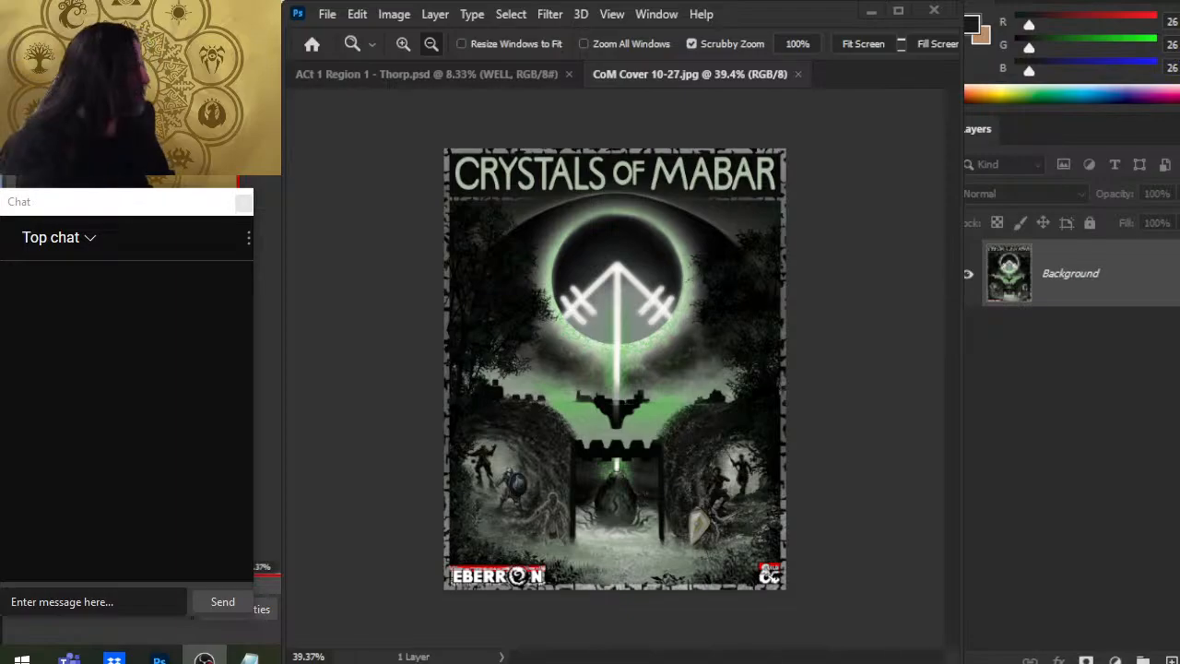
Switch to YouTube in the browser and like the "Eberron Adventure Design - Crystals of Mabar - 131" live stream.
{"action": "key", "text": "alt+Tab"}
{"action": "key", "text": "alt+Tab"}
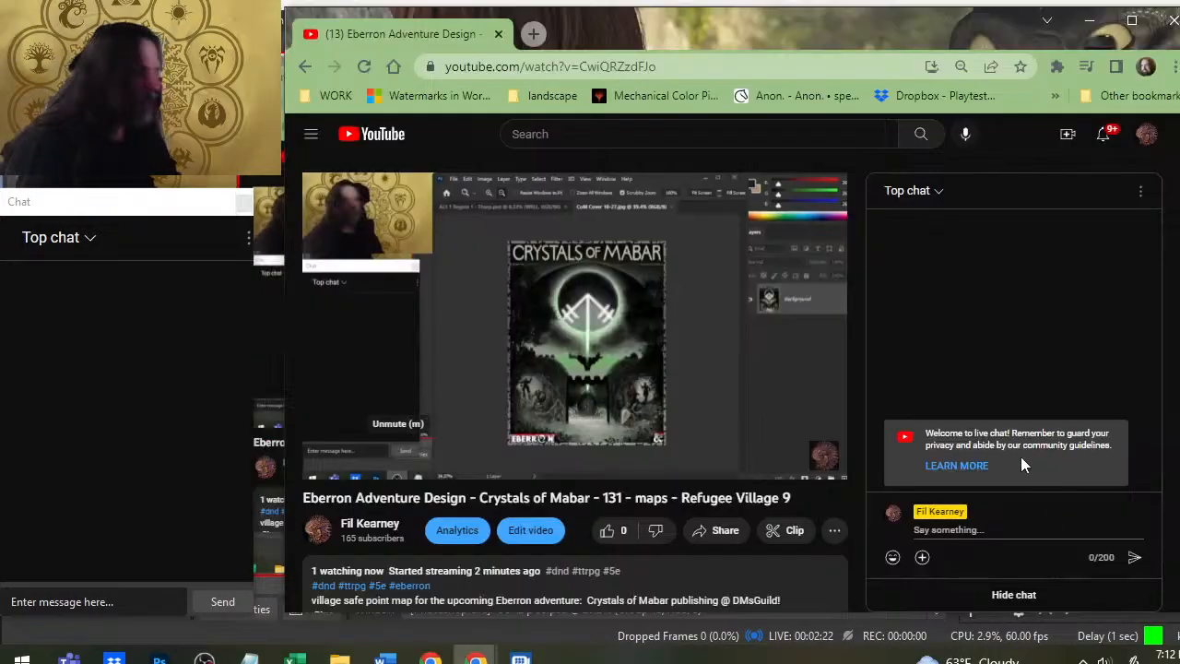
{"action": "left_click", "coordinate": [607, 530]}
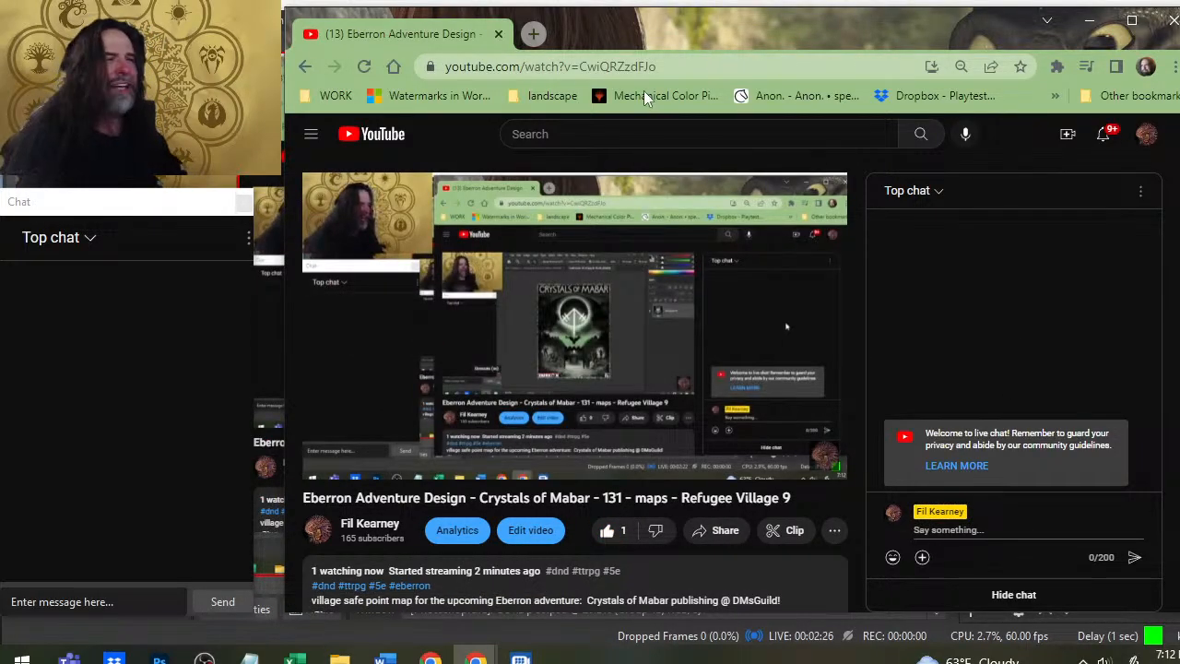
Switch to Photoshop and close the cover image CoM Cover 10-27.jpg.
{"action": "key", "text": "alt+Tab"}
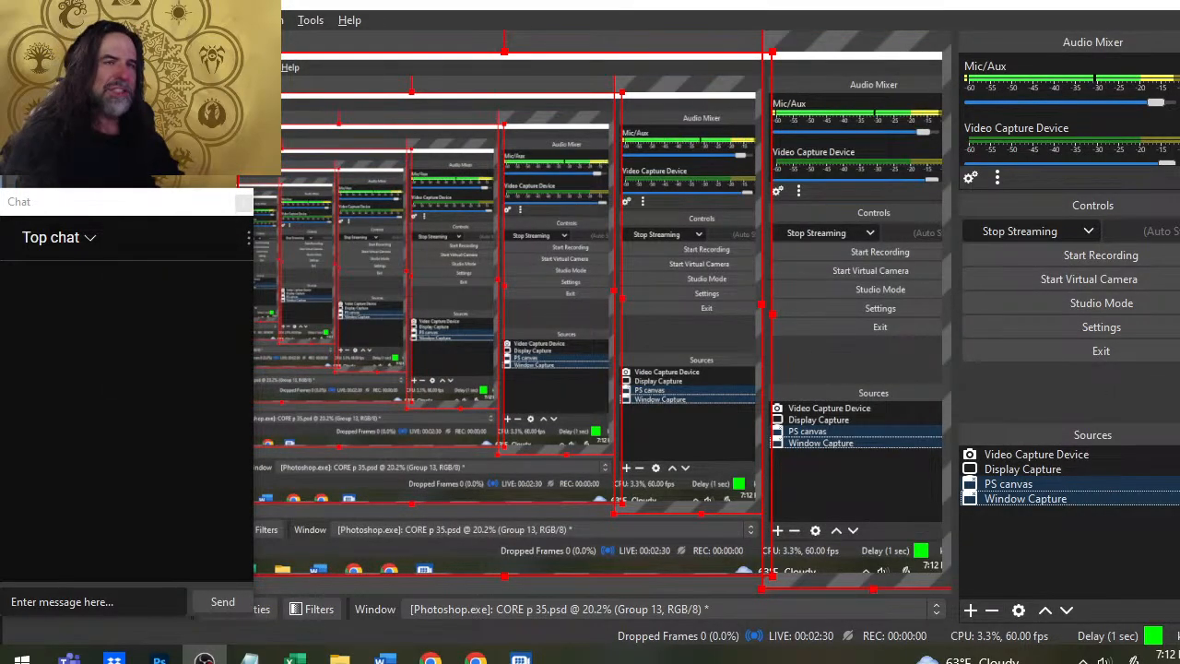
{"action": "key", "text": "alt+Tab"}
{"action": "key", "text": "alt+Tab"}
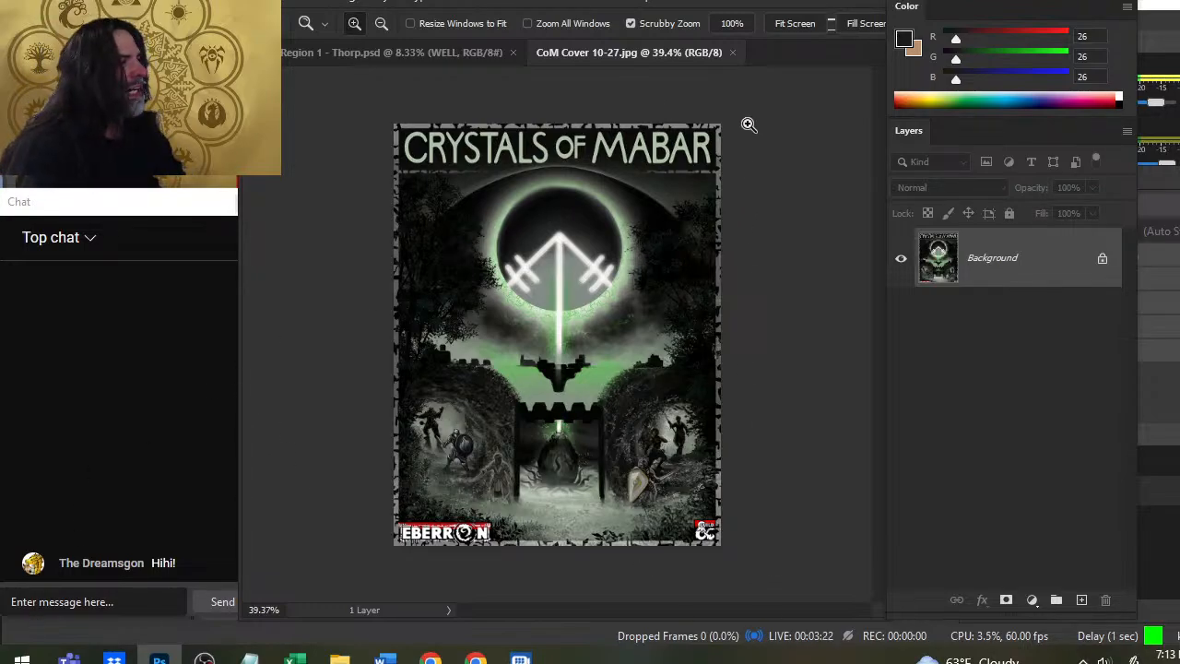
{"action": "left_click", "coordinate": [733, 52]}
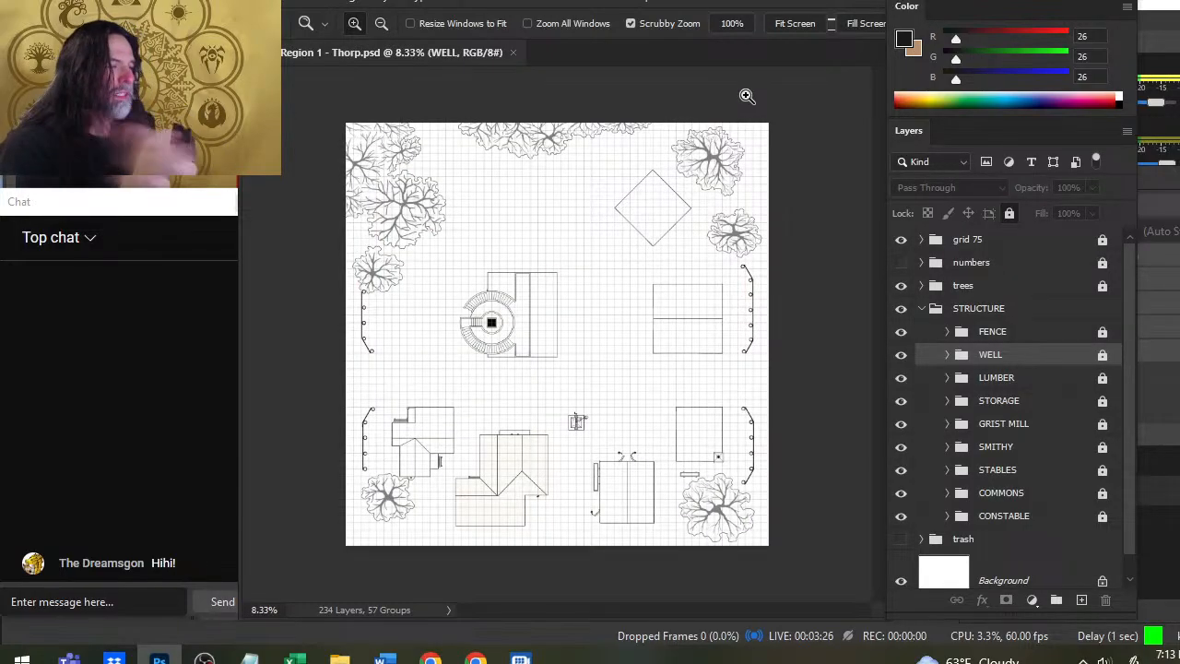
Hide the Roof group inside the STORAGE group and inspect the storage building's interior on the Thorp map.
{"action": "left_click", "coordinate": [616, 385]}
{"action": "left_click_drag", "start_coordinate": [713, 396], "coordinate": [574, 362]}
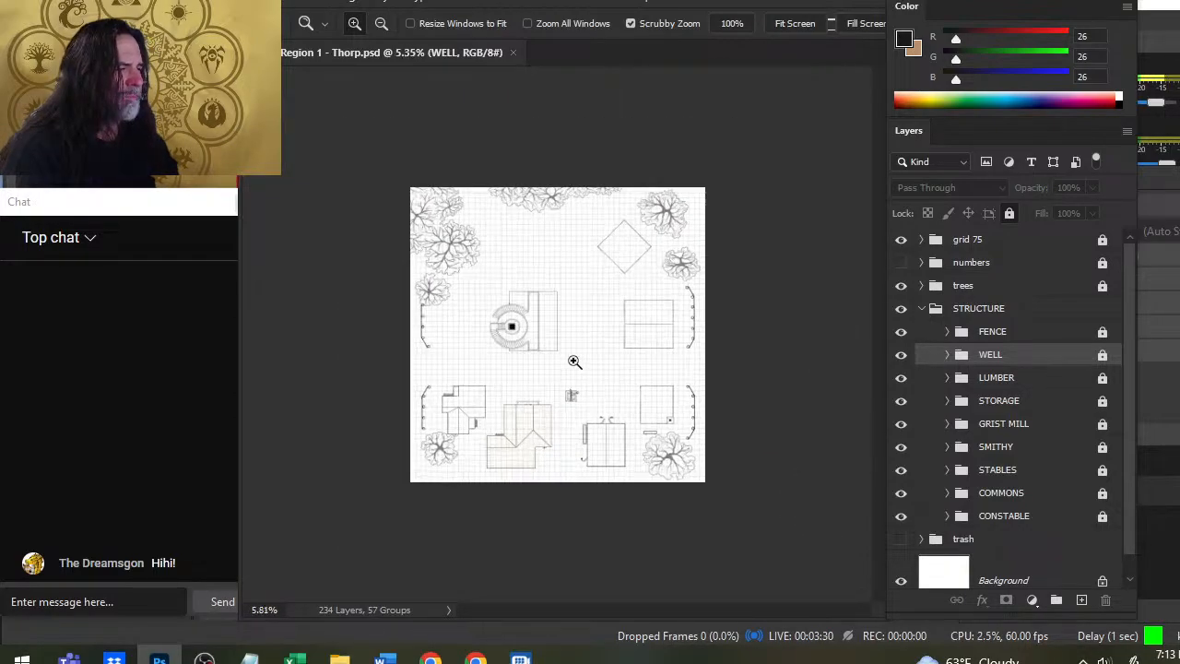
{"action": "scroll", "coordinate": [575, 361], "scroll_direction": "up", "scroll_amount": 3}
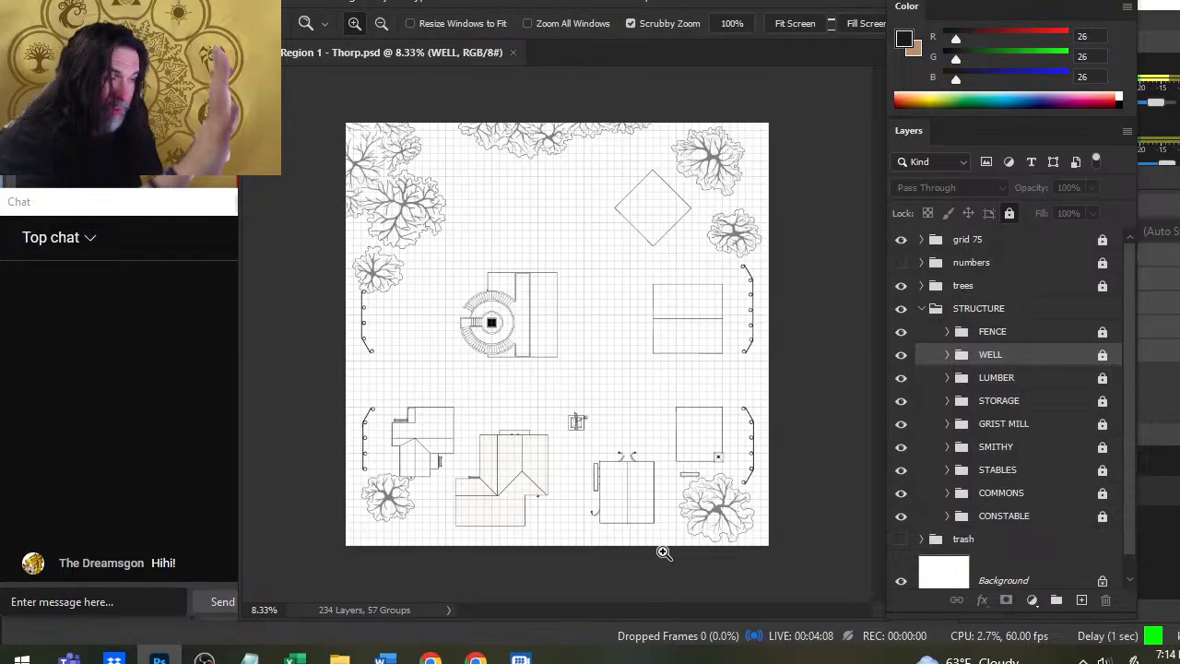
{"action": "left_click_drag", "start_coordinate": [571, 312], "coordinate": [622, 308]}
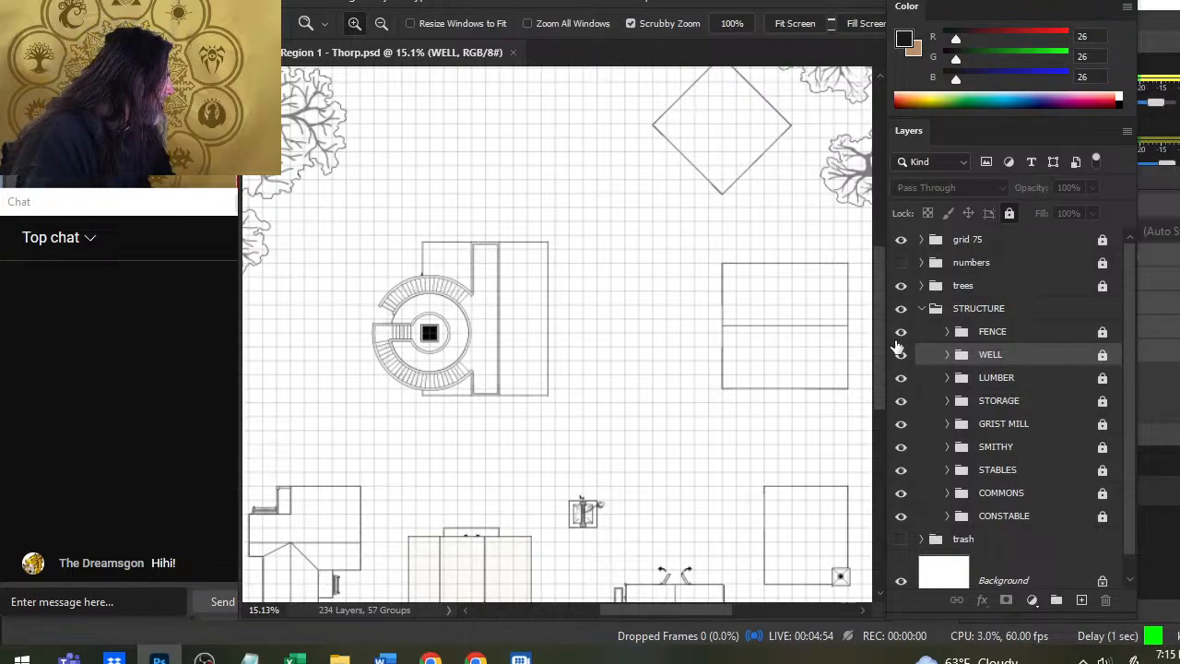
{"action": "left_click", "coordinate": [948, 401]}
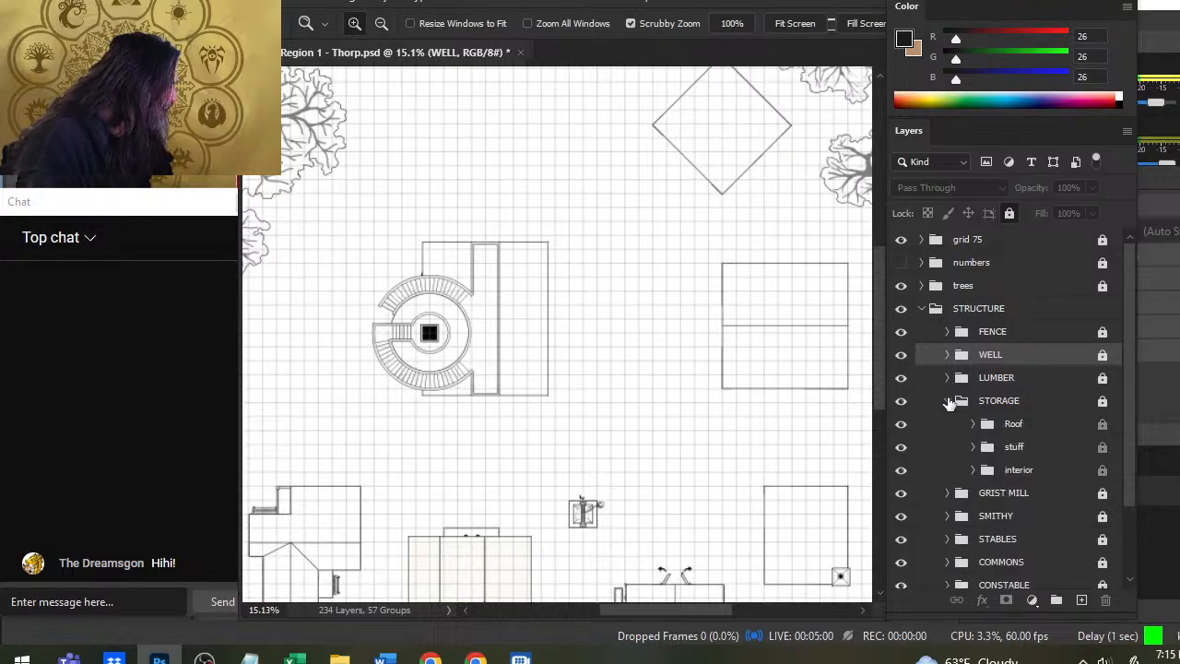
{"action": "left_click", "coordinate": [900, 427]}
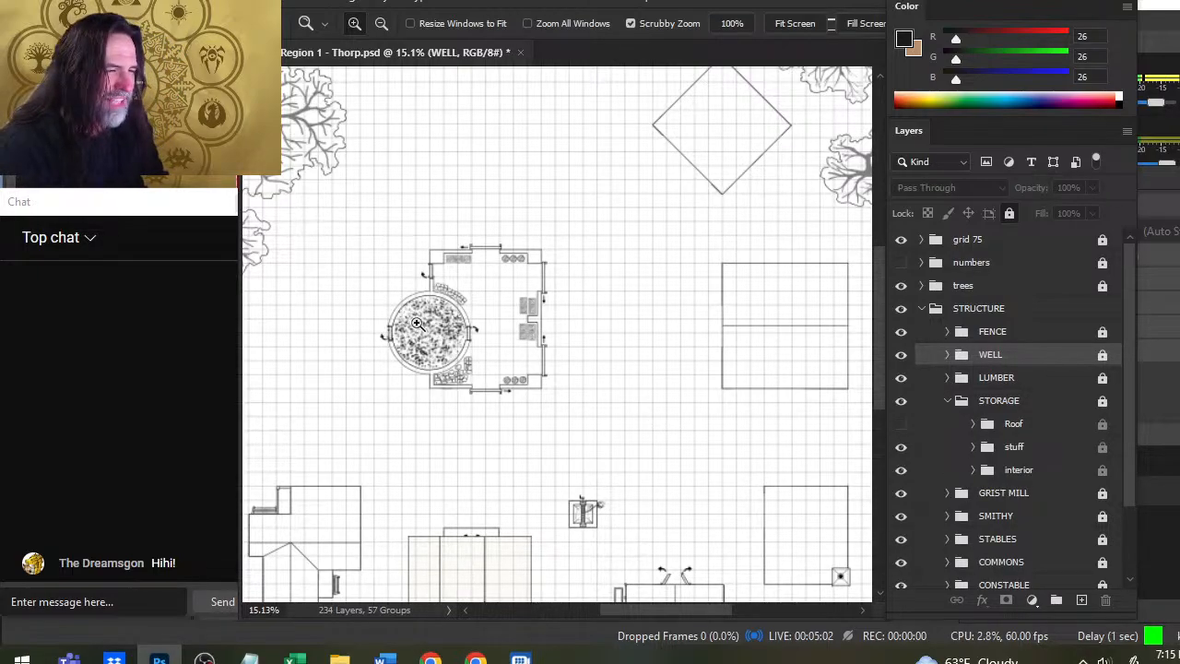
{"action": "left_click_drag", "start_coordinate": [418, 323], "coordinate": [515, 364]}
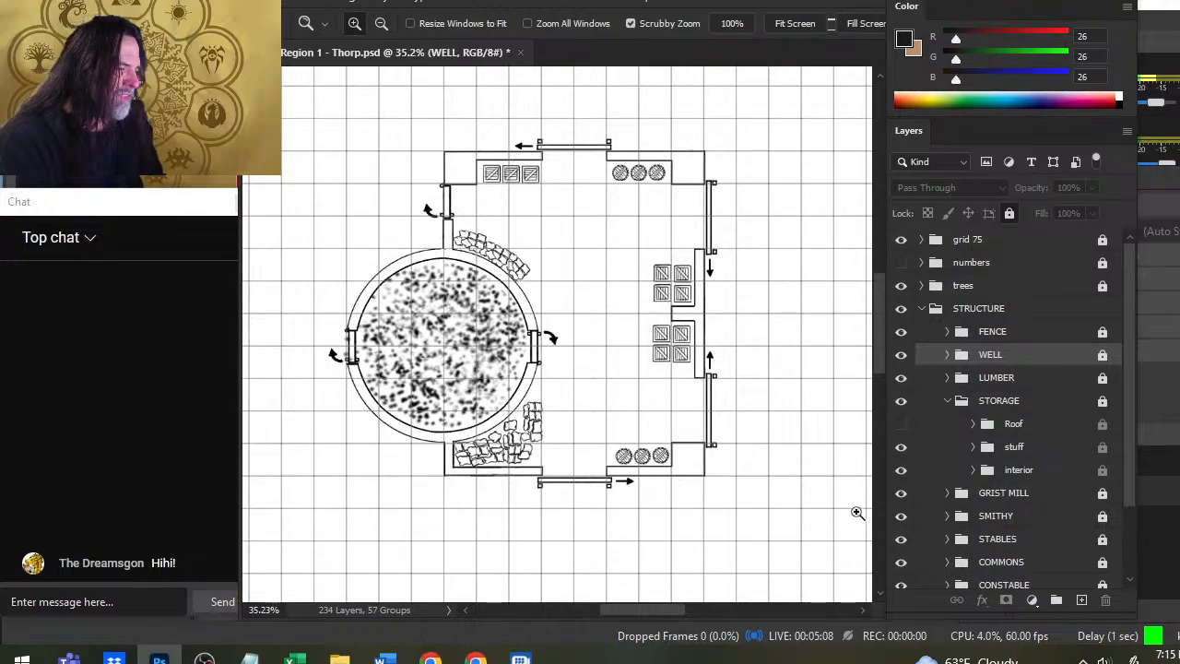
{"action": "scroll", "coordinate": [775, 315], "scroll_direction": "down", "scroll_amount": 3}
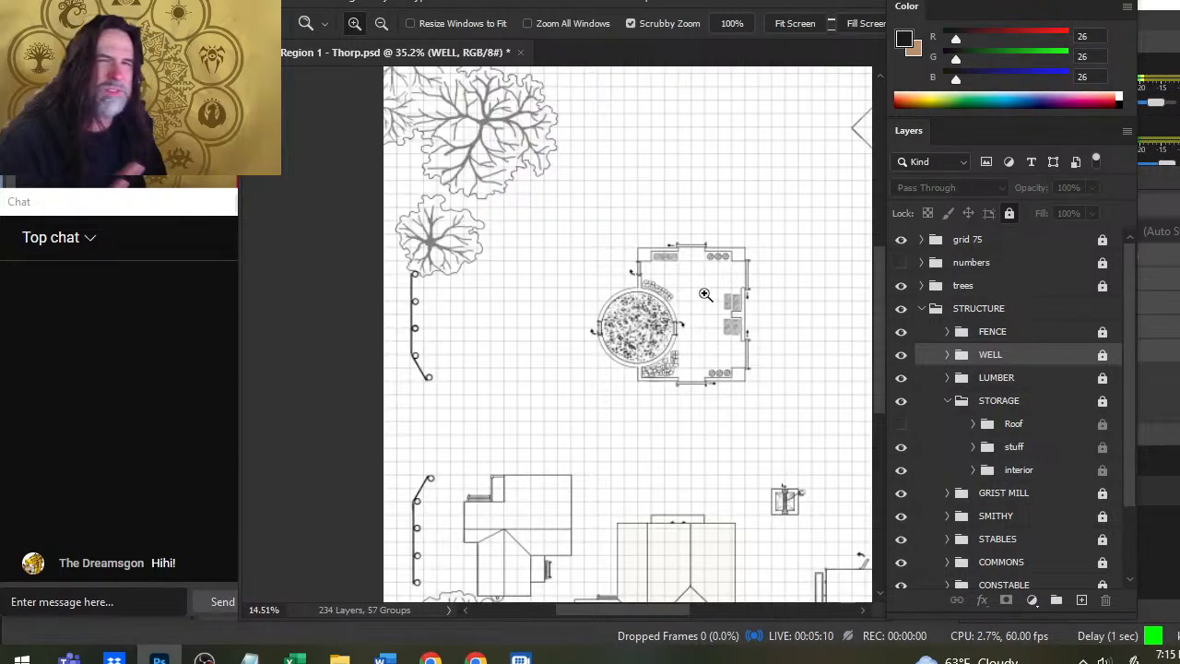
{"action": "scroll", "coordinate": [824, 540], "scroll_direction": "right", "scroll_amount": 5}
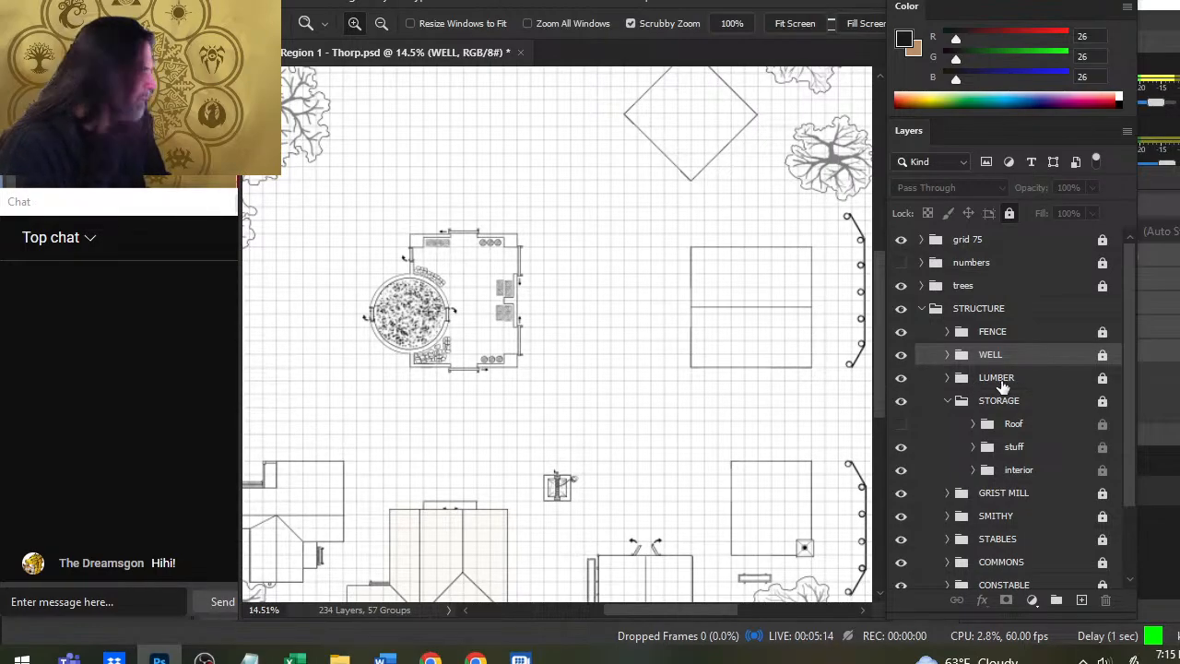
Toggle the STORAGE group's Roof on and off to compare roof and interior, leaving the roof shown.
{"action": "left_click", "coordinate": [903, 426]}
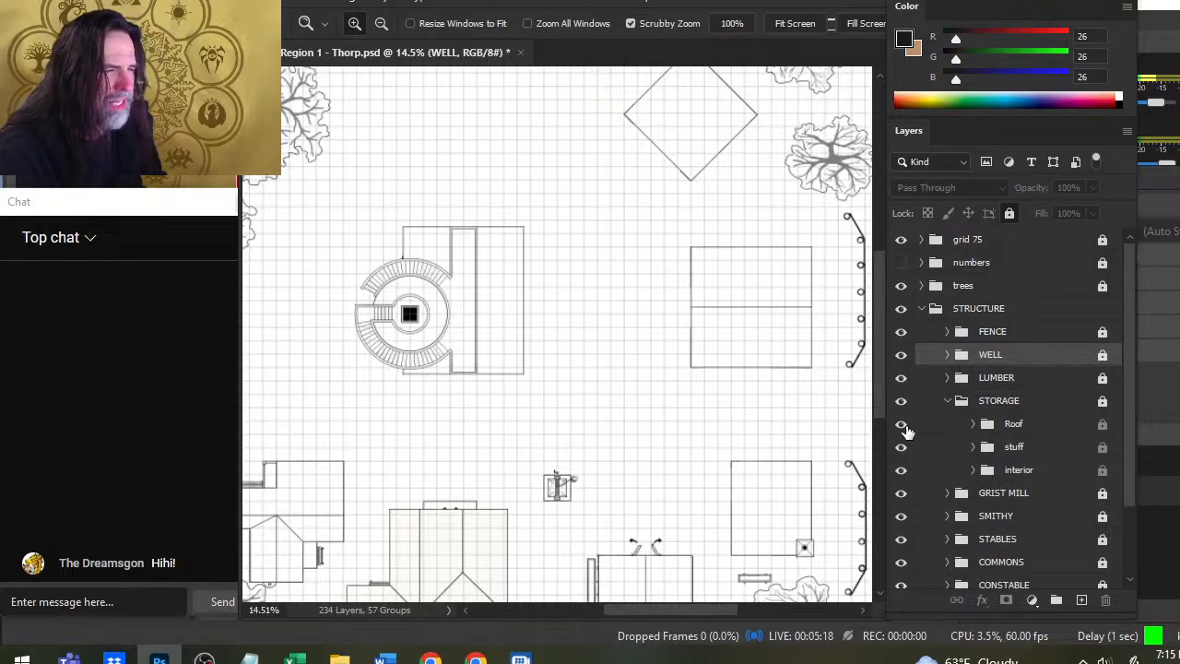
{"action": "left_click", "coordinate": [905, 427]}
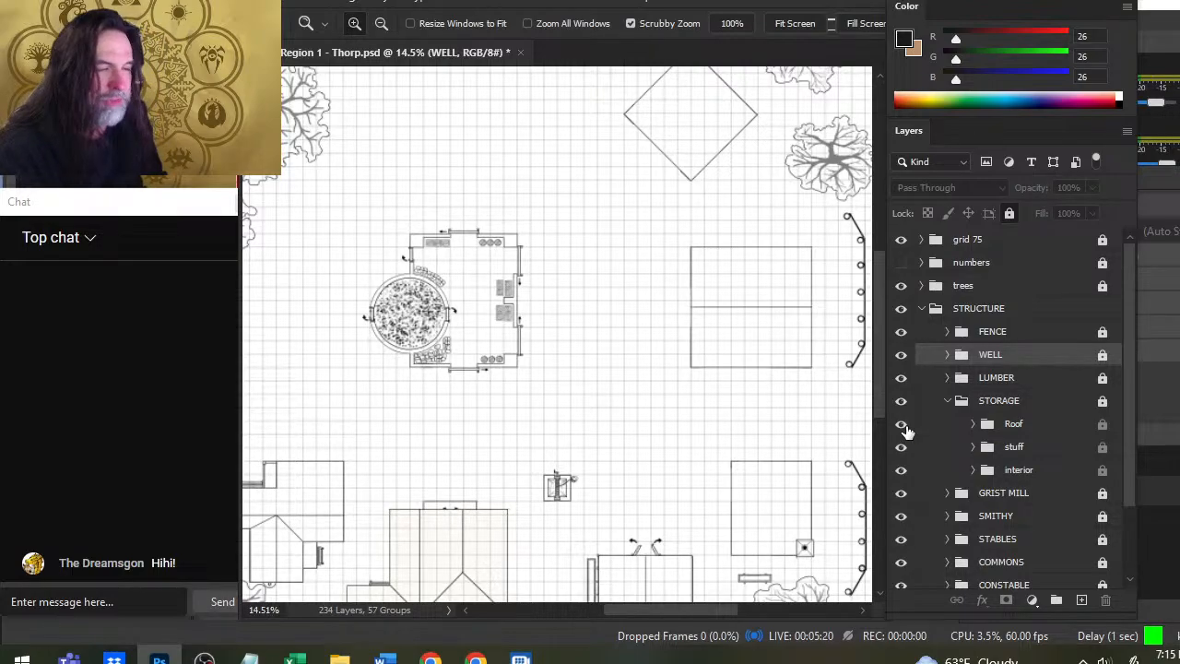
{"action": "left_click", "coordinate": [904, 426]}
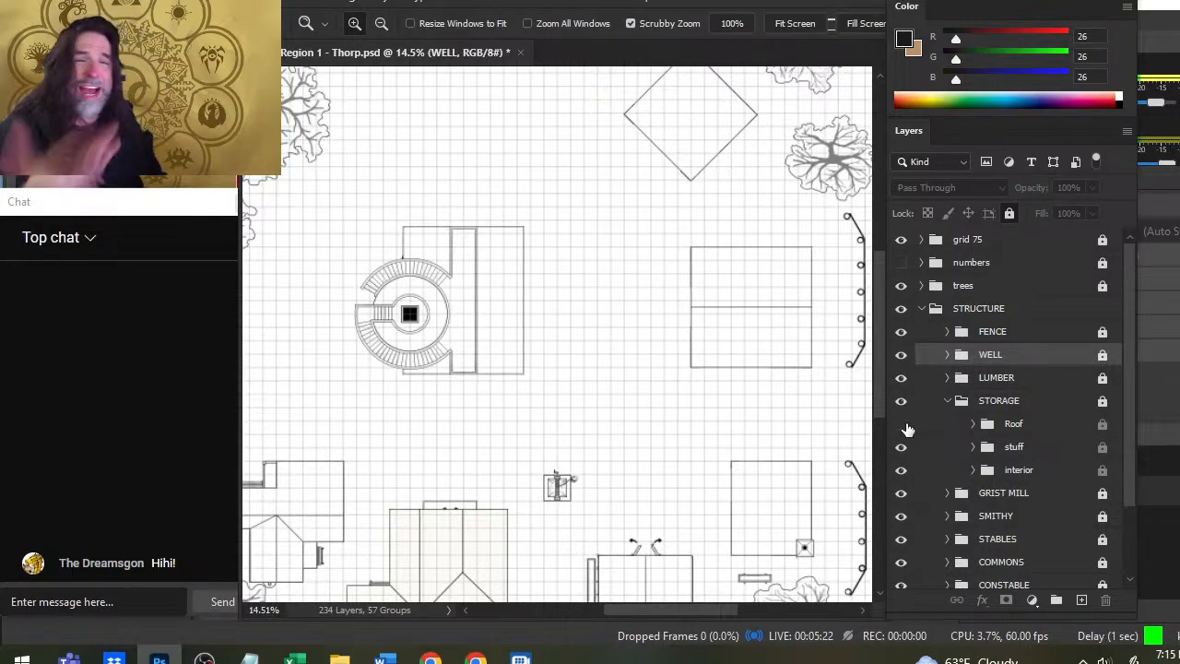
{"action": "left_click", "coordinate": [907, 429]}
{"action": "left_click", "coordinate": [905, 427]}
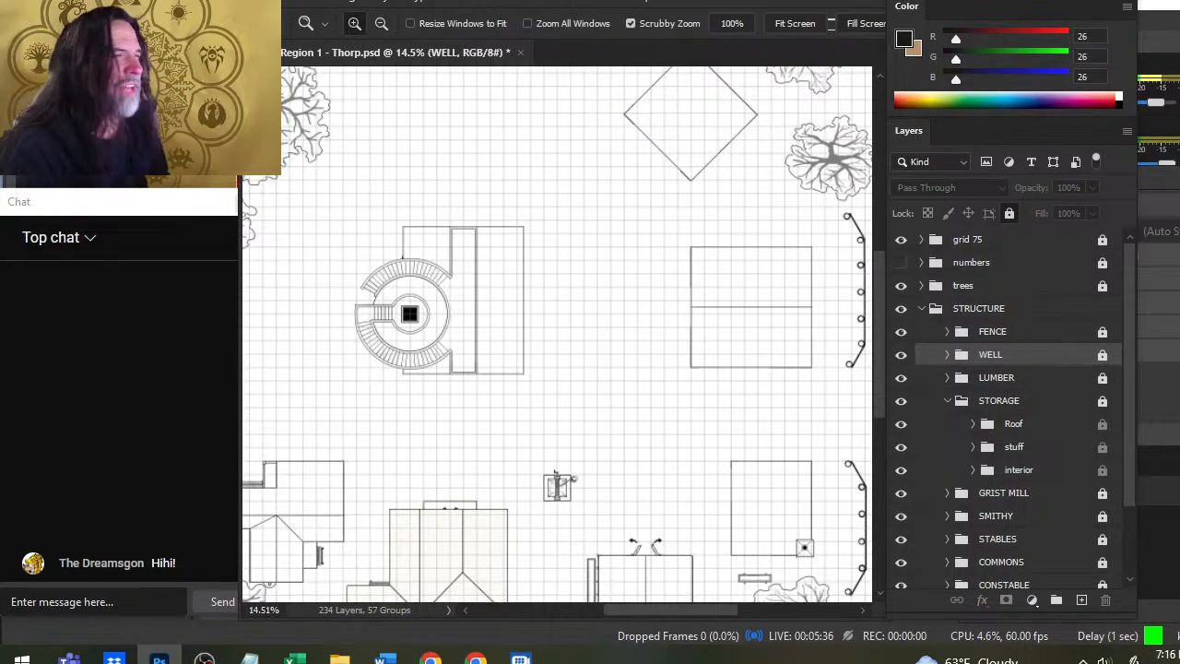
Collapse the STORAGE group, expand the COMMONS group and hide its bw roof group.
{"action": "left_click_drag", "start_coordinate": [646, 262], "coordinate": [598, 256]}
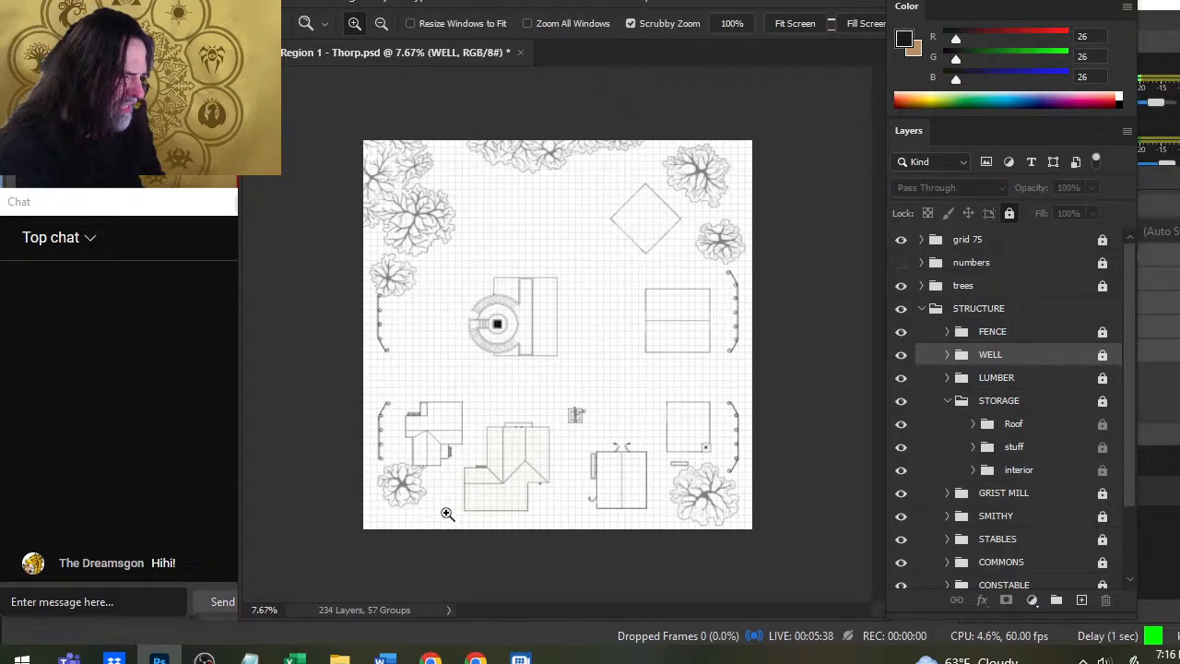
{"action": "left_click_drag", "start_coordinate": [482, 468], "coordinate": [823, 434]}
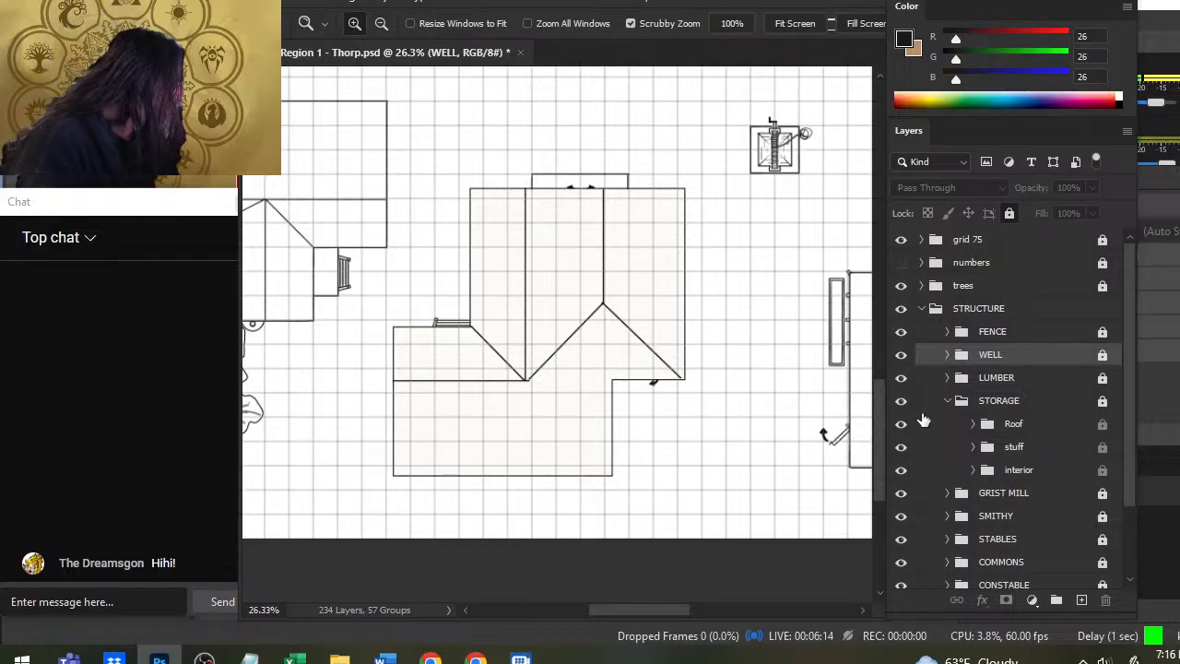
{"action": "left_click", "coordinate": [946, 404]}
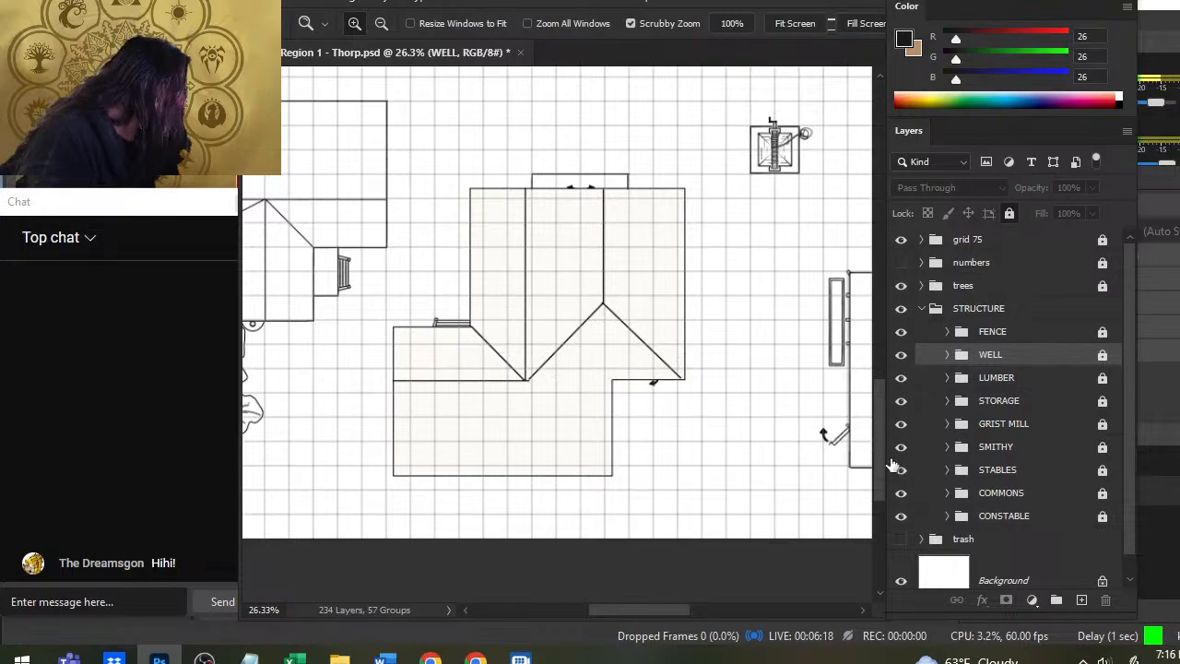
{"action": "left_click", "coordinate": [944, 494]}
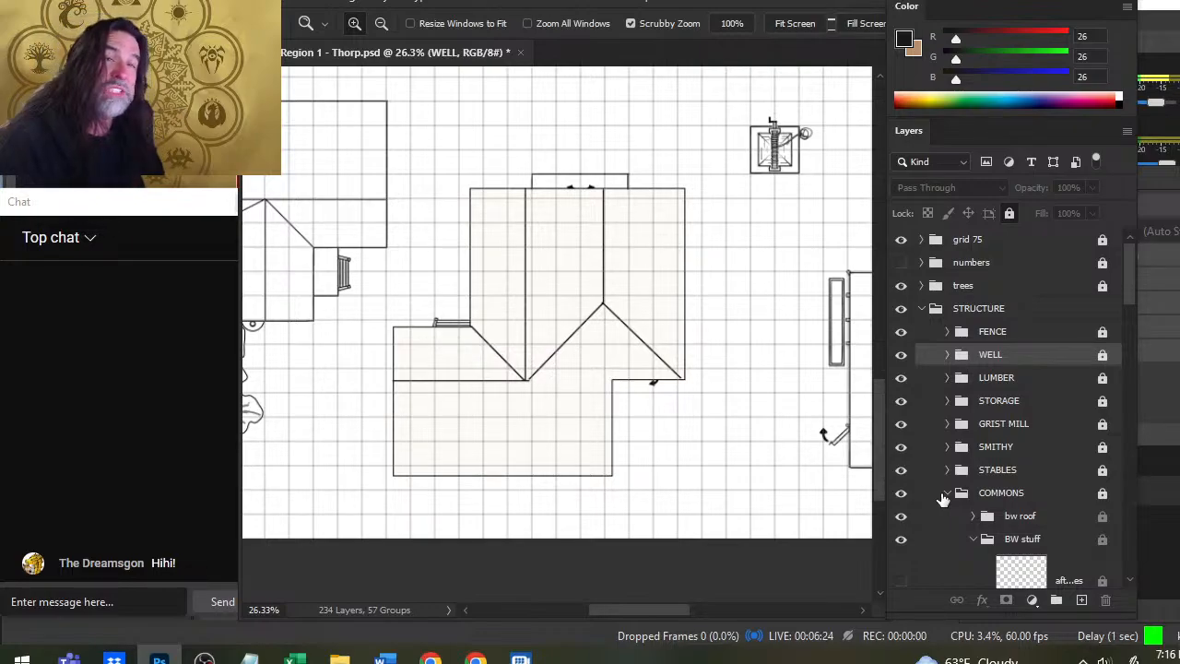
{"action": "left_click", "coordinate": [901, 516]}
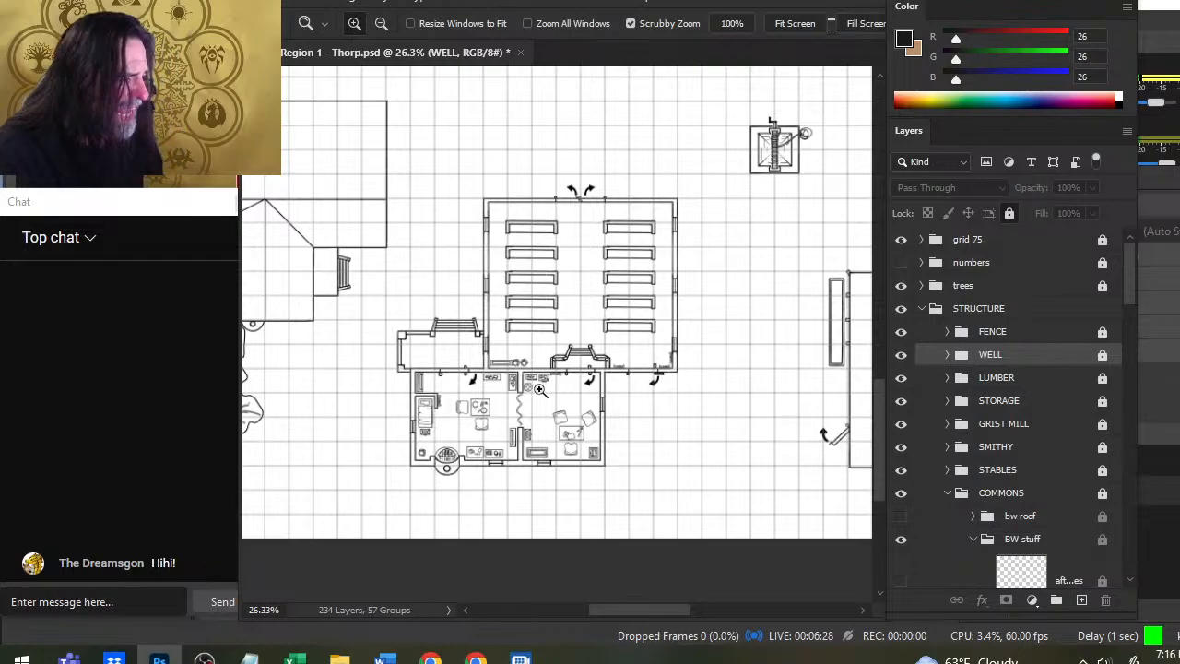
Inspect the commons building's hall and furnished back rooms, and show its bw roof group again.
{"action": "left_click_drag", "start_coordinate": [516, 355], "coordinate": [527, 345]}
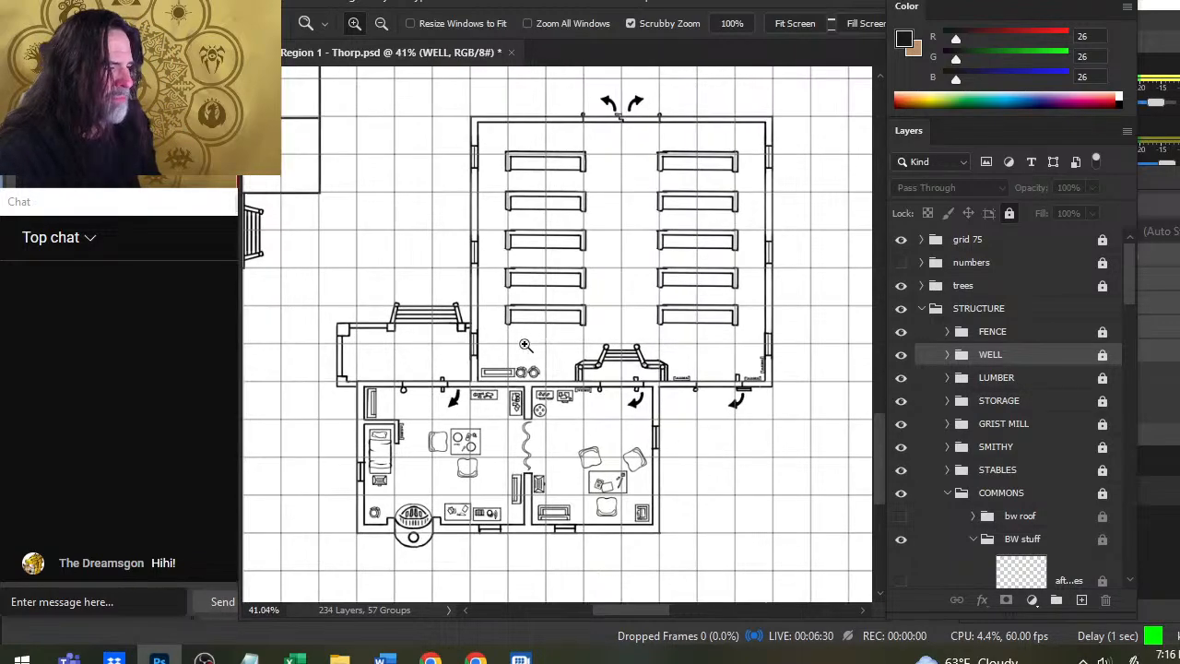
{"action": "left_click_drag", "start_coordinate": [589, 442], "coordinate": [572, 316]}
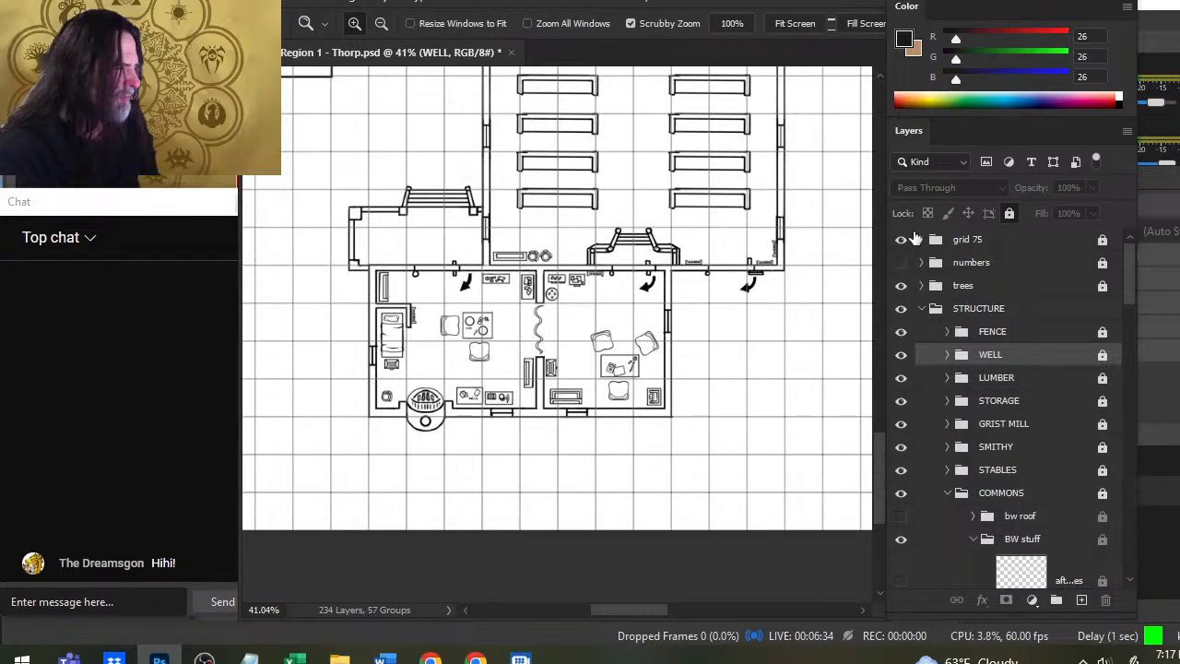
{"action": "left_click_drag", "start_coordinate": [402, 372], "coordinate": [417, 355]}
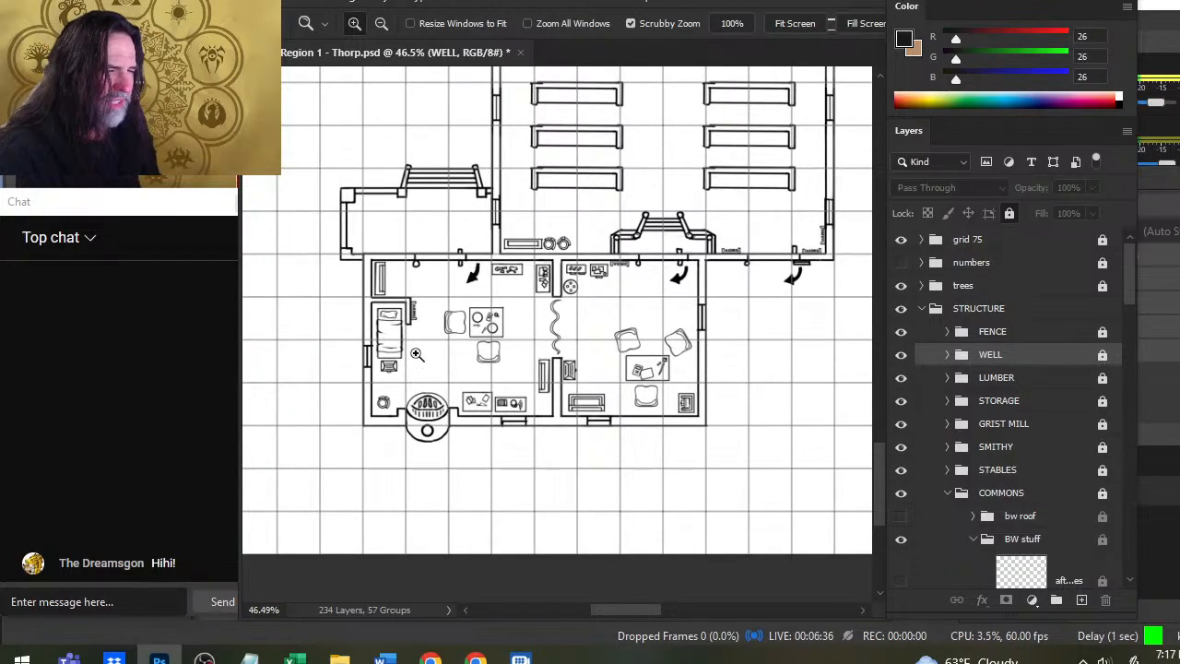
{"action": "left_click_drag", "start_coordinate": [589, 332], "coordinate": [531, 322]}
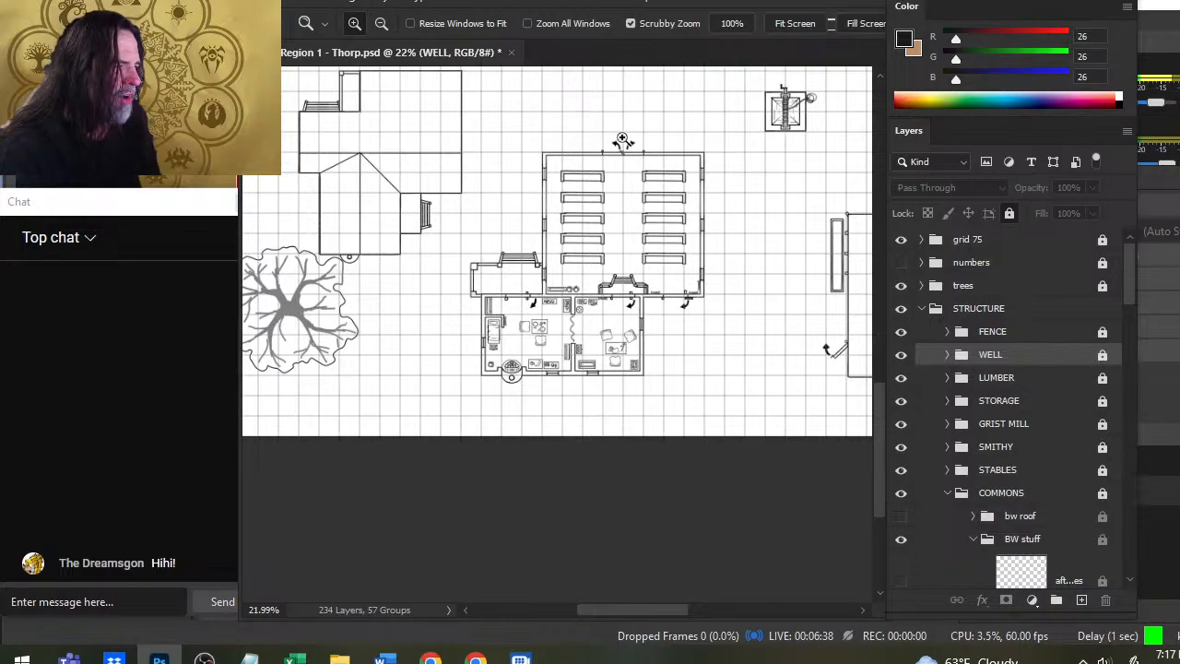
{"action": "left_click_drag", "start_coordinate": [616, 158], "coordinate": [645, 159]}
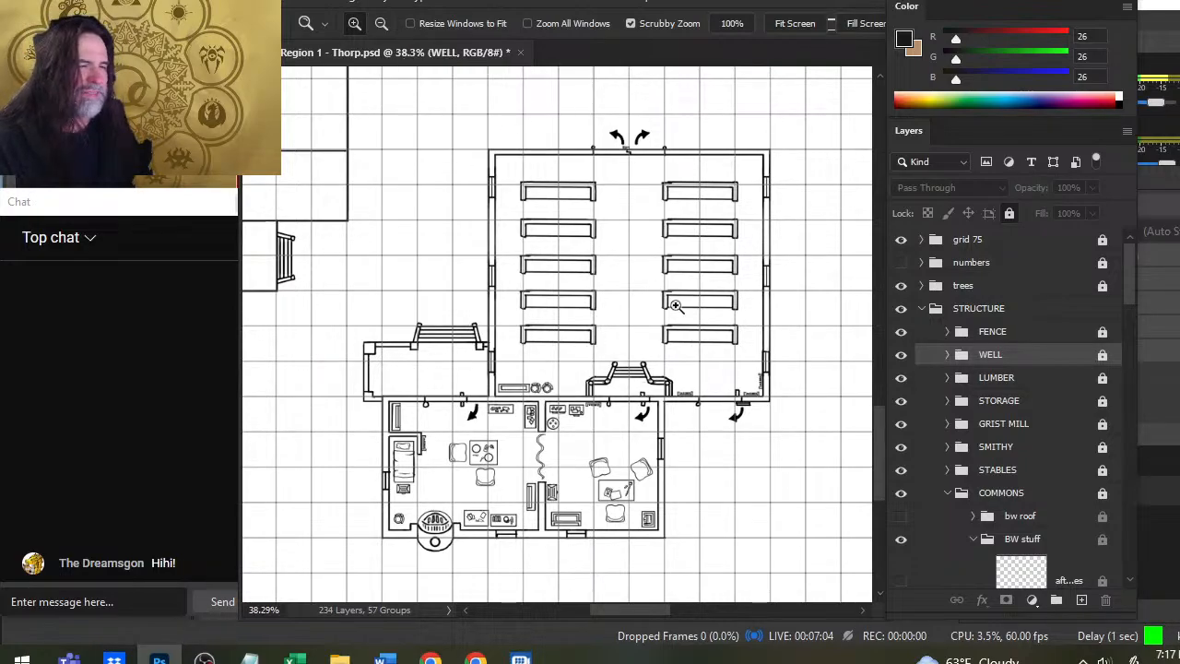
{"action": "scroll", "coordinate": [496, 376], "scroll_direction": "down", "scroll_amount": 3}
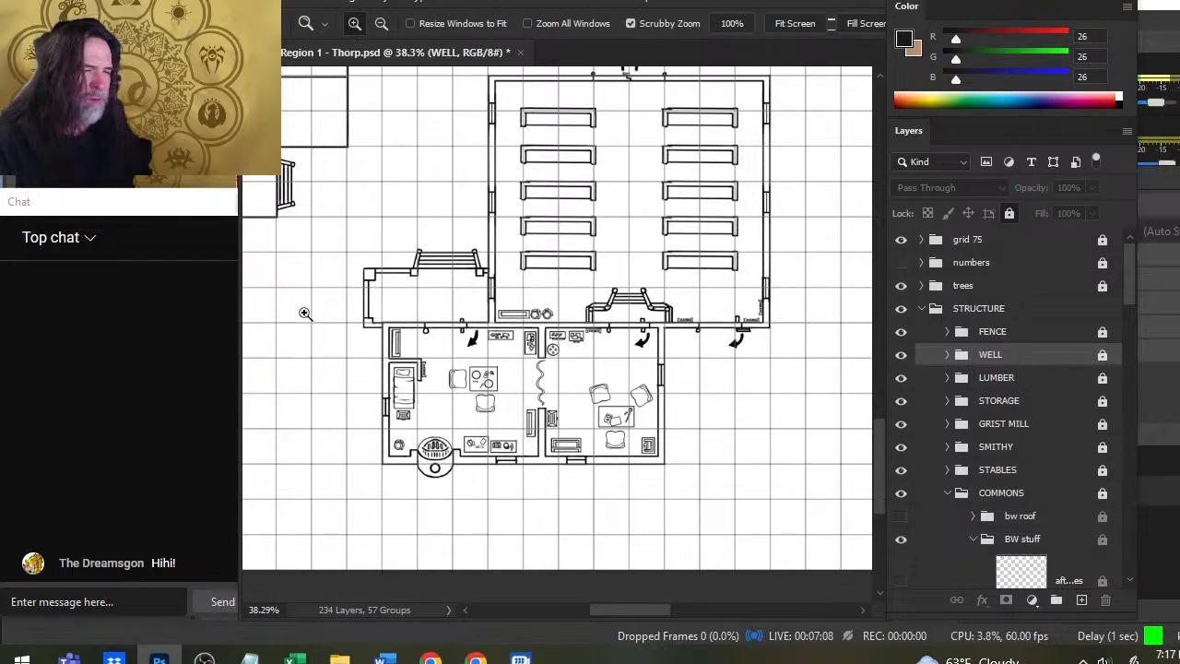
{"action": "left_click_drag", "start_coordinate": [526, 404], "coordinate": [430, 412]}
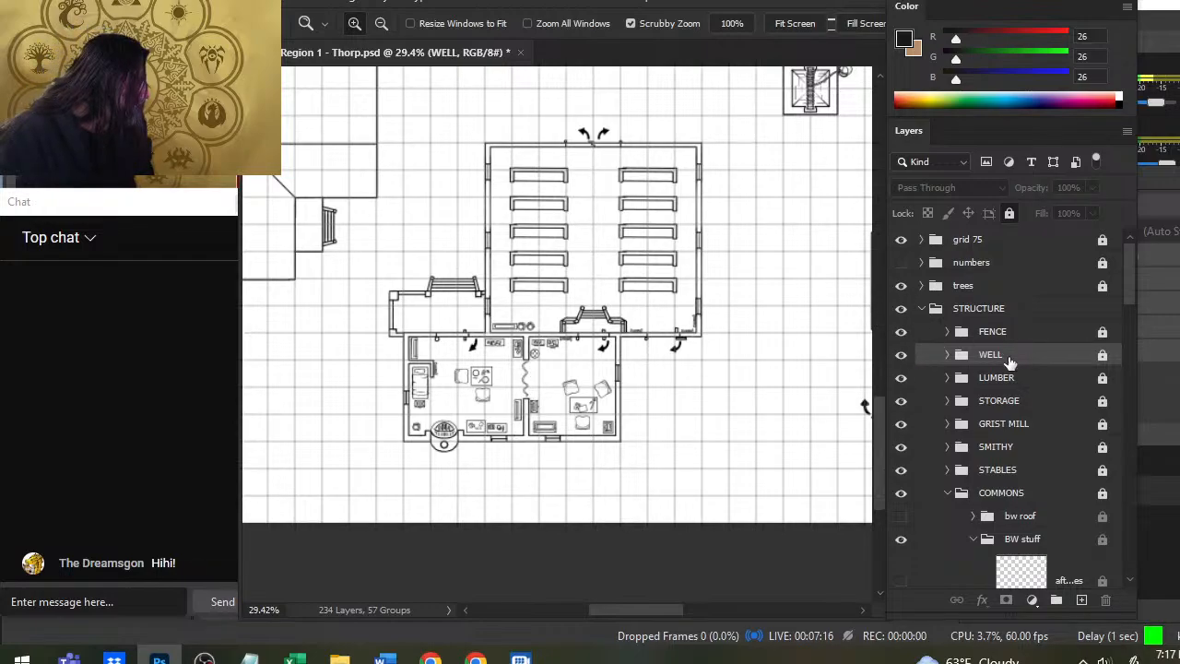
{"action": "left_click", "coordinate": [900, 520]}
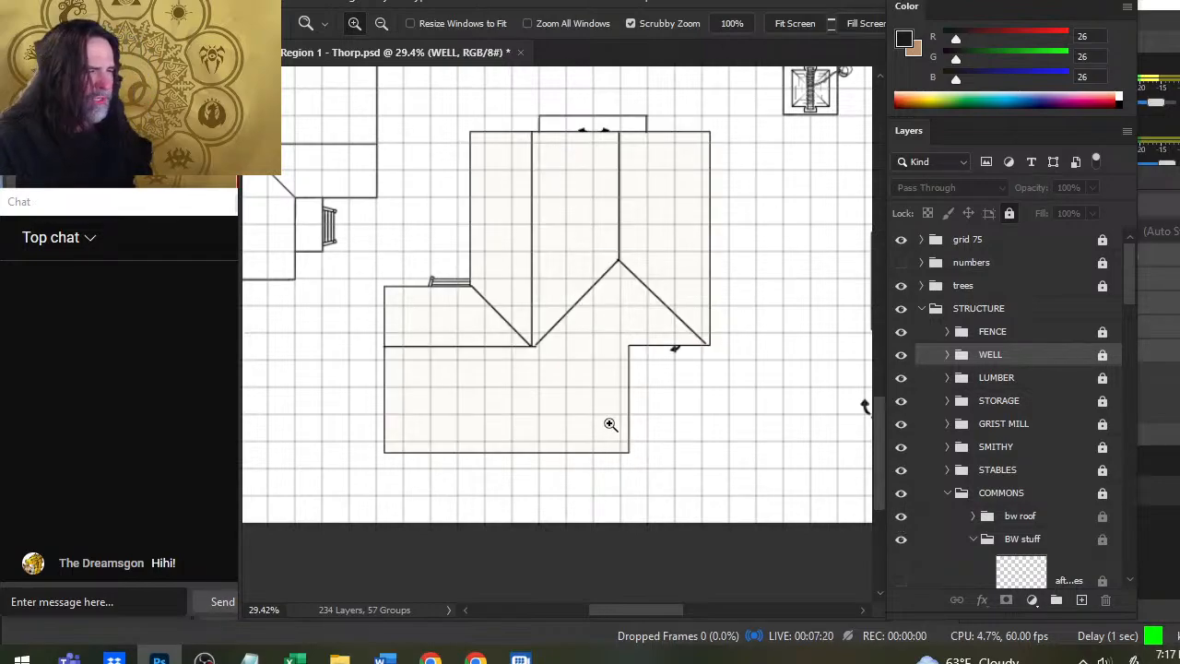
Examine the roofed commons building and how it sits among the neighbouring structures on the village map.
{"action": "scroll", "coordinate": [566, 255], "scroll_direction": "down", "scroll_amount": 2}
{"action": "scroll", "coordinate": [563, 240], "scroll_direction": "up", "scroll_amount": 3}
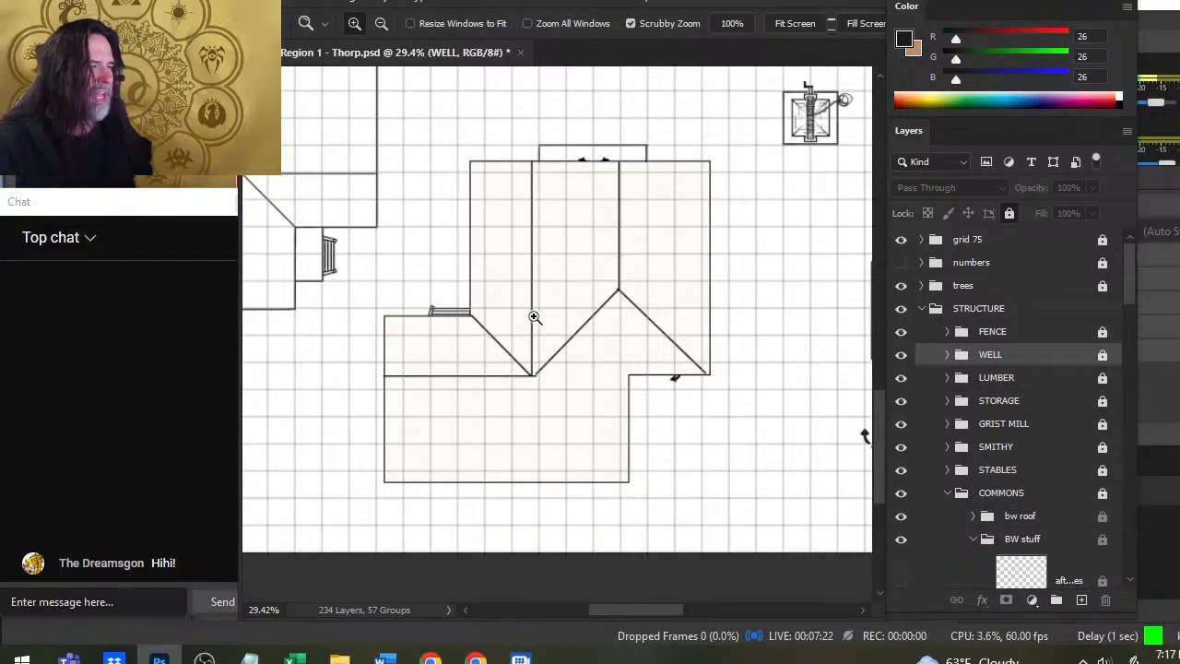
{"action": "scroll", "coordinate": [533, 317], "scroll_direction": "down", "scroll_amount": 5}
{"action": "scroll", "coordinate": [529, 298], "scroll_direction": "up", "scroll_amount": 1}
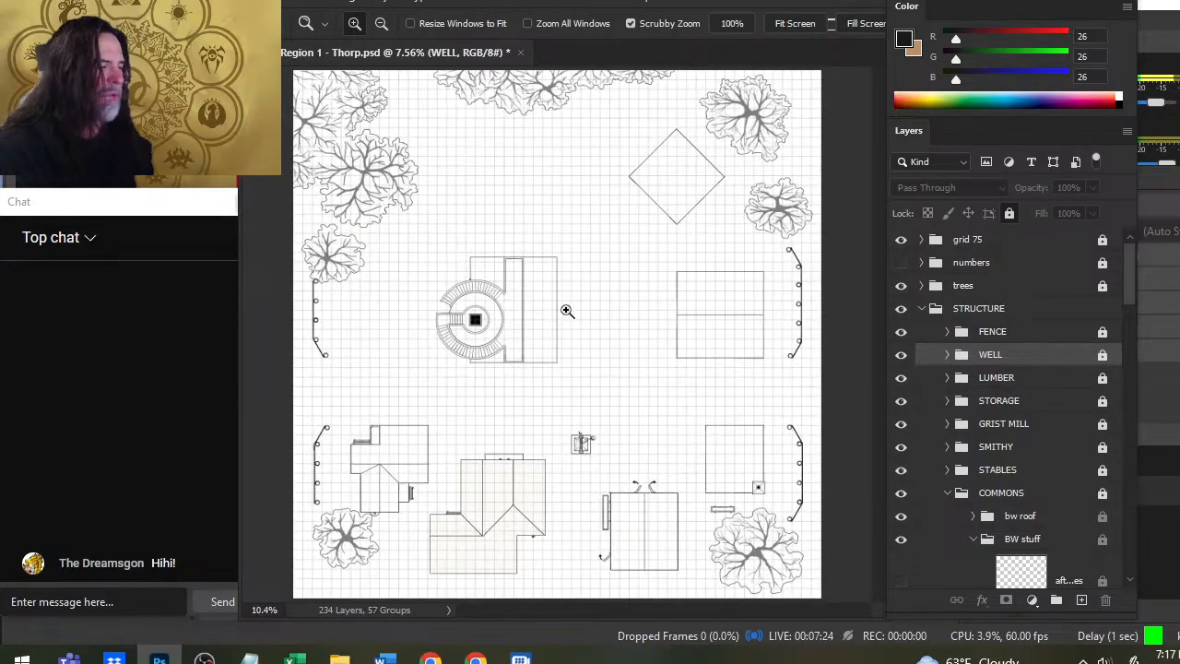
{"action": "scroll", "coordinate": [566, 310], "scroll_direction": "up", "scroll_amount": 3}
{"action": "scroll", "coordinate": [553, 378], "scroll_direction": "down", "scroll_amount": 5}
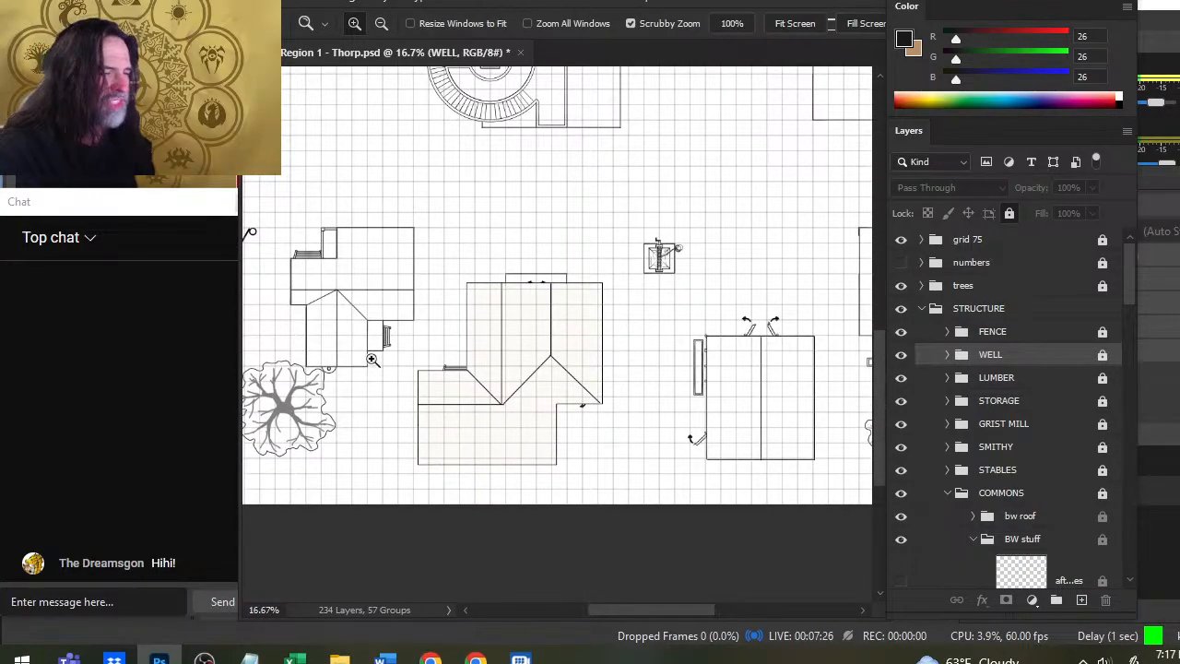
{"action": "scroll", "coordinate": [372, 358], "scroll_direction": "up", "scroll_amount": 3}
{"action": "scroll", "coordinate": [572, 433], "scroll_direction": "down", "scroll_amount": 2}
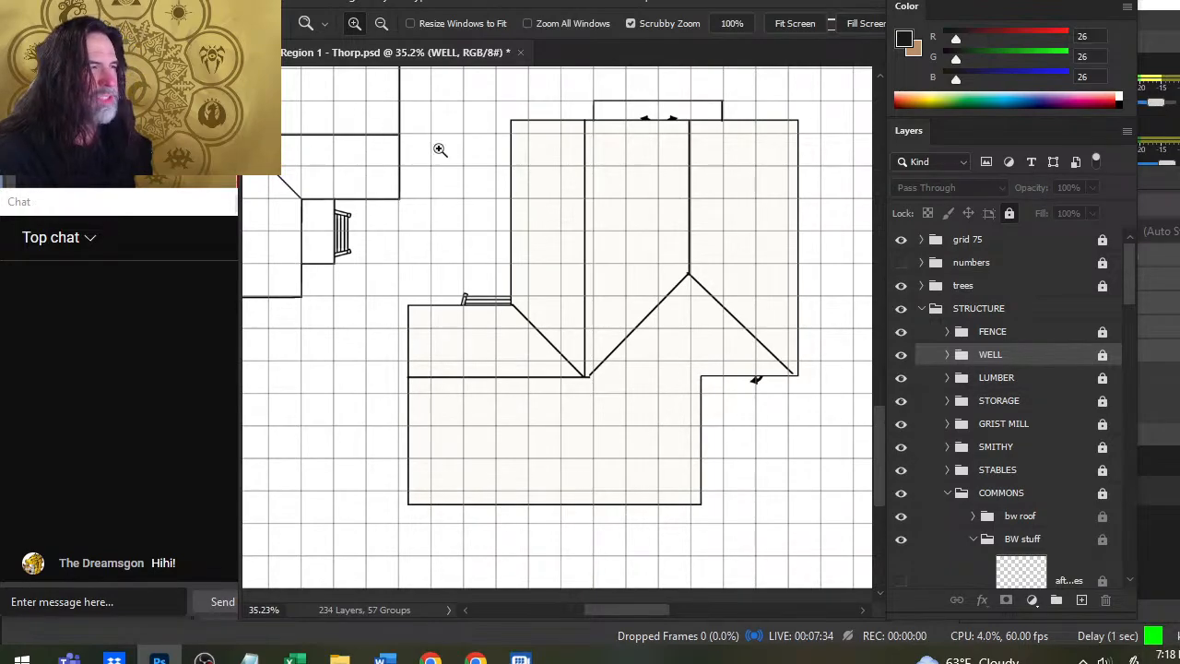
{"action": "left_click_drag", "start_coordinate": [700, 454], "coordinate": [609, 443]}
{"action": "left_click_drag", "start_coordinate": [774, 502], "coordinate": [670, 474]}
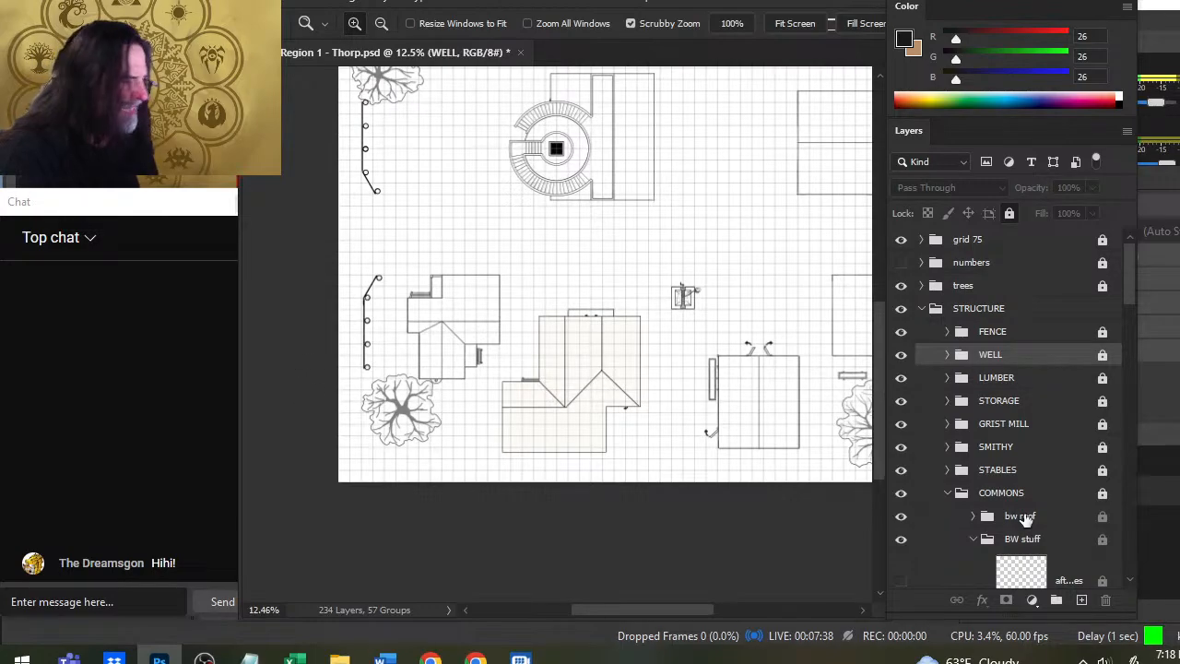
Bring the storage building with the circular stairs into close view and collapse the COMMONS group.
{"action": "left_click_drag", "start_coordinate": [665, 352], "coordinate": [494, 528]}
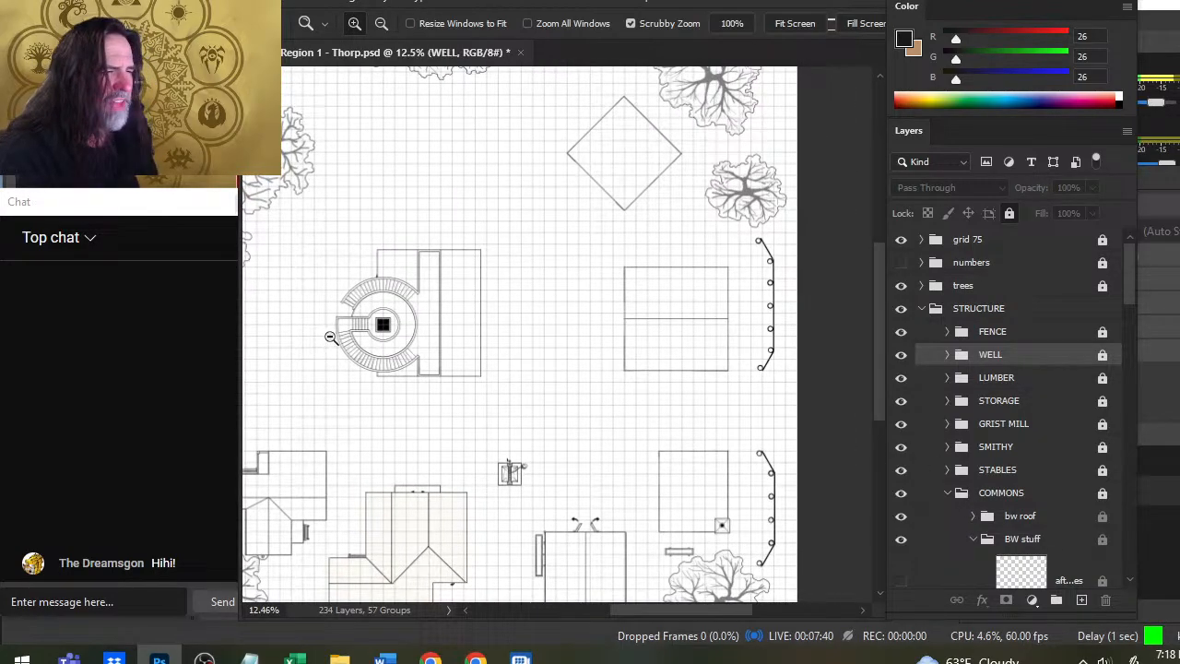
{"action": "left_click_drag", "start_coordinate": [330, 337], "coordinate": [384, 334]}
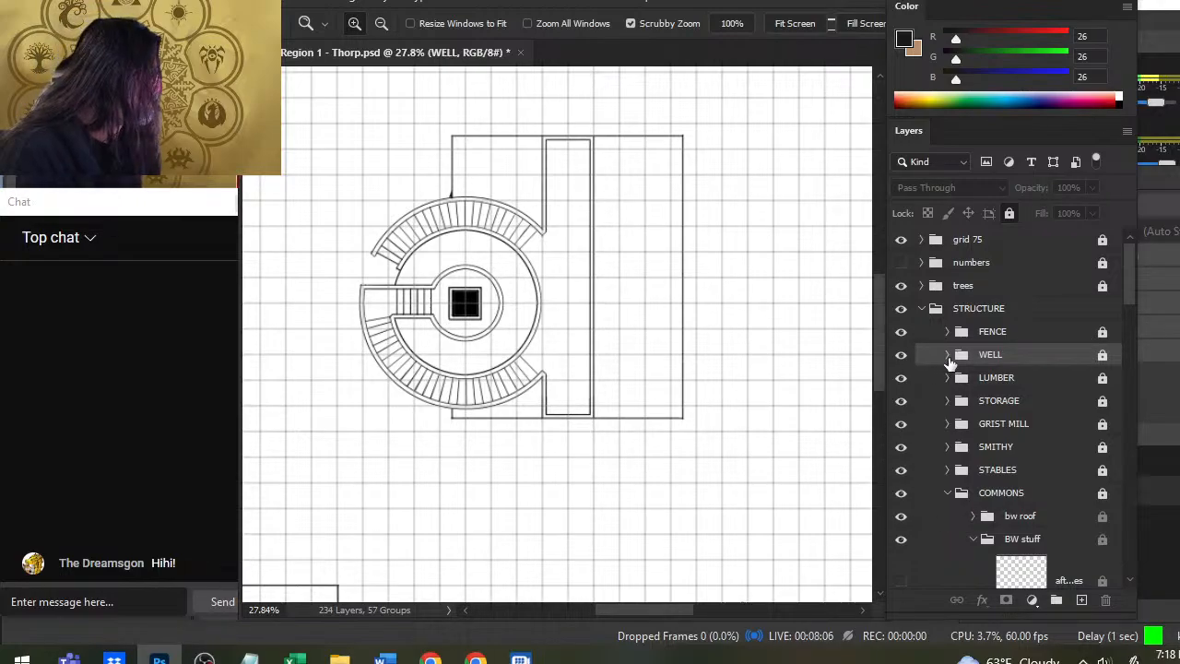
{"action": "left_click", "coordinate": [955, 497]}
{"action": "left_click", "coordinate": [950, 493]}
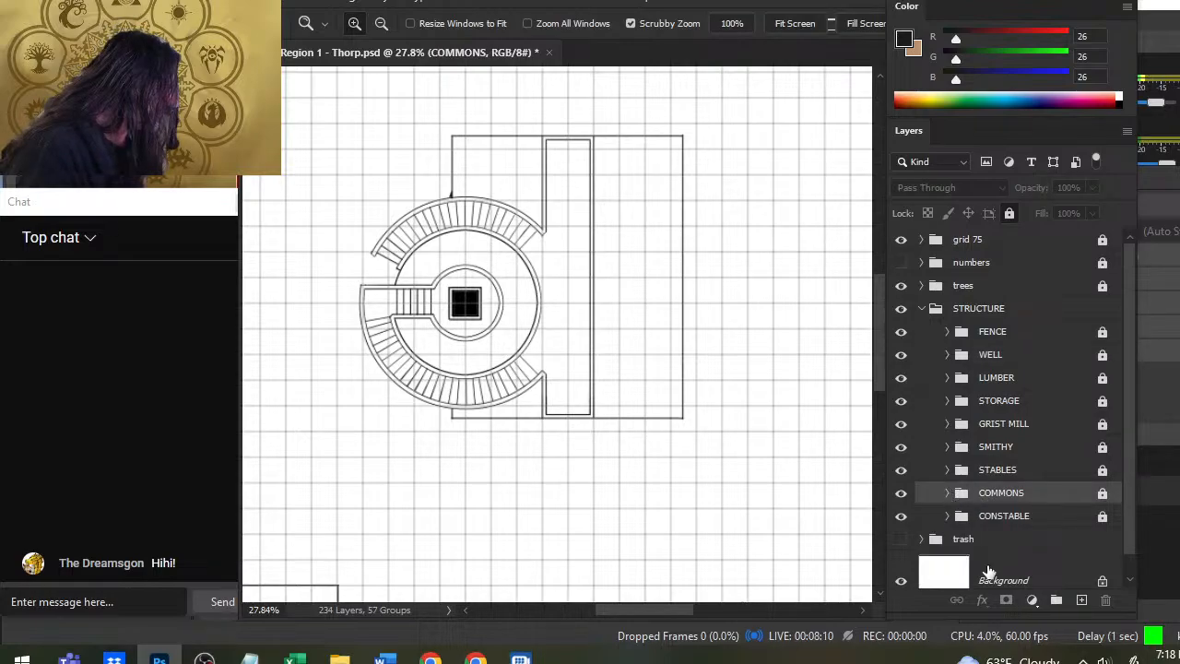
Expand the STORAGE group and hide its Roof group to reveal the storage building's interior.
{"action": "left_click", "coordinate": [945, 405]}
{"action": "left_click", "coordinate": [947, 402]}
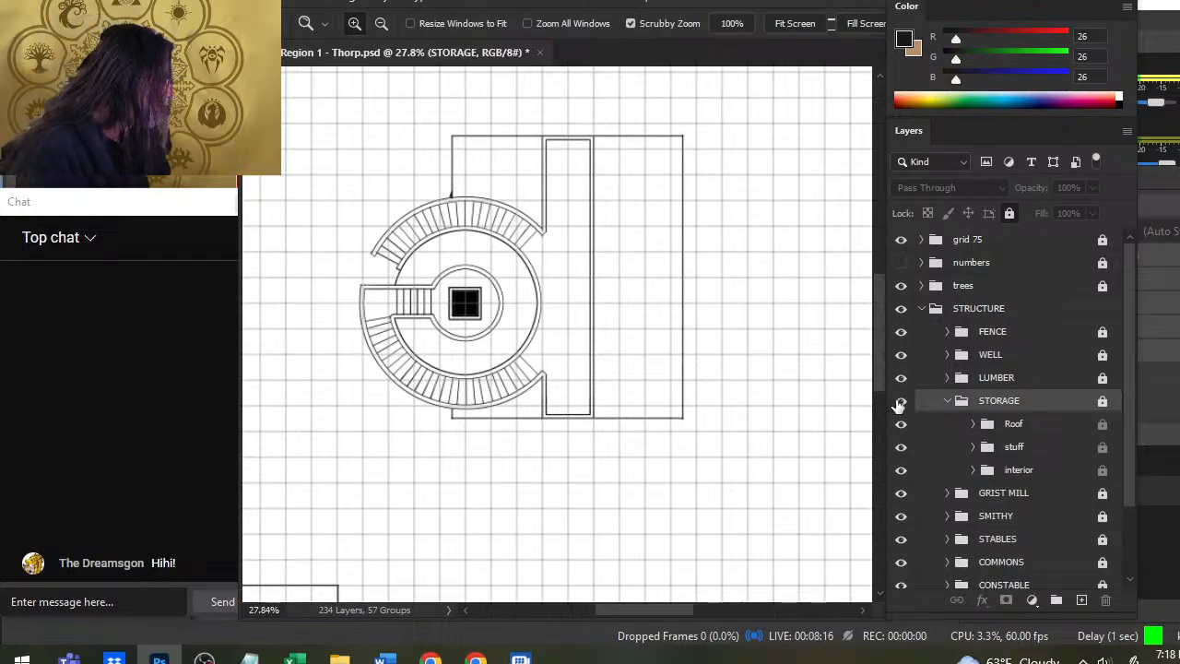
{"action": "left_click", "coordinate": [901, 424]}
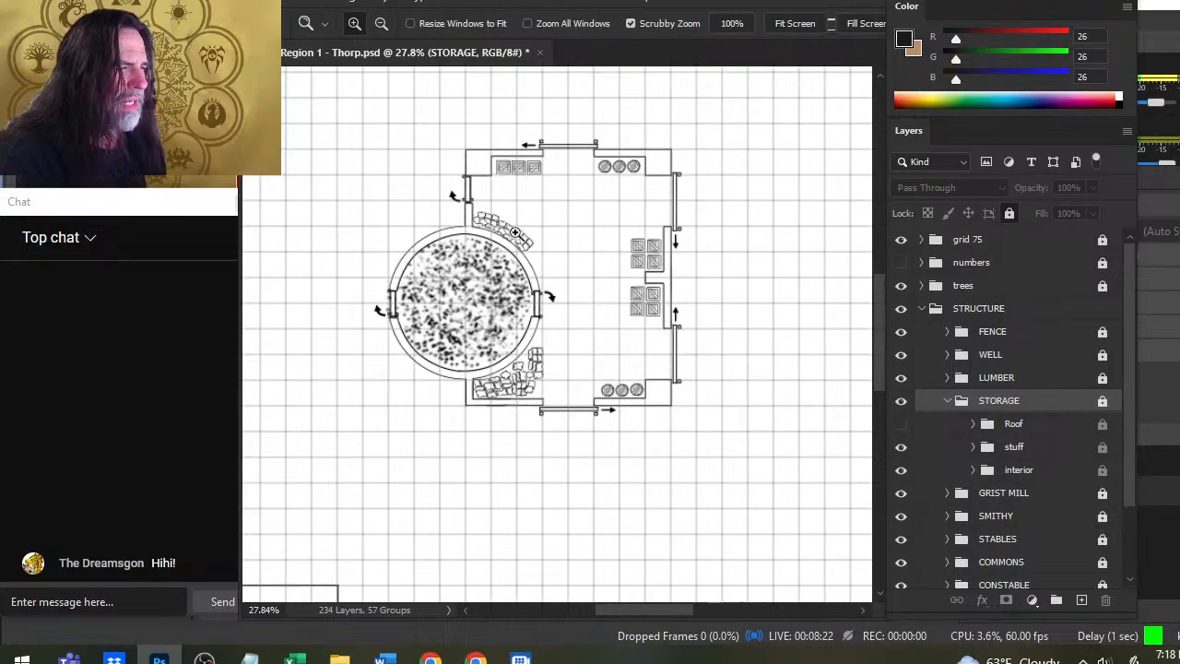
Inspect the storage building's round bin, crates, barrels and doorways, and show its Roof group again.
{"action": "left_click_drag", "start_coordinate": [378, 266], "coordinate": [513, 281]}
{"action": "mouse_move", "coordinate": [648, 337]}
{"action": "left_mouse_down"}
{"action": "mouse_move", "coordinate": [513, 322]}
{"action": "mouse_move", "coordinate": [664, 321]}
{"action": "left_mouse_up"}
{"action": "left_click_drag", "start_coordinate": [331, 177], "coordinate": [466, 184]}
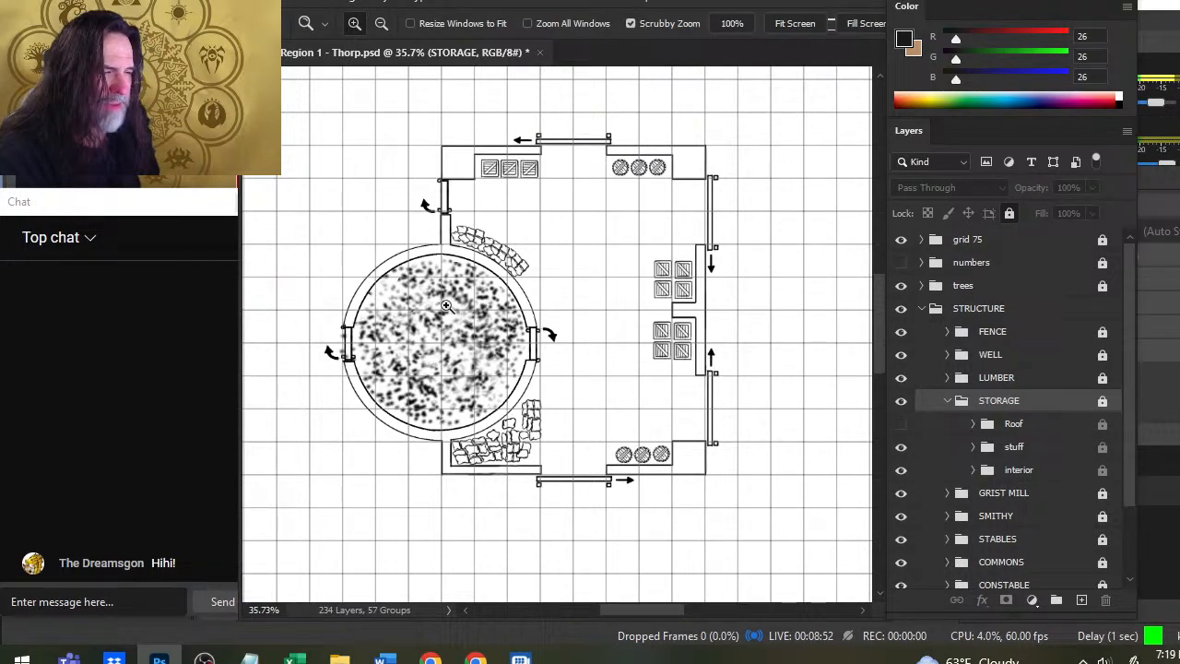
{"action": "scroll", "coordinate": [445, 306], "scroll_direction": "up", "scroll_amount": 2}
{"action": "scroll", "coordinate": [480, 267], "scroll_direction": "down", "scroll_amount": 5}
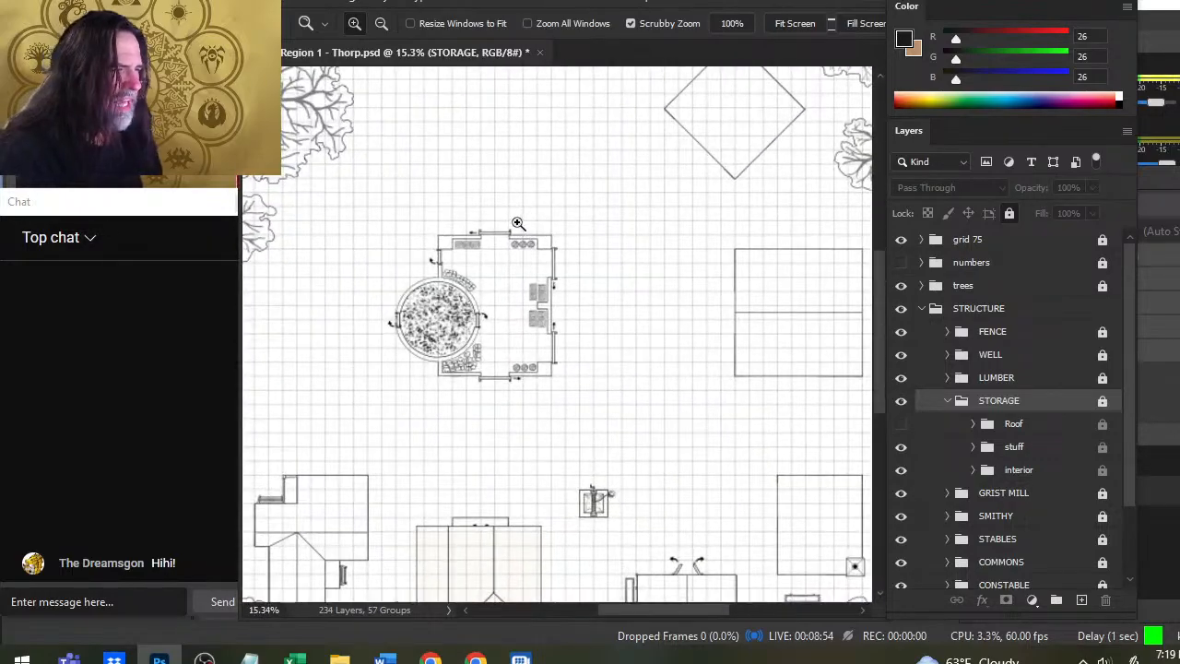
{"action": "scroll", "coordinate": [482, 270], "scroll_direction": "up", "scroll_amount": 2}
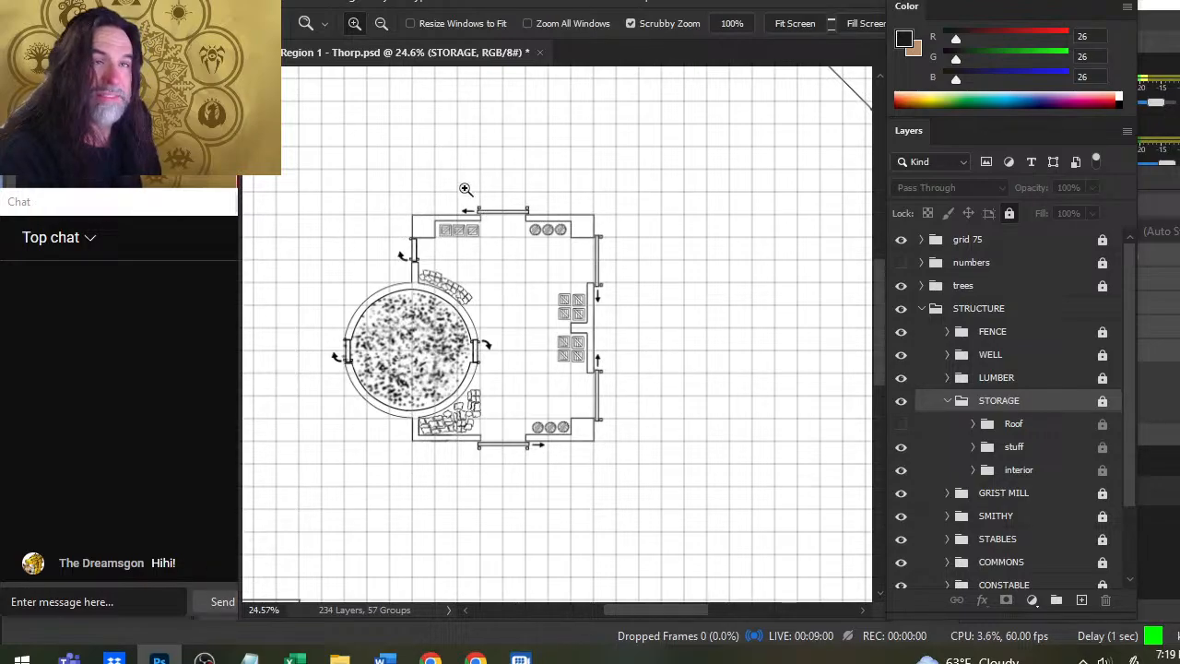
{"action": "left_click", "coordinate": [901, 423]}
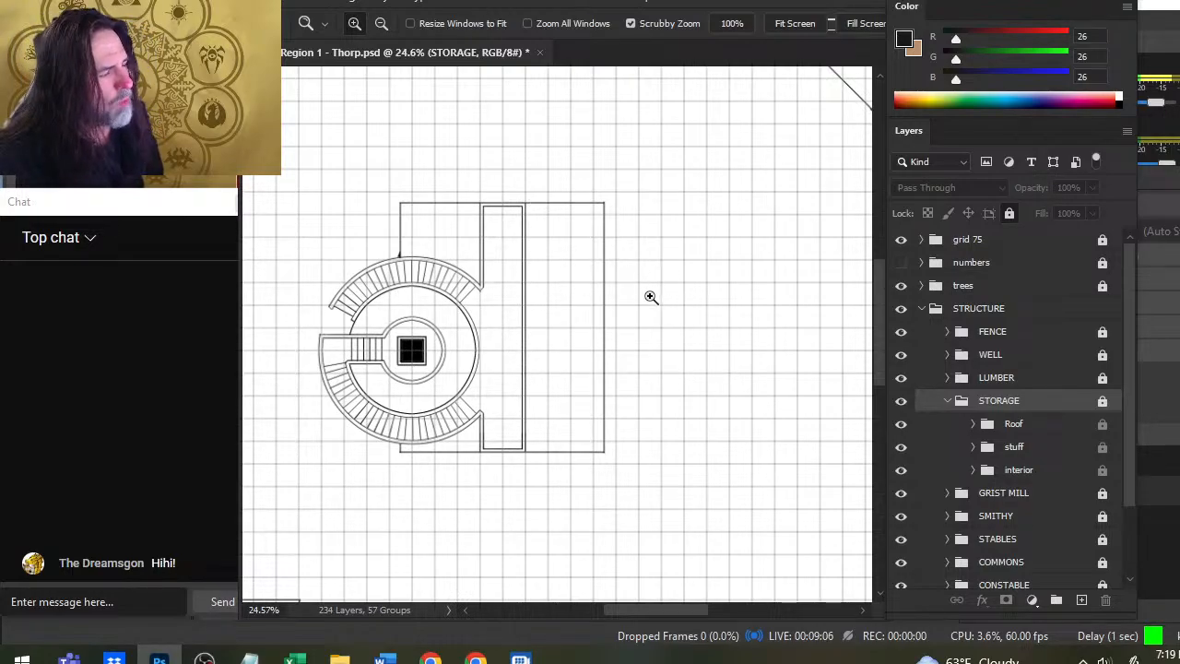
Examine the roofed storage building up close and its placement among the structures on the full village map.
{"action": "scroll", "coordinate": [656, 297], "scroll_direction": "down", "scroll_amount": 3}
{"action": "scroll", "coordinate": [655, 332], "scroll_direction": "up", "scroll_amount": 3}
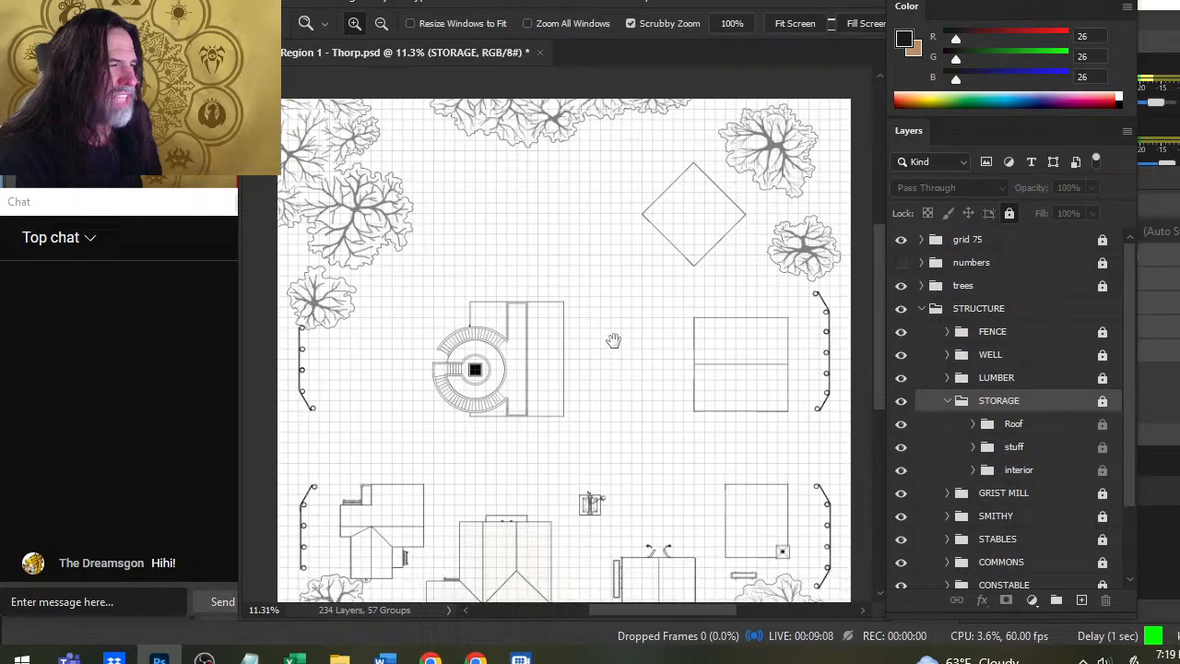
{"action": "scroll", "coordinate": [554, 313], "scroll_direction": "up", "scroll_amount": 1}
{"action": "scroll", "coordinate": [554, 312], "scroll_direction": "up", "scroll_amount": 1}
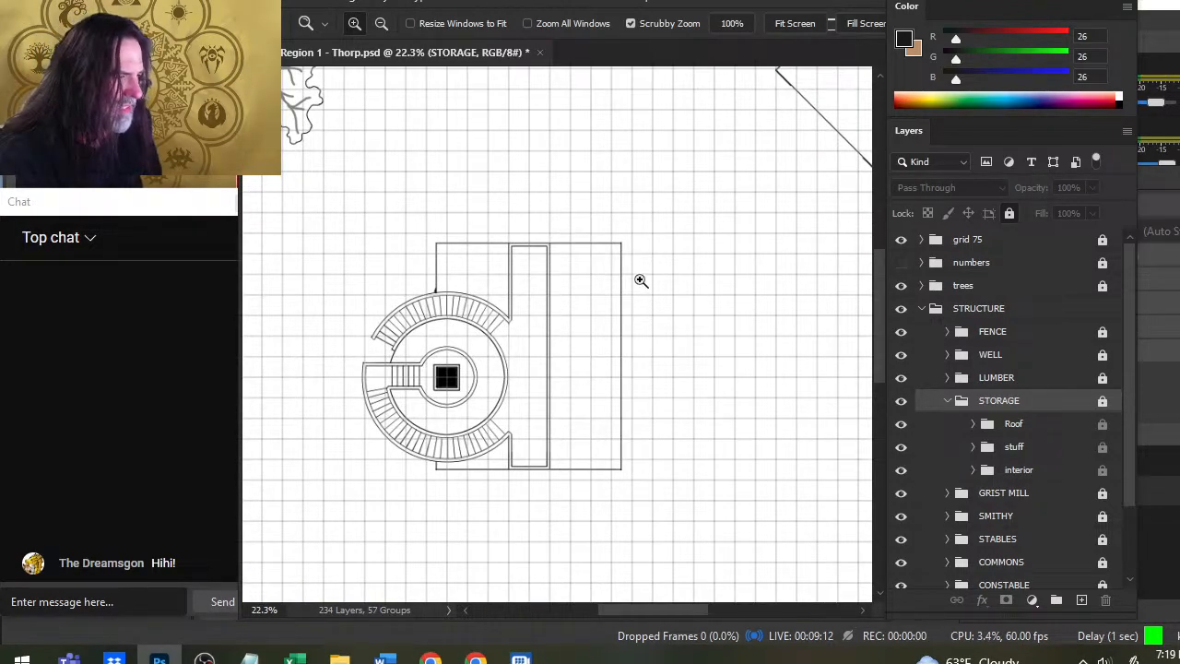
{"action": "scroll", "coordinate": [647, 281], "scroll_direction": "down", "scroll_amount": 3}
{"action": "scroll", "coordinate": [672, 315], "scroll_direction": "down", "scroll_amount": 1}
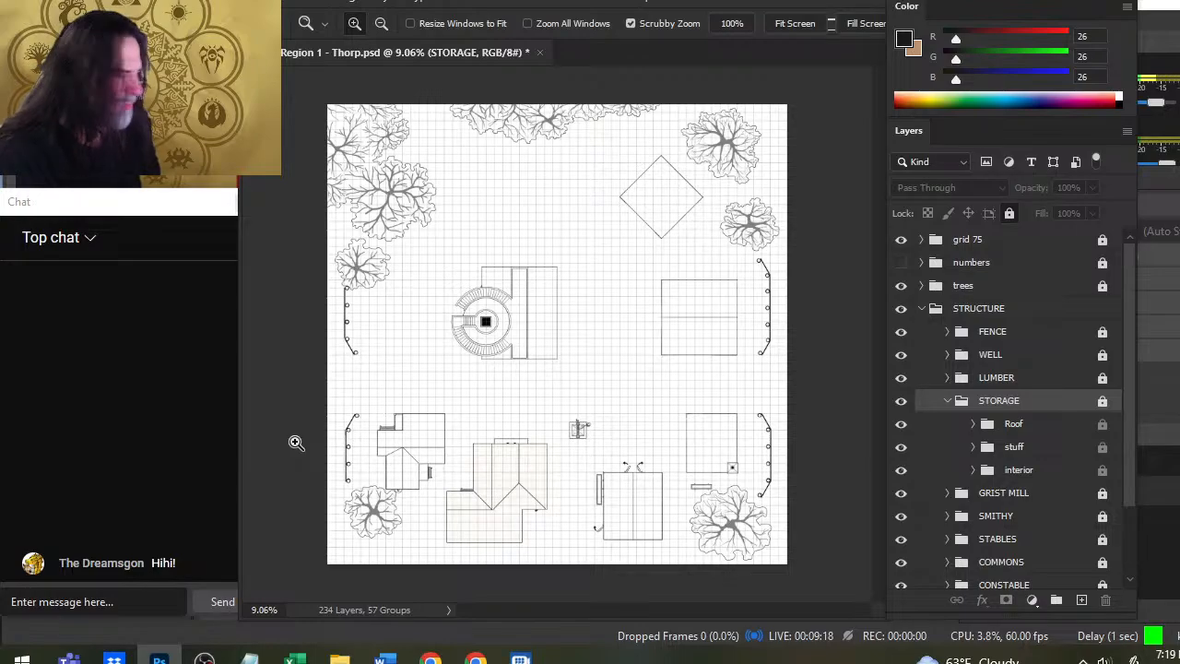
{"action": "scroll", "coordinate": [357, 378], "scroll_direction": "up", "scroll_amount": 1}
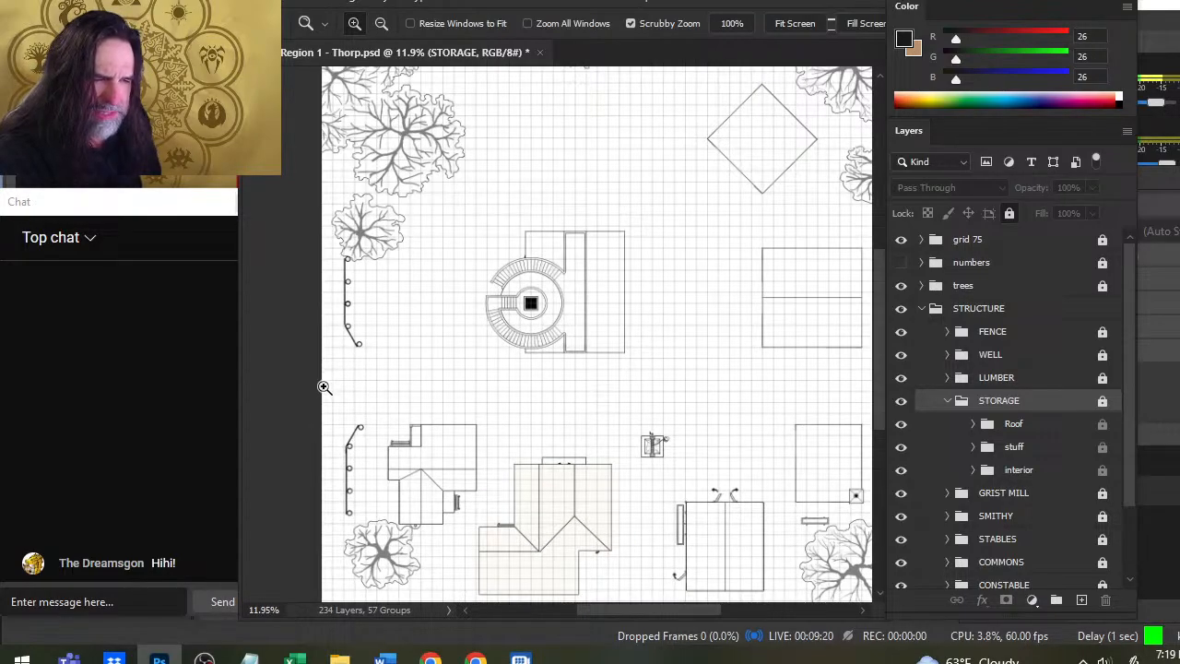
{"action": "scroll", "coordinate": [701, 304], "scroll_direction": "down", "scroll_amount": 1}
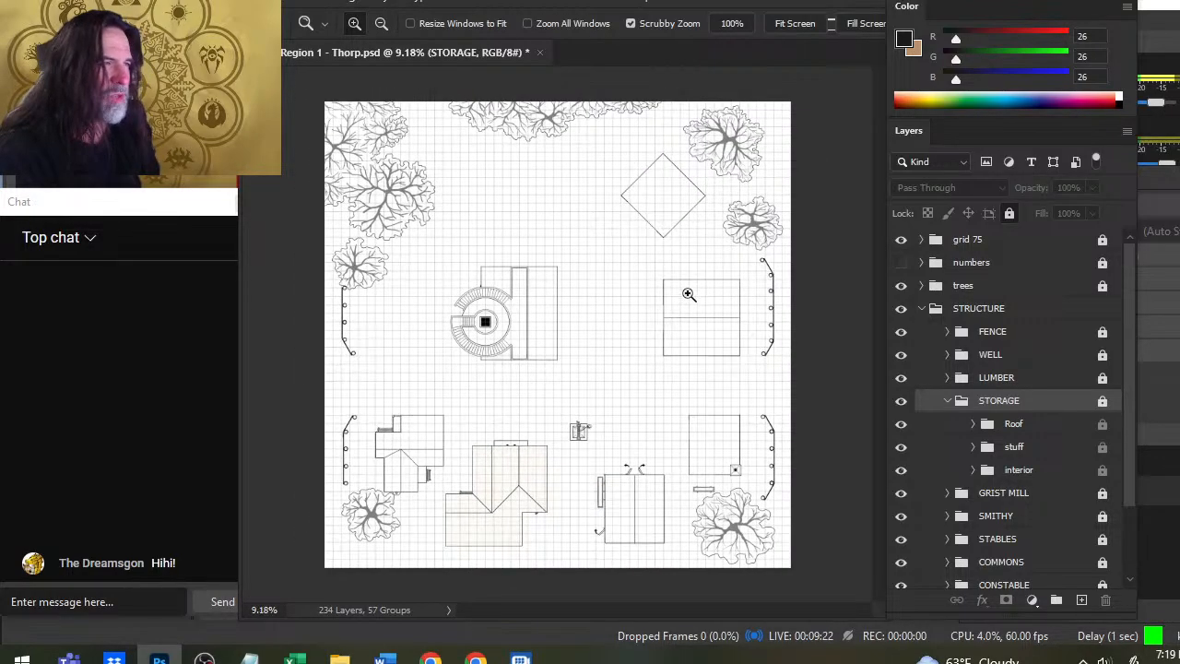
Check the map's width, height and resolution in the Image Size dialog, and cancel the dialog.
{"action": "left_click", "coordinate": [345, 1]}
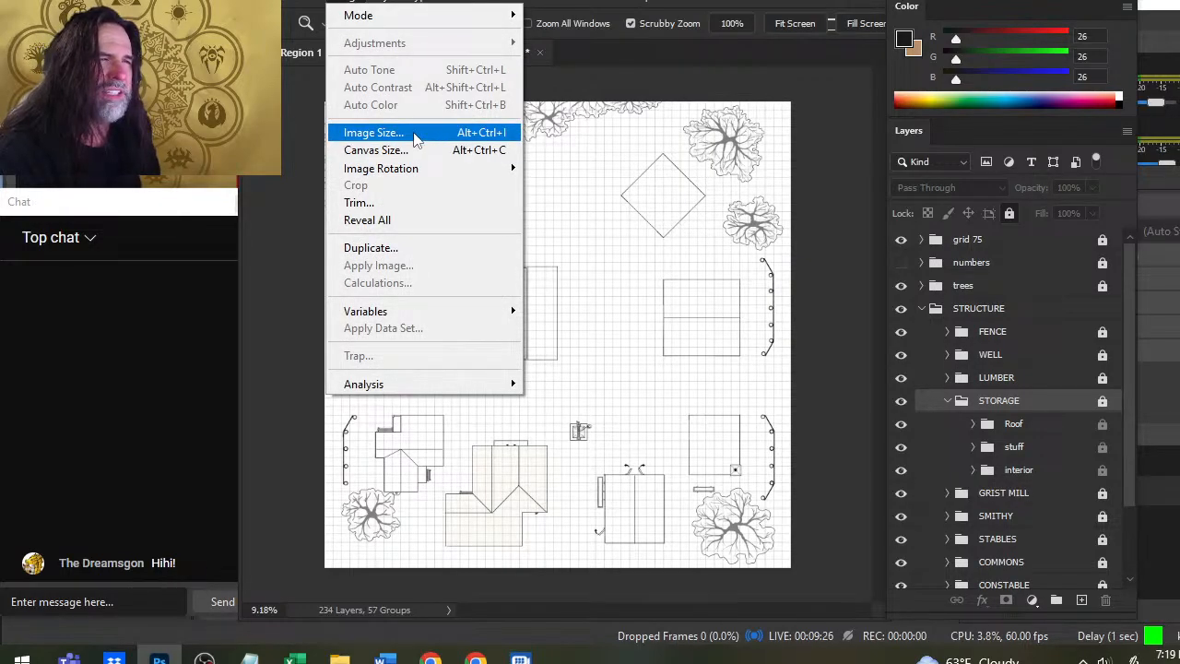
{"action": "left_click", "coordinate": [413, 134]}
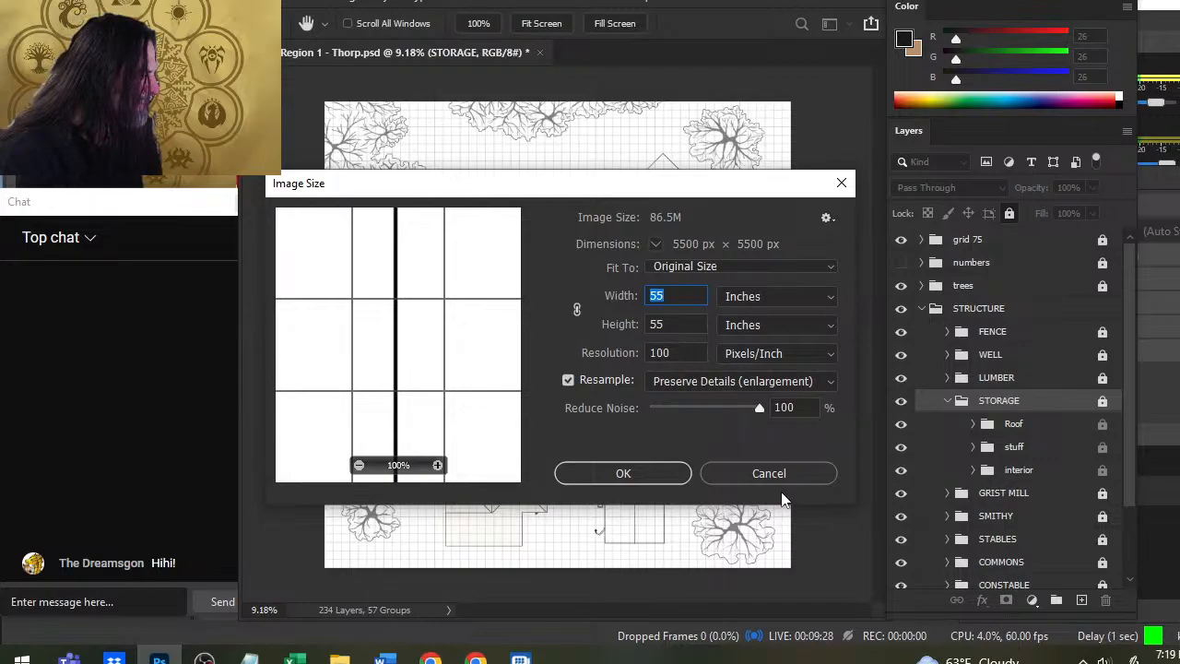
{"action": "left_click", "coordinate": [749, 472]}
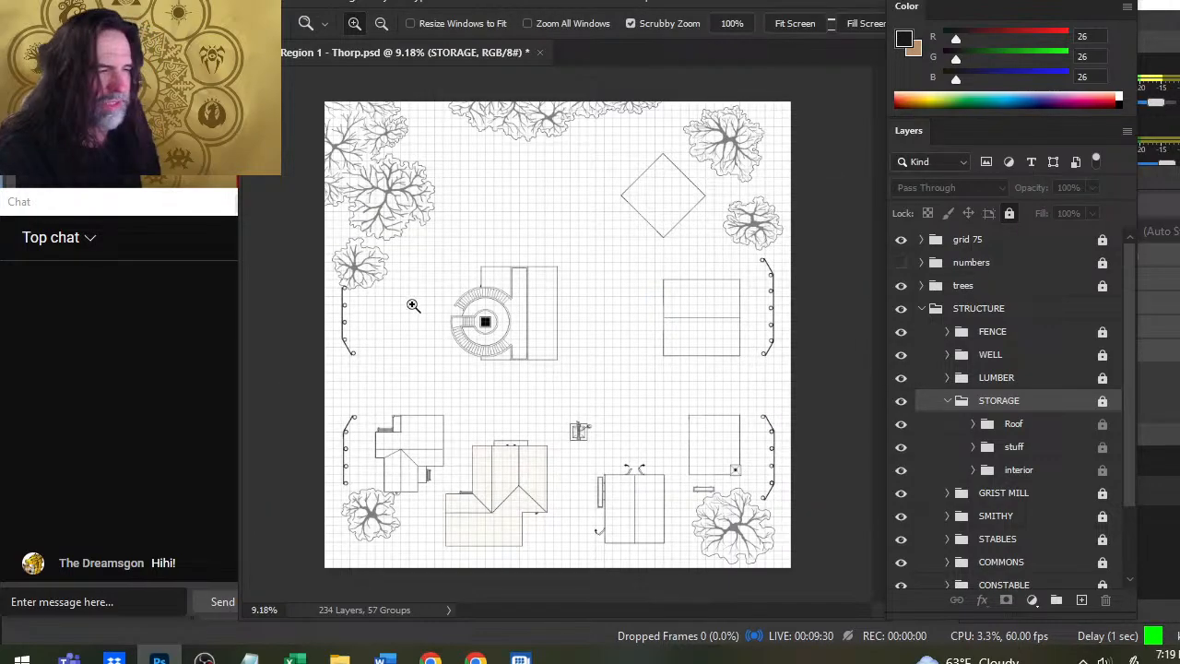
{"action": "left_click_drag", "start_coordinate": [413, 305], "coordinate": [447, 306]}
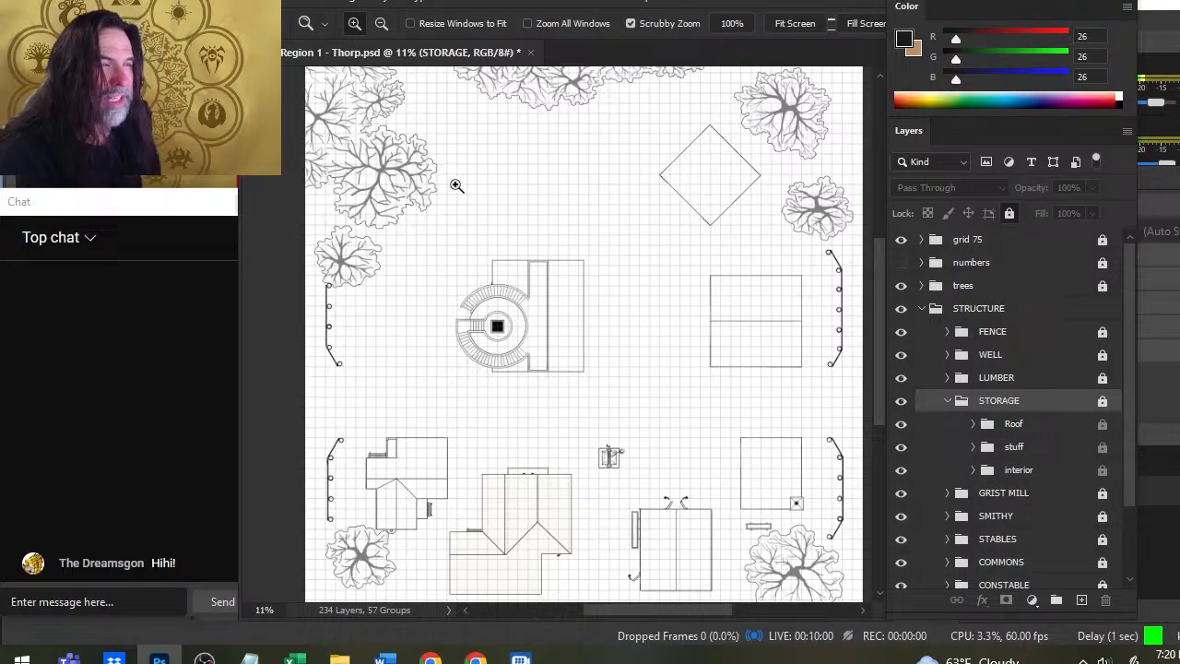
Switch to Calculator, divide 55 by 14, and close it to return to the village map.
{"action": "scroll", "coordinate": [437, 179], "scroll_direction": "down", "scroll_amount": 3}
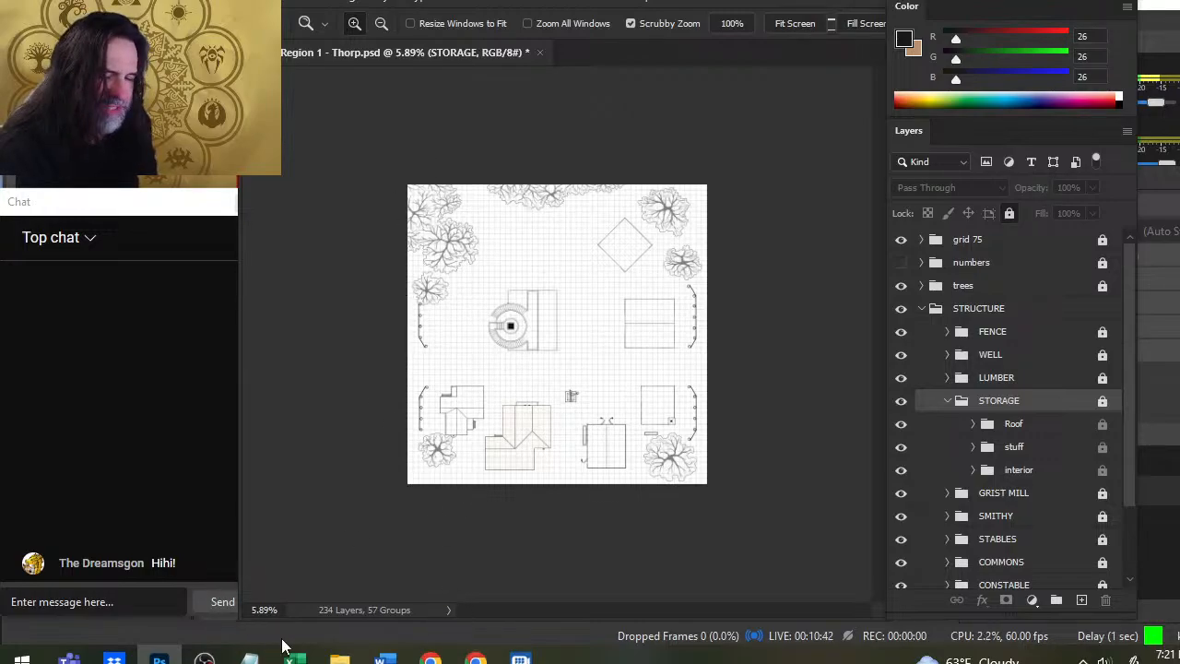
{"action": "key", "text": "super"}
{"action": "left_click", "coordinate": [711, 321]}
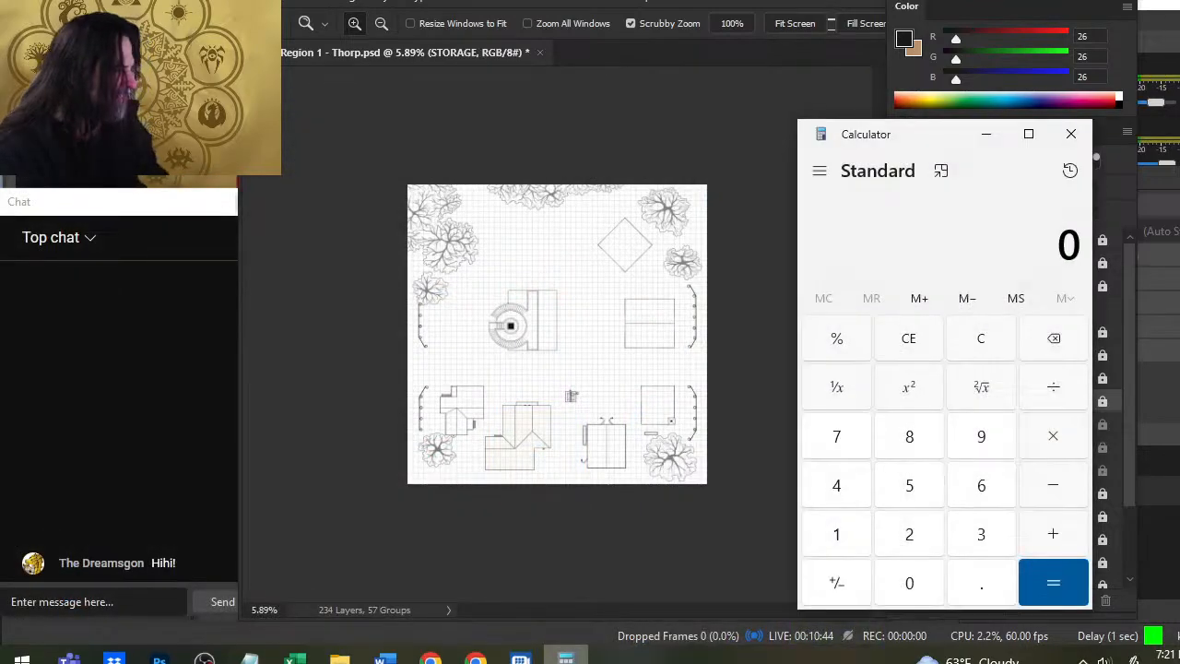
{"action": "type", "text": "55/14"}
{"action": "key", "text": "Return"}
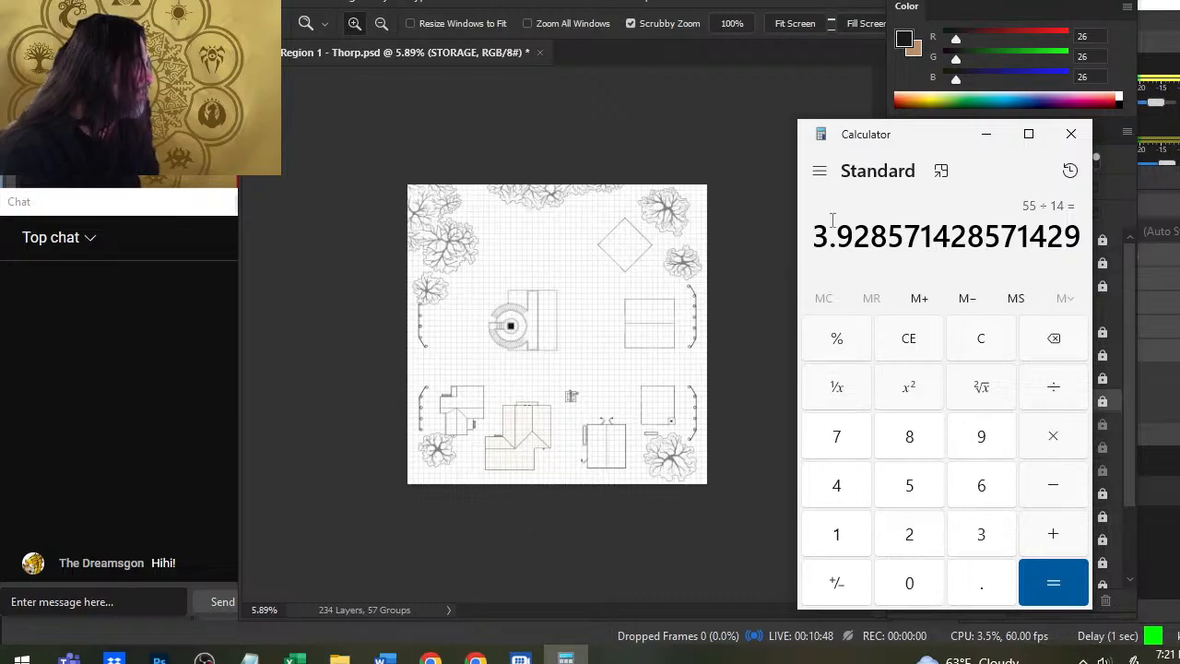
{"action": "left_click", "coordinate": [1070, 133]}
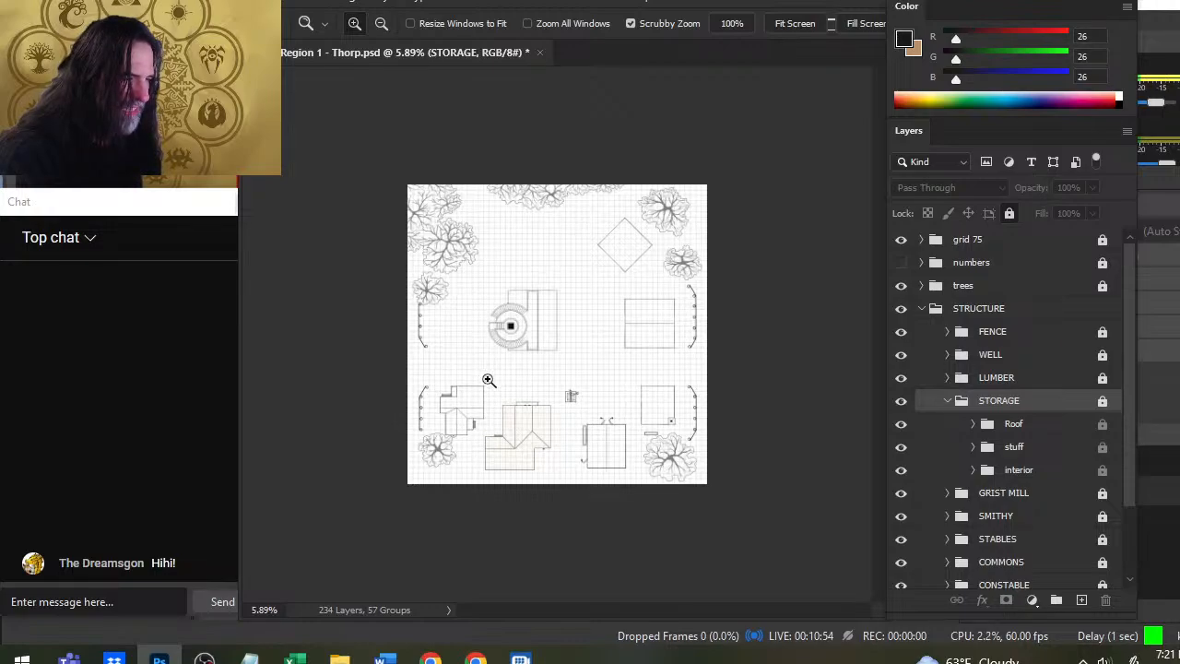
Look over the village layout, including the diamond-shaped structure and the trees near the eastern edge.
{"action": "left_click_drag", "start_coordinate": [477, 356], "coordinate": [559, 370]}
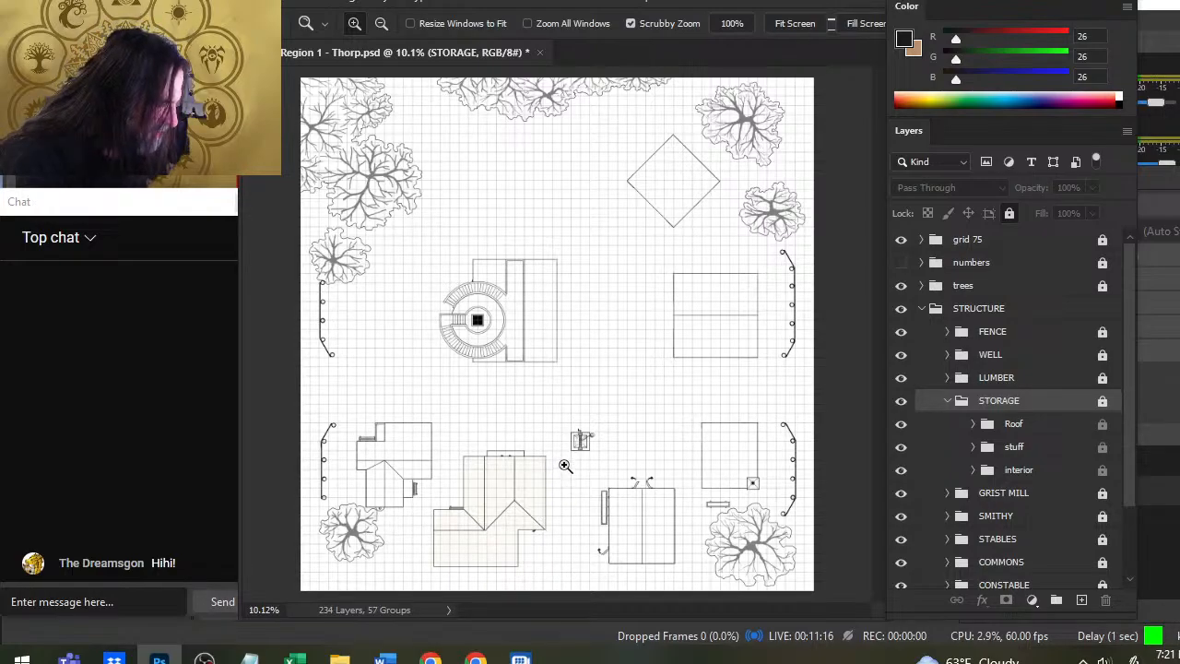
{"action": "left_click", "coordinate": [660, 460]}
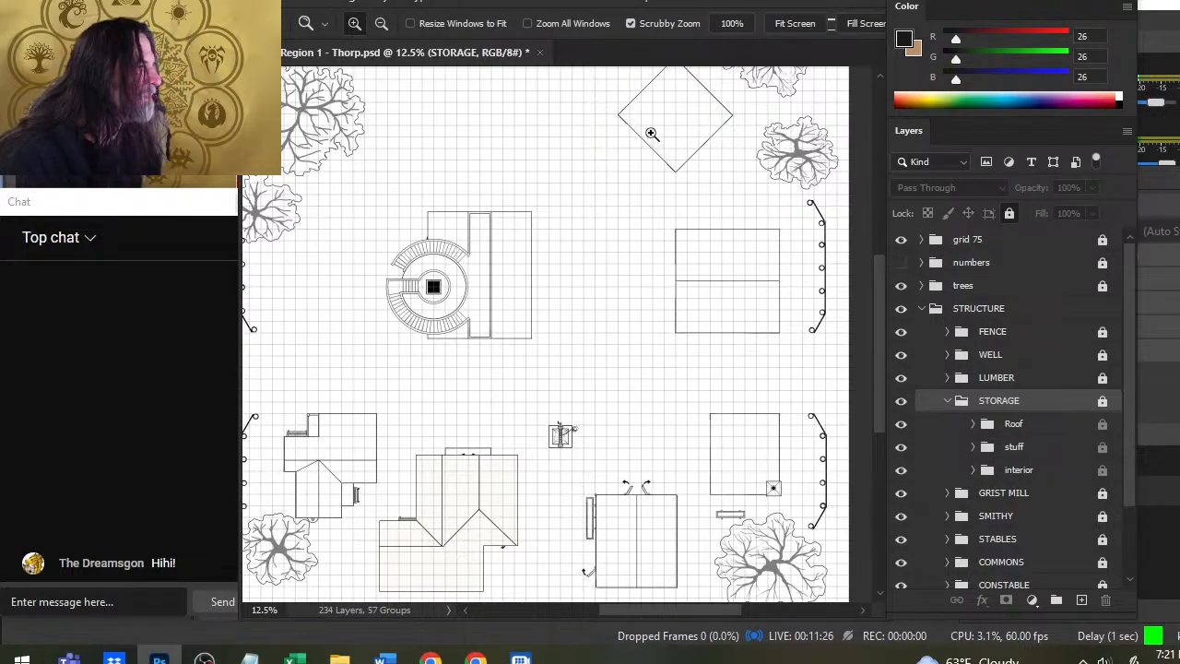
{"action": "left_click_drag", "start_coordinate": [665, 150], "coordinate": [634, 150]}
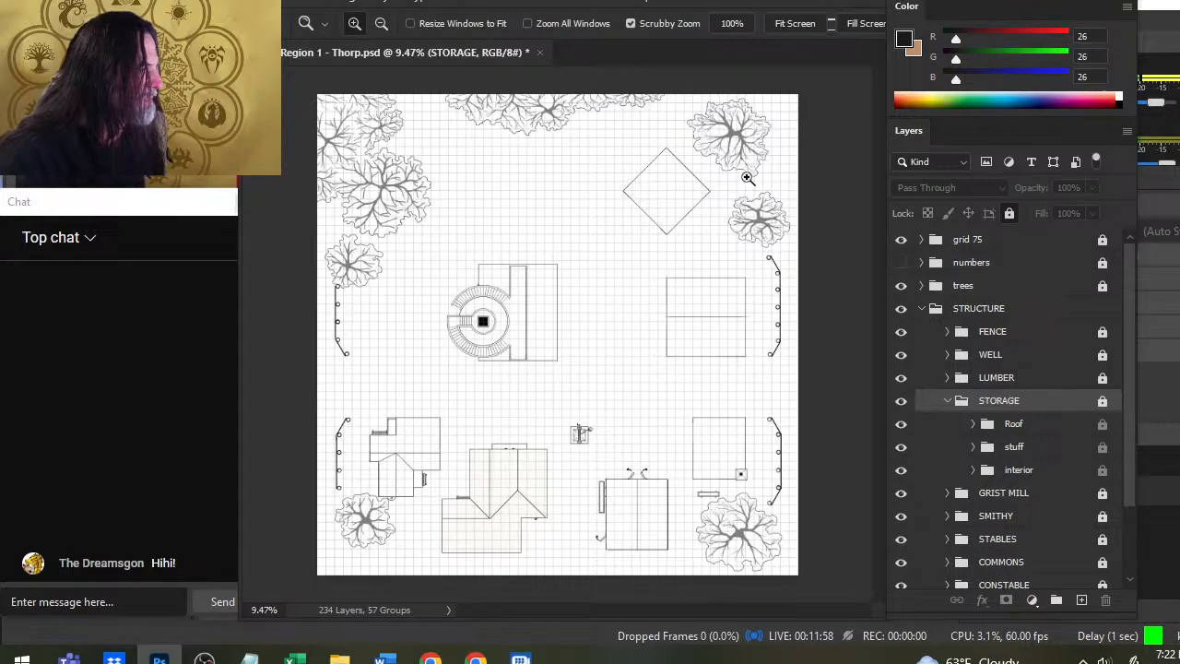
{"action": "left_click_drag", "start_coordinate": [762, 223], "coordinate": [768, 238]}
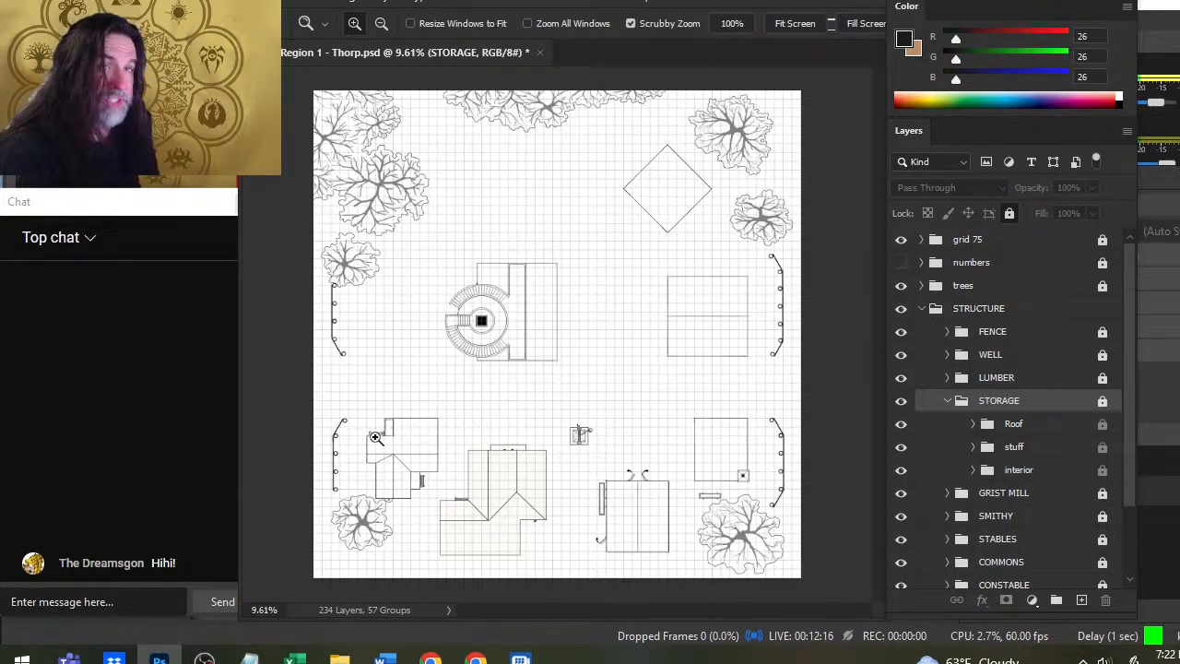
Collapse the STORAGE group, toggle the trees group off and on, and expand it.
{"action": "left_click", "coordinate": [945, 404]}
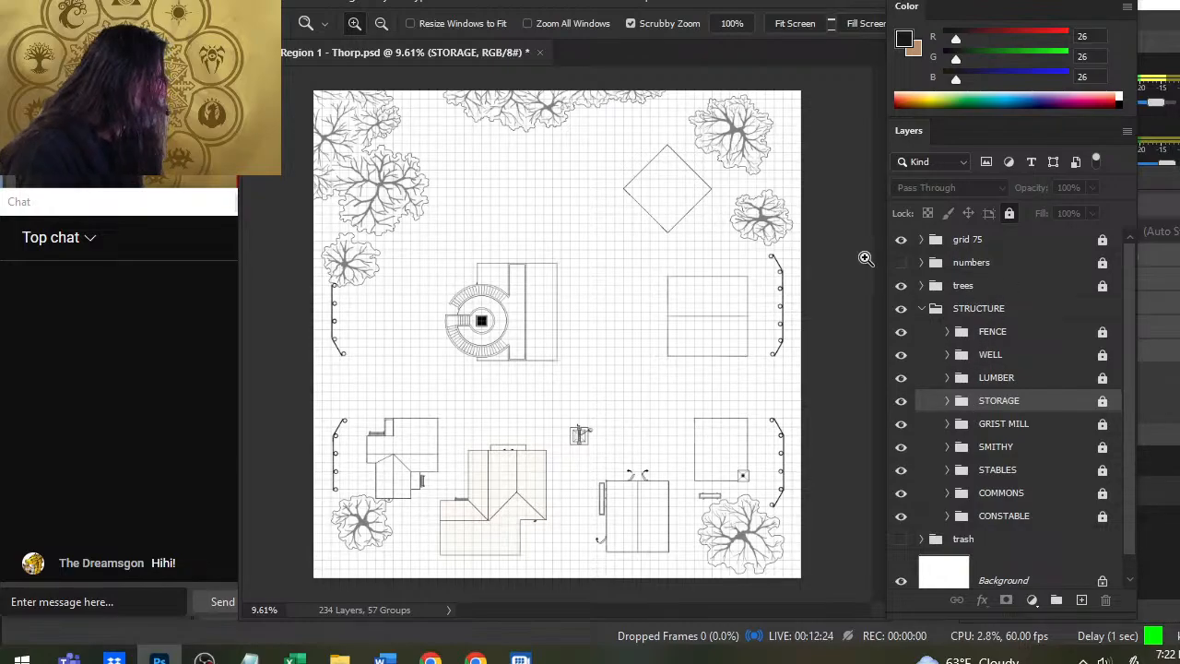
{"action": "left_click", "coordinate": [901, 286]}
{"action": "left_click", "coordinate": [901, 287]}
{"action": "left_click", "coordinate": [921, 285]}
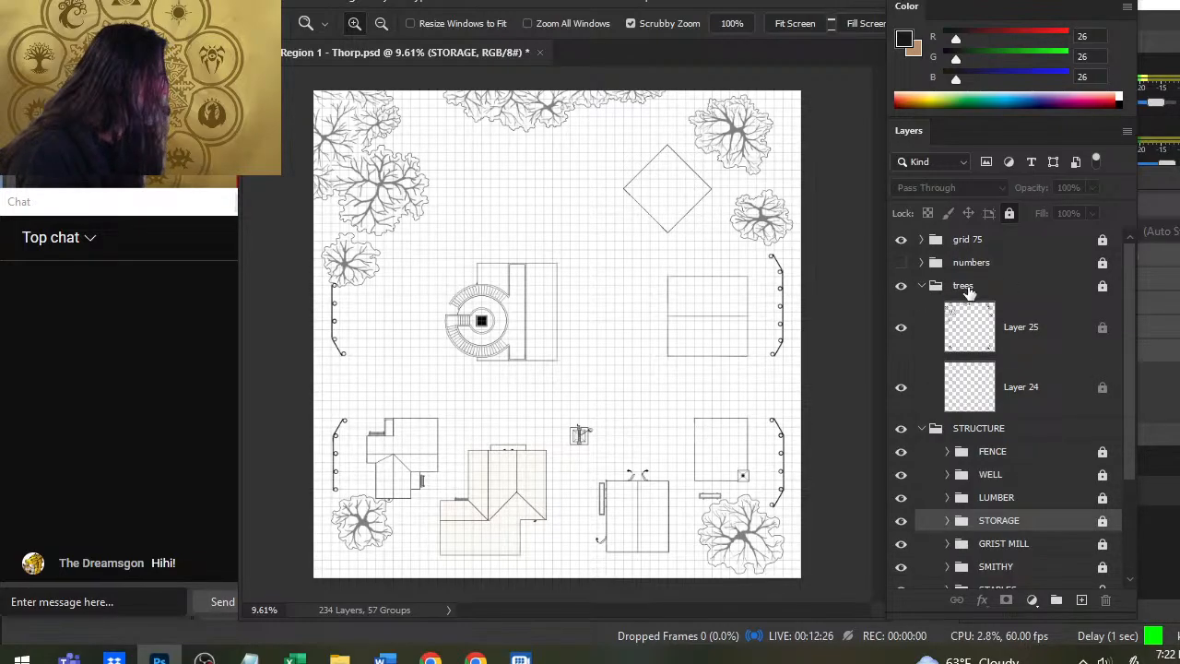
Unlock the trees group, toggle Layer 25 to identify its branch artwork, and select that layer.
{"action": "left_click", "coordinate": [931, 288]}
{"action": "left_click", "coordinate": [901, 328]}
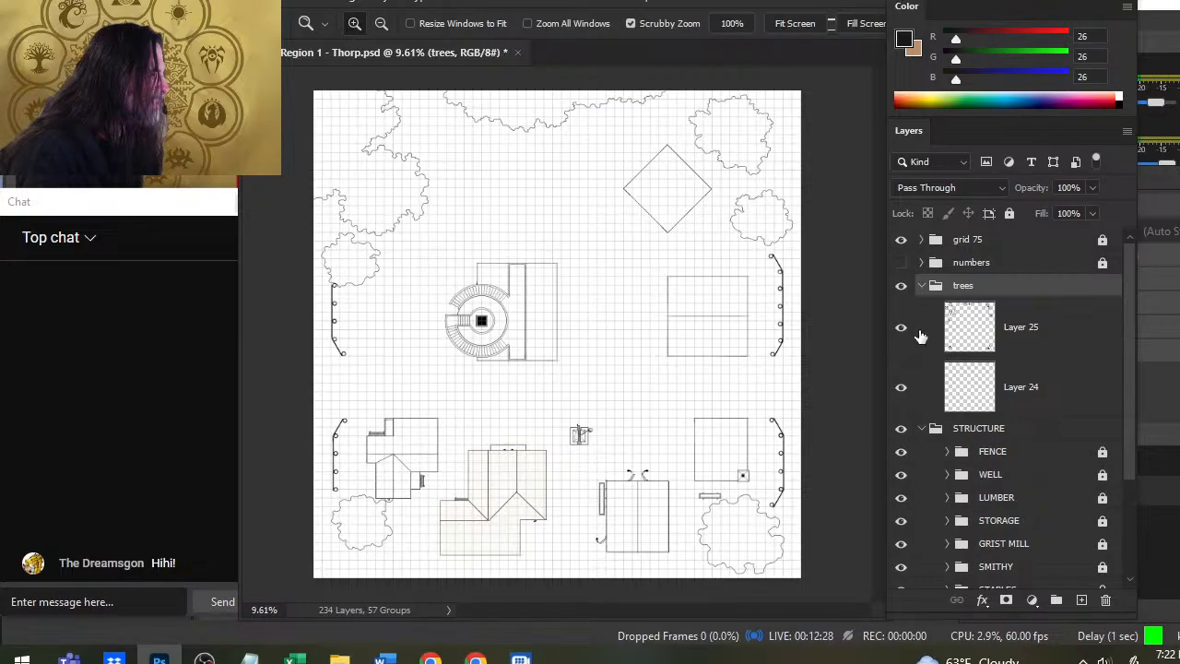
{"action": "left_click", "coordinate": [900, 328]}
{"action": "left_click", "coordinate": [921, 330]}
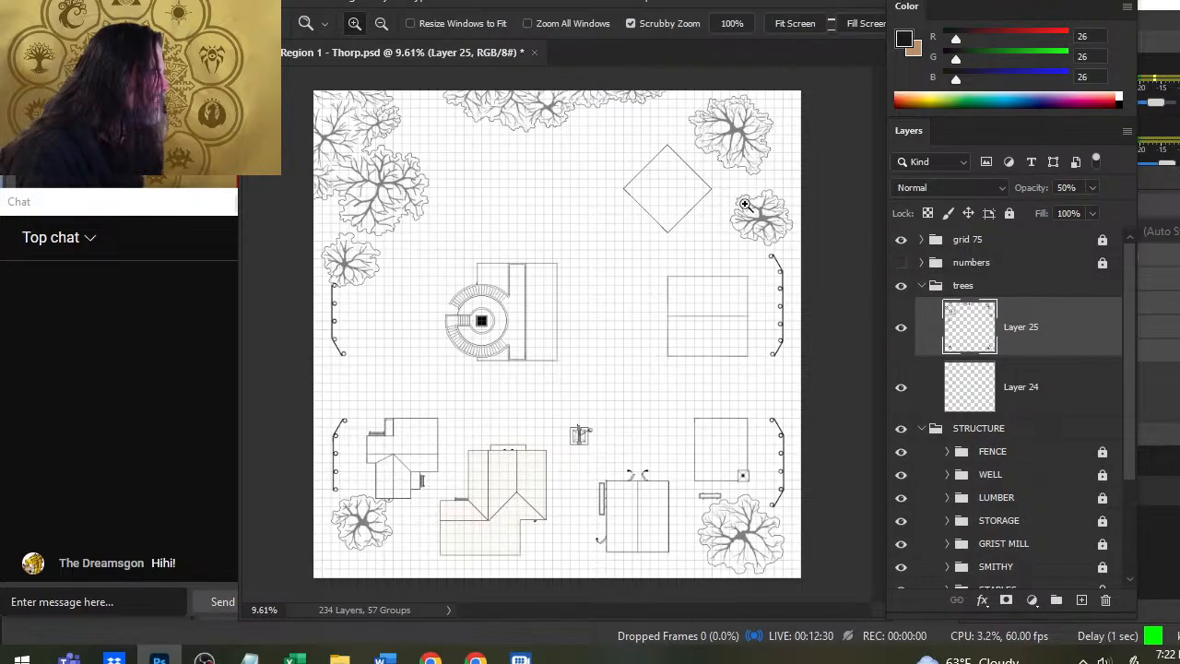
Lasso the small tree beside the diamond-shaped structure and cut its branches from Layer 25 onto a new layer.
{"action": "key", "text": "l"}
{"action": "mouse_move", "coordinate": [744, 176]}
{"action": "left_mouse_down"}
{"action": "mouse_move", "coordinate": [713, 219]}
{"action": "mouse_move", "coordinate": [738, 249]}
{"action": "mouse_move", "coordinate": [799, 247]}
{"action": "mouse_move", "coordinate": [800, 191]}
{"action": "left_mouse_up"}
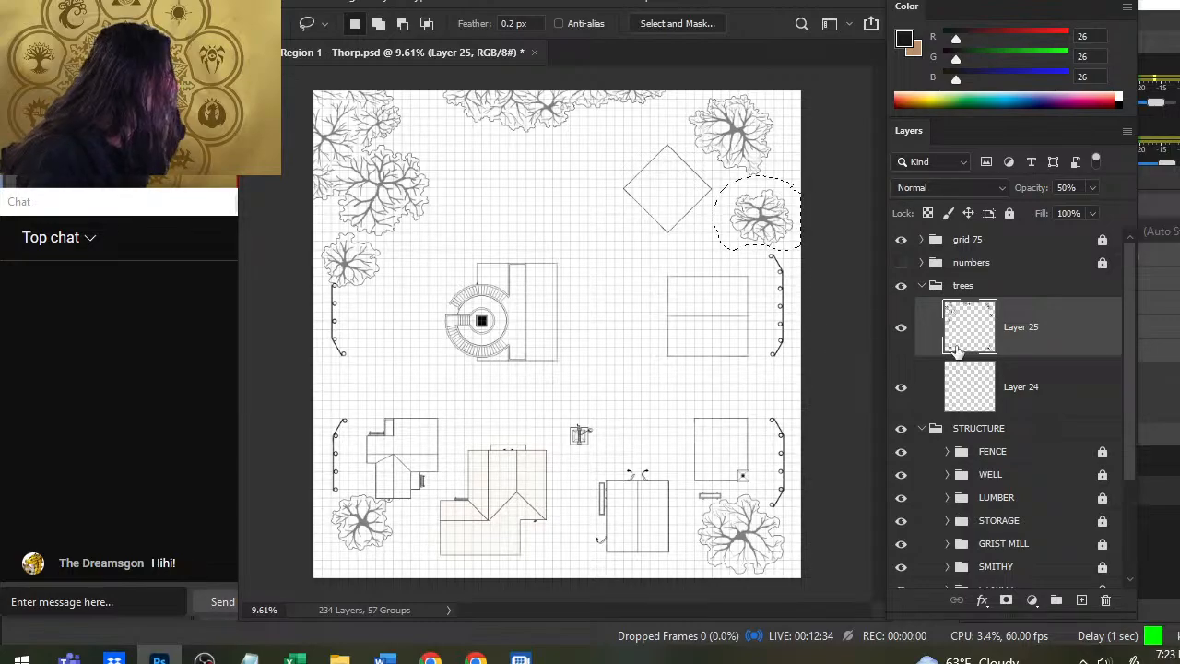
{"action": "left_click", "coordinate": [902, 340]}
{"action": "left_click", "coordinate": [903, 339]}
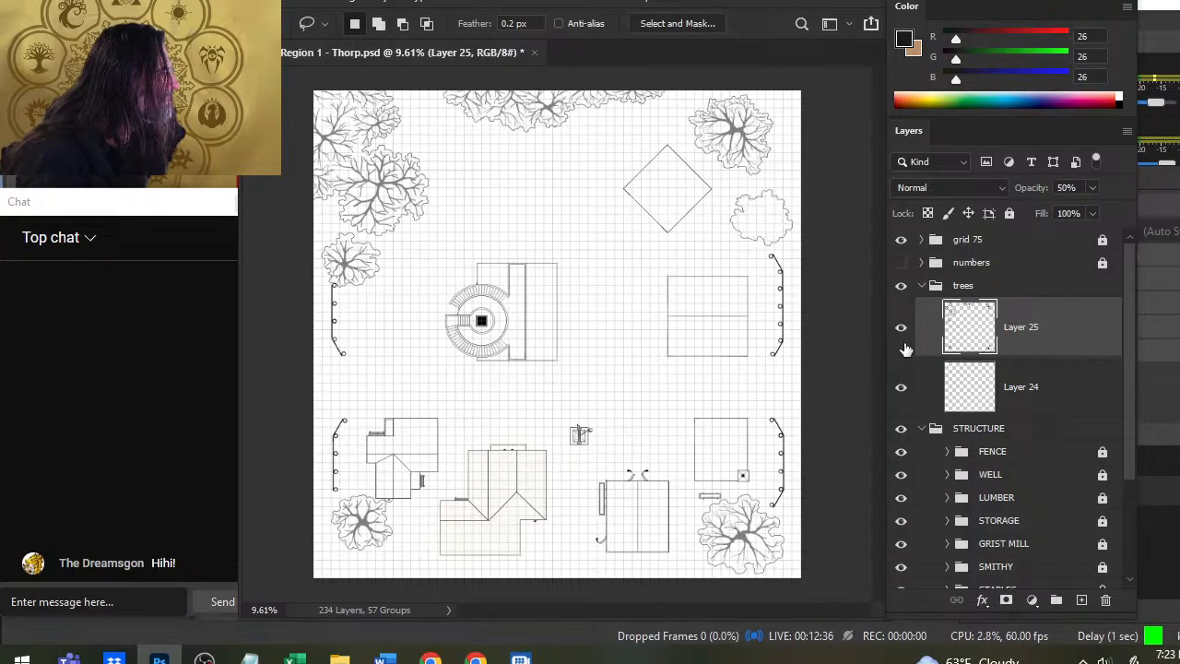
{"action": "key", "text": "ctrl+j"}
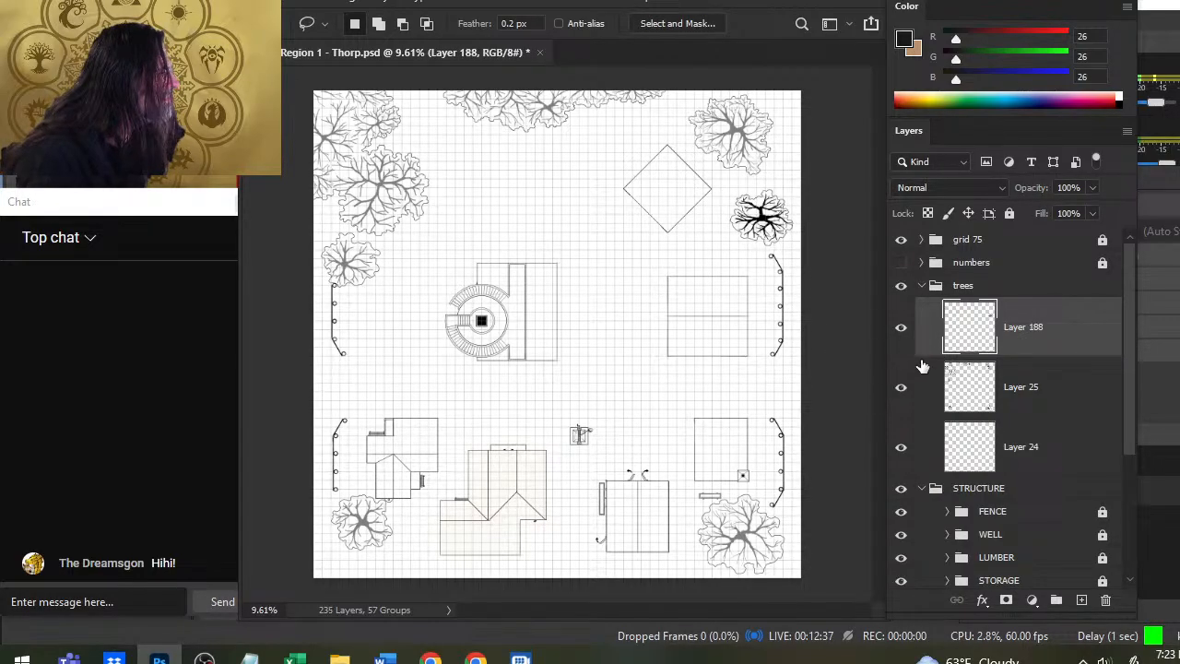
Set the opacity of the new tree-branch layer to 50%, matching Layer 25.
{"action": "left_click", "coordinate": [1042, 387]}
{"action": "left_click", "coordinate": [1051, 338]}
{"action": "left_click", "coordinate": [1084, 182]}
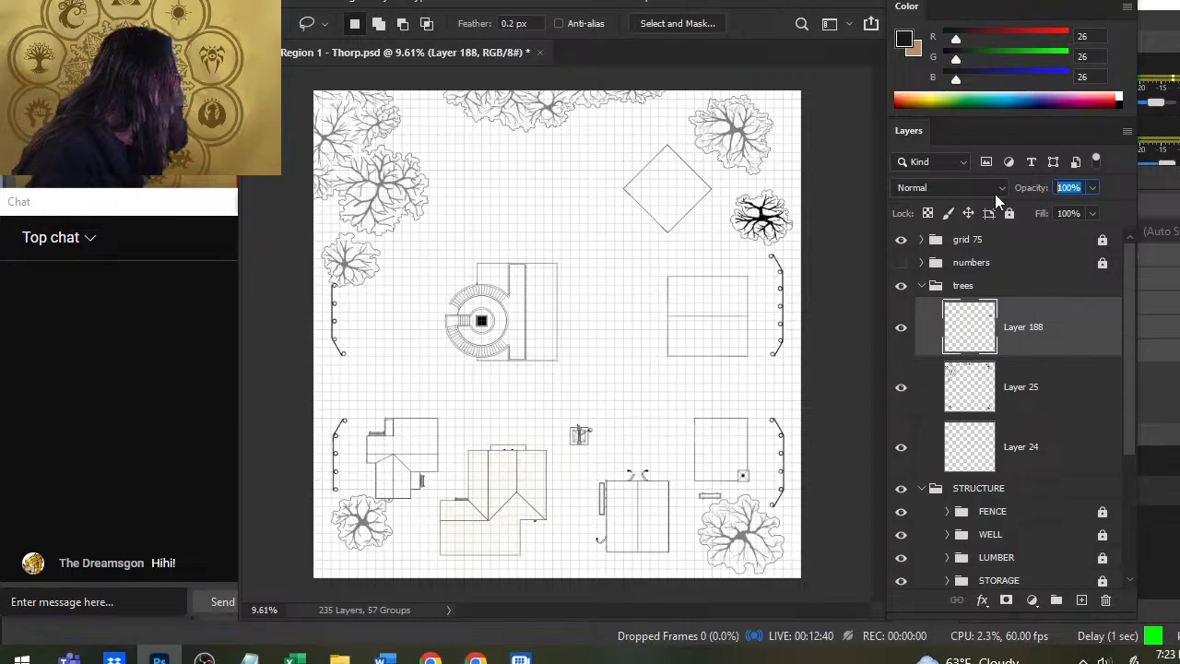
{"action": "type", "text": "50"}
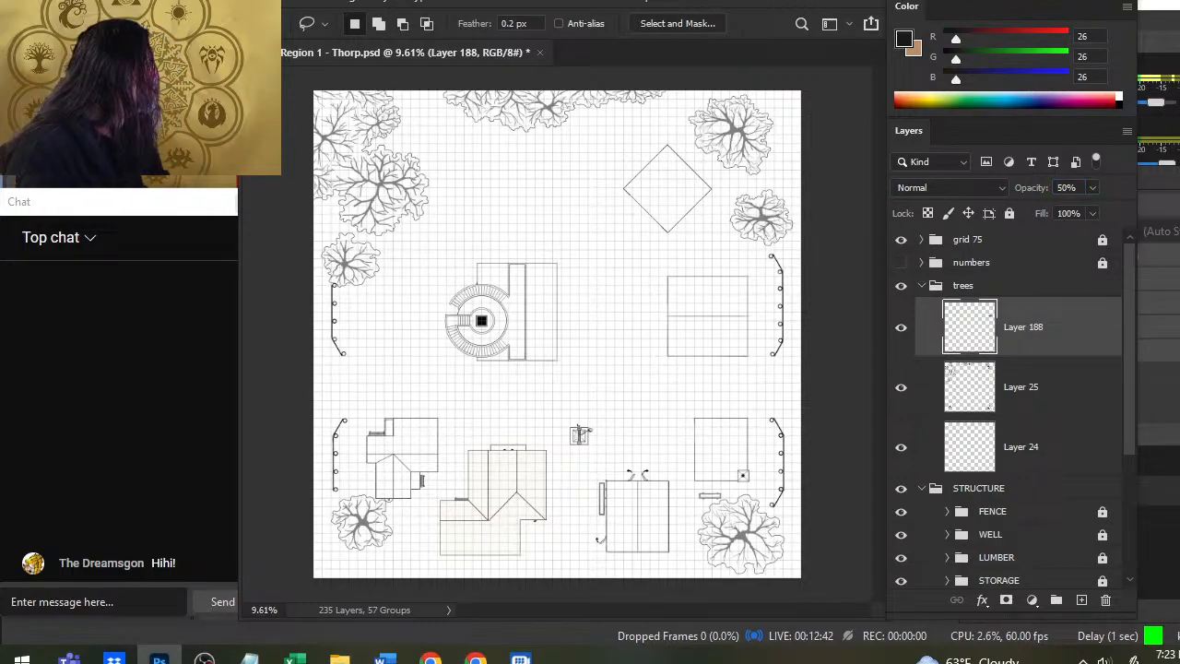
Lasso the same small tree's outline on Layer 24, cut it onto a new layer, and place that below the tree's branch layer.
{"action": "left_click", "coordinate": [1018, 470]}
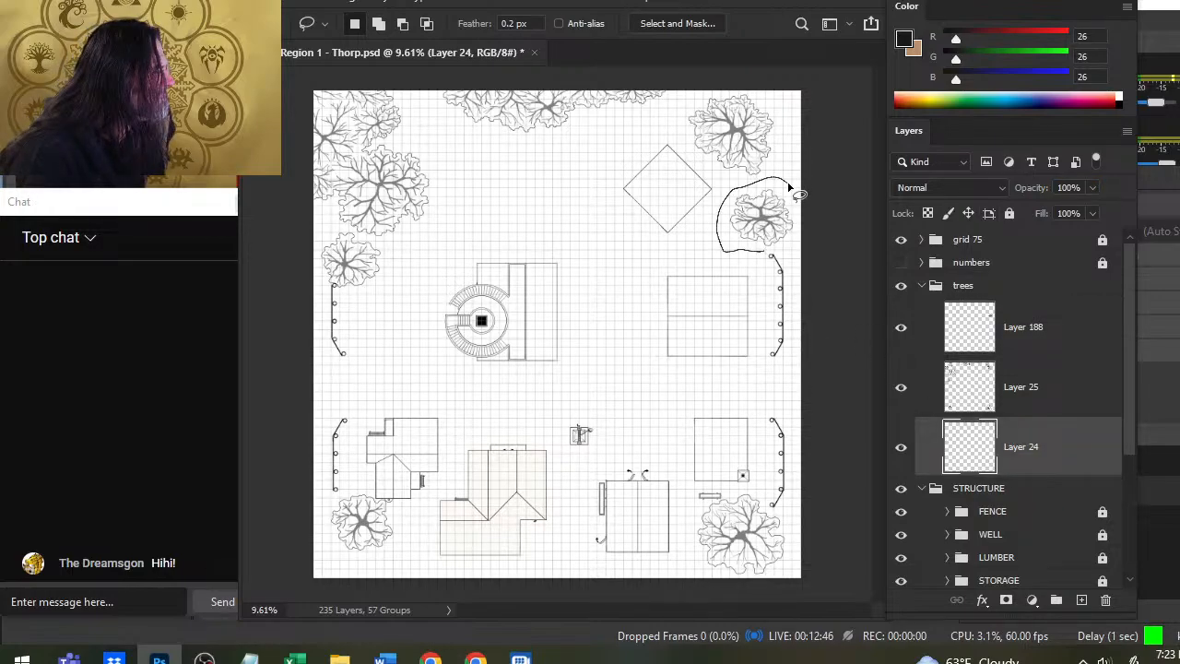
{"action": "key", "text": "ctrl+j"}
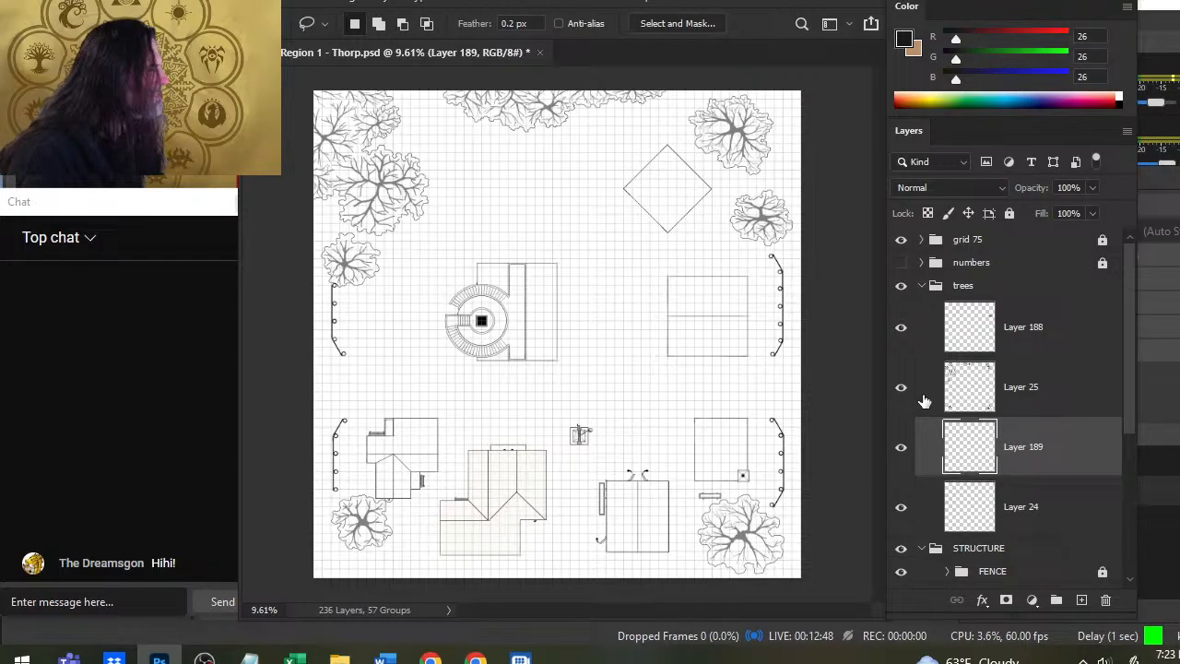
{"action": "left_click_drag", "start_coordinate": [1041, 450], "coordinate": [1030, 350]}
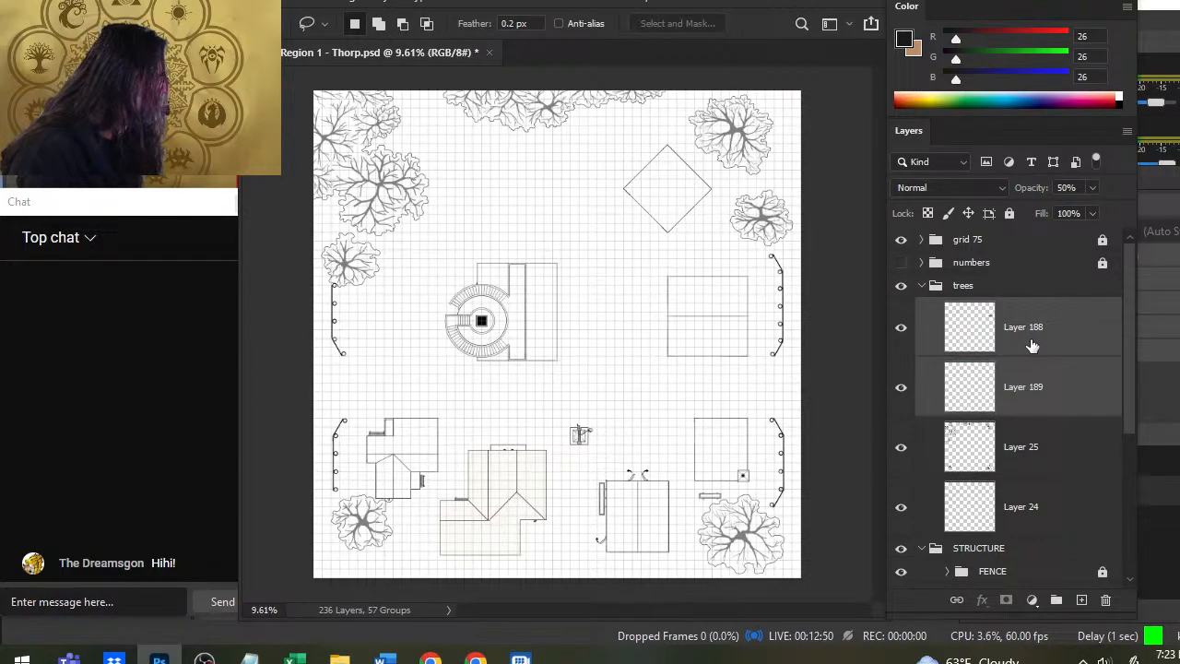
Move the small tree's branch and outline layers slightly upward, farther from the fence below it.
{"action": "key", "text": "v"}
{"action": "key", "text": "5"}
{"action": "key", "text": "shift+Up"}
{"action": "key", "text": "shift+Up"}
{"action": "key", "text": "shift+Up"}
{"action": "key", "text": "shift+Up"}
{"action": "key", "text": "shift+Up"}
{"action": "key", "text": "shift+Up"}
{"action": "key", "text": "shift+Up"}
{"action": "key", "text": "shift+Up"}
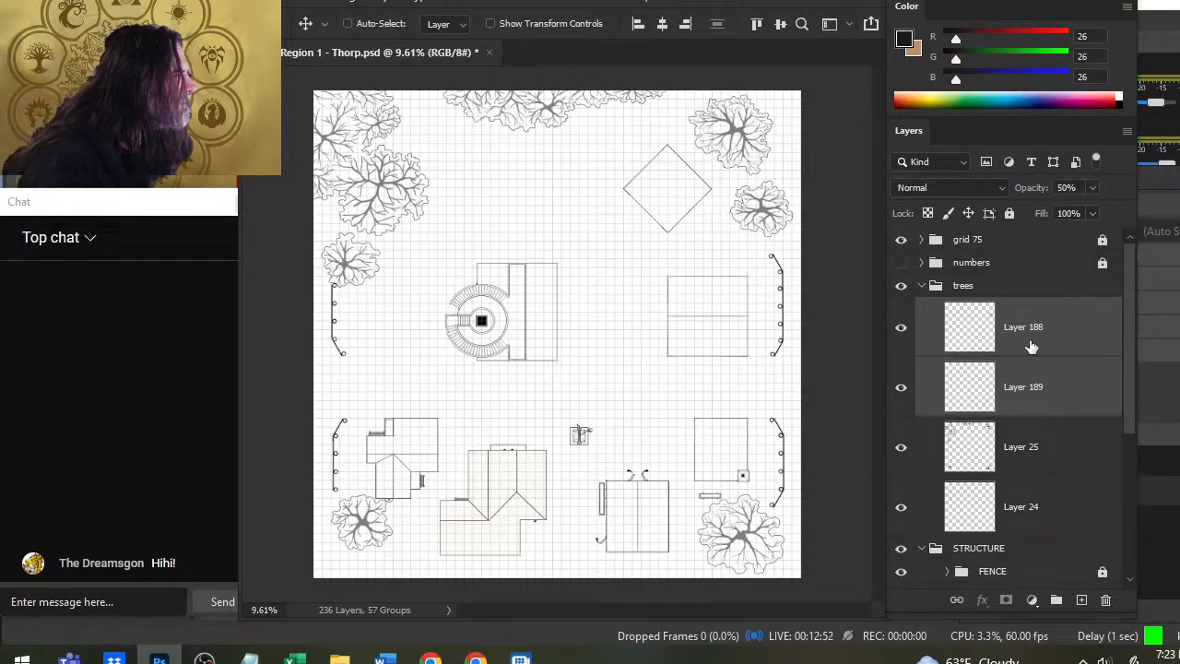
{"action": "key", "text": "shift+Up"}
{"action": "key", "text": "shift+Up"}
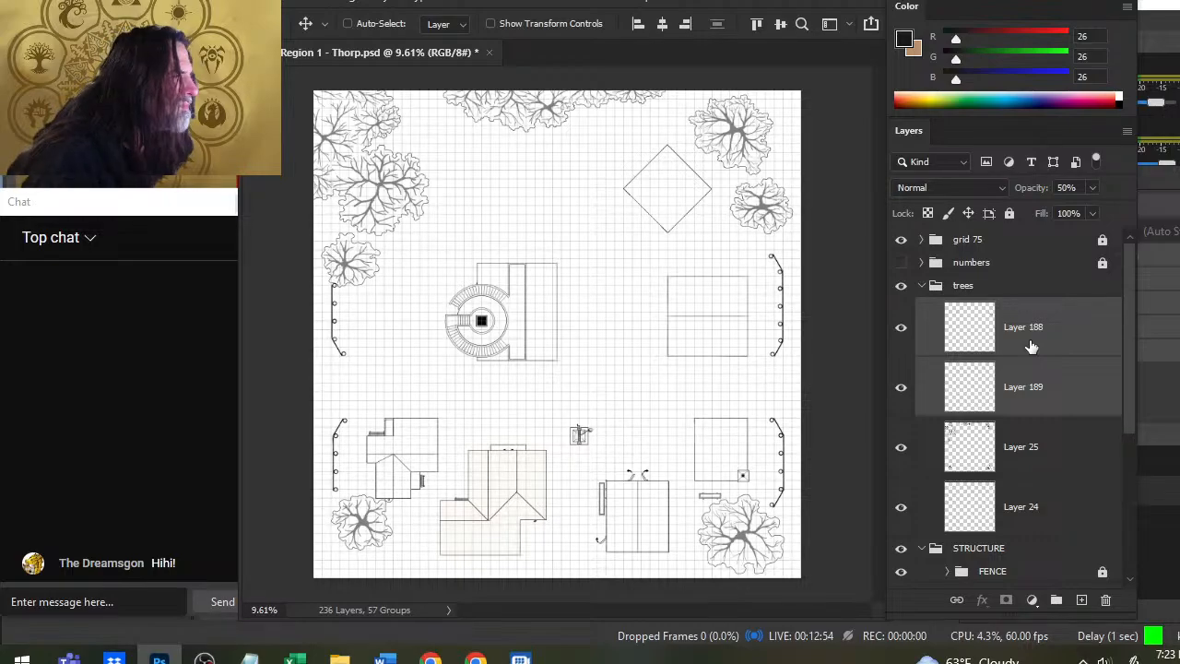
{"action": "key", "text": "shift+Up"}
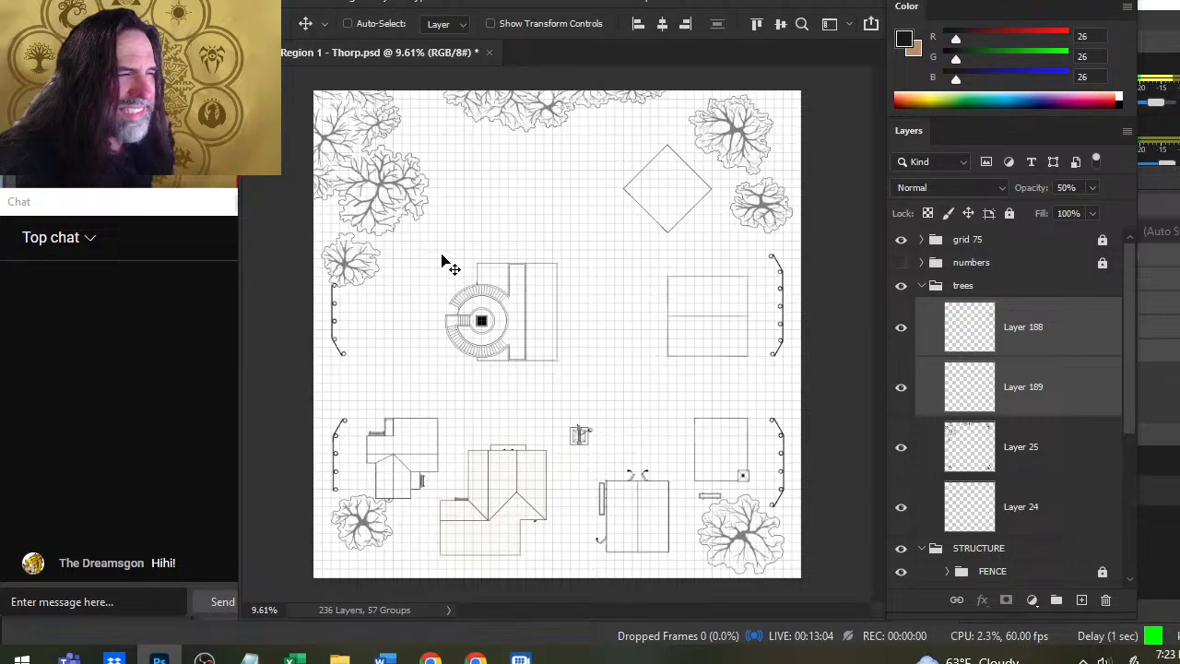
Cut the branches of the small tree above the west fence from Layer 25 onto a new layer at 50% opacity.
{"action": "left_click", "coordinate": [1033, 451]}
{"action": "key", "text": "l"}
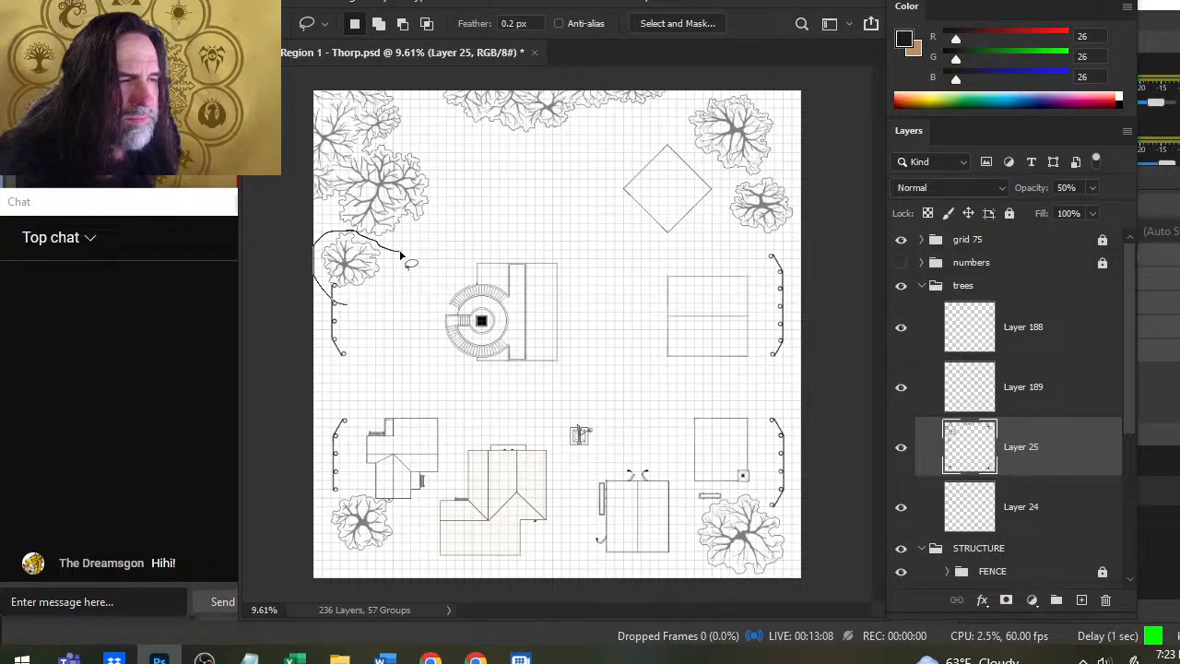
{"action": "left_click_drag", "start_coordinate": [402, 257], "coordinate": [405, 276]}
{"action": "key", "text": "ctrl+j"}
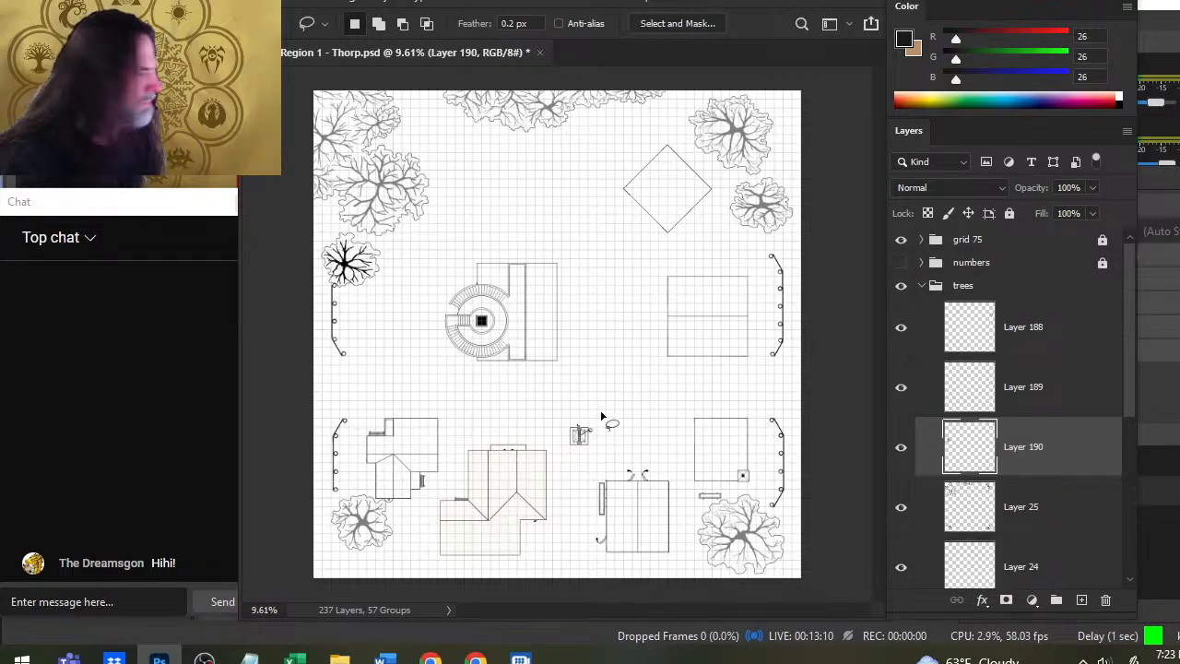
{"action": "left_click", "coordinate": [1083, 188]}
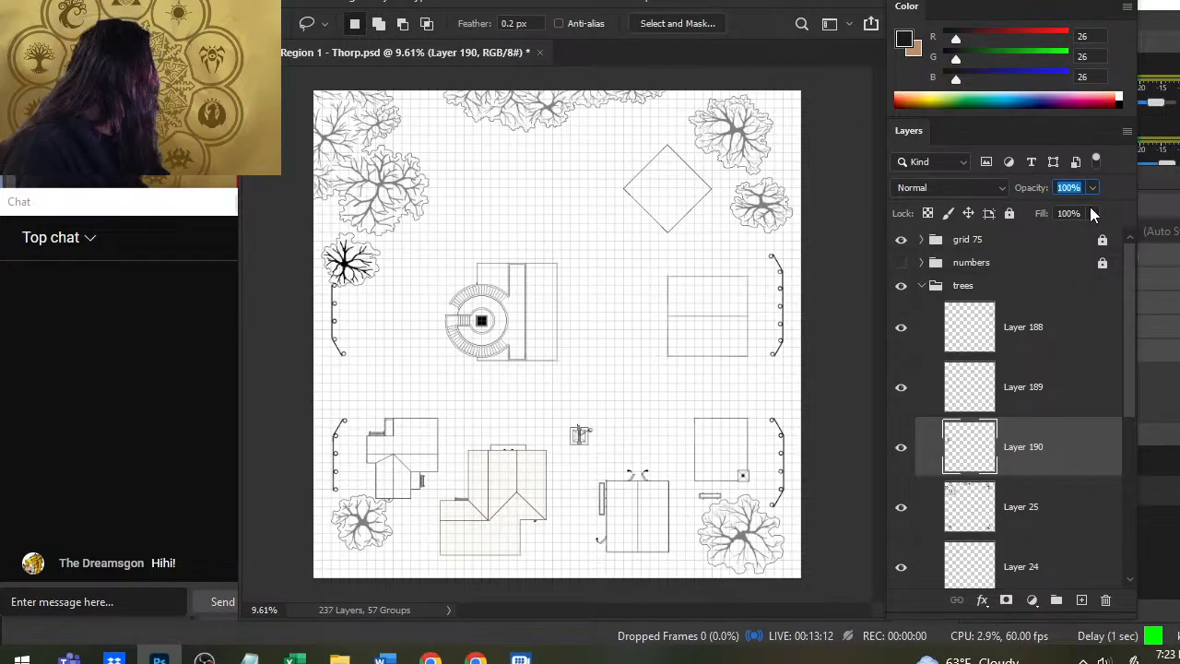
{"action": "type", "text": "50"}
{"action": "type", "text": "v"}
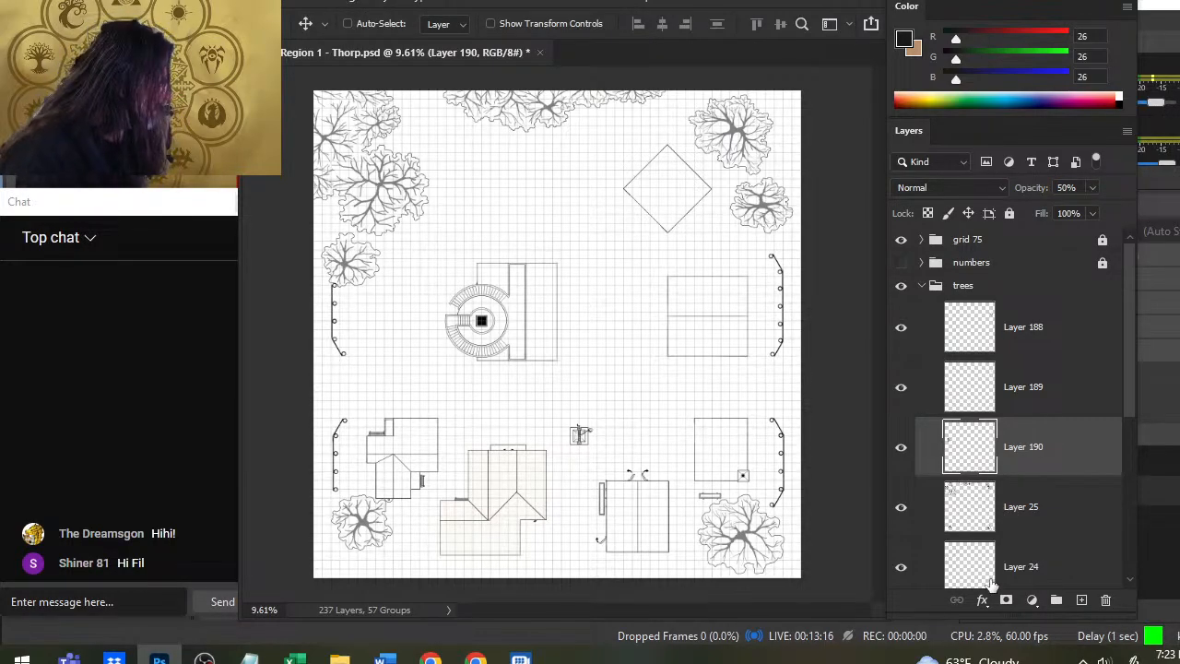
Lasso the west small tree's canopy outline on Layer 24 and cut it out of that layer.
{"action": "left_click", "coordinate": [989, 581]}
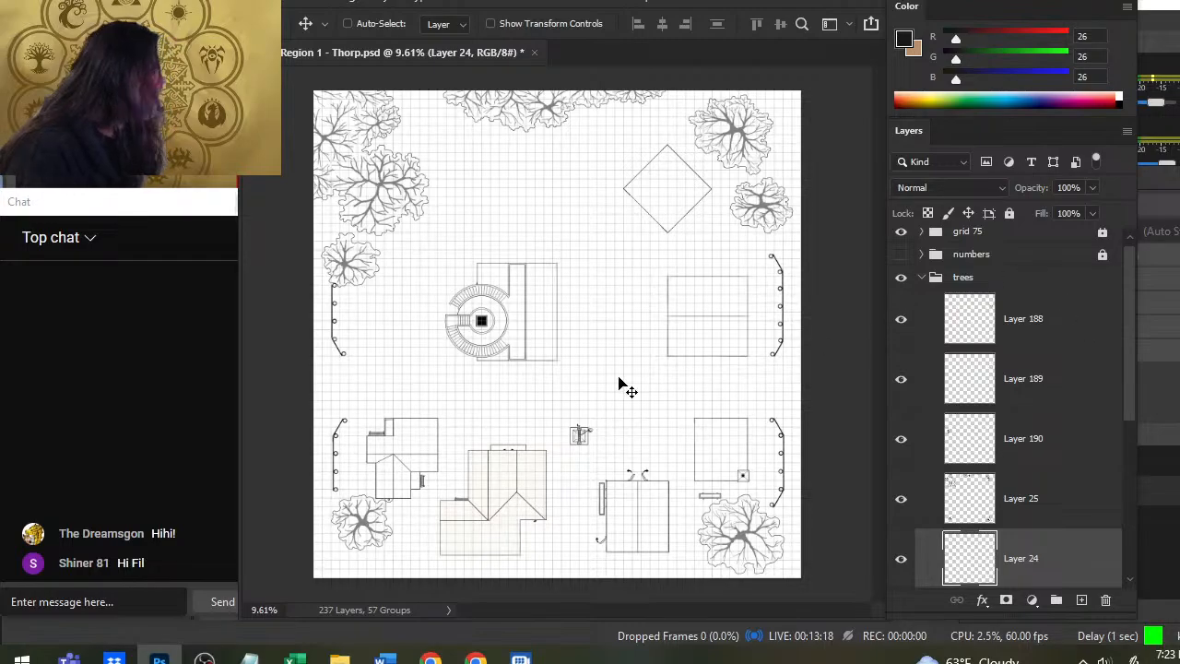
{"action": "key", "text": "l"}
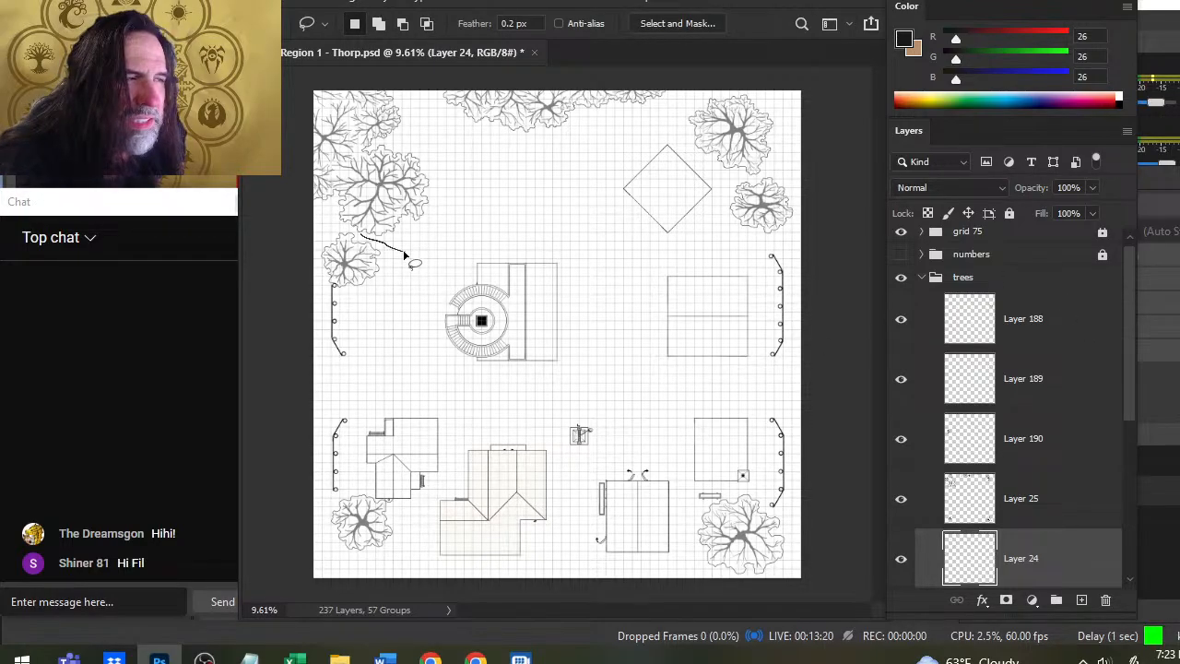
{"action": "mouse_move", "coordinate": [414, 262]}
{"action": "left_mouse_down"}
{"action": "mouse_move", "coordinate": [332, 302]}
{"action": "mouse_move", "coordinate": [318, 276]}
{"action": "left_mouse_up"}
{"action": "key", "text": "z"}
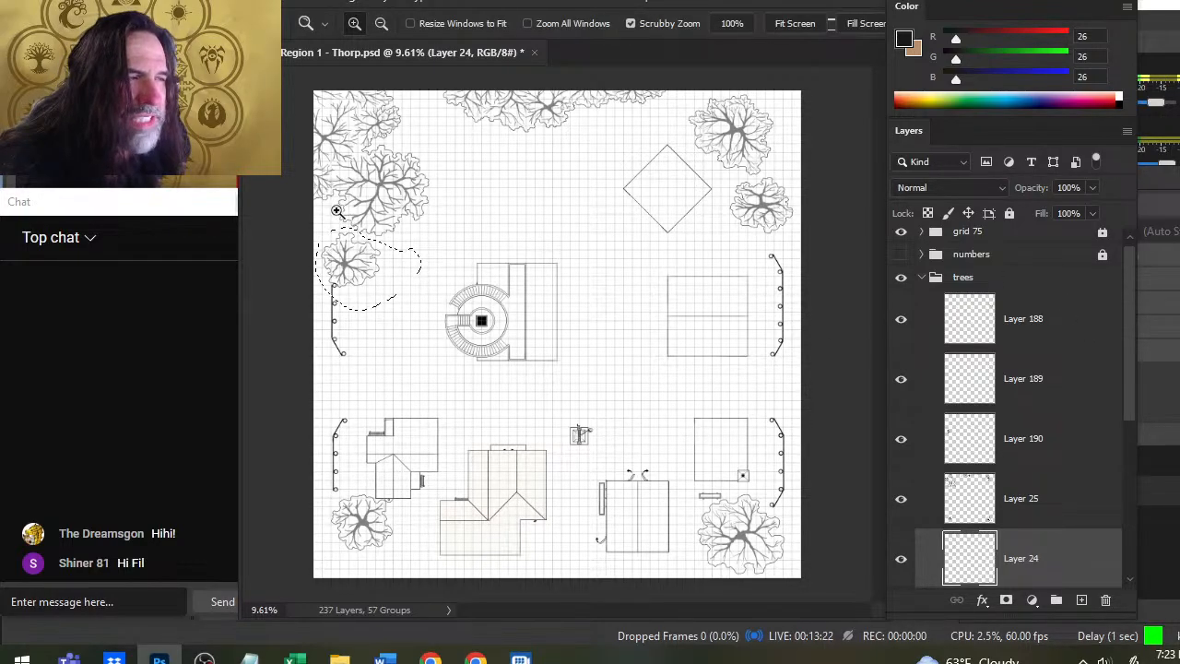
{"action": "left_click", "coordinate": [481, 230]}
{"action": "key", "text": "l"}
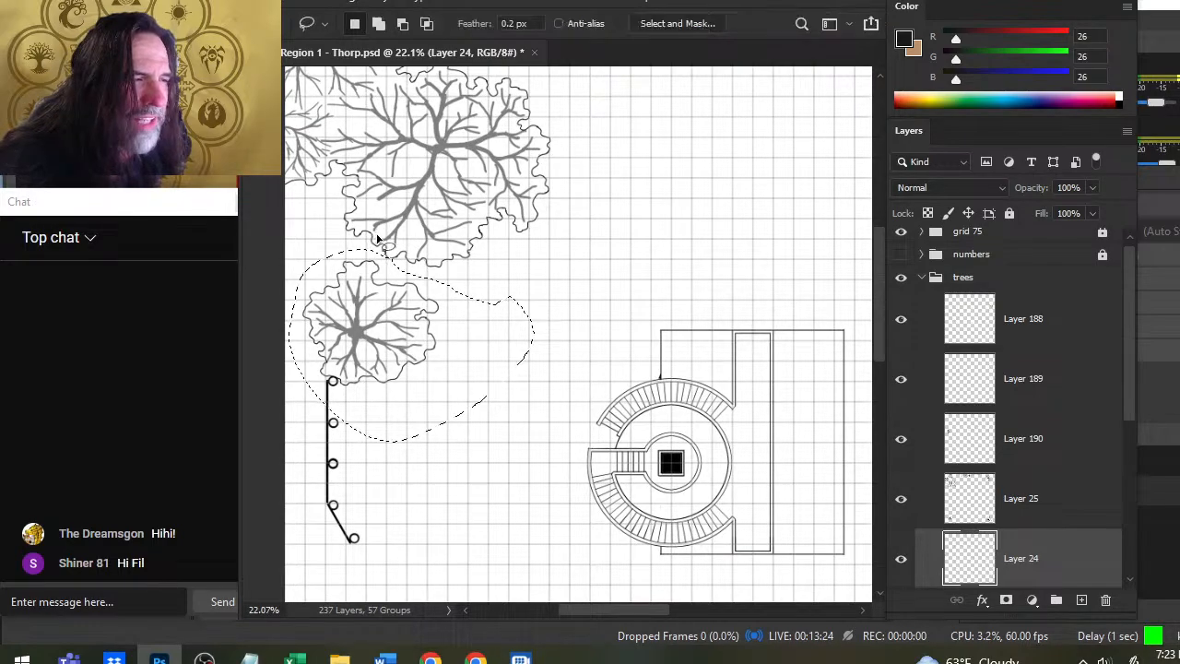
{"action": "key", "text": "z"}
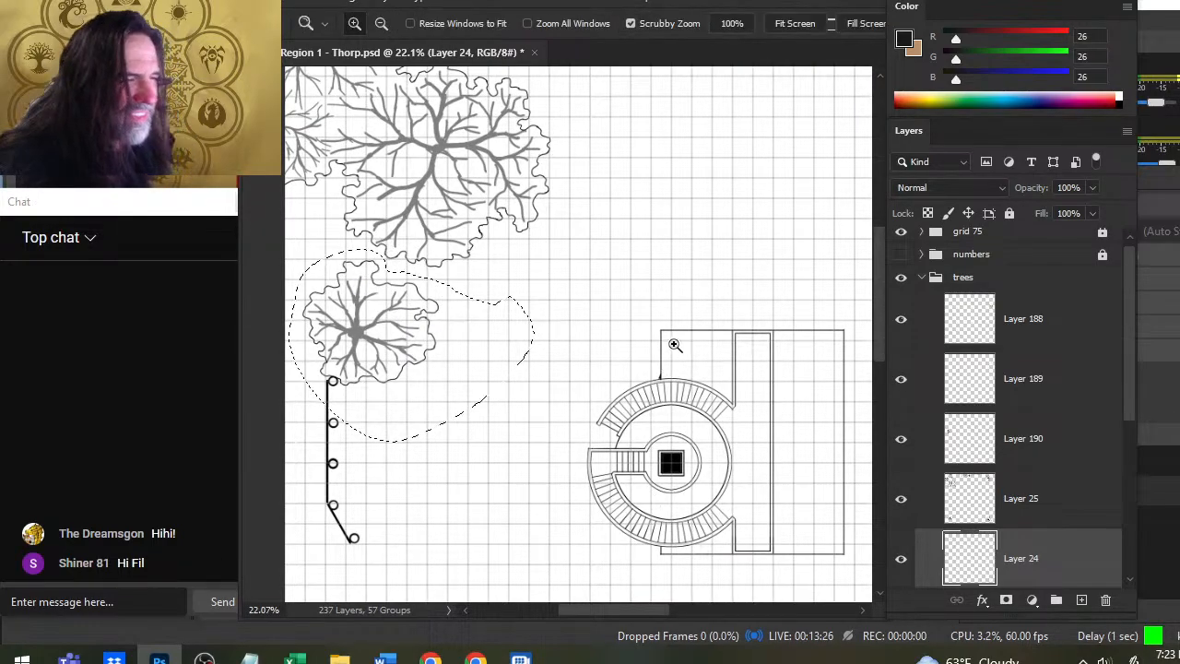
{"action": "left_click_drag", "start_coordinate": [674, 342], "coordinate": [603, 344]}
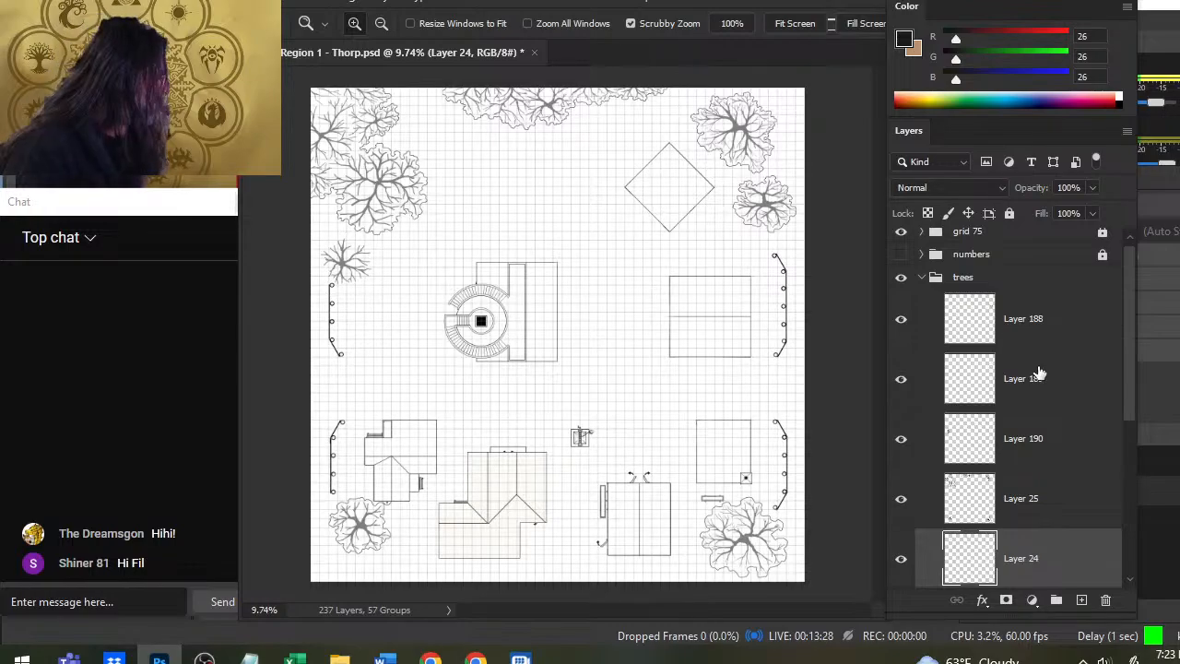
Toggle Layer 190 to identify the west tree's branches and paste the cut outline in place on a new layer above it.
{"action": "left_click", "coordinate": [894, 453]}
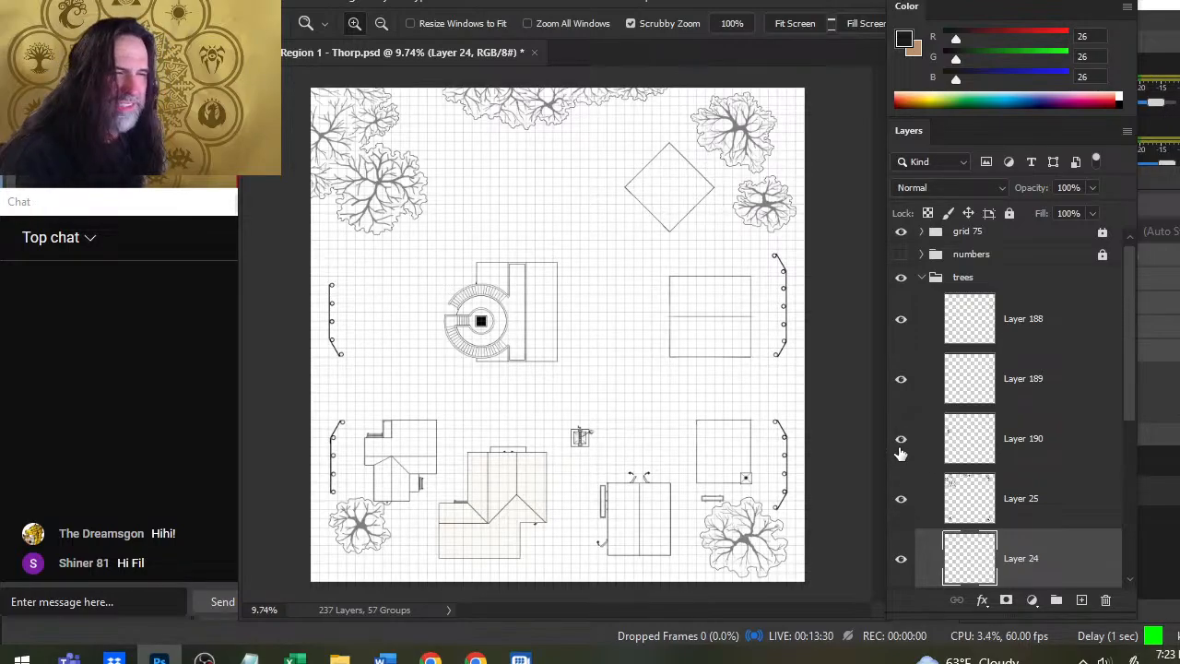
{"action": "left_click", "coordinate": [901, 452]}
{"action": "left_click", "coordinate": [1057, 435]}
{"action": "key", "text": "ctrl+shift+alt+n"}
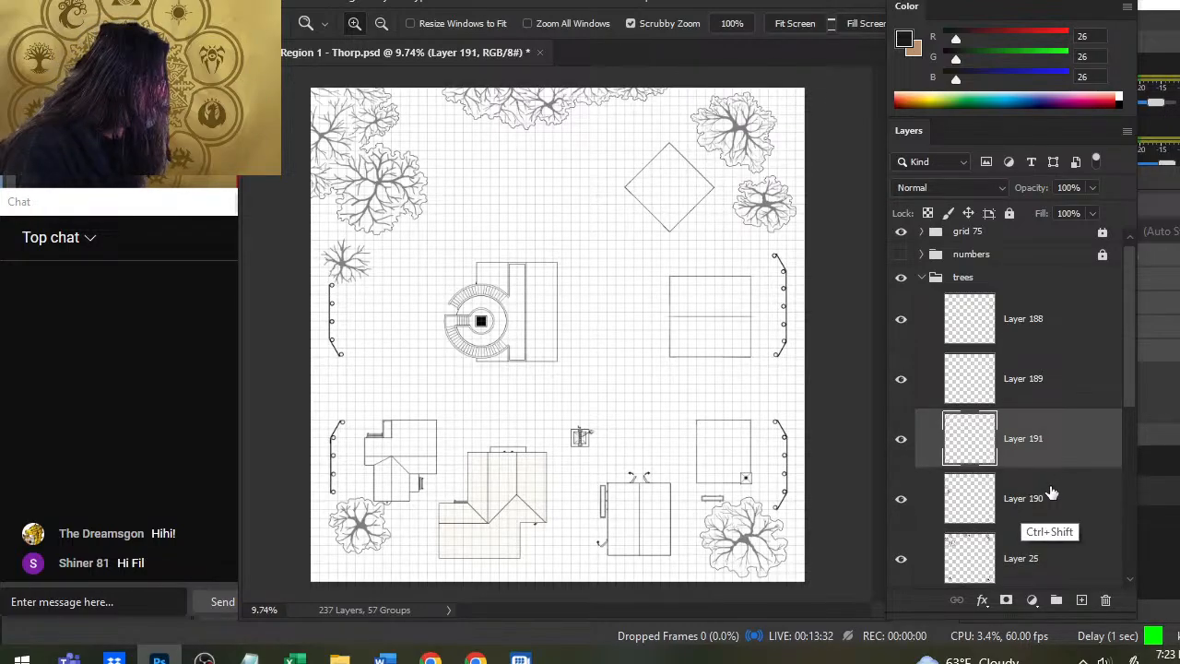
Move the west tree's Layer 190 and Layer 191 together down and right, clear of the fence, and save the map.
{"action": "left_click", "coordinate": [1028, 518], "text": "shift"}
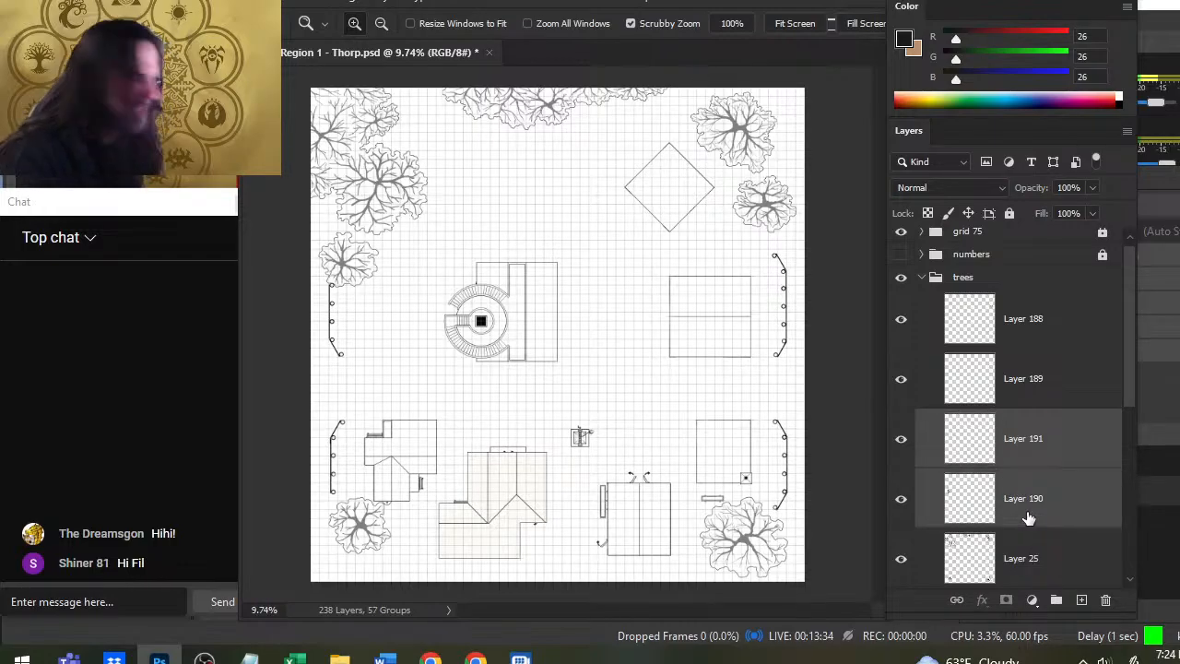
{"action": "key", "text": "v"}
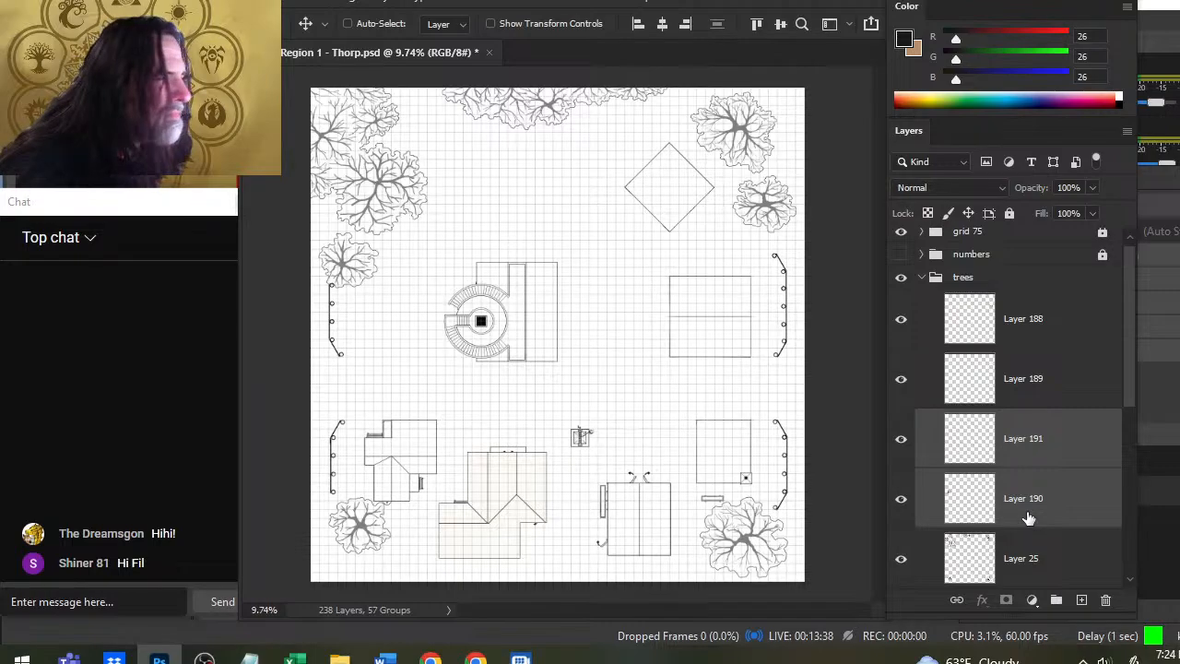
{"action": "key", "text": "shift+Down"}
{"action": "key", "text": "shift+Down"}
{"action": "key", "text": "shift+Down"}
{"action": "key", "text": "shift+Down"}
{"action": "key", "text": "shift+Down"}
{"action": "key", "text": "shift+Down"}
{"action": "key", "text": "shift+Down"}
{"action": "key", "text": "shift+Down"}
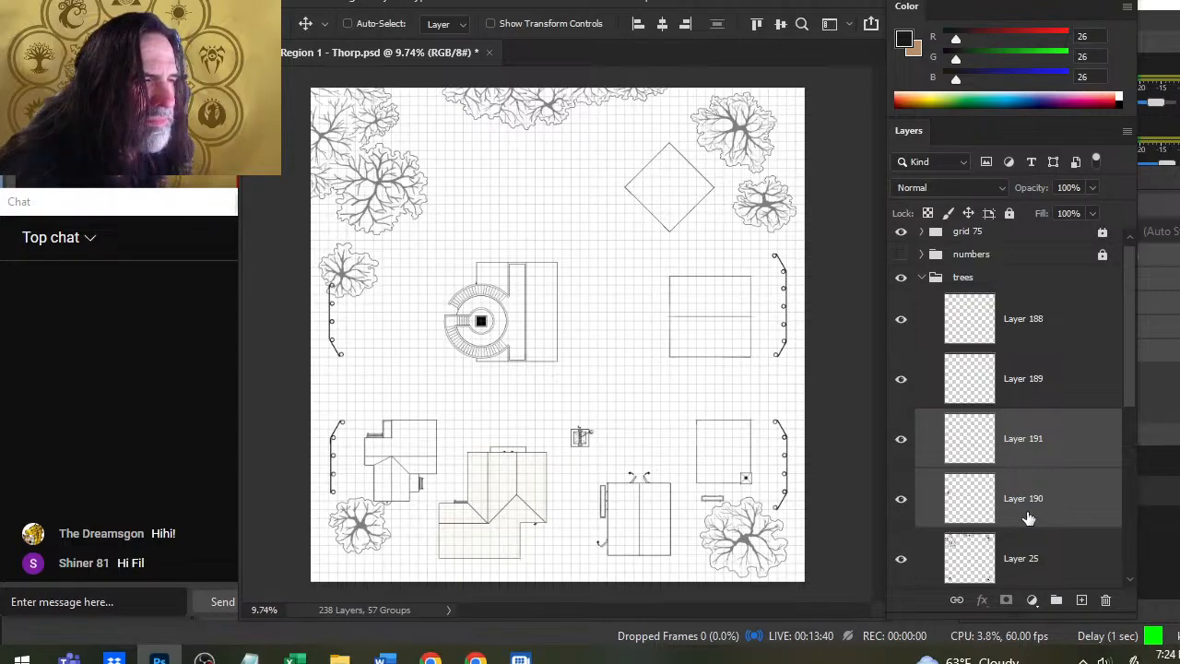
{"action": "key", "text": "shift+Down"}
{"action": "key", "text": "shift+Down"}
{"action": "key", "text": "shift+Down"}
{"action": "key", "text": "shift+Down"}
{"action": "key", "text": "shift+Down"}
{"action": "key", "text": "shift+Down"}
{"action": "key", "text": "shift+Down"}
{"action": "key", "text": "shift+Down"}
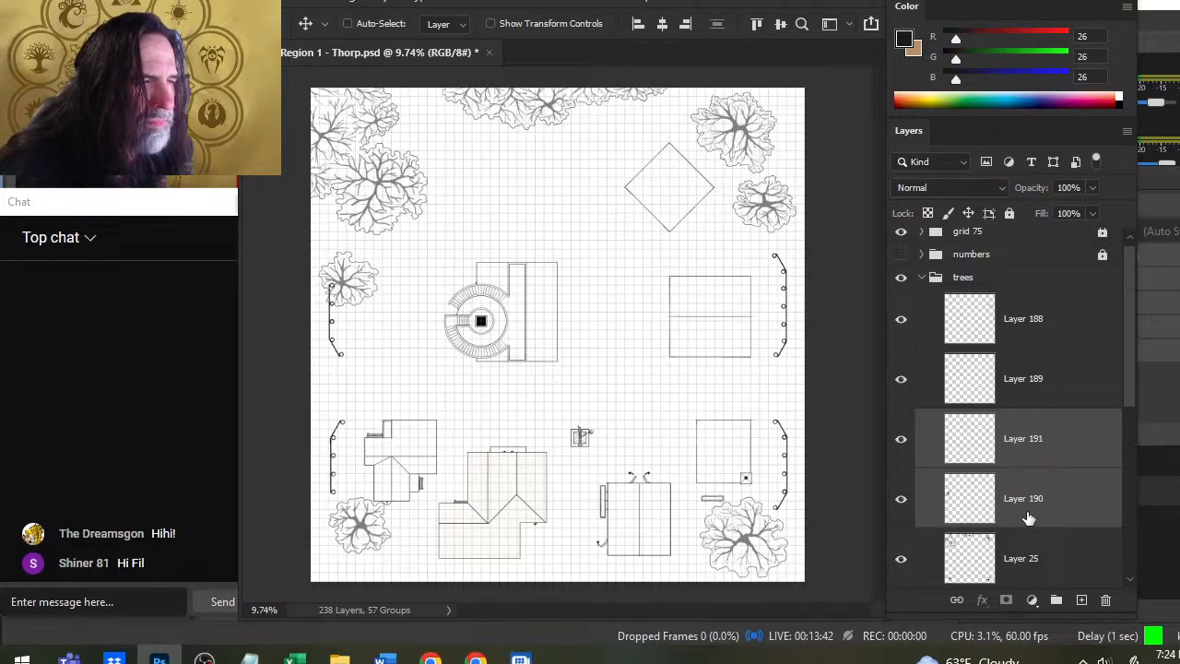
{"action": "key", "text": "shift+Down"}
{"action": "key", "text": "shift+Down"}
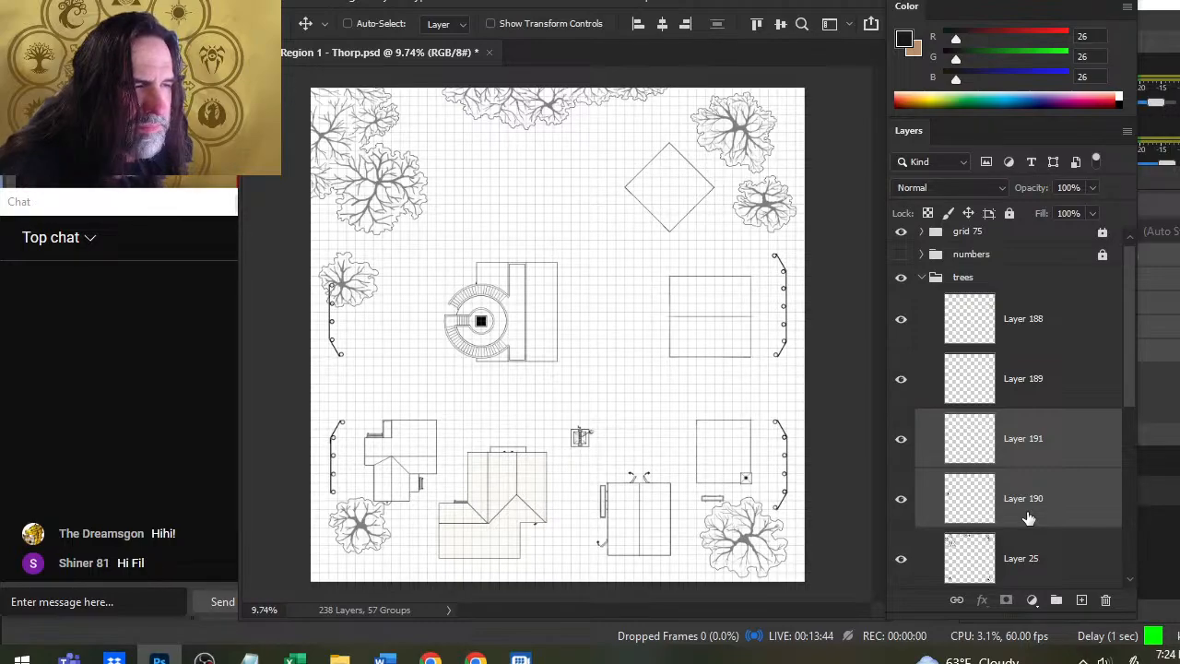
{"action": "key", "text": "shift+Right"}
{"action": "key", "text": "shift+Right"}
{"action": "key", "text": "shift+Right"}
{"action": "key", "text": "shift+Right"}
{"action": "key", "text": "shift+Right"}
{"action": "key", "text": "shift+Right"}
{"action": "key", "text": "shift+Right"}
{"action": "key", "text": "shift+Right"}
{"action": "key", "text": "shift+Right"}
{"action": "key", "text": "shift+Right"}
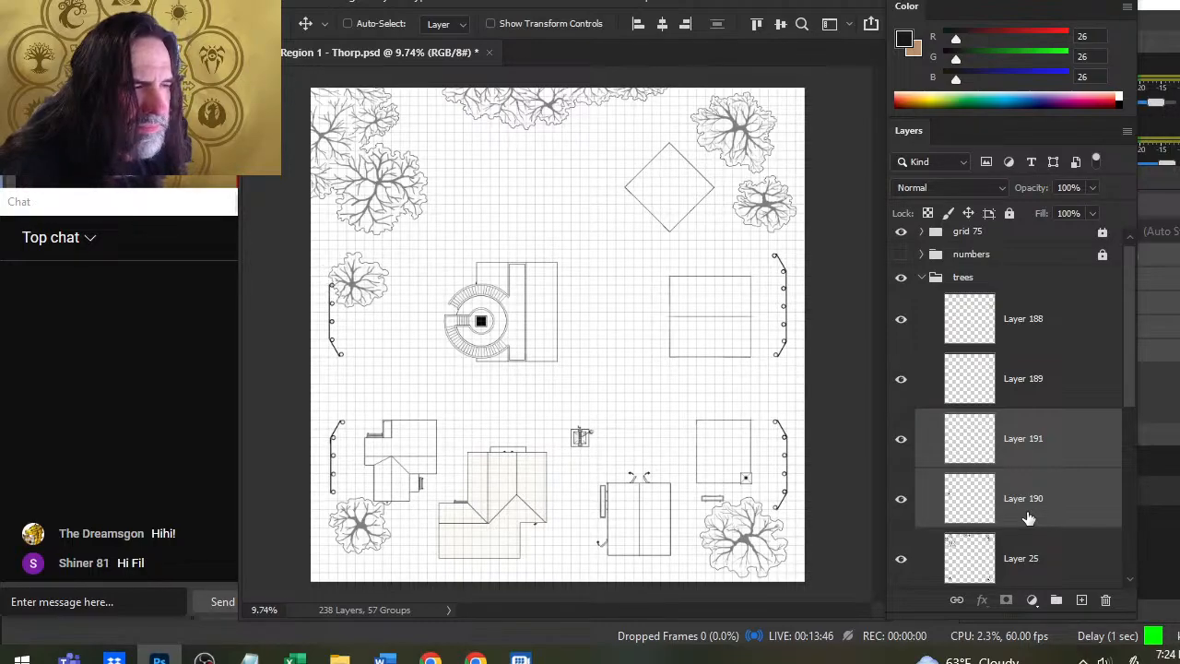
{"action": "key", "text": "shift+Right"}
{"action": "key", "text": "shift+Right"}
{"action": "key", "text": "shift+Right"}
{"action": "key", "text": "shift+Right"}
{"action": "key", "text": "shift+Right"}
{"action": "key", "text": "shift+Right"}
{"action": "key", "text": "shift+Right"}
{"action": "key", "text": "shift+Right"}
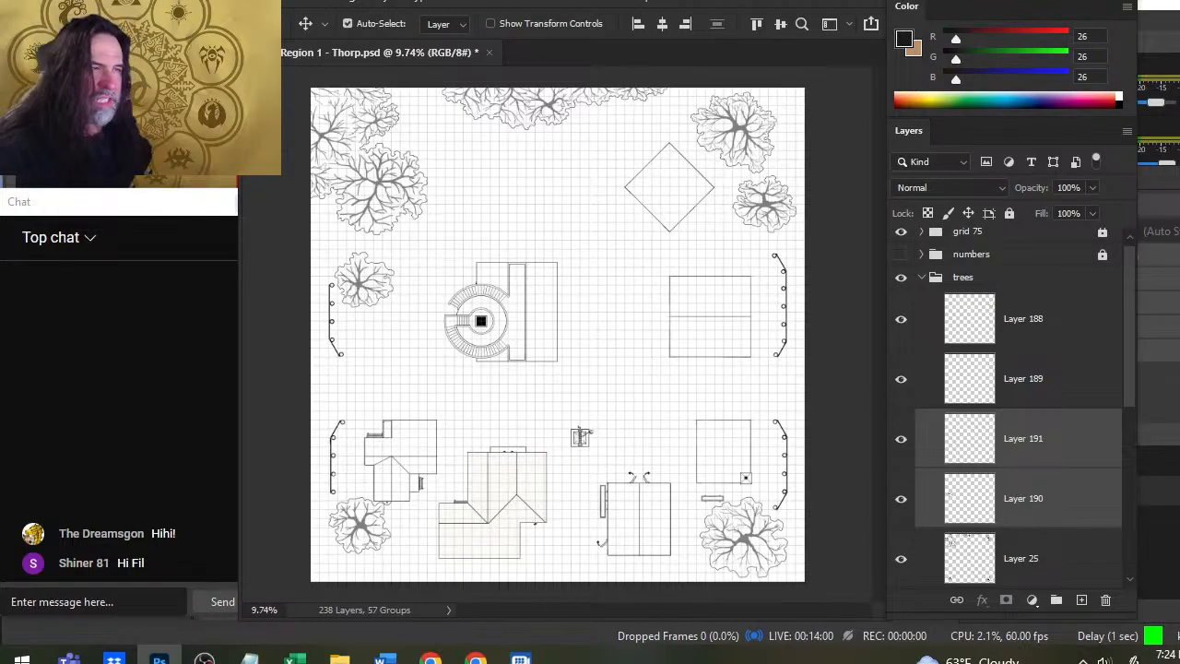
{"action": "key", "text": "ctrl+s"}
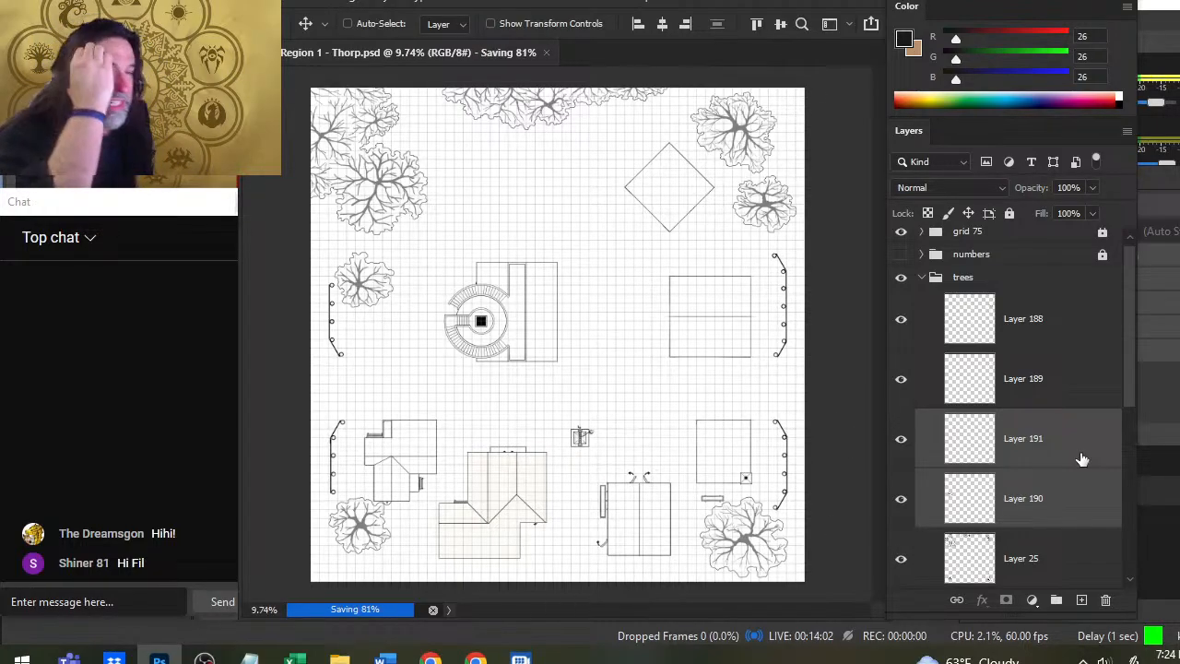
Collapse and lock the trees group, and collapse the STRUCTURE group.
{"action": "left_click", "coordinate": [923, 278]}
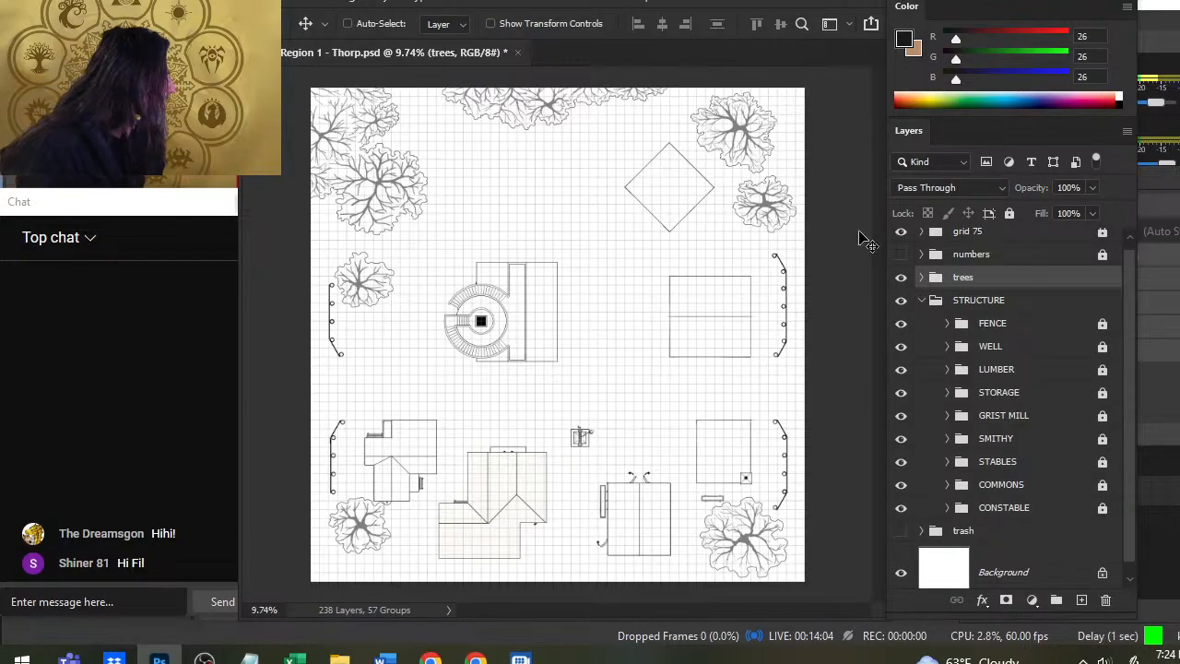
{"action": "left_click", "coordinate": [989, 213]}
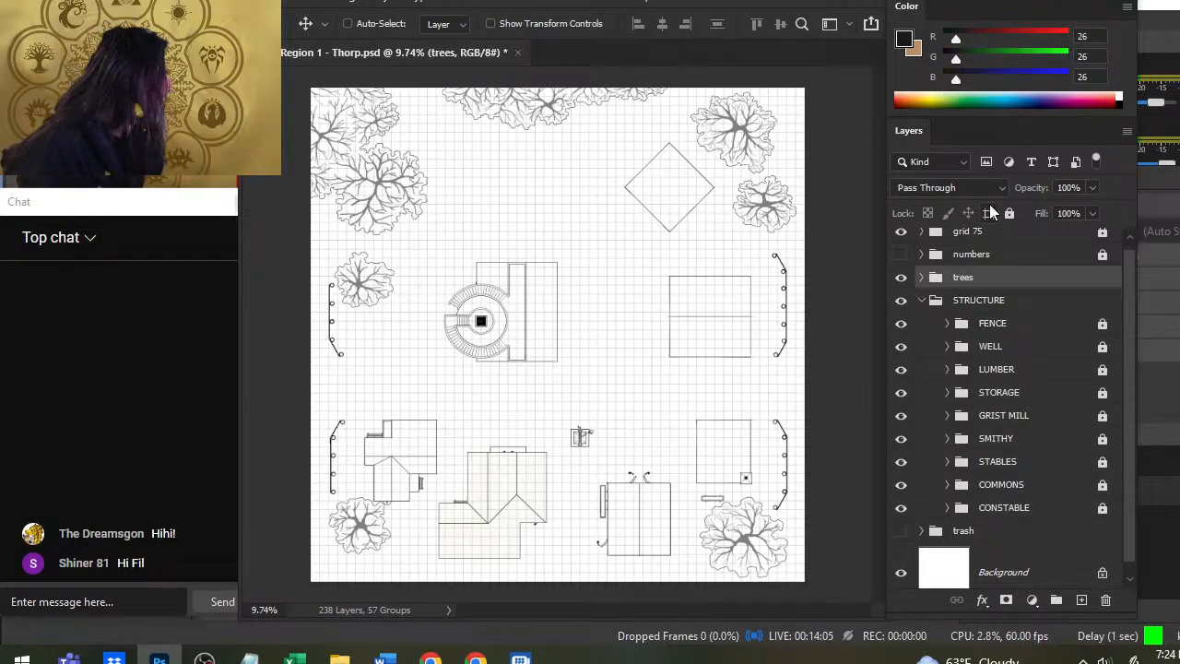
{"action": "left_click", "coordinate": [929, 300]}
{"action": "left_click", "coordinate": [922, 300]}
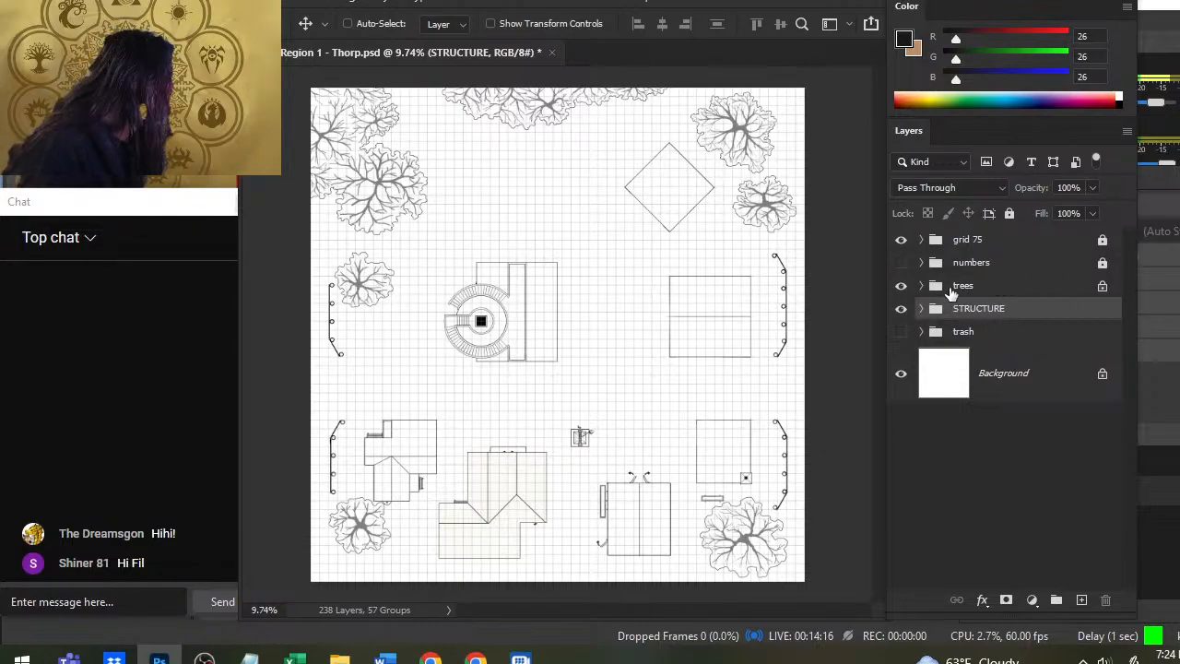
Group the trees and STRUCTURE groups together and name the new group BW.
{"action": "key", "text": "ctrl+shift"}
{"action": "left_click", "coordinate": [986, 287], "text": "ctrl+shift"}
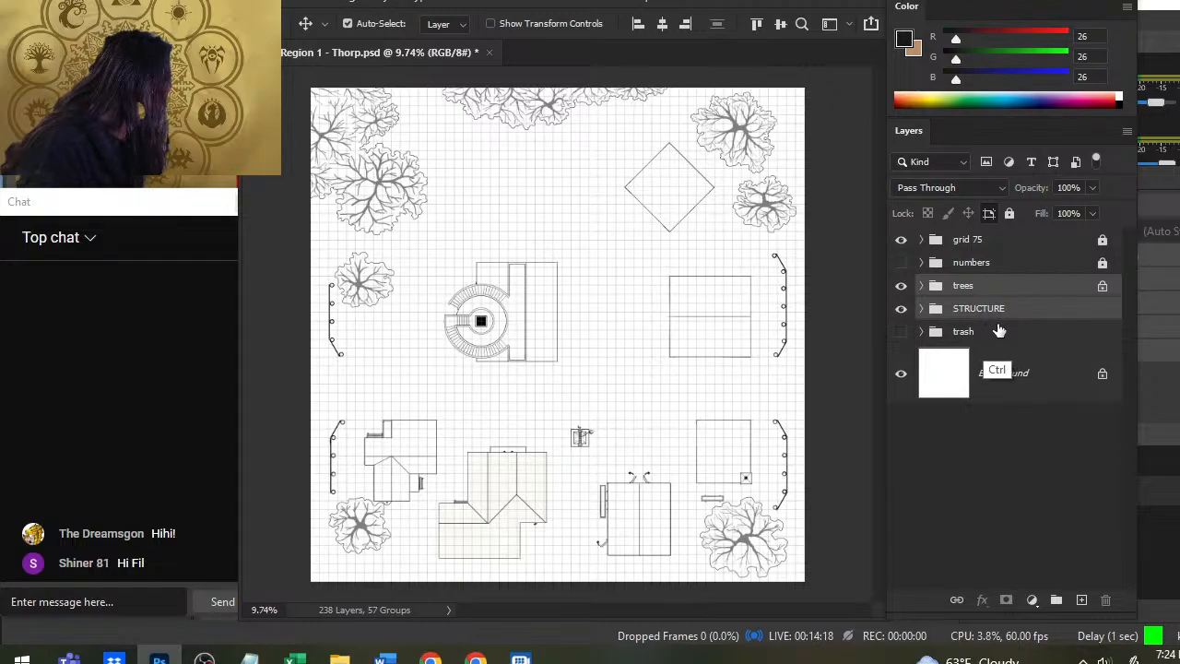
{"action": "key", "text": "ctrl+g"}
{"action": "double_click", "coordinate": [967, 287]}
{"action": "type", "text": "BW"}
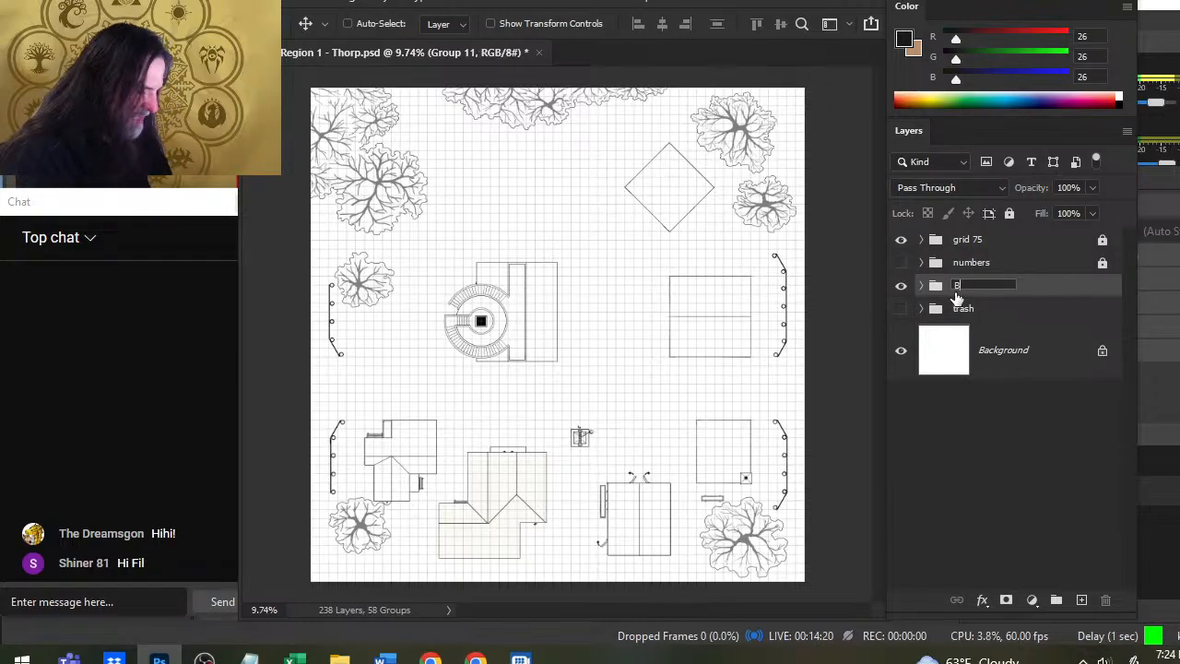
{"action": "key", "text": "Return"}
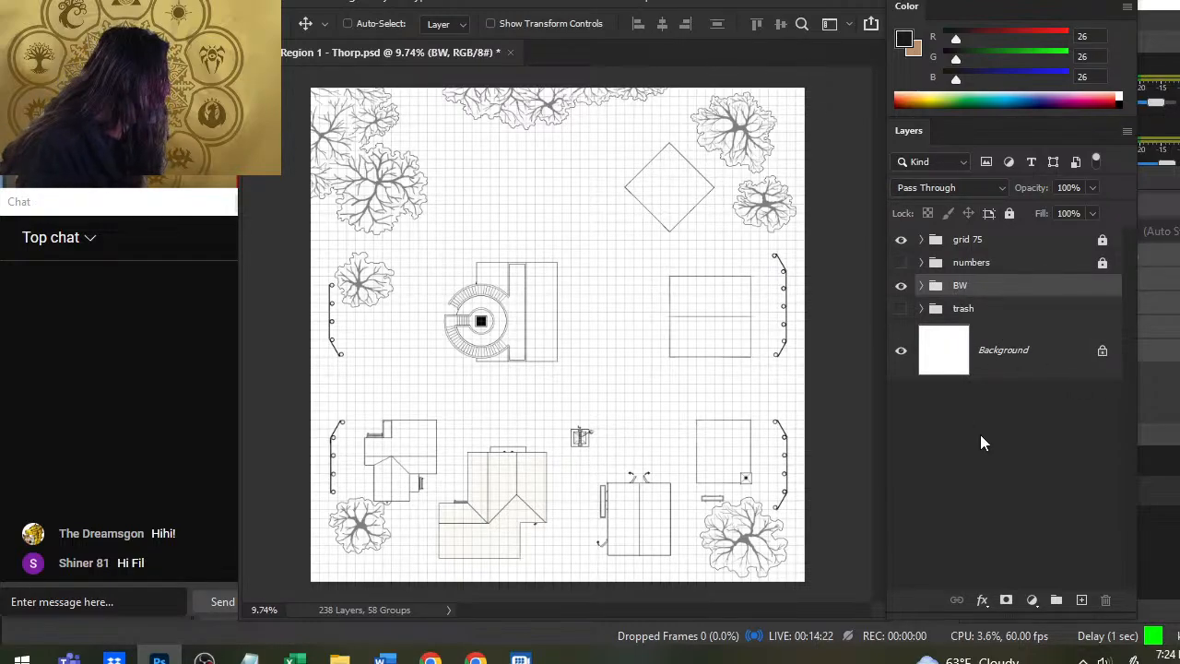
Add a new empty layer between the BW and trash groups and put it in a group named COLOR.
{"action": "left_click", "coordinate": [1005, 310]}
{"action": "left_click", "coordinate": [1081, 600]}
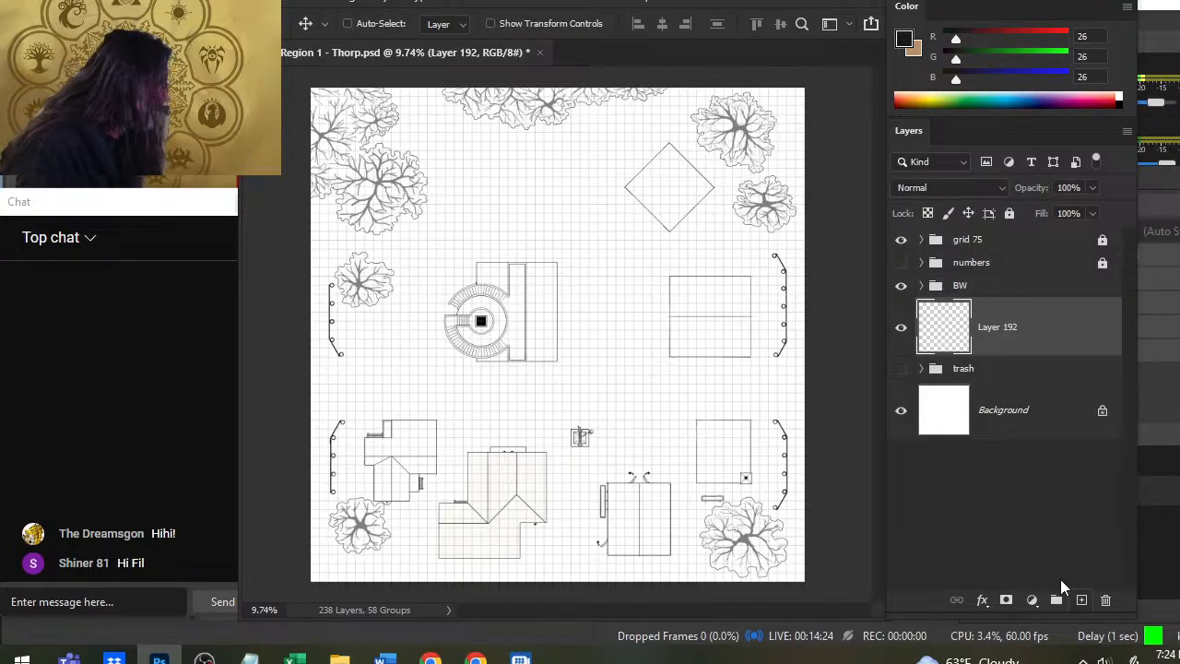
{"action": "key", "text": "ctrl+g"}
{"action": "double_click", "coordinate": [961, 309]}
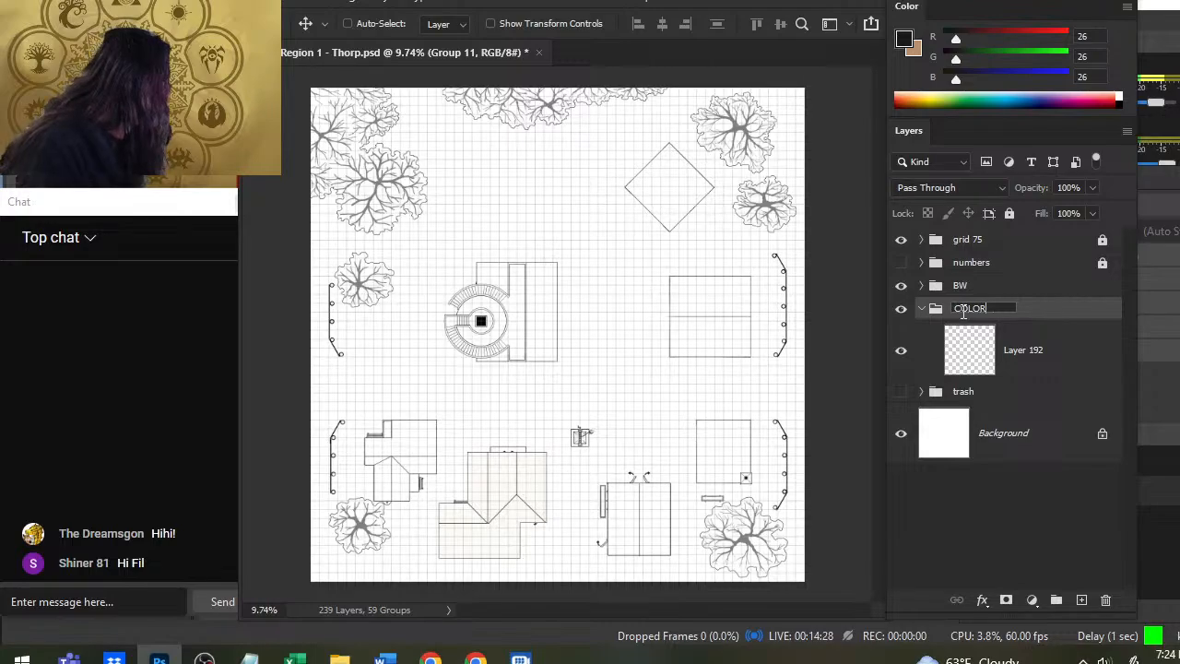
{"action": "key", "text": "Return"}
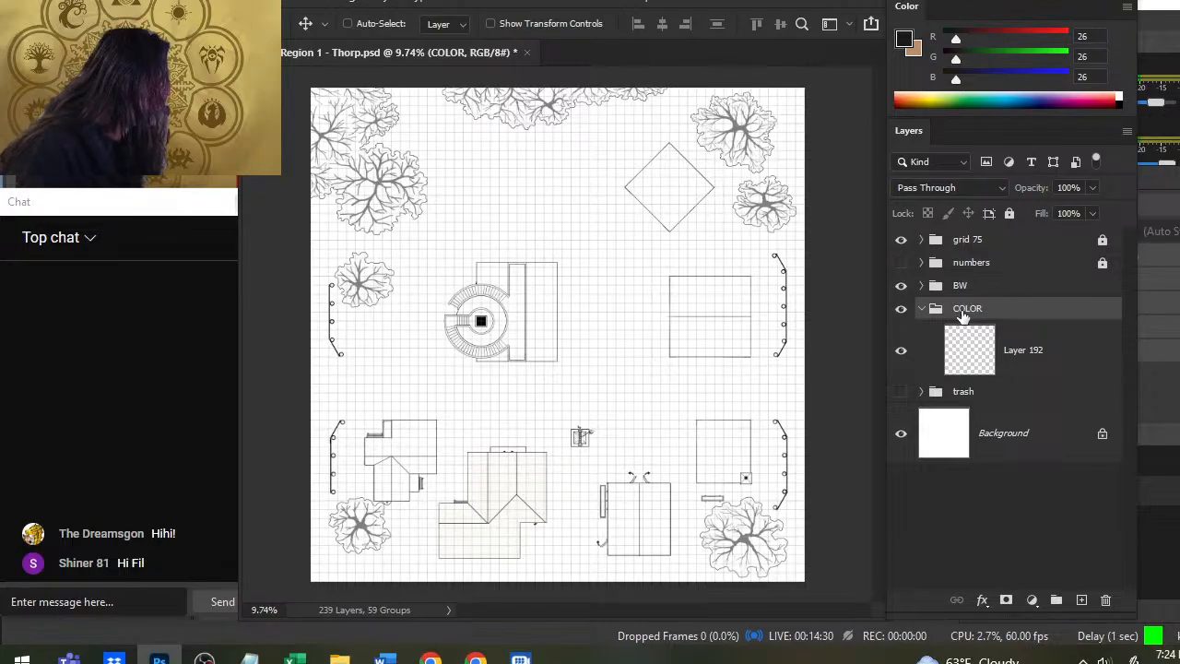
Select Layer 192 in the COLOR group, switch to Chrome and search Google for "little house on the prairie town".
{"action": "left_click", "coordinate": [1035, 365]}
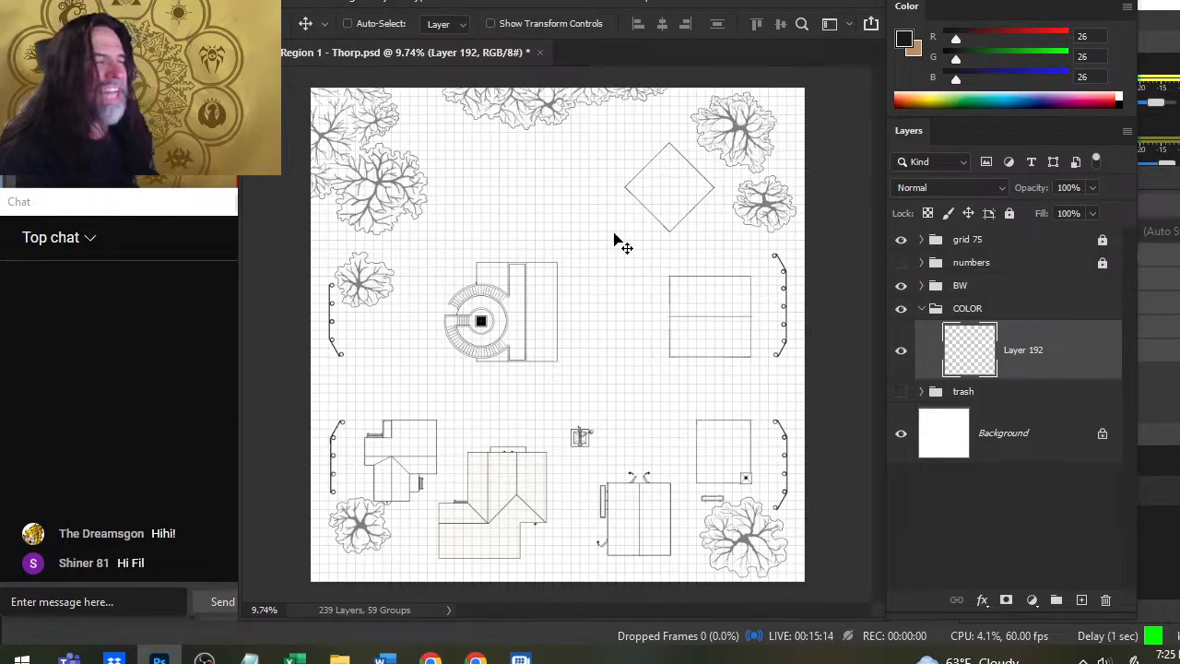
{"action": "key", "text": "alt+Tab"}
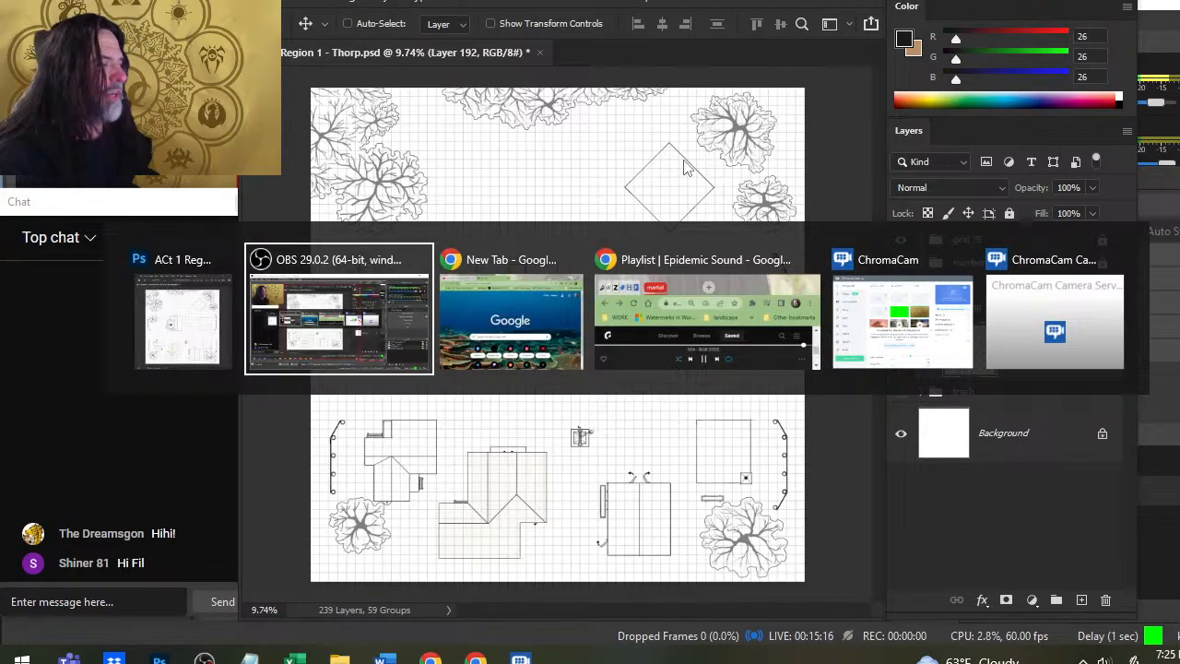
{"action": "key", "text": "Tab"}
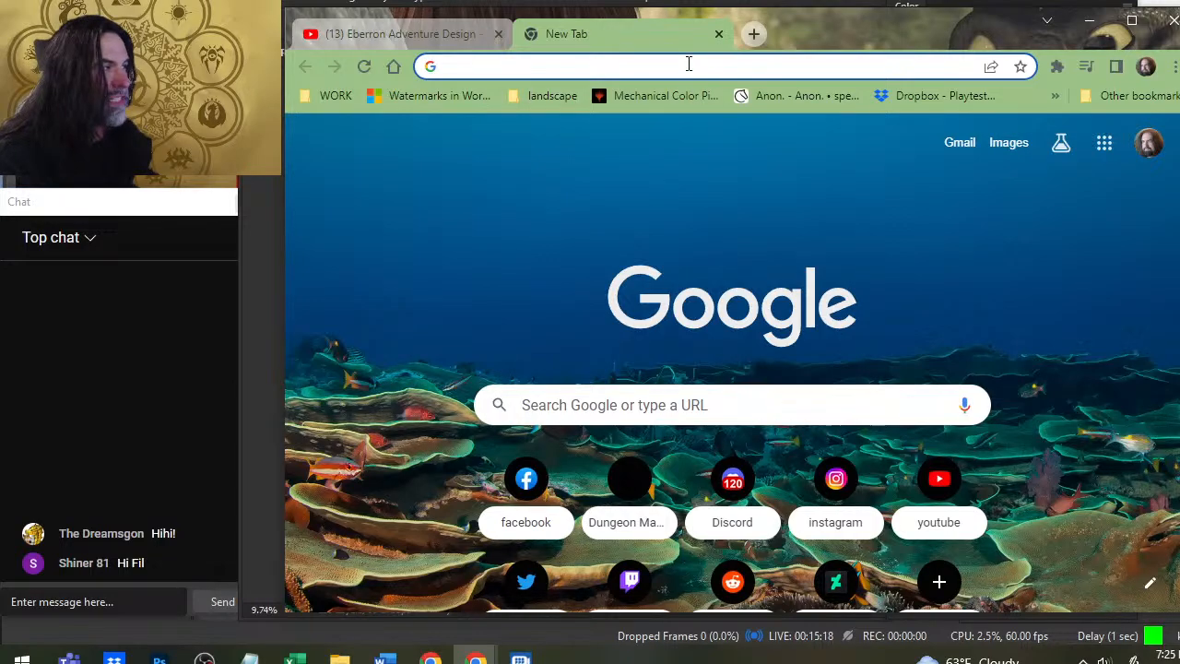
{"action": "left_click", "coordinate": [689, 64]}
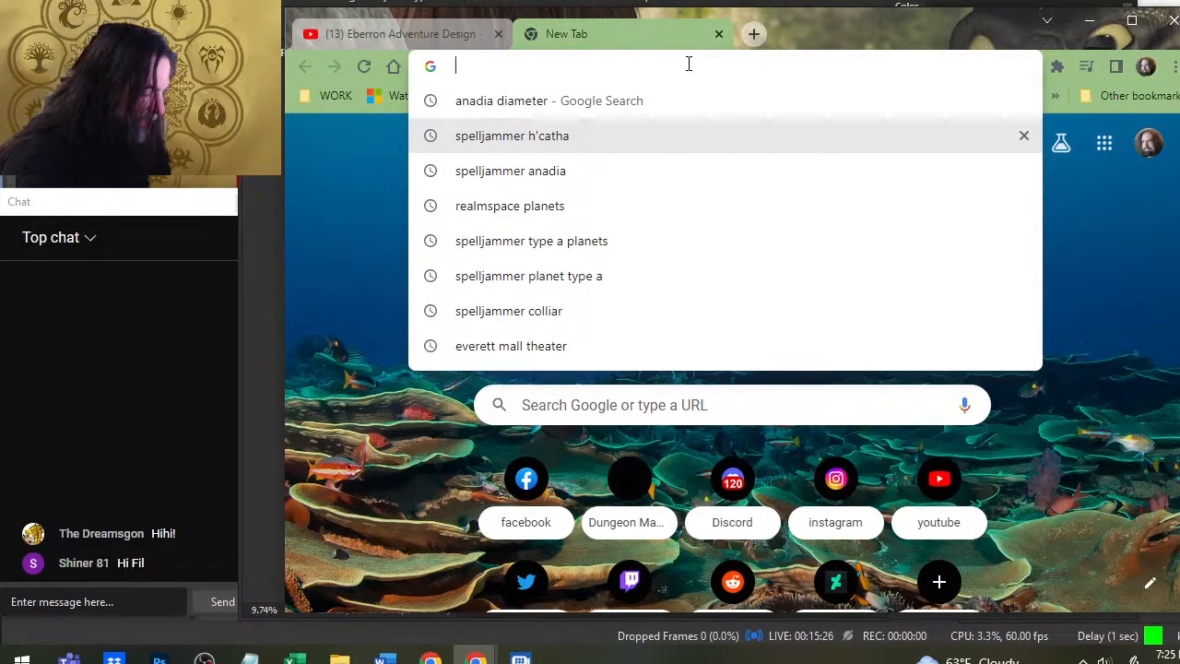
{"action": "type", "text": "litt"}
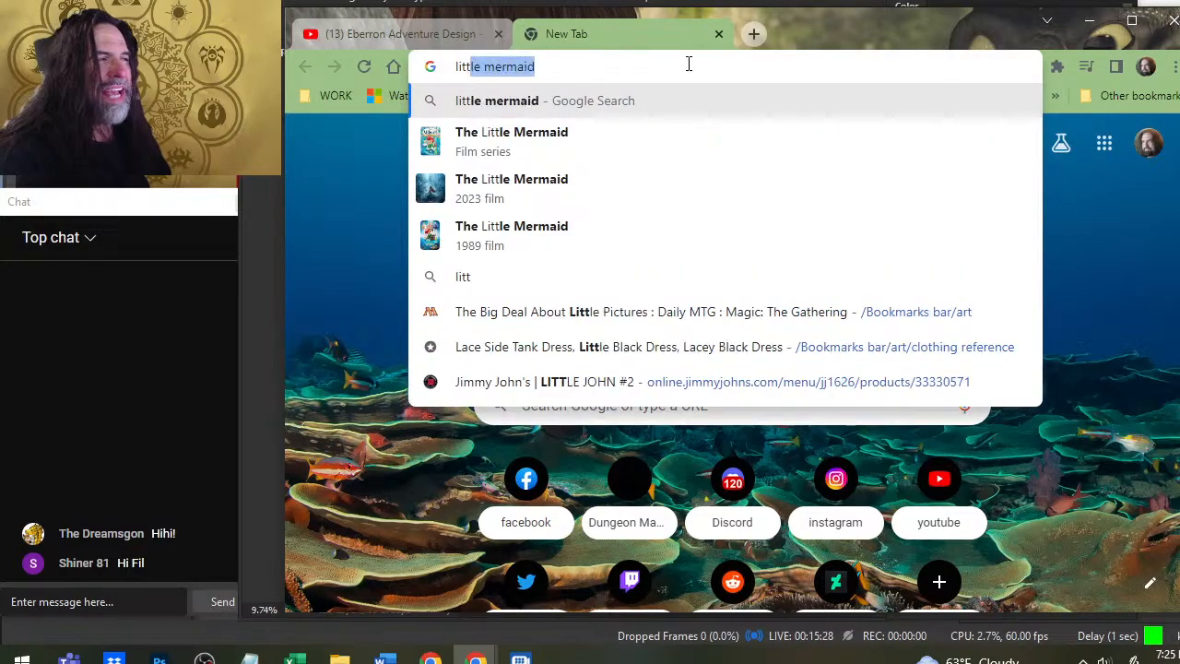
{"action": "type", "text": "le house"}
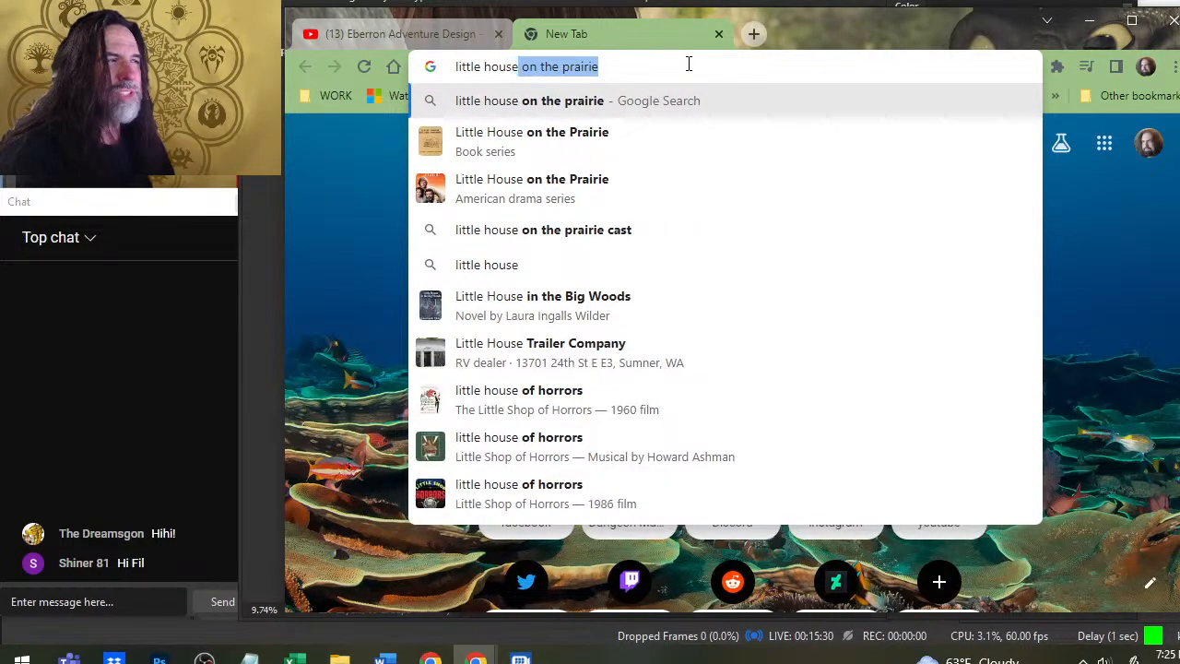
{"action": "type", "text": " on the prairie t"}
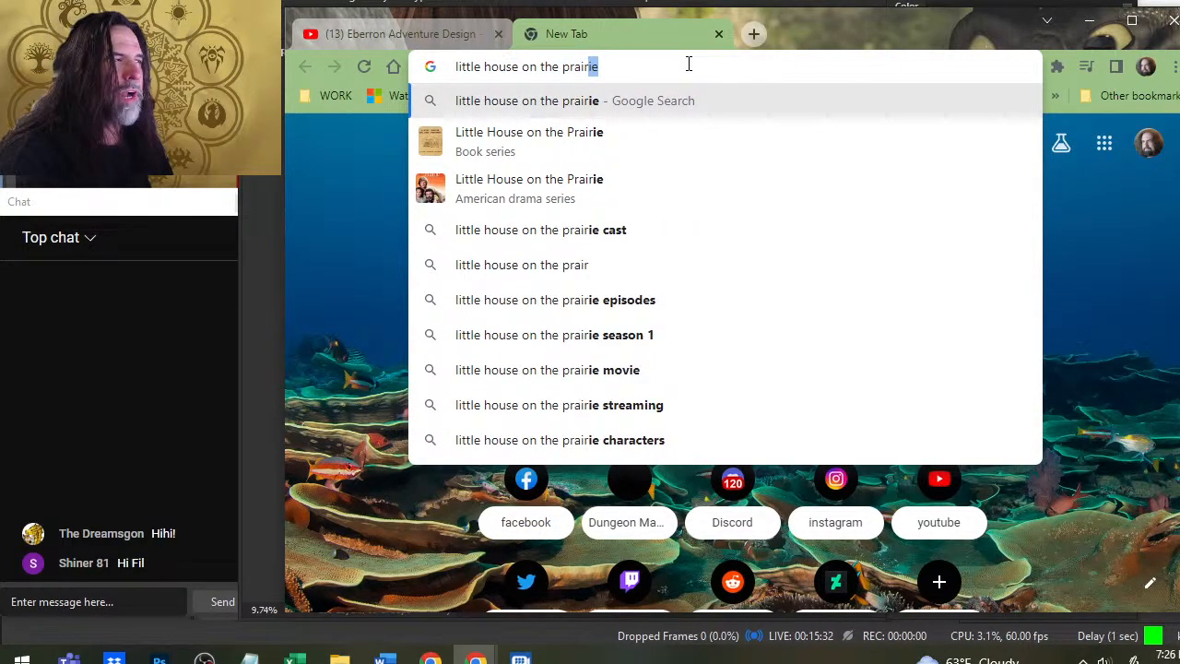
{"action": "type", "text": "own"}
{"action": "key", "text": "Return"}
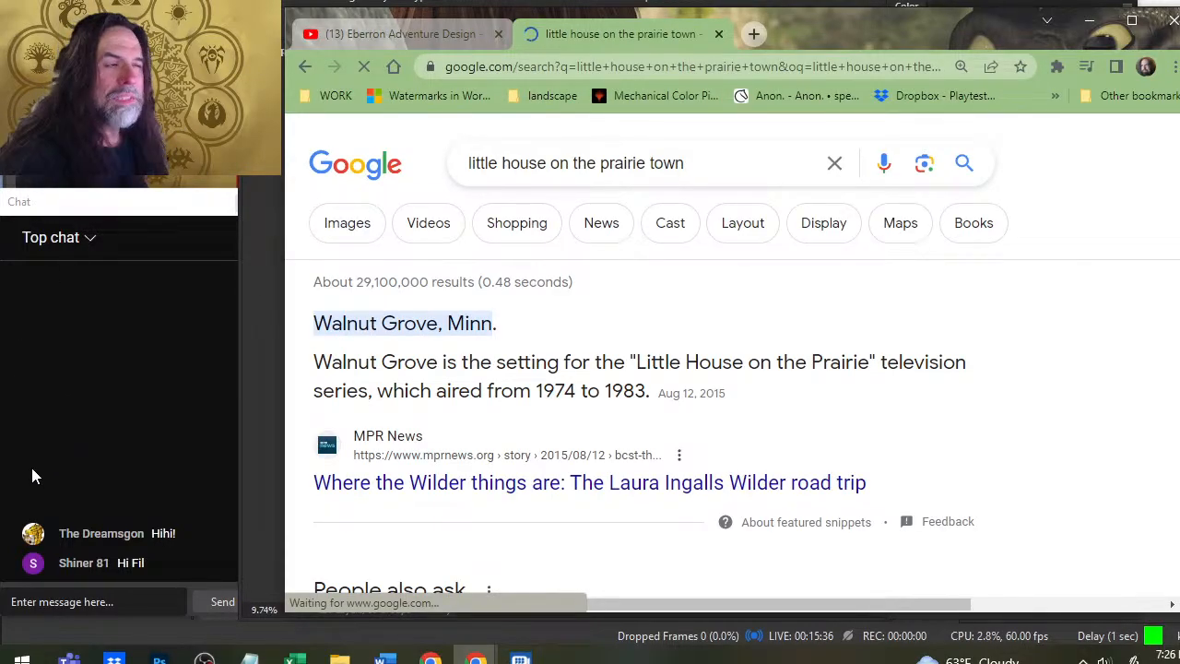
Show the image results and copy the Sleepy Eye town street picture from its enlarged preview.
{"action": "left_click", "coordinate": [339, 230]}
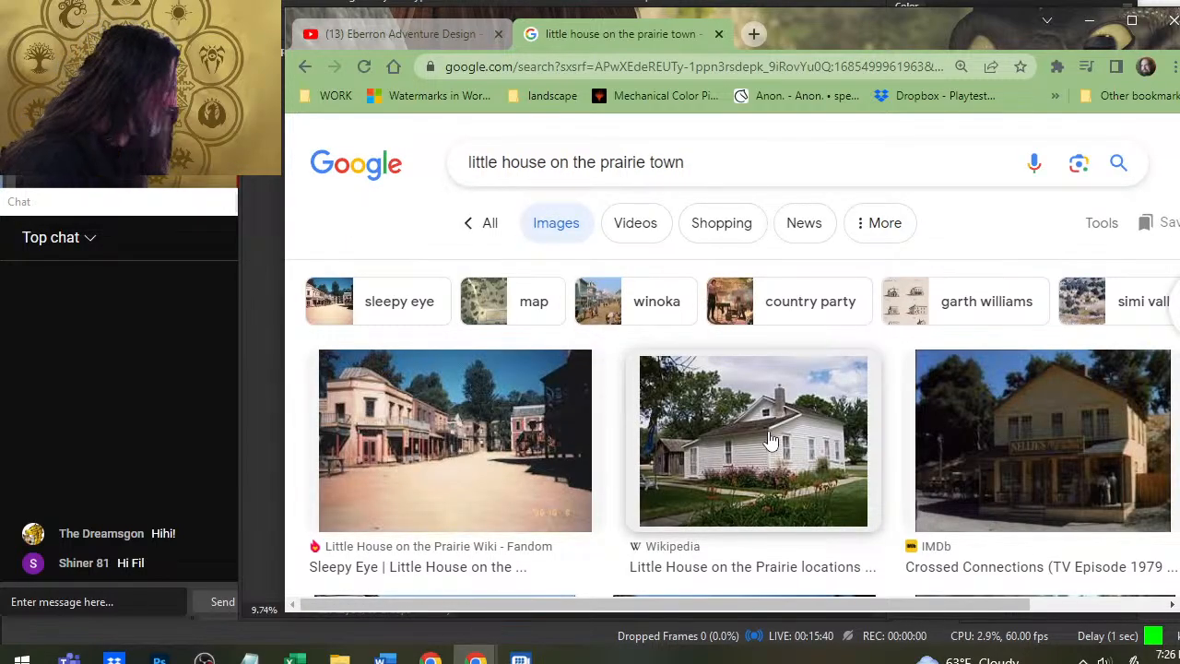
{"action": "scroll", "coordinate": [482, 308], "scroll_direction": "down", "scroll_amount": 2}
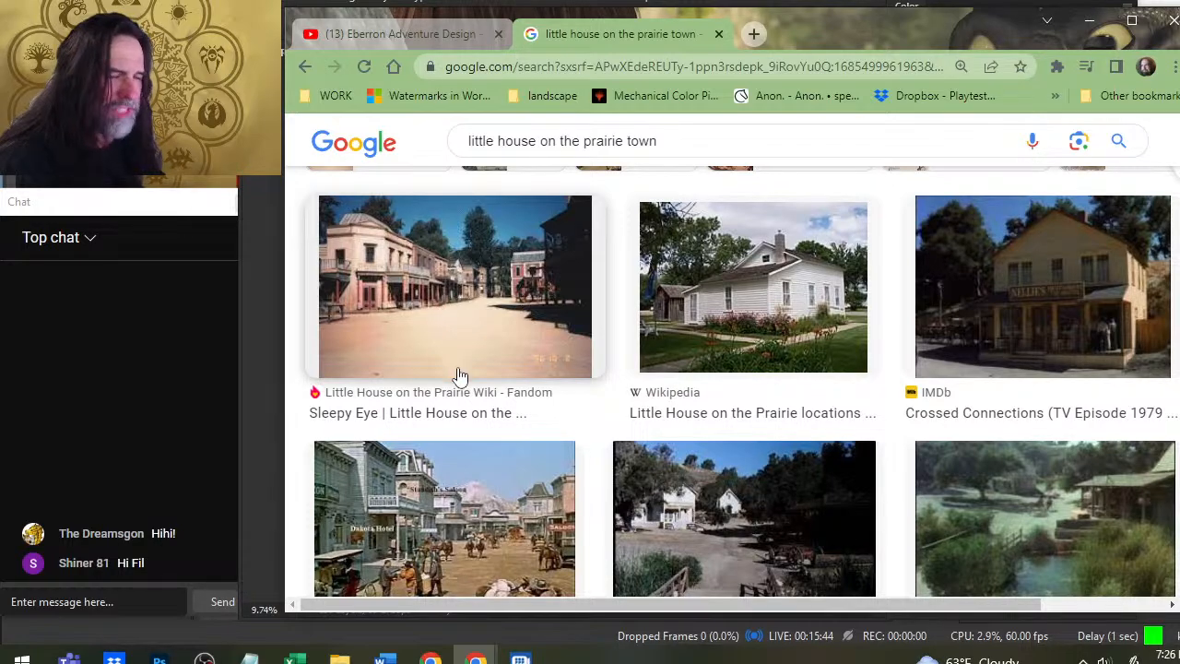
{"action": "right_click", "coordinate": [451, 347]}
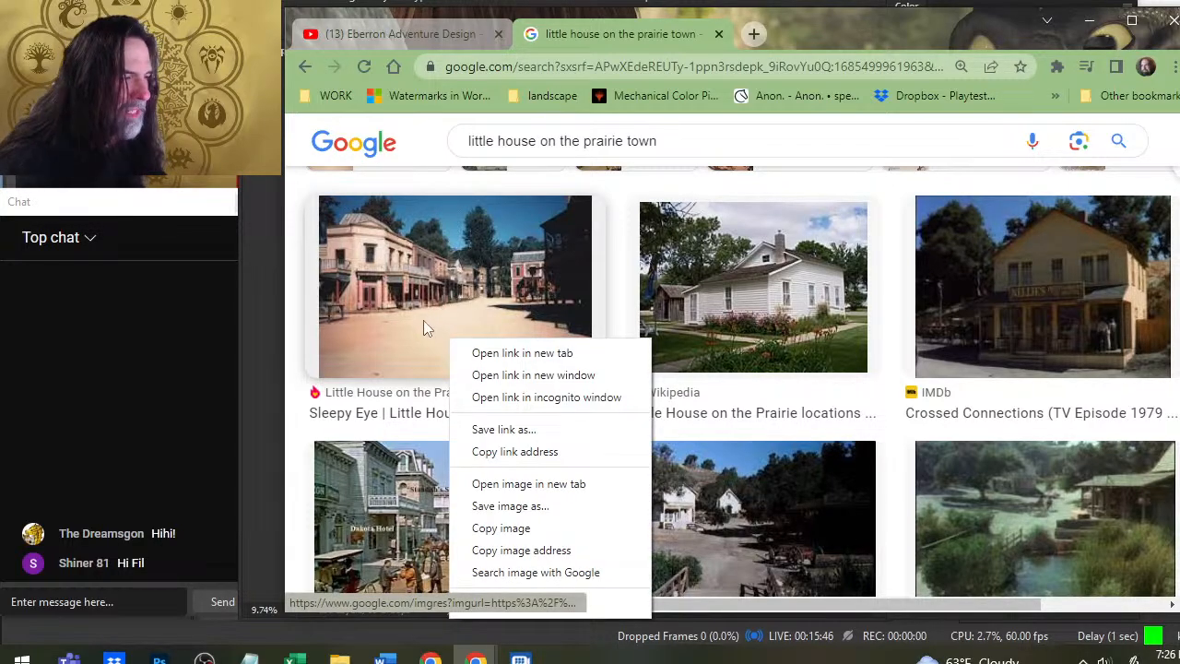
{"action": "left_click", "coordinate": [480, 336]}
{"action": "right_click", "coordinate": [820, 329]}
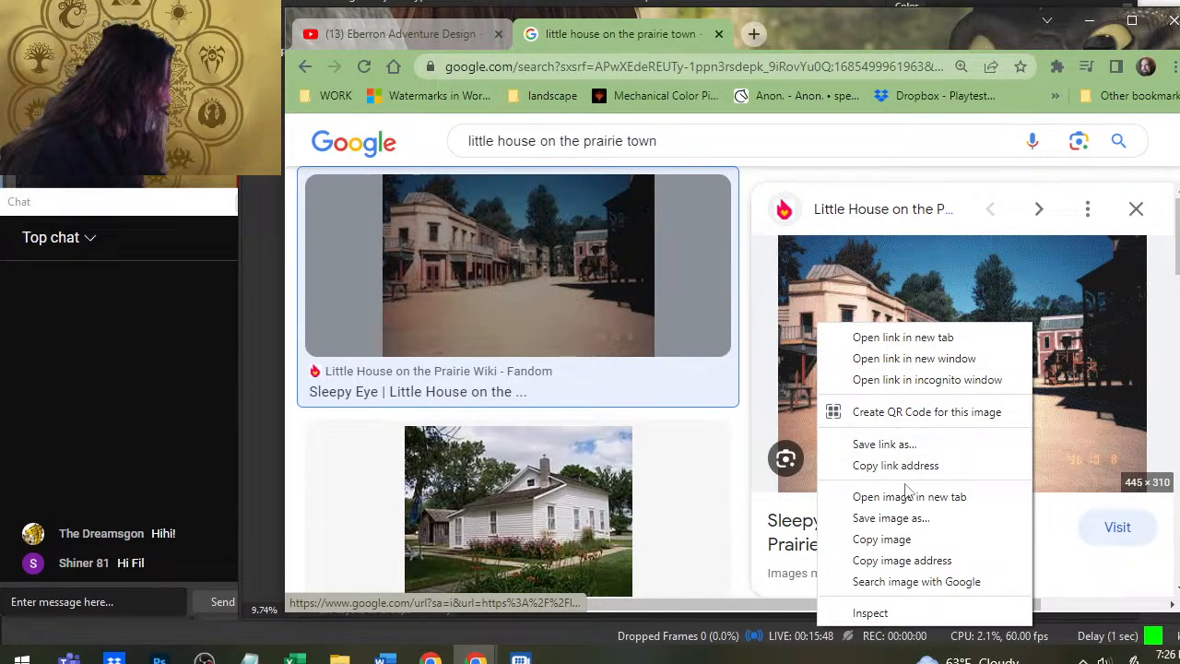
{"action": "left_click", "coordinate": [917, 539]}
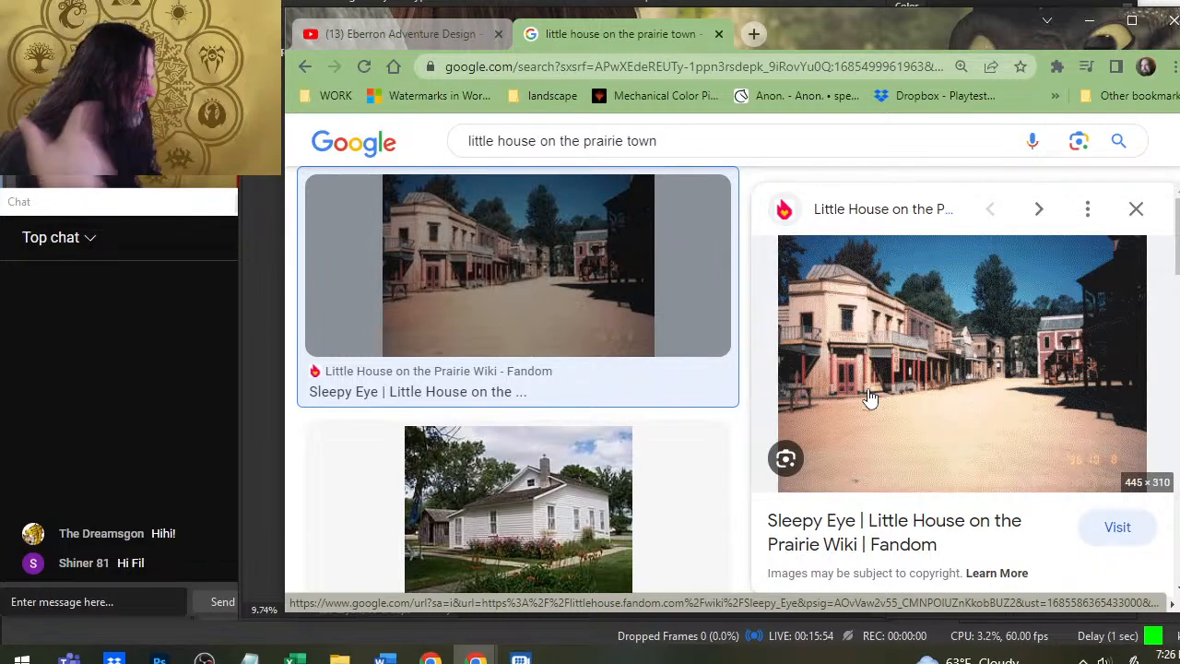
Switch back to Photoshop and paste the street picture as a layer in a new group above the grid 75 group.
{"action": "key", "text": "alt+Tab"}
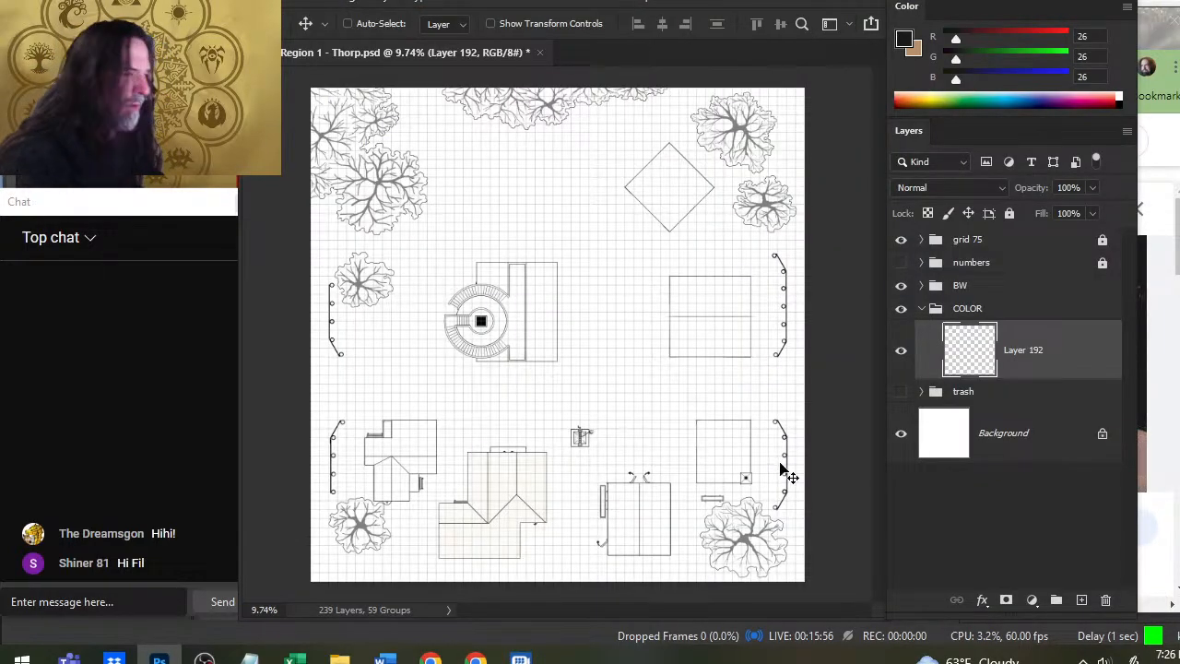
{"action": "left_click", "coordinate": [1018, 242]}
{"action": "key", "text": "ctrl+v"}
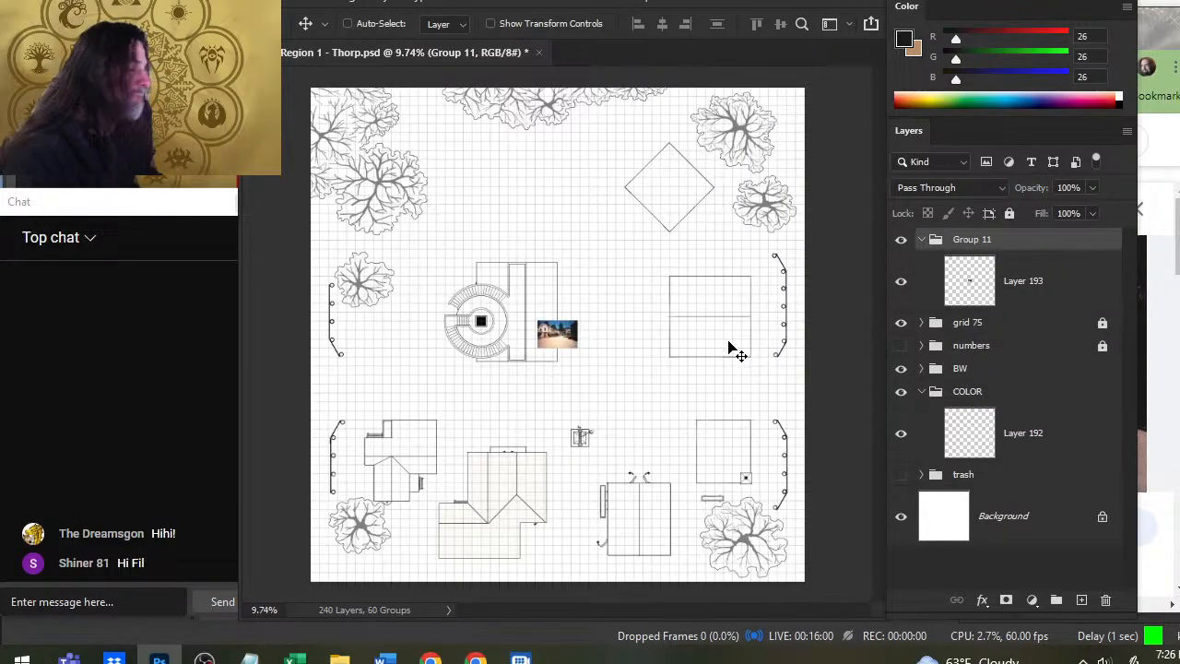
Sample the sandy colours of the dirt street in the pasted reference picture with the Brush's eyedropper.
{"action": "key", "text": "z"}
{"action": "mouse_move", "coordinate": [535, 327]}
{"action": "left_mouse_down"}
{"action": "mouse_move", "coordinate": [696, 361]}
{"action": "mouse_move", "coordinate": [646, 348]}
{"action": "mouse_move", "coordinate": [691, 323]}
{"action": "mouse_move", "coordinate": [708, 343]}
{"action": "mouse_move", "coordinate": [677, 398]}
{"action": "mouse_move", "coordinate": [702, 398]}
{"action": "left_mouse_up"}
{"action": "key", "text": "b"}
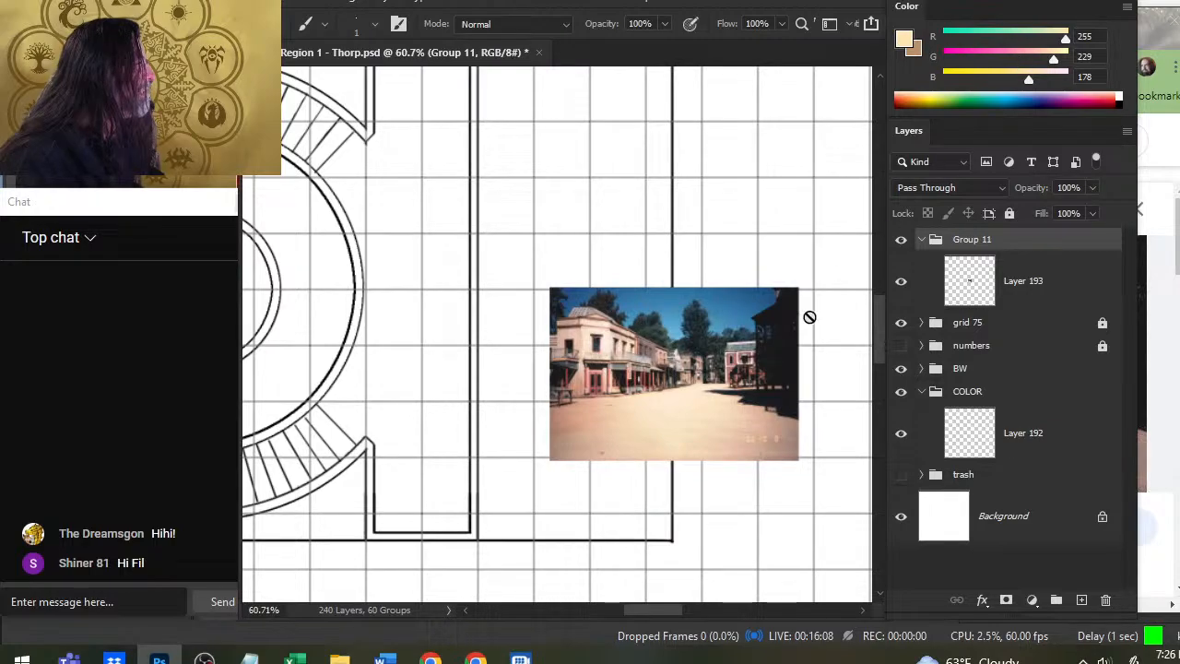
{"action": "left_click_drag", "start_coordinate": [627, 414], "coordinate": [522, 389]}
{"action": "key", "text": "z"}
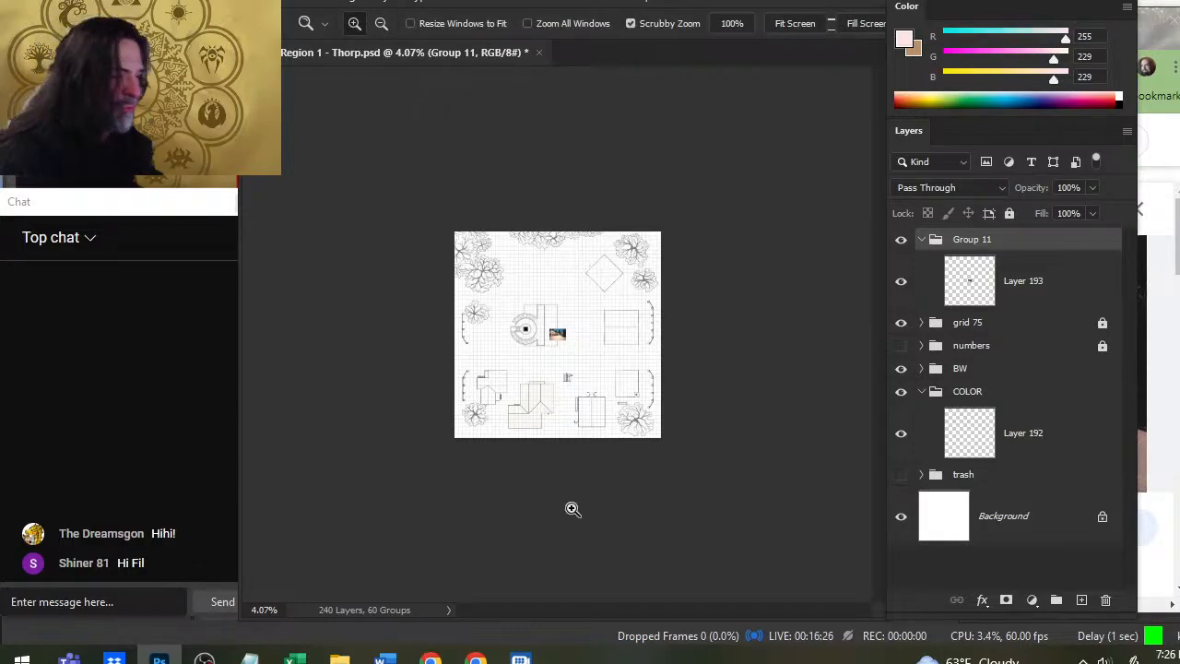
Sample the facade and roof colours of the corner building in the reference picture.
{"action": "left_click_drag", "start_coordinate": [552, 333], "coordinate": [702, 361]}
{"action": "key", "text": "b"}
{"action": "mouse_move", "coordinate": [701, 277]}
{"action": "left_mouse_down"}
{"action": "mouse_move", "coordinate": [701, 253]}
{"action": "mouse_move", "coordinate": [526, 271]}
{"action": "mouse_move", "coordinate": [538, 229]}
{"action": "mouse_move", "coordinate": [395, 163]}
{"action": "mouse_move", "coordinate": [390, 173]}
{"action": "mouse_move", "coordinate": [485, 158]}
{"action": "mouse_move", "coordinate": [596, 200]}
{"action": "mouse_move", "coordinate": [535, 200]}
{"action": "mouse_move", "coordinate": [553, 209]}
{"action": "left_mouse_up"}
{"action": "key", "text": "z"}
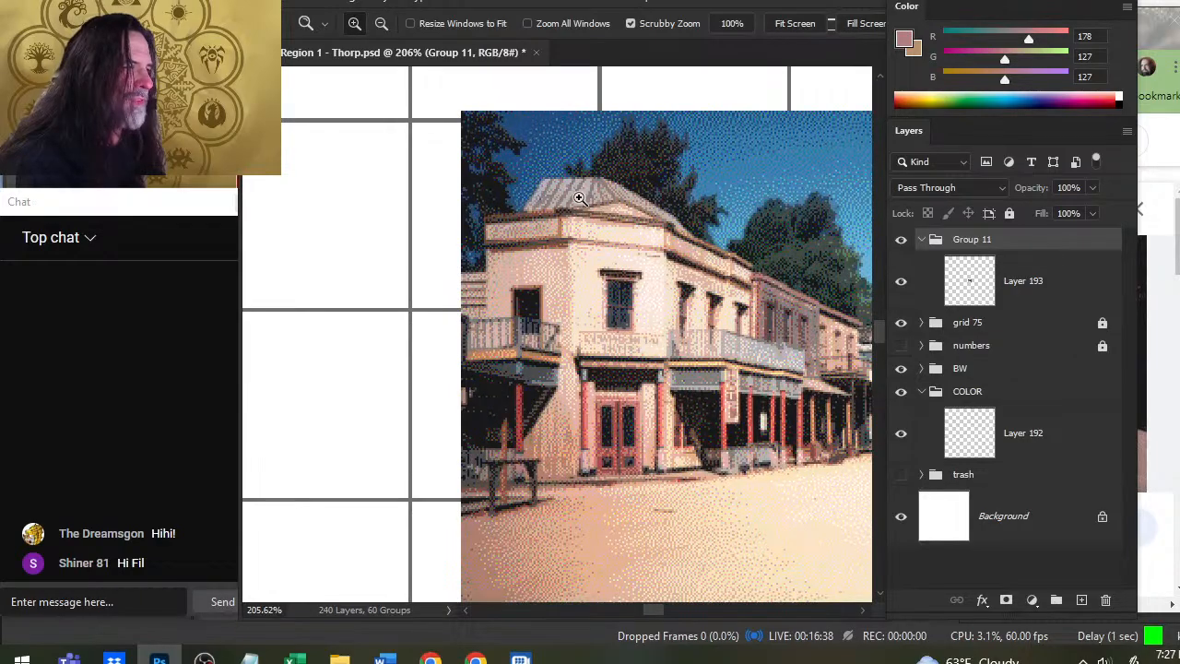
{"action": "key", "text": "b"}
{"action": "left_click", "coordinate": [611, 203]}
{"action": "key", "text": "Return"}
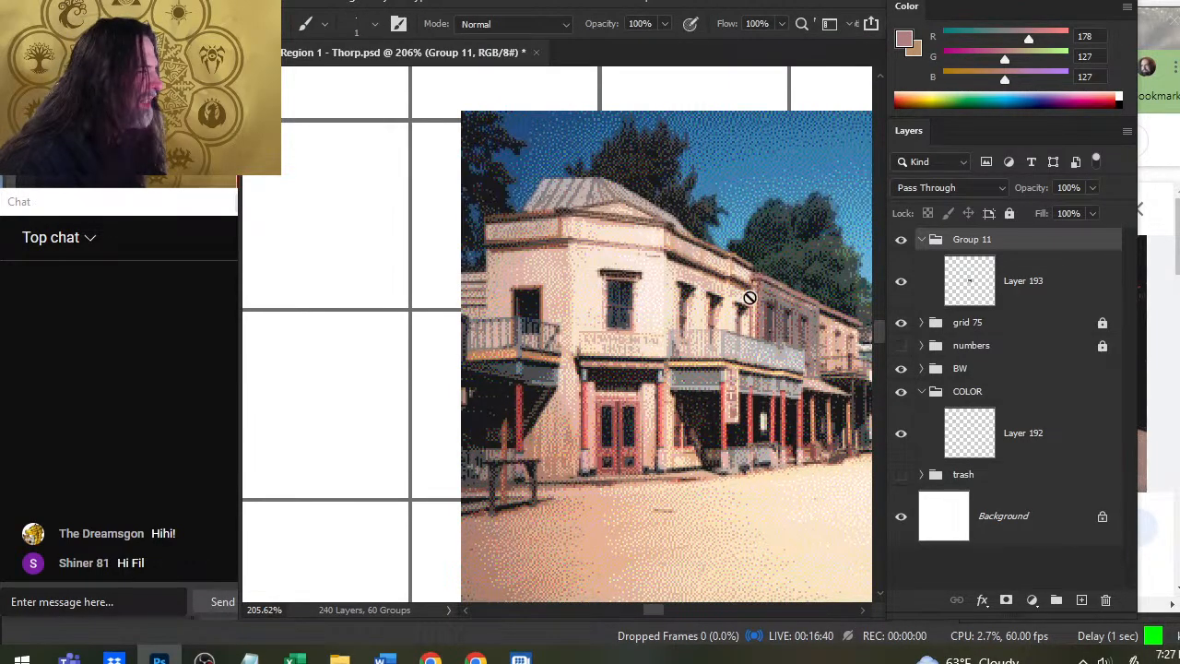
Sample the dark foliage colours of the trees behind the buildings, picking RGB 76, 76, 76 as the foreground colour.
{"action": "left_click_drag", "start_coordinate": [750, 280], "coordinate": [674, 150]}
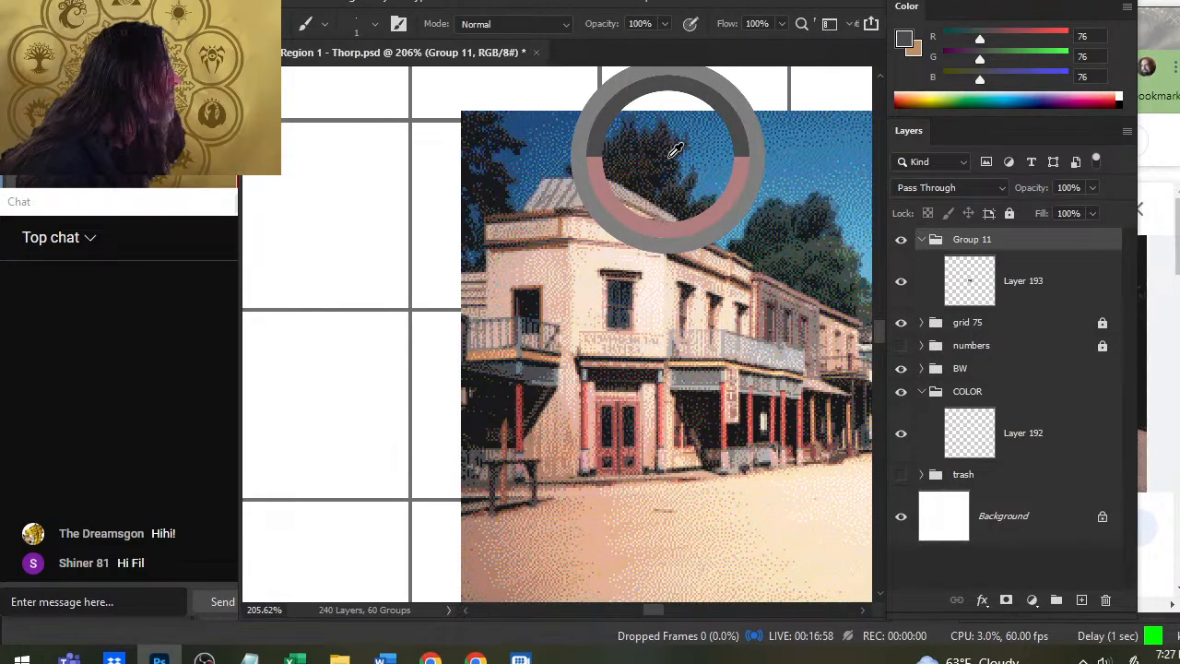
{"action": "left_click_drag", "start_coordinate": [675, 150], "coordinate": [664, 152]}
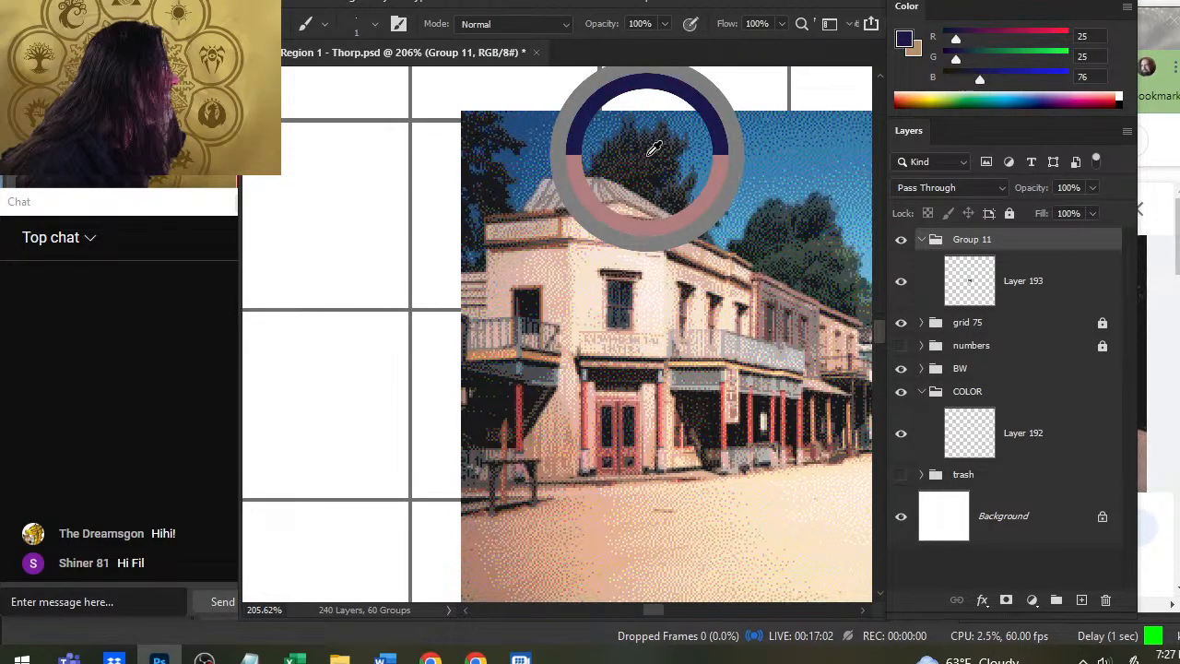
{"action": "left_click_drag", "start_coordinate": [656, 149], "coordinate": [850, 246]}
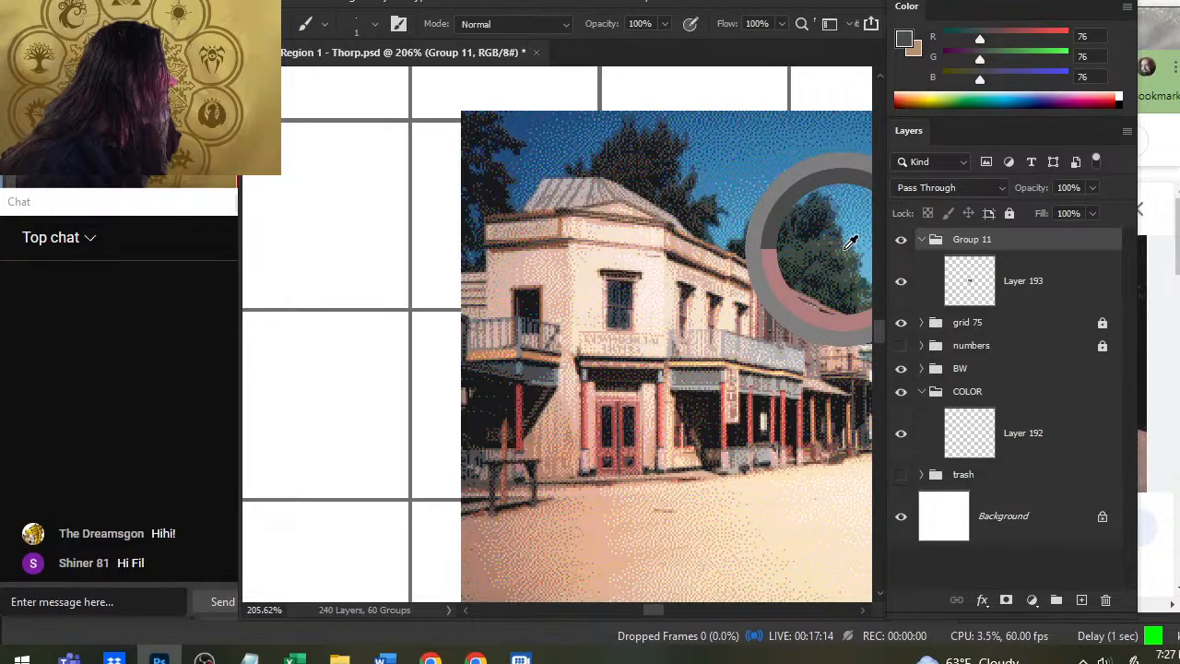
{"action": "left_click_drag", "start_coordinate": [844, 243], "coordinate": [841, 241]}
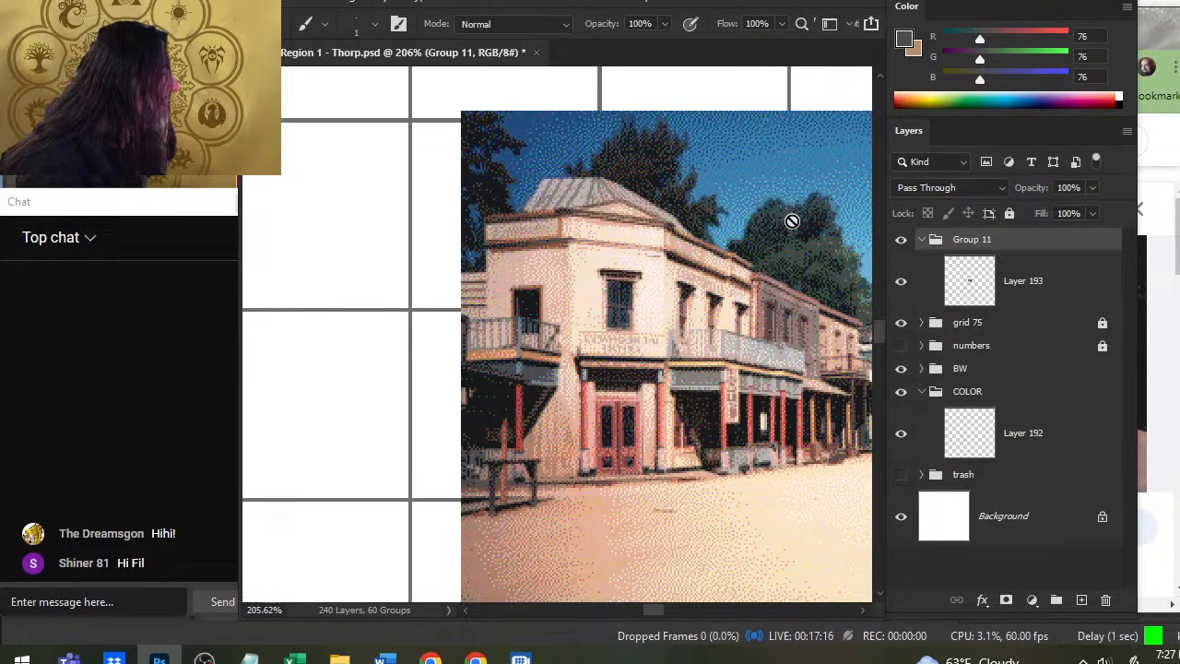
{"action": "left_click_drag", "start_coordinate": [747, 269], "coordinate": [526, 351]}
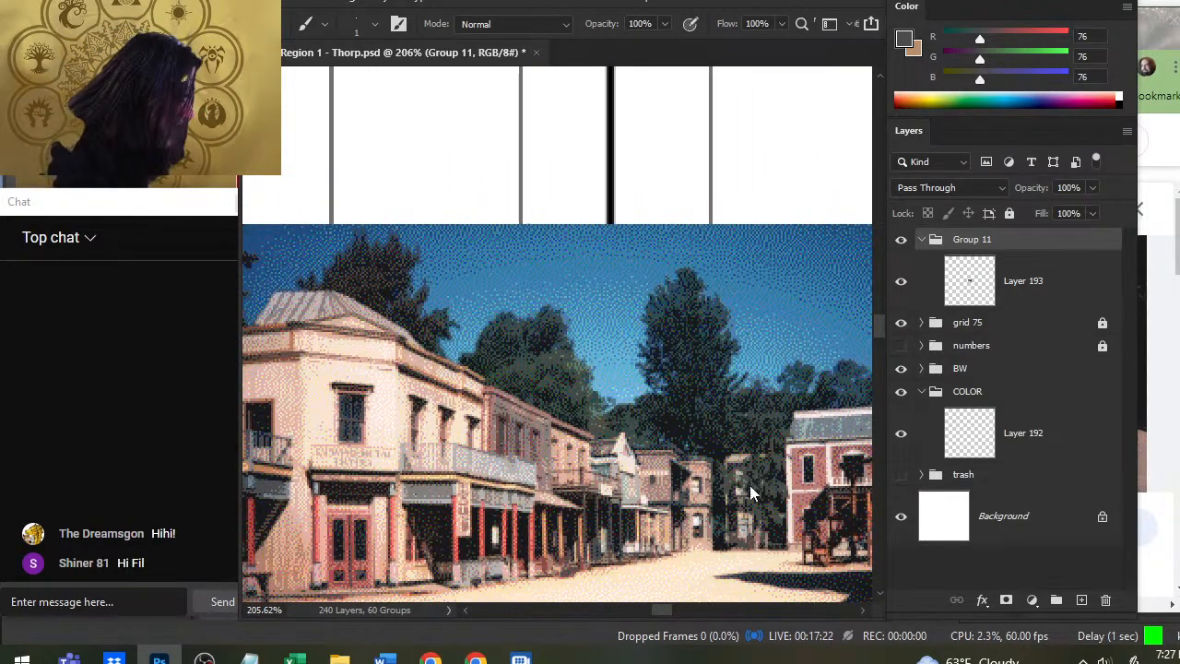
{"action": "left_click", "coordinate": [749, 490]}
{"action": "key", "text": "Return"}
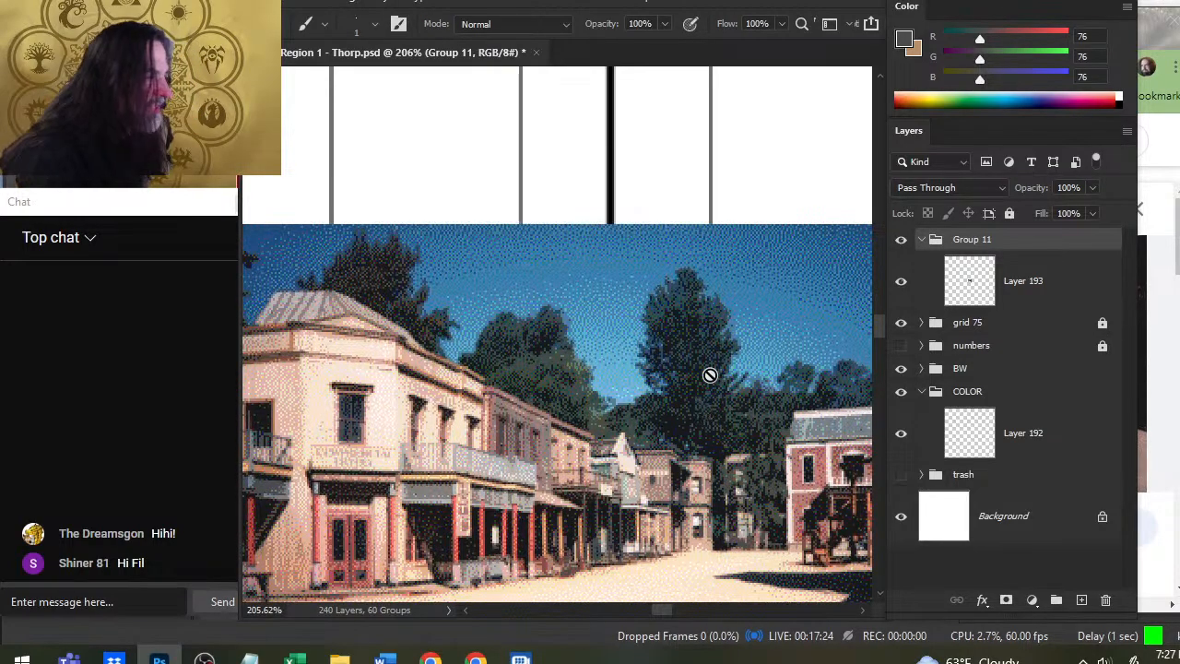
Hide the pasted street picture's layer, Layer 193, while keeping Group 11 visible.
{"action": "key", "text": "z"}
{"action": "left_click_drag", "start_coordinate": [714, 377], "coordinate": [665, 381]}
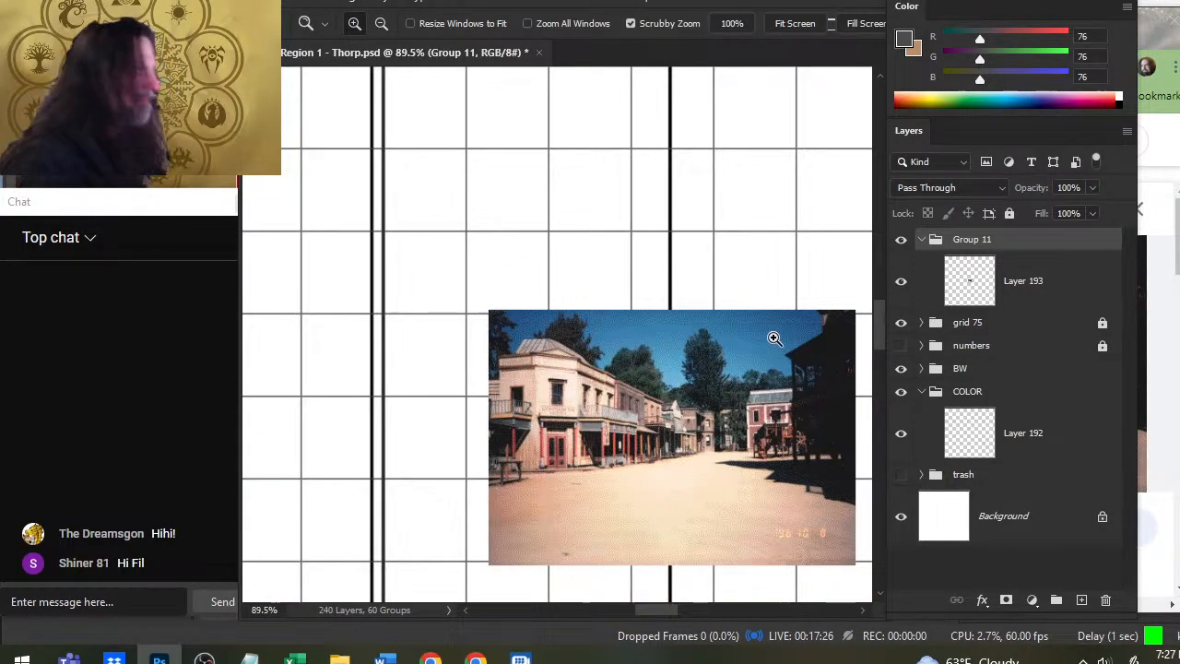
{"action": "key", "text": "alt+Tab"}
{"action": "key", "text": "alt+Tab"}
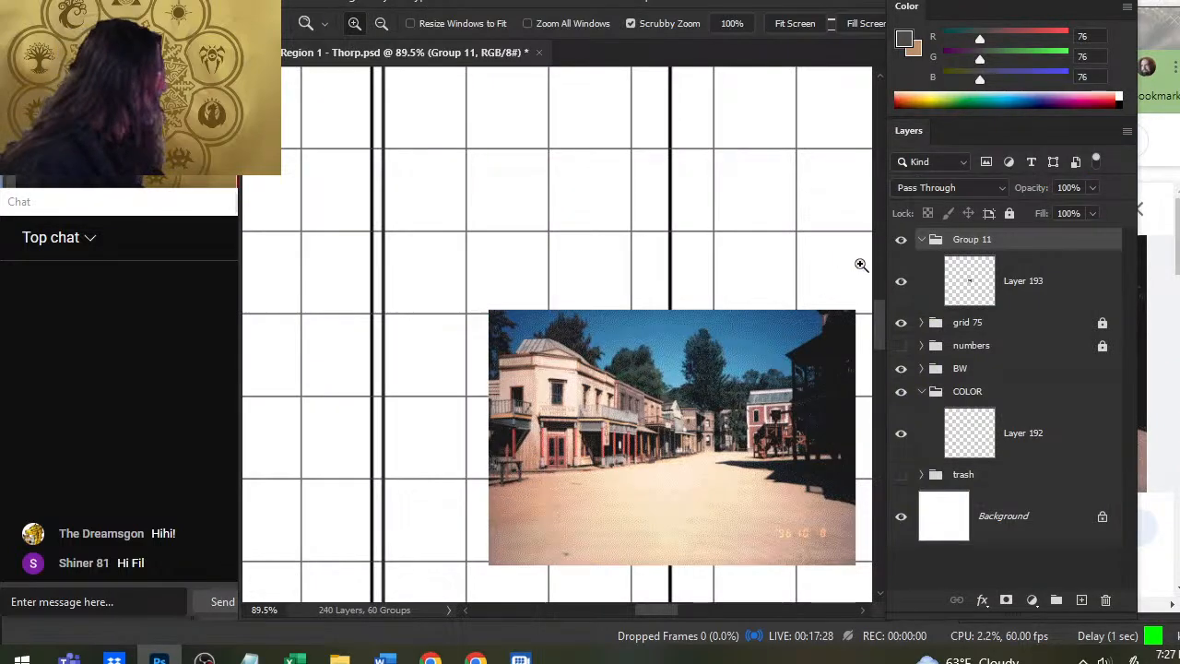
{"action": "left_click", "coordinate": [903, 286]}
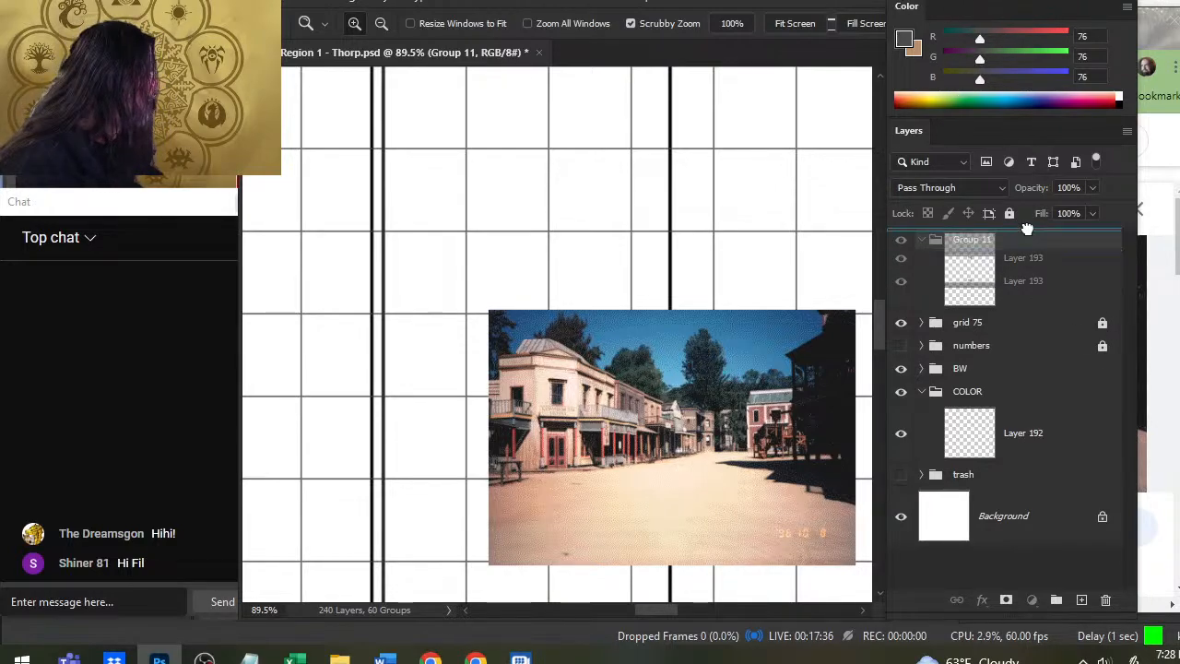
{"action": "left_click_drag", "start_coordinate": [1055, 279], "coordinate": [994, 274]}
{"action": "left_click", "coordinate": [900, 241]}
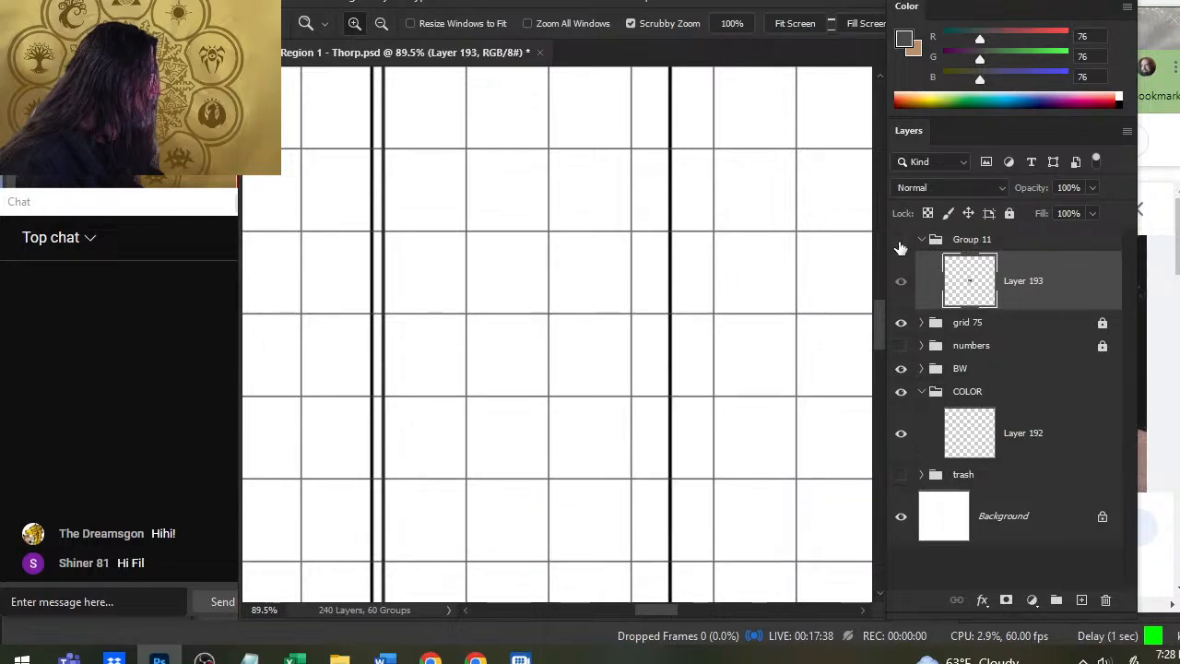
{"action": "left_click", "coordinate": [901, 242]}
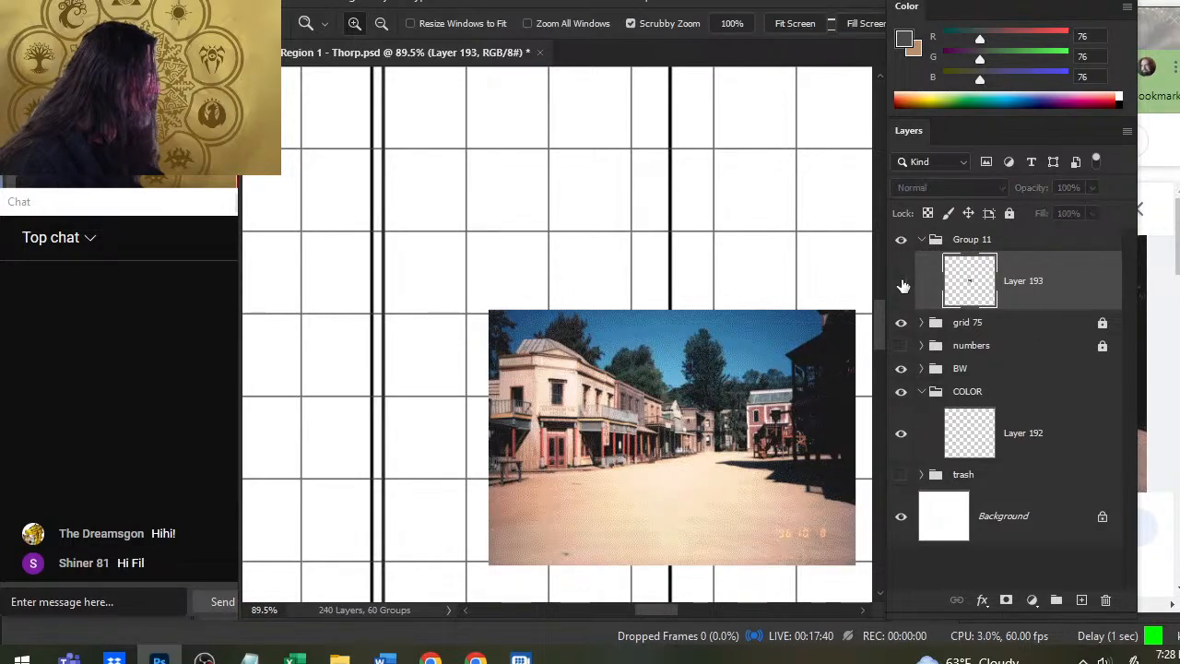
{"action": "left_click", "coordinate": [904, 286]}
In Chrome, find the Pinterest picture of the footbridge and white houses, copy it, and return to Photoshop.
{"action": "key", "text": "alt+Tab"}
{"action": "scroll", "coordinate": [615, 514], "scroll_direction": "down", "scroll_amount": 3}
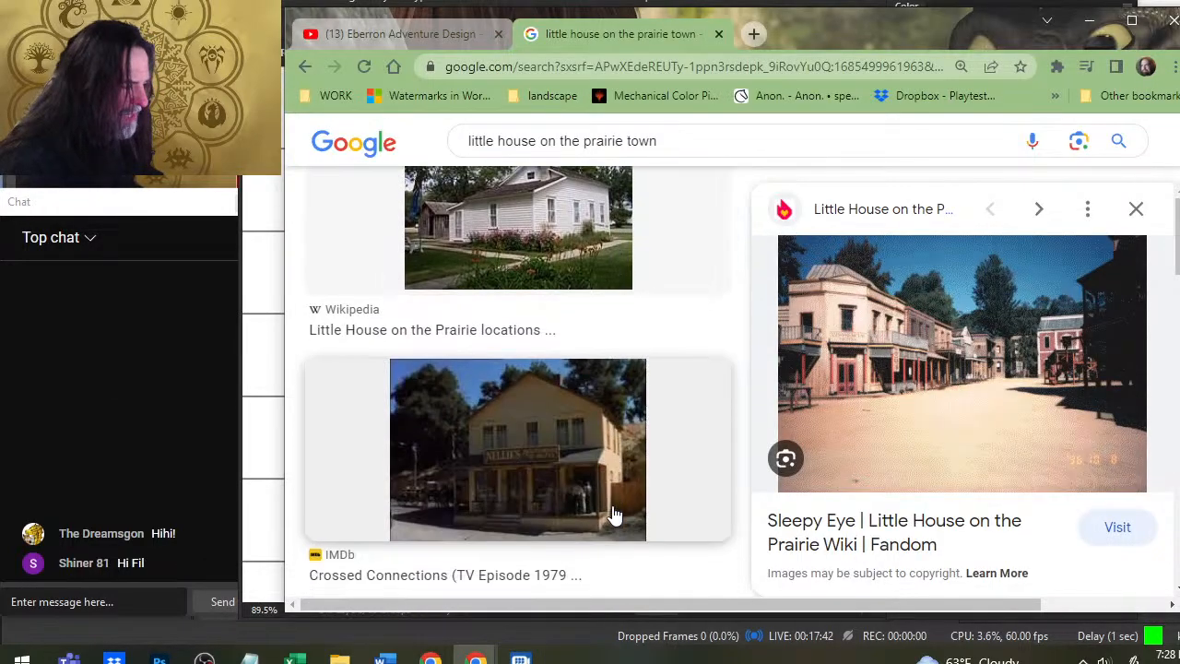
{"action": "scroll", "coordinate": [682, 351], "scroll_direction": "down", "scroll_amount": 5}
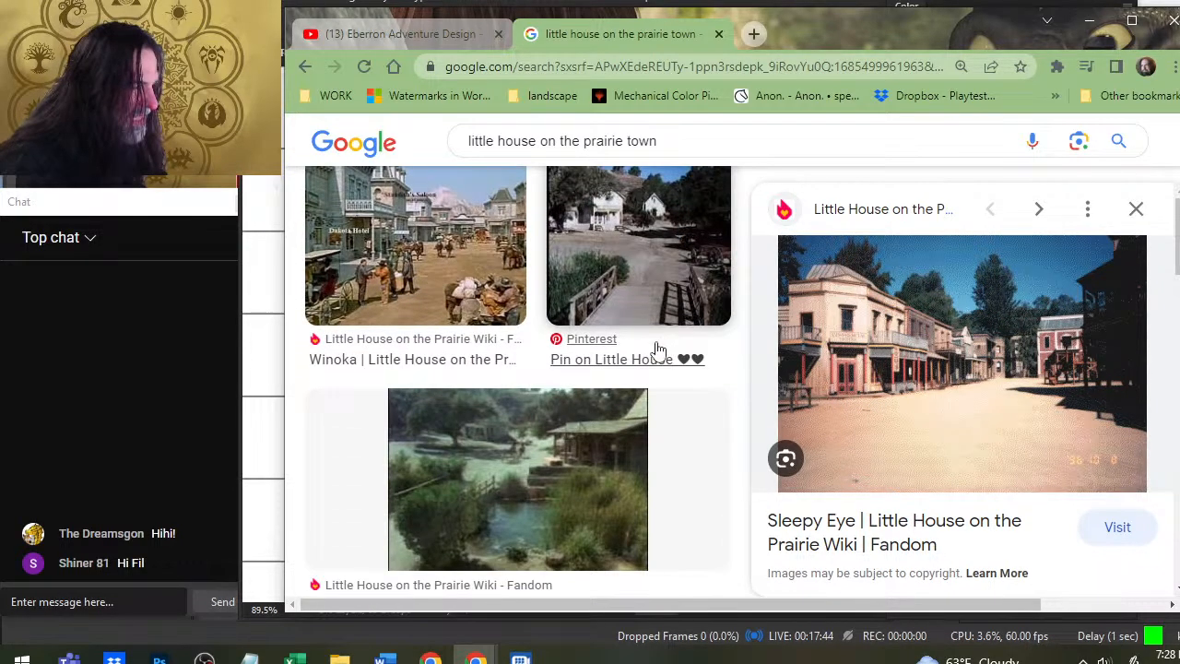
{"action": "left_click", "coordinate": [652, 221]}
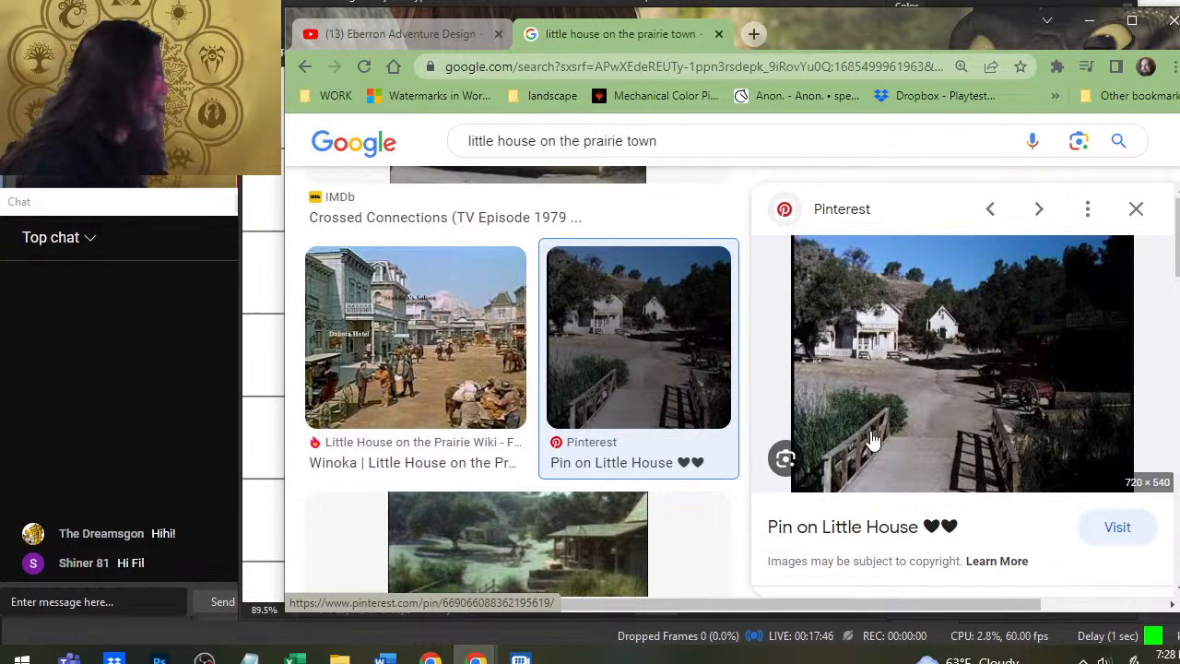
{"action": "right_click", "coordinate": [894, 363]}
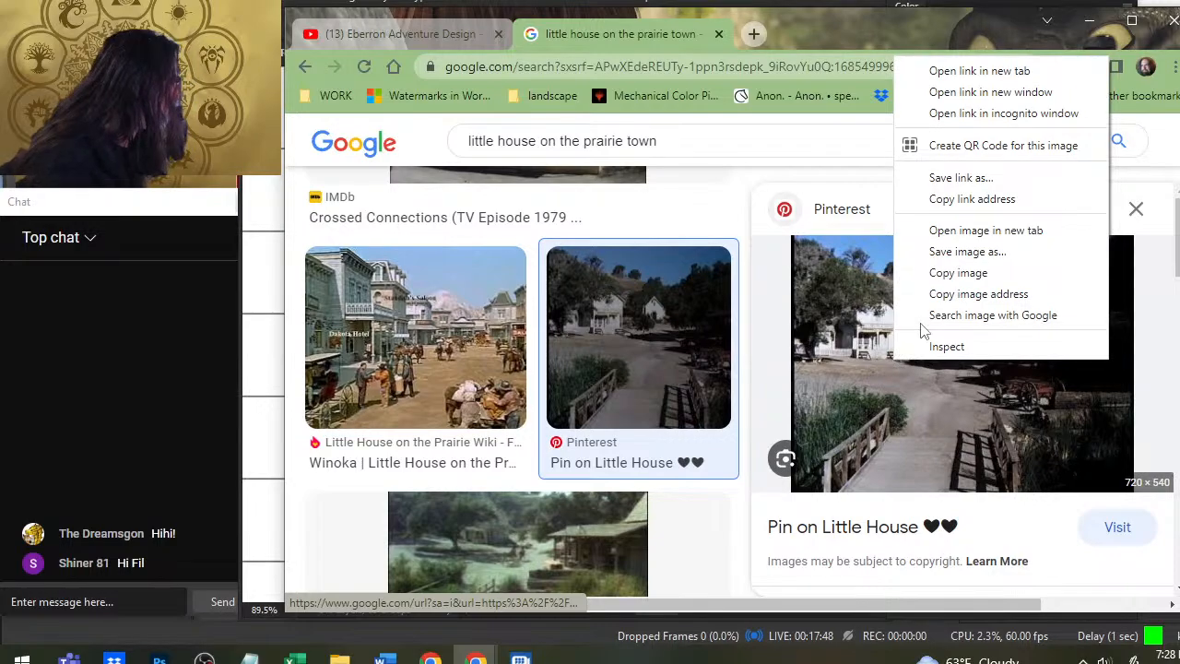
{"action": "left_click", "coordinate": [990, 275]}
{"action": "key", "text": "alt+Tab"}
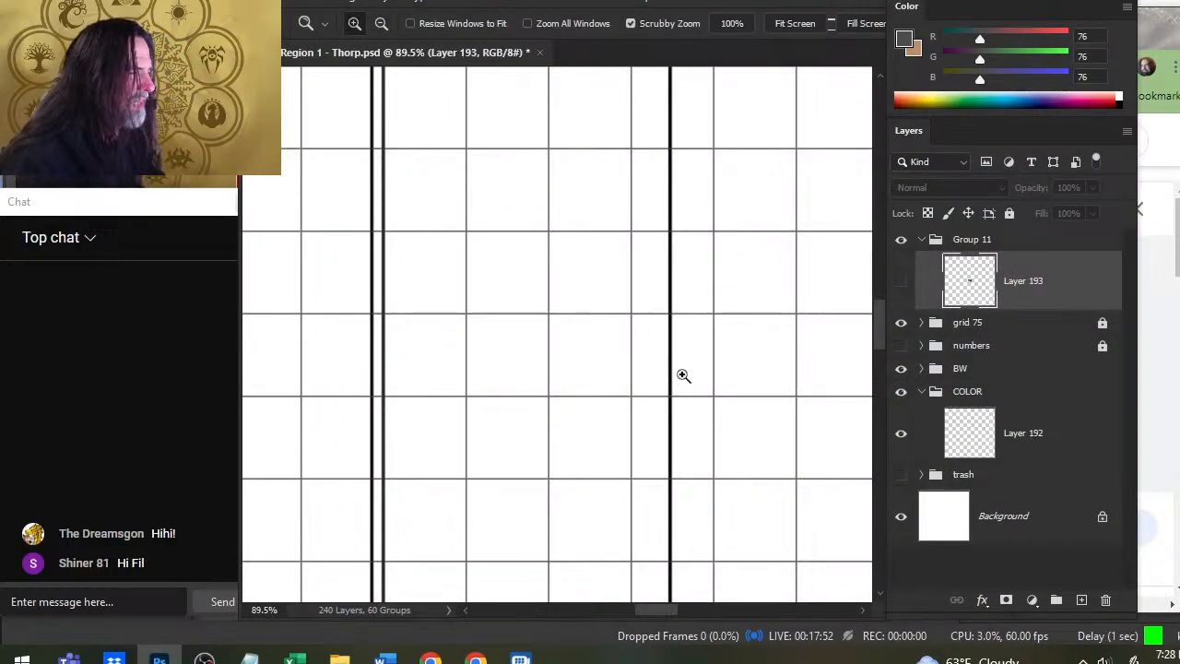
Paste the copied footbridge picture, sample its dark tones with RGB 32, 32, 32 as the foreground colour, and hide its layer.
{"action": "key", "text": "ctrl+v"}
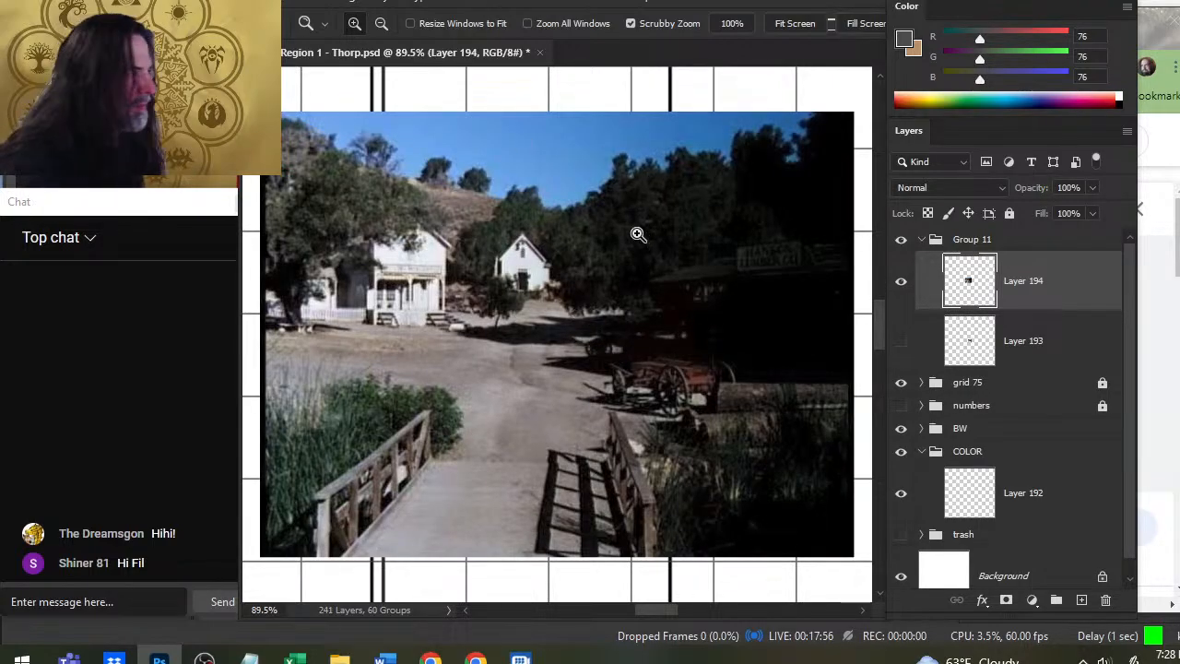
{"action": "left_click_drag", "start_coordinate": [722, 175], "coordinate": [370, 284]}
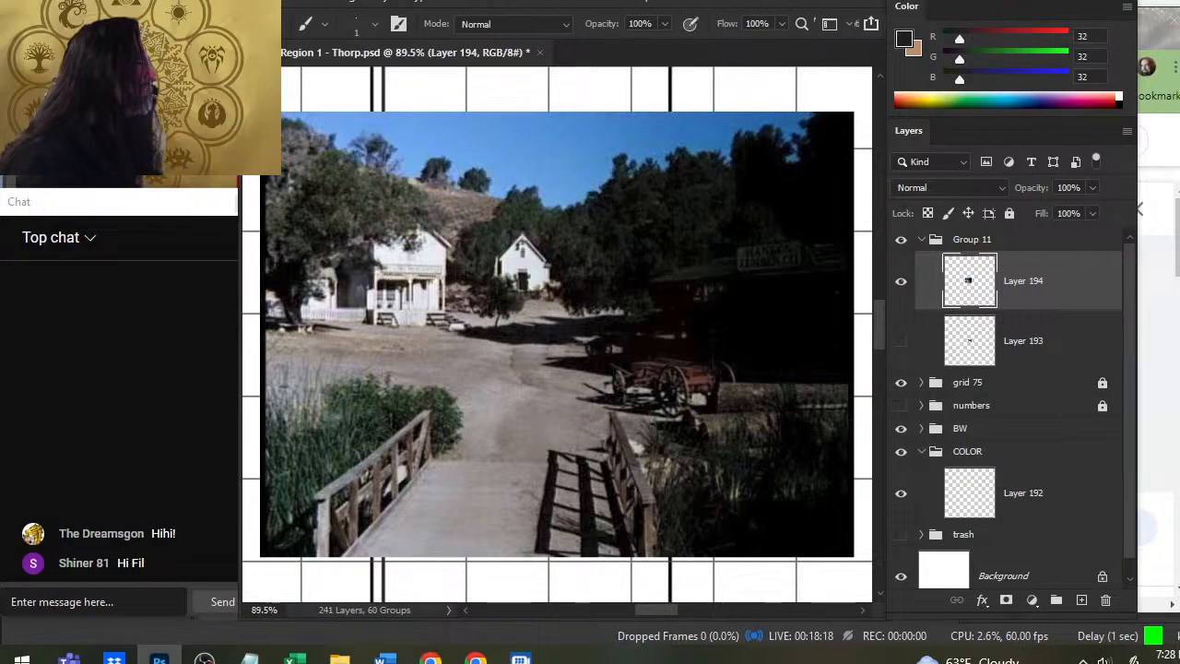
{"action": "left_click", "coordinate": [902, 281]}
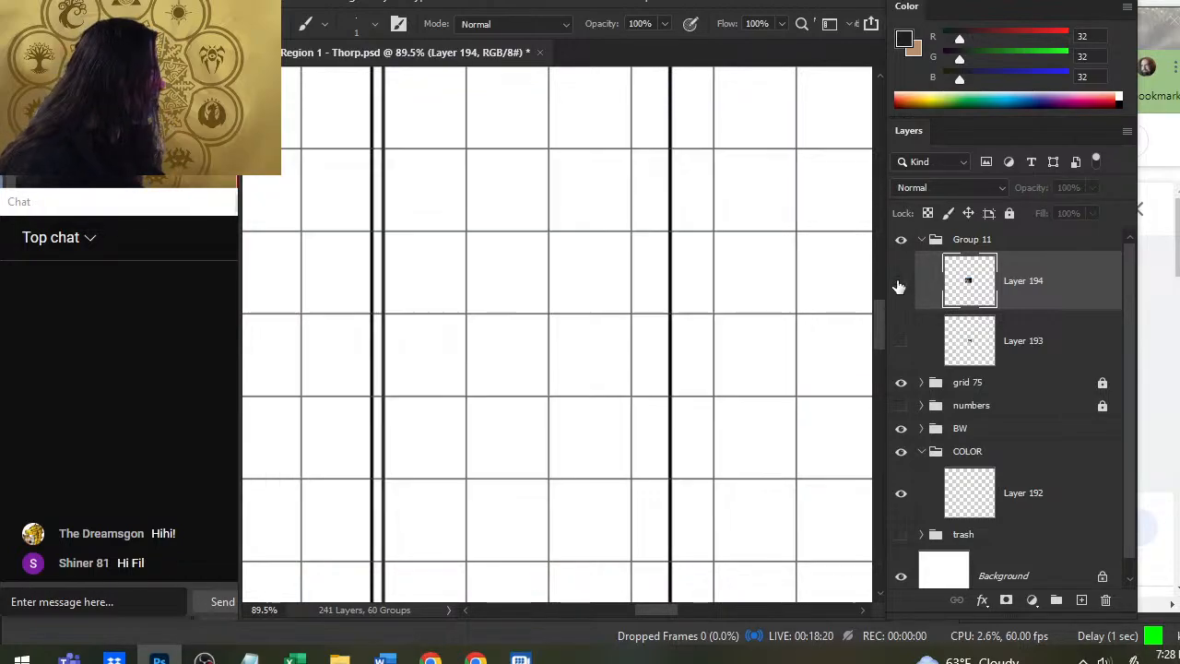
In Chrome, copy the Walnut Grove pond picture from the Little House on the Prairie Wiki and paste it into the Photoshop map.
{"action": "left_click", "coordinate": [475, 658]}
{"action": "scroll", "coordinate": [619, 432], "scroll_direction": "down", "scroll_amount": 2}
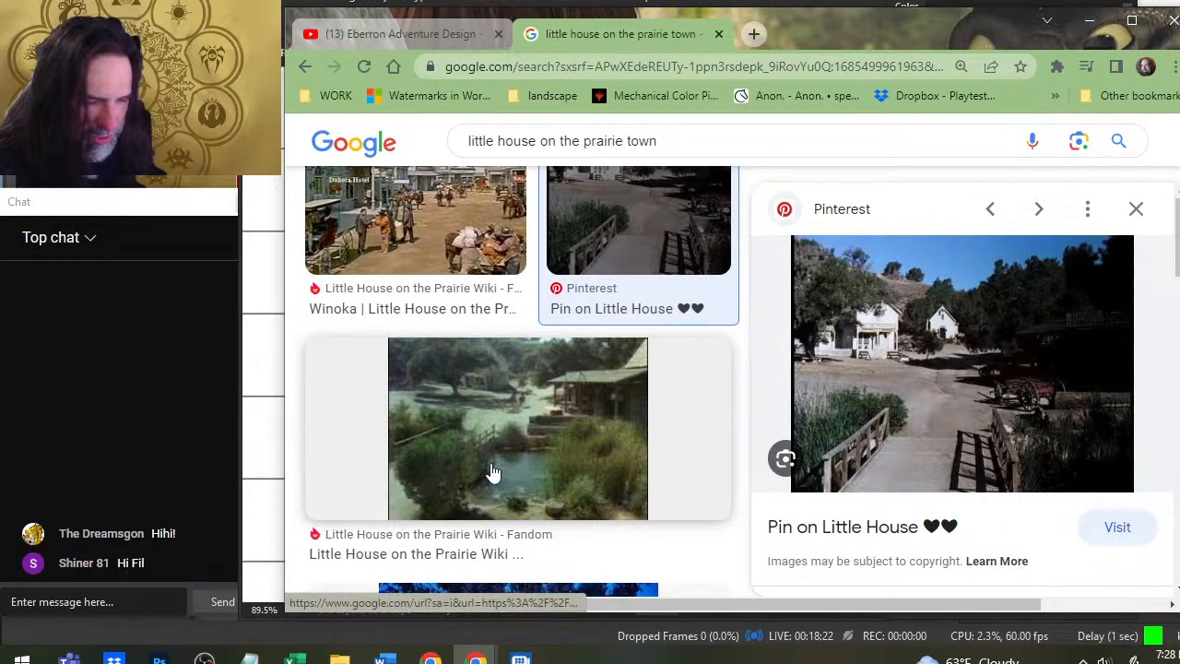
{"action": "scroll", "coordinate": [493, 472], "scroll_direction": "down", "scroll_amount": 2}
{"action": "left_click", "coordinate": [498, 314]}
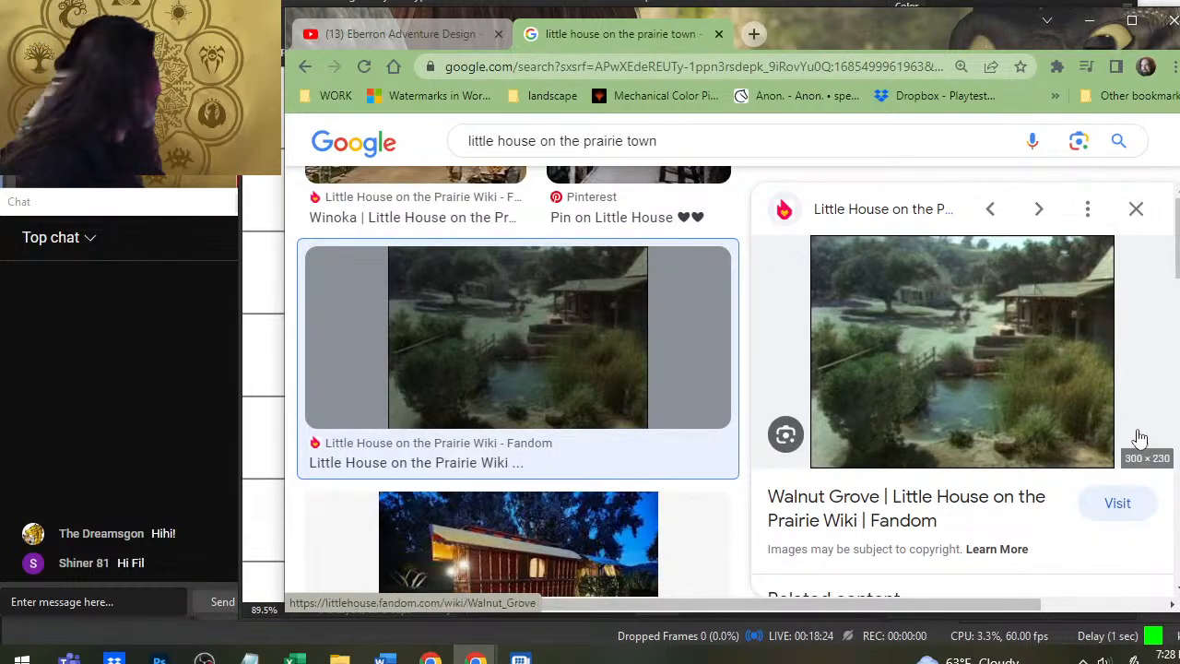
{"action": "right_click", "coordinate": [1002, 374]}
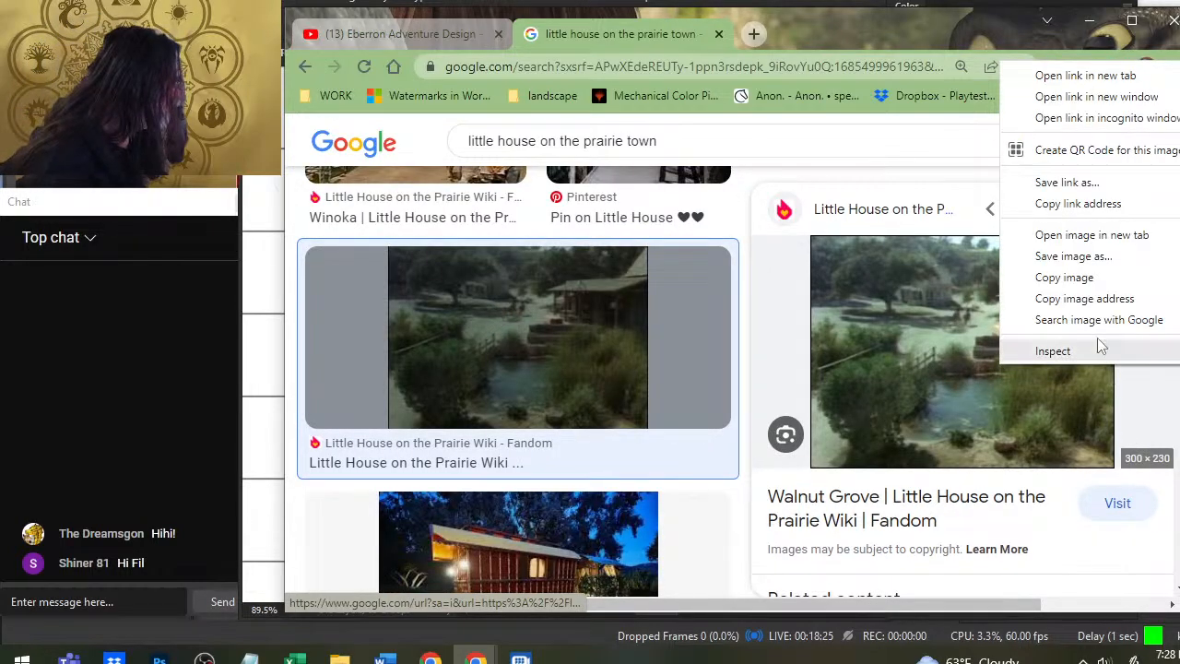
{"action": "left_click", "coordinate": [1102, 287]}
{"action": "key", "text": "alt+Tab"}
{"action": "key", "text": "ctrl+v"}
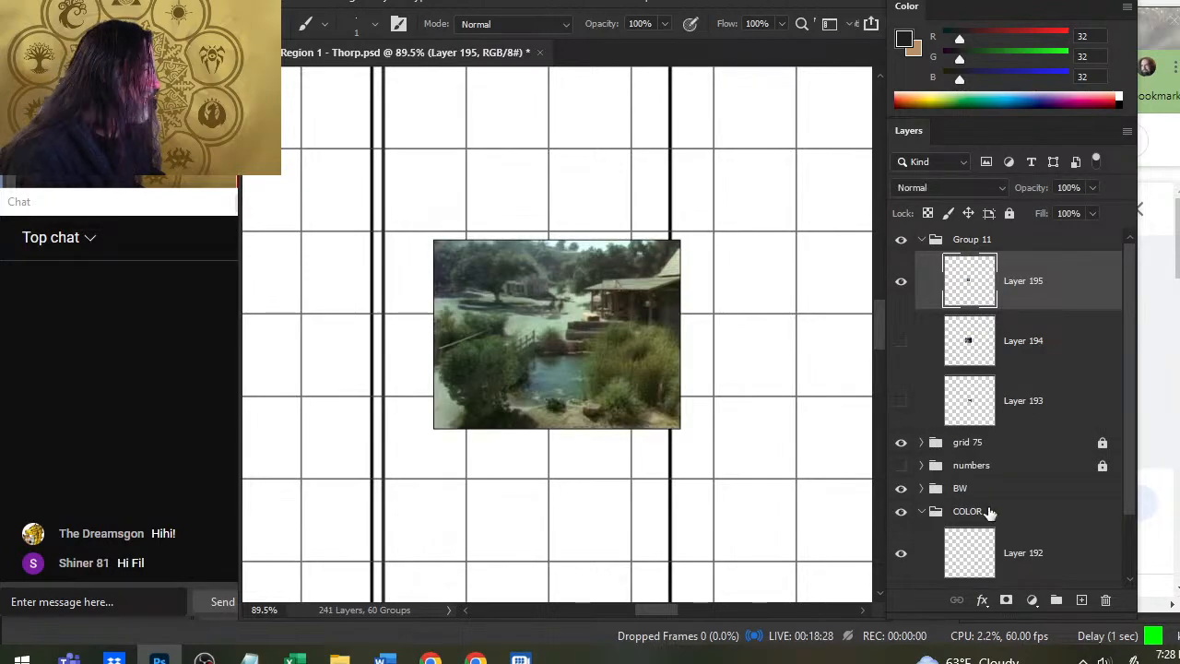
Sample the pale ground and vegetation colours of the pond picture, picking RGB 106, 109, 79 as the foreground colour.
{"action": "left_click_drag", "start_coordinate": [549, 260], "coordinate": [724, 319]}
{"action": "left_click_drag", "start_coordinate": [712, 268], "coordinate": [392, 411]}
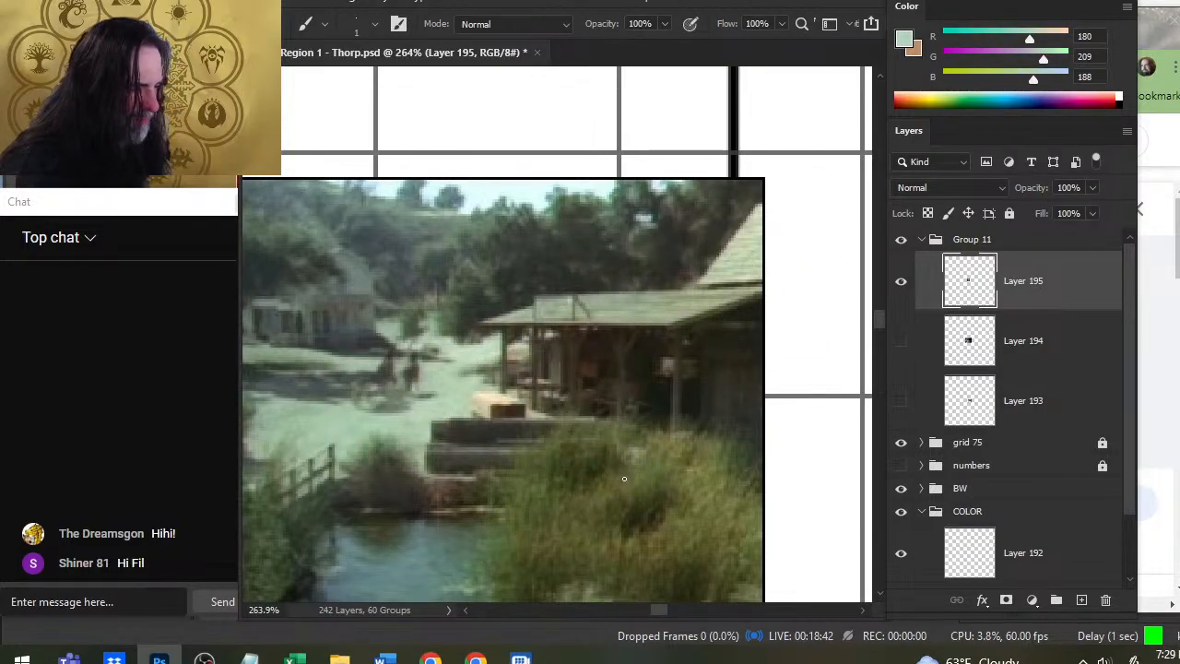
{"action": "key", "text": "z"}
{"action": "left_click_drag", "start_coordinate": [600, 469], "coordinate": [753, 395]}
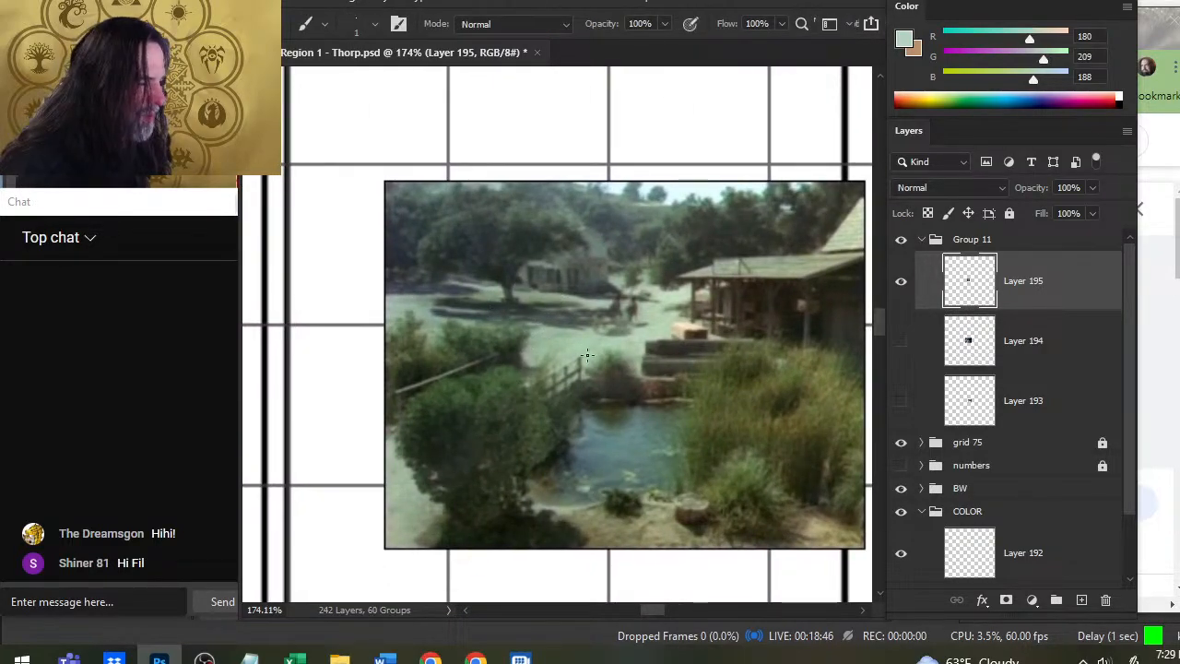
{"action": "mouse_move", "coordinate": [587, 355]}
{"action": "left_mouse_down"}
{"action": "mouse_move", "coordinate": [529, 345]}
{"action": "mouse_move", "coordinate": [449, 368]}
{"action": "mouse_move", "coordinate": [562, 364]}
{"action": "mouse_move", "coordinate": [564, 378]}
{"action": "mouse_move", "coordinate": [580, 346]}
{"action": "mouse_move", "coordinate": [701, 521]}
{"action": "mouse_move", "coordinate": [608, 530]}
{"action": "mouse_move", "coordinate": [543, 507]}
{"action": "mouse_move", "coordinate": [477, 413]}
{"action": "mouse_move", "coordinate": [722, 451]}
{"action": "mouse_move", "coordinate": [790, 400]}
{"action": "mouse_move", "coordinate": [835, 414]}
{"action": "mouse_move", "coordinate": [727, 424]}
{"action": "mouse_move", "coordinate": [602, 511]}
{"action": "mouse_move", "coordinate": [630, 492]}
{"action": "mouse_move", "coordinate": [546, 276]}
{"action": "mouse_move", "coordinate": [819, 252]}
{"action": "mouse_move", "coordinate": [854, 221]}
{"action": "mouse_move", "coordinate": [839, 308]}
{"action": "mouse_move", "coordinate": [539, 378]}
{"action": "mouse_move", "coordinate": [611, 346]}
{"action": "mouse_move", "coordinate": [575, 328]}
{"action": "mouse_move", "coordinate": [622, 387]}
{"action": "mouse_move", "coordinate": [442, 295]}
{"action": "mouse_move", "coordinate": [471, 285]}
{"action": "mouse_move", "coordinate": [405, 307]}
{"action": "mouse_move", "coordinate": [410, 256]}
{"action": "mouse_move", "coordinate": [551, 215]}
{"action": "mouse_move", "coordinate": [628, 309]}
{"action": "mouse_move", "coordinate": [640, 302]}
{"action": "mouse_move", "coordinate": [619, 303]}
{"action": "mouse_move", "coordinate": [644, 296]}
{"action": "mouse_move", "coordinate": [558, 426]}
{"action": "mouse_move", "coordinate": [589, 498]}
{"action": "mouse_move", "coordinate": [709, 488]}
{"action": "left_mouse_up"}
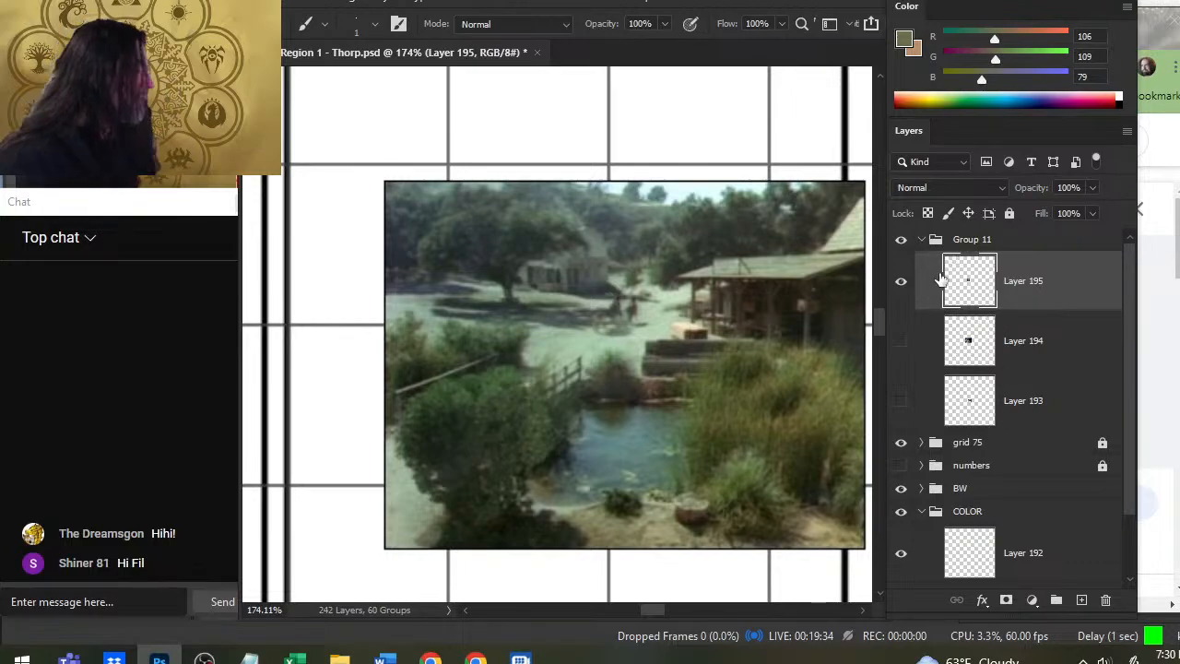
In Chrome, find and copy the Walnut Grove Post Office picture, and paste it into the Photoshop map.
{"action": "key", "text": "alt+Tab"}
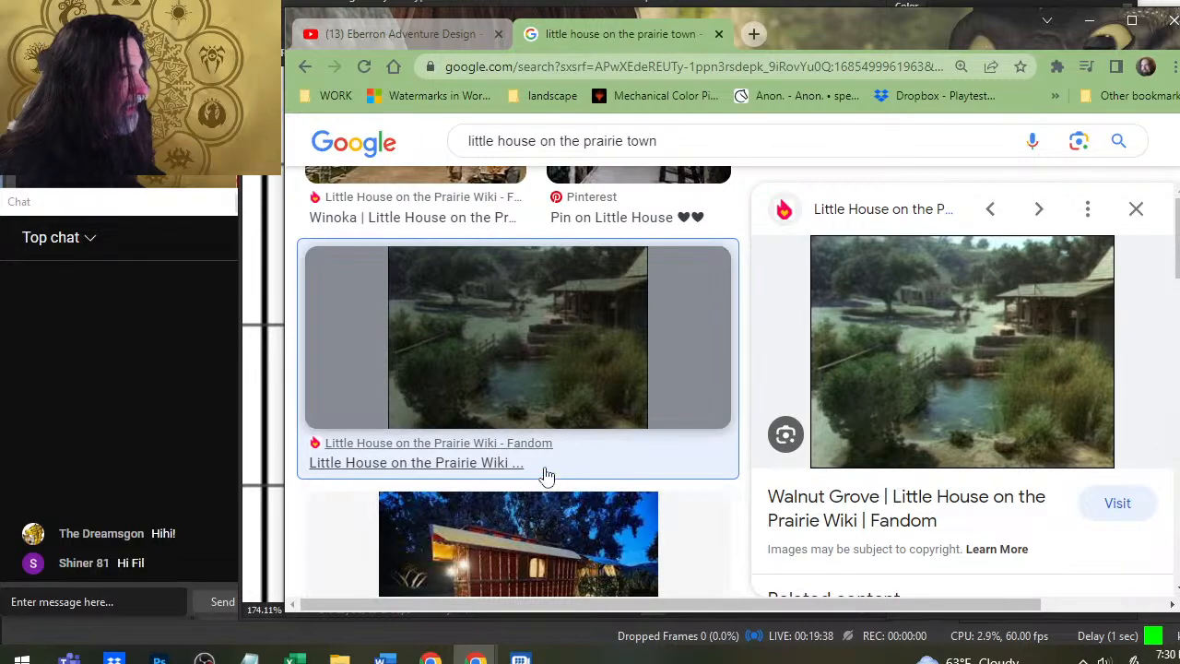
{"action": "scroll", "coordinate": [545, 474], "scroll_direction": "down", "scroll_amount": 8}
{"action": "scroll", "coordinate": [463, 247], "scroll_direction": "down", "scroll_amount": 3}
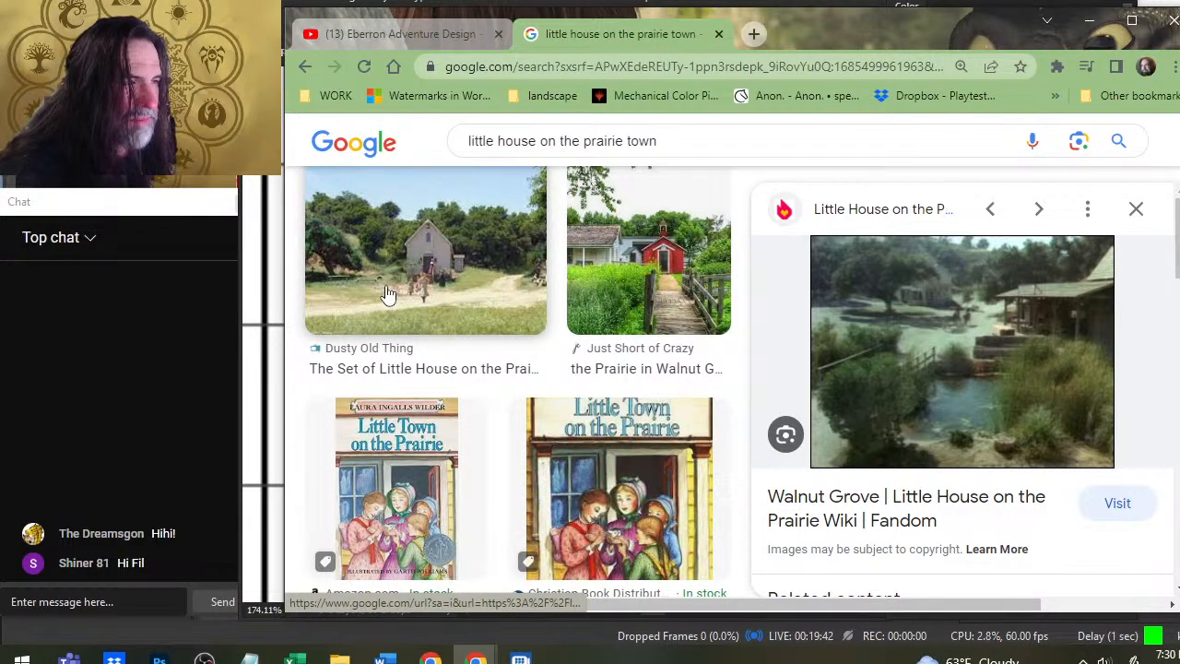
{"action": "scroll", "coordinate": [516, 276], "scroll_direction": "down", "scroll_amount": 5}
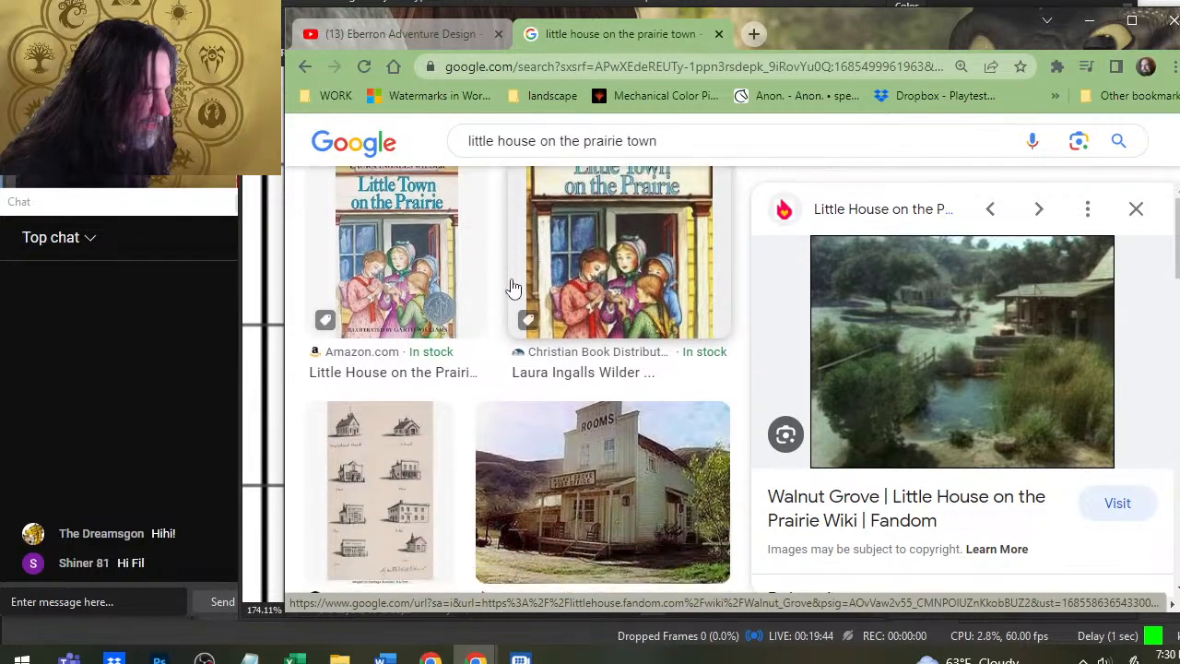
{"action": "left_click", "coordinate": [561, 301]}
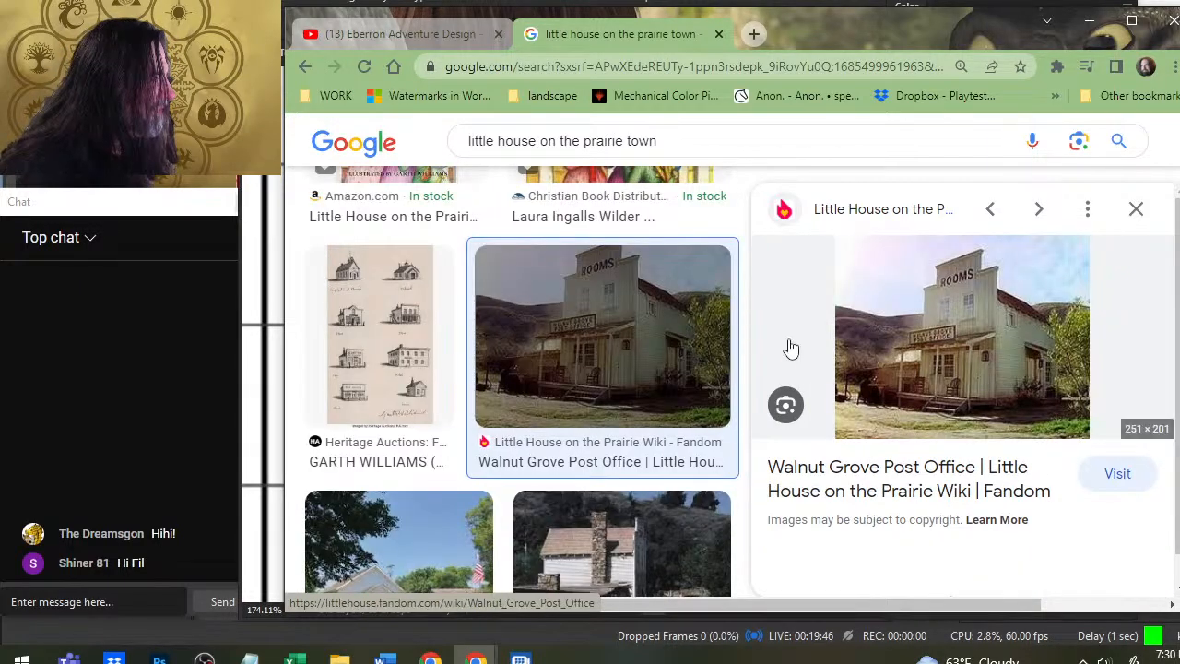
{"action": "right_click", "coordinate": [886, 326]}
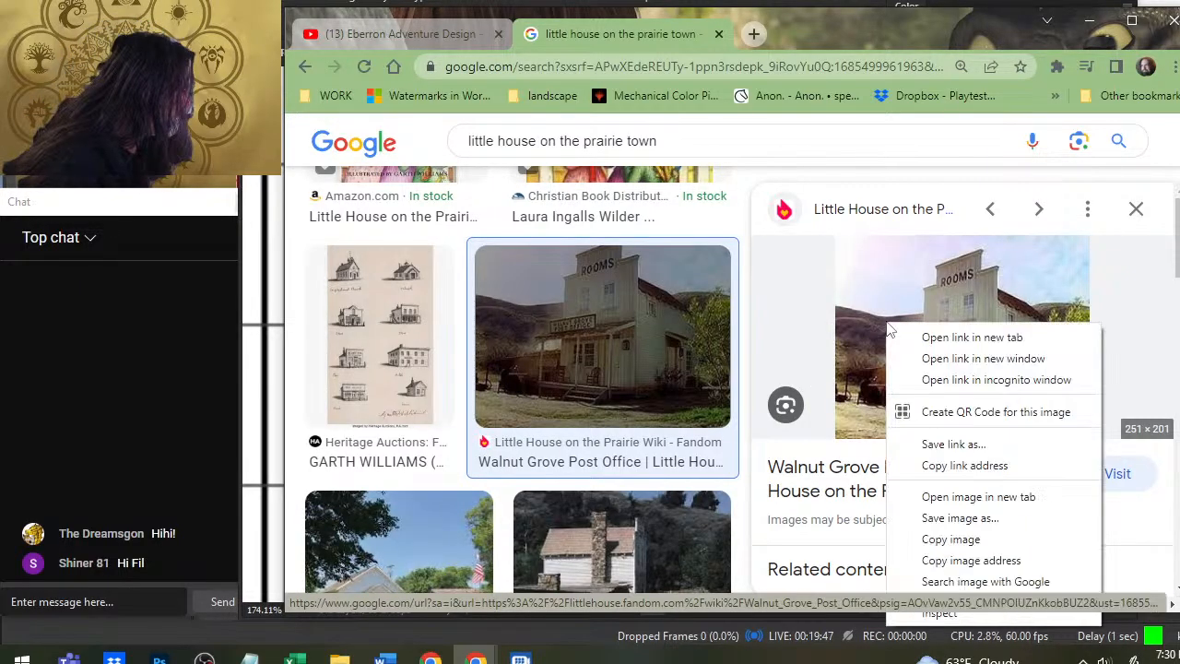
{"action": "left_click", "coordinate": [985, 538]}
{"action": "key", "text": "alt+Tab"}
{"action": "key", "text": "ctrl+v"}
{"action": "key", "text": "ctrl+b"}
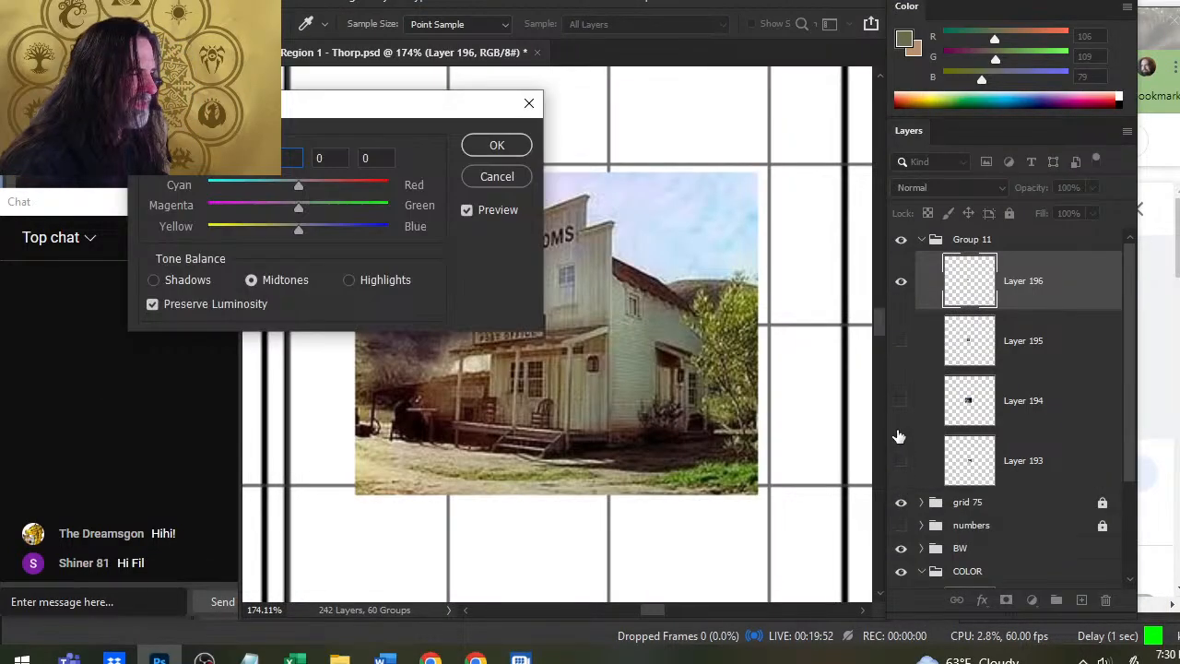
{"action": "key", "text": "Escape"}
Sample the post office picture's wall, roof and sandy ground colours, picking RGB 222, 207, 162 as the foreground colour.
{"action": "key", "text": "b"}
{"action": "left_click_drag", "start_coordinate": [414, 348], "coordinate": [720, 341]}
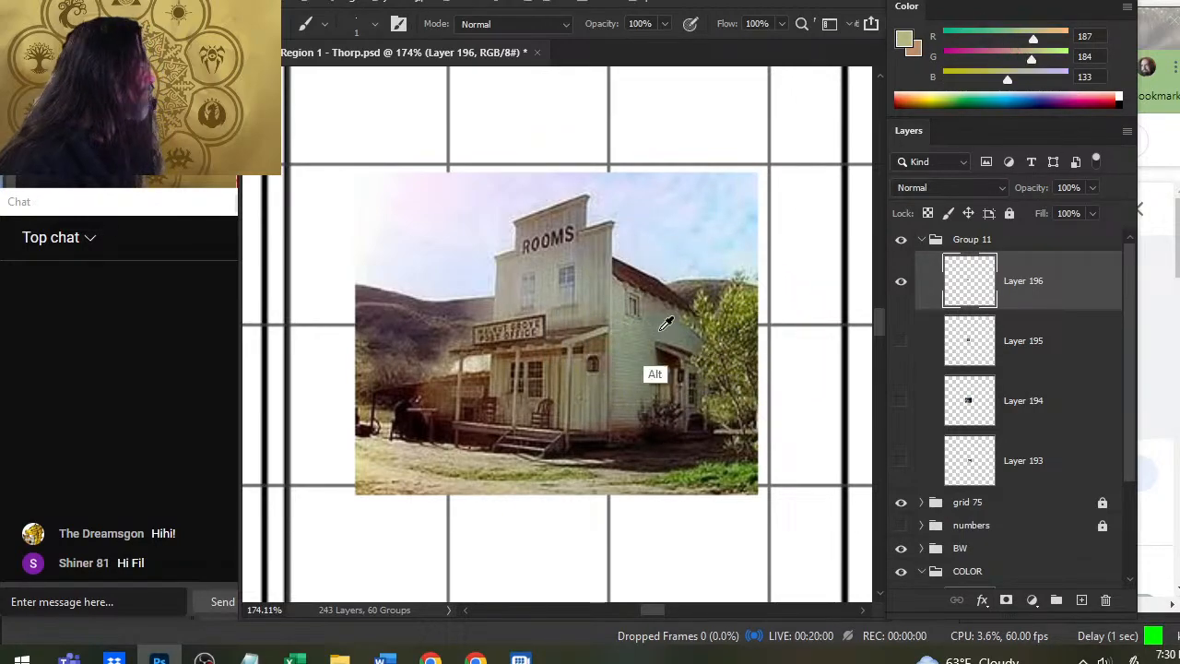
{"action": "left_click_drag", "start_coordinate": [645, 426], "coordinate": [652, 267]}
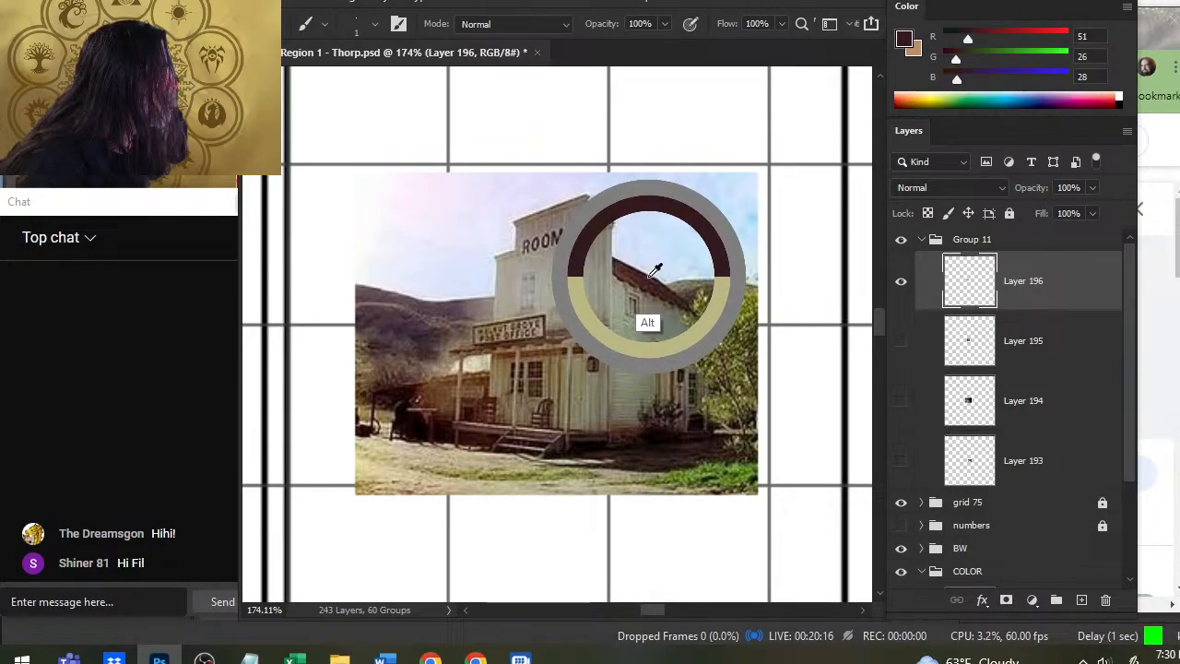
{"action": "mouse_move", "coordinate": [657, 268]}
{"action": "left_mouse_down"}
{"action": "mouse_move", "coordinate": [633, 261]}
{"action": "mouse_move", "coordinate": [500, 357]}
{"action": "mouse_move", "coordinate": [567, 341]}
{"action": "mouse_move", "coordinate": [583, 320]}
{"action": "mouse_move", "coordinate": [567, 323]}
{"action": "mouse_move", "coordinate": [649, 292]}
{"action": "mouse_move", "coordinate": [645, 277]}
{"action": "mouse_move", "coordinate": [679, 295]}
{"action": "mouse_move", "coordinate": [539, 319]}
{"action": "mouse_move", "coordinate": [544, 254]}
{"action": "mouse_move", "coordinate": [559, 255]}
{"action": "mouse_move", "coordinate": [568, 226]}
{"action": "mouse_move", "coordinate": [540, 324]}
{"action": "mouse_move", "coordinate": [603, 300]}
{"action": "mouse_move", "coordinate": [631, 258]}
{"action": "mouse_move", "coordinate": [683, 290]}
{"action": "mouse_move", "coordinate": [637, 268]}
{"action": "mouse_move", "coordinate": [667, 281]}
{"action": "left_mouse_up"}
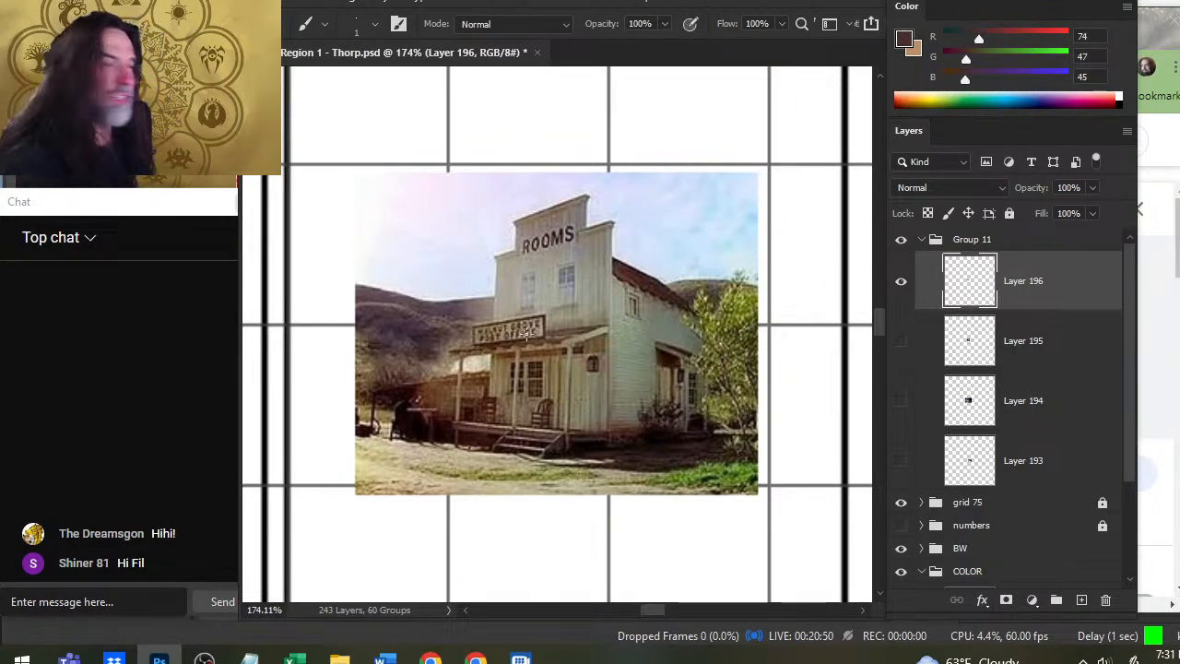
{"action": "left_click_drag", "start_coordinate": [594, 327], "coordinate": [383, 479]}
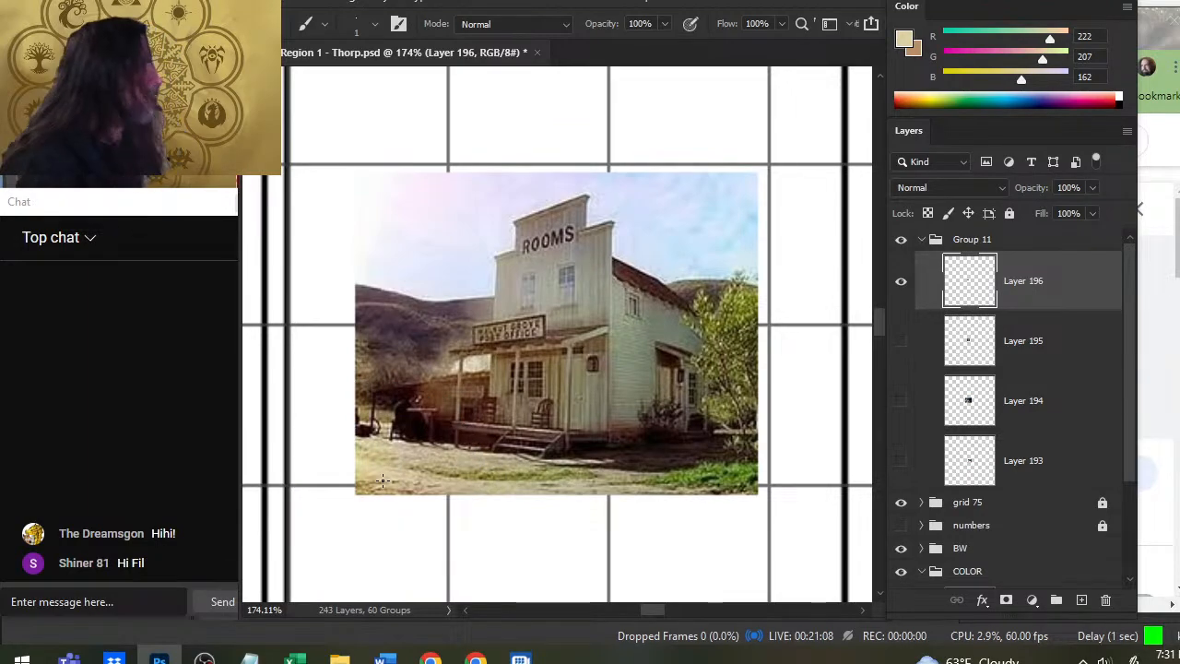
Delete the three hidden reference picture layers, Layer 193, Layer 194 and Layer 195, keeping the post office picture.
{"action": "left_click", "coordinate": [1058, 360]}
{"action": "key", "text": "Delete"}
{"action": "key", "text": "Delete"}
{"action": "key", "text": "Delete"}
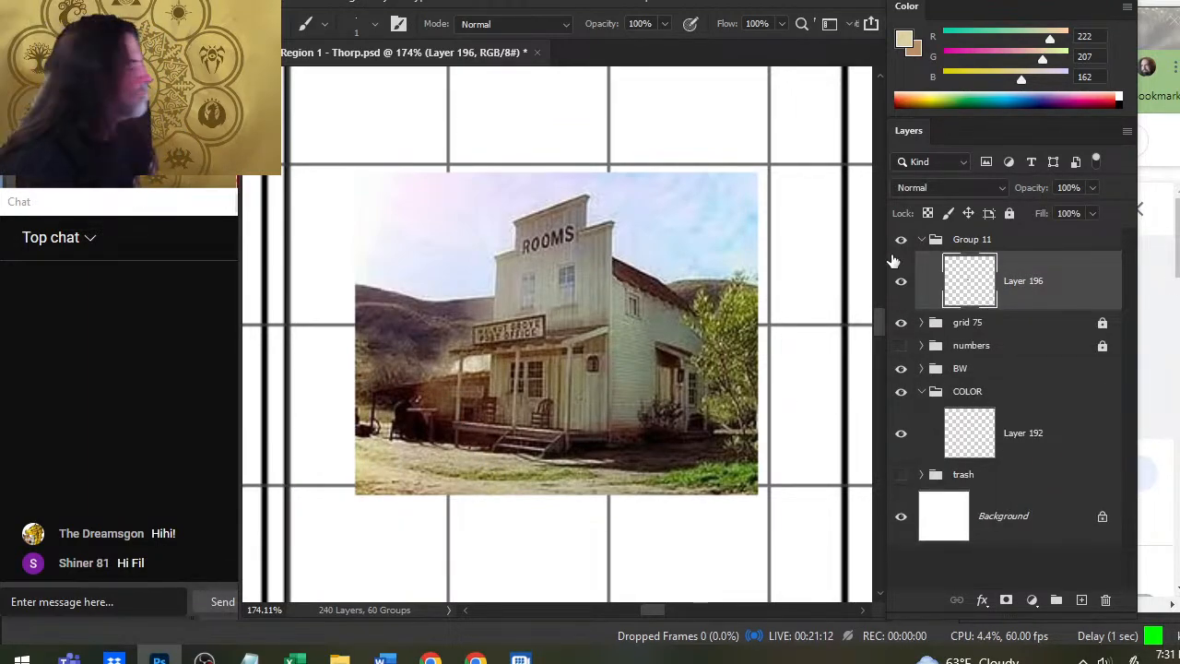
Rename Group 11 as ref, and collapse and hide it.
{"action": "left_click", "coordinate": [919, 243]}
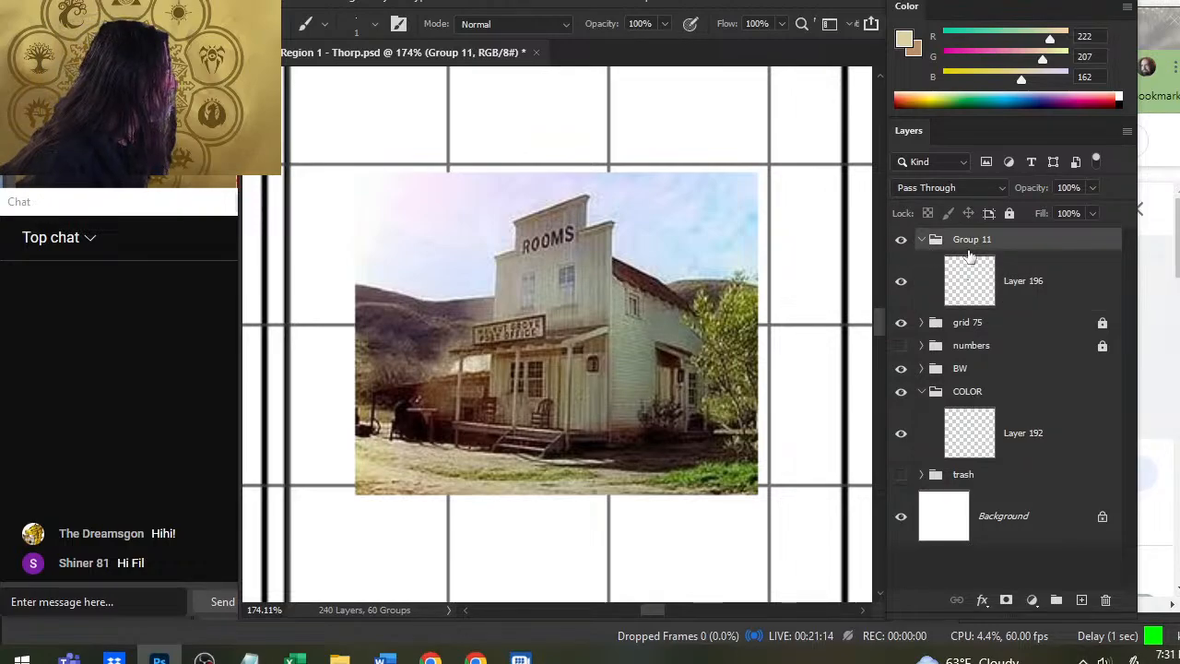
{"action": "double_click", "coordinate": [970, 240]}
{"action": "type", "text": "ref"}
{"action": "key", "text": "Return"}
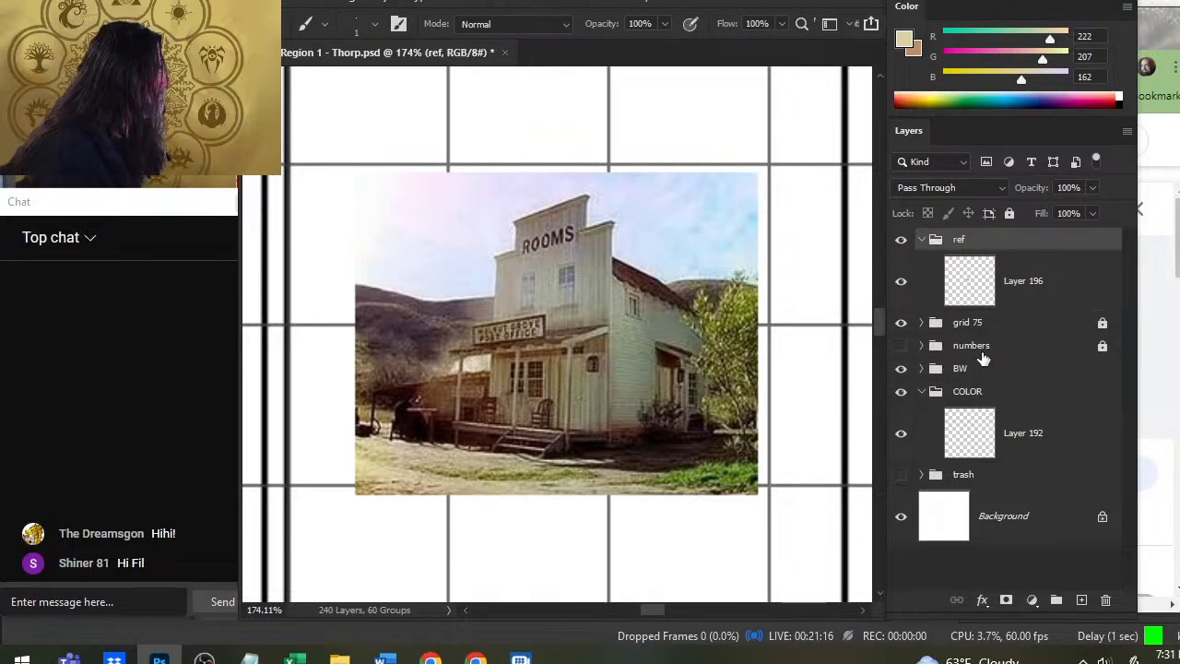
{"action": "left_click", "coordinate": [920, 240]}
{"action": "left_click", "coordinate": [900, 239]}
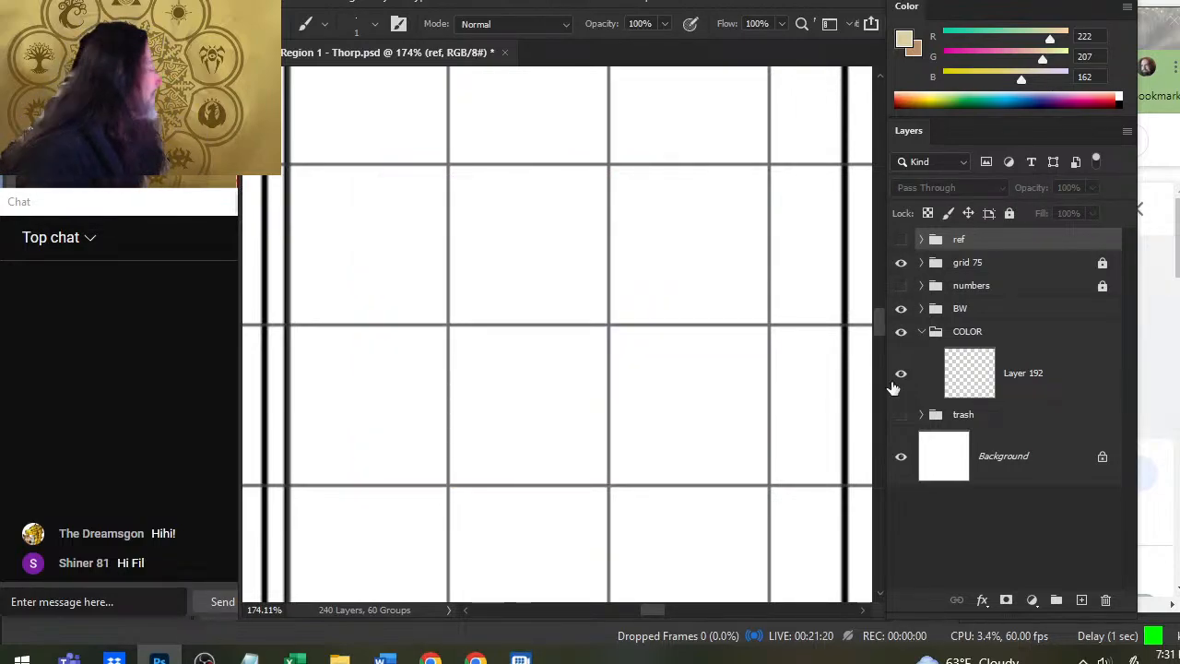
On Layer 192 in the COLOR group, paint sand-coloured ground across the map's western and southern parts with a 1000-pixel brush.
{"action": "left_click", "coordinate": [918, 369]}
{"action": "scroll", "coordinate": [645, 448], "scroll_direction": "down", "scroll_amount": 10}
{"action": "left_click_drag", "start_coordinate": [598, 394], "coordinate": [512, 293]}
{"action": "key", "text": "b"}
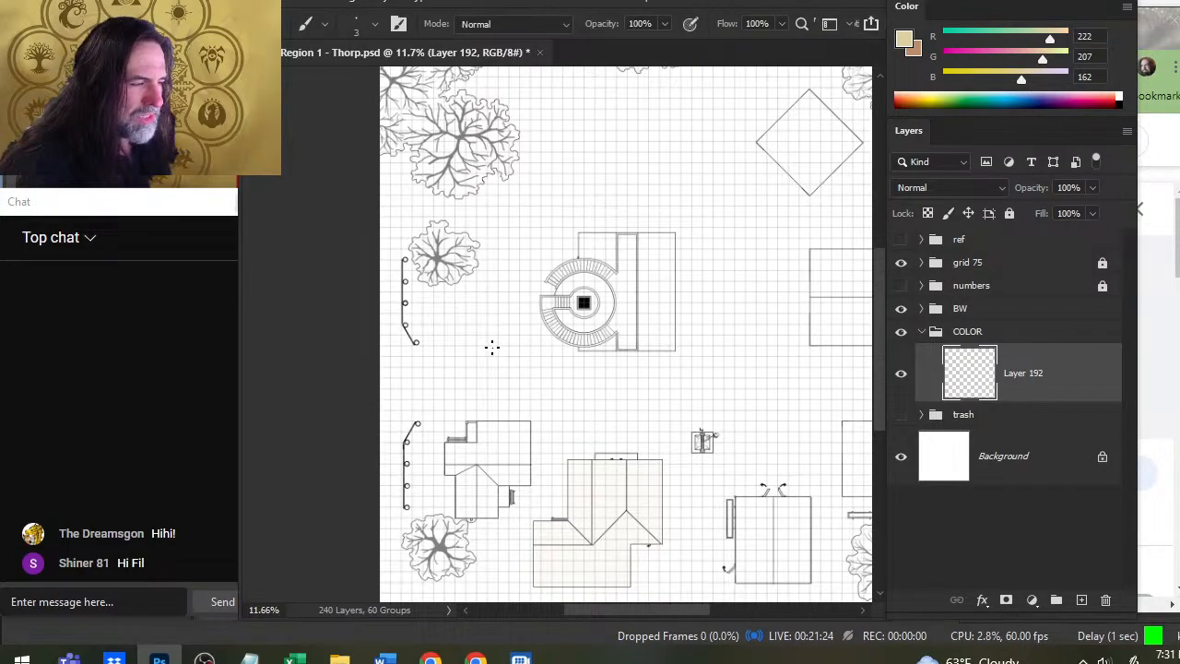
{"action": "key", "text": "bracketright"}
{"action": "key", "text": "bracketright"}
{"action": "key", "text": "bracketright"}
{"action": "key", "text": "bracketright"}
{"action": "key", "text": "bracketright"}
{"action": "key", "text": "bracketright"}
{"action": "key", "text": "bracketright"}
{"action": "key", "text": "bracketright"}
{"action": "key", "text": "bracketright"}
{"action": "key", "text": "bracketright"}
{"action": "key", "text": "bracketright"}
{"action": "key", "text": "bracketright"}
{"action": "key", "text": "bracketright"}
{"action": "key", "text": "bracketright"}
{"action": "key", "text": "bracketright"}
{"action": "key", "text": "bracketright"}
{"action": "key", "text": "bracketright"}
{"action": "key", "text": "bracketright"}
{"action": "key", "text": "bracketright"}
{"action": "key", "text": "bracketright"}
{"action": "key", "text": "bracketright"}
{"action": "key", "text": "bracketright"}
{"action": "key", "text": "bracketright"}
{"action": "key", "text": "bracketright"}
{"action": "key", "text": "bracketright"}
{"action": "key", "text": "bracketright"}
{"action": "key", "text": "bracketright"}
{"action": "key", "text": "bracketright"}
{"action": "key", "text": "bracketright"}
{"action": "key", "text": "bracketright"}
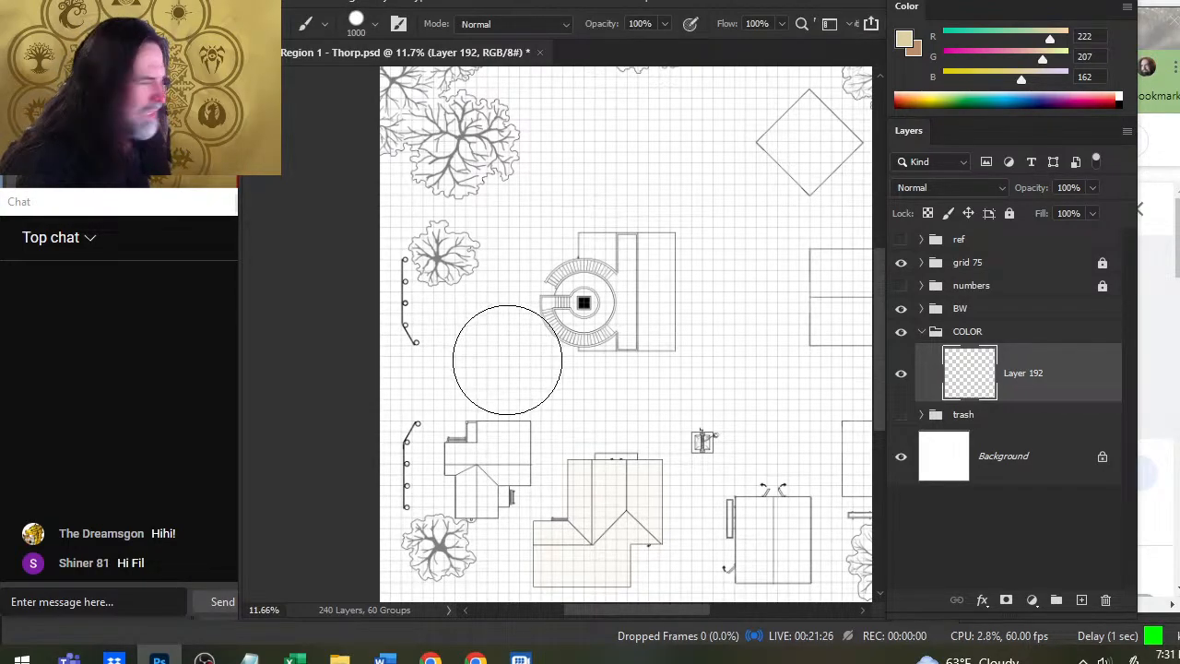
{"action": "mouse_move", "coordinate": [501, 363]}
{"action": "left_mouse_down"}
{"action": "mouse_move", "coordinate": [601, 359]}
{"action": "mouse_move", "coordinate": [614, 338]}
{"action": "mouse_move", "coordinate": [626, 354]}
{"action": "mouse_move", "coordinate": [488, 268]}
{"action": "mouse_move", "coordinate": [443, 165]}
{"action": "mouse_move", "coordinate": [609, 129]}
{"action": "mouse_move", "coordinate": [626, 354]}
{"action": "mouse_move", "coordinate": [497, 489]}
{"action": "mouse_move", "coordinate": [784, 470]}
{"action": "mouse_move", "coordinate": [719, 513]}
{"action": "mouse_move", "coordinate": [592, 410]}
{"action": "left_mouse_up"}
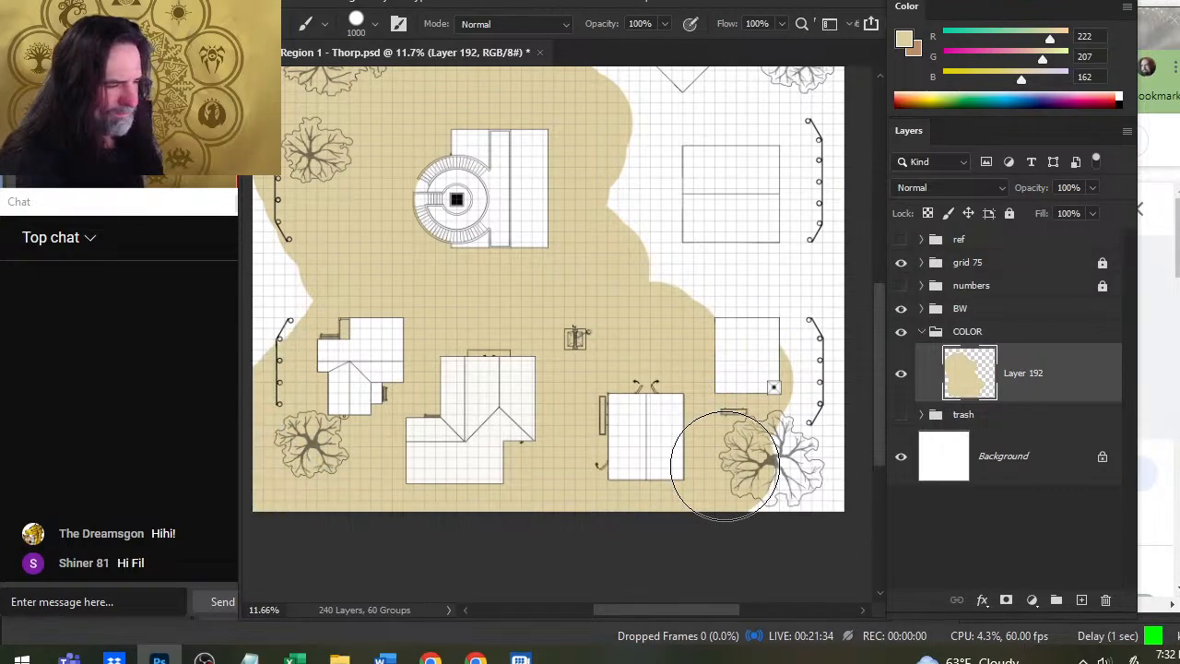
Try filling the remaining unpainted ground with the Paint Bucket, and undo the fill.
{"action": "mouse_move", "coordinate": [458, 327]}
{"action": "left_mouse_down"}
{"action": "mouse_move", "coordinate": [621, 452]}
{"action": "mouse_move", "coordinate": [563, 434]}
{"action": "left_mouse_up"}
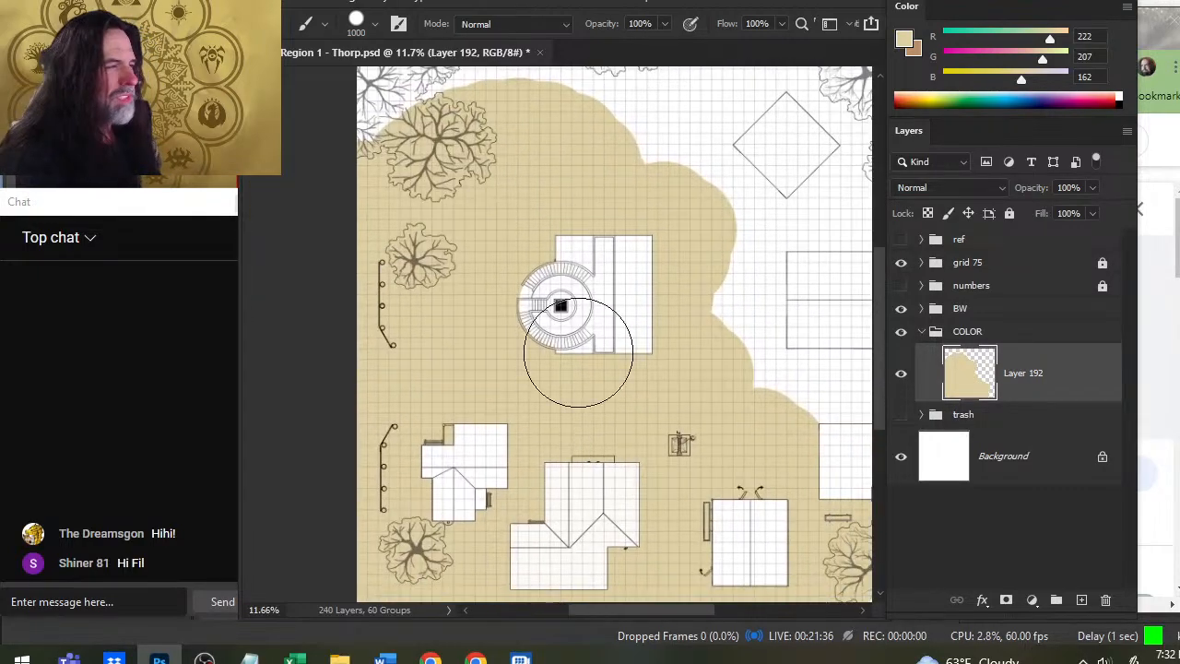
{"action": "left_click_drag", "start_coordinate": [519, 201], "coordinate": [485, 362]}
{"action": "key", "text": "g"}
{"action": "left_click", "coordinate": [667, 281]}
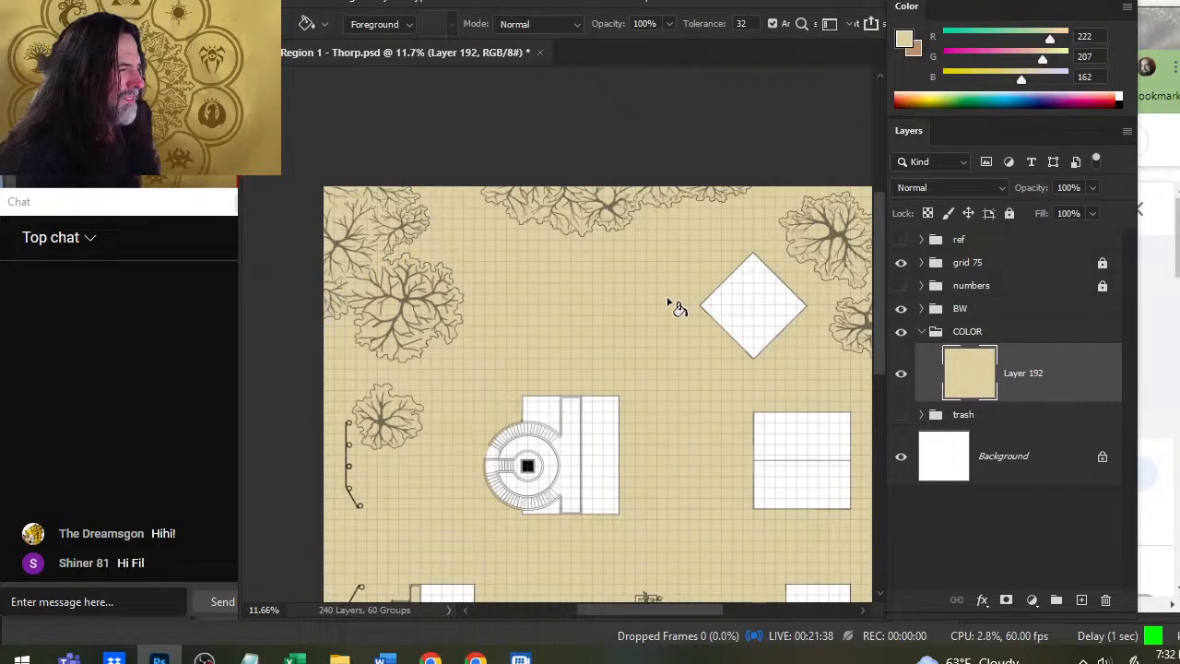
{"action": "key", "text": "b"}
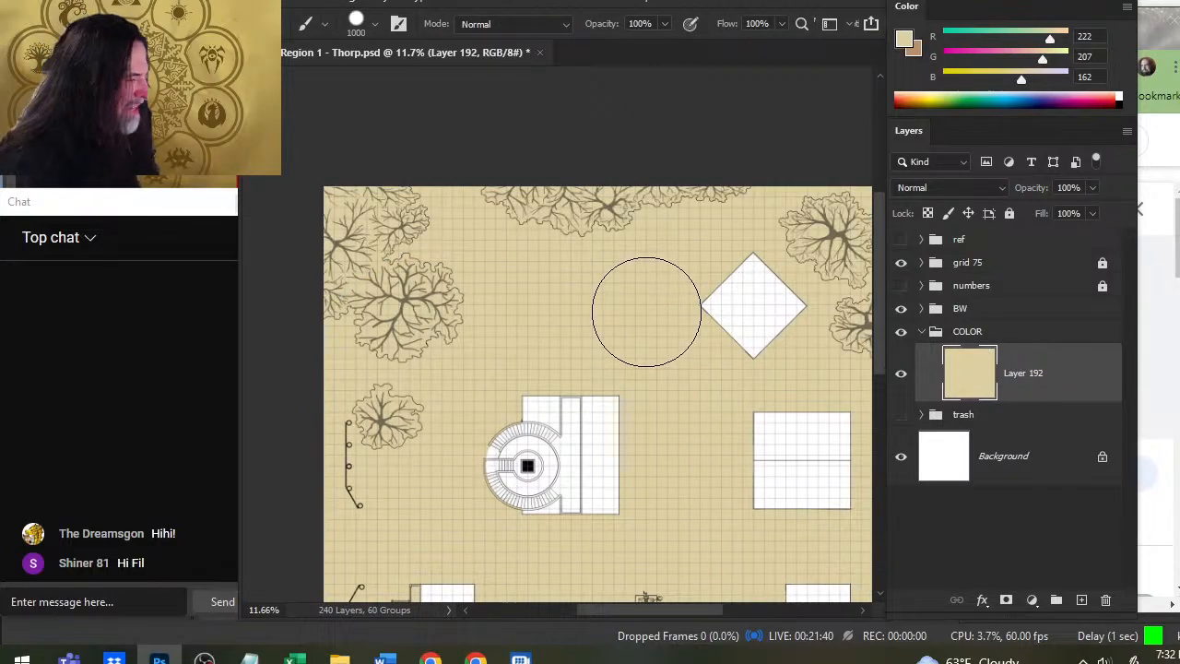
{"action": "left_click_drag", "start_coordinate": [684, 435], "coordinate": [601, 240]}
{"action": "key", "text": "ctrl"}
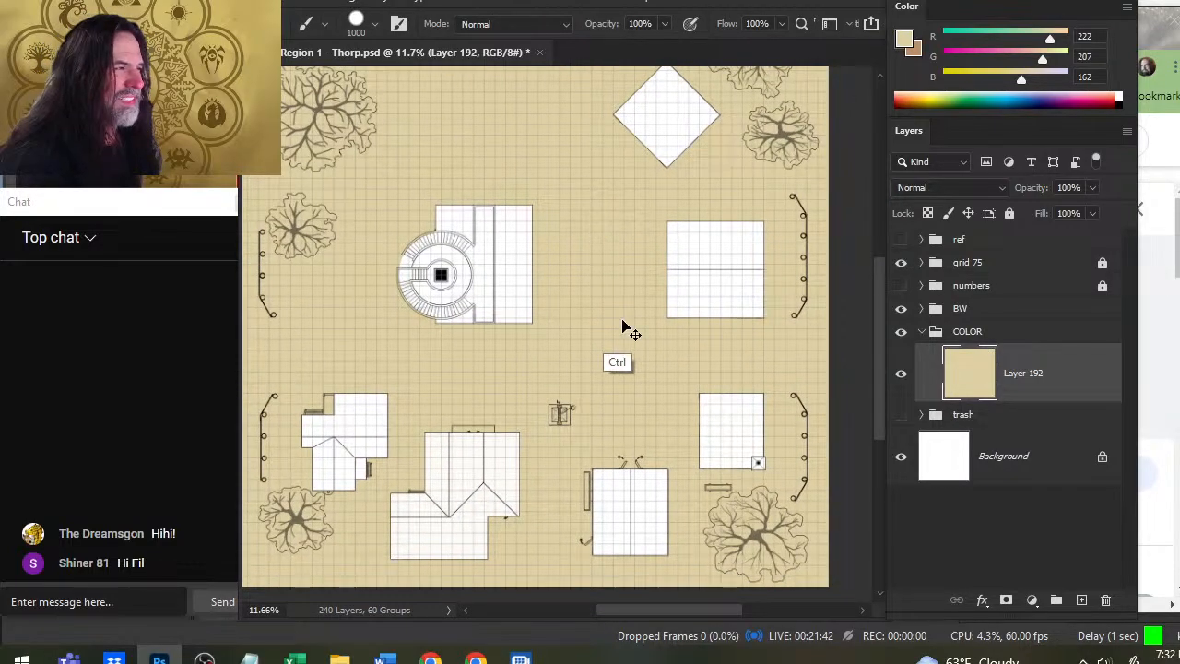
{"action": "key", "text": "ctrl+z"}
Brush the same sand colour over the remaining northern and eastern ground of the map, including the southeast corner around the tree.
{"action": "left_click_drag", "start_coordinate": [472, 212], "coordinate": [641, 368]}
{"action": "mouse_move", "coordinate": [510, 265]}
{"action": "left_mouse_down"}
{"action": "mouse_move", "coordinate": [447, 262]}
{"action": "mouse_move", "coordinate": [410, 171]}
{"action": "mouse_move", "coordinate": [687, 235]}
{"action": "mouse_move", "coordinate": [748, 276]}
{"action": "mouse_move", "coordinate": [463, 258]}
{"action": "mouse_move", "coordinate": [451, 236]}
{"action": "left_mouse_up"}
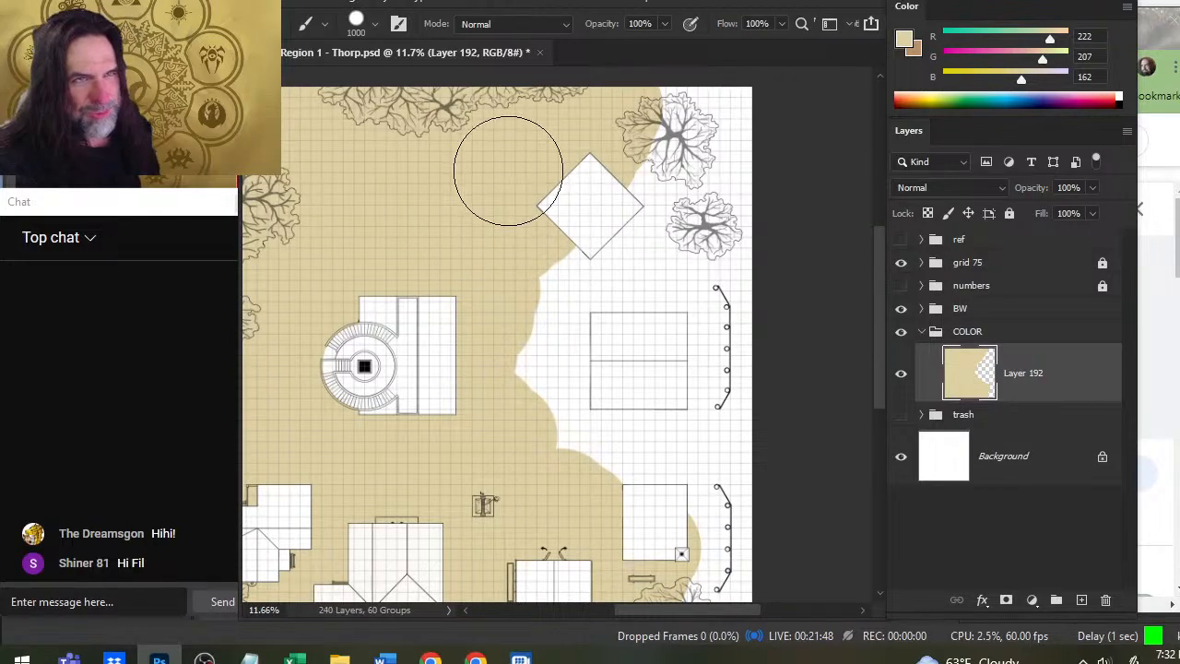
{"action": "left_click_drag", "start_coordinate": [621, 137], "coordinate": [645, 163]}
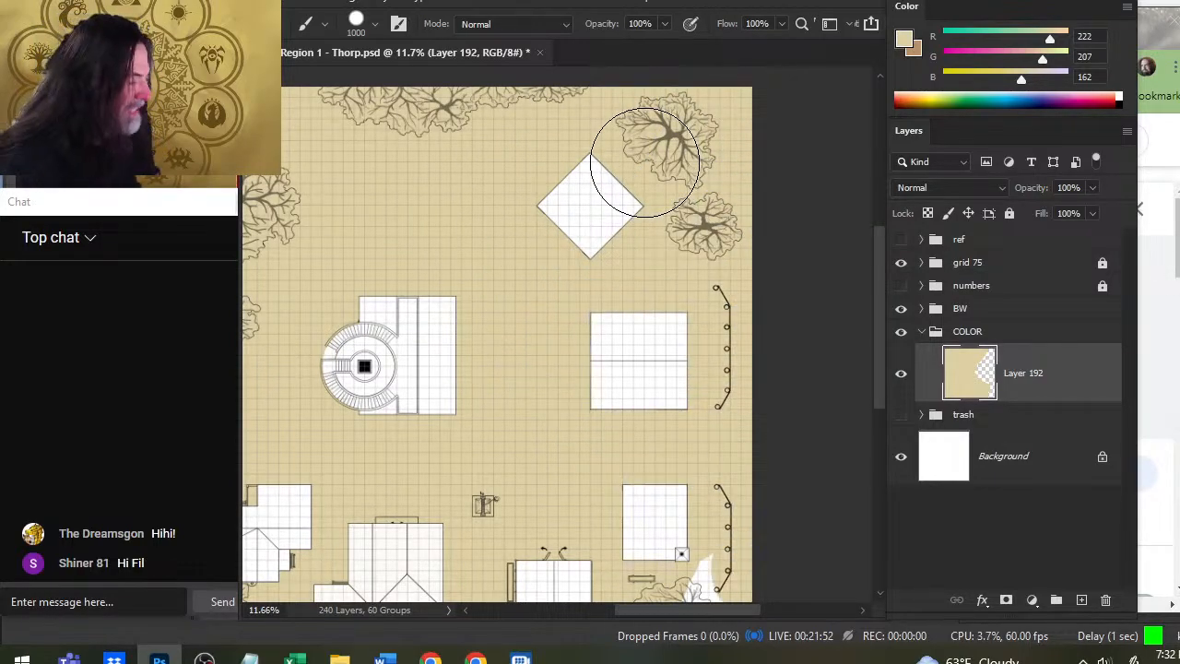
{"action": "scroll", "coordinate": [784, 516], "scroll_direction": "down", "scroll_amount": 3}
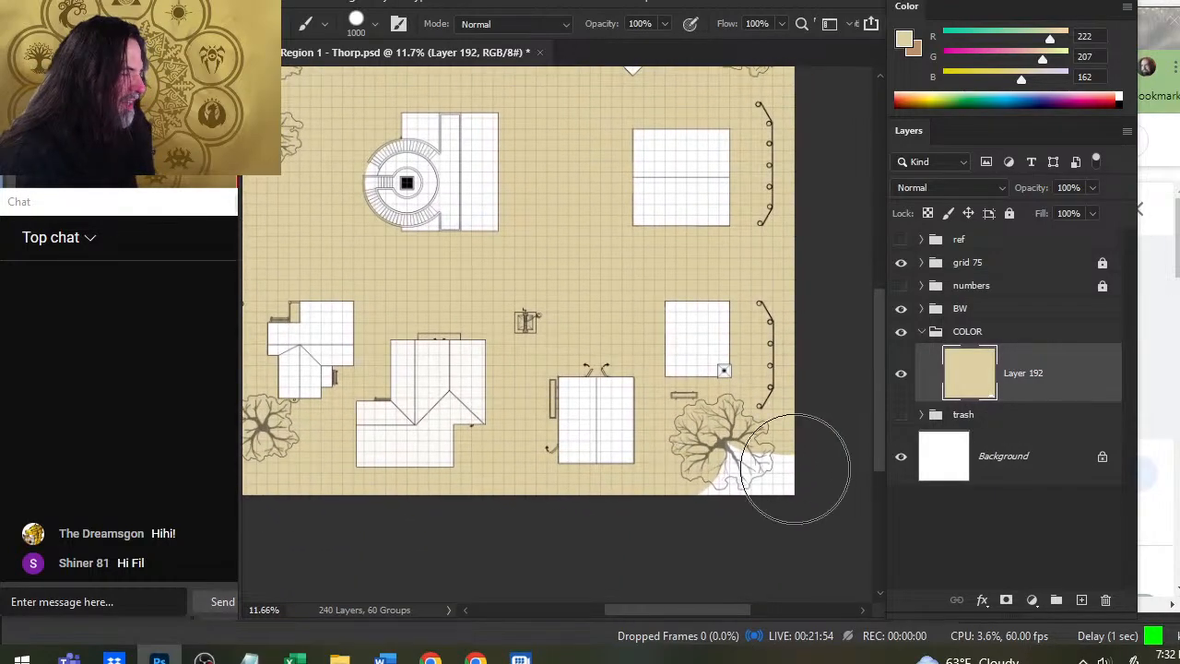
{"action": "mouse_move", "coordinate": [794, 469]}
{"action": "left_mouse_down"}
{"action": "mouse_move", "coordinate": [724, 513]}
{"action": "mouse_move", "coordinate": [737, 500]}
{"action": "mouse_move", "coordinate": [685, 468]}
{"action": "left_mouse_up"}
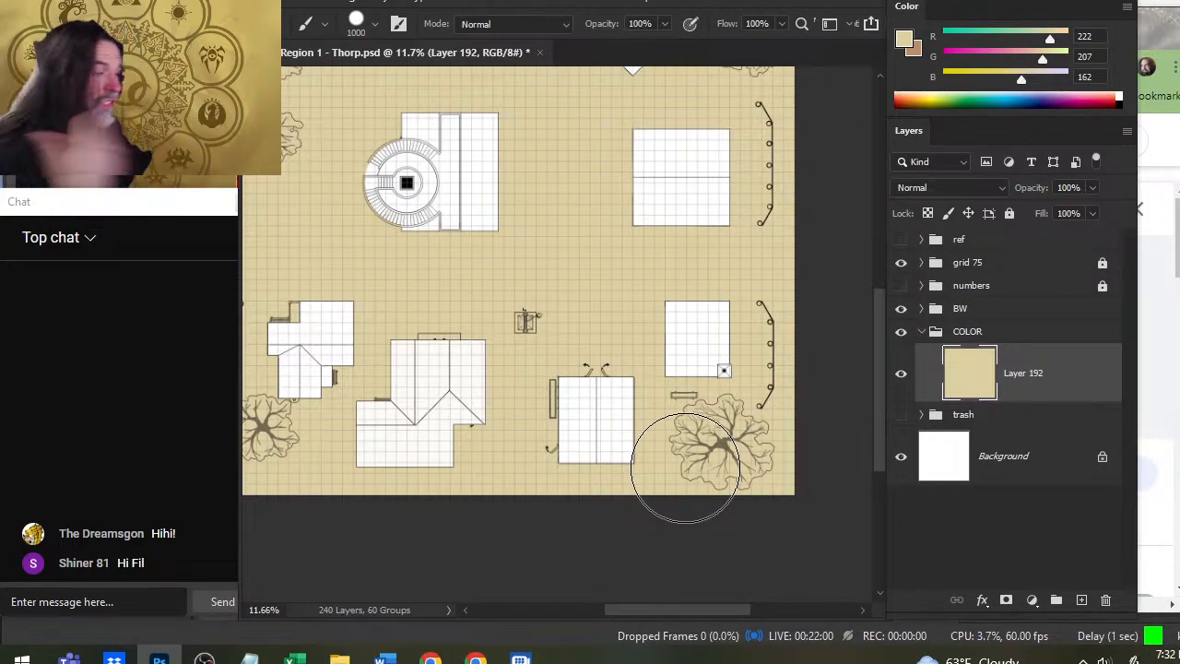
Examine the sand ground across the whole map, comparing it with Layer 192 hidden and shown.
{"action": "left_click_drag", "start_coordinate": [560, 284], "coordinate": [616, 244]}
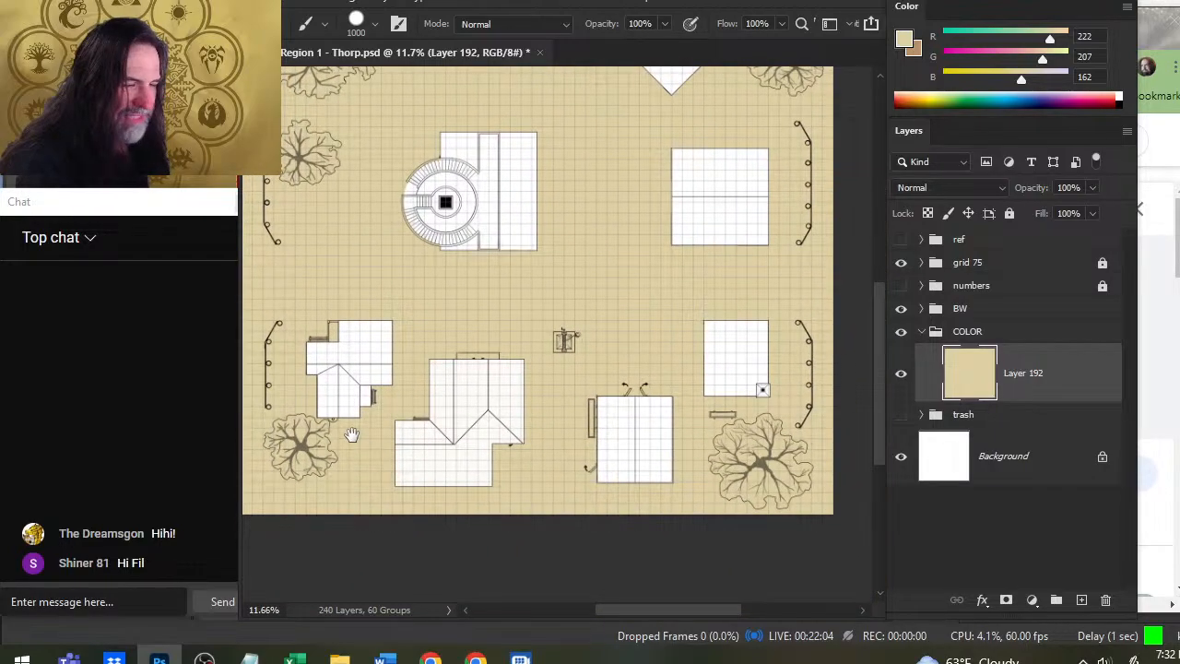
{"action": "left_click_drag", "start_coordinate": [351, 434], "coordinate": [454, 385]}
{"action": "key", "text": "z"}
{"action": "left_click", "coordinate": [389, 443]}
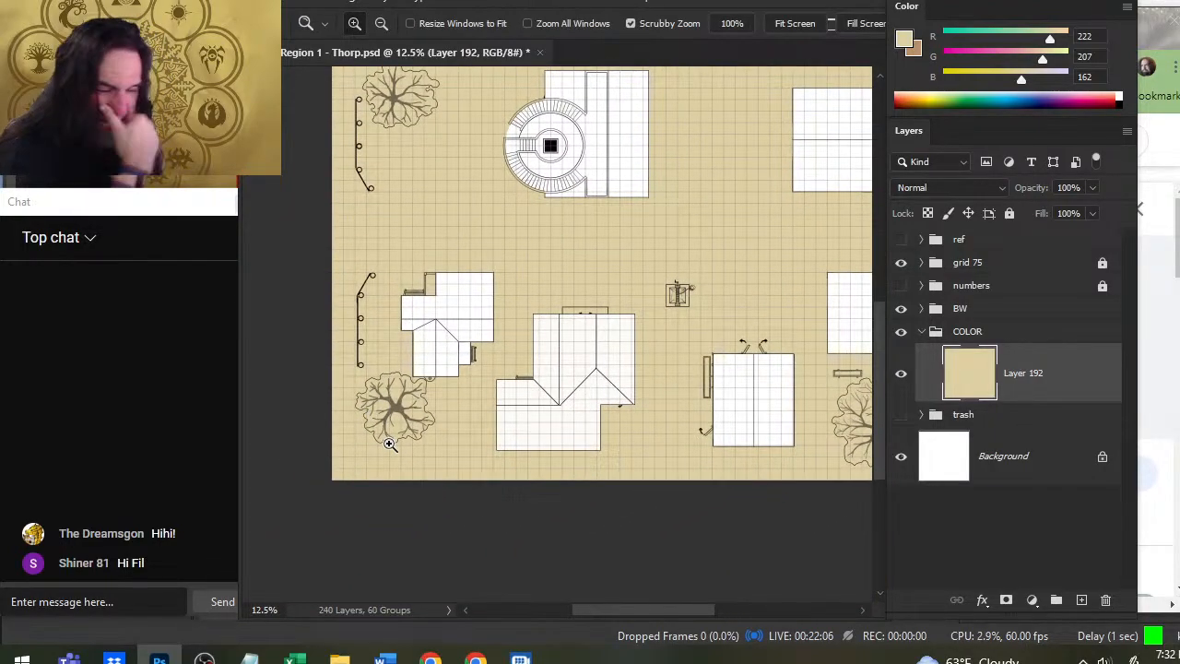
{"action": "left_click", "coordinate": [900, 386]}
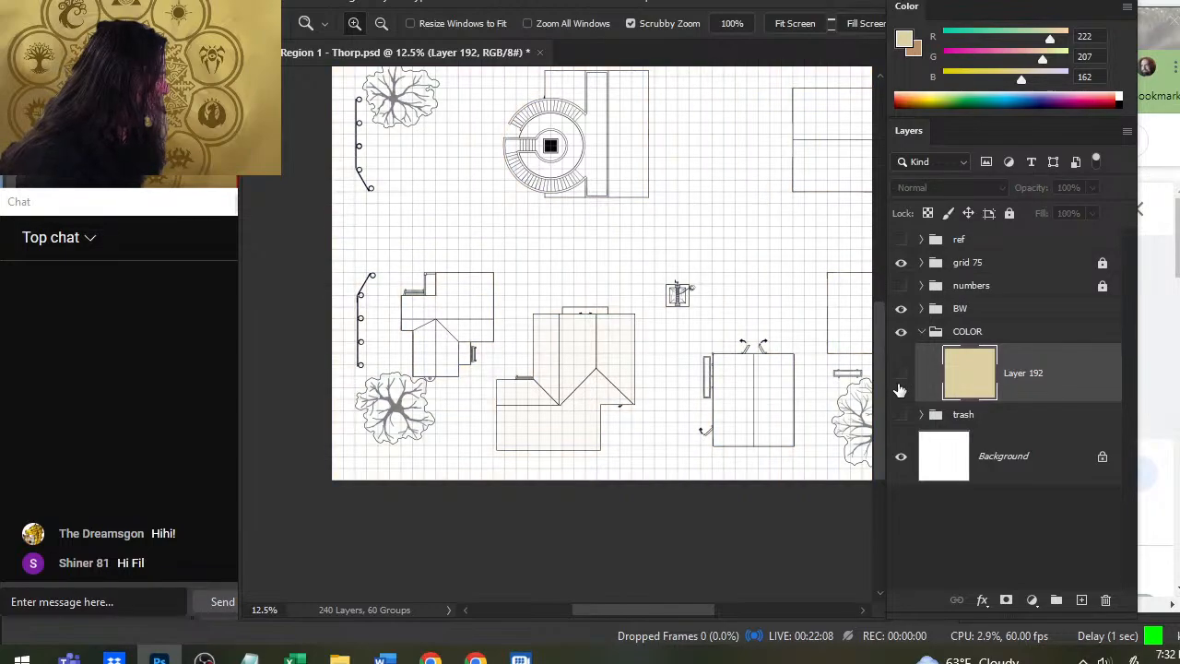
{"action": "left_click", "coordinate": [900, 389]}
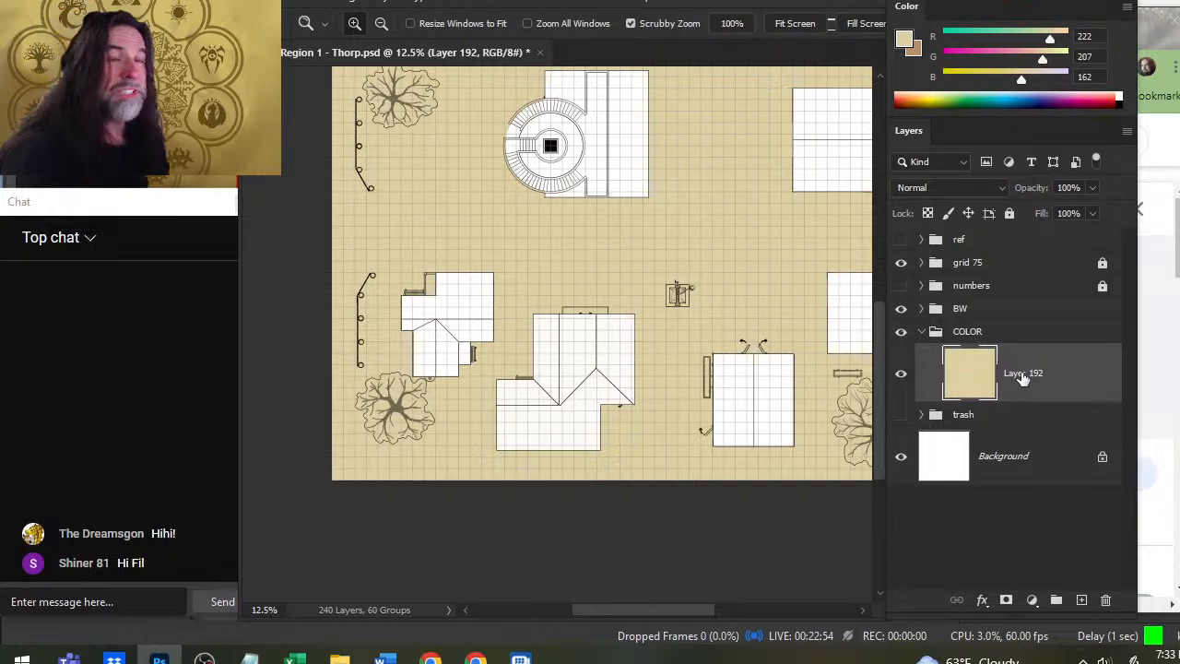
{"action": "left_click_drag", "start_coordinate": [750, 211], "coordinate": [691, 316]}
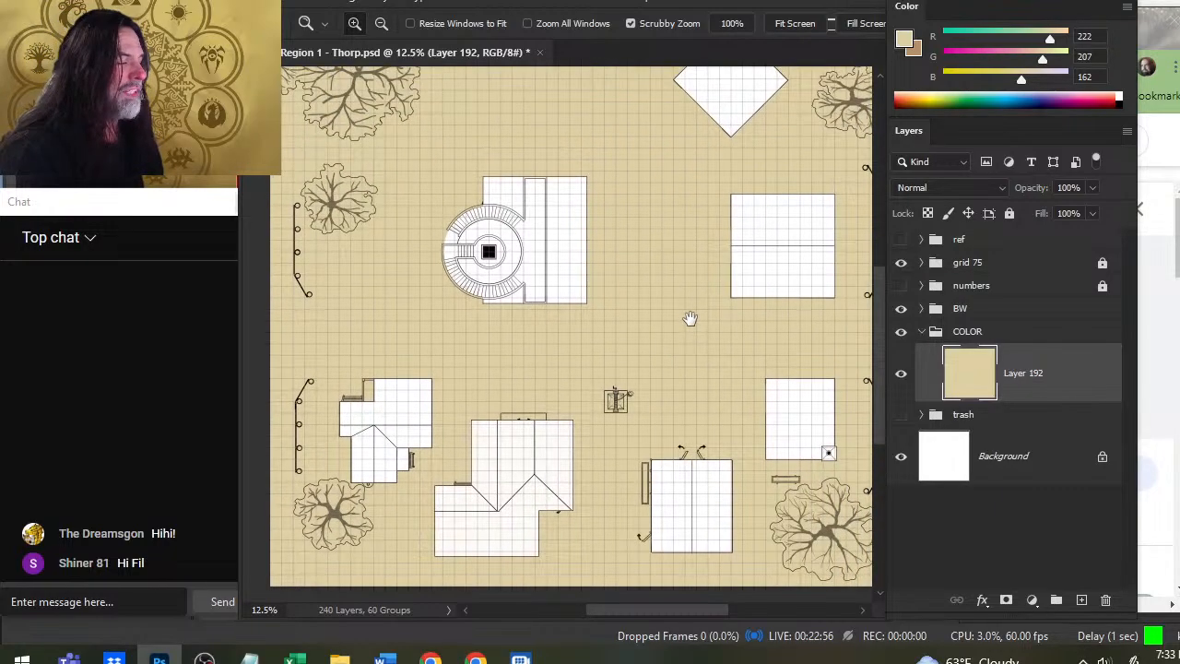
{"action": "left_click_drag", "start_coordinate": [724, 258], "coordinate": [714, 284]}
{"action": "left_click_drag", "start_coordinate": [718, 186], "coordinate": [675, 240]}
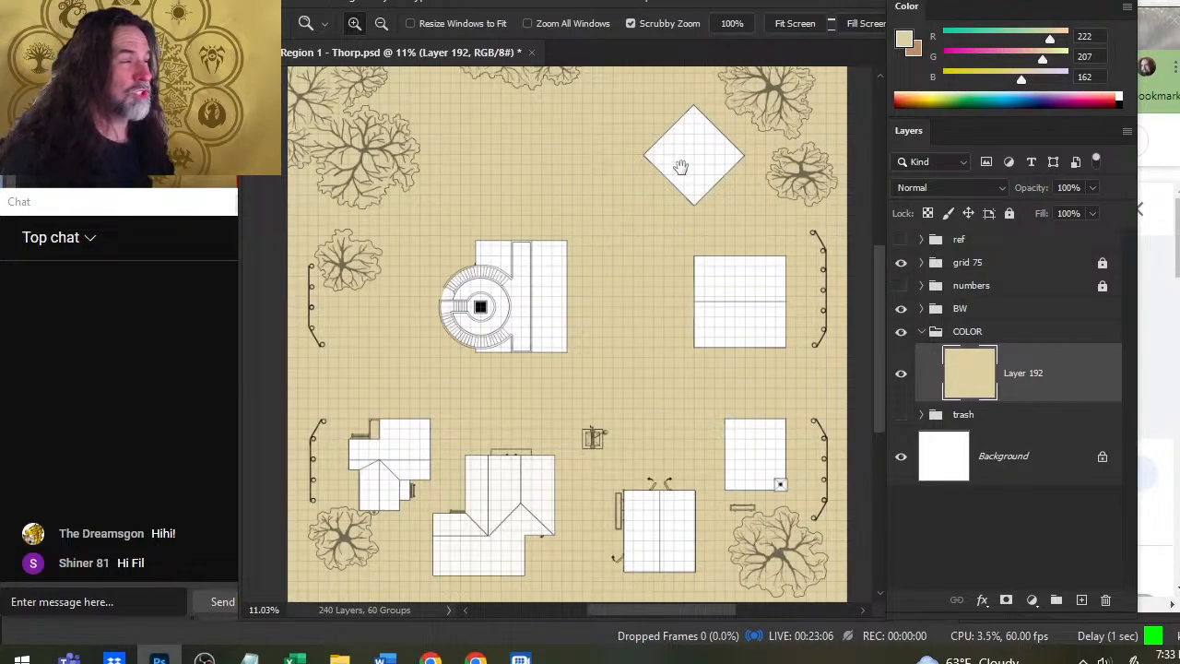
{"action": "left_click_drag", "start_coordinate": [680, 166], "coordinate": [660, 179]}
{"action": "left_click_drag", "start_coordinate": [669, 250], "coordinate": [625, 285]}
{"action": "left_click_drag", "start_coordinate": [688, 322], "coordinate": [624, 322]}
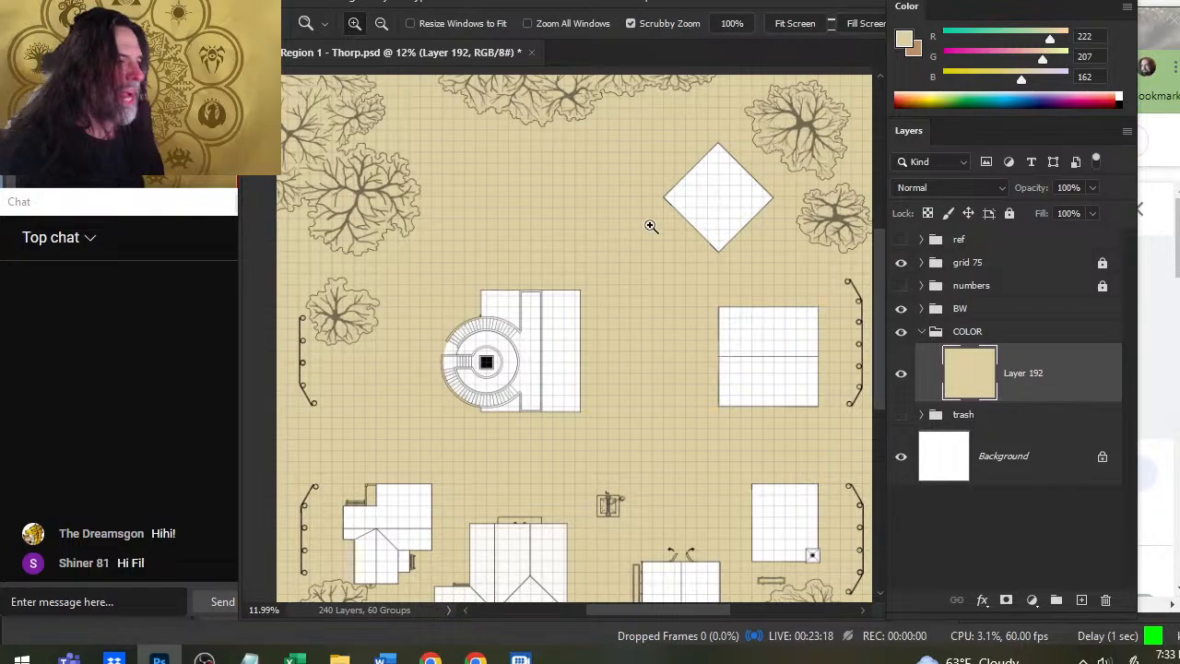
{"action": "key", "text": "ctrl+0"}
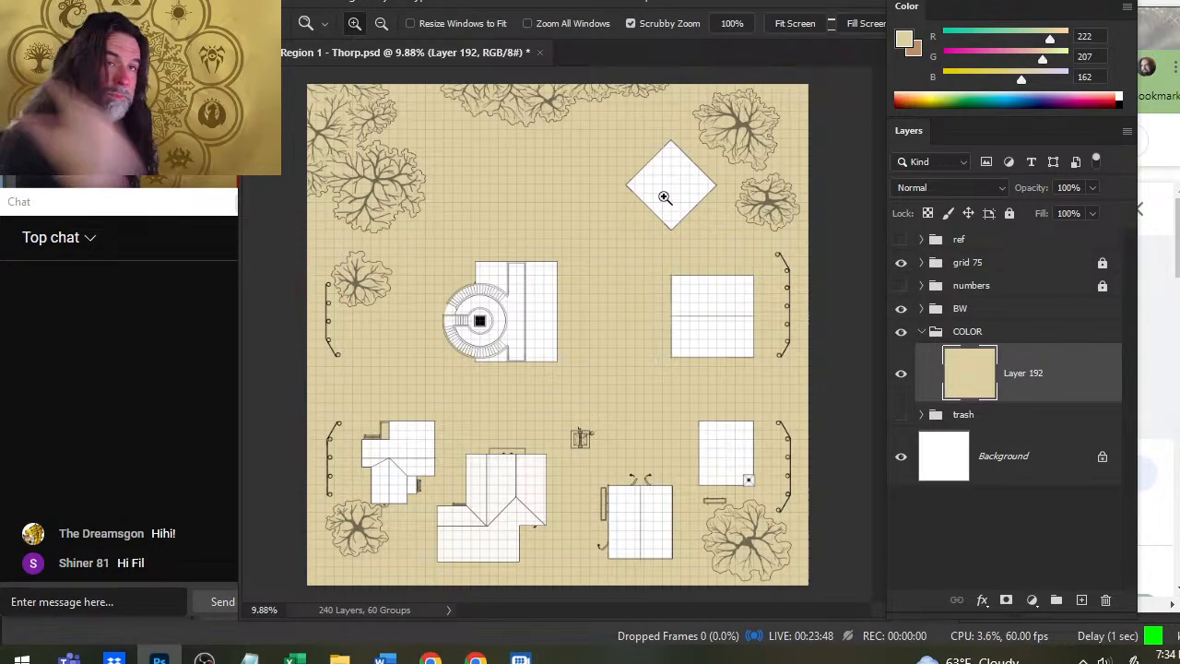
Show the ref group, sample the foliage green (RGB 75, 99, 18) from the post office photo, and hide the group again.
{"action": "left_click", "coordinate": [901, 240]}
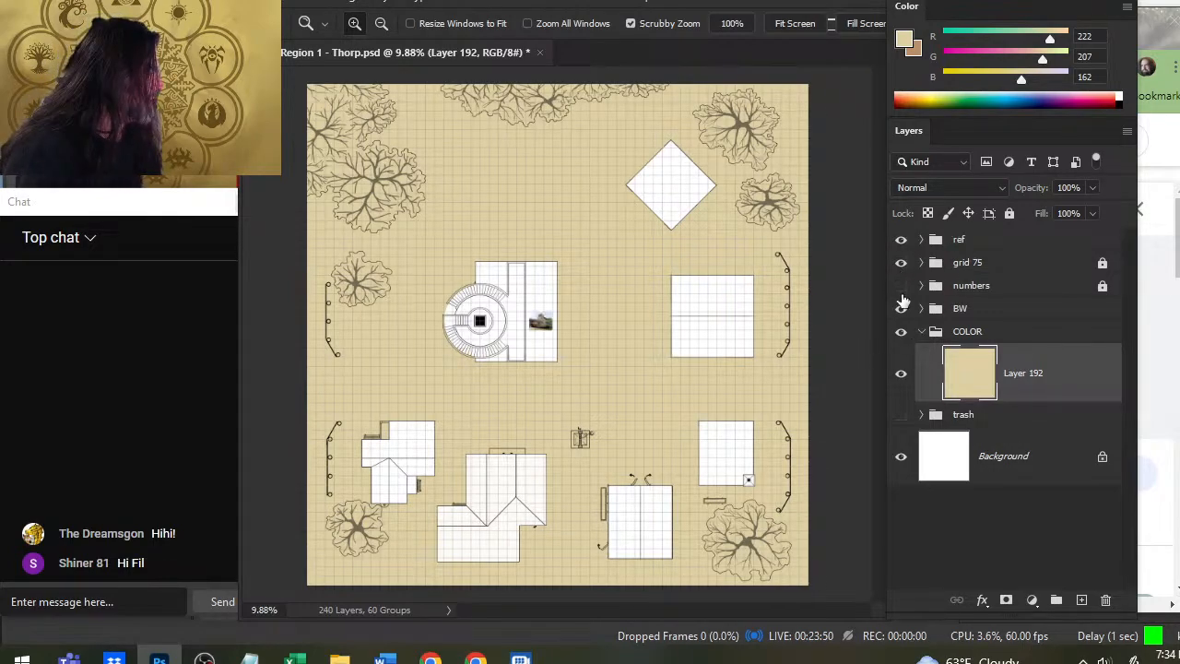
{"action": "left_click_drag", "start_coordinate": [516, 328], "coordinate": [804, 467]}
{"action": "key", "text": "b"}
{"action": "left_click_drag", "start_coordinate": [569, 472], "coordinate": [593, 453]}
{"action": "left_click_drag", "start_coordinate": [492, 442], "coordinate": [772, 458]}
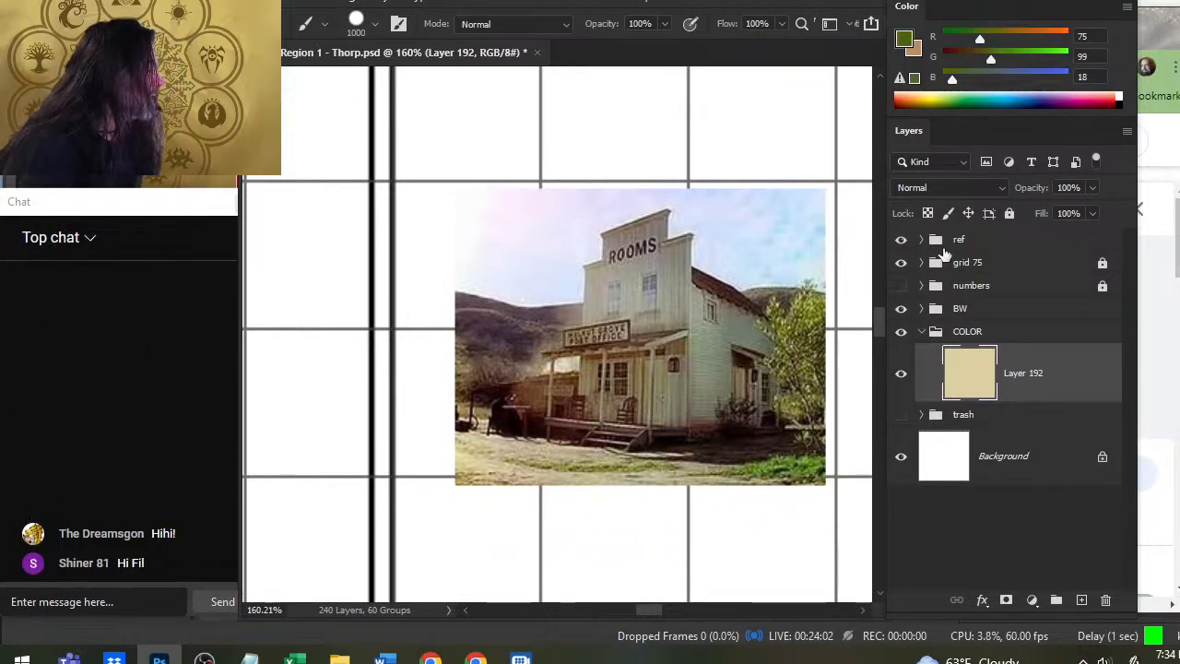
{"action": "left_click", "coordinate": [900, 238]}
Add a new layer above Layer 192 and paint green ground around the northeast trees and upper eastern edge with a 400-pixel brush.
{"action": "key", "text": "z"}
{"action": "left_click_drag", "start_coordinate": [866, 323], "coordinate": [627, 404]}
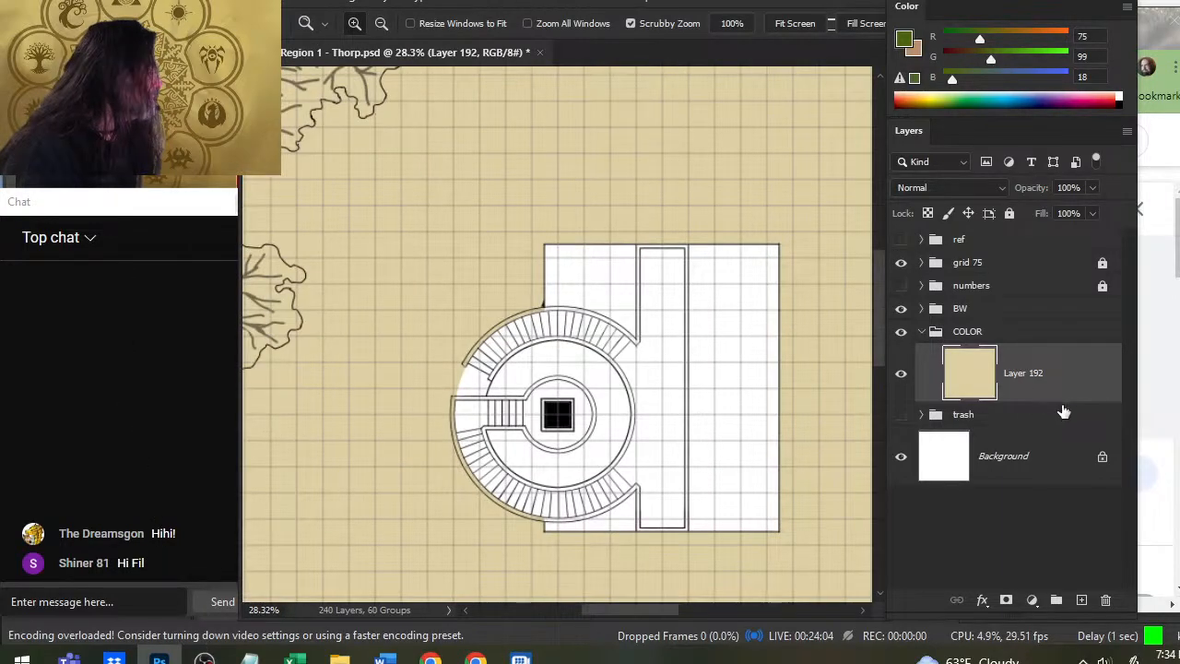
{"action": "left_click", "coordinate": [1081, 600]}
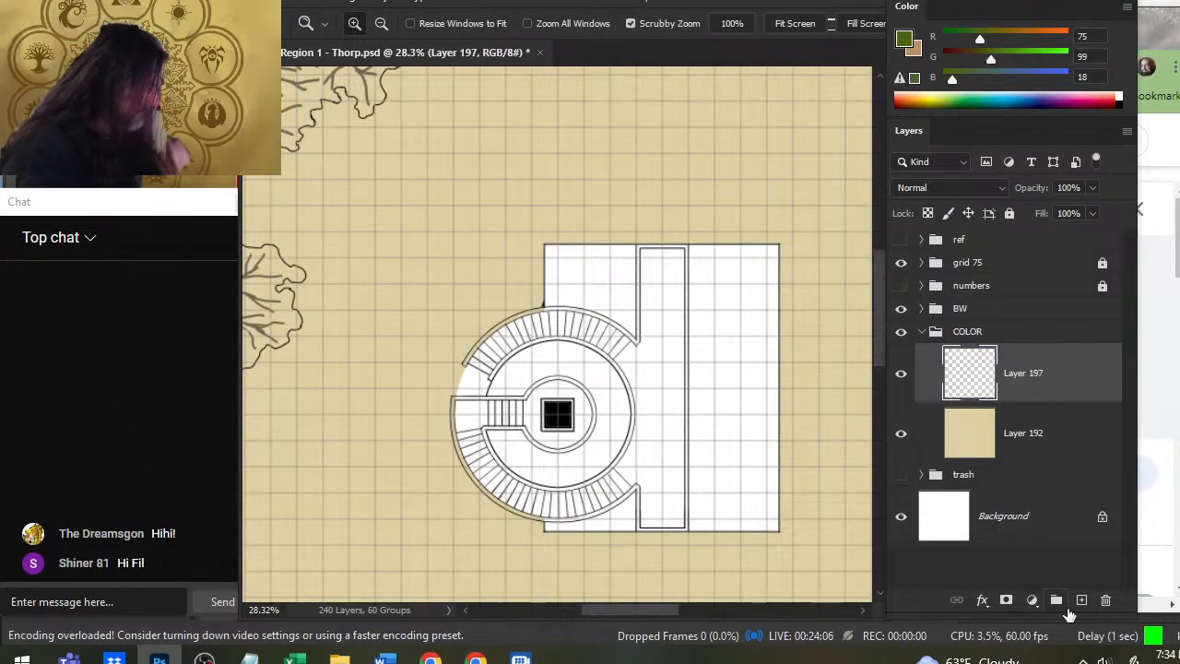
{"action": "left_click_drag", "start_coordinate": [706, 376], "coordinate": [649, 364]}
{"action": "key", "text": "ctrl+0"}
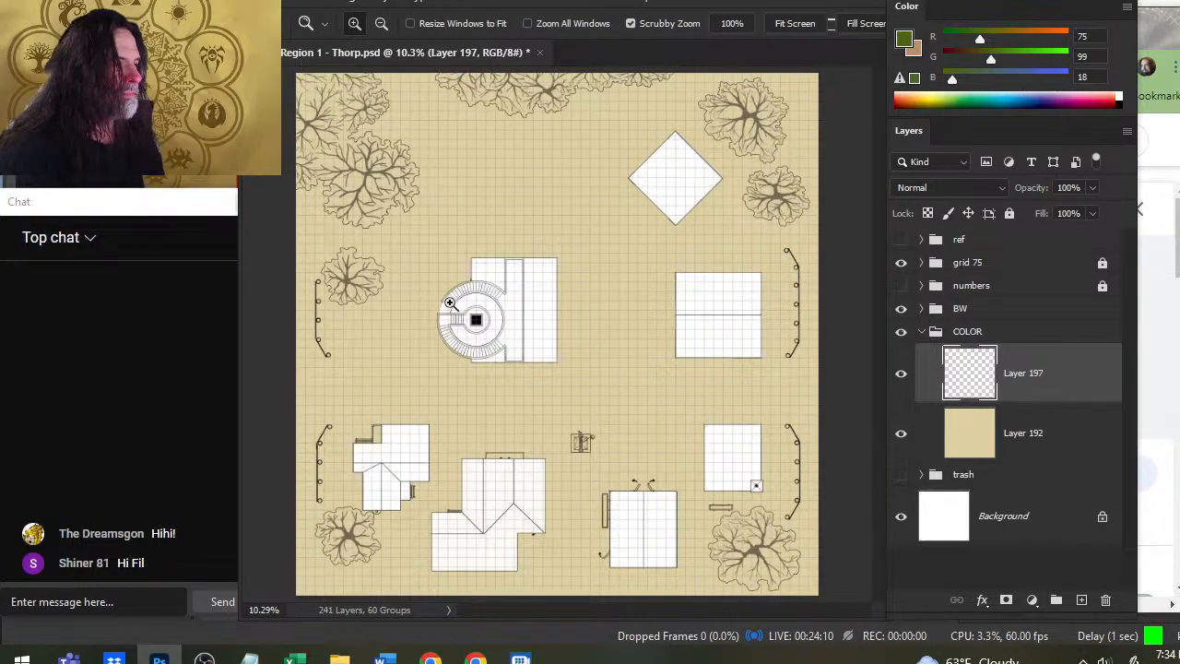
{"action": "key", "text": "b"}
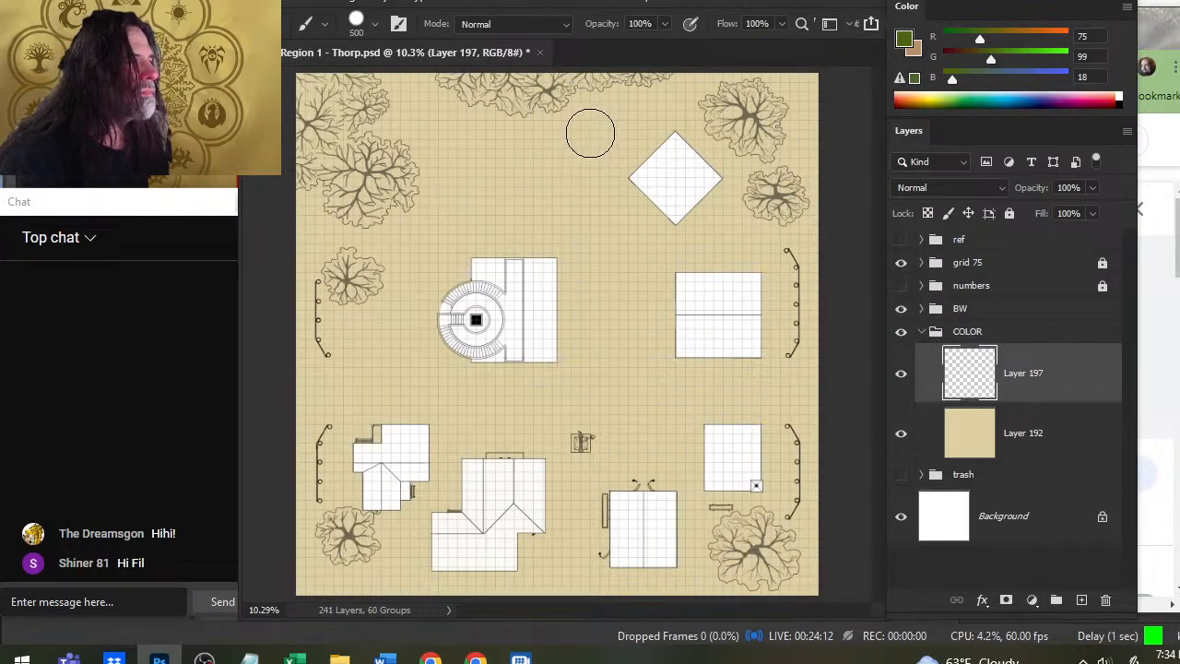
{"action": "key", "text": "bracketleft"}
{"action": "mouse_move", "coordinate": [582, 136]}
{"action": "left_mouse_down"}
{"action": "mouse_move", "coordinate": [687, 99]}
{"action": "mouse_move", "coordinate": [808, 79]}
{"action": "mouse_move", "coordinate": [784, 97]}
{"action": "mouse_move", "coordinate": [729, 92]}
{"action": "mouse_move", "coordinate": [769, 125]}
{"action": "mouse_move", "coordinate": [798, 179]}
{"action": "left_mouse_up"}
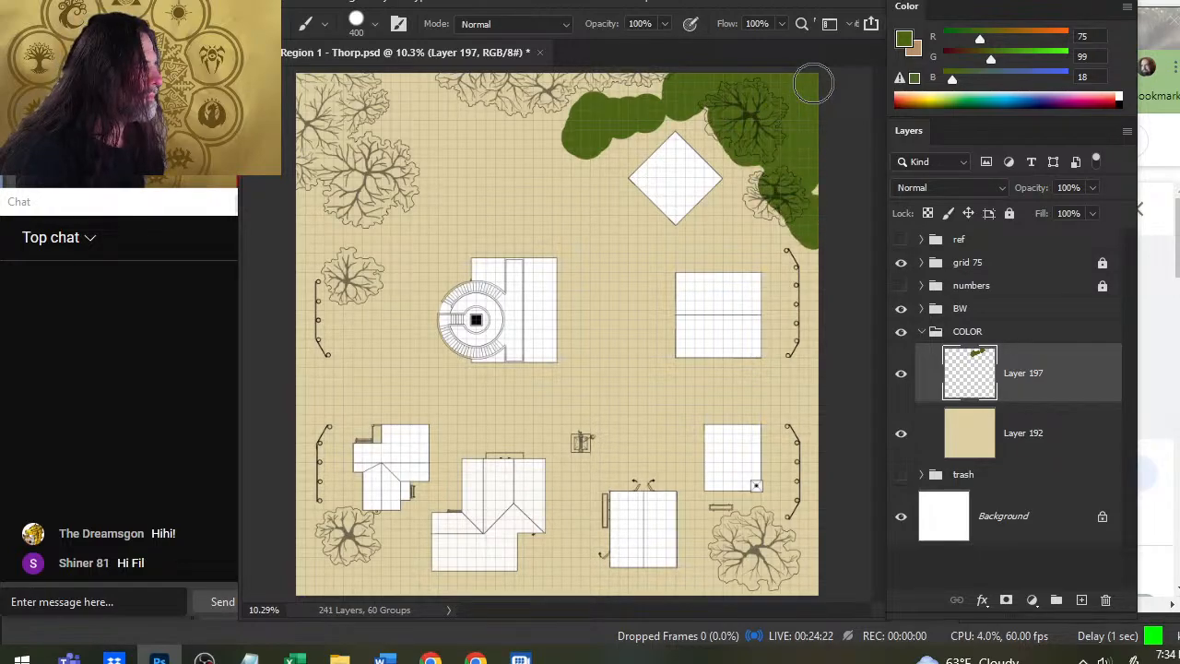
{"action": "mouse_move", "coordinate": [809, 284]}
{"action": "left_mouse_down"}
{"action": "mouse_move", "coordinate": [763, 217]}
{"action": "mouse_move", "coordinate": [776, 186]}
{"action": "left_mouse_up"}
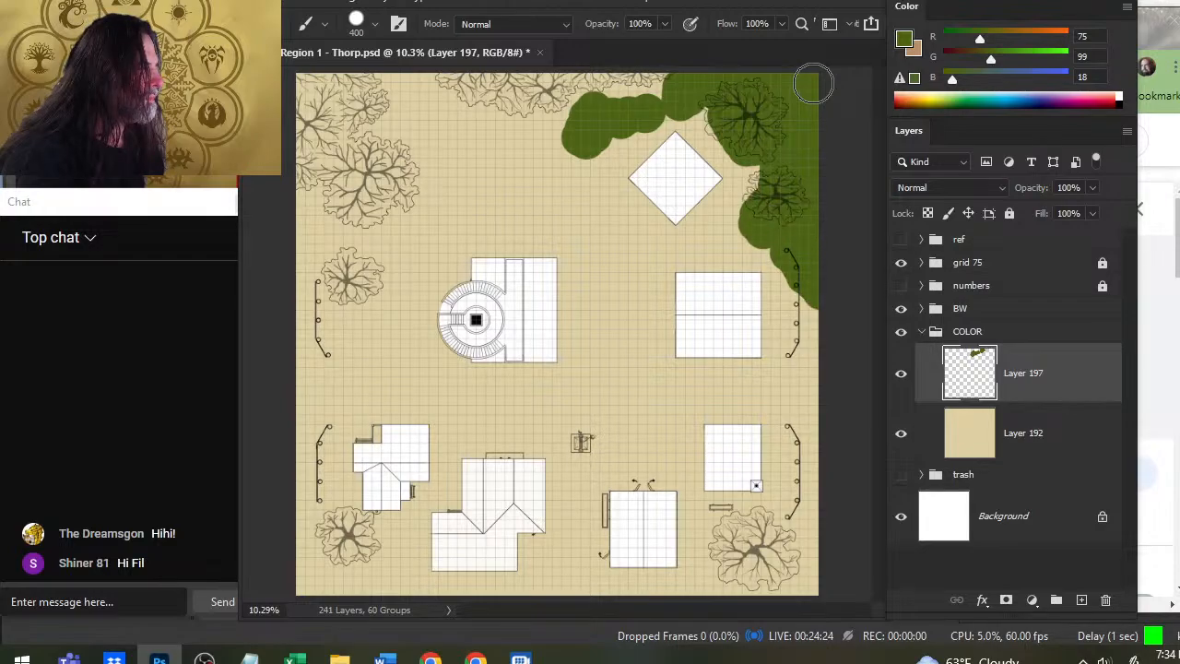
Paint the same green over the northwest corner trees and along the map's northern edge.
{"action": "left_click_drag", "start_coordinate": [378, 201], "coordinate": [358, 192]}
{"action": "mouse_move", "coordinate": [350, 133]}
{"action": "left_mouse_down"}
{"action": "mouse_move", "coordinate": [336, 83]}
{"action": "mouse_move", "coordinate": [400, 83]}
{"action": "mouse_move", "coordinate": [414, 92]}
{"action": "mouse_move", "coordinate": [393, 157]}
{"action": "left_mouse_up"}
{"action": "mouse_move", "coordinate": [451, 97]}
{"action": "left_mouse_down"}
{"action": "mouse_move", "coordinate": [662, 87]}
{"action": "mouse_move", "coordinate": [553, 107]}
{"action": "left_mouse_up"}
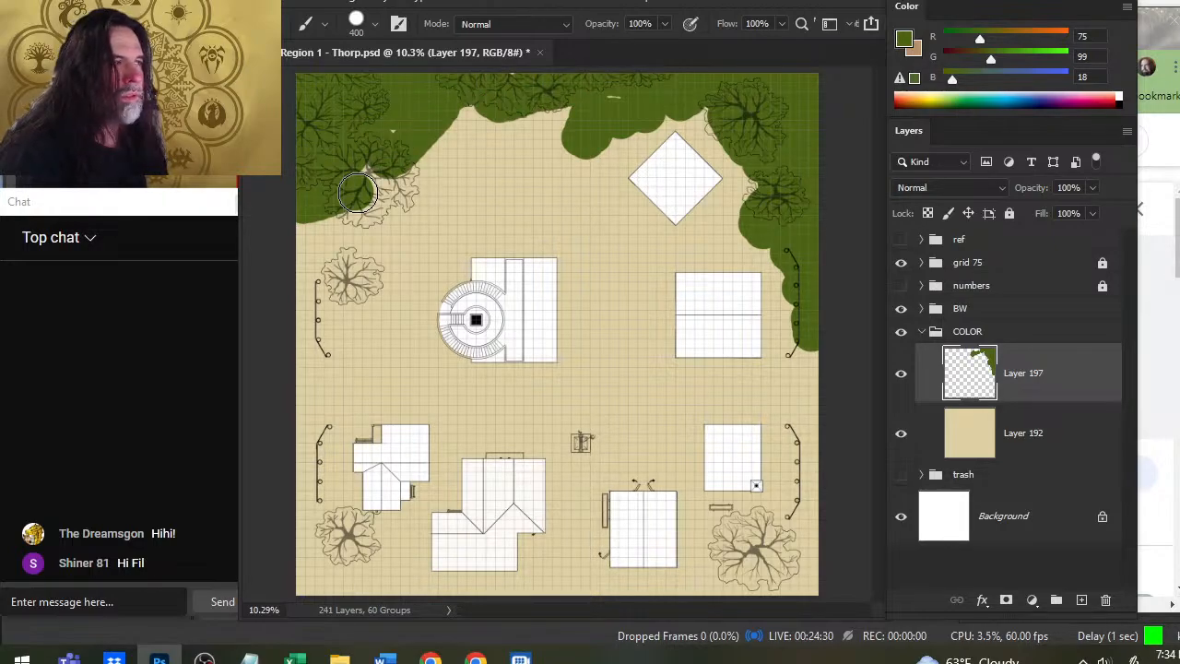
Partly erase the green east of the northwest trees with an enlarged eraser at 60% opacity, opening a sandy patch.
{"action": "key", "text": "r"}
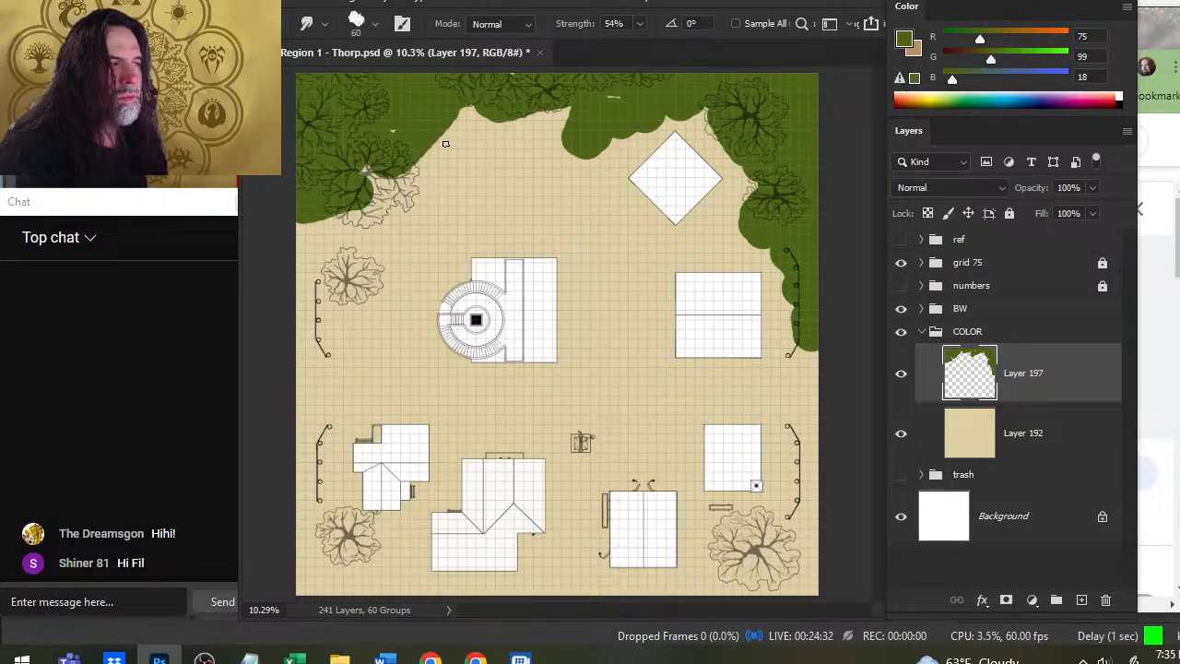
{"action": "key", "text": "e"}
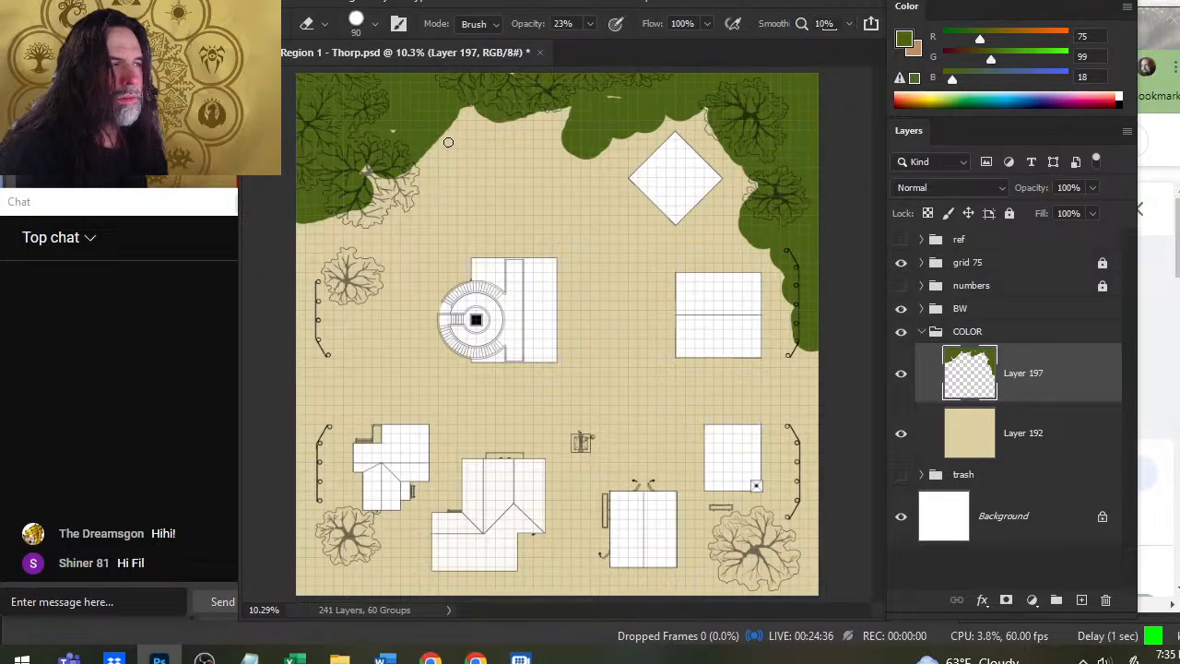
{"action": "key", "text": "bracketright"}
{"action": "key", "text": "bracketright"}
{"action": "key", "text": "bracketright"}
{"action": "key", "text": "bracketright"}
{"action": "key", "text": "bracketright"}
{"action": "key", "text": "bracketright"}
{"action": "key", "text": "bracketright"}
{"action": "key", "text": "bracketright"}
{"action": "key", "text": "bracketright"}
{"action": "key", "text": "bracketright"}
{"action": "key", "text": "6"}
{"action": "mouse_move", "coordinate": [421, 132]}
{"action": "left_mouse_down"}
{"action": "mouse_move", "coordinate": [430, 123]}
{"action": "mouse_move", "coordinate": [378, 87]}
{"action": "mouse_move", "coordinate": [382, 104]}
{"action": "left_mouse_up"}
Paint green around the southwest tree and along the southern edge to the southeast corner with the 400-pixel brush.
{"action": "key", "text": "b"}
{"action": "key", "text": "0"}
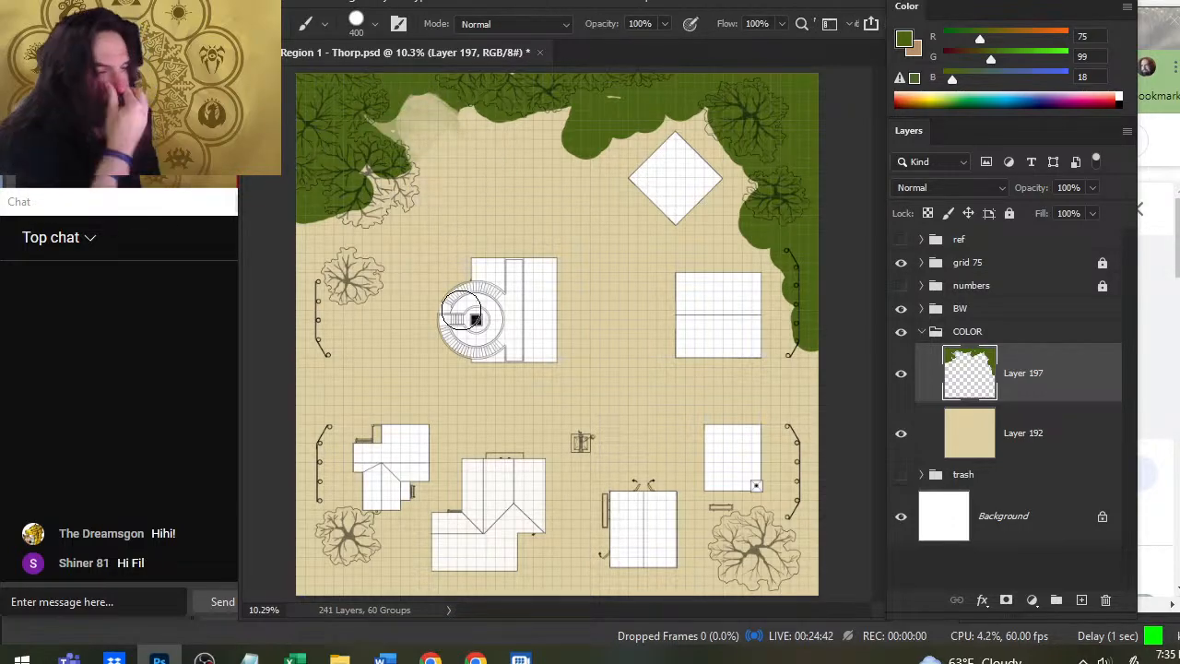
{"action": "left_click_drag", "start_coordinate": [331, 584], "coordinate": [289, 564]}
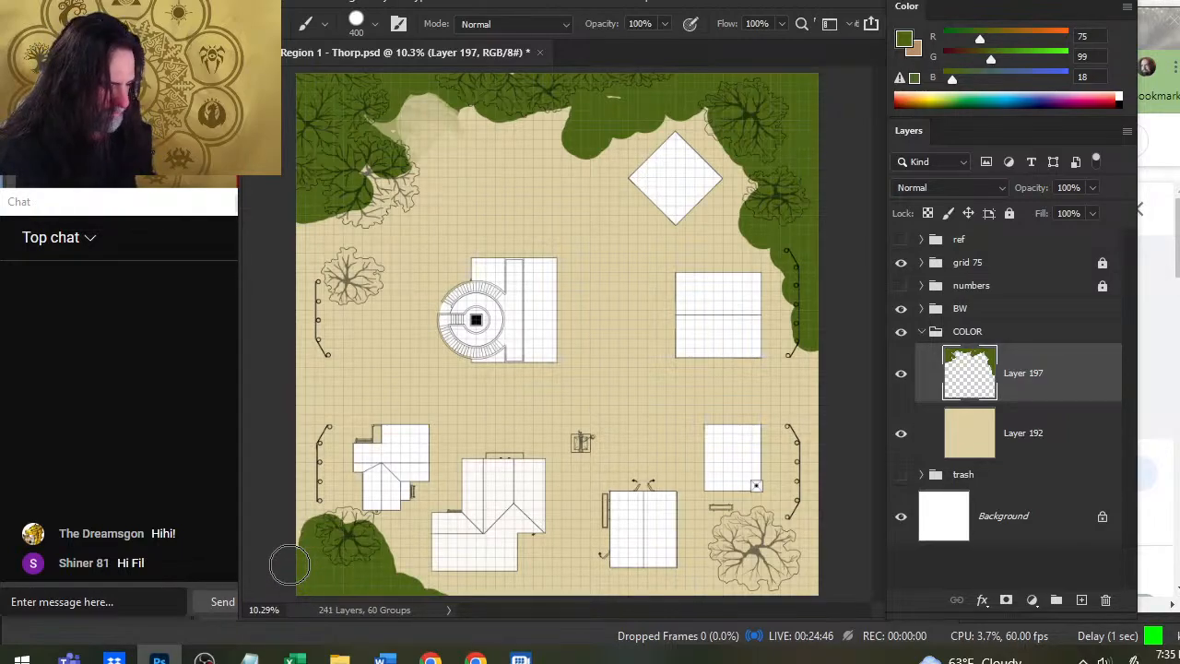
{"action": "mouse_move", "coordinate": [424, 590]}
{"action": "left_mouse_down"}
{"action": "mouse_move", "coordinate": [553, 588]}
{"action": "mouse_move", "coordinate": [567, 572]}
{"action": "mouse_move", "coordinate": [716, 588]}
{"action": "mouse_move", "coordinate": [817, 579]}
{"action": "left_mouse_up"}
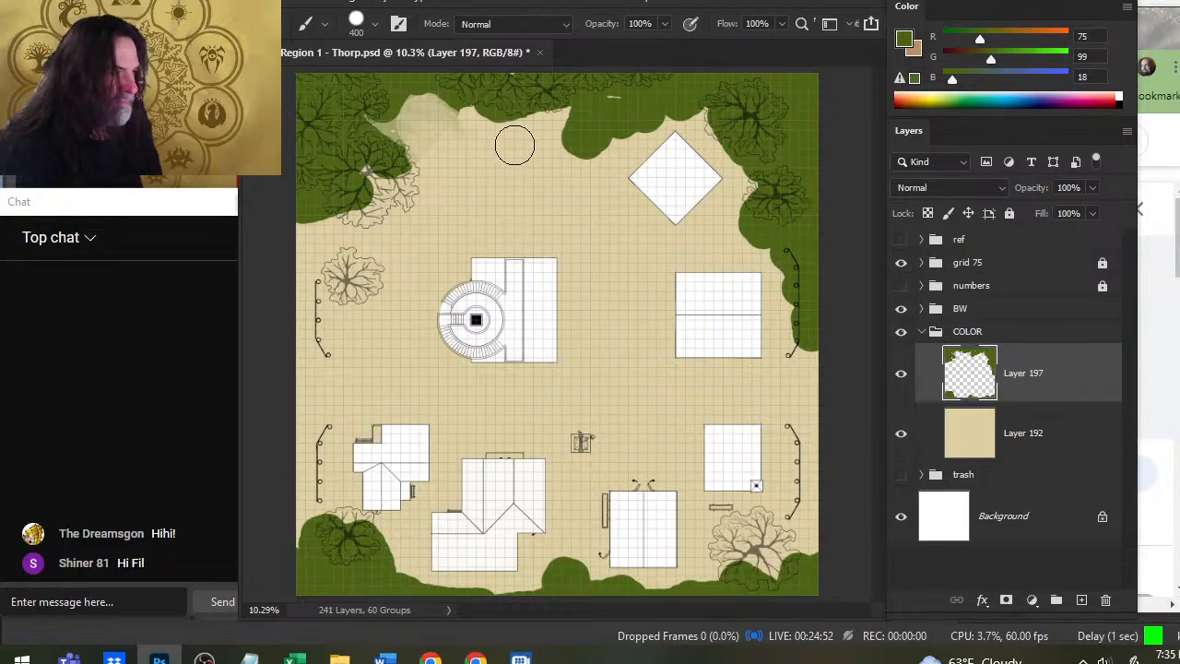
Extend the green at the northern edge, around the western trees, and up the western edge from the southwest corner.
{"action": "mouse_move", "coordinate": [514, 145]}
{"action": "left_mouse_down"}
{"action": "mouse_move", "coordinate": [558, 129]}
{"action": "mouse_move", "coordinate": [544, 158]}
{"action": "mouse_move", "coordinate": [590, 166]}
{"action": "left_mouse_up"}
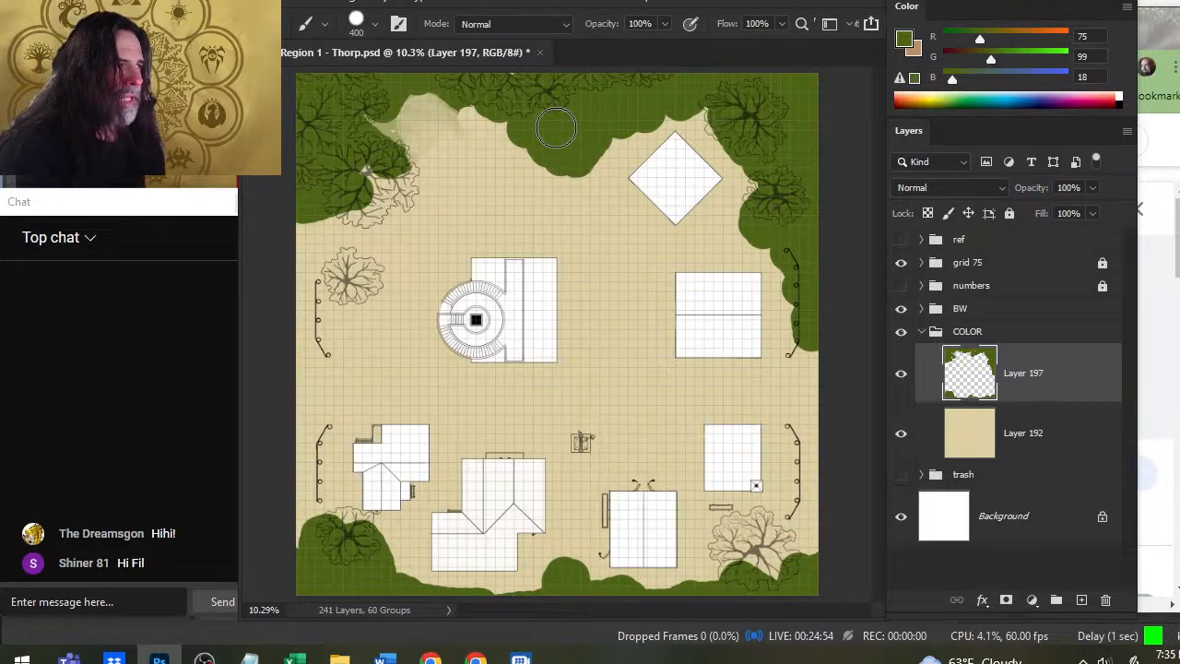
{"action": "mouse_move", "coordinate": [556, 129]}
{"action": "left_mouse_down"}
{"action": "mouse_move", "coordinate": [539, 85]}
{"action": "mouse_move", "coordinate": [744, 148]}
{"action": "mouse_move", "coordinate": [605, 152]}
{"action": "mouse_move", "coordinate": [621, 122]}
{"action": "mouse_move", "coordinate": [608, 114]}
{"action": "mouse_move", "coordinate": [809, 162]}
{"action": "mouse_move", "coordinate": [755, 155]}
{"action": "mouse_move", "coordinate": [628, 108]}
{"action": "mouse_move", "coordinate": [629, 98]}
{"action": "mouse_move", "coordinate": [657, 129]}
{"action": "left_mouse_up"}
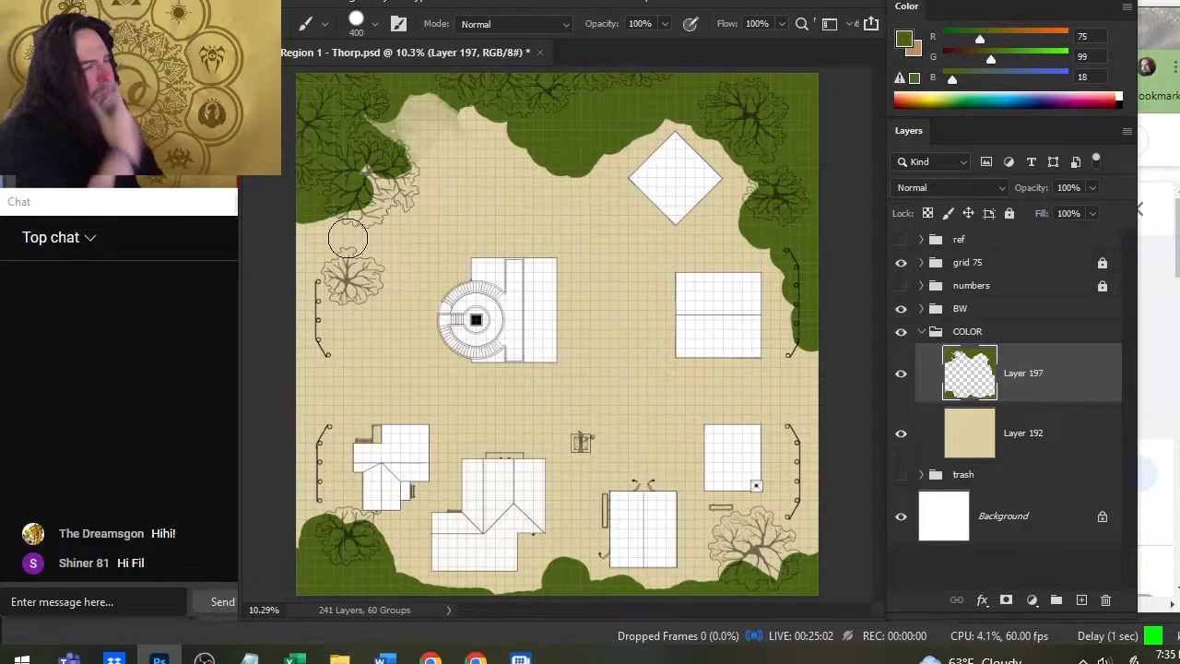
{"action": "mouse_move", "coordinate": [308, 263]}
{"action": "left_mouse_down"}
{"action": "mouse_move", "coordinate": [328, 235]}
{"action": "mouse_move", "coordinate": [378, 217]}
{"action": "mouse_move", "coordinate": [387, 189]}
{"action": "mouse_move", "coordinate": [355, 263]}
{"action": "mouse_move", "coordinate": [424, 225]}
{"action": "left_mouse_up"}
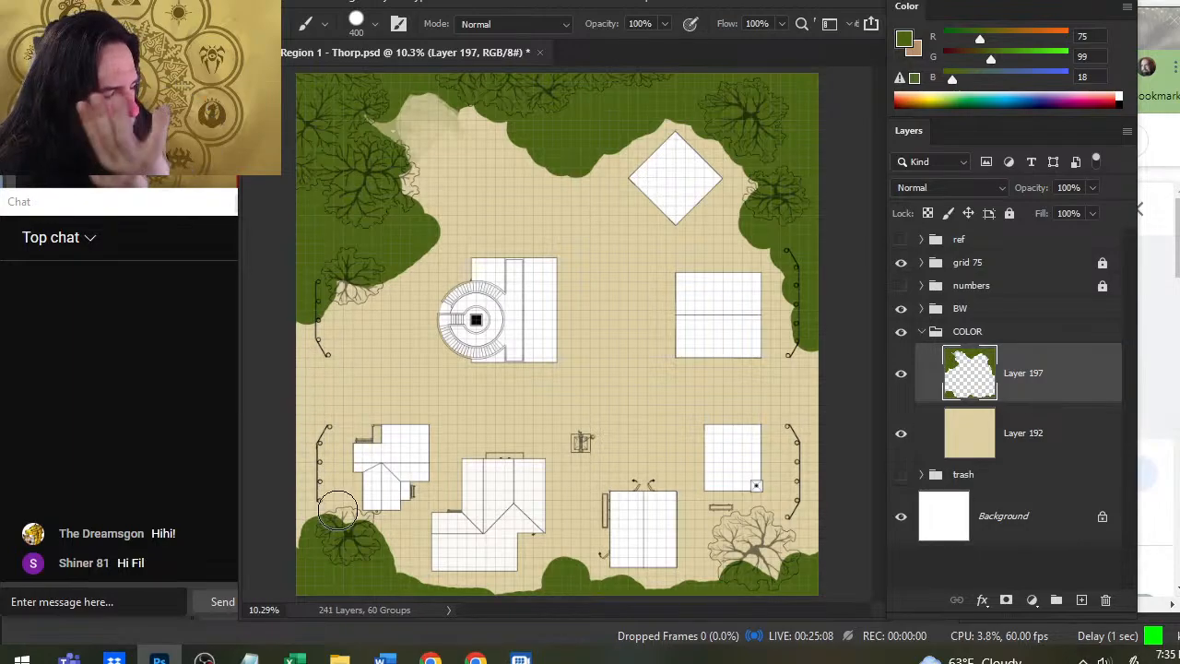
{"action": "mouse_move", "coordinate": [309, 544]}
{"action": "left_mouse_down"}
{"action": "mouse_move", "coordinate": [323, 479]}
{"action": "mouse_move", "coordinate": [313, 457]}
{"action": "left_mouse_up"}
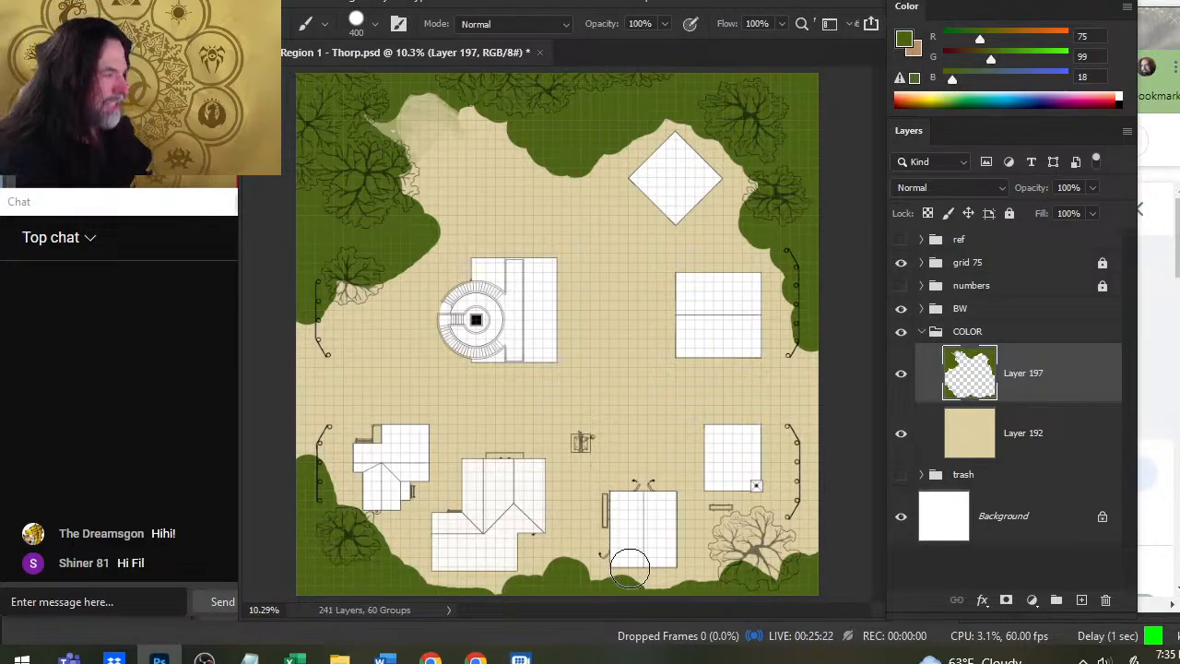
Lower the green layer's opacity to 67%.
{"action": "key", "text": "z"}
{"action": "left_click_drag", "start_coordinate": [623, 307], "coordinate": [595, 311]}
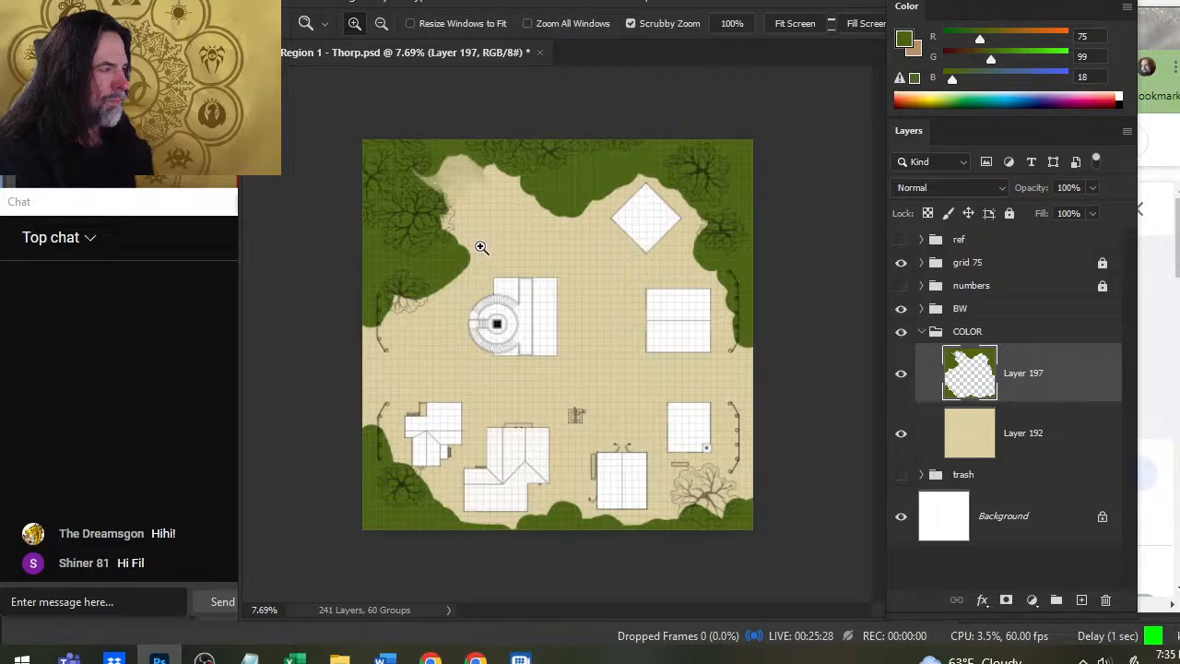
{"action": "left_click", "coordinate": [1093, 187]}
{"action": "left_click_drag", "start_coordinate": [1096, 212], "coordinate": [1066, 212]}
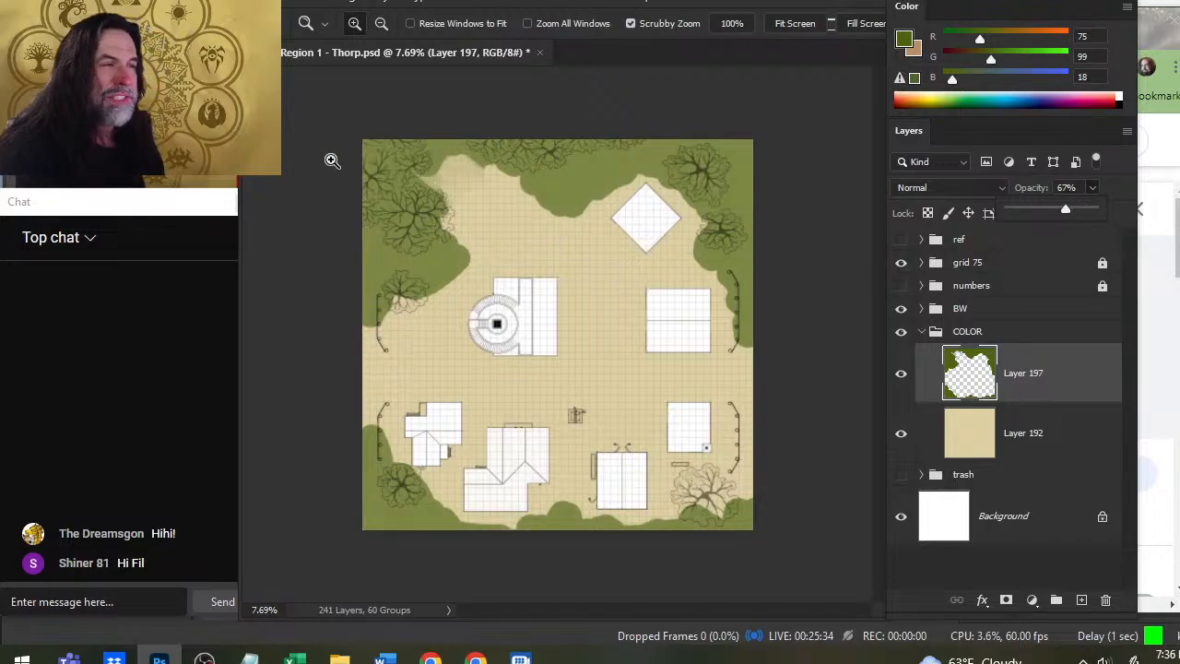
Smudge the green edge east of the northwest trees with the 175-pixel cloud spin brush at 54% strength.
{"action": "key", "text": "r"}
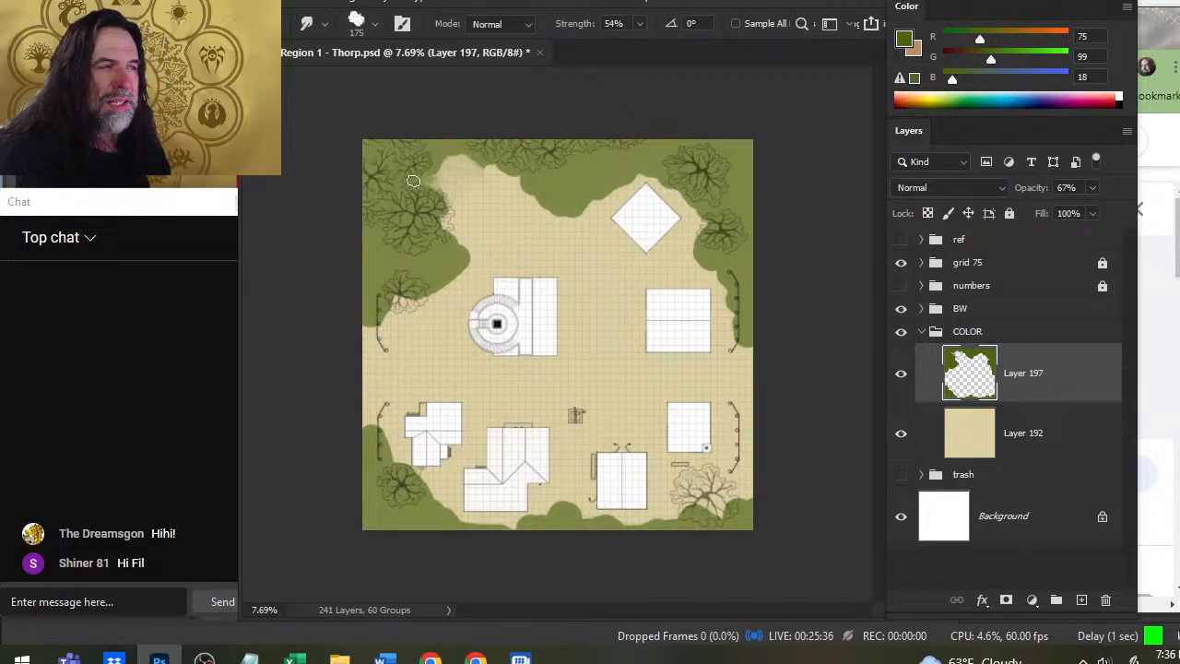
{"action": "mouse_move", "coordinate": [413, 181]}
{"action": "left_mouse_down"}
{"action": "mouse_move", "coordinate": [459, 150]}
{"action": "mouse_move", "coordinate": [445, 150]}
{"action": "mouse_move", "coordinate": [487, 175]}
{"action": "left_mouse_up"}
Switch the Smudge tool to the half stroke down brush.
{"action": "right_click", "coordinate": [515, 193]}
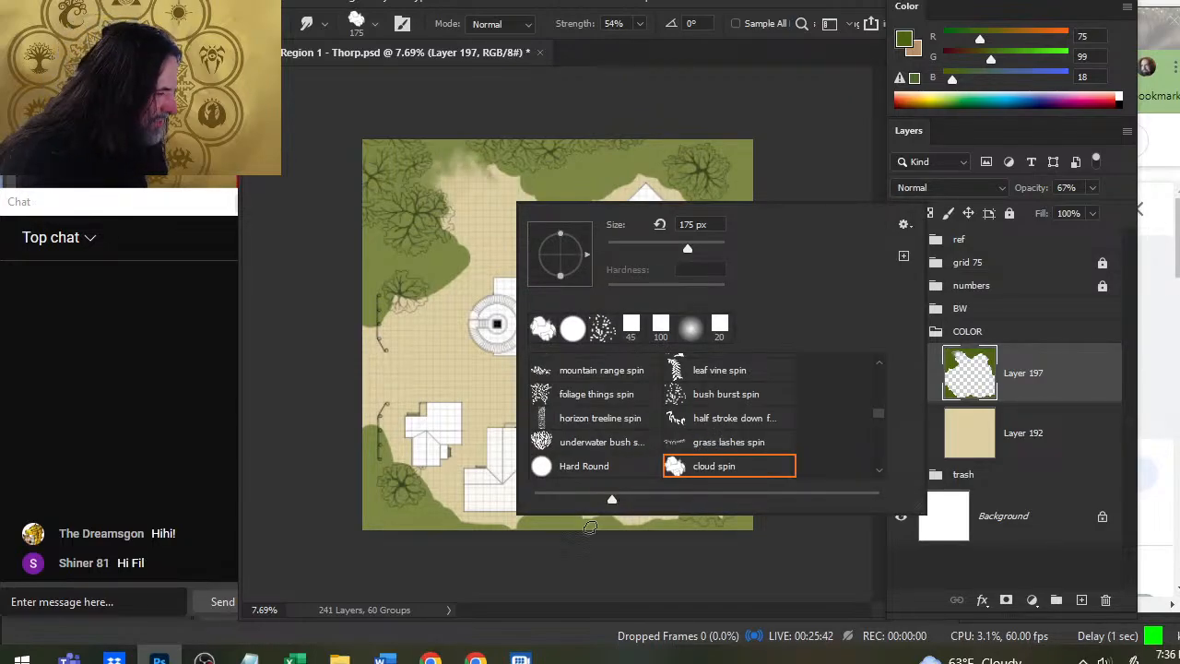
{"action": "left_click", "coordinate": [711, 418]}
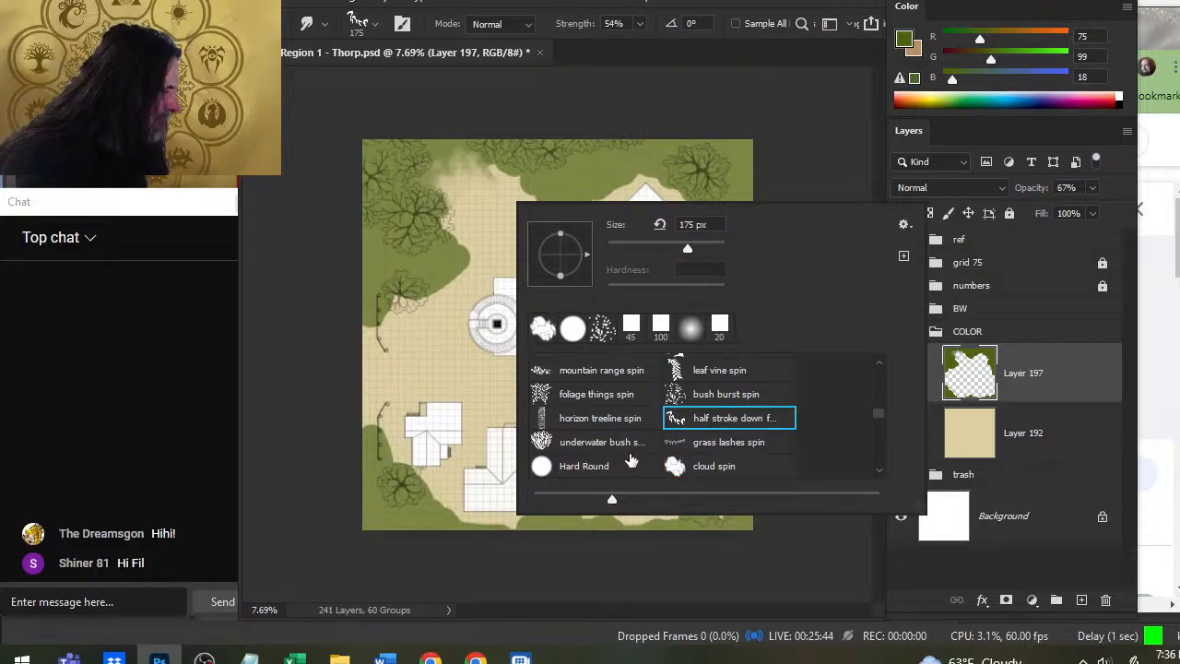
{"action": "left_click", "coordinate": [678, 28]}
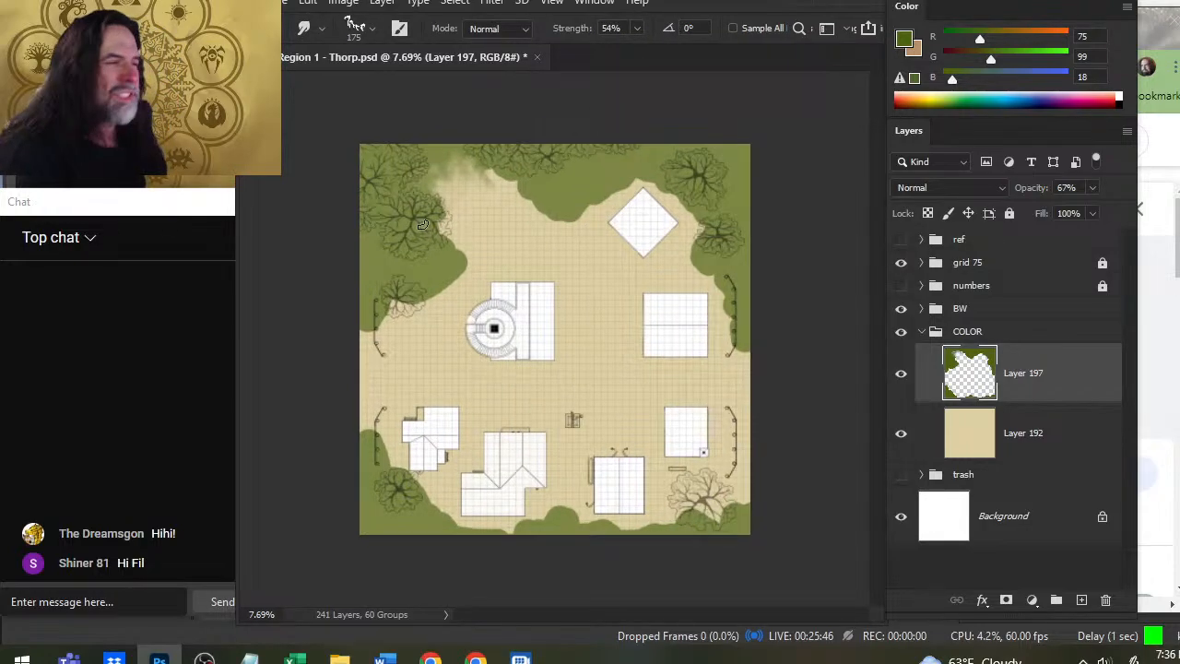
{"action": "double_click", "coordinate": [693, 6]}
{"action": "key", "text": "b"}
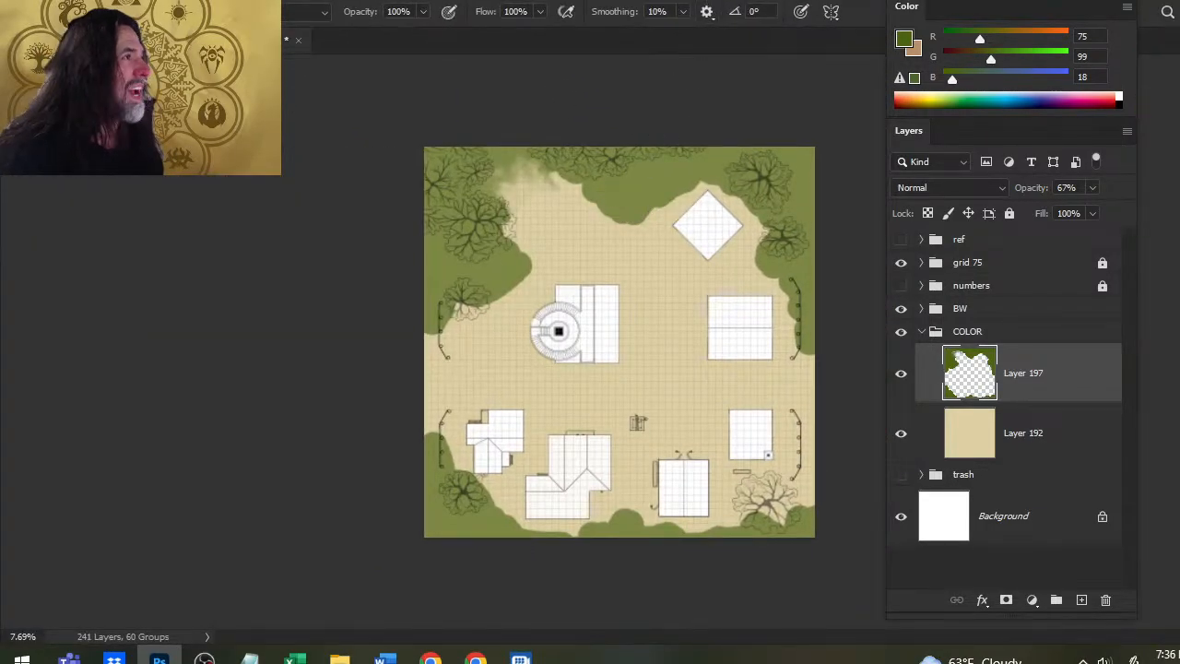
{"action": "double_click", "coordinate": [706, 11]}
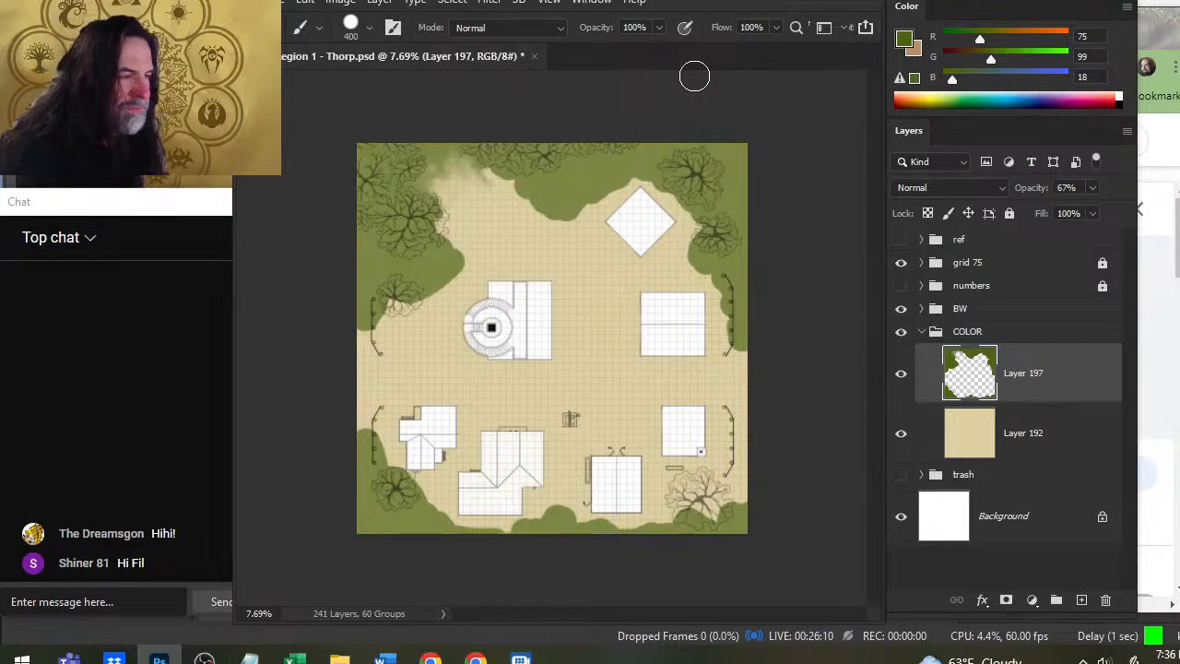
Smudge the eastern edge of the northwest green area into frayed grass with the 175-pixel brush at 70% strength.
{"action": "key", "text": "r"}
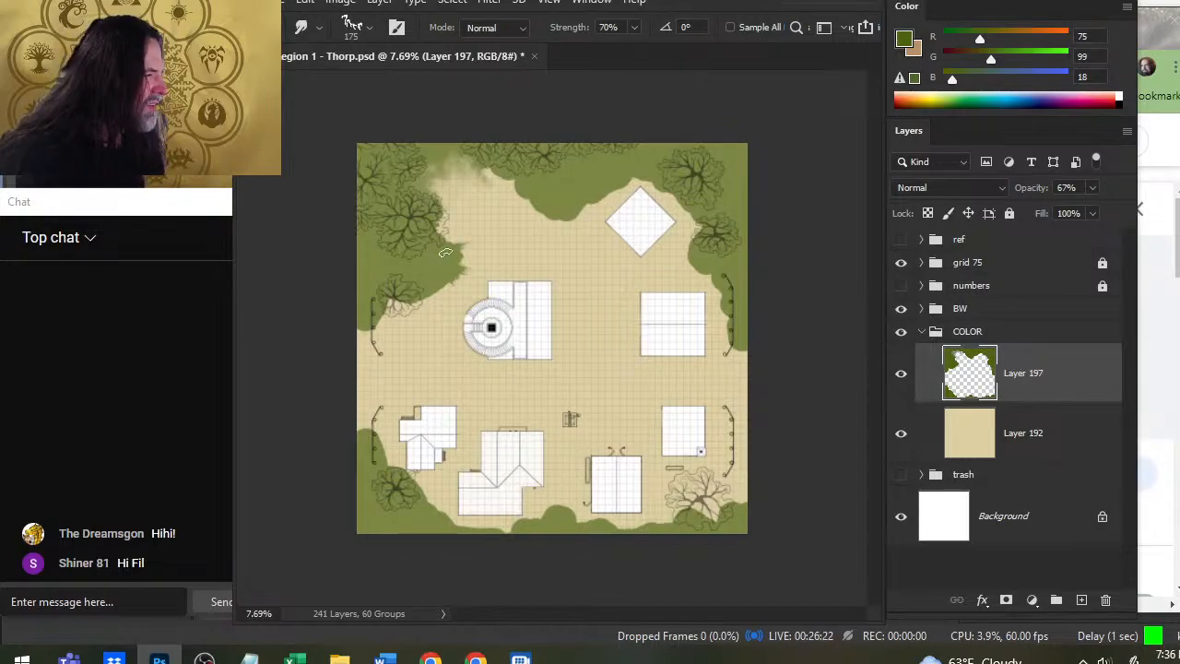
{"action": "key", "text": "alt+Tab"}
{"action": "key", "text": "alt+Tab"}
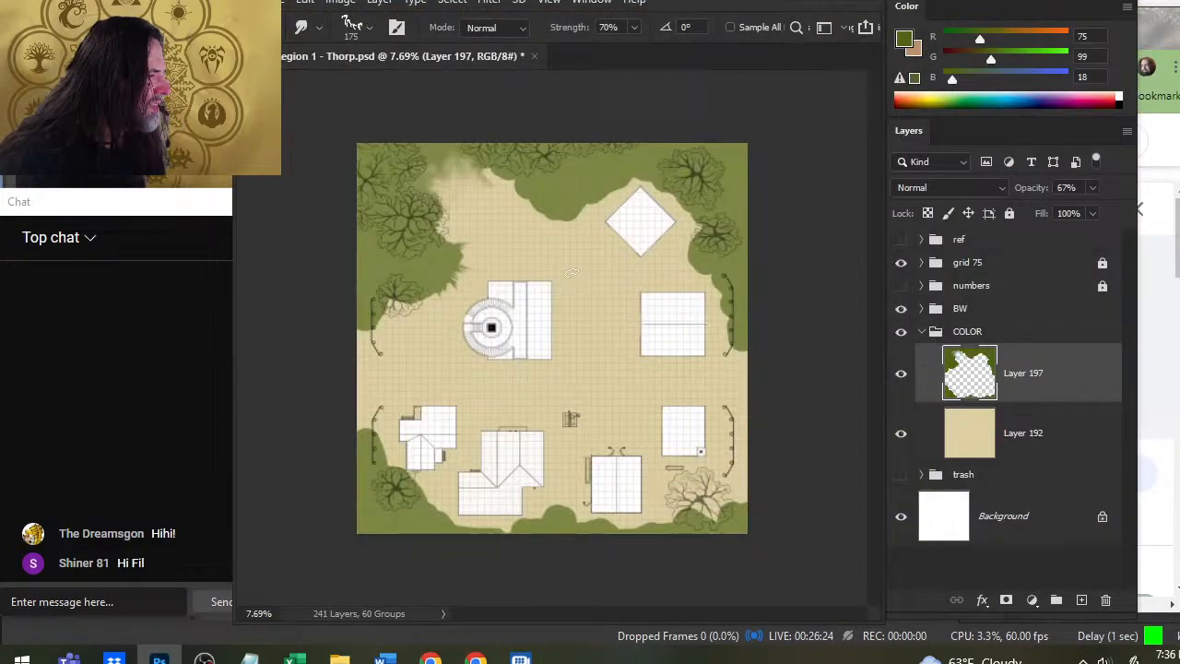
{"action": "key", "text": "l"}
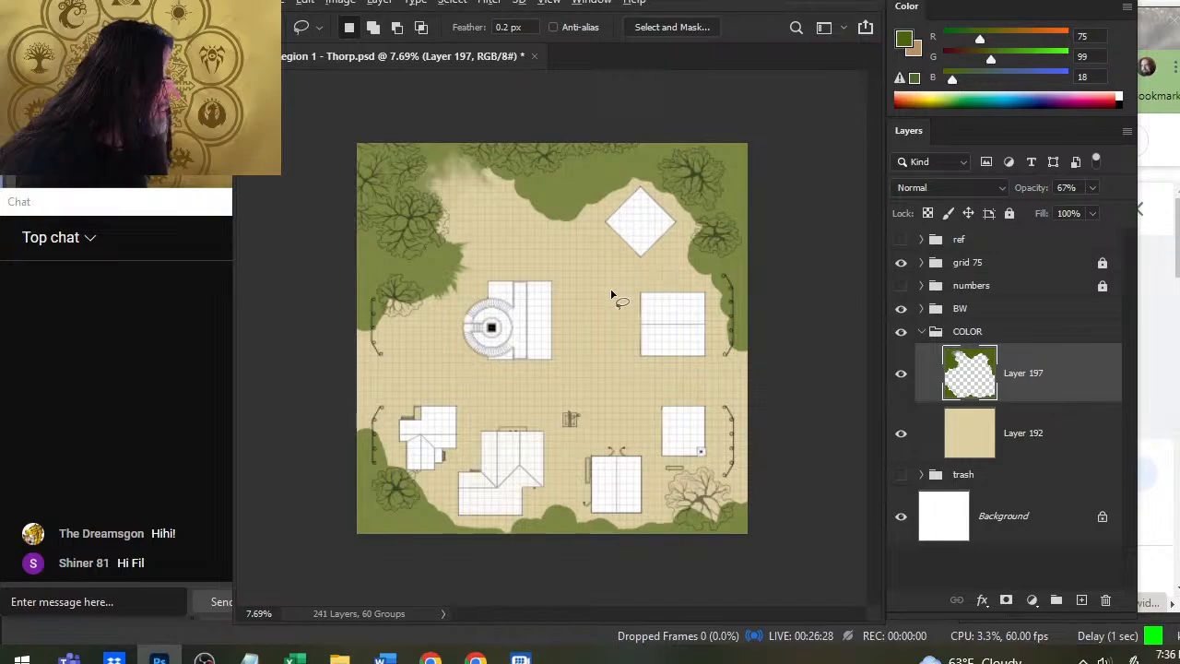
{"action": "key", "text": "alt+e"}
{"action": "key", "text": "Escape"}
{"action": "key", "text": "e"}
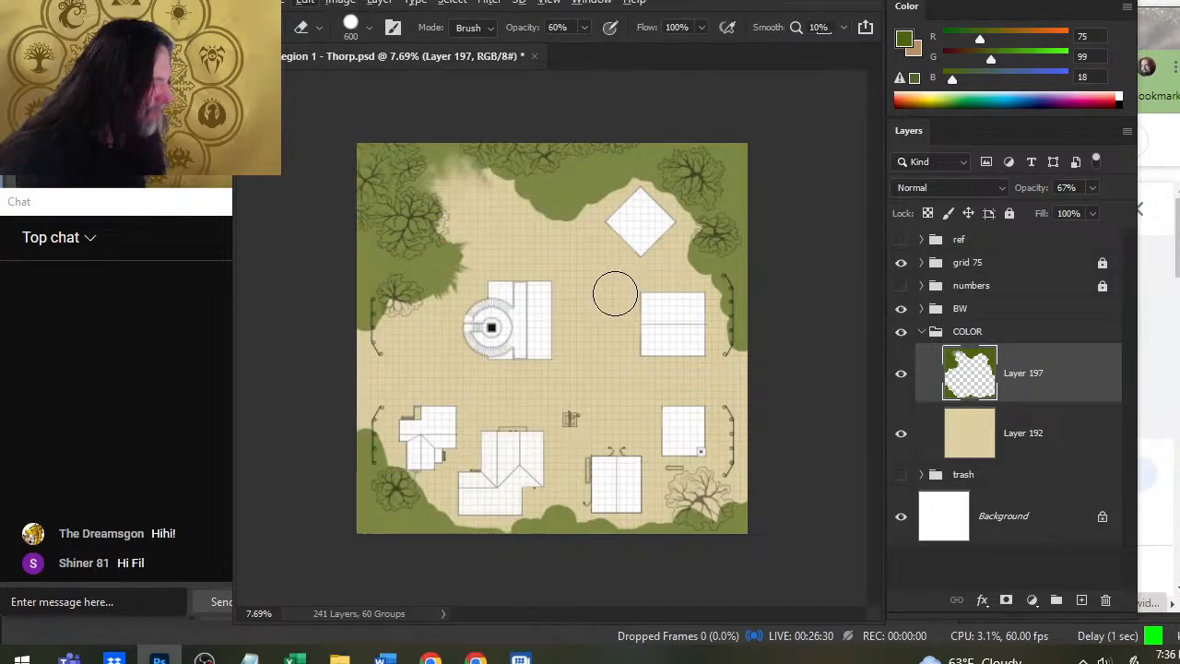
{"action": "key", "text": "l"}
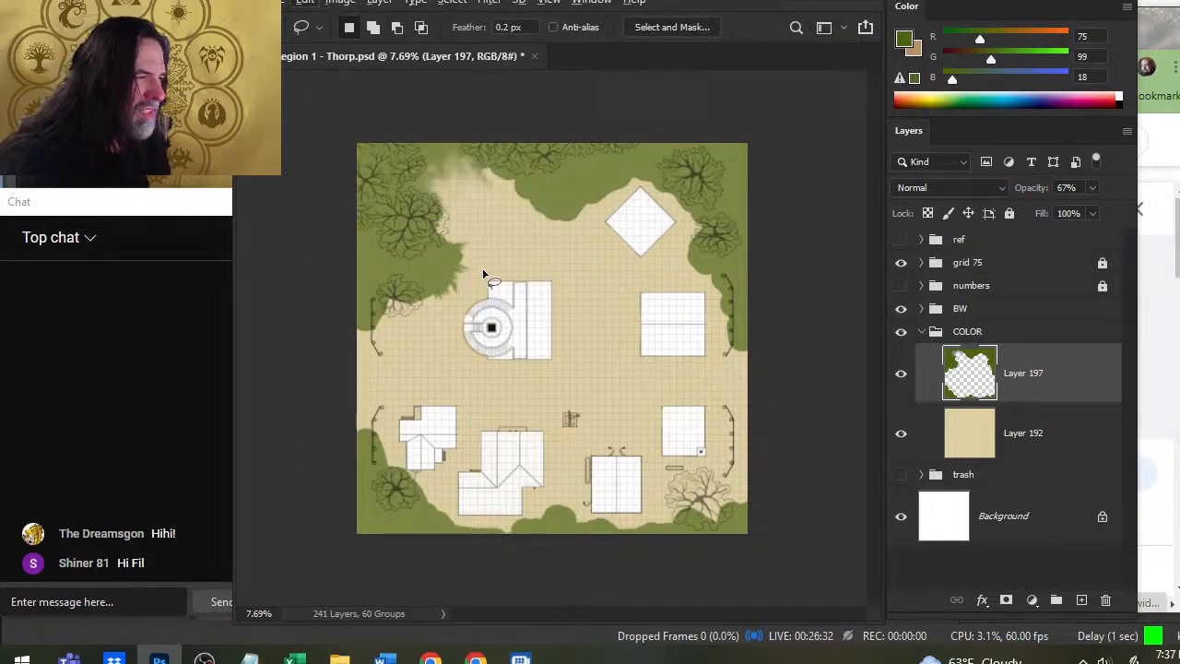
Fray the green's lower edge around the small western tree and the western fence with Smudge, raising the strength to 100%.
{"action": "key", "text": "r"}
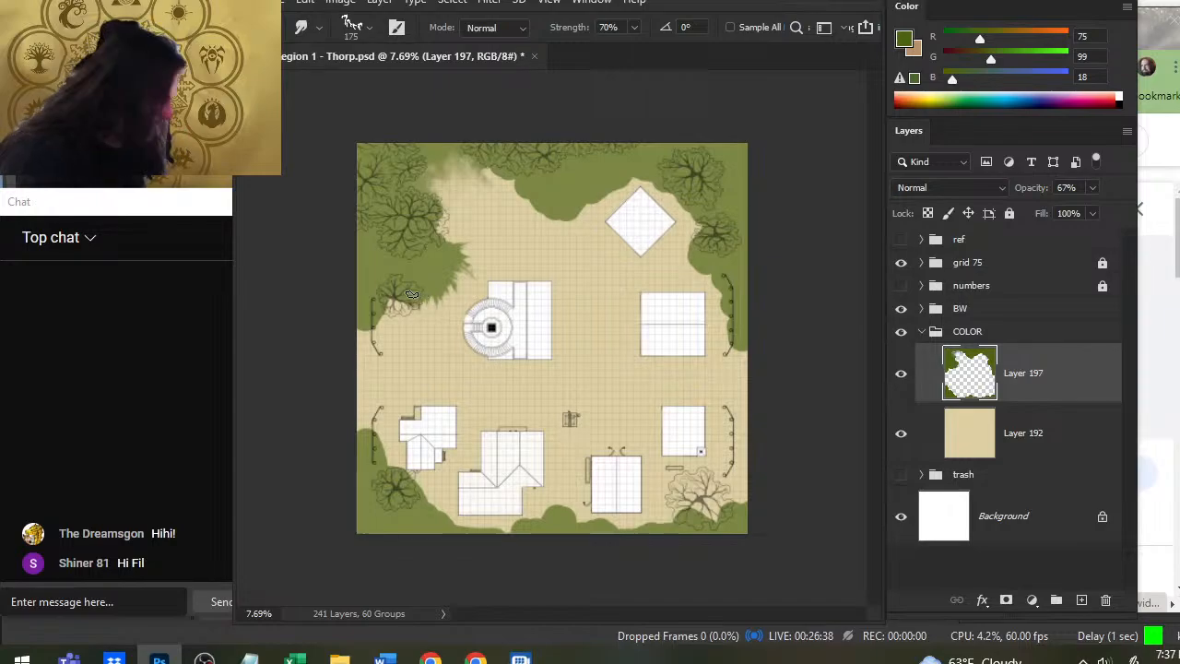
{"action": "key", "text": "0"}
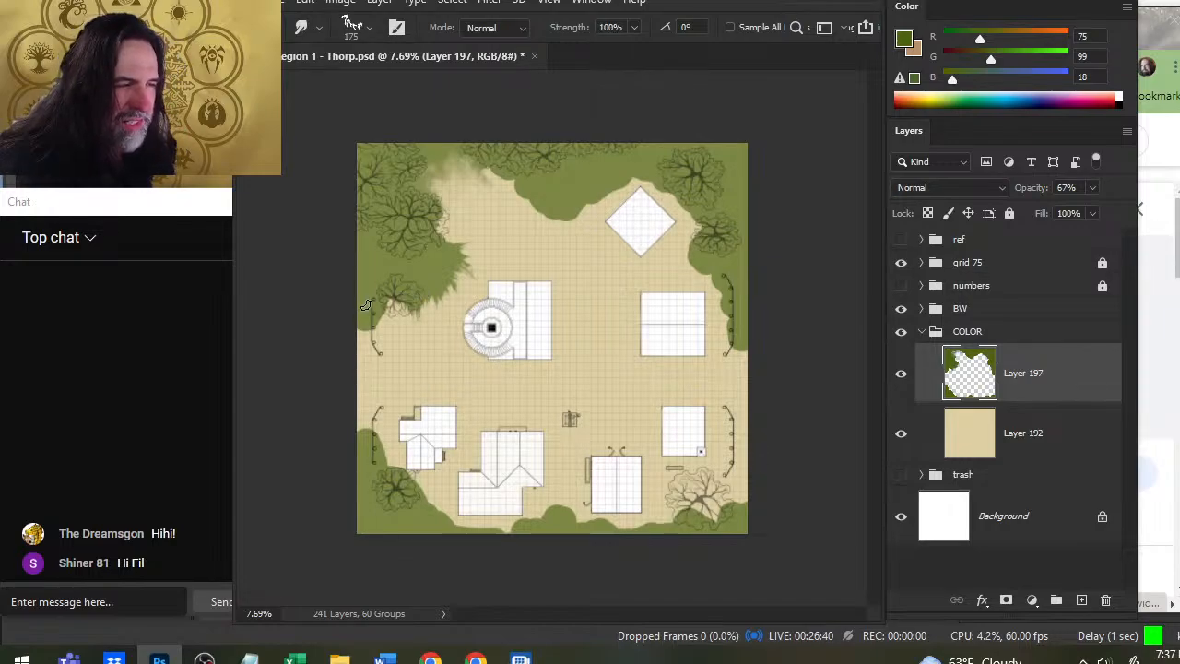
{"action": "mouse_move", "coordinate": [372, 308]}
{"action": "left_mouse_down"}
{"action": "mouse_move", "coordinate": [402, 306]}
{"action": "mouse_move", "coordinate": [388, 328]}
{"action": "mouse_move", "coordinate": [418, 348]}
{"action": "mouse_move", "coordinate": [391, 318]}
{"action": "mouse_move", "coordinate": [404, 306]}
{"action": "mouse_move", "coordinate": [369, 323]}
{"action": "mouse_move", "coordinate": [397, 321]}
{"action": "left_mouse_up"}
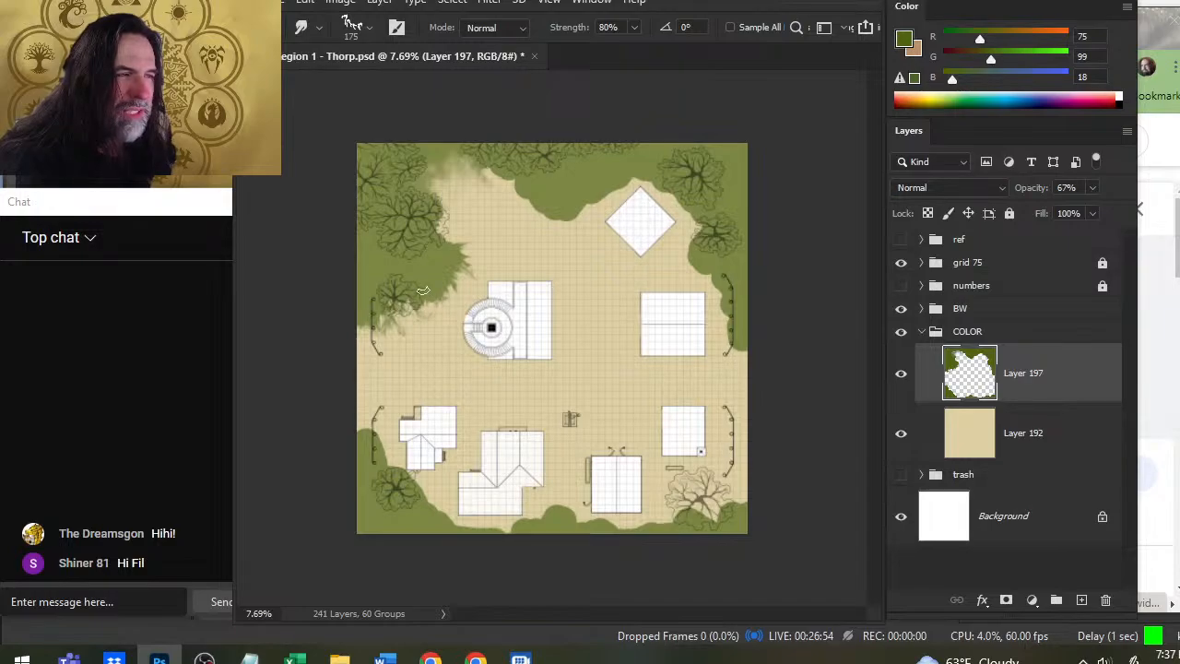
Enlarge the smudge brush to 300 pixels and fray the green edge beside the large northwest tree.
{"action": "key", "text": "bracketright"}
{"action": "key", "text": "bracketright"}
{"action": "key", "text": "bracketright"}
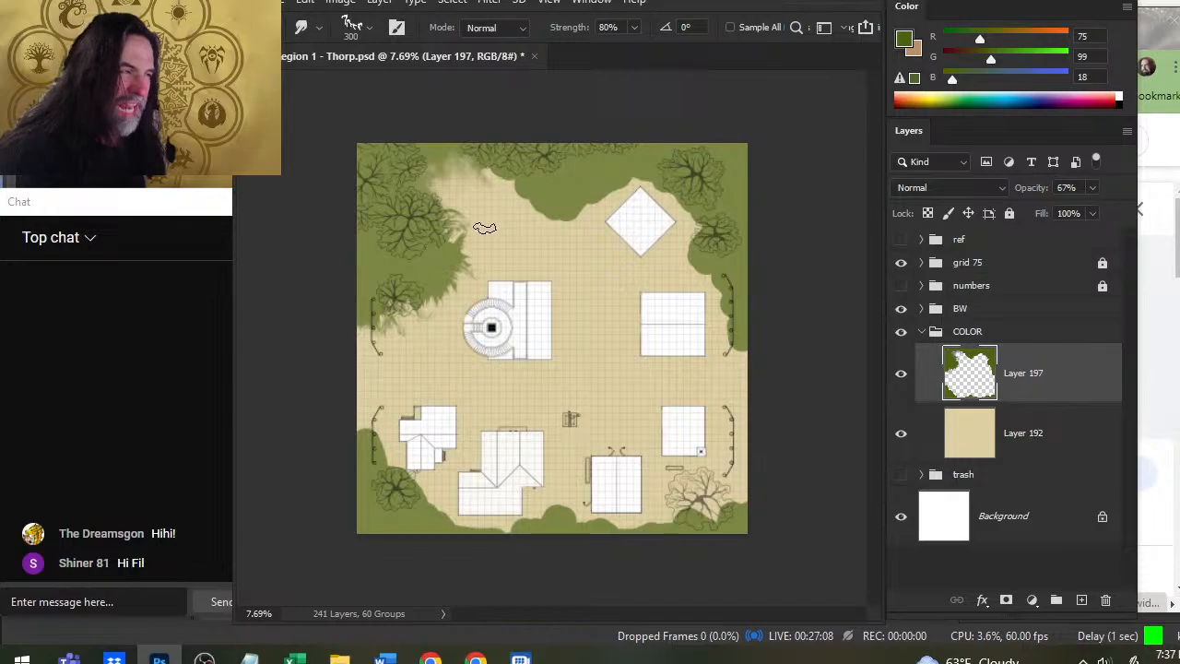
Try the half stroke down smudge brush at sizes up to 2700 pixels and shrink it back to 200 pixels.
{"action": "key", "text": "bracketright"}
{"action": "key", "text": "bracketright"}
{"action": "key", "text": "bracketright"}
{"action": "key", "text": "bracketright"}
{"action": "key", "text": "bracketright"}
{"action": "key", "text": "bracketright"}
{"action": "key", "text": "bracketright"}
{"action": "key", "text": "bracketright"}
{"action": "key", "text": "bracketright"}
{"action": "key", "text": "bracketright"}
{"action": "key", "text": "bracketright"}
{"action": "key", "text": "bracketright"}
{"action": "key", "text": "bracketright"}
{"action": "key", "text": "bracketright"}
{"action": "key", "text": "bracketright"}
{"action": "key", "text": "bracketright"}
{"action": "key", "text": "bracketright"}
{"action": "key", "text": "bracketright"}
{"action": "key", "text": "bracketright"}
{"action": "key", "text": "bracketright"}
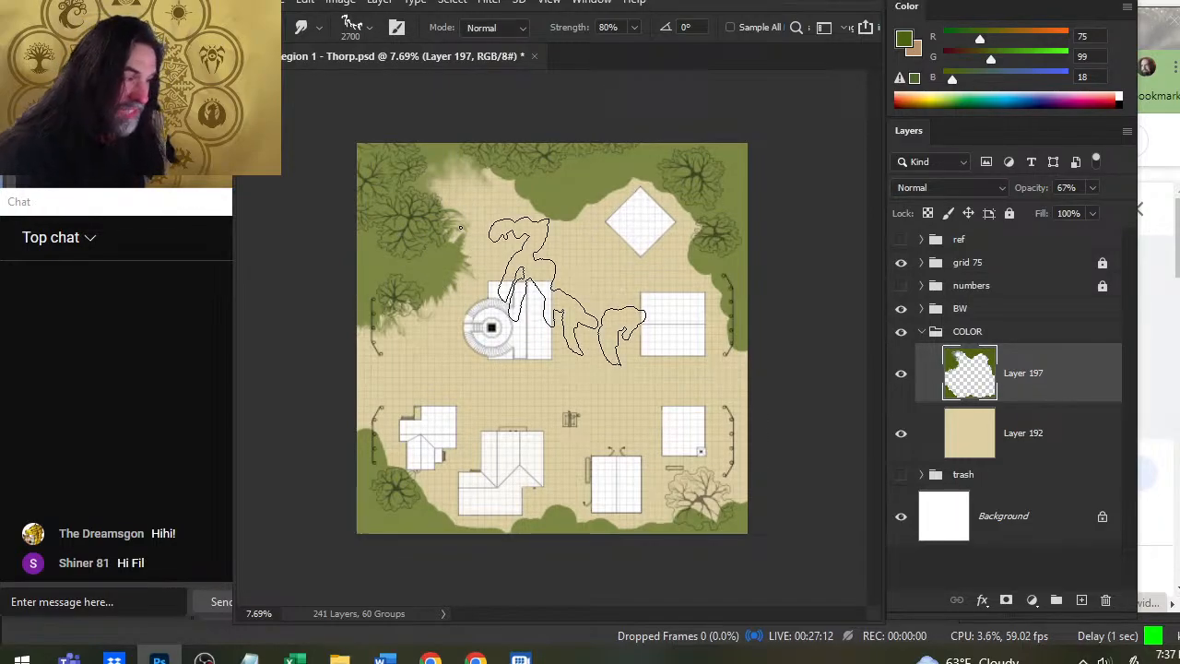
{"action": "key", "text": "bracketright"}
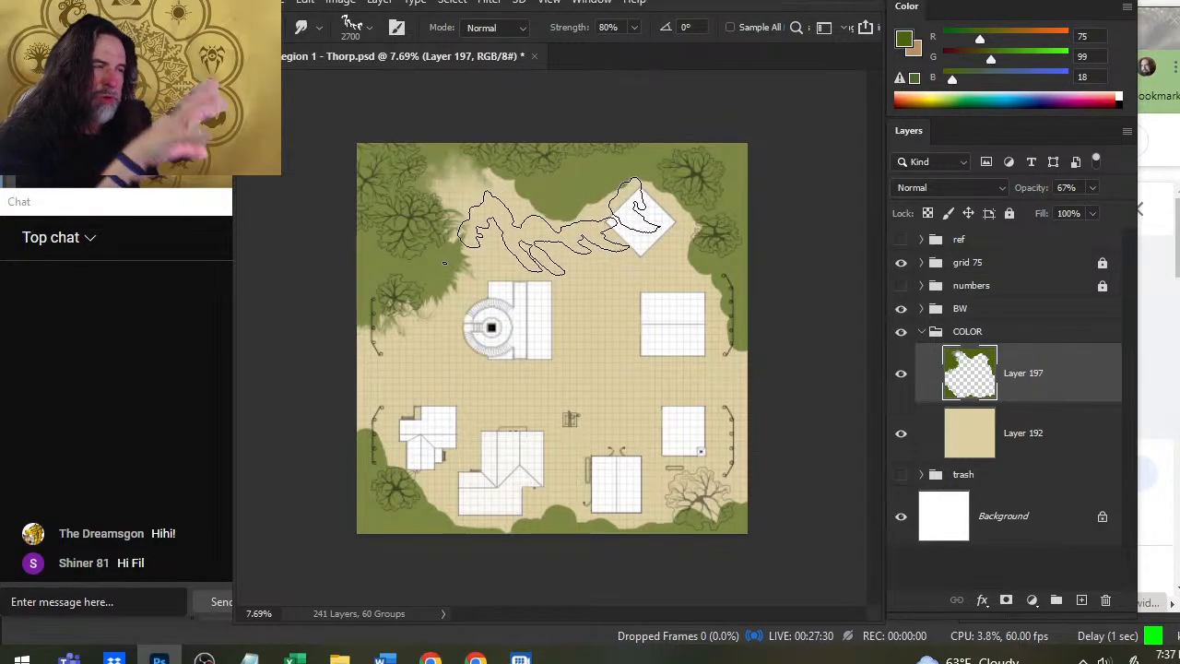
{"action": "key", "text": "bracketleft"}
{"action": "key", "text": "bracketleft"}
{"action": "key", "text": "bracketleft"}
{"action": "key", "text": "bracketleft"}
{"action": "key", "text": "bracketleft"}
{"action": "key", "text": "bracketleft"}
{"action": "key", "text": "bracketleft"}
{"action": "key", "text": "bracketleft"}
{"action": "key", "text": "bracketleft"}
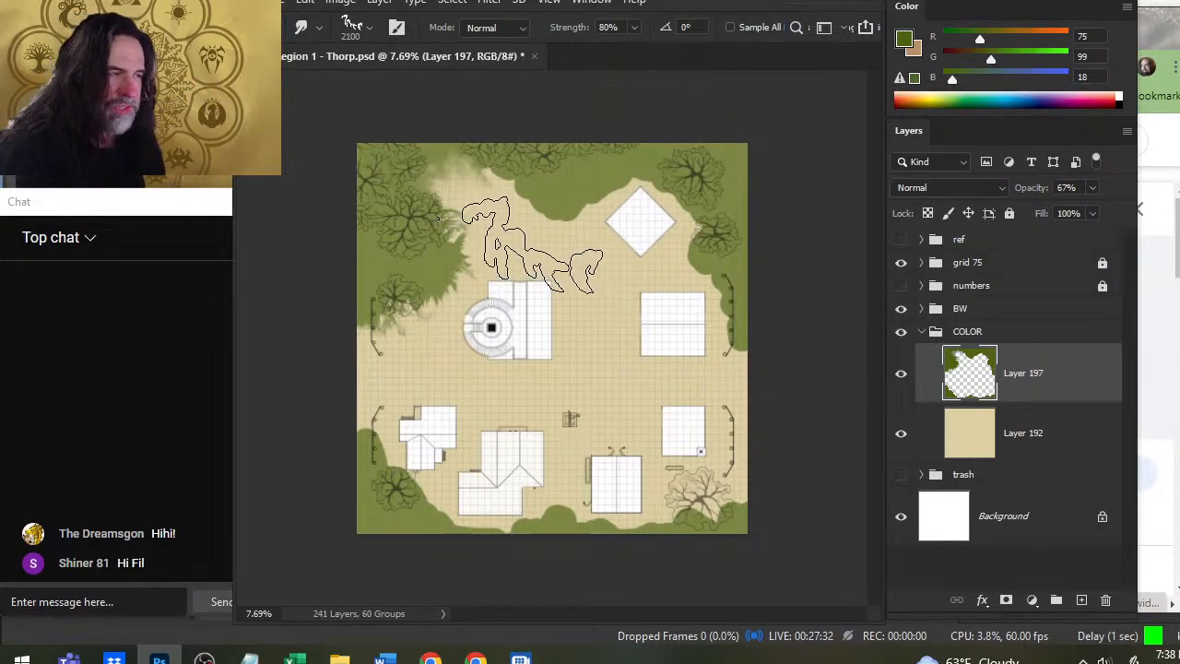
{"action": "key", "text": "bracketleft"}
{"action": "key", "text": "bracketleft"}
{"action": "key", "text": "bracketleft"}
{"action": "key", "text": "bracketleft"}
{"action": "key", "text": "bracketleft"}
{"action": "key", "text": "bracketleft"}
{"action": "key", "text": "bracketleft"}
{"action": "key", "text": "bracketleft"}
{"action": "key", "text": "bracketleft"}
{"action": "key", "text": "bracketleft"}
{"action": "key", "text": "bracketleft"}
{"action": "key", "text": "bracketleft"}
{"action": "key", "text": "bracketleft"}
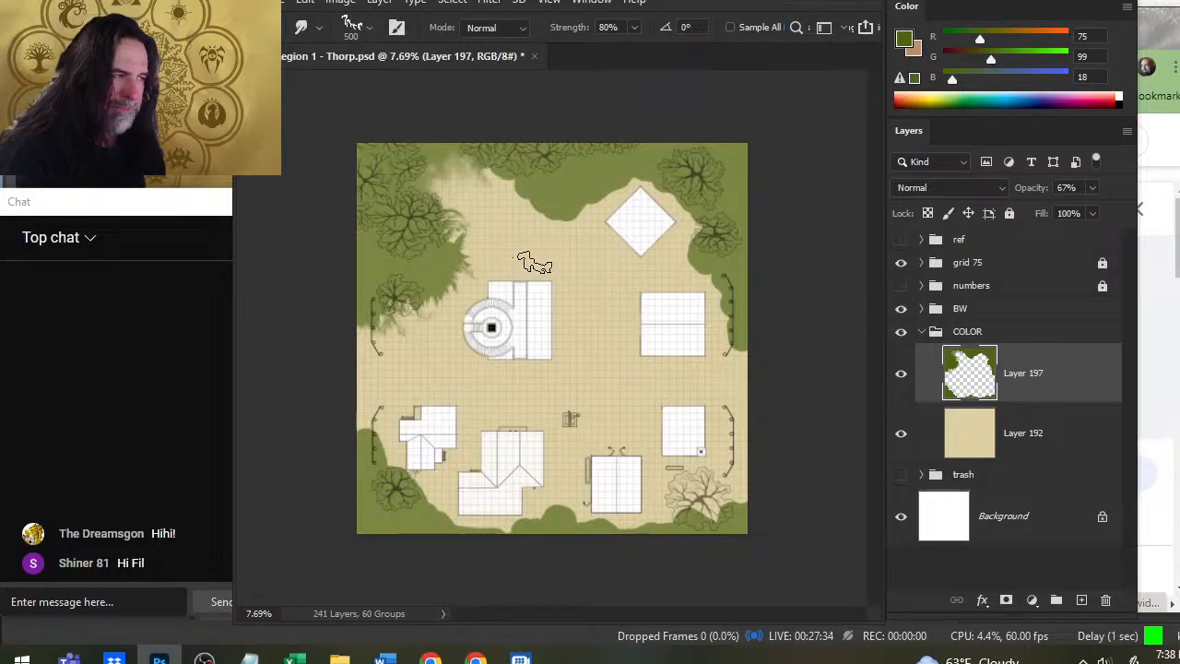
Switch the Smudge tool to the cloud spin brush, try it up to 2100 pixels, and settle on 300 pixels.
{"action": "right_click", "coordinate": [513, 224]}
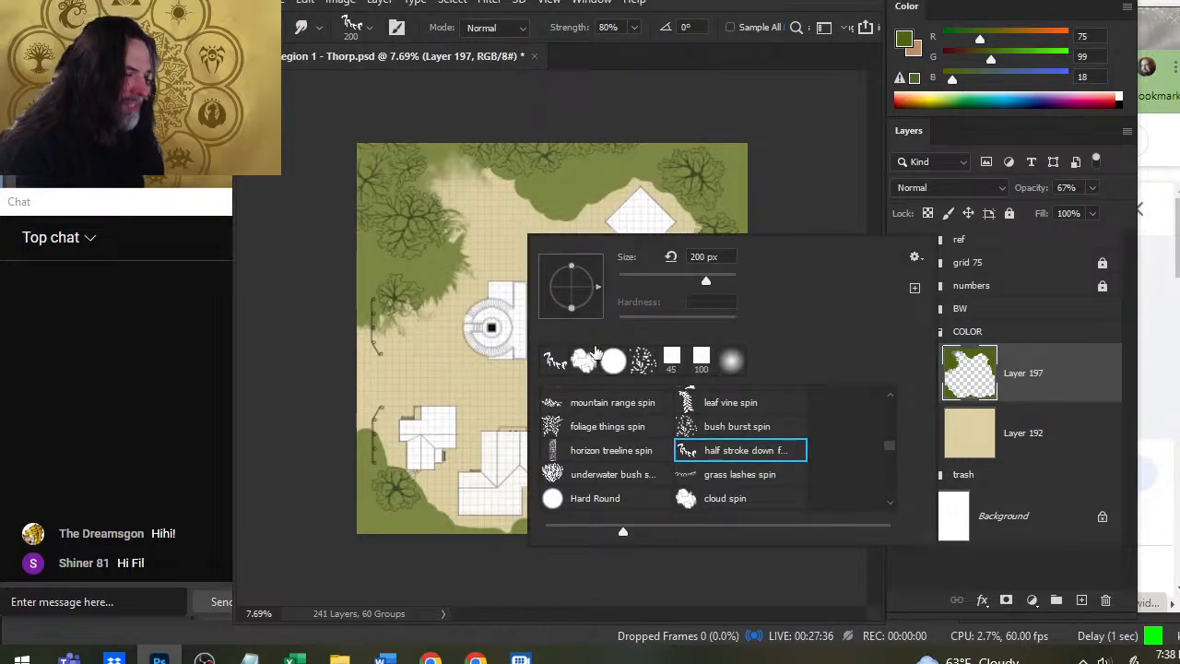
{"action": "left_click", "coordinate": [592, 359]}
{"action": "left_click", "coordinate": [572, 161]}
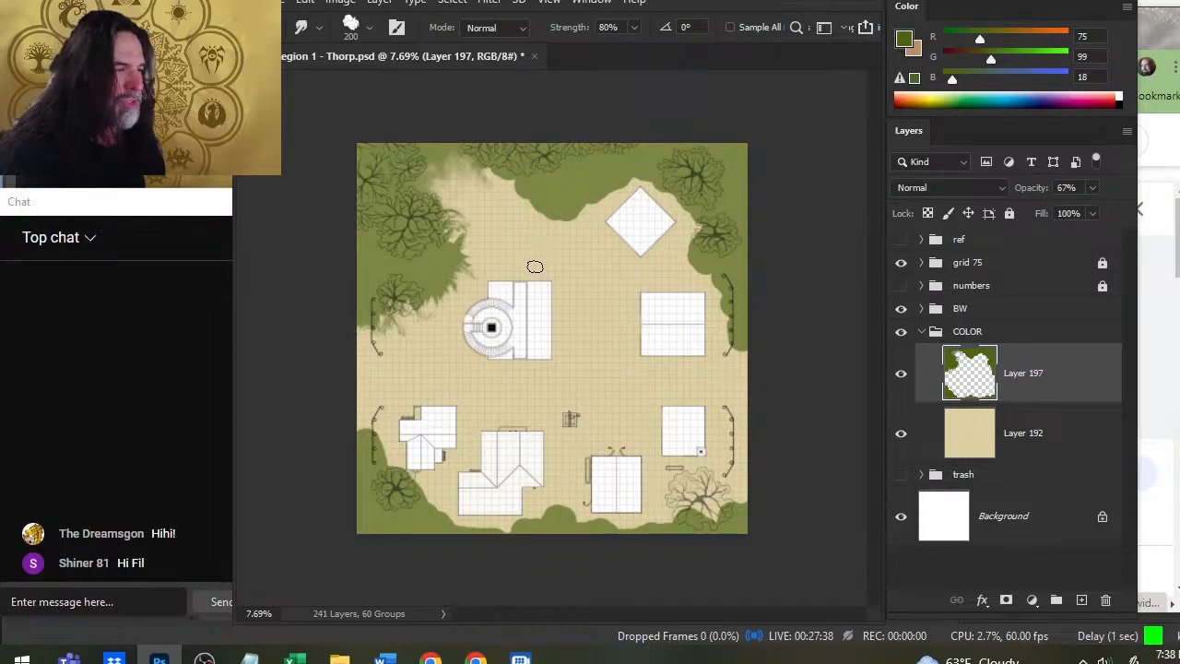
{"action": "key", "text": "bracketright"}
{"action": "key", "text": "bracketright"}
{"action": "key", "text": "bracketright"}
{"action": "key", "text": "bracketright"}
{"action": "key", "text": "bracketright"}
{"action": "key", "text": "bracketright"}
{"action": "key", "text": "bracketright"}
{"action": "key", "text": "bracketright"}
{"action": "key", "text": "bracketright"}
{"action": "key", "text": "bracketright"}
{"action": "key", "text": "bracketright"}
{"action": "key", "text": "bracketright"}
{"action": "key", "text": "bracketright"}
{"action": "key", "text": "bracketright"}
{"action": "key", "text": "bracketright"}
{"action": "key", "text": "bracketright"}
{"action": "key", "text": "bracketright"}
{"action": "key", "text": "bracketright"}
{"action": "key", "text": "bracketright"}
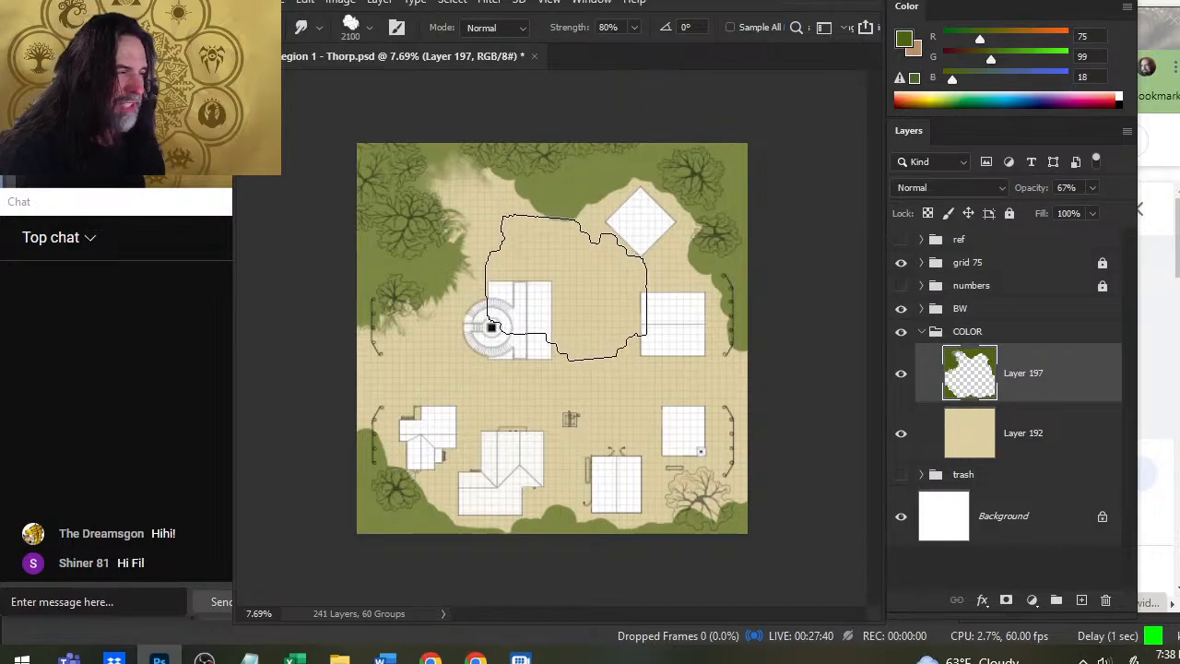
{"action": "key", "text": "bracketleft"}
{"action": "key", "text": "bracketleft"}
{"action": "key", "text": "bracketleft"}
{"action": "key", "text": "bracketleft"}
{"action": "key", "text": "bracketleft"}
{"action": "key", "text": "bracketleft"}
{"action": "key", "text": "bracketleft"}
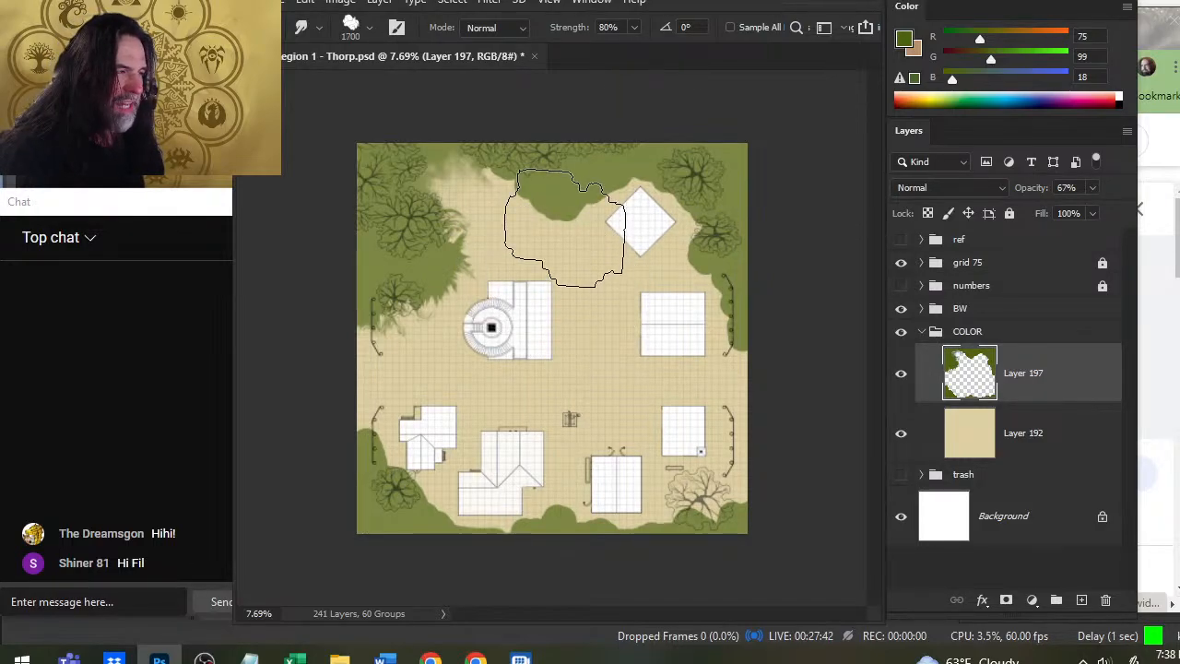
{"action": "key", "text": "bracketleft"}
{"action": "key", "text": "bracketleft"}
{"action": "key", "text": "bracketleft"}
{"action": "key", "text": "bracketleft"}
{"action": "key", "text": "bracketleft"}
{"action": "key", "text": "bracketleft"}
{"action": "key", "text": "bracketleft"}
{"action": "key", "text": "bracketleft"}
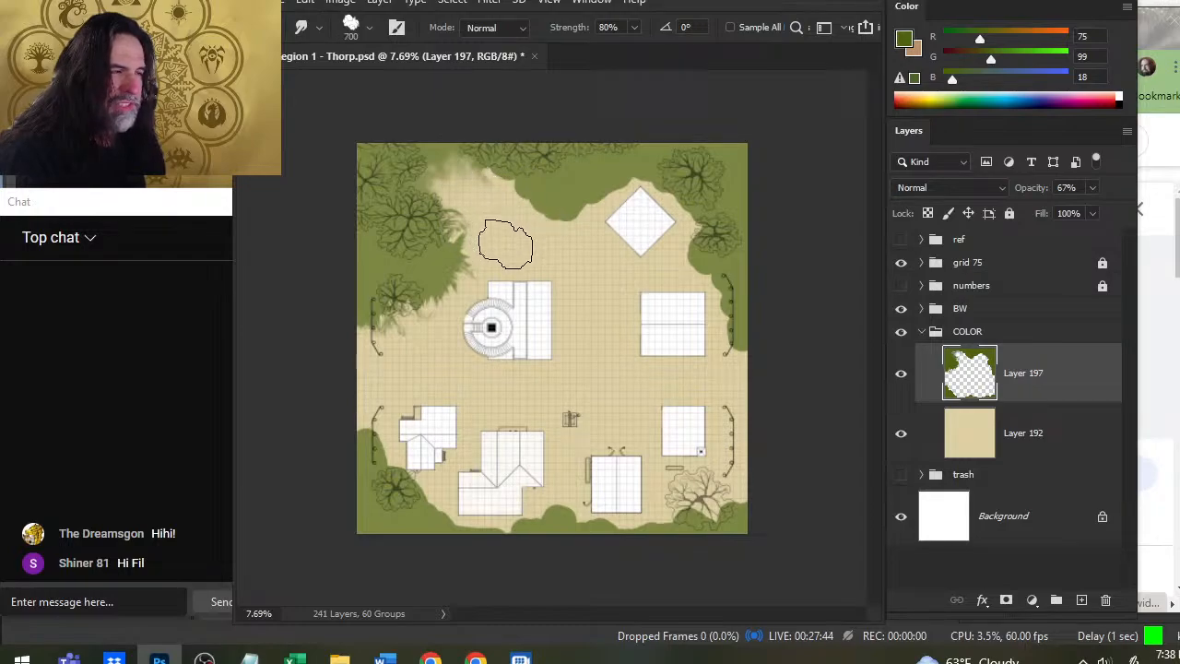
{"action": "key", "text": "bracketleft"}
{"action": "key", "text": "bracketleft"}
{"action": "key", "text": "bracketleft"}
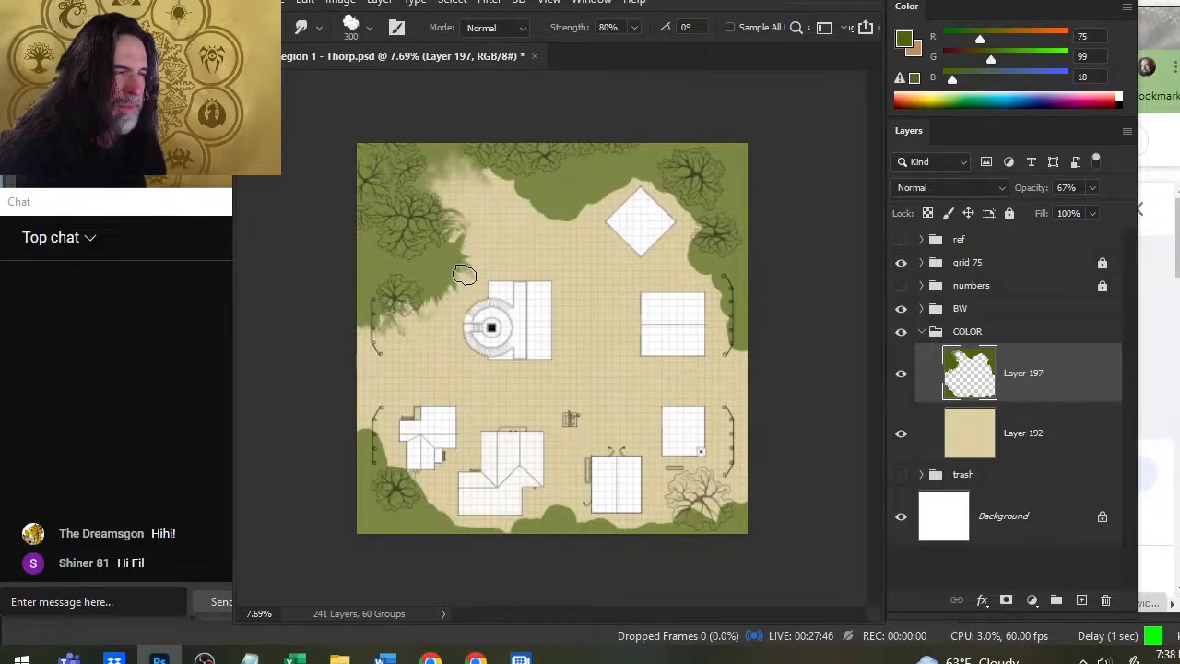
Smudge the green's northern, northwestern and eastern edges and the area around the western tree into the sand with the 300-pixel cloud brush.
{"action": "mouse_move", "coordinate": [548, 205]}
{"action": "left_mouse_down"}
{"action": "mouse_move", "coordinate": [553, 221]}
{"action": "mouse_move", "coordinate": [507, 199]}
{"action": "mouse_move", "coordinate": [521, 207]}
{"action": "mouse_move", "coordinate": [544, 185]}
{"action": "mouse_move", "coordinate": [501, 231]}
{"action": "mouse_move", "coordinate": [508, 240]}
{"action": "mouse_move", "coordinate": [553, 205]}
{"action": "mouse_move", "coordinate": [604, 201]}
{"action": "mouse_move", "coordinate": [586, 210]}
{"action": "left_mouse_up"}
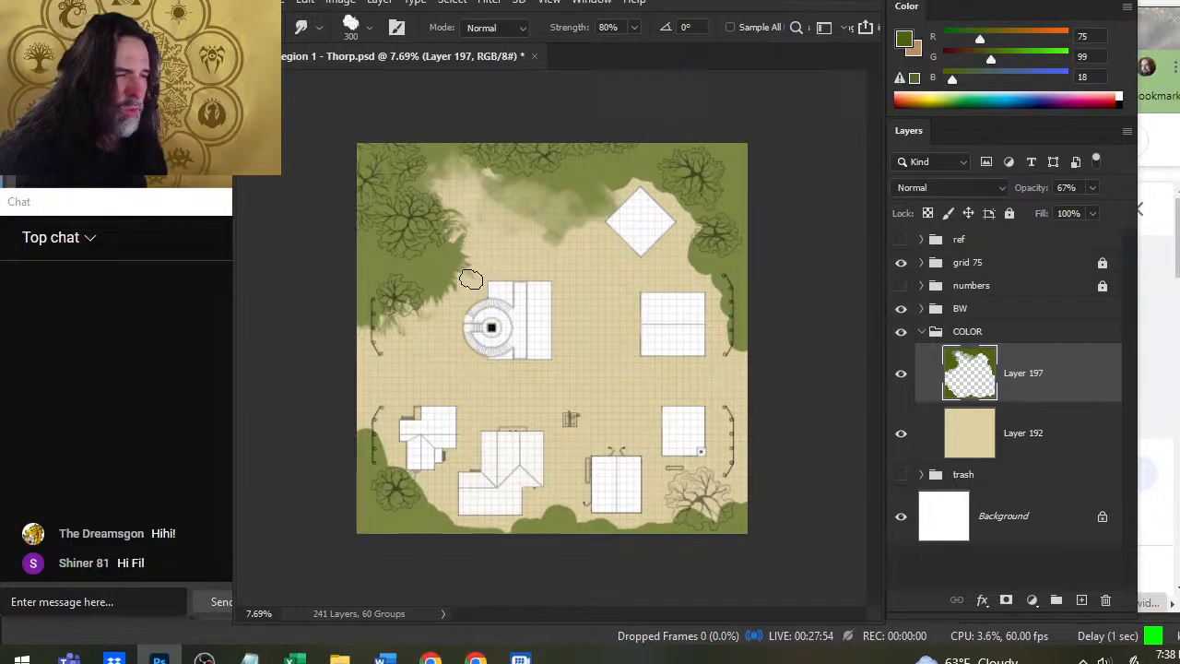
{"action": "mouse_move", "coordinate": [457, 258]}
{"action": "left_mouse_down"}
{"action": "mouse_move", "coordinate": [421, 312]}
{"action": "mouse_move", "coordinate": [406, 312]}
{"action": "mouse_move", "coordinate": [487, 269]}
{"action": "mouse_move", "coordinate": [476, 293]}
{"action": "mouse_move", "coordinate": [515, 257]}
{"action": "mouse_move", "coordinate": [487, 270]}
{"action": "mouse_move", "coordinate": [501, 248]}
{"action": "mouse_move", "coordinate": [520, 248]}
{"action": "mouse_move", "coordinate": [466, 311]}
{"action": "mouse_move", "coordinate": [475, 297]}
{"action": "mouse_move", "coordinate": [443, 261]}
{"action": "mouse_move", "coordinate": [462, 259]}
{"action": "mouse_move", "coordinate": [487, 152]}
{"action": "mouse_move", "coordinate": [495, 183]}
{"action": "mouse_move", "coordinate": [526, 210]}
{"action": "mouse_move", "coordinate": [467, 194]}
{"action": "mouse_move", "coordinate": [510, 244]}
{"action": "mouse_move", "coordinate": [503, 233]}
{"action": "mouse_move", "coordinate": [503, 251]}
{"action": "mouse_move", "coordinate": [534, 192]}
{"action": "mouse_move", "coordinate": [526, 161]}
{"action": "mouse_move", "coordinate": [510, 182]}
{"action": "mouse_move", "coordinate": [481, 170]}
{"action": "mouse_move", "coordinate": [559, 179]}
{"action": "mouse_move", "coordinate": [619, 218]}
{"action": "mouse_move", "coordinate": [603, 234]}
{"action": "mouse_move", "coordinate": [686, 208]}
{"action": "mouse_move", "coordinate": [676, 202]}
{"action": "mouse_move", "coordinate": [710, 221]}
{"action": "mouse_move", "coordinate": [706, 209]}
{"action": "mouse_move", "coordinate": [661, 203]}
{"action": "mouse_move", "coordinate": [685, 221]}
{"action": "mouse_move", "coordinate": [652, 197]}
{"action": "mouse_move", "coordinate": [713, 215]}
{"action": "mouse_move", "coordinate": [708, 194]}
{"action": "mouse_move", "coordinate": [707, 238]}
{"action": "mouse_move", "coordinate": [695, 240]}
{"action": "mouse_move", "coordinate": [703, 271]}
{"action": "mouse_move", "coordinate": [686, 253]}
{"action": "mouse_move", "coordinate": [732, 294]}
{"action": "mouse_move", "coordinate": [688, 264]}
{"action": "mouse_move", "coordinate": [737, 339]}
{"action": "mouse_move", "coordinate": [746, 281]}
{"action": "mouse_move", "coordinate": [699, 242]}
{"action": "mouse_move", "coordinate": [689, 267]}
{"action": "mouse_move", "coordinate": [713, 225]}
{"action": "mouse_move", "coordinate": [711, 242]}
{"action": "mouse_move", "coordinate": [704, 218]}
{"action": "mouse_move", "coordinate": [726, 222]}
{"action": "mouse_move", "coordinate": [693, 250]}
{"action": "left_mouse_up"}
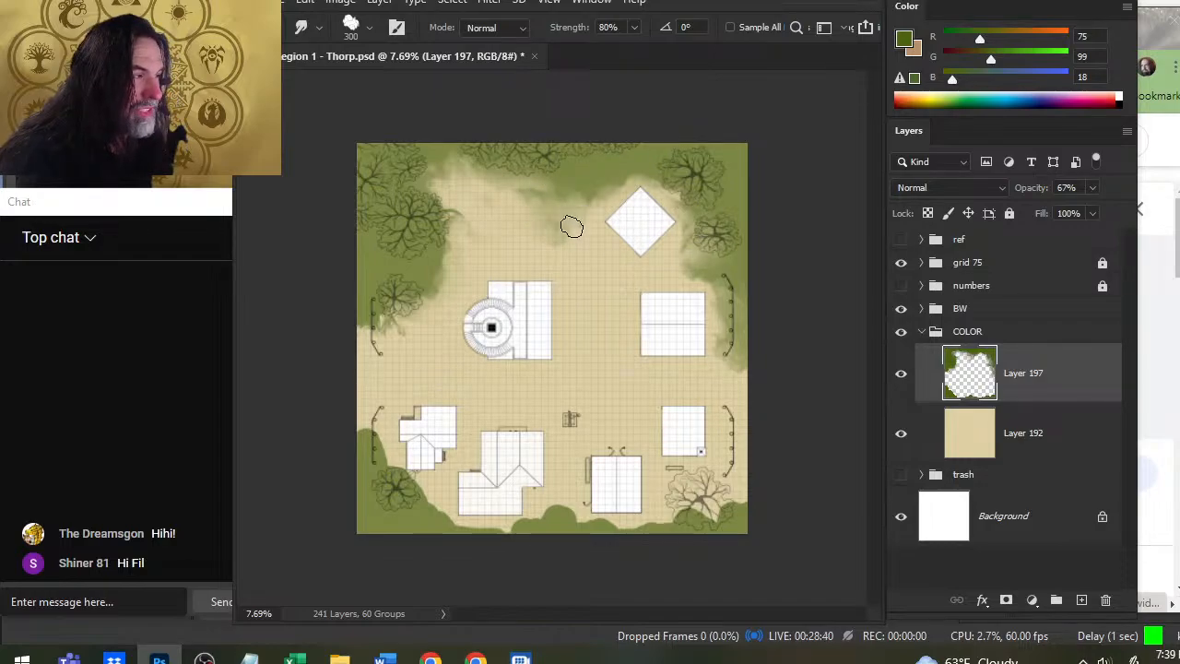
{"action": "mouse_move", "coordinate": [606, 184]}
{"action": "left_mouse_down"}
{"action": "mouse_move", "coordinate": [486, 222]}
{"action": "mouse_move", "coordinate": [466, 215]}
{"action": "mouse_move", "coordinate": [431, 242]}
{"action": "mouse_move", "coordinate": [522, 235]}
{"action": "mouse_move", "coordinate": [549, 185]}
{"action": "mouse_move", "coordinate": [557, 244]}
{"action": "mouse_move", "coordinate": [606, 185]}
{"action": "mouse_move", "coordinate": [564, 214]}
{"action": "mouse_move", "coordinate": [583, 218]}
{"action": "mouse_move", "coordinate": [555, 224]}
{"action": "mouse_move", "coordinate": [612, 206]}
{"action": "mouse_move", "coordinate": [574, 224]}
{"action": "mouse_move", "coordinate": [597, 191]}
{"action": "mouse_move", "coordinate": [574, 223]}
{"action": "mouse_move", "coordinate": [603, 203]}
{"action": "mouse_move", "coordinate": [588, 228]}
{"action": "mouse_move", "coordinate": [546, 223]}
{"action": "mouse_move", "coordinate": [635, 195]}
{"action": "mouse_move", "coordinate": [597, 205]}
{"action": "mouse_move", "coordinate": [620, 174]}
{"action": "mouse_move", "coordinate": [577, 202]}
{"action": "mouse_move", "coordinate": [473, 212]}
{"action": "mouse_move", "coordinate": [632, 180]}
{"action": "mouse_move", "coordinate": [585, 189]}
{"action": "mouse_move", "coordinate": [605, 204]}
{"action": "mouse_move", "coordinate": [632, 199]}
{"action": "mouse_move", "coordinate": [596, 210]}
{"action": "mouse_move", "coordinate": [620, 204]}
{"action": "mouse_move", "coordinate": [587, 208]}
{"action": "mouse_move", "coordinate": [633, 171]}
{"action": "mouse_move", "coordinate": [659, 197]}
{"action": "mouse_move", "coordinate": [692, 205]}
{"action": "mouse_move", "coordinate": [694, 194]}
{"action": "mouse_move", "coordinate": [713, 221]}
{"action": "mouse_move", "coordinate": [705, 214]}
{"action": "mouse_move", "coordinate": [718, 247]}
{"action": "mouse_move", "coordinate": [674, 265]}
{"action": "mouse_move", "coordinate": [718, 292]}
{"action": "mouse_move", "coordinate": [720, 312]}
{"action": "mouse_move", "coordinate": [689, 289]}
{"action": "mouse_move", "coordinate": [739, 351]}
{"action": "left_mouse_up"}
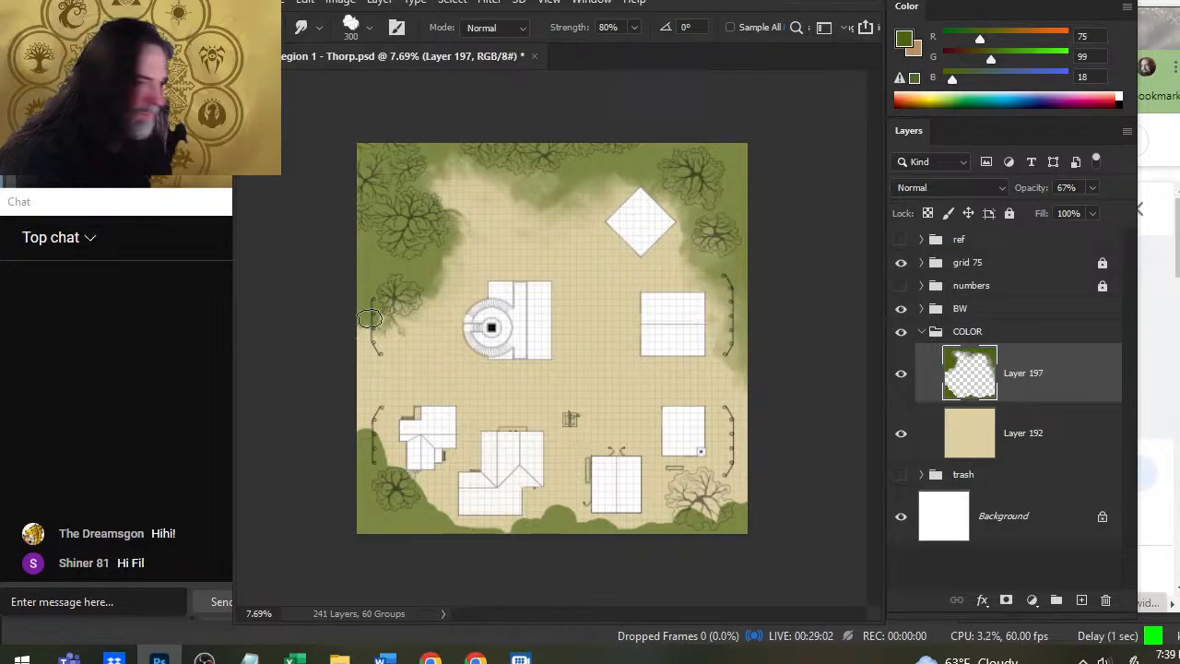
{"action": "mouse_move", "coordinate": [368, 318]}
{"action": "left_mouse_down"}
{"action": "mouse_move", "coordinate": [404, 302]}
{"action": "mouse_move", "coordinate": [419, 313]}
{"action": "mouse_move", "coordinate": [442, 280]}
{"action": "mouse_move", "coordinate": [443, 308]}
{"action": "mouse_move", "coordinate": [446, 267]}
{"action": "left_mouse_up"}
{"action": "mouse_move", "coordinate": [418, 304]}
{"action": "left_mouse_down"}
{"action": "mouse_move", "coordinate": [418, 332]}
{"action": "mouse_move", "coordinate": [378, 314]}
{"action": "mouse_move", "coordinate": [438, 298]}
{"action": "mouse_move", "coordinate": [465, 262]}
{"action": "mouse_move", "coordinate": [449, 307]}
{"action": "mouse_move", "coordinate": [460, 276]}
{"action": "mouse_move", "coordinate": [453, 155]}
{"action": "mouse_move", "coordinate": [417, 170]}
{"action": "mouse_move", "coordinate": [443, 171]}
{"action": "mouse_move", "coordinate": [458, 195]}
{"action": "mouse_move", "coordinate": [479, 189]}
{"action": "mouse_move", "coordinate": [470, 155]}
{"action": "mouse_move", "coordinate": [410, 175]}
{"action": "mouse_move", "coordinate": [508, 159]}
{"action": "mouse_move", "coordinate": [403, 200]}
{"action": "mouse_move", "coordinate": [421, 205]}
{"action": "mouse_move", "coordinate": [413, 196]}
{"action": "mouse_move", "coordinate": [421, 247]}
{"action": "mouse_move", "coordinate": [376, 225]}
{"action": "mouse_move", "coordinate": [438, 259]}
{"action": "mouse_move", "coordinate": [431, 230]}
{"action": "mouse_move", "coordinate": [477, 229]}
{"action": "mouse_move", "coordinate": [478, 202]}
{"action": "mouse_move", "coordinate": [480, 242]}
{"action": "mouse_move", "coordinate": [442, 225]}
{"action": "mouse_move", "coordinate": [466, 286]}
{"action": "left_mouse_up"}
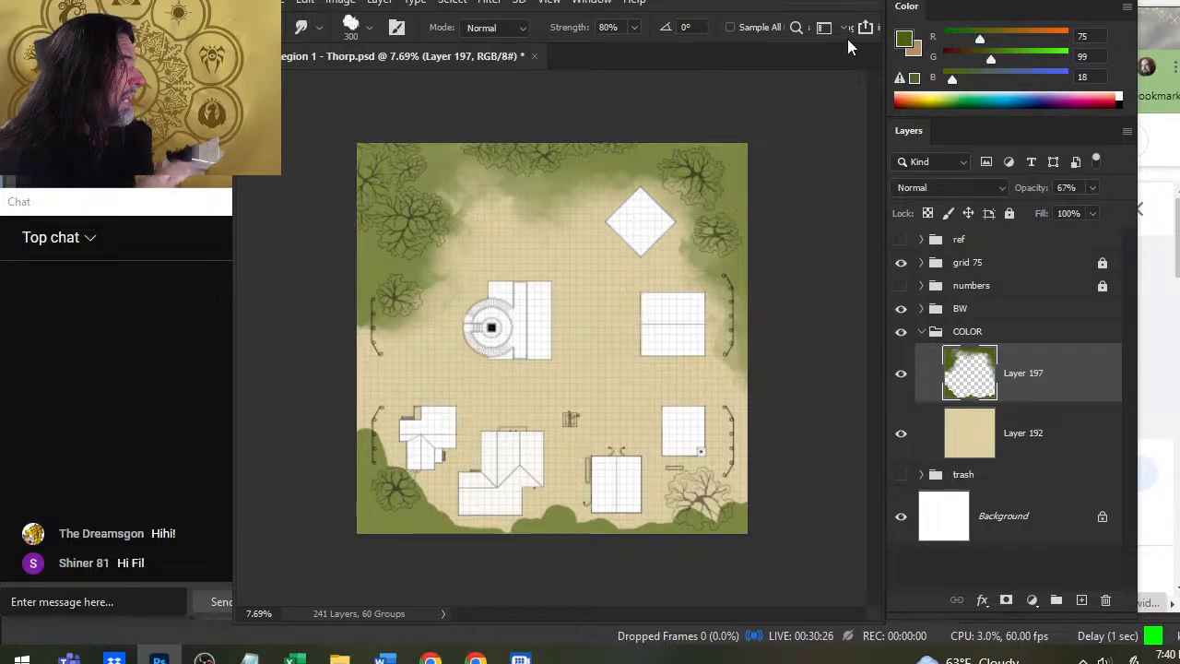
Swap the foreground and background colours to make the tan the foreground colour.
{"action": "key", "text": "x"}
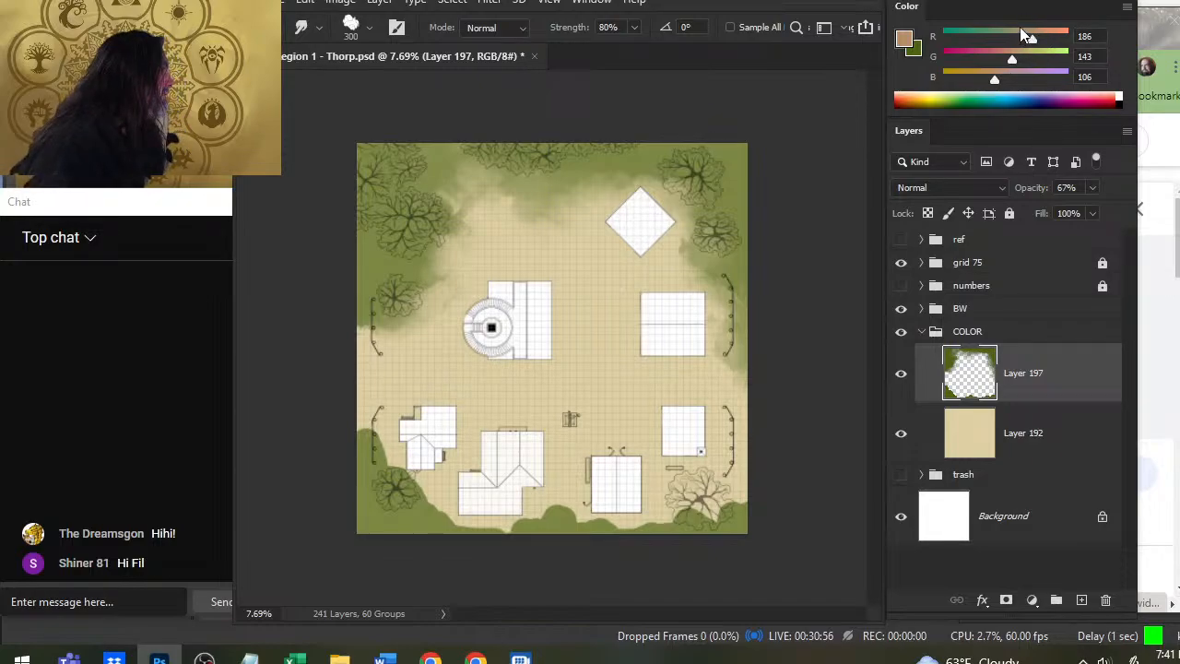
{"action": "key", "text": "alt+Tab"}
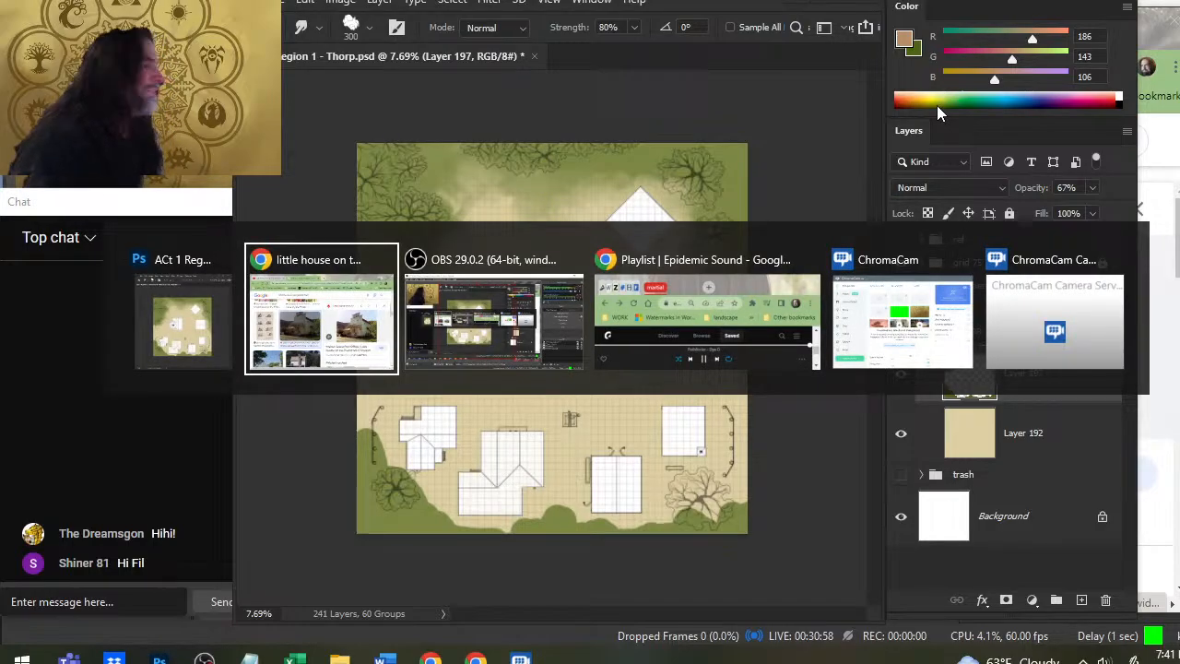
{"action": "key", "text": "alt+shift+Tab"}
Calculate 180 ÷ 255 and 100 ÷ 255 in the Windows Calculator, and close it.
{"action": "key", "text": "super"}
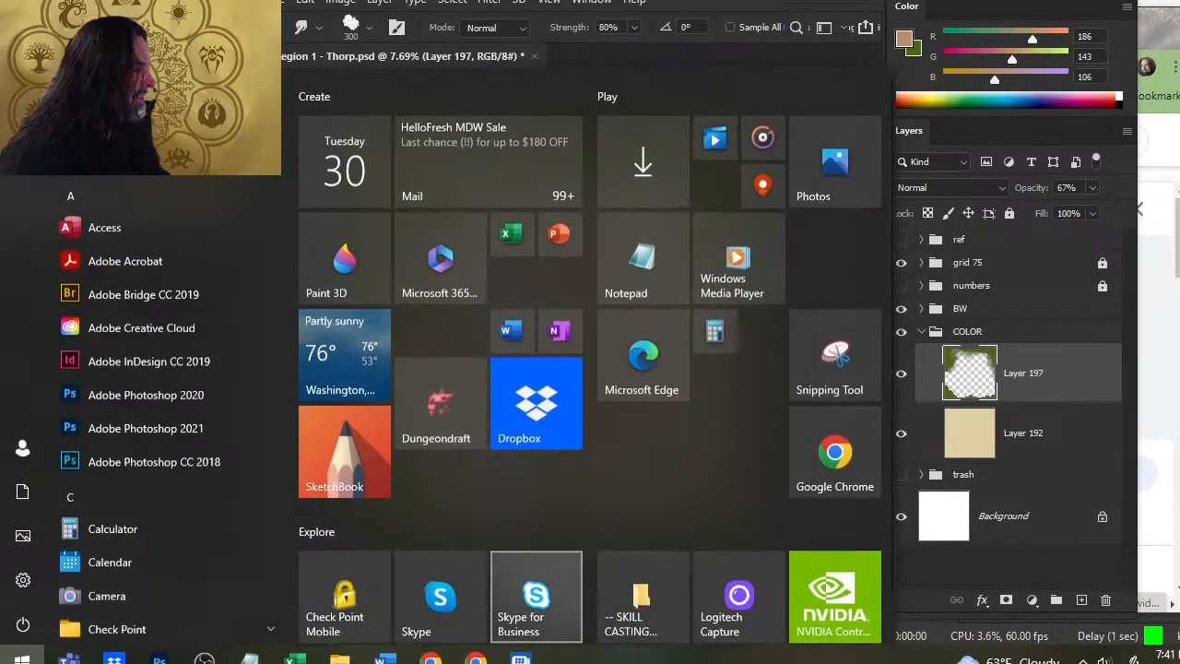
{"action": "left_click", "coordinate": [723, 331]}
{"action": "type", "text": "18"}
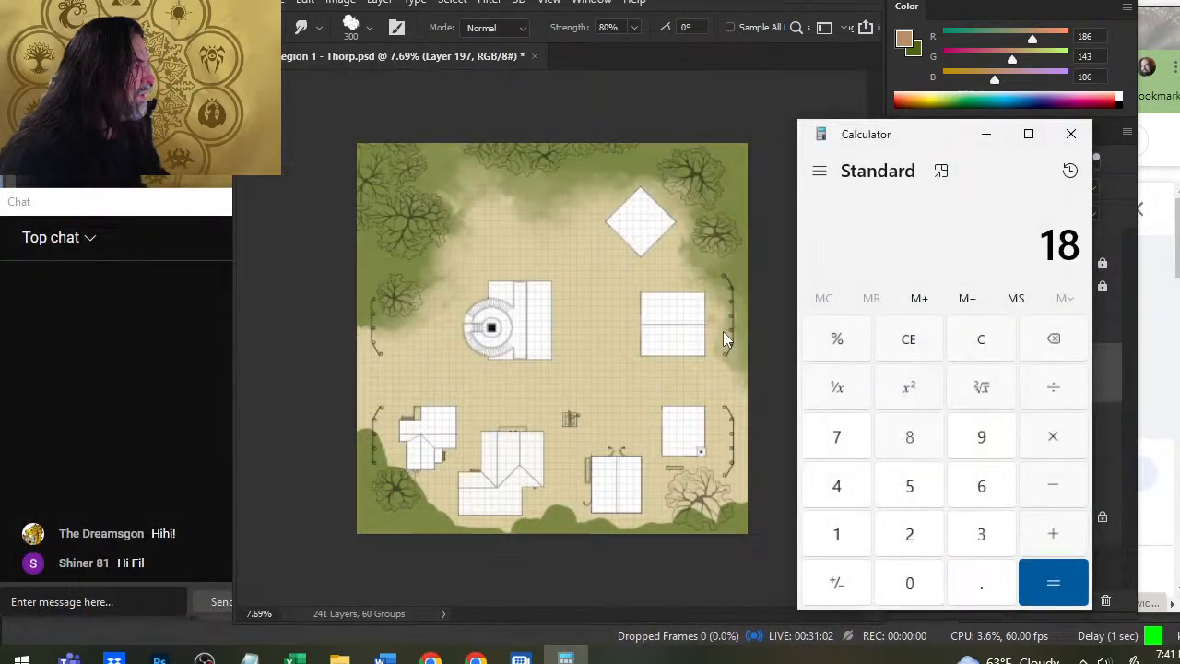
{"action": "type", "text": "0/255"}
{"action": "key", "text": "Return"}
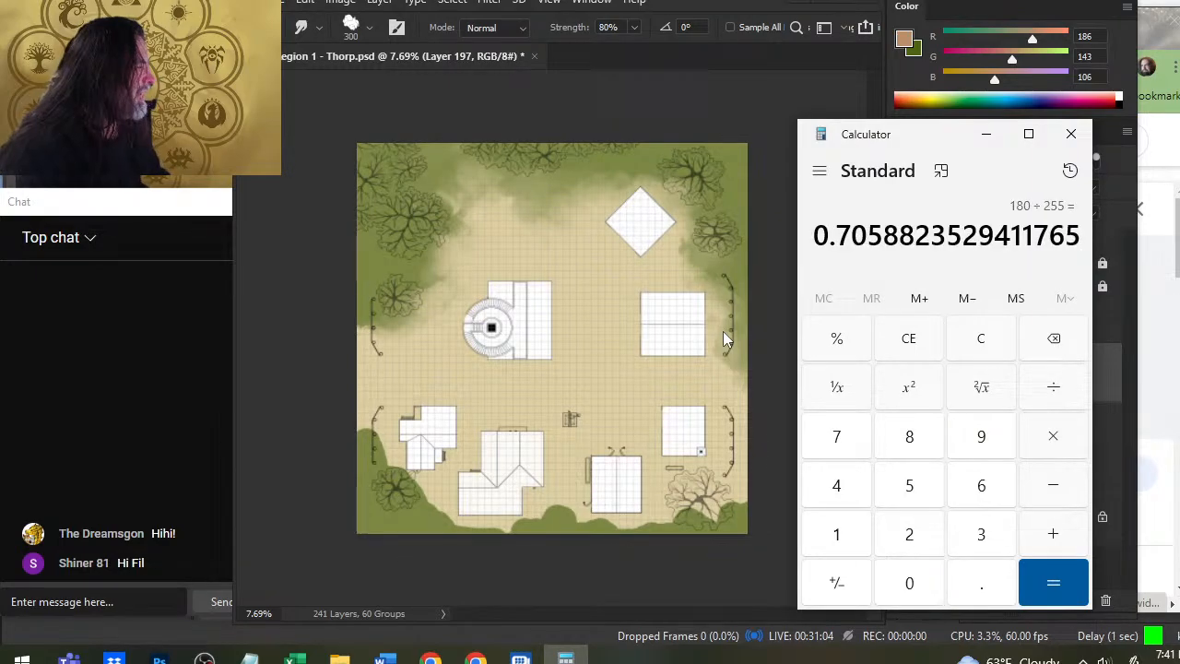
{"action": "type", "text": "100/255"}
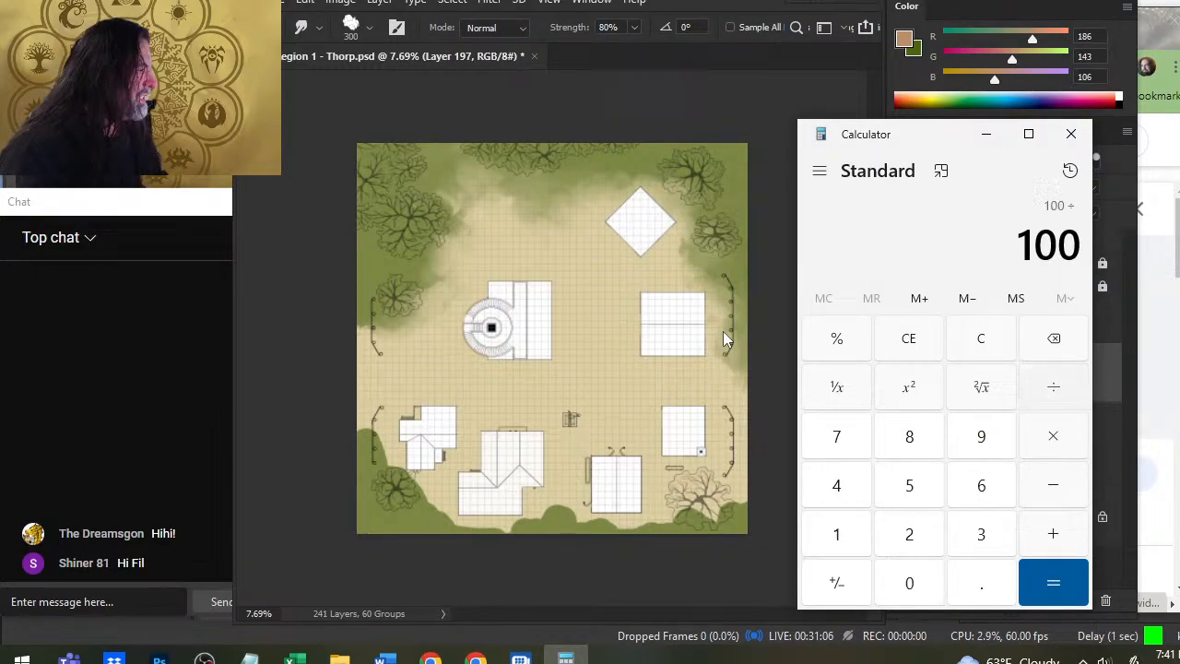
{"action": "key", "text": "Return"}
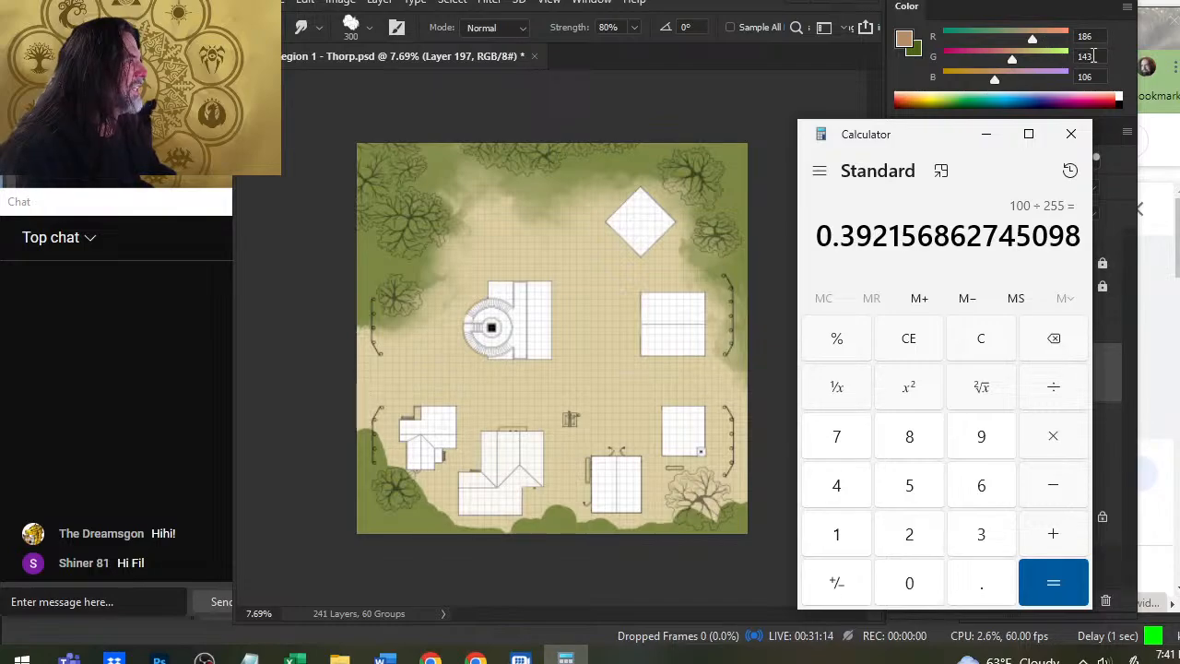
{"action": "left_click", "coordinate": [1070, 133]}
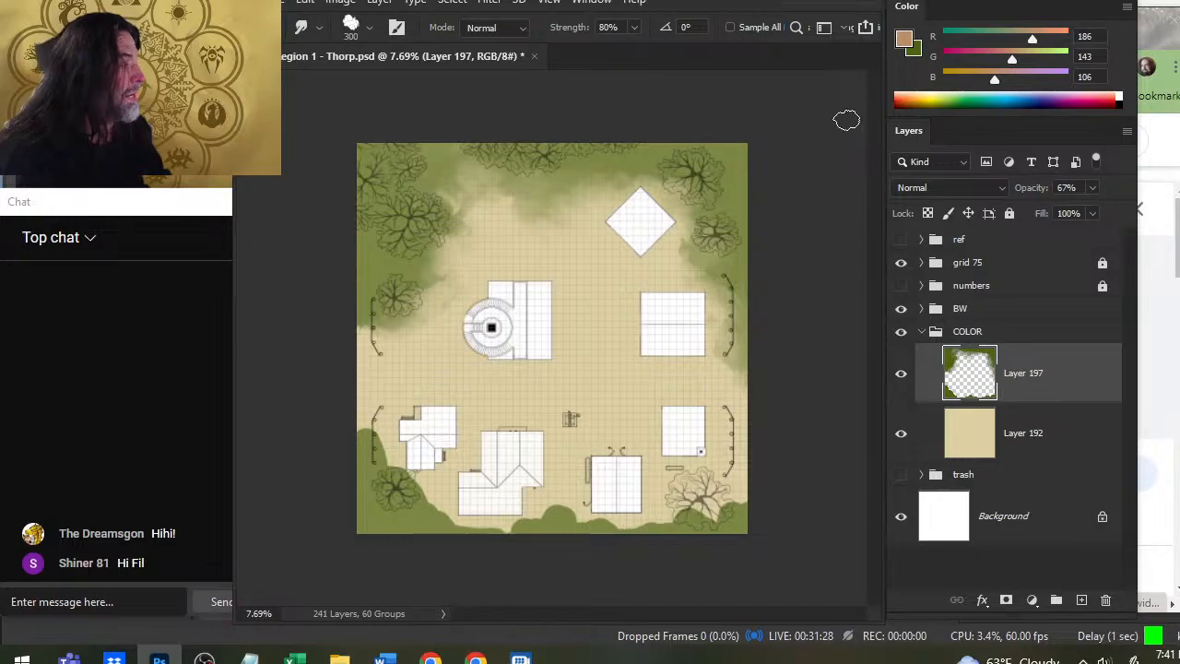
Make green the foreground colour and smudge the grass along the map's western, eastern, southwestern and southern edges into the sand with the 300-pixel cloud brush.
{"action": "key", "text": "x"}
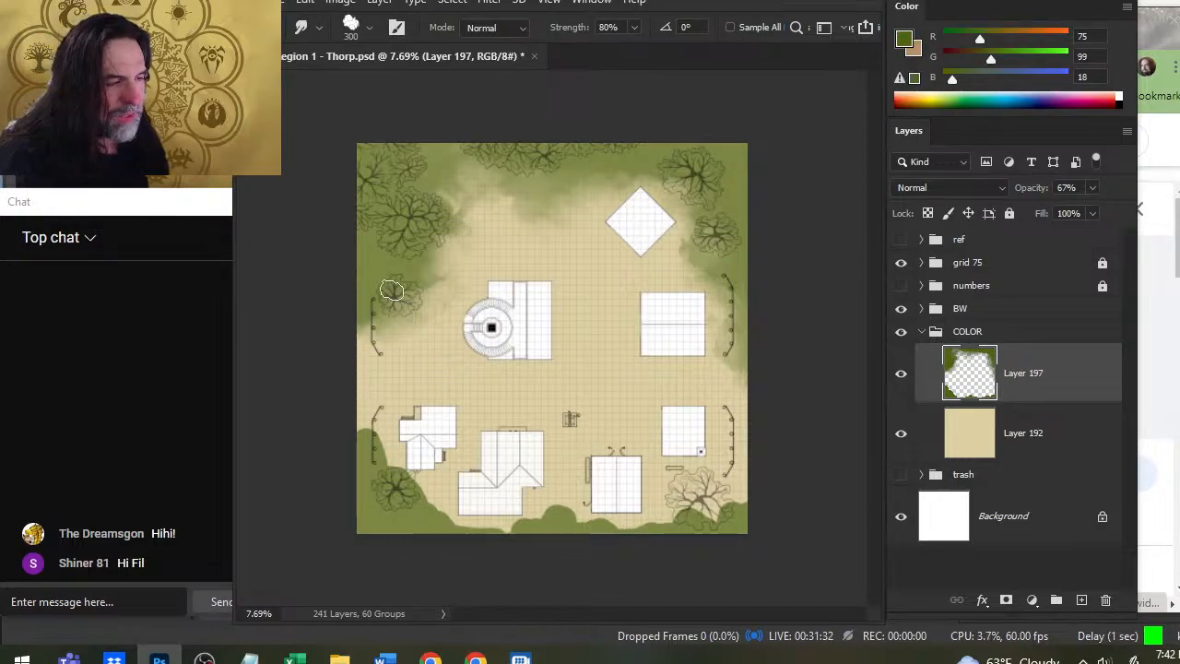
{"action": "mouse_move", "coordinate": [390, 291]}
{"action": "left_mouse_down"}
{"action": "mouse_move", "coordinate": [425, 310]}
{"action": "mouse_move", "coordinate": [445, 270]}
{"action": "mouse_move", "coordinate": [445, 294]}
{"action": "mouse_move", "coordinate": [469, 297]}
{"action": "mouse_move", "coordinate": [413, 281]}
{"action": "mouse_move", "coordinate": [458, 261]}
{"action": "mouse_move", "coordinate": [435, 240]}
{"action": "mouse_move", "coordinate": [453, 217]}
{"action": "mouse_move", "coordinate": [489, 214]}
{"action": "mouse_move", "coordinate": [448, 188]}
{"action": "mouse_move", "coordinate": [461, 166]}
{"action": "mouse_move", "coordinate": [433, 195]}
{"action": "mouse_move", "coordinate": [472, 228]}
{"action": "mouse_move", "coordinate": [435, 223]}
{"action": "mouse_move", "coordinate": [475, 229]}
{"action": "mouse_move", "coordinate": [464, 226]}
{"action": "mouse_move", "coordinate": [477, 216]}
{"action": "mouse_move", "coordinate": [484, 227]}
{"action": "mouse_move", "coordinate": [462, 197]}
{"action": "mouse_move", "coordinate": [556, 223]}
{"action": "mouse_move", "coordinate": [489, 204]}
{"action": "mouse_move", "coordinate": [461, 215]}
{"action": "mouse_move", "coordinate": [453, 241]}
{"action": "mouse_move", "coordinate": [440, 178]}
{"action": "mouse_move", "coordinate": [409, 168]}
{"action": "mouse_move", "coordinate": [477, 158]}
{"action": "mouse_move", "coordinate": [443, 268]}
{"action": "mouse_move", "coordinate": [462, 236]}
{"action": "mouse_move", "coordinate": [436, 267]}
{"action": "mouse_move", "coordinate": [447, 297]}
{"action": "mouse_move", "coordinate": [404, 316]}
{"action": "mouse_move", "coordinate": [371, 299]}
{"action": "mouse_move", "coordinate": [378, 336]}
{"action": "mouse_move", "coordinate": [389, 316]}
{"action": "mouse_move", "coordinate": [390, 395]}
{"action": "mouse_move", "coordinate": [350, 383]}
{"action": "left_mouse_up"}
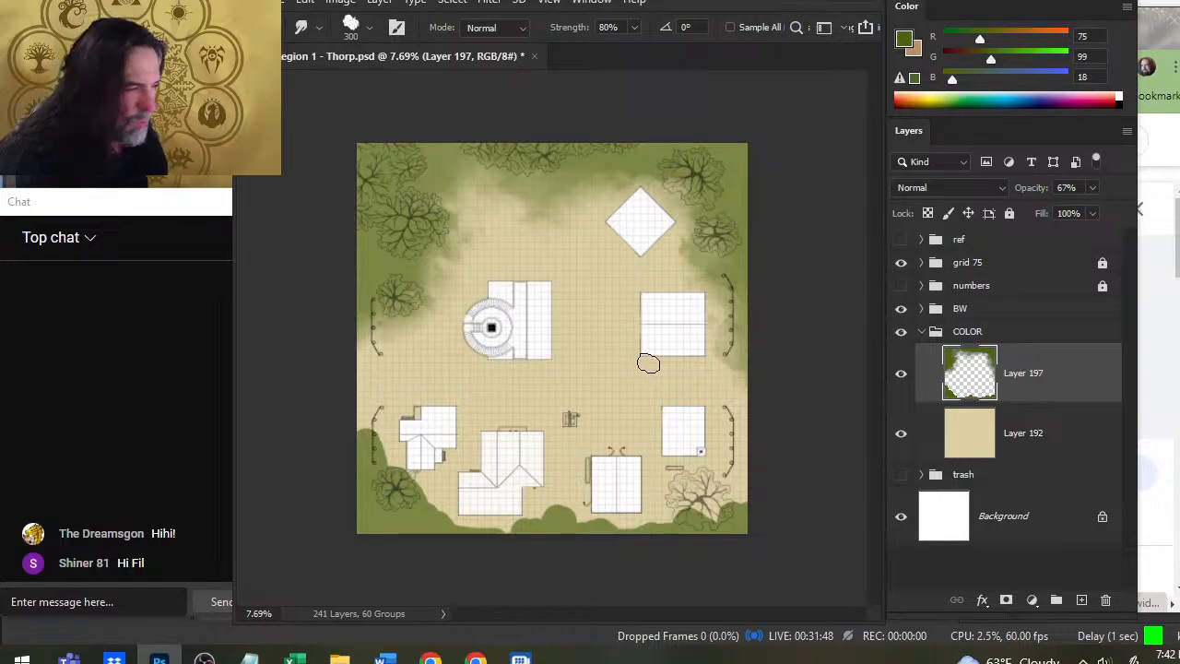
{"action": "mouse_move", "coordinate": [747, 374]}
{"action": "left_mouse_down"}
{"action": "mouse_move", "coordinate": [740, 337]}
{"action": "mouse_move", "coordinate": [720, 382]}
{"action": "mouse_move", "coordinate": [753, 368]}
{"action": "mouse_move", "coordinate": [735, 347]}
{"action": "mouse_move", "coordinate": [729, 282]}
{"action": "left_mouse_up"}
{"action": "mouse_move", "coordinate": [703, 379]}
{"action": "left_mouse_down"}
{"action": "mouse_move", "coordinate": [725, 338]}
{"action": "mouse_move", "coordinate": [722, 356]}
{"action": "left_mouse_up"}
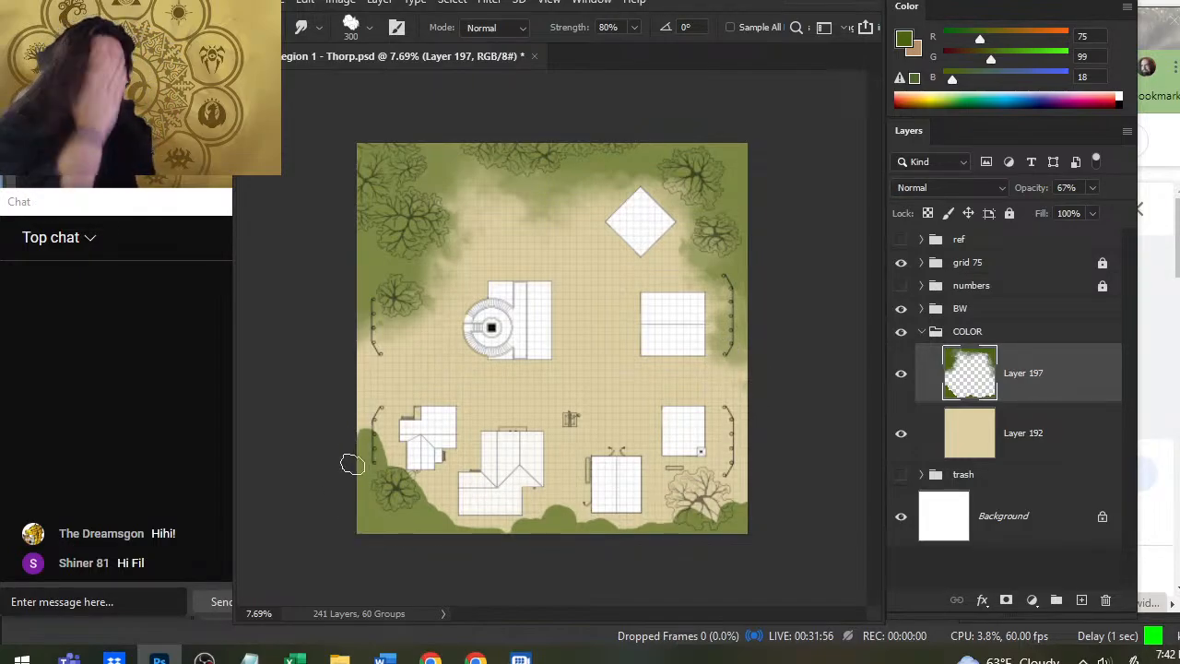
{"action": "left_click_drag", "start_coordinate": [360, 448], "coordinate": [372, 422]}
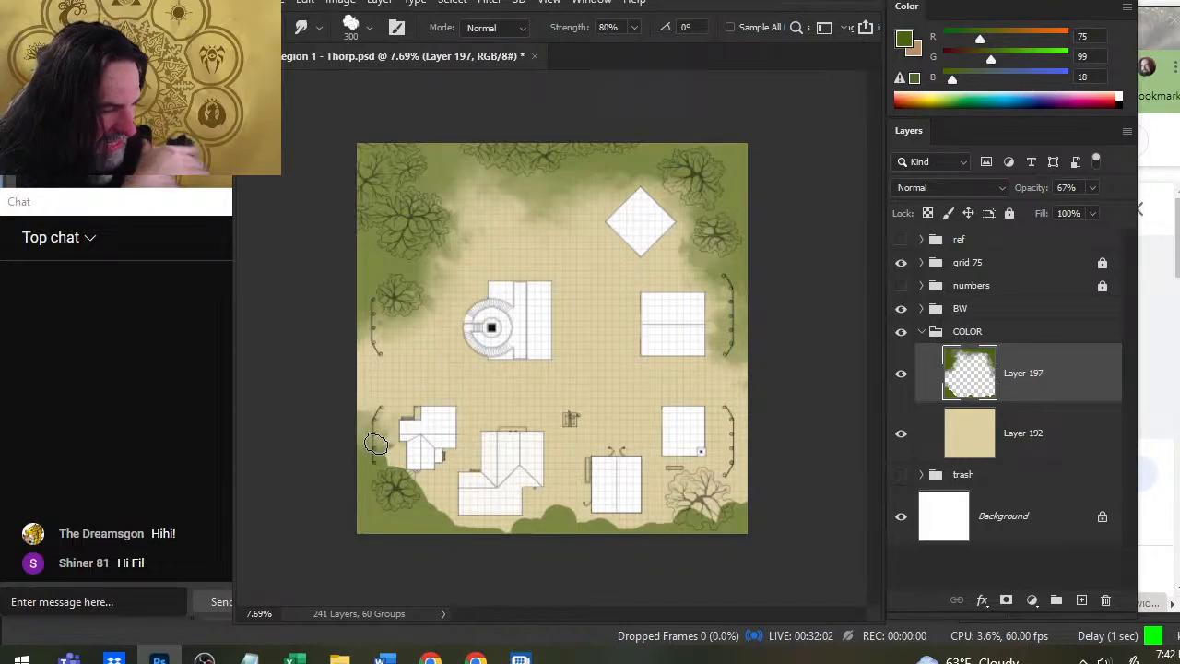
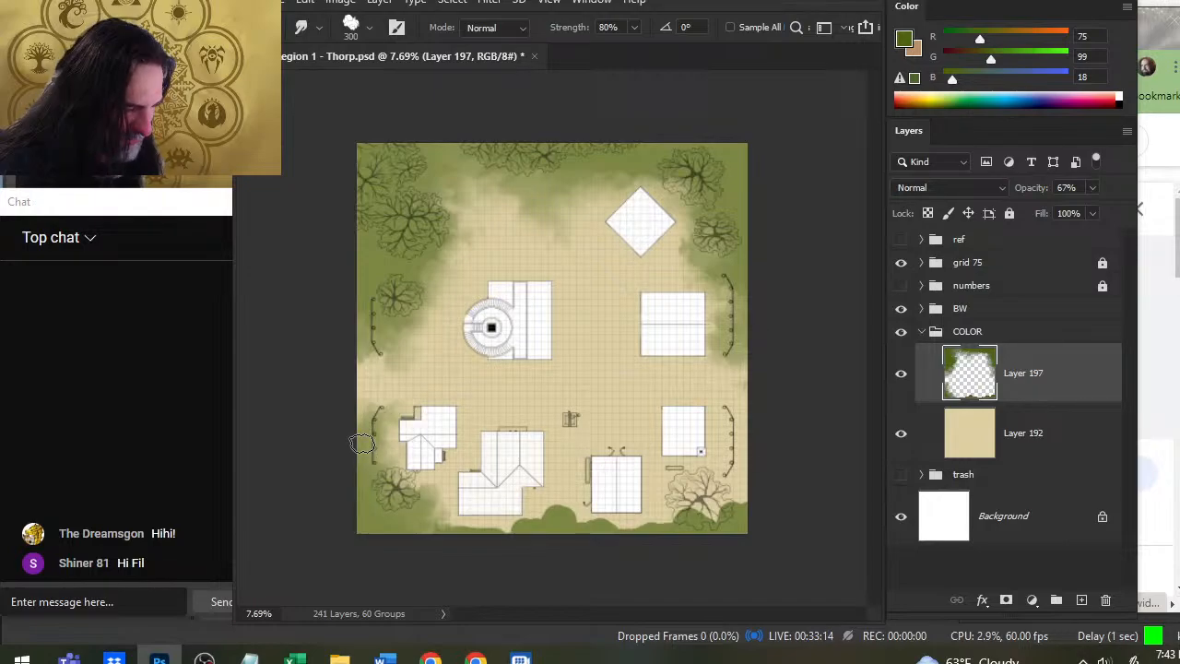
{"action": "mouse_move", "coordinate": [427, 521]}
{"action": "left_mouse_down"}
{"action": "mouse_move", "coordinate": [465, 543]}
{"action": "mouse_move", "coordinate": [458, 536]}
{"action": "mouse_move", "coordinate": [520, 539]}
{"action": "mouse_move", "coordinate": [560, 523]}
{"action": "mouse_move", "coordinate": [529, 529]}
{"action": "mouse_move", "coordinate": [539, 540]}
{"action": "mouse_move", "coordinate": [553, 530]}
{"action": "mouse_move", "coordinate": [503, 517]}
{"action": "mouse_move", "coordinate": [554, 523]}
{"action": "mouse_move", "coordinate": [485, 536]}
{"action": "mouse_move", "coordinate": [522, 528]}
{"action": "mouse_move", "coordinate": [451, 516]}
{"action": "mouse_move", "coordinate": [470, 518]}
{"action": "mouse_move", "coordinate": [448, 492]}
{"action": "mouse_move", "coordinate": [420, 522]}
{"action": "left_mouse_up"}
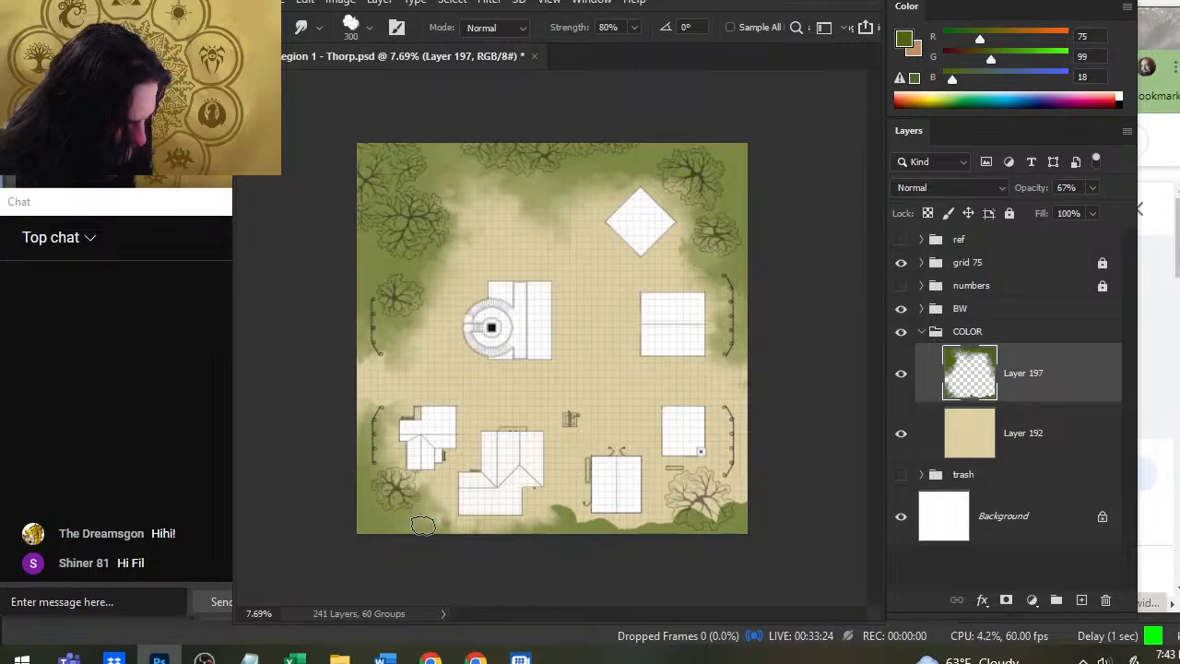
{"action": "mouse_move", "coordinate": [540, 534]}
{"action": "left_mouse_down"}
{"action": "mouse_move", "coordinate": [568, 503]}
{"action": "mouse_move", "coordinate": [553, 530]}
{"action": "mouse_move", "coordinate": [550, 508]}
{"action": "mouse_move", "coordinate": [572, 538]}
{"action": "mouse_move", "coordinate": [584, 512]}
{"action": "mouse_move", "coordinate": [619, 535]}
{"action": "mouse_move", "coordinate": [535, 534]}
{"action": "mouse_move", "coordinate": [623, 529]}
{"action": "mouse_move", "coordinate": [590, 545]}
{"action": "mouse_move", "coordinate": [611, 535]}
{"action": "mouse_move", "coordinate": [556, 541]}
{"action": "mouse_move", "coordinate": [622, 540]}
{"action": "mouse_move", "coordinate": [540, 535]}
{"action": "mouse_move", "coordinate": [590, 522]}
{"action": "left_mouse_up"}
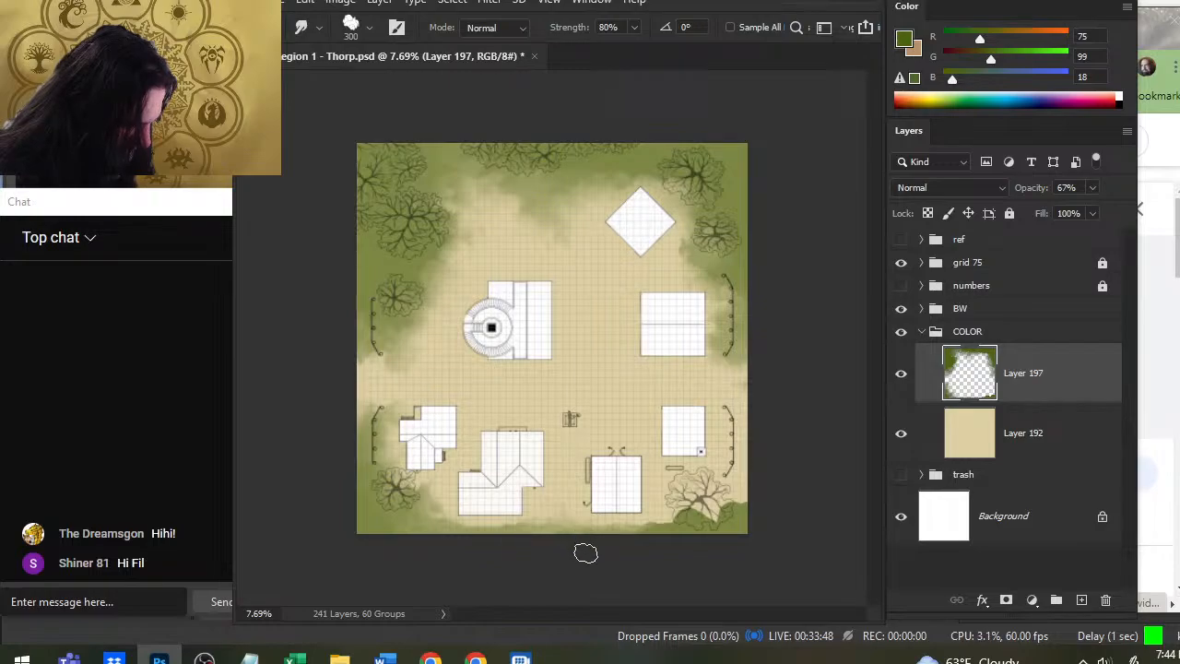
Open region map.psd from the INTRO folder inside the project's ART folder.
{"action": "key", "text": "b"}
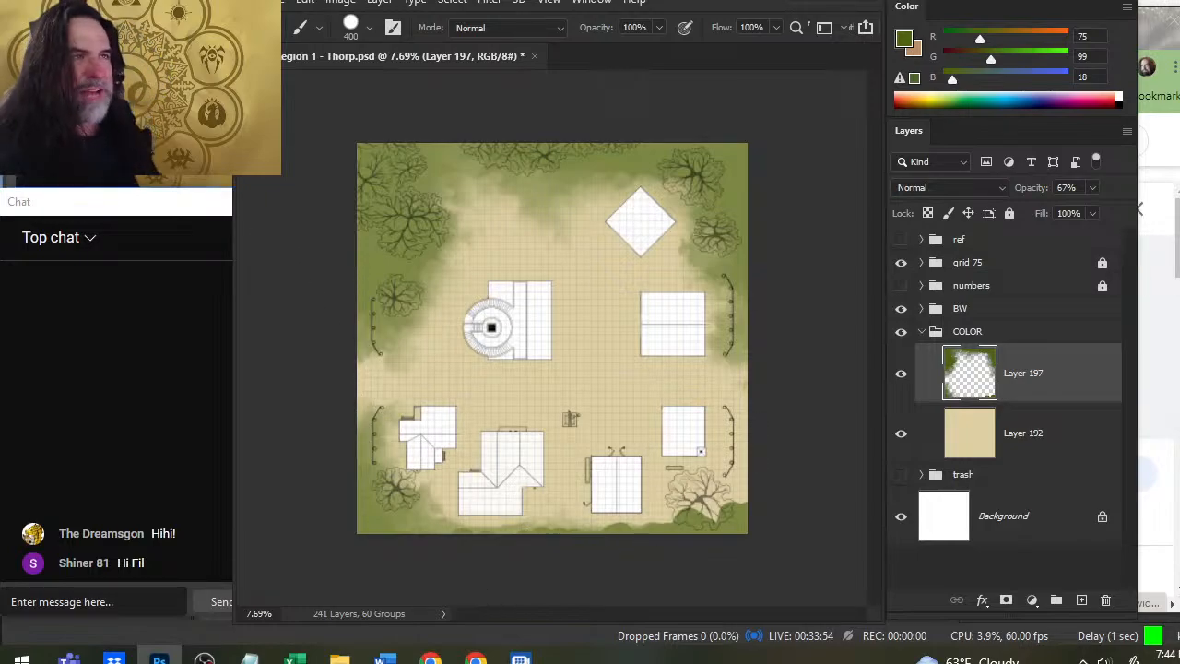
{"action": "left_click", "coordinate": [279, 4]}
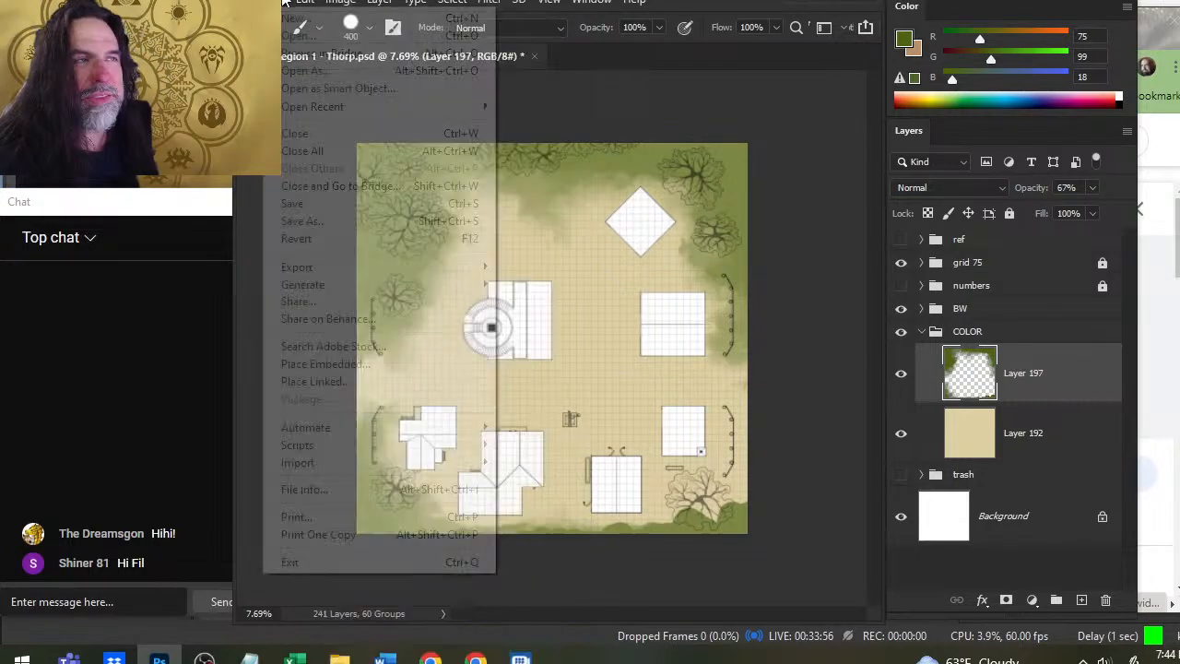
{"action": "left_click", "coordinate": [297, 37]}
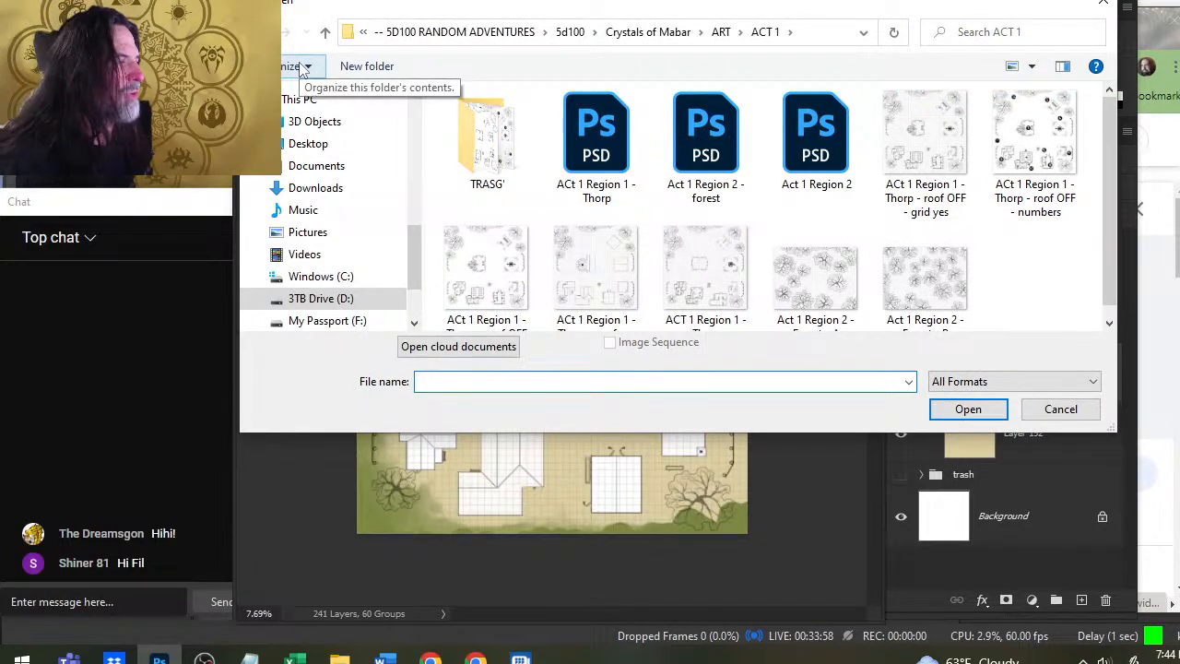
{"action": "left_click", "coordinate": [721, 37]}
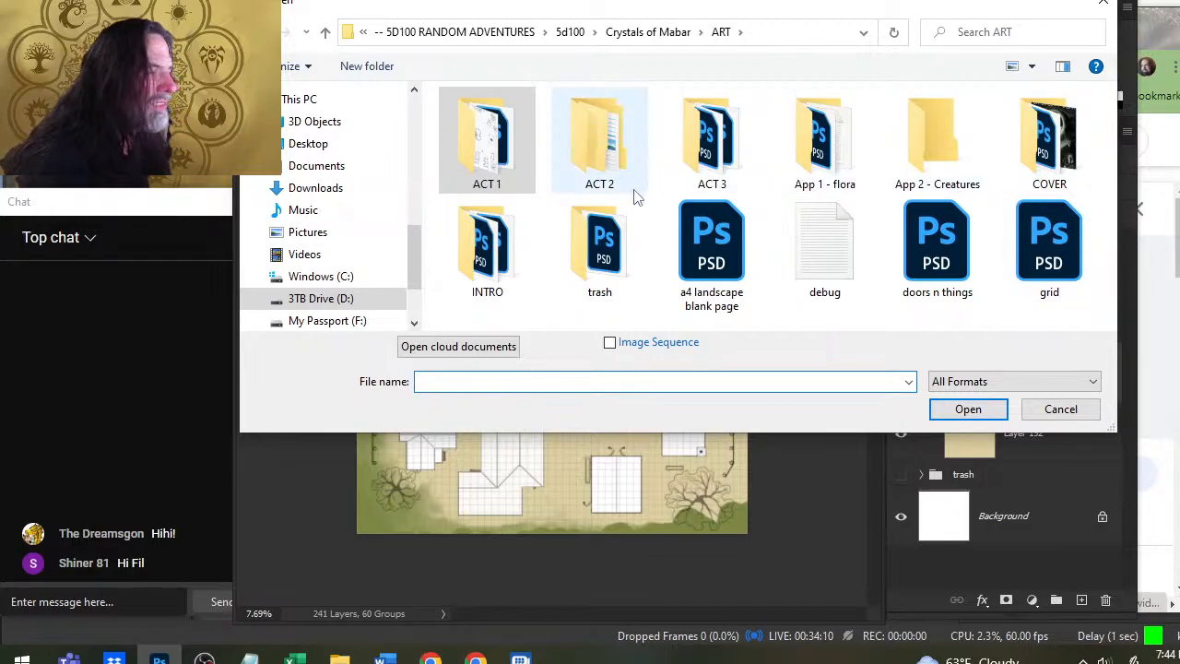
{"action": "double_click", "coordinate": [505, 263]}
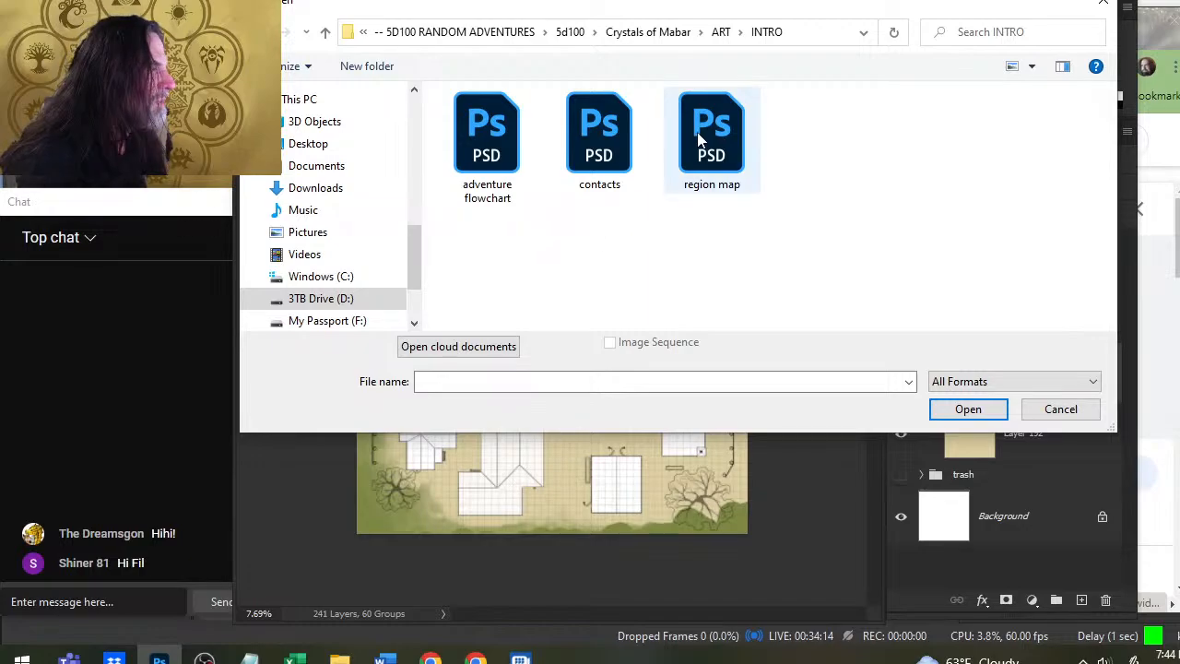
{"action": "double_click", "coordinate": [698, 159]}
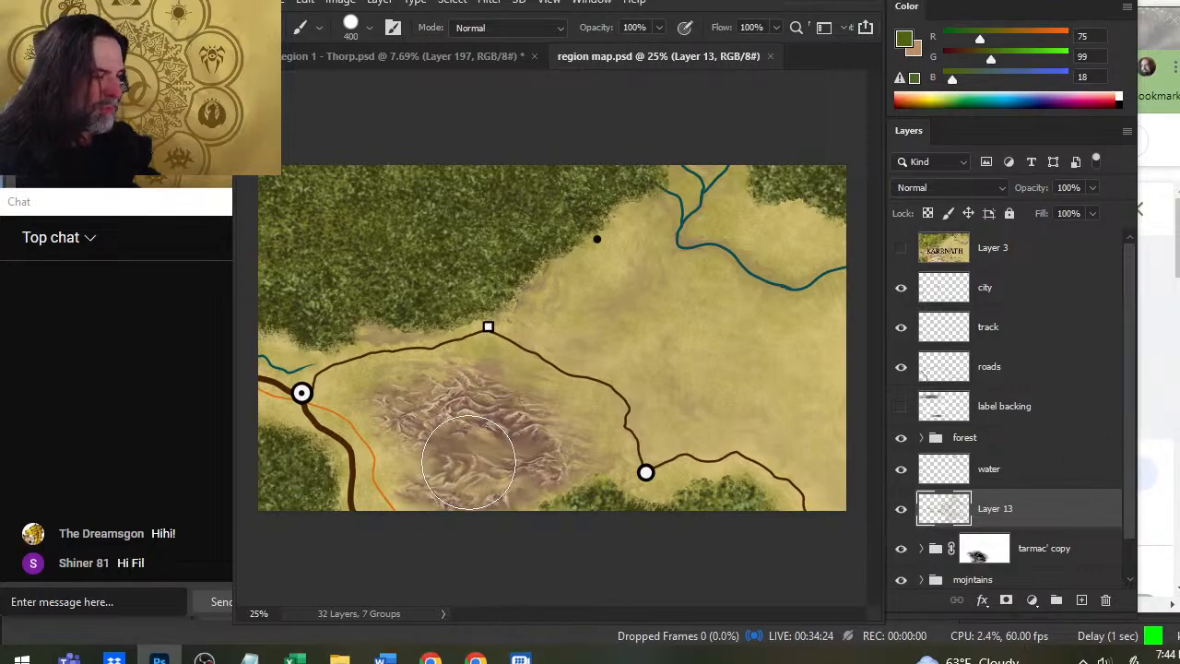
Examine the region map's terrain colouring at several zoom levels and close the document.
{"action": "key", "text": "g"}
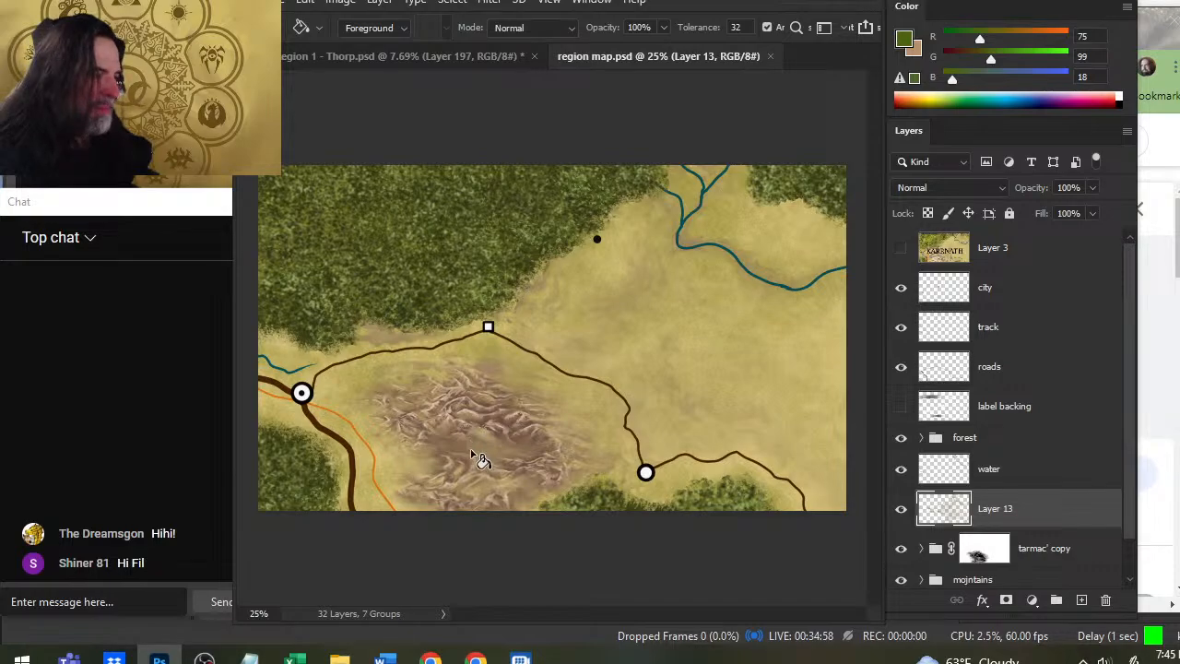
{"action": "key", "text": "z"}
{"action": "mouse_move", "coordinate": [476, 456]}
{"action": "left_mouse_down"}
{"action": "mouse_move", "coordinate": [485, 439]}
{"action": "mouse_move", "coordinate": [635, 469]}
{"action": "mouse_move", "coordinate": [577, 451]}
{"action": "left_mouse_up"}
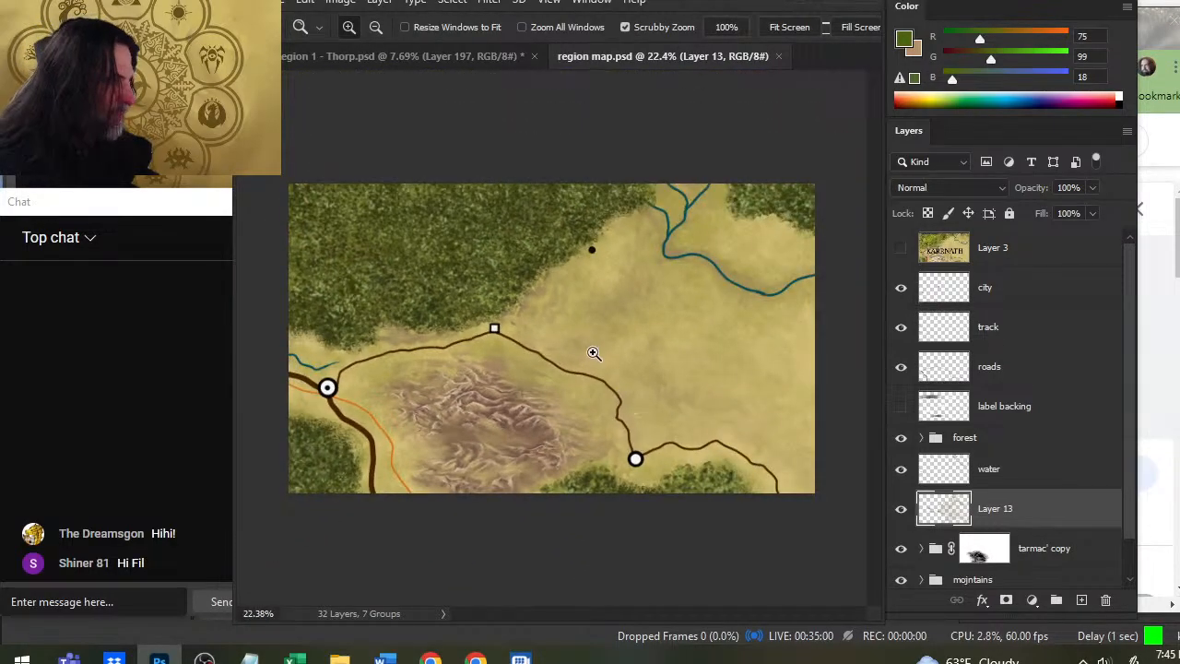
{"action": "mouse_move", "coordinate": [588, 388]}
{"action": "left_mouse_down"}
{"action": "mouse_move", "coordinate": [577, 331]}
{"action": "mouse_move", "coordinate": [566, 389]}
{"action": "left_mouse_up"}
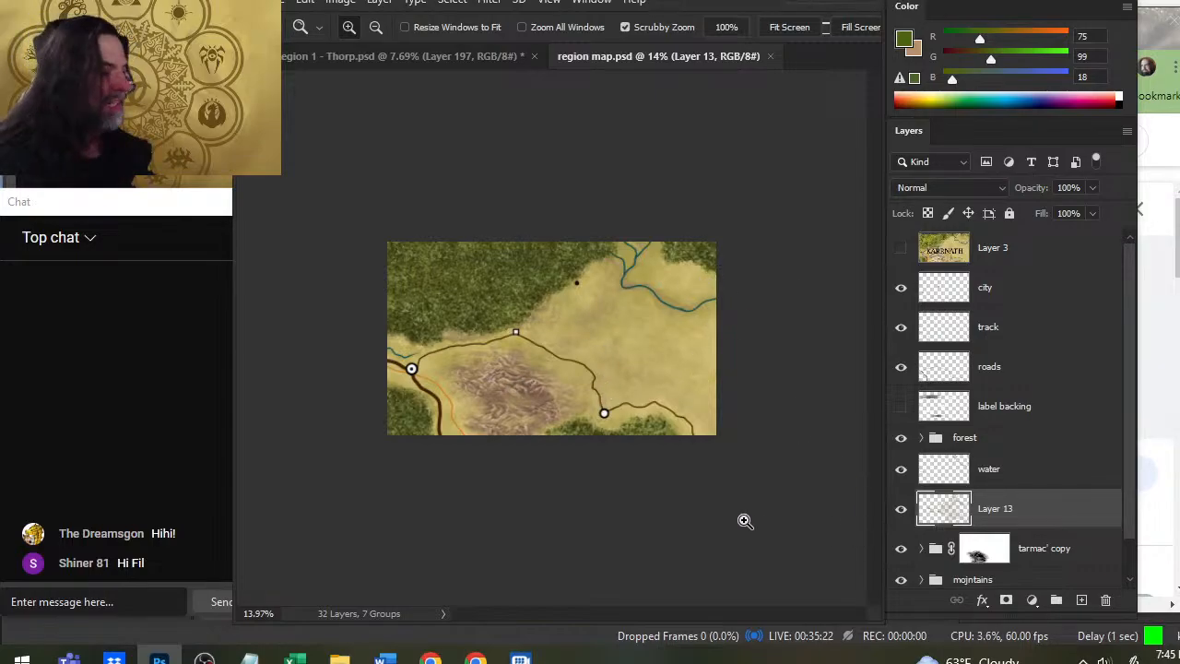
{"action": "left_click_drag", "start_coordinate": [552, 300], "coordinate": [581, 322]}
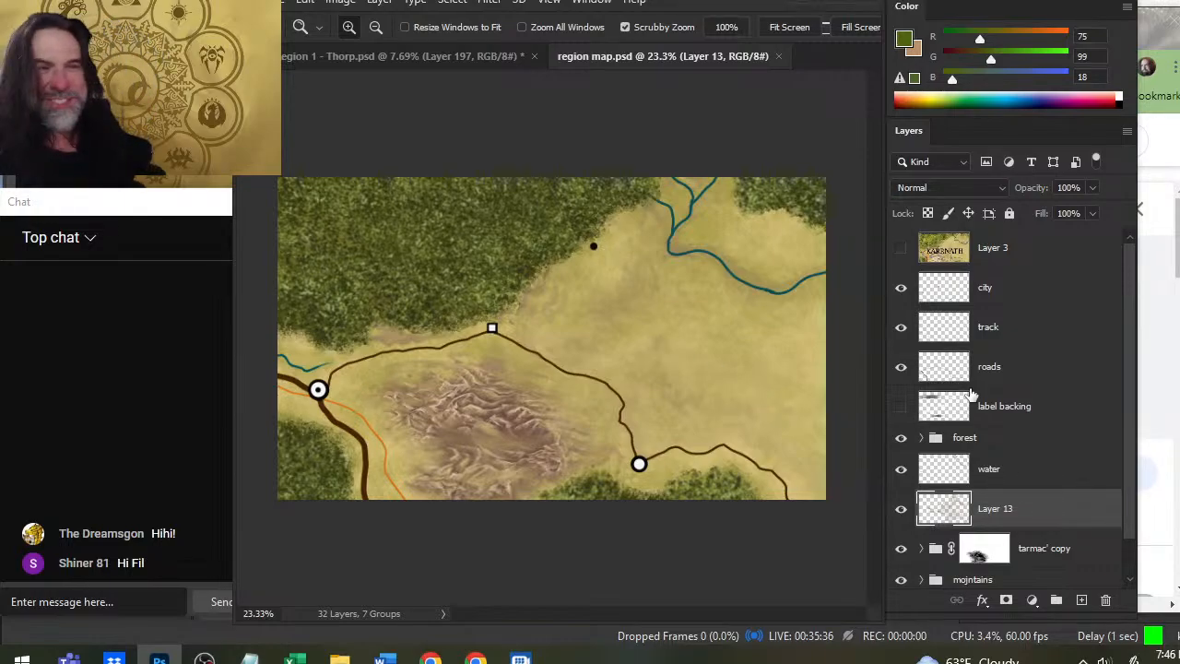
{"action": "left_click", "coordinate": [780, 58]}
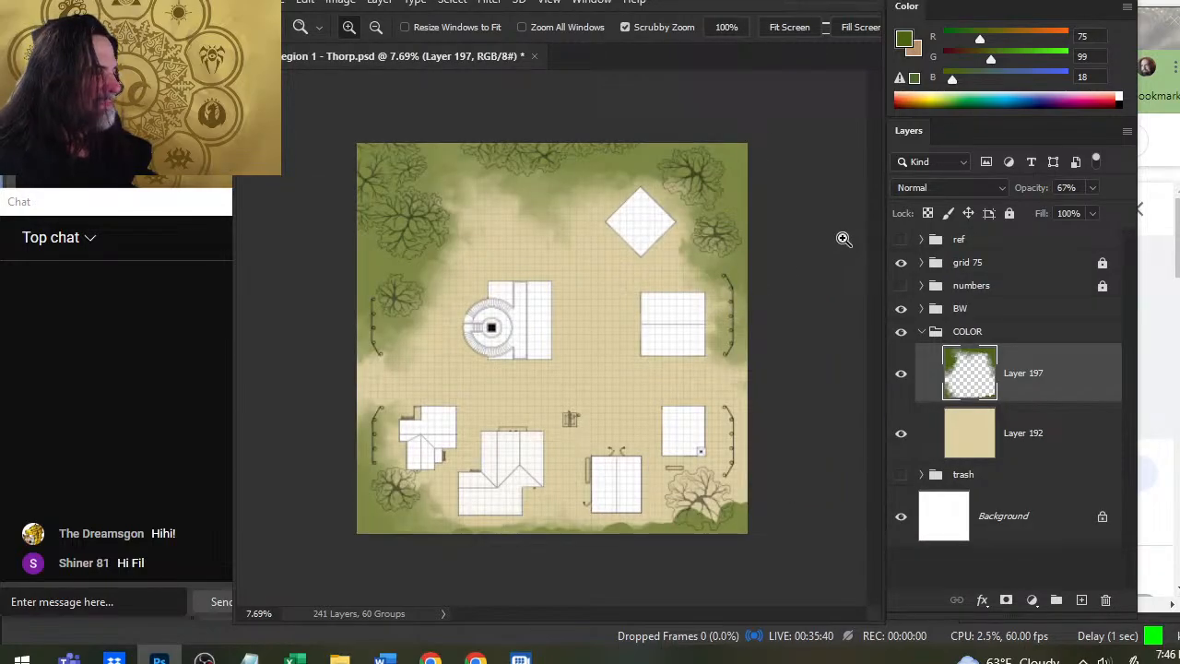
Reopen the recent region map.psd and sample a sandy ground colour from its open plain with the Brush's eyedropper.
{"action": "key", "text": "r"}
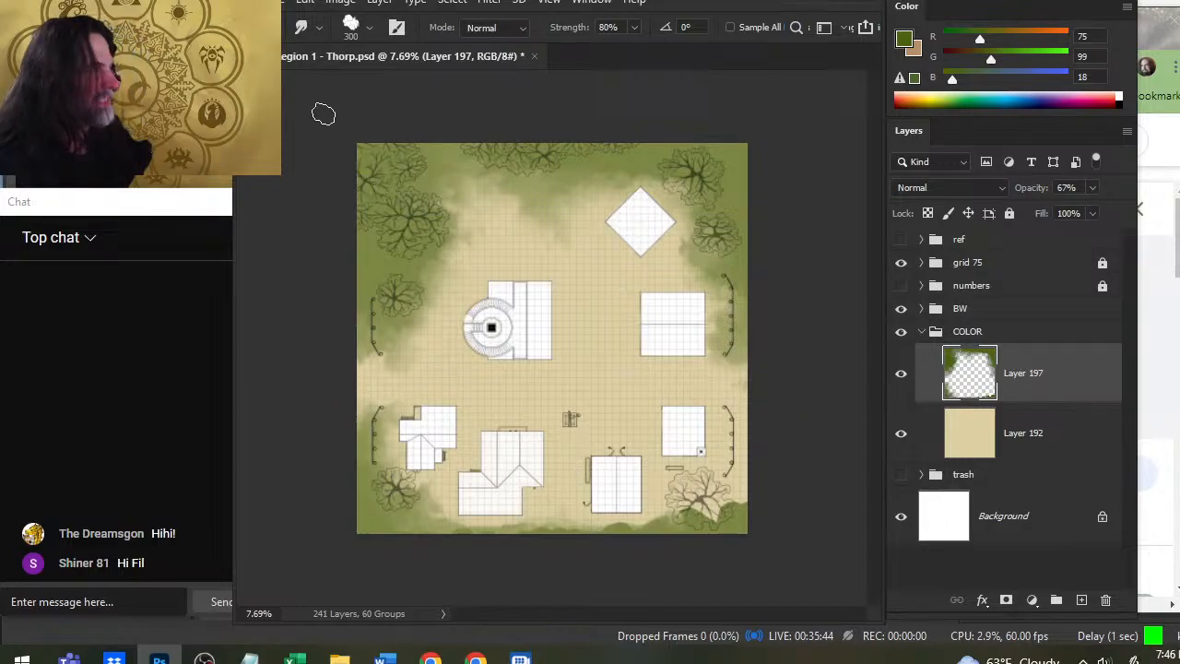
{"action": "left_click", "coordinate": [275, 3]}
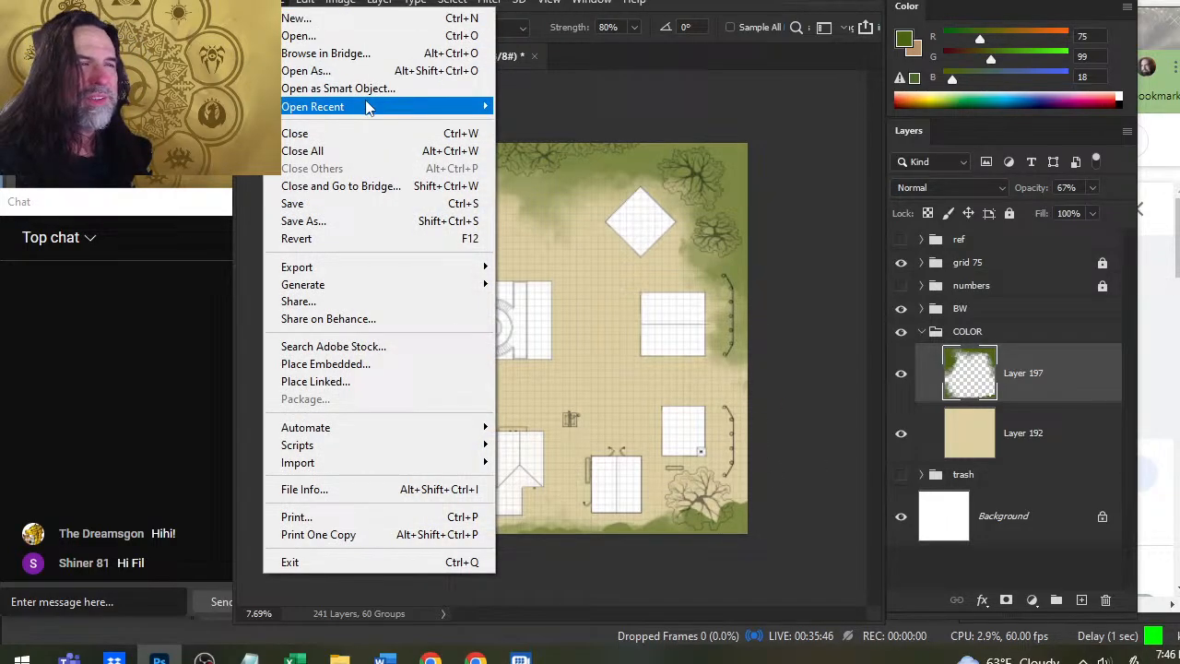
{"action": "mouse_move", "coordinate": [370, 106]}
{"action": "left_click", "coordinate": [631, 107]}
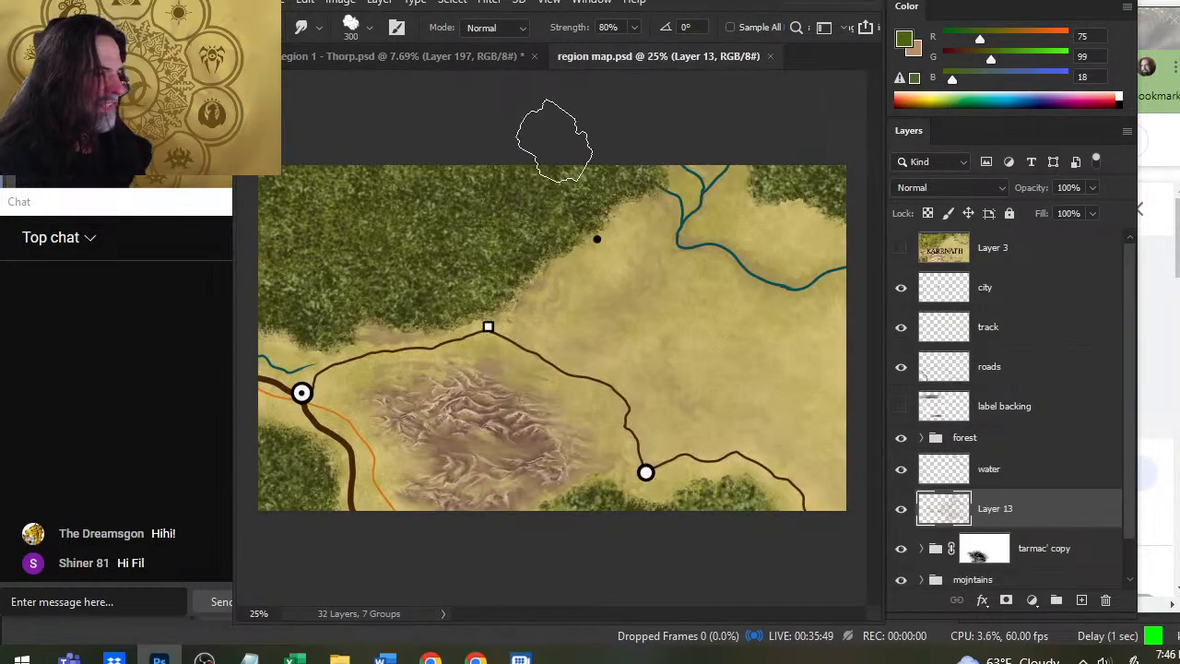
{"action": "key", "text": "b"}
{"action": "left_click", "coordinate": [637, 308], "text": "alt"}
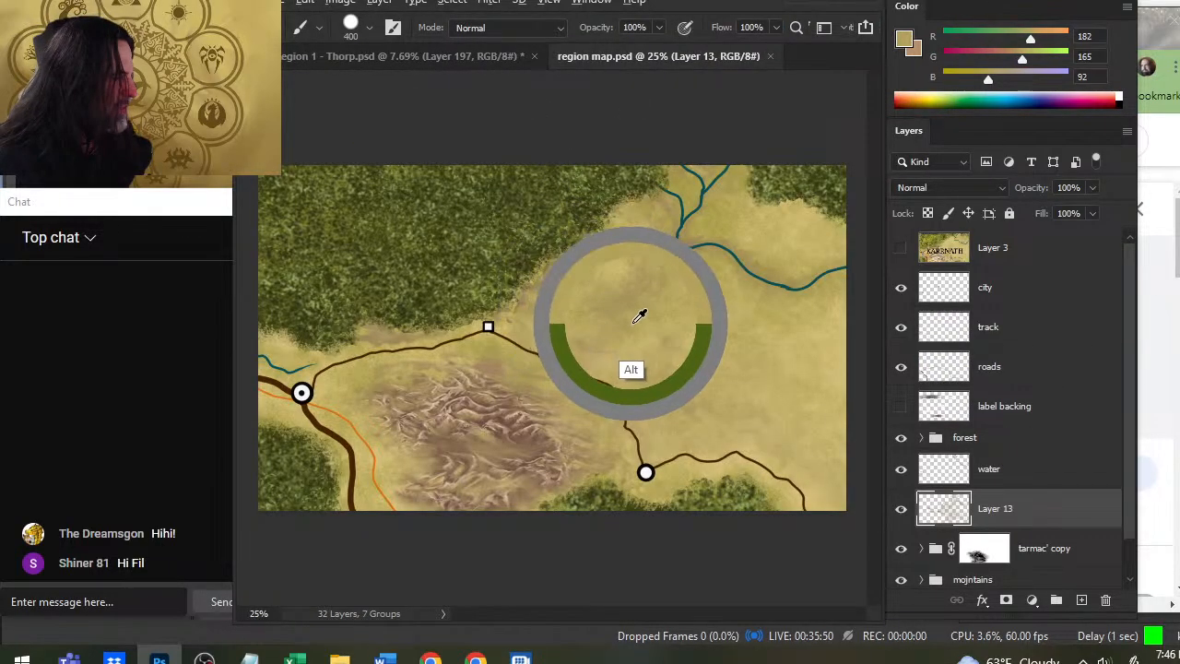
{"action": "mouse_move", "coordinate": [647, 322]}
{"action": "left_mouse_down"}
{"action": "mouse_move", "coordinate": [683, 329]}
{"action": "mouse_move", "coordinate": [680, 319]}
{"action": "left_mouse_up"}
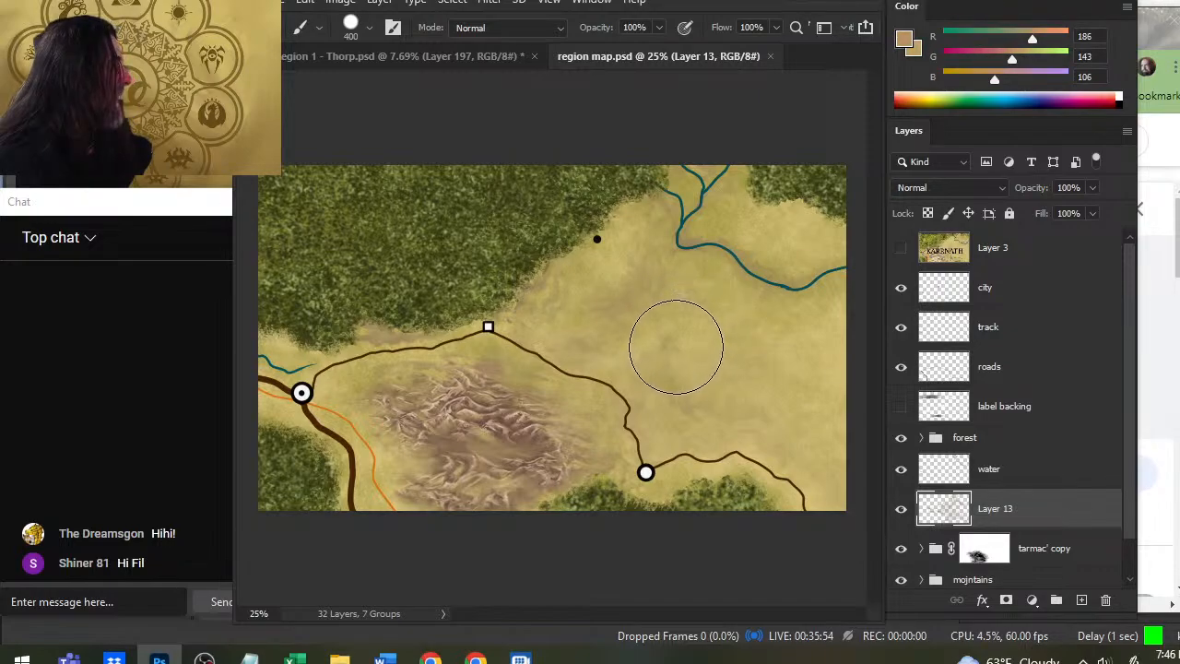
Compare the Thorp village map with the region map, and close the region map.
{"action": "left_click", "coordinate": [458, 59]}
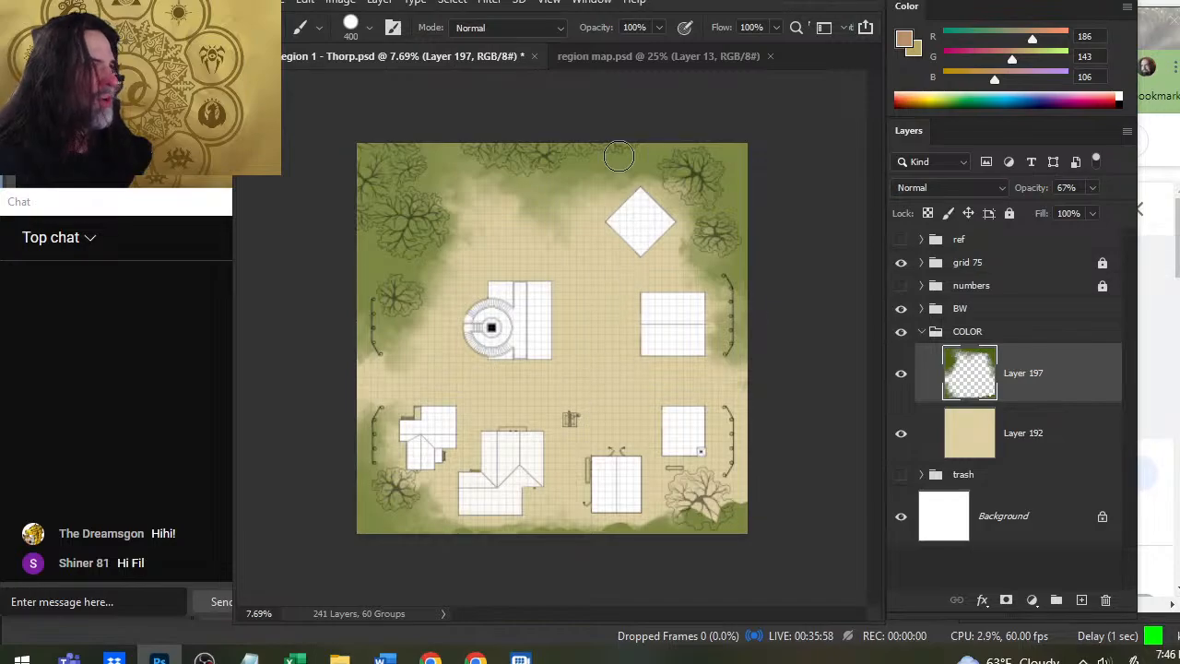
{"action": "left_click", "coordinate": [697, 58]}
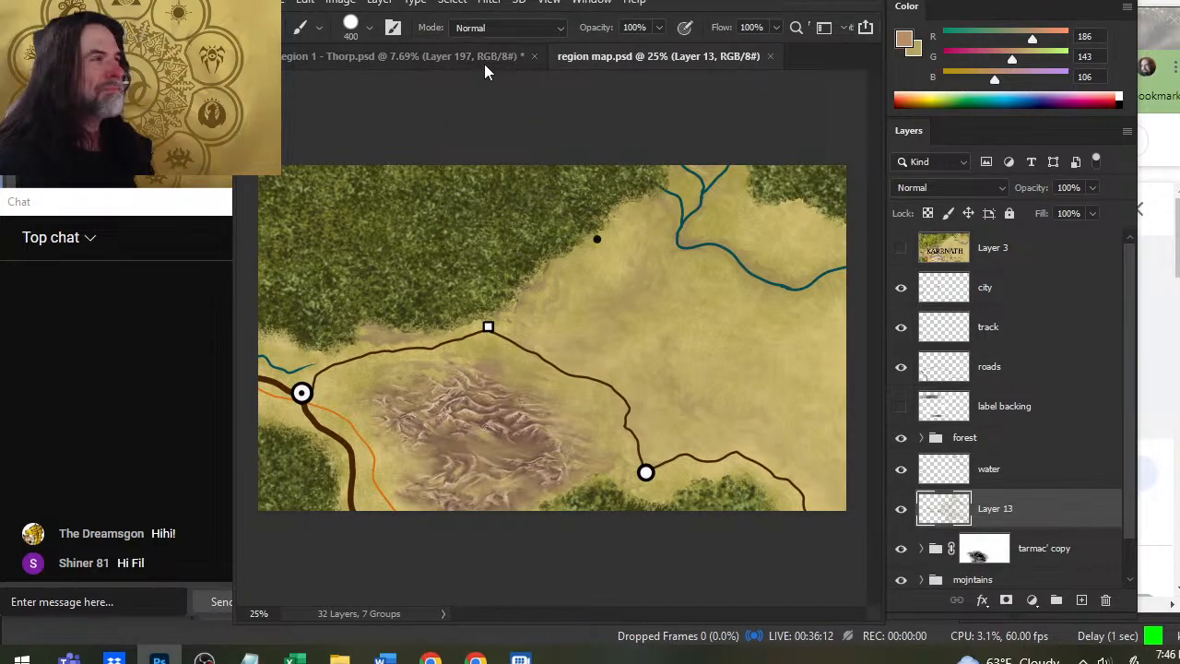
{"action": "left_click", "coordinate": [769, 56]}
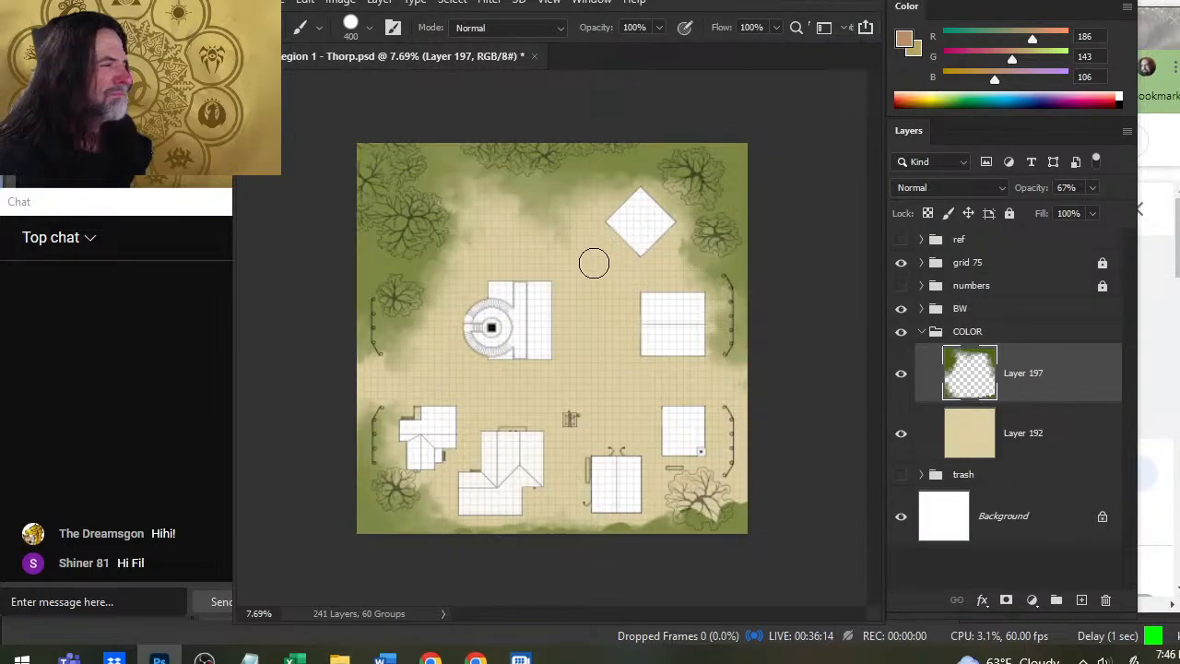
Sample the western grass green (123, 135, 65) as background colour and the central sand (222, 207, 162) as foreground colour.
{"action": "left_click", "coordinate": [361, 276], "text": "alt"}
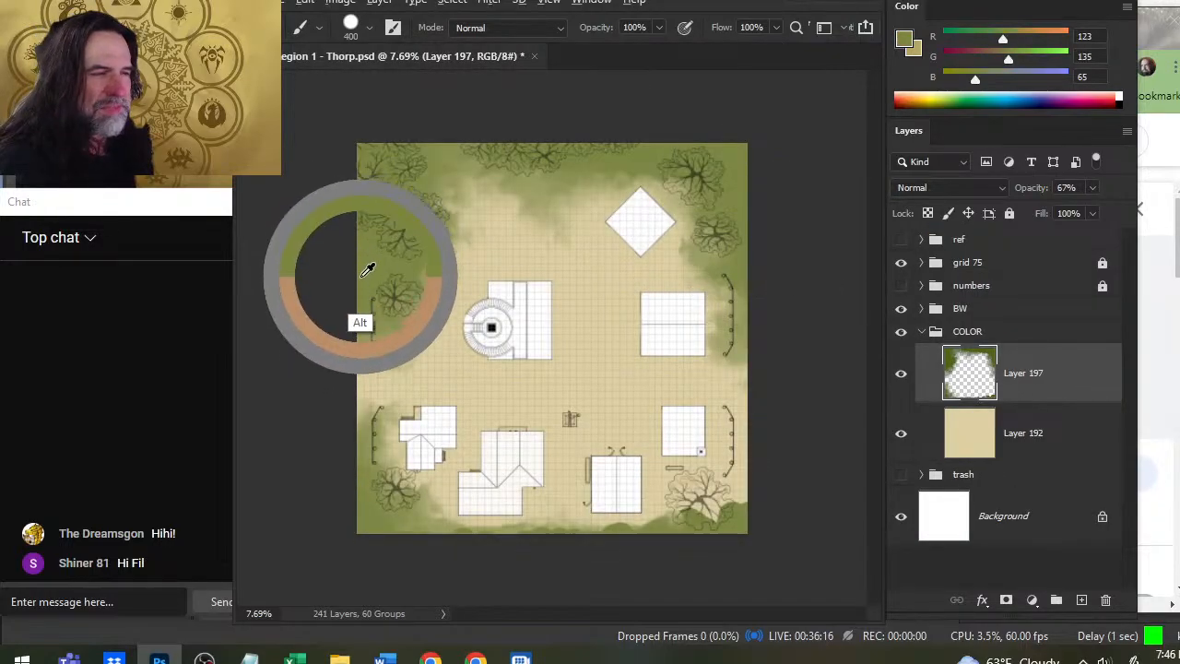
{"action": "left_click", "coordinate": [360, 260], "text": "alt"}
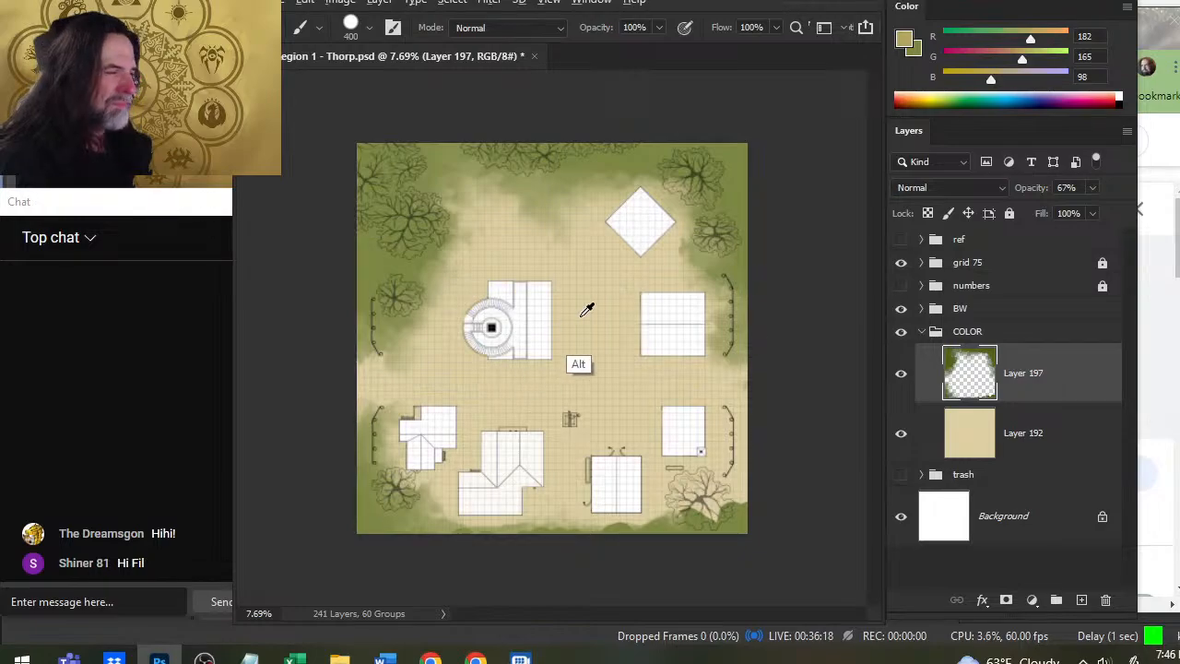
{"action": "left_click", "coordinate": [580, 347], "text": "alt"}
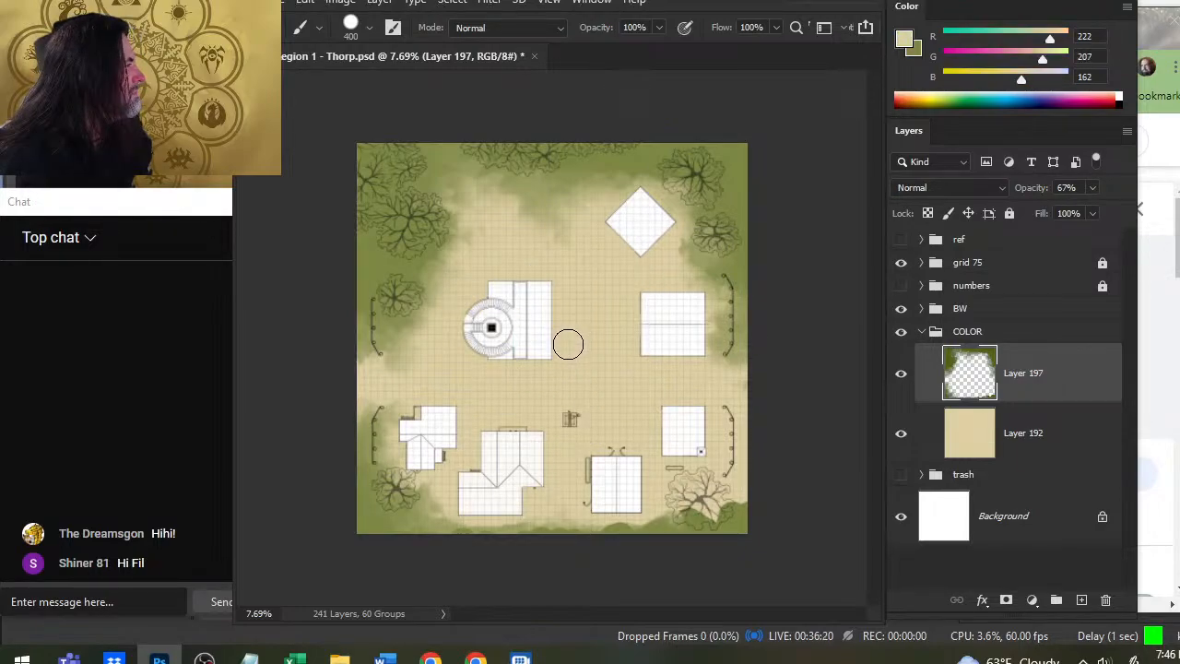
Swap the colours so the grass green is the foreground colour, and switch to the Smudge tool.
{"action": "key", "text": "x"}
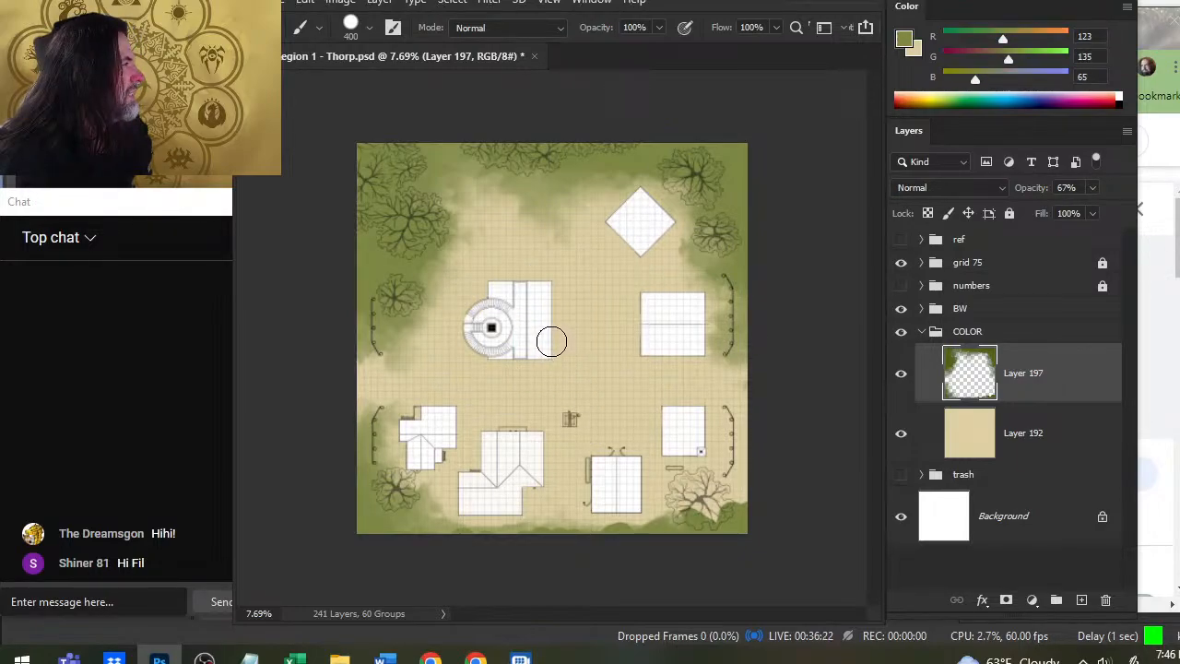
{"action": "key", "text": "r"}
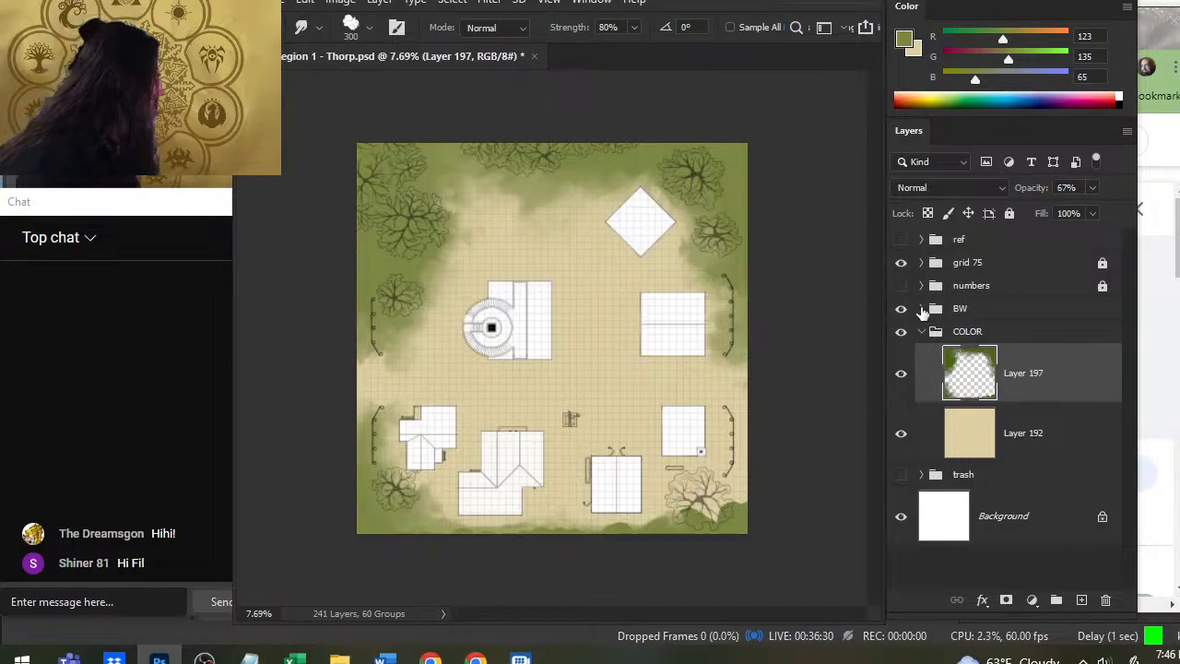
Hide the roof of the LUMBER building inside BW's STRUCTURE group and enlarge the view of its interior.
{"action": "left_click", "coordinate": [921, 309]}
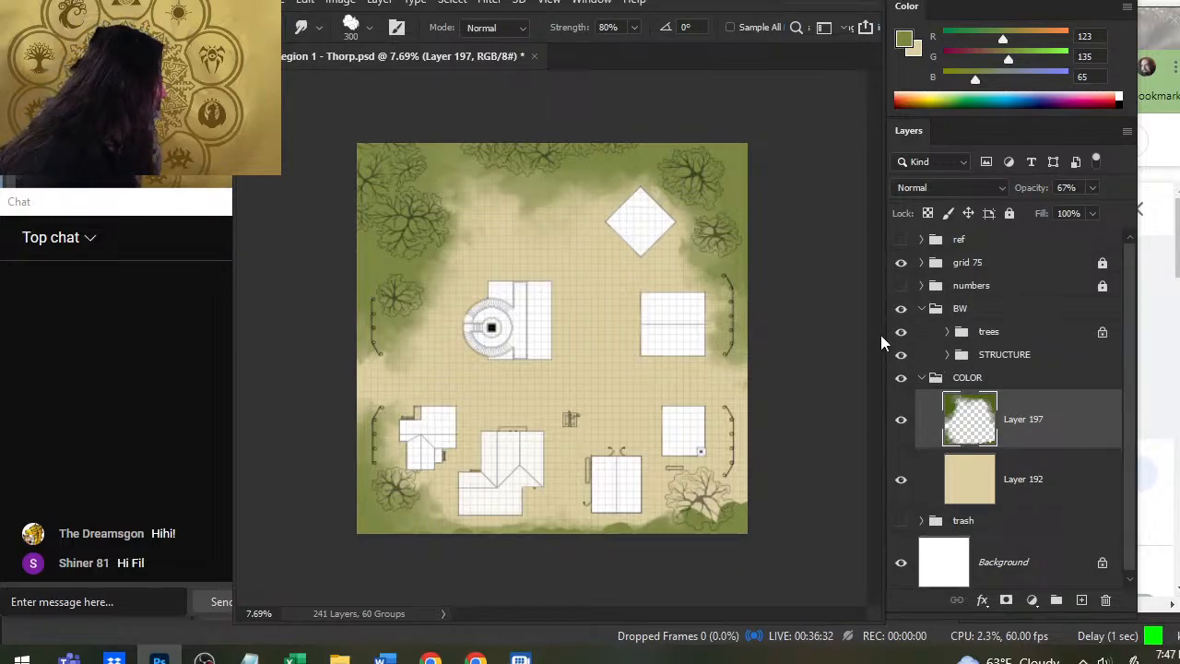
{"action": "left_click", "coordinate": [946, 356]}
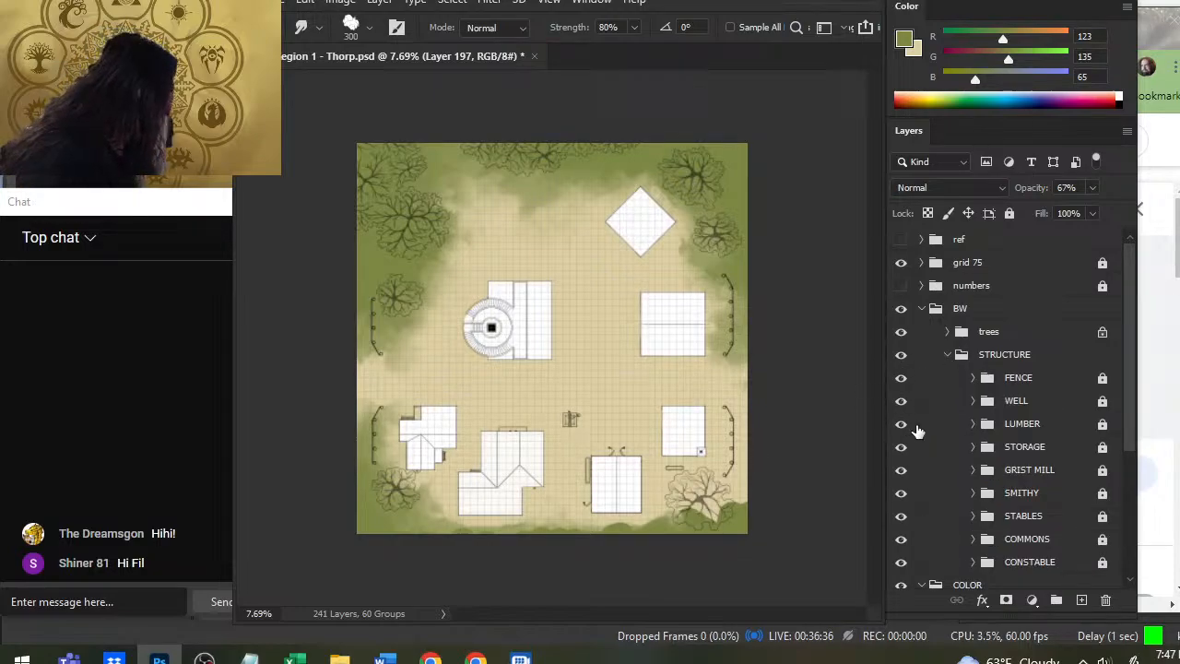
{"action": "left_click", "coordinate": [966, 429]}
{"action": "left_click", "coordinate": [972, 424]}
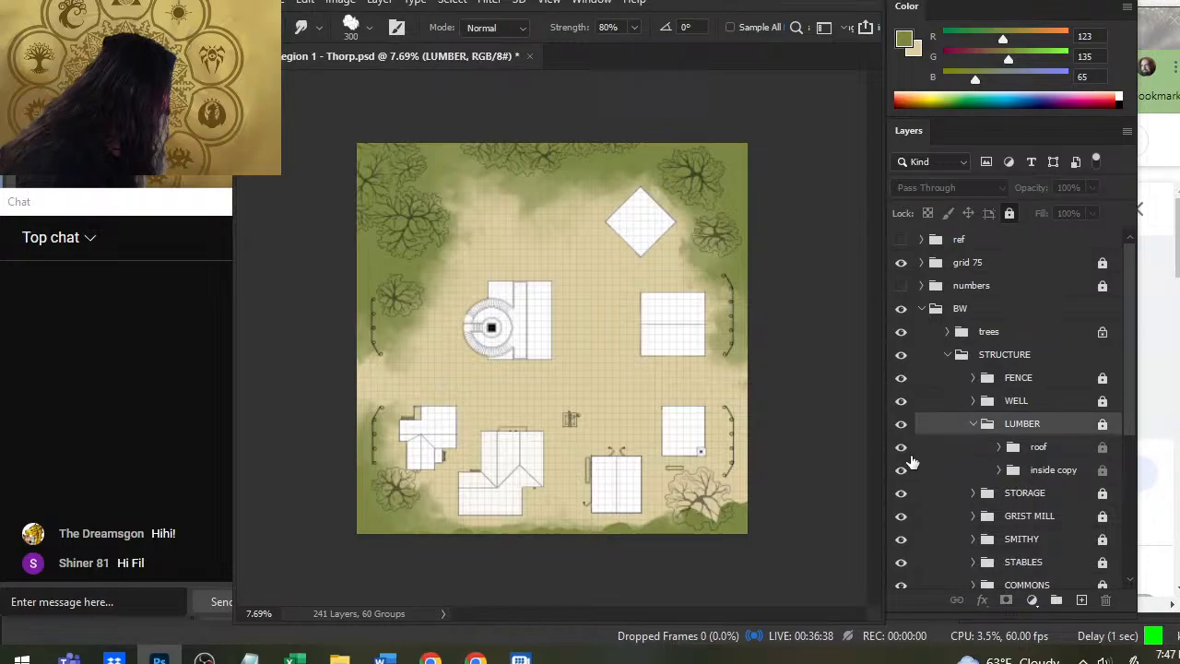
{"action": "left_click", "coordinate": [900, 446]}
{"action": "key", "text": "z"}
{"action": "left_click_drag", "start_coordinate": [651, 223], "coordinate": [676, 263]}
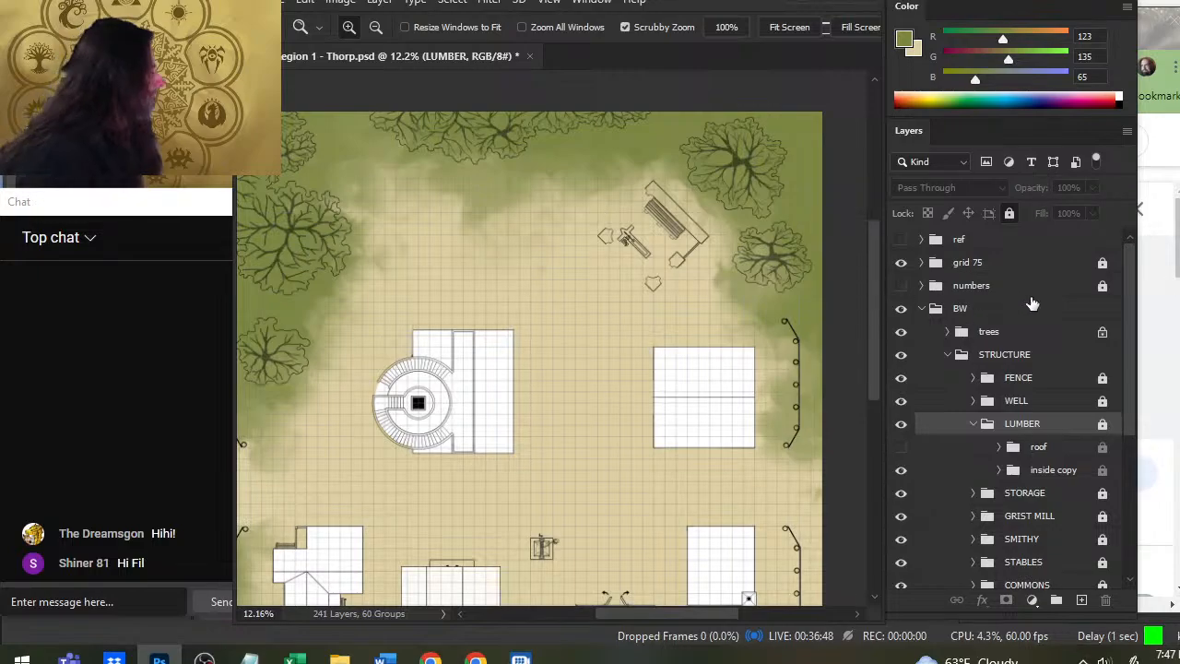
Unlock the LUMBER group and try to rotate it with Free Transform to about -15.5 degrees.
{"action": "left_click", "coordinate": [1028, 357]}
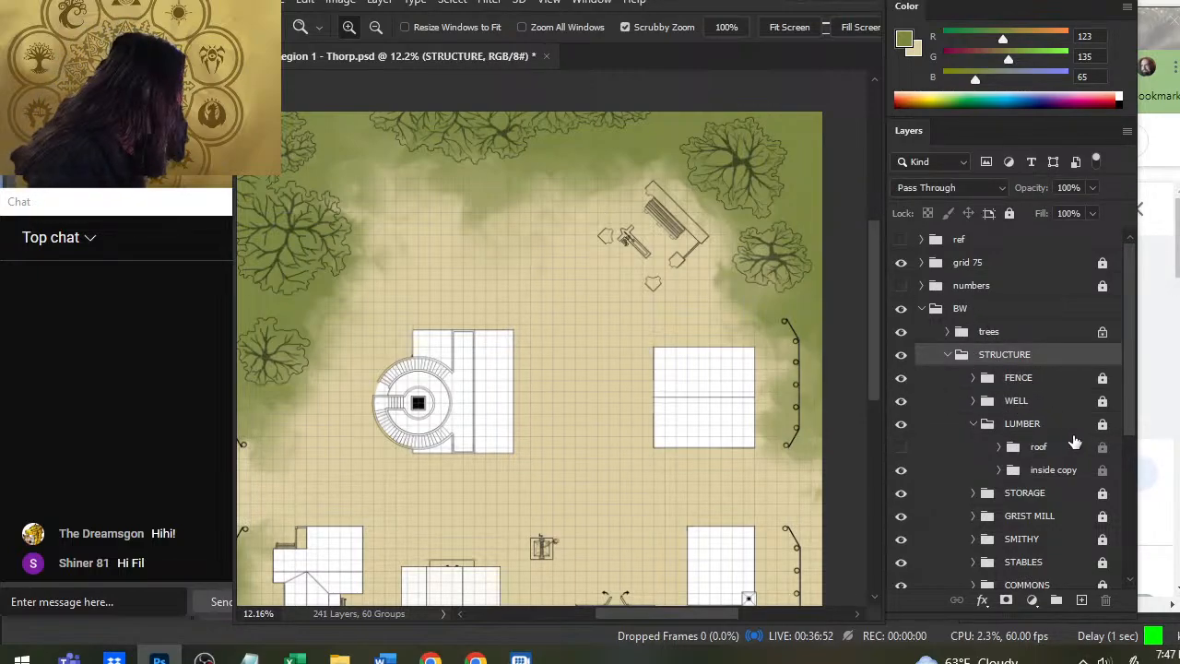
{"action": "left_click", "coordinate": [1039, 424]}
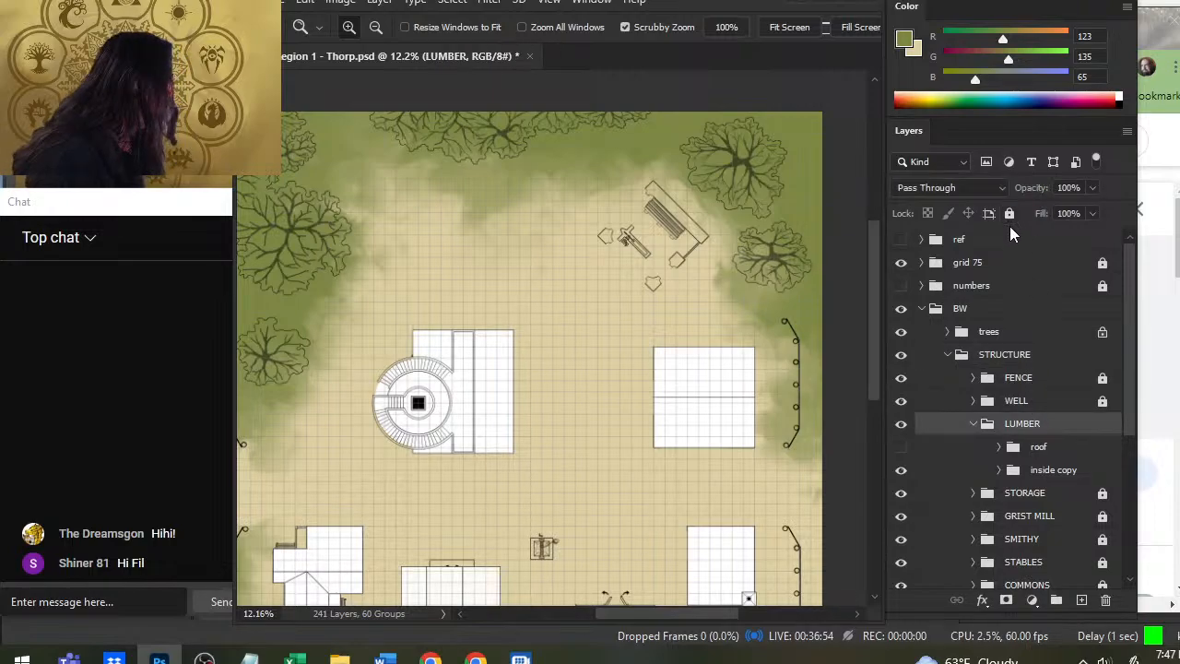
{"action": "key", "text": "l"}
{"action": "right_click", "coordinate": [698, 349]}
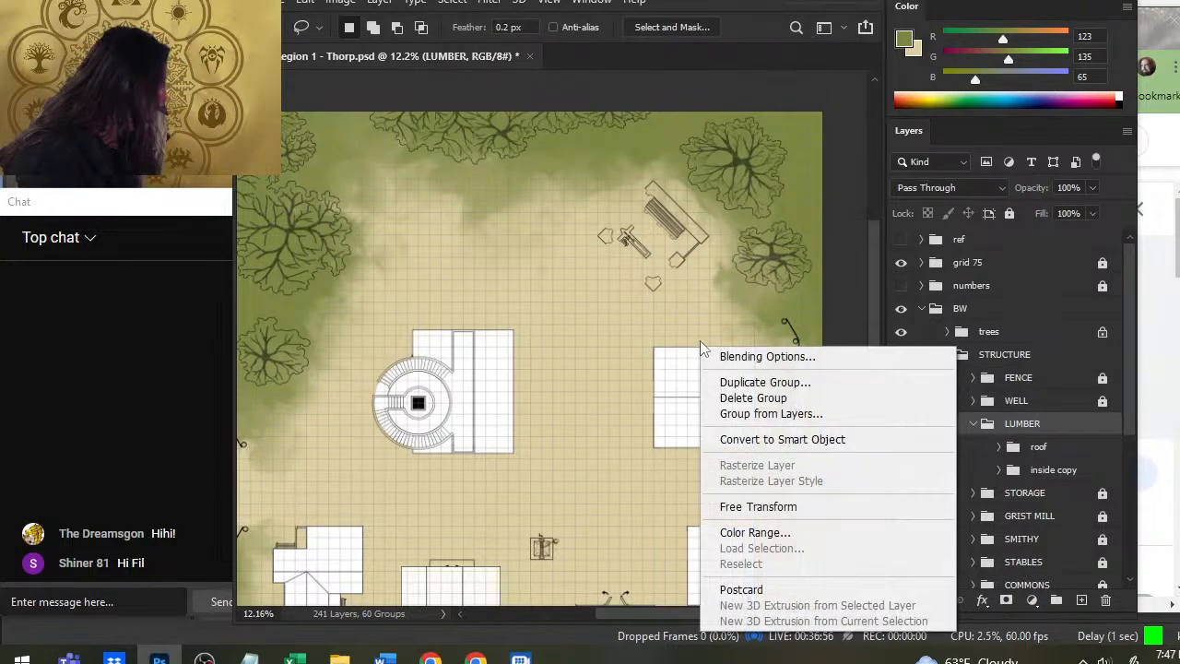
{"action": "left_click", "coordinate": [786, 506]}
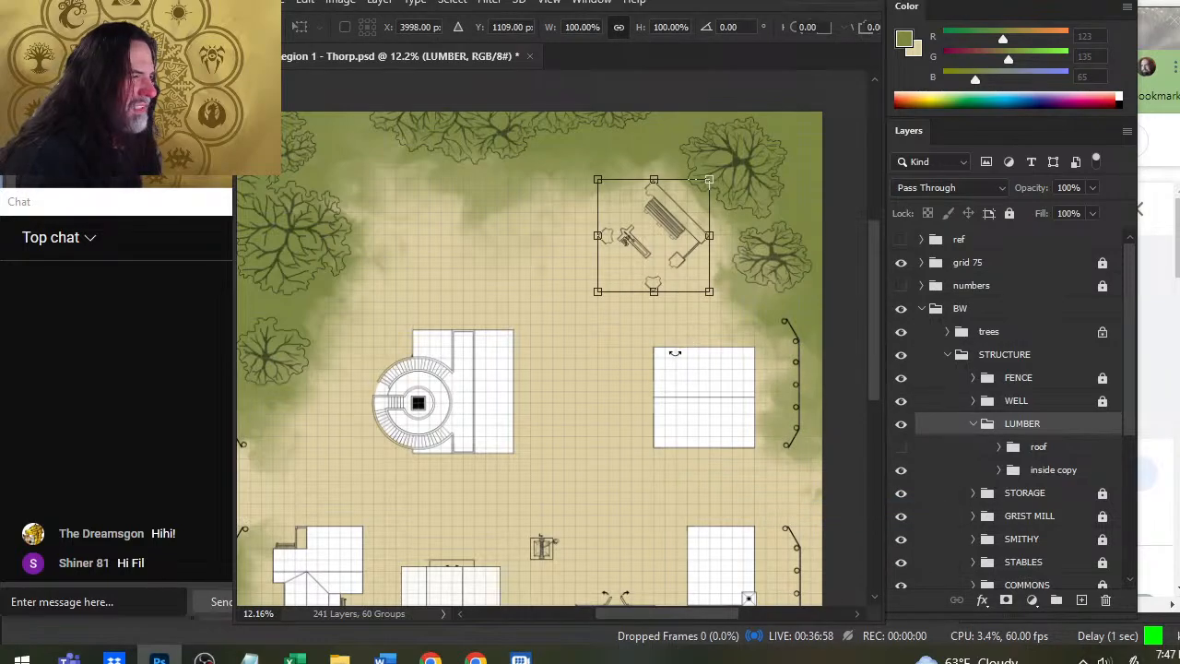
{"action": "left_click_drag", "start_coordinate": [685, 335], "coordinate": [716, 320]}
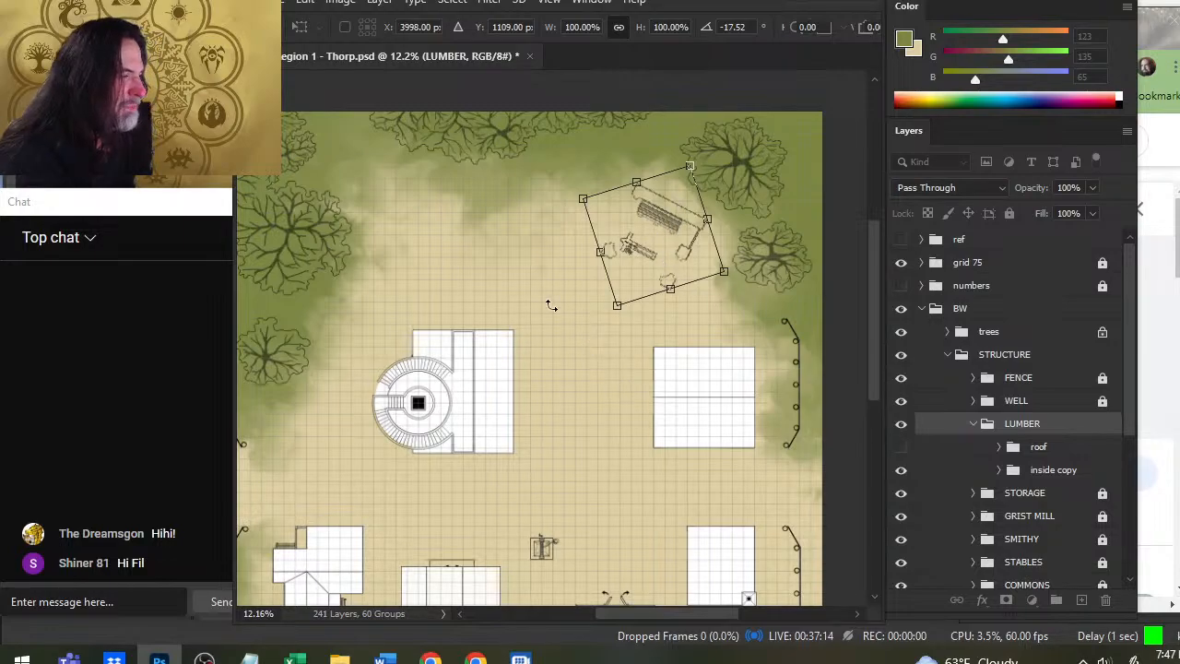
{"action": "left_click_drag", "start_coordinate": [733, 208], "coordinate": [714, 241]}
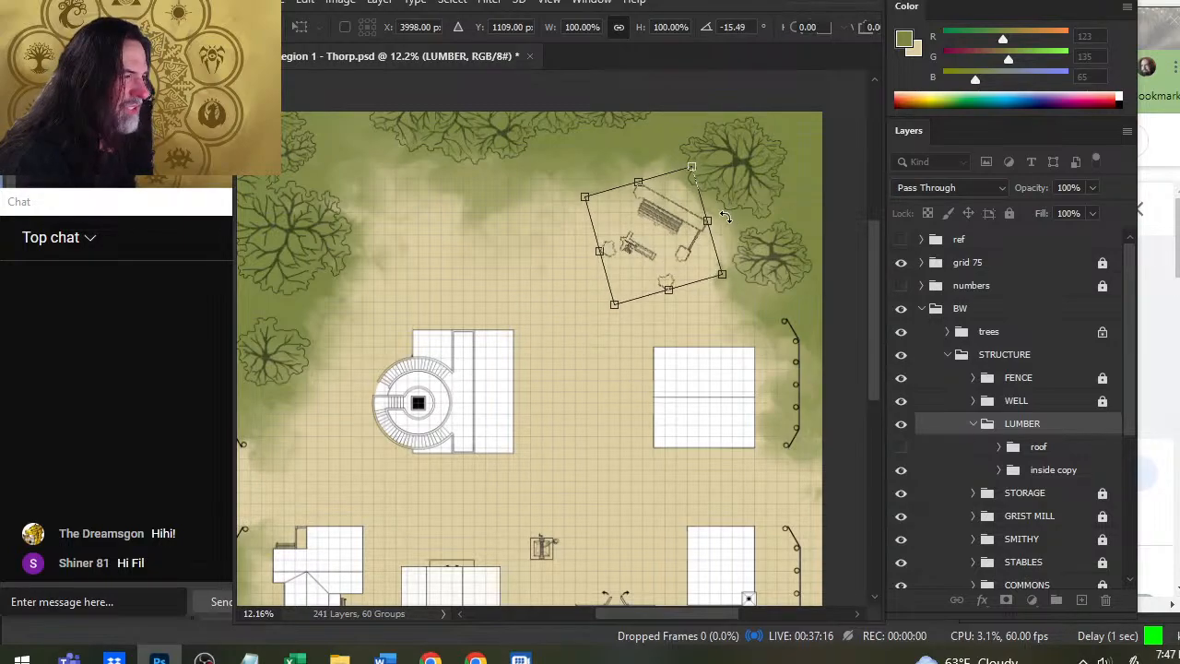
{"action": "key", "text": "Return"}
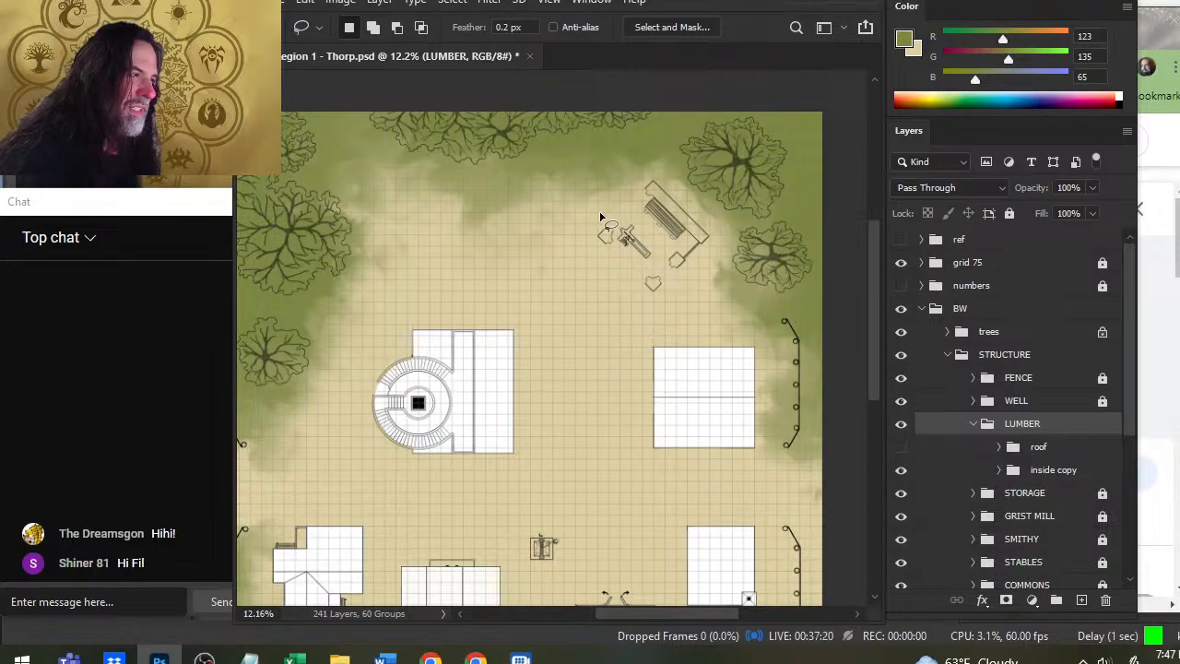
Inspect the lumber building's interior, lock the LUMBER group, show its roof again and collapse the LUMBER and STRUCTURE groups.
{"action": "key", "text": "z"}
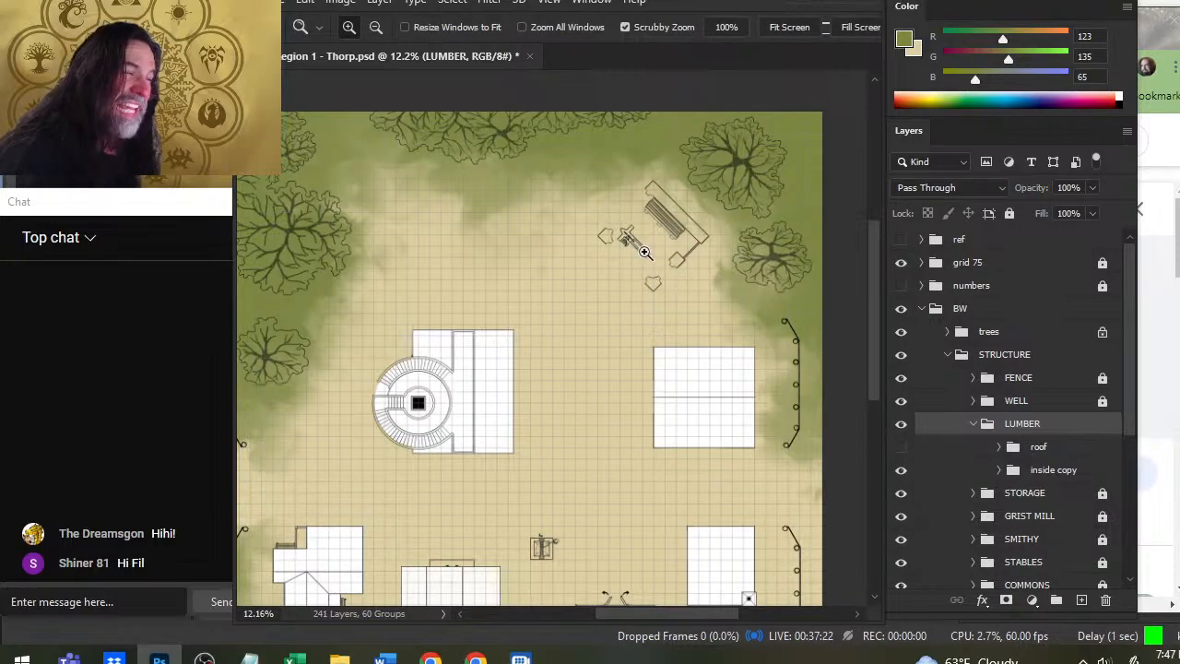
{"action": "left_click", "coordinate": [645, 259]}
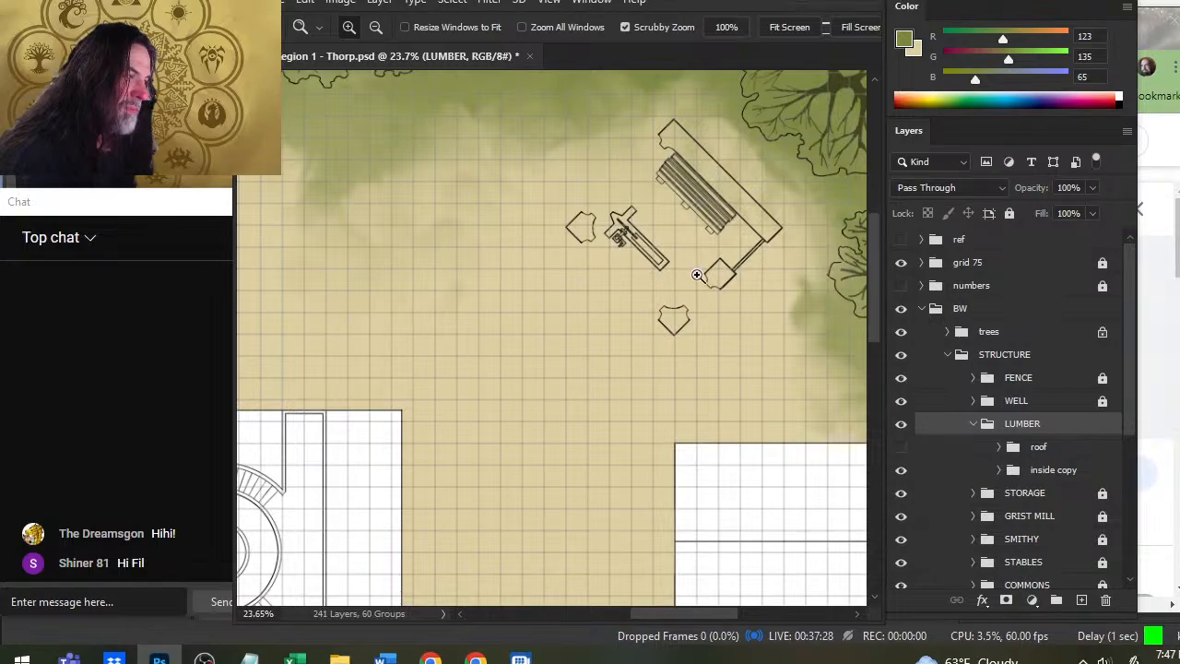
{"action": "left_click_drag", "start_coordinate": [725, 294], "coordinate": [666, 288]}
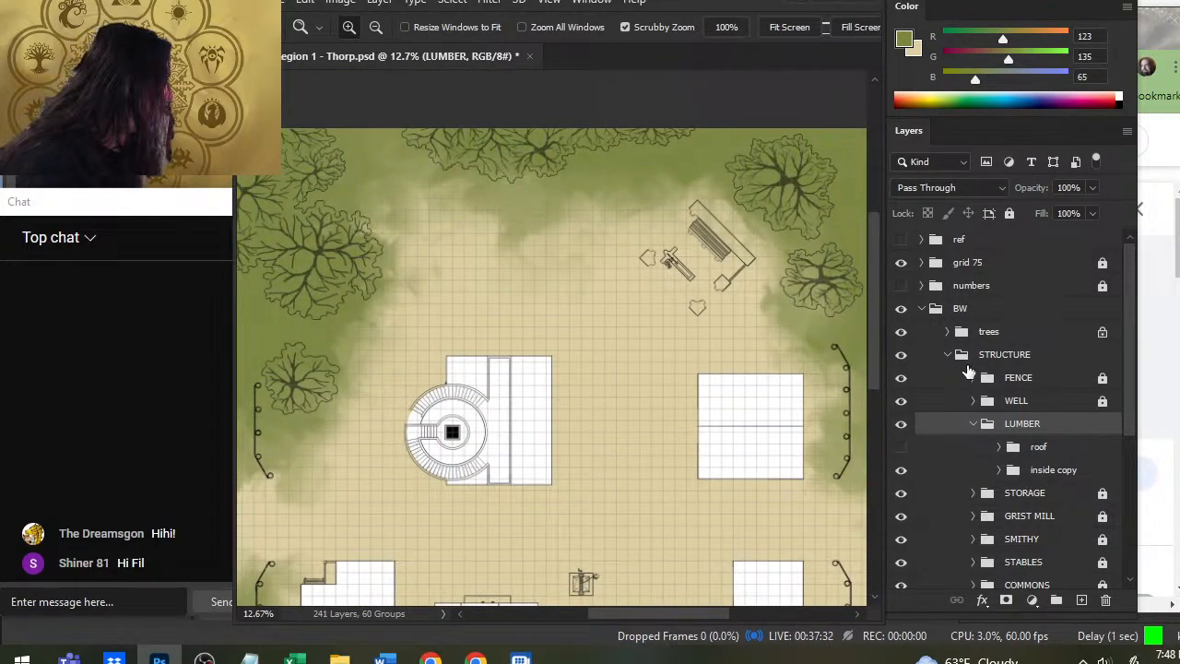
{"action": "left_click", "coordinate": [1009, 213]}
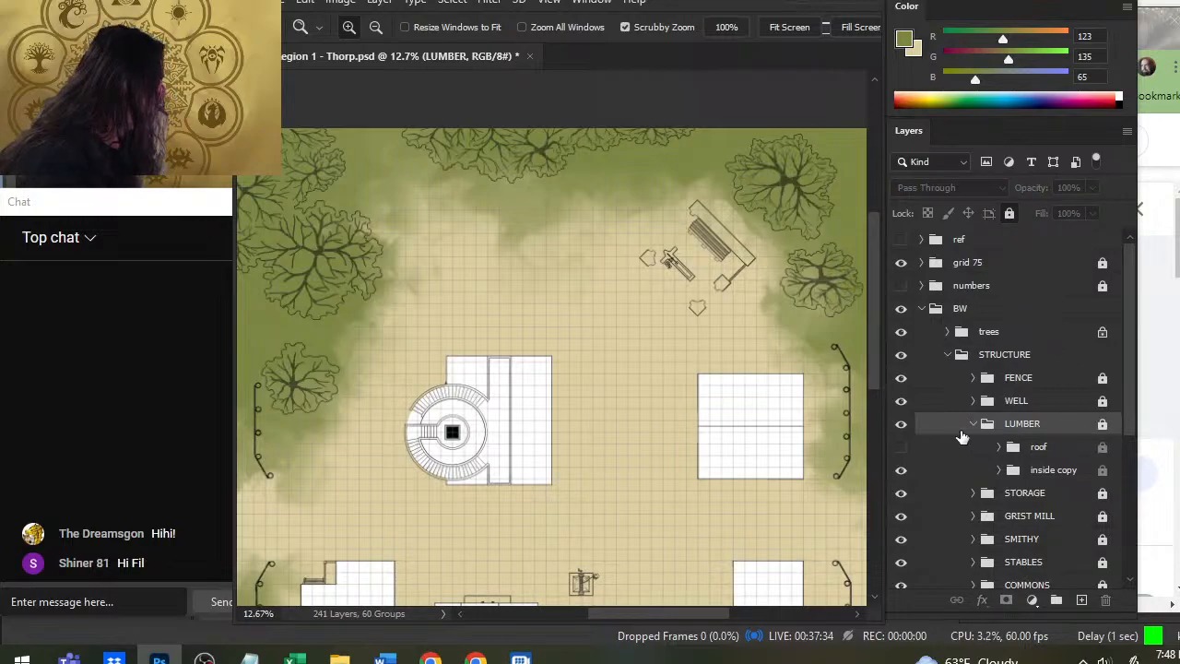
{"action": "left_click", "coordinate": [902, 448]}
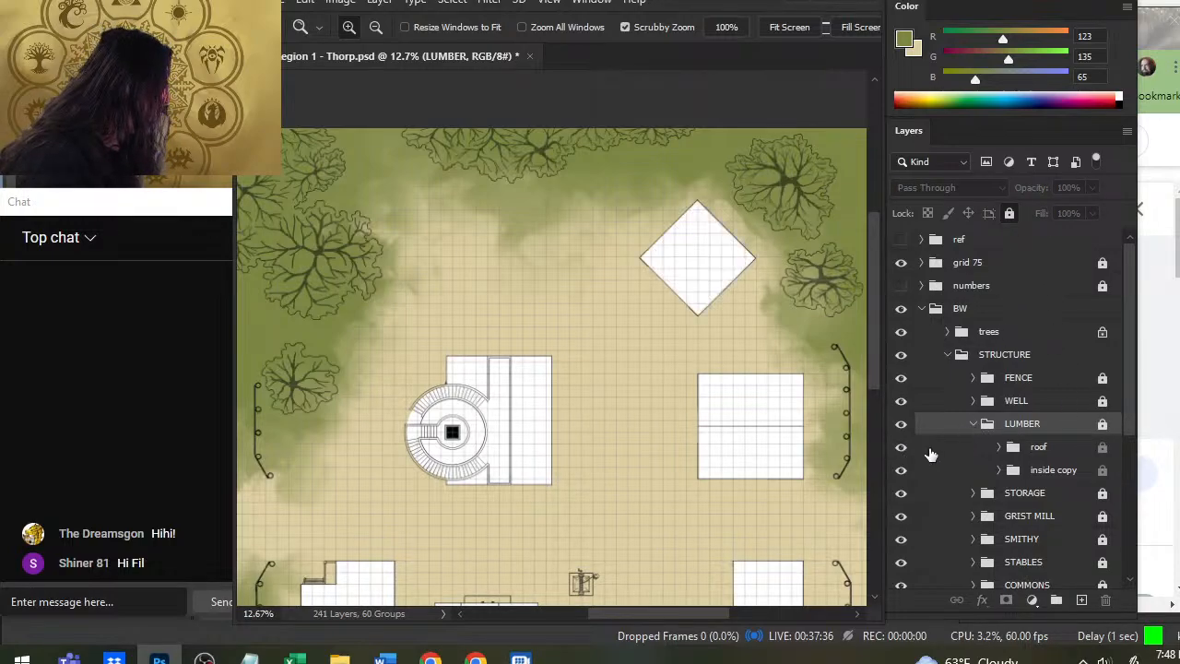
{"action": "left_click", "coordinate": [972, 425]}
{"action": "left_click", "coordinate": [948, 355]}
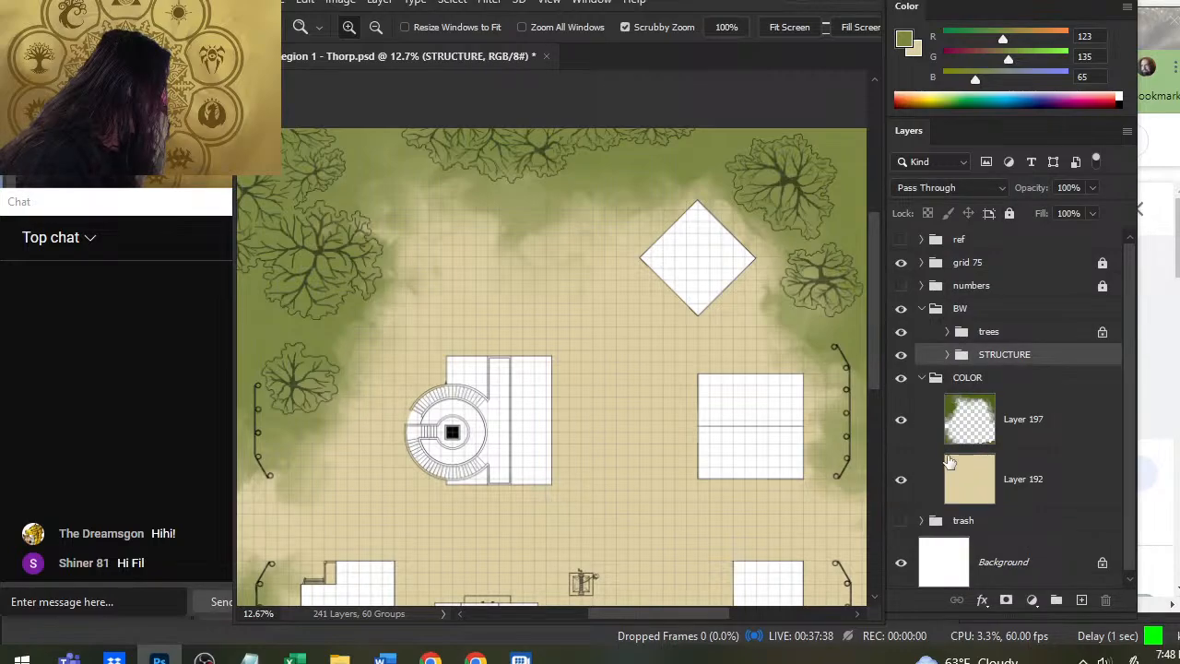
Smudge the grass edge near the northwestern trees on Layer 197, reducing the brush size to 200 and the strength to 23%.
{"action": "left_click", "coordinate": [950, 441]}
{"action": "key", "text": "r"}
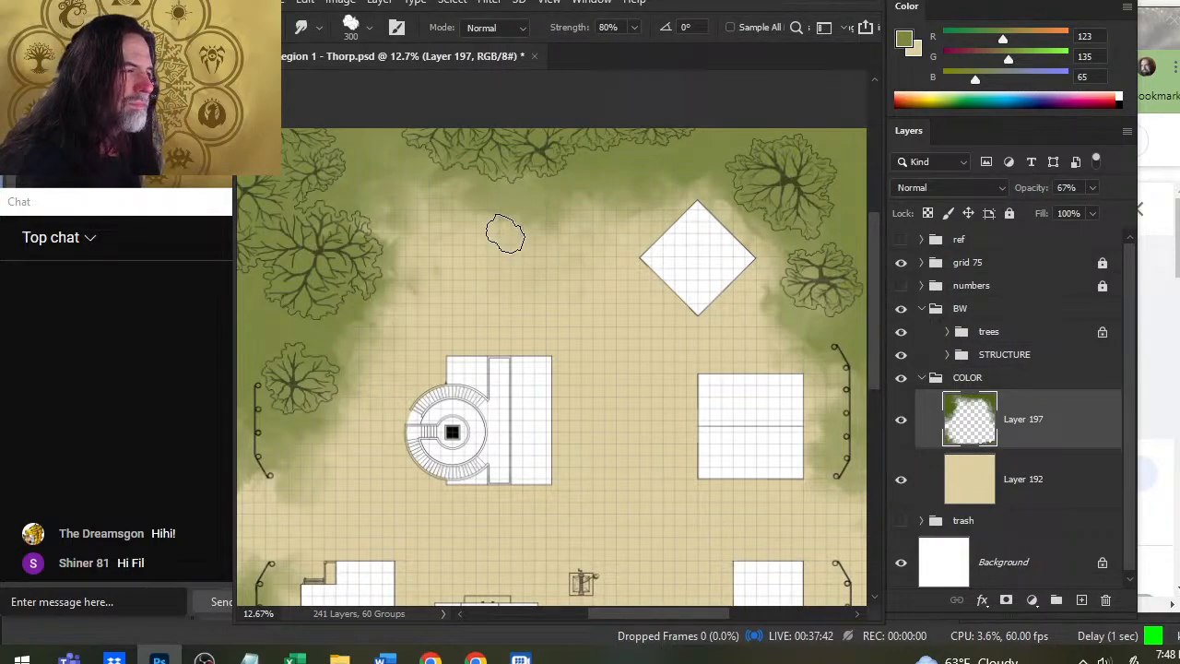
{"action": "mouse_move", "coordinate": [405, 231]}
{"action": "left_mouse_down"}
{"action": "mouse_move", "coordinate": [407, 200]}
{"action": "mouse_move", "coordinate": [357, 182]}
{"action": "mouse_move", "coordinate": [392, 178]}
{"action": "mouse_move", "coordinate": [426, 193]}
{"action": "mouse_move", "coordinate": [365, 177]}
{"action": "mouse_move", "coordinate": [420, 204]}
{"action": "mouse_move", "coordinate": [395, 179]}
{"action": "mouse_move", "coordinate": [407, 206]}
{"action": "mouse_move", "coordinate": [333, 182]}
{"action": "mouse_move", "coordinate": [425, 160]}
{"action": "mouse_move", "coordinate": [361, 155]}
{"action": "mouse_move", "coordinate": [355, 194]}
{"action": "mouse_move", "coordinate": [361, 185]}
{"action": "mouse_move", "coordinate": [407, 221]}
{"action": "mouse_move", "coordinate": [365, 180]}
{"action": "mouse_move", "coordinate": [397, 237]}
{"action": "mouse_move", "coordinate": [336, 216]}
{"action": "mouse_move", "coordinate": [409, 270]}
{"action": "left_mouse_up"}
{"action": "key", "text": "bracketleft"}
{"action": "key", "text": "bracketleft"}
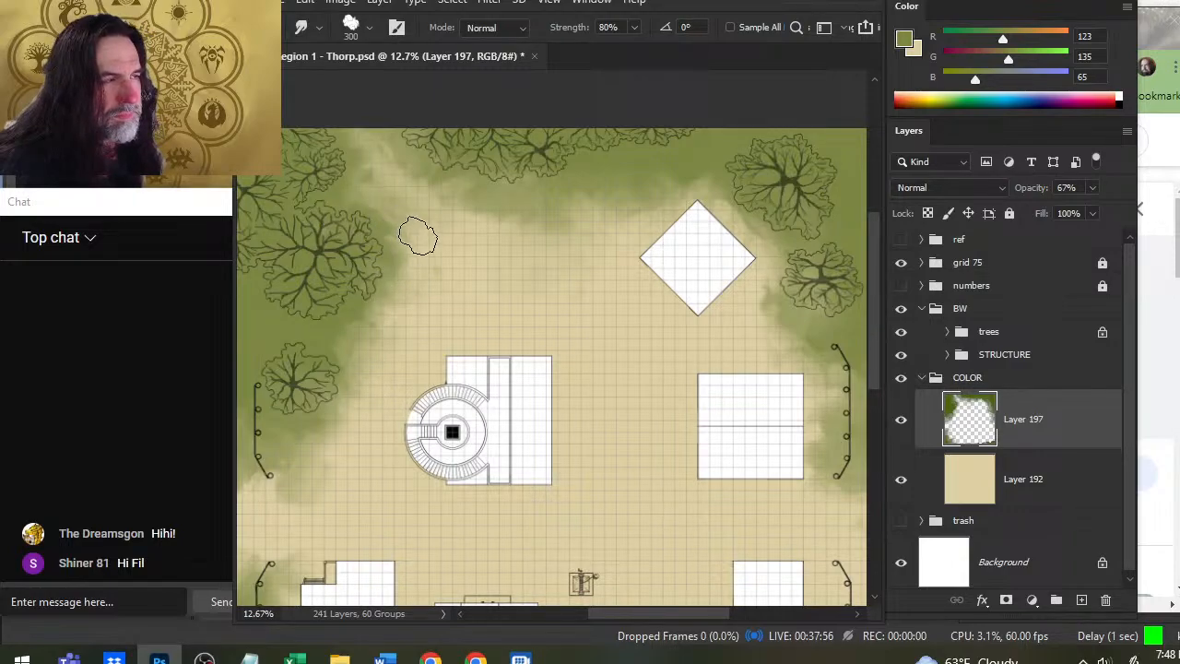
{"action": "key", "text": "2"}
{"action": "key", "text": "3"}
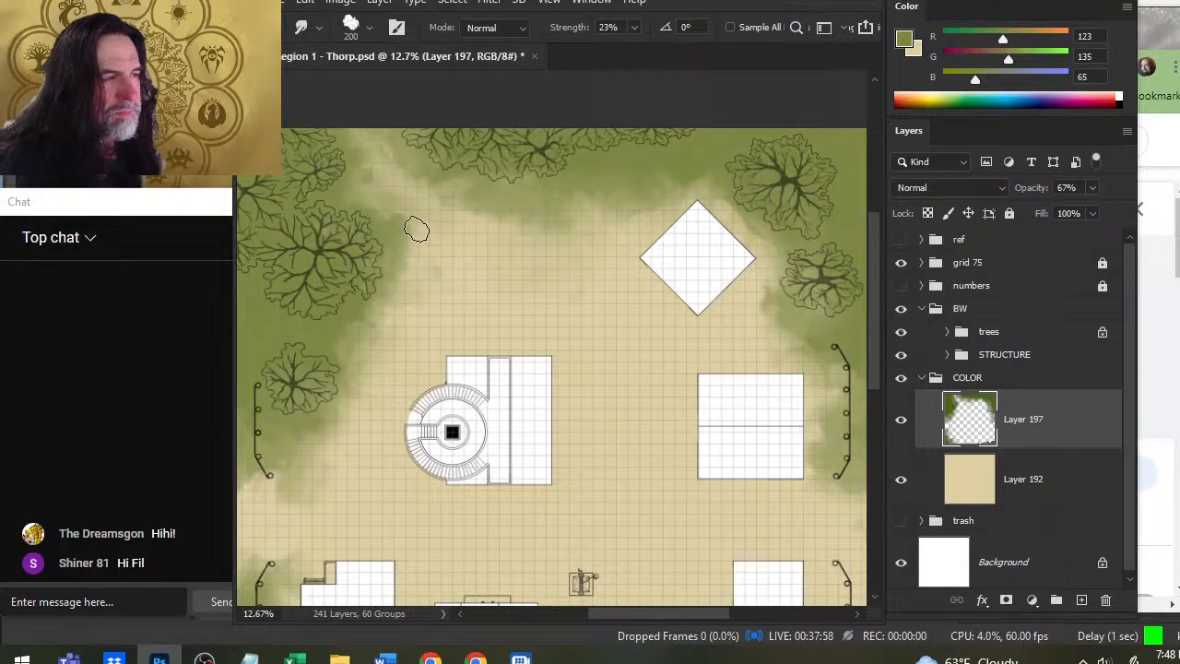
{"action": "mouse_move", "coordinate": [417, 229]}
{"action": "left_mouse_down"}
{"action": "mouse_move", "coordinate": [410, 260]}
{"action": "mouse_move", "coordinate": [430, 265]}
{"action": "mouse_move", "coordinate": [394, 249]}
{"action": "mouse_move", "coordinate": [409, 304]}
{"action": "mouse_move", "coordinate": [396, 238]}
{"action": "mouse_move", "coordinate": [402, 255]}
{"action": "mouse_move", "coordinate": [468, 208]}
{"action": "mouse_move", "coordinate": [447, 223]}
{"action": "mouse_move", "coordinate": [414, 191]}
{"action": "mouse_move", "coordinate": [481, 228]}
{"action": "mouse_move", "coordinate": [508, 224]}
{"action": "mouse_move", "coordinate": [450, 214]}
{"action": "mouse_move", "coordinate": [526, 246]}
{"action": "mouse_move", "coordinate": [528, 233]}
{"action": "mouse_move", "coordinate": [507, 242]}
{"action": "mouse_move", "coordinate": [537, 235]}
{"action": "mouse_move", "coordinate": [525, 249]}
{"action": "mouse_move", "coordinate": [434, 231]}
{"action": "mouse_move", "coordinate": [449, 218]}
{"action": "mouse_move", "coordinate": [397, 191]}
{"action": "mouse_move", "coordinate": [446, 242]}
{"action": "left_mouse_up"}
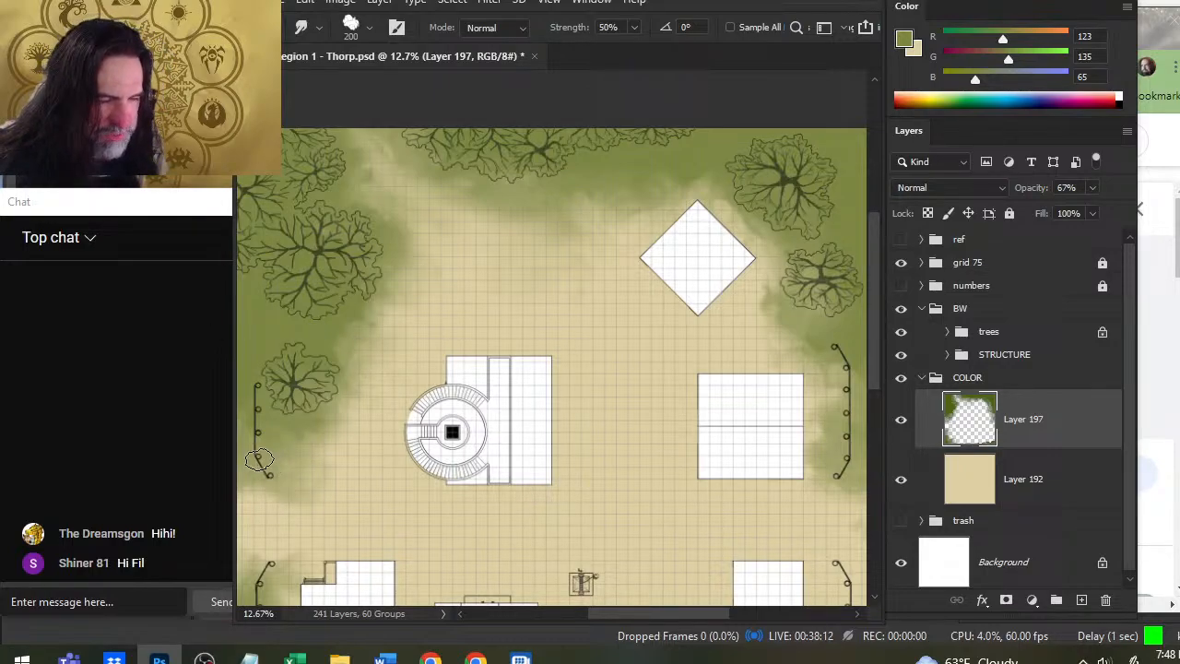
Smudge the grass edges along the western fences and around the southwestern tree, using strengths including 42%.
{"action": "left_click_drag", "start_coordinate": [395, 507], "coordinate": [482, 324]}
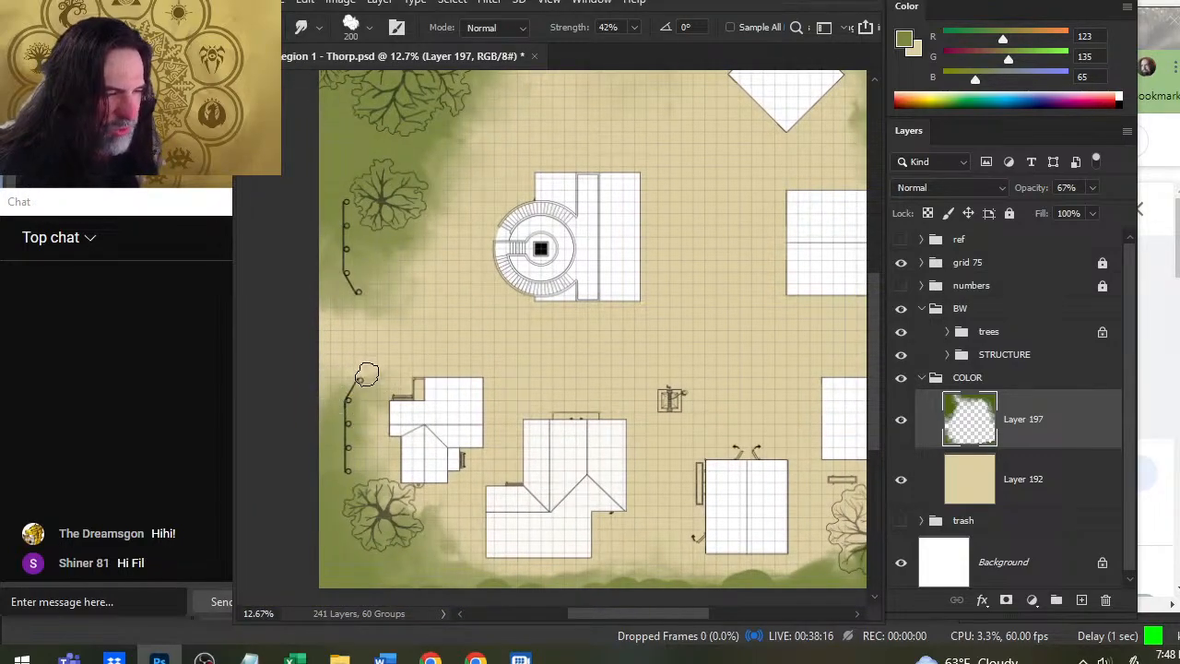
{"action": "key", "text": "4"}
{"action": "key", "text": "2"}
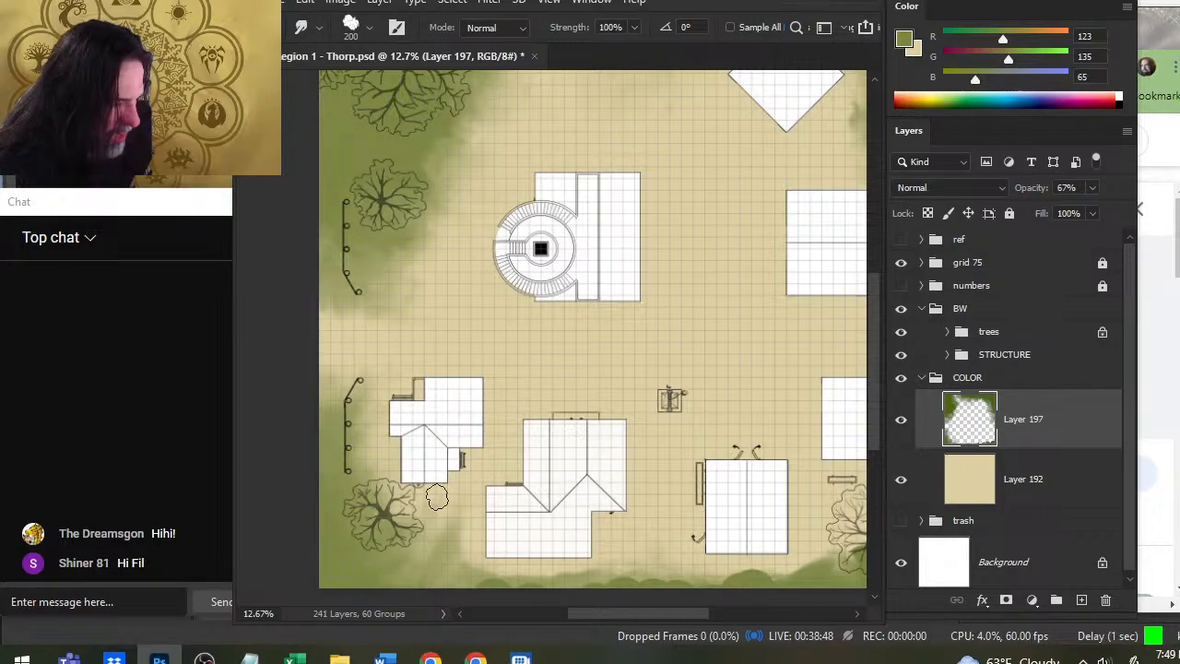
{"action": "mouse_move", "coordinate": [751, 583]}
{"action": "left_mouse_down"}
{"action": "mouse_move", "coordinate": [637, 527]}
{"action": "mouse_move", "coordinate": [718, 589]}
{"action": "mouse_move", "coordinate": [712, 603]}
{"action": "mouse_move", "coordinate": [642, 565]}
{"action": "mouse_move", "coordinate": [635, 542]}
{"action": "mouse_move", "coordinate": [664, 567]}
{"action": "mouse_move", "coordinate": [628, 554]}
{"action": "mouse_move", "coordinate": [659, 548]}
{"action": "mouse_move", "coordinate": [684, 576]}
{"action": "mouse_move", "coordinate": [677, 563]}
{"action": "mouse_move", "coordinate": [762, 557]}
{"action": "mouse_move", "coordinate": [717, 551]}
{"action": "mouse_move", "coordinate": [640, 574]}
{"action": "left_mouse_up"}
Smudge the grass along the map's southern edge and up beneath the southeastern tree at 80% strength.
{"action": "key", "text": "z"}
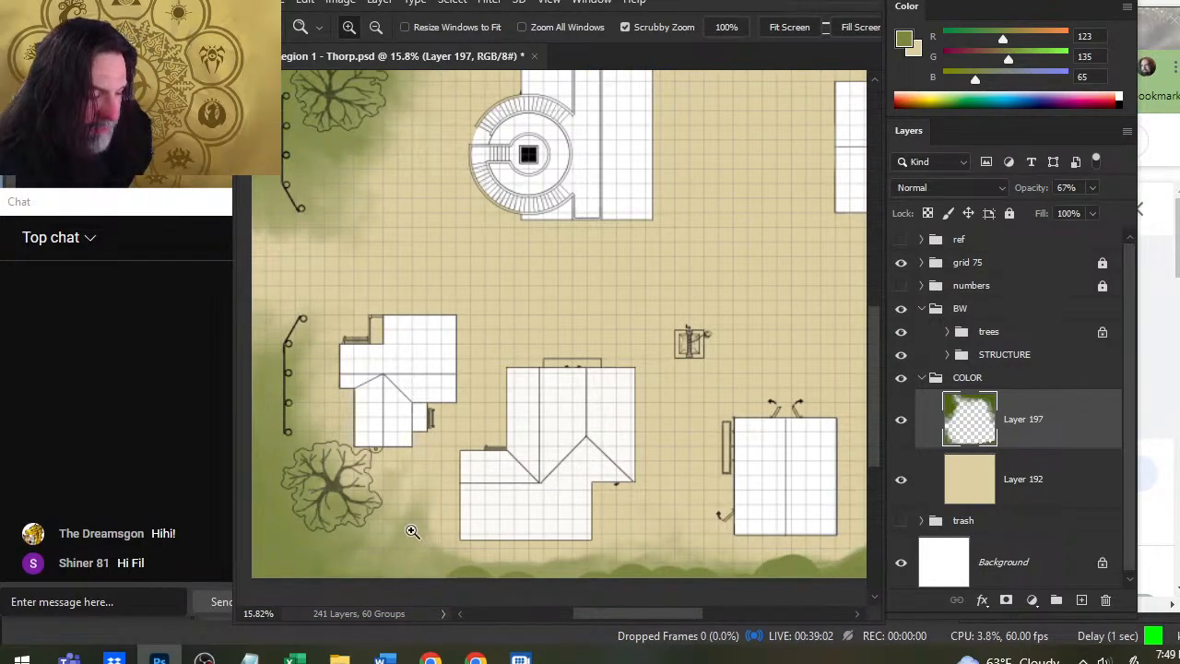
{"action": "key", "text": "r"}
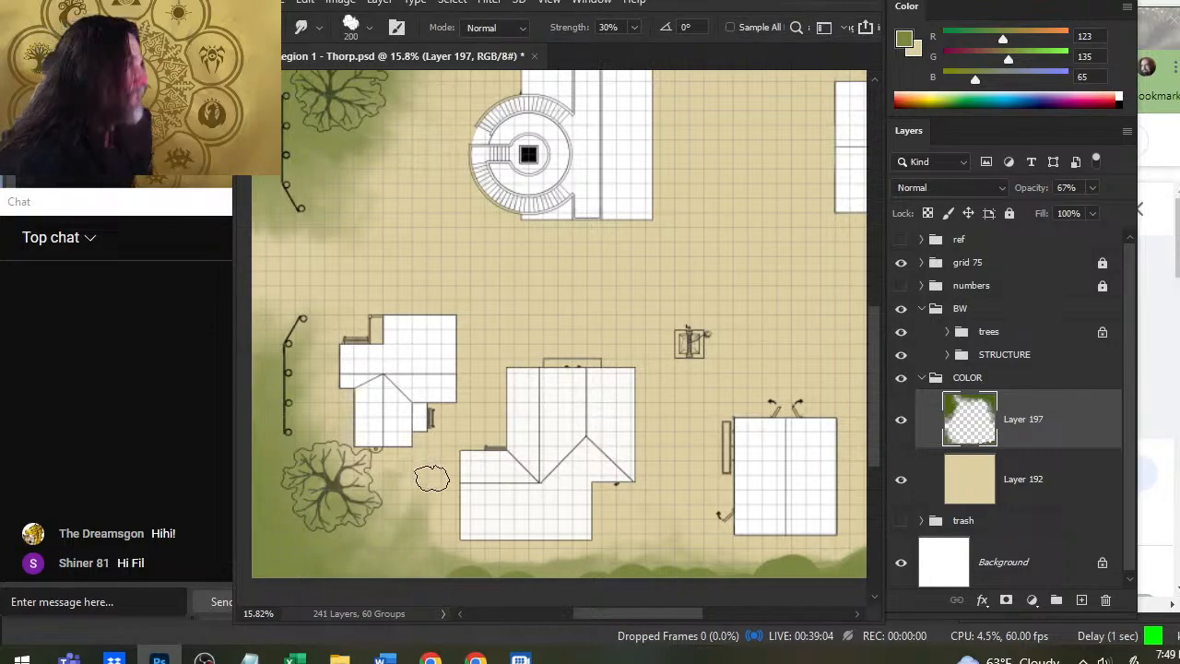
{"action": "scroll", "coordinate": [433, 497], "scroll_direction": "down", "scroll_amount": 3}
{"action": "scroll", "coordinate": [433, 498], "scroll_direction": "right", "scroll_amount": 2}
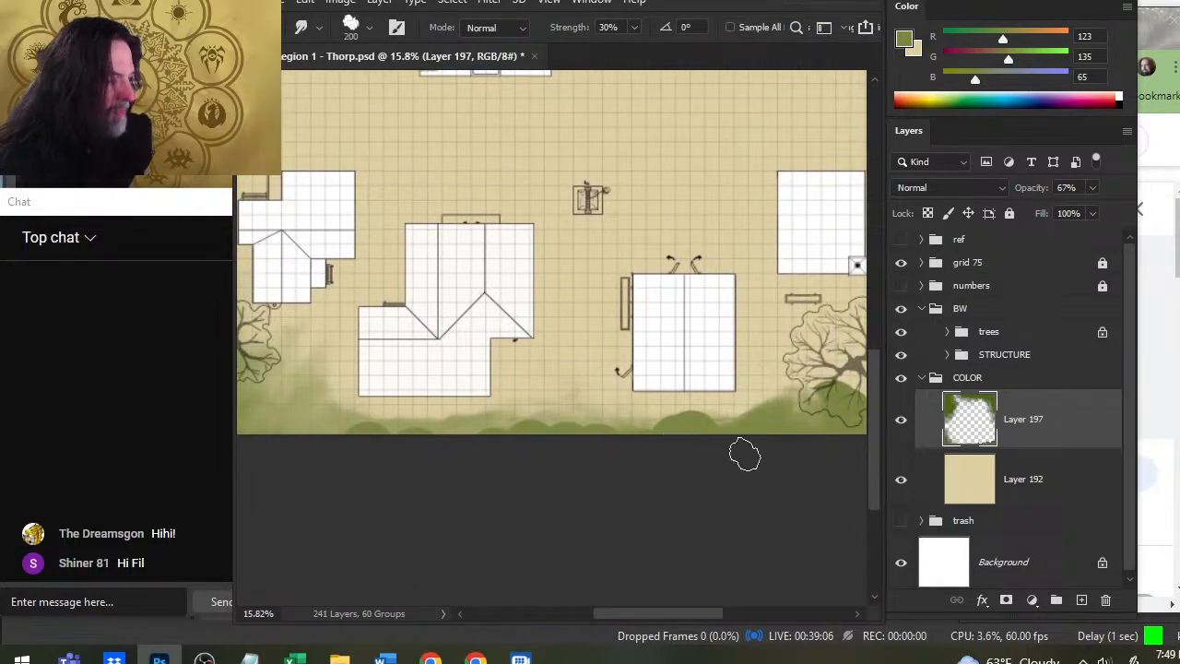
{"action": "key", "text": "i"}
{"action": "key", "text": "r"}
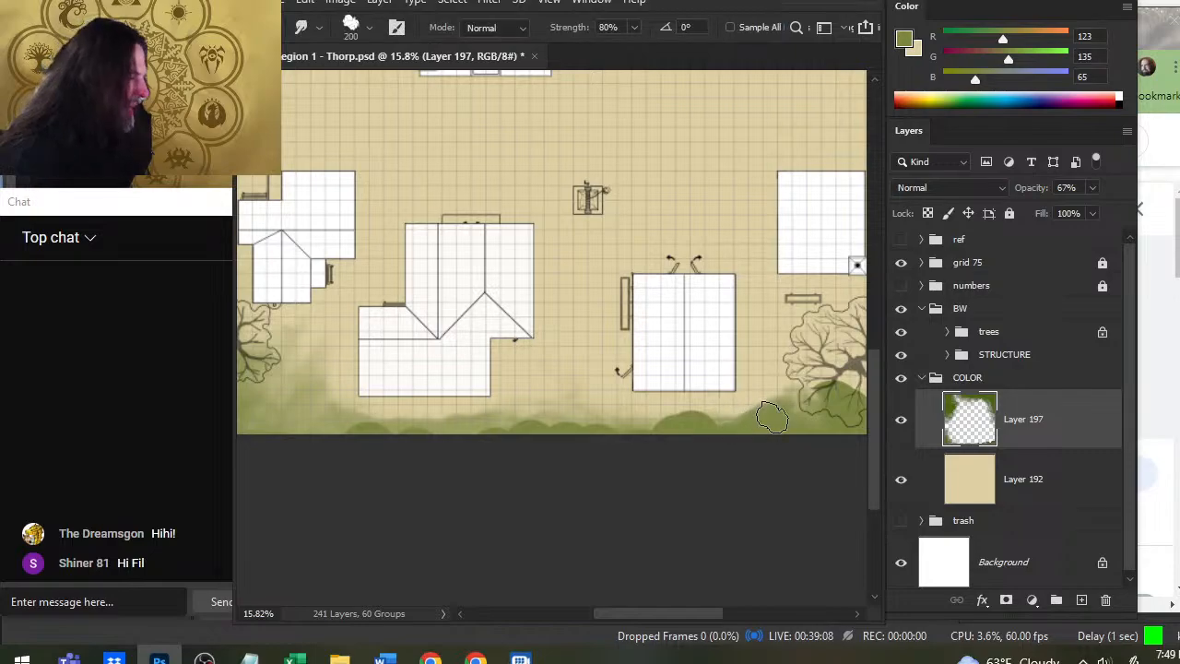
{"action": "mouse_move", "coordinate": [770, 416]}
{"action": "left_mouse_down"}
{"action": "mouse_move", "coordinate": [814, 418]}
{"action": "mouse_move", "coordinate": [690, 411]}
{"action": "mouse_move", "coordinate": [647, 443]}
{"action": "mouse_move", "coordinate": [662, 439]}
{"action": "mouse_move", "coordinate": [552, 427]}
{"action": "mouse_move", "coordinate": [606, 445]}
{"action": "mouse_move", "coordinate": [490, 433]}
{"action": "mouse_move", "coordinate": [473, 461]}
{"action": "mouse_move", "coordinate": [582, 436]}
{"action": "mouse_move", "coordinate": [555, 405]}
{"action": "mouse_move", "coordinate": [543, 417]}
{"action": "mouse_move", "coordinate": [550, 407]}
{"action": "mouse_move", "coordinate": [660, 444]}
{"action": "mouse_move", "coordinate": [629, 438]}
{"action": "mouse_move", "coordinate": [717, 440]}
{"action": "mouse_move", "coordinate": [751, 422]}
{"action": "left_mouse_up"}
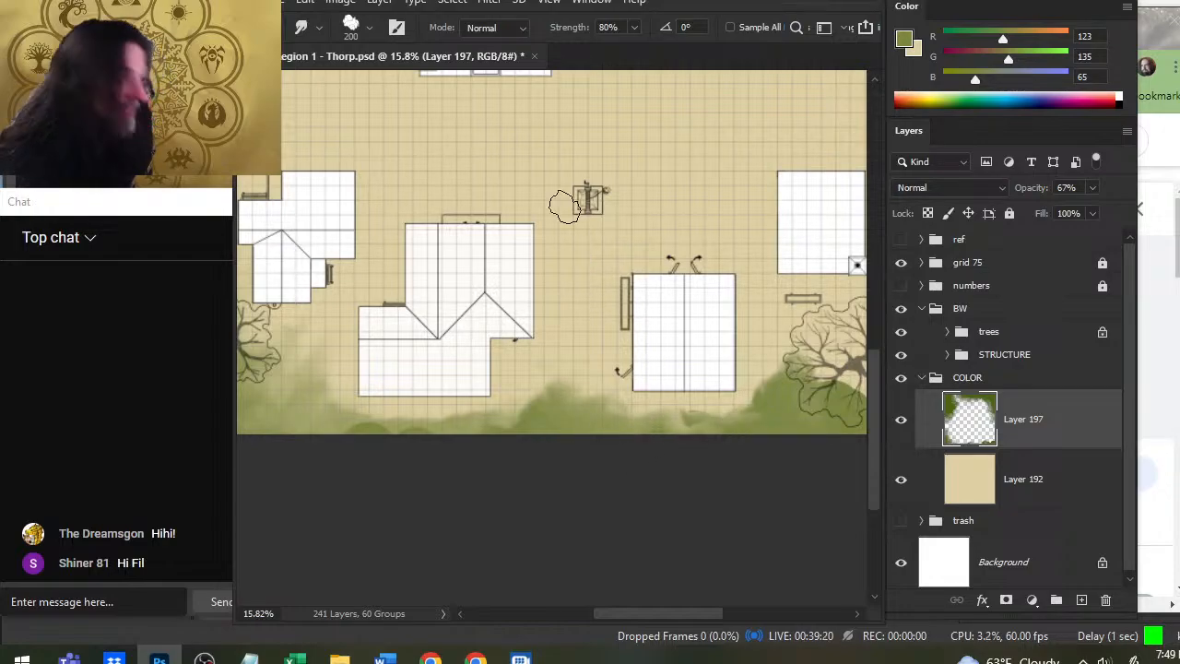
{"action": "scroll", "coordinate": [611, 110], "scroll_direction": "right", "scroll_amount": 5}
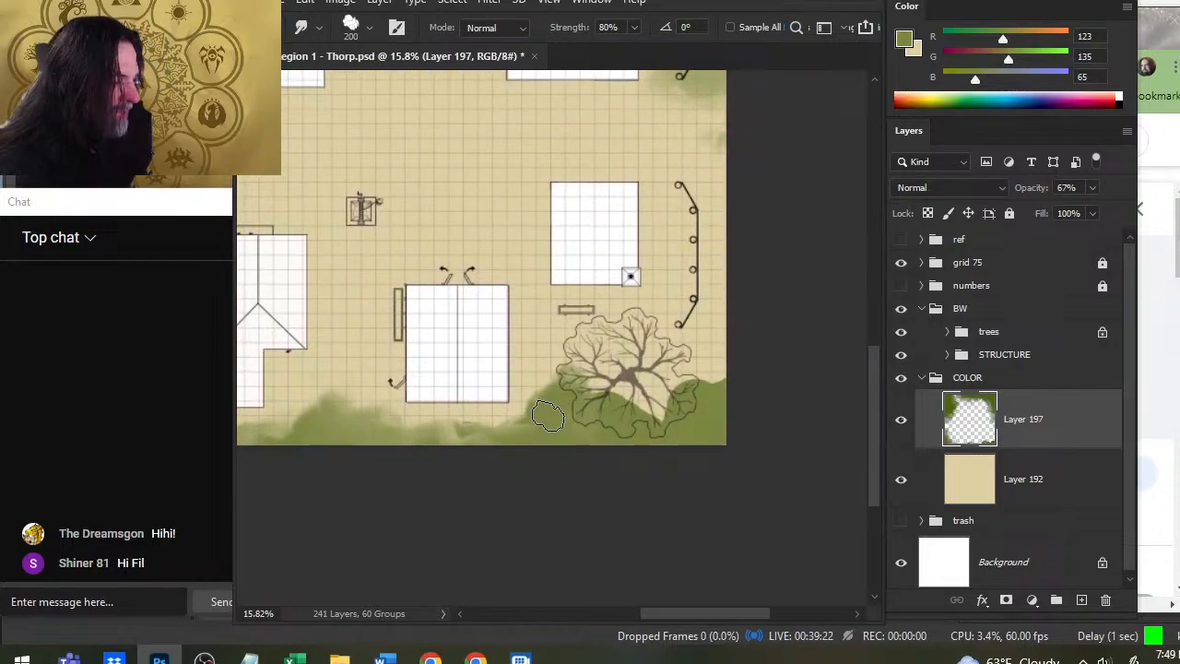
{"action": "mouse_move", "coordinate": [627, 415]}
{"action": "left_mouse_down"}
{"action": "mouse_move", "coordinate": [656, 387]}
{"action": "mouse_move", "coordinate": [586, 378]}
{"action": "mouse_move", "coordinate": [581, 415]}
{"action": "mouse_move", "coordinate": [572, 398]}
{"action": "mouse_move", "coordinate": [562, 355]}
{"action": "mouse_move", "coordinate": [588, 380]}
{"action": "mouse_move", "coordinate": [564, 343]}
{"action": "mouse_move", "coordinate": [595, 361]}
{"action": "mouse_move", "coordinate": [608, 337]}
{"action": "mouse_move", "coordinate": [573, 350]}
{"action": "mouse_move", "coordinate": [585, 325]}
{"action": "mouse_move", "coordinate": [627, 332]}
{"action": "mouse_move", "coordinate": [613, 318]}
{"action": "mouse_move", "coordinate": [607, 341]}
{"action": "mouse_move", "coordinate": [727, 417]}
{"action": "mouse_move", "coordinate": [719, 430]}
{"action": "mouse_move", "coordinate": [676, 432]}
{"action": "left_mouse_up"}
Paint with the Brush in the sandy colour over the green beneath the southeastern tree, and undo the last stroke.
{"action": "key", "text": "b"}
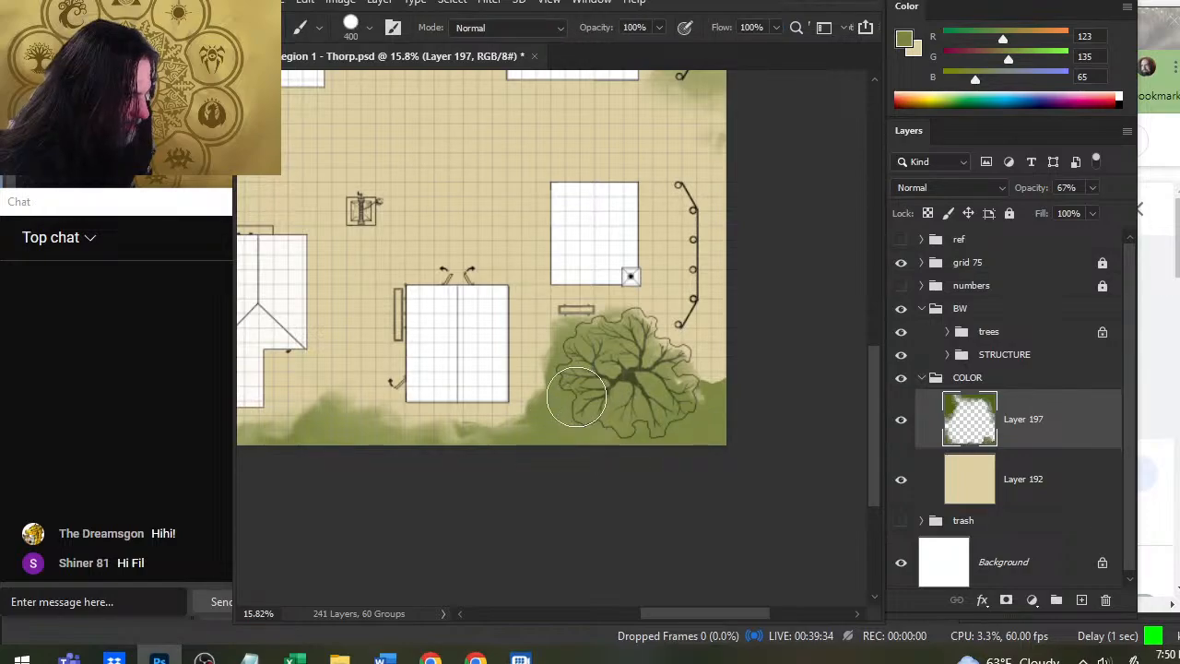
{"action": "key", "text": "x"}
{"action": "mouse_move", "coordinate": [590, 406]}
{"action": "left_mouse_down"}
{"action": "mouse_move", "coordinate": [622, 420]}
{"action": "mouse_move", "coordinate": [681, 404]}
{"action": "mouse_move", "coordinate": [627, 410]}
{"action": "mouse_move", "coordinate": [614, 378]}
{"action": "left_mouse_up"}
{"action": "key", "text": "x"}
{"action": "key", "text": "ctrl+z"}
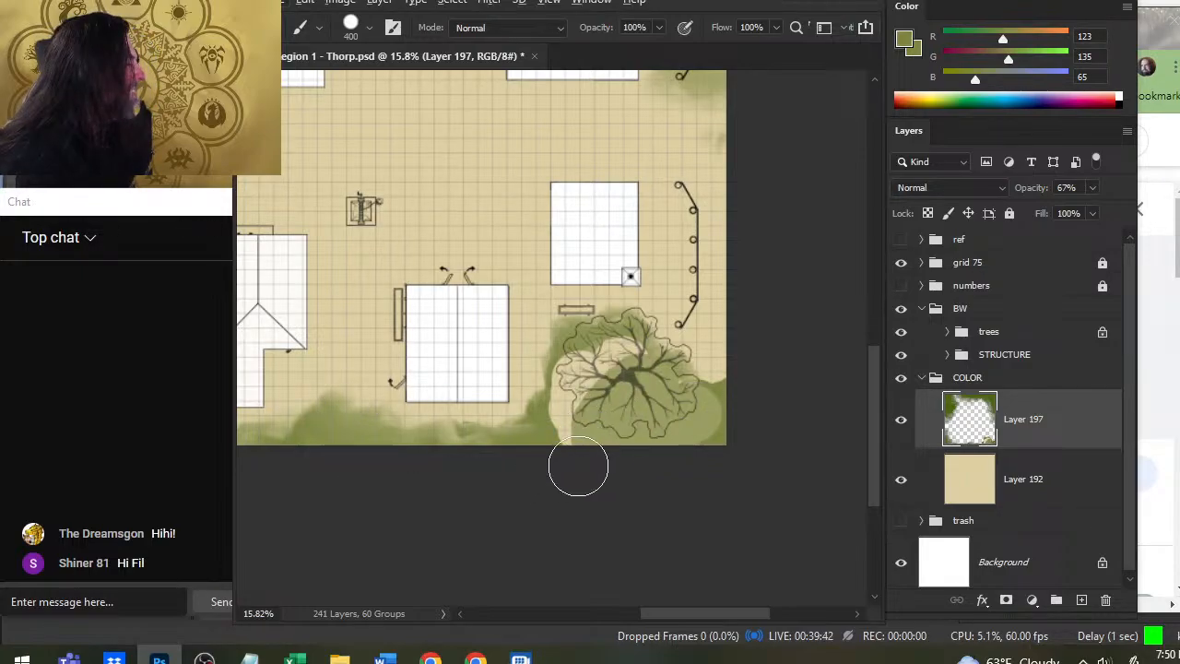
Sample the grass green from the map's northeastern corner as the Brush's foreground colour.
{"action": "mouse_move", "coordinate": [577, 461]}
{"action": "left_mouse_down"}
{"action": "mouse_move", "coordinate": [597, 398]}
{"action": "mouse_move", "coordinate": [579, 438]}
{"action": "left_mouse_up"}
{"action": "scroll", "coordinate": [571, 276], "scroll_direction": "up", "scroll_amount": 10}
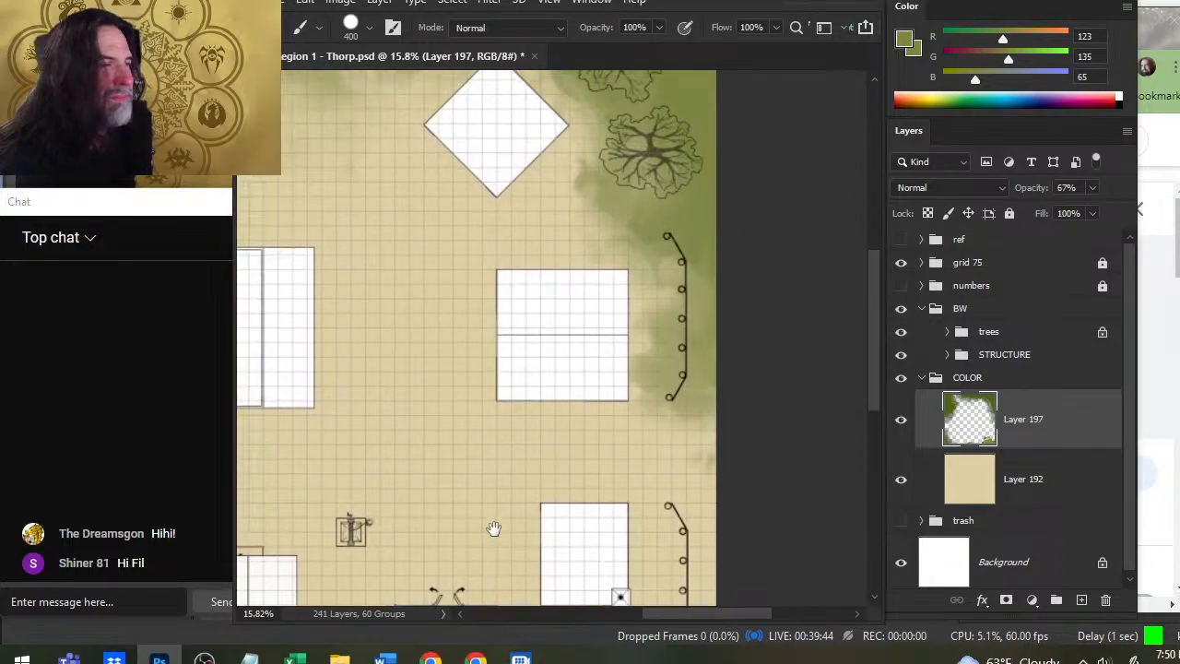
{"action": "left_click", "coordinate": [711, 107], "text": "alt"}
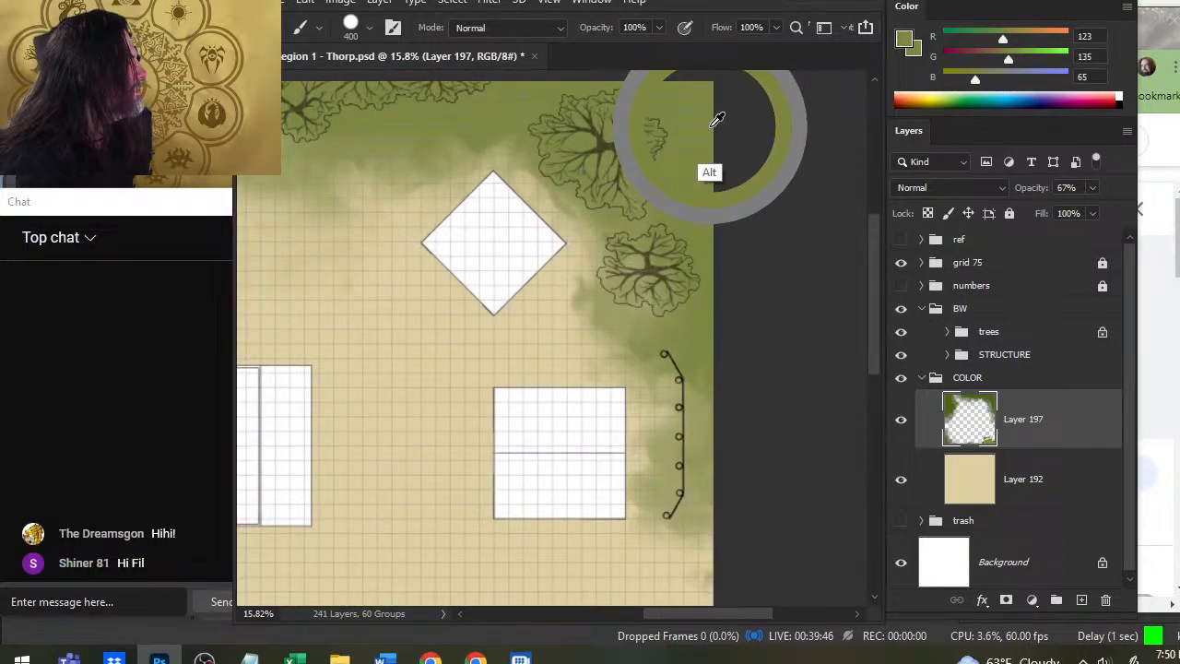
Sample the full-strength grass green from the northeastern corner with Layer 197 at 100% opacity, and restore the layer's opacity to 67%.
{"action": "left_click_drag", "start_coordinate": [658, 443], "coordinate": [670, 72]}
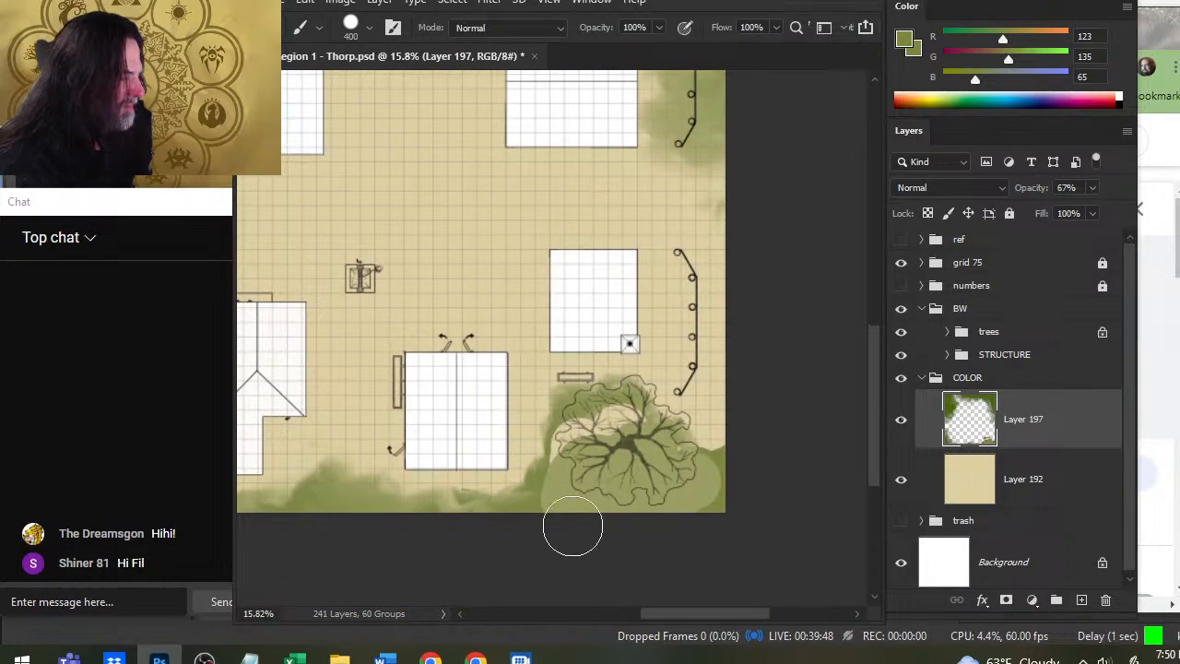
{"action": "scroll", "coordinate": [639, 482], "scroll_direction": "up", "scroll_amount": 8}
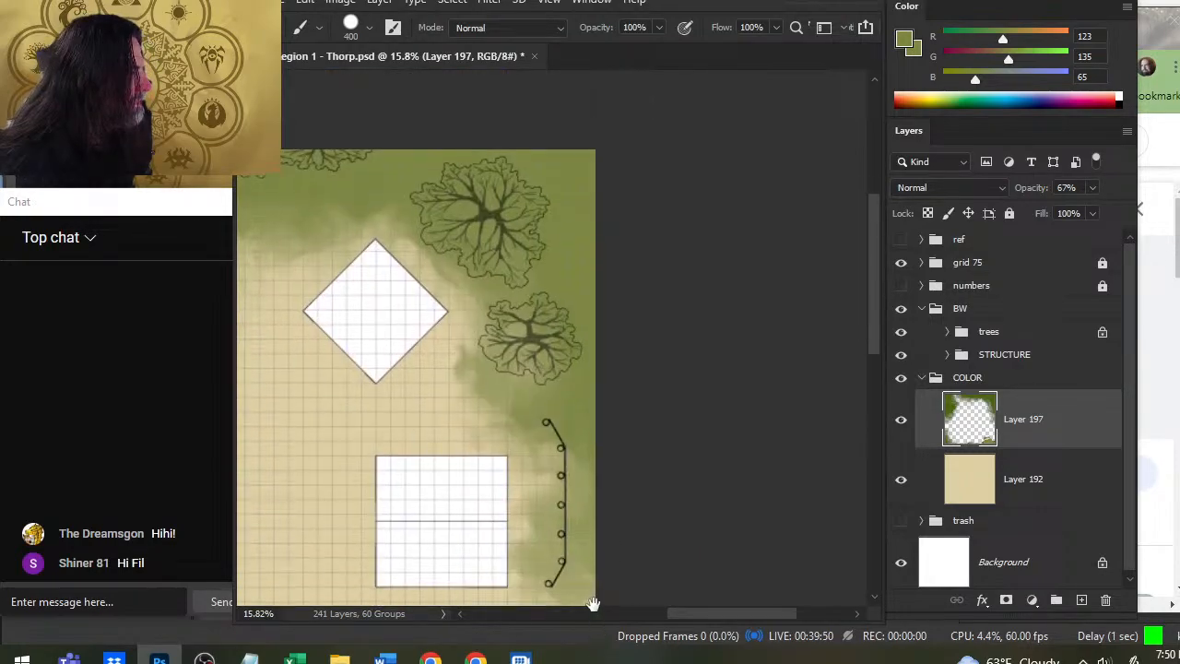
{"action": "left_click", "coordinate": [592, 135], "text": "alt"}
{"action": "left_click_drag", "start_coordinate": [593, 135], "coordinate": [585, 150]}
{"action": "key", "text": "z"}
{"action": "scroll", "coordinate": [553, 363], "scroll_direction": "down", "scroll_amount": 5}
{"action": "key", "text": "b"}
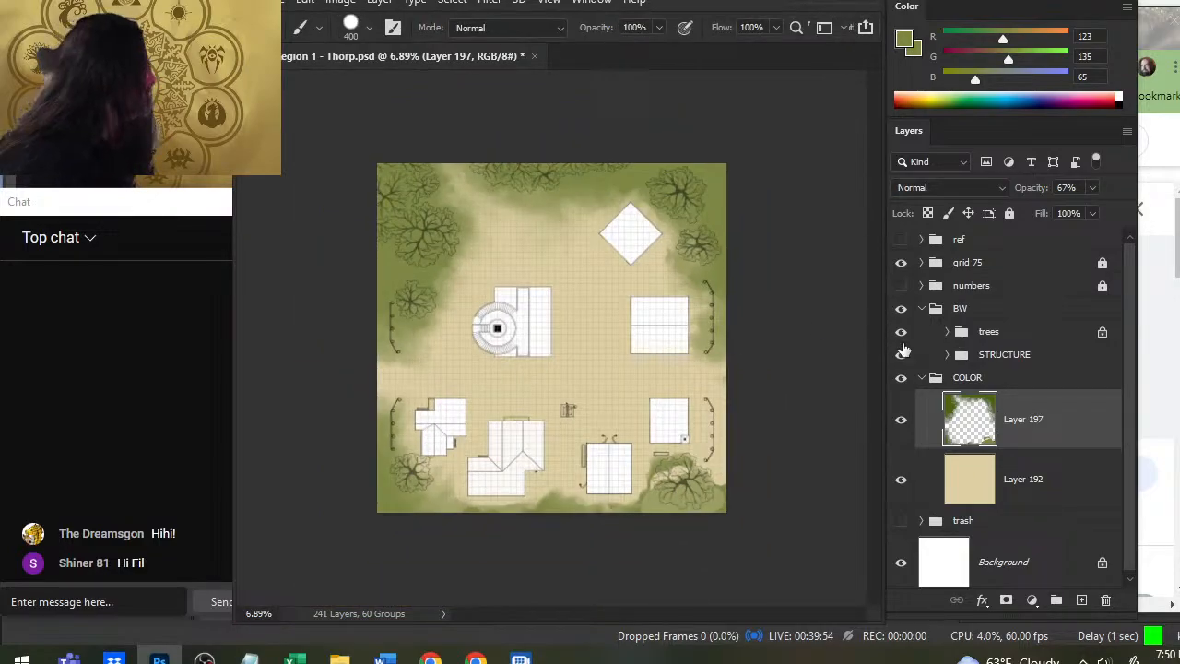
{"action": "left_click", "coordinate": [1093, 194]}
{"action": "left_click_drag", "start_coordinate": [1109, 208], "coordinate": [1126, 208]}
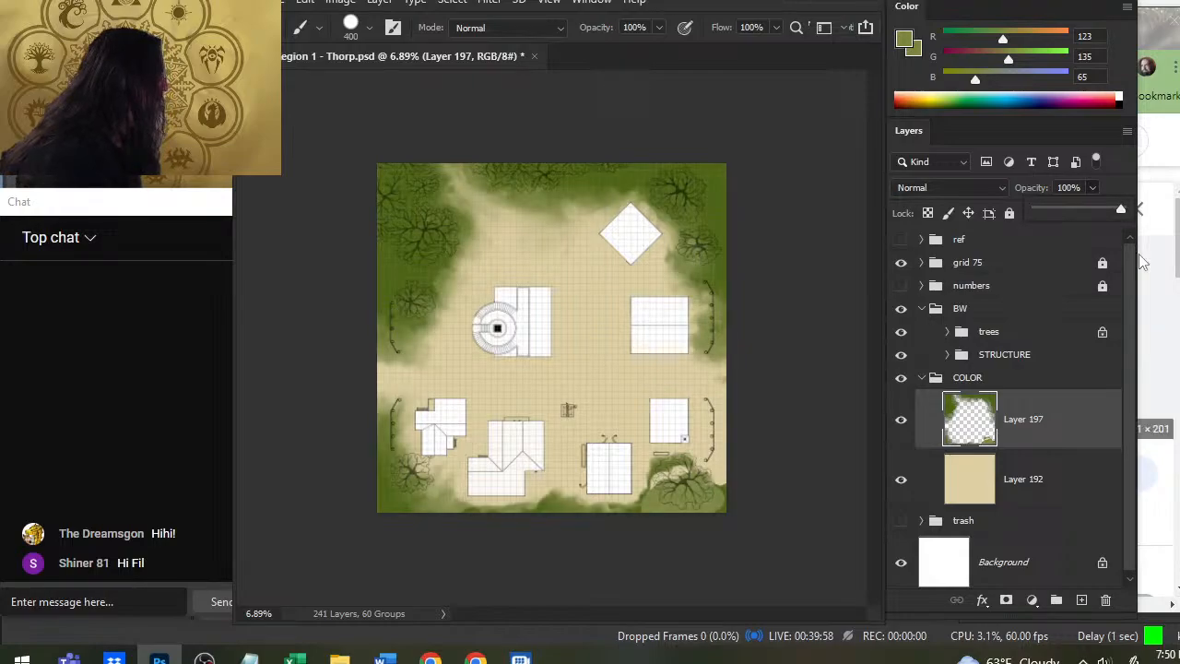
{"action": "mouse_move", "coordinate": [724, 193]}
{"action": "left_mouse_down"}
{"action": "mouse_move", "coordinate": [726, 179]}
{"action": "mouse_move", "coordinate": [720, 192]}
{"action": "left_mouse_up"}
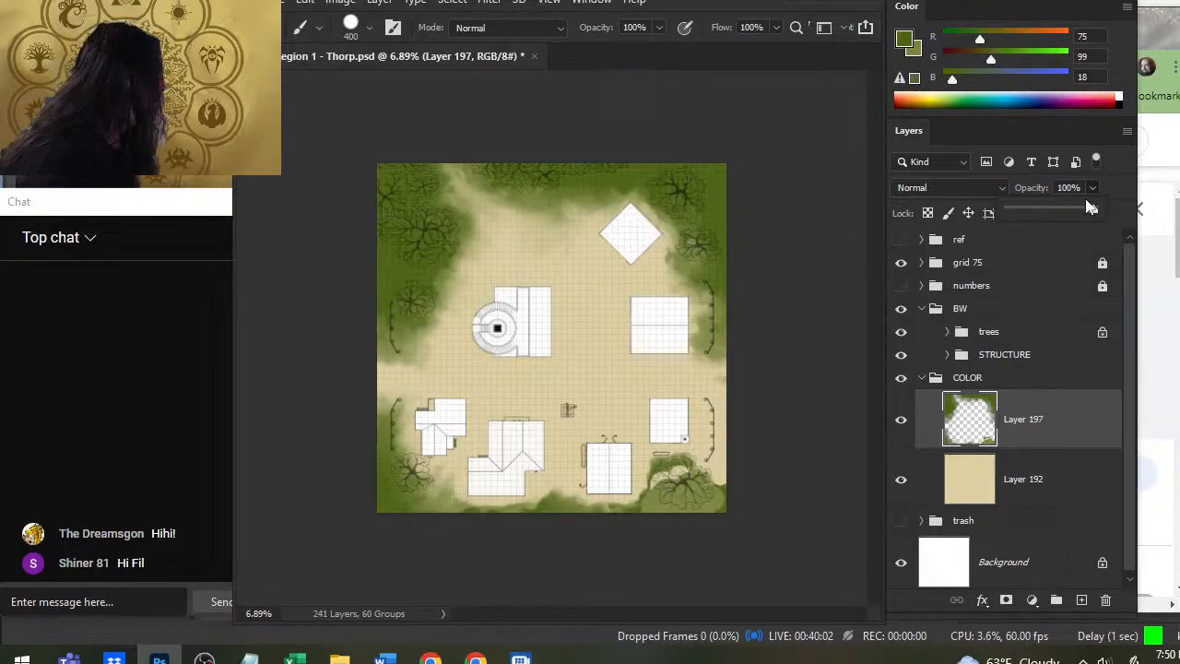
{"action": "left_click_drag", "start_coordinate": [1081, 211], "coordinate": [1069, 211]}
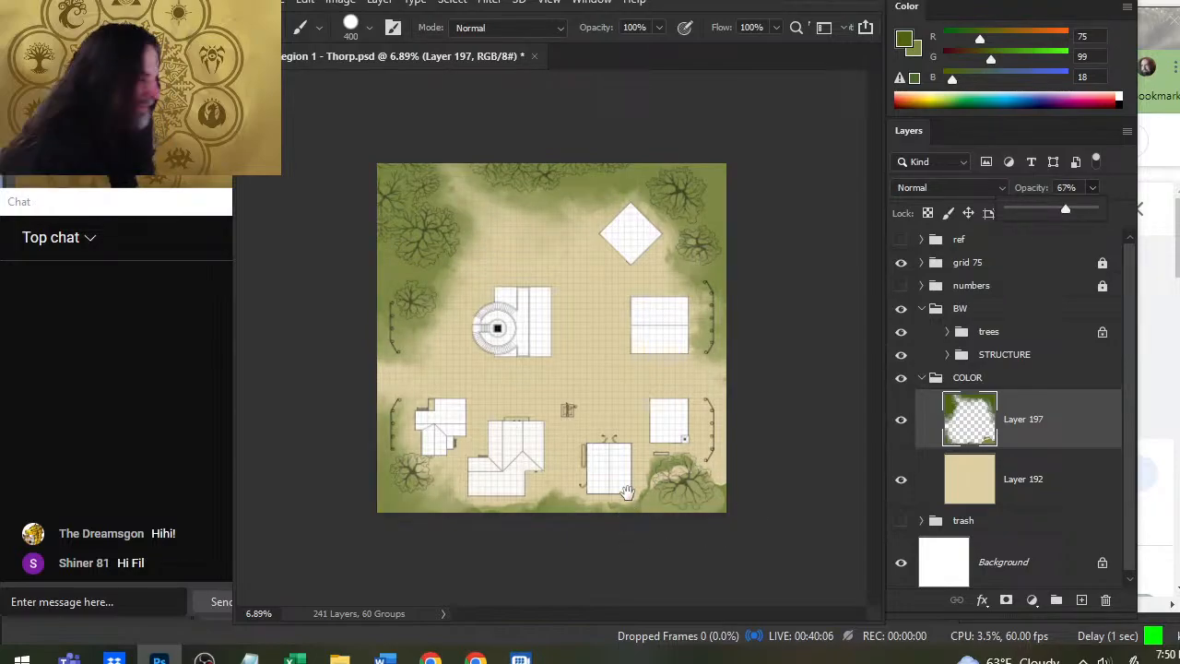
Brush green over the bare ground around the southeastern tree and smudge its edges at 80% strength.
{"action": "mouse_move", "coordinate": [668, 498]}
{"action": "left_mouse_down"}
{"action": "mouse_move", "coordinate": [653, 490]}
{"action": "mouse_move", "coordinate": [709, 498]}
{"action": "left_mouse_up"}
{"action": "key", "text": "r"}
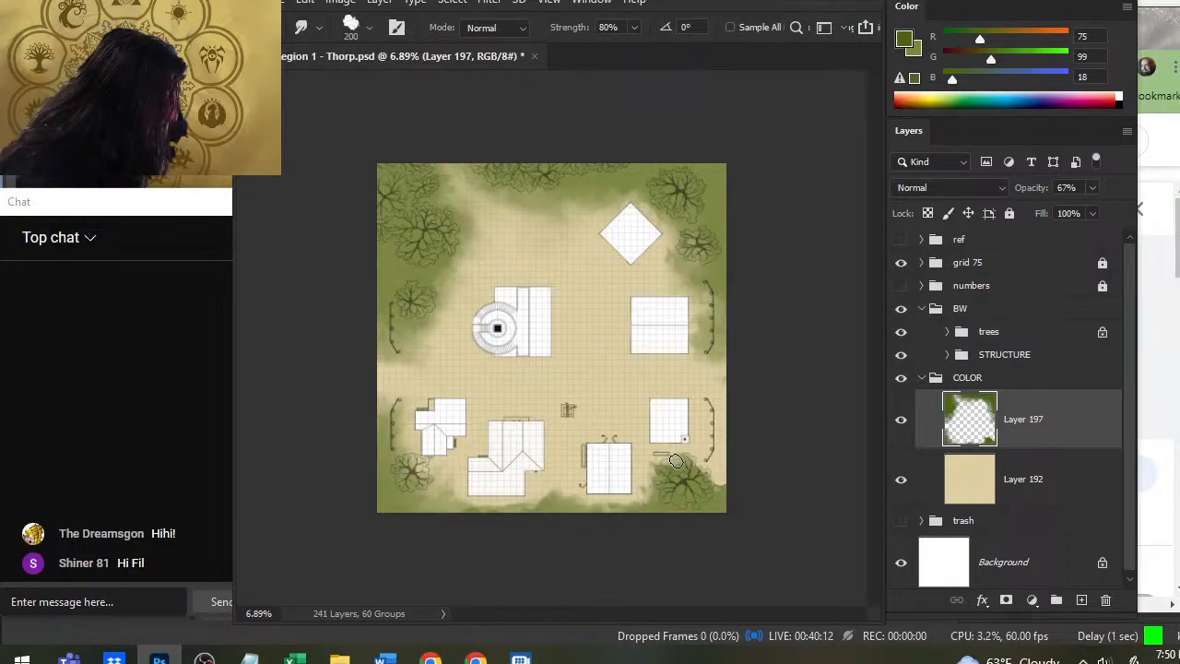
{"action": "mouse_move", "coordinate": [669, 478]}
{"action": "left_mouse_down"}
{"action": "mouse_move", "coordinate": [720, 479]}
{"action": "mouse_move", "coordinate": [690, 472]}
{"action": "left_mouse_up"}
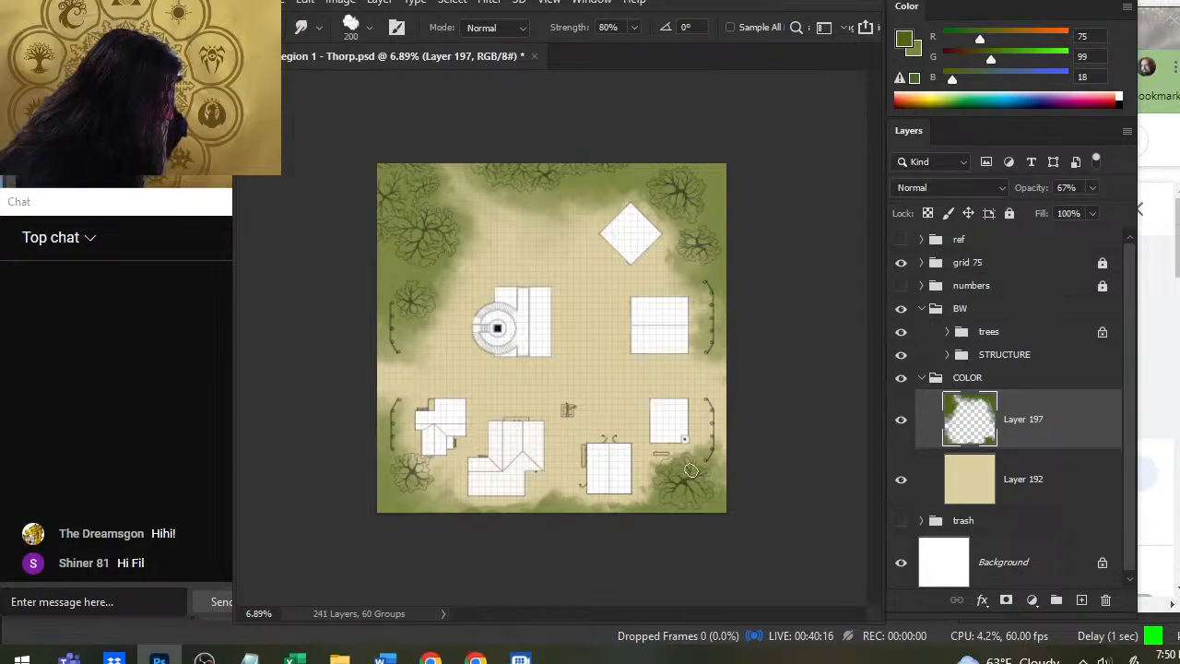
Paint green along the southeastern fence with the 400 px Brush and smudge it into the sand at 80% strength.
{"action": "key", "text": "b"}
{"action": "left_click_drag", "start_coordinate": [712, 433], "coordinate": [716, 467]}
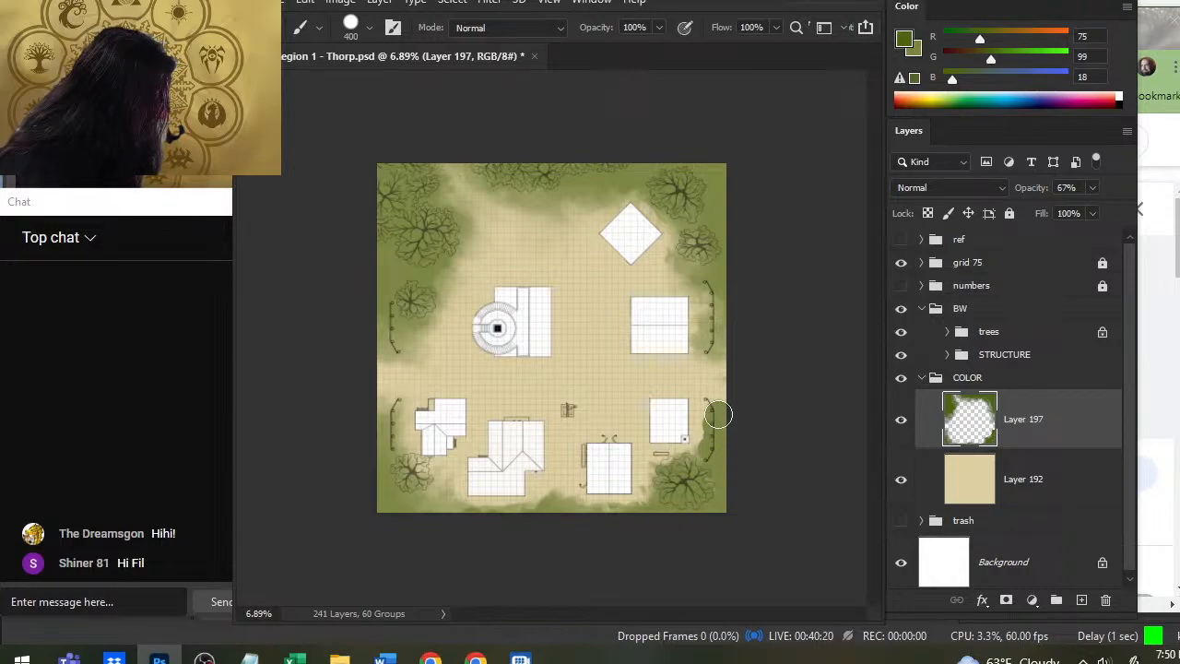
{"action": "key", "text": "r"}
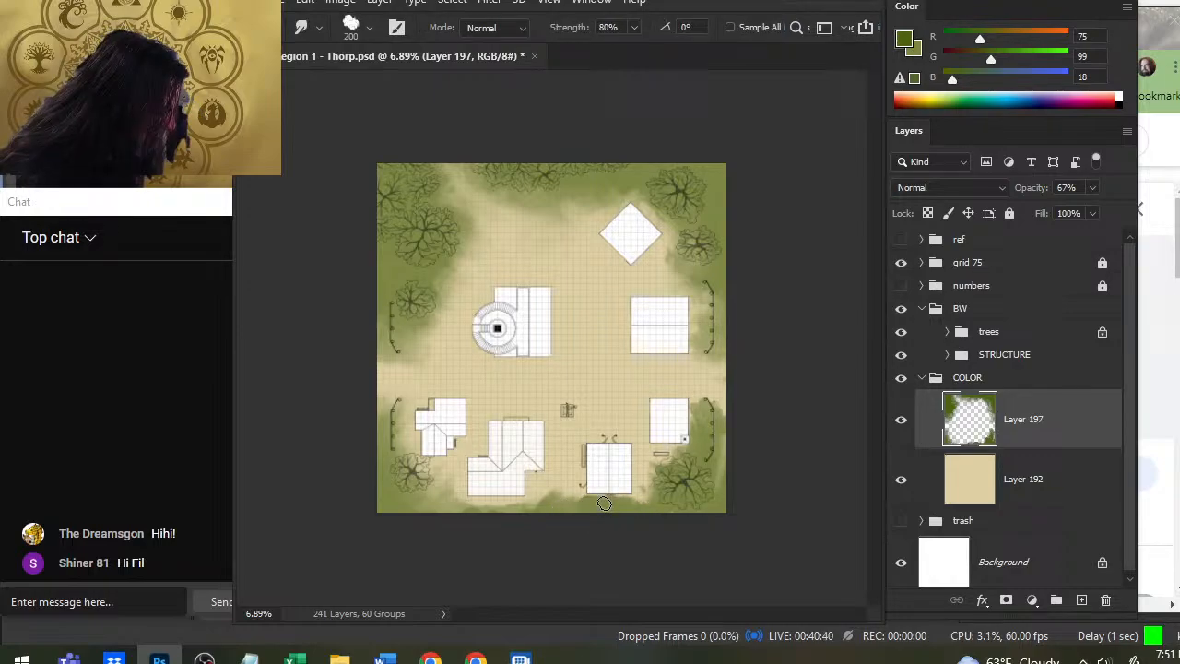
Paint more green between the stables and the southeastern tree, and smudge the new grass at 80% strength.
{"action": "key", "text": "b"}
{"action": "mouse_move", "coordinate": [651, 511]}
{"action": "left_mouse_down"}
{"action": "mouse_move", "coordinate": [647, 485]}
{"action": "mouse_move", "coordinate": [657, 493]}
{"action": "mouse_move", "coordinate": [639, 466]}
{"action": "mouse_move", "coordinate": [649, 477]}
{"action": "mouse_move", "coordinate": [651, 434]}
{"action": "left_mouse_up"}
{"action": "key", "text": "r"}
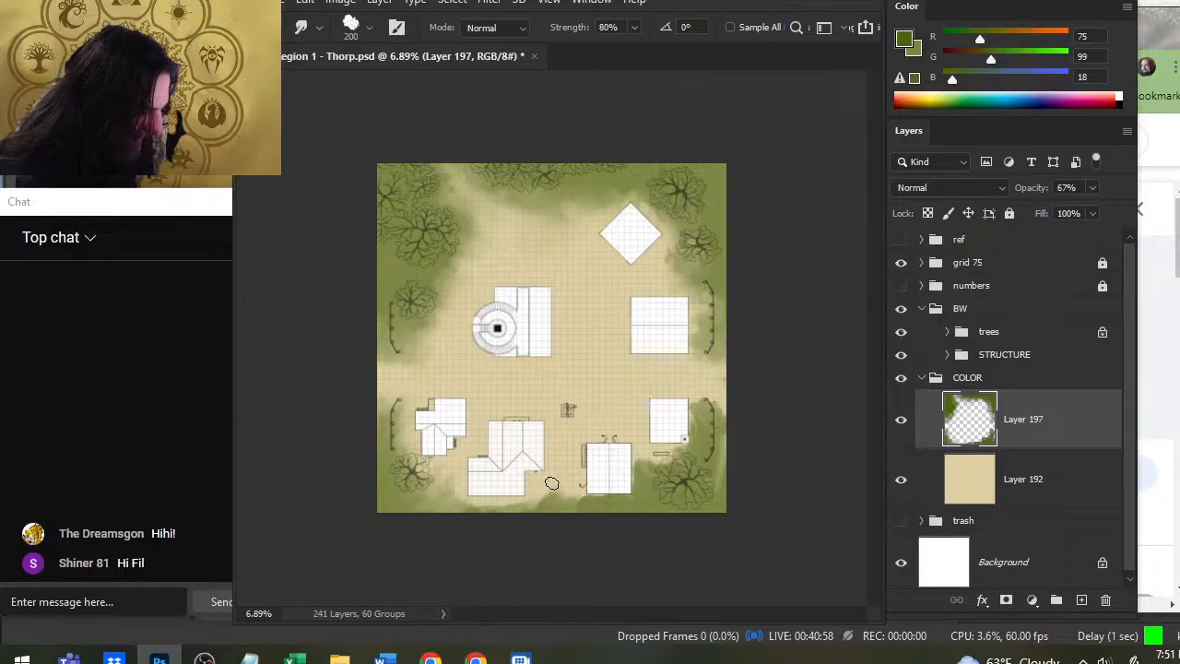
Paint green grass borders around the southwestern buildings with the Brush at 125 px.
{"action": "key", "text": "b"}
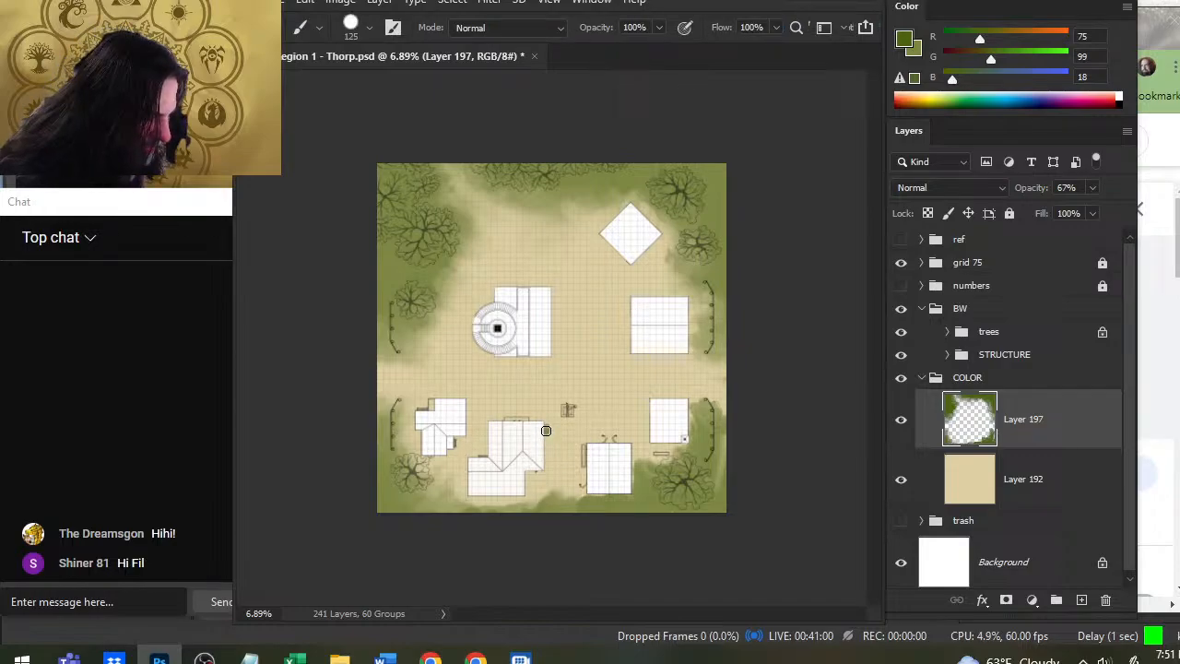
{"action": "mouse_move", "coordinate": [545, 430]}
{"action": "left_mouse_down"}
{"action": "mouse_move", "coordinate": [550, 454]}
{"action": "mouse_move", "coordinate": [528, 485]}
{"action": "left_mouse_up"}
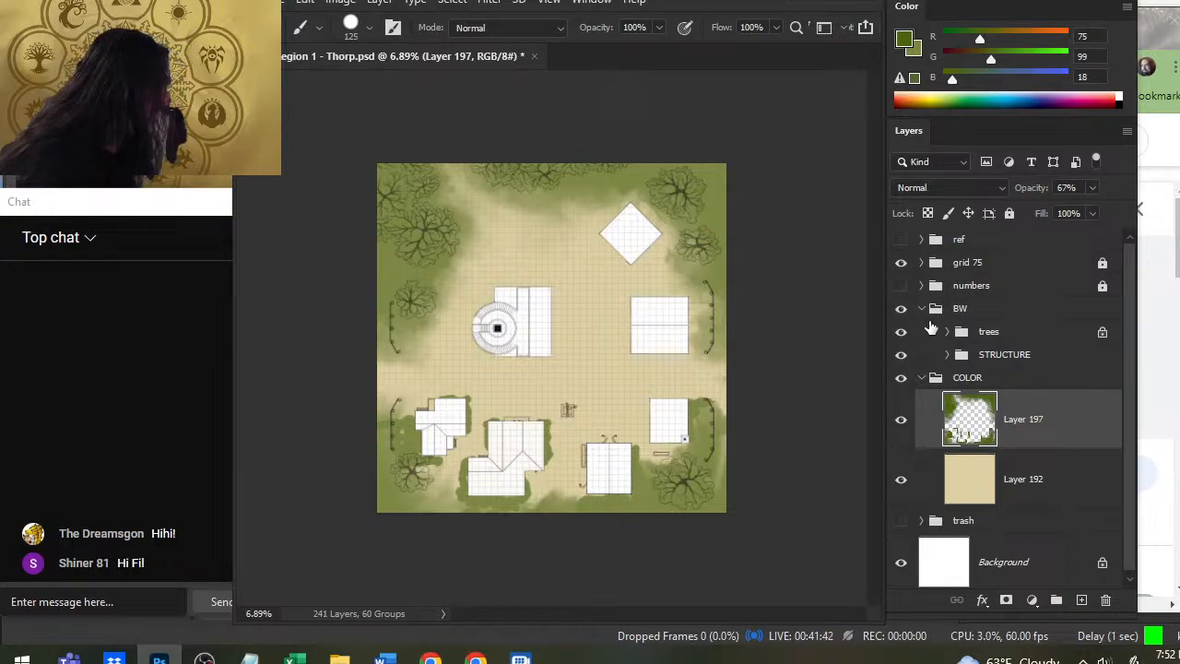
Hide the BW Roof group of the CONSTABLE building inside the STRUCTURE group.
{"action": "left_click", "coordinate": [952, 355]}
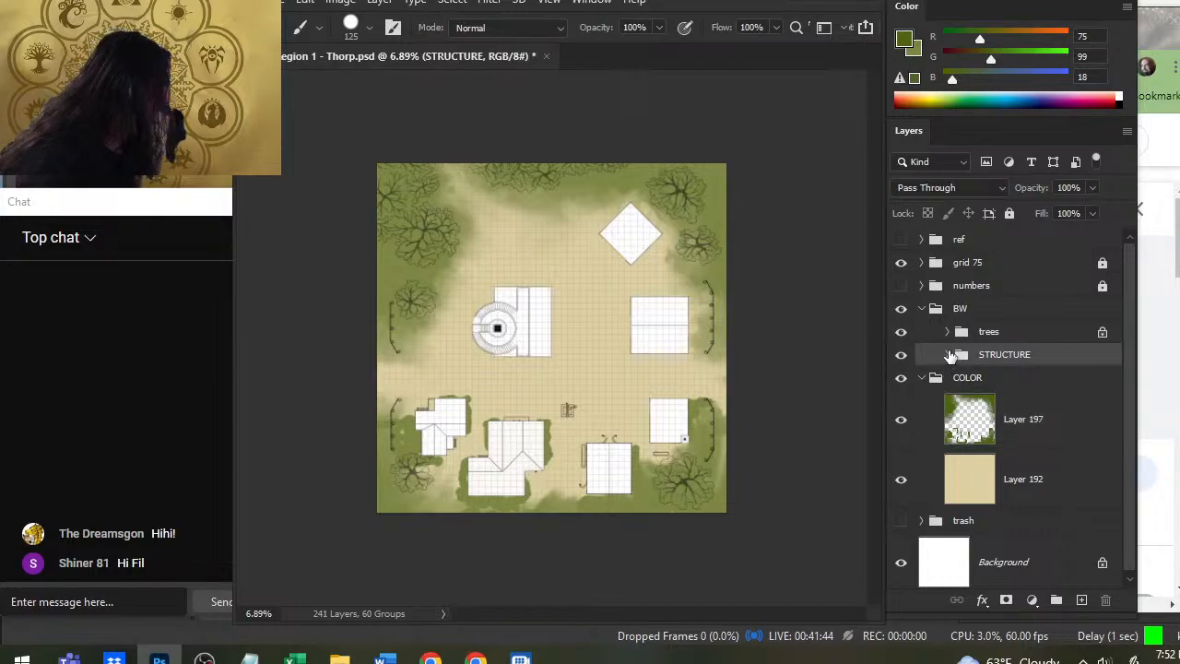
{"action": "left_click", "coordinate": [948, 355]}
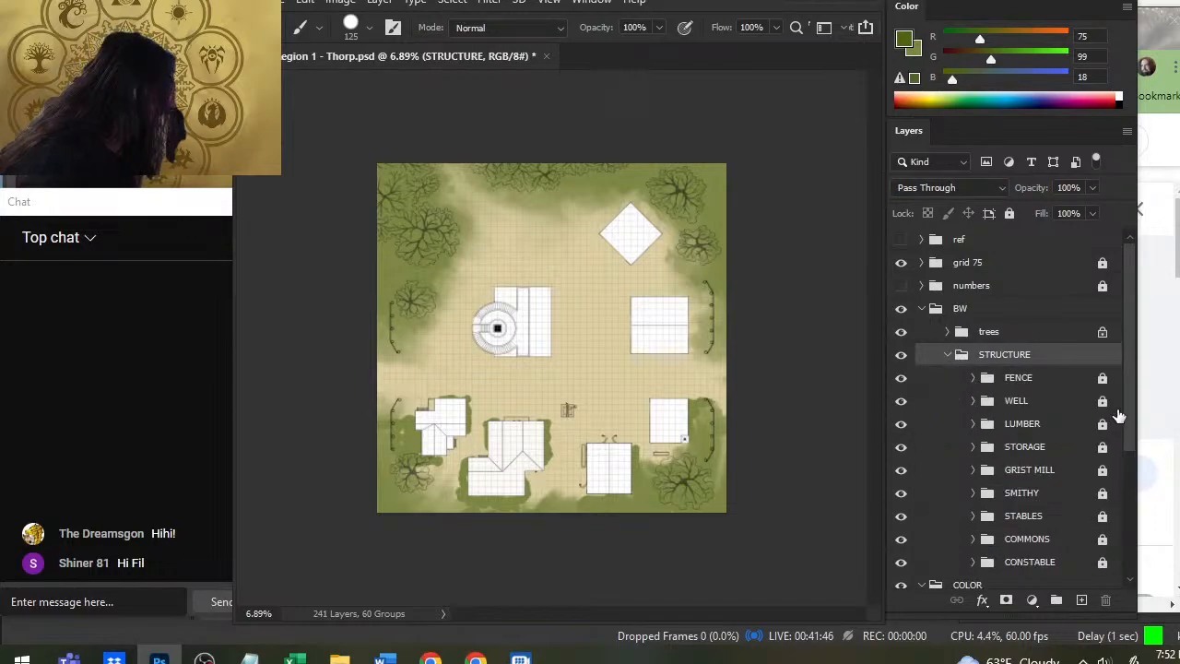
{"action": "scroll", "coordinate": [1119, 422], "scroll_direction": "down", "scroll_amount": 3}
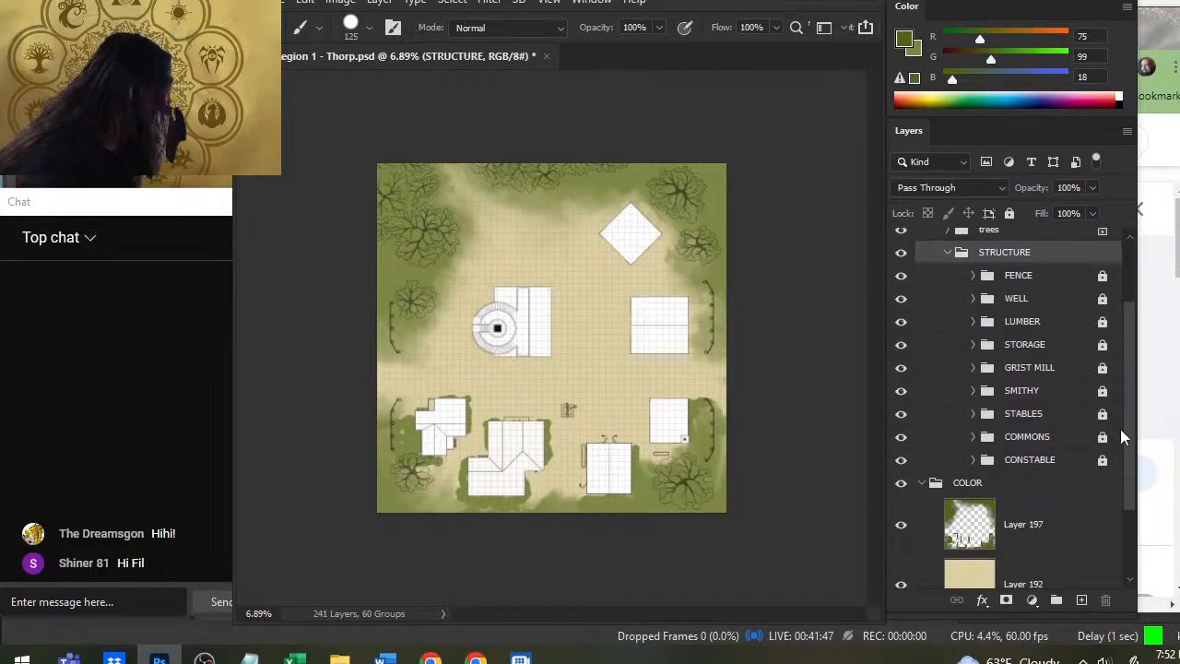
{"action": "left_click", "coordinate": [973, 463]}
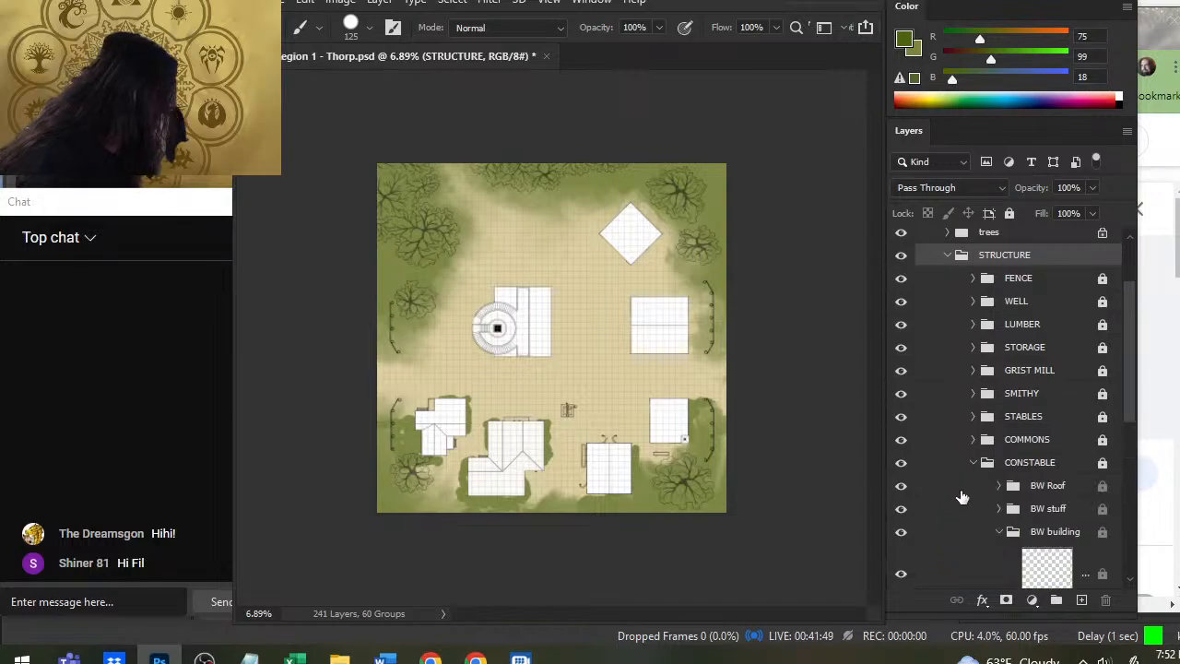
{"action": "left_click", "coordinate": [903, 487]}
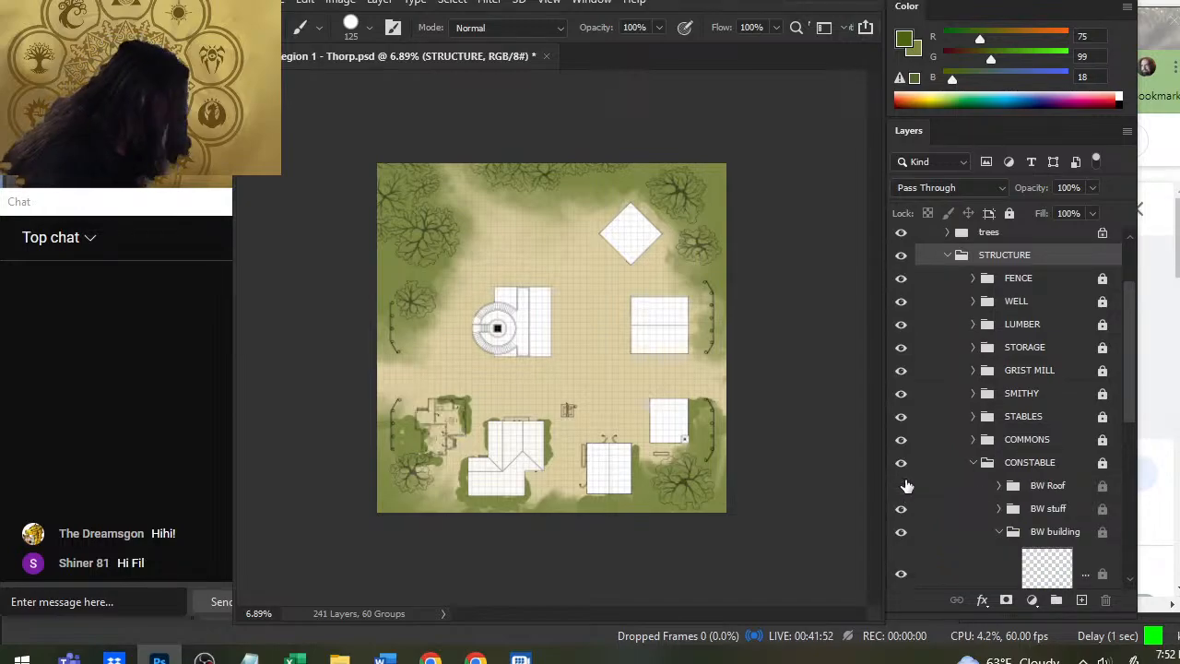
{"action": "left_click", "coordinate": [973, 462]}
Hide the roofs of the COMMONS and STABLES buildings so their interiors show.
{"action": "left_click", "coordinate": [970, 444]}
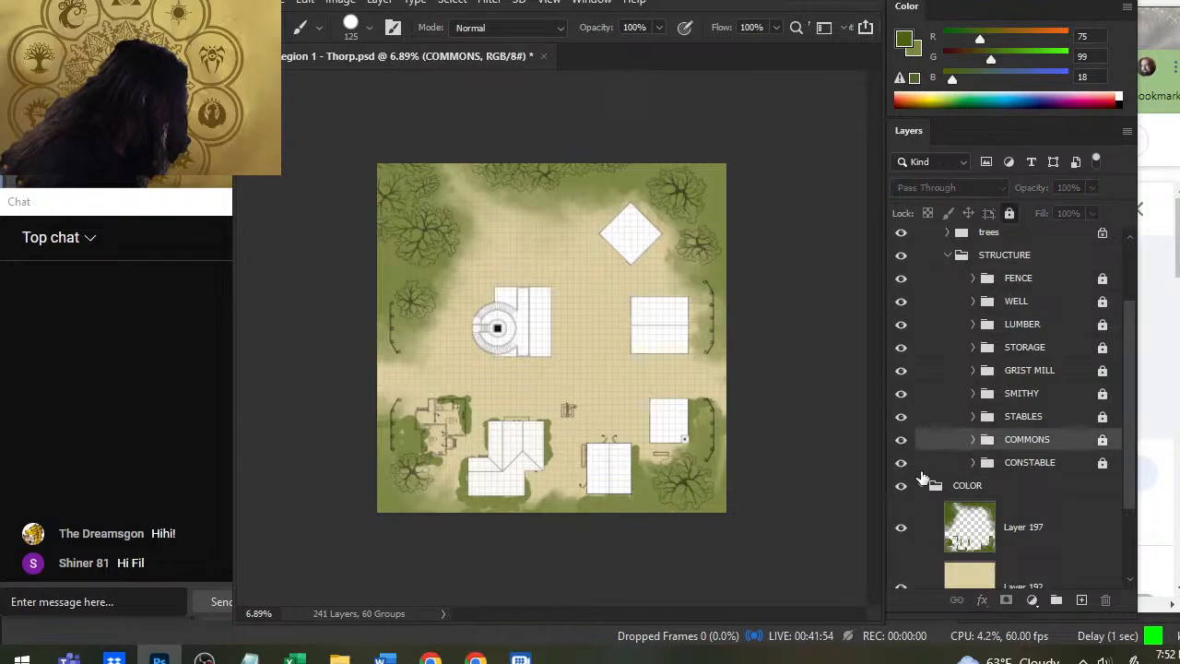
{"action": "left_click", "coordinate": [973, 439]}
{"action": "left_click", "coordinate": [972, 439]}
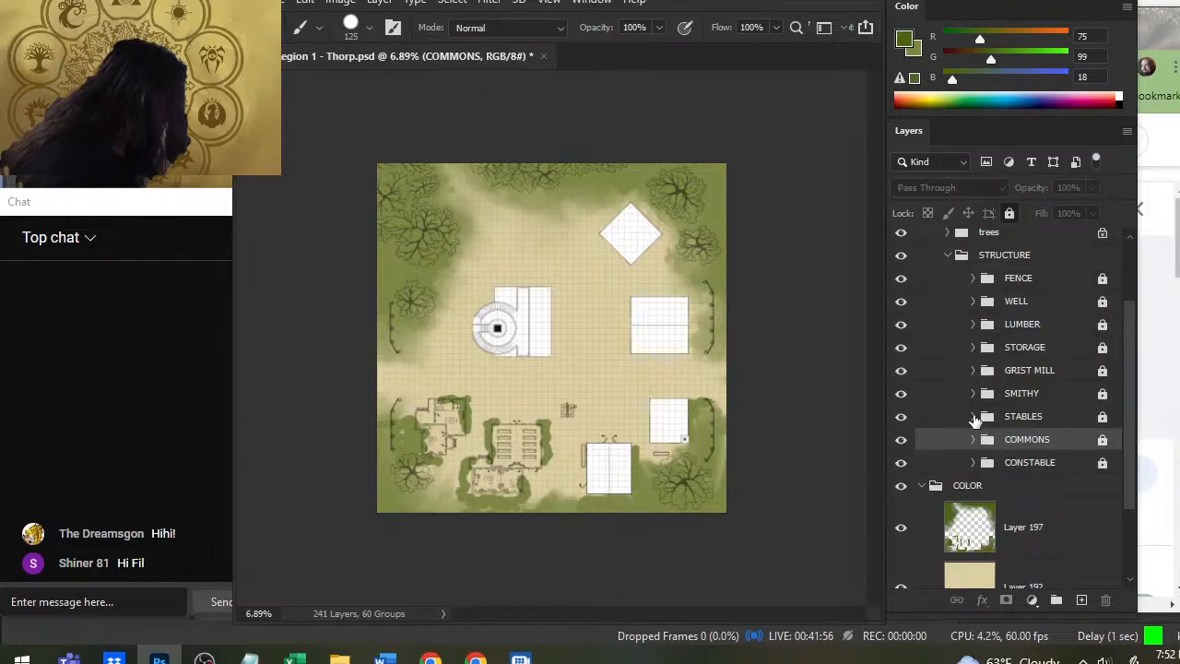
{"action": "left_click", "coordinate": [972, 416]}
{"action": "left_click", "coordinate": [903, 440]}
{"action": "left_click", "coordinate": [974, 415]}
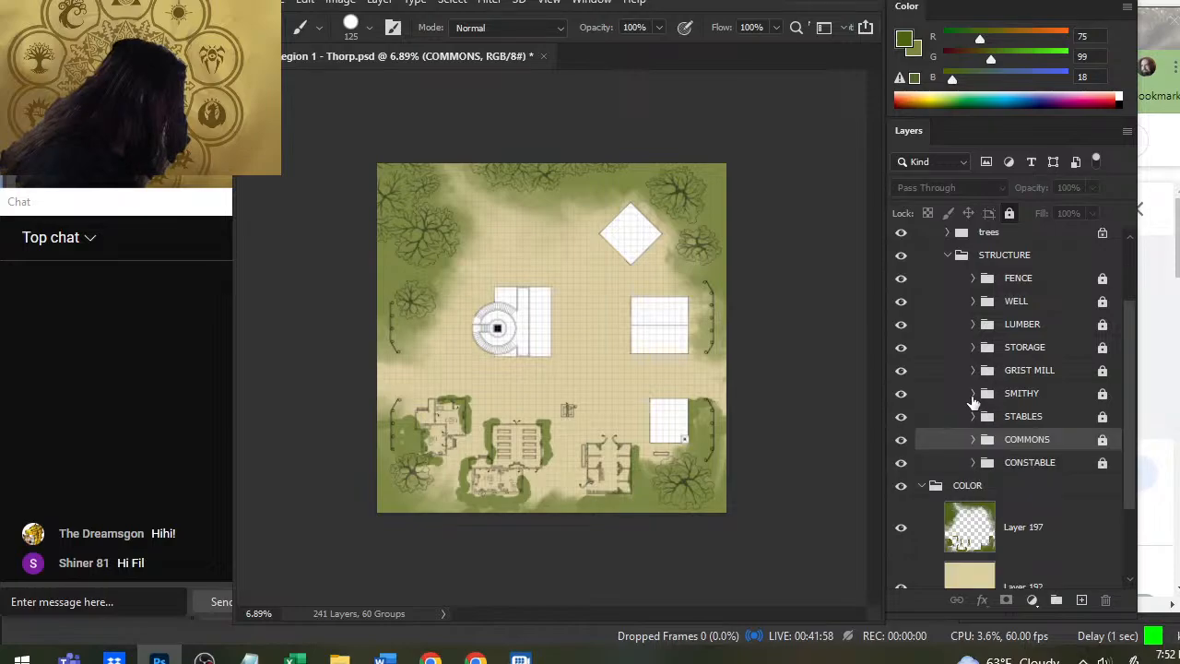
Hide the RIIF group of the SMITHY and the ROOF group of the GRIST MILL.
{"action": "left_click", "coordinate": [973, 393]}
{"action": "left_click", "coordinate": [901, 417]}
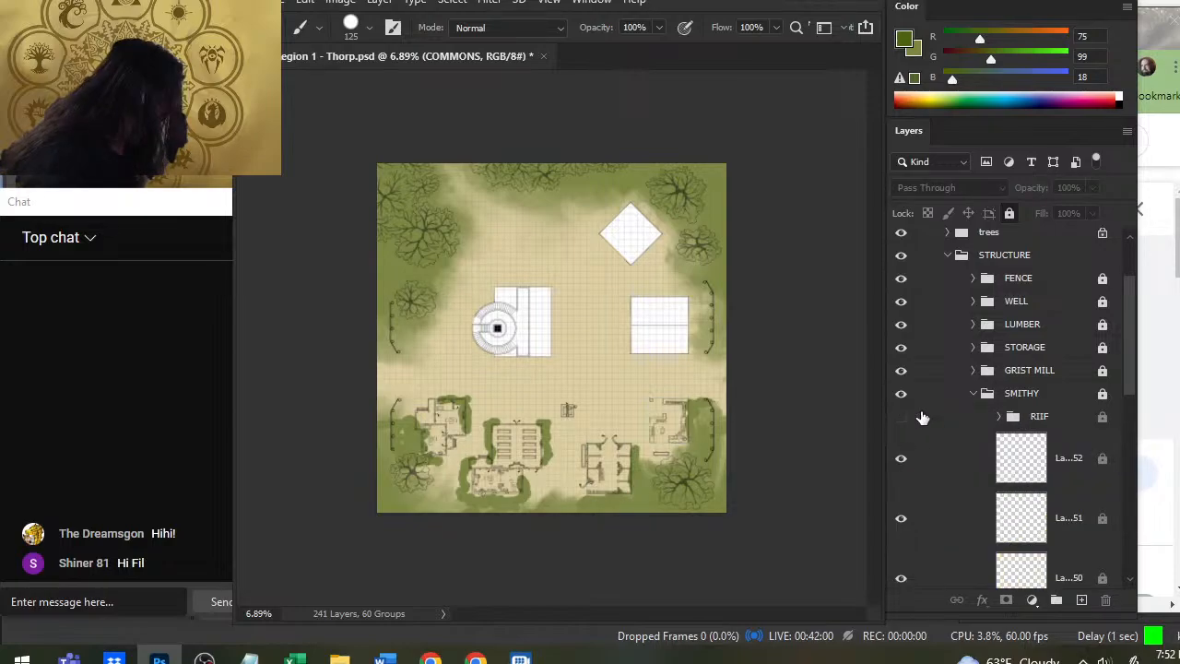
{"action": "left_click", "coordinate": [973, 393]}
{"action": "left_click", "coordinate": [973, 370]}
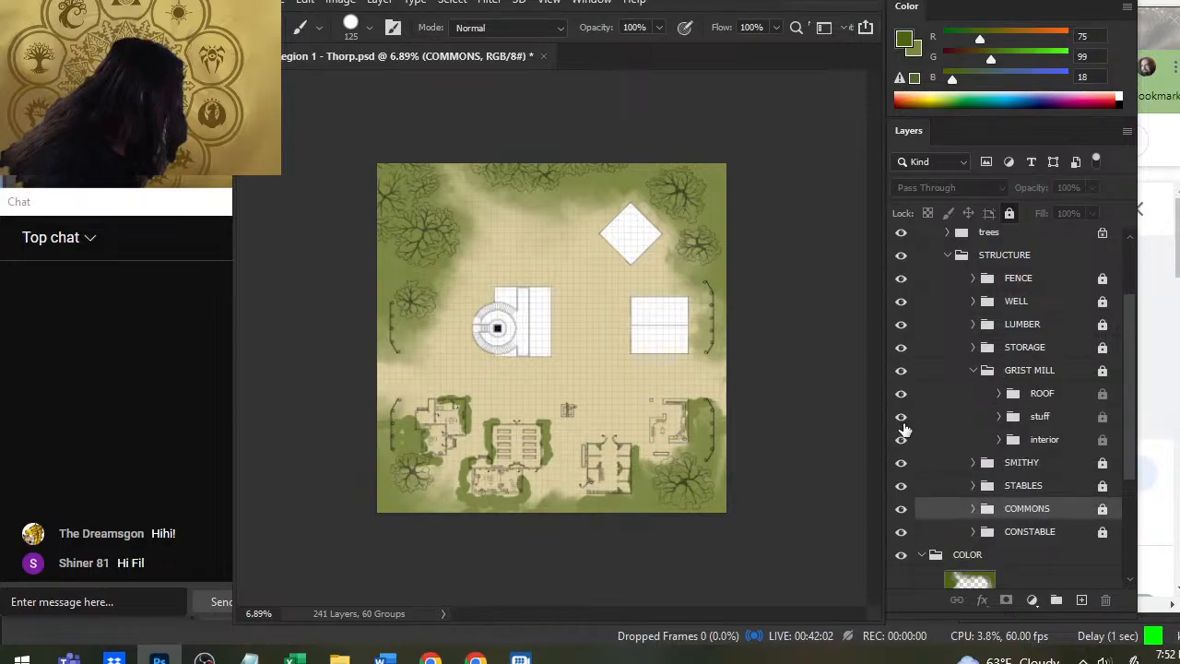
{"action": "left_click", "coordinate": [901, 394]}
{"action": "left_click", "coordinate": [973, 370]}
Hide the roof groups of the STORAGE and LUMBER buildings.
{"action": "left_click", "coordinate": [973, 346]}
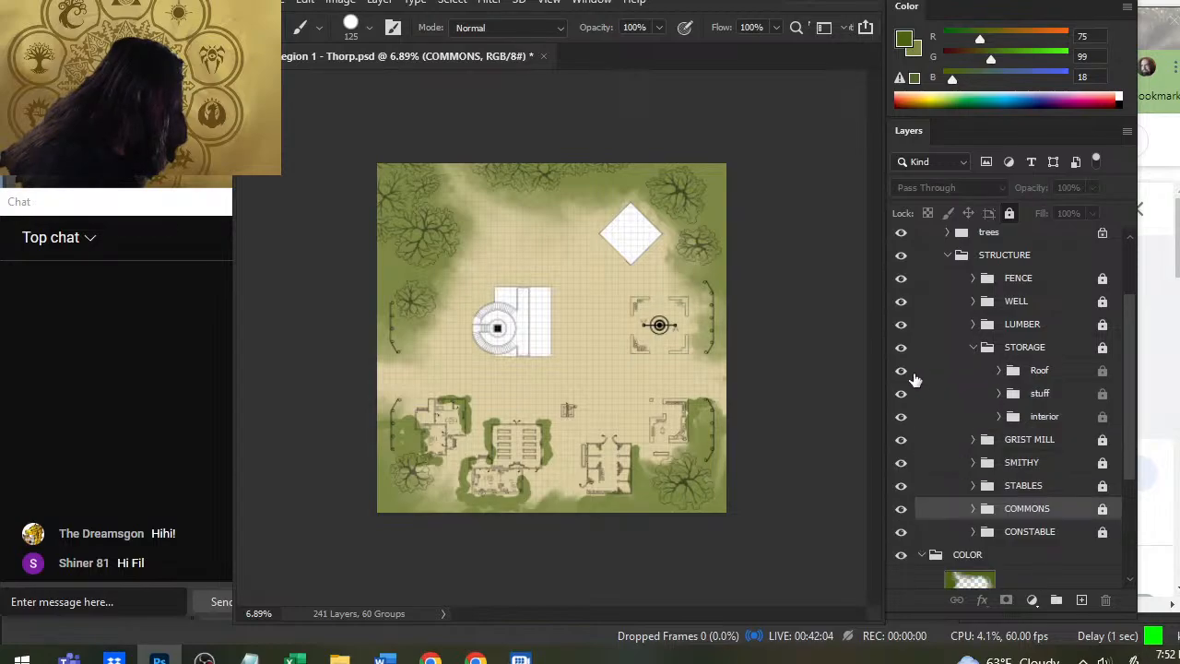
{"action": "left_click", "coordinate": [901, 370]}
{"action": "left_click", "coordinate": [973, 347]}
{"action": "left_click", "coordinate": [966, 329]}
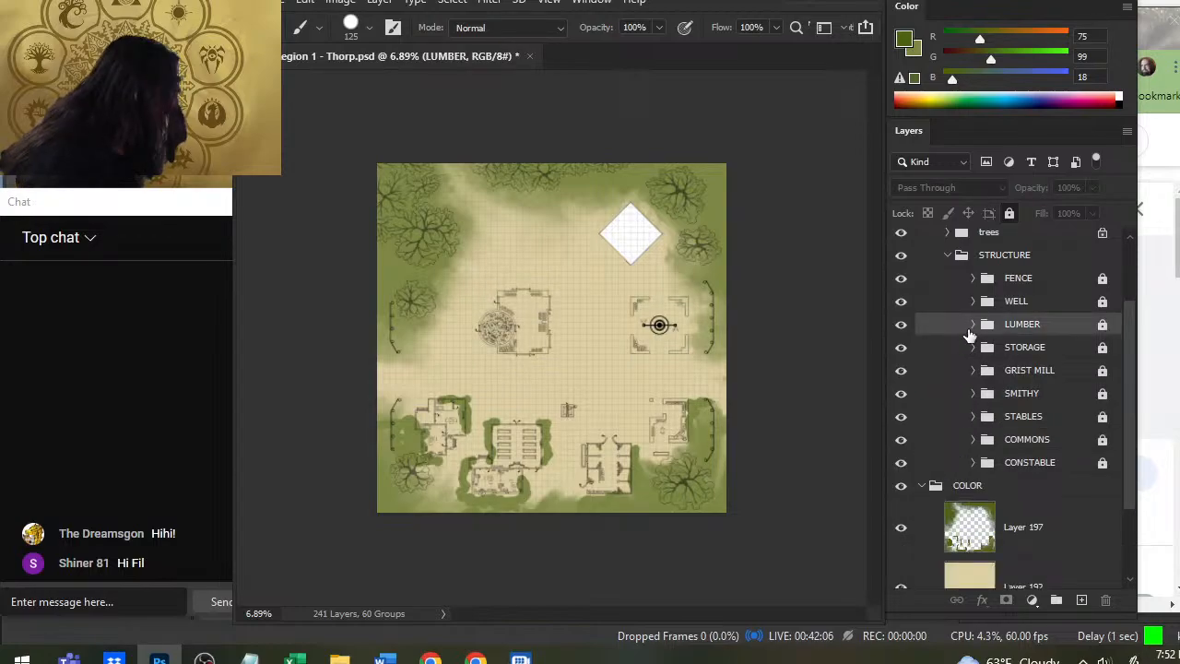
{"action": "left_click", "coordinate": [973, 324]}
{"action": "left_click", "coordinate": [901, 346]}
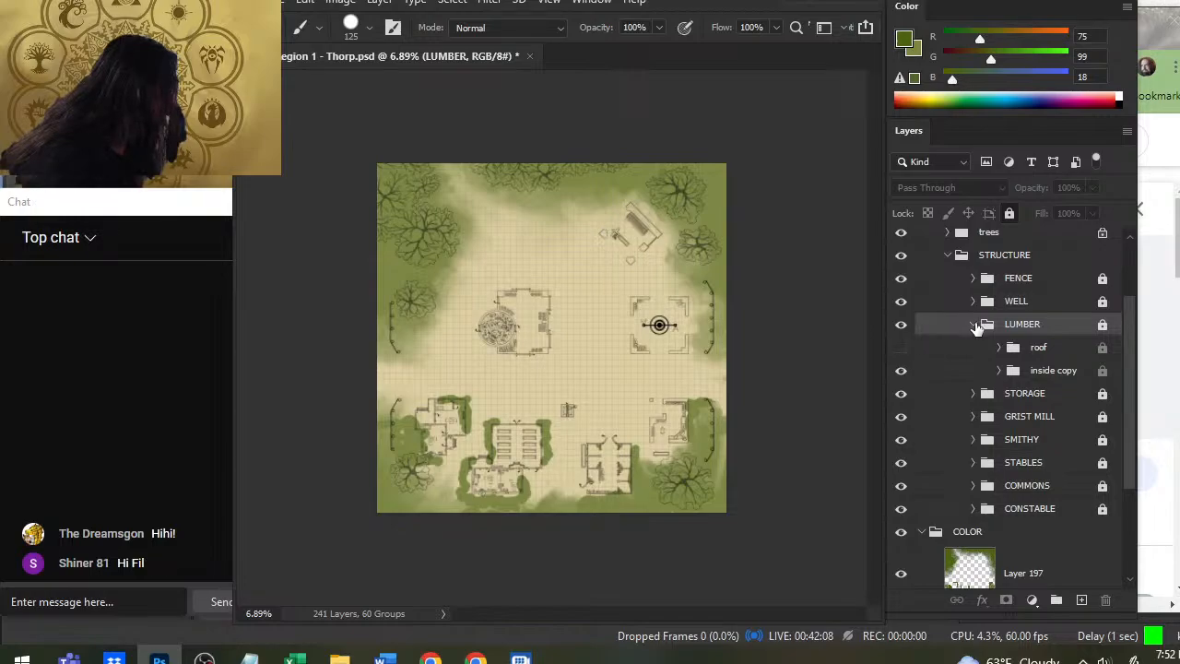
{"action": "left_click", "coordinate": [973, 325]}
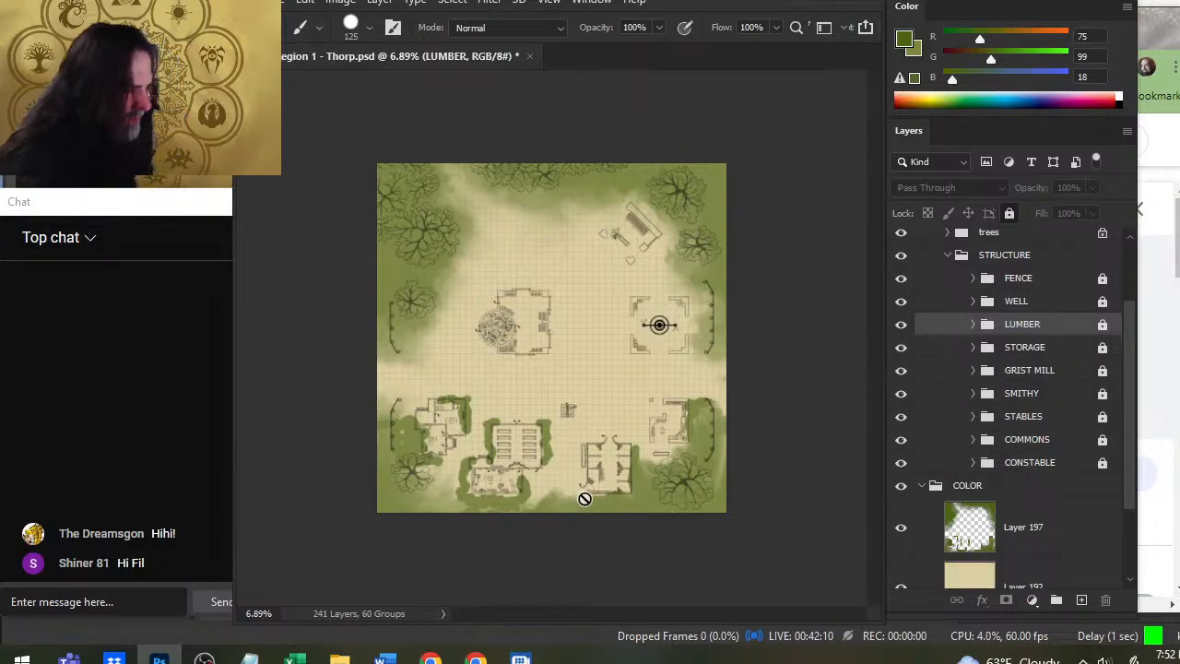
Collapse the STRUCTURE group and make Layer 197 in the COLOR group the active layer.
{"action": "key", "text": "z"}
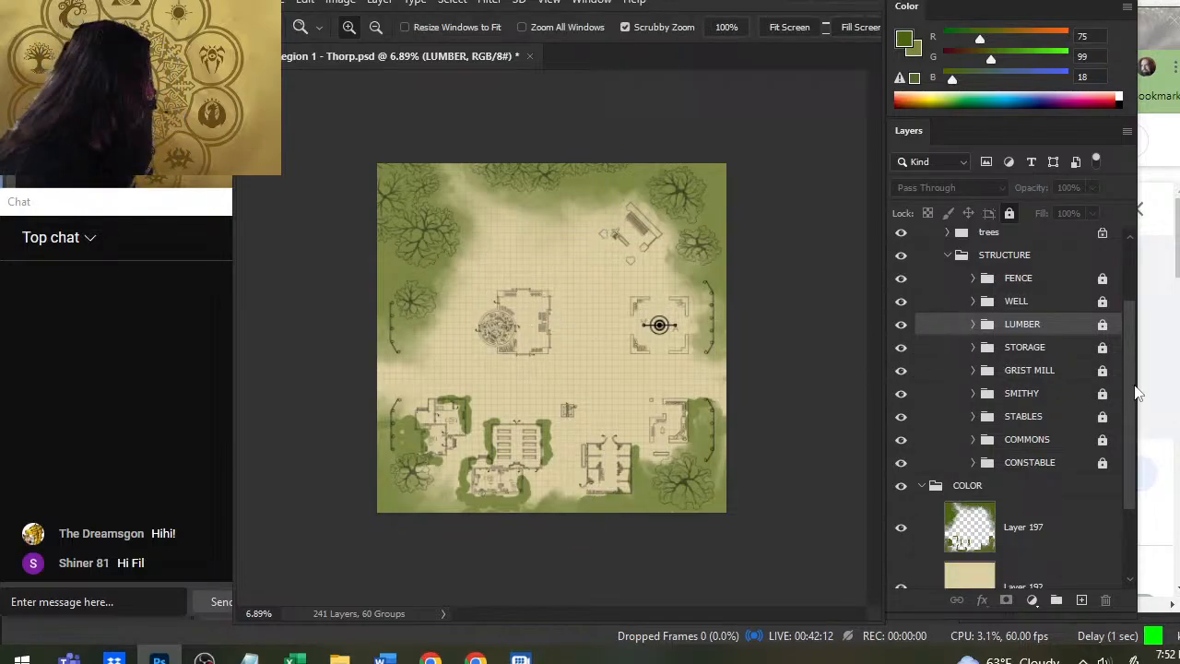
{"action": "scroll", "coordinate": [1134, 383], "scroll_direction": "up", "scroll_amount": 2}
{"action": "left_click", "coordinate": [947, 308]}
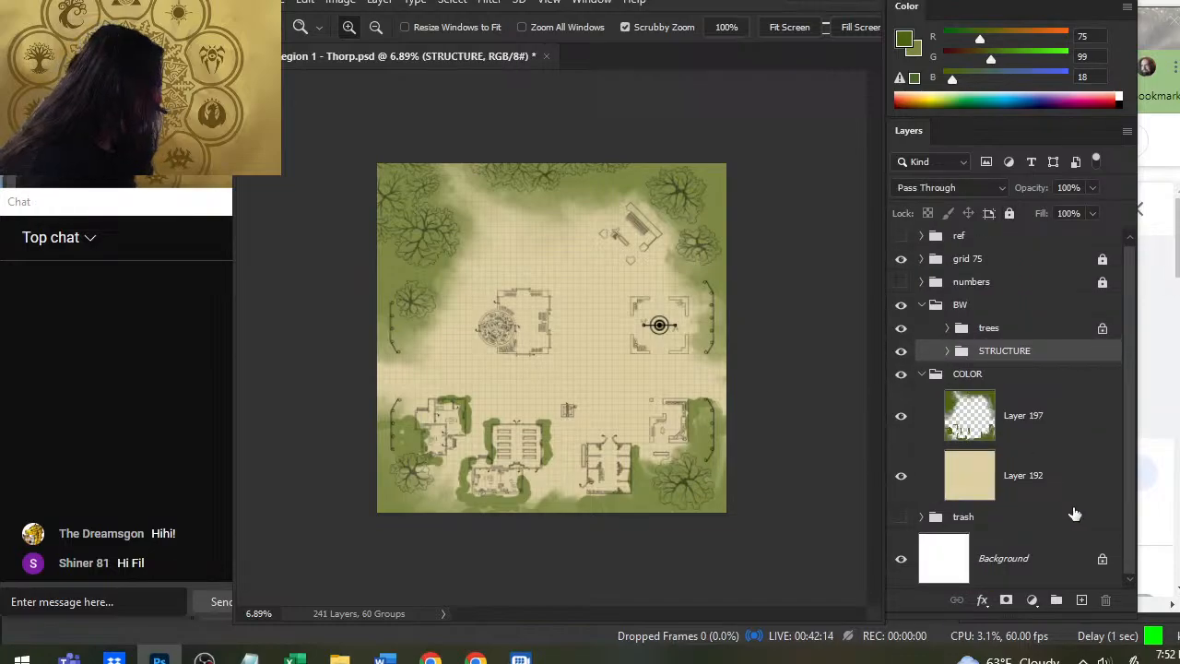
{"action": "left_click", "coordinate": [1056, 438]}
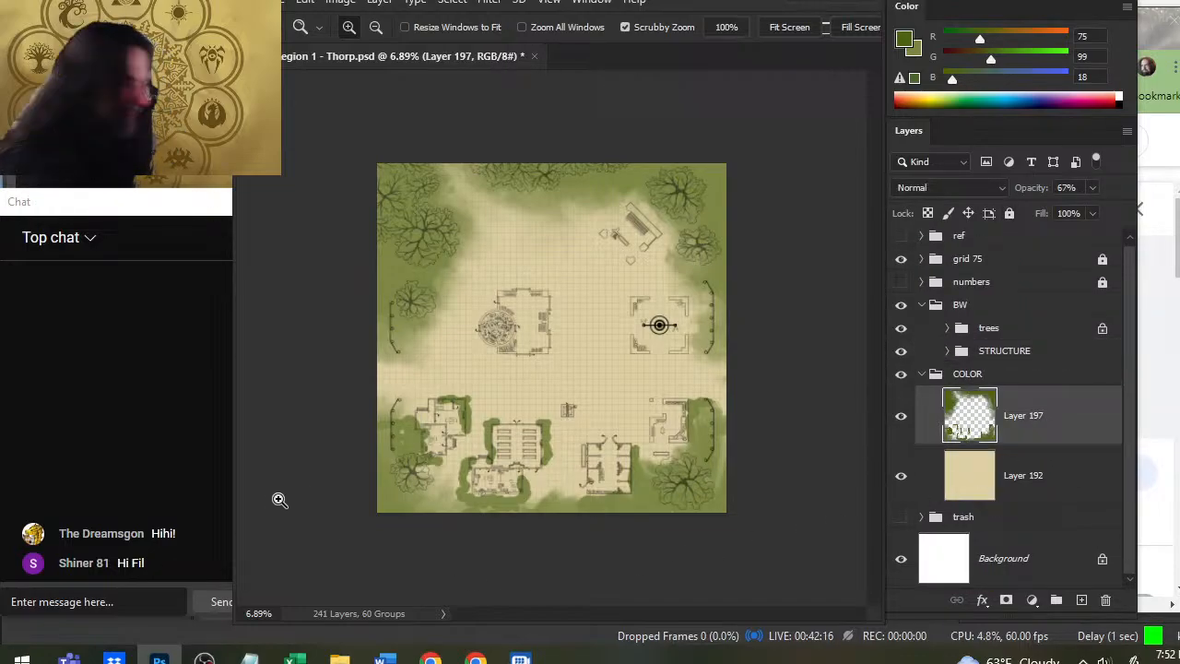
Paint dark green grass with a 125 px brush around the bench hall's outer walls and upper corners on Layer 197.
{"action": "left_click_drag", "start_coordinate": [444, 458], "coordinate": [474, 443]}
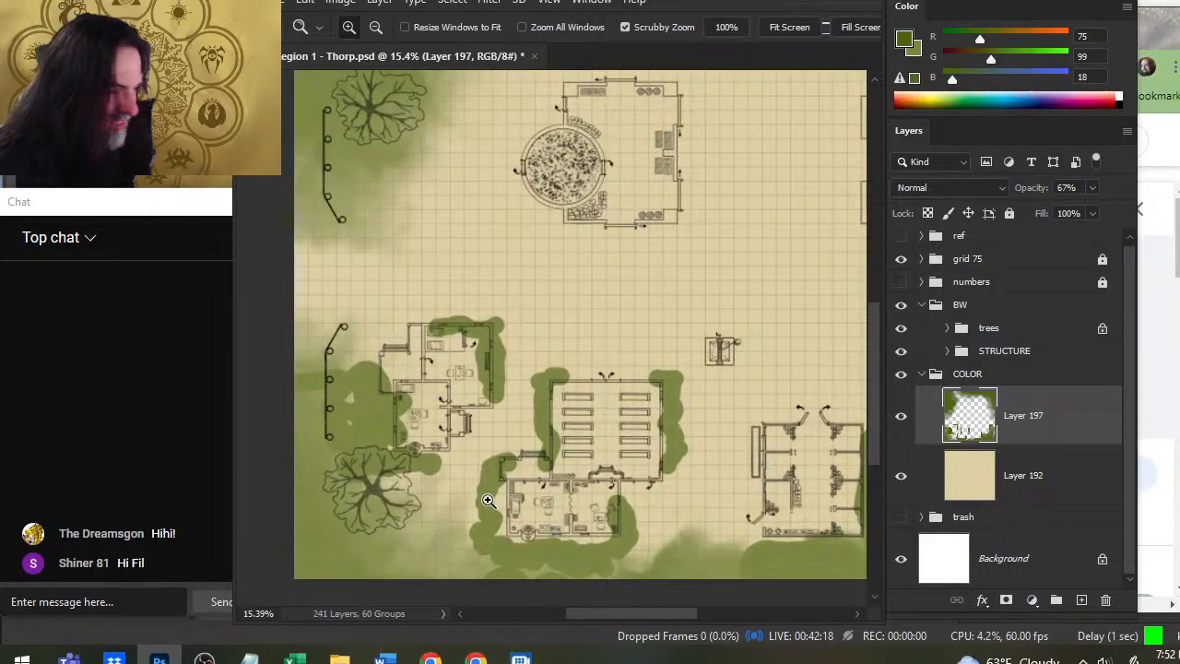
{"action": "key", "text": "b"}
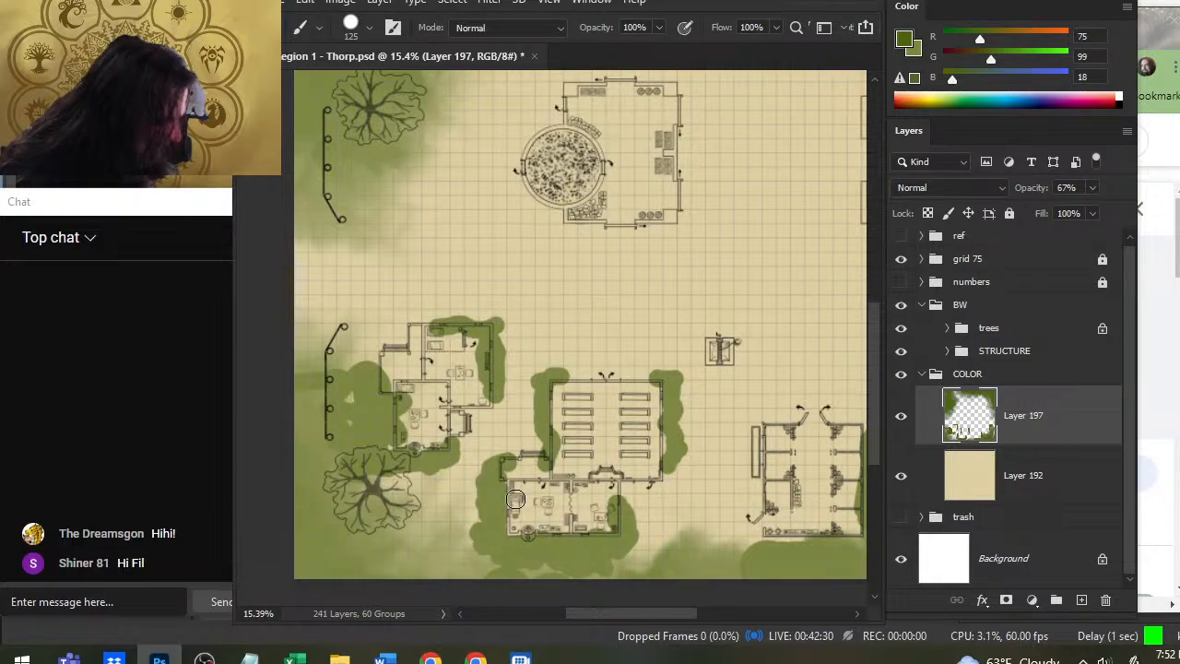
{"action": "left_click_drag", "start_coordinate": [581, 530], "coordinate": [524, 452]}
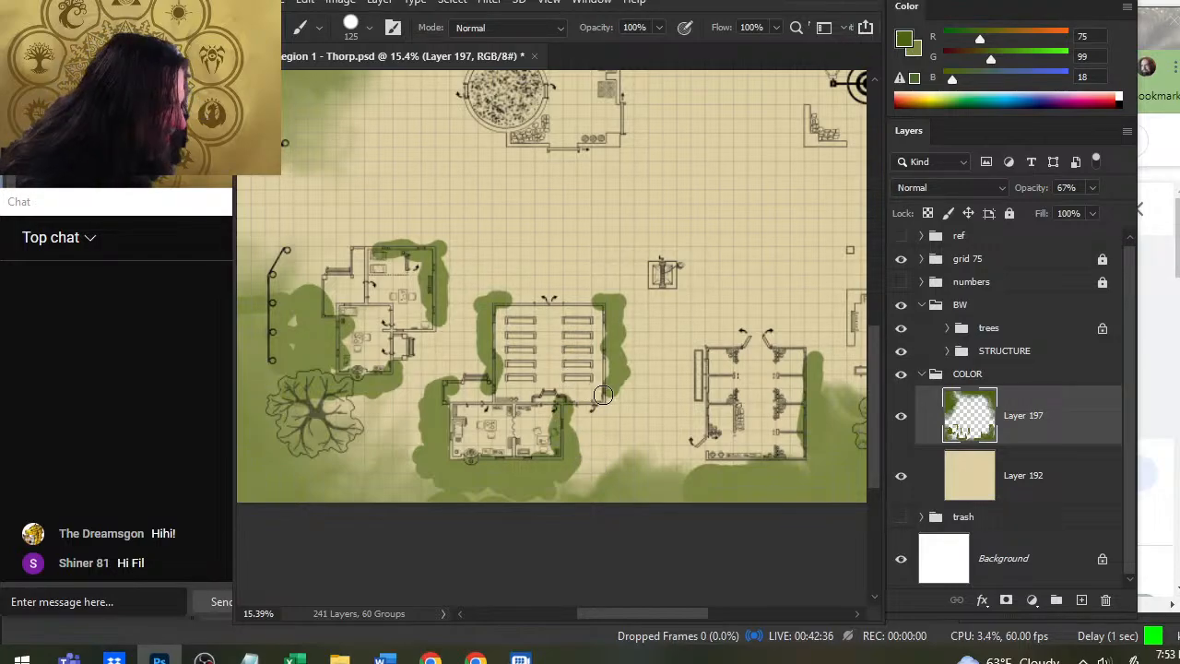
{"action": "left_click_drag", "start_coordinate": [613, 380], "coordinate": [607, 307]}
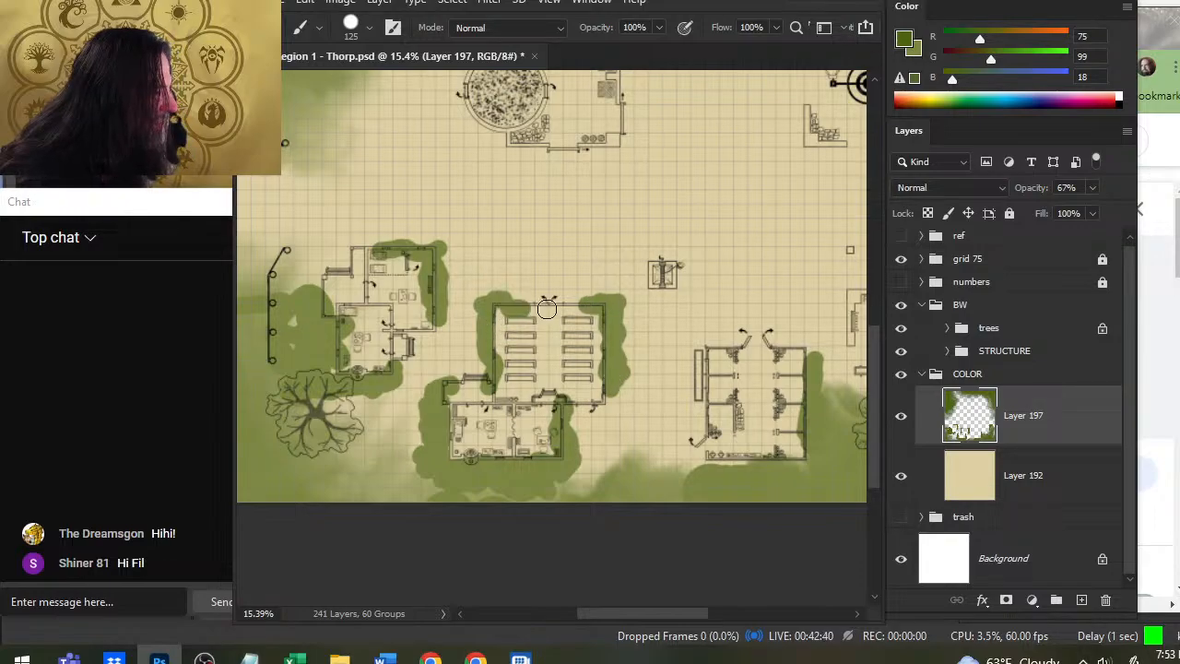
{"action": "key", "text": "e"}
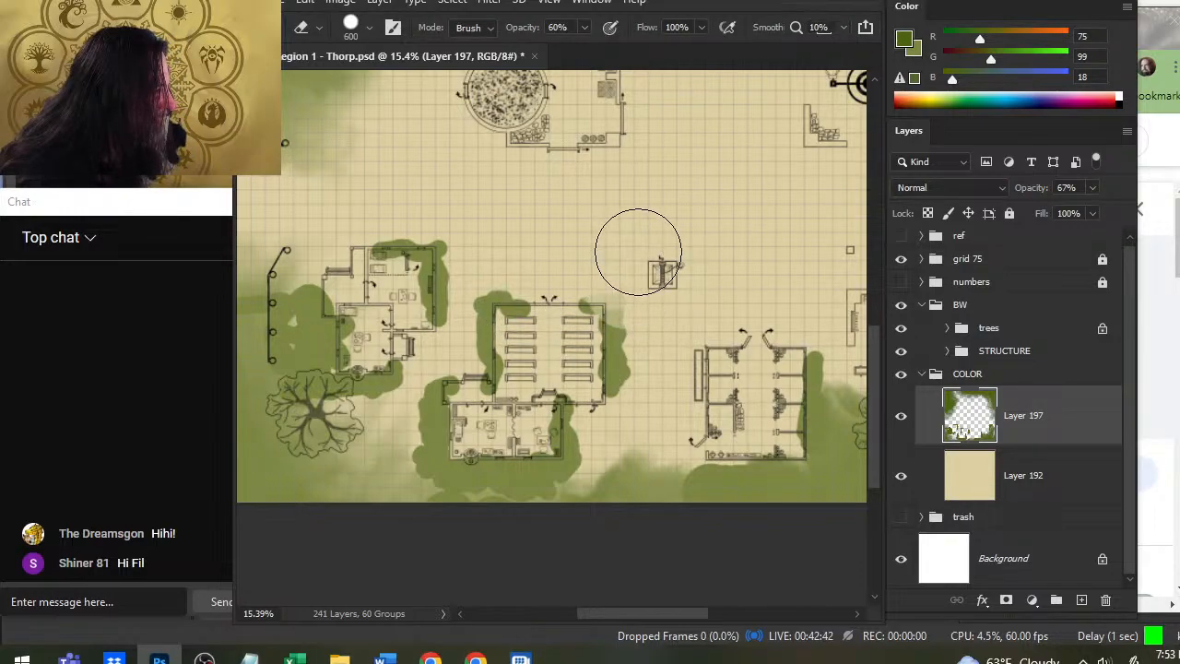
{"action": "key", "text": "b"}
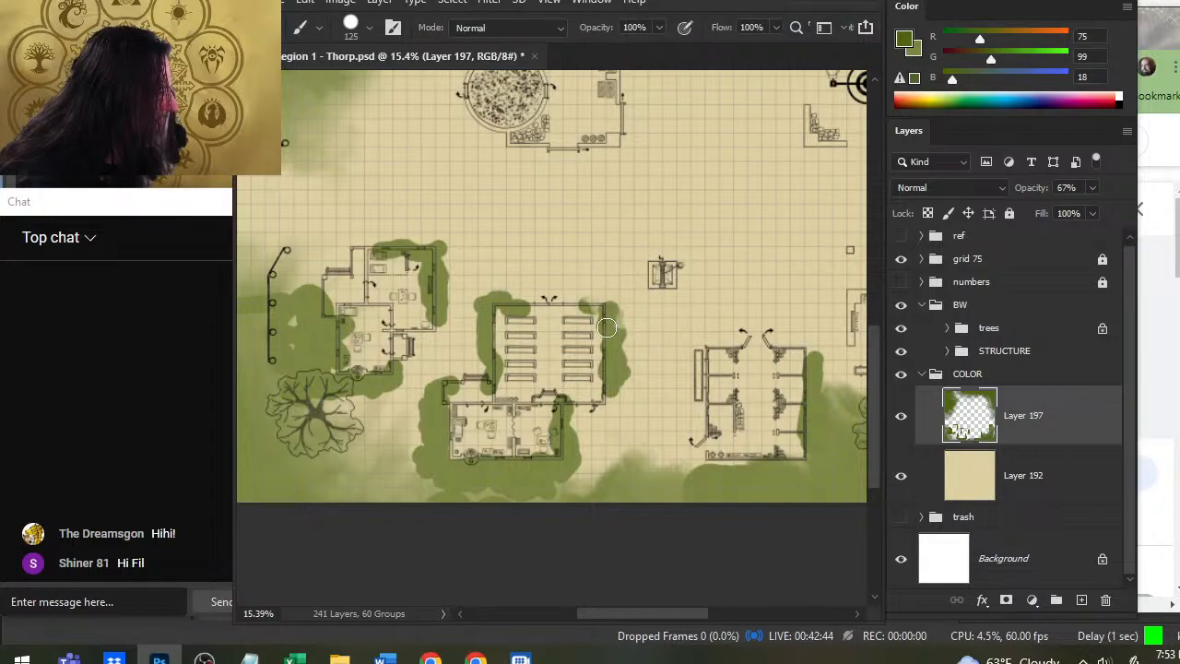
{"action": "left_click_drag", "start_coordinate": [607, 327], "coordinate": [587, 323]}
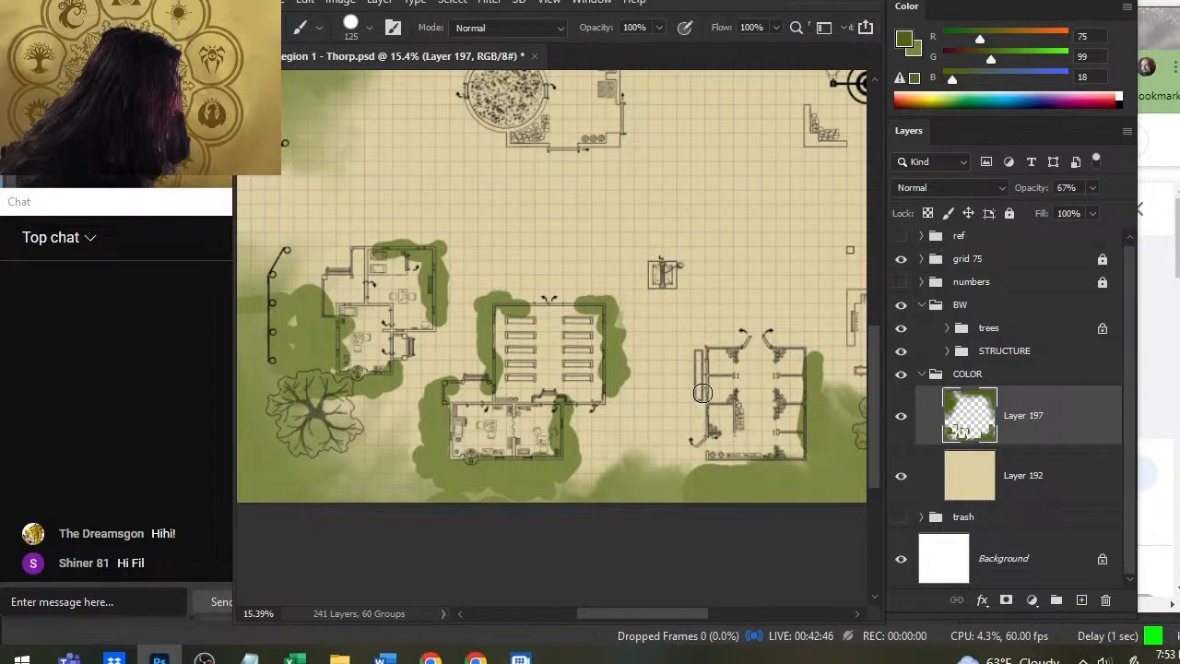
Paint green grass along the trough and outer walls of the stall building, and reduce the brush size to 80 px.
{"action": "mouse_move", "coordinate": [699, 349]}
{"action": "left_mouse_down"}
{"action": "mouse_move", "coordinate": [708, 474]}
{"action": "mouse_move", "coordinate": [696, 403]}
{"action": "left_mouse_up"}
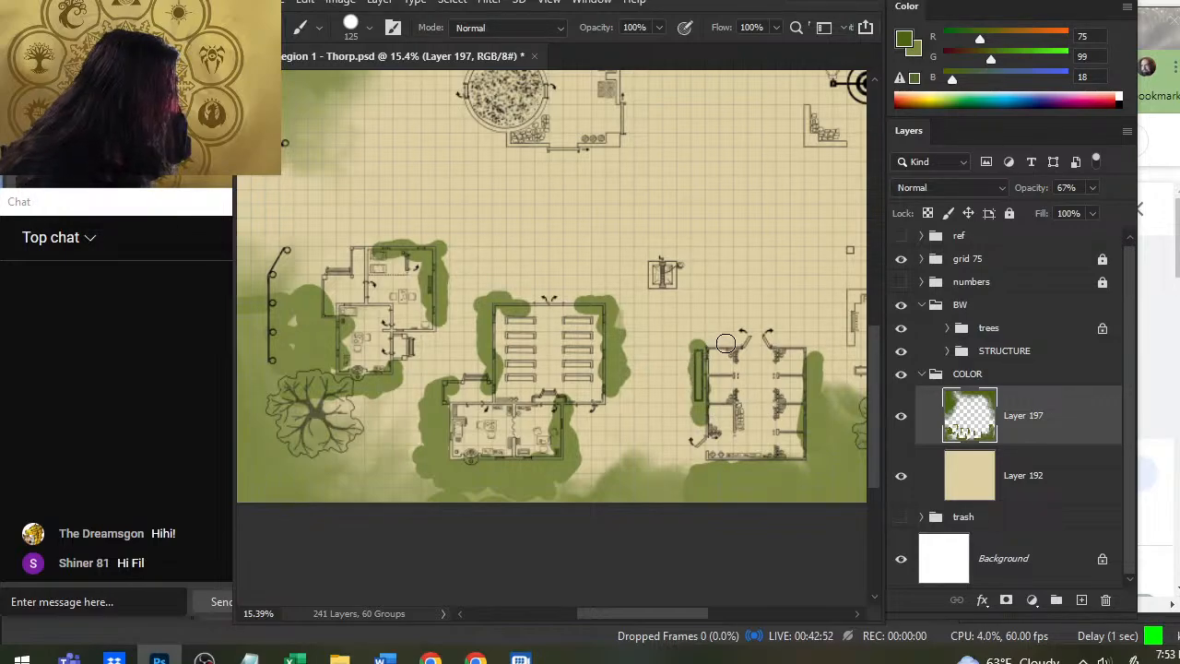
{"action": "key", "text": "bracketleft"}
{"action": "key", "text": "bracketleft"}
{"action": "mouse_move", "coordinate": [703, 346]}
{"action": "left_mouse_down"}
{"action": "mouse_move", "coordinate": [787, 346]}
{"action": "mouse_move", "coordinate": [824, 367]}
{"action": "mouse_move", "coordinate": [711, 351]}
{"action": "mouse_move", "coordinate": [569, 377]}
{"action": "mouse_move", "coordinate": [637, 365]}
{"action": "mouse_move", "coordinate": [650, 321]}
{"action": "mouse_move", "coordinate": [629, 357]}
{"action": "left_mouse_up"}
{"action": "key", "text": "bracketleft"}
{"action": "left_click_drag", "start_coordinate": [686, 267], "coordinate": [738, 272]}
Paint green grass along the storage building's round room and lower wall corners with the 80 px brush.
{"action": "scroll", "coordinate": [507, 291], "scroll_direction": "up", "scroll_amount": 5}
{"action": "scroll", "coordinate": [507, 291], "scroll_direction": "left", "scroll_amount": 5}
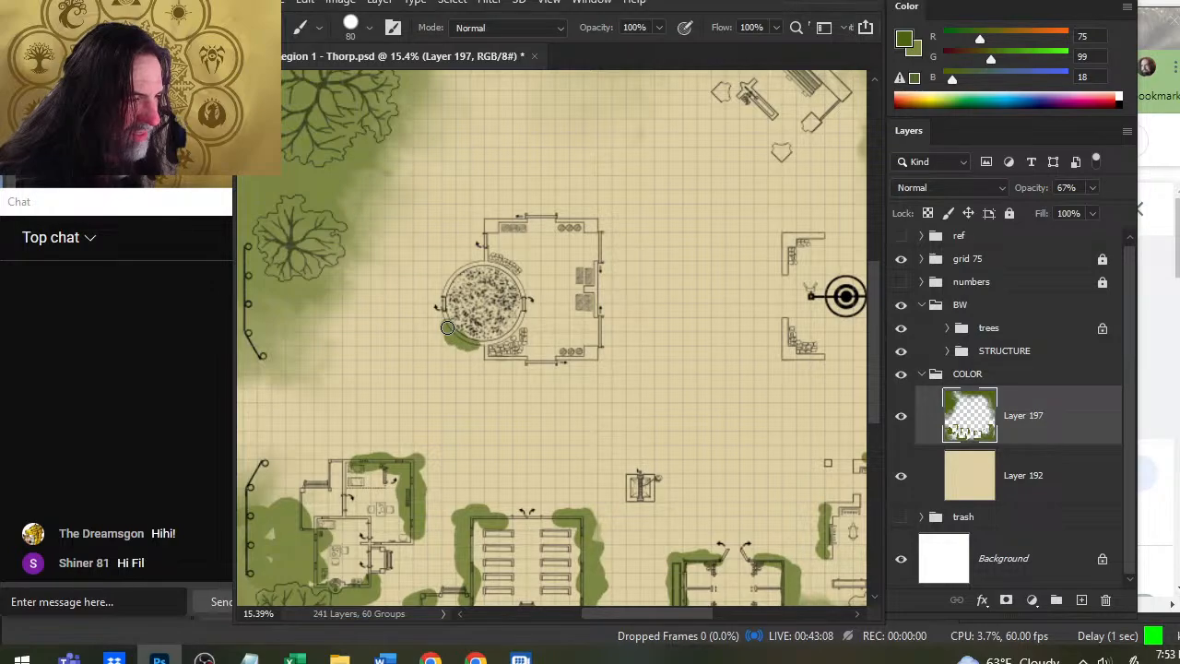
{"action": "mouse_move", "coordinate": [447, 327]}
{"action": "left_mouse_down"}
{"action": "mouse_move", "coordinate": [515, 366]}
{"action": "mouse_move", "coordinate": [598, 360]}
{"action": "left_mouse_up"}
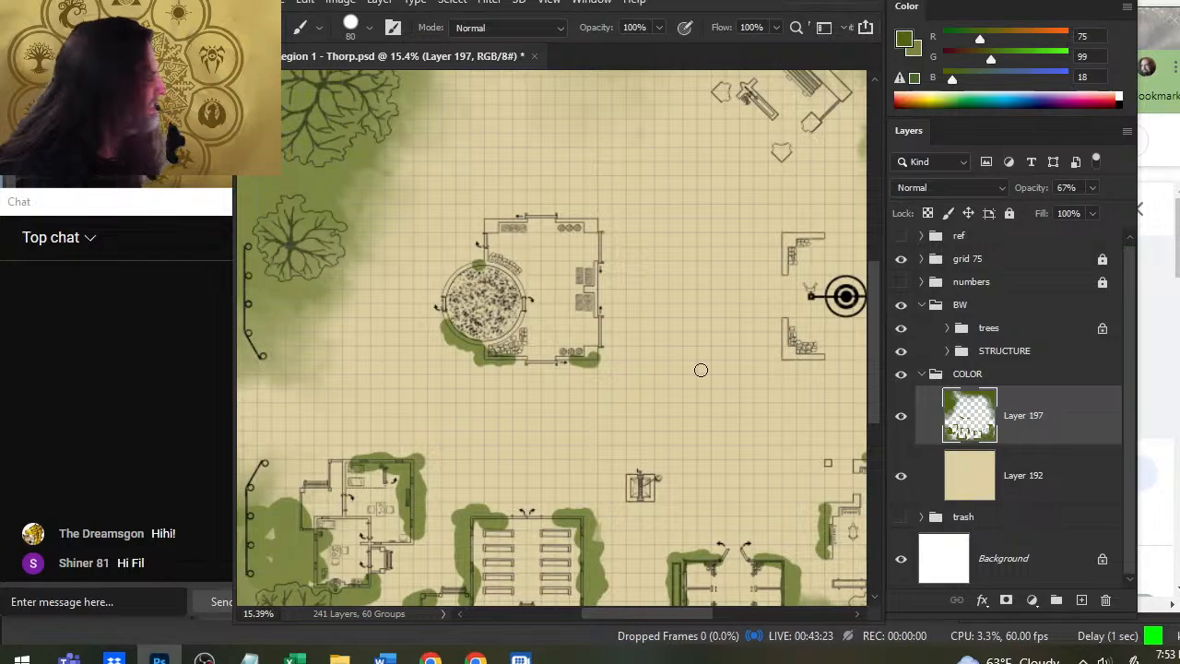
Expand the STRUCTURE and STORAGE groups and toggle the Roof group's visibility to compare the storage building with and without its roof.
{"action": "left_click", "coordinate": [947, 352]}
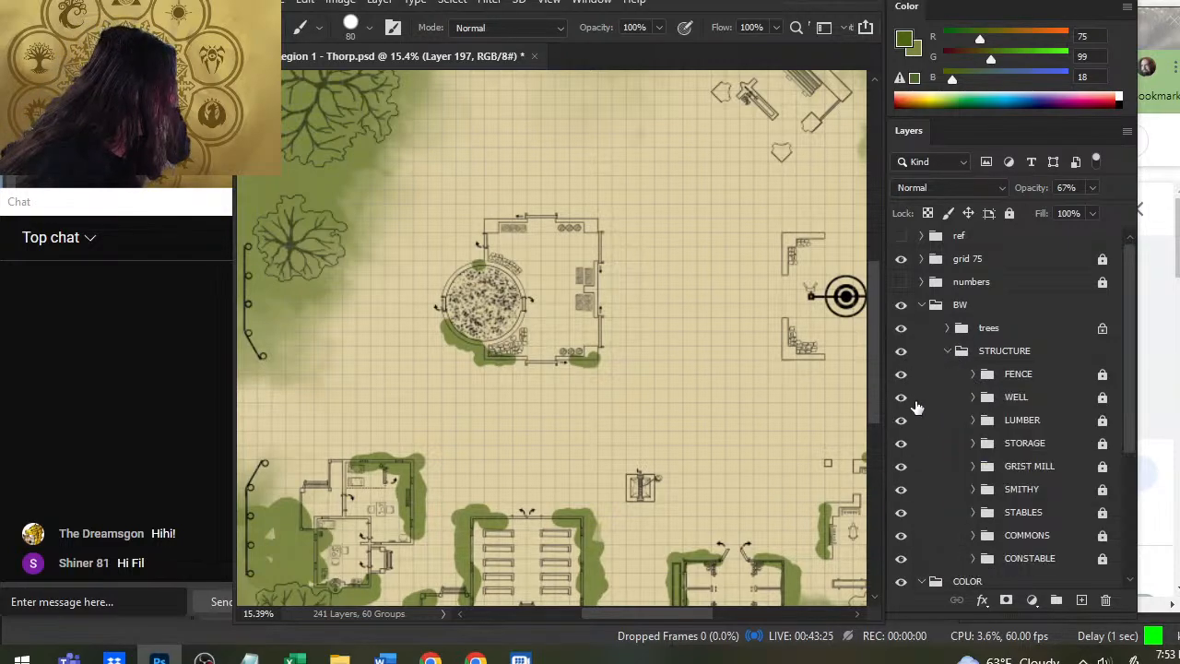
{"action": "left_click", "coordinate": [972, 444]}
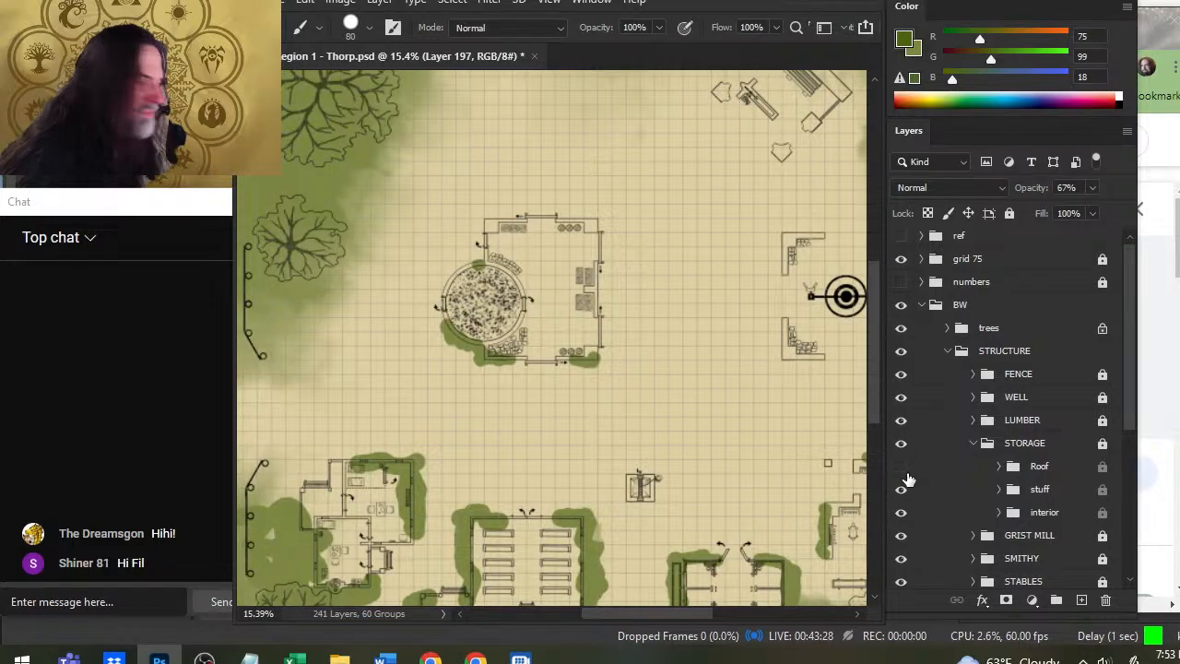
{"action": "left_click", "coordinate": [901, 467]}
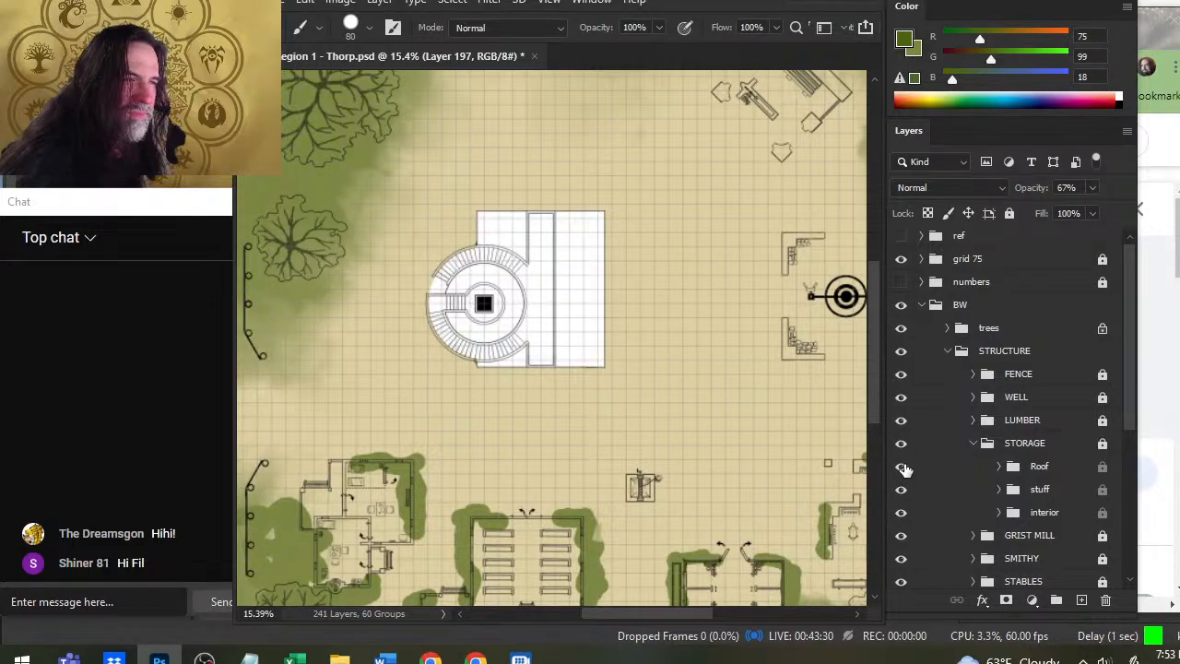
{"action": "left_click", "coordinate": [903, 467]}
{"action": "left_click", "coordinate": [902, 467]}
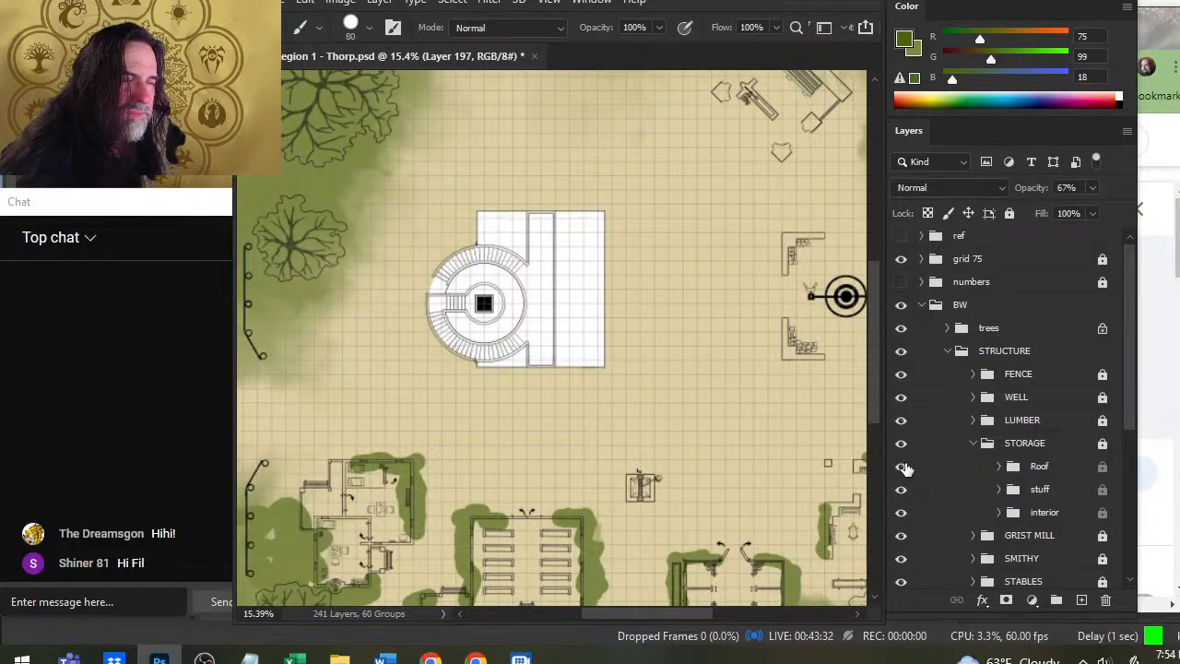
{"action": "left_click", "coordinate": [903, 467]}
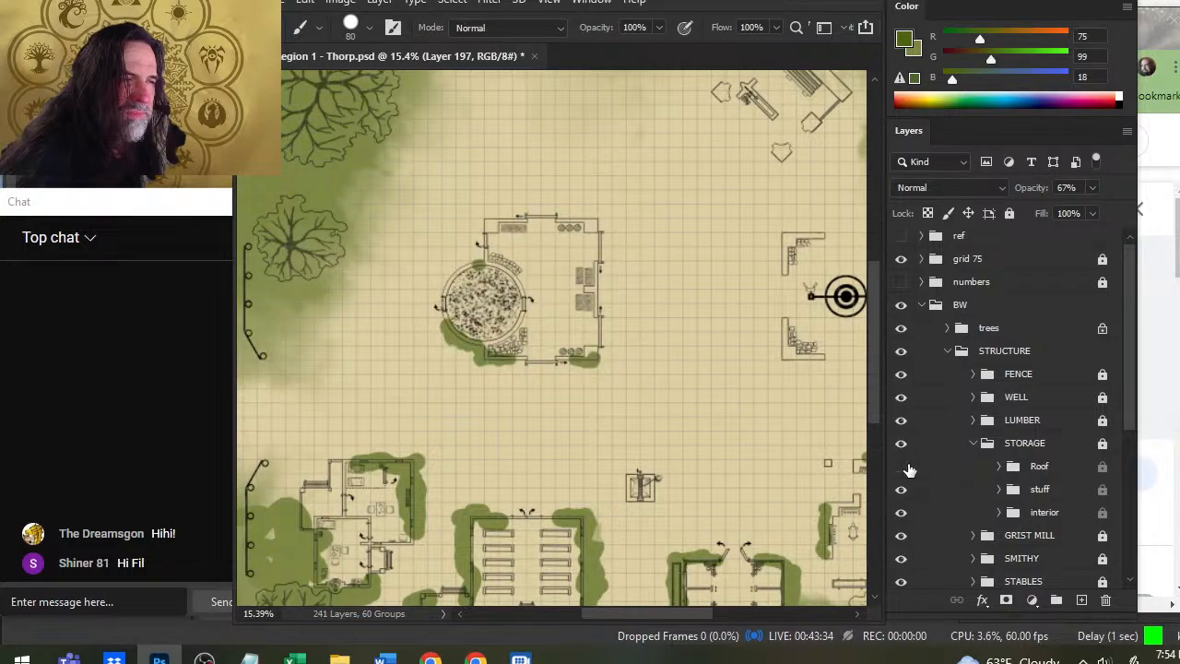
{"action": "left_click", "coordinate": [902, 468]}
{"action": "left_click", "coordinate": [902, 467]}
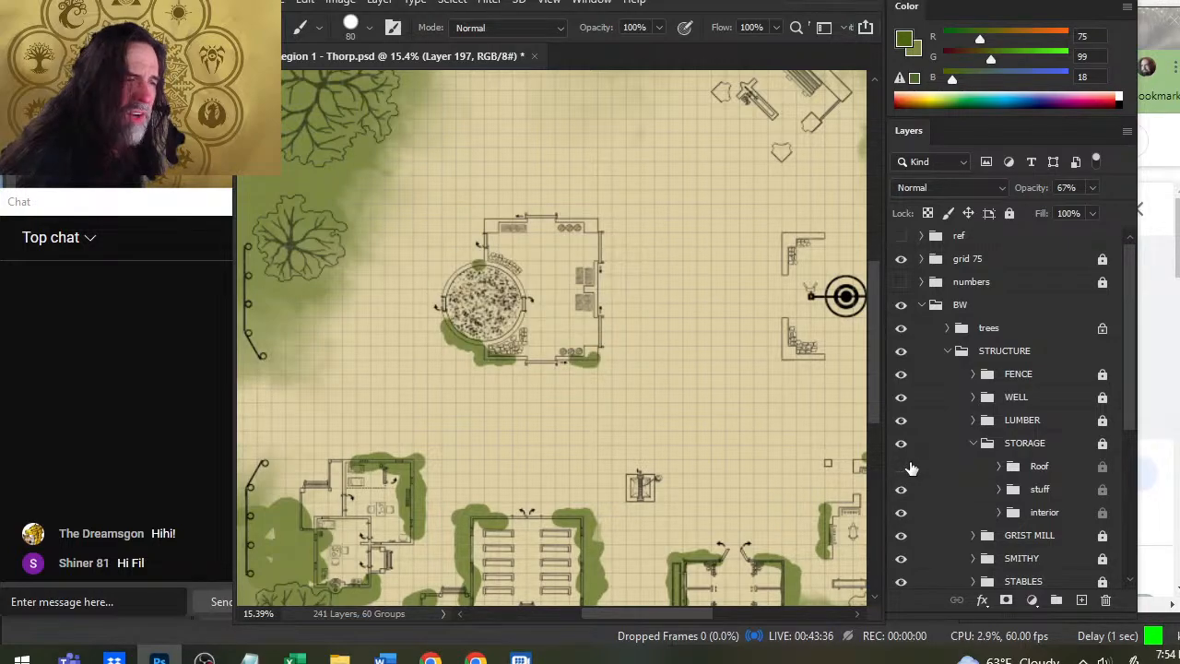
{"action": "left_click", "coordinate": [902, 468]}
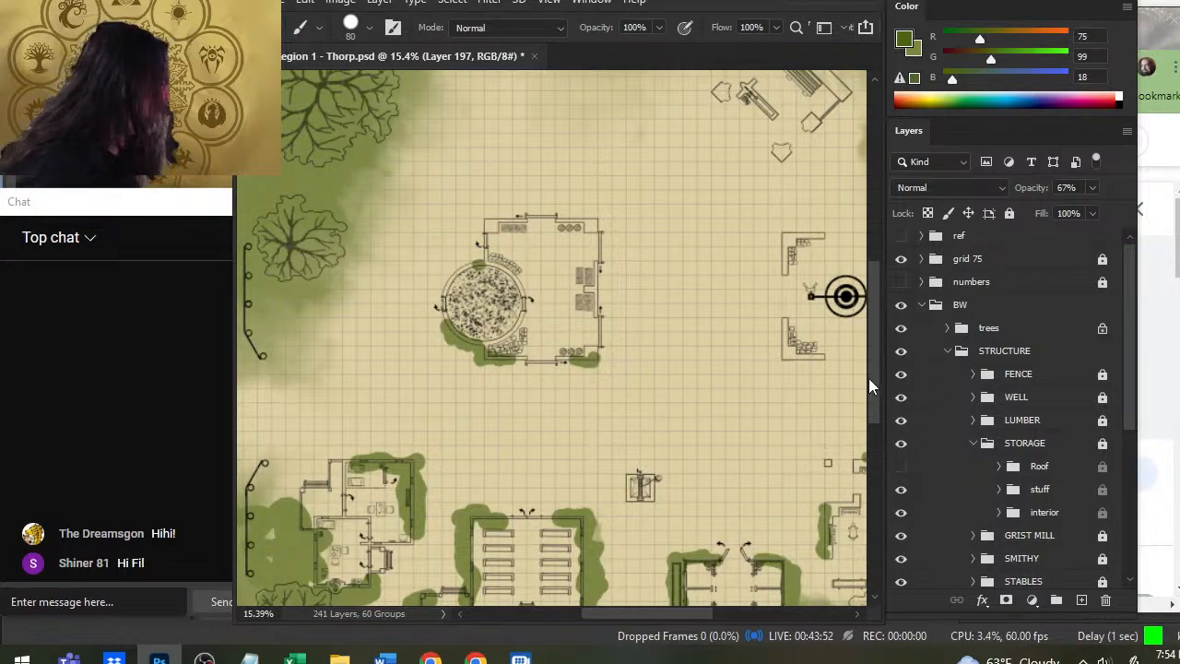
{"action": "left_click", "coordinate": [903, 467]}
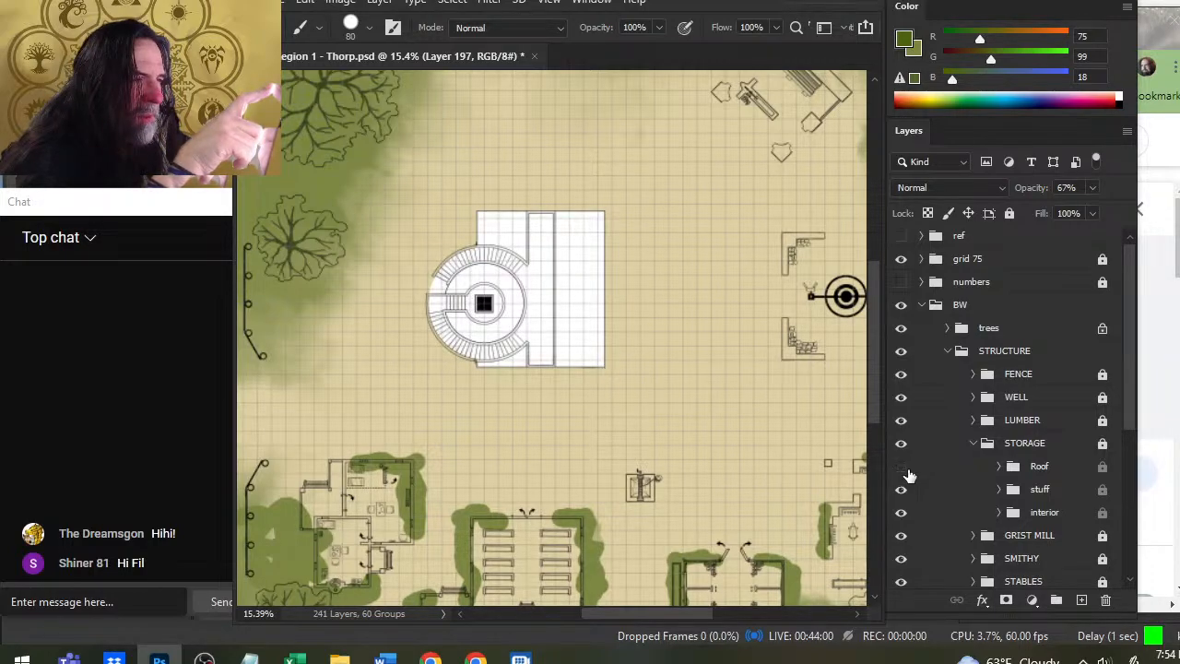
{"action": "left_click", "coordinate": [907, 472]}
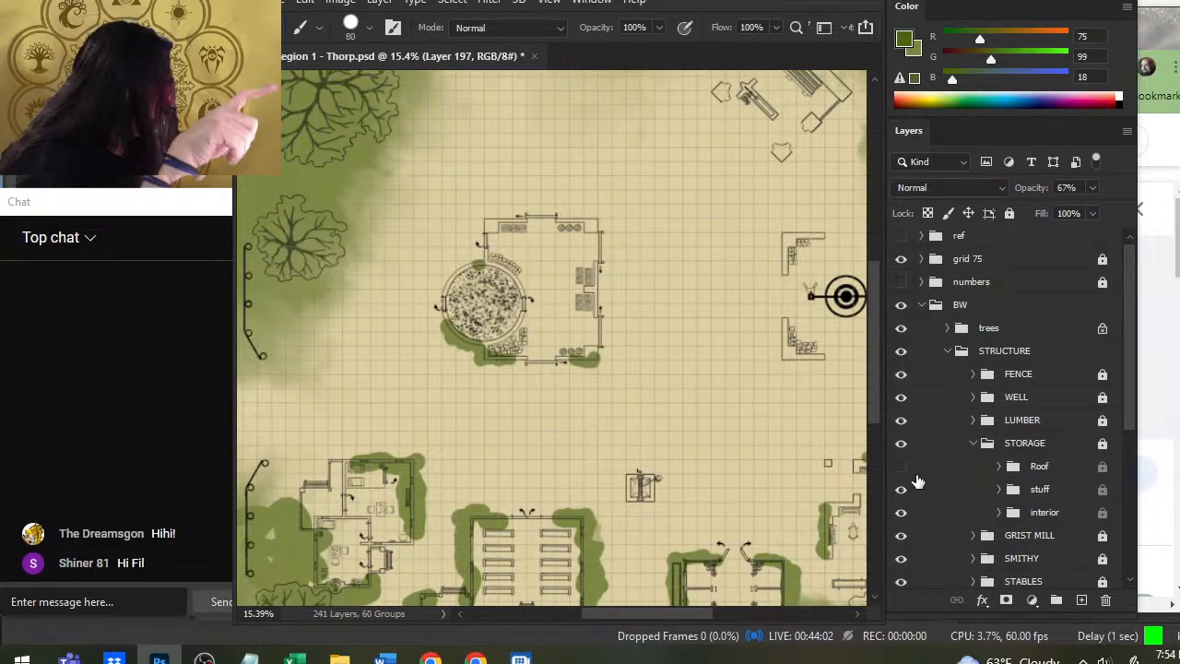
{"action": "left_click", "coordinate": [911, 473]}
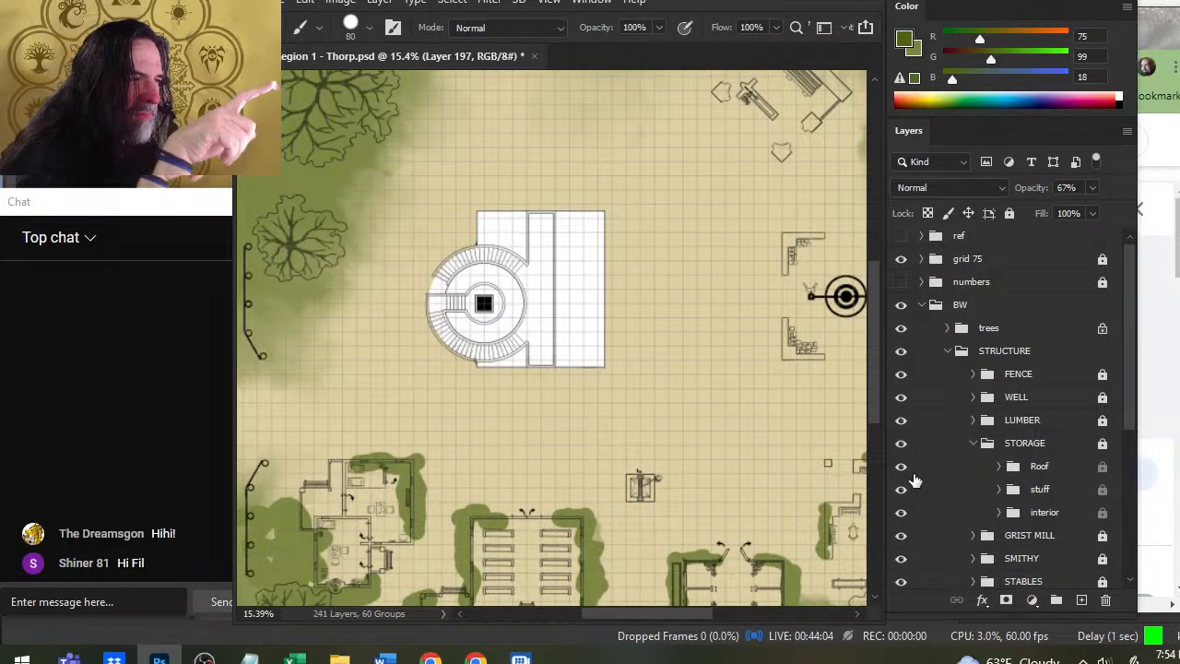
{"action": "left_click", "coordinate": [905, 470]}
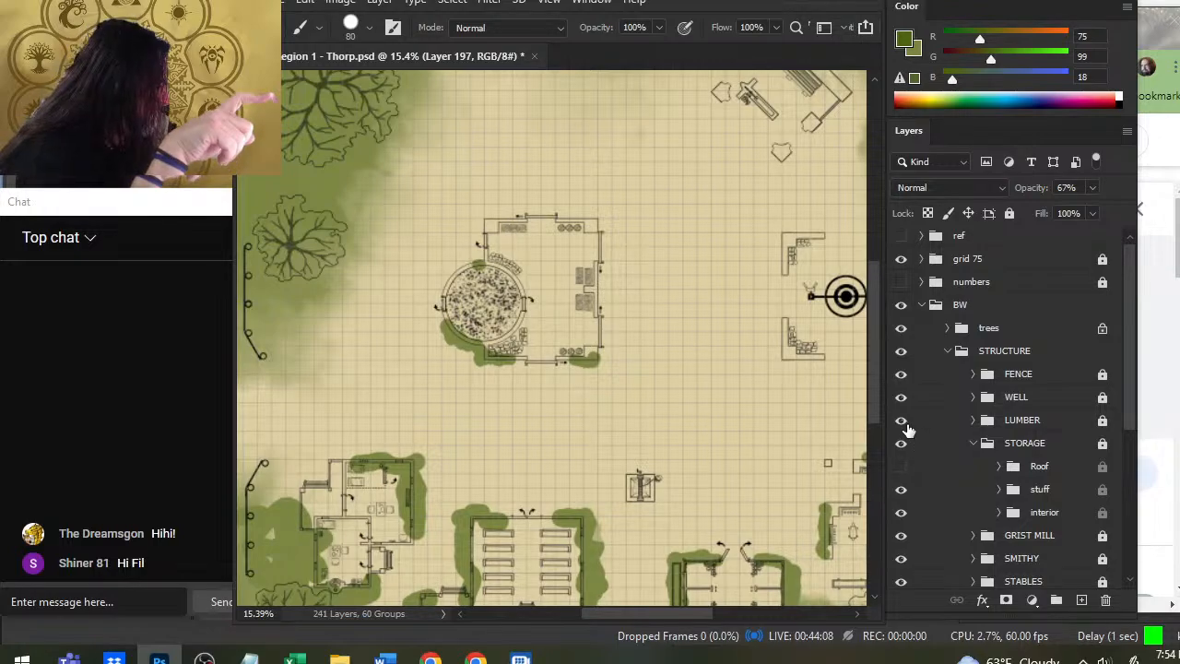
{"action": "left_click", "coordinate": [900, 467]}
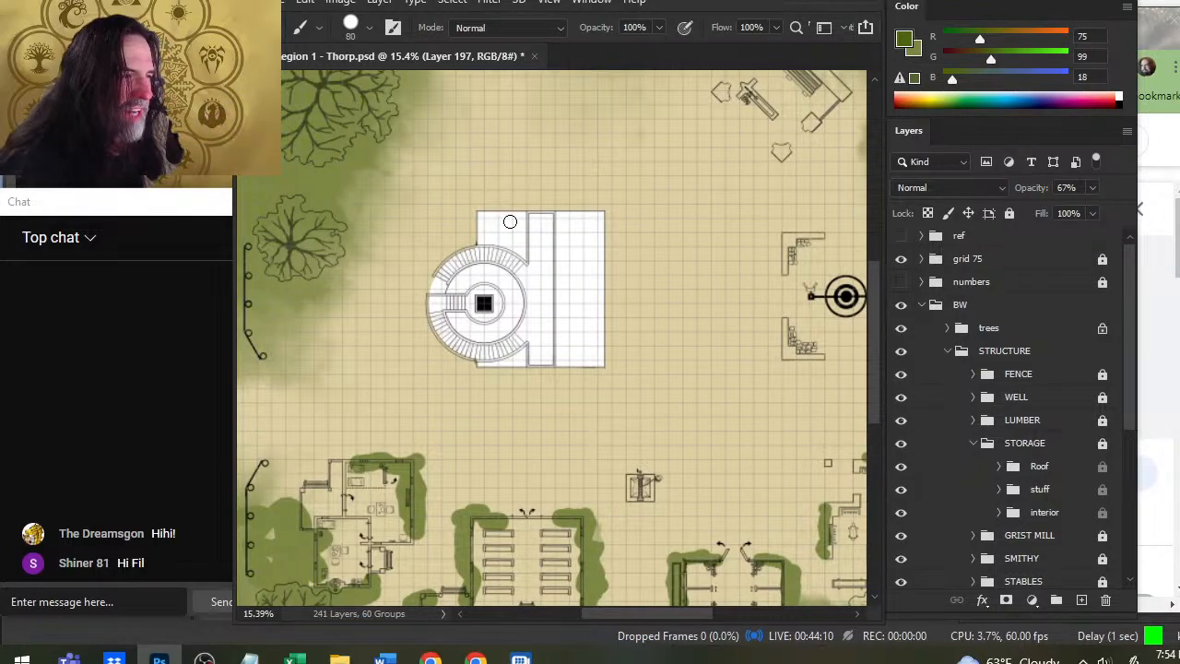
Examine the storage building up close, toggling its Roof group to compare the roof outline with the painted grass, and leave the roof hidden.
{"action": "key", "text": "z"}
{"action": "left_click_drag", "start_coordinate": [490, 239], "coordinate": [731, 376]}
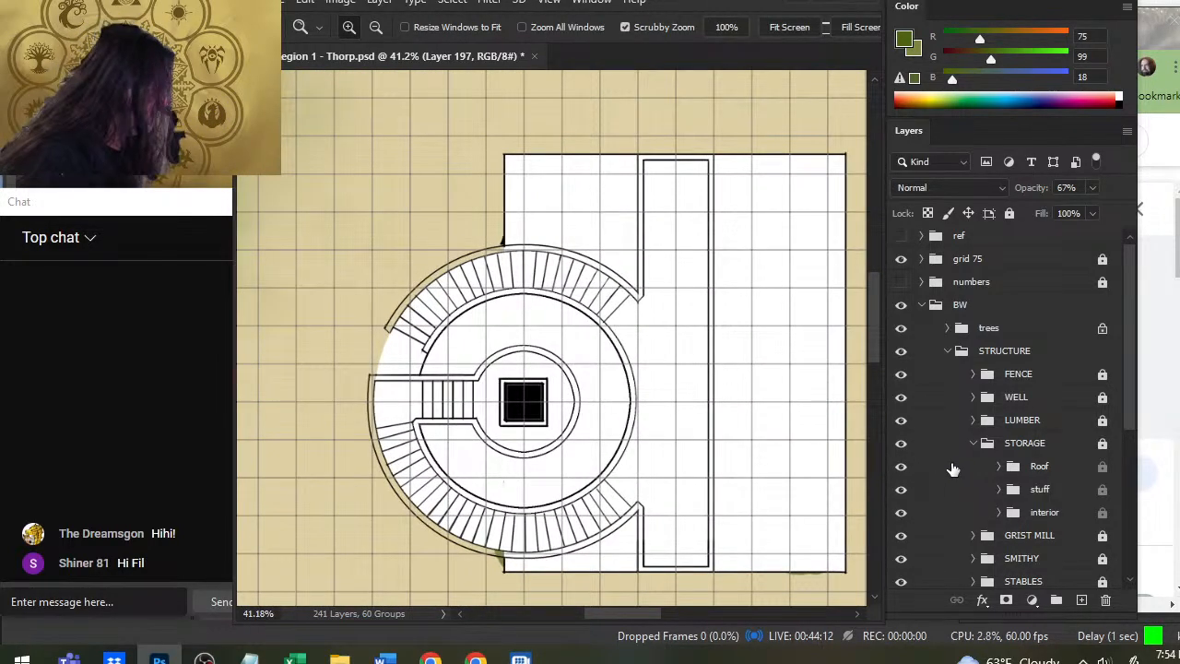
{"action": "left_click", "coordinate": [902, 467]}
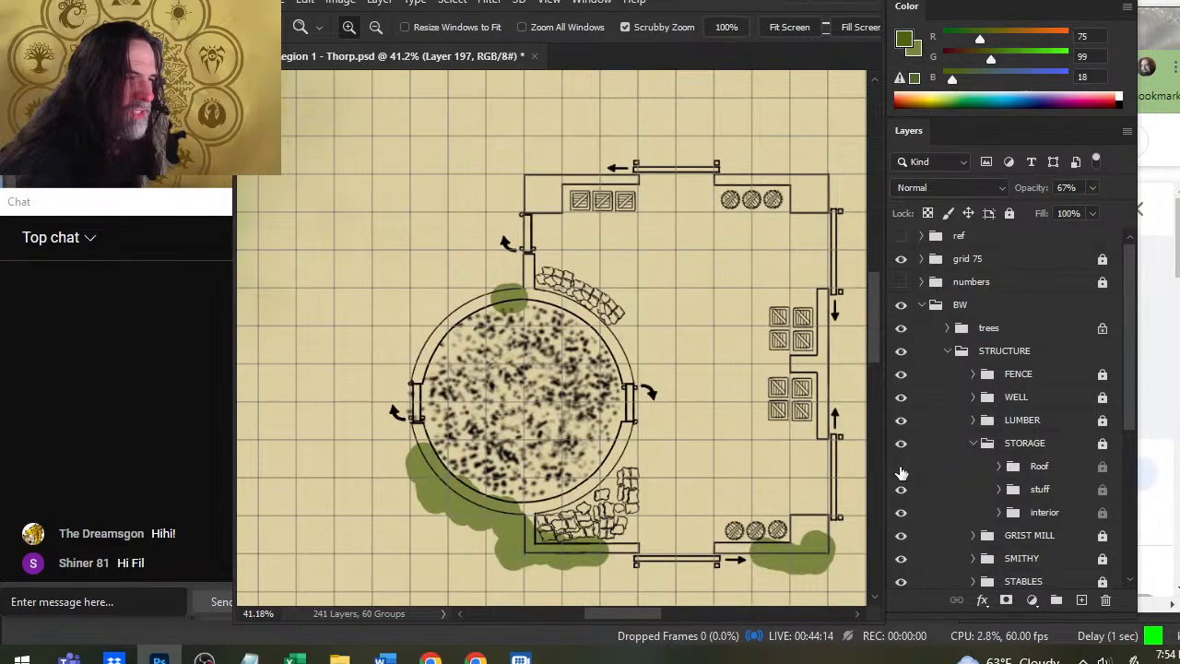
{"action": "left_click", "coordinate": [901, 467]}
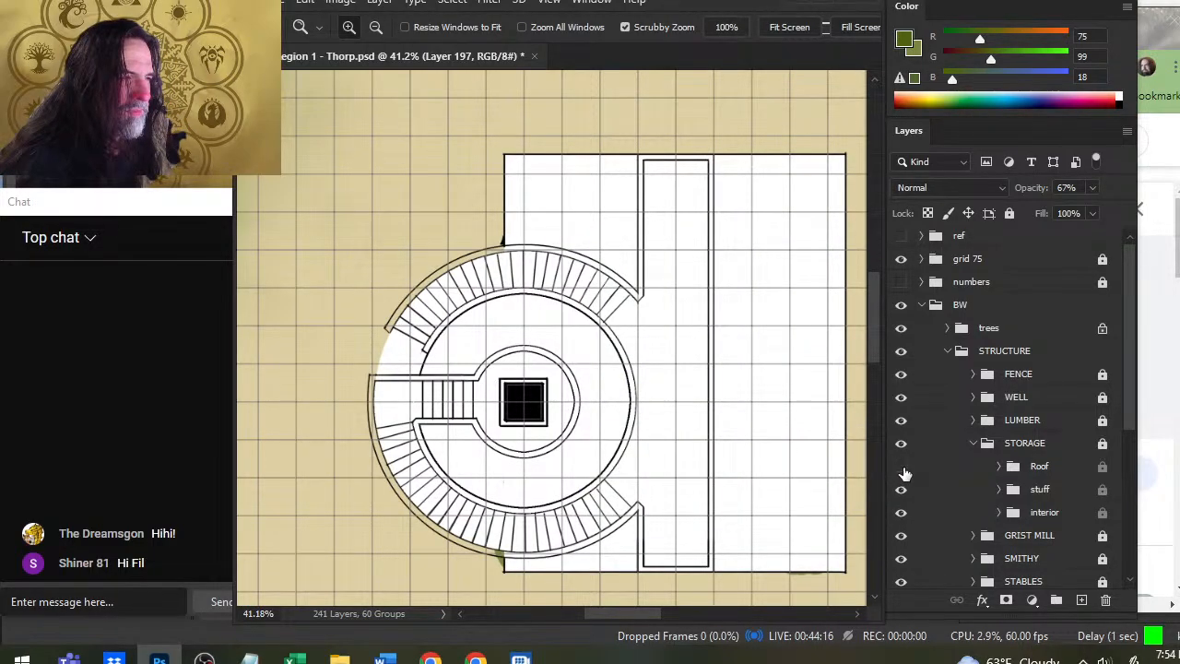
{"action": "left_click", "coordinate": [901, 468]}
{"action": "left_click", "coordinate": [902, 467]}
{"action": "left_click", "coordinate": [902, 468]}
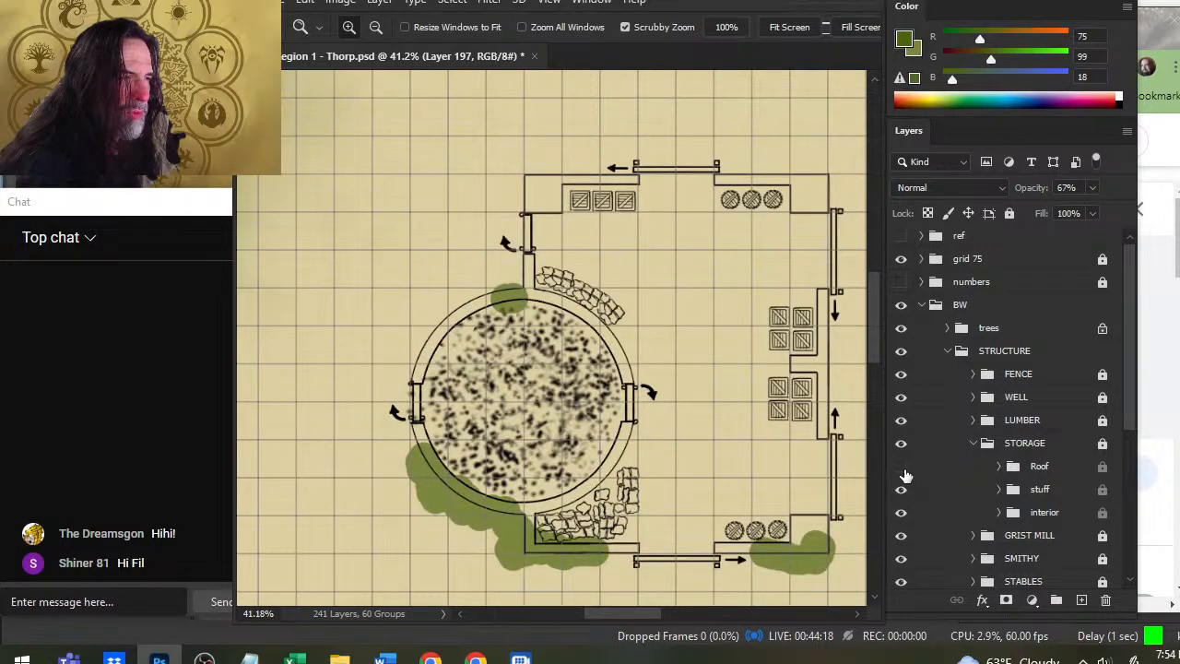
{"action": "left_click", "coordinate": [901, 467]}
{"action": "left_click", "coordinate": [902, 467]}
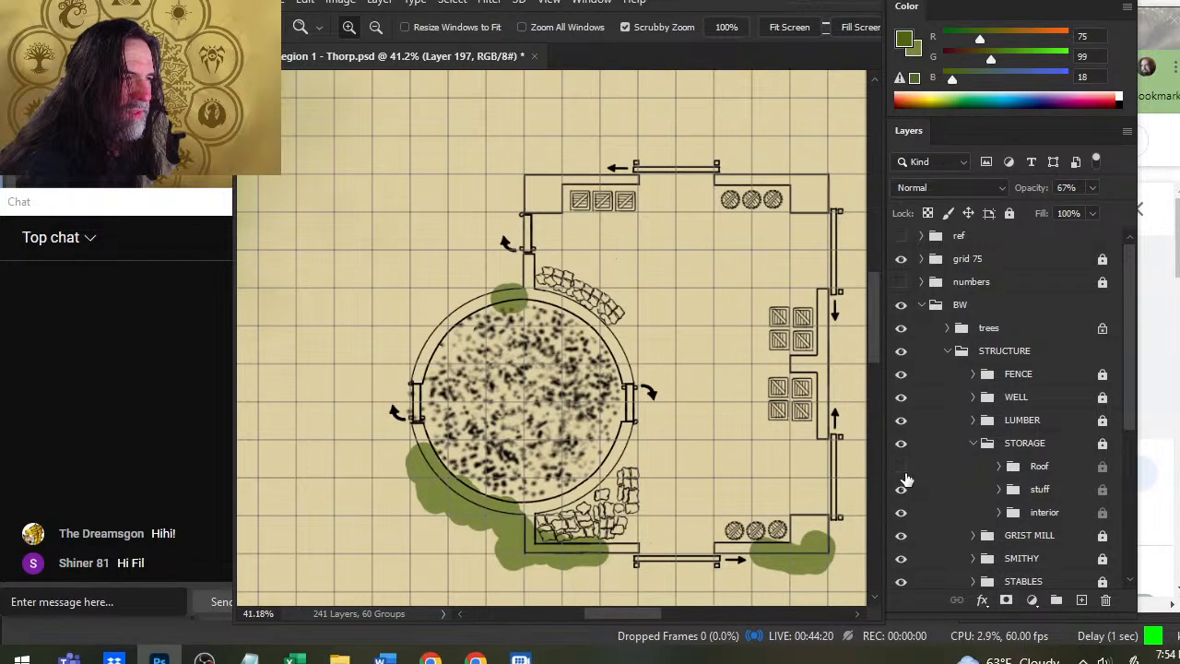
{"action": "left_click", "coordinate": [902, 468]}
{"action": "left_click", "coordinate": [902, 467]}
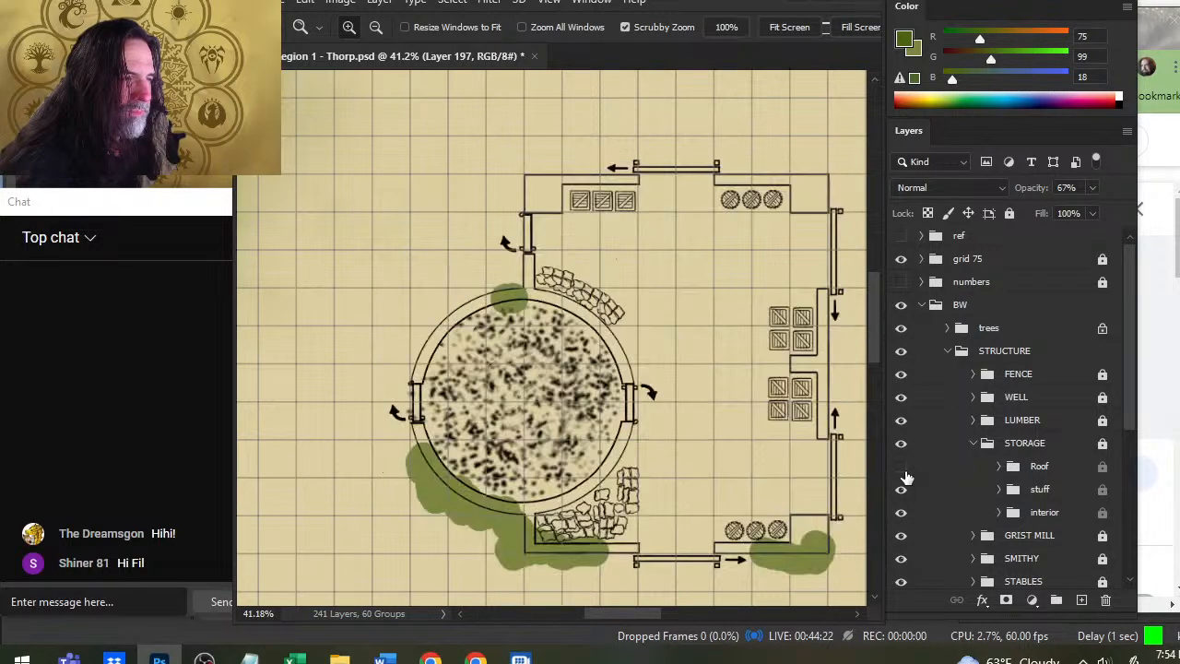
{"action": "left_click", "coordinate": [901, 467]}
{"action": "left_click", "coordinate": [901, 468]}
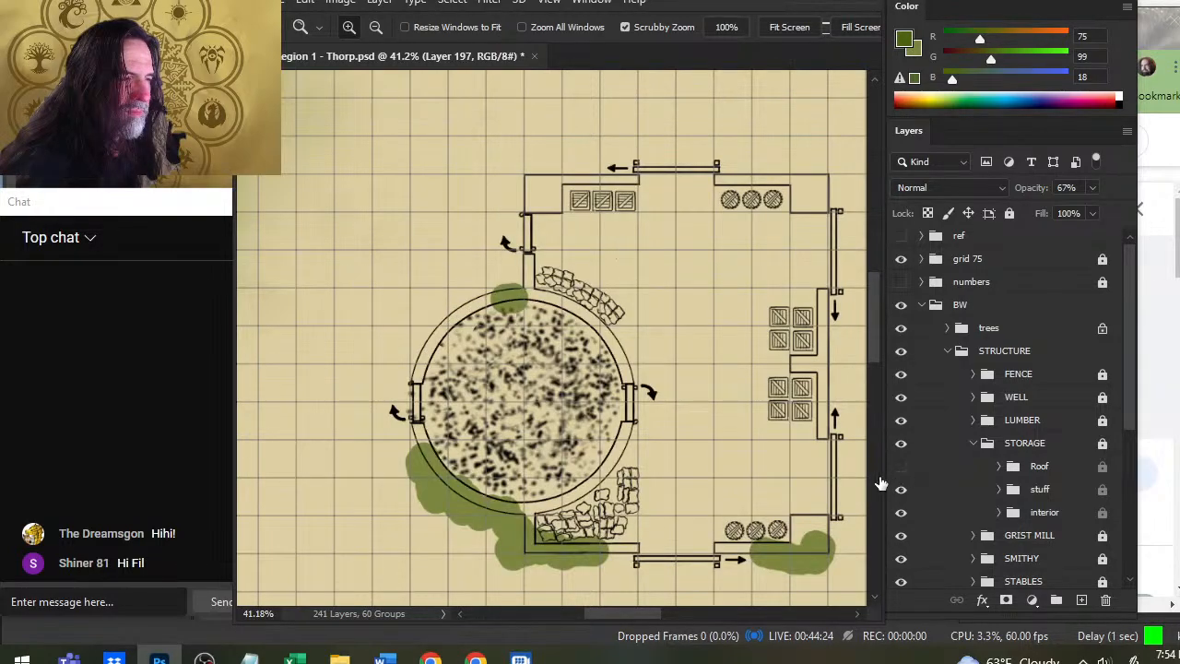
Paint green grass with a 60 px brush along the upper-left curve of the storage building's round room.
{"action": "key", "text": "b"}
{"action": "key", "text": "b"}
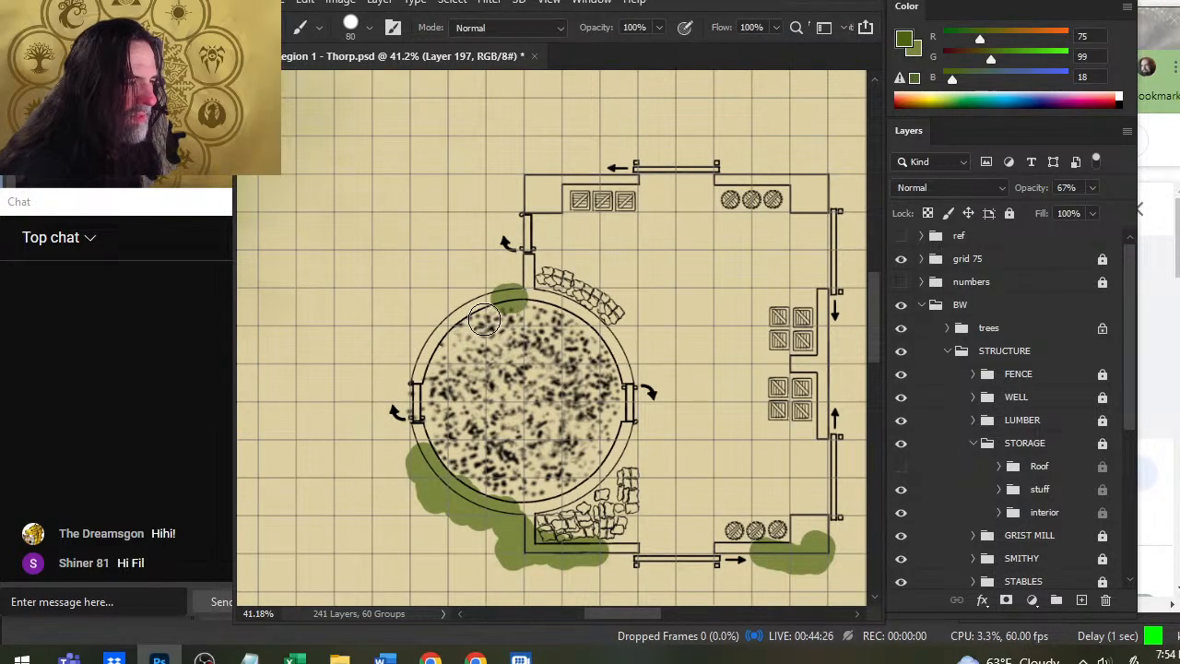
{"action": "mouse_move", "coordinate": [497, 297]}
{"action": "left_mouse_down"}
{"action": "mouse_move", "coordinate": [475, 302]}
{"action": "mouse_move", "coordinate": [501, 292]}
{"action": "left_mouse_up"}
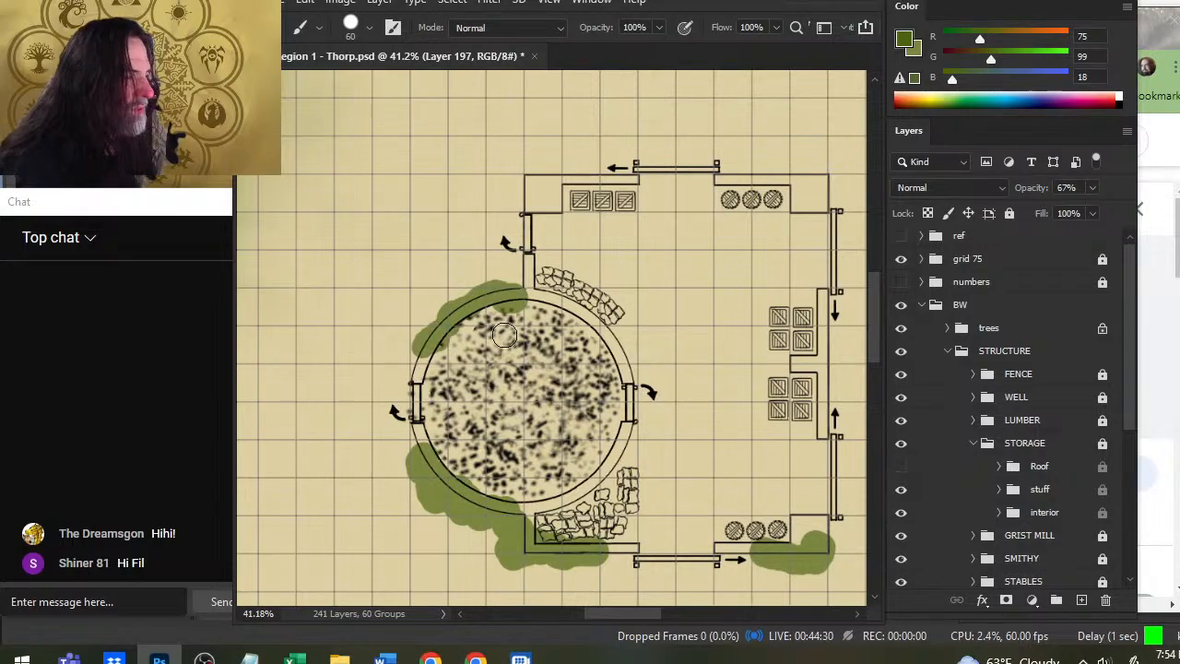
Paint green grass with the 60 px brush along the lumber shelter's diagonal back wall and below its lower corner.
{"action": "key", "text": "z"}
{"action": "left_click", "coordinate": [627, 310], "text": "alt"}
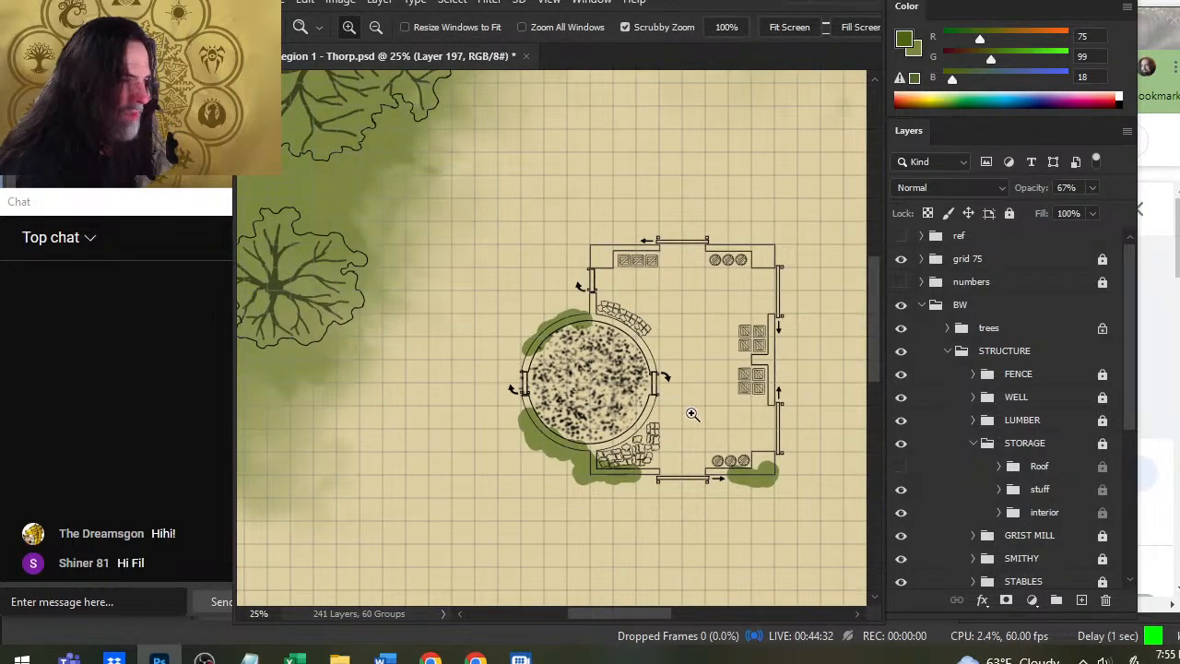
{"action": "left_click_drag", "start_coordinate": [756, 441], "coordinate": [403, 517]}
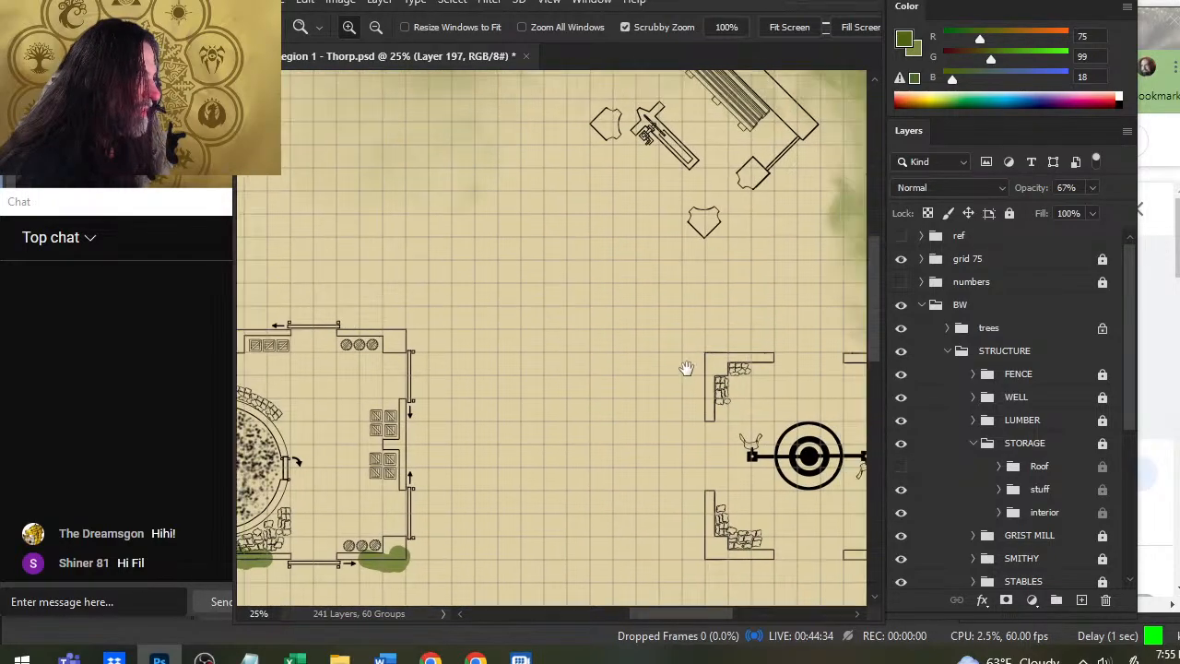
{"action": "mouse_move", "coordinate": [685, 368]}
{"action": "left_mouse_down"}
{"action": "mouse_move", "coordinate": [540, 490]}
{"action": "mouse_move", "coordinate": [537, 480]}
{"action": "mouse_move", "coordinate": [524, 506]}
{"action": "left_mouse_up"}
{"action": "key", "text": "b"}
{"action": "mouse_move", "coordinate": [558, 168]}
{"action": "left_mouse_down"}
{"action": "mouse_move", "coordinate": [566, 146]}
{"action": "mouse_move", "coordinate": [546, 128]}
{"action": "mouse_move", "coordinate": [647, 248]}
{"action": "mouse_move", "coordinate": [547, 128]}
{"action": "mouse_move", "coordinate": [623, 204]}
{"action": "mouse_move", "coordinate": [687, 216]}
{"action": "mouse_move", "coordinate": [636, 179]}
{"action": "mouse_move", "coordinate": [645, 222]}
{"action": "left_mouse_up"}
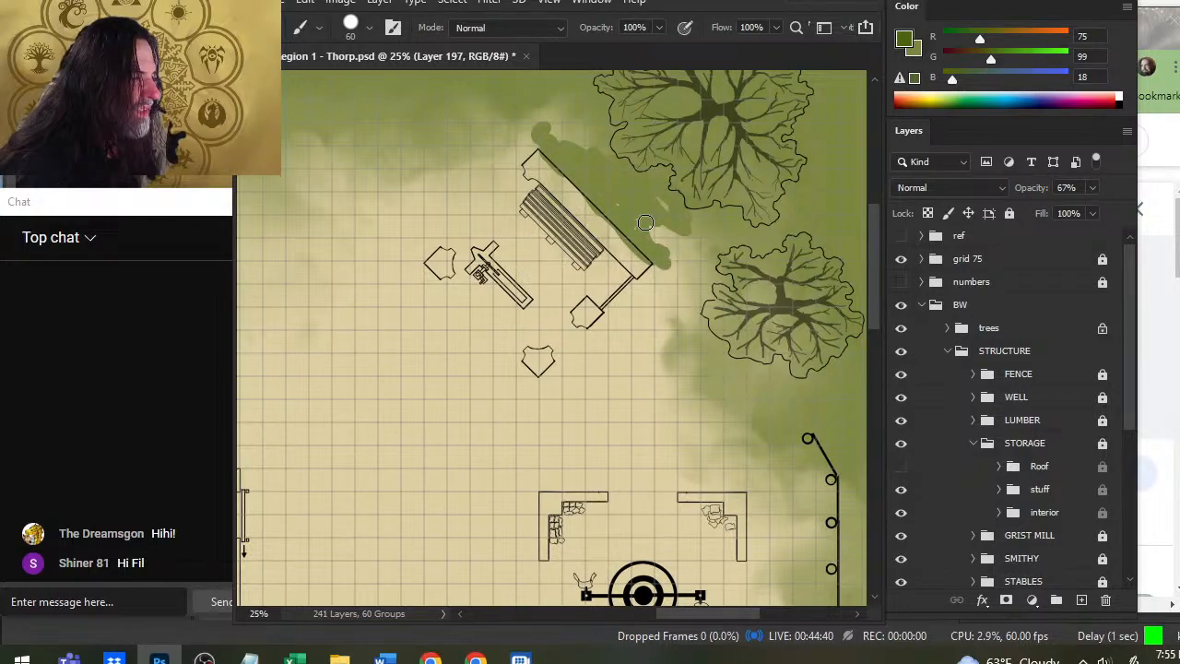
{"action": "left_click_drag", "start_coordinate": [649, 281], "coordinate": [682, 380]}
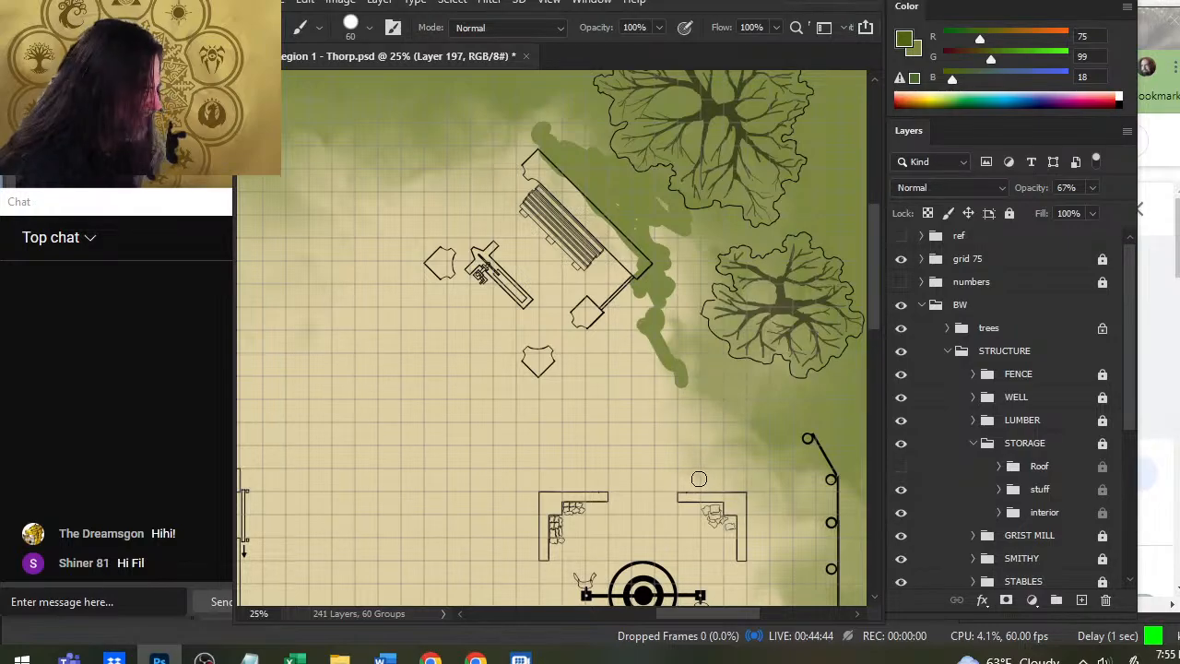
Paint green grass along the right-hand wall corners of the square mill structure and toward the nearby fence.
{"action": "mouse_move", "coordinate": [679, 481]}
{"action": "left_mouse_down"}
{"action": "mouse_move", "coordinate": [758, 492]}
{"action": "mouse_move", "coordinate": [751, 540]}
{"action": "left_mouse_up"}
{"action": "left_click_drag", "start_coordinate": [742, 496], "coordinate": [672, 249]}
{"action": "left_click_drag", "start_coordinate": [684, 402], "coordinate": [682, 397]}
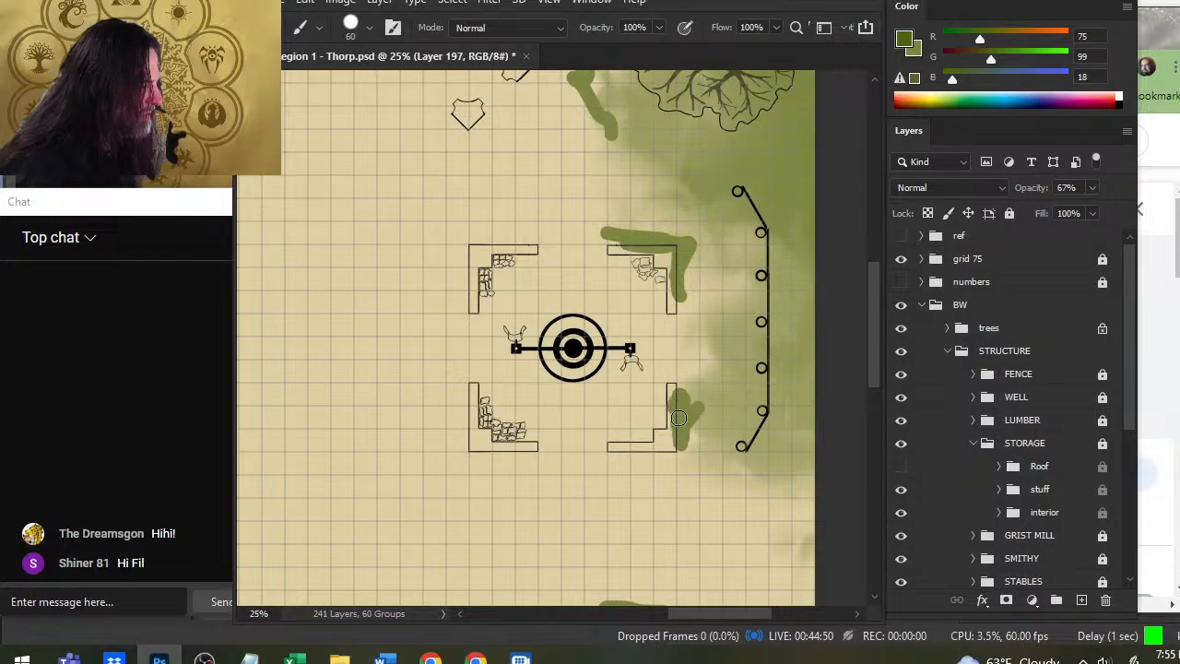
{"action": "mouse_move", "coordinate": [678, 418]}
{"action": "left_mouse_down"}
{"action": "mouse_move", "coordinate": [723, 357]}
{"action": "mouse_move", "coordinate": [692, 388]}
{"action": "mouse_move", "coordinate": [707, 318]}
{"action": "left_mouse_up"}
{"action": "left_click_drag", "start_coordinate": [640, 461], "coordinate": [733, 446]}
Collapse the BW group and smudge the grass around the lumber shelter with a 250 px Smudge brush at 40% strength.
{"action": "key", "text": "z"}
{"action": "left_click_drag", "start_coordinate": [503, 305], "coordinate": [479, 344]}
{"action": "left_click_drag", "start_coordinate": [389, 352], "coordinate": [505, 278]}
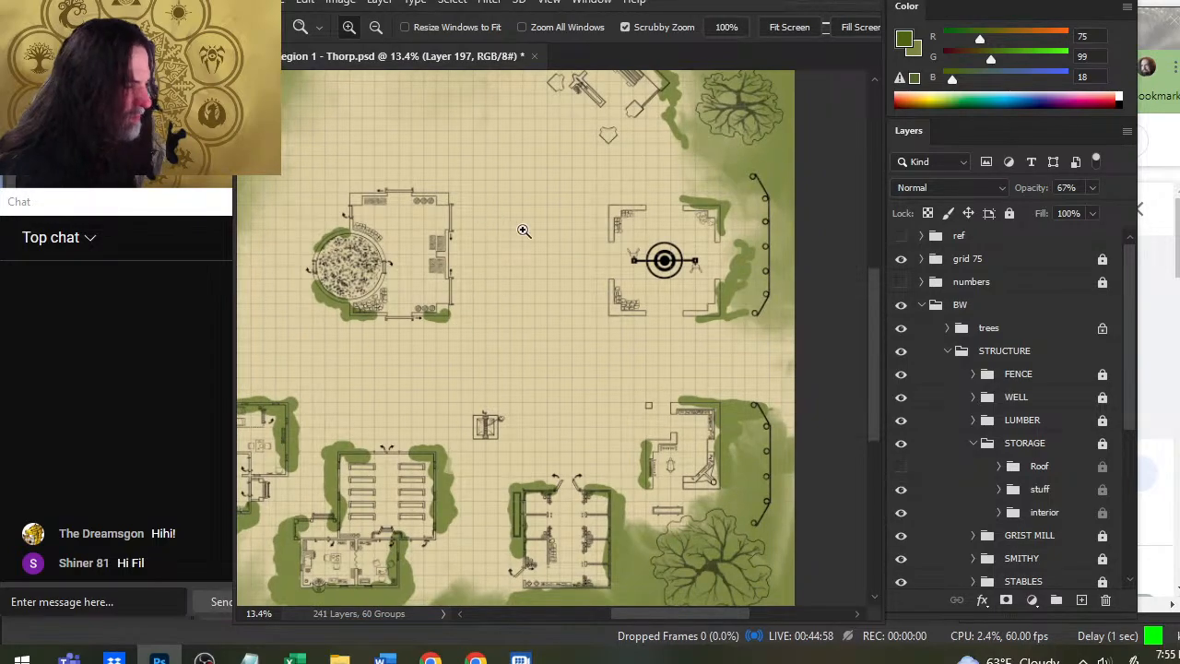
{"action": "key", "text": "b"}
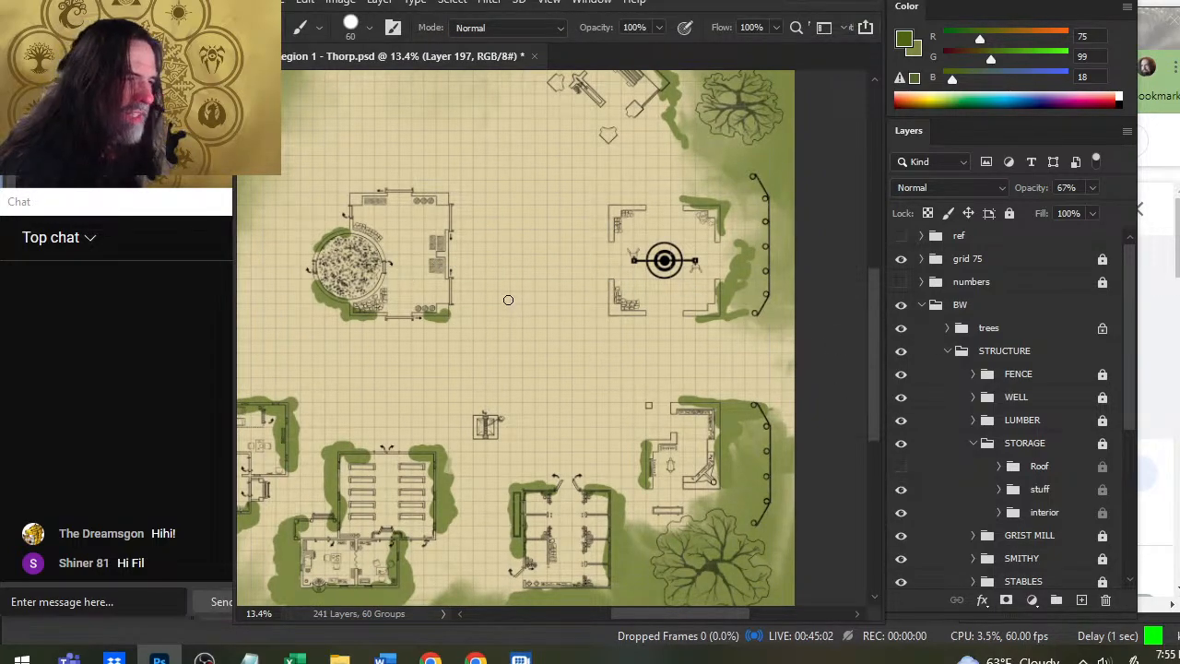
{"action": "key", "text": "z"}
{"action": "left_click_drag", "start_coordinate": [513, 310], "coordinate": [441, 322]}
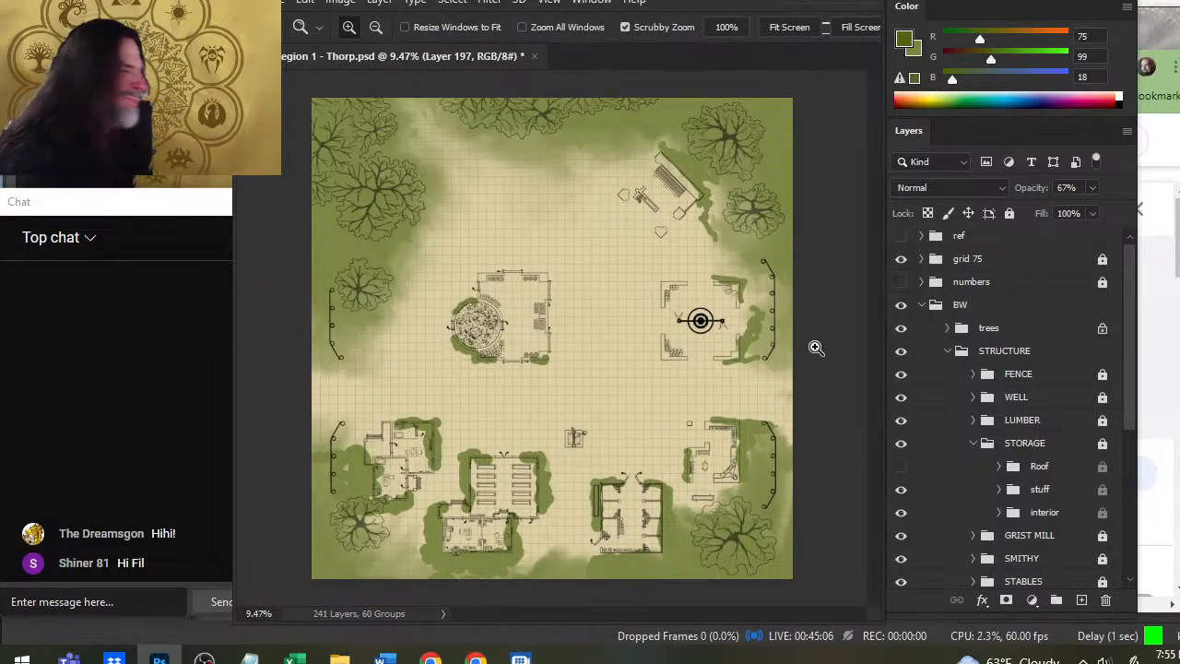
{"action": "left_click", "coordinate": [921, 306]}
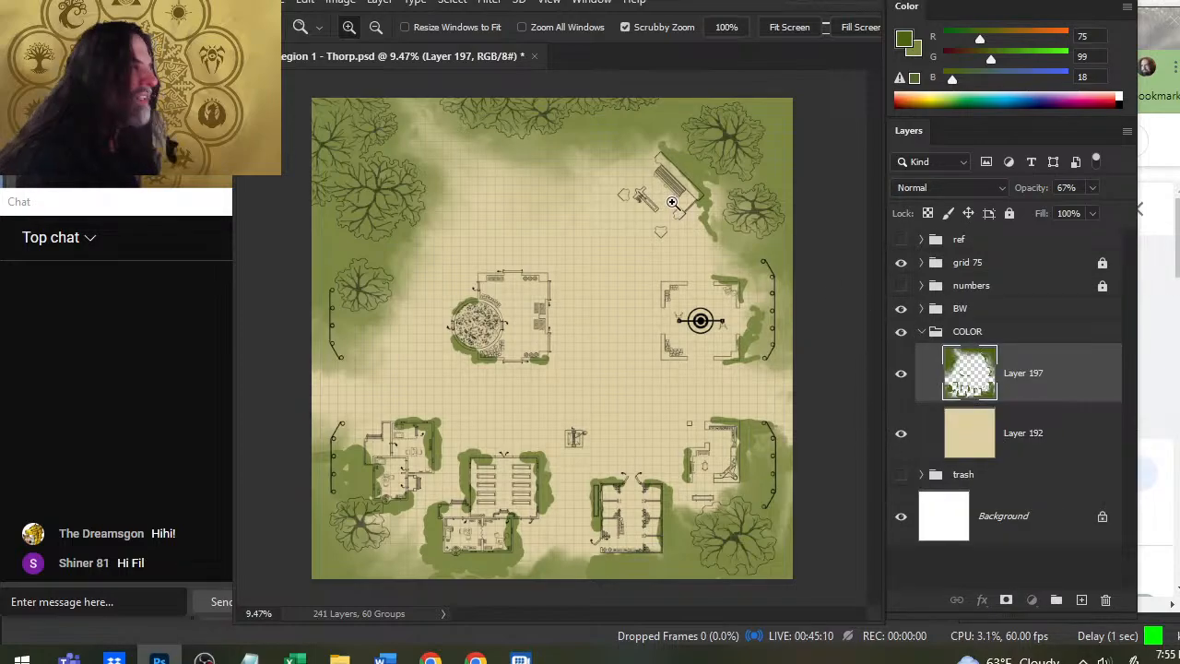
{"action": "mouse_move", "coordinate": [672, 202]}
{"action": "left_mouse_down"}
{"action": "mouse_move", "coordinate": [600, 232]}
{"action": "mouse_move", "coordinate": [622, 244]}
{"action": "left_mouse_up"}
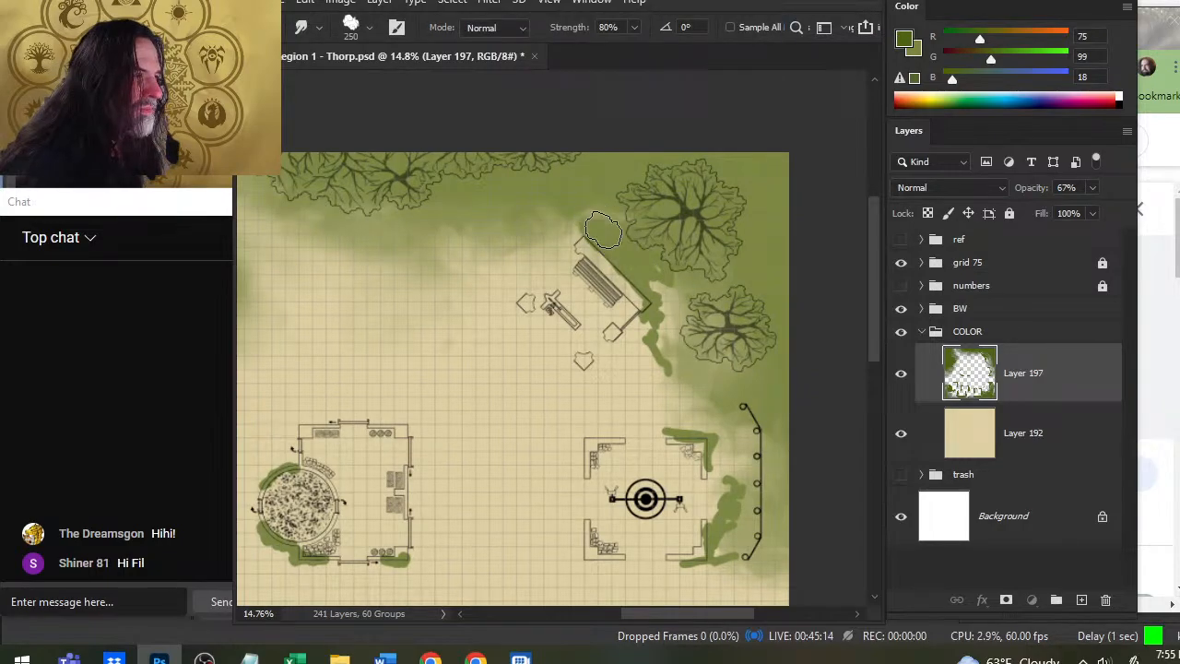
{"action": "key", "text": "4"}
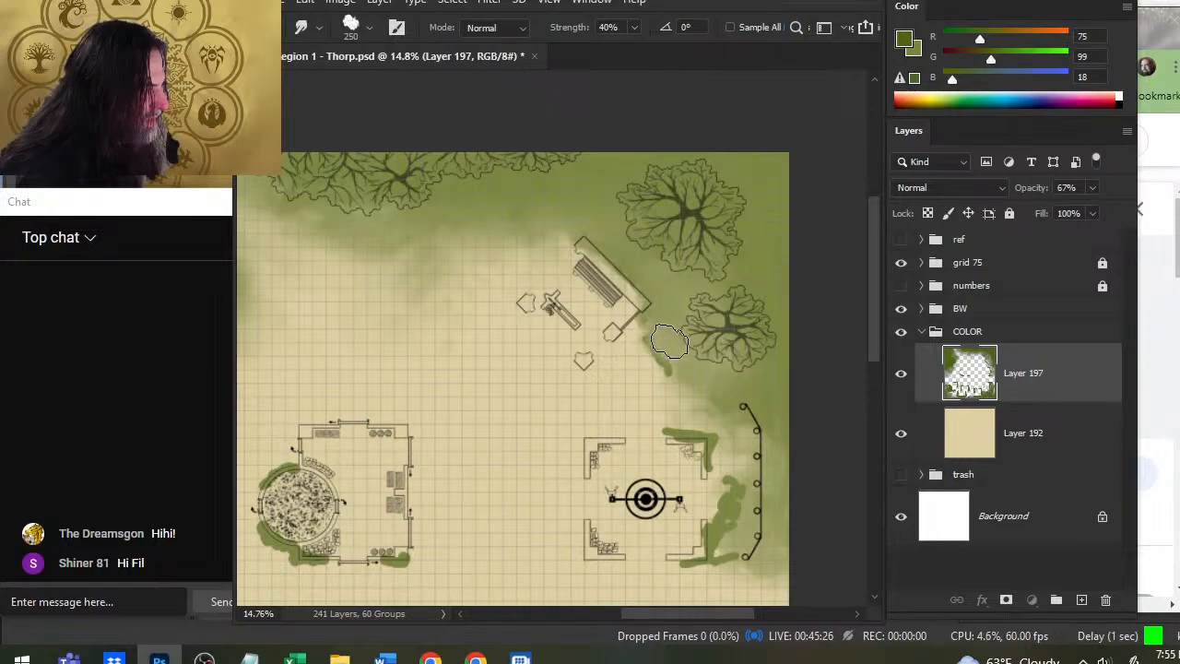
{"action": "mouse_move", "coordinate": [669, 341]}
{"action": "left_mouse_down"}
{"action": "mouse_move", "coordinate": [690, 367]}
{"action": "mouse_move", "coordinate": [628, 350]}
{"action": "mouse_move", "coordinate": [693, 405]}
{"action": "mouse_move", "coordinate": [668, 351]}
{"action": "mouse_move", "coordinate": [689, 328]}
{"action": "mouse_move", "coordinate": [703, 358]}
{"action": "left_mouse_up"}
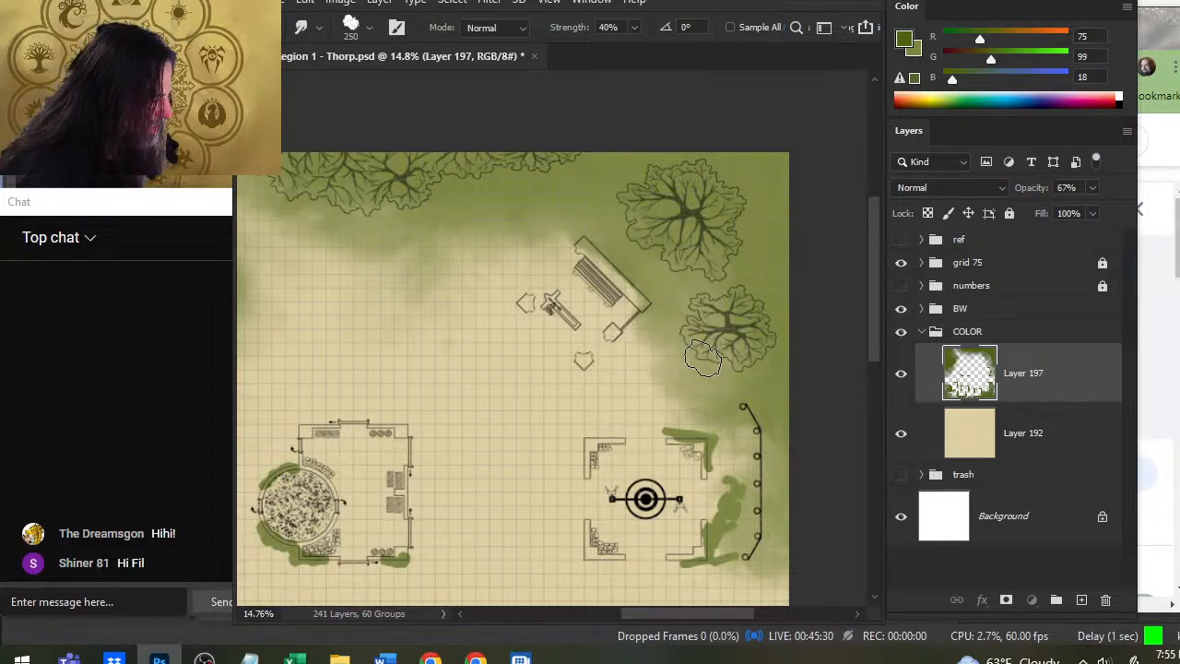
Smudge the grass along the mill structure's right-hand corners and down the fence side toward the L-shaped building.
{"action": "mouse_move", "coordinate": [693, 429]}
{"action": "left_mouse_down"}
{"action": "mouse_move", "coordinate": [684, 423]}
{"action": "mouse_move", "coordinate": [680, 439]}
{"action": "mouse_move", "coordinate": [729, 468]}
{"action": "mouse_move", "coordinate": [727, 454]}
{"action": "mouse_move", "coordinate": [745, 505]}
{"action": "mouse_move", "coordinate": [733, 494]}
{"action": "mouse_move", "coordinate": [724, 505]}
{"action": "mouse_move", "coordinate": [725, 534]}
{"action": "mouse_move", "coordinate": [738, 531]}
{"action": "mouse_move", "coordinate": [717, 505]}
{"action": "mouse_move", "coordinate": [733, 518]}
{"action": "mouse_move", "coordinate": [737, 495]}
{"action": "mouse_move", "coordinate": [723, 533]}
{"action": "mouse_move", "coordinate": [710, 501]}
{"action": "mouse_move", "coordinate": [750, 529]}
{"action": "mouse_move", "coordinate": [771, 475]}
{"action": "mouse_move", "coordinate": [747, 483]}
{"action": "mouse_move", "coordinate": [749, 521]}
{"action": "mouse_move", "coordinate": [729, 558]}
{"action": "mouse_move", "coordinate": [699, 551]}
{"action": "mouse_move", "coordinate": [737, 549]}
{"action": "mouse_move", "coordinate": [724, 546]}
{"action": "mouse_move", "coordinate": [699, 572]}
{"action": "mouse_move", "coordinate": [743, 560]}
{"action": "mouse_move", "coordinate": [691, 585]}
{"action": "mouse_move", "coordinate": [728, 562]}
{"action": "mouse_move", "coordinate": [692, 584]}
{"action": "mouse_move", "coordinate": [698, 574]}
{"action": "mouse_move", "coordinate": [728, 595]}
{"action": "left_mouse_up"}
{"action": "left_click_drag", "start_coordinate": [731, 554], "coordinate": [671, 357]}
{"action": "mouse_move", "coordinate": [688, 507]}
{"action": "left_mouse_down"}
{"action": "mouse_move", "coordinate": [646, 490]}
{"action": "mouse_move", "coordinate": [701, 468]}
{"action": "mouse_move", "coordinate": [679, 500]}
{"action": "left_mouse_up"}
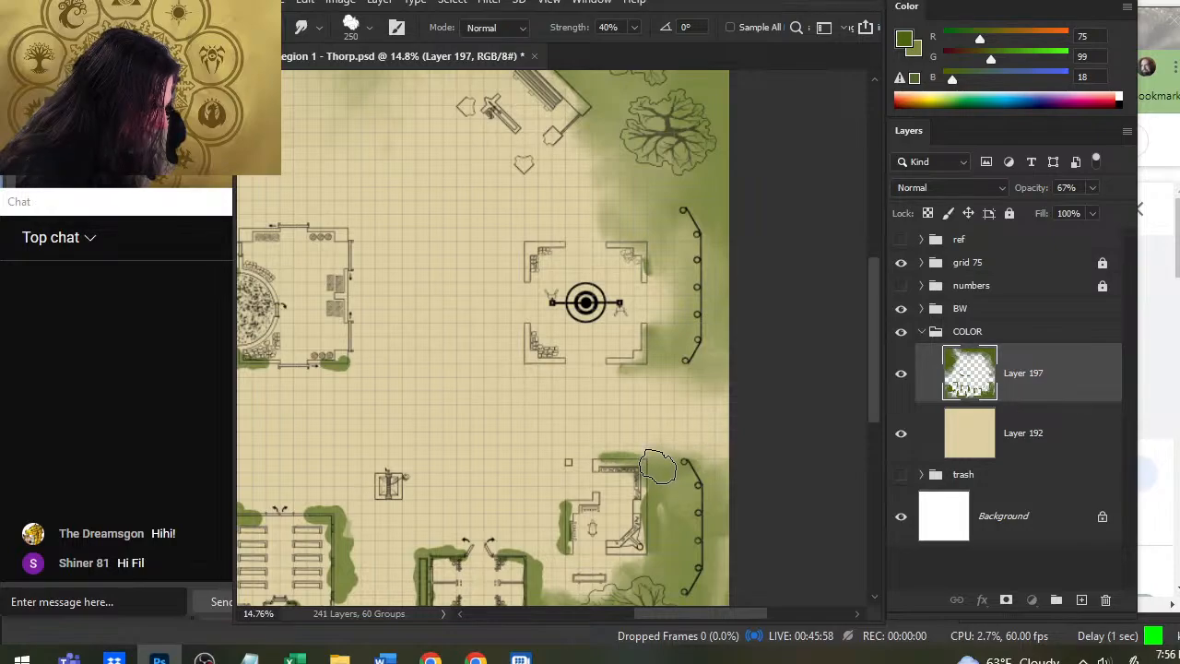
Smudge the grass along the L-shaped building's top wall, then reduce the Smudge brush to 175 px for its left wall.
{"action": "mouse_move", "coordinate": [617, 461]}
{"action": "left_mouse_down"}
{"action": "mouse_move", "coordinate": [691, 507]}
{"action": "mouse_move", "coordinate": [645, 493]}
{"action": "mouse_move", "coordinate": [678, 475]}
{"action": "mouse_move", "coordinate": [700, 521]}
{"action": "mouse_move", "coordinate": [615, 472]}
{"action": "left_mouse_up"}
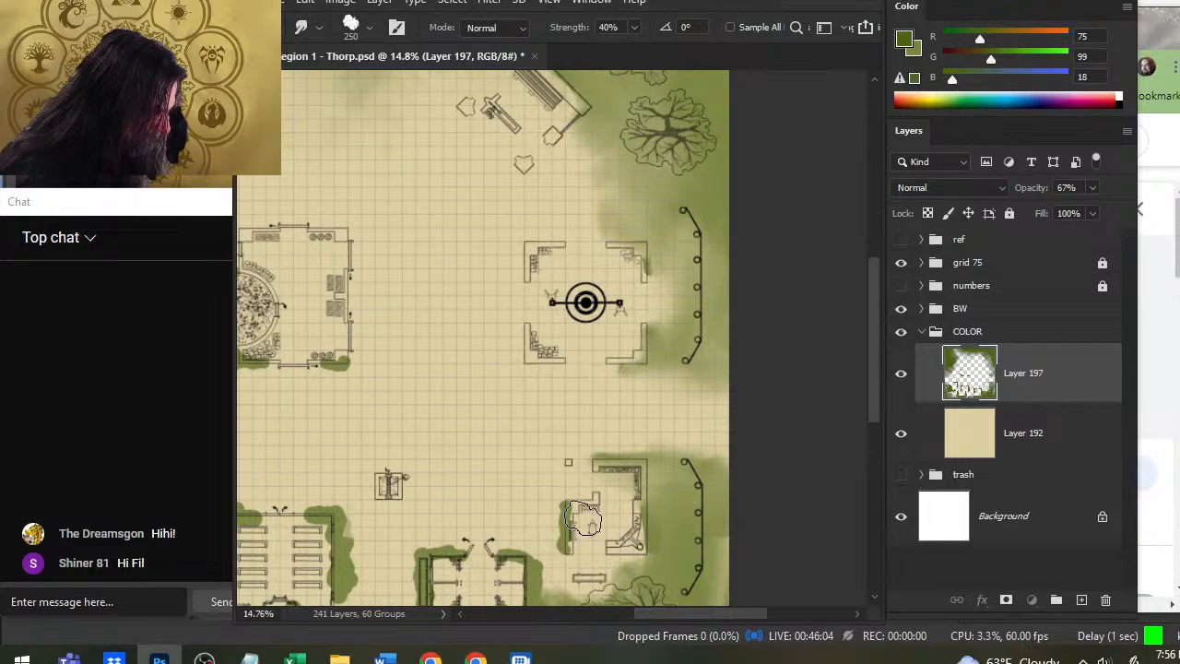
{"action": "key", "text": "bracketleft"}
{"action": "key", "text": "bracketleft"}
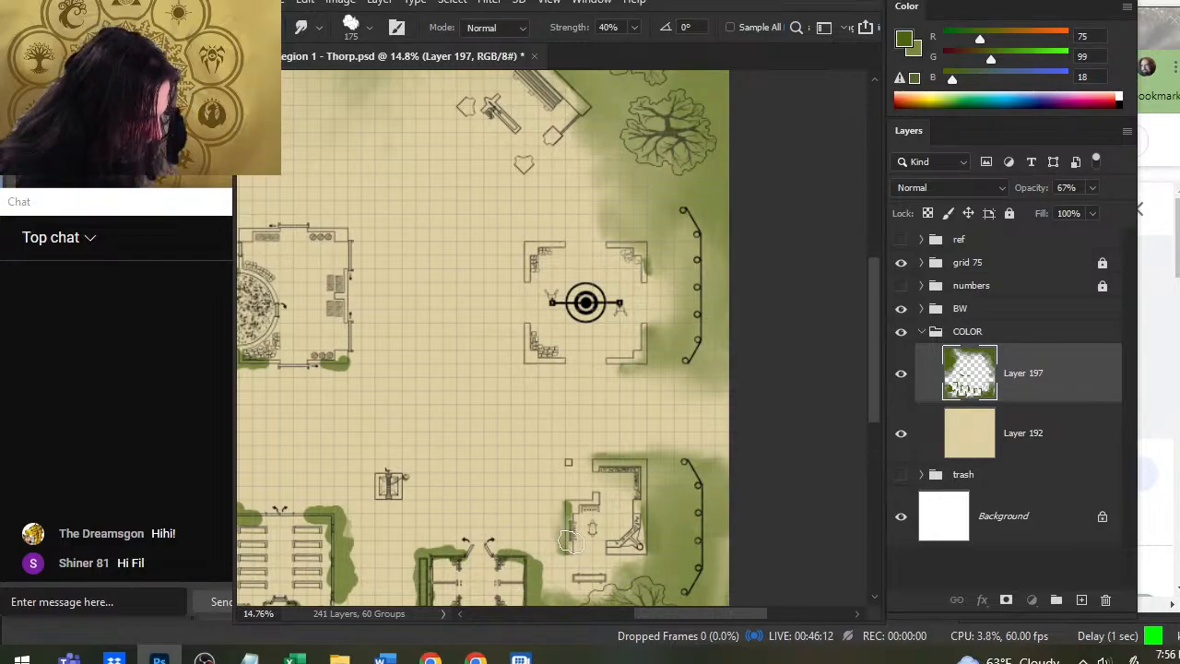
Smudge the grass around the stall building's walls and toward the neighboring tree and fence with the 175 px brush.
{"action": "scroll", "coordinate": [566, 536], "scroll_direction": "down", "scroll_amount": 3}
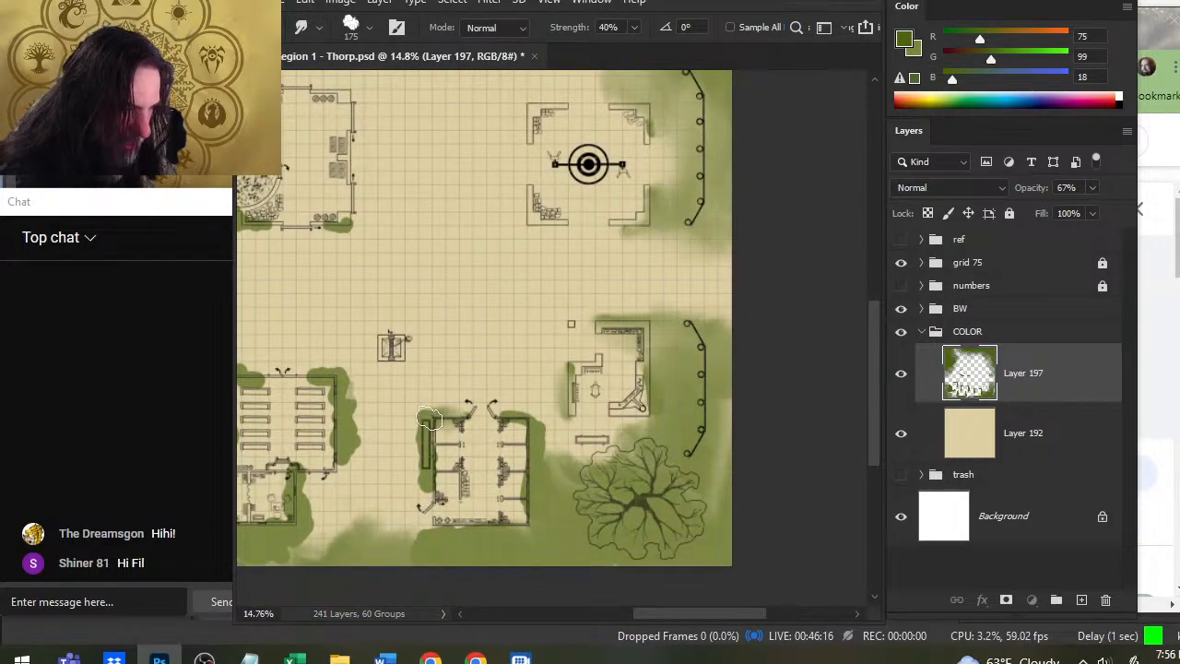
{"action": "mouse_move", "coordinate": [429, 419]}
{"action": "left_mouse_down"}
{"action": "mouse_move", "coordinate": [415, 426]}
{"action": "mouse_move", "coordinate": [415, 470]}
{"action": "mouse_move", "coordinate": [427, 431]}
{"action": "mouse_move", "coordinate": [427, 500]}
{"action": "mouse_move", "coordinate": [433, 425]}
{"action": "mouse_move", "coordinate": [466, 420]}
{"action": "mouse_move", "coordinate": [442, 469]}
{"action": "mouse_move", "coordinate": [413, 454]}
{"action": "mouse_move", "coordinate": [413, 468]}
{"action": "left_mouse_up"}
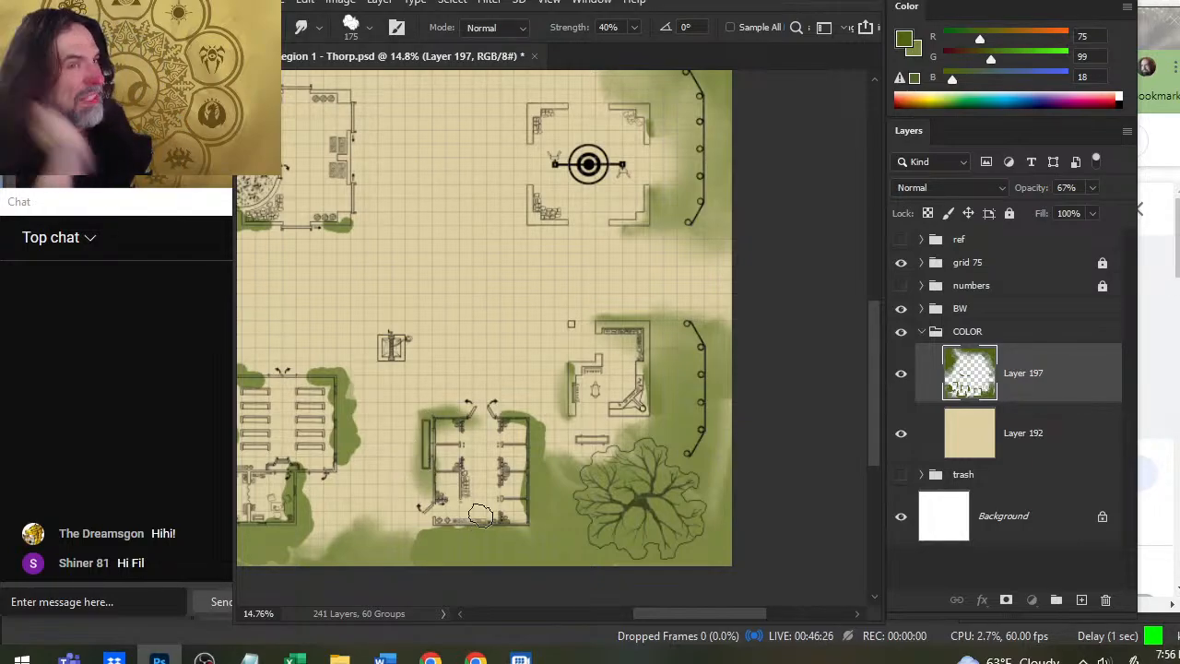
{"action": "mouse_move", "coordinate": [532, 417]}
{"action": "left_mouse_down"}
{"action": "mouse_move", "coordinate": [570, 479]}
{"action": "mouse_move", "coordinate": [545, 416]}
{"action": "mouse_move", "coordinate": [561, 488]}
{"action": "mouse_move", "coordinate": [541, 448]}
{"action": "mouse_move", "coordinate": [589, 473]}
{"action": "mouse_move", "coordinate": [548, 537]}
{"action": "left_mouse_up"}
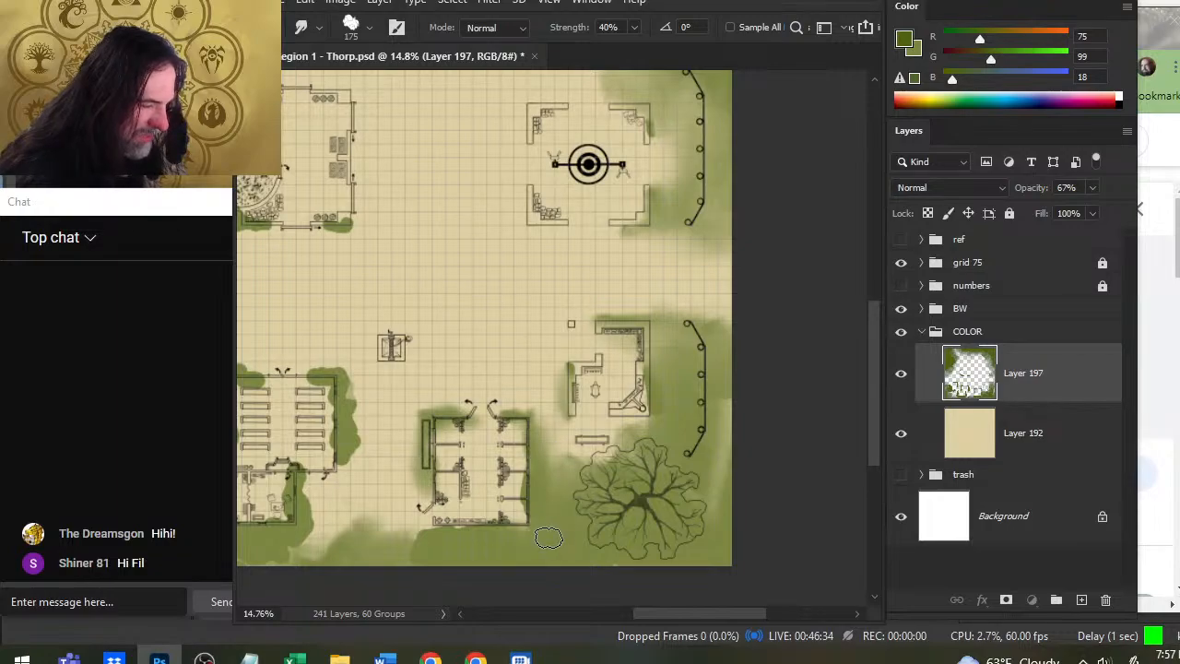
{"action": "mouse_move", "coordinate": [523, 490]}
{"action": "left_mouse_down"}
{"action": "mouse_move", "coordinate": [576, 498]}
{"action": "mouse_move", "coordinate": [561, 486]}
{"action": "mouse_move", "coordinate": [623, 458]}
{"action": "left_mouse_up"}
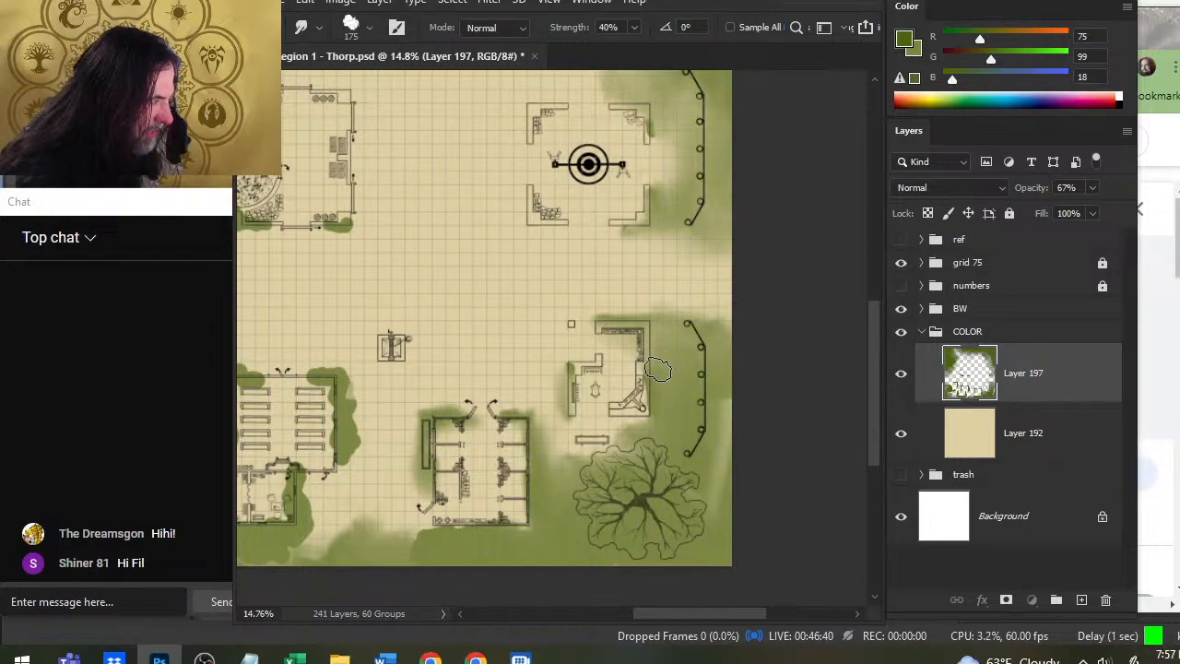
{"action": "left_click_drag", "start_coordinate": [696, 413], "coordinate": [690, 350]}
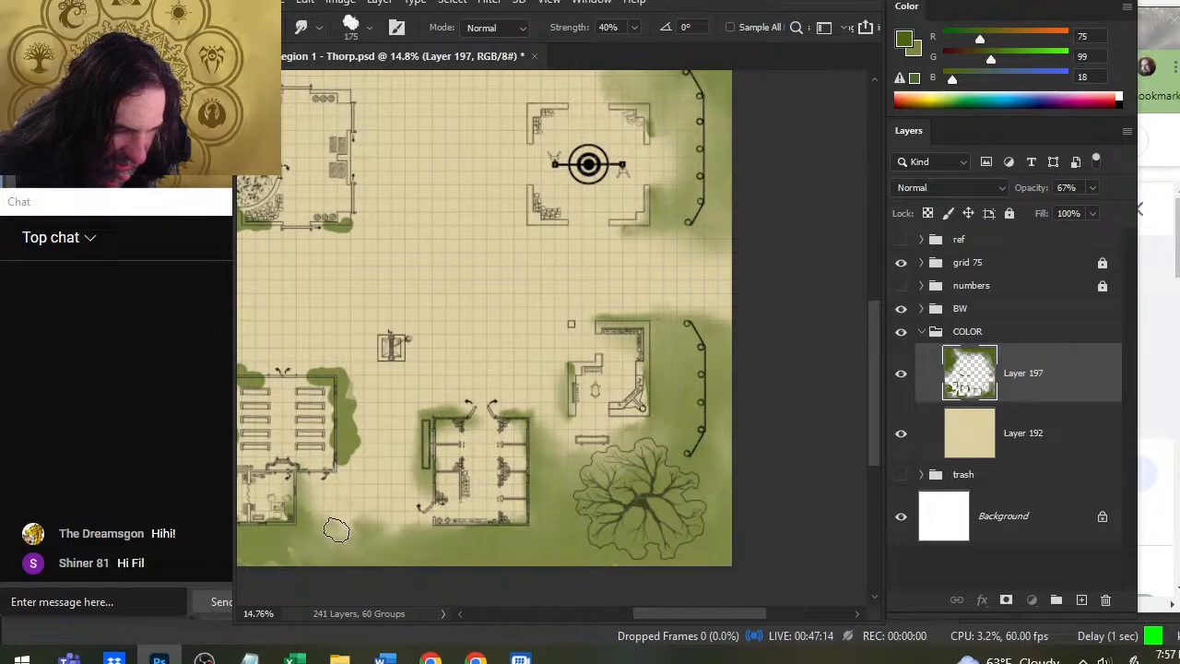
Smudge the grass along the bench hall's right wall and across the ground toward the stall building.
{"action": "left_click_drag", "start_coordinate": [296, 524], "coordinate": [311, 534]}
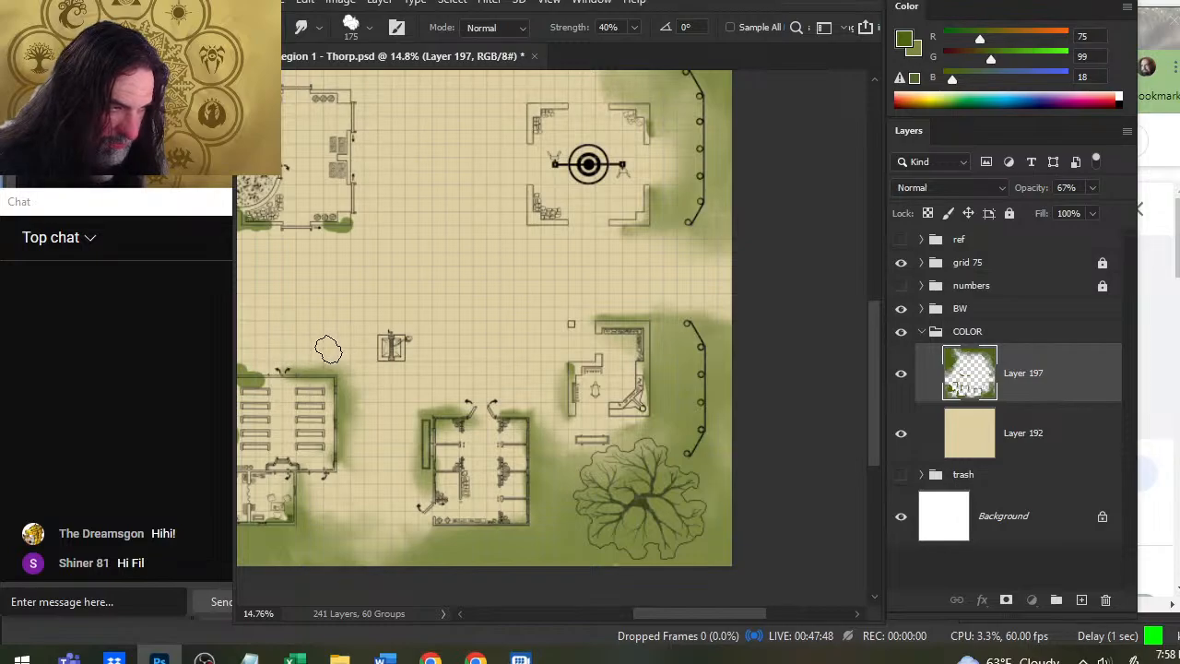
{"action": "left_click_drag", "start_coordinate": [354, 406], "coordinate": [359, 464]}
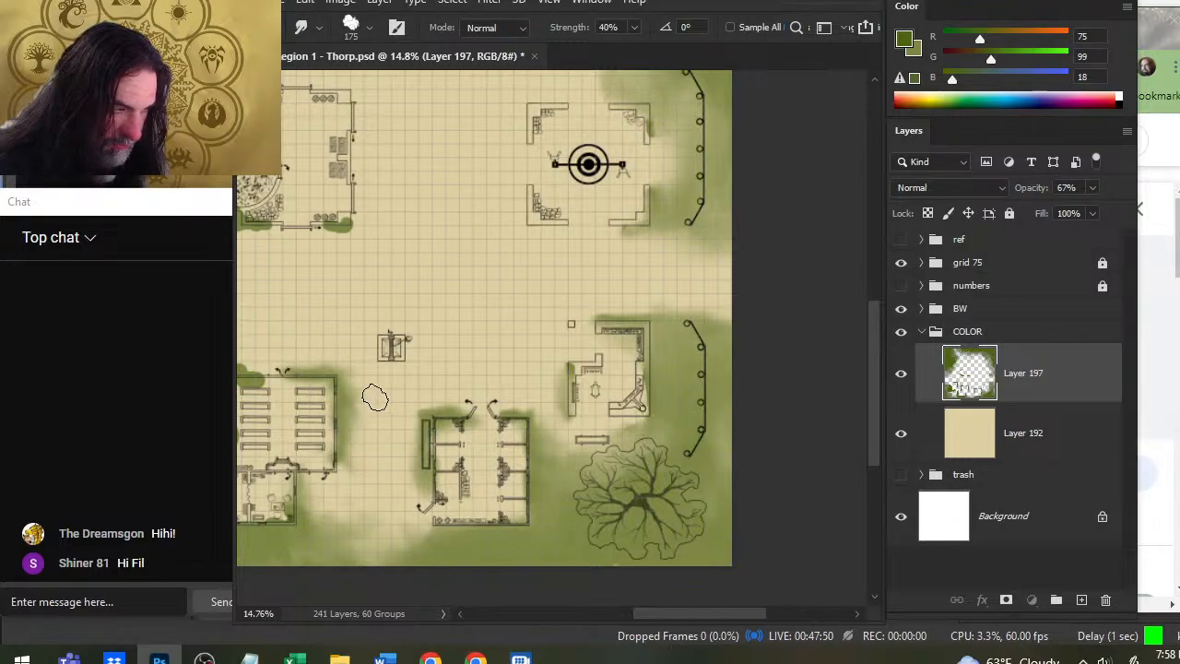
{"action": "mouse_move", "coordinate": [407, 457]}
{"action": "left_mouse_down"}
{"action": "mouse_move", "coordinate": [430, 436]}
{"action": "mouse_move", "coordinate": [519, 434]}
{"action": "left_mouse_up"}
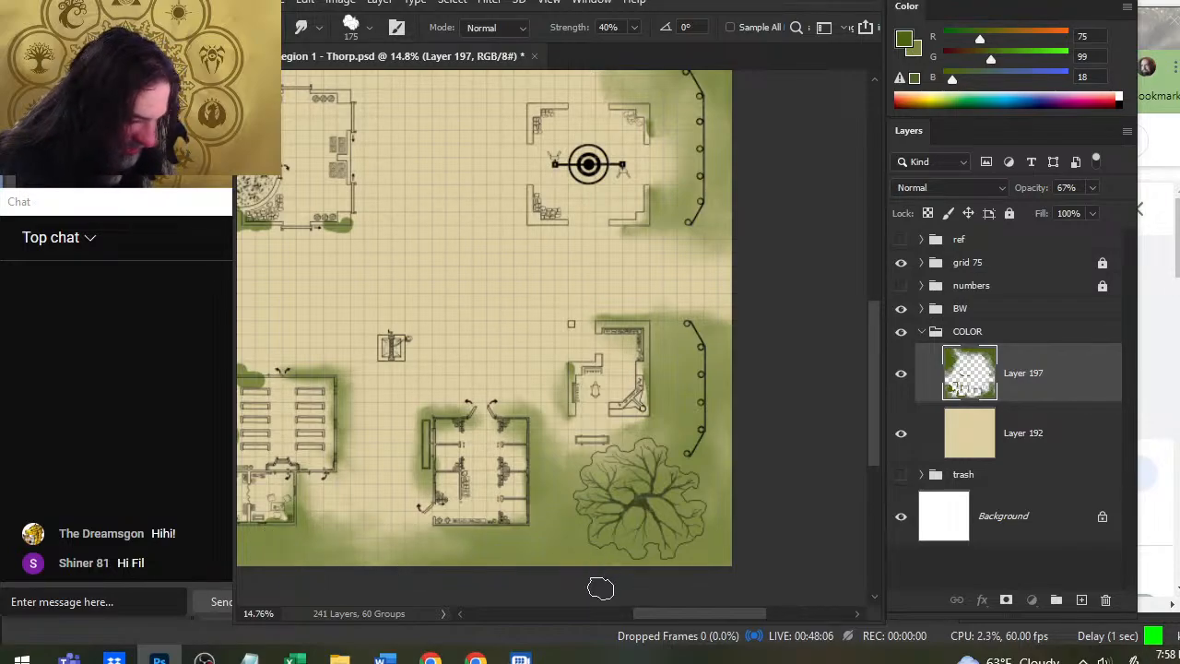
Raise the opacity of the grass layer, Layer 197, to 89%.
{"action": "left_click_drag", "start_coordinate": [514, 503], "coordinate": [685, 351]}
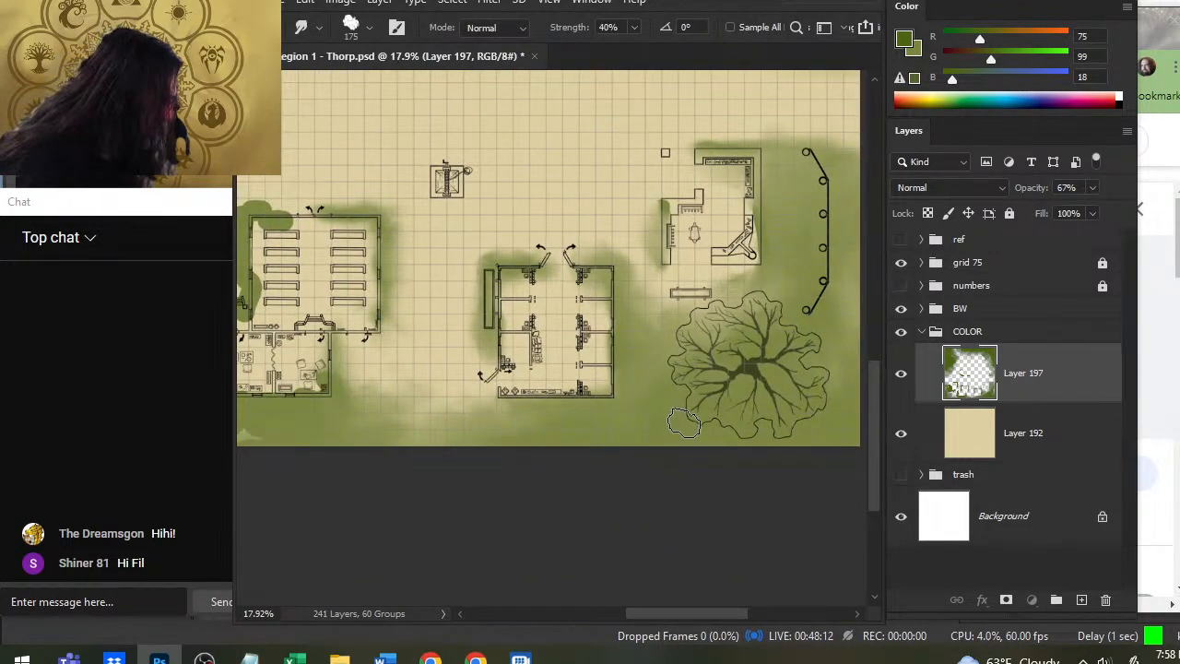
{"action": "left_click_drag", "start_coordinate": [326, 478], "coordinate": [593, 491]}
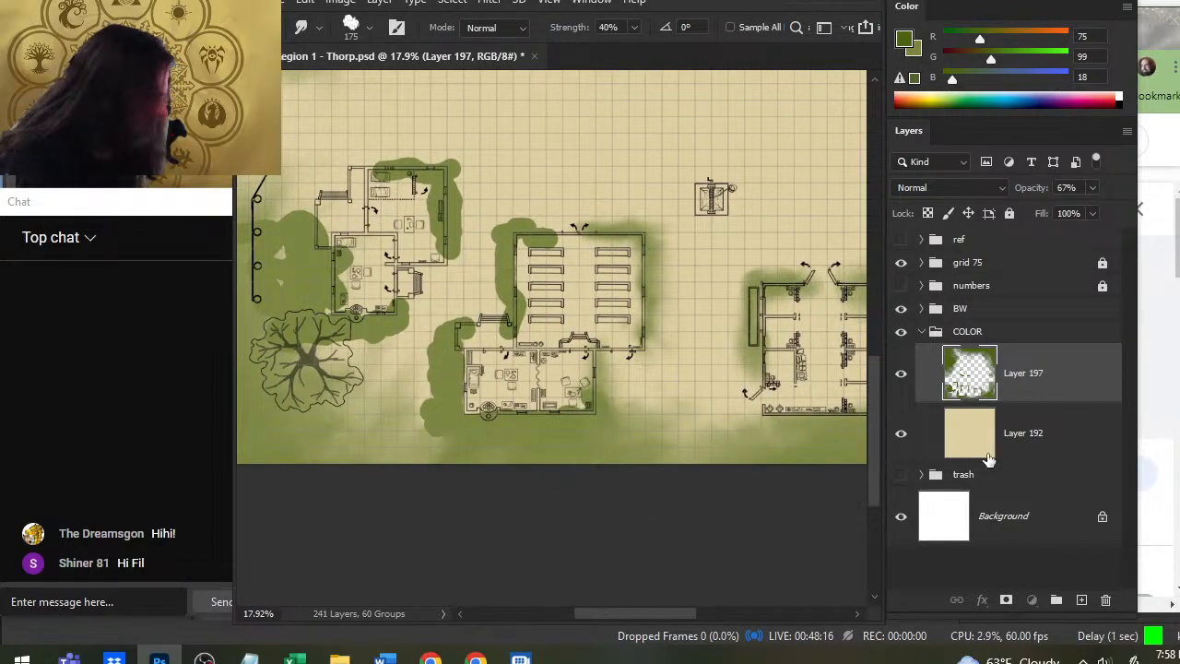
{"action": "left_click", "coordinate": [1097, 184]}
{"action": "left_click_drag", "start_coordinate": [1093, 210], "coordinate": [1111, 215]}
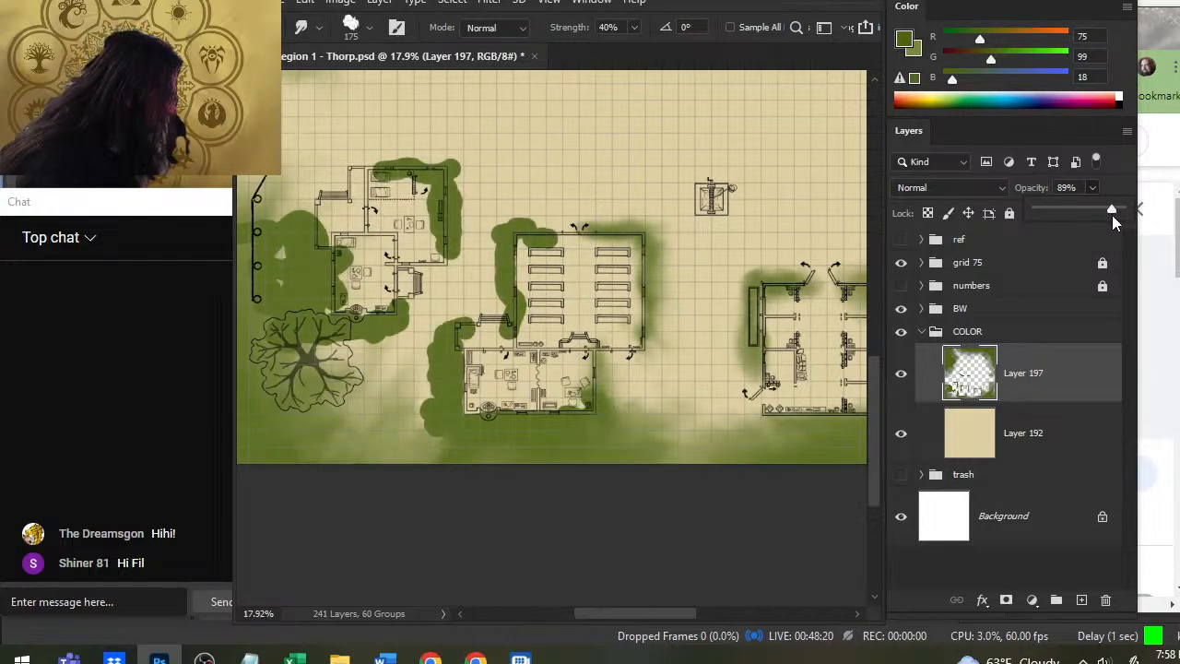
Smudge the grass left of the bench hall's lower annex and reduce the Smudge brush to 125 px.
{"action": "left_click_drag", "start_coordinate": [706, 403], "coordinate": [585, 402]}
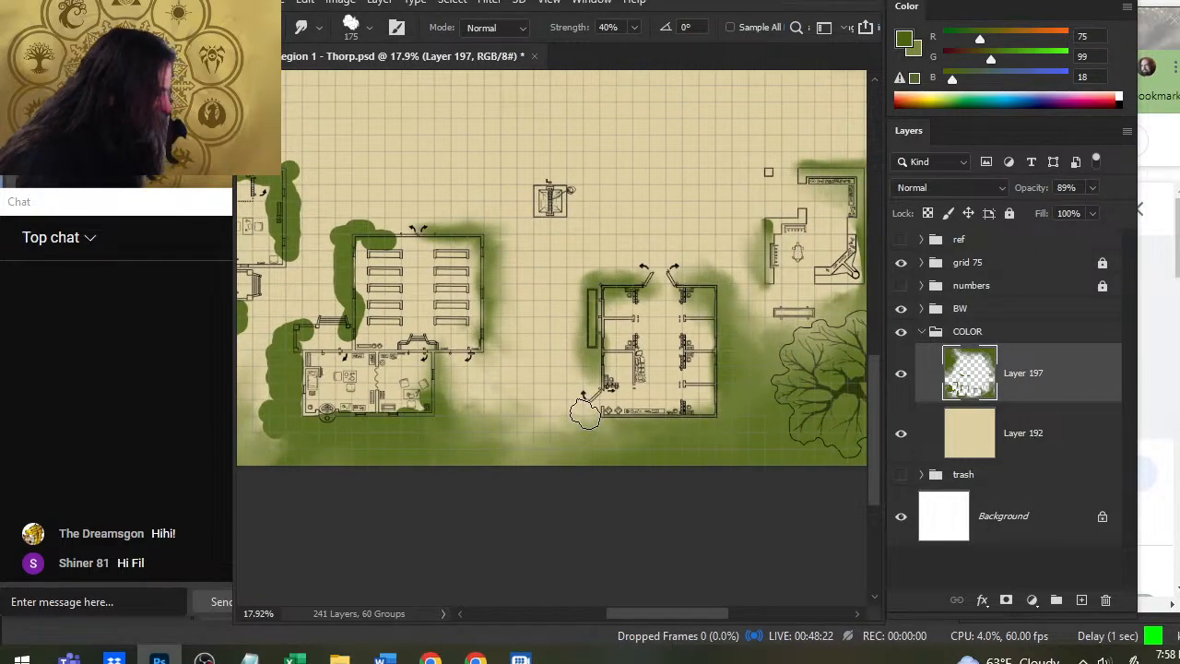
{"action": "key", "text": "z"}
{"action": "left_click_drag", "start_coordinate": [765, 434], "coordinate": [749, 501]}
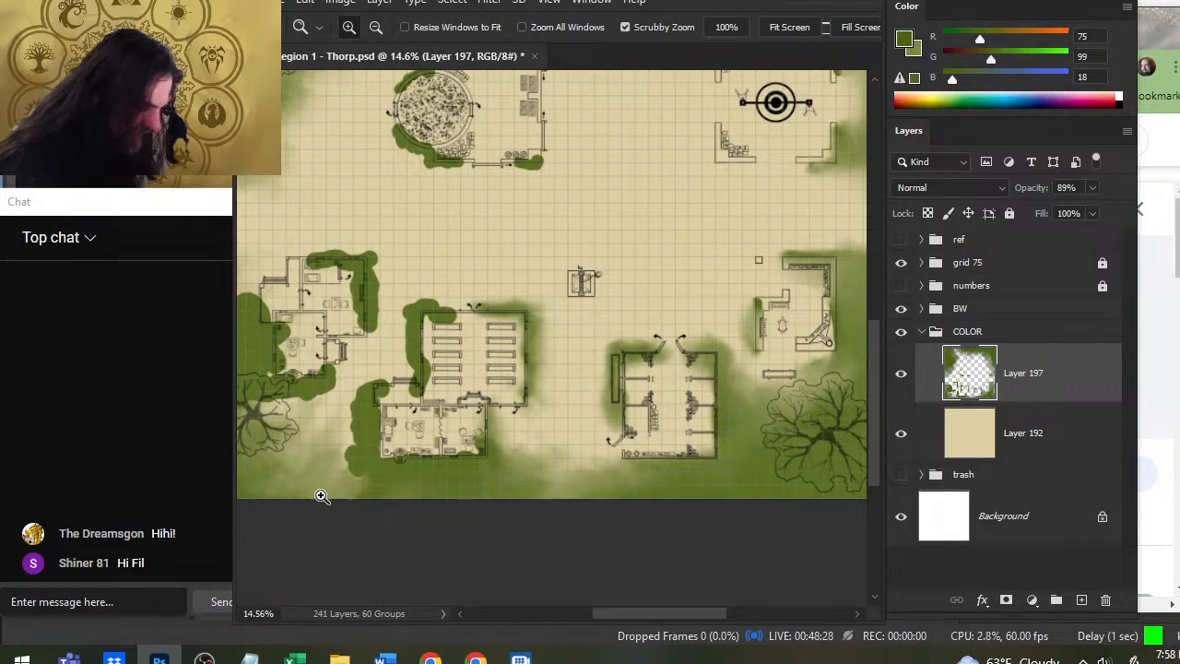
{"action": "left_click_drag", "start_coordinate": [358, 442], "coordinate": [513, 393]}
{"action": "left_click_drag", "start_coordinate": [355, 427], "coordinate": [613, 426]}
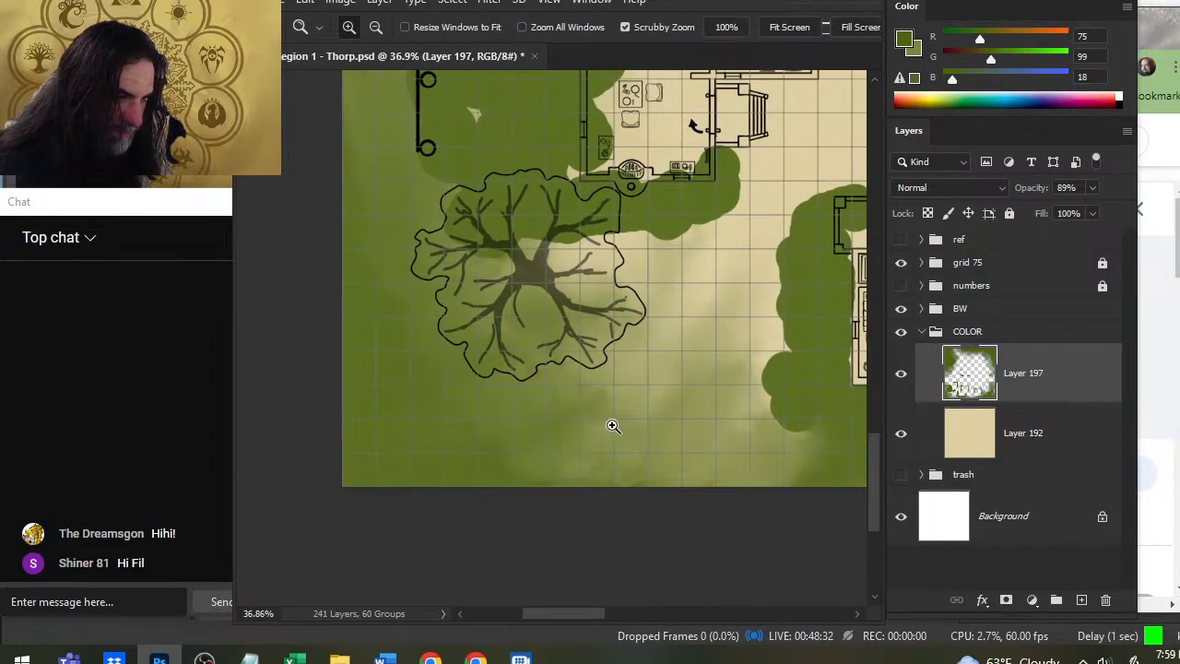
{"action": "mouse_move", "coordinate": [774, 527]}
{"action": "left_mouse_down"}
{"action": "mouse_move", "coordinate": [706, 471]}
{"action": "mouse_move", "coordinate": [569, 429]}
{"action": "mouse_move", "coordinate": [516, 440]}
{"action": "left_mouse_up"}
{"action": "mouse_move", "coordinate": [530, 355]}
{"action": "left_mouse_down"}
{"action": "mouse_move", "coordinate": [526, 368]}
{"action": "mouse_move", "coordinate": [600, 411]}
{"action": "mouse_move", "coordinate": [534, 360]}
{"action": "mouse_move", "coordinate": [622, 405]}
{"action": "mouse_move", "coordinate": [650, 400]}
{"action": "mouse_move", "coordinate": [579, 400]}
{"action": "mouse_move", "coordinate": [603, 412]}
{"action": "mouse_move", "coordinate": [651, 413]}
{"action": "mouse_move", "coordinate": [633, 400]}
{"action": "mouse_move", "coordinate": [711, 434]}
{"action": "mouse_move", "coordinate": [578, 420]}
{"action": "mouse_move", "coordinate": [560, 434]}
{"action": "mouse_move", "coordinate": [575, 418]}
{"action": "left_mouse_up"}
{"action": "mouse_move", "coordinate": [664, 479]}
{"action": "left_mouse_down"}
{"action": "mouse_move", "coordinate": [537, 364]}
{"action": "mouse_move", "coordinate": [529, 441]}
{"action": "mouse_move", "coordinate": [609, 439]}
{"action": "mouse_move", "coordinate": [587, 387]}
{"action": "mouse_move", "coordinate": [561, 487]}
{"action": "mouse_move", "coordinate": [601, 436]}
{"action": "mouse_move", "coordinate": [526, 490]}
{"action": "mouse_move", "coordinate": [537, 418]}
{"action": "mouse_move", "coordinate": [580, 511]}
{"action": "mouse_move", "coordinate": [638, 437]}
{"action": "mouse_move", "coordinate": [514, 456]}
{"action": "mouse_move", "coordinate": [529, 399]}
{"action": "mouse_move", "coordinate": [663, 450]}
{"action": "mouse_move", "coordinate": [668, 410]}
{"action": "mouse_move", "coordinate": [714, 410]}
{"action": "mouse_move", "coordinate": [510, 379]}
{"action": "mouse_move", "coordinate": [517, 348]}
{"action": "mouse_move", "coordinate": [504, 338]}
{"action": "mouse_move", "coordinate": [587, 320]}
{"action": "mouse_move", "coordinate": [599, 332]}
{"action": "mouse_move", "coordinate": [593, 349]}
{"action": "mouse_move", "coordinate": [527, 275]}
{"action": "mouse_move", "coordinate": [543, 313]}
{"action": "mouse_move", "coordinate": [490, 301]}
{"action": "mouse_move", "coordinate": [521, 332]}
{"action": "mouse_move", "coordinate": [464, 400]}
{"action": "mouse_move", "coordinate": [603, 442]}
{"action": "mouse_move", "coordinate": [621, 410]}
{"action": "mouse_move", "coordinate": [615, 446]}
{"action": "mouse_move", "coordinate": [631, 427]}
{"action": "mouse_move", "coordinate": [620, 440]}
{"action": "mouse_move", "coordinate": [621, 405]}
{"action": "mouse_move", "coordinate": [613, 516]}
{"action": "mouse_move", "coordinate": [588, 373]}
{"action": "mouse_move", "coordinate": [515, 411]}
{"action": "mouse_move", "coordinate": [656, 455]}
{"action": "mouse_move", "coordinate": [646, 399]}
{"action": "mouse_move", "coordinate": [629, 442]}
{"action": "mouse_move", "coordinate": [578, 415]}
{"action": "mouse_move", "coordinate": [567, 426]}
{"action": "mouse_move", "coordinate": [570, 349]}
{"action": "mouse_move", "coordinate": [551, 424]}
{"action": "mouse_move", "coordinate": [568, 319]}
{"action": "mouse_move", "coordinate": [557, 430]}
{"action": "mouse_move", "coordinate": [523, 465]}
{"action": "mouse_move", "coordinate": [561, 340]}
{"action": "mouse_move", "coordinate": [563, 397]}
{"action": "mouse_move", "coordinate": [584, 338]}
{"action": "mouse_move", "coordinate": [609, 387]}
{"action": "mouse_move", "coordinate": [536, 391]}
{"action": "mouse_move", "coordinate": [541, 402]}
{"action": "mouse_move", "coordinate": [584, 396]}
{"action": "mouse_move", "coordinate": [502, 369]}
{"action": "mouse_move", "coordinate": [475, 380]}
{"action": "mouse_move", "coordinate": [571, 415]}
{"action": "mouse_move", "coordinate": [608, 388]}
{"action": "mouse_move", "coordinate": [611, 427]}
{"action": "mouse_move", "coordinate": [604, 403]}
{"action": "mouse_move", "coordinate": [633, 396]}
{"action": "mouse_move", "coordinate": [492, 463]}
{"action": "mouse_move", "coordinate": [615, 388]}
{"action": "mouse_move", "coordinate": [559, 427]}
{"action": "mouse_move", "coordinate": [584, 422]}
{"action": "mouse_move", "coordinate": [314, 364]}
{"action": "mouse_move", "coordinate": [305, 409]}
{"action": "mouse_move", "coordinate": [611, 429]}
{"action": "mouse_move", "coordinate": [580, 395]}
{"action": "mouse_move", "coordinate": [638, 411]}
{"action": "mouse_move", "coordinate": [633, 430]}
{"action": "mouse_move", "coordinate": [612, 408]}
{"action": "mouse_move", "coordinate": [697, 448]}
{"action": "mouse_move", "coordinate": [511, 386]}
{"action": "mouse_move", "coordinate": [672, 421]}
{"action": "mouse_move", "coordinate": [627, 381]}
{"action": "mouse_move", "coordinate": [645, 368]}
{"action": "mouse_move", "coordinate": [561, 293]}
{"action": "mouse_move", "coordinate": [572, 263]}
{"action": "mouse_move", "coordinate": [609, 298]}
{"action": "mouse_move", "coordinate": [594, 329]}
{"action": "mouse_move", "coordinate": [559, 283]}
{"action": "left_mouse_up"}
{"action": "key", "text": "bracketleft"}
{"action": "key", "text": "bracketleft"}
Paint green grass with the 60 px brush around the map's lower-left tree and across the ground to the bench hall's annex.
{"action": "key", "text": "b"}
{"action": "mouse_move", "coordinate": [284, 365]}
{"action": "left_mouse_down"}
{"action": "mouse_move", "coordinate": [327, 389]}
{"action": "mouse_move", "coordinate": [566, 389]}
{"action": "mouse_move", "coordinate": [282, 437]}
{"action": "mouse_move", "coordinate": [395, 460]}
{"action": "left_mouse_up"}
{"action": "key", "text": "z"}
{"action": "left_click", "coordinate": [408, 455], "text": "alt"}
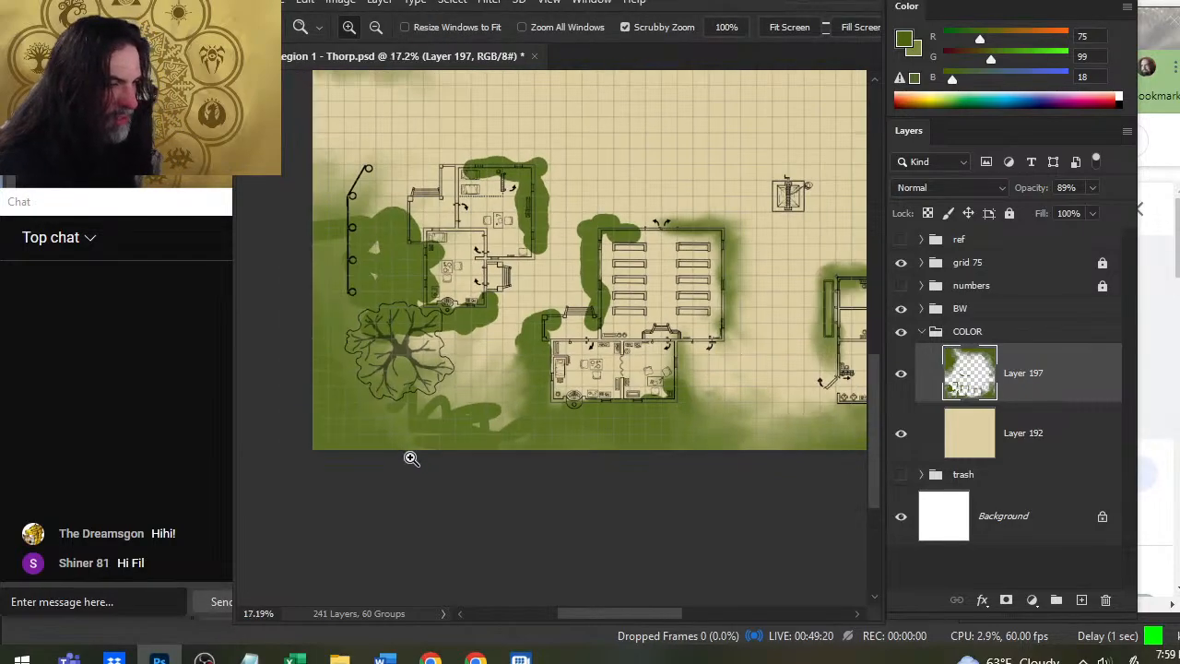
{"action": "key", "text": "b"}
{"action": "mouse_move", "coordinate": [378, 359]}
{"action": "left_mouse_down"}
{"action": "mouse_move", "coordinate": [465, 377]}
{"action": "mouse_move", "coordinate": [480, 369]}
{"action": "mouse_move", "coordinate": [498, 387]}
{"action": "mouse_move", "coordinate": [511, 378]}
{"action": "mouse_move", "coordinate": [521, 406]}
{"action": "left_mouse_up"}
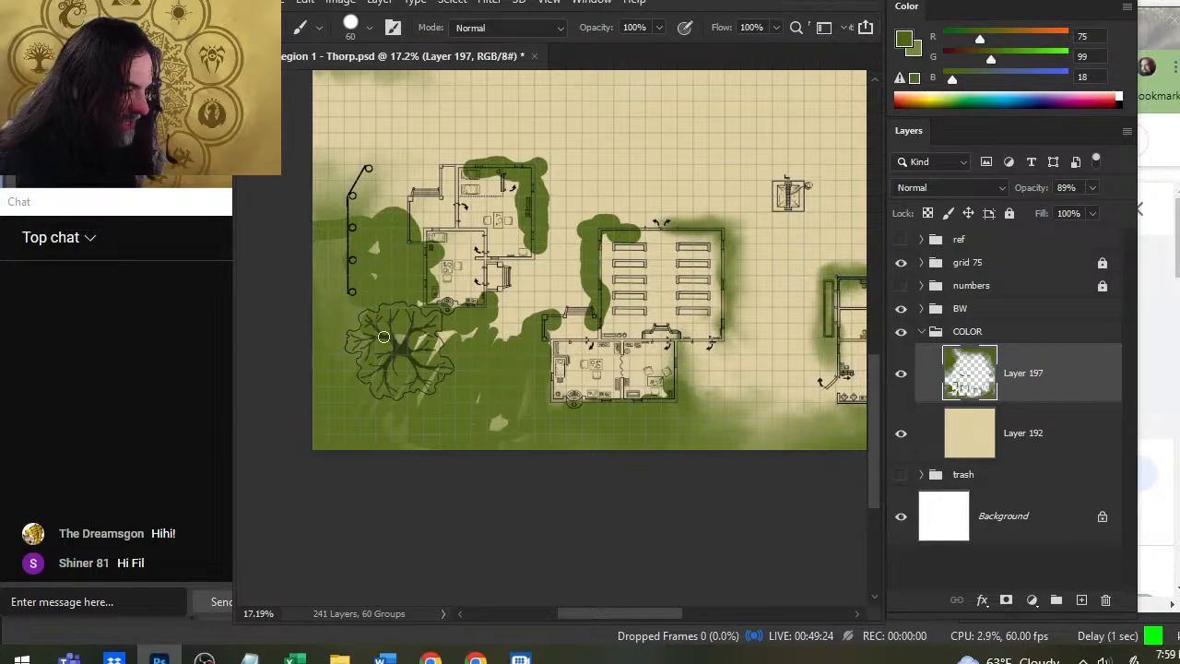
Smudge the grass around the fence and lower-left tree with the 125 px brush, filling the bare gaps near the map's lower edge.
{"action": "key", "text": "r"}
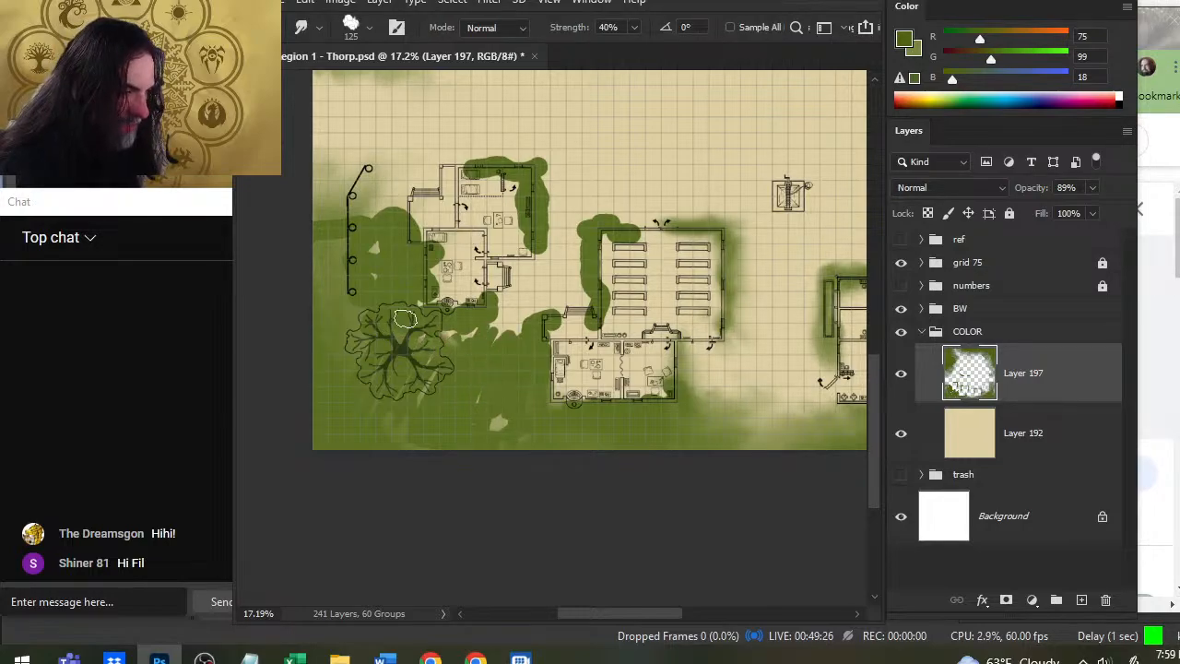
{"action": "mouse_move", "coordinate": [374, 272]}
{"action": "left_mouse_down"}
{"action": "mouse_move", "coordinate": [464, 256]}
{"action": "mouse_move", "coordinate": [468, 272]}
{"action": "mouse_move", "coordinate": [467, 252]}
{"action": "mouse_move", "coordinate": [450, 291]}
{"action": "mouse_move", "coordinate": [421, 309]}
{"action": "left_mouse_up"}
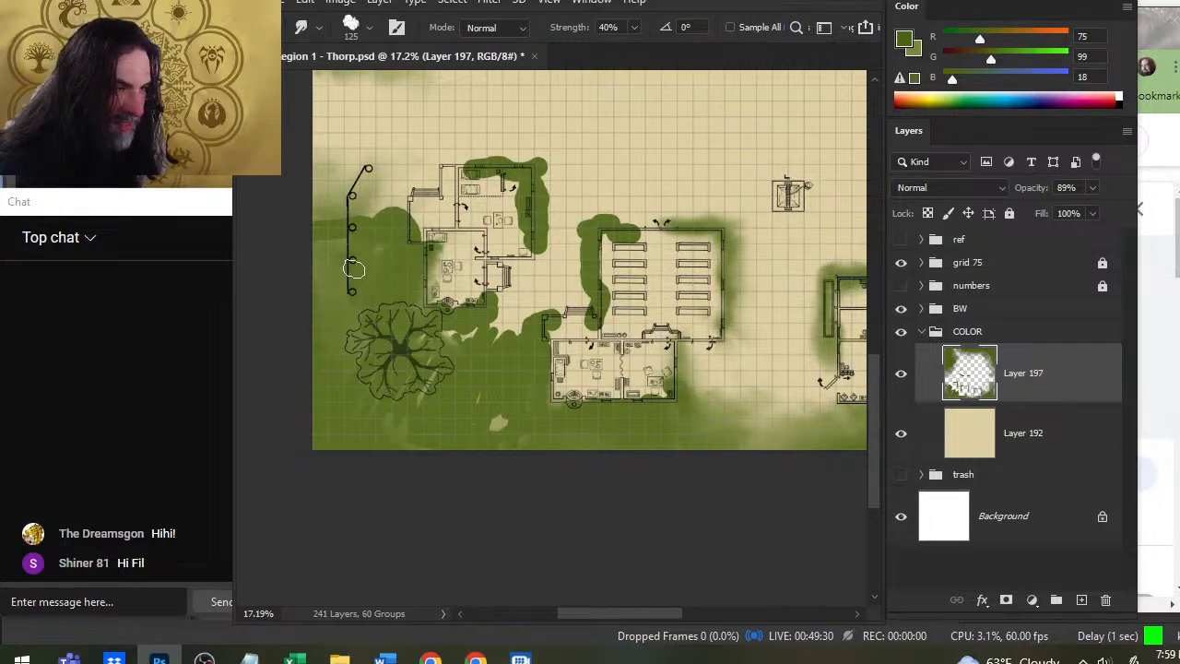
{"action": "key", "text": "b"}
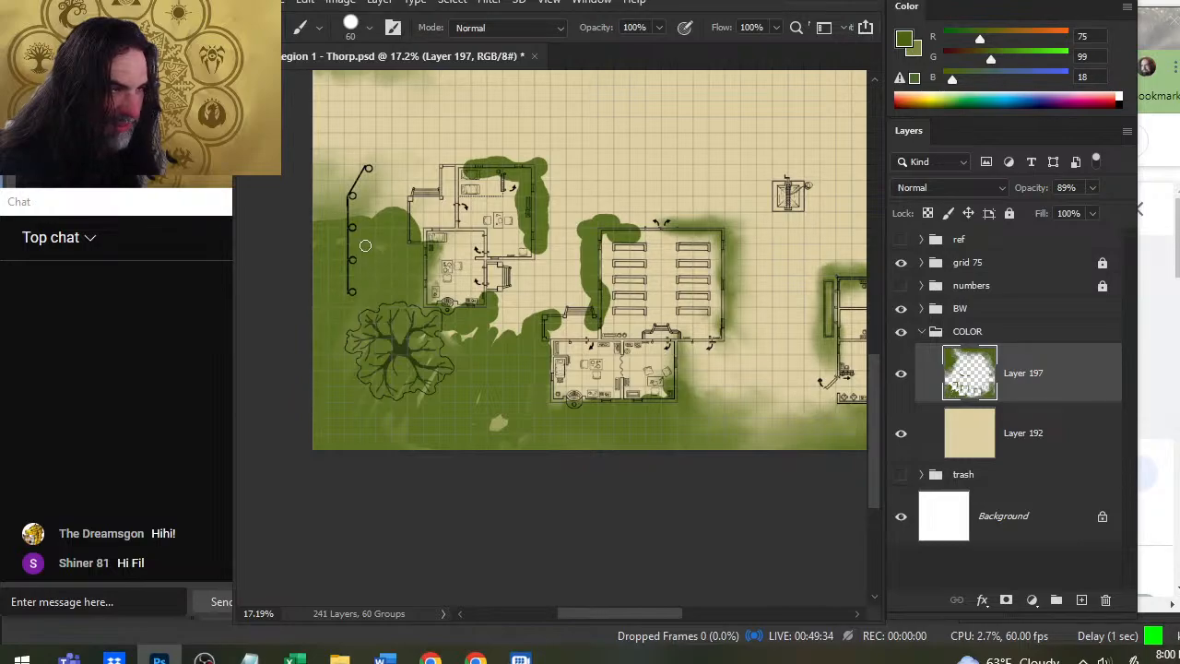
{"action": "key", "text": "r"}
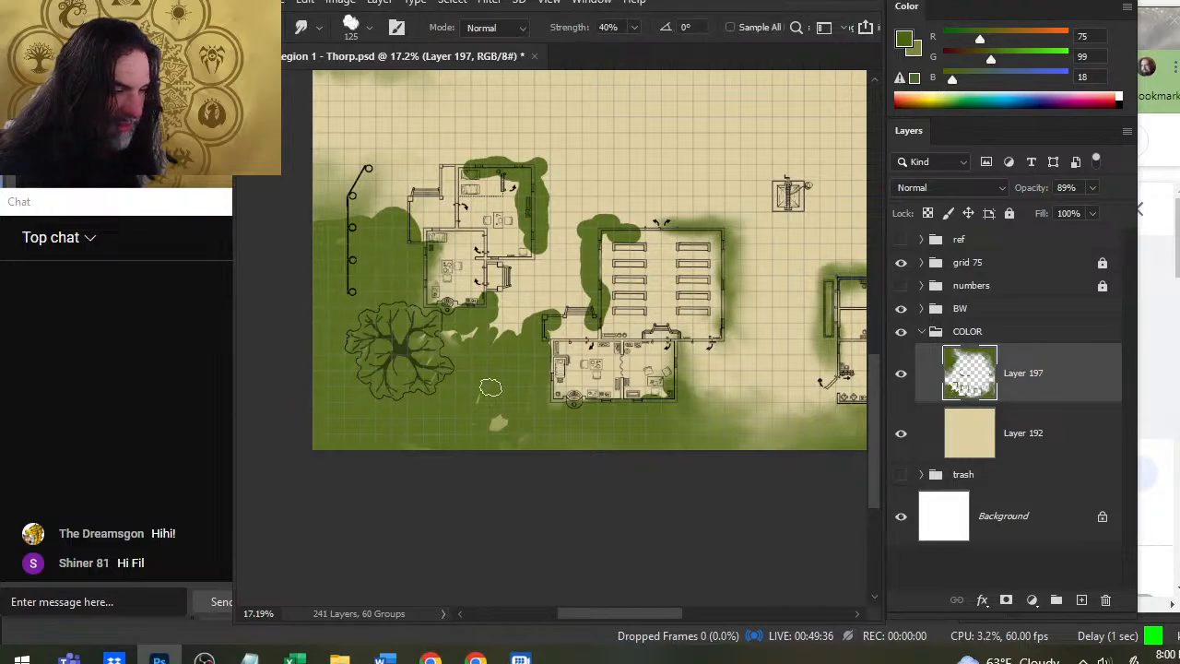
{"action": "left_click_drag", "start_coordinate": [466, 381], "coordinate": [492, 402]}
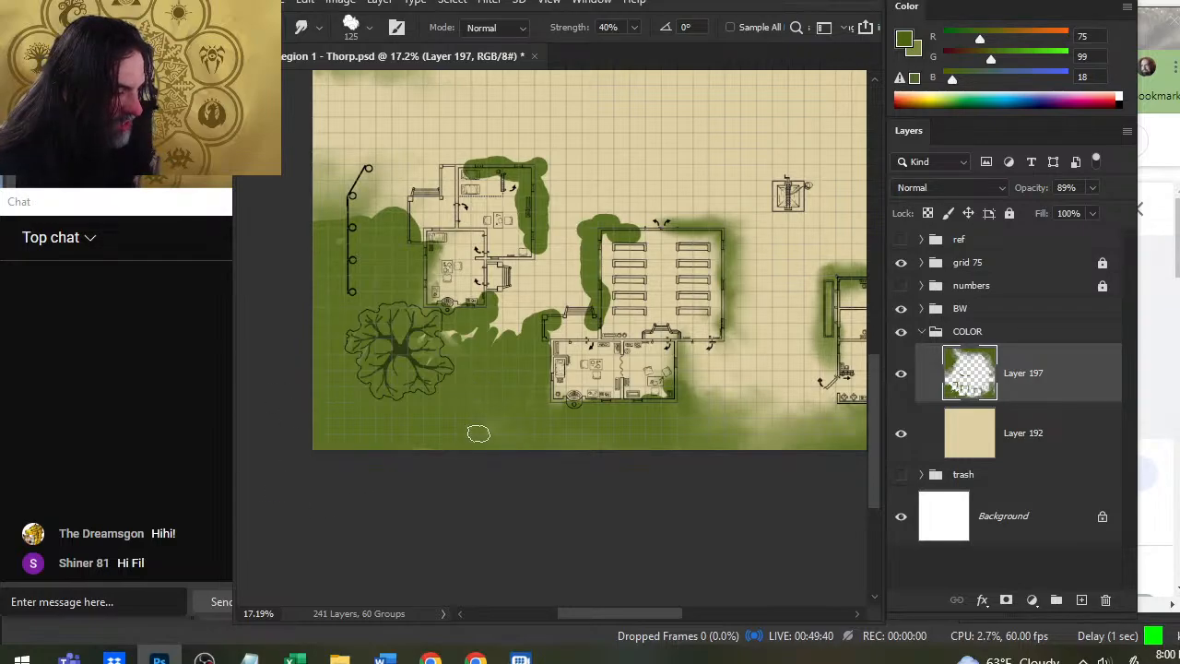
Smudge the grass edge between the left house and the bench hall's annex and along the hall's left wall.
{"action": "mouse_move", "coordinate": [486, 390]}
{"action": "left_mouse_down"}
{"action": "mouse_move", "coordinate": [509, 341]}
{"action": "mouse_move", "coordinate": [470, 330]}
{"action": "mouse_move", "coordinate": [497, 330]}
{"action": "mouse_move", "coordinate": [565, 292]}
{"action": "mouse_move", "coordinate": [580, 332]}
{"action": "mouse_move", "coordinate": [559, 328]}
{"action": "mouse_move", "coordinate": [575, 299]}
{"action": "mouse_move", "coordinate": [580, 310]}
{"action": "mouse_move", "coordinate": [539, 339]}
{"action": "mouse_move", "coordinate": [463, 344]}
{"action": "mouse_move", "coordinate": [500, 377]}
{"action": "mouse_move", "coordinate": [454, 325]}
{"action": "mouse_move", "coordinate": [492, 320]}
{"action": "mouse_move", "coordinate": [509, 342]}
{"action": "mouse_move", "coordinate": [505, 297]}
{"action": "mouse_move", "coordinate": [517, 292]}
{"action": "mouse_move", "coordinate": [510, 344]}
{"action": "left_mouse_up"}
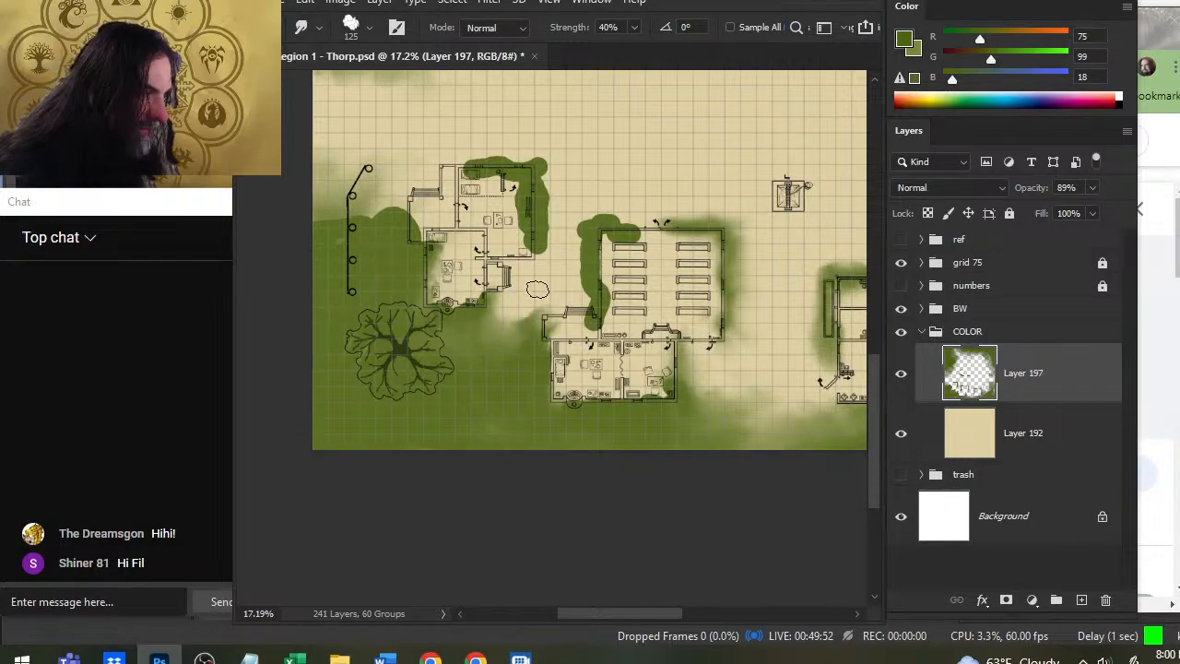
{"action": "left_click_drag", "start_coordinate": [537, 290], "coordinate": [558, 296]}
{"action": "mouse_move", "coordinate": [534, 350]}
{"action": "left_mouse_down"}
{"action": "mouse_move", "coordinate": [518, 367]}
{"action": "mouse_move", "coordinate": [521, 320]}
{"action": "mouse_move", "coordinate": [498, 346]}
{"action": "left_mouse_up"}
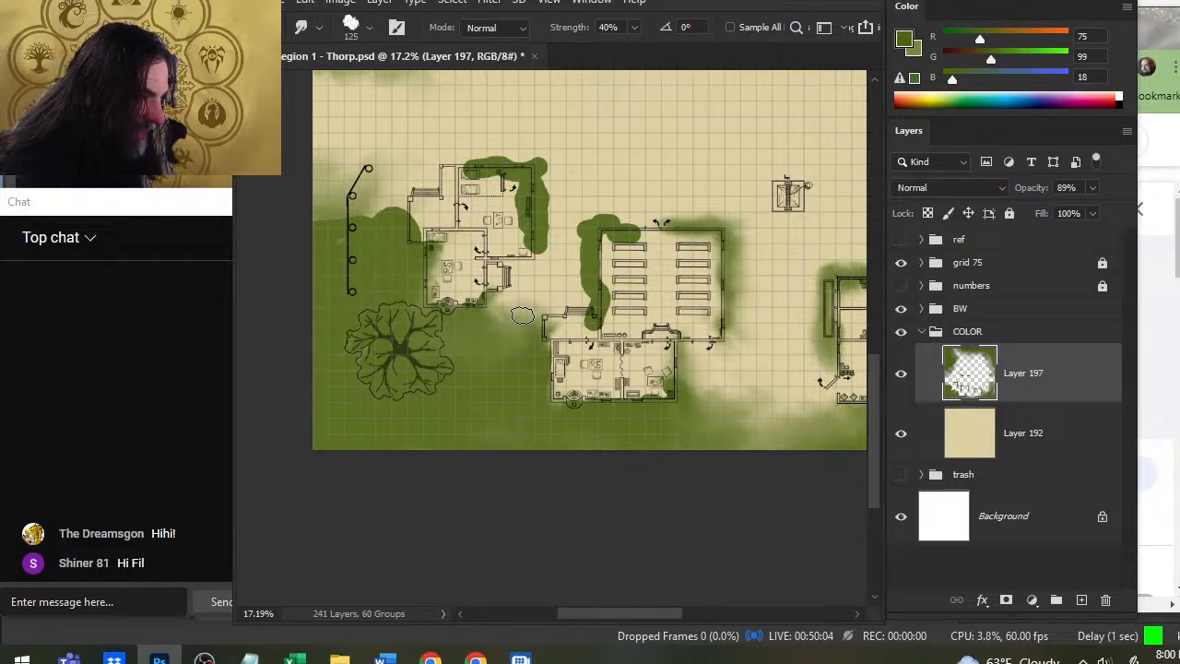
{"action": "mouse_move", "coordinate": [522, 344]}
{"action": "left_mouse_down"}
{"action": "mouse_move", "coordinate": [637, 323]}
{"action": "mouse_move", "coordinate": [614, 340]}
{"action": "mouse_move", "coordinate": [591, 272]}
{"action": "mouse_move", "coordinate": [564, 286]}
{"action": "mouse_move", "coordinate": [571, 272]}
{"action": "mouse_move", "coordinate": [574, 294]}
{"action": "mouse_move", "coordinate": [560, 268]}
{"action": "mouse_move", "coordinate": [576, 221]}
{"action": "left_mouse_up"}
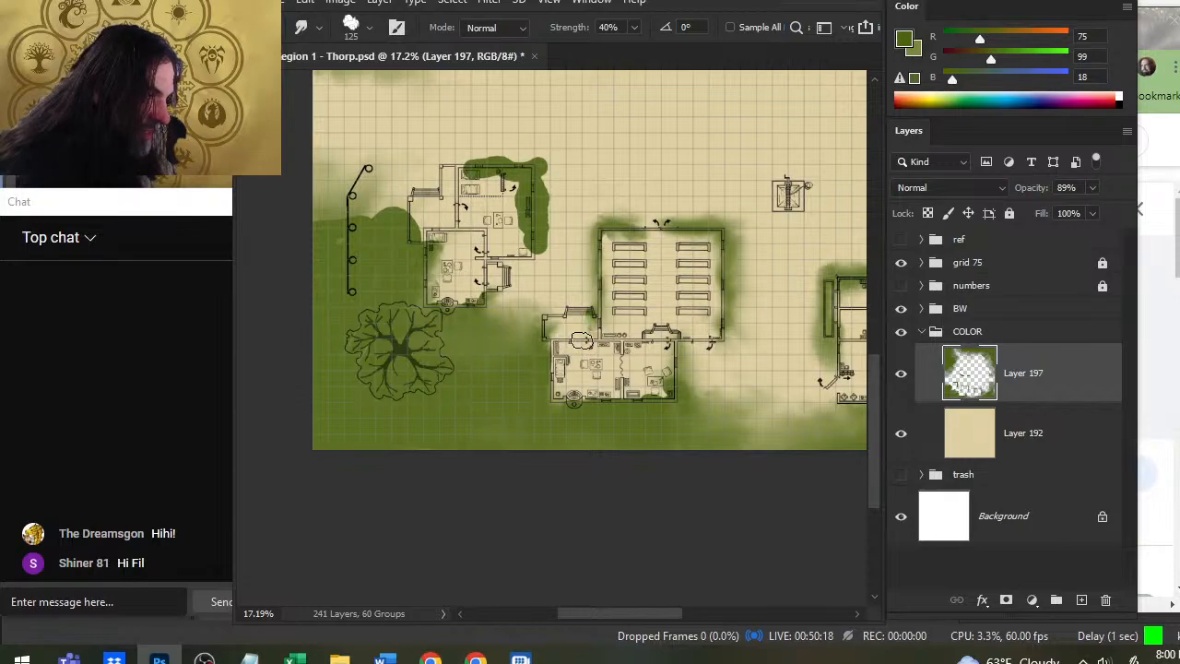
Paint a grass touch-up at the upper-left corner of the bench hall's annex and smudge it into the surrounding ground.
{"action": "key", "text": "b"}
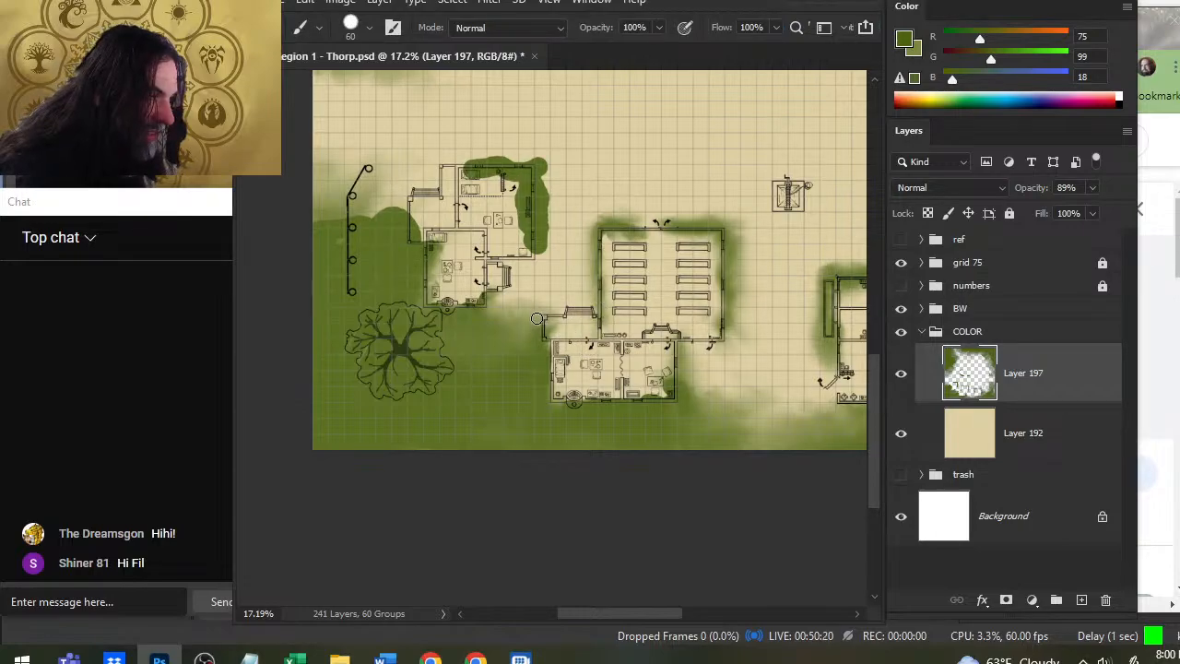
{"action": "key", "text": "r"}
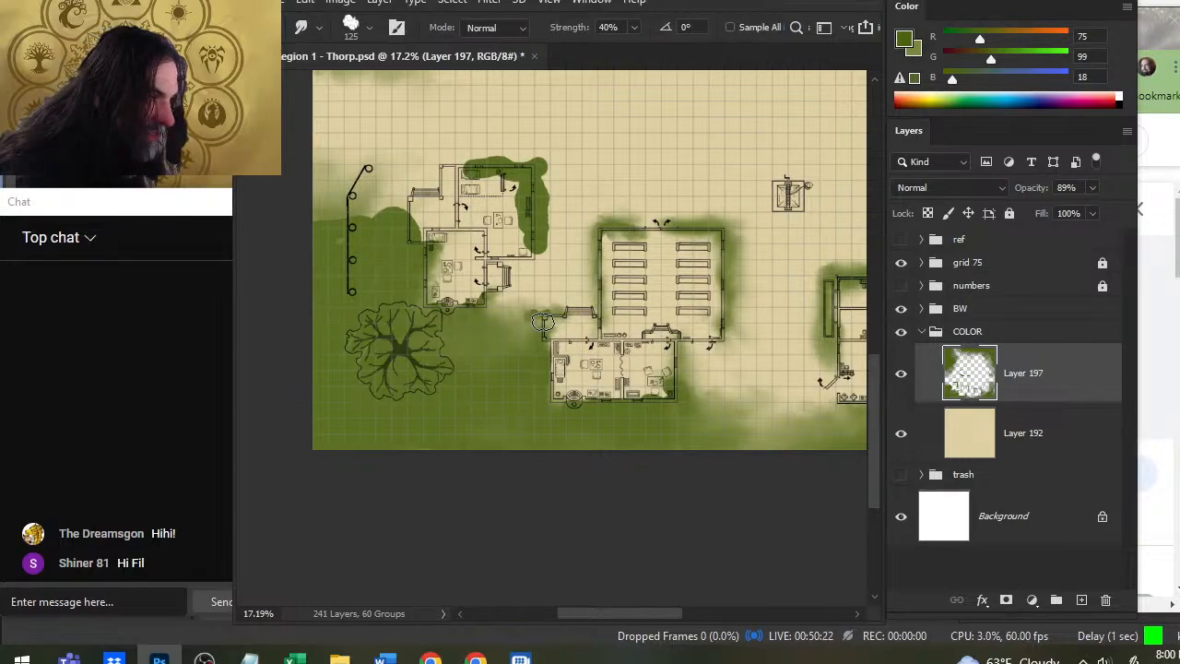
{"action": "left_click_drag", "start_coordinate": [538, 347], "coordinate": [539, 363]}
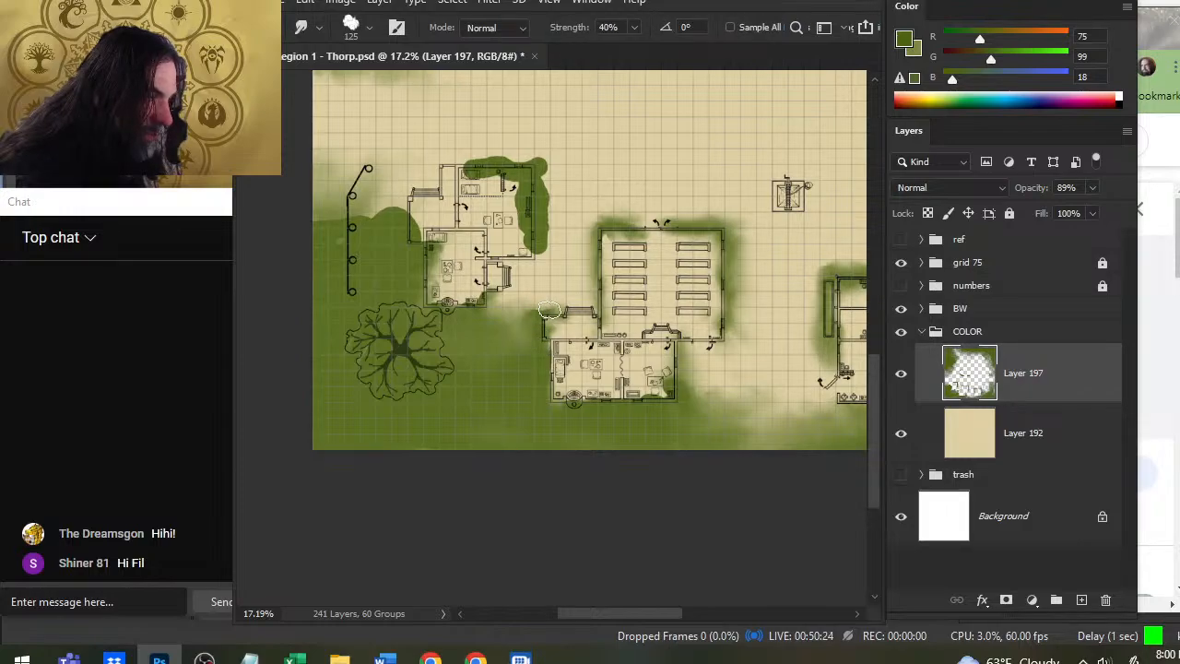
{"action": "left_click_drag", "start_coordinate": [540, 316], "coordinate": [577, 324]}
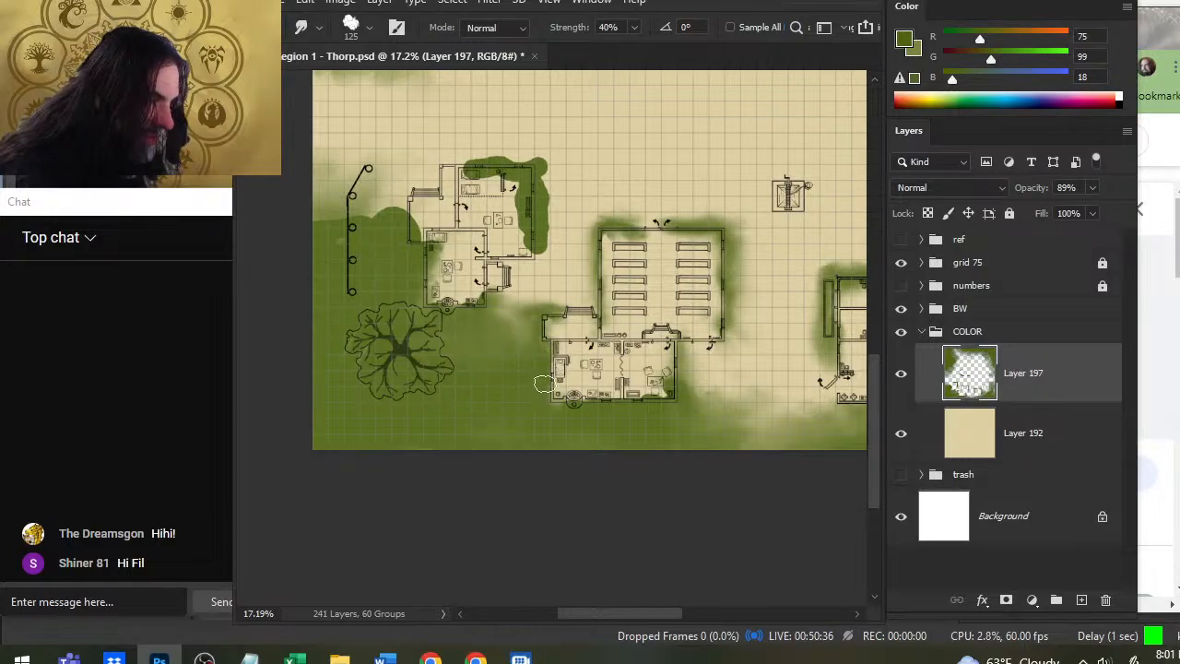
{"action": "left_click_drag", "start_coordinate": [543, 384], "coordinate": [541, 369]}
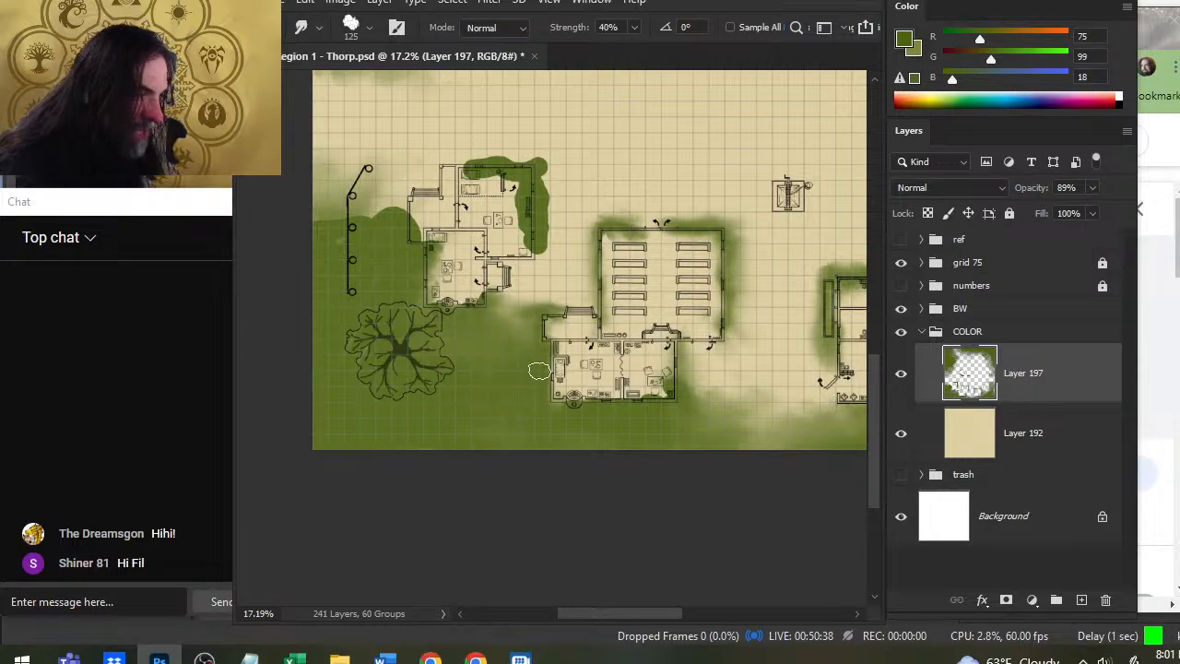
{"action": "left_click_drag", "start_coordinate": [522, 306], "coordinate": [497, 358]}
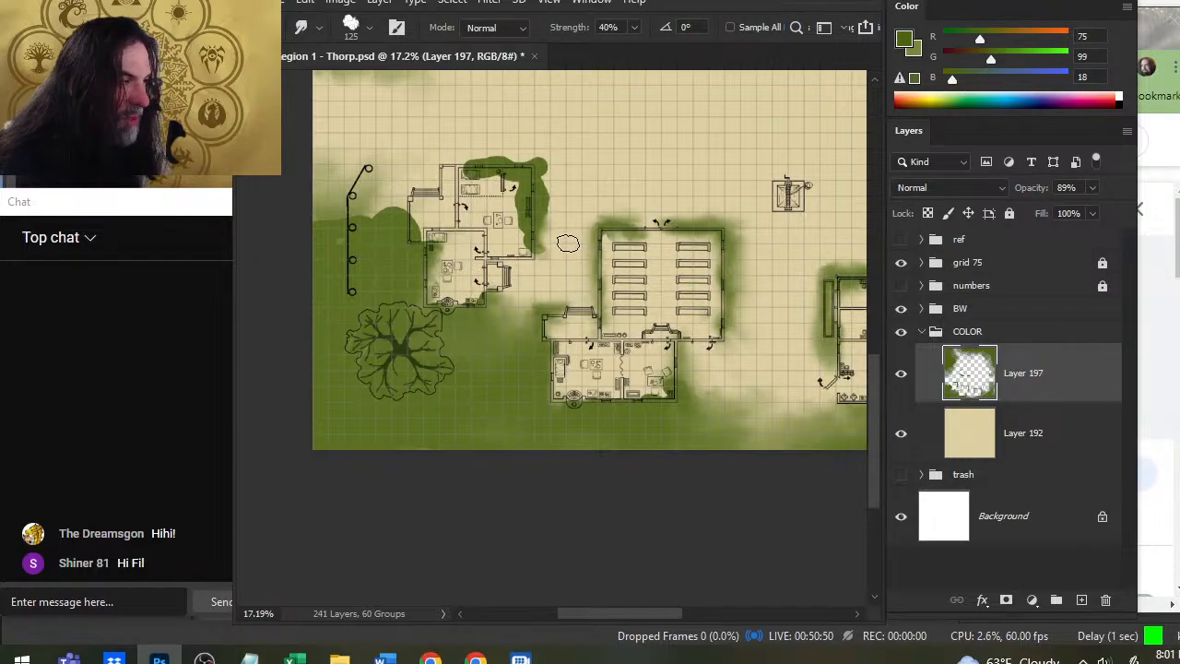
Smudge the grass along the left house's right and upper walls, clearing the green from its interior.
{"action": "left_click_drag", "start_coordinate": [568, 240], "coordinate": [477, 281]}
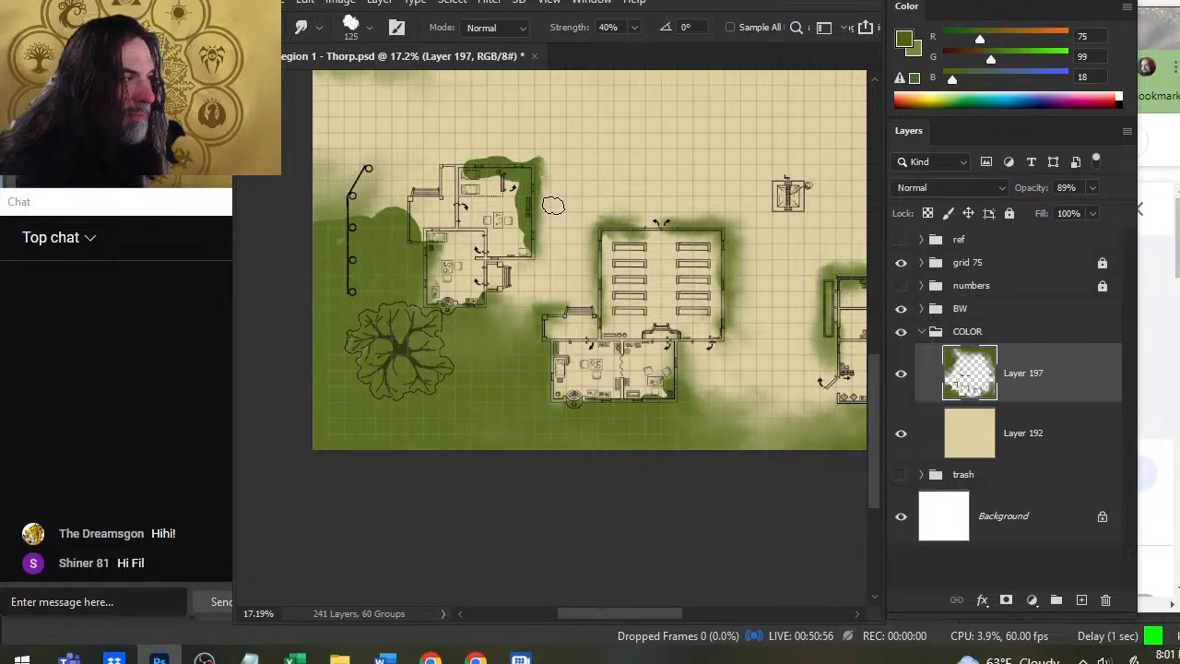
{"action": "left_click", "coordinate": [506, 148], "text": "ctrl"}
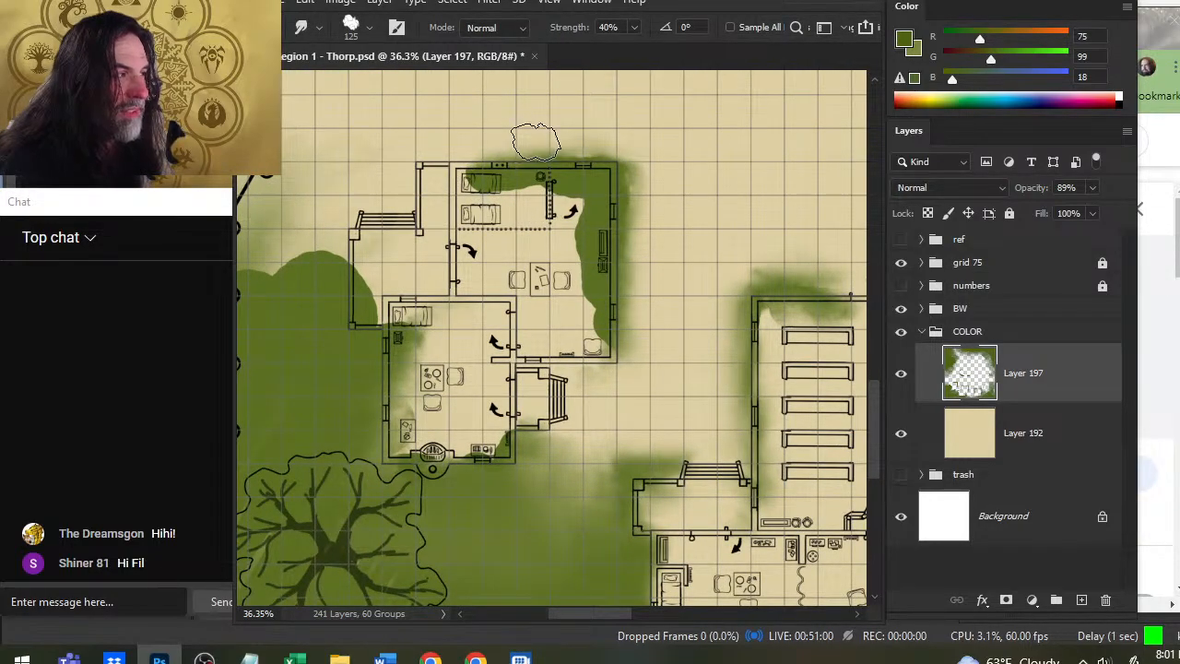
{"action": "mouse_move", "coordinate": [536, 140]}
{"action": "left_mouse_down"}
{"action": "mouse_move", "coordinate": [538, 180]}
{"action": "mouse_move", "coordinate": [571, 168]}
{"action": "mouse_move", "coordinate": [526, 169]}
{"action": "mouse_move", "coordinate": [557, 181]}
{"action": "mouse_move", "coordinate": [509, 173]}
{"action": "mouse_move", "coordinate": [578, 177]}
{"action": "mouse_move", "coordinate": [667, 153]}
{"action": "mouse_move", "coordinate": [593, 172]}
{"action": "mouse_move", "coordinate": [572, 169]}
{"action": "mouse_move", "coordinate": [634, 151]}
{"action": "mouse_move", "coordinate": [457, 137]}
{"action": "mouse_move", "coordinate": [529, 171]}
{"action": "mouse_move", "coordinate": [508, 176]}
{"action": "mouse_move", "coordinate": [528, 181]}
{"action": "mouse_move", "coordinate": [491, 212]}
{"action": "mouse_move", "coordinate": [500, 207]}
{"action": "mouse_move", "coordinate": [480, 209]}
{"action": "mouse_move", "coordinate": [573, 198]}
{"action": "mouse_move", "coordinate": [466, 198]}
{"action": "mouse_move", "coordinate": [463, 209]}
{"action": "mouse_move", "coordinate": [524, 189]}
{"action": "mouse_move", "coordinate": [477, 181]}
{"action": "mouse_move", "coordinate": [505, 170]}
{"action": "mouse_move", "coordinate": [603, 177]}
{"action": "mouse_move", "coordinate": [573, 203]}
{"action": "mouse_move", "coordinate": [495, 145]}
{"action": "mouse_move", "coordinate": [520, 136]}
{"action": "mouse_move", "coordinate": [457, 129]}
{"action": "mouse_move", "coordinate": [554, 144]}
{"action": "mouse_move", "coordinate": [433, 150]}
{"action": "mouse_move", "coordinate": [562, 153]}
{"action": "mouse_move", "coordinate": [605, 195]}
{"action": "mouse_move", "coordinate": [433, 195]}
{"action": "mouse_move", "coordinate": [556, 212]}
{"action": "mouse_move", "coordinate": [590, 290]}
{"action": "mouse_move", "coordinate": [609, 218]}
{"action": "mouse_move", "coordinate": [598, 364]}
{"action": "mouse_move", "coordinate": [539, 367]}
{"action": "mouse_move", "coordinate": [553, 387]}
{"action": "mouse_move", "coordinate": [534, 355]}
{"action": "mouse_move", "coordinate": [581, 373]}
{"action": "mouse_move", "coordinate": [567, 376]}
{"action": "mouse_move", "coordinate": [634, 378]}
{"action": "mouse_move", "coordinate": [583, 392]}
{"action": "mouse_move", "coordinate": [590, 381]}
{"action": "mouse_move", "coordinate": [627, 401]}
{"action": "mouse_move", "coordinate": [581, 368]}
{"action": "mouse_move", "coordinate": [574, 342]}
{"action": "mouse_move", "coordinate": [590, 365]}
{"action": "mouse_move", "coordinate": [553, 382]}
{"action": "mouse_move", "coordinate": [604, 401]}
{"action": "mouse_move", "coordinate": [578, 403]}
{"action": "mouse_move", "coordinate": [647, 374]}
{"action": "mouse_move", "coordinate": [645, 384]}
{"action": "mouse_move", "coordinate": [670, 340]}
{"action": "mouse_move", "coordinate": [645, 216]}
{"action": "mouse_move", "coordinate": [663, 340]}
{"action": "mouse_move", "coordinate": [630, 238]}
{"action": "mouse_move", "coordinate": [627, 176]}
{"action": "mouse_move", "coordinate": [625, 343]}
{"action": "left_mouse_up"}
{"action": "key", "text": "b"}
{"action": "key", "text": "r"}
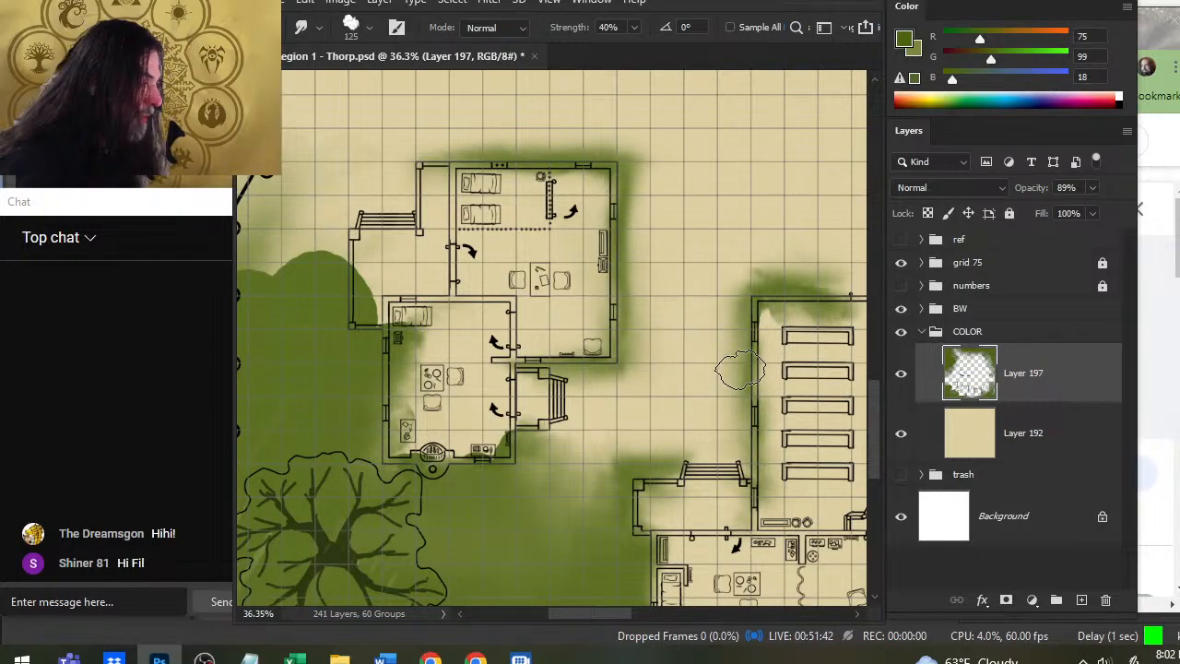
Smudge the grass along the bench hall's left and upper walls and touch up the house's right wall.
{"action": "left_click_drag", "start_coordinate": [733, 383], "coordinate": [590, 353]}
{"action": "mouse_move", "coordinate": [667, 265]}
{"action": "left_mouse_down"}
{"action": "mouse_move", "coordinate": [717, 287]}
{"action": "mouse_move", "coordinate": [759, 235]}
{"action": "mouse_move", "coordinate": [770, 247]}
{"action": "mouse_move", "coordinate": [702, 228]}
{"action": "mouse_move", "coordinate": [742, 243]}
{"action": "mouse_move", "coordinate": [697, 243]}
{"action": "mouse_move", "coordinate": [670, 262]}
{"action": "mouse_move", "coordinate": [708, 241]}
{"action": "mouse_move", "coordinate": [637, 250]}
{"action": "mouse_move", "coordinate": [652, 260]}
{"action": "mouse_move", "coordinate": [702, 228]}
{"action": "mouse_move", "coordinate": [695, 219]}
{"action": "mouse_move", "coordinate": [690, 229]}
{"action": "mouse_move", "coordinate": [748, 230]}
{"action": "mouse_move", "coordinate": [733, 232]}
{"action": "mouse_move", "coordinate": [735, 202]}
{"action": "mouse_move", "coordinate": [756, 255]}
{"action": "mouse_move", "coordinate": [778, 235]}
{"action": "mouse_move", "coordinate": [751, 240]}
{"action": "mouse_move", "coordinate": [783, 247]}
{"action": "left_mouse_up"}
{"action": "mouse_move", "coordinate": [742, 295]}
{"action": "left_mouse_down"}
{"action": "mouse_move", "coordinate": [710, 319]}
{"action": "mouse_move", "coordinate": [737, 295]}
{"action": "mouse_move", "coordinate": [716, 295]}
{"action": "mouse_move", "coordinate": [722, 257]}
{"action": "mouse_move", "coordinate": [656, 255]}
{"action": "mouse_move", "coordinate": [691, 254]}
{"action": "mouse_move", "coordinate": [635, 241]}
{"action": "mouse_move", "coordinate": [690, 231]}
{"action": "mouse_move", "coordinate": [635, 229]}
{"action": "mouse_move", "coordinate": [669, 221]}
{"action": "mouse_move", "coordinate": [618, 225]}
{"action": "mouse_move", "coordinate": [660, 227]}
{"action": "mouse_move", "coordinate": [648, 230]}
{"action": "mouse_move", "coordinate": [679, 245]}
{"action": "mouse_move", "coordinate": [637, 288]}
{"action": "mouse_move", "coordinate": [568, 249]}
{"action": "mouse_move", "coordinate": [581, 352]}
{"action": "mouse_move", "coordinate": [605, 277]}
{"action": "mouse_move", "coordinate": [587, 342]}
{"action": "mouse_move", "coordinate": [573, 268]}
{"action": "mouse_move", "coordinate": [580, 342]}
{"action": "mouse_move", "coordinate": [597, 308]}
{"action": "mouse_move", "coordinate": [611, 385]}
{"action": "mouse_move", "coordinate": [632, 343]}
{"action": "left_mouse_up"}
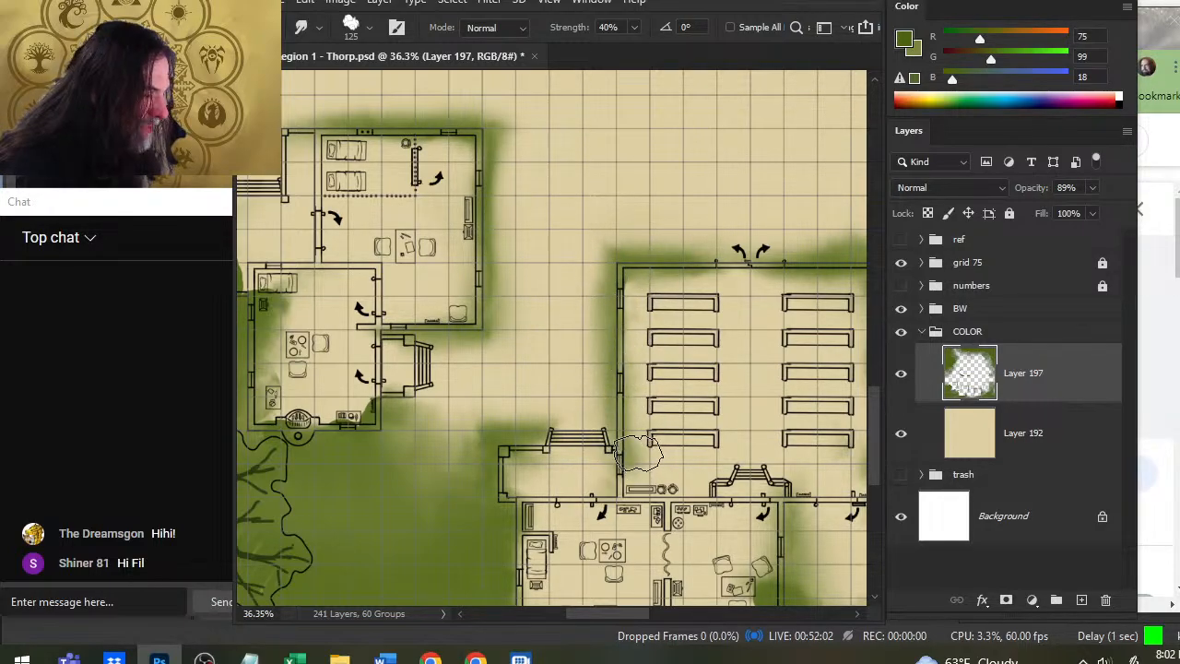
{"action": "key", "text": "b"}
{"action": "key", "text": "r"}
{"action": "mouse_move", "coordinate": [611, 445]}
{"action": "left_mouse_down"}
{"action": "mouse_move", "coordinate": [598, 379]}
{"action": "mouse_move", "coordinate": [573, 412]}
{"action": "mouse_move", "coordinate": [568, 395]}
{"action": "mouse_move", "coordinate": [585, 433]}
{"action": "mouse_move", "coordinate": [577, 372]}
{"action": "mouse_move", "coordinate": [603, 424]}
{"action": "mouse_move", "coordinate": [609, 293]}
{"action": "mouse_move", "coordinate": [584, 408]}
{"action": "mouse_move", "coordinate": [578, 334]}
{"action": "mouse_move", "coordinate": [583, 448]}
{"action": "mouse_move", "coordinate": [584, 304]}
{"action": "mouse_move", "coordinate": [604, 322]}
{"action": "mouse_move", "coordinate": [633, 247]}
{"action": "mouse_move", "coordinate": [668, 245]}
{"action": "mouse_move", "coordinate": [623, 242]}
{"action": "mouse_move", "coordinate": [646, 256]}
{"action": "mouse_move", "coordinate": [610, 272]}
{"action": "mouse_move", "coordinate": [595, 247]}
{"action": "left_mouse_up"}
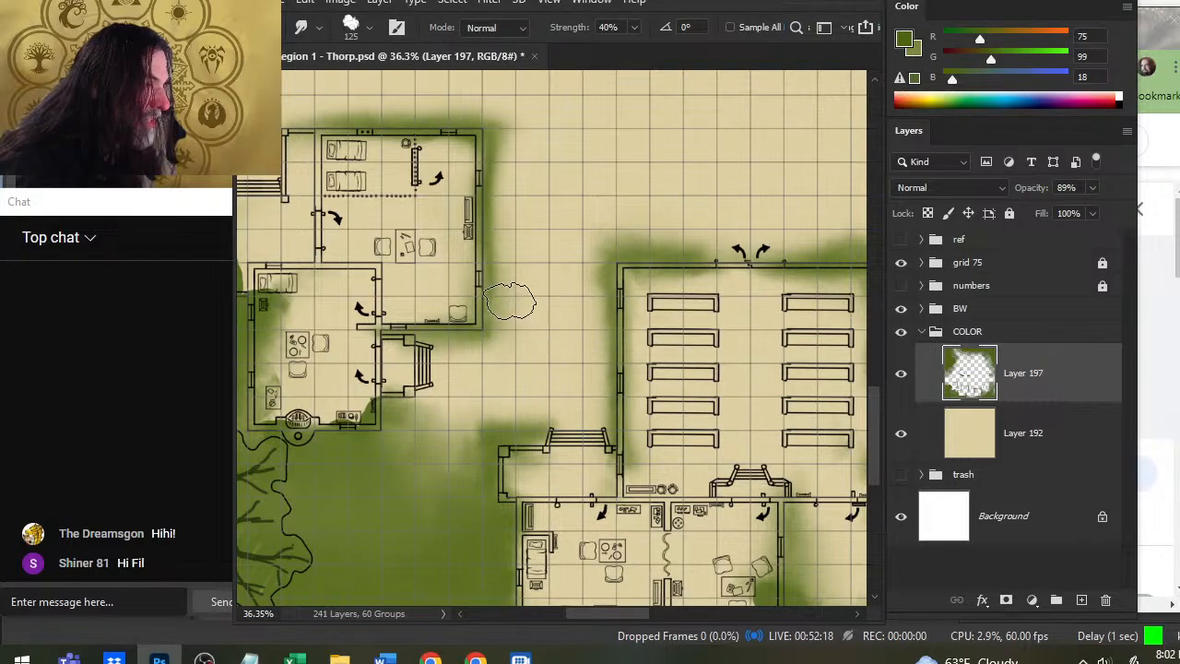
{"action": "mouse_move", "coordinate": [478, 275]}
{"action": "left_mouse_down"}
{"action": "mouse_move", "coordinate": [520, 226]}
{"action": "mouse_move", "coordinate": [509, 278]}
{"action": "mouse_move", "coordinate": [520, 154]}
{"action": "mouse_move", "coordinate": [529, 175]}
{"action": "mouse_move", "coordinate": [502, 275]}
{"action": "mouse_move", "coordinate": [499, 237]}
{"action": "mouse_move", "coordinate": [490, 300]}
{"action": "left_mouse_up"}
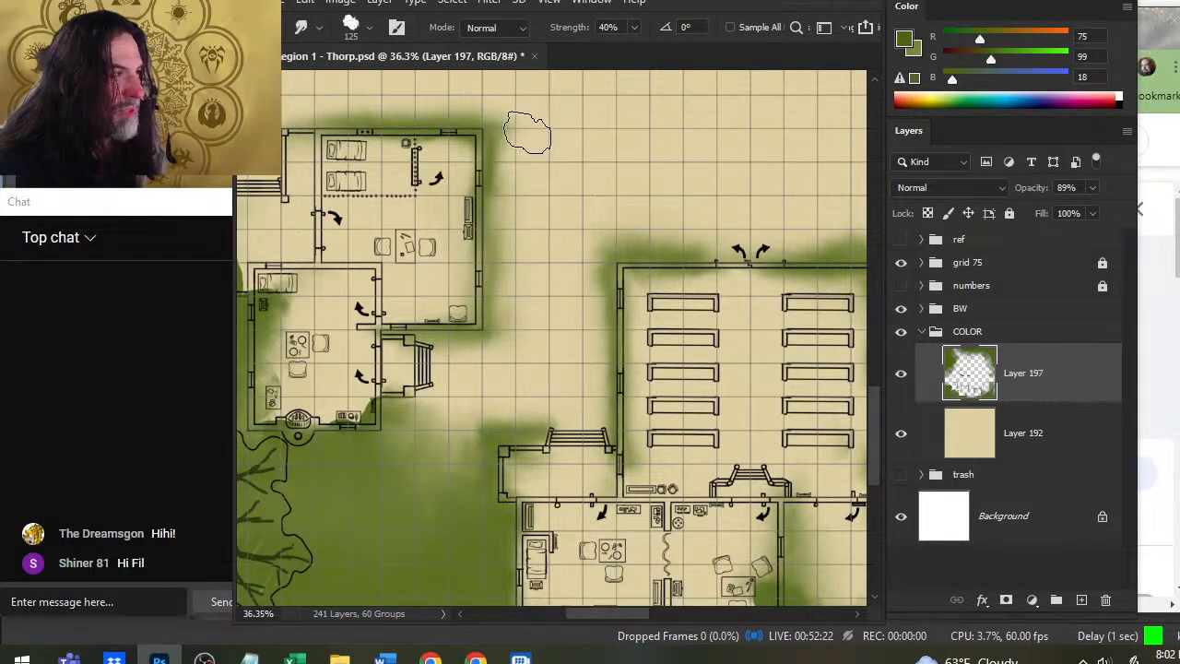
{"action": "left_click_drag", "start_coordinate": [427, 138], "coordinate": [498, 258]}
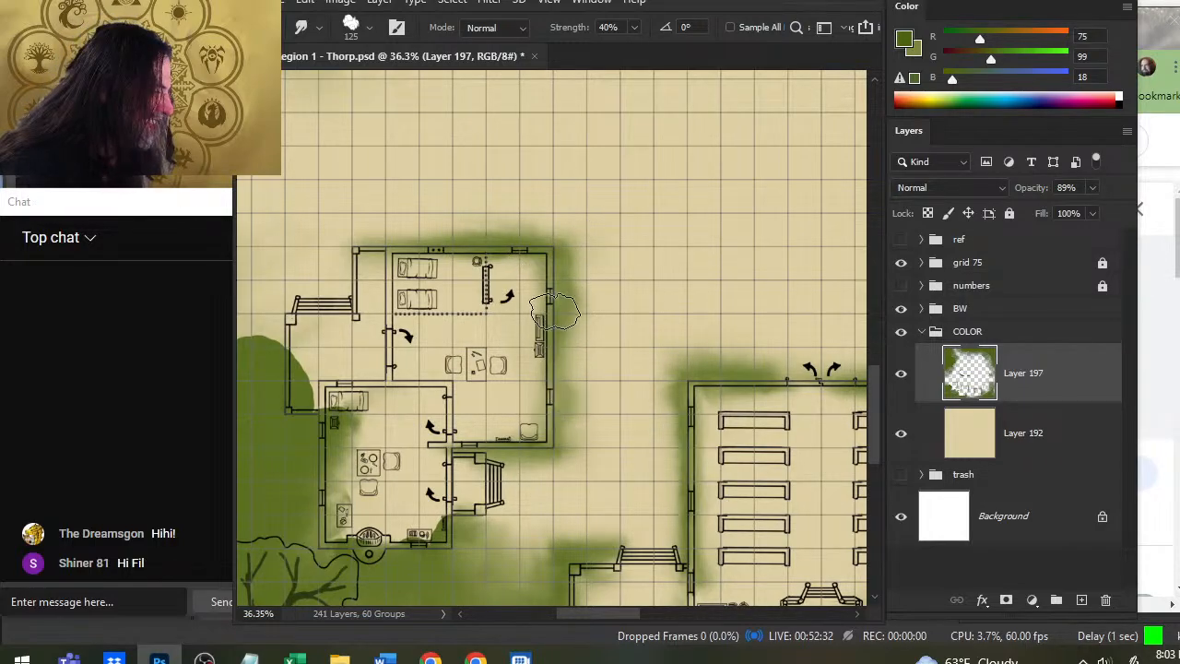
Smudge the grass between the fence and the left house, adding 45 px brush grass at the fence's upper end and blending it at 100 px.
{"action": "key", "text": "z"}
{"action": "left_click_drag", "start_coordinate": [620, 405], "coordinate": [564, 469]}
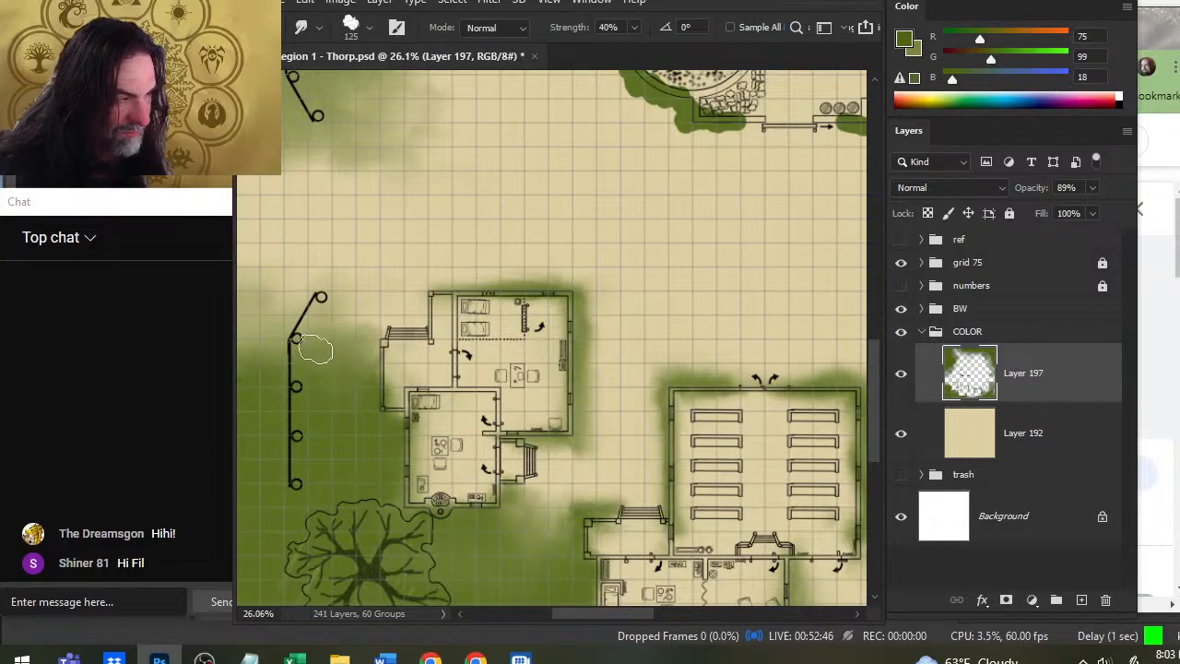
{"action": "key", "text": "b"}
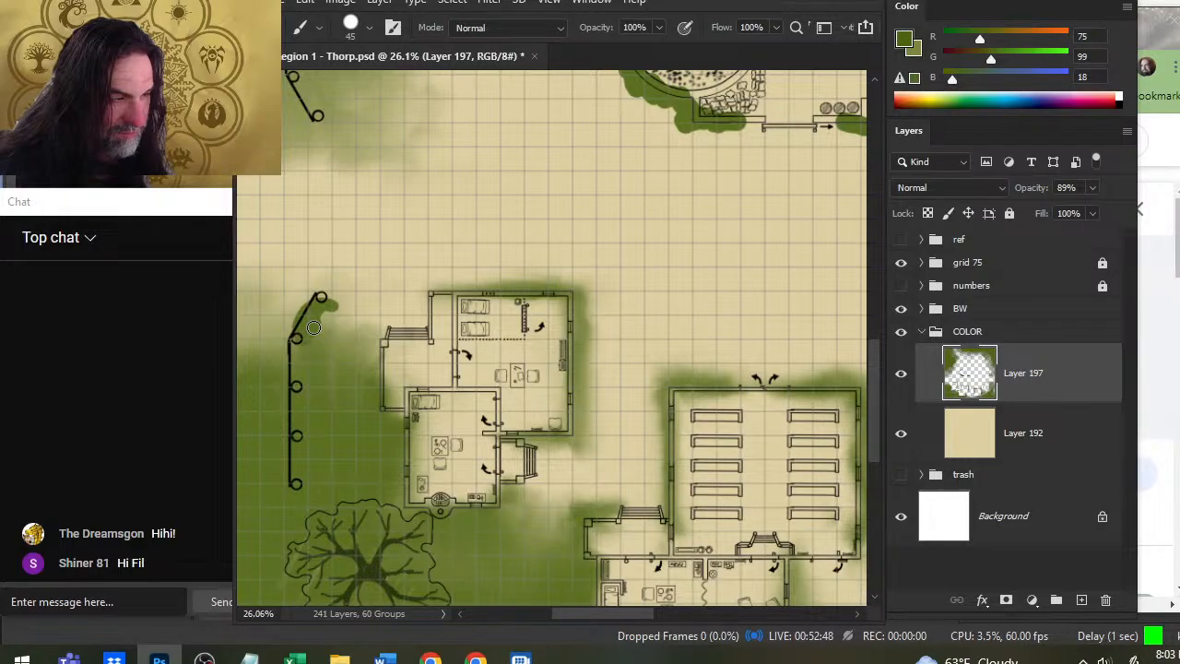
{"action": "key", "text": "r"}
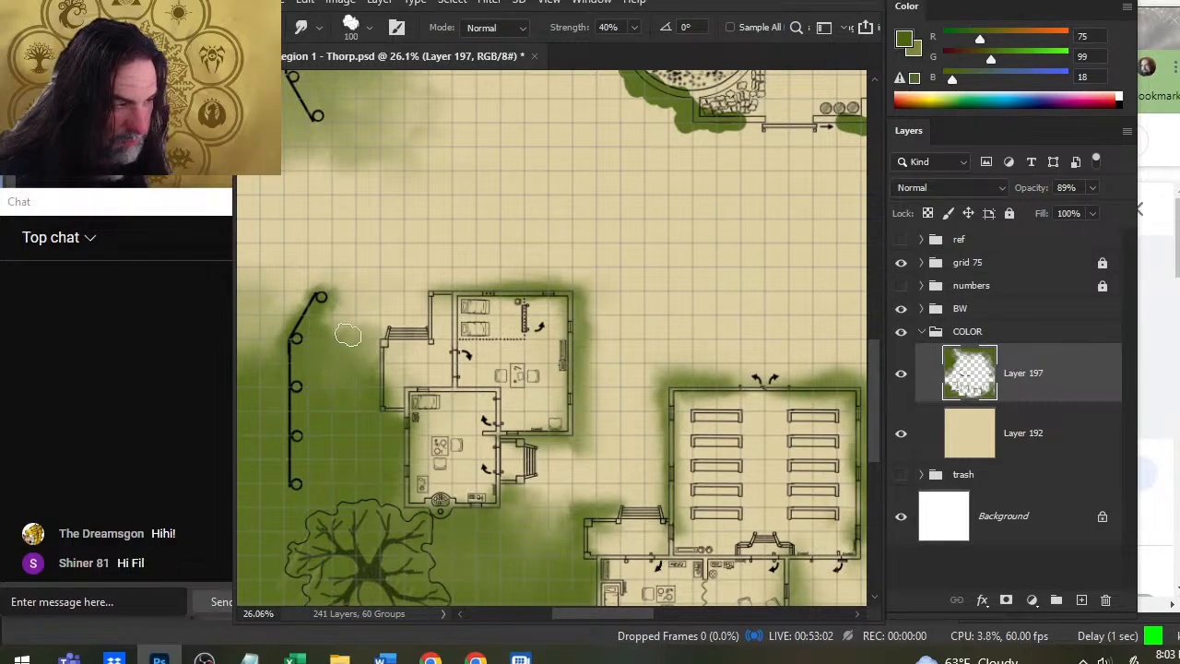
{"action": "left_click_drag", "start_coordinate": [347, 334], "coordinate": [365, 324]}
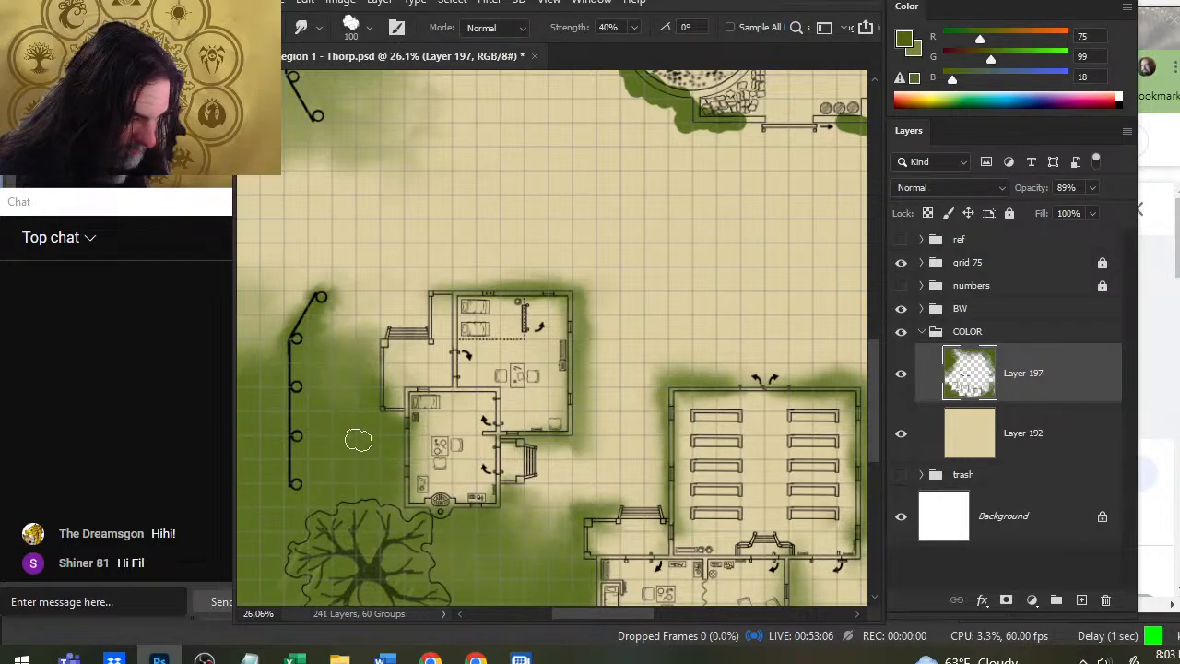
Smudge a lighter dirt strip through the grass from the gap between the house and the annex toward the tree.
{"action": "mouse_move", "coordinate": [565, 470]}
{"action": "left_mouse_down"}
{"action": "mouse_move", "coordinate": [473, 574]}
{"action": "mouse_move", "coordinate": [516, 530]}
{"action": "mouse_move", "coordinate": [477, 552]}
{"action": "mouse_move", "coordinate": [551, 513]}
{"action": "mouse_move", "coordinate": [520, 530]}
{"action": "left_mouse_up"}
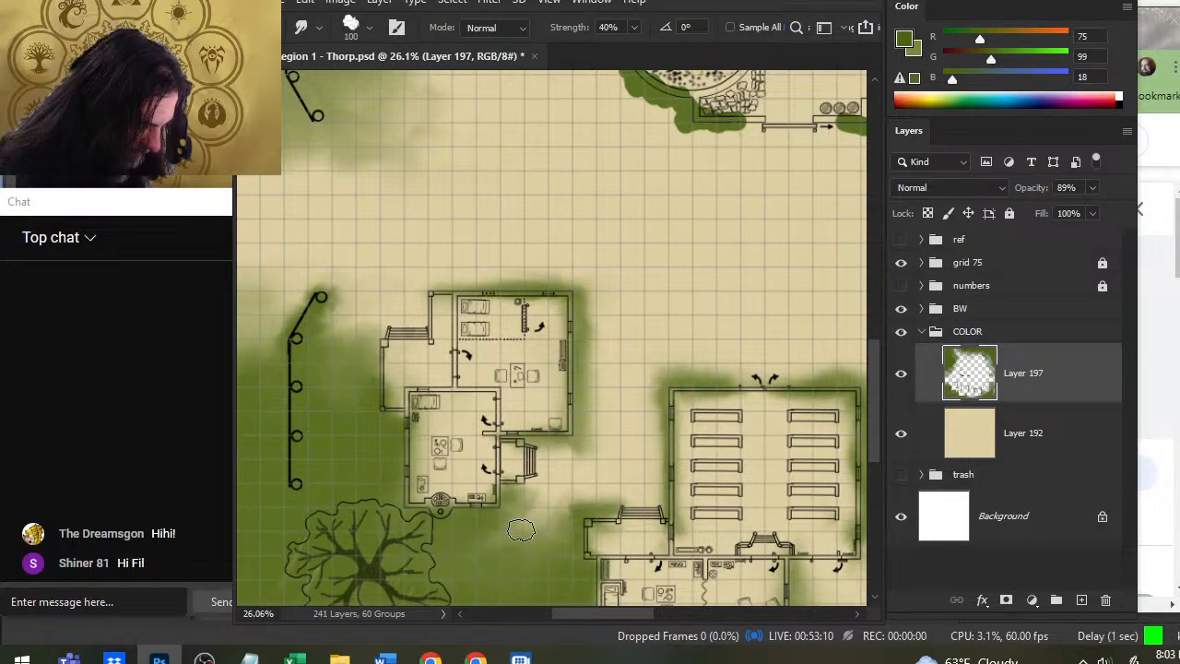
{"action": "mouse_move", "coordinate": [436, 573]}
{"action": "left_mouse_down"}
{"action": "mouse_move", "coordinate": [454, 432]}
{"action": "mouse_move", "coordinate": [560, 391]}
{"action": "left_mouse_up"}
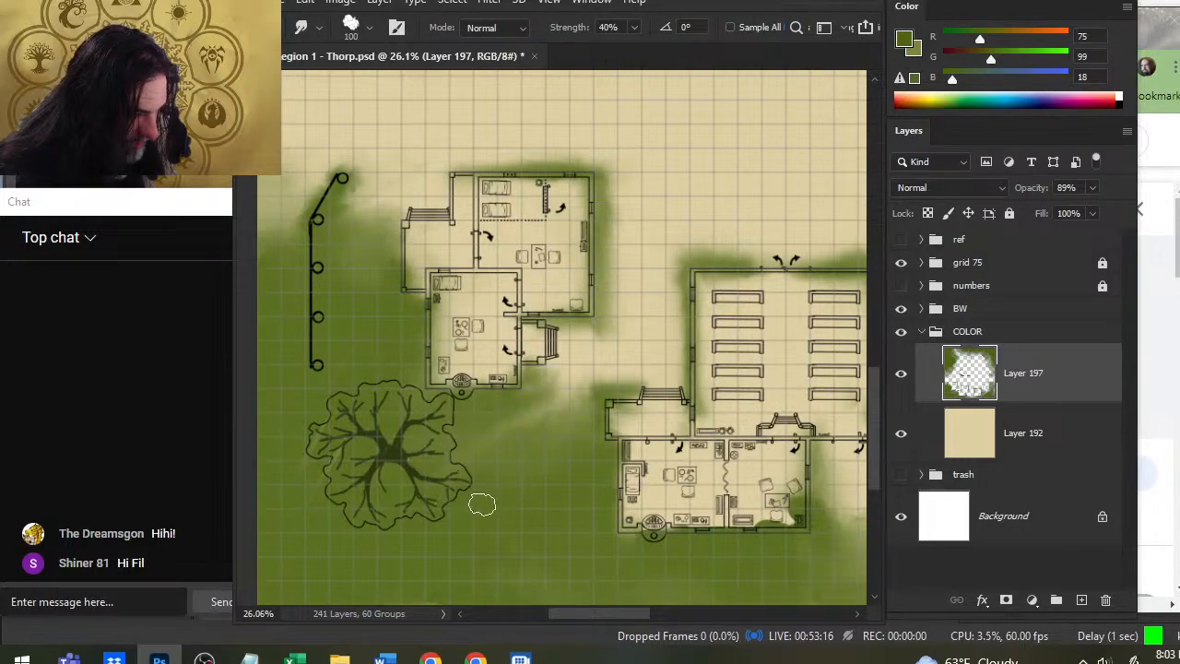
{"action": "mouse_move", "coordinate": [566, 416]}
{"action": "left_mouse_down"}
{"action": "mouse_move", "coordinate": [569, 373]}
{"action": "mouse_move", "coordinate": [553, 443]}
{"action": "left_mouse_up"}
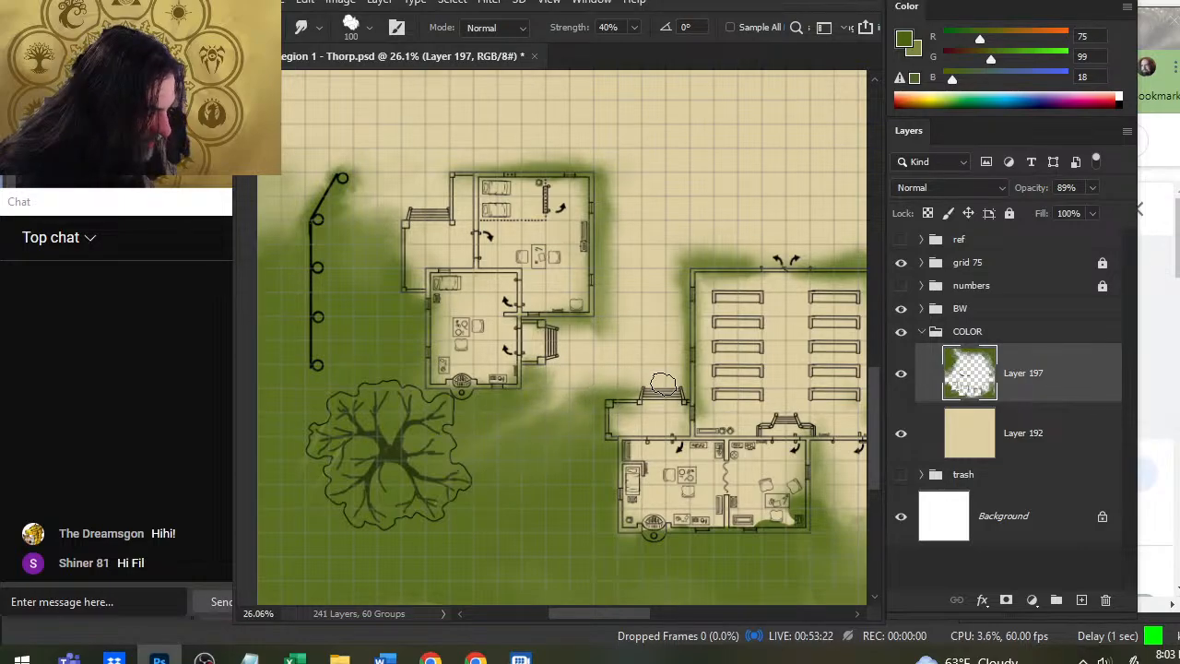
{"action": "mouse_move", "coordinate": [663, 383]}
{"action": "left_mouse_down"}
{"action": "mouse_move", "coordinate": [570, 403]}
{"action": "mouse_move", "coordinate": [593, 381]}
{"action": "mouse_move", "coordinate": [516, 441]}
{"action": "mouse_move", "coordinate": [561, 407]}
{"action": "mouse_move", "coordinate": [514, 426]}
{"action": "left_mouse_up"}
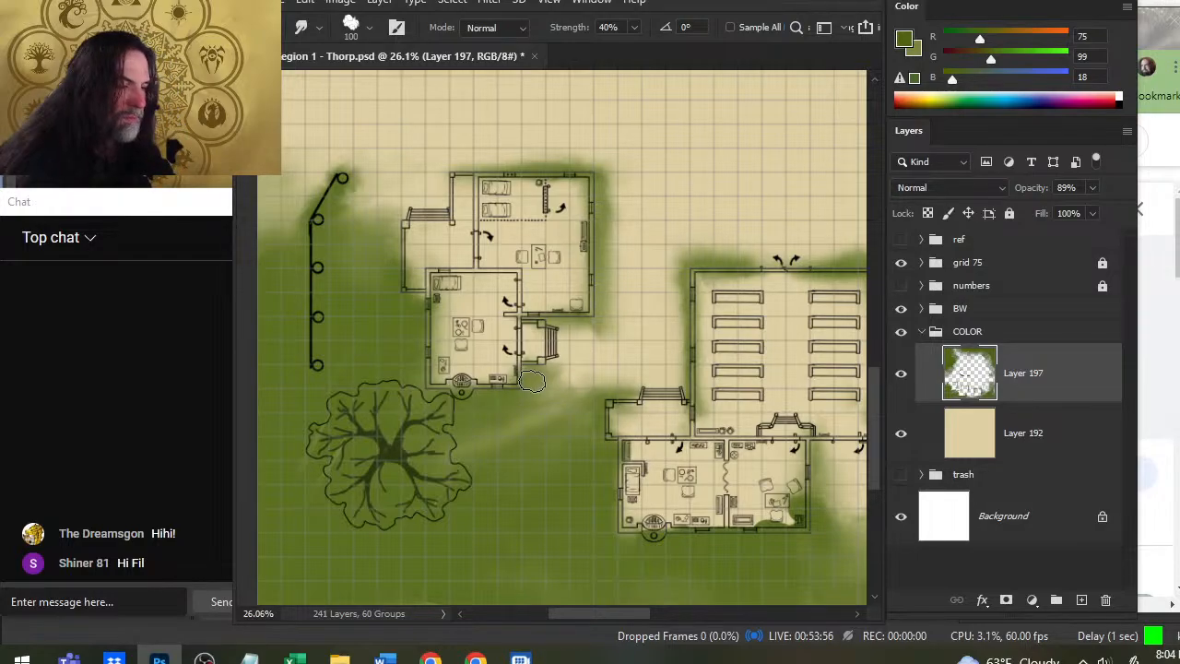
Paint grass around the porch on the house's right side with a small brush and smudge it into the ground.
{"action": "key", "text": "b"}
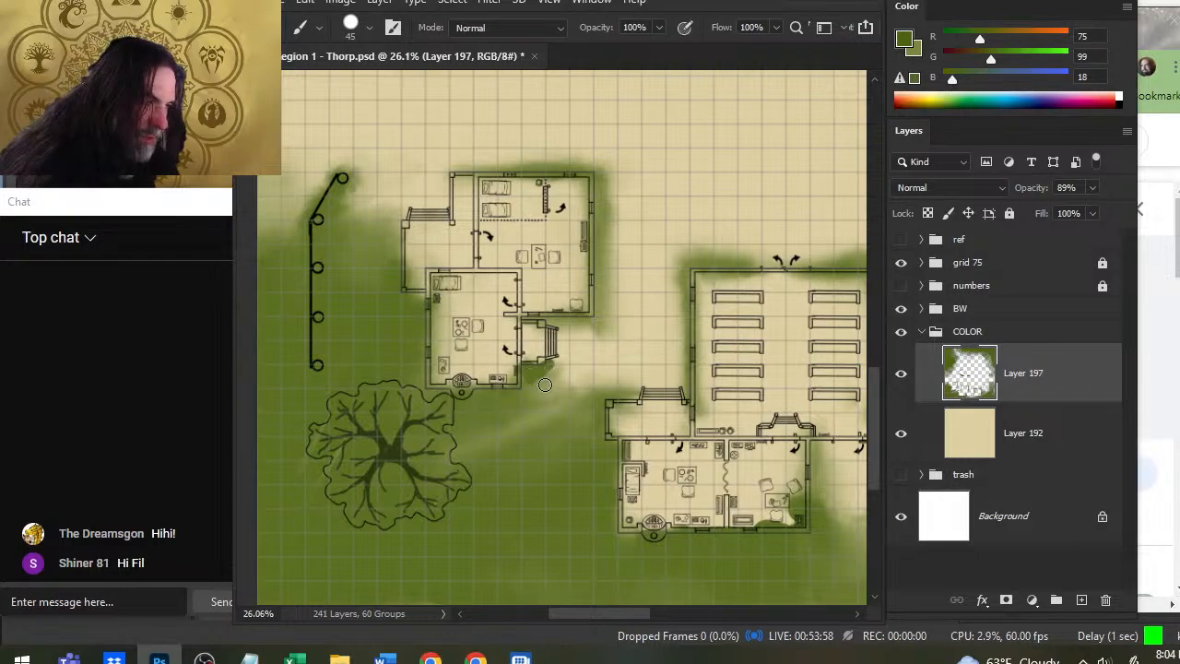
{"action": "key", "text": "r"}
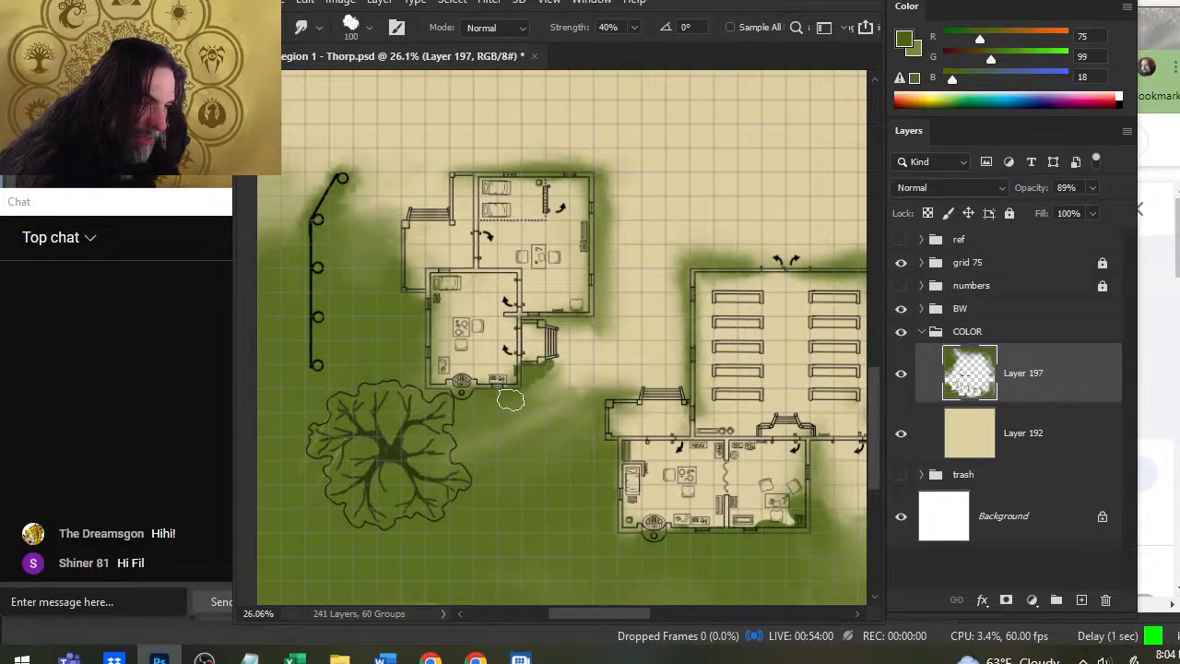
{"action": "key", "text": "b"}
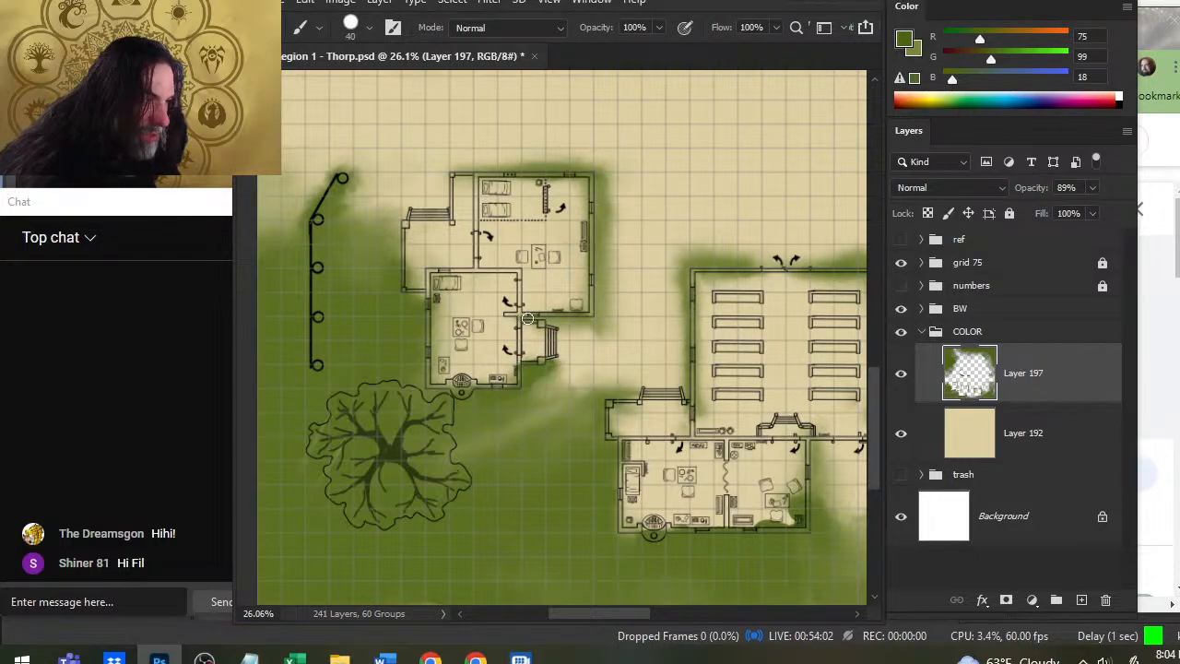
{"action": "key", "text": "bracketleft"}
{"action": "key", "text": "r"}
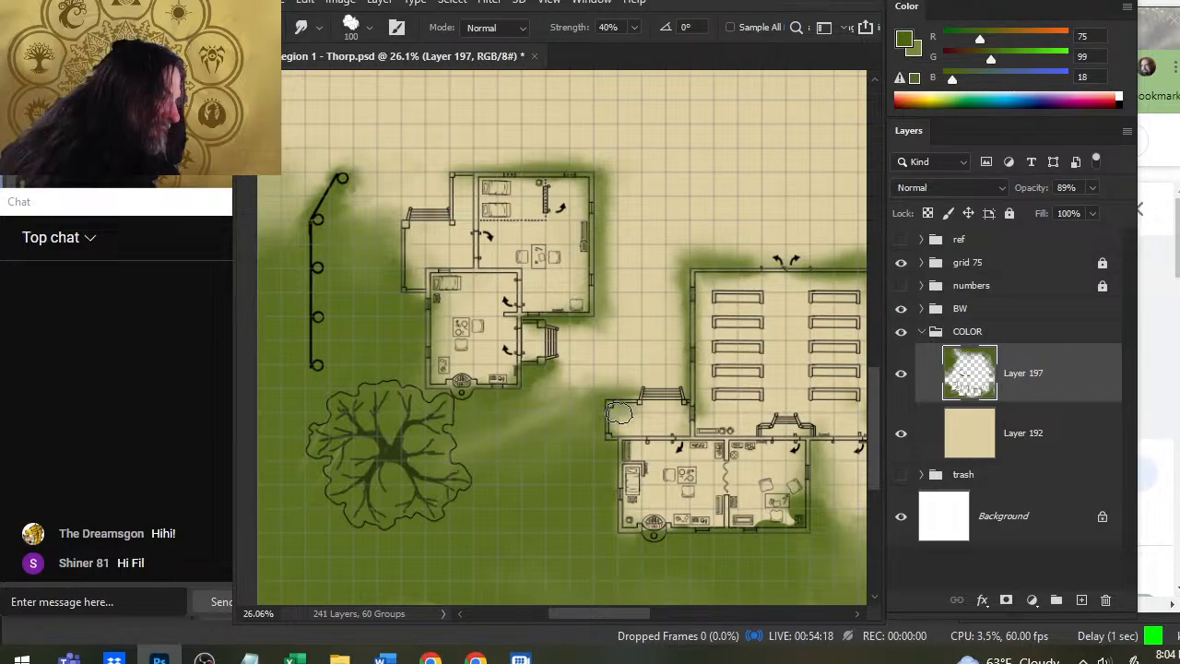
Add and smudge grass at the annex's upper-left corner beside its steps, and reduce the Smudge brush to 70 px.
{"action": "key", "text": "b"}
{"action": "key", "text": "r"}
{"action": "mouse_move", "coordinate": [617, 397]}
{"action": "left_mouse_down"}
{"action": "mouse_move", "coordinate": [637, 401]}
{"action": "mouse_move", "coordinate": [614, 389]}
{"action": "mouse_move", "coordinate": [627, 389]}
{"action": "mouse_move", "coordinate": [600, 394]}
{"action": "mouse_move", "coordinate": [584, 425]}
{"action": "mouse_move", "coordinate": [571, 395]}
{"action": "mouse_move", "coordinate": [534, 393]}
{"action": "left_mouse_up"}
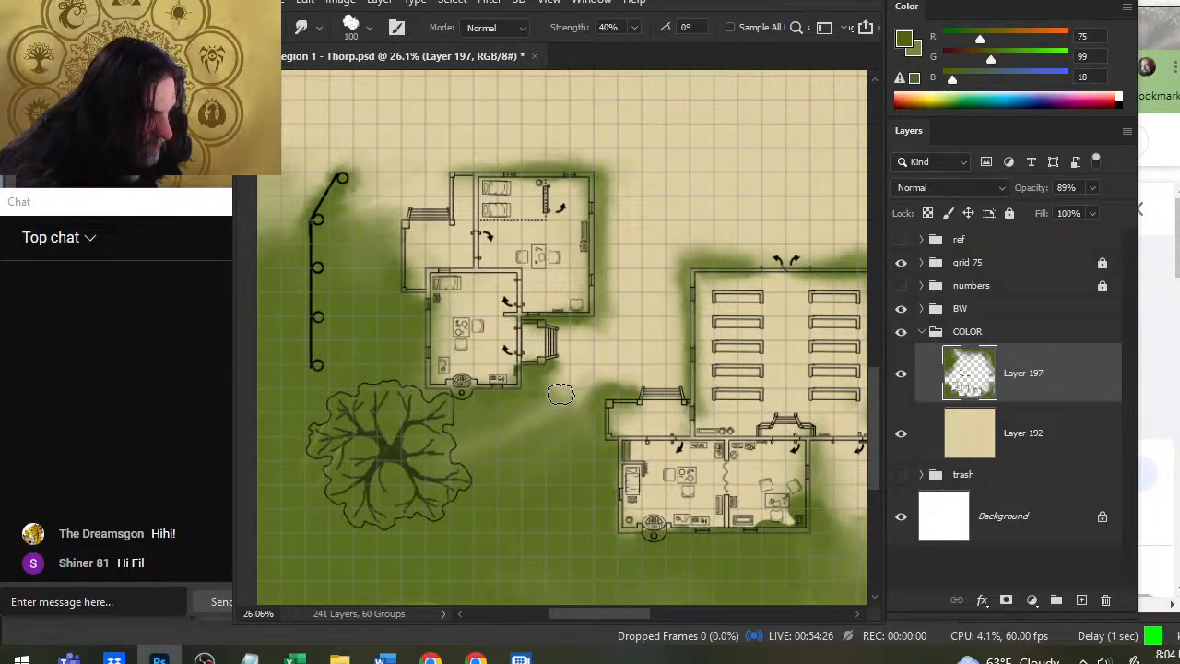
{"action": "key", "text": "bracketleft"}
{"action": "key", "text": "bracketleft"}
{"action": "key", "text": "bracketleft"}
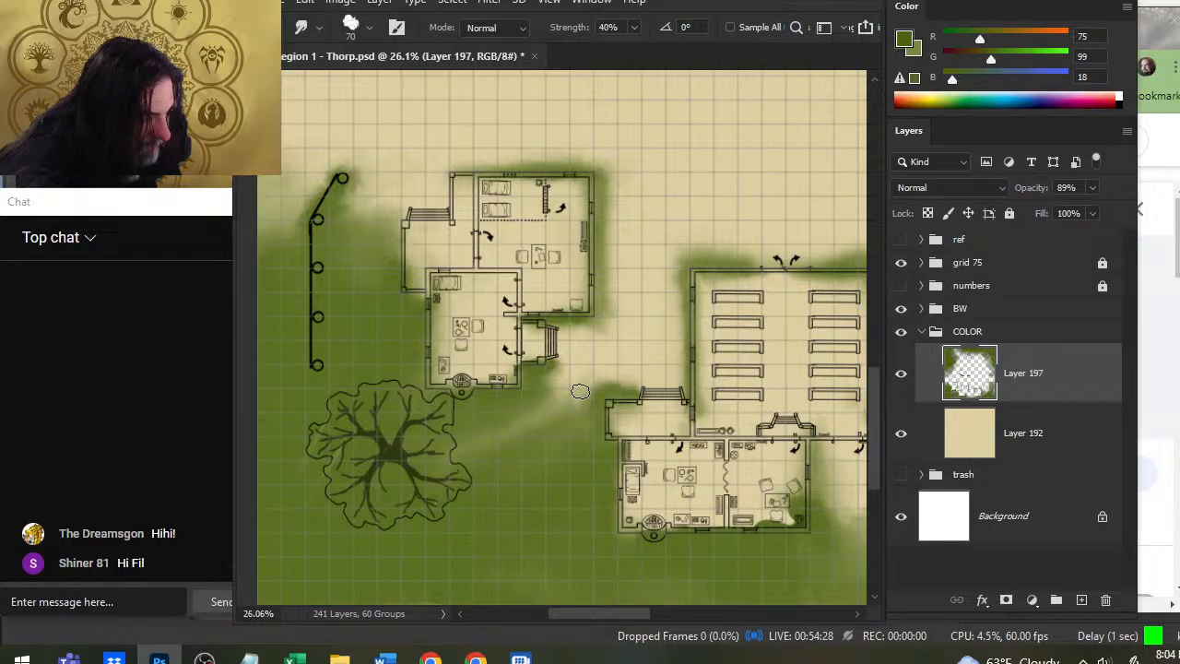
Smudge the dirt and grass together in the gap between the left house's porch and the annex with the 70 px Smudge brush.
{"action": "left_click_drag", "start_coordinate": [580, 392], "coordinate": [551, 400]}
{"action": "left_click_drag", "start_coordinate": [529, 447], "coordinate": [564, 444]}
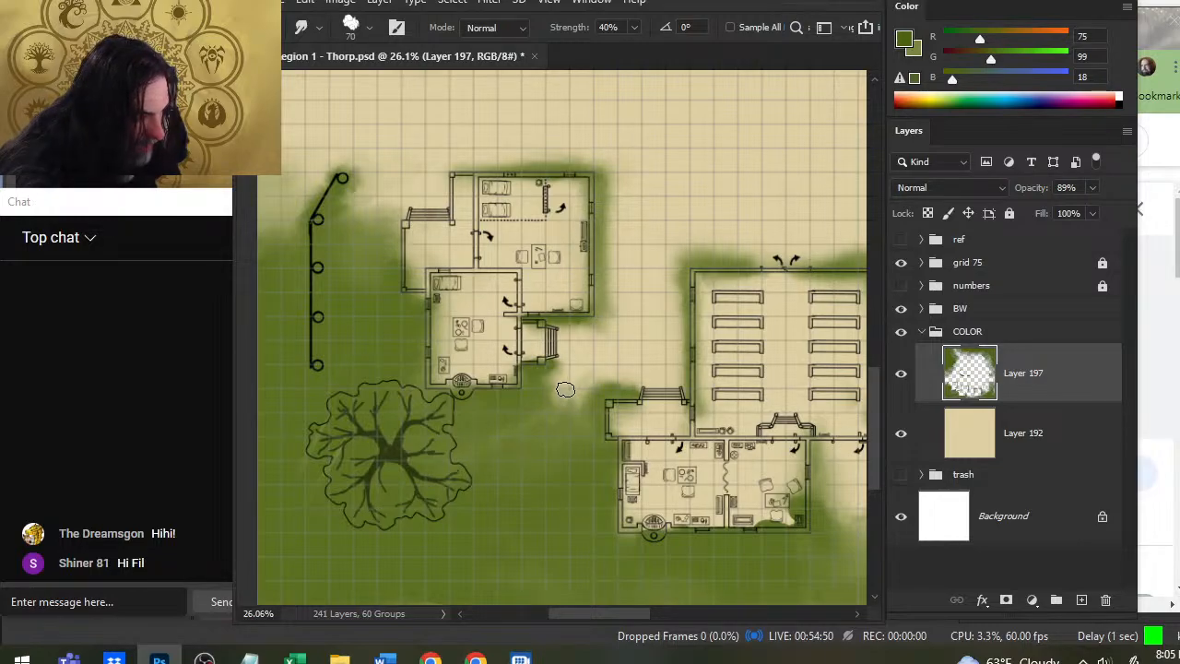
{"action": "key", "text": "z"}
{"action": "left_click", "coordinate": [521, 466]}
{"action": "key", "text": "ctrl+0"}
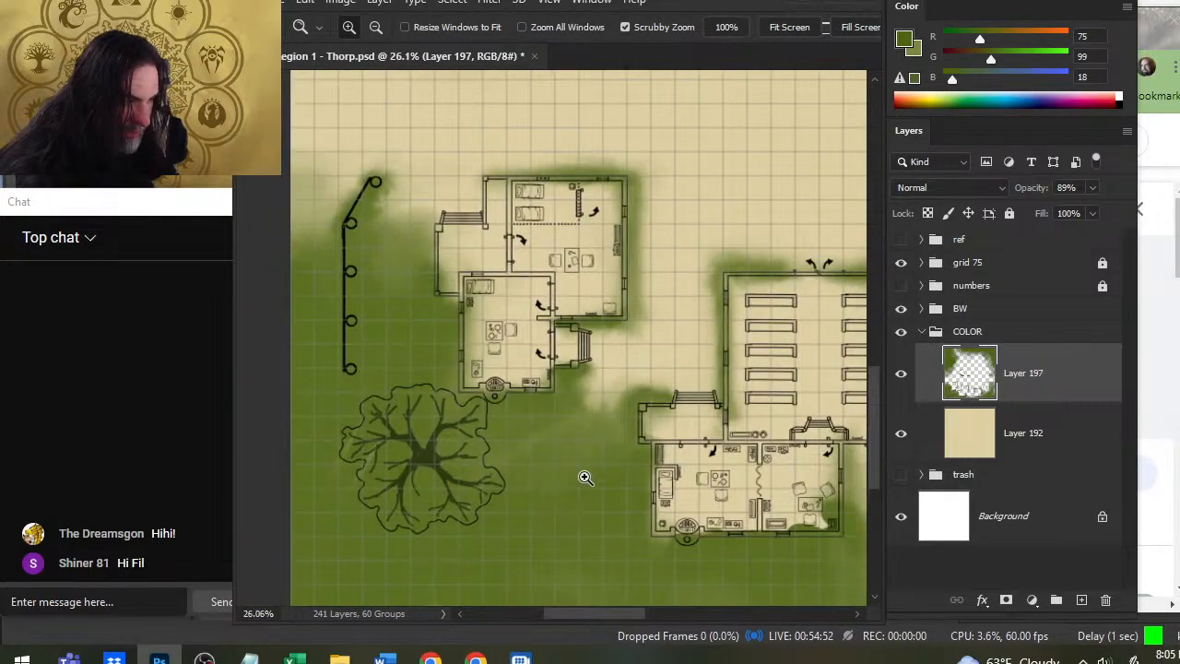
{"action": "mouse_move", "coordinate": [609, 421]}
{"action": "left_mouse_down"}
{"action": "mouse_move", "coordinate": [586, 402]}
{"action": "mouse_move", "coordinate": [606, 422]}
{"action": "mouse_move", "coordinate": [594, 404]}
{"action": "mouse_move", "coordinate": [578, 419]}
{"action": "mouse_move", "coordinate": [583, 440]}
{"action": "mouse_move", "coordinate": [583, 411]}
{"action": "mouse_move", "coordinate": [576, 445]}
{"action": "mouse_move", "coordinate": [585, 408]}
{"action": "mouse_move", "coordinate": [569, 398]}
{"action": "mouse_move", "coordinate": [635, 414]}
{"action": "mouse_move", "coordinate": [612, 412]}
{"action": "mouse_move", "coordinate": [594, 451]}
{"action": "mouse_move", "coordinate": [612, 462]}
{"action": "mouse_move", "coordinate": [603, 431]}
{"action": "left_mouse_up"}
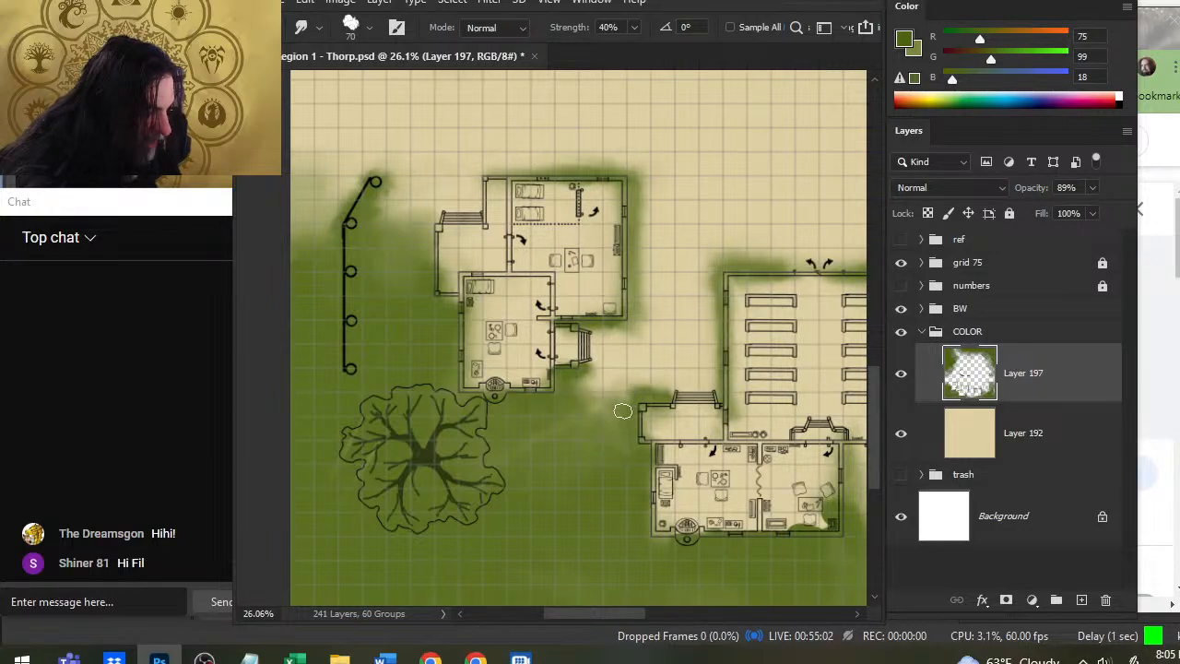
{"action": "mouse_move", "coordinate": [588, 402]}
{"action": "left_mouse_down"}
{"action": "mouse_move", "coordinate": [569, 387]}
{"action": "mouse_move", "coordinate": [596, 371]}
{"action": "mouse_move", "coordinate": [599, 408]}
{"action": "mouse_move", "coordinate": [571, 389]}
{"action": "mouse_move", "coordinate": [621, 411]}
{"action": "mouse_move", "coordinate": [649, 400]}
{"action": "left_mouse_up"}
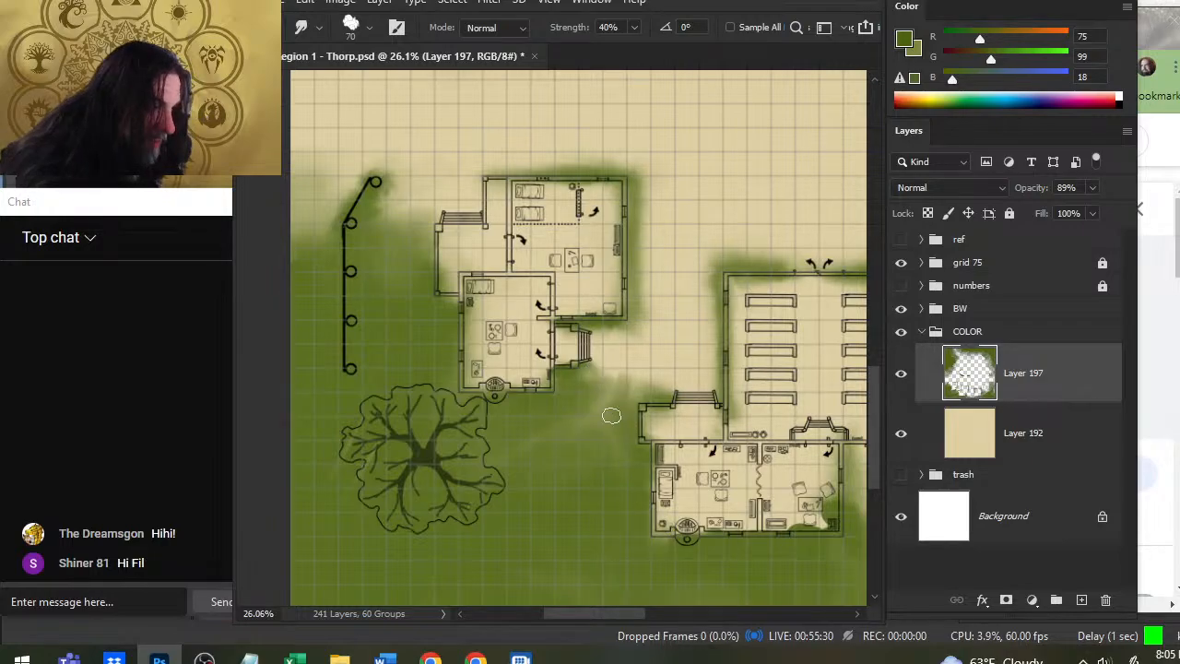
Paint grass at the left house's upper-left corner and along its upper wall with a 35 px brush, smudging it into the ground.
{"action": "mouse_move", "coordinate": [453, 333]}
{"action": "left_mouse_down"}
{"action": "mouse_move", "coordinate": [584, 386]}
{"action": "mouse_move", "coordinate": [574, 392]}
{"action": "left_mouse_up"}
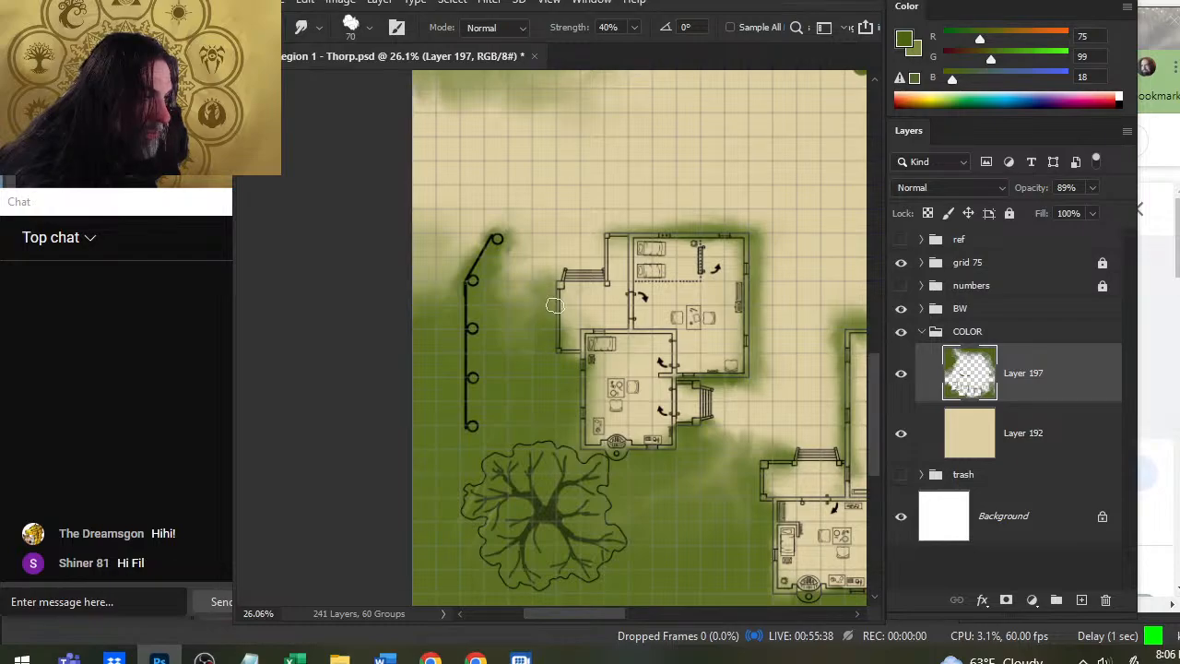
{"action": "left_click_drag", "start_coordinate": [533, 236], "coordinate": [435, 252]}
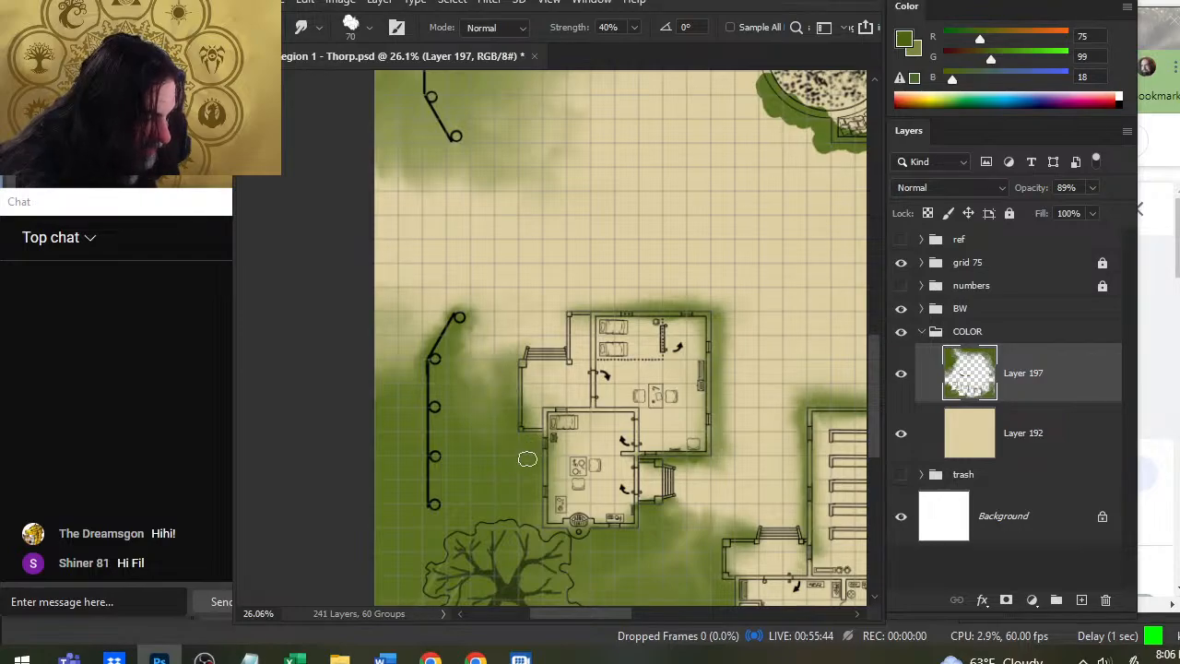
{"action": "left_click_drag", "start_coordinate": [527, 458], "coordinate": [536, 452]}
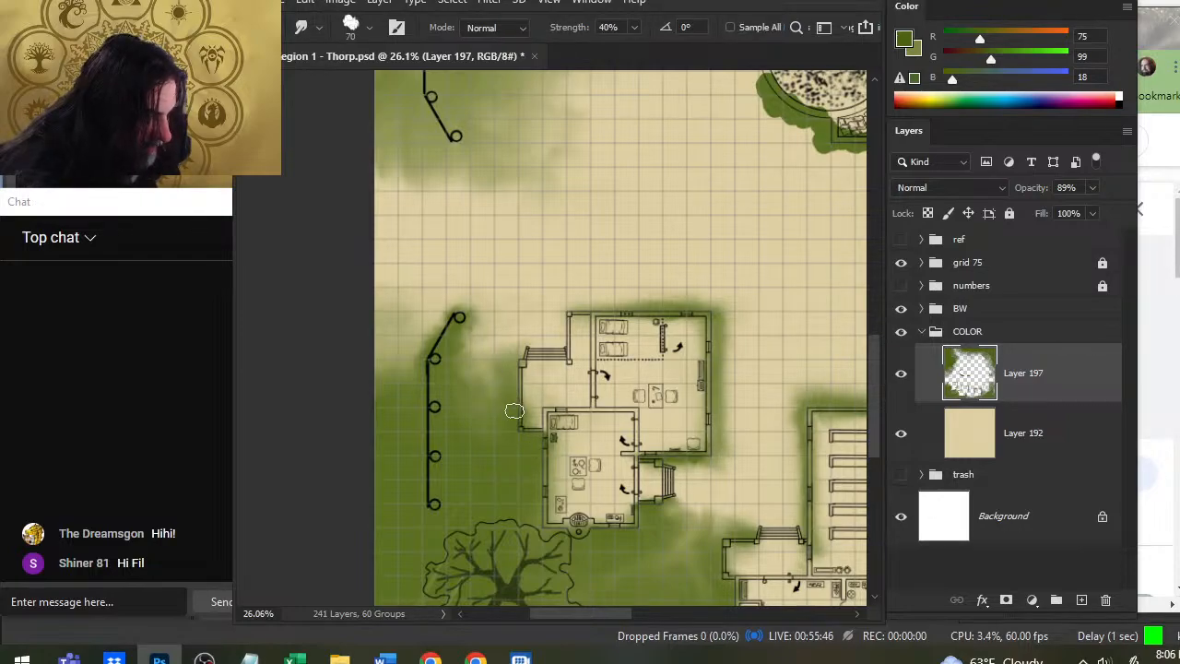
{"action": "key", "text": "b"}
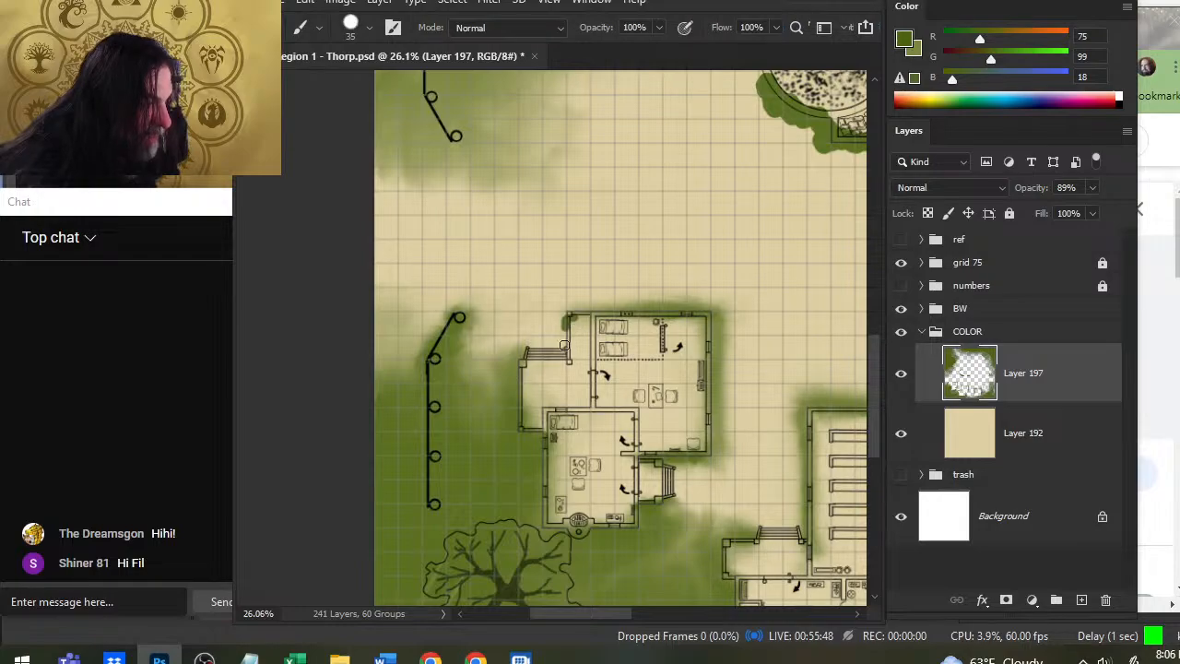
{"action": "key", "text": "r"}
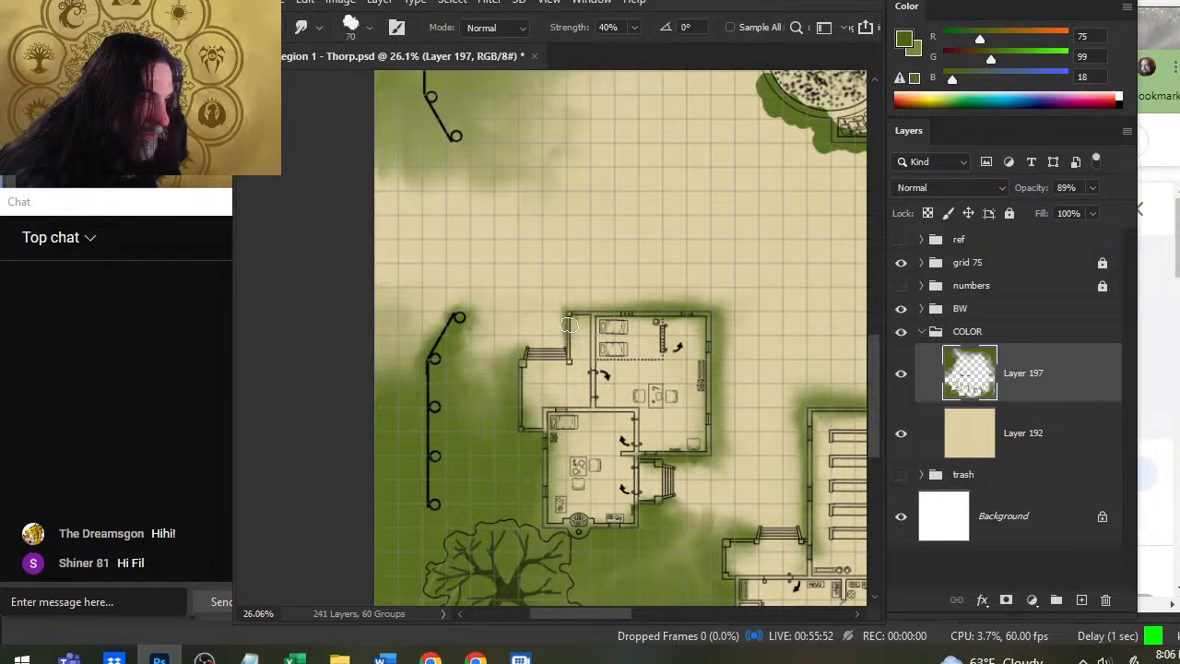
{"action": "key", "text": "b"}
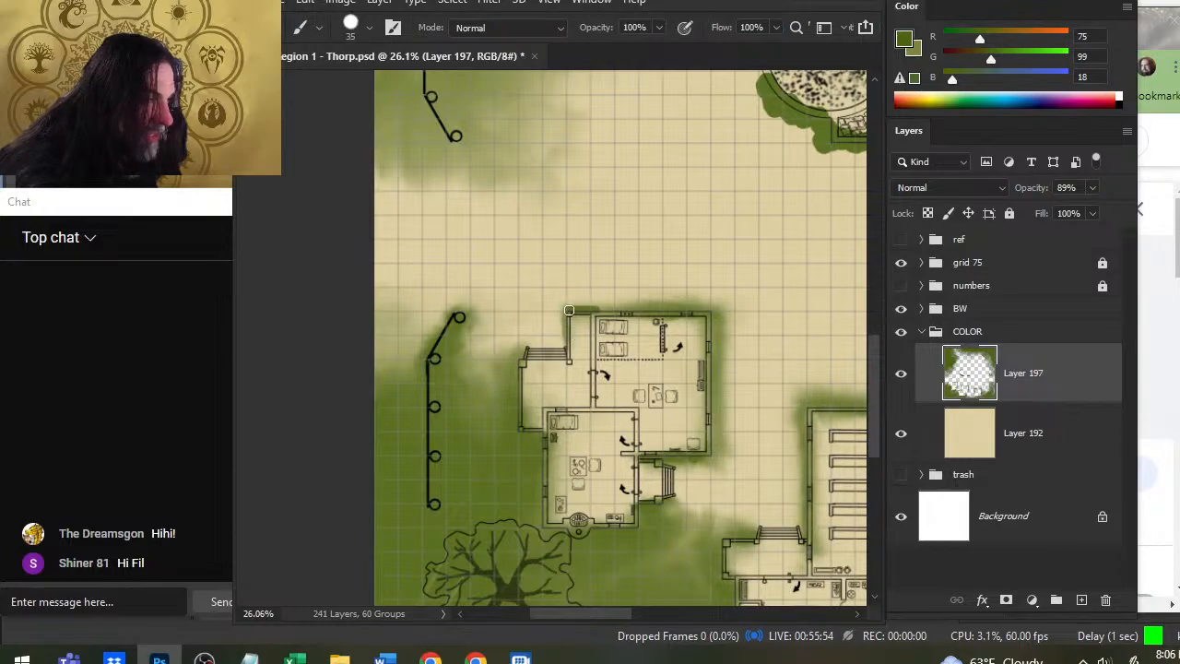
{"action": "key", "text": "r"}
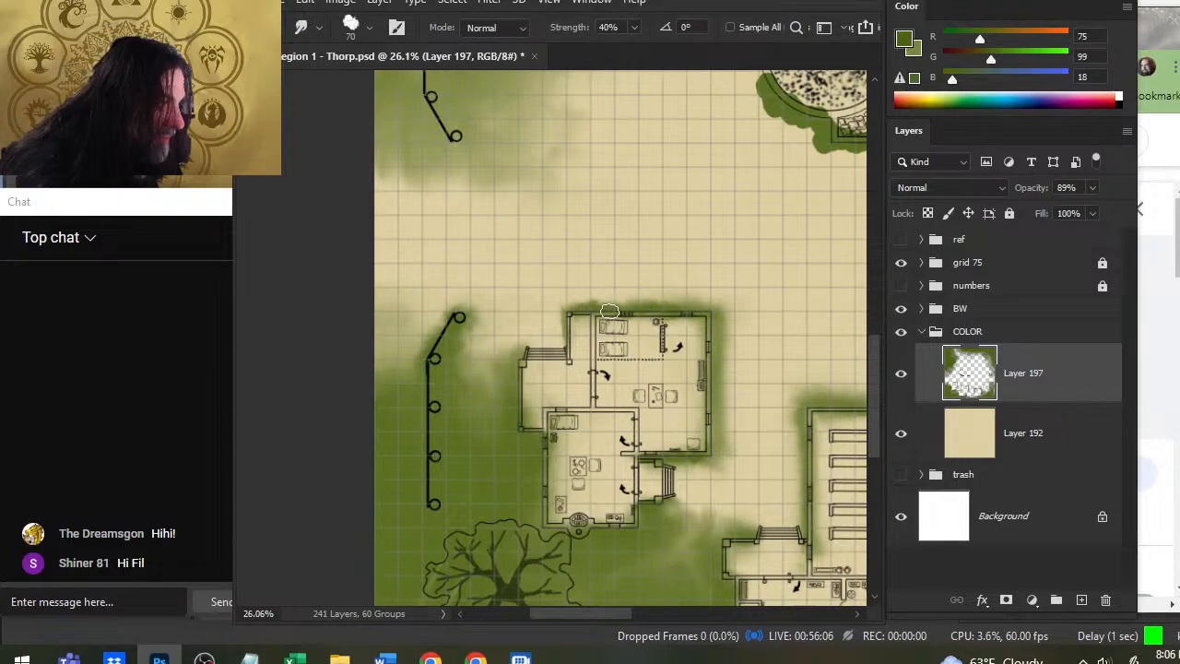
{"action": "key", "text": "b"}
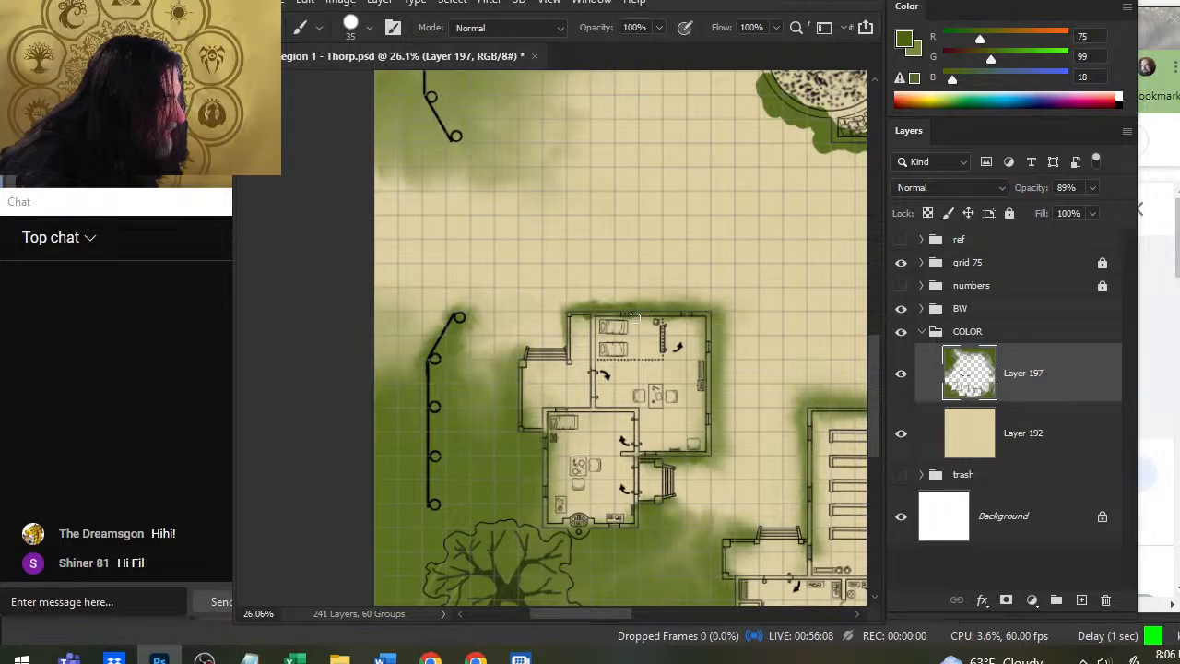
{"action": "key", "text": "r"}
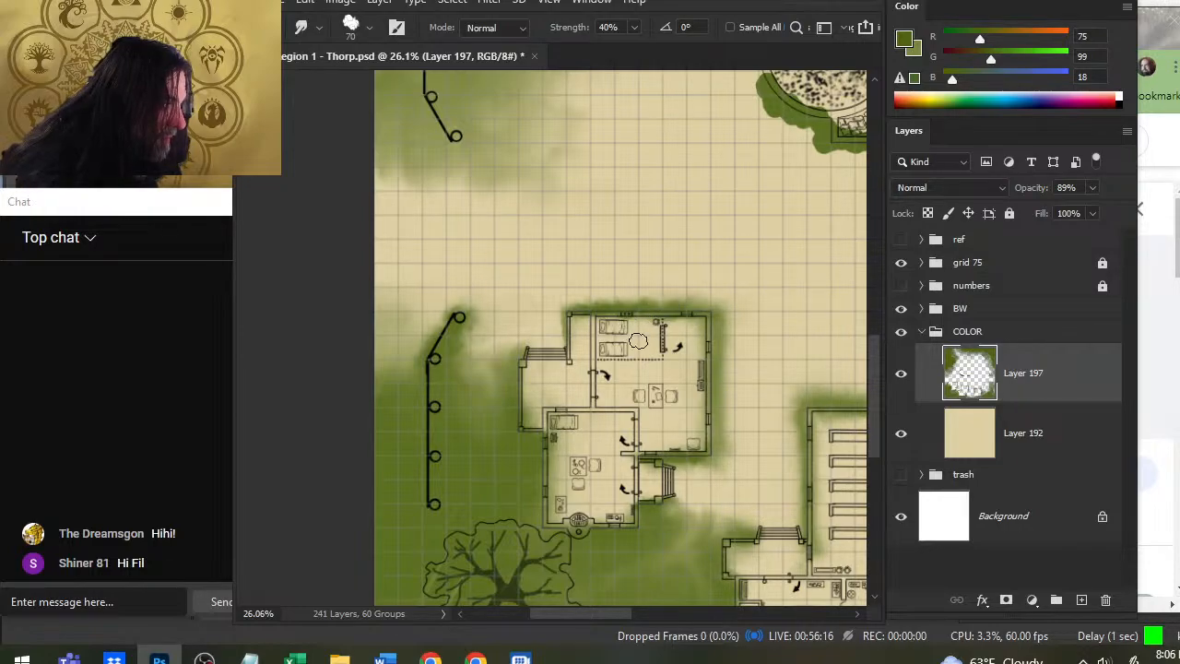
Reduce the Smudge brush to 50 px and refine the grass along the left house's upper and right walls.
{"action": "key", "text": "z"}
{"action": "mouse_move", "coordinate": [617, 314]}
{"action": "left_mouse_down"}
{"action": "mouse_move", "coordinate": [688, 350]}
{"action": "mouse_move", "coordinate": [664, 379]}
{"action": "mouse_move", "coordinate": [636, 378]}
{"action": "left_mouse_up"}
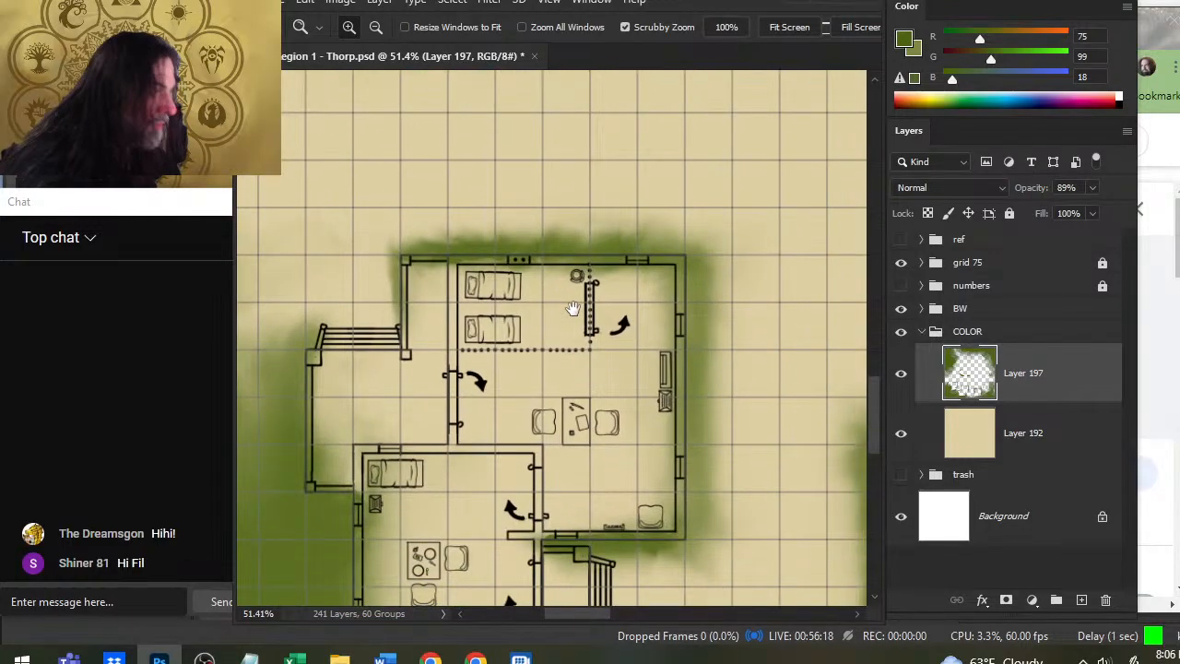
{"action": "key", "text": "r"}
{"action": "key", "text": "bracketleft"}
{"action": "key", "text": "bracketleft"}
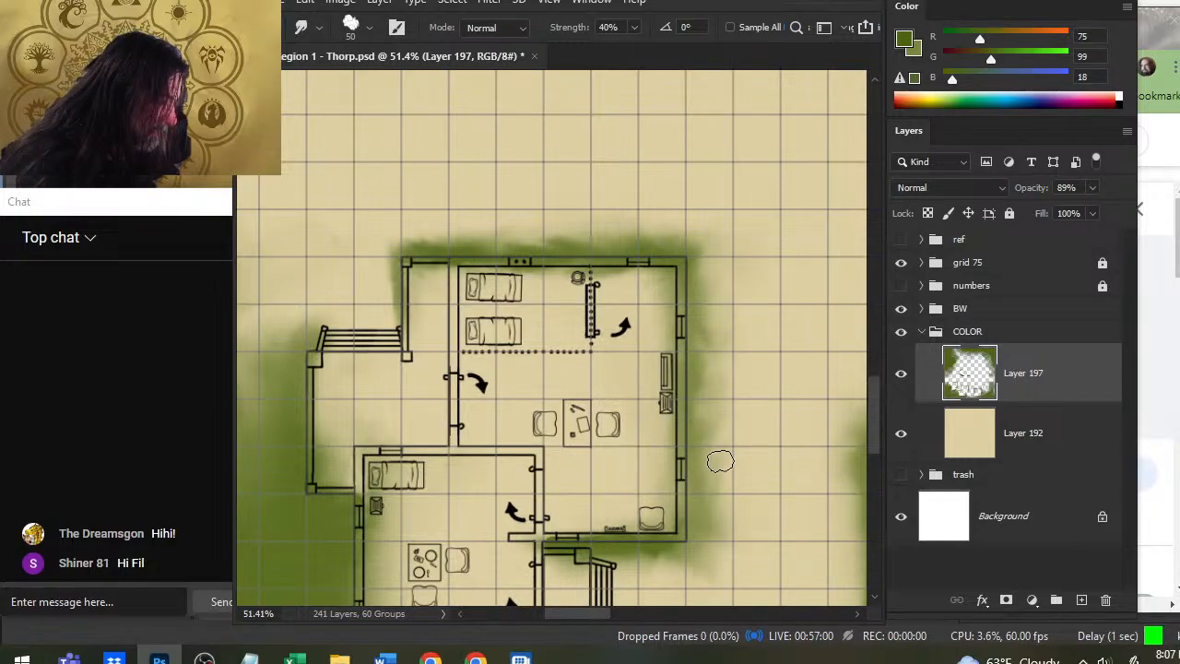
Smudge the grass below the left house's porch, and touch up and blend the grass at the annex's upper-left corner.
{"action": "left_click_drag", "start_coordinate": [633, 575], "coordinate": [581, 392]}
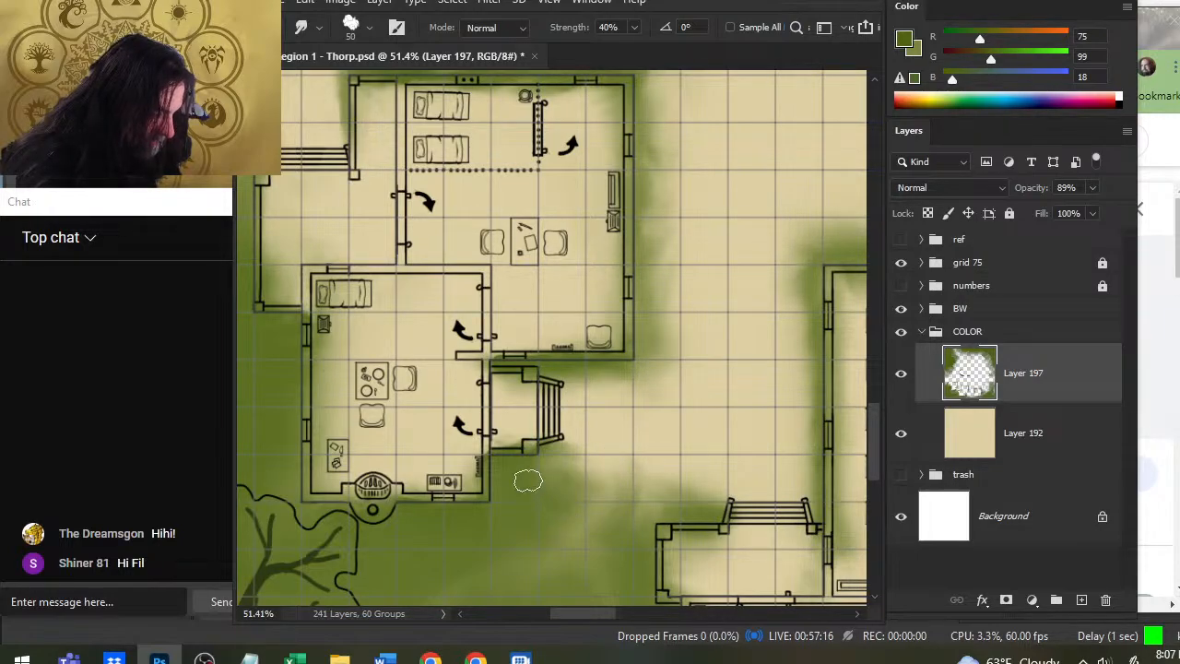
{"action": "mouse_move", "coordinate": [567, 489]}
{"action": "left_mouse_down"}
{"action": "mouse_move", "coordinate": [525, 479]}
{"action": "mouse_move", "coordinate": [548, 374]}
{"action": "mouse_move", "coordinate": [540, 384]}
{"action": "mouse_move", "coordinate": [559, 389]}
{"action": "left_mouse_up"}
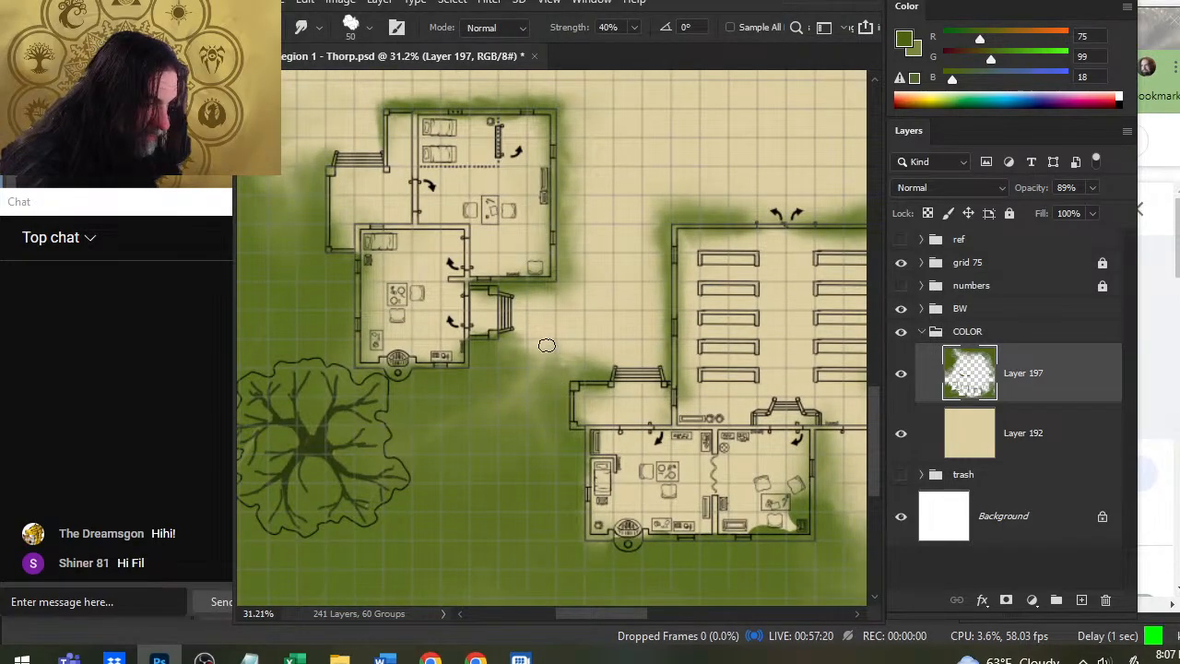
{"action": "left_click_drag", "start_coordinate": [550, 376], "coordinate": [555, 361]}
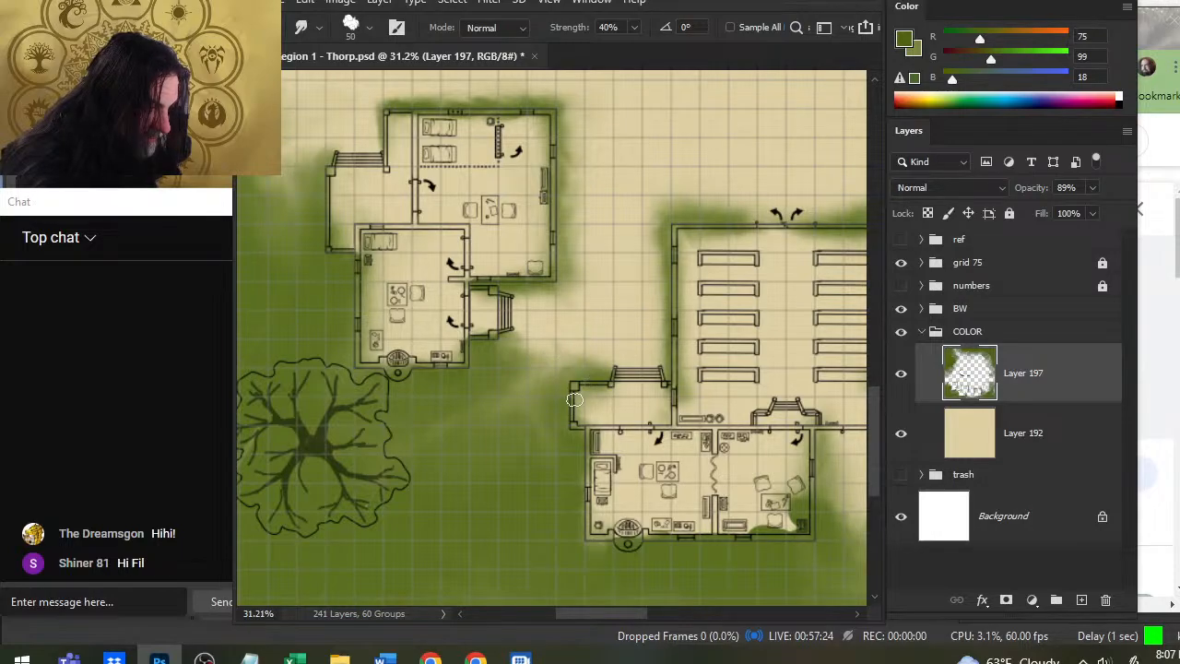
{"action": "key", "text": "b"}
{"action": "key", "text": "r"}
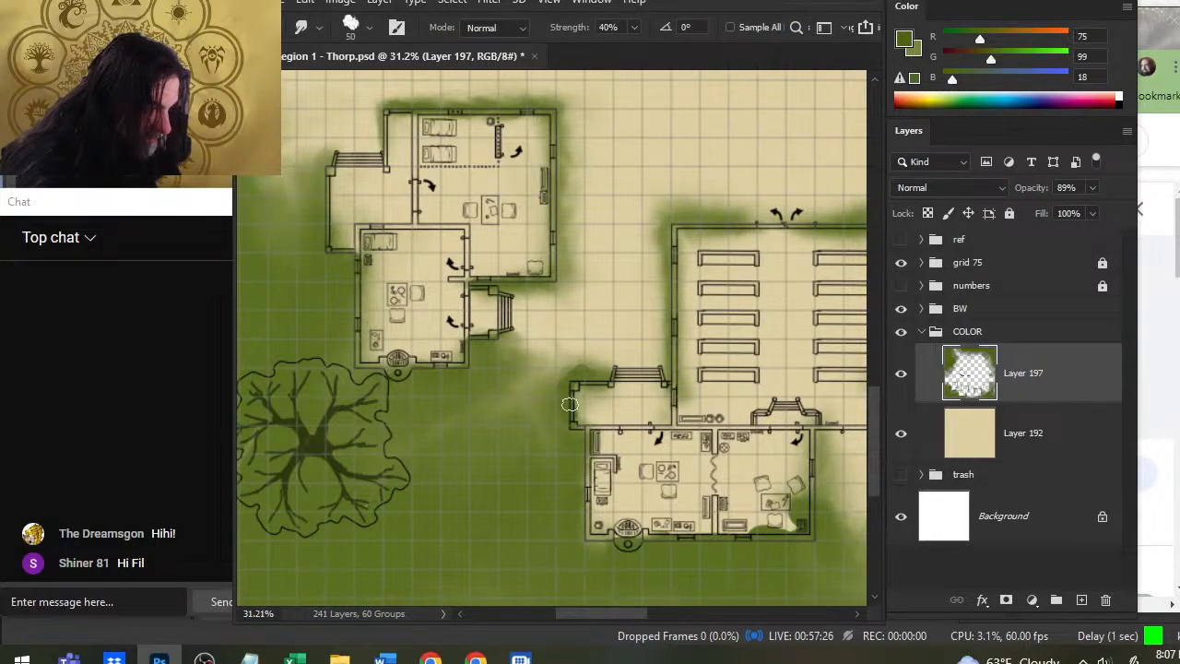
{"action": "key", "text": "b"}
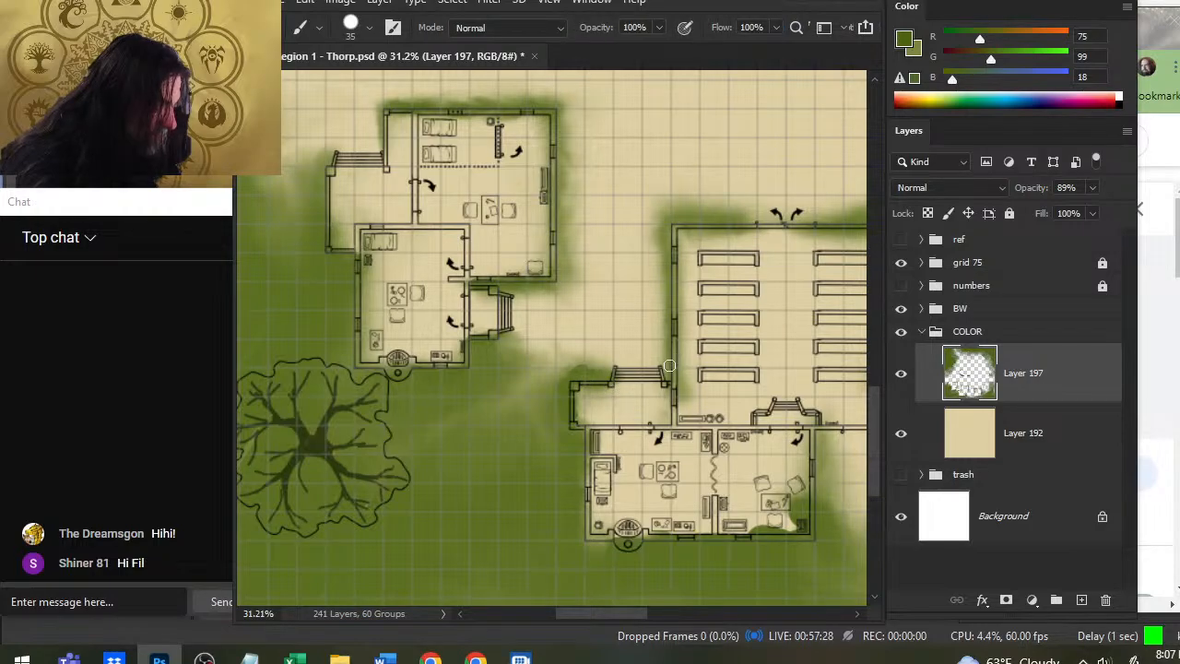
{"action": "key", "text": "r"}
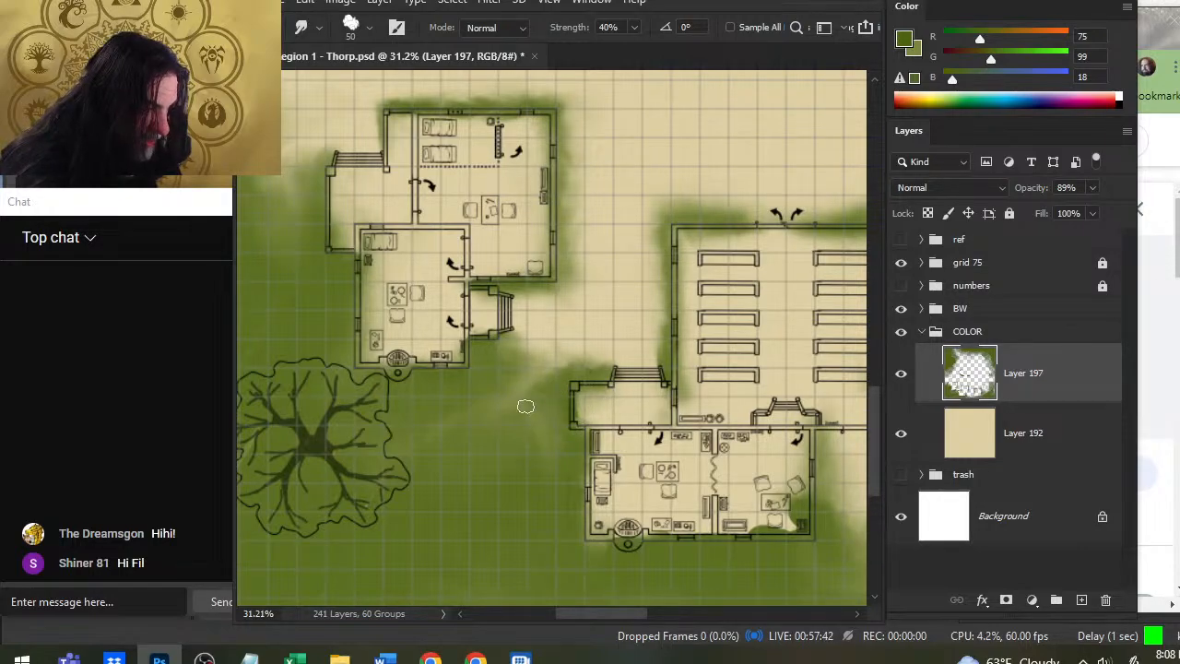
Smudge the grass and dirt along the map's lower edge below and to the right of the annex.
{"action": "key", "text": "z"}
{"action": "left_click", "coordinate": [580, 579], "text": "alt"}
{"action": "left_click_drag", "start_coordinate": [429, 501], "coordinate": [553, 203]}
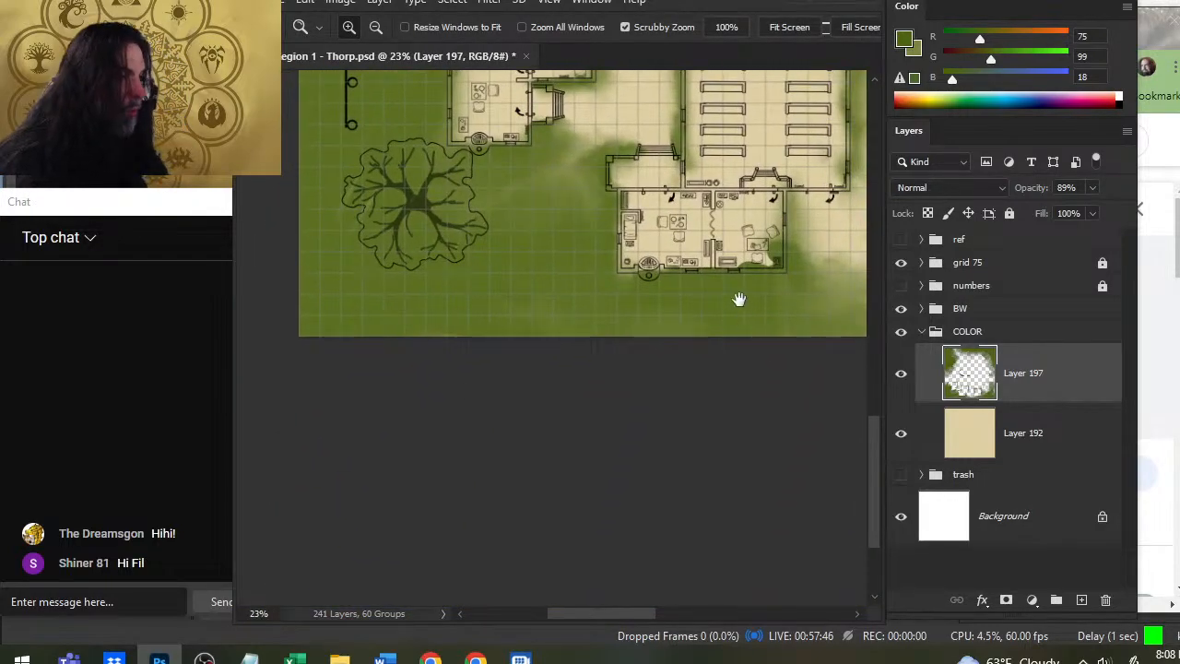
{"action": "left_click_drag", "start_coordinate": [739, 299], "coordinate": [488, 349]}
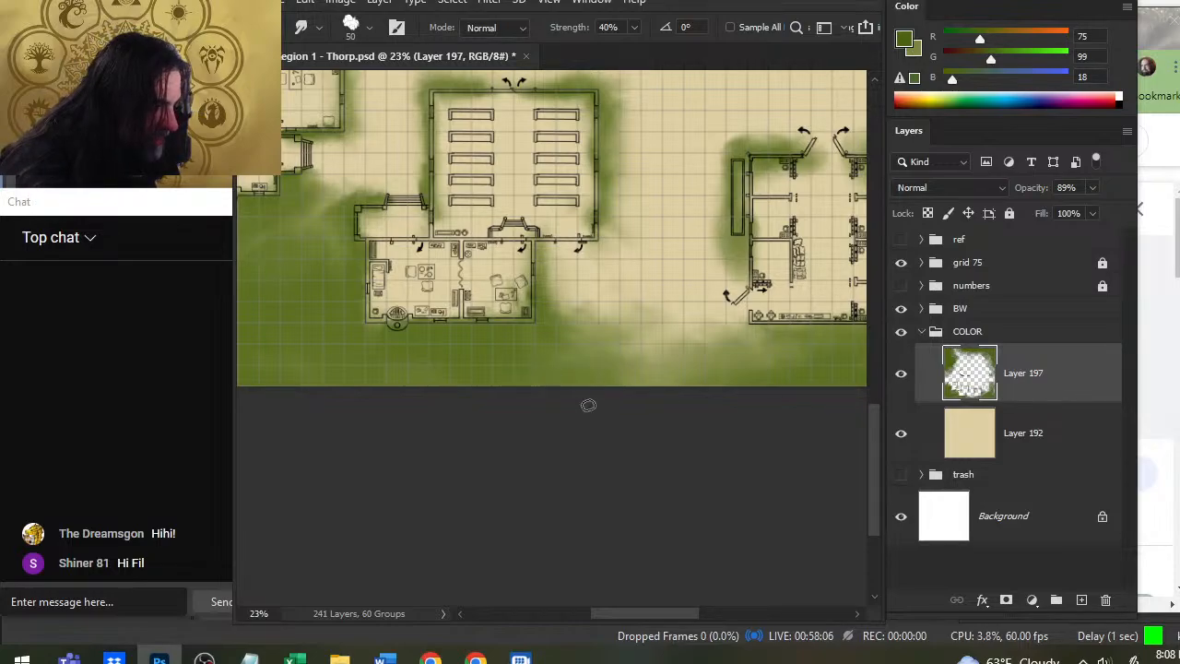
Smudge the grass along the lower-left side of the central building's round room at 70 px brush size.
{"action": "key", "text": "z"}
{"action": "left_click_drag", "start_coordinate": [635, 395], "coordinate": [519, 429]}
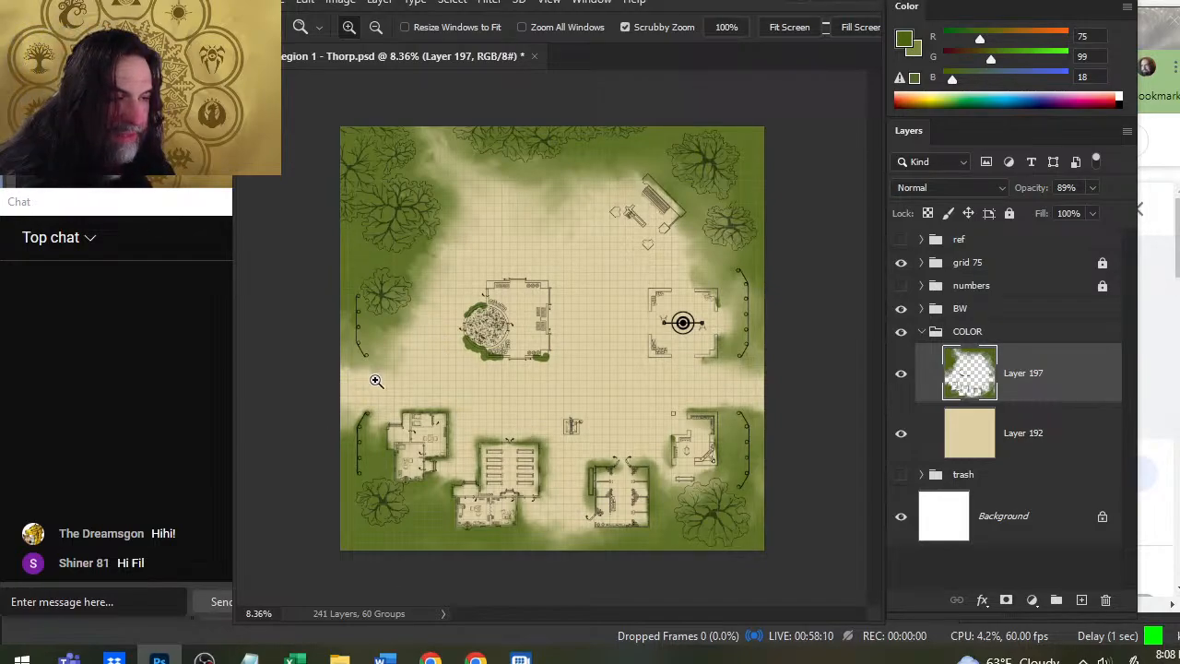
{"action": "scroll", "coordinate": [426, 474], "scroll_direction": "up", "scroll_amount": 2}
{"action": "key", "text": "r"}
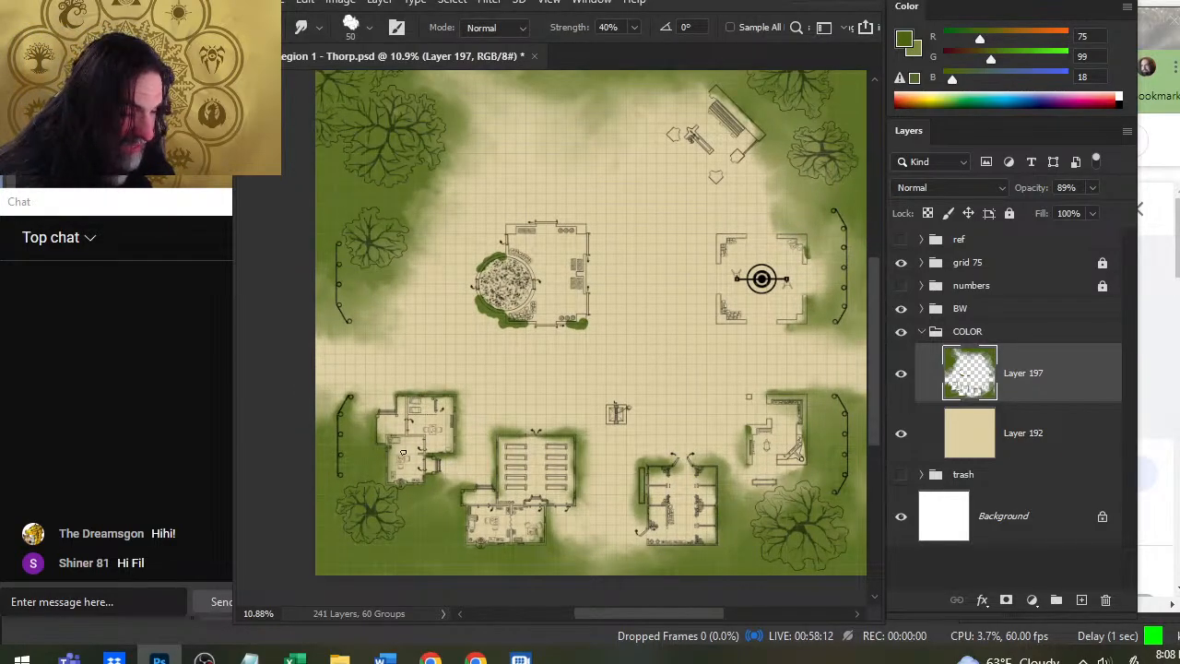
{"action": "scroll", "coordinate": [387, 341], "scroll_direction": "up", "scroll_amount": 2}
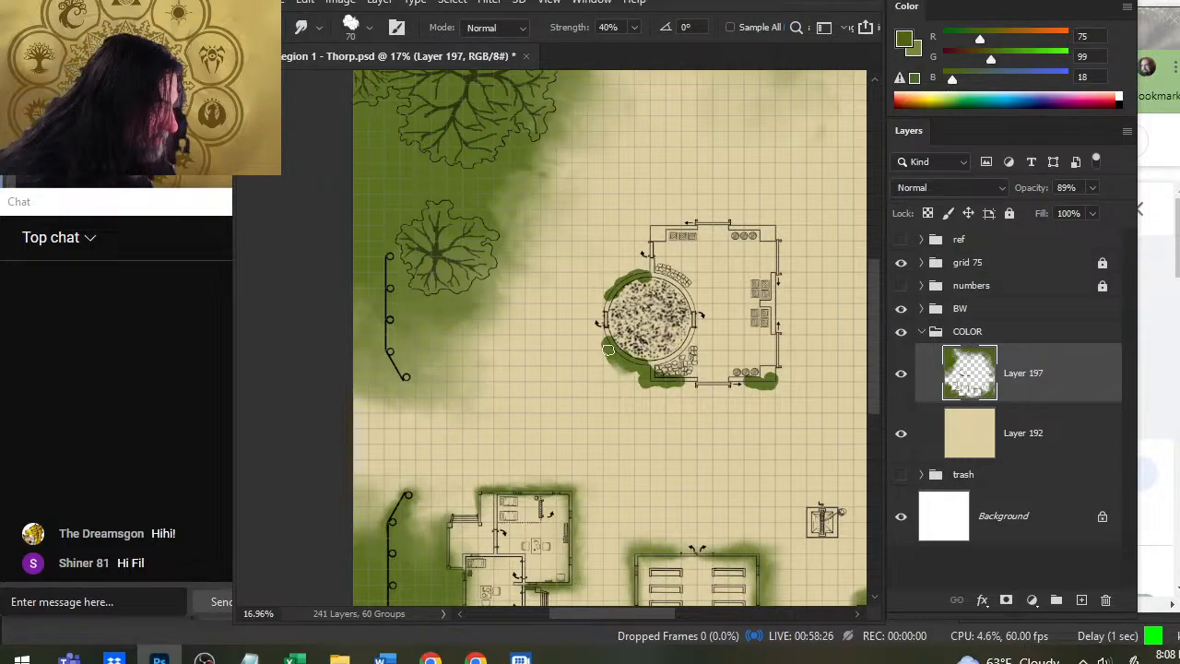
{"action": "mouse_move", "coordinate": [609, 349]}
{"action": "left_mouse_down"}
{"action": "mouse_move", "coordinate": [645, 351]}
{"action": "mouse_move", "coordinate": [612, 332]}
{"action": "mouse_move", "coordinate": [636, 353]}
{"action": "mouse_move", "coordinate": [598, 366]}
{"action": "mouse_move", "coordinate": [613, 351]}
{"action": "mouse_move", "coordinate": [600, 359]}
{"action": "mouse_move", "coordinate": [589, 342]}
{"action": "mouse_move", "coordinate": [623, 380]}
{"action": "mouse_move", "coordinate": [598, 354]}
{"action": "mouse_move", "coordinate": [600, 343]}
{"action": "mouse_move", "coordinate": [628, 361]}
{"action": "mouse_move", "coordinate": [605, 338]}
{"action": "left_mouse_up"}
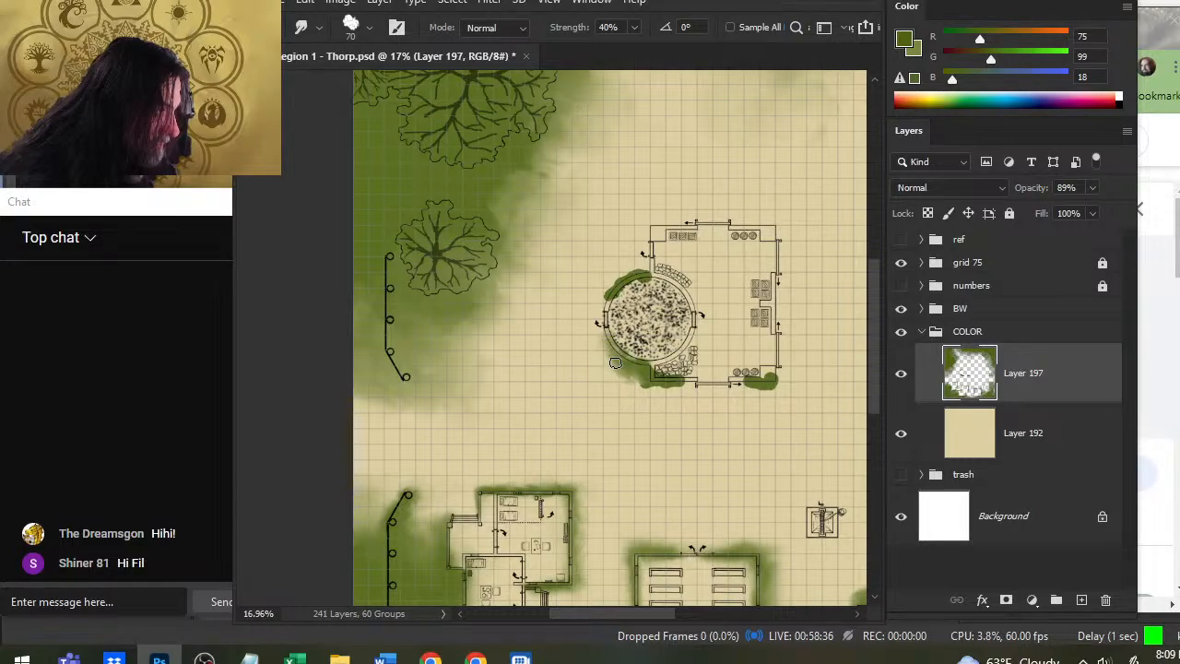
{"action": "left_click_drag", "start_coordinate": [632, 384], "coordinate": [620, 374]}
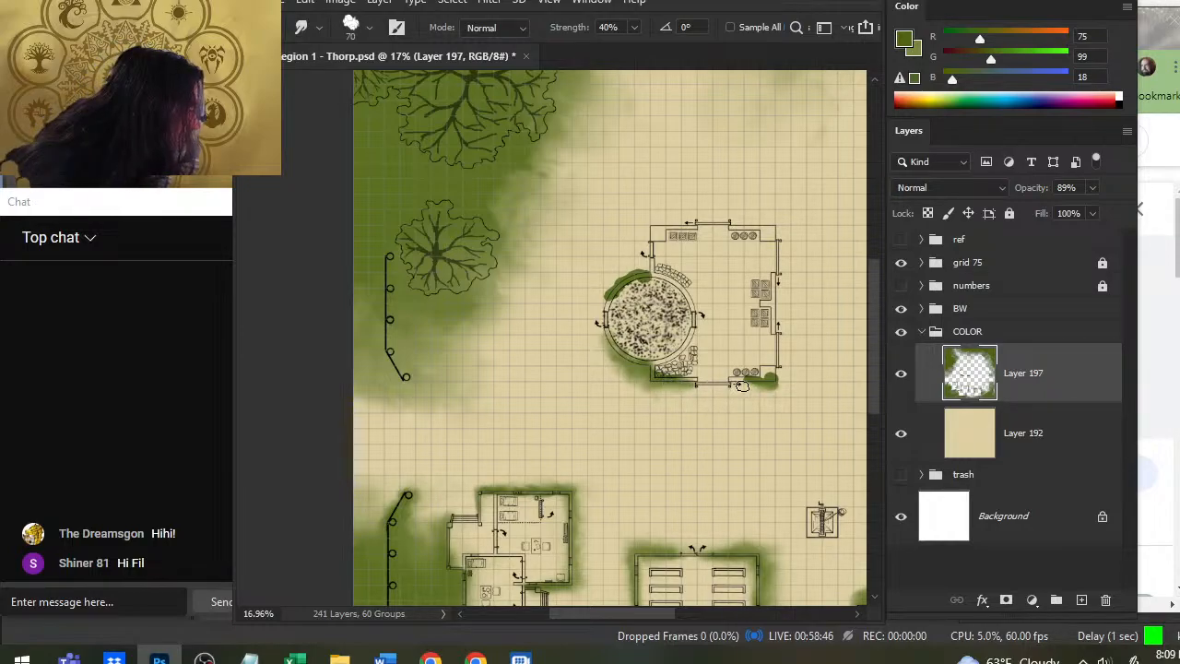
Smudge the grass patch at the central building's lower-right corner outward into the ground.
{"action": "mouse_move", "coordinate": [742, 385]}
{"action": "left_mouse_down"}
{"action": "mouse_move", "coordinate": [779, 380]}
{"action": "mouse_move", "coordinate": [736, 385]}
{"action": "mouse_move", "coordinate": [802, 391]}
{"action": "mouse_move", "coordinate": [666, 390]}
{"action": "mouse_move", "coordinate": [661, 377]}
{"action": "left_mouse_up"}
{"action": "key", "text": "z"}
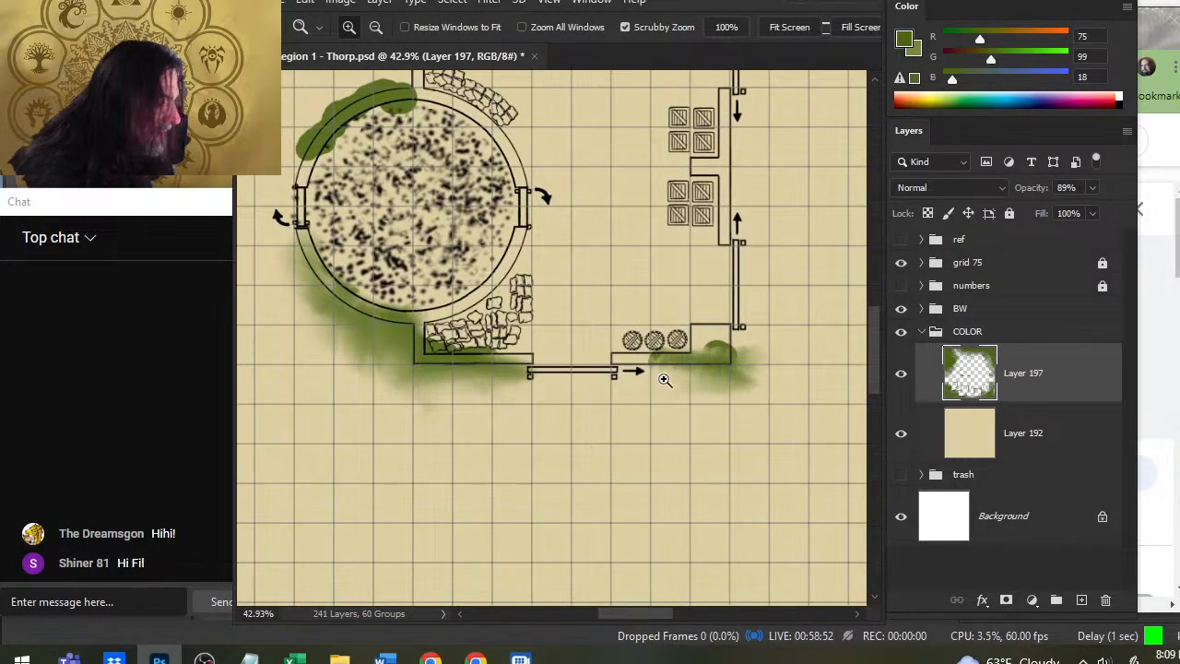
{"action": "key", "text": "z"}
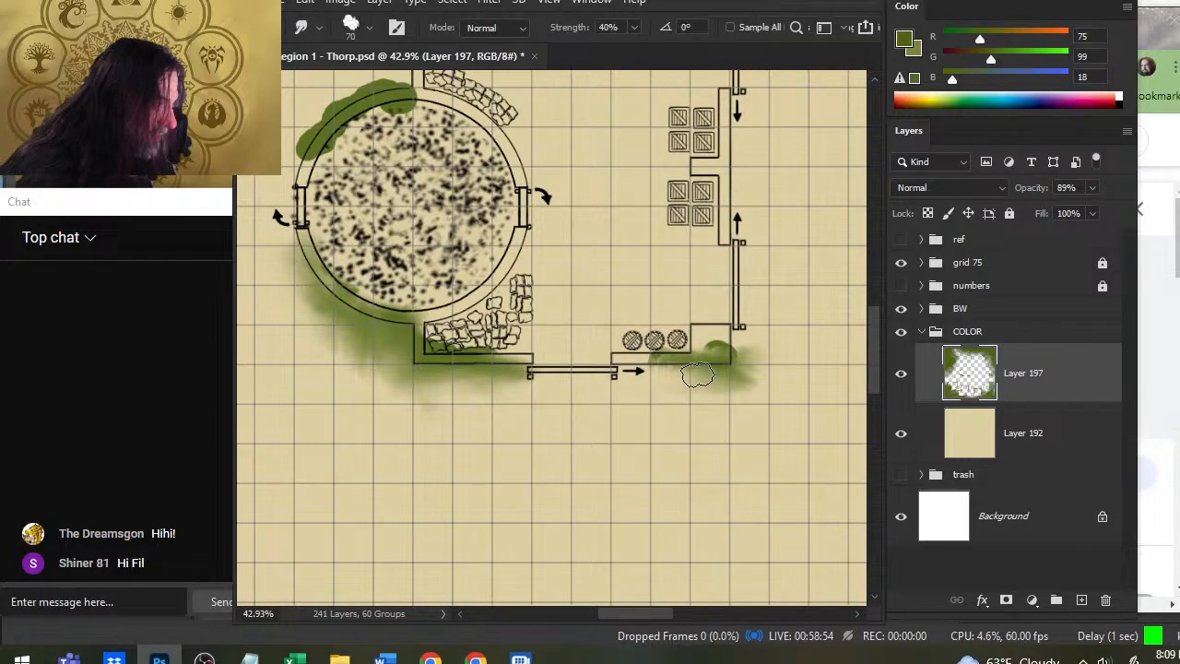
{"action": "mouse_move", "coordinate": [712, 359]}
{"action": "left_mouse_down"}
{"action": "mouse_move", "coordinate": [694, 335]}
{"action": "mouse_move", "coordinate": [741, 342]}
{"action": "mouse_move", "coordinate": [706, 342]}
{"action": "mouse_move", "coordinate": [747, 350]}
{"action": "mouse_move", "coordinate": [756, 368]}
{"action": "mouse_move", "coordinate": [763, 347]}
{"action": "mouse_move", "coordinate": [745, 314]}
{"action": "mouse_move", "coordinate": [766, 324]}
{"action": "mouse_move", "coordinate": [759, 316]}
{"action": "mouse_move", "coordinate": [766, 333]}
{"action": "mouse_move", "coordinate": [738, 341]}
{"action": "mouse_move", "coordinate": [741, 372]}
{"action": "mouse_move", "coordinate": [724, 331]}
{"action": "mouse_move", "coordinate": [759, 348]}
{"action": "mouse_move", "coordinate": [760, 146]}
{"action": "mouse_move", "coordinate": [754, 339]}
{"action": "mouse_move", "coordinate": [759, 387]}
{"action": "mouse_move", "coordinate": [761, 346]}
{"action": "mouse_move", "coordinate": [771, 366]}
{"action": "mouse_move", "coordinate": [762, 387]}
{"action": "mouse_move", "coordinate": [768, 342]}
{"action": "mouse_move", "coordinate": [766, 398]}
{"action": "mouse_move", "coordinate": [740, 354]}
{"action": "mouse_move", "coordinate": [763, 403]}
{"action": "mouse_move", "coordinate": [770, 390]}
{"action": "mouse_move", "coordinate": [730, 379]}
{"action": "mouse_move", "coordinate": [764, 347]}
{"action": "mouse_move", "coordinate": [762, 427]}
{"action": "mouse_move", "coordinate": [717, 388]}
{"action": "mouse_move", "coordinate": [754, 379]}
{"action": "mouse_move", "coordinate": [706, 401]}
{"action": "mouse_move", "coordinate": [770, 410]}
{"action": "mouse_move", "coordinate": [715, 409]}
{"action": "mouse_move", "coordinate": [710, 359]}
{"action": "mouse_move", "coordinate": [724, 380]}
{"action": "mouse_move", "coordinate": [680, 363]}
{"action": "mouse_move", "coordinate": [719, 408]}
{"action": "mouse_move", "coordinate": [634, 375]}
{"action": "mouse_move", "coordinate": [726, 349]}
{"action": "mouse_move", "coordinate": [725, 387]}
{"action": "mouse_move", "coordinate": [645, 336]}
{"action": "mouse_move", "coordinate": [728, 364]}
{"action": "mouse_move", "coordinate": [697, 352]}
{"action": "mouse_move", "coordinate": [725, 395]}
{"action": "mouse_move", "coordinate": [693, 392]}
{"action": "mouse_move", "coordinate": [746, 386]}
{"action": "mouse_move", "coordinate": [711, 347]}
{"action": "left_mouse_up"}
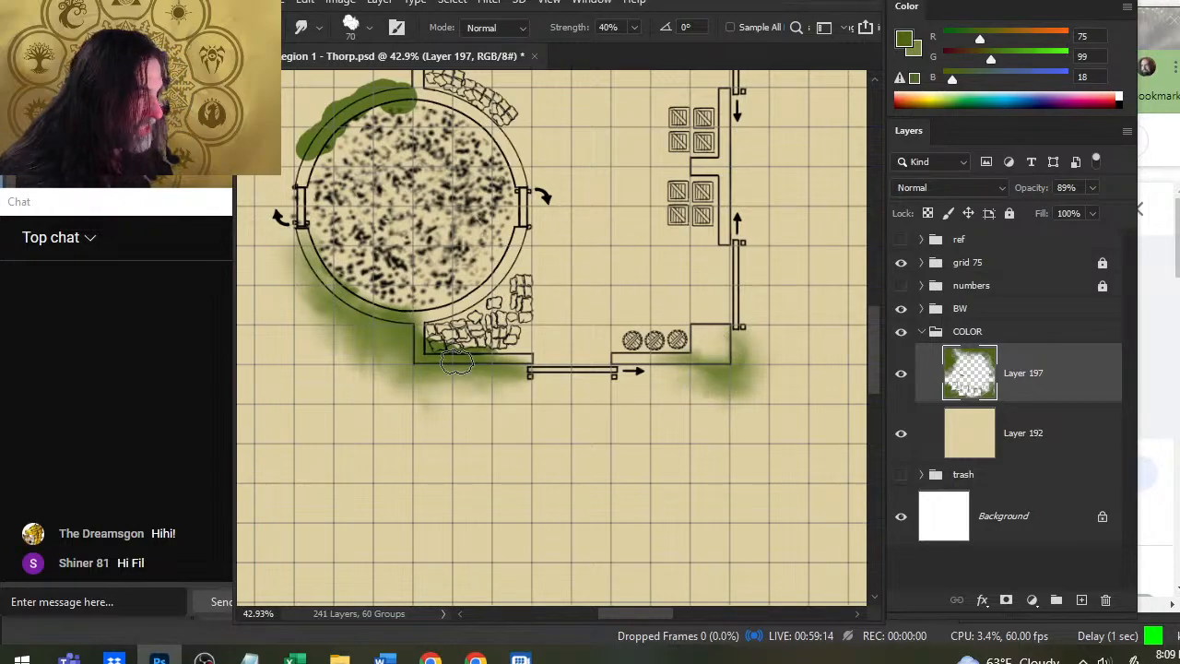
Smudge the grass around the round room's edge, and paint and blend a small grass patch at the central building's upper-left corner.
{"action": "mouse_move", "coordinate": [459, 361]}
{"action": "left_mouse_down"}
{"action": "mouse_move", "coordinate": [689, 373]}
{"action": "mouse_move", "coordinate": [652, 333]}
{"action": "mouse_move", "coordinate": [744, 392]}
{"action": "mouse_move", "coordinate": [734, 383]}
{"action": "mouse_move", "coordinate": [703, 401]}
{"action": "mouse_move", "coordinate": [745, 393]}
{"action": "mouse_move", "coordinate": [744, 378]}
{"action": "mouse_move", "coordinate": [781, 366]}
{"action": "mouse_move", "coordinate": [717, 414]}
{"action": "mouse_move", "coordinate": [703, 399]}
{"action": "mouse_move", "coordinate": [730, 409]}
{"action": "mouse_move", "coordinate": [737, 396]}
{"action": "mouse_move", "coordinate": [697, 385]}
{"action": "mouse_move", "coordinate": [731, 384]}
{"action": "mouse_move", "coordinate": [700, 389]}
{"action": "mouse_move", "coordinate": [716, 342]}
{"action": "mouse_move", "coordinate": [680, 346]}
{"action": "mouse_move", "coordinate": [726, 403]}
{"action": "mouse_move", "coordinate": [731, 378]}
{"action": "mouse_move", "coordinate": [721, 405]}
{"action": "mouse_move", "coordinate": [689, 384]}
{"action": "mouse_move", "coordinate": [638, 384]}
{"action": "mouse_move", "coordinate": [748, 417]}
{"action": "mouse_move", "coordinate": [721, 380]}
{"action": "mouse_move", "coordinate": [752, 419]}
{"action": "mouse_move", "coordinate": [673, 403]}
{"action": "mouse_move", "coordinate": [727, 411]}
{"action": "mouse_move", "coordinate": [752, 453]}
{"action": "mouse_move", "coordinate": [737, 417]}
{"action": "mouse_move", "coordinate": [811, 494]}
{"action": "mouse_move", "coordinate": [635, 443]}
{"action": "mouse_move", "coordinate": [604, 381]}
{"action": "mouse_move", "coordinate": [617, 385]}
{"action": "mouse_move", "coordinate": [551, 386]}
{"action": "mouse_move", "coordinate": [605, 385]}
{"action": "mouse_move", "coordinate": [605, 366]}
{"action": "mouse_move", "coordinate": [642, 383]}
{"action": "mouse_move", "coordinate": [614, 393]}
{"action": "mouse_move", "coordinate": [631, 363]}
{"action": "mouse_move", "coordinate": [612, 399]}
{"action": "mouse_move", "coordinate": [611, 373]}
{"action": "mouse_move", "coordinate": [586, 384]}
{"action": "mouse_move", "coordinate": [612, 397]}
{"action": "left_mouse_up"}
{"action": "key", "text": "z"}
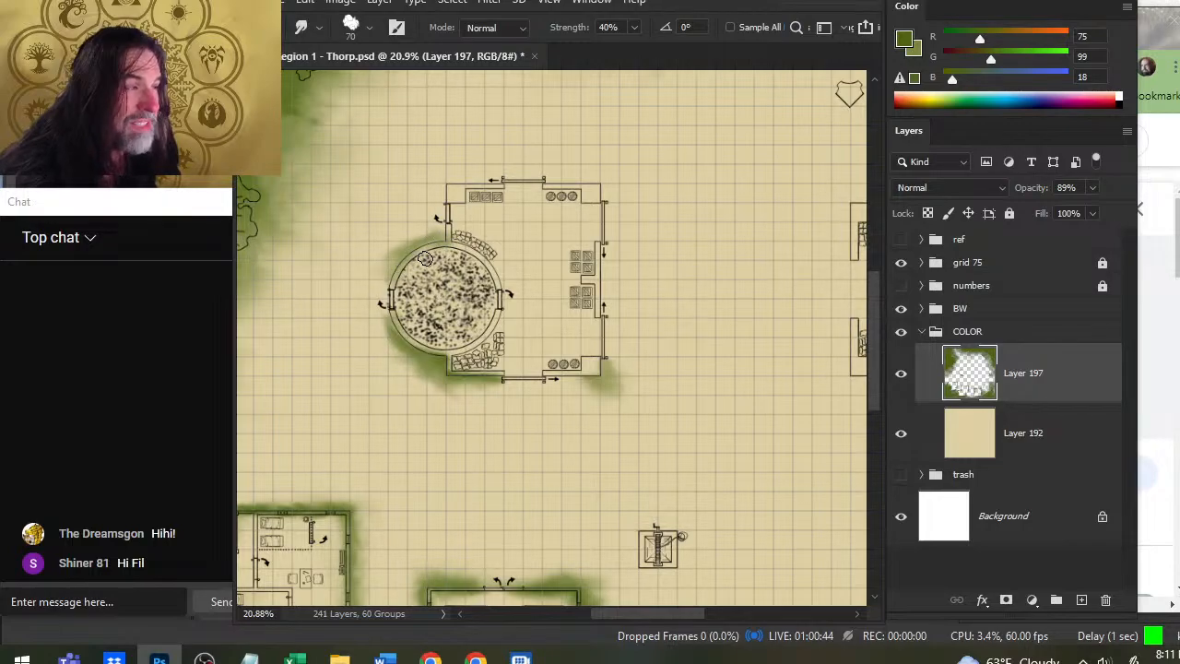
{"action": "key", "text": "b"}
{"action": "key", "text": "r"}
{"action": "mouse_move", "coordinate": [447, 186]}
{"action": "left_mouse_down"}
{"action": "mouse_move", "coordinate": [501, 177]}
{"action": "mouse_move", "coordinate": [445, 185]}
{"action": "mouse_move", "coordinate": [470, 179]}
{"action": "mouse_move", "coordinate": [449, 184]}
{"action": "mouse_move", "coordinate": [454, 198]}
{"action": "mouse_move", "coordinate": [435, 181]}
{"action": "mouse_move", "coordinate": [441, 173]}
{"action": "mouse_move", "coordinate": [471, 190]}
{"action": "mouse_move", "coordinate": [442, 183]}
{"action": "mouse_move", "coordinate": [453, 212]}
{"action": "mouse_move", "coordinate": [472, 203]}
{"action": "mouse_move", "coordinate": [446, 179]}
{"action": "mouse_move", "coordinate": [455, 197]}
{"action": "mouse_move", "coordinate": [449, 179]}
{"action": "mouse_move", "coordinate": [485, 201]}
{"action": "left_mouse_up"}
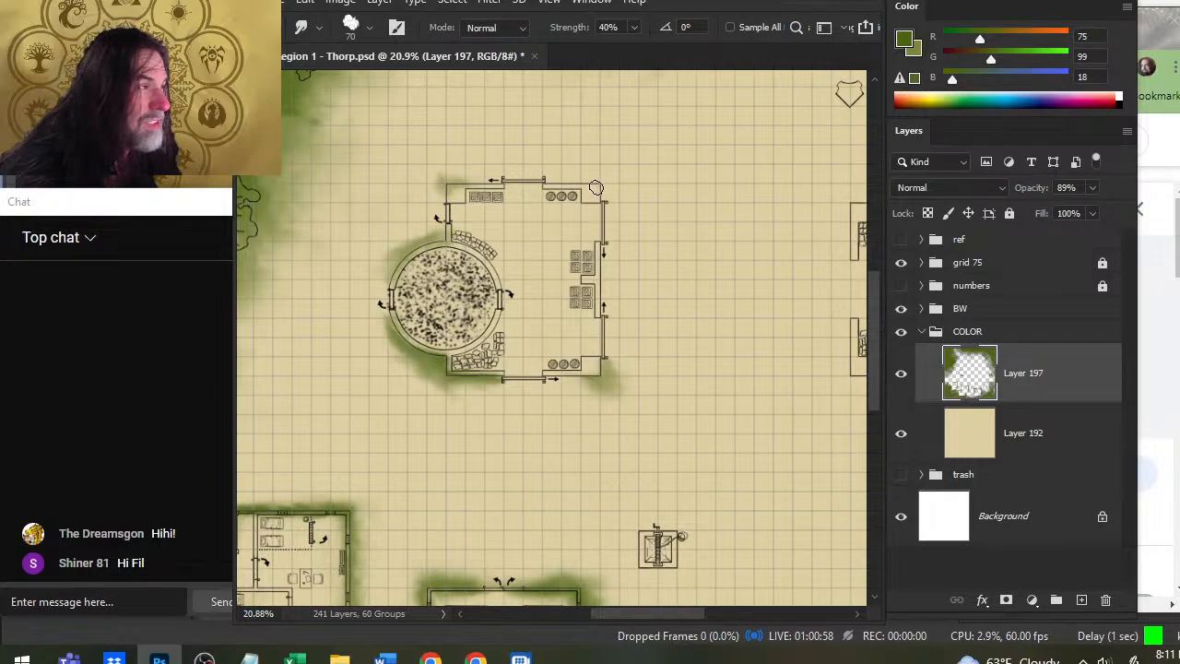
Paint grass around the central building's upper-right corner and smudge it into the ground.
{"action": "key", "text": "b"}
{"action": "mouse_move", "coordinate": [559, 180]}
{"action": "left_mouse_down"}
{"action": "mouse_move", "coordinate": [586, 179]}
{"action": "mouse_move", "coordinate": [562, 181]}
{"action": "mouse_move", "coordinate": [586, 179]}
{"action": "mouse_move", "coordinate": [557, 281]}
{"action": "mouse_move", "coordinate": [540, 276]}
{"action": "mouse_move", "coordinate": [570, 275]}
{"action": "mouse_move", "coordinate": [542, 284]}
{"action": "mouse_move", "coordinate": [551, 261]}
{"action": "left_mouse_up"}
{"action": "key", "text": "r"}
{"action": "key", "text": "b"}
{"action": "key", "text": "r"}
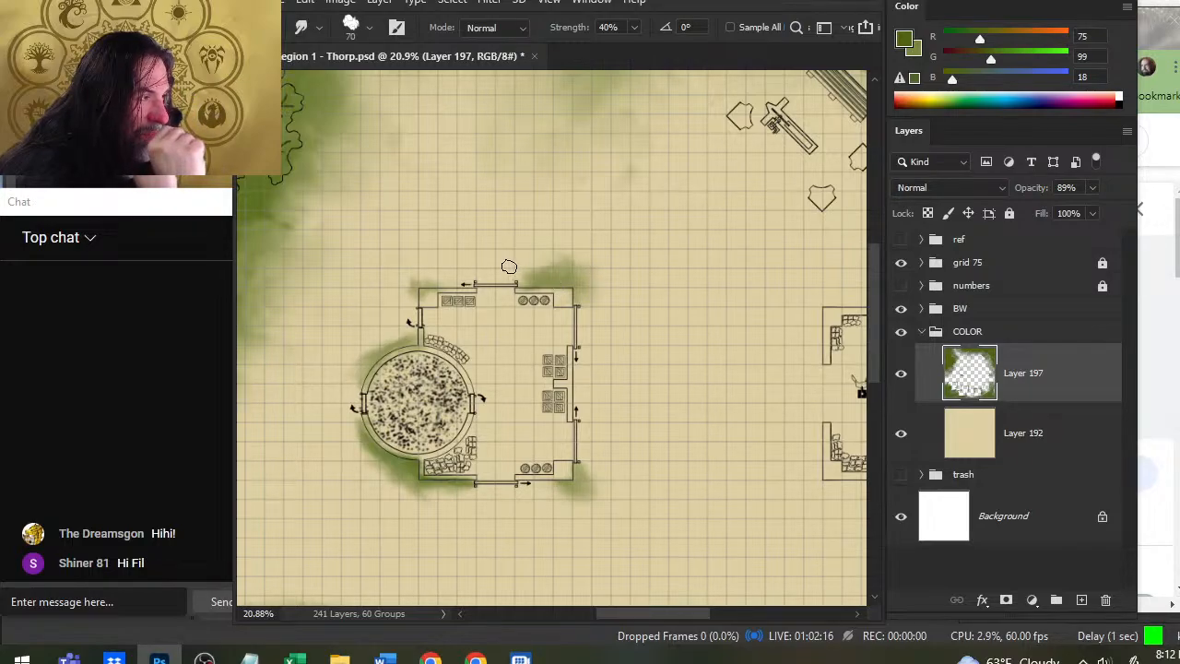
{"action": "left_click_drag", "start_coordinate": [554, 283], "coordinate": [538, 297]}
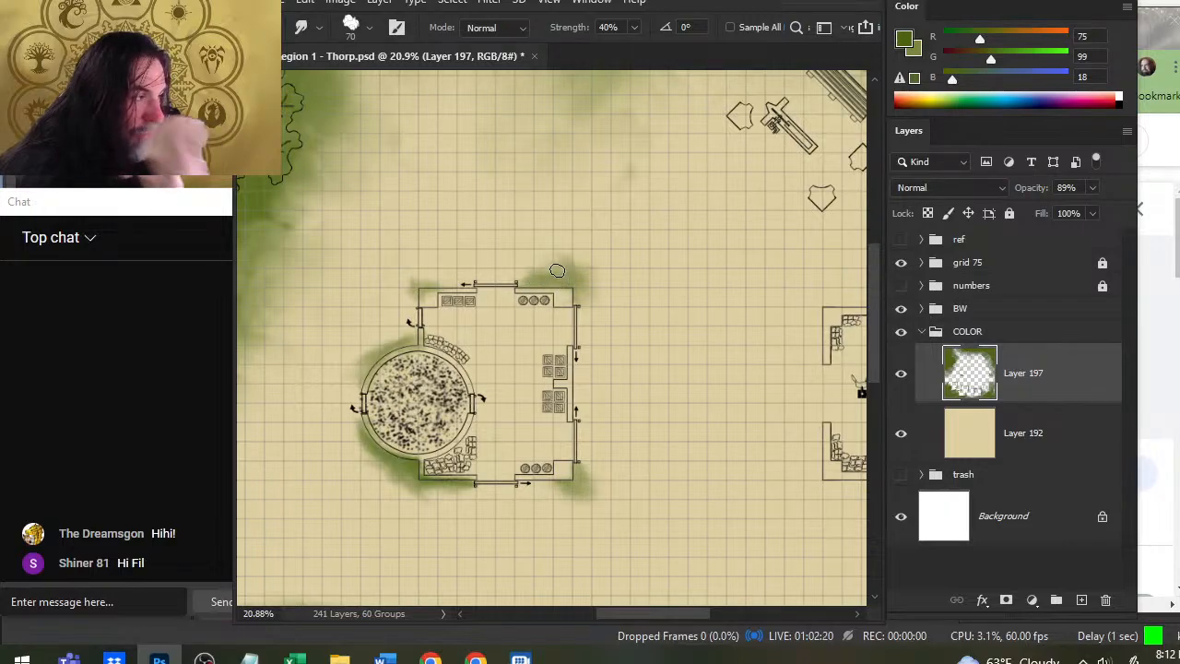
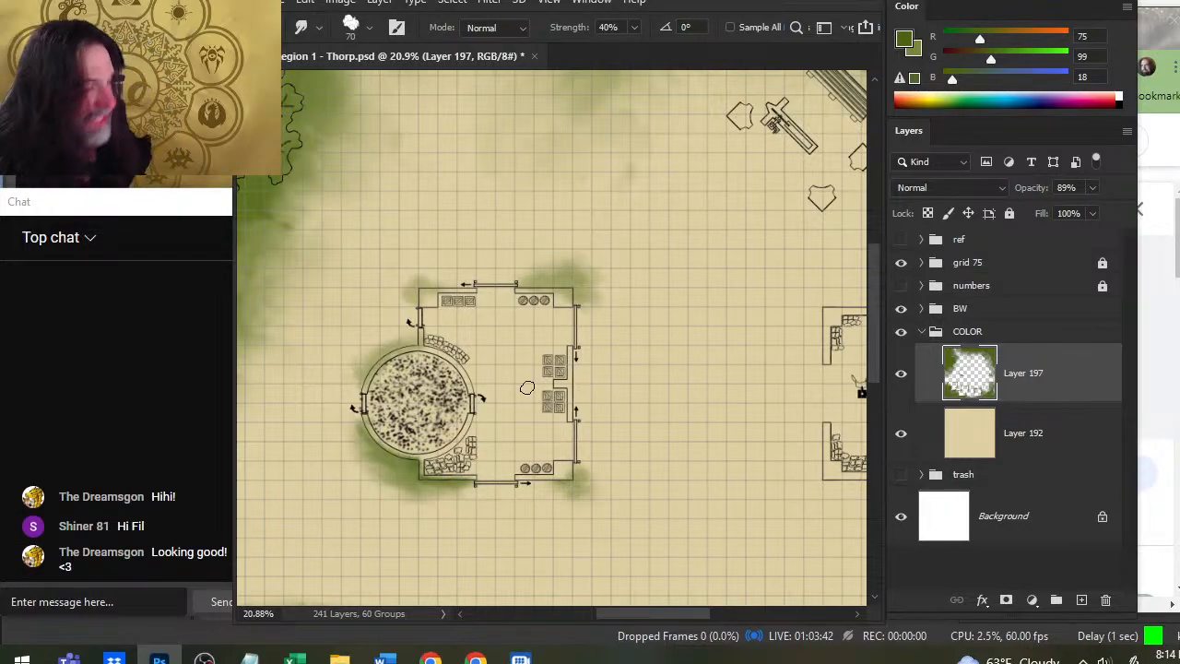
Smudge the grass edges by the map's upper-left path and between the target building and the fence east of it at 125 px.
{"action": "left_click_drag", "start_coordinate": [534, 357], "coordinate": [471, 251]}
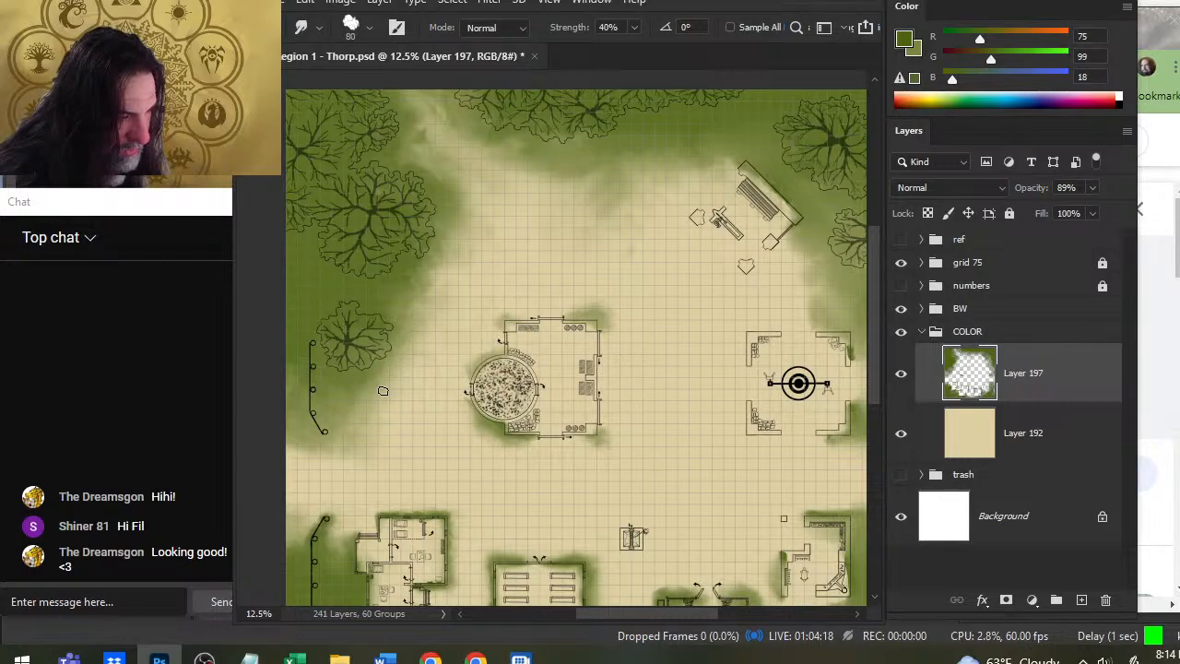
{"action": "key", "text": "bracketright"}
{"action": "key", "text": "bracketright"}
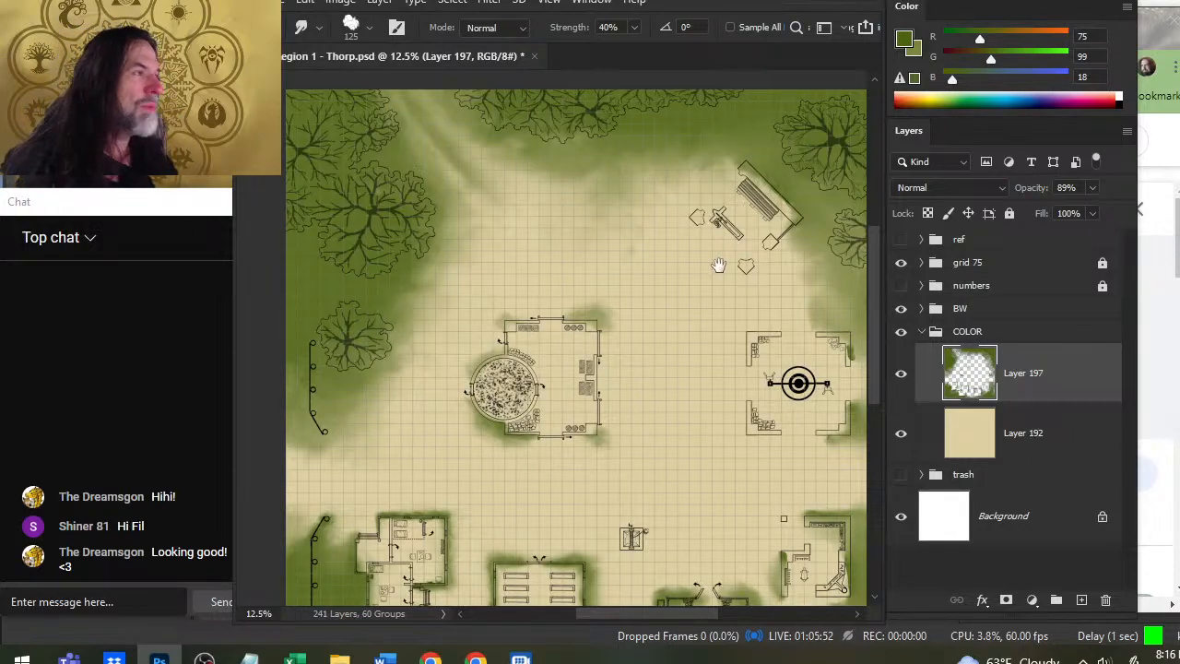
{"action": "left_click_drag", "start_coordinate": [718, 265], "coordinate": [568, 208]}
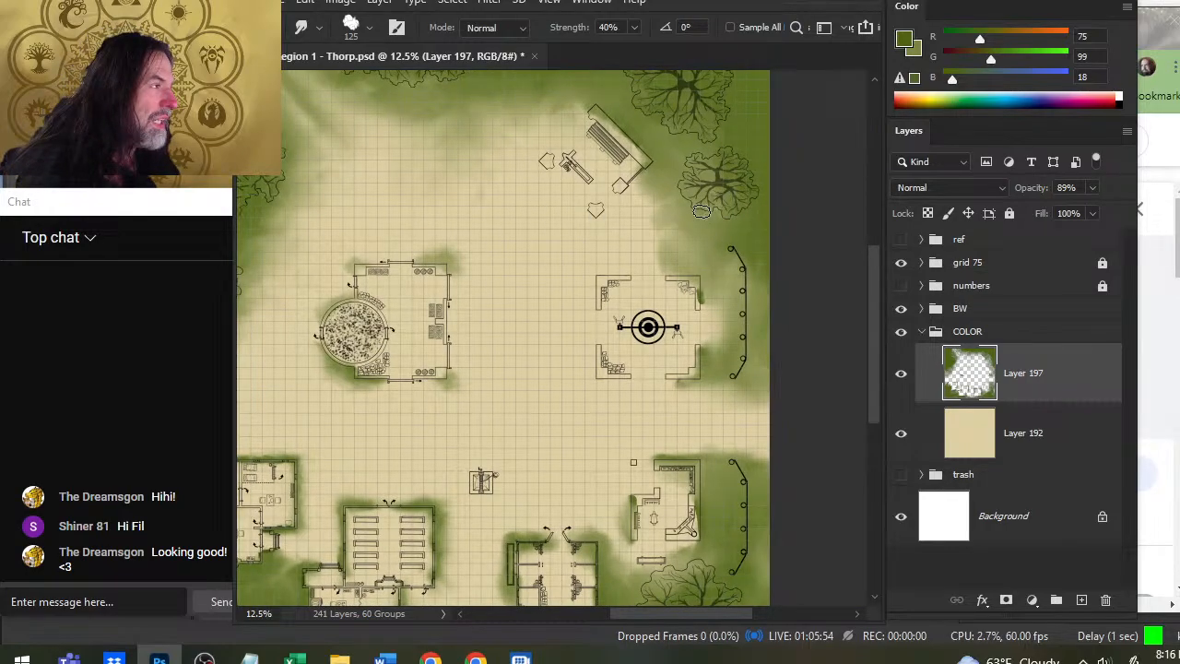
{"action": "mouse_move", "coordinate": [719, 365]}
{"action": "left_mouse_down"}
{"action": "mouse_move", "coordinate": [705, 346]}
{"action": "mouse_move", "coordinate": [704, 387]}
{"action": "mouse_move", "coordinate": [740, 381]}
{"action": "mouse_move", "coordinate": [727, 398]}
{"action": "left_mouse_up"}
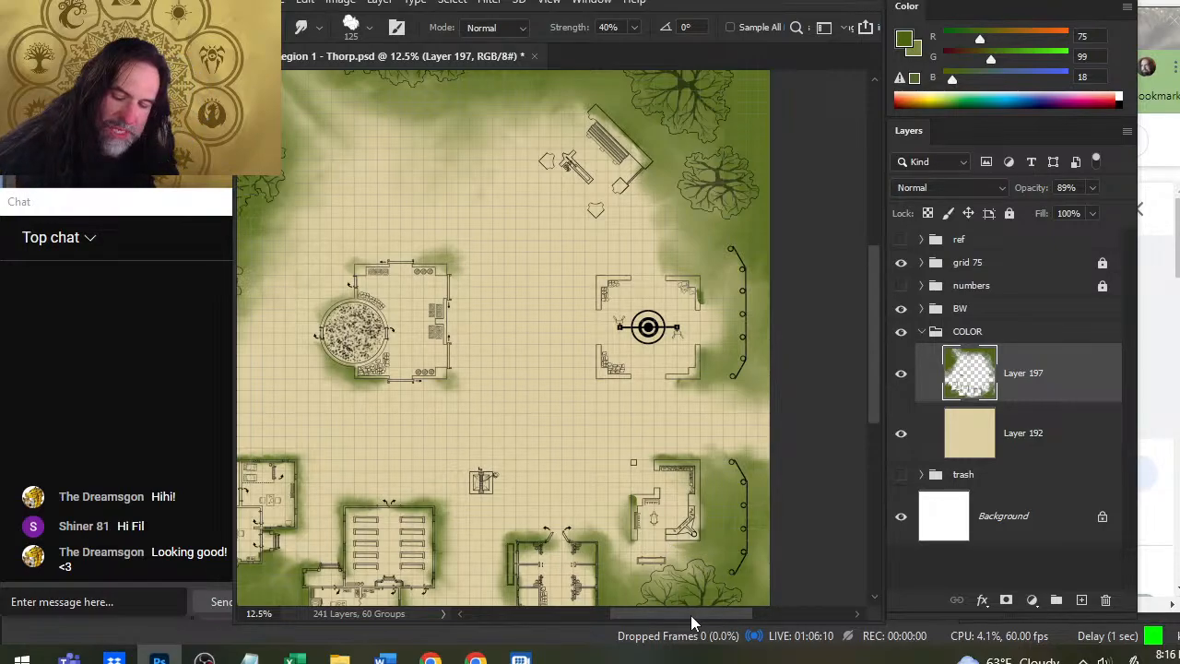
Paint grass at the target building's lower-left and upper-left corners and smudge it into the ground.
{"action": "left_click_drag", "start_coordinate": [657, 601], "coordinate": [594, 491]}
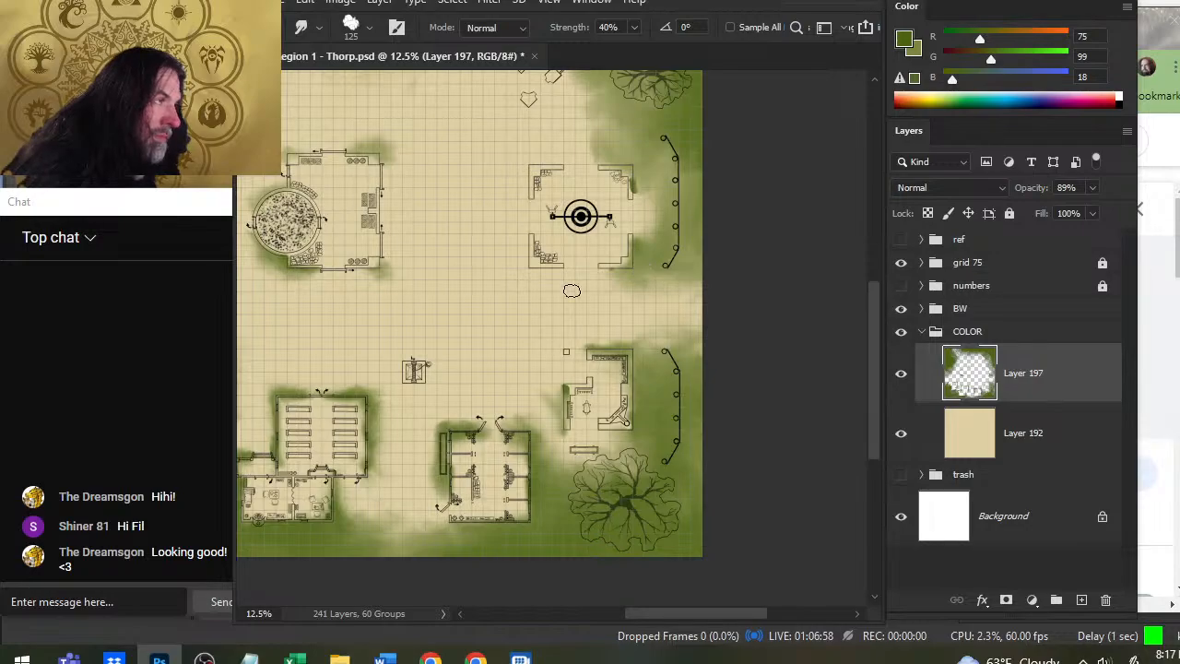
{"action": "key", "text": "b"}
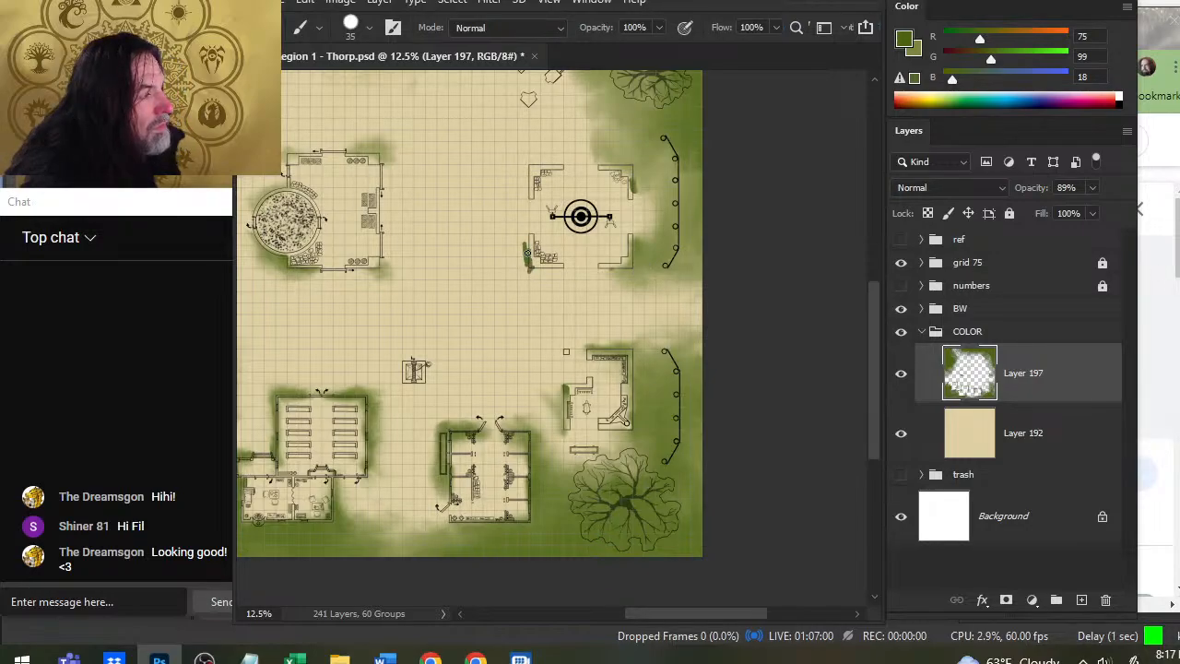
{"action": "key", "text": "r"}
{"action": "mouse_move", "coordinate": [527, 253]}
{"action": "left_mouse_down"}
{"action": "mouse_move", "coordinate": [539, 277]}
{"action": "mouse_move", "coordinate": [525, 244]}
{"action": "mouse_move", "coordinate": [540, 262]}
{"action": "mouse_move", "coordinate": [520, 249]}
{"action": "mouse_move", "coordinate": [527, 260]}
{"action": "mouse_move", "coordinate": [532, 251]}
{"action": "mouse_move", "coordinate": [527, 272]}
{"action": "left_mouse_up"}
{"action": "key", "text": "b"}
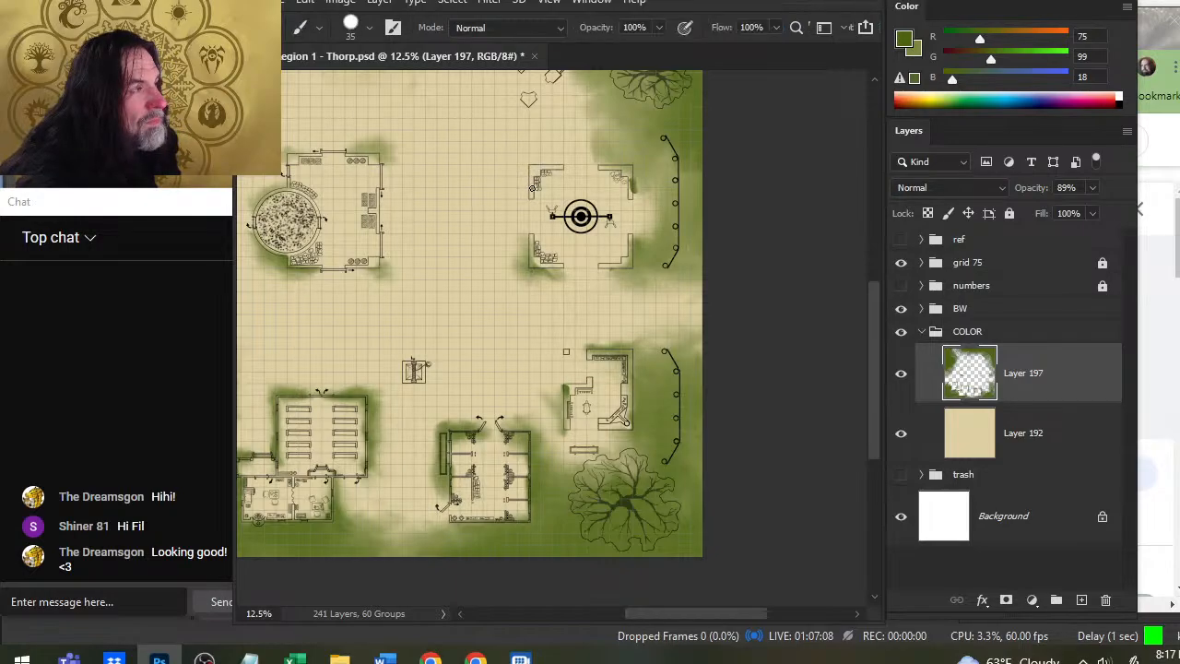
{"action": "key", "text": "r"}
{"action": "mouse_move", "coordinate": [534, 177]}
{"action": "left_mouse_down"}
{"action": "mouse_move", "coordinate": [564, 180]}
{"action": "mouse_move", "coordinate": [598, 295]}
{"action": "mouse_move", "coordinate": [573, 293]}
{"action": "mouse_move", "coordinate": [574, 276]}
{"action": "mouse_move", "coordinate": [602, 282]}
{"action": "mouse_move", "coordinate": [572, 281]}
{"action": "mouse_move", "coordinate": [563, 296]}
{"action": "mouse_move", "coordinate": [591, 315]}
{"action": "mouse_move", "coordinate": [575, 284]}
{"action": "mouse_move", "coordinate": [557, 297]}
{"action": "mouse_move", "coordinate": [582, 256]}
{"action": "mouse_move", "coordinate": [588, 285]}
{"action": "mouse_move", "coordinate": [627, 285]}
{"action": "left_mouse_up"}
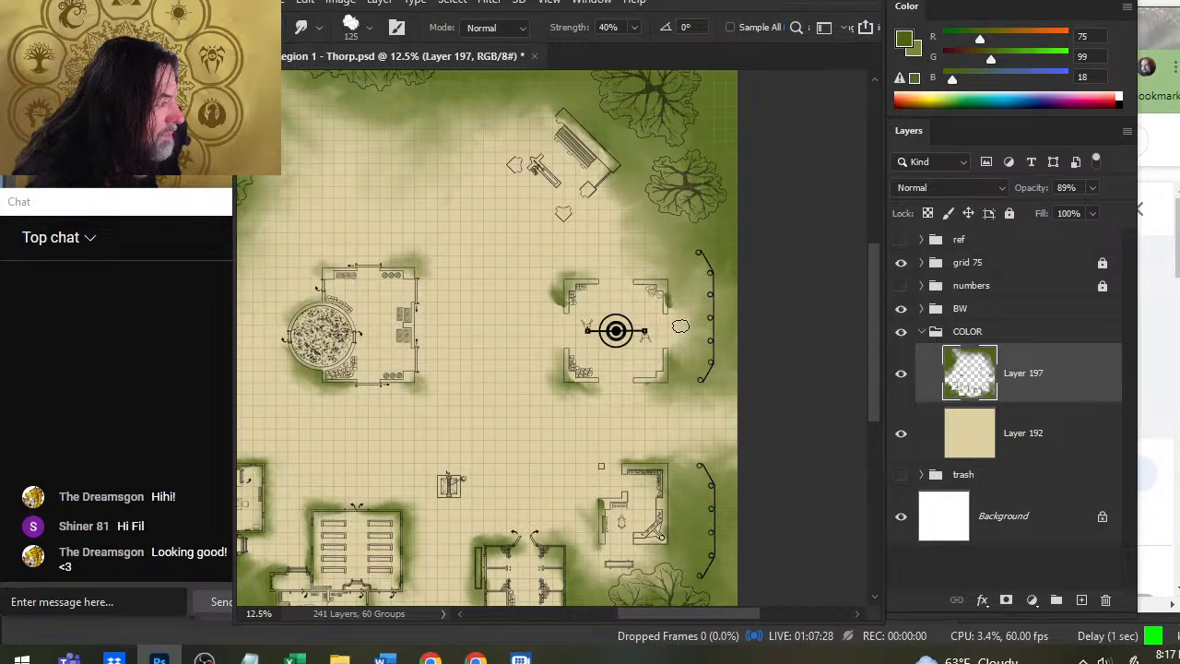
Paint darker grass along the fence east of the target building and blend it into the surrounding green.
{"action": "key", "text": "b"}
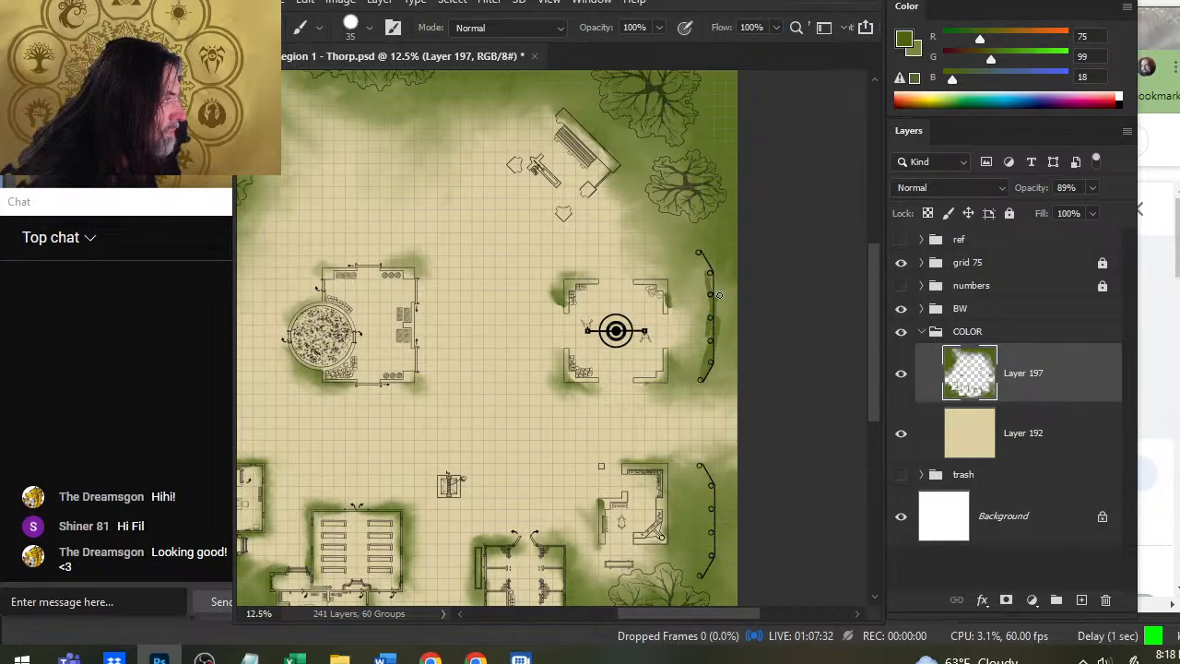
{"action": "key", "text": "r"}
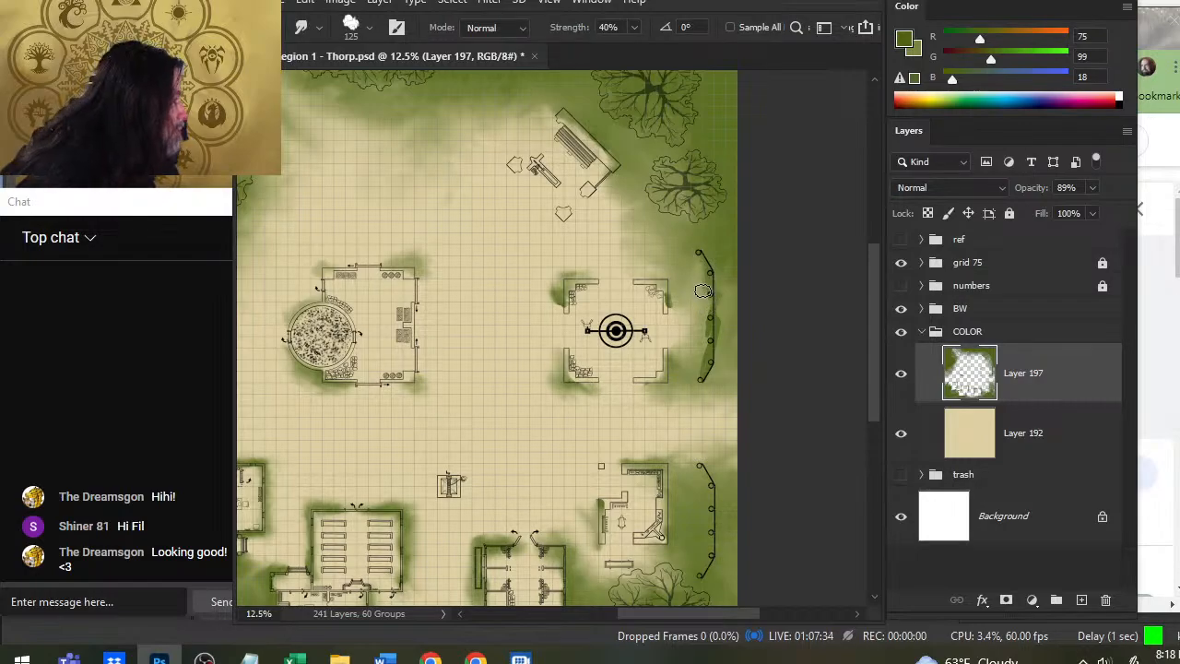
{"action": "key", "text": "b"}
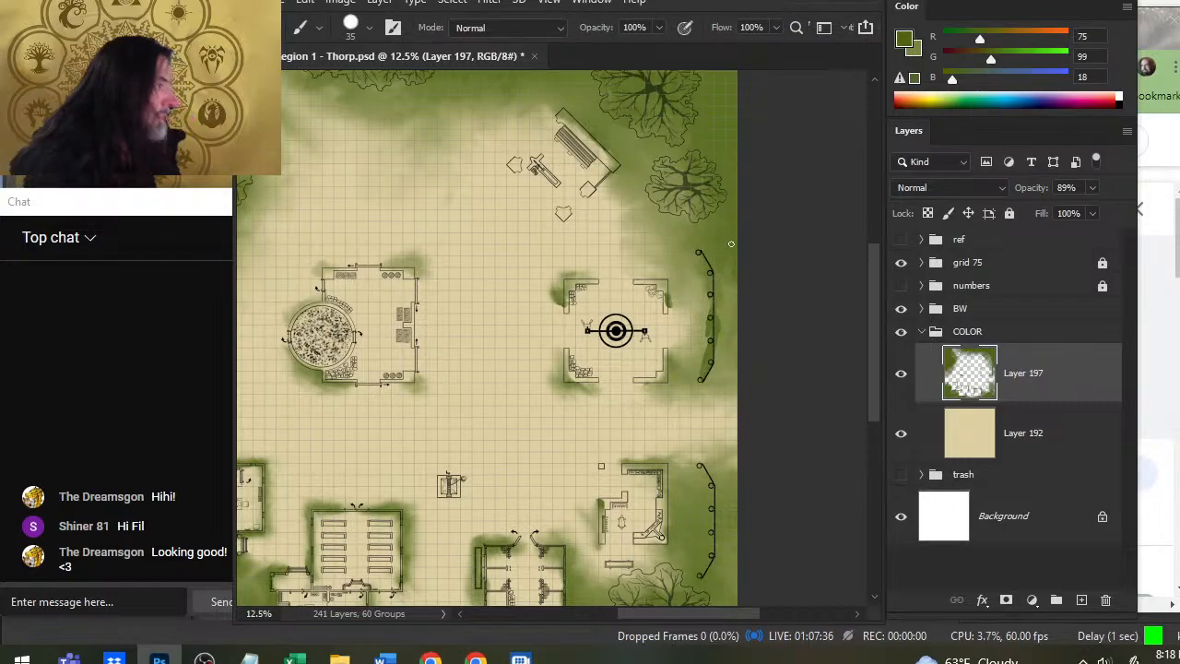
{"action": "left_click_drag", "start_coordinate": [724, 275], "coordinate": [730, 346]}
{"action": "key", "text": "r"}
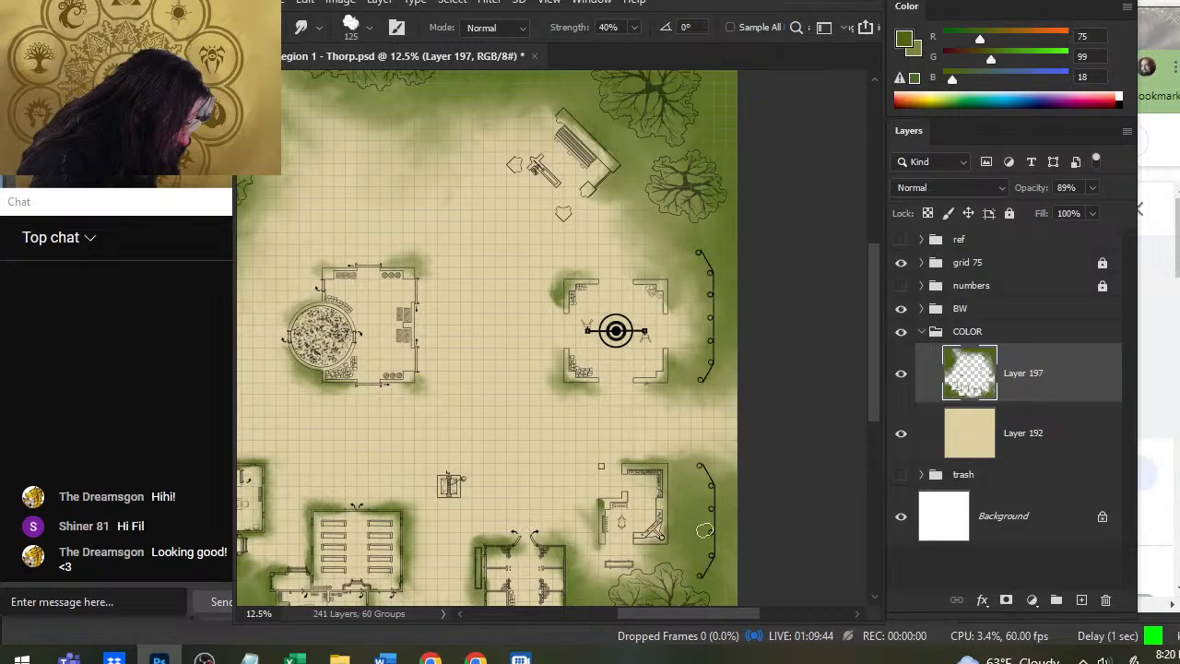
Paint and smudge grass around the large tree below the map's lower-right building.
{"action": "scroll", "coordinate": [681, 450], "scroll_direction": "down", "scroll_amount": 3}
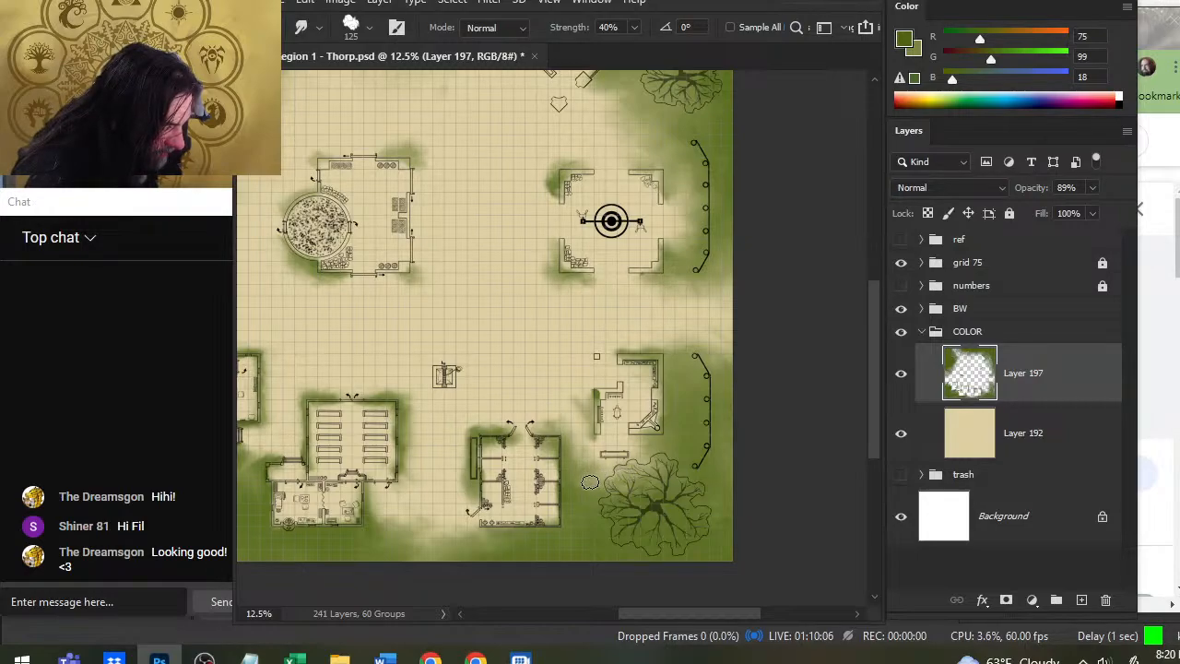
{"action": "key", "text": "b"}
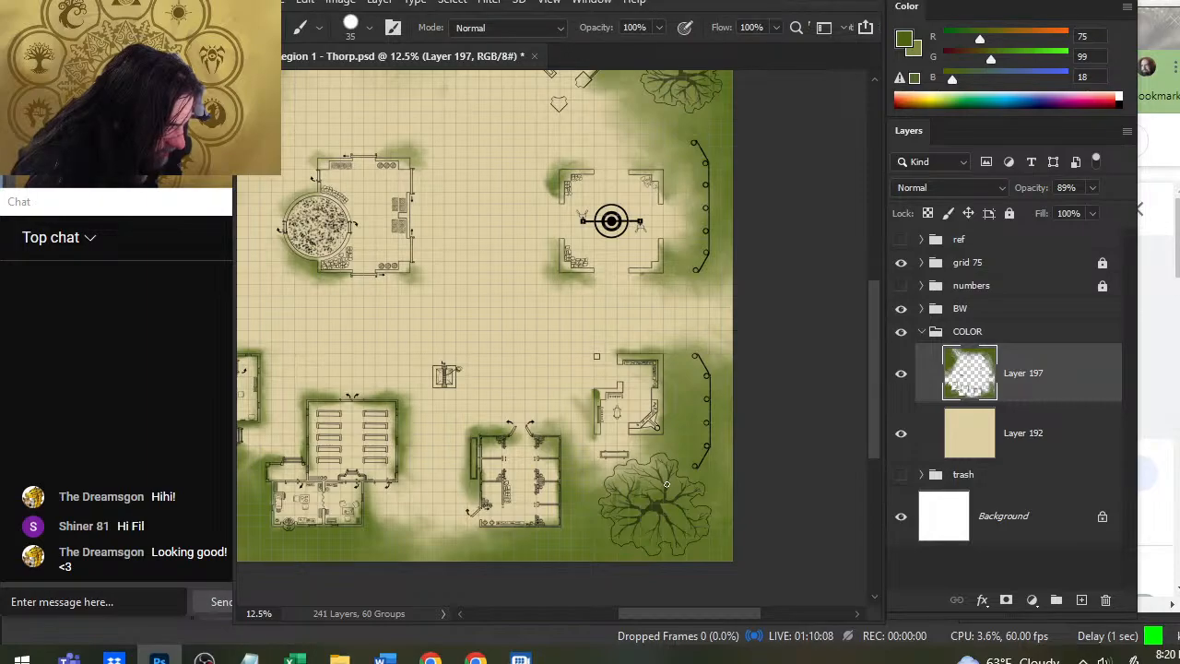
{"action": "key", "text": "r"}
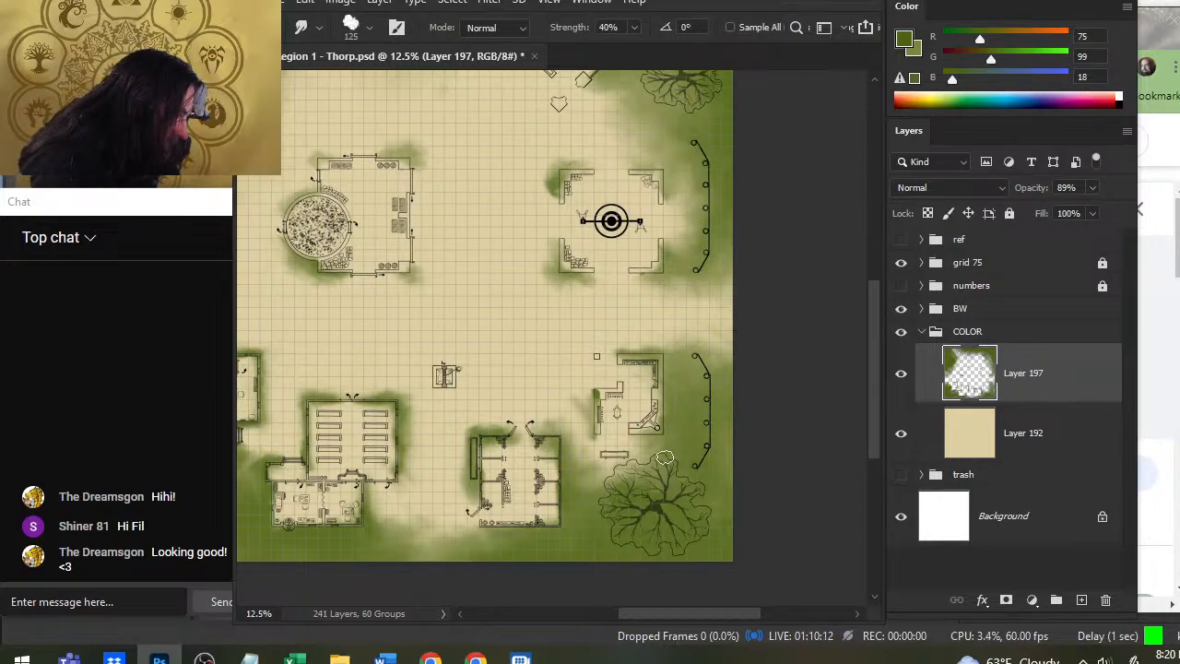
{"action": "key", "text": "b"}
{"action": "key", "text": "r"}
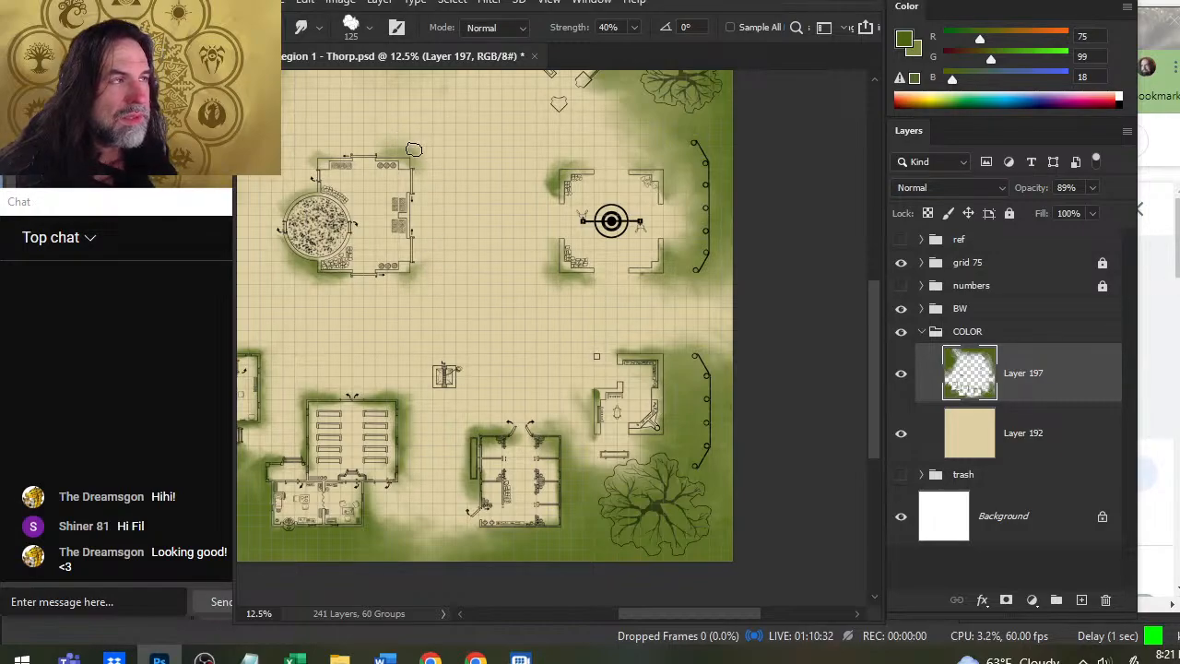
Erase the faint grass along the clearing's northern edge with a 500 px eraser at 20% opacity.
{"action": "mouse_move", "coordinate": [410, 206]}
{"action": "left_mouse_down"}
{"action": "mouse_move", "coordinate": [433, 215]}
{"action": "mouse_move", "coordinate": [525, 358]}
{"action": "left_mouse_up"}
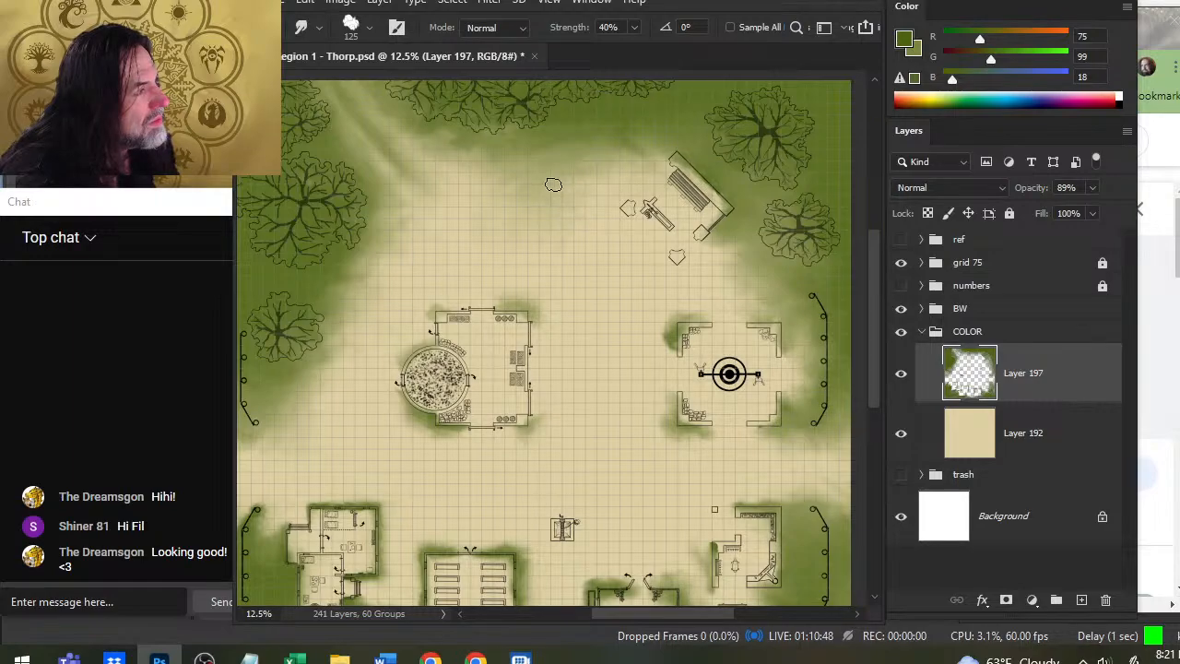
{"action": "key", "text": "e"}
{"action": "left_click_drag", "start_coordinate": [527, 219], "coordinate": [588, 212]}
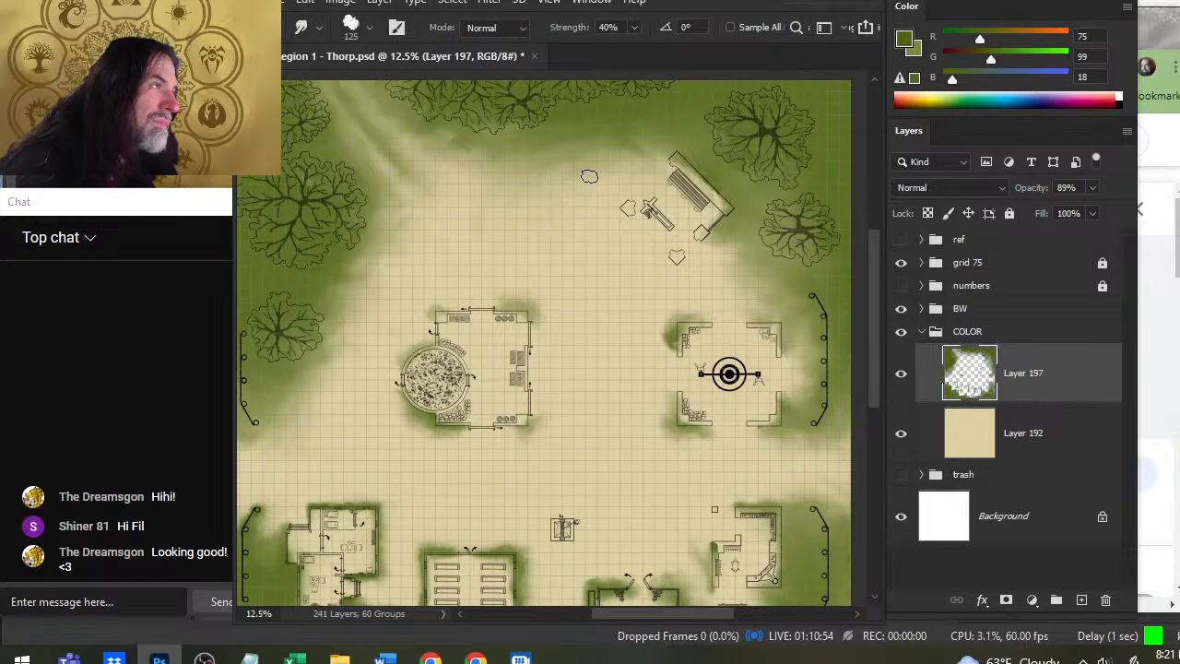
{"action": "key", "text": "e"}
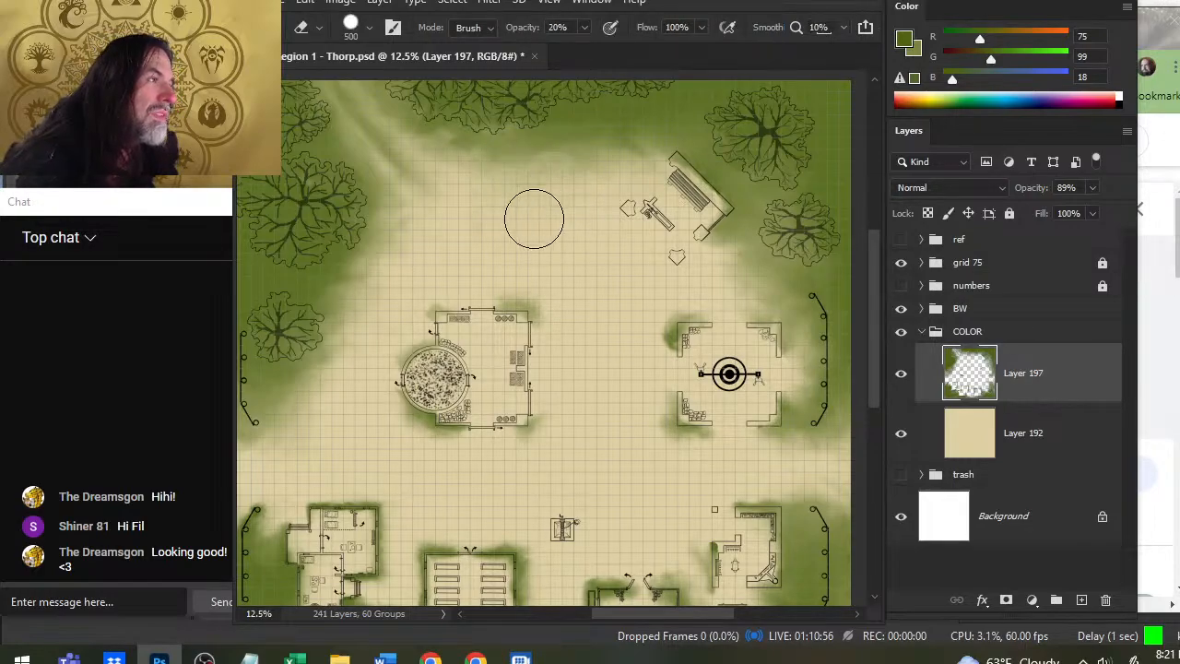
{"action": "left_click_drag", "start_coordinate": [534, 218], "coordinate": [522, 184]}
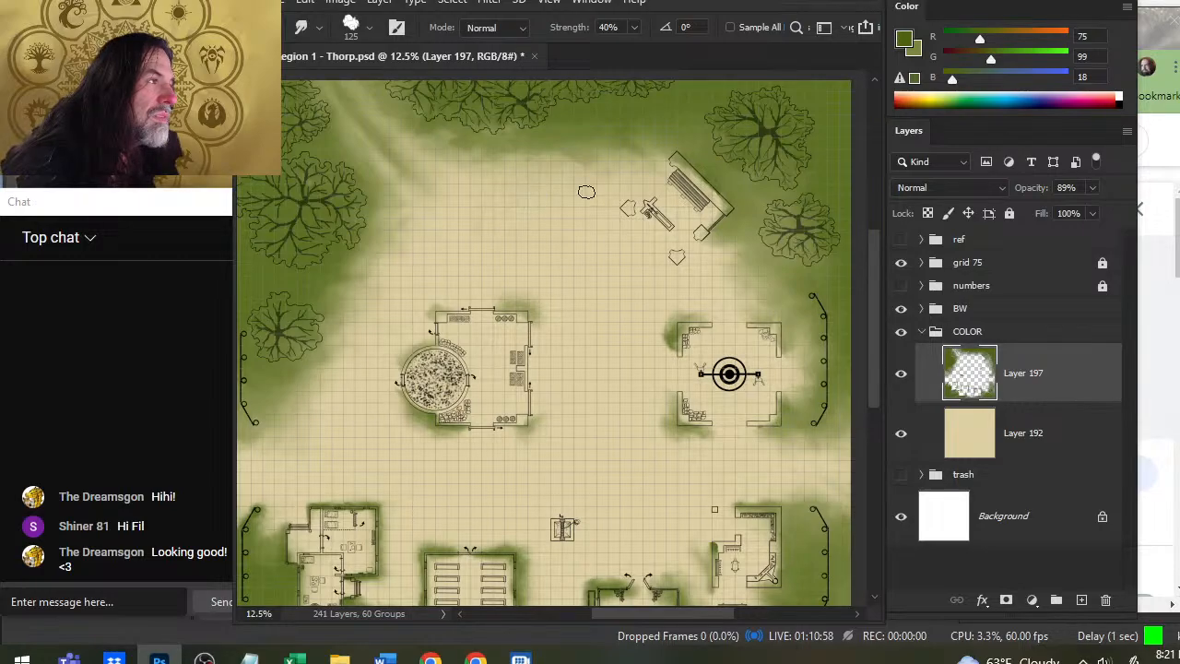
Smudge the grass boundary along the clearing's northern edge and set the Smudge strength to 32%.
{"action": "mouse_move", "coordinate": [525, 175]}
{"action": "left_mouse_down"}
{"action": "mouse_move", "coordinate": [466, 146]}
{"action": "mouse_move", "coordinate": [473, 118]}
{"action": "mouse_move", "coordinate": [446, 155]}
{"action": "left_mouse_up"}
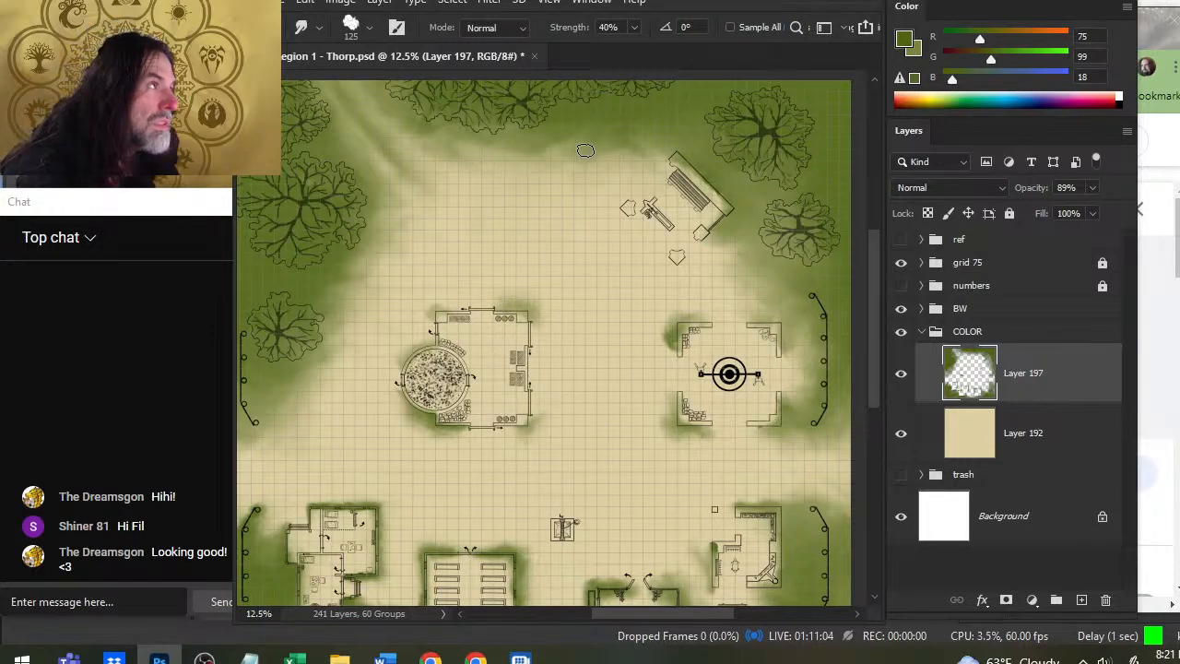
{"action": "mouse_move", "coordinate": [598, 147]}
{"action": "left_mouse_down"}
{"action": "mouse_move", "coordinate": [575, 183]}
{"action": "mouse_move", "coordinate": [608, 146]}
{"action": "mouse_move", "coordinate": [570, 171]}
{"action": "mouse_move", "coordinate": [612, 143]}
{"action": "mouse_move", "coordinate": [526, 137]}
{"action": "mouse_move", "coordinate": [609, 120]}
{"action": "mouse_move", "coordinate": [594, 166]}
{"action": "mouse_move", "coordinate": [639, 167]}
{"action": "mouse_move", "coordinate": [552, 171]}
{"action": "mouse_move", "coordinate": [586, 160]}
{"action": "mouse_move", "coordinate": [530, 157]}
{"action": "mouse_move", "coordinate": [500, 171]}
{"action": "mouse_move", "coordinate": [451, 124]}
{"action": "mouse_move", "coordinate": [480, 114]}
{"action": "mouse_move", "coordinate": [536, 124]}
{"action": "mouse_move", "coordinate": [508, 127]}
{"action": "mouse_move", "coordinate": [474, 165]}
{"action": "mouse_move", "coordinate": [455, 163]}
{"action": "mouse_move", "coordinate": [439, 191]}
{"action": "mouse_move", "coordinate": [460, 213]}
{"action": "mouse_move", "coordinate": [449, 239]}
{"action": "mouse_move", "coordinate": [480, 163]}
{"action": "mouse_move", "coordinate": [552, 146]}
{"action": "mouse_move", "coordinate": [530, 123]}
{"action": "mouse_move", "coordinate": [536, 132]}
{"action": "mouse_move", "coordinate": [470, 119]}
{"action": "mouse_move", "coordinate": [507, 126]}
{"action": "mouse_move", "coordinate": [489, 123]}
{"action": "mouse_move", "coordinate": [523, 153]}
{"action": "mouse_move", "coordinate": [481, 147]}
{"action": "mouse_move", "coordinate": [507, 166]}
{"action": "mouse_move", "coordinate": [549, 143]}
{"action": "mouse_move", "coordinate": [498, 134]}
{"action": "mouse_move", "coordinate": [486, 118]}
{"action": "mouse_move", "coordinate": [588, 156]}
{"action": "mouse_move", "coordinate": [535, 172]}
{"action": "mouse_move", "coordinate": [615, 143]}
{"action": "mouse_move", "coordinate": [553, 147]}
{"action": "mouse_move", "coordinate": [583, 167]}
{"action": "mouse_move", "coordinate": [587, 139]}
{"action": "mouse_move", "coordinate": [636, 156]}
{"action": "mouse_move", "coordinate": [651, 175]}
{"action": "mouse_move", "coordinate": [620, 138]}
{"action": "left_mouse_up"}
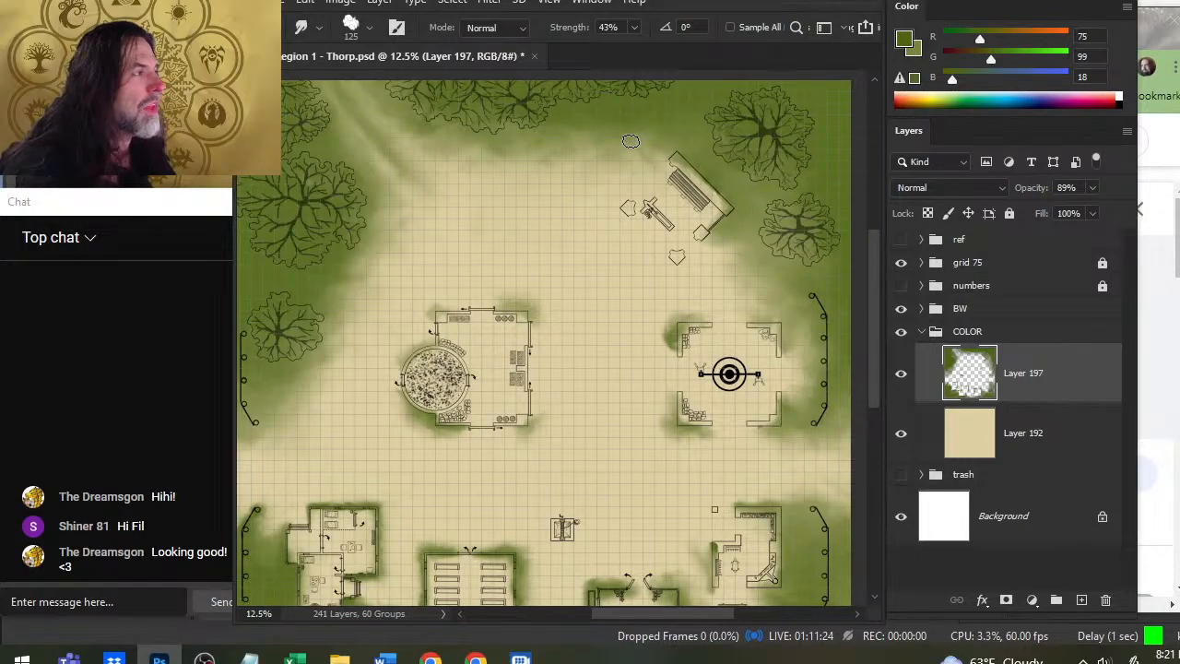
{"action": "key", "text": "3"}
{"action": "key", "text": "2"}
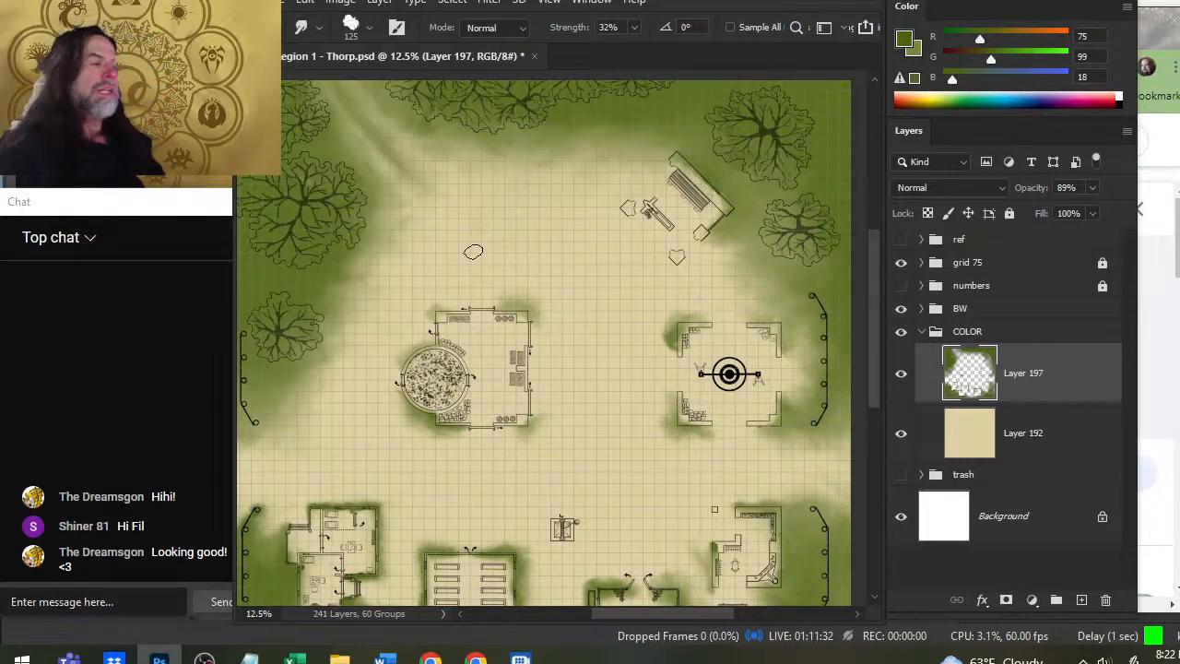
Paint and smudge grass around the lower end of the fence on the map's upper-left side.
{"action": "key", "text": "z"}
{"action": "left_click_drag", "start_coordinate": [645, 268], "coordinate": [587, 382]}
{"action": "left_click_drag", "start_coordinate": [578, 294], "coordinate": [610, 357]}
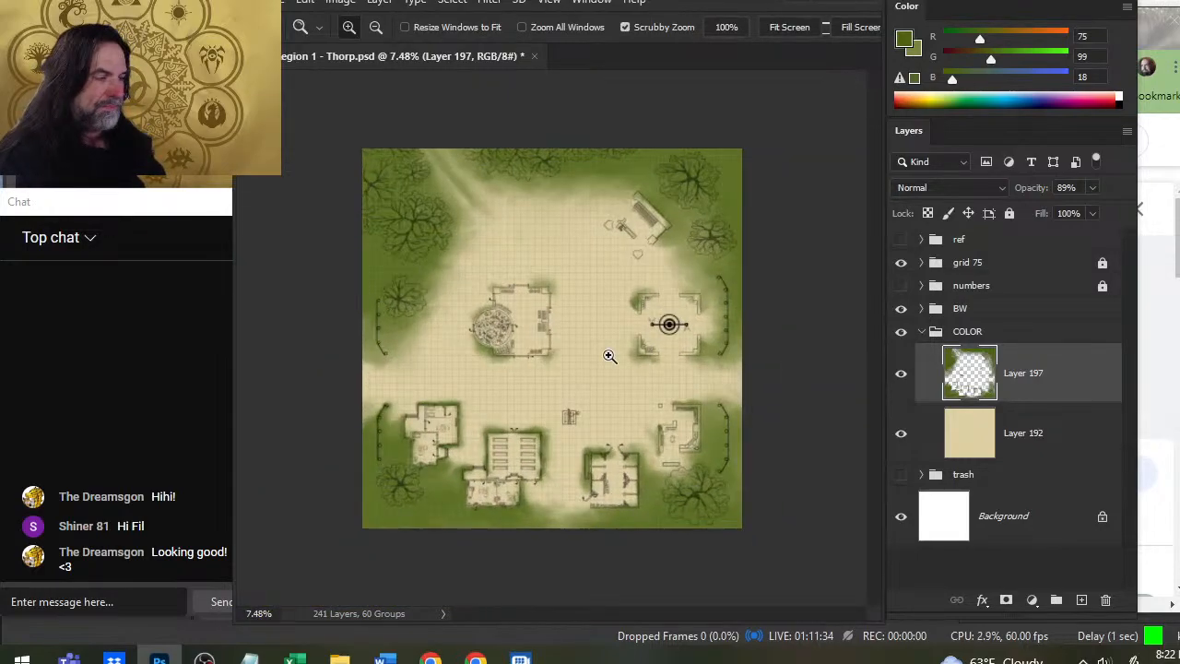
{"action": "key", "text": "r"}
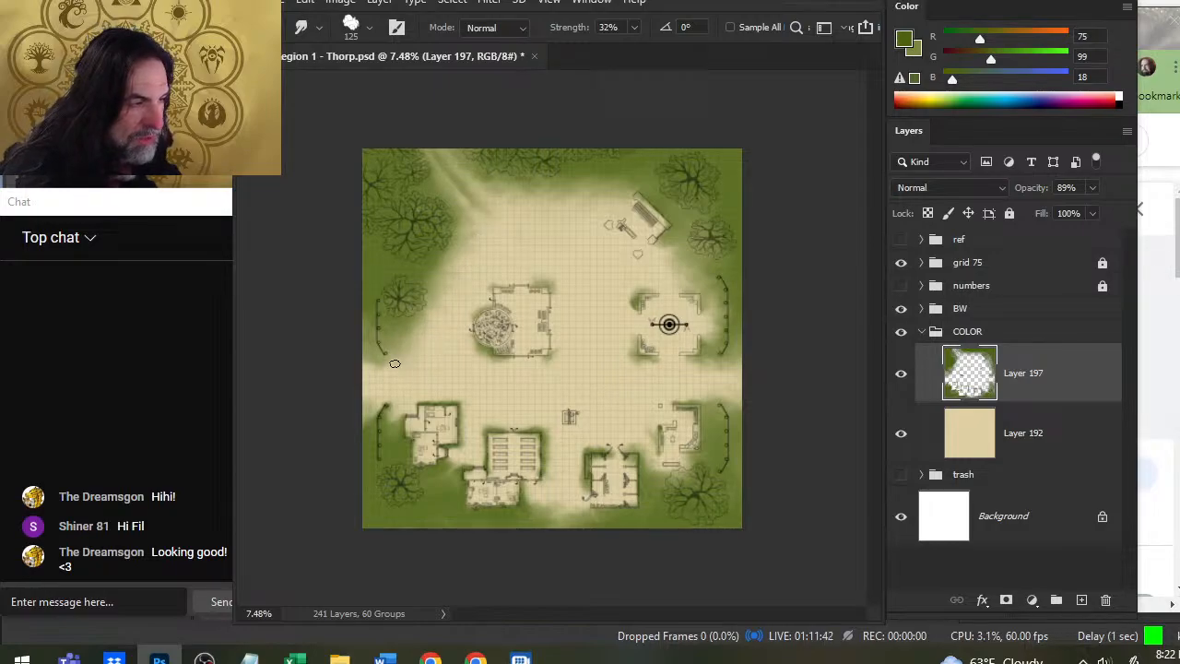
{"action": "mouse_move", "coordinate": [422, 348]}
{"action": "left_mouse_down"}
{"action": "mouse_move", "coordinate": [442, 345]}
{"action": "mouse_move", "coordinate": [431, 352]}
{"action": "left_mouse_up"}
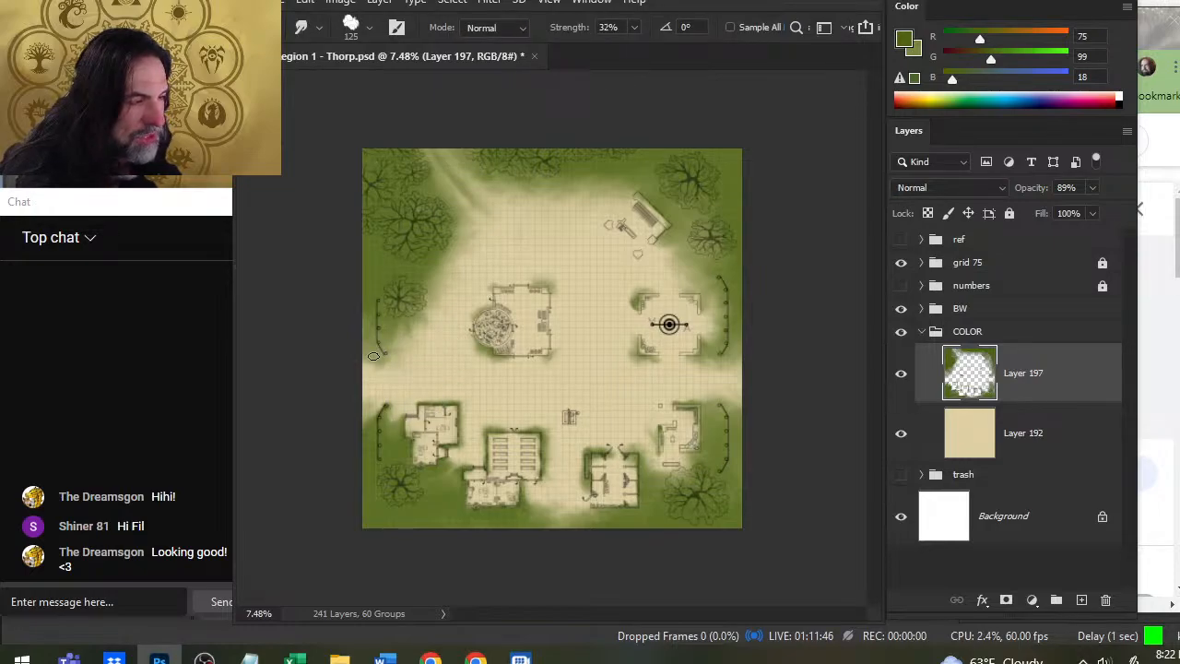
{"action": "key", "text": "b"}
{"action": "key", "text": "r"}
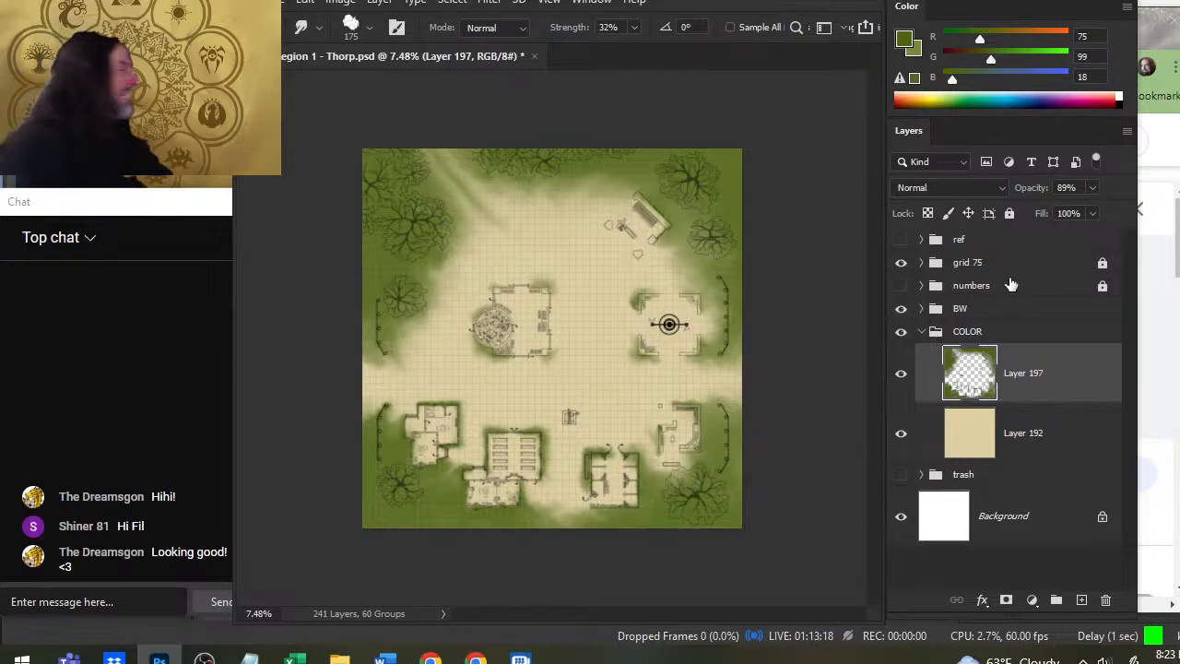
Lower the opacity of Layer 197 to 75% and add a new layer above it.
{"action": "left_click", "coordinate": [1093, 188]}
{"action": "left_click_drag", "start_coordinate": [1092, 215], "coordinate": [1083, 212]}
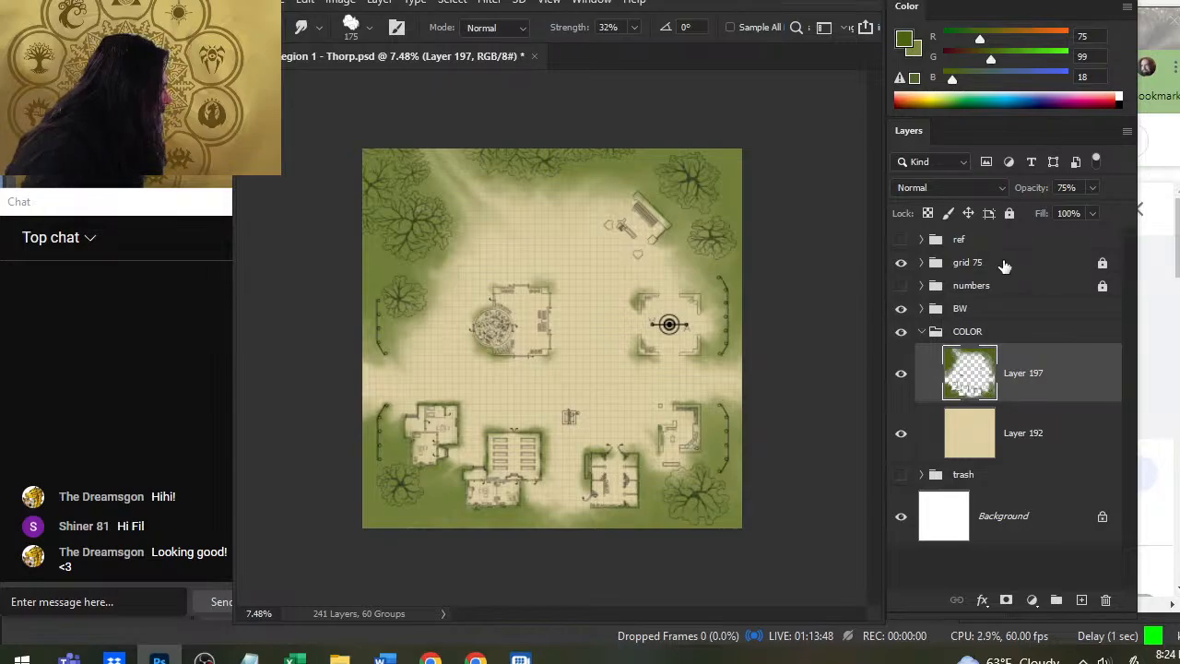
{"action": "left_click", "coordinate": [1080, 599]}
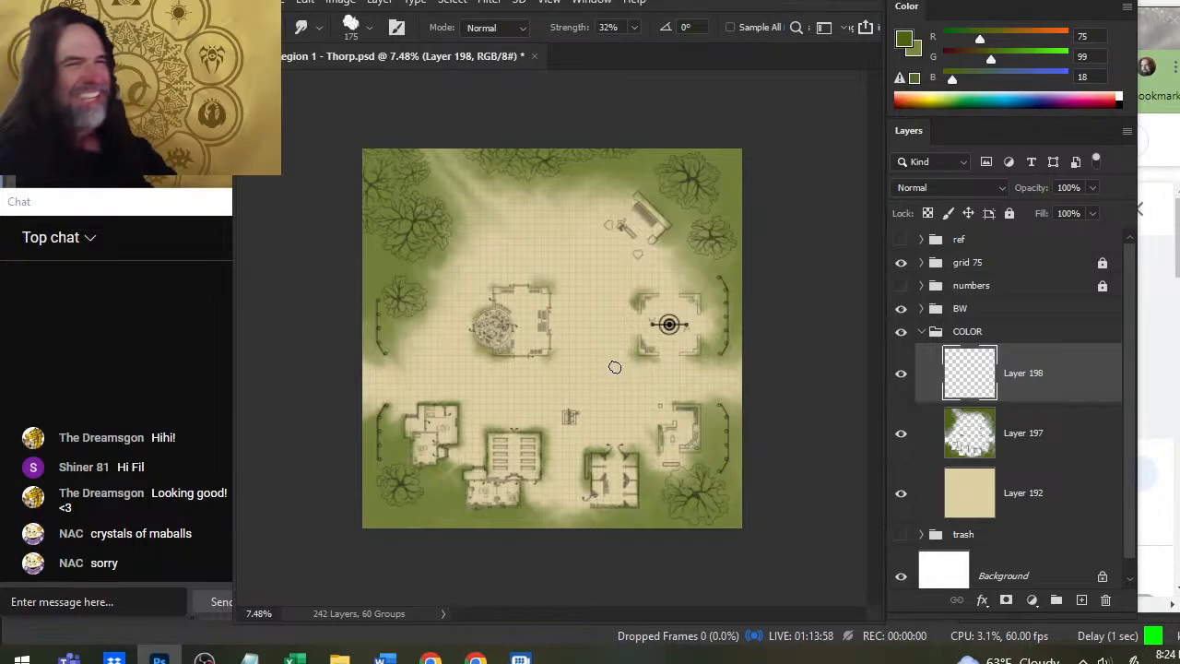
Paint a small grass patch on the new layer beside the lower-left house and smudge it at 200 px.
{"action": "key", "text": "b"}
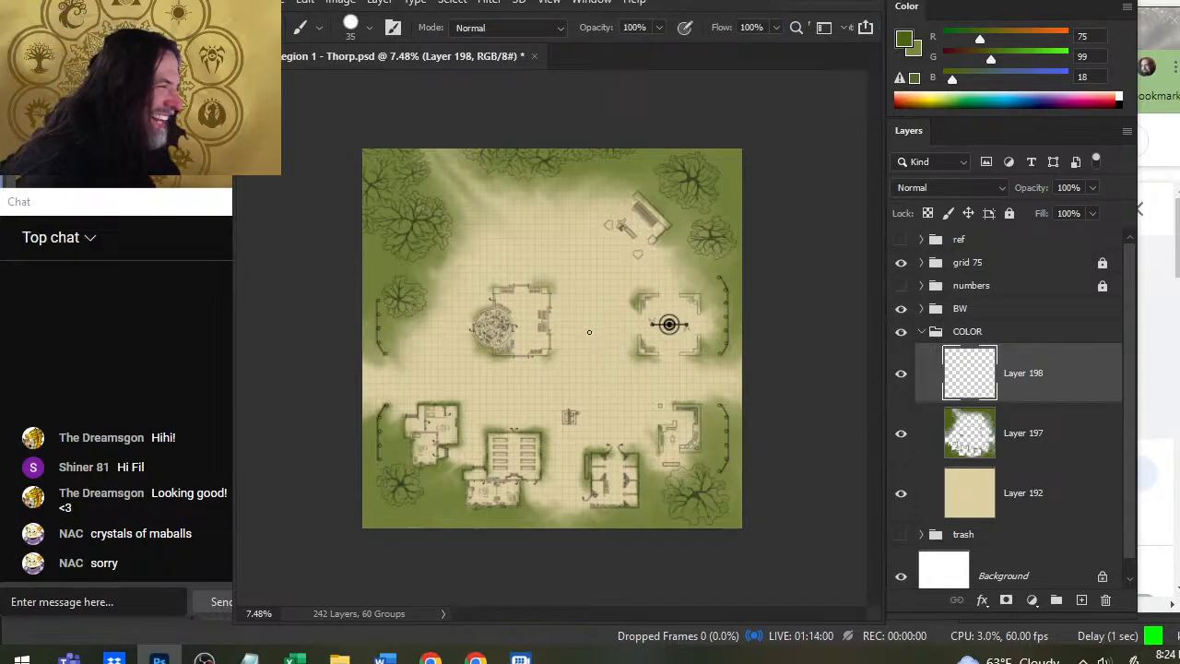
{"action": "mouse_move", "coordinate": [584, 270]}
{"action": "left_mouse_down"}
{"action": "mouse_move", "coordinate": [636, 273]}
{"action": "mouse_move", "coordinate": [635, 366]}
{"action": "left_mouse_up"}
{"action": "key", "text": "z"}
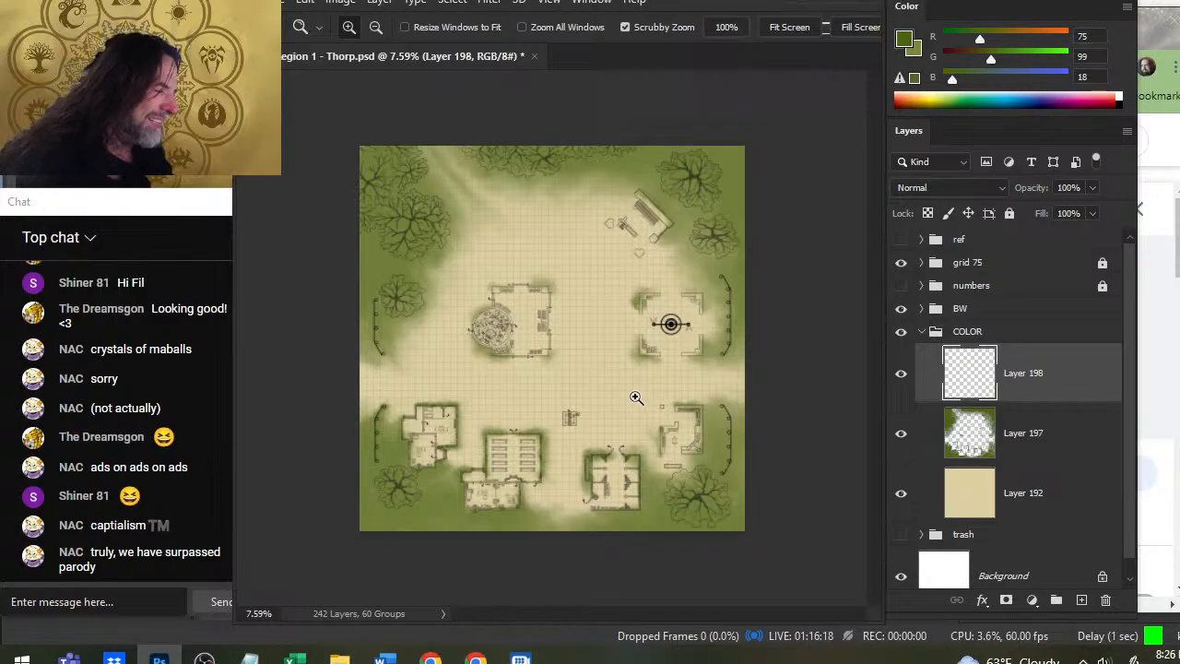
{"action": "scroll", "coordinate": [580, 452], "scroll_direction": "up", "scroll_amount": 2}
{"action": "left_click_drag", "start_coordinate": [707, 472], "coordinate": [680, 387]}
{"action": "key", "text": "b"}
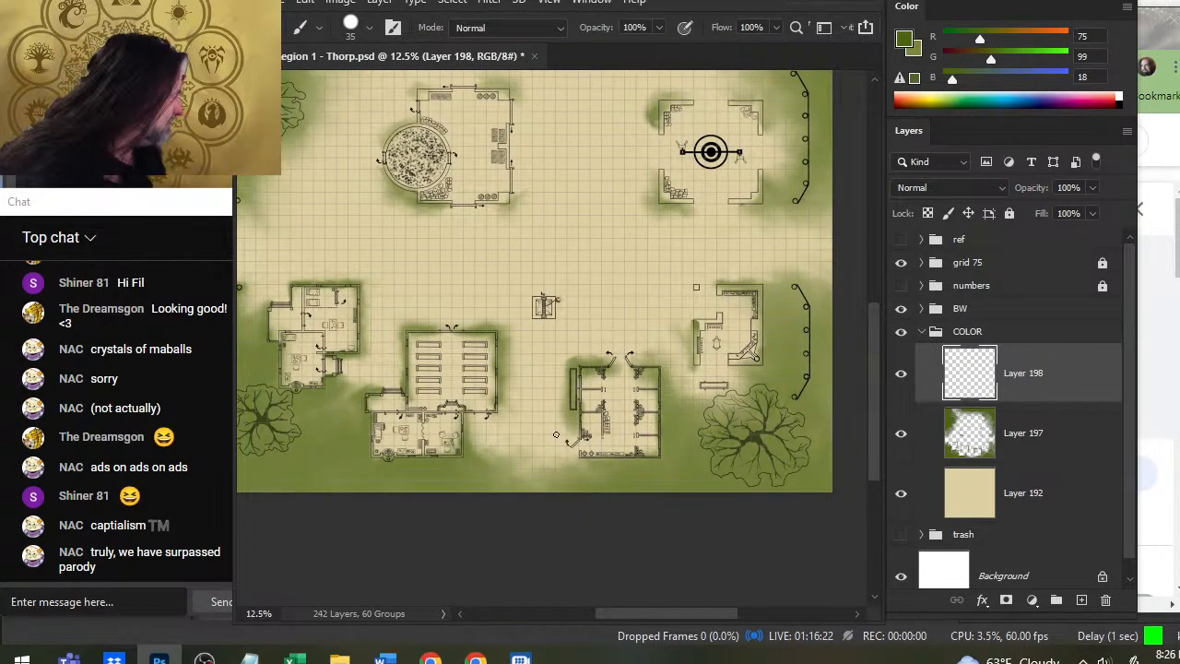
{"action": "mouse_move", "coordinate": [447, 307]}
{"action": "left_mouse_down"}
{"action": "mouse_move", "coordinate": [489, 321]}
{"action": "mouse_move", "coordinate": [566, 383]}
{"action": "mouse_move", "coordinate": [507, 395]}
{"action": "mouse_move", "coordinate": [488, 385]}
{"action": "mouse_move", "coordinate": [505, 393]}
{"action": "mouse_move", "coordinate": [526, 380]}
{"action": "mouse_move", "coordinate": [513, 375]}
{"action": "mouse_move", "coordinate": [494, 402]}
{"action": "mouse_move", "coordinate": [505, 386]}
{"action": "mouse_move", "coordinate": [553, 383]}
{"action": "mouse_move", "coordinate": [488, 381]}
{"action": "mouse_move", "coordinate": [511, 428]}
{"action": "mouse_move", "coordinate": [544, 402]}
{"action": "mouse_move", "coordinate": [511, 378]}
{"action": "mouse_move", "coordinate": [542, 376]}
{"action": "mouse_move", "coordinate": [528, 365]}
{"action": "mouse_move", "coordinate": [551, 384]}
{"action": "mouse_move", "coordinate": [492, 398]}
{"action": "mouse_move", "coordinate": [511, 405]}
{"action": "mouse_move", "coordinate": [543, 385]}
{"action": "left_mouse_up"}
{"action": "key", "text": "r"}
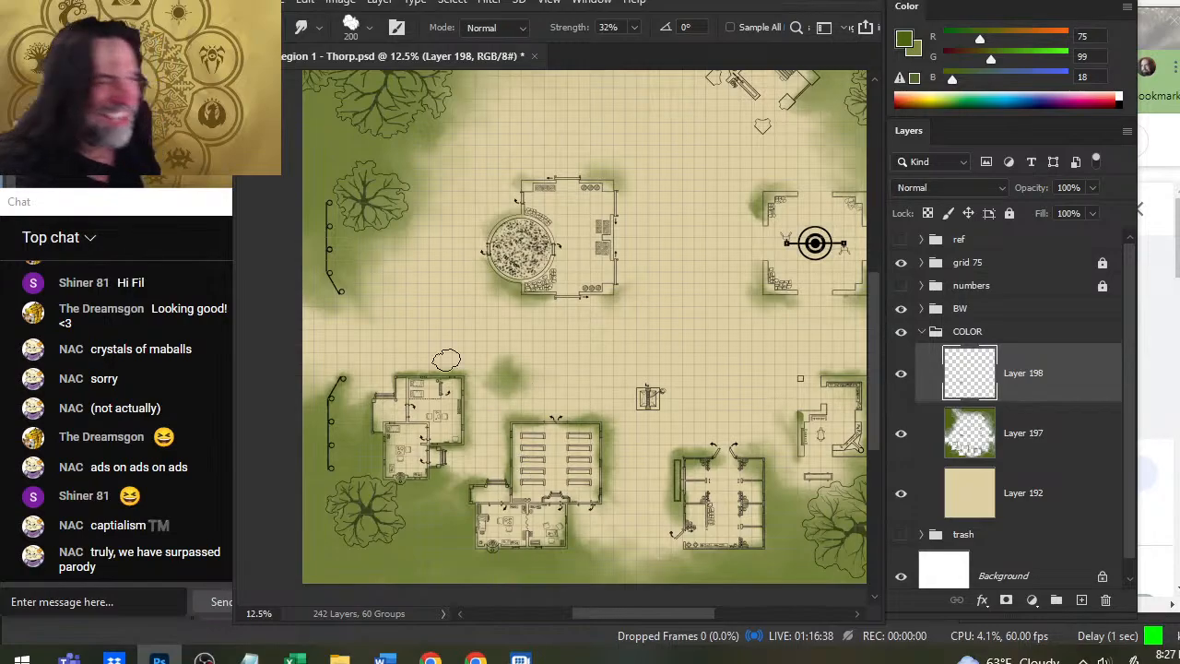
{"action": "key", "text": "bracketleft"}
{"action": "key", "text": "bracketleft"}
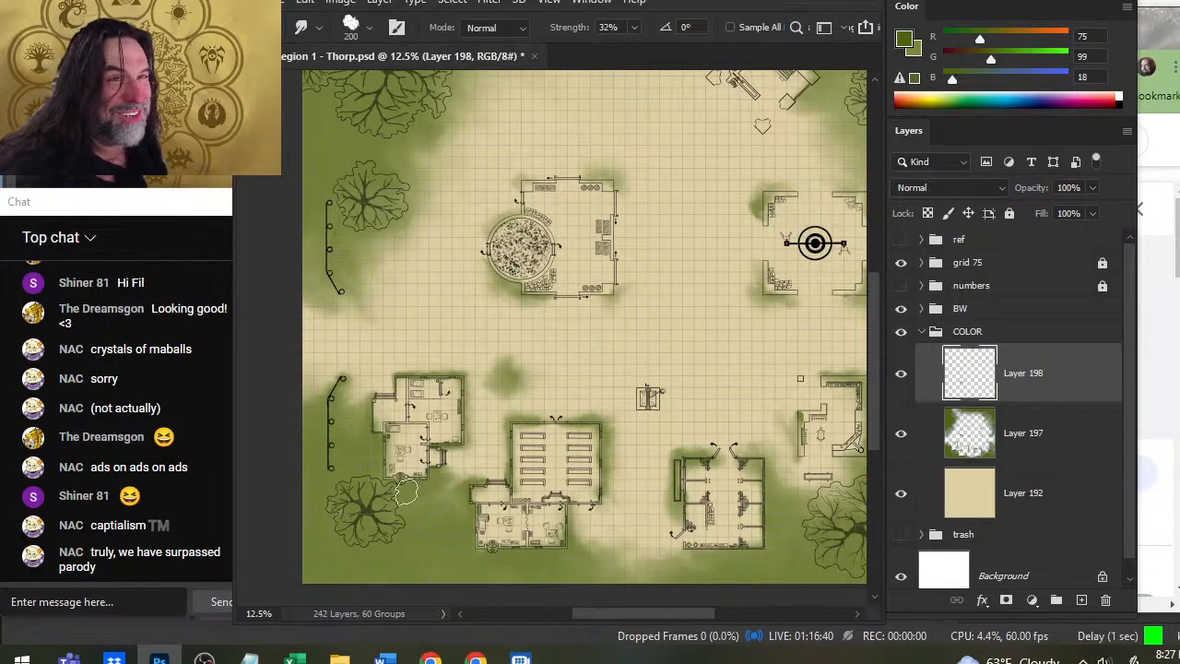
Paint a small grass patch near the lower end of the upper-left fence and smudge it at 125 px.
{"action": "key", "text": "bracketleft"}
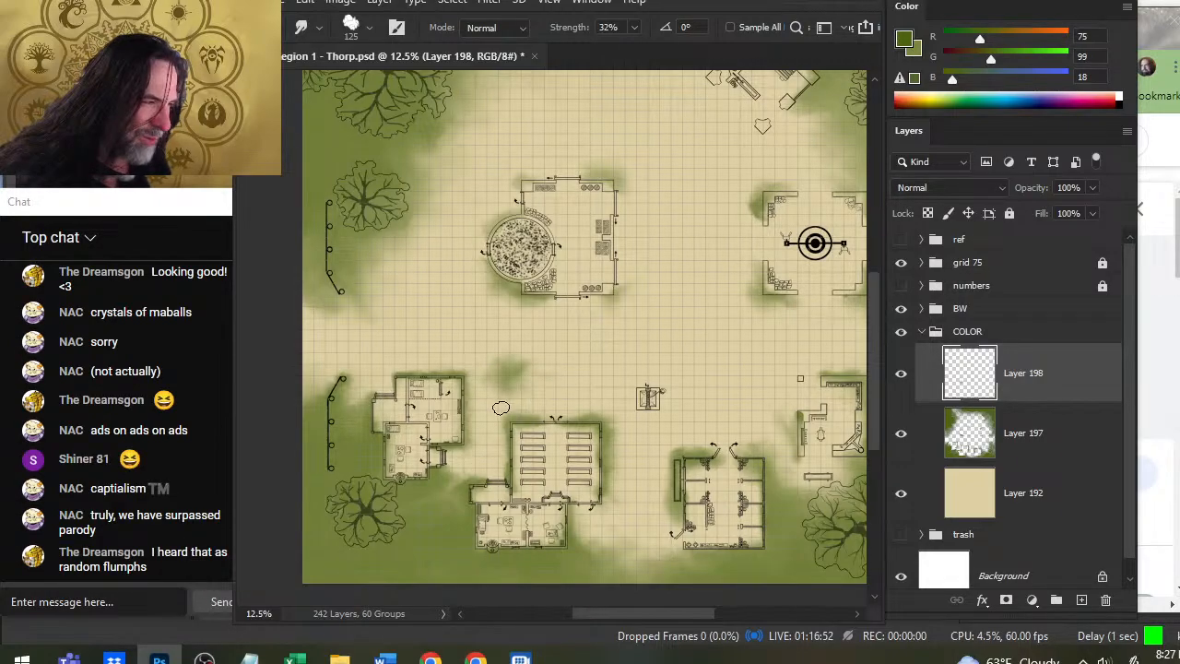
{"action": "key", "text": "b"}
{"action": "left_click", "coordinate": [386, 281]}
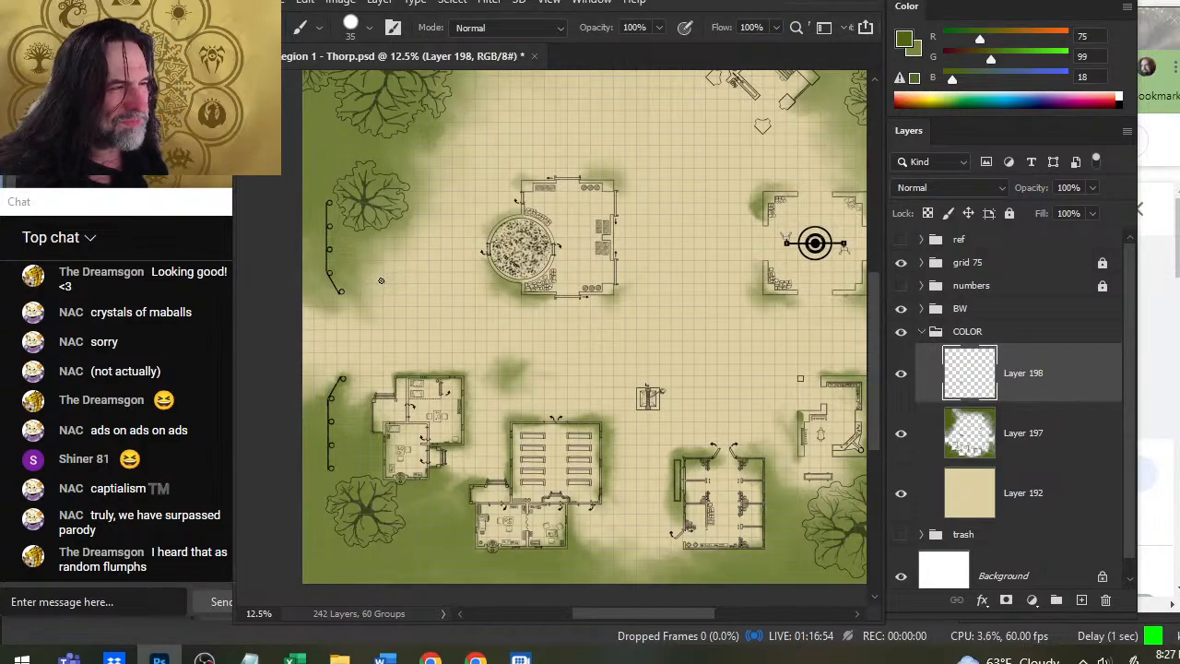
{"action": "key", "text": "r"}
{"action": "mouse_move", "coordinate": [386, 282]}
{"action": "left_mouse_down"}
{"action": "mouse_move", "coordinate": [396, 273]}
{"action": "mouse_move", "coordinate": [402, 285]}
{"action": "left_mouse_up"}
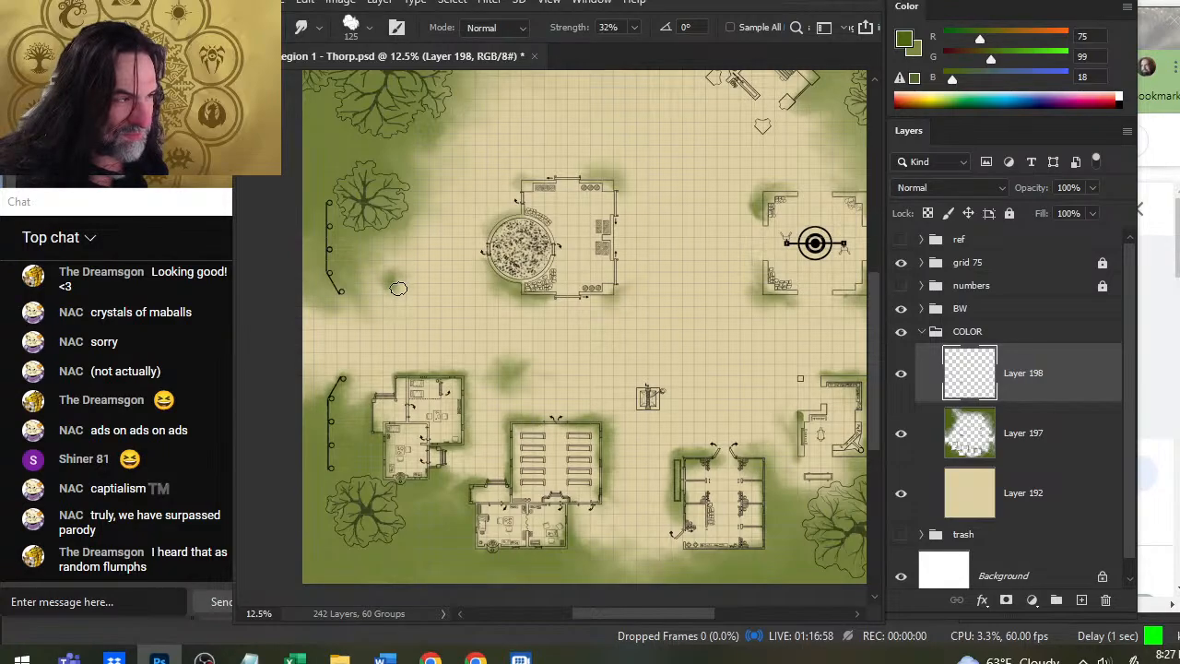
{"action": "mouse_move", "coordinate": [398, 289]}
{"action": "left_mouse_down"}
{"action": "mouse_move", "coordinate": [415, 285]}
{"action": "mouse_move", "coordinate": [385, 288]}
{"action": "mouse_move", "coordinate": [396, 269]}
{"action": "mouse_move", "coordinate": [394, 303]}
{"action": "mouse_move", "coordinate": [377, 308]}
{"action": "mouse_move", "coordinate": [391, 277]}
{"action": "mouse_move", "coordinate": [402, 280]}
{"action": "mouse_move", "coordinate": [376, 290]}
{"action": "left_mouse_up"}
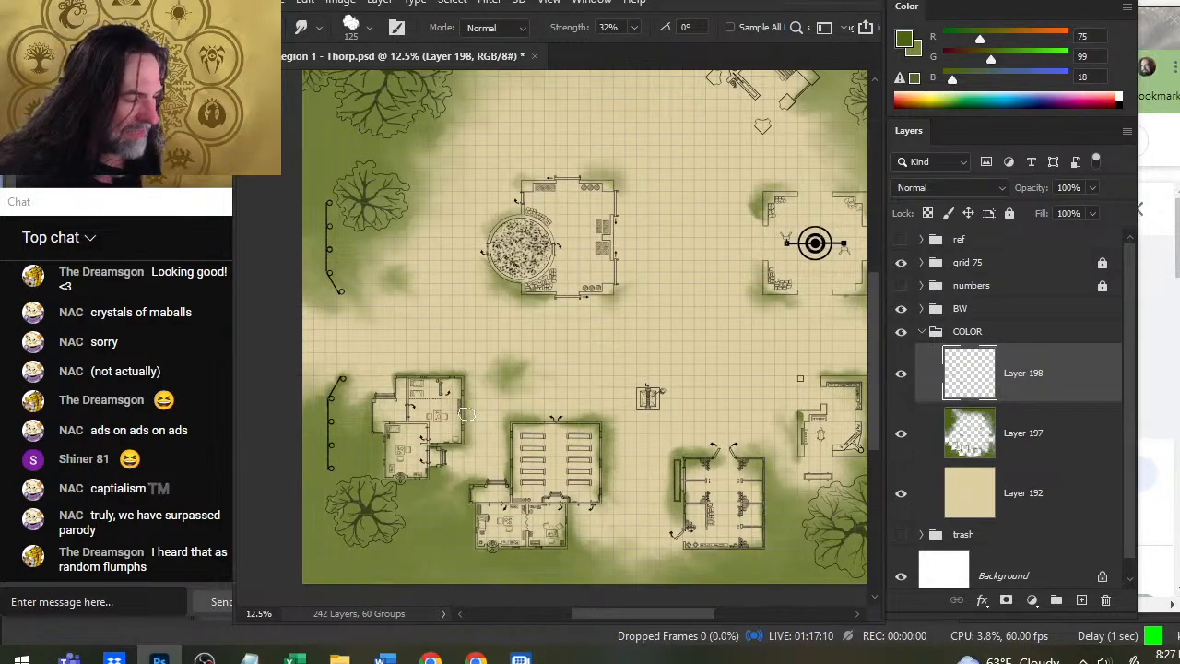
Paint and smudge small grass patches beside the lower-left house and along the east wall of the hall with benches.
{"action": "key", "text": "b"}
{"action": "key", "text": "r"}
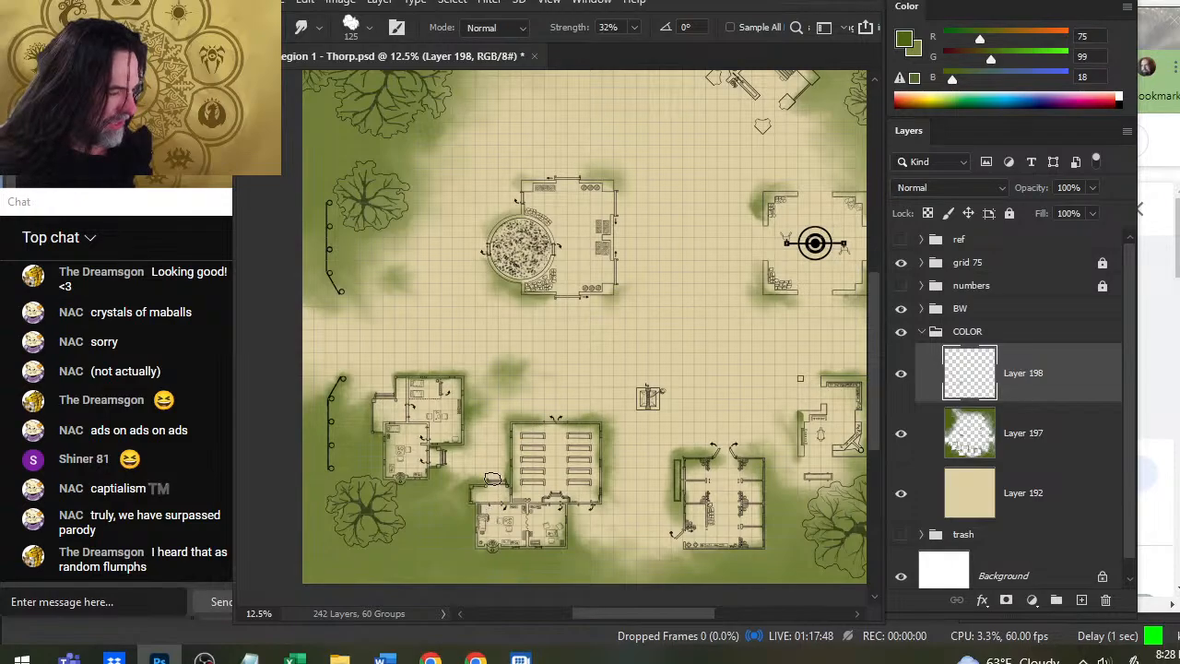
{"action": "left_click_drag", "start_coordinate": [784, 287], "coordinate": [705, 305]}
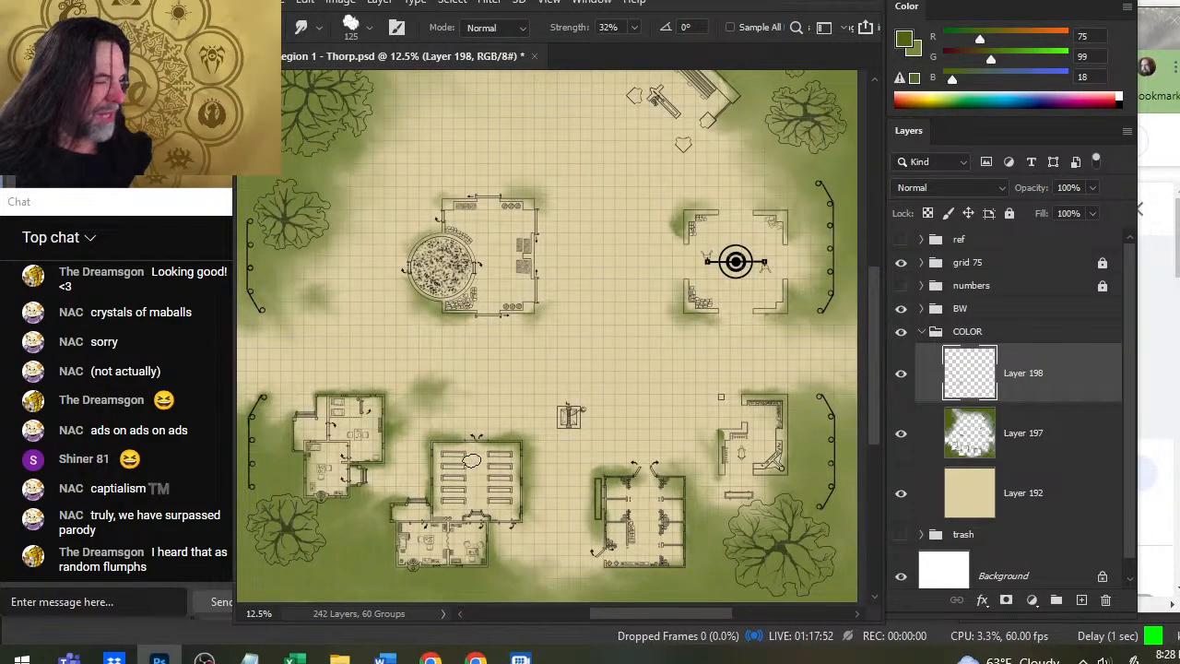
{"action": "key", "text": "b"}
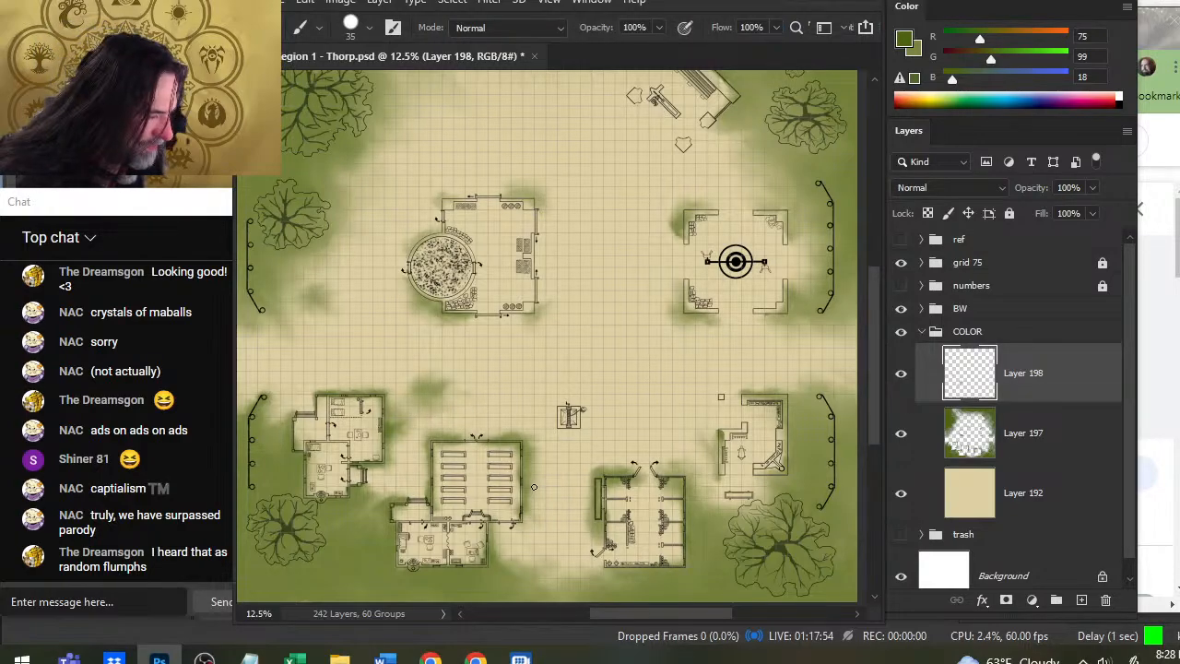
{"action": "key", "text": "r"}
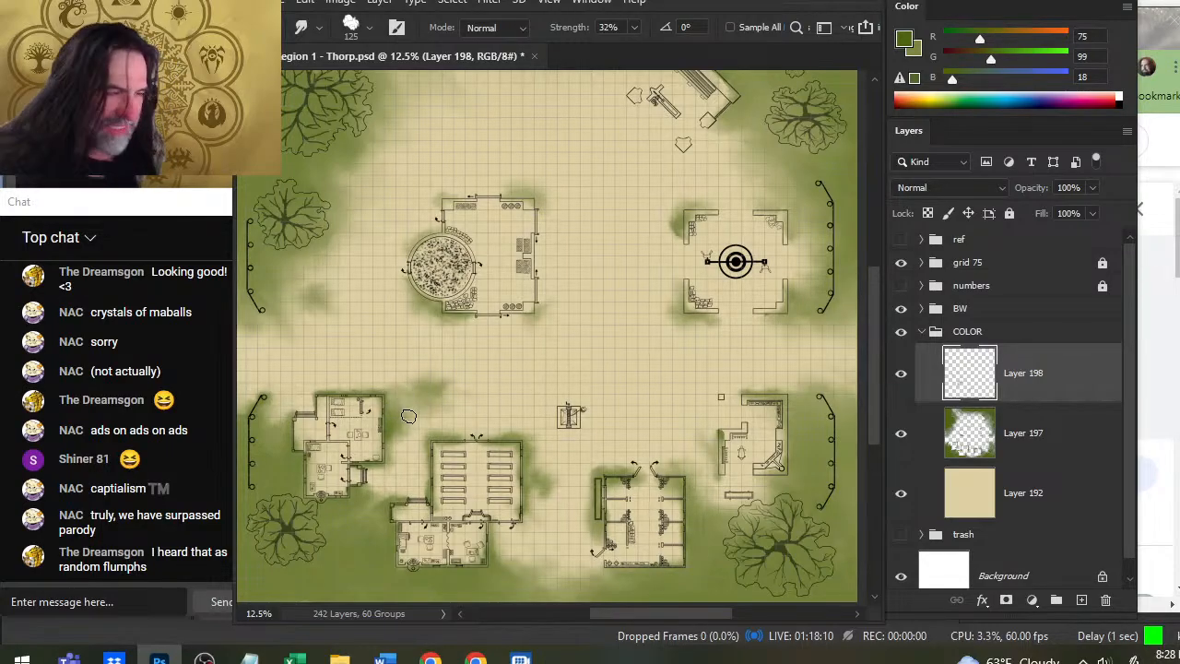
{"action": "scroll", "coordinate": [399, 192], "scroll_direction": "up", "scroll_amount": 3}
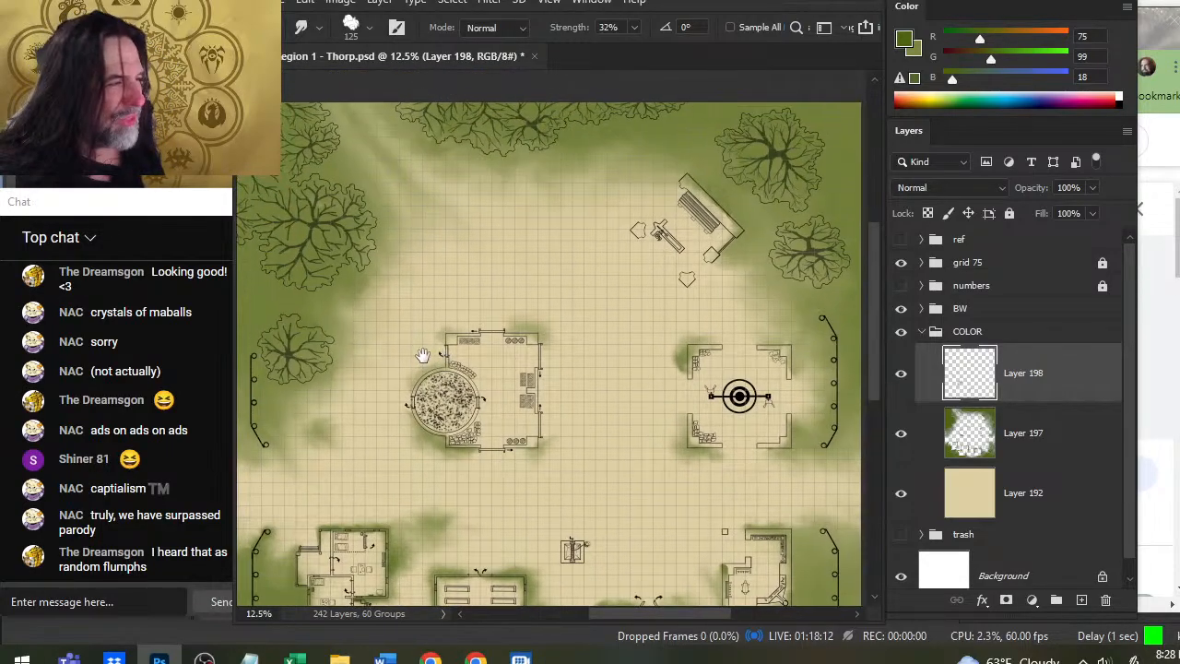
{"action": "key", "text": "b"}
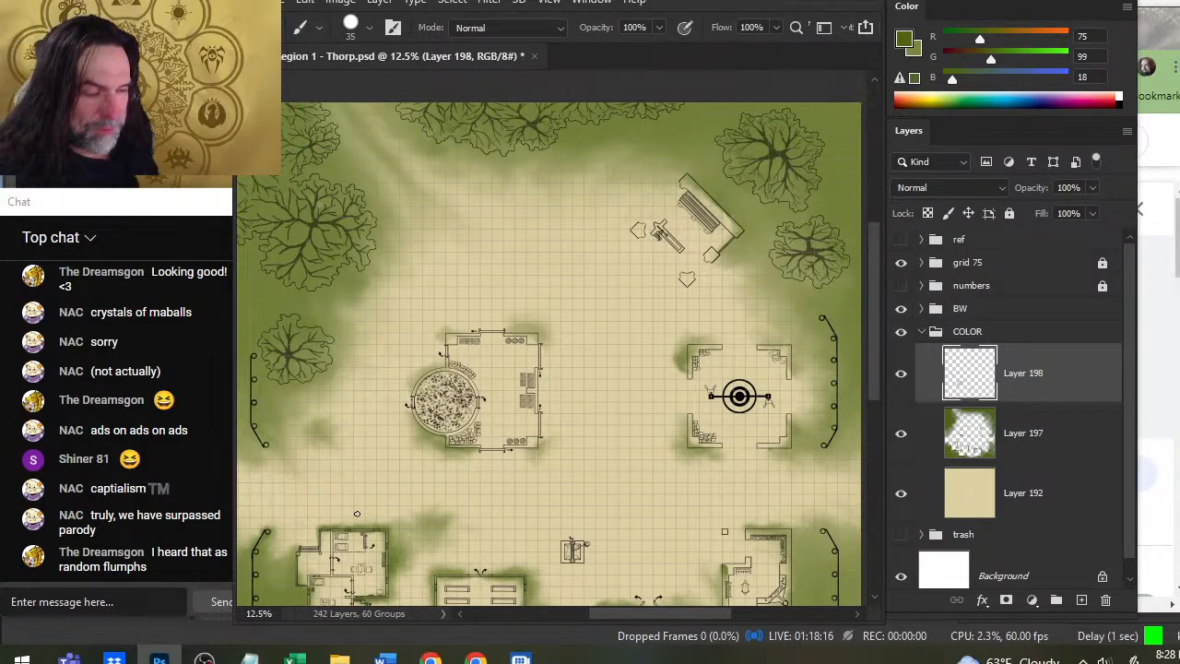
{"action": "key", "text": "e"}
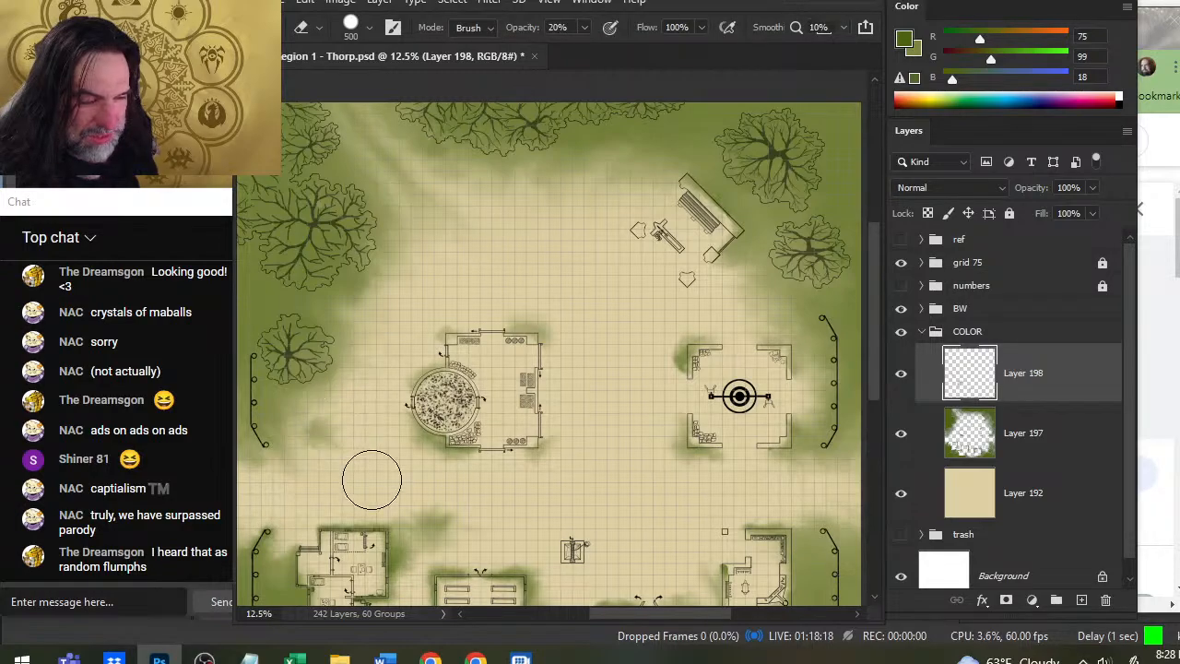
{"action": "key", "text": "r"}
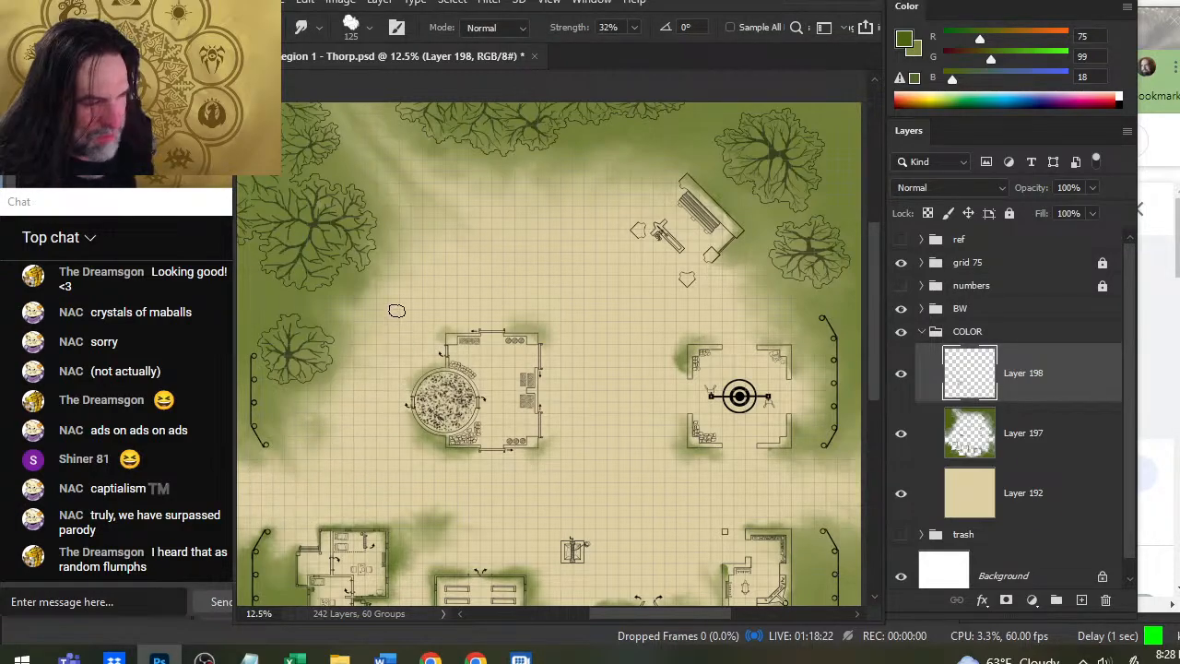
{"action": "left_click_drag", "start_coordinate": [667, 526], "coordinate": [513, 441]}
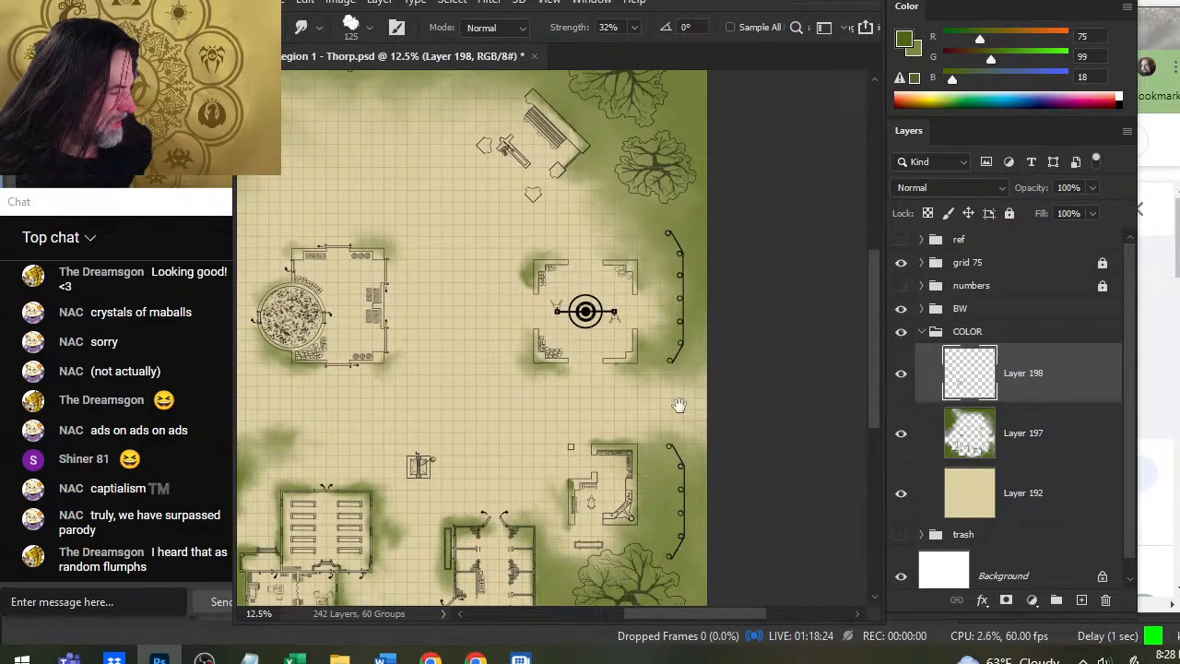
{"action": "key", "text": "z"}
{"action": "left_click_drag", "start_coordinate": [637, 381], "coordinate": [574, 382]}
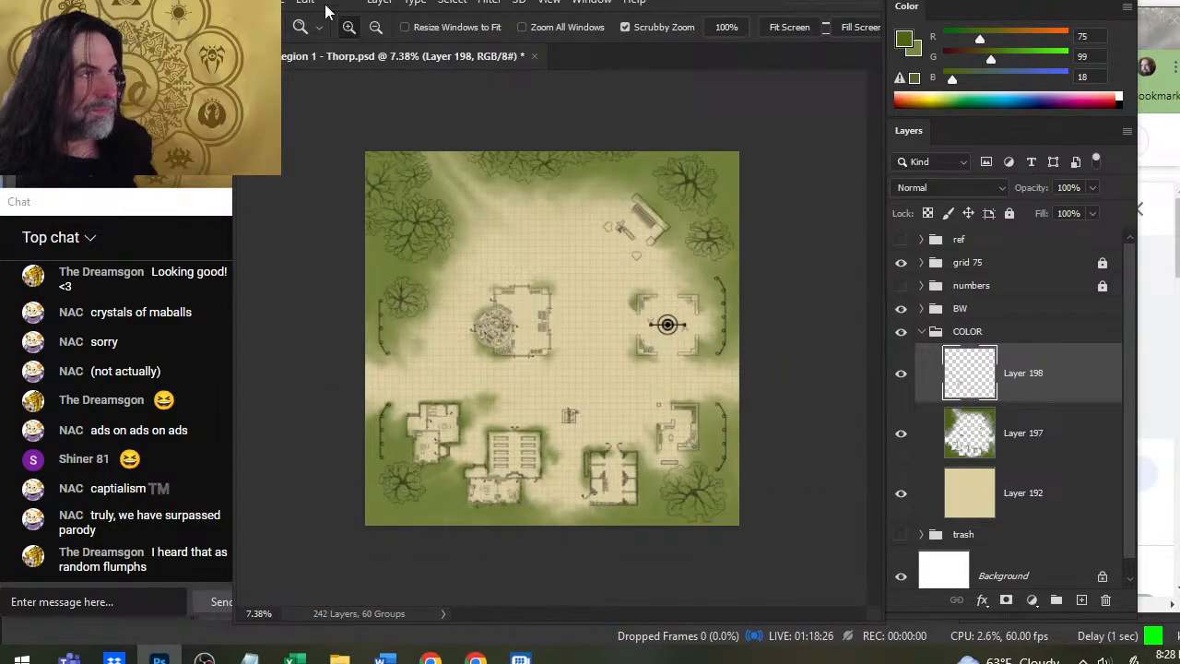
Open the recent file region map.psd and compare its terrain around the village location with the Thorp map.
{"action": "left_click", "coordinate": [281, 8]}
{"action": "mouse_move", "coordinate": [374, 110]}
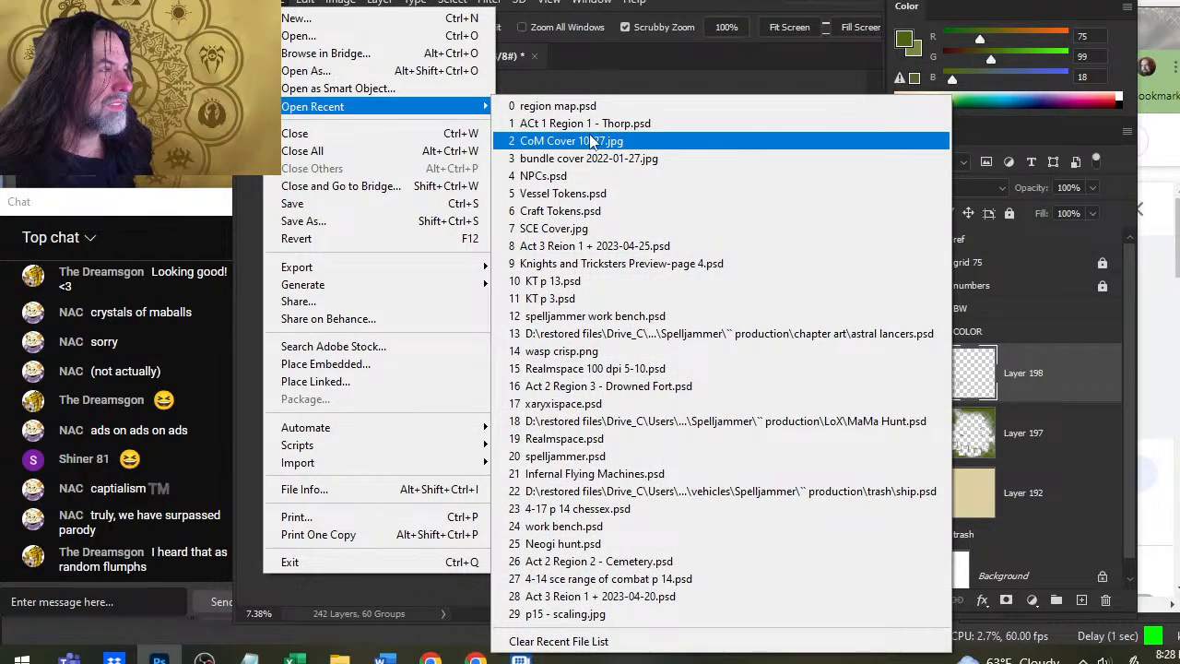
{"action": "left_click", "coordinate": [590, 107]}
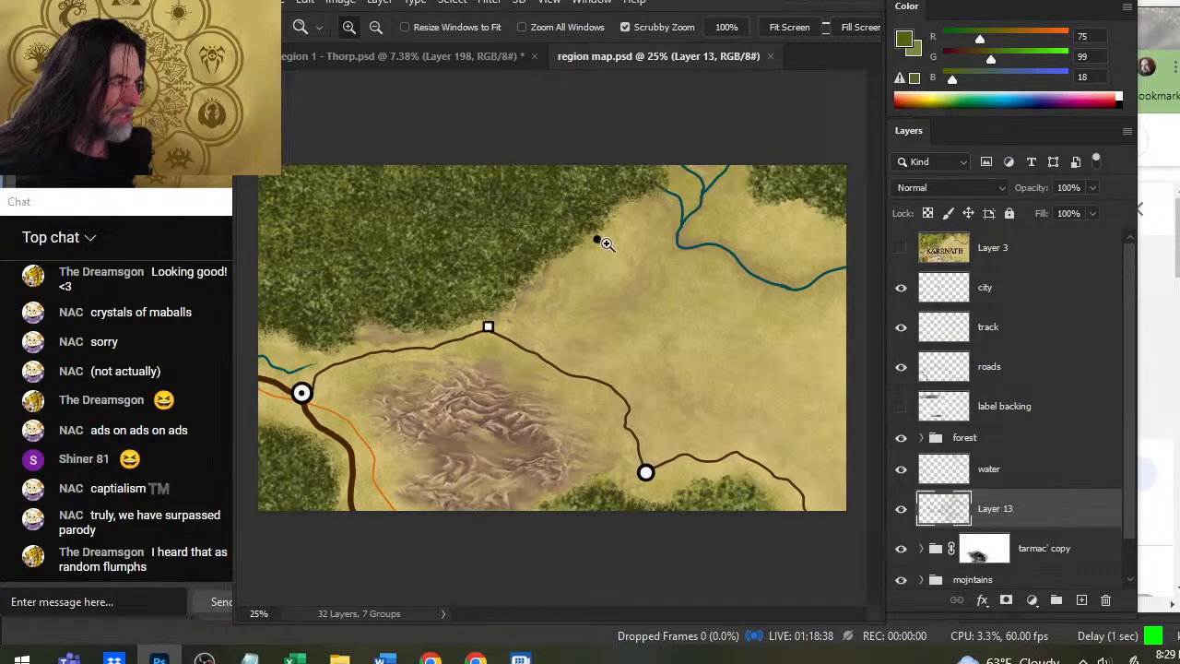
{"action": "left_click", "coordinate": [488, 59]}
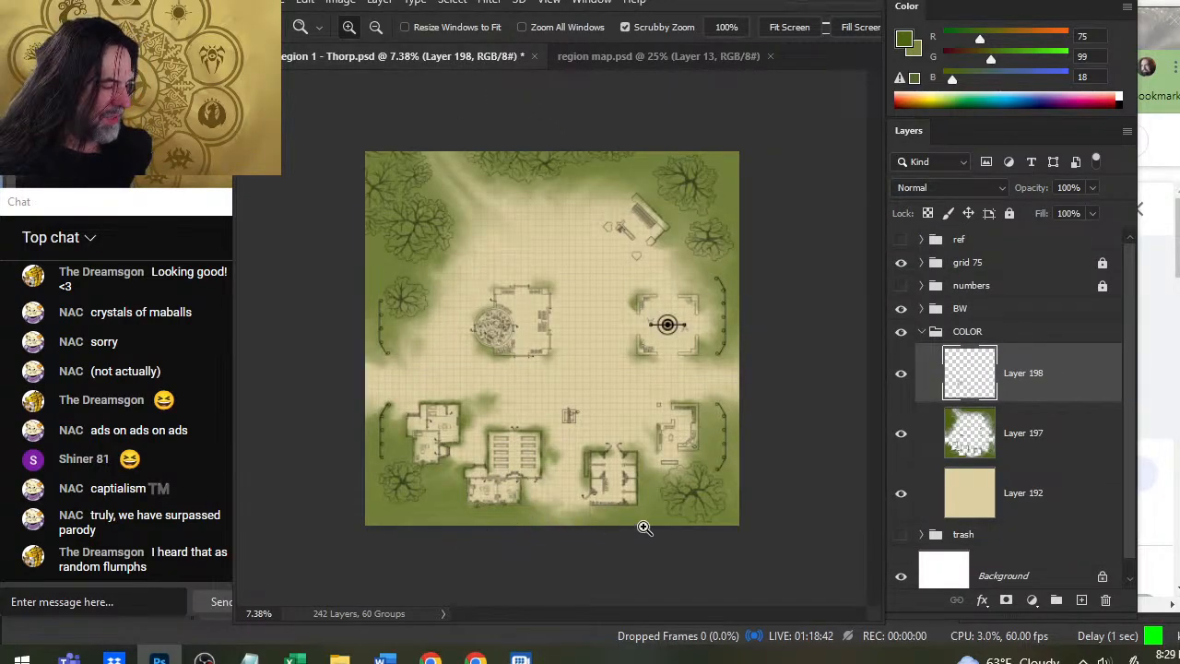
{"action": "left_click", "coordinate": [598, 58]}
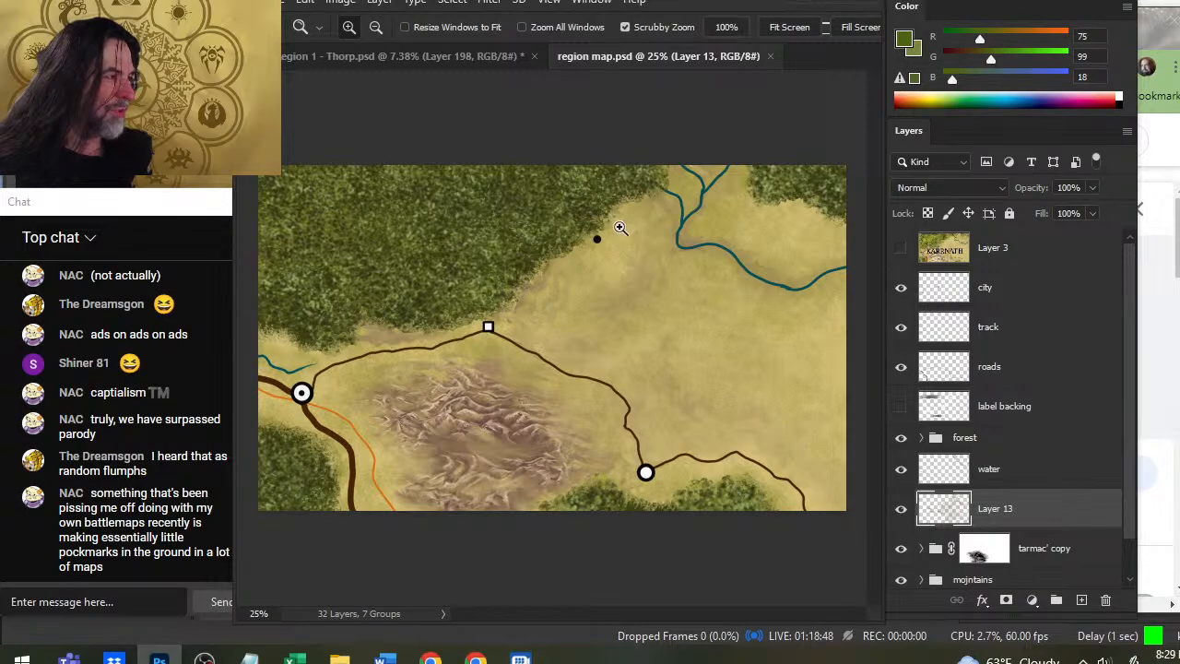
{"action": "left_click", "coordinate": [516, 57]}
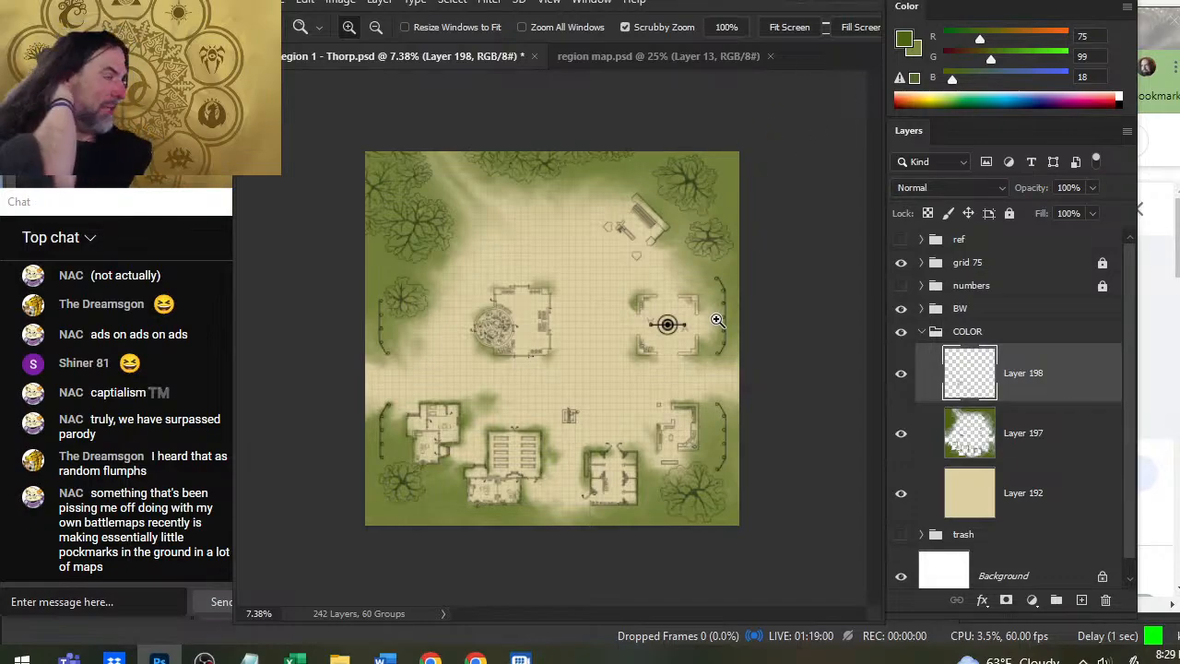
{"action": "left_click", "coordinate": [594, 56]}
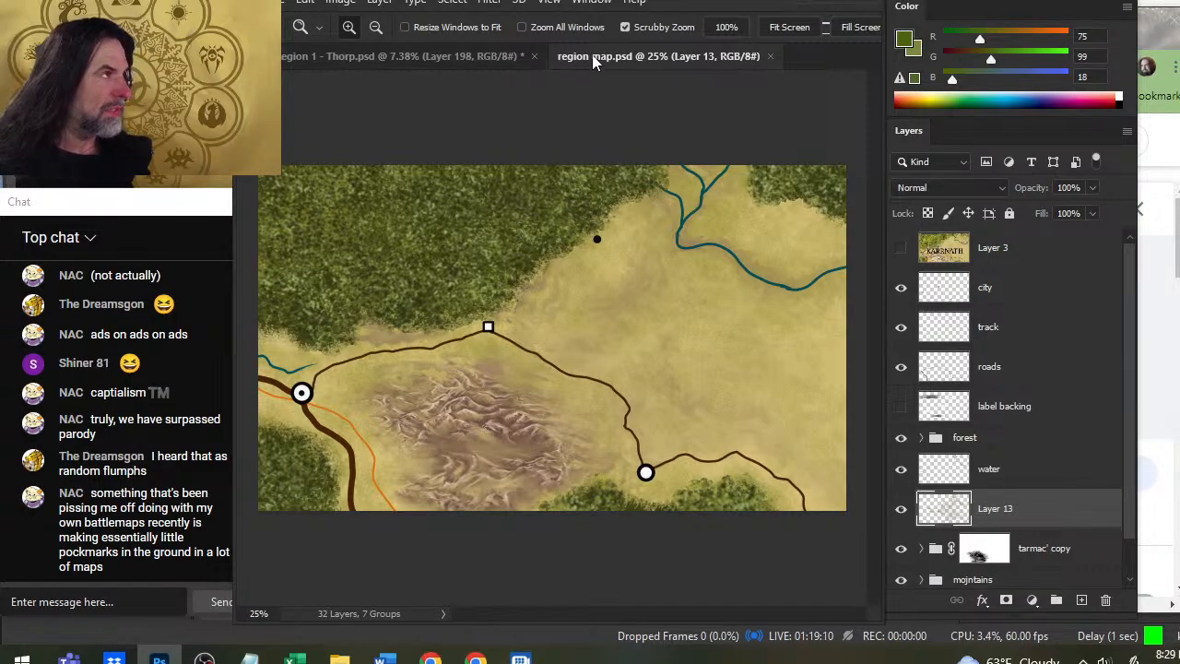
{"action": "left_click", "coordinate": [461, 56]}
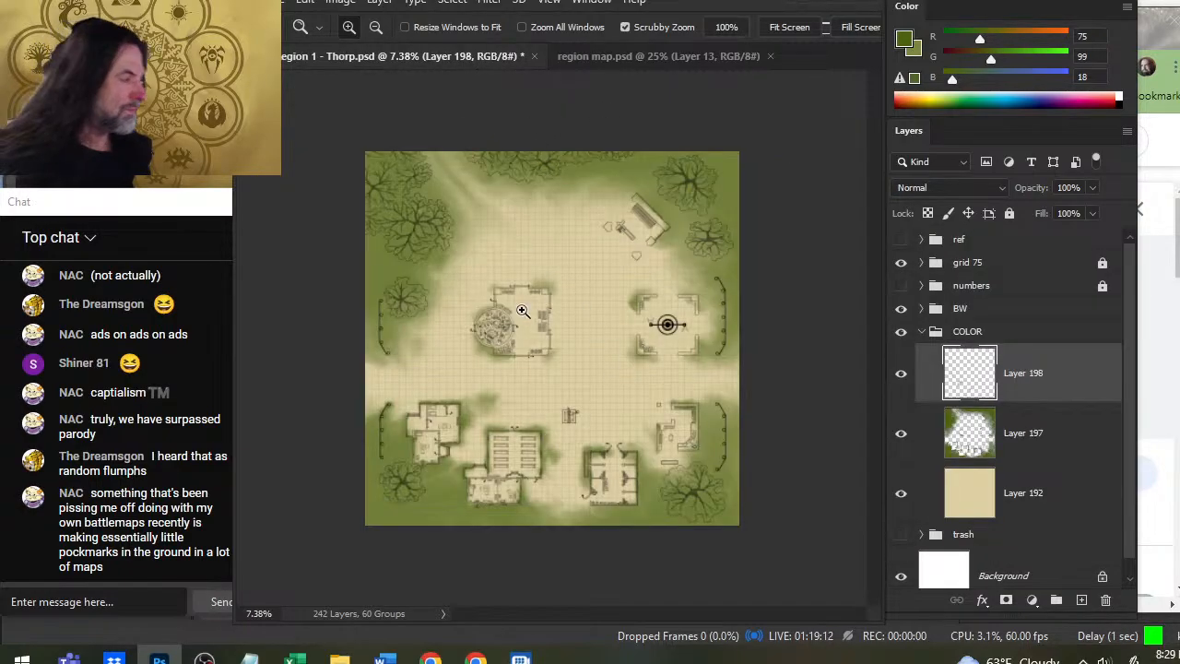
Paint a grass patch on Layer 198 above the northwest corner of the target-marked structure and smudge it.
{"action": "key", "text": "r"}
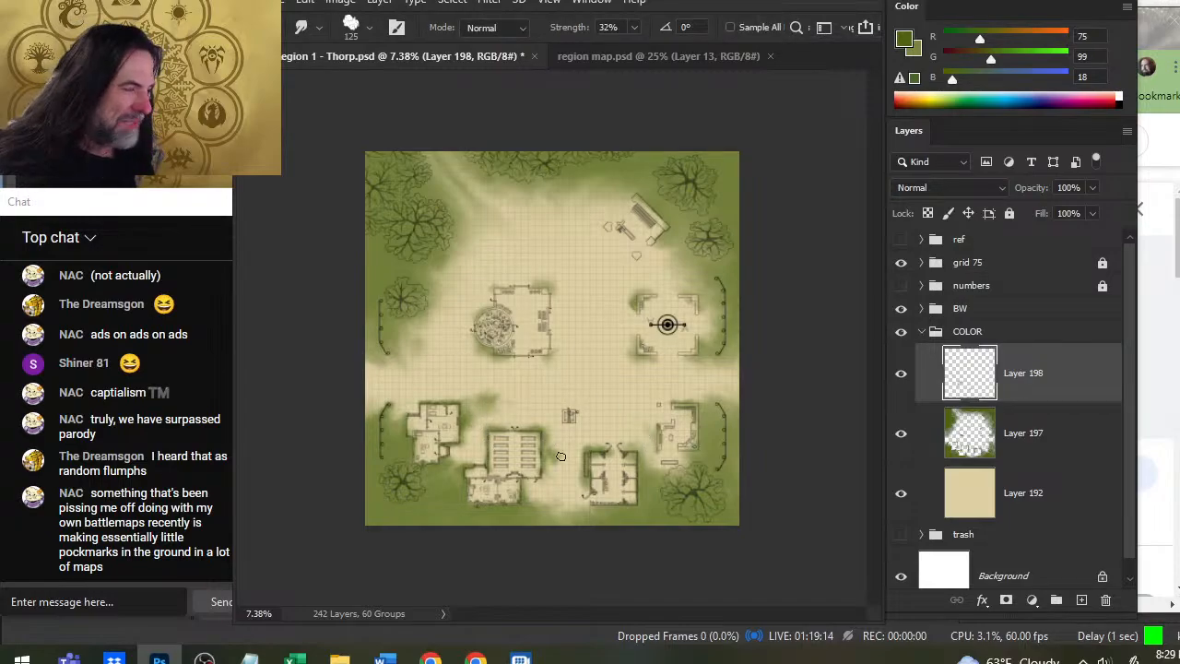
{"action": "key", "text": "z"}
{"action": "left_click_drag", "start_coordinate": [561, 457], "coordinate": [600, 469]}
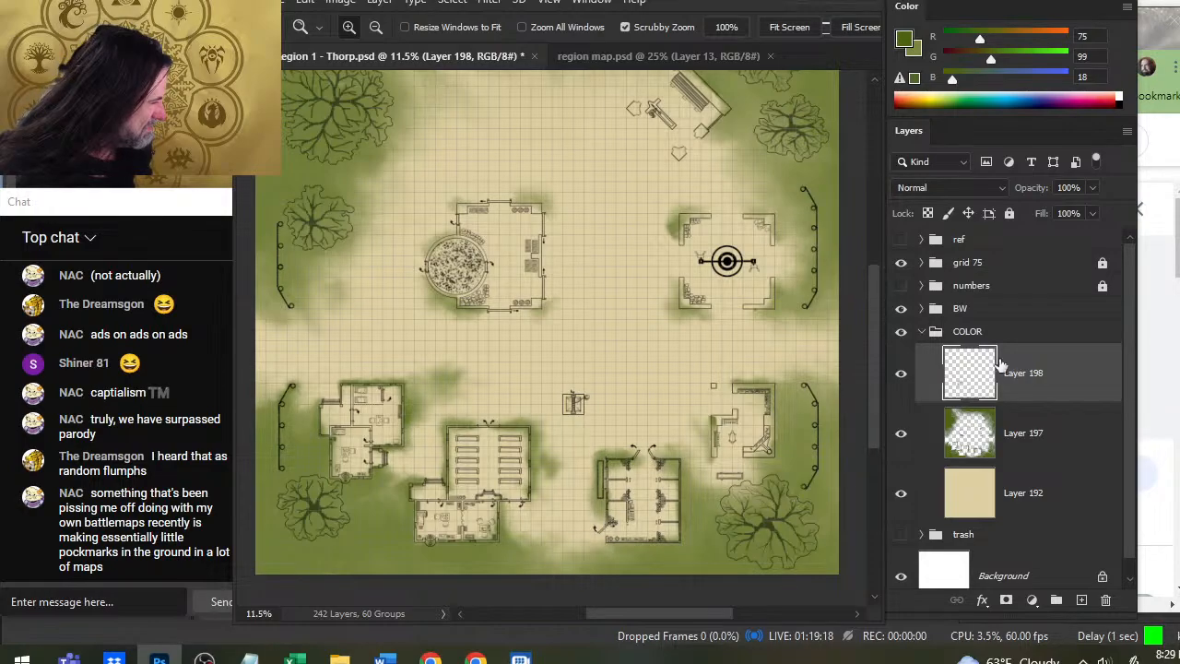
{"action": "mouse_move", "coordinate": [772, 329]}
{"action": "left_mouse_down"}
{"action": "mouse_move", "coordinate": [724, 376]}
{"action": "mouse_move", "coordinate": [680, 576]}
{"action": "mouse_move", "coordinate": [679, 503]}
{"action": "left_mouse_up"}
{"action": "key", "text": "b"}
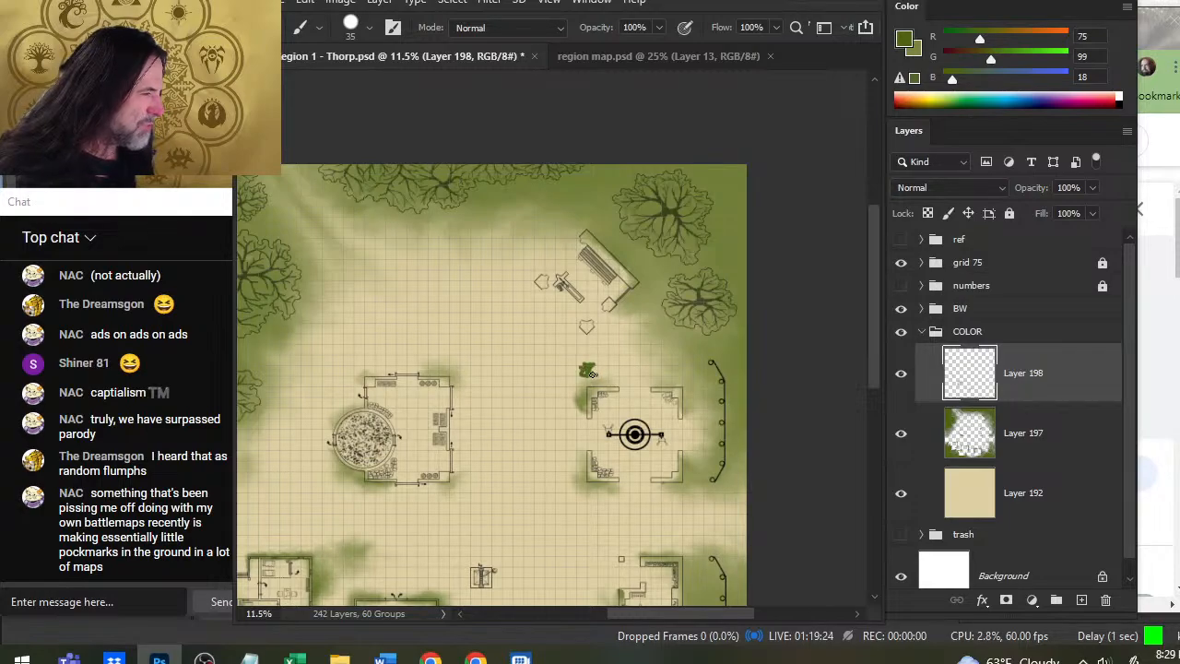
{"action": "key", "text": "r"}
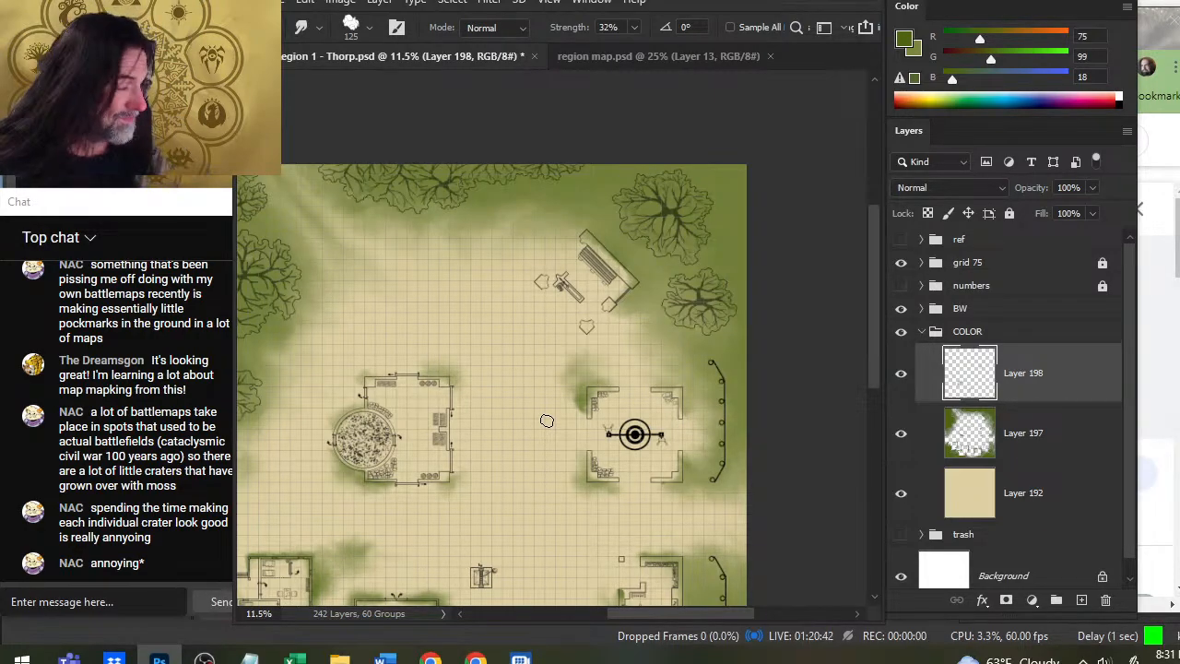
Paint and smudge a grass patch at the northeast corner of the building with the round tower.
{"action": "left_click_drag", "start_coordinate": [373, 445], "coordinate": [394, 405]}
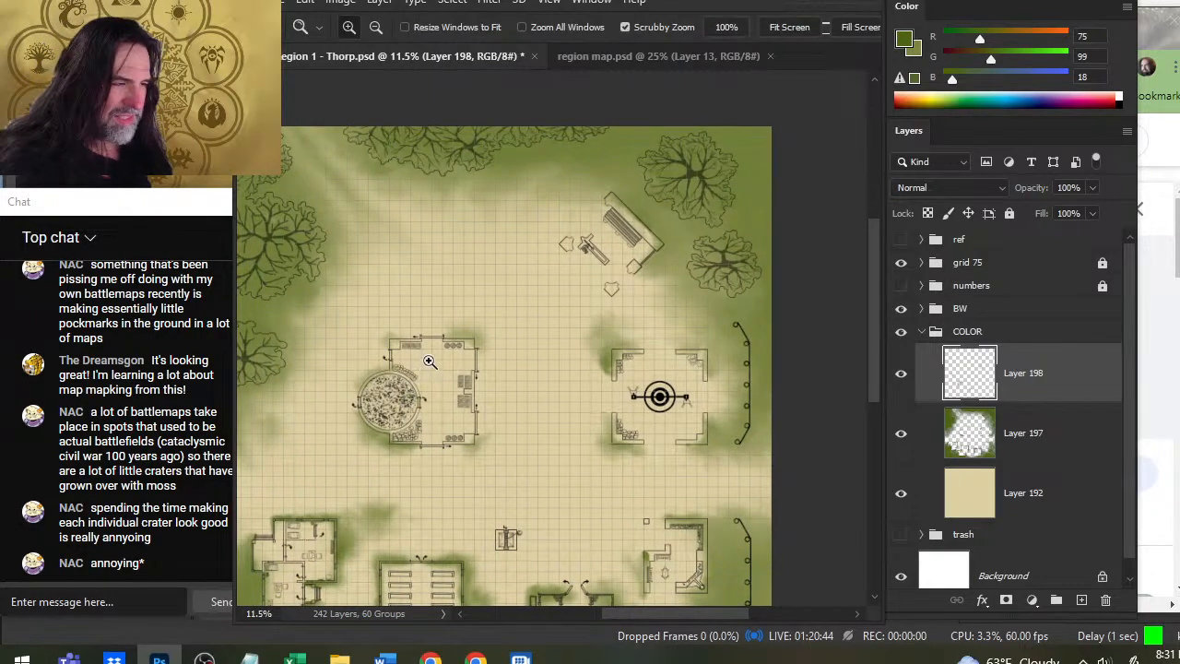
{"action": "left_click_drag", "start_coordinate": [427, 361], "coordinate": [498, 360]}
{"action": "key", "text": "b"}
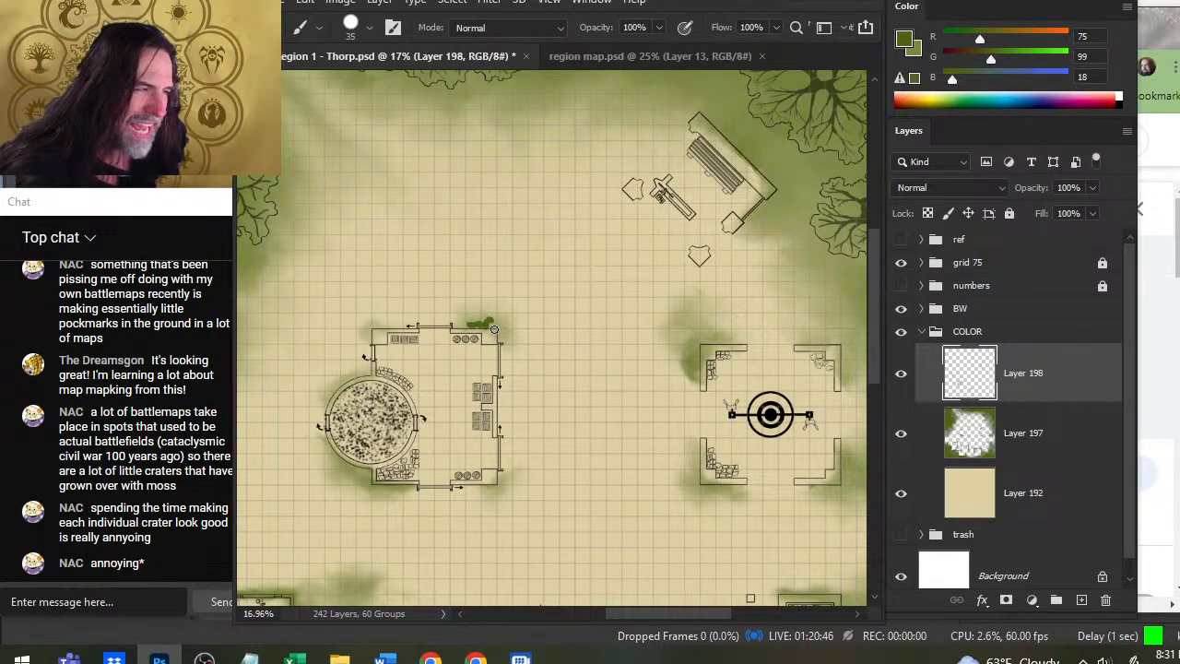
{"action": "key", "text": "r"}
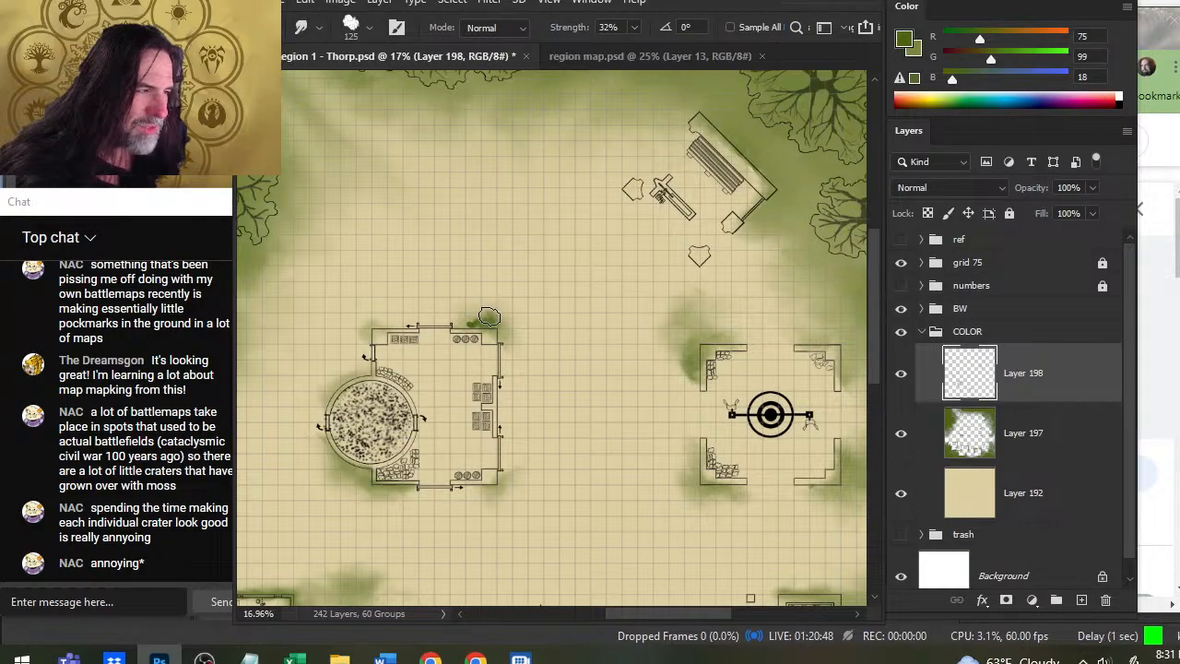
{"action": "mouse_move", "coordinate": [489, 316]}
{"action": "left_mouse_down"}
{"action": "mouse_move", "coordinate": [509, 319]}
{"action": "mouse_move", "coordinate": [494, 309]}
{"action": "left_mouse_up"}
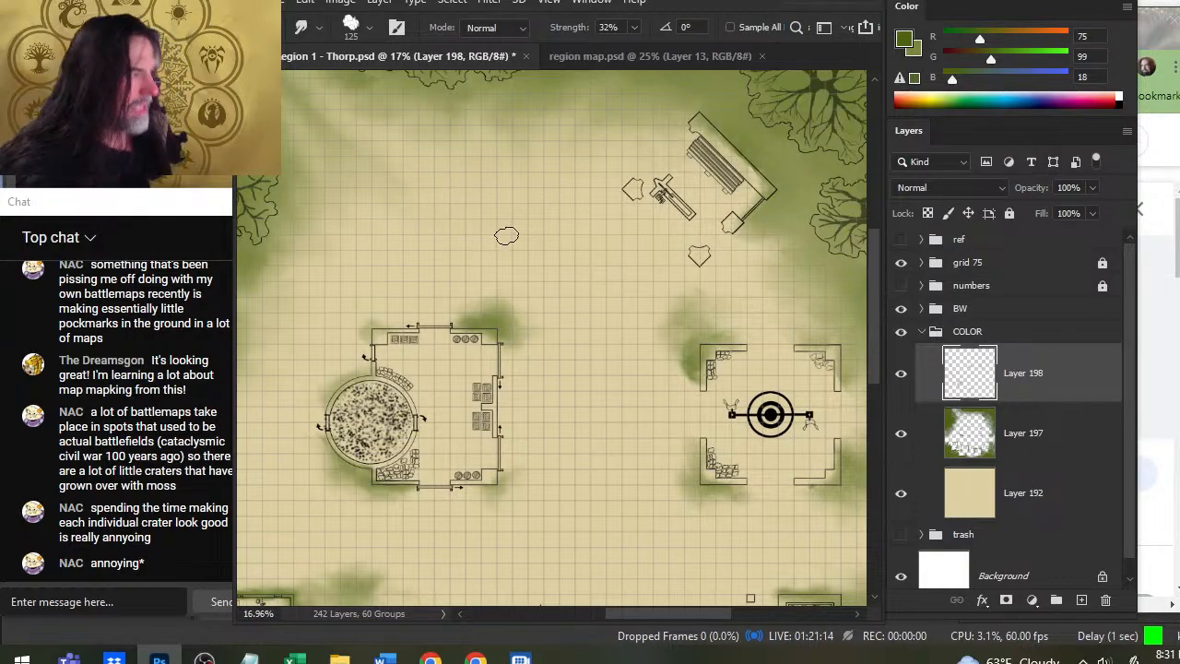
Paint and smudge grass beside the western and southern stones near the diagonal structure in the map's northeast.
{"action": "key", "text": "b"}
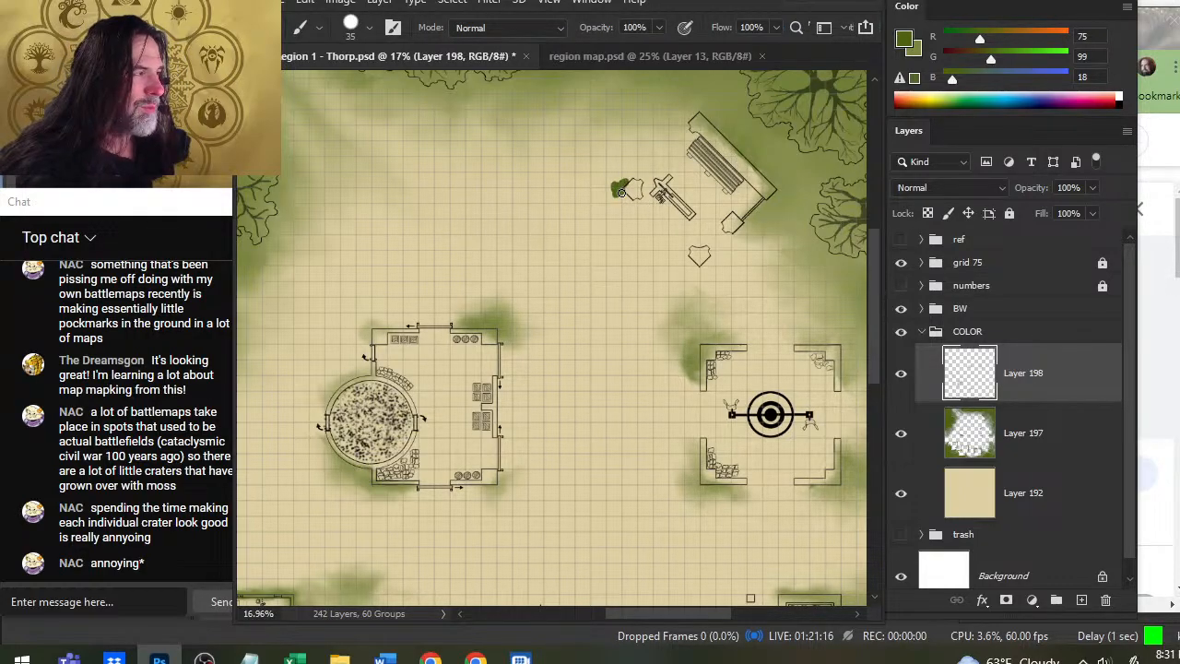
{"action": "key", "text": "r"}
{"action": "mouse_move", "coordinate": [623, 192]}
{"action": "left_mouse_down"}
{"action": "mouse_move", "coordinate": [651, 190]}
{"action": "mouse_move", "coordinate": [615, 198]}
{"action": "mouse_move", "coordinate": [620, 178]}
{"action": "mouse_move", "coordinate": [617, 194]}
{"action": "mouse_move", "coordinate": [611, 177]}
{"action": "mouse_move", "coordinate": [591, 178]}
{"action": "mouse_move", "coordinate": [581, 214]}
{"action": "mouse_move", "coordinate": [583, 201]}
{"action": "mouse_move", "coordinate": [628, 206]}
{"action": "mouse_move", "coordinate": [591, 216]}
{"action": "mouse_move", "coordinate": [587, 193]}
{"action": "mouse_move", "coordinate": [619, 195]}
{"action": "left_mouse_up"}
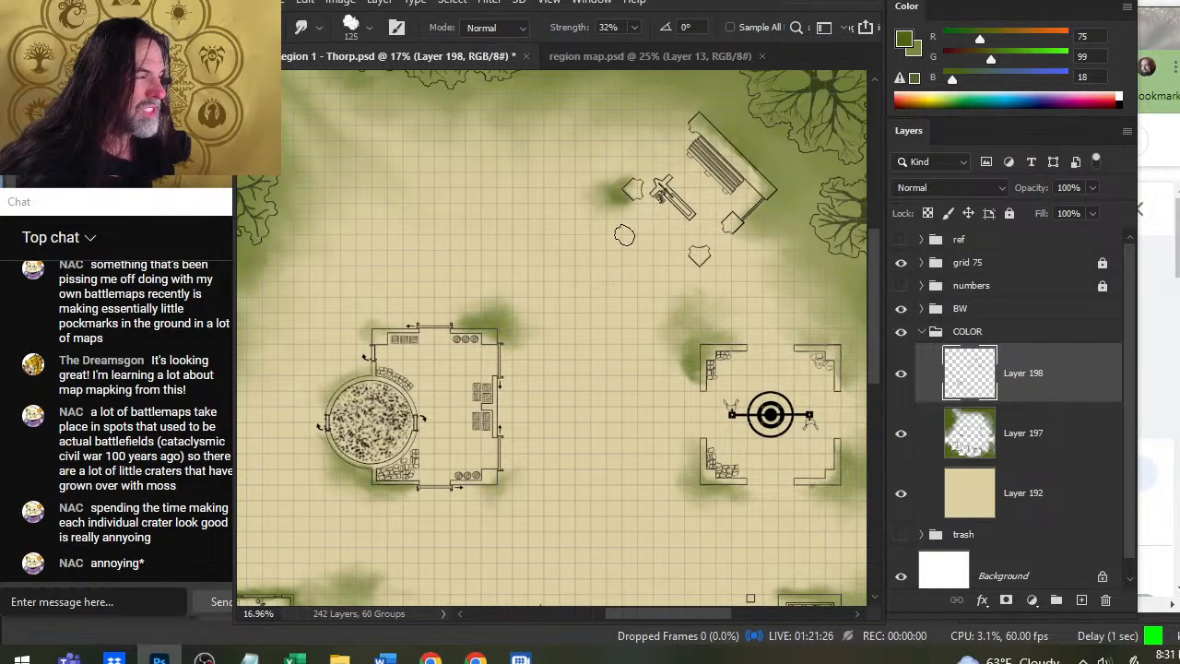
{"action": "key", "text": "b"}
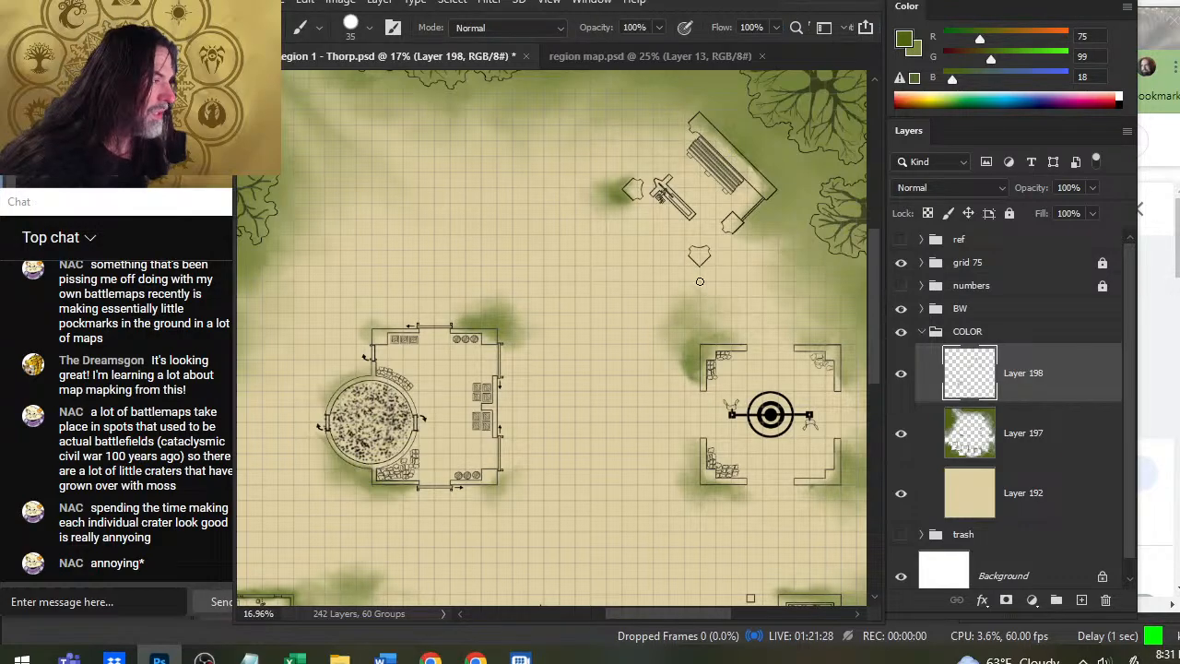
{"action": "left_click", "coordinate": [705, 266]}
{"action": "mouse_move", "coordinate": [698, 268]}
{"action": "left_mouse_down"}
{"action": "mouse_move", "coordinate": [688, 270]}
{"action": "mouse_move", "coordinate": [718, 273]}
{"action": "mouse_move", "coordinate": [720, 257]}
{"action": "left_mouse_up"}
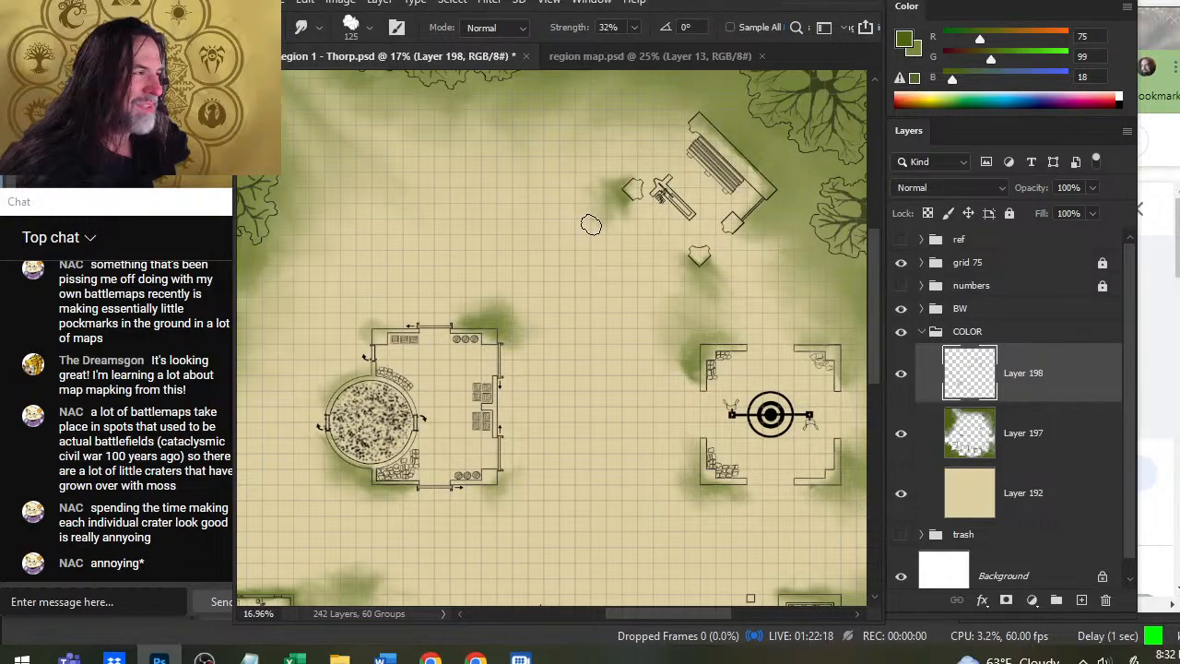
{"action": "scroll", "coordinate": [599, 230], "scroll_direction": "up", "scroll_amount": 2}
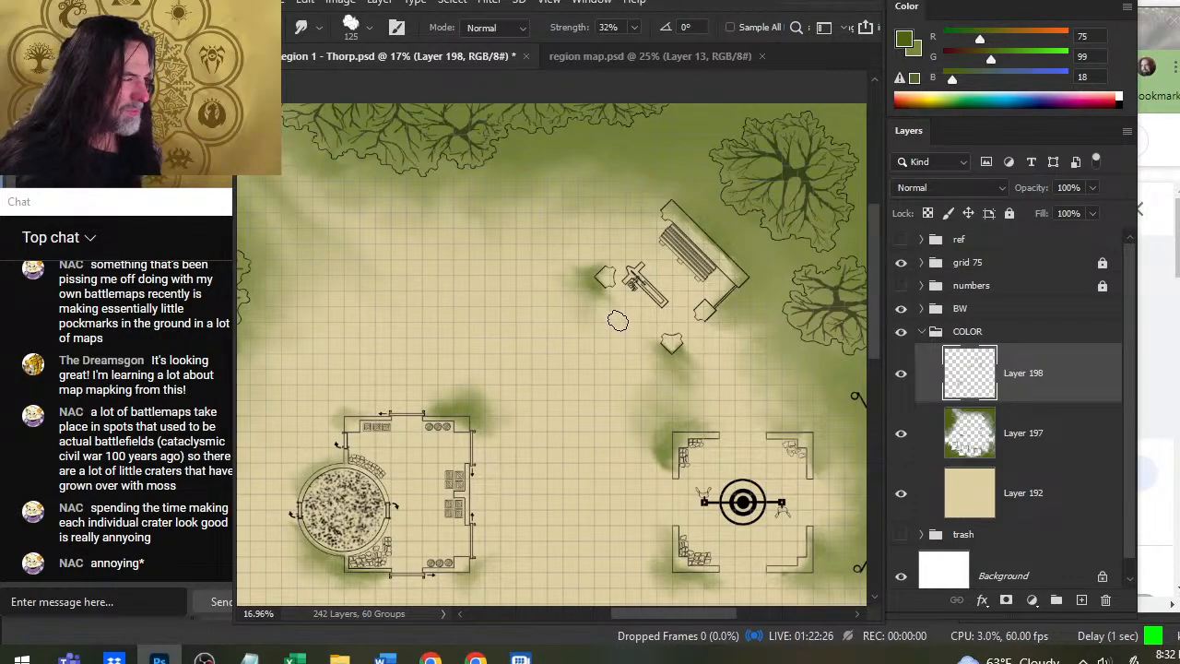
{"action": "left_click_drag", "start_coordinate": [612, 503], "coordinate": [639, 197]}
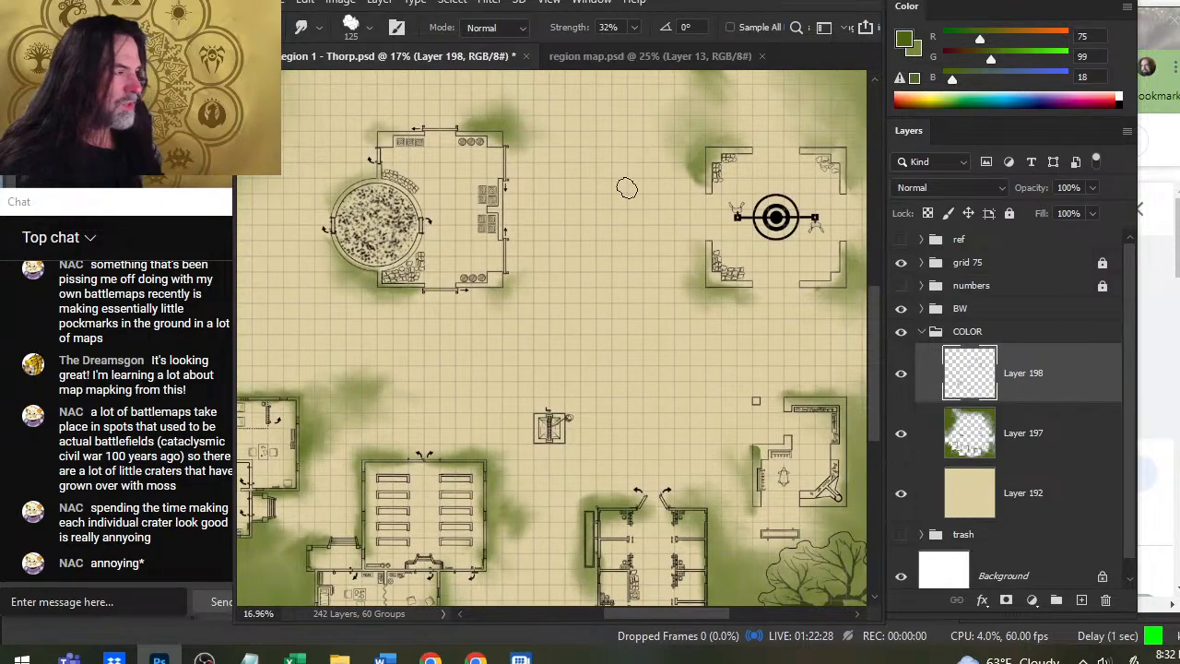
Examine the grass coloring around the buildings and then across the whole Thorp map.
{"action": "left_click_drag", "start_coordinate": [547, 284], "coordinate": [630, 391]}
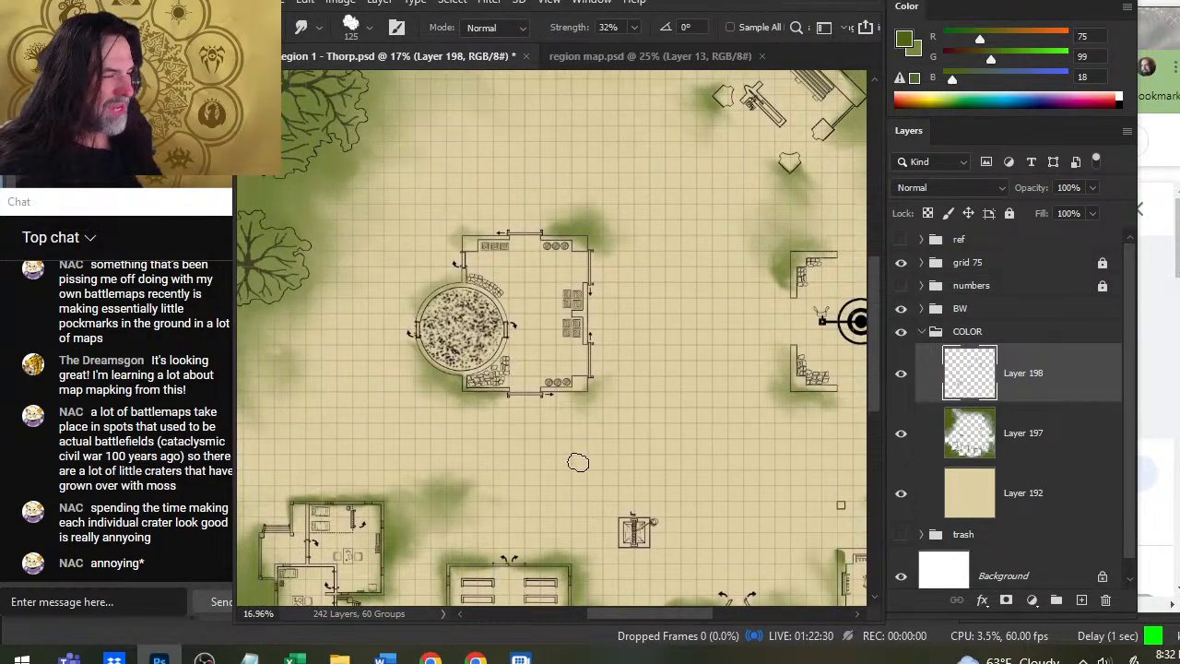
{"action": "left_click_drag", "start_coordinate": [412, 239], "coordinate": [496, 446]}
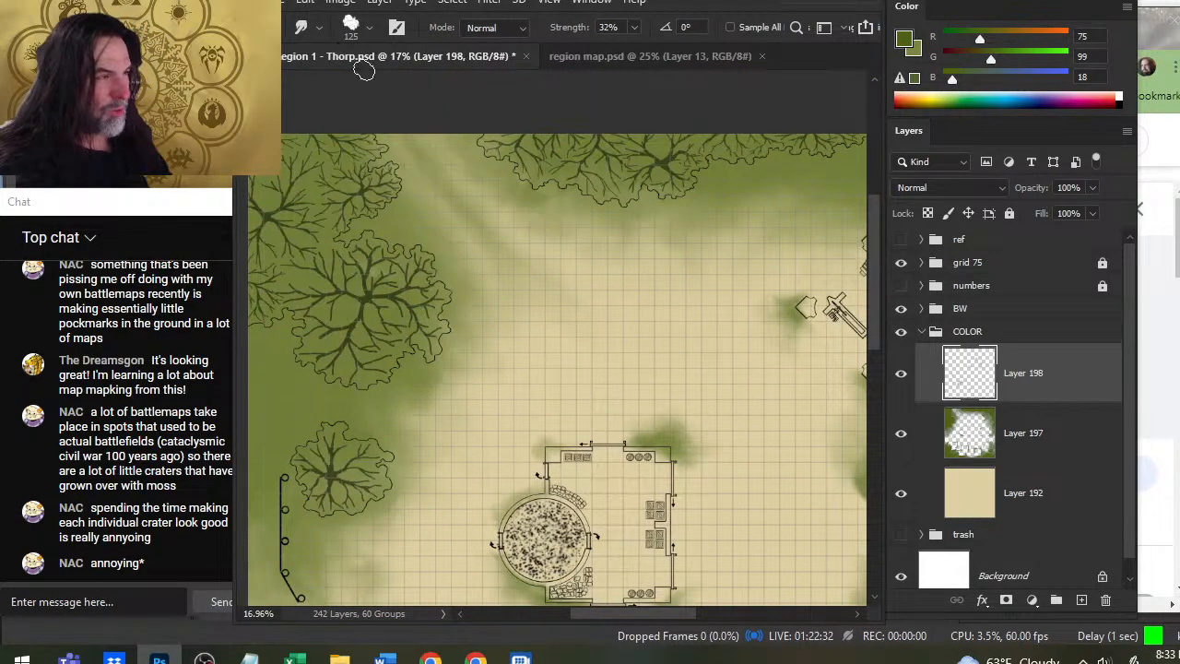
{"action": "left_click_drag", "start_coordinate": [717, 471], "coordinate": [360, 62]}
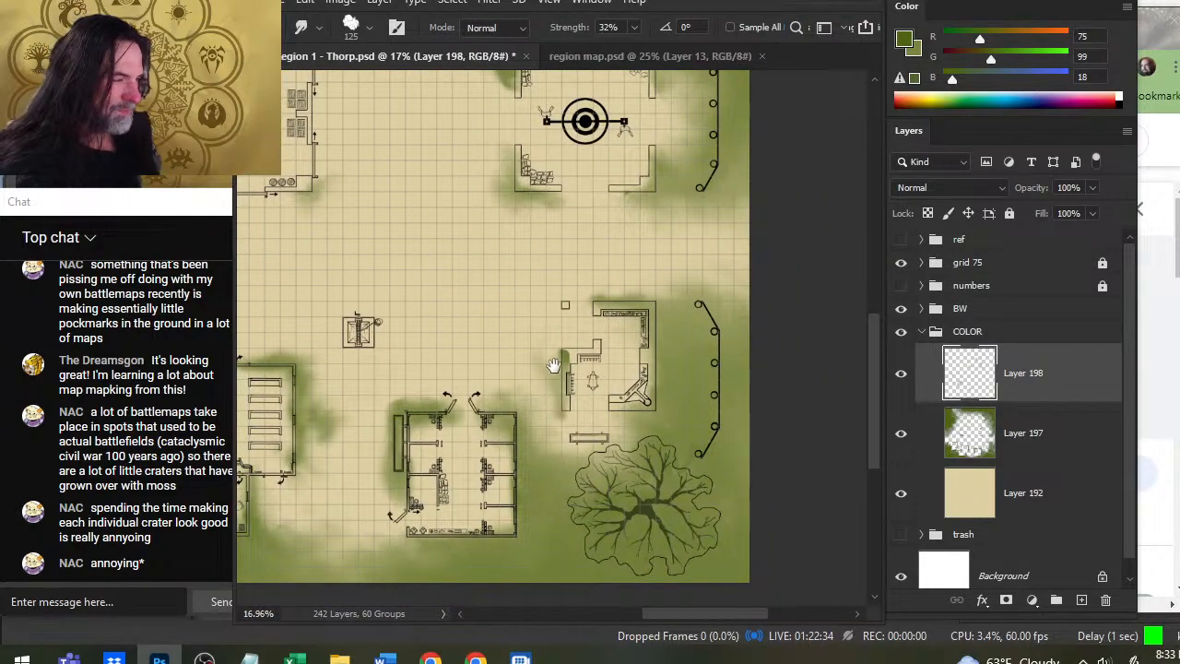
{"action": "left_click_drag", "start_coordinate": [515, 238], "coordinate": [641, 559]}
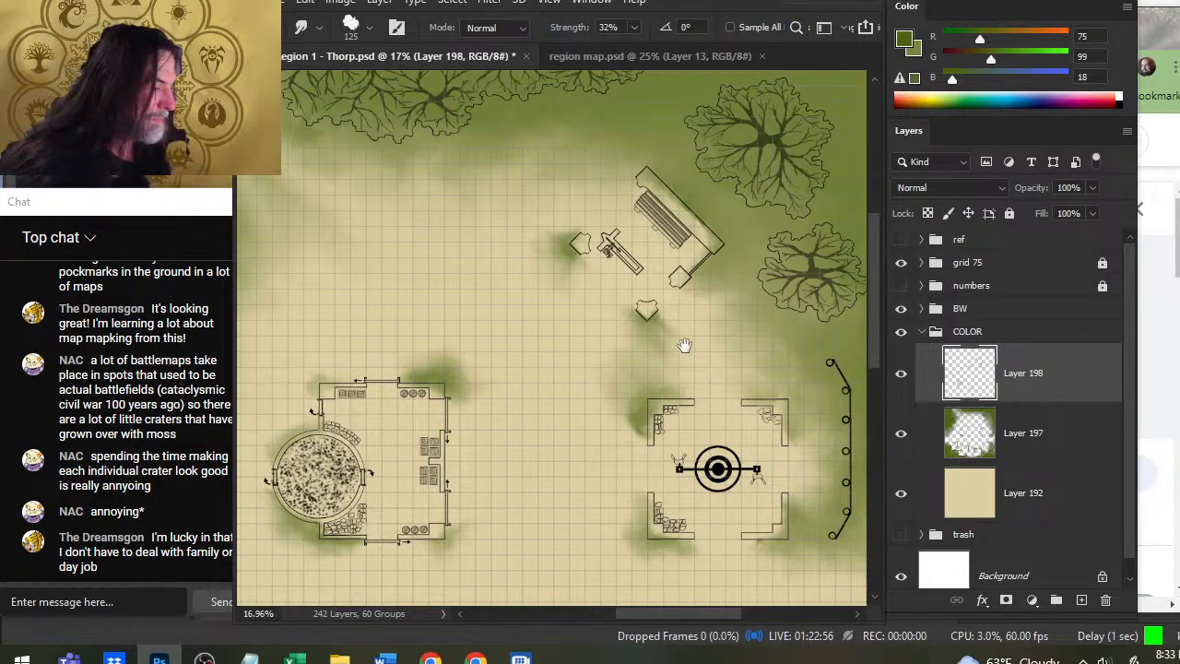
{"action": "mouse_move", "coordinate": [684, 345]}
{"action": "left_mouse_down"}
{"action": "mouse_move", "coordinate": [653, 319]}
{"action": "mouse_move", "coordinate": [646, 331]}
{"action": "mouse_move", "coordinate": [651, 315]}
{"action": "mouse_move", "coordinate": [629, 302]}
{"action": "mouse_move", "coordinate": [621, 312]}
{"action": "mouse_move", "coordinate": [628, 289]}
{"action": "mouse_move", "coordinate": [654, 317]}
{"action": "mouse_move", "coordinate": [647, 293]}
{"action": "mouse_move", "coordinate": [670, 302]}
{"action": "mouse_move", "coordinate": [660, 288]}
{"action": "mouse_move", "coordinate": [639, 309]}
{"action": "left_mouse_up"}
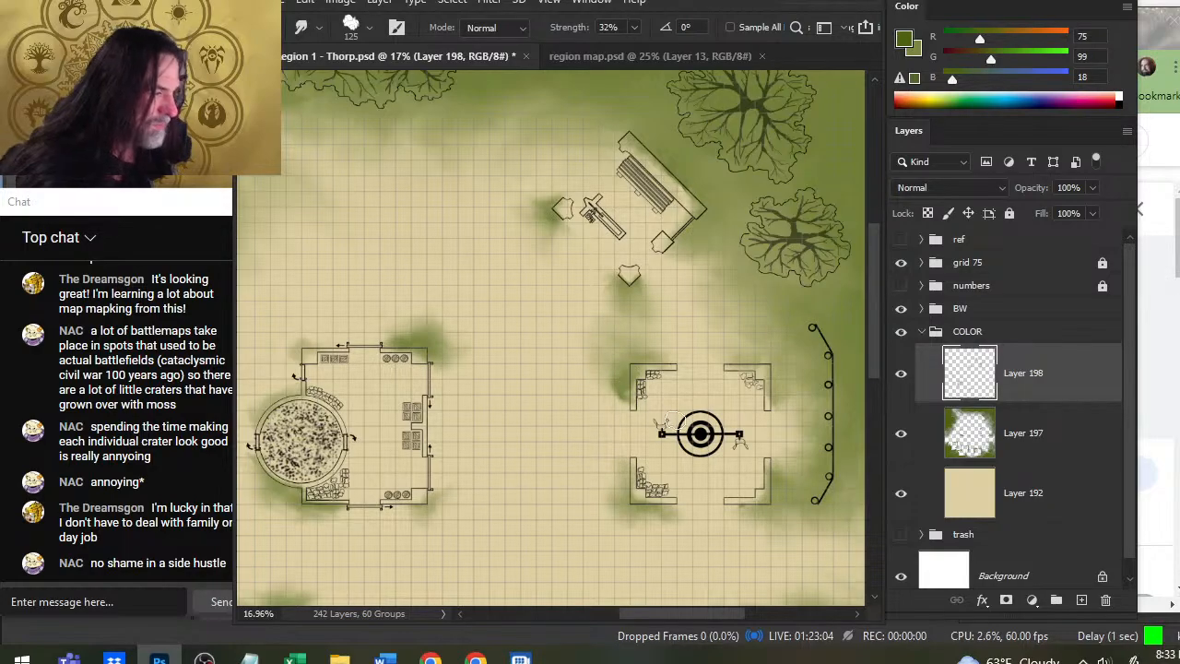
{"action": "key", "text": "z"}
{"action": "scroll", "coordinate": [566, 371], "scroll_direction": "down", "scroll_amount": 3}
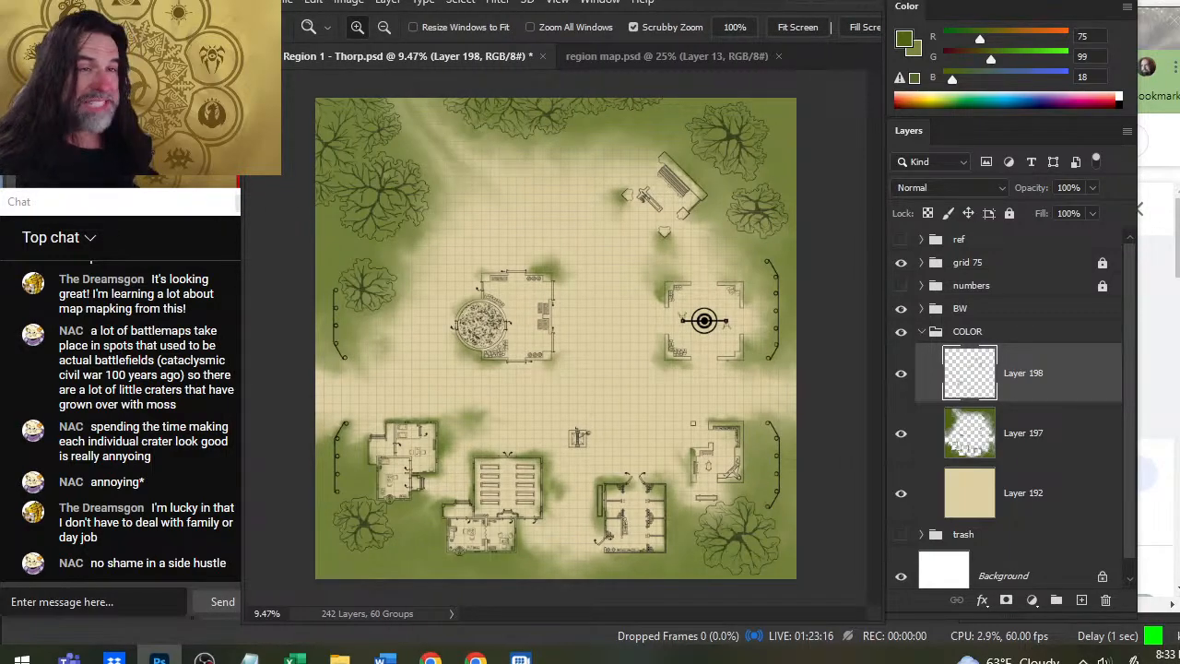
{"action": "left_click_drag", "start_coordinate": [188, 202], "coordinate": [167, 202]}
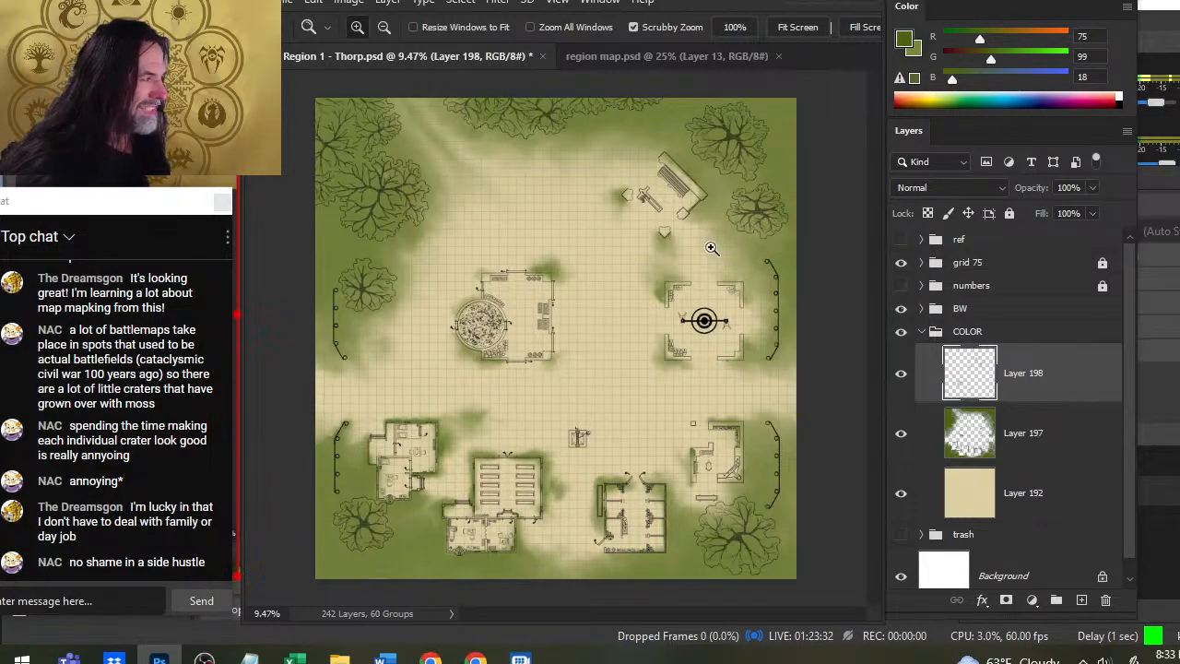
Paint darker green over the small tree east of the diagonal structure on Layer 198 and smudge it into the grass.
{"action": "key", "text": "b"}
{"action": "key", "text": "r"}
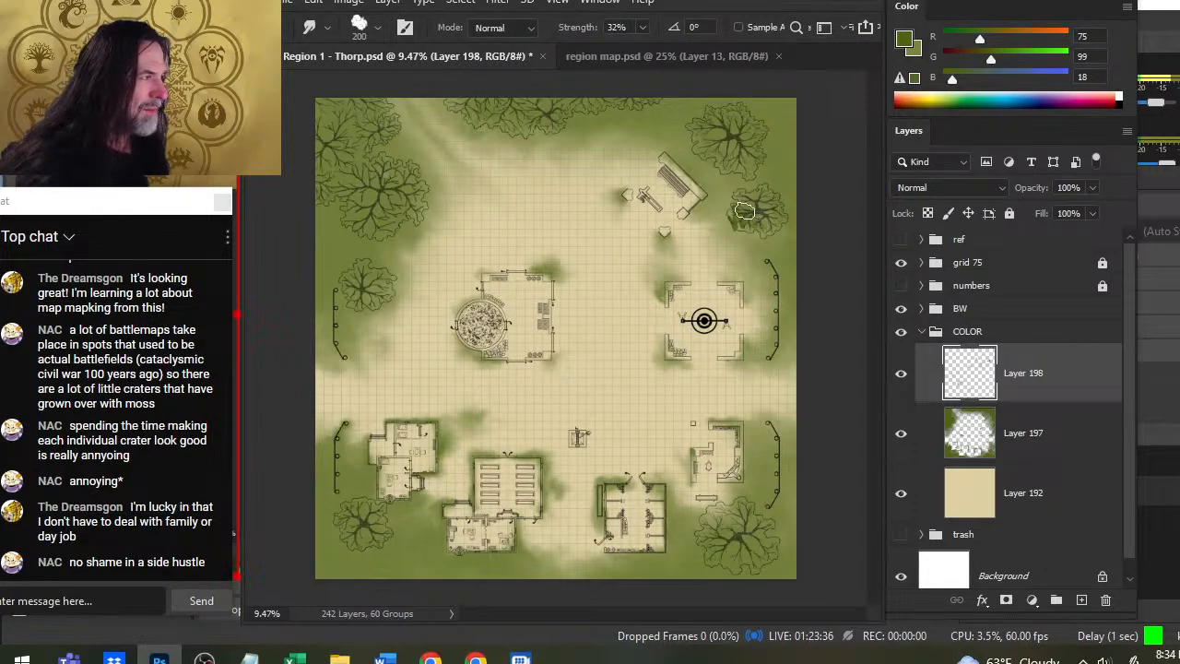
{"action": "key", "text": "b"}
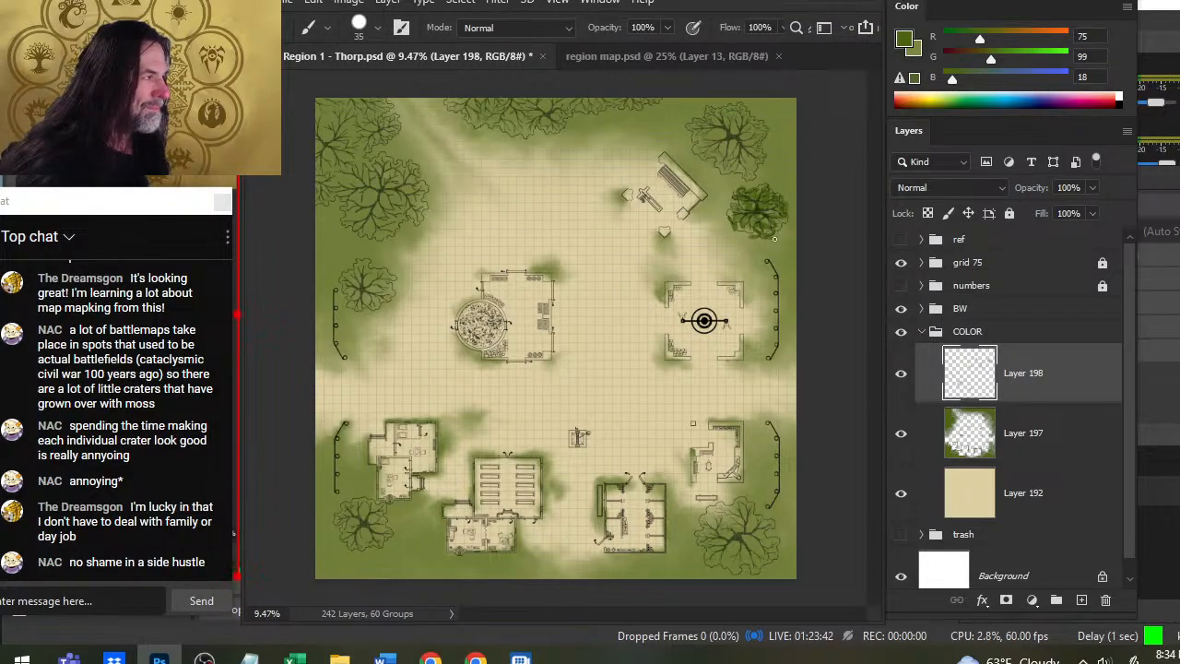
{"action": "key", "text": "r"}
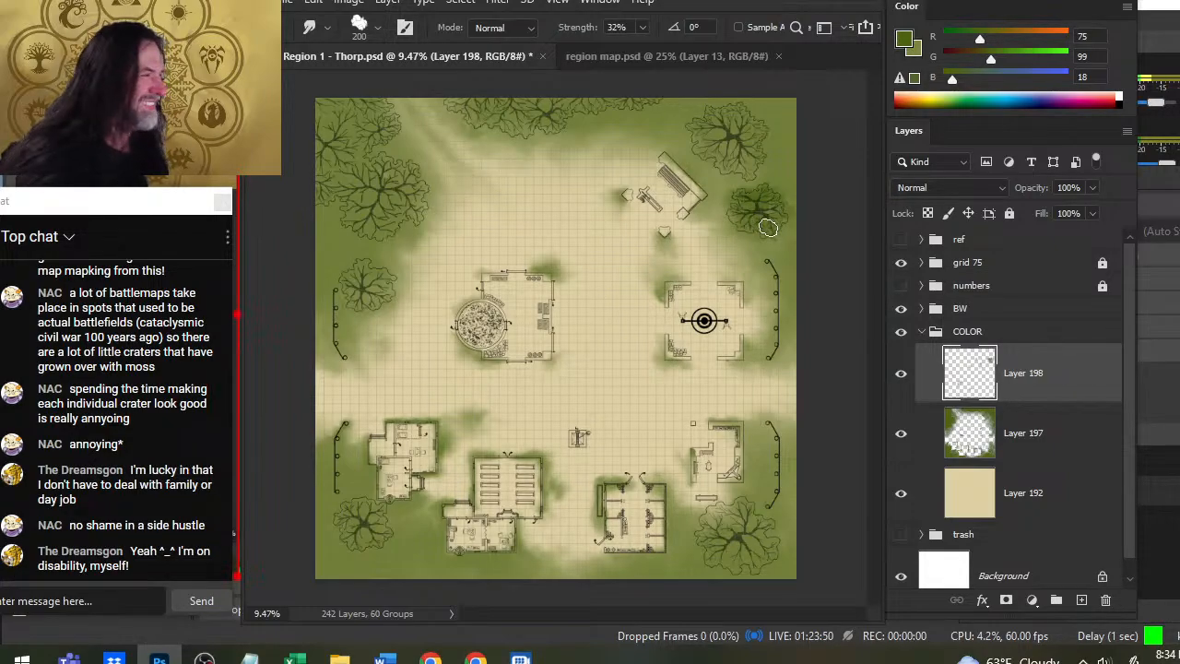
Enlarge the brush to 50, then paint and smudge darker green over the large tree in the map's northeast corner.
{"action": "key", "text": "b"}
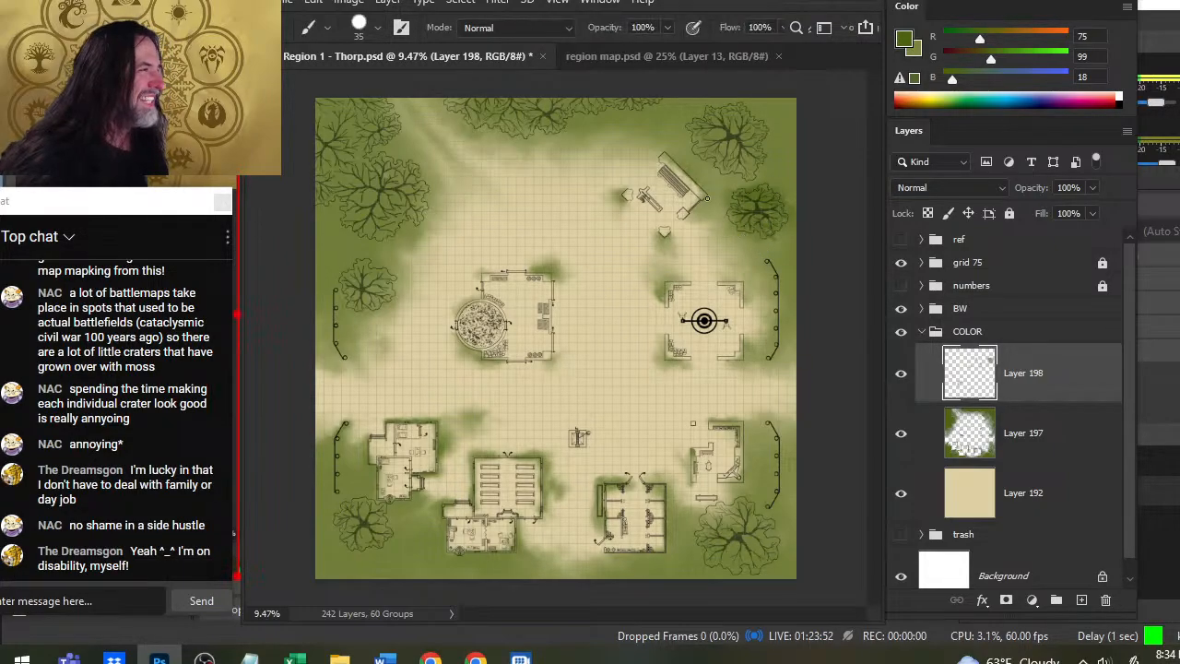
{"action": "key", "text": "bracketright"}
{"action": "key", "text": "bracketright"}
{"action": "mouse_move", "coordinate": [751, 158]}
{"action": "left_mouse_down"}
{"action": "mouse_move", "coordinate": [756, 171]}
{"action": "mouse_move", "coordinate": [734, 140]}
{"action": "mouse_move", "coordinate": [766, 145]}
{"action": "mouse_move", "coordinate": [700, 115]}
{"action": "mouse_move", "coordinate": [752, 118]}
{"action": "left_mouse_up"}
{"action": "key", "text": "r"}
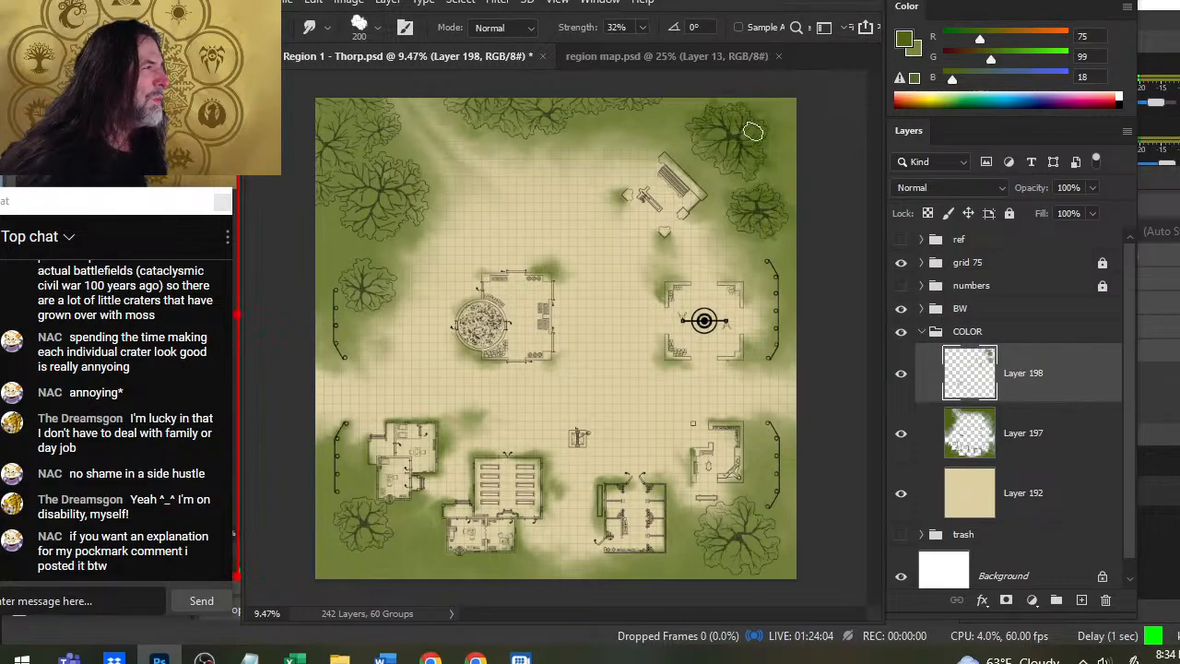
Paint and smudge darker green under the trees along the map's northern edge.
{"action": "key", "text": "b"}
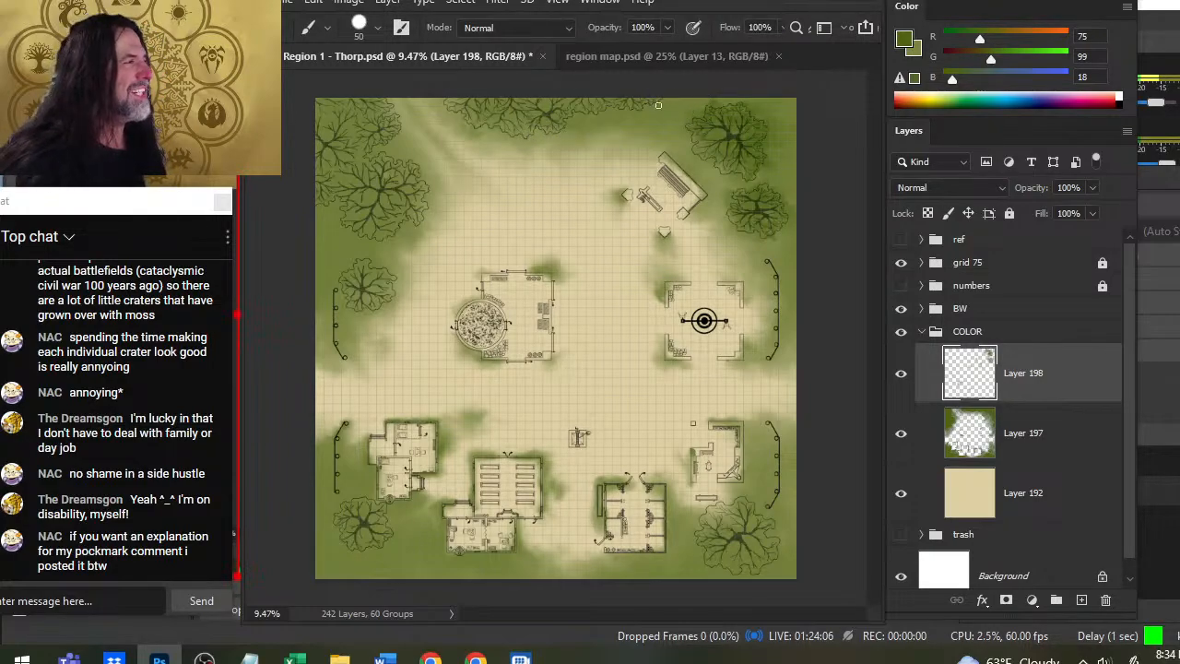
{"action": "mouse_move", "coordinate": [658, 105]}
{"action": "left_mouse_down"}
{"action": "mouse_move", "coordinate": [570, 129]}
{"action": "mouse_move", "coordinate": [617, 116]}
{"action": "mouse_move", "coordinate": [622, 101]}
{"action": "left_mouse_up"}
{"action": "key", "text": "r"}
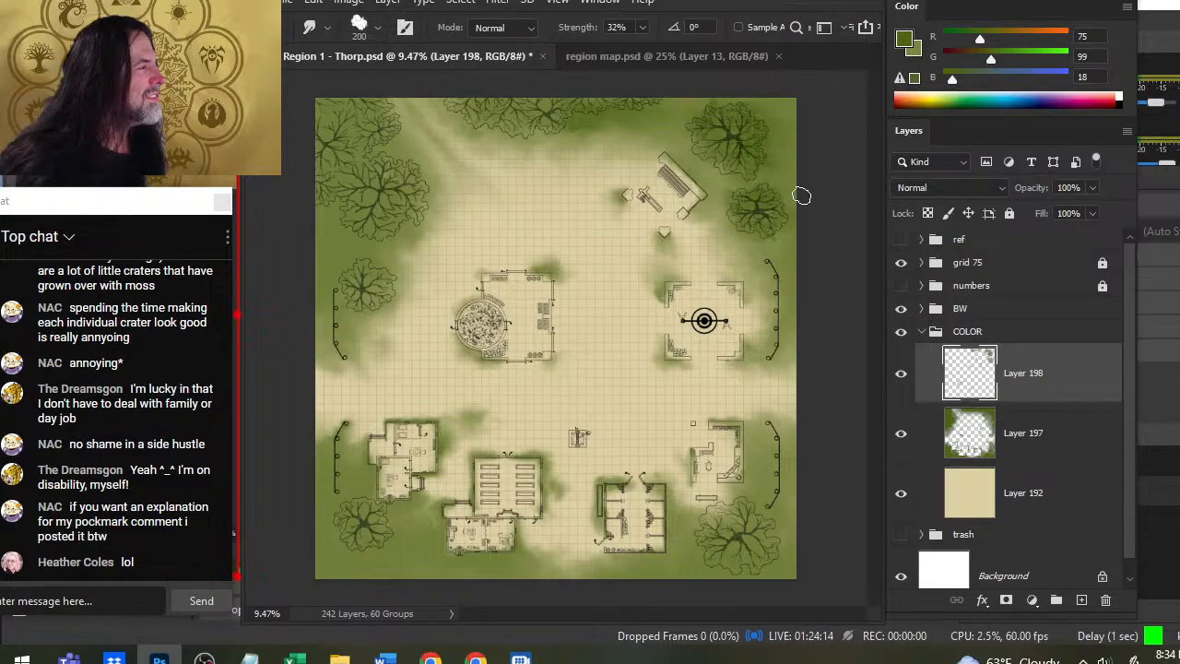
Paint and smudge darker green grass around the southwest corner tree and along the map's southern edge.
{"action": "key", "text": "b"}
{"action": "mouse_move", "coordinate": [332, 562]}
{"action": "left_mouse_down"}
{"action": "mouse_move", "coordinate": [322, 553]}
{"action": "mouse_move", "coordinate": [335, 539]}
{"action": "mouse_move", "coordinate": [387, 579]}
{"action": "left_mouse_up"}
{"action": "key", "text": "r"}
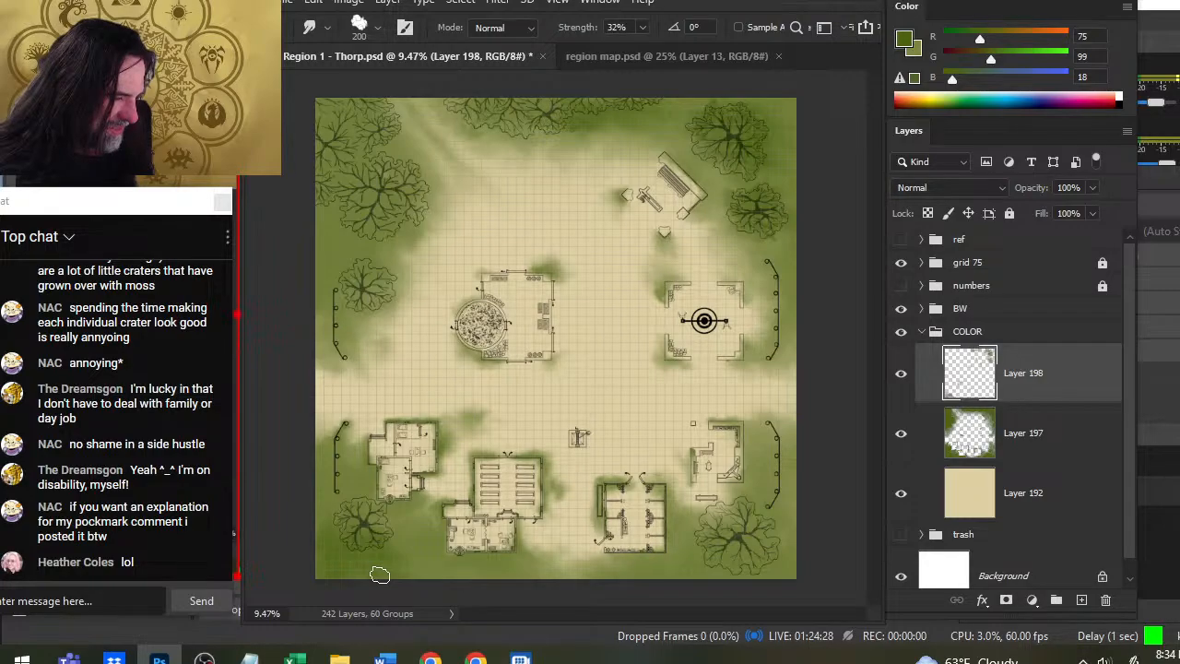
{"action": "key", "text": "b"}
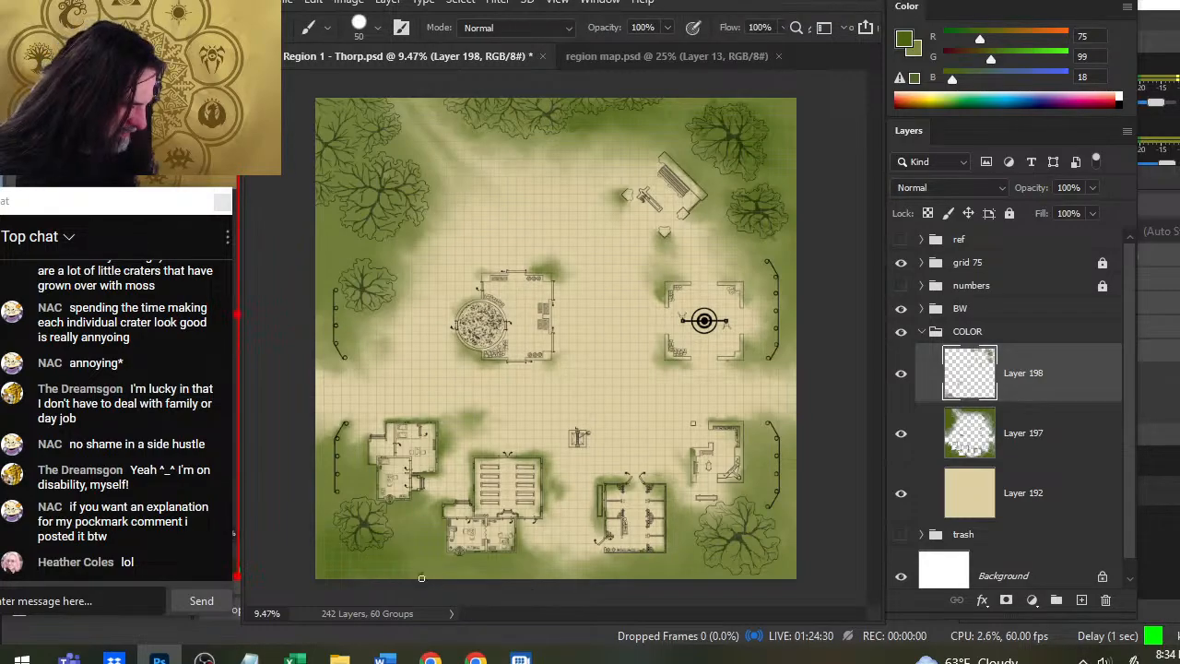
{"action": "key", "text": "r"}
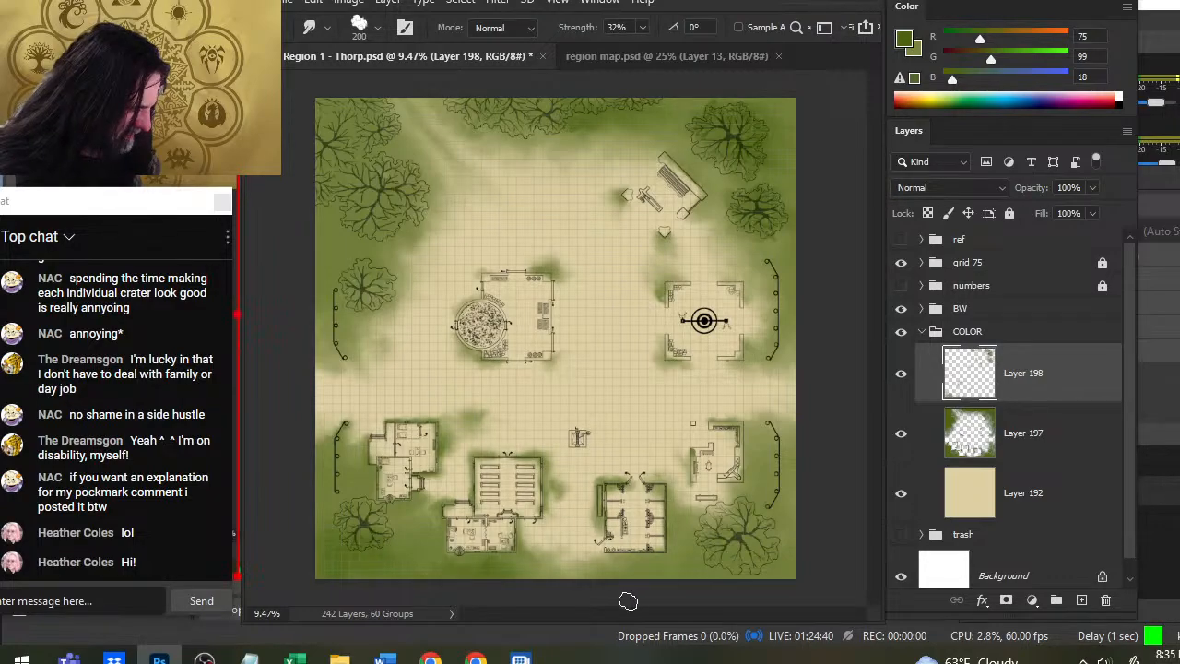
Paint and smudge darker green grass beneath the large tree in the map's southeast corner.
{"action": "key", "text": "b"}
{"action": "mouse_move", "coordinate": [708, 561]}
{"action": "left_mouse_down"}
{"action": "mouse_move", "coordinate": [756, 556]}
{"action": "mouse_move", "coordinate": [759, 566]}
{"action": "left_mouse_up"}
{"action": "key", "text": "r"}
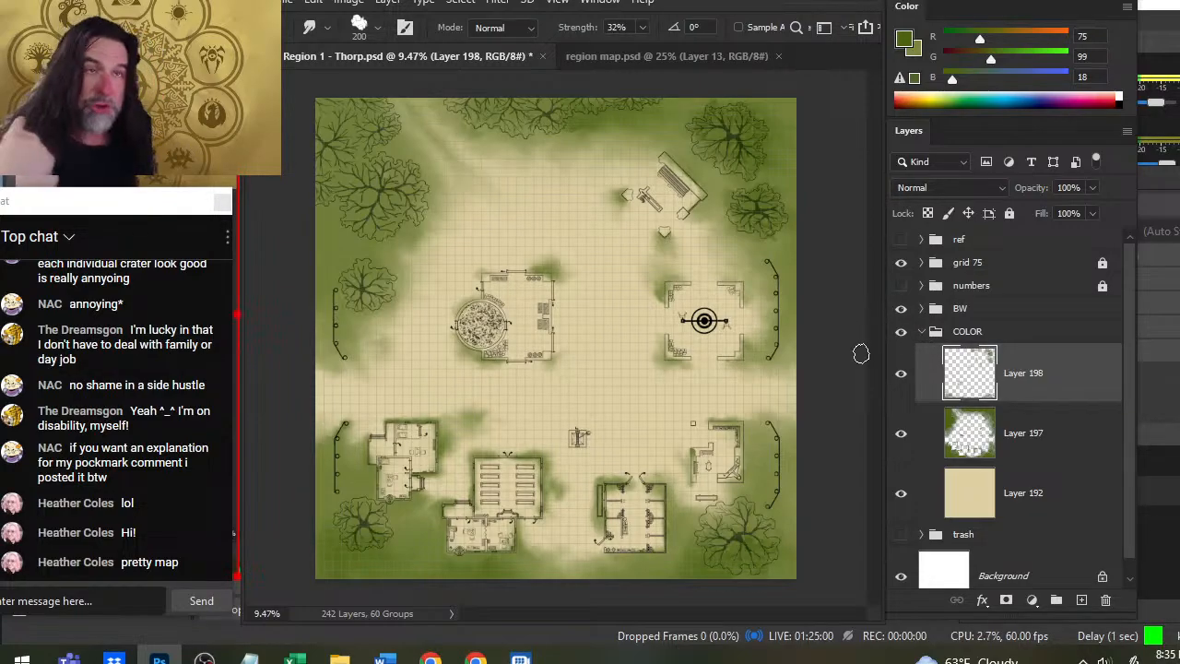
Show and hide the STORAGE building's Roof group, and examine the building's interior and crates up close.
{"action": "left_click", "coordinate": [920, 309]}
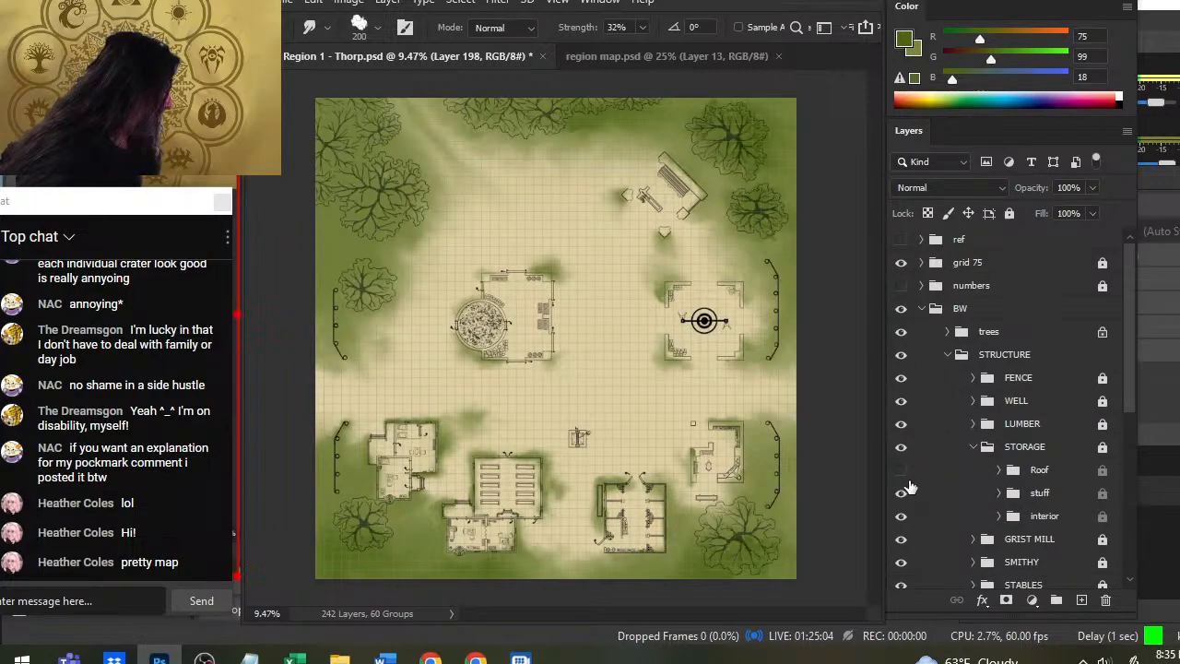
{"action": "left_click", "coordinate": [901, 471]}
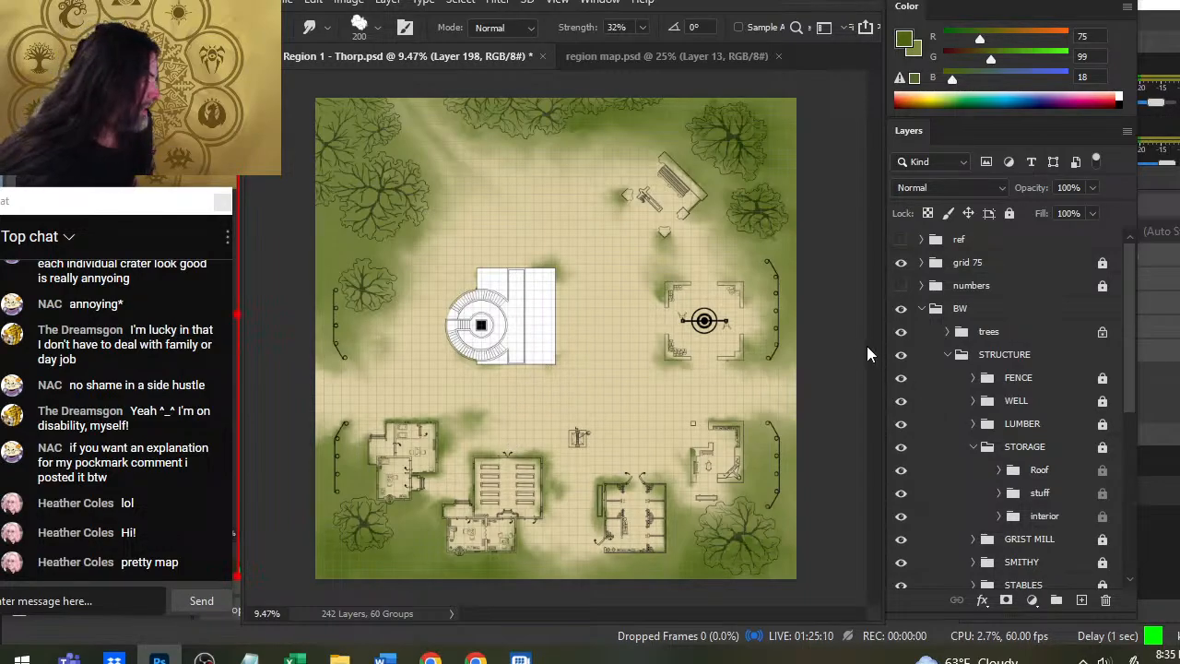
{"action": "left_click", "coordinate": [901, 469]}
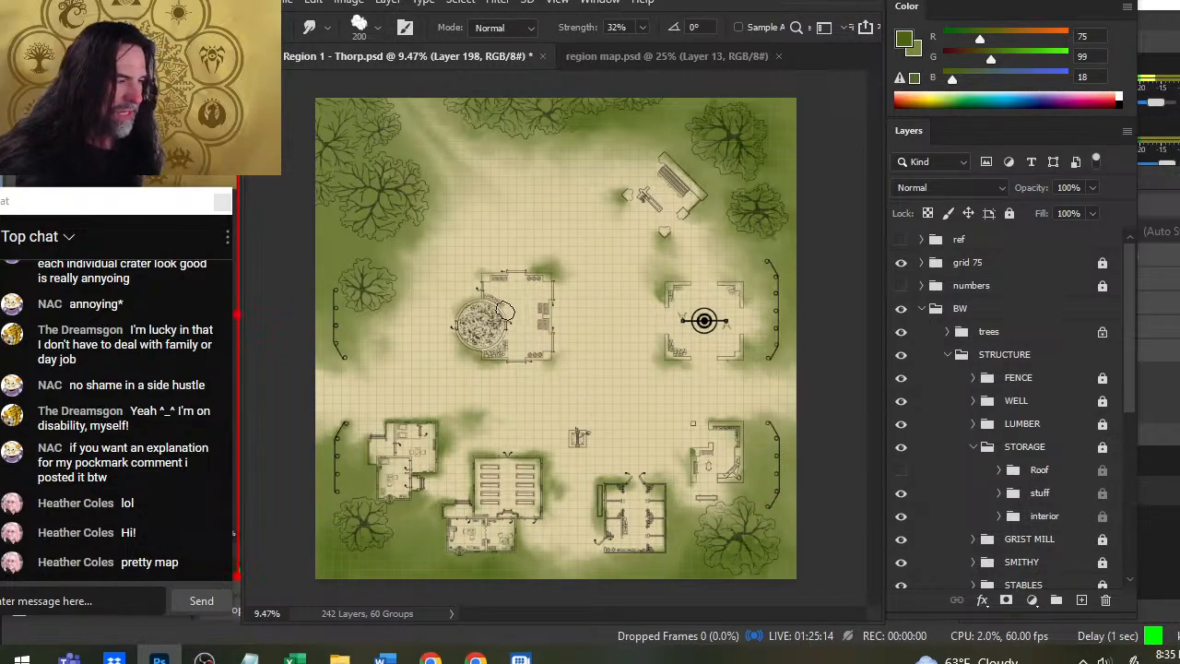
{"action": "key", "text": "z"}
{"action": "left_click_drag", "start_coordinate": [472, 325], "coordinate": [576, 376]}
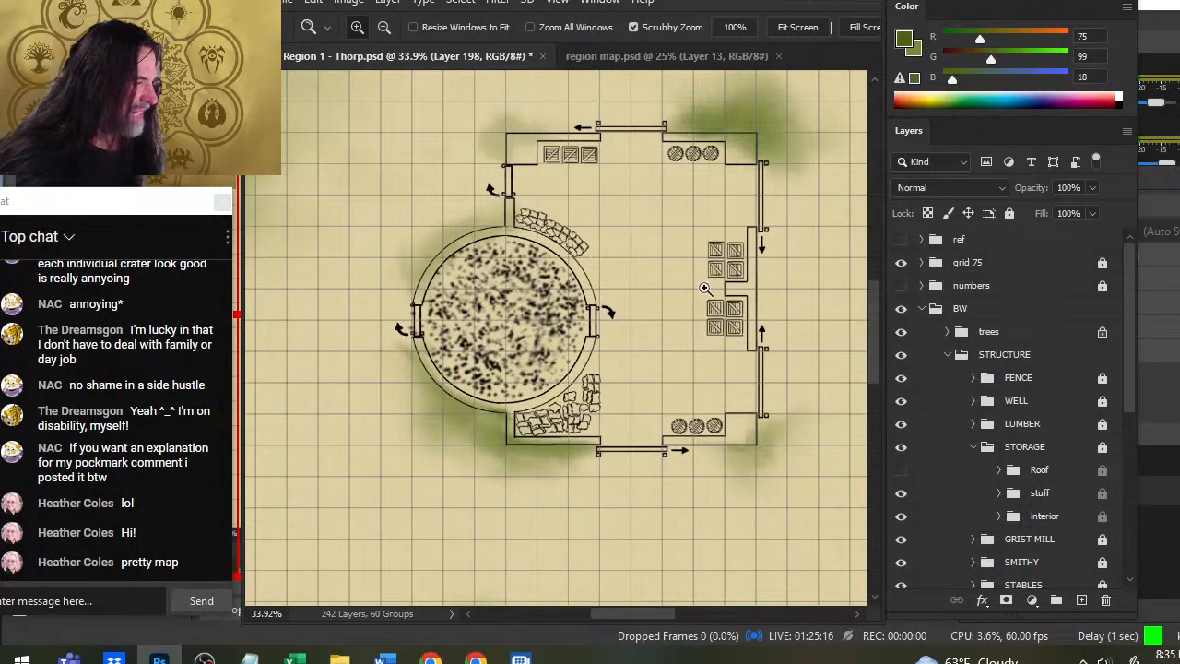
{"action": "left_click_drag", "start_coordinate": [738, 395], "coordinate": [627, 286]}
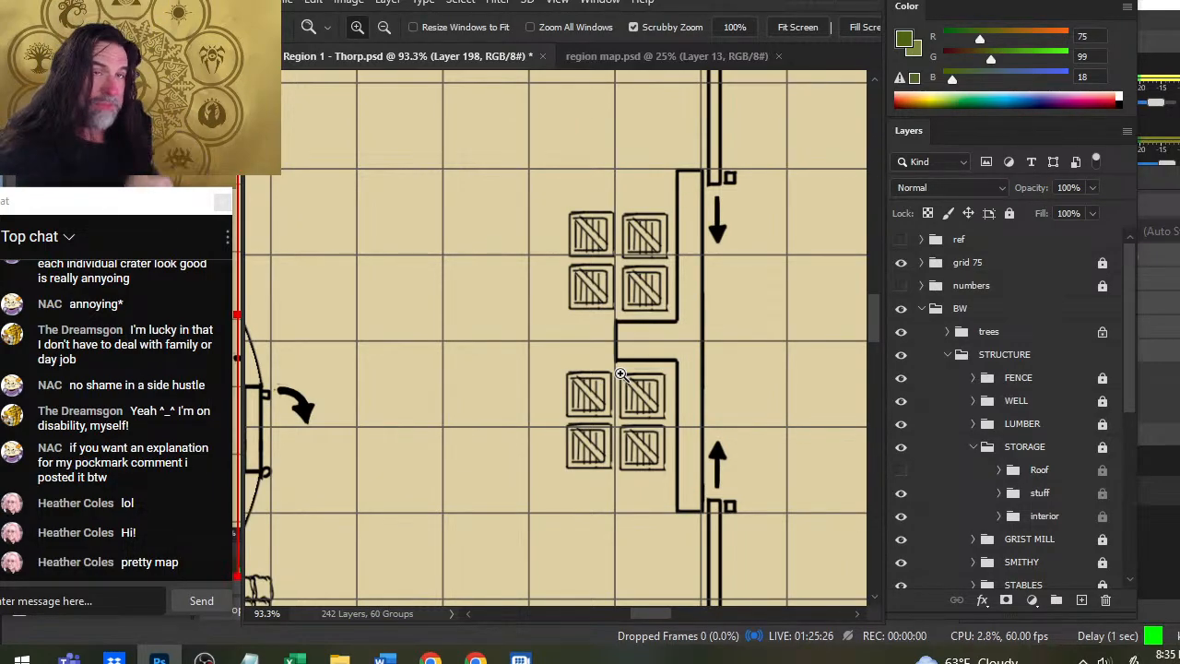
{"action": "key", "text": "ctrl+0"}
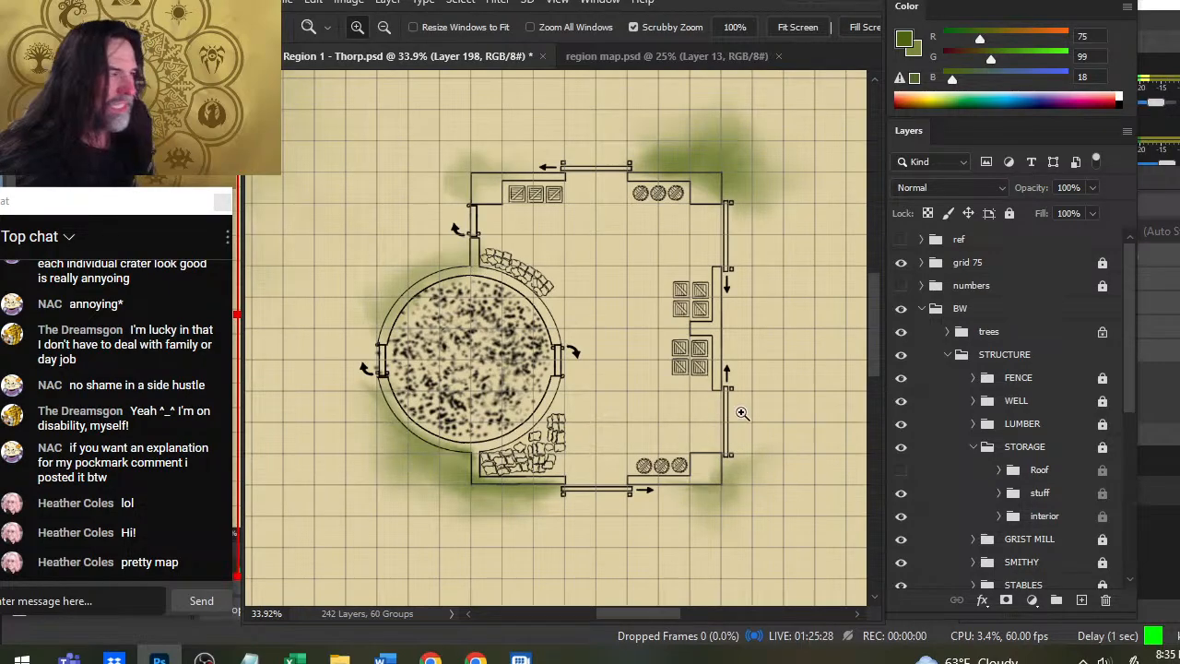
{"action": "key", "text": "ctrl+0"}
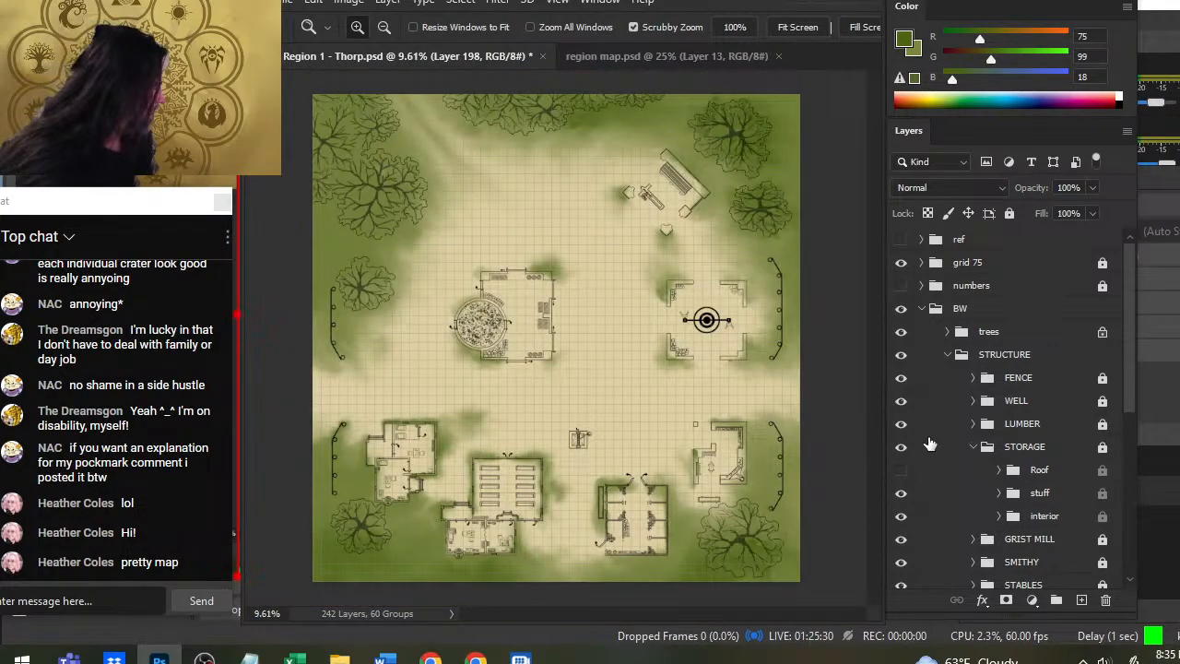
Collapse the STORAGE and STRUCTURE groups and make Layer 198 the active layer.
{"action": "left_click", "coordinate": [965, 455]}
{"action": "left_click", "coordinate": [973, 446]}
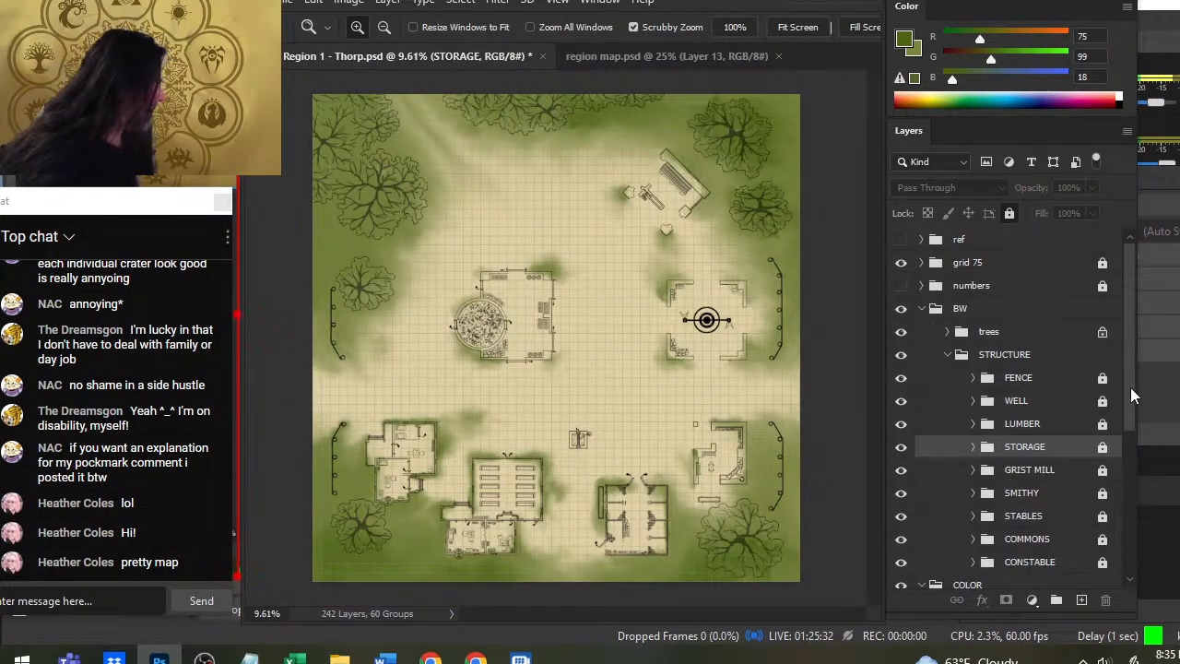
{"action": "left_click", "coordinate": [947, 358]}
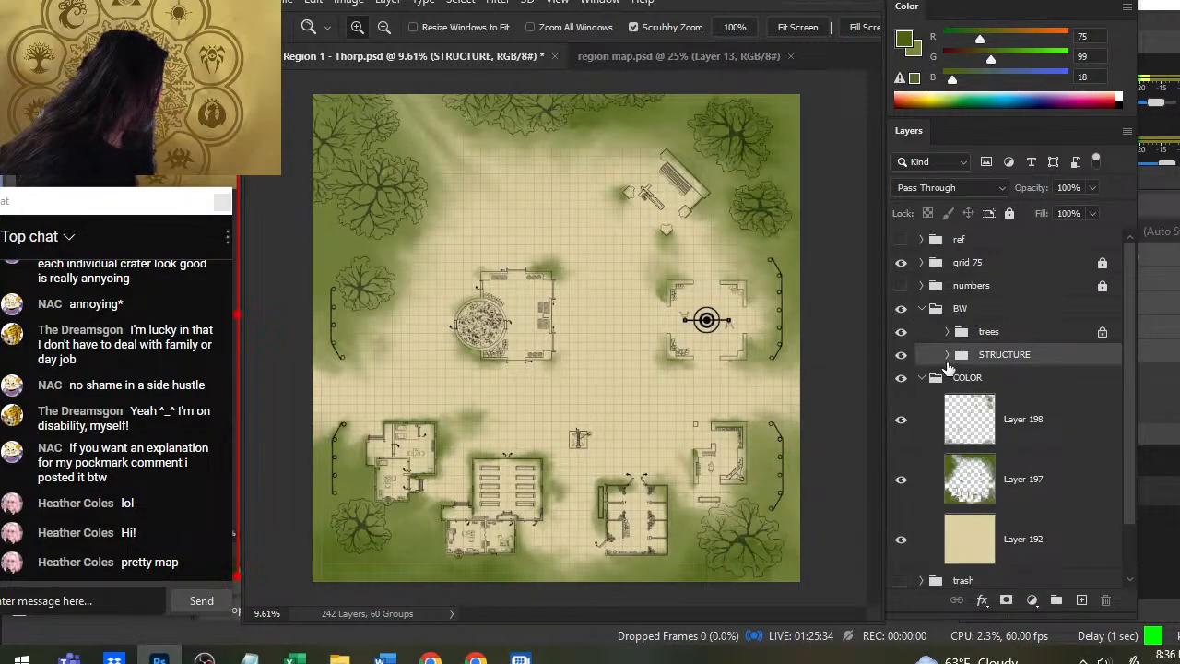
{"action": "left_click", "coordinate": [1036, 440]}
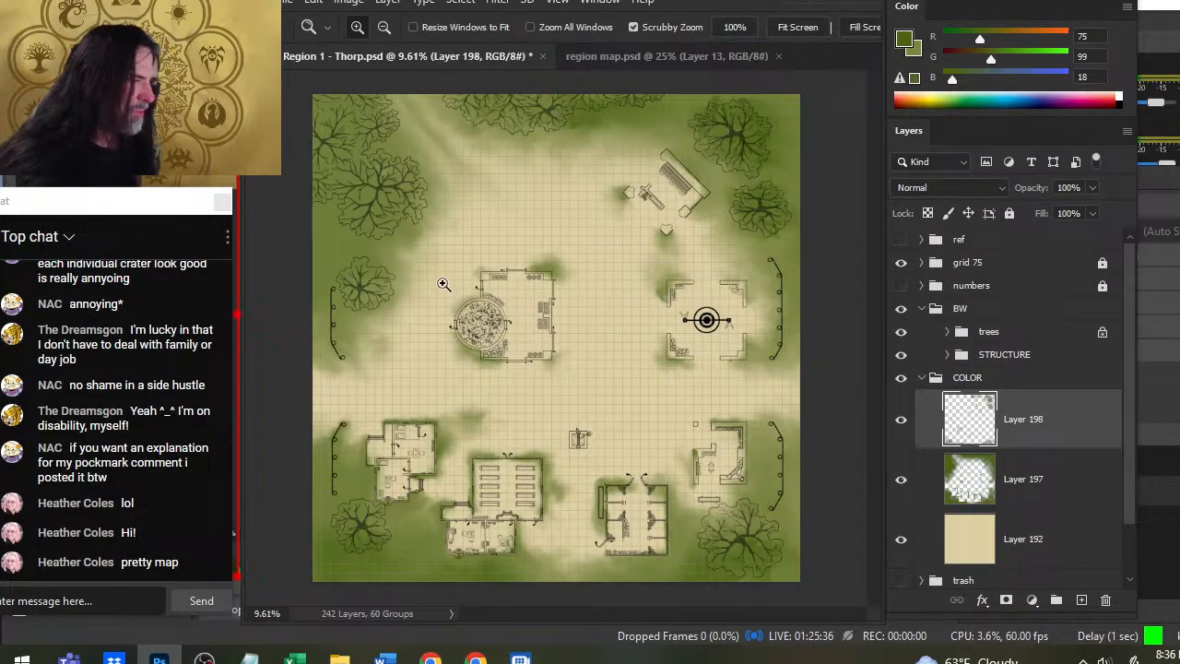
Paint darker green over the cluster of trees in the map's northwest corner with a size 175 brush.
{"action": "key", "text": "b"}
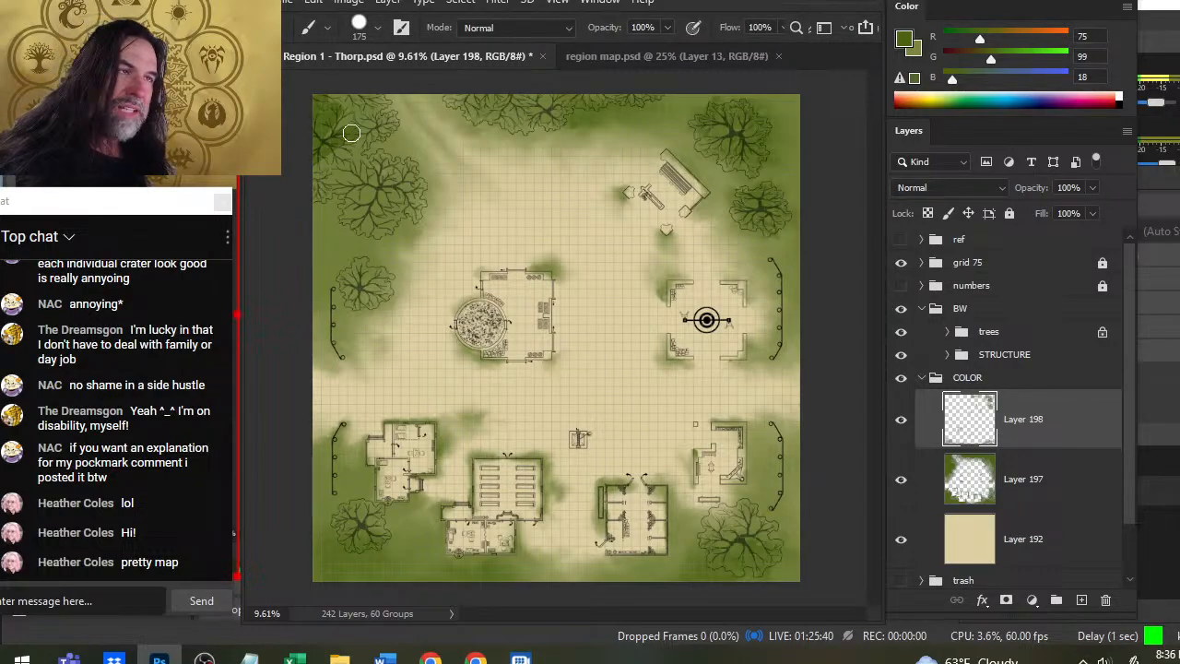
{"action": "key", "text": "z"}
{"action": "mouse_move", "coordinate": [374, 191]}
{"action": "left_mouse_down"}
{"action": "mouse_move", "coordinate": [392, 213]}
{"action": "mouse_move", "coordinate": [408, 403]}
{"action": "left_mouse_up"}
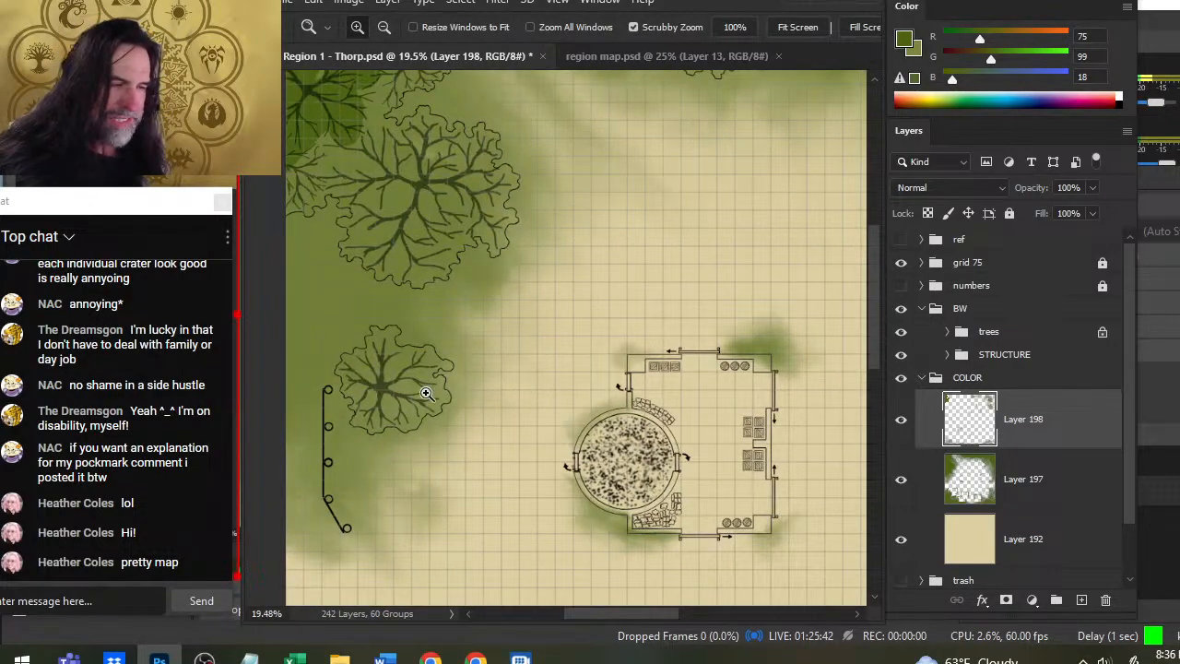
{"action": "left_click_drag", "start_coordinate": [395, 195], "coordinate": [446, 301]}
{"action": "key", "text": "b"}
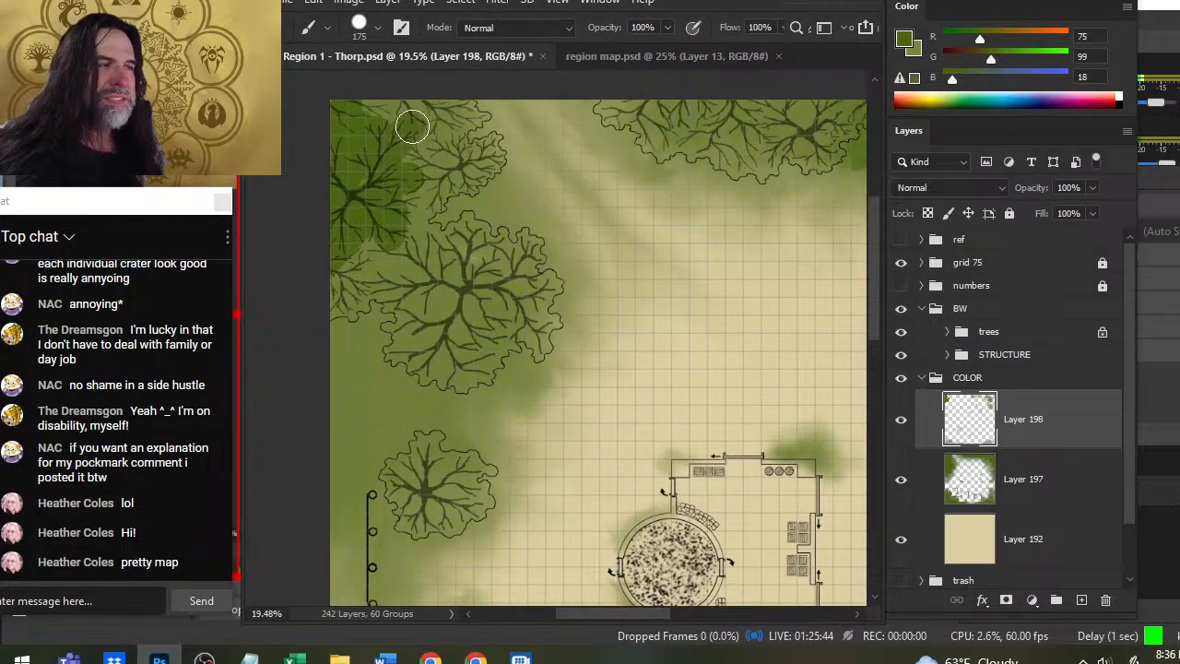
{"action": "left_click_drag", "start_coordinate": [412, 128], "coordinate": [412, 127]}
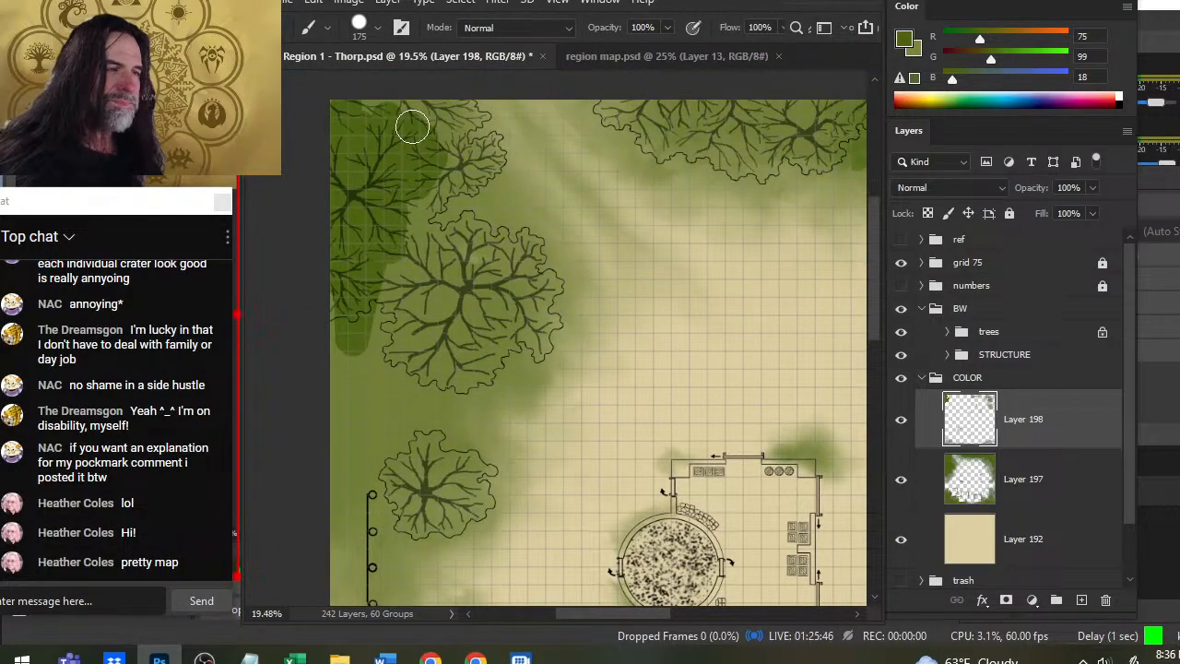
Smudge the hard edges of the northwest dark green paint into the grass beside the large tree.
{"action": "key", "text": "z"}
{"action": "left_click_drag", "start_coordinate": [446, 371], "coordinate": [504, 392]}
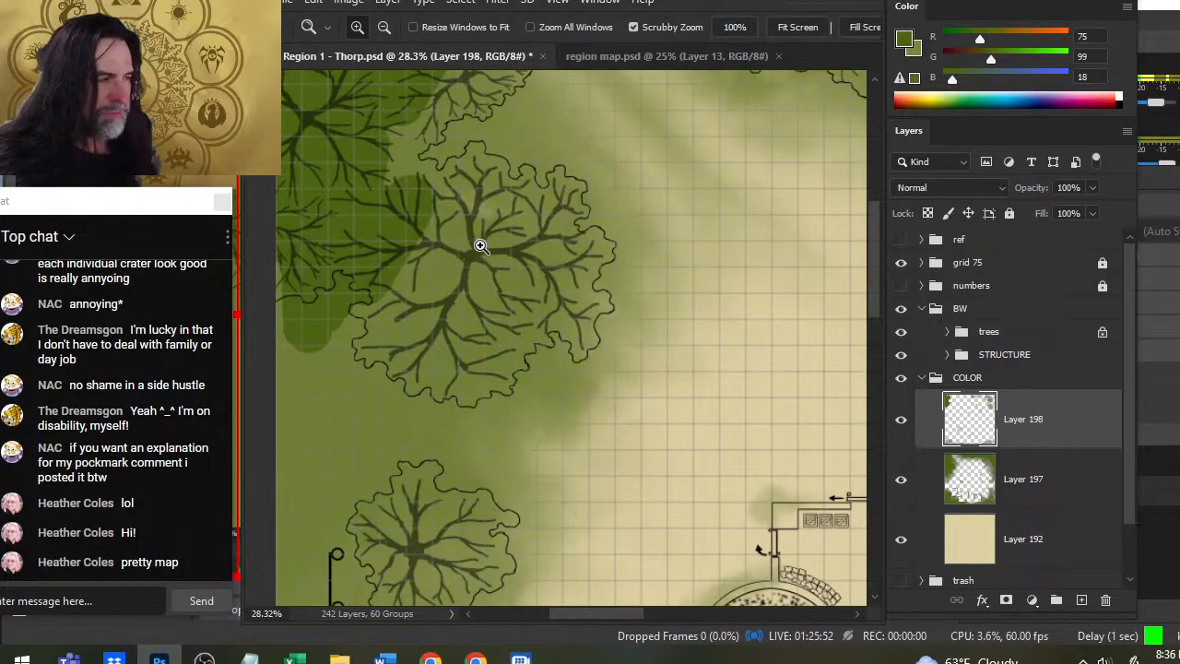
{"action": "key", "text": "r"}
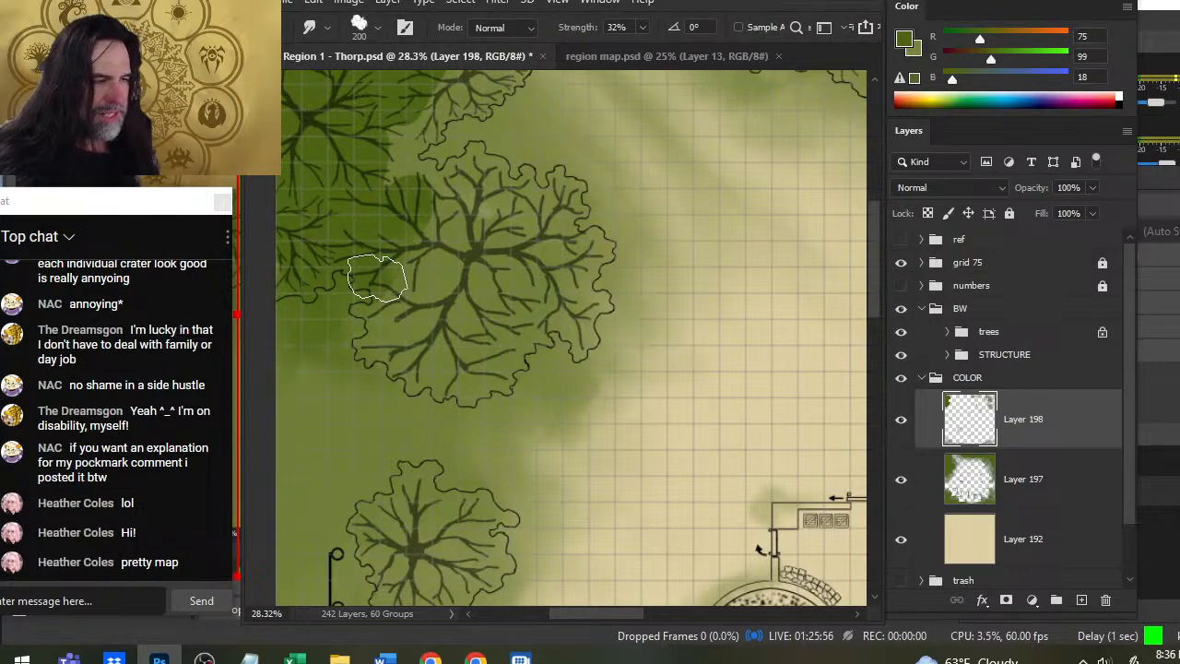
{"action": "key", "text": "z"}
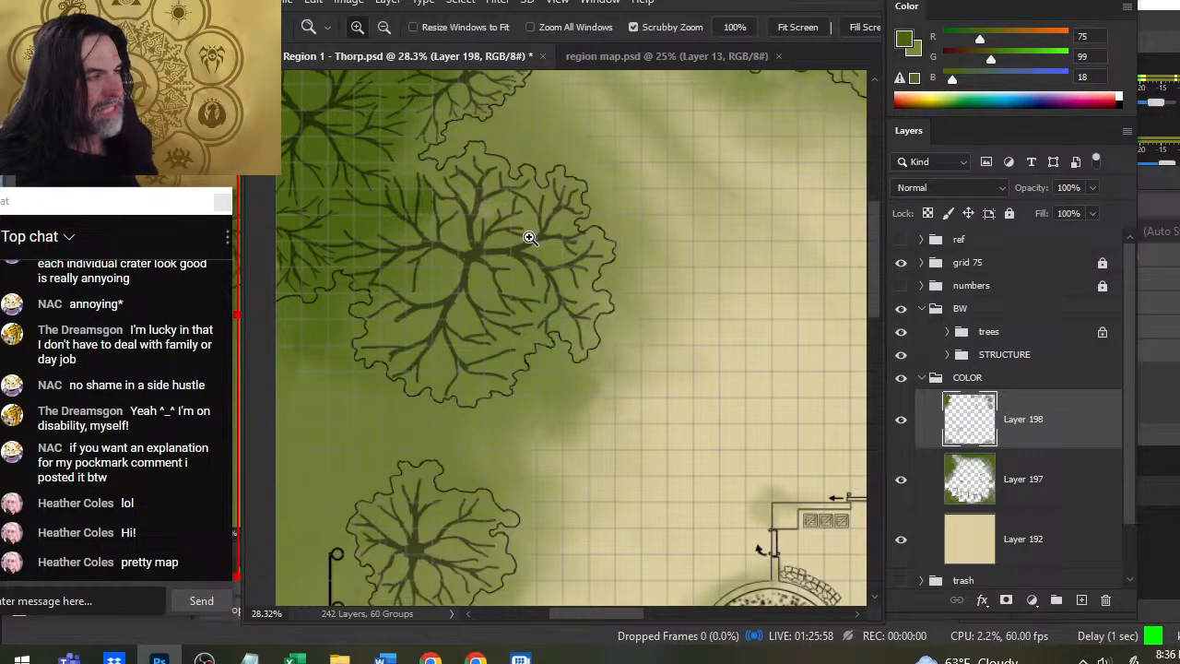
Examine the blended grass around the western trees and the lone tree beside the western fence.
{"action": "scroll", "coordinate": [529, 238], "scroll_direction": "down", "scroll_amount": 3}
{"action": "key", "text": "r"}
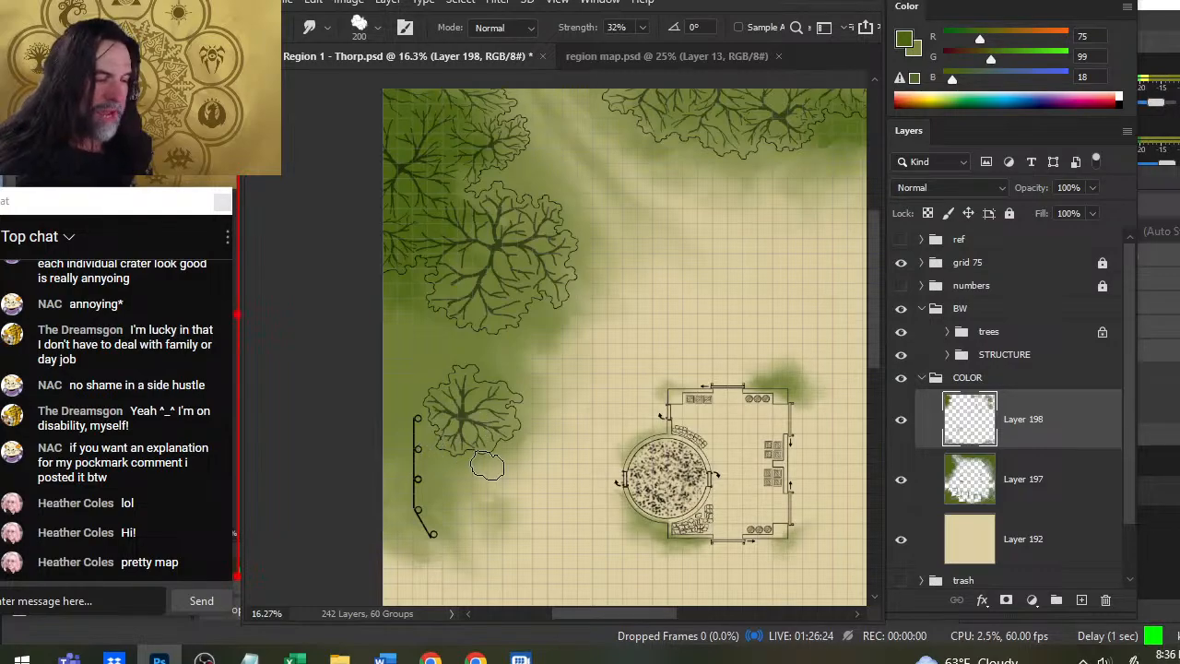
{"action": "key", "text": "z"}
{"action": "left_click", "coordinate": [443, 432]}
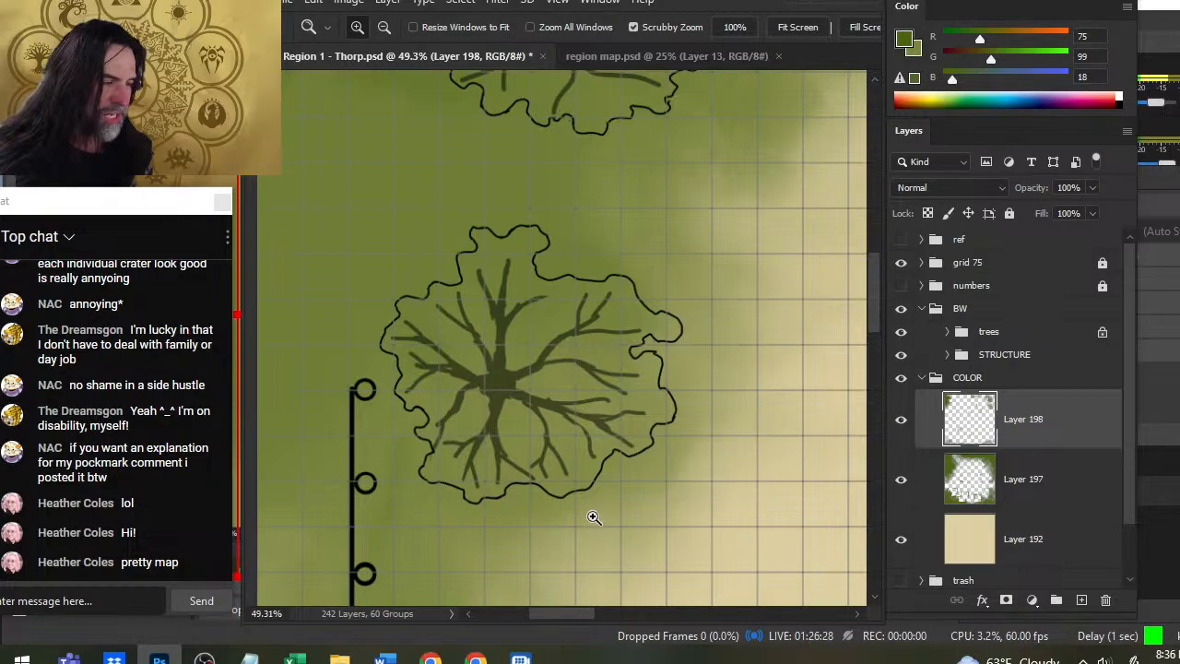
{"action": "scroll", "coordinate": [597, 277], "scroll_direction": "down", "scroll_amount": 4}
{"action": "scroll", "coordinate": [594, 367], "scroll_direction": "down", "scroll_amount": 2}
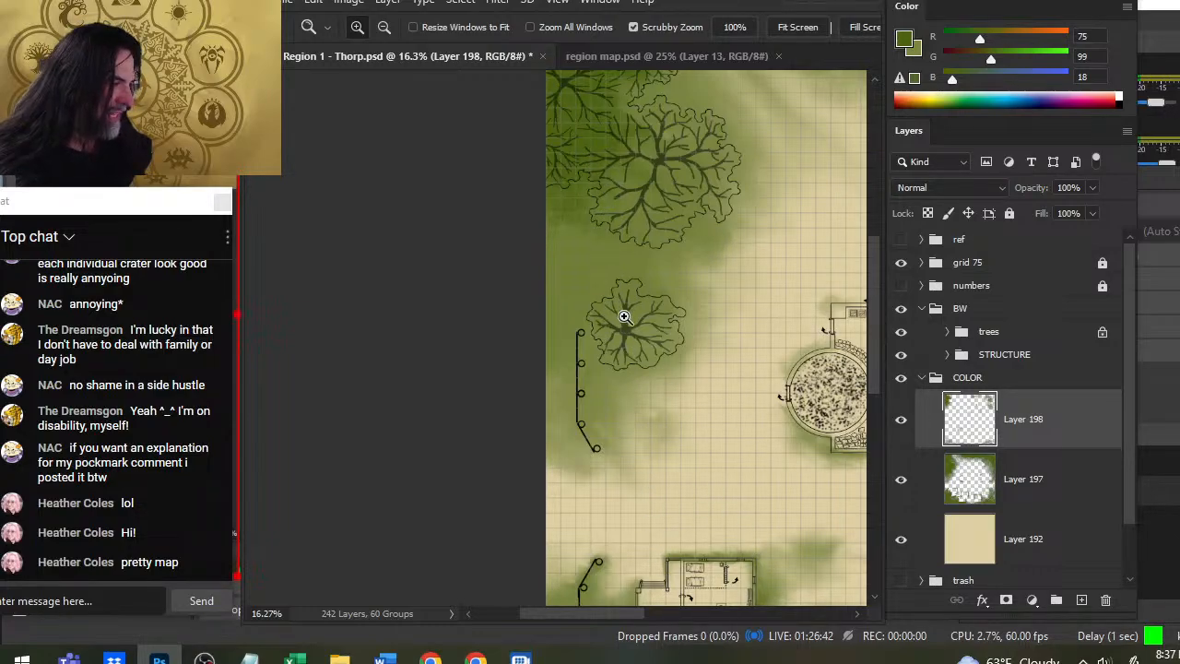
{"action": "left_click_drag", "start_coordinate": [603, 95], "coordinate": [617, 319]}
{"action": "mouse_move", "coordinate": [635, 421]}
{"action": "left_mouse_down"}
{"action": "mouse_move", "coordinate": [534, 297]}
{"action": "mouse_move", "coordinate": [516, 246]}
{"action": "mouse_move", "coordinate": [585, 450]}
{"action": "left_mouse_up"}
{"action": "key", "text": "r"}
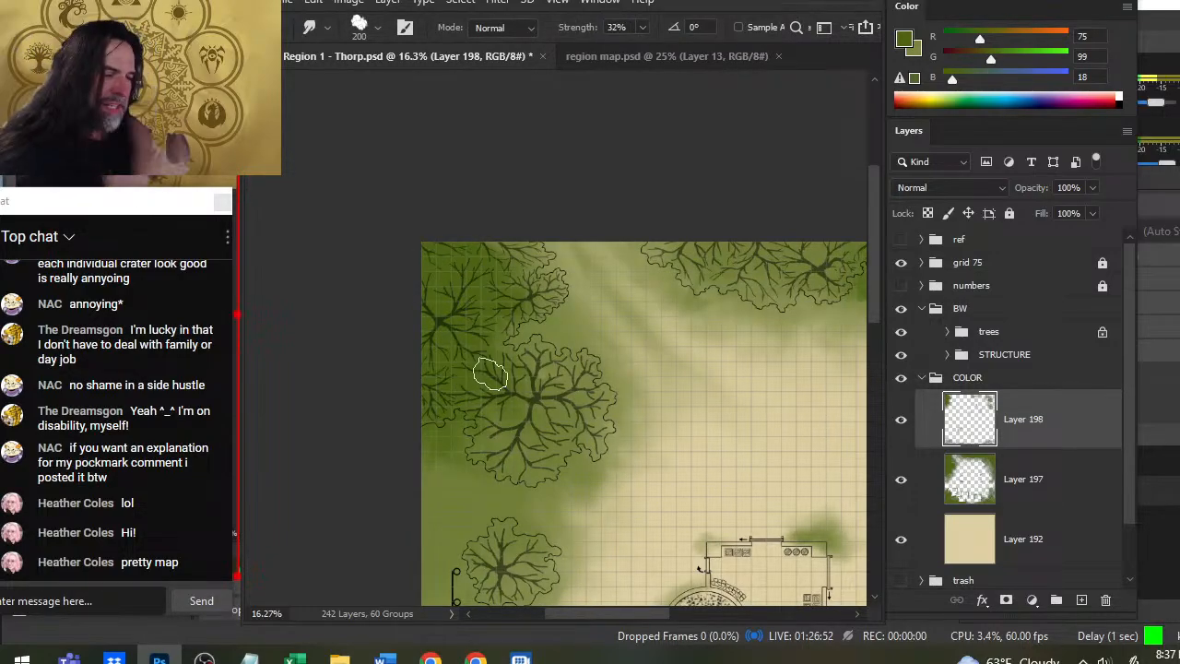
Paint darker green under the trees along the map's northern edge with the size 175 brush and smudge it into the grass.
{"action": "left_click_drag", "start_coordinate": [738, 438], "coordinate": [560, 493]}
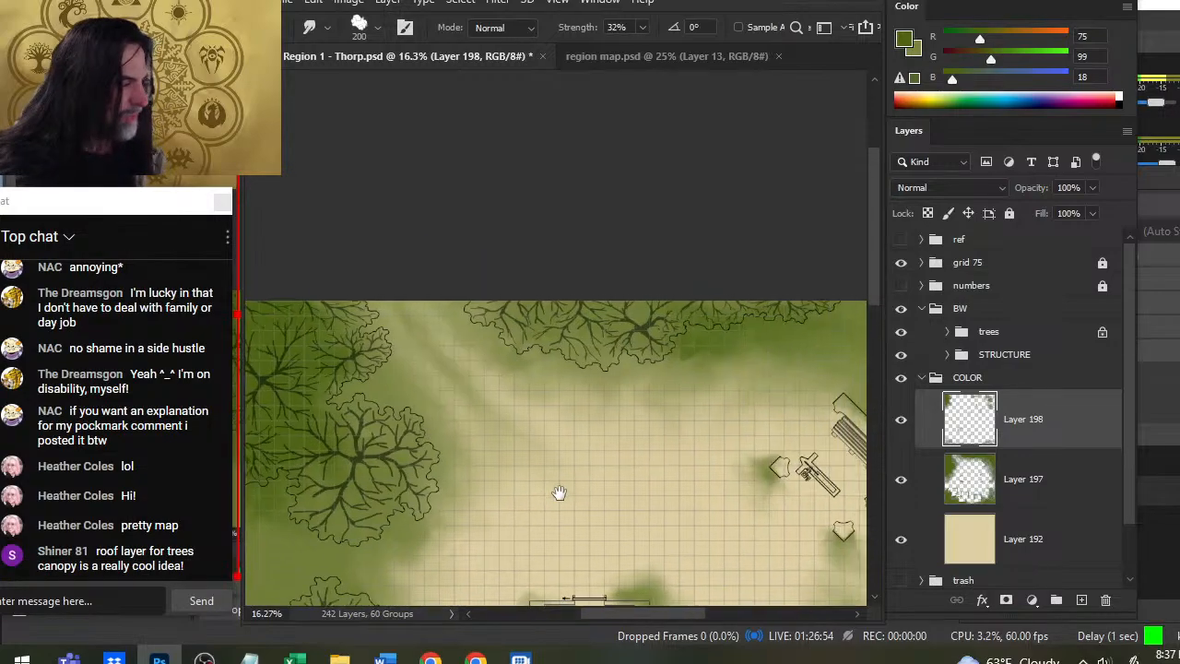
{"action": "key", "text": "b"}
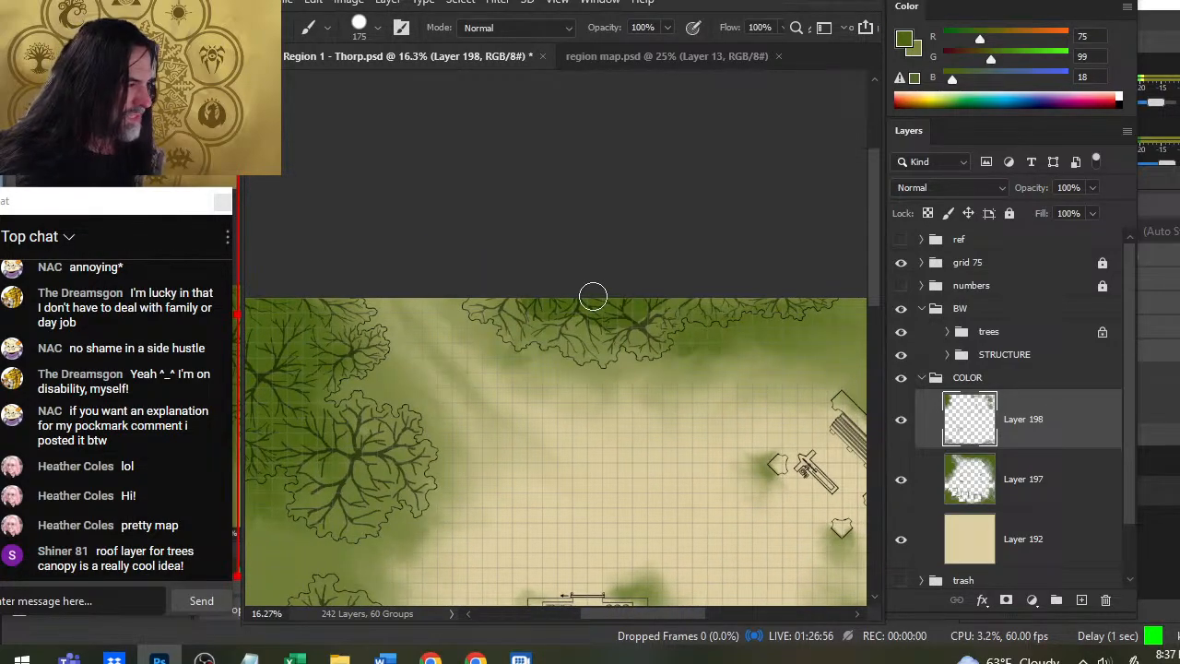
{"action": "key", "text": "r"}
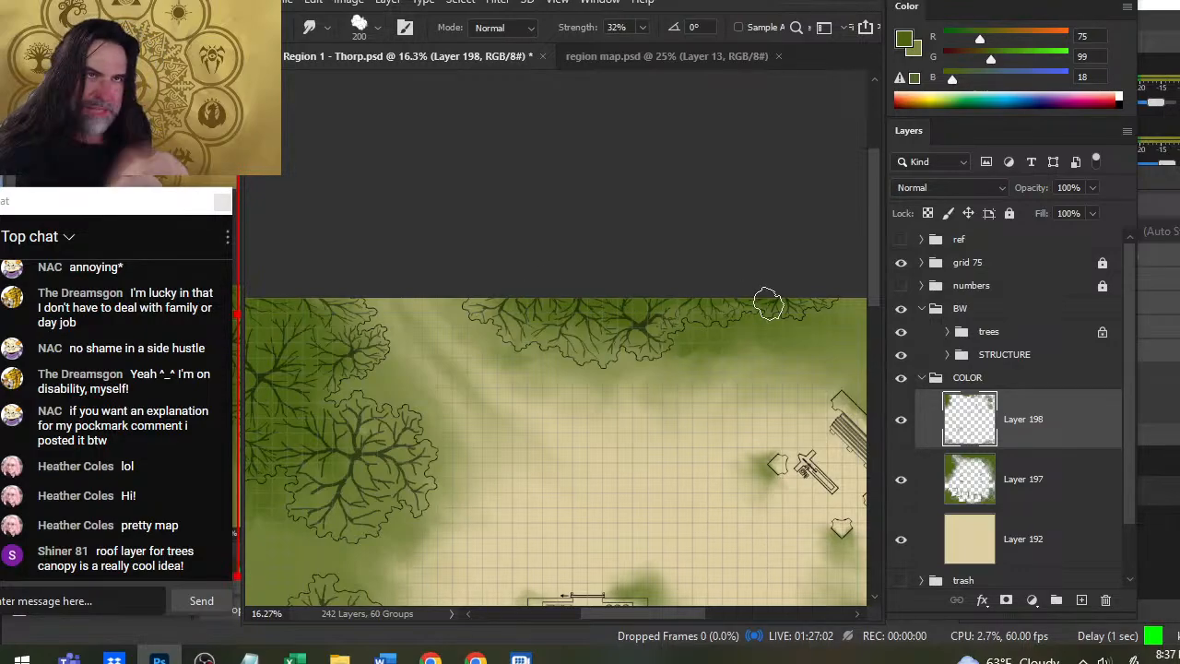
Paint darker green over the map's northeast corner and smudge its edges around the large tree.
{"action": "key", "text": "b"}
{"action": "left_click_drag", "start_coordinate": [719, 369], "coordinate": [427, 377]}
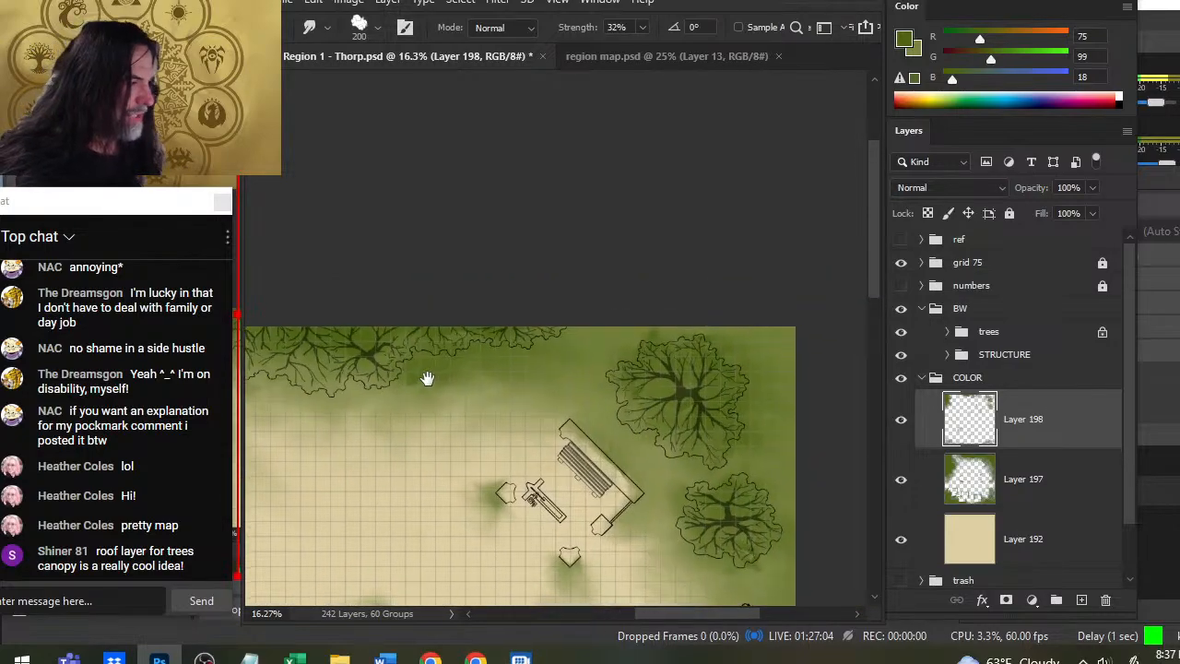
{"action": "key", "text": "r"}
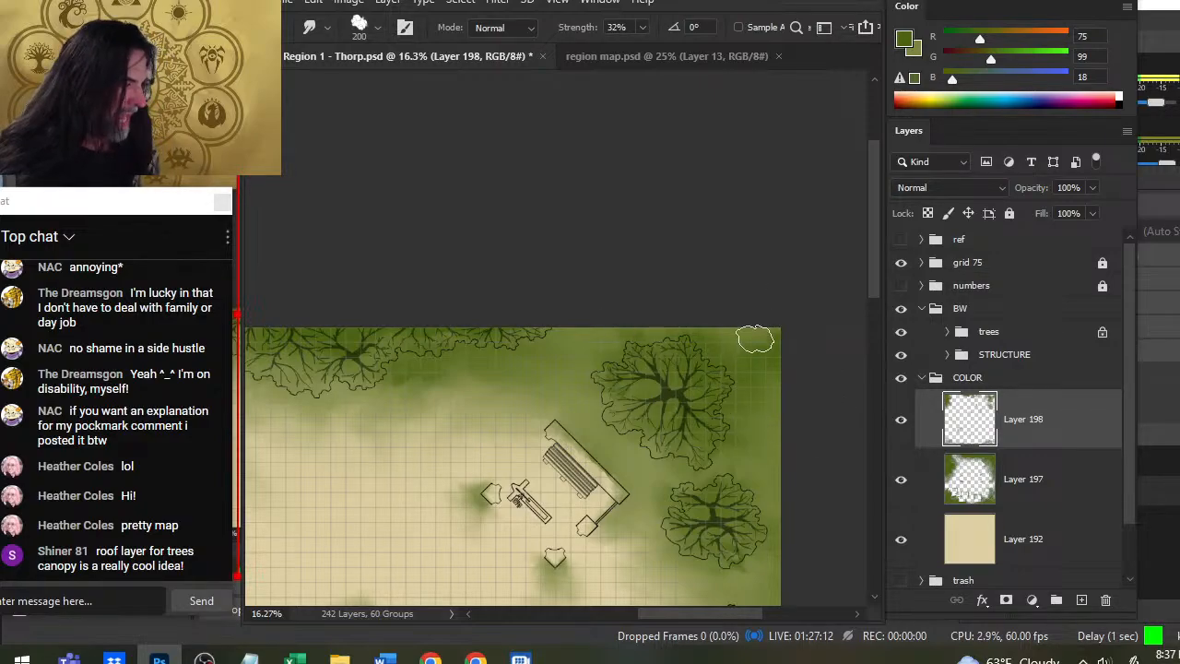
Paint darker green at the eastern edge beside the smaller tree and smudge it into the grass.
{"action": "mouse_move", "coordinate": [599, 425]}
{"action": "left_mouse_down"}
{"action": "mouse_move", "coordinate": [471, 281]}
{"action": "mouse_move", "coordinate": [453, 278]}
{"action": "left_mouse_up"}
{"action": "key", "text": "b"}
{"action": "key", "text": "r"}
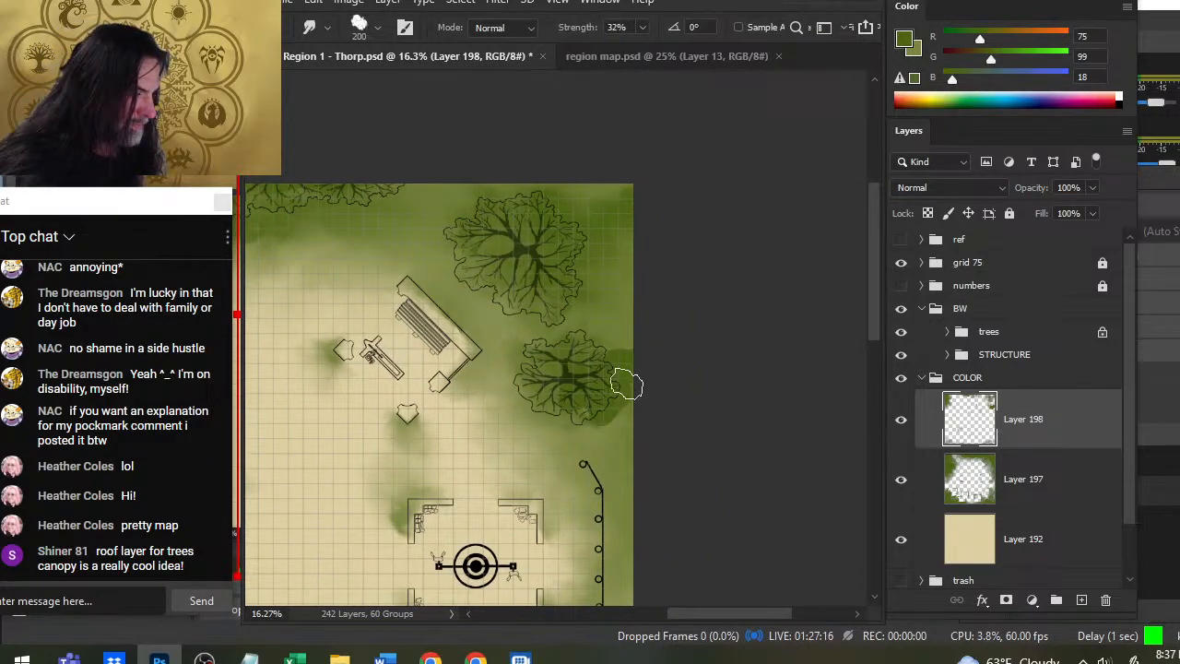
{"action": "mouse_move", "coordinate": [631, 408]}
{"action": "left_mouse_down"}
{"action": "mouse_move", "coordinate": [605, 391]}
{"action": "mouse_move", "coordinate": [621, 420]}
{"action": "mouse_move", "coordinate": [584, 383]}
{"action": "mouse_move", "coordinate": [573, 398]}
{"action": "mouse_move", "coordinate": [571, 386]}
{"action": "mouse_move", "coordinate": [603, 396]}
{"action": "mouse_move", "coordinate": [554, 370]}
{"action": "mouse_move", "coordinate": [602, 385]}
{"action": "mouse_move", "coordinate": [628, 372]}
{"action": "mouse_move", "coordinate": [647, 426]}
{"action": "mouse_move", "coordinate": [610, 397]}
{"action": "mouse_move", "coordinate": [660, 418]}
{"action": "left_mouse_up"}
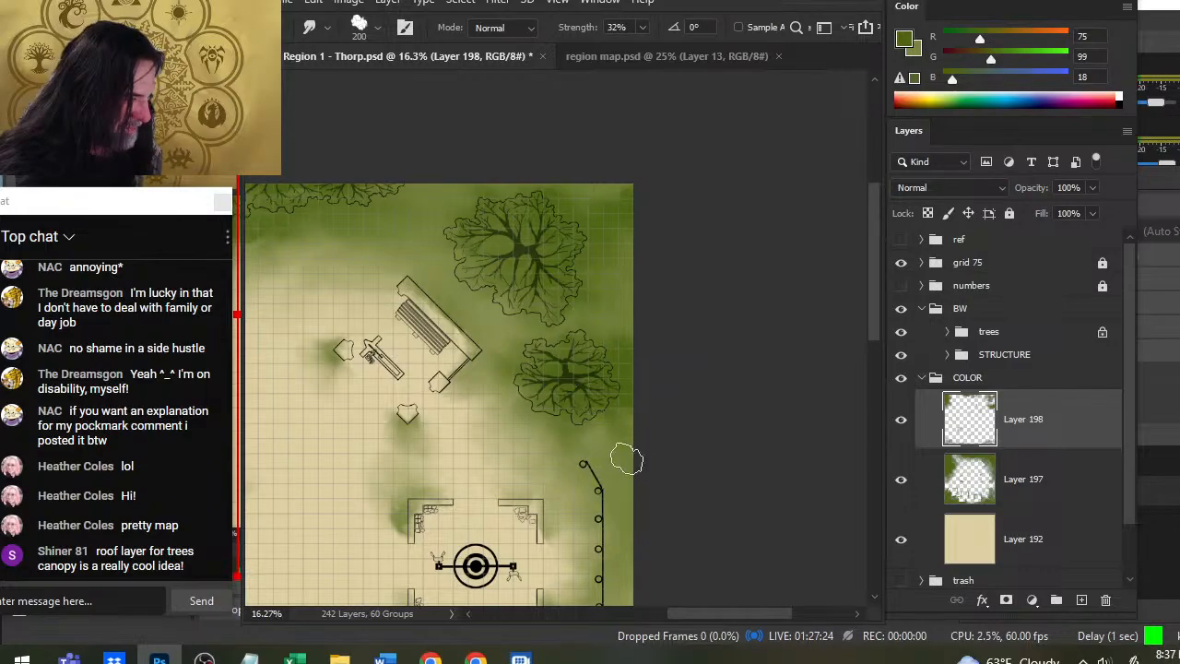
Paint darker green along the eastern fence beside the open square structure and smudge it into the grass.
{"action": "left_click_drag", "start_coordinate": [591, 442], "coordinate": [562, 244]}
{"action": "key", "text": "b"}
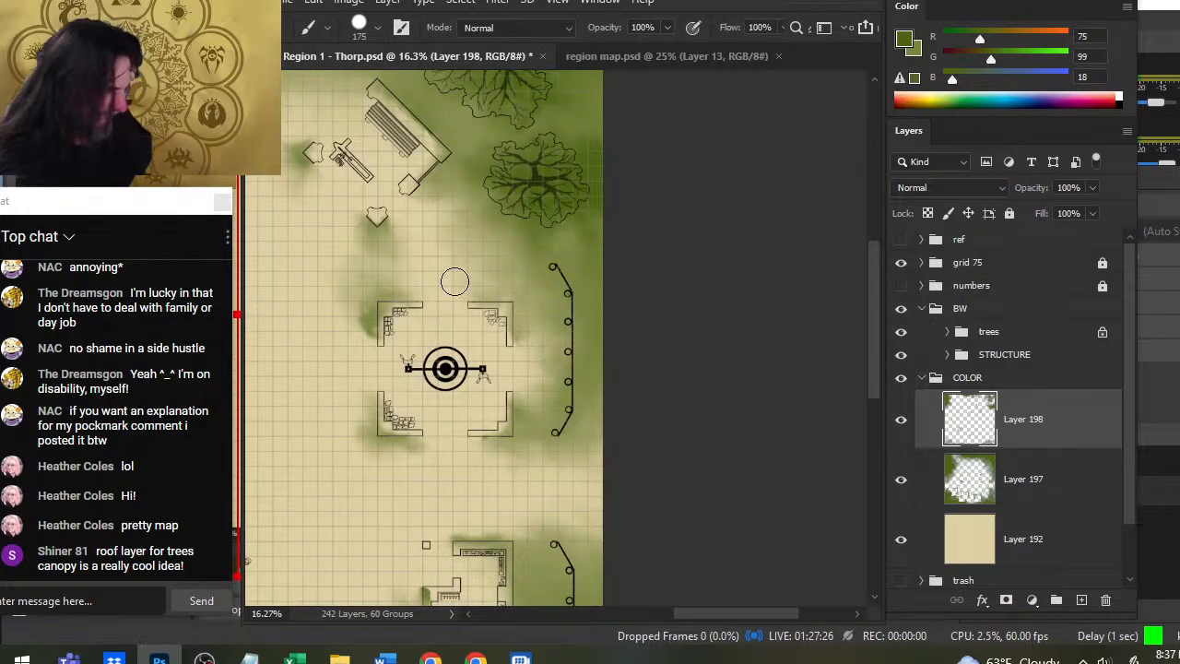
{"action": "left_click_drag", "start_coordinate": [576, 309], "coordinate": [574, 374]}
{"action": "key", "text": "r"}
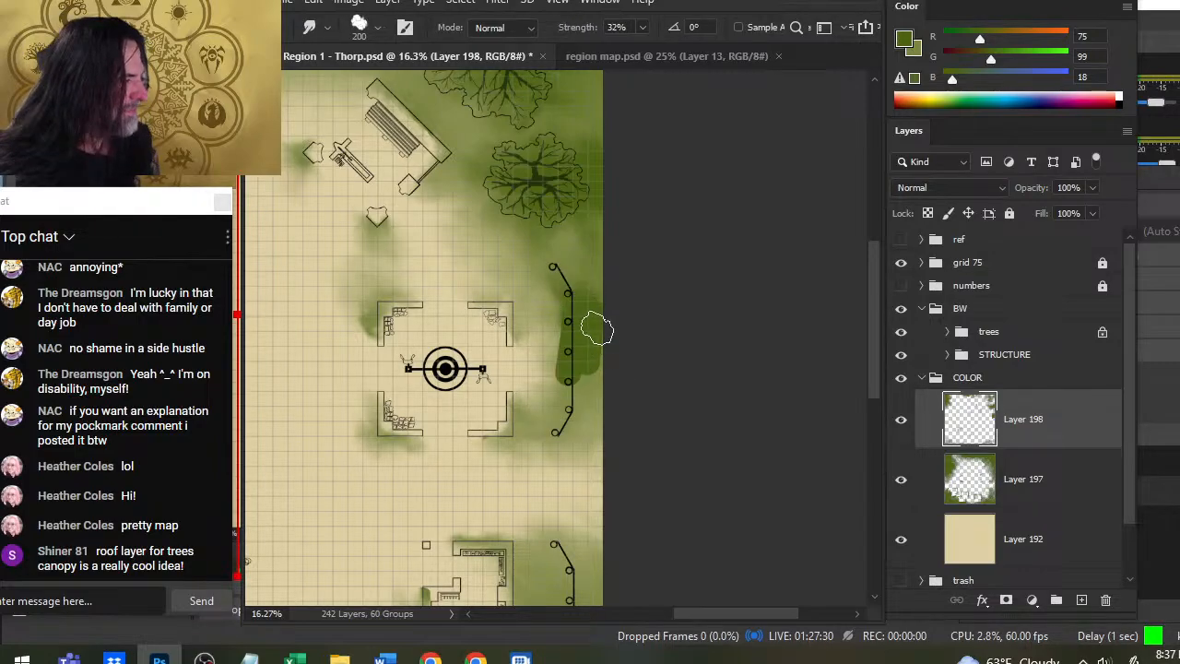
{"action": "mouse_move", "coordinate": [586, 324]}
{"action": "left_mouse_down"}
{"action": "mouse_move", "coordinate": [544, 316]}
{"action": "mouse_move", "coordinate": [583, 383]}
{"action": "mouse_move", "coordinate": [597, 366]}
{"action": "mouse_move", "coordinate": [545, 349]}
{"action": "mouse_move", "coordinate": [565, 406]}
{"action": "mouse_move", "coordinate": [579, 348]}
{"action": "mouse_move", "coordinate": [597, 333]}
{"action": "mouse_move", "coordinate": [584, 304]}
{"action": "left_mouse_up"}
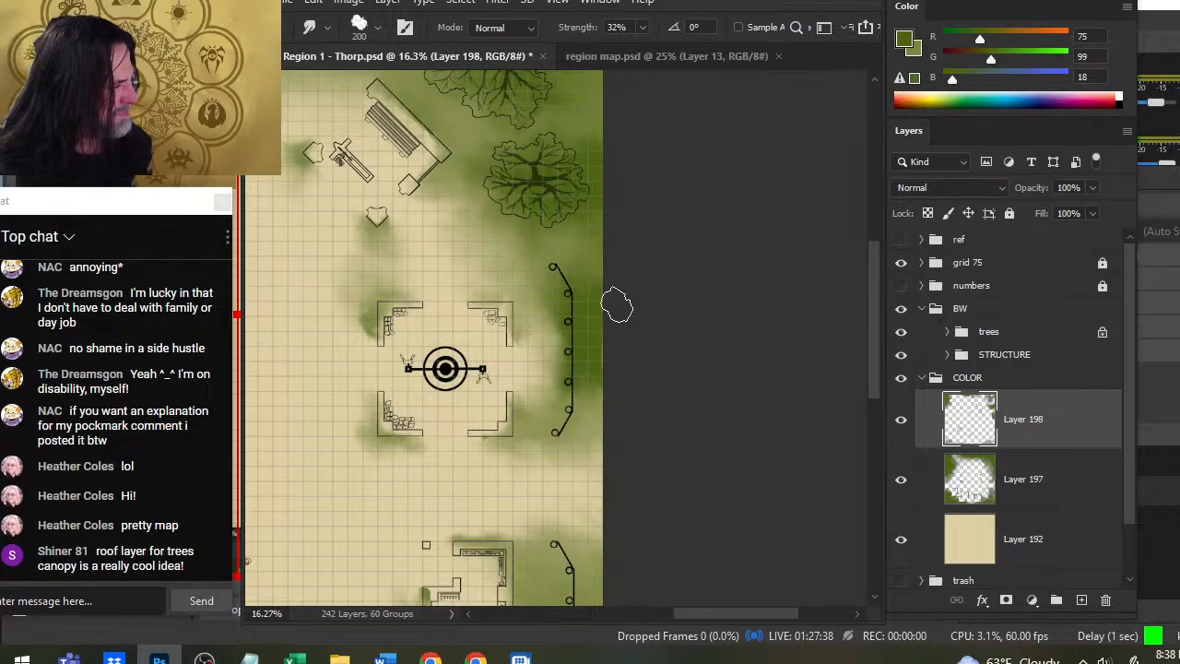
{"action": "mouse_move", "coordinate": [591, 302]}
{"action": "left_mouse_down"}
{"action": "mouse_move", "coordinate": [571, 369]}
{"action": "mouse_move", "coordinate": [591, 383]}
{"action": "mouse_move", "coordinate": [590, 349]}
{"action": "mouse_move", "coordinate": [606, 344]}
{"action": "left_mouse_up"}
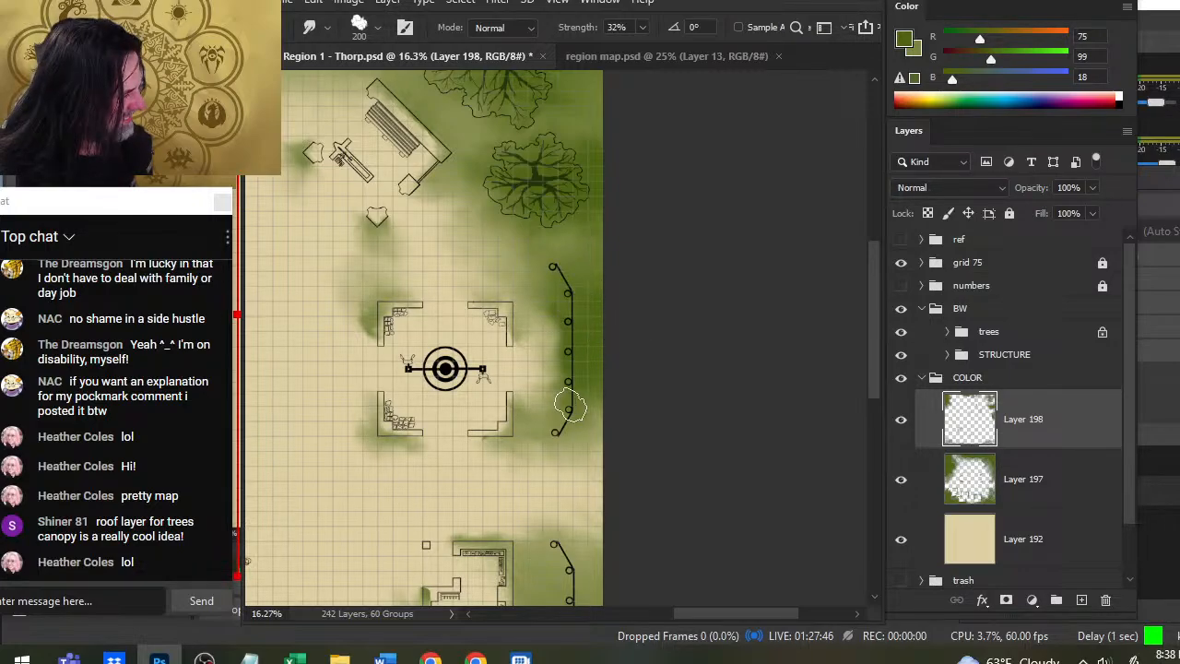
Paint darker green along the southeastern fence above the large tree and smudge it with the size 200 Smudge tool.
{"action": "mouse_move", "coordinate": [397, 500]}
{"action": "left_mouse_down"}
{"action": "mouse_move", "coordinate": [492, 458]}
{"action": "mouse_move", "coordinate": [477, 473]}
{"action": "mouse_move", "coordinate": [512, 412]}
{"action": "mouse_move", "coordinate": [503, 387]}
{"action": "left_mouse_up"}
{"action": "left_click_drag", "start_coordinate": [597, 457], "coordinate": [561, 459]}
{"action": "mouse_move", "coordinate": [648, 558]}
{"action": "left_mouse_down"}
{"action": "mouse_move", "coordinate": [561, 372]}
{"action": "mouse_move", "coordinate": [614, 353]}
{"action": "left_mouse_up"}
{"action": "key", "text": "b"}
{"action": "key", "text": "r"}
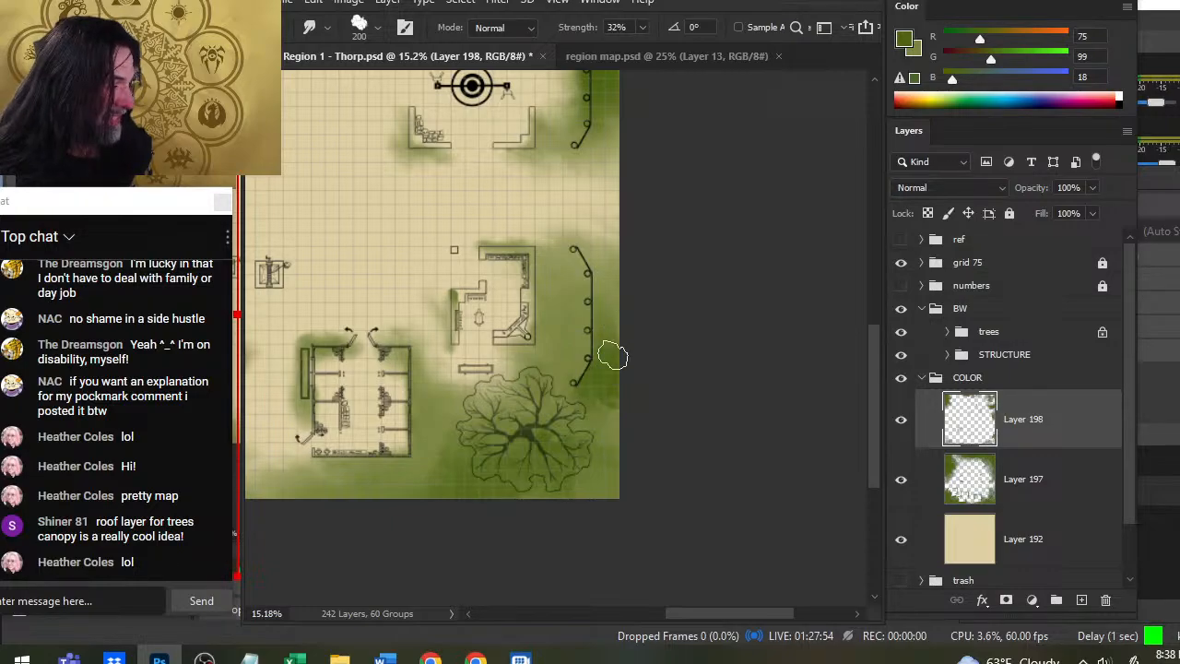
Open the recent file Act 3 Reion 1 + 2023-04-25.psd and examine its purple cavern passages up close.
{"action": "left_click", "coordinate": [293, 7]}
{"action": "mouse_move", "coordinate": [426, 113]}
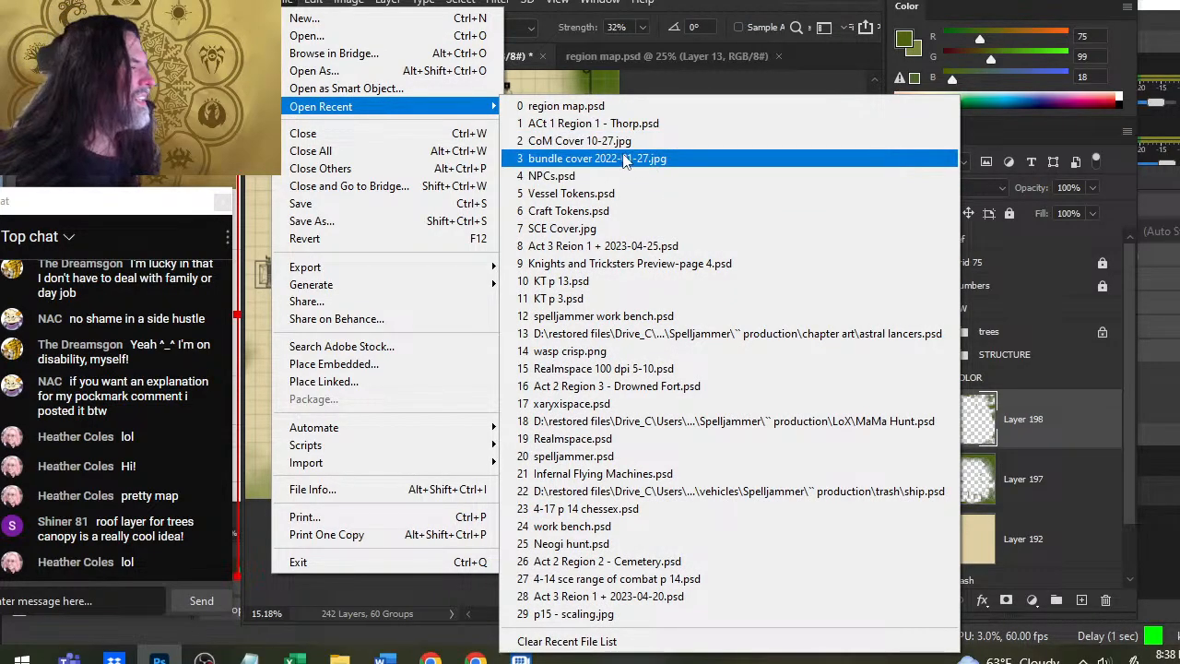
{"action": "left_click", "coordinate": [682, 246]}
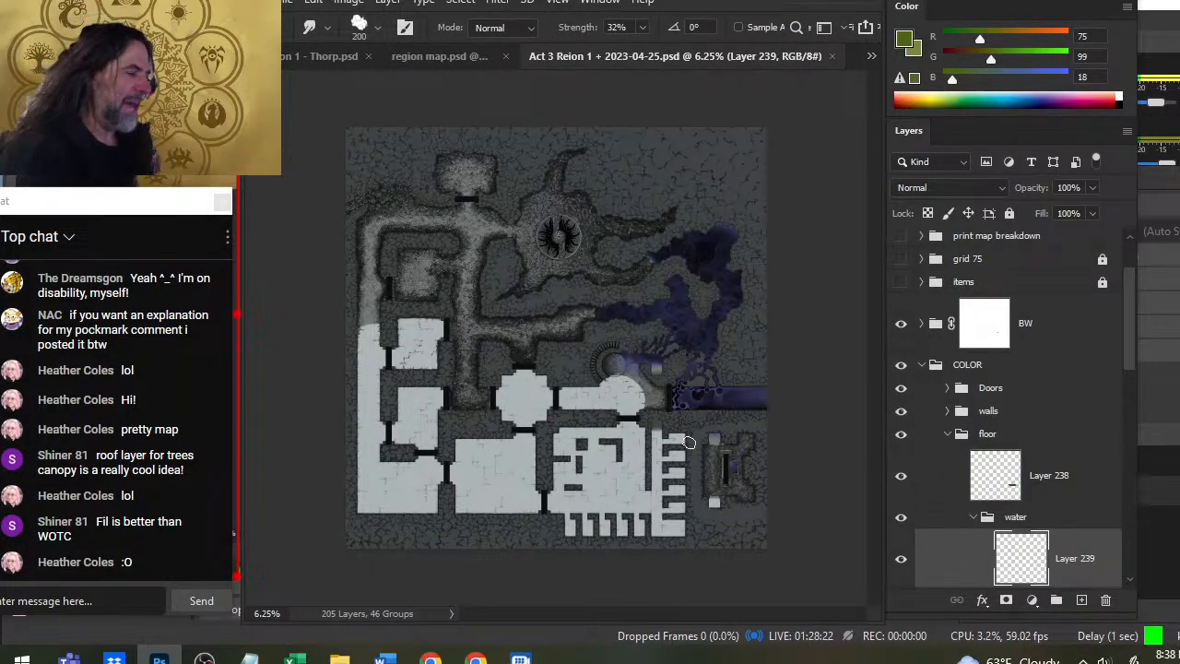
{"action": "key", "text": "z"}
{"action": "left_click_drag", "start_coordinate": [585, 415], "coordinate": [654, 459]}
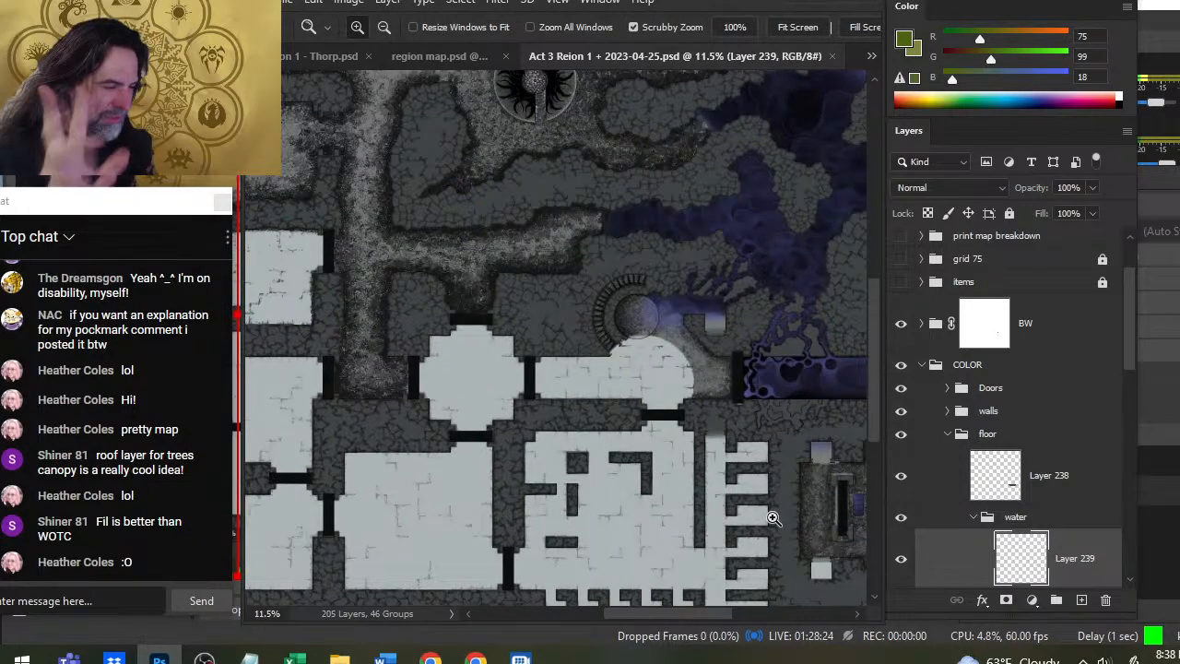
{"action": "left_click_drag", "start_coordinate": [704, 503], "coordinate": [681, 329]}
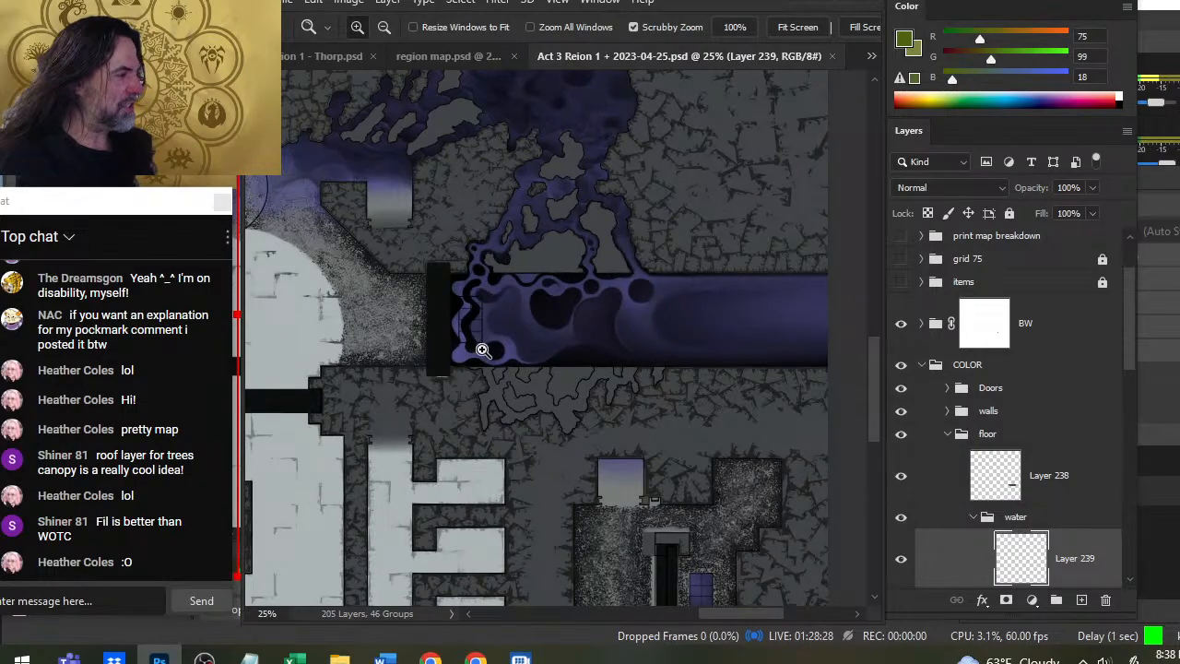
{"action": "left_click_drag", "start_coordinate": [611, 296], "coordinate": [590, 427]}
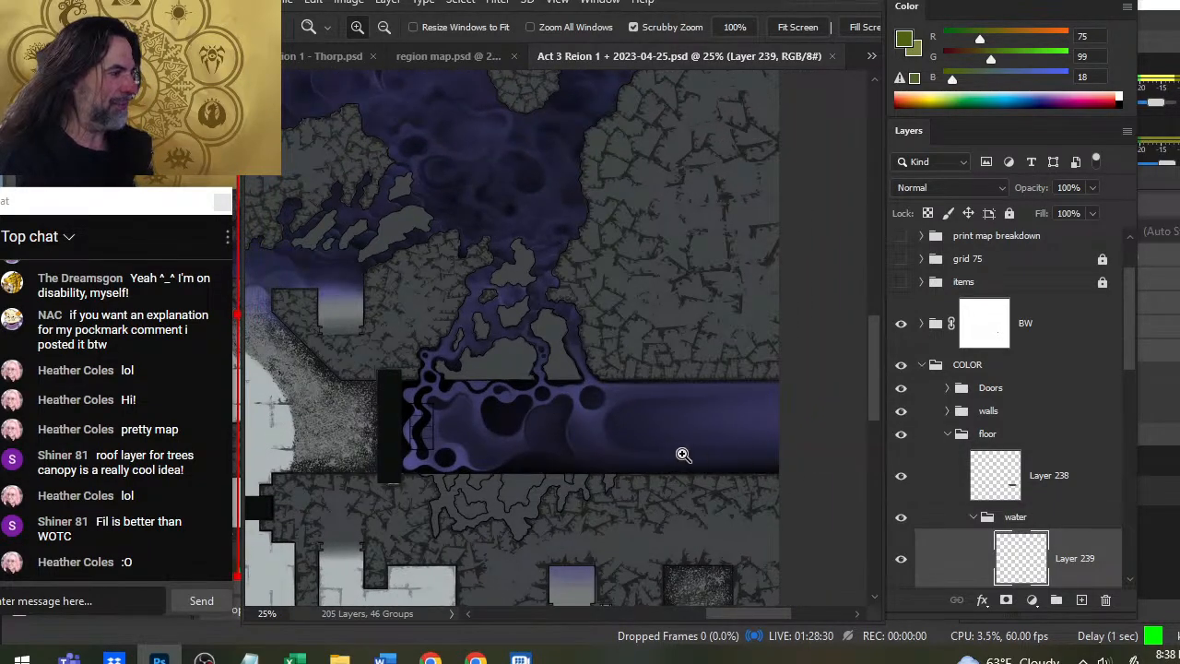
{"action": "left_click_drag", "start_coordinate": [536, 211], "coordinate": [674, 471]}
{"action": "left_click_drag", "start_coordinate": [414, 316], "coordinate": [567, 341]}
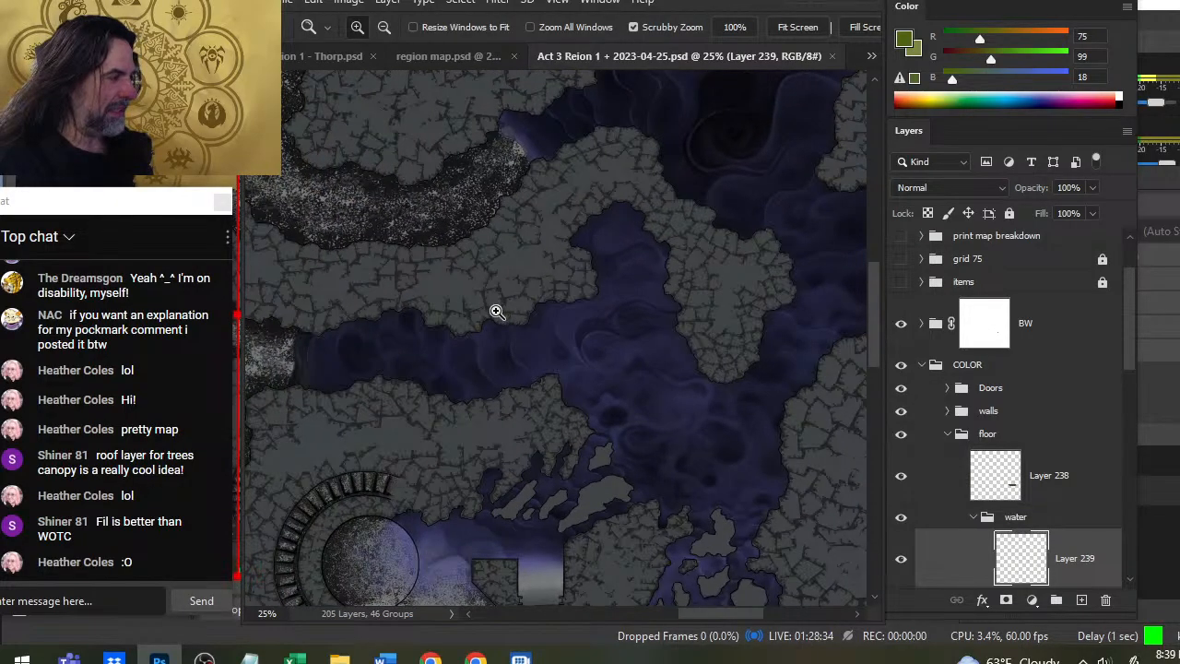
Examine the dungeon map's circular emblem chamber, speckled cave floors and cracked pale stone rooms.
{"action": "left_click_drag", "start_coordinate": [413, 349], "coordinate": [510, 402]}
{"action": "left_click_drag", "start_coordinate": [573, 337], "coordinate": [633, 459]}
{"action": "left_click_drag", "start_coordinate": [519, 372], "coordinate": [677, 377]}
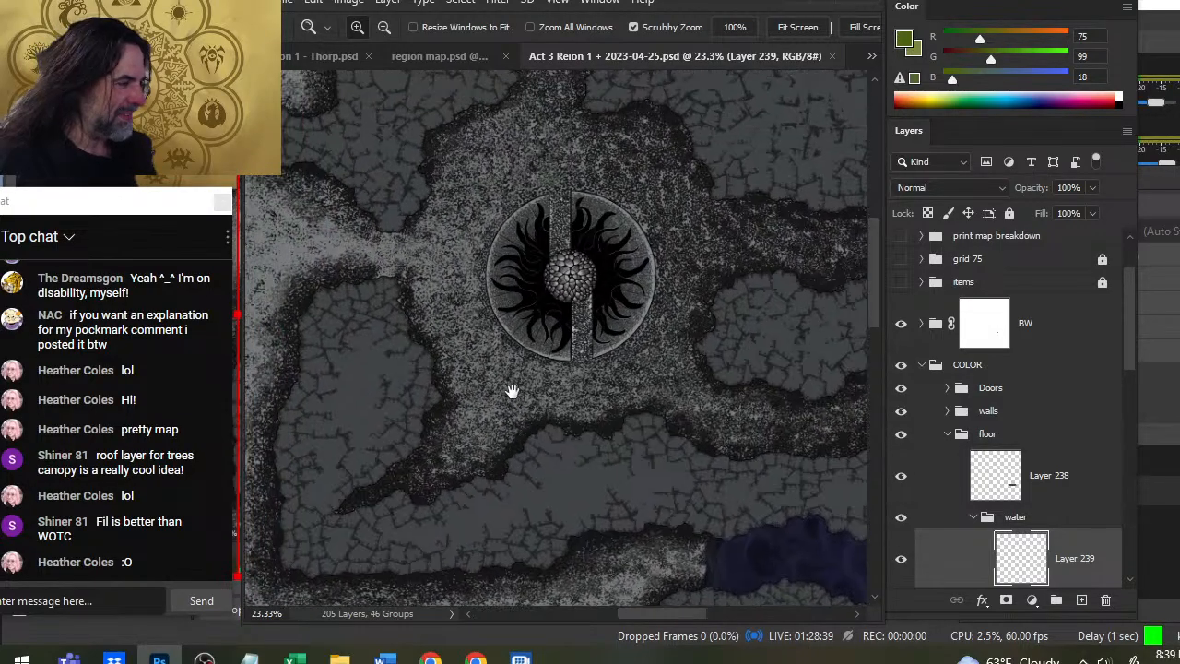
{"action": "left_click_drag", "start_coordinate": [514, 390], "coordinate": [714, 491]}
{"action": "left_click_drag", "start_coordinate": [391, 363], "coordinate": [562, 414]}
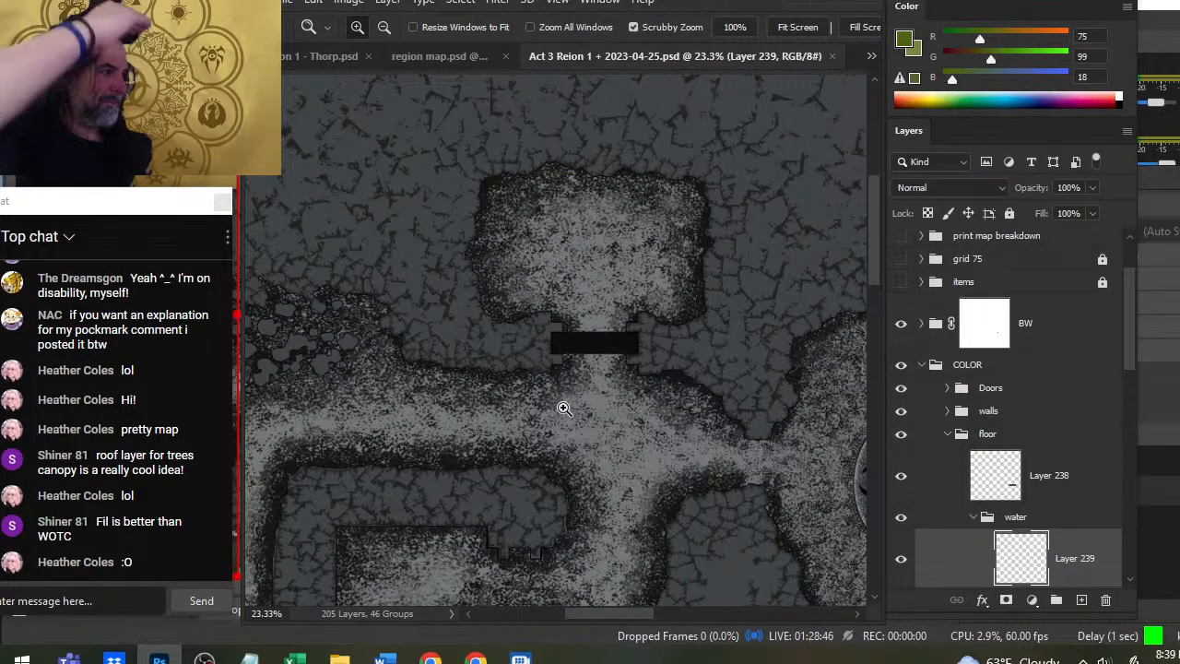
{"action": "left_click_drag", "start_coordinate": [537, 355], "coordinate": [584, 293]}
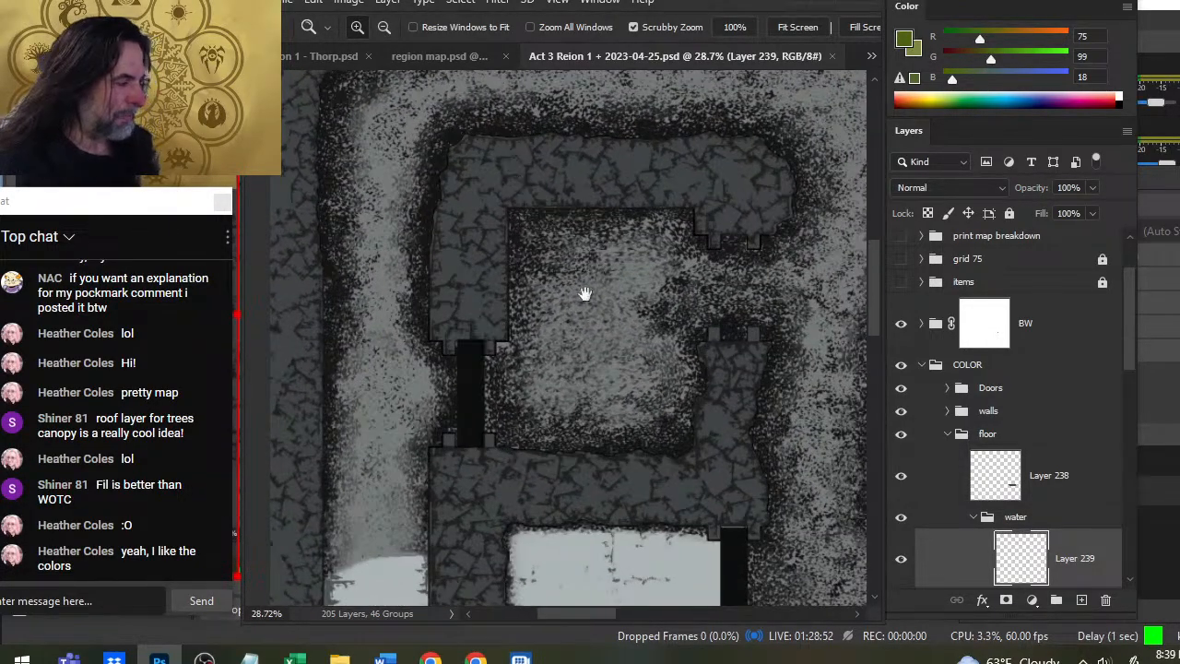
{"action": "left_click_drag", "start_coordinate": [722, 461], "coordinate": [692, 211]}
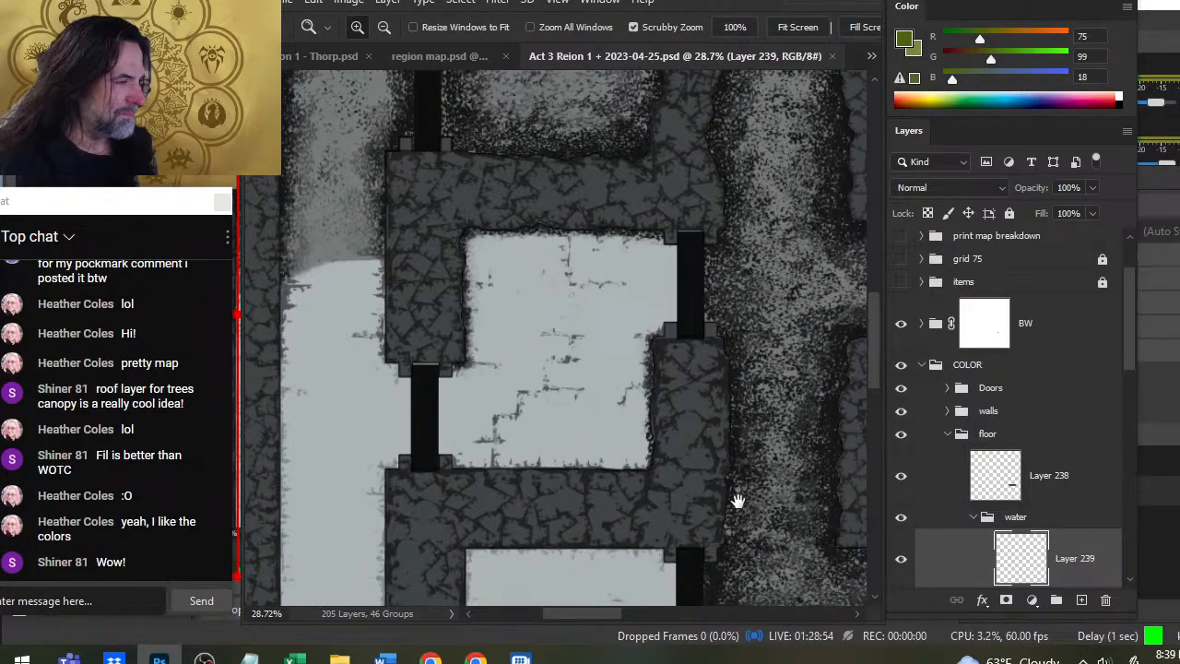
{"action": "left_click_drag", "start_coordinate": [737, 501], "coordinate": [640, 245]}
{"action": "left_click_drag", "start_coordinate": [580, 434], "coordinate": [662, 532]}
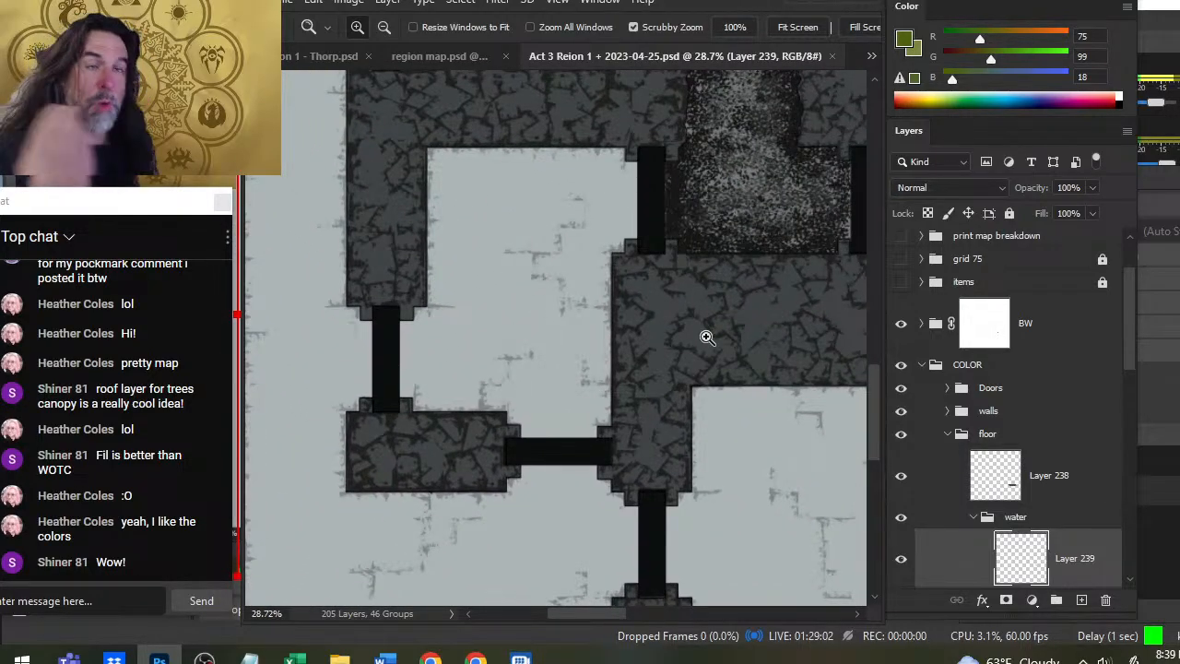
Compare the furnished southern house interior on the Thorp map with the cracked floors and walls of the Act 3 map.
{"action": "left_click", "coordinate": [428, 57]}
{"action": "left_click", "coordinate": [339, 55]}
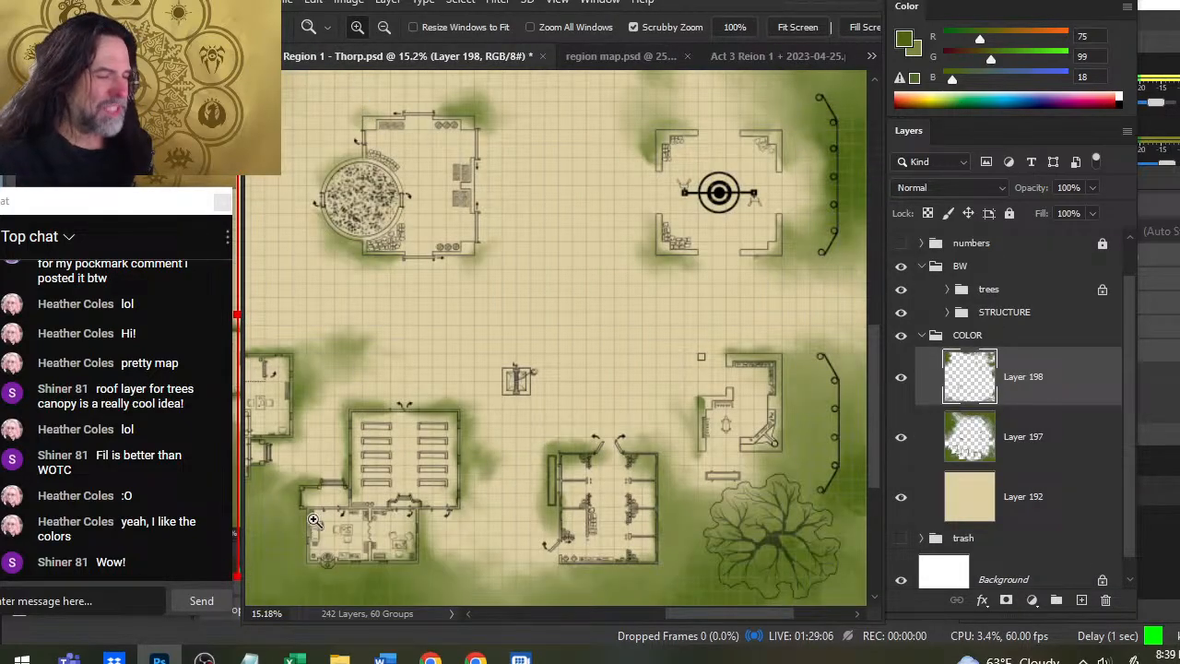
{"action": "left_click_drag", "start_coordinate": [347, 532], "coordinate": [678, 435]}
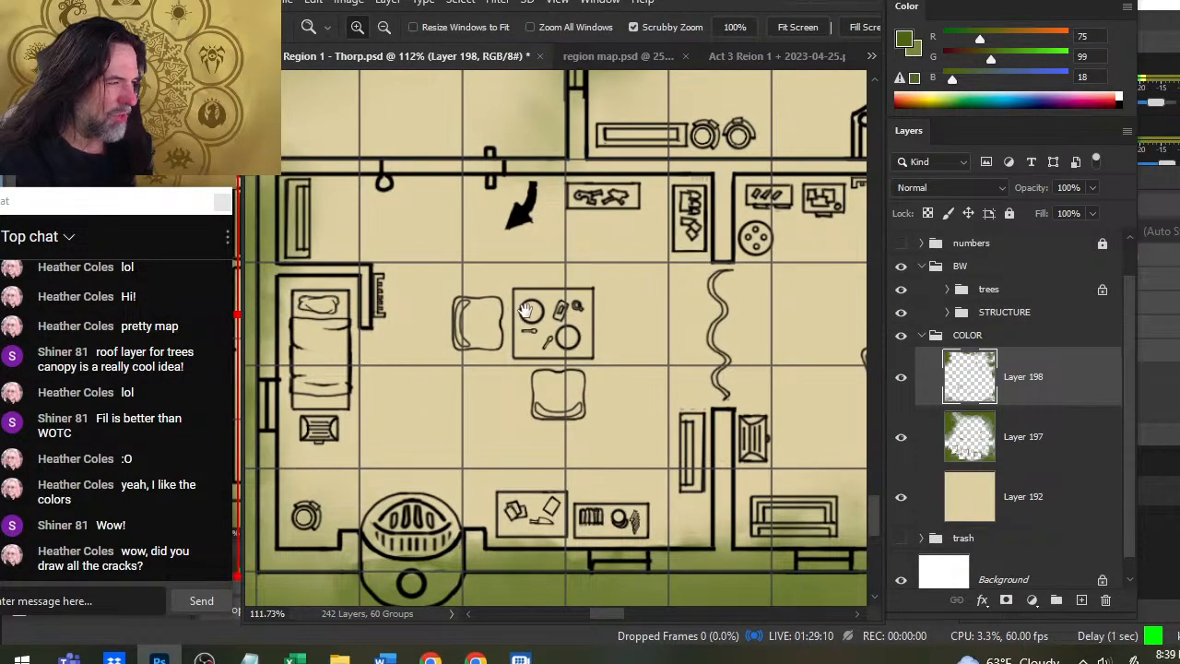
{"action": "left_click", "coordinate": [714, 58]}
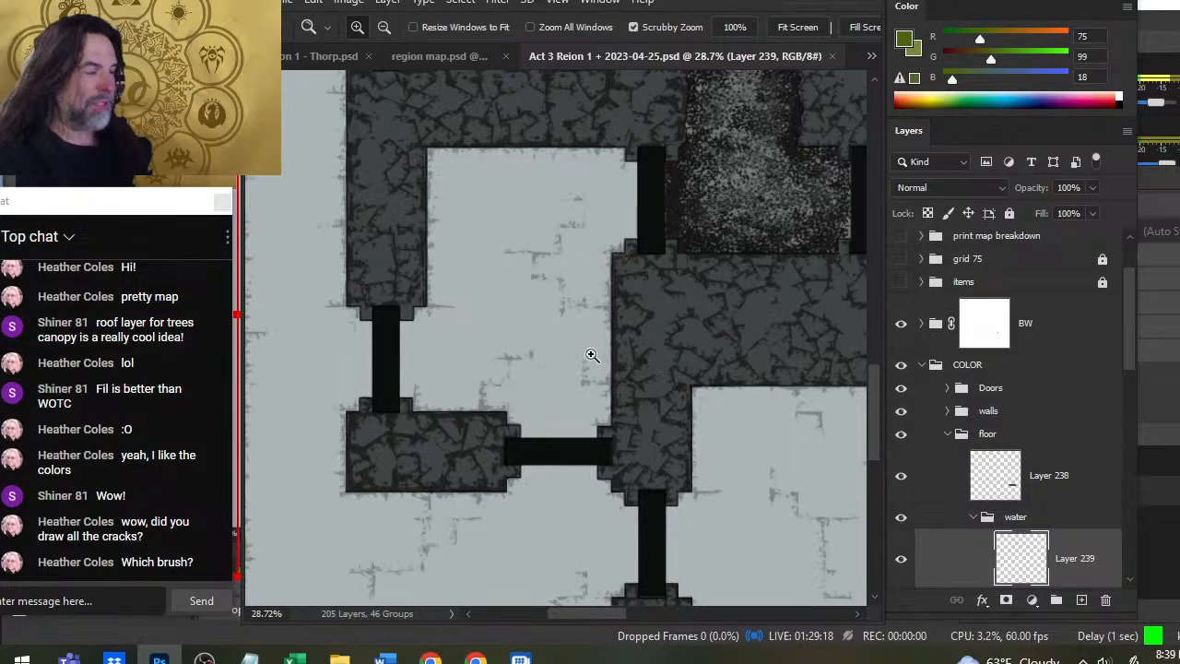
{"action": "scroll", "coordinate": [687, 474], "scroll_direction": "down", "scroll_amount": 3}
{"action": "left_click_drag", "start_coordinate": [688, 473], "coordinate": [533, 534]}
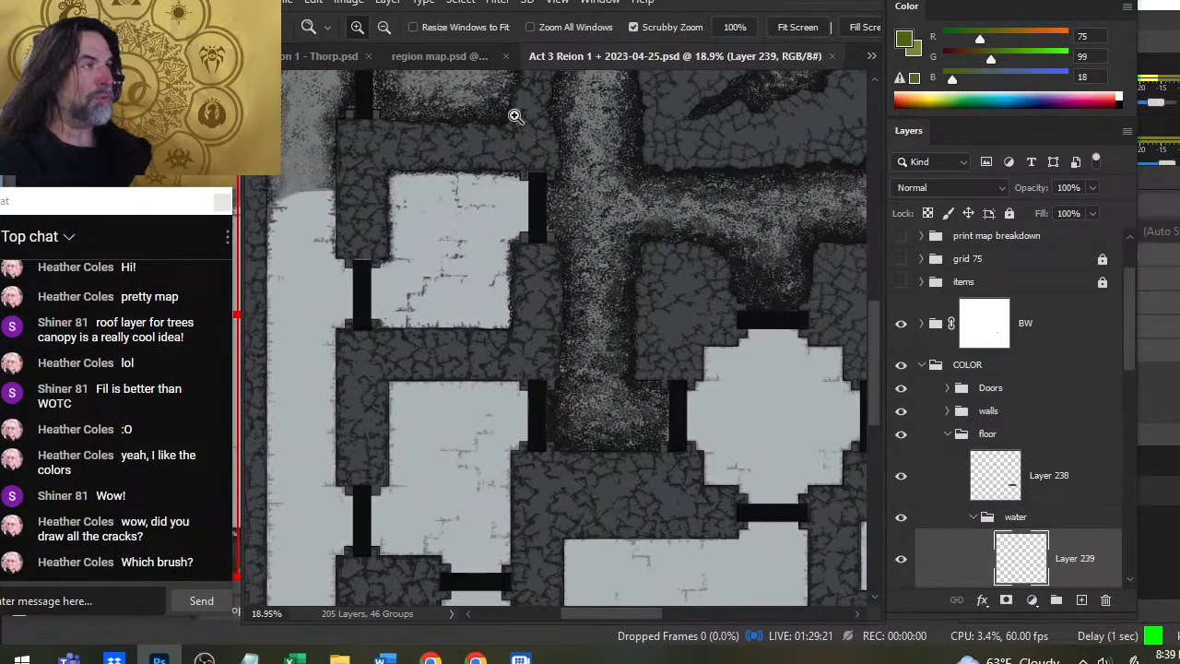
Return to the Thorp map and examine the southern house and the grass around it.
{"action": "left_click", "coordinate": [297, 56]}
{"action": "left_click_drag", "start_coordinate": [772, 424], "coordinate": [662, 451]}
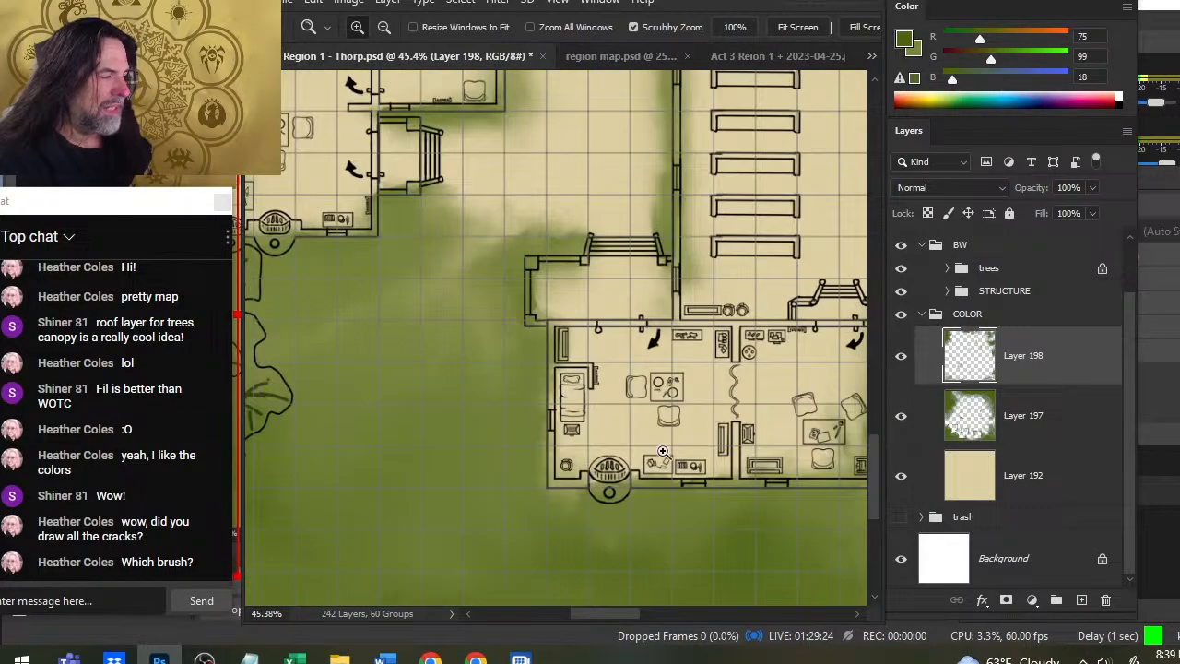
{"action": "left_click_drag", "start_coordinate": [494, 379], "coordinate": [392, 344]}
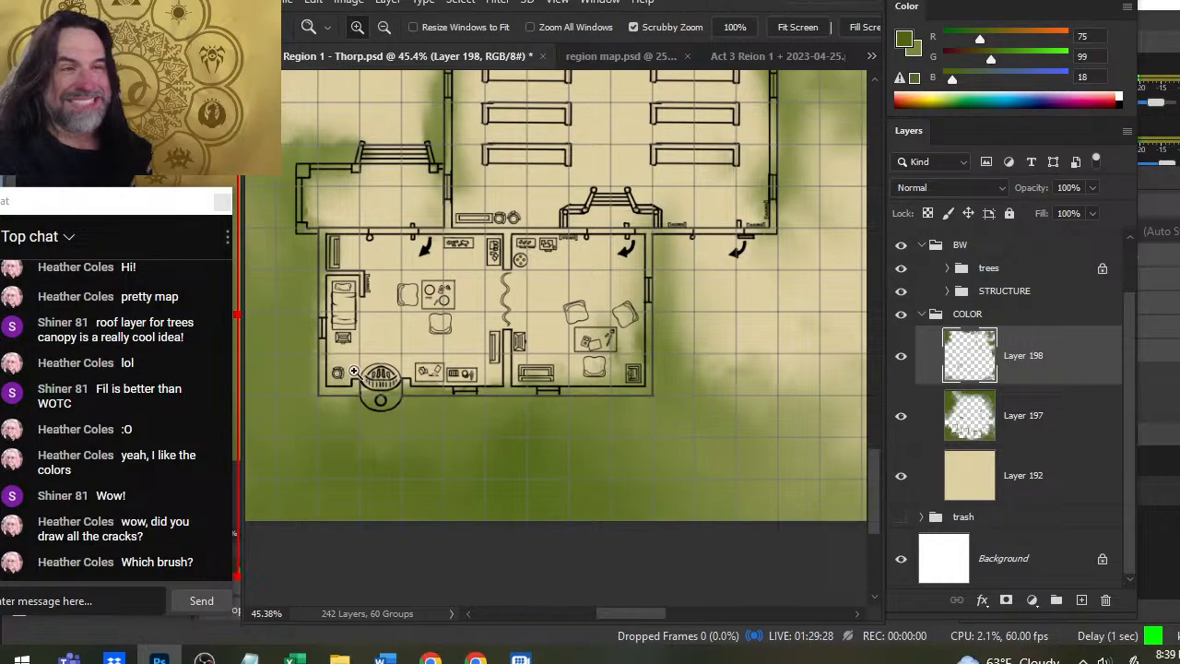
{"action": "left_click_drag", "start_coordinate": [314, 321], "coordinate": [400, 356]}
{"action": "left_click", "coordinate": [694, 254], "text": "alt"}
Switch to the Act 3 map and examine the speckled cave floors and cracked stone walls.
{"action": "left_click", "coordinate": [738, 56]}
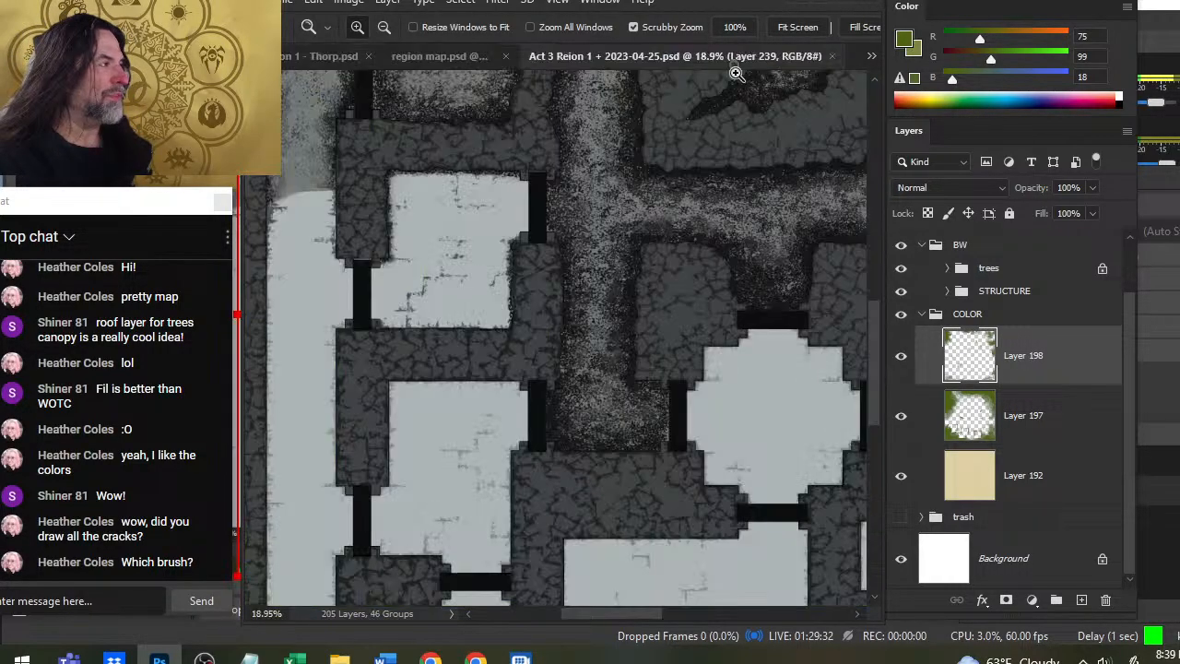
{"action": "left_click_drag", "start_coordinate": [561, 200], "coordinate": [503, 206]}
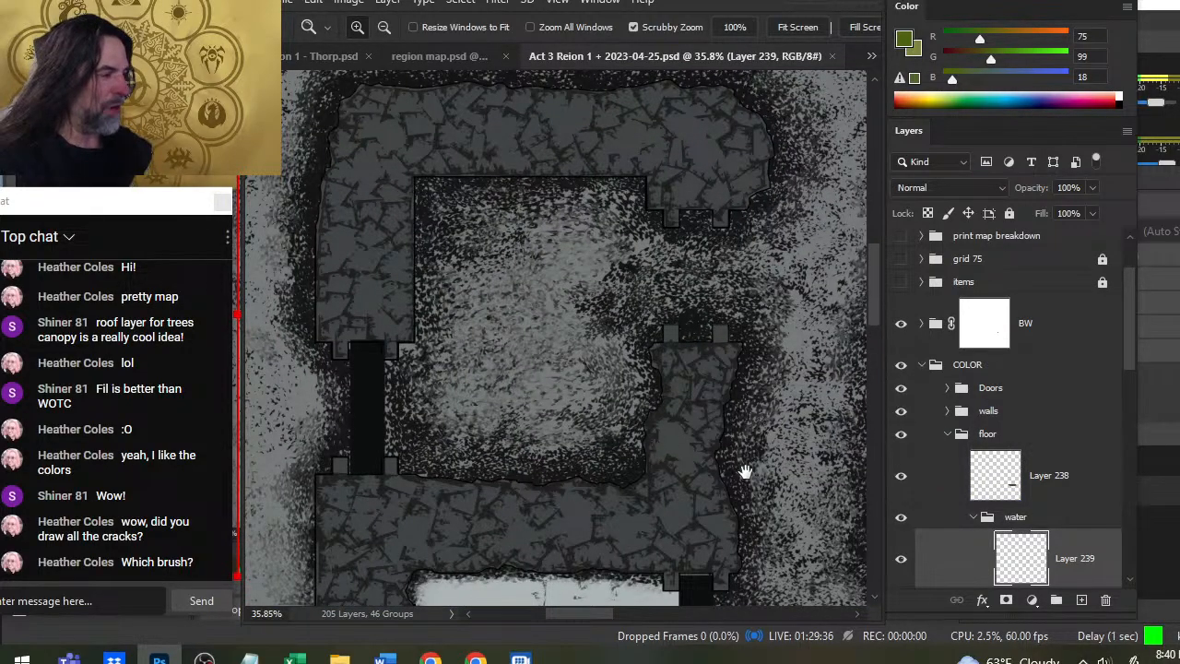
{"action": "left_click_drag", "start_coordinate": [745, 471], "coordinate": [700, 471]}
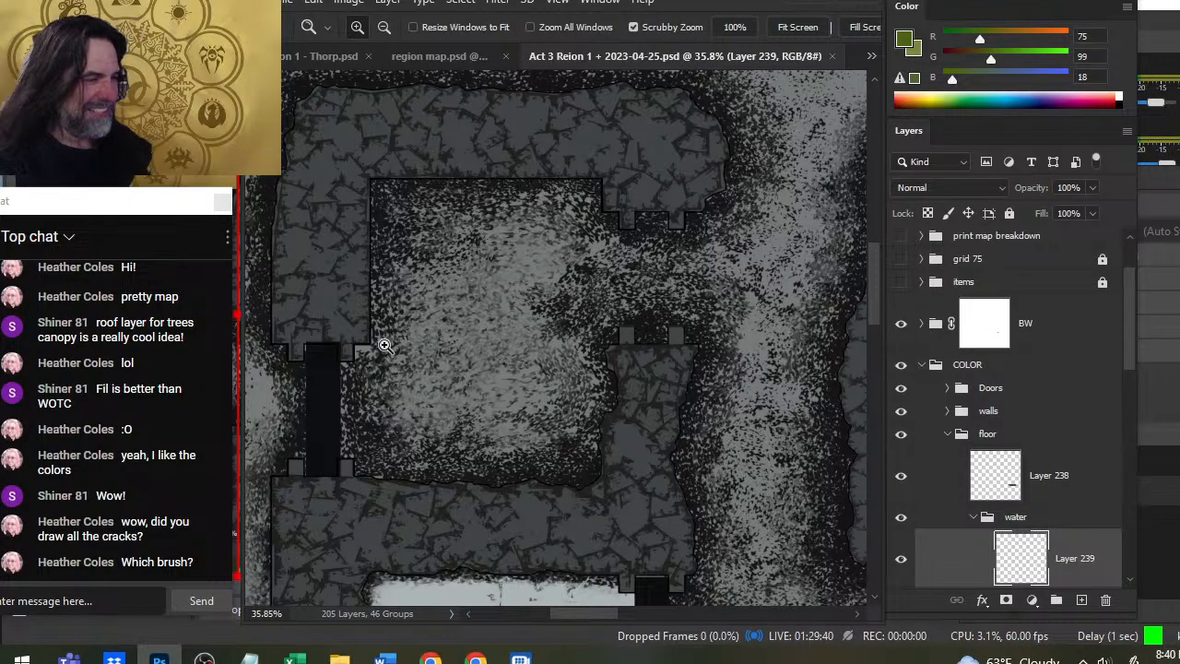
{"action": "scroll", "coordinate": [528, 416], "scroll_direction": "down", "scroll_amount": 3}
{"action": "left_click_drag", "start_coordinate": [595, 464], "coordinate": [676, 428]}
Show the grid 75 layer group over the small cells along the Act 3 map's southern room.
{"action": "scroll", "coordinate": [675, 428], "scroll_direction": "up", "scroll_amount": 5}
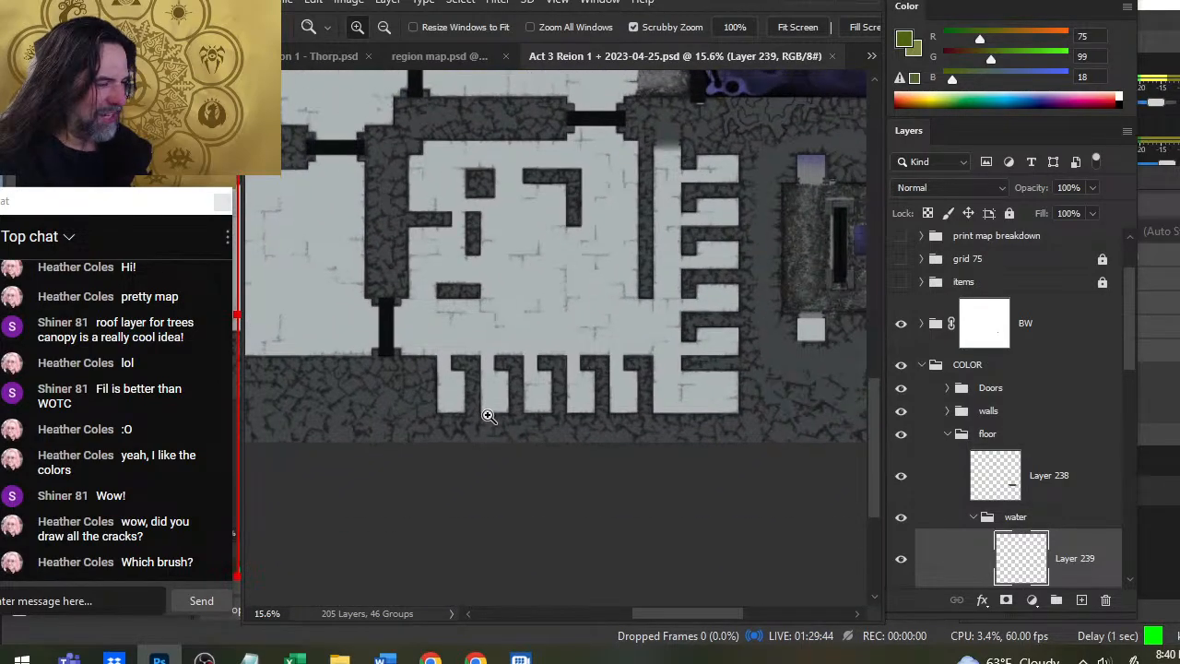
{"action": "scroll", "coordinate": [442, 388], "scroll_direction": "up", "scroll_amount": 2}
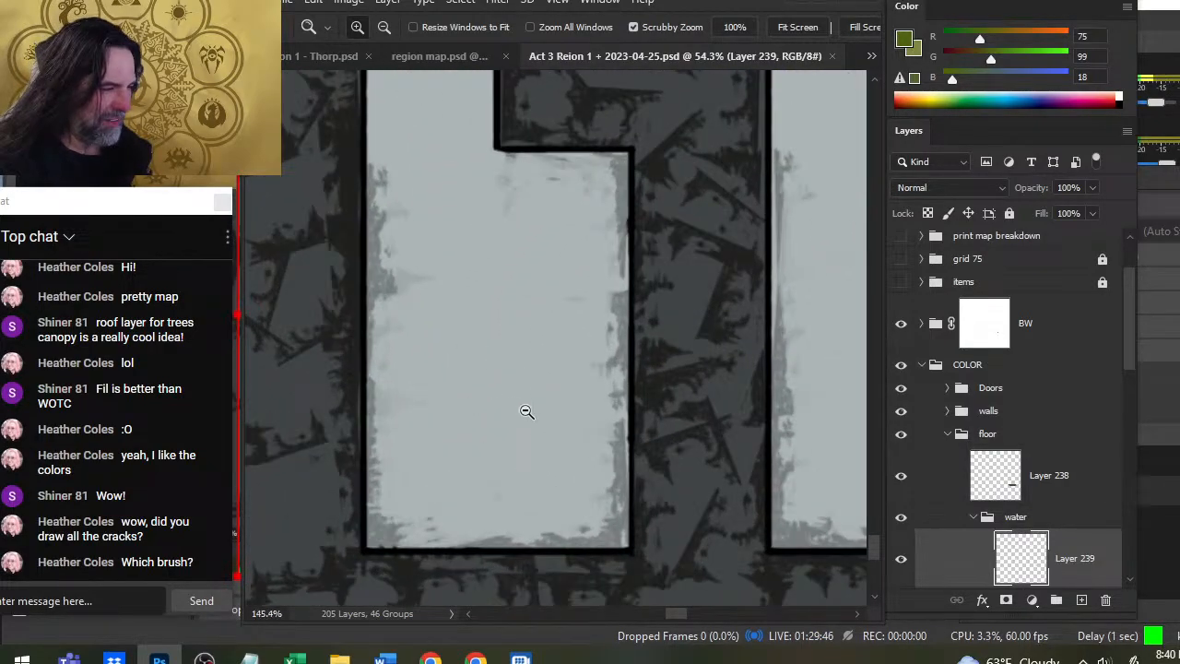
{"action": "scroll", "coordinate": [442, 388], "scroll_direction": "down", "scroll_amount": 2}
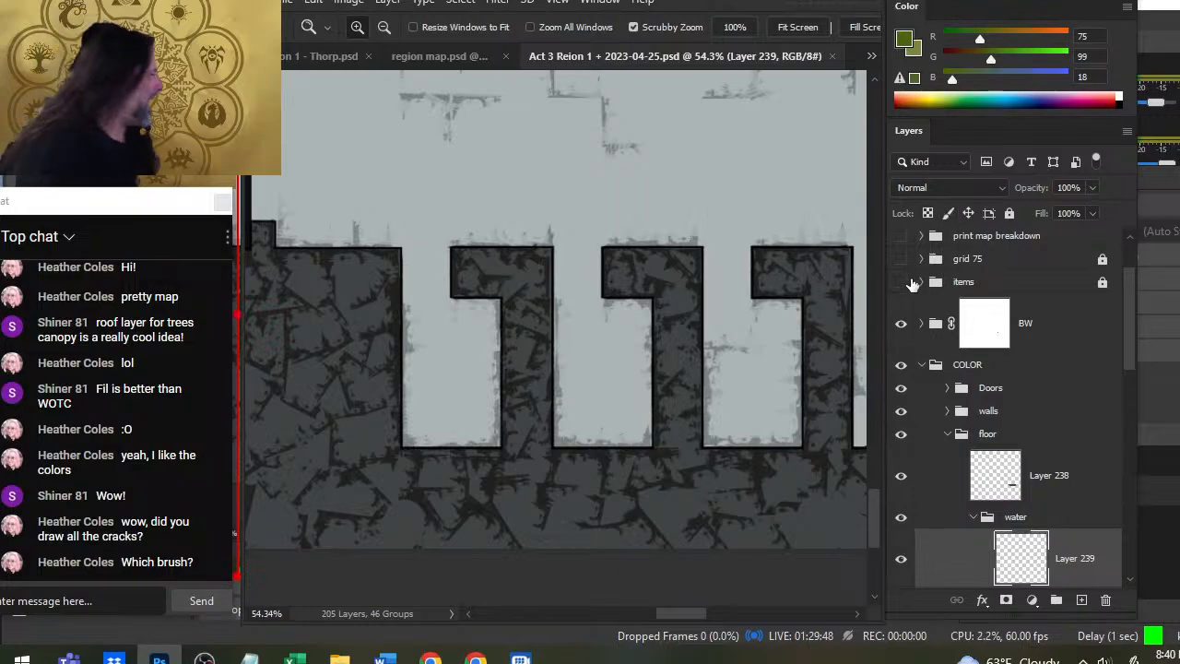
{"action": "left_click", "coordinate": [901, 259]}
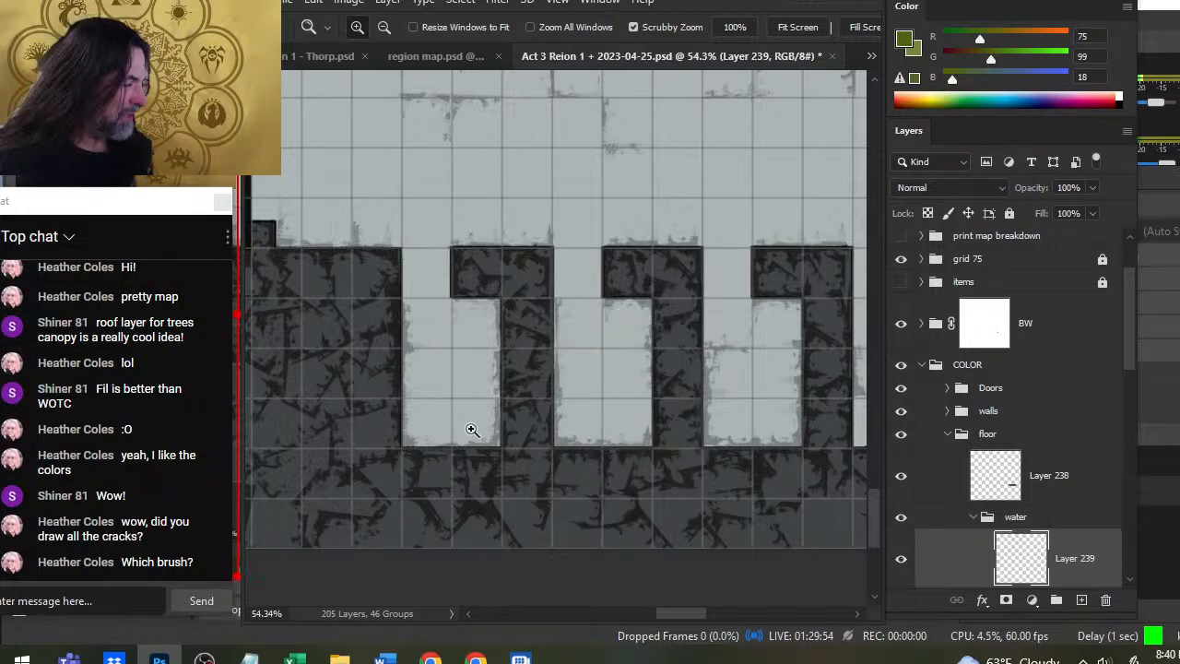
{"action": "left_click_drag", "start_coordinate": [471, 430], "coordinate": [508, 229]}
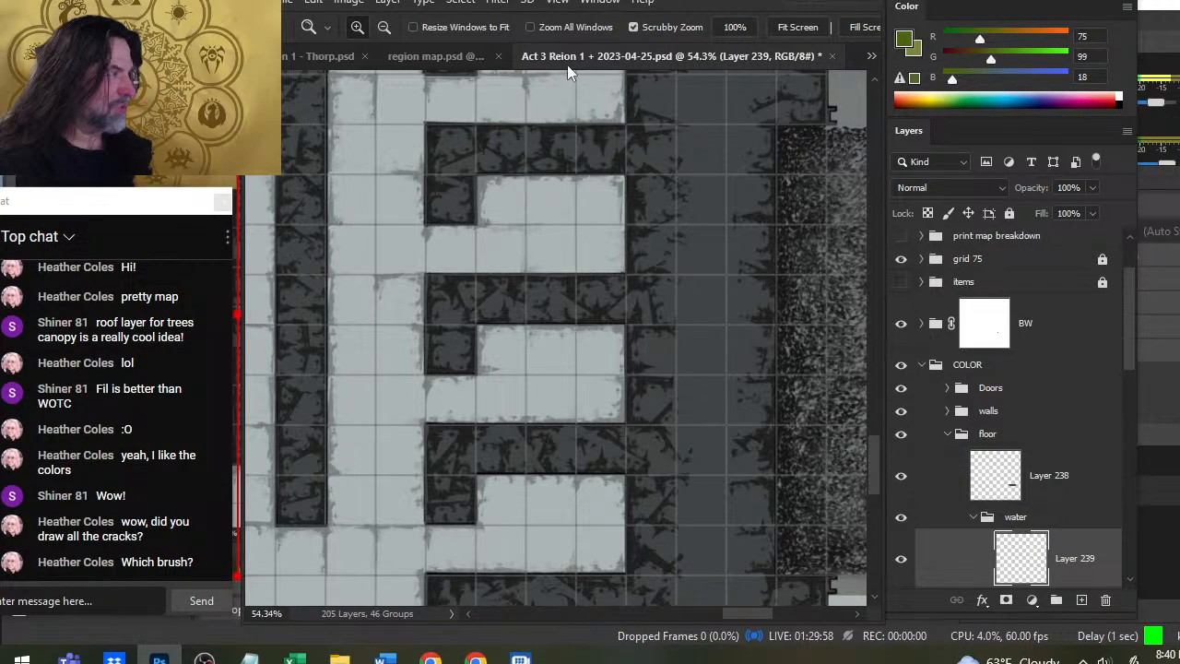
Compare the furnished southern house on the Thorp map with the gridded cells and pillars of the Act 3 map.
{"action": "left_click", "coordinate": [333, 55]}
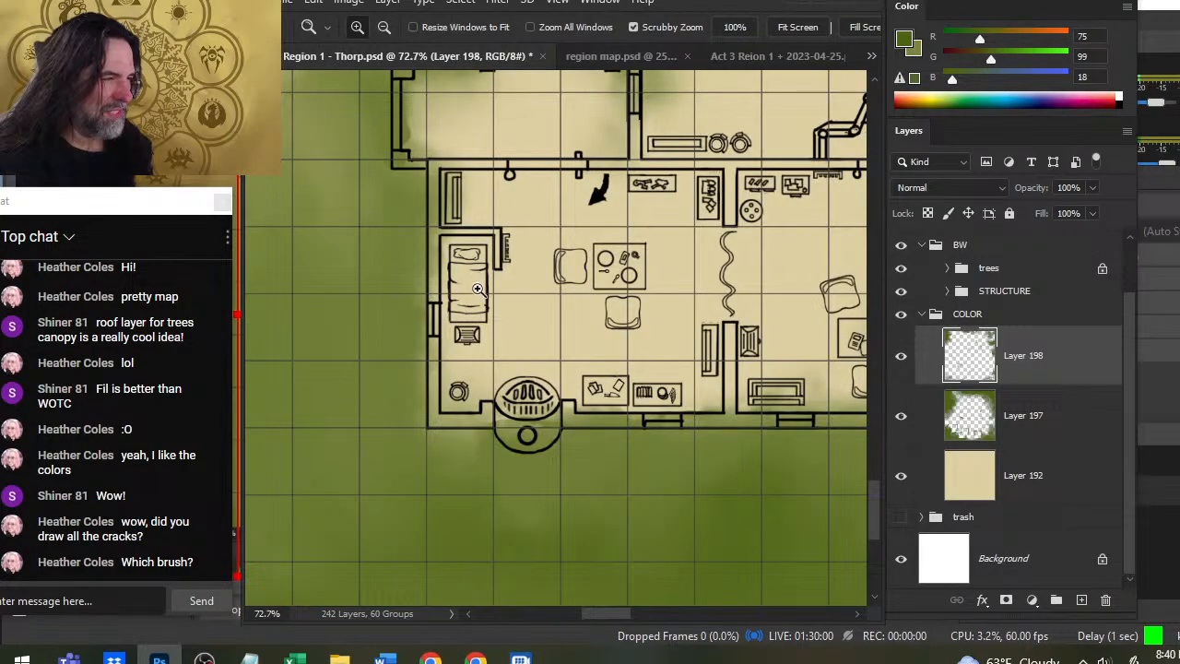
{"action": "left_click", "coordinate": [720, 57]}
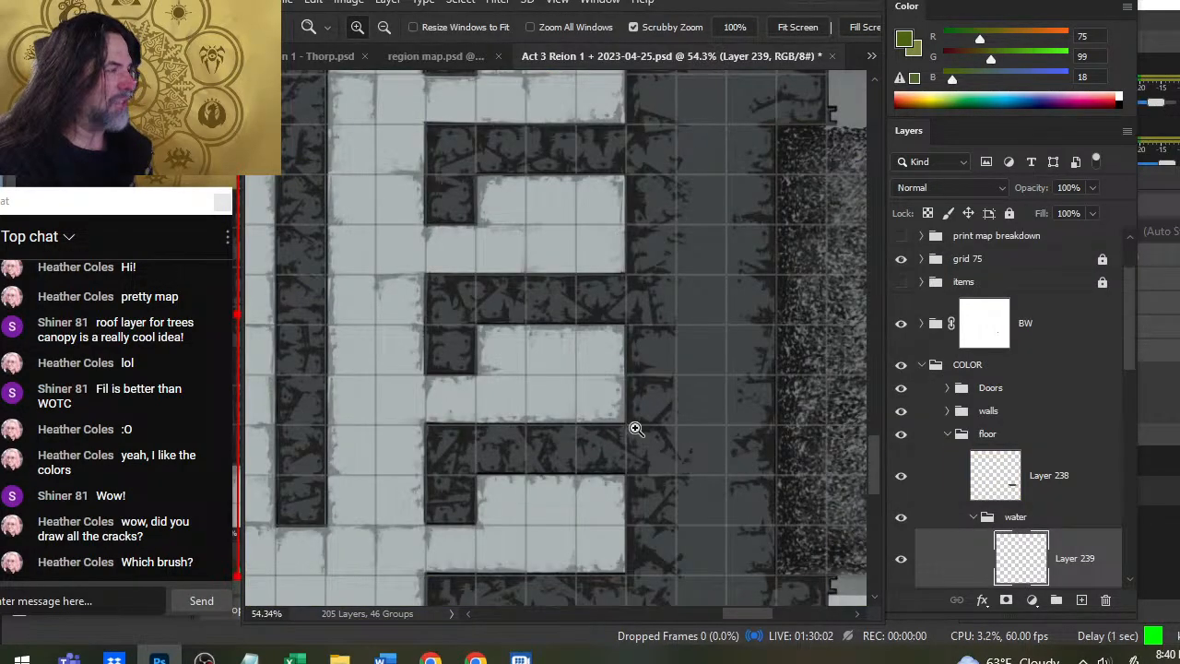
{"action": "left_click_drag", "start_coordinate": [608, 406], "coordinate": [543, 334]}
{"action": "left_click_drag", "start_coordinate": [605, 497], "coordinate": [545, 336]}
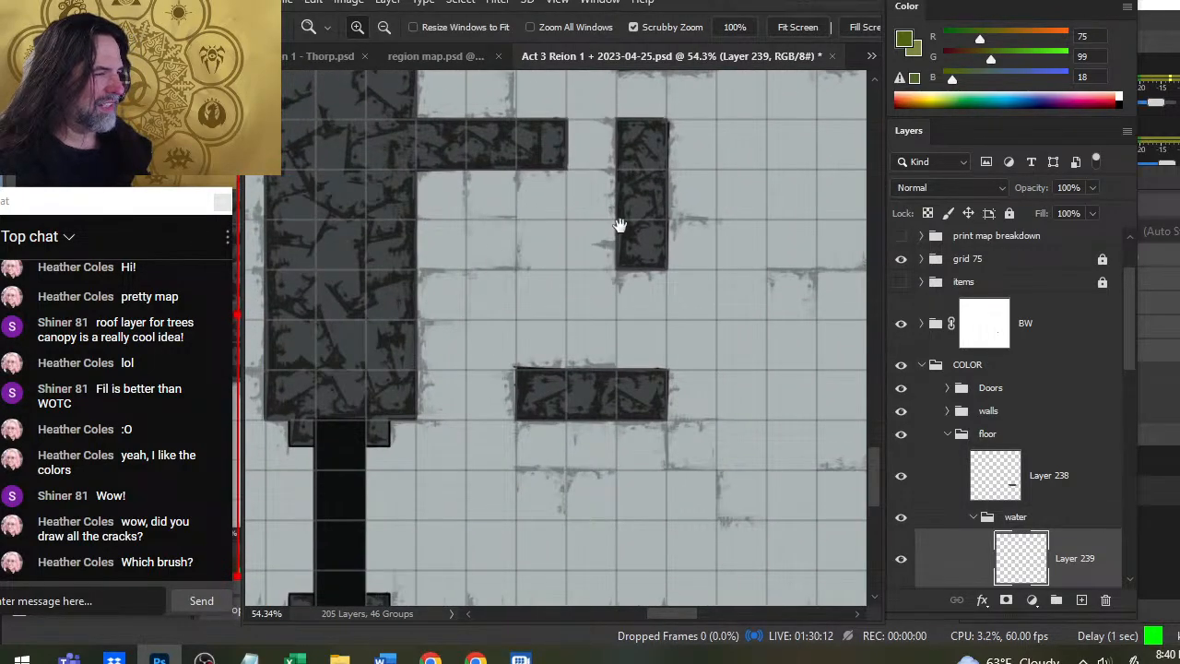
Return to the Thorp map and examine the grid squares and furniture inside the southern buildings up close.
{"action": "left_click", "coordinate": [318, 56]}
{"action": "left_click_drag", "start_coordinate": [620, 379], "coordinate": [655, 360]}
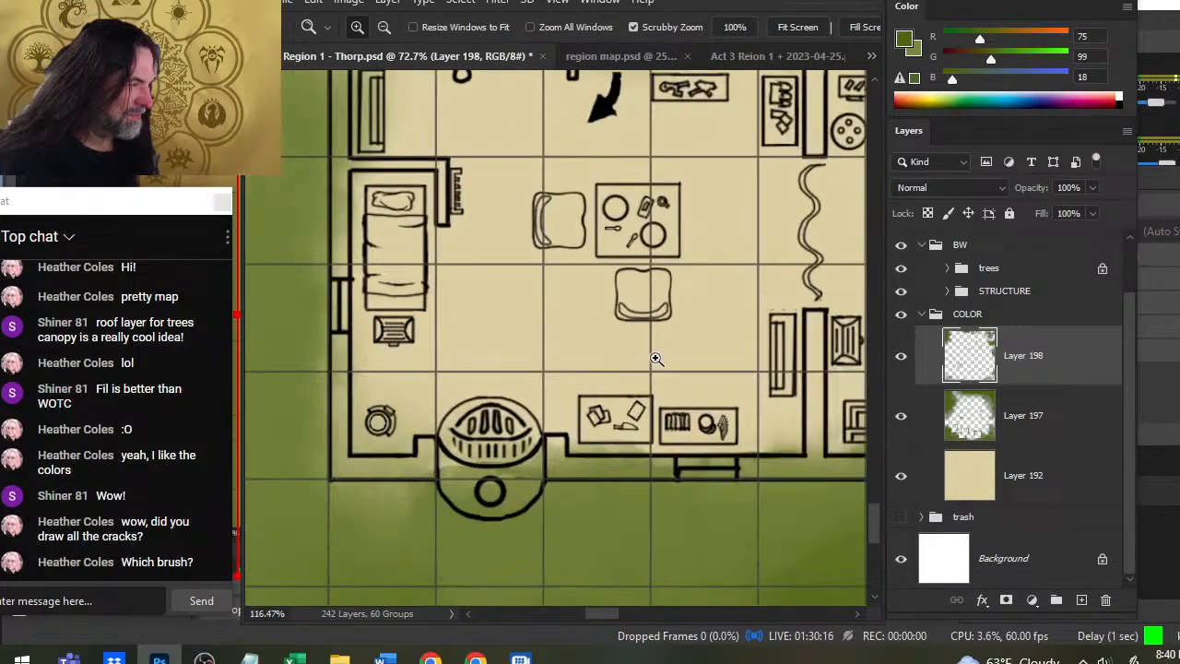
{"action": "left_click_drag", "start_coordinate": [525, 452], "coordinate": [790, 506]}
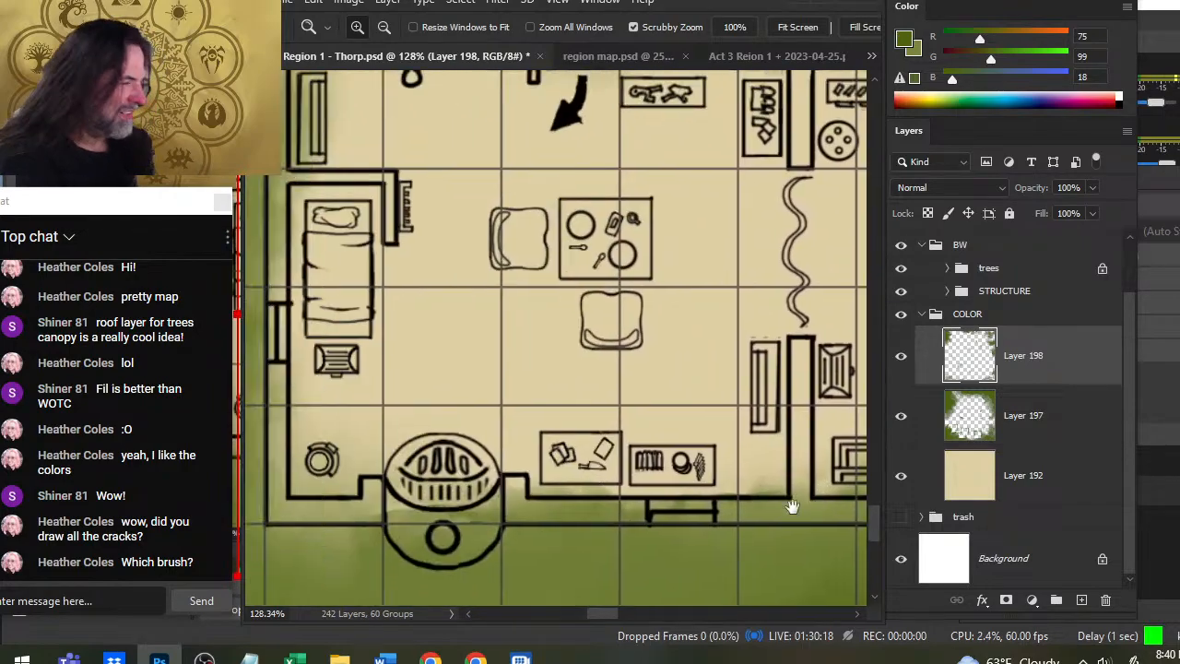
{"action": "left_click_drag", "start_coordinate": [324, 419], "coordinate": [802, 524]}
{"action": "left_click_drag", "start_coordinate": [397, 397], "coordinate": [803, 524]}
{"action": "left_click_drag", "start_coordinate": [395, 267], "coordinate": [976, 573]}
{"action": "left_click_drag", "start_coordinate": [829, 369], "coordinate": [372, 544]}
{"action": "left_click_drag", "start_coordinate": [790, 527], "coordinate": [588, 598]}
{"action": "left_click_drag", "start_coordinate": [627, 276], "coordinate": [914, 379]}
{"action": "left_click_drag", "start_coordinate": [770, 371], "coordinate": [860, 378]}
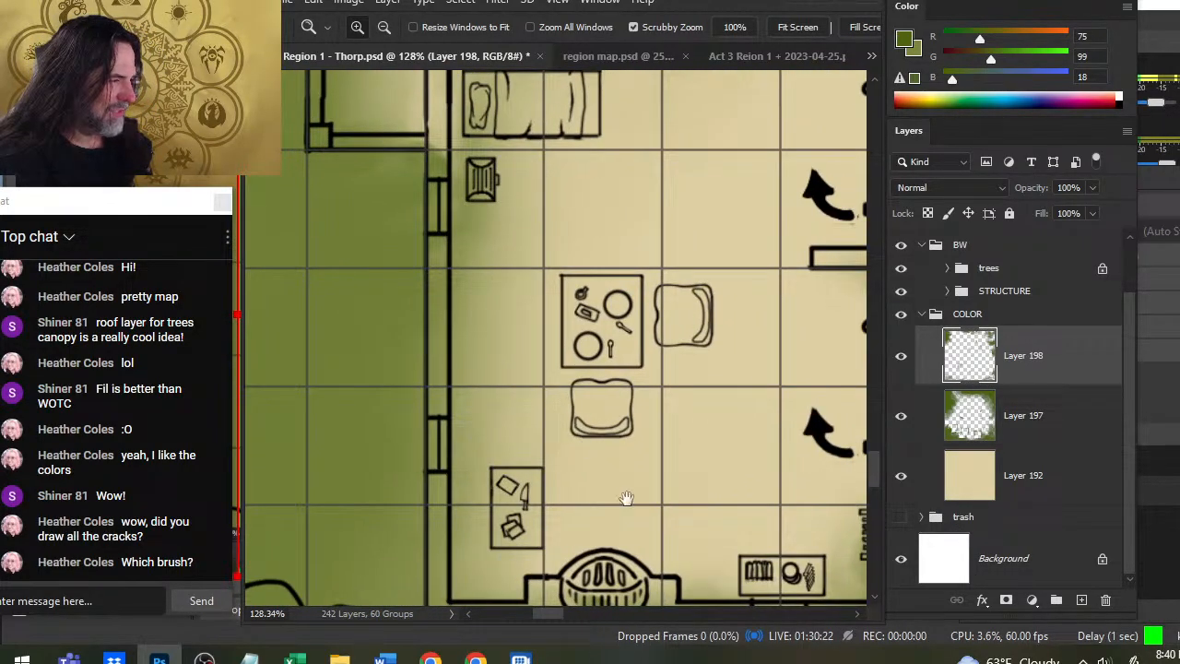
Examine the scale of the Act 3 map's gridded pale stone rooms, ending at the southwest rooms and their doorways.
{"action": "left_click", "coordinate": [754, 57]}
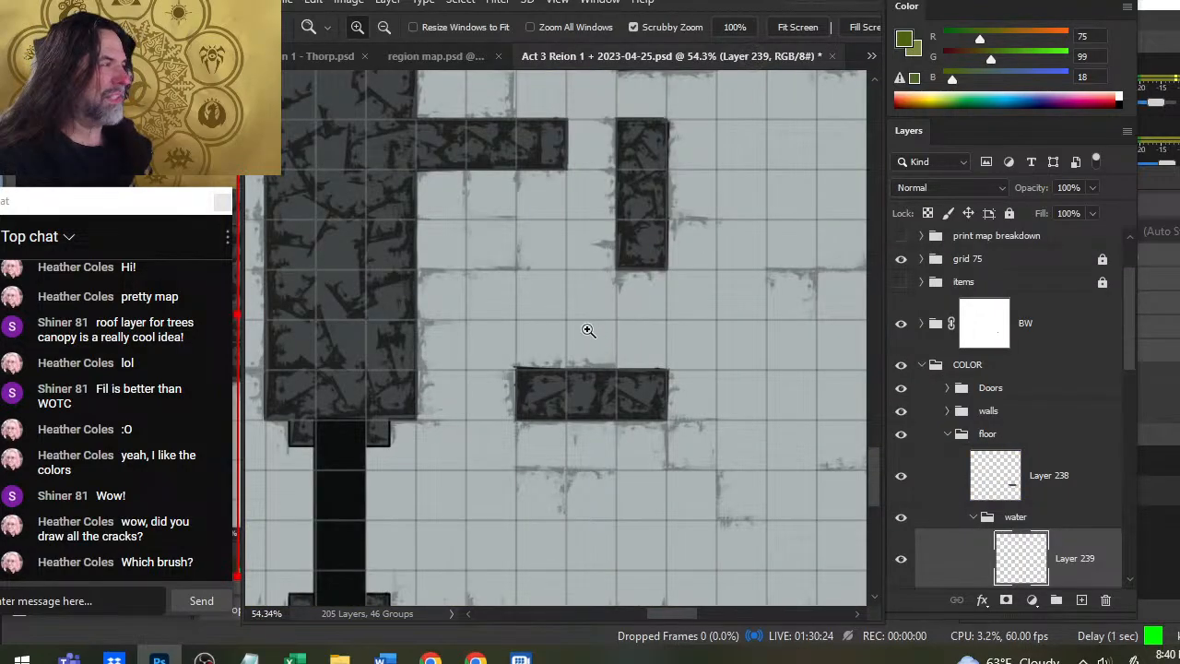
{"action": "left_click_drag", "start_coordinate": [737, 398], "coordinate": [590, 374]}
{"action": "left_click_drag", "start_coordinate": [861, 448], "coordinate": [550, 344]}
{"action": "left_click_drag", "start_coordinate": [725, 455], "coordinate": [662, 387]}
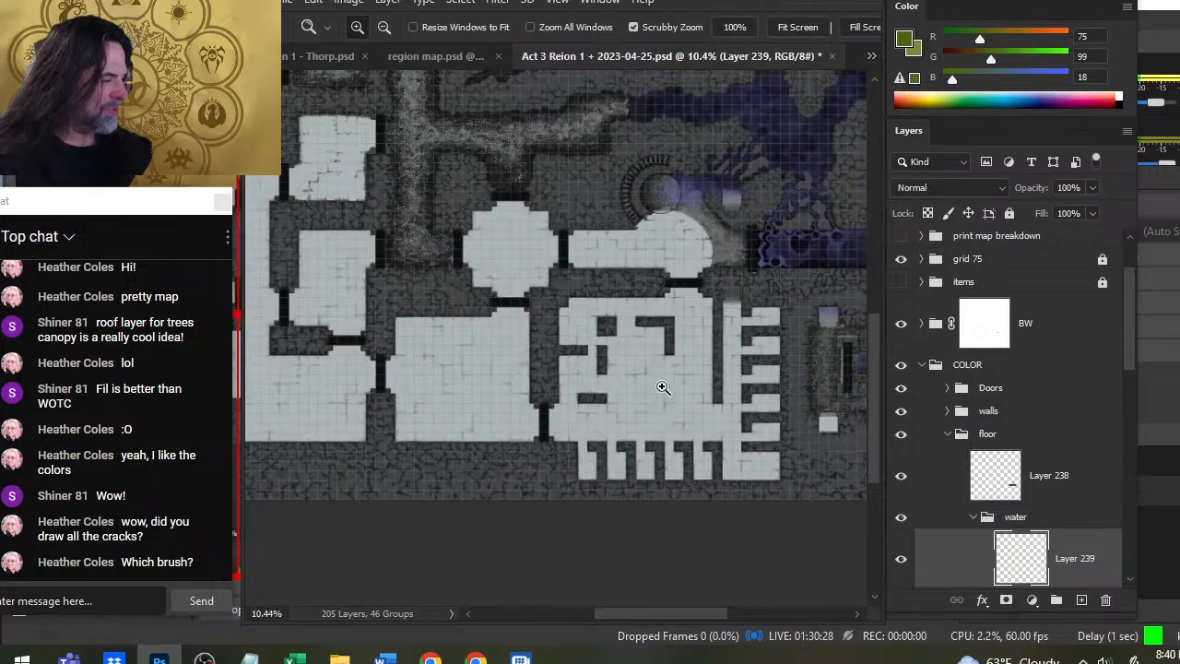
{"action": "left_click", "coordinate": [303, 57]}
{"action": "left_click", "coordinate": [738, 57]}
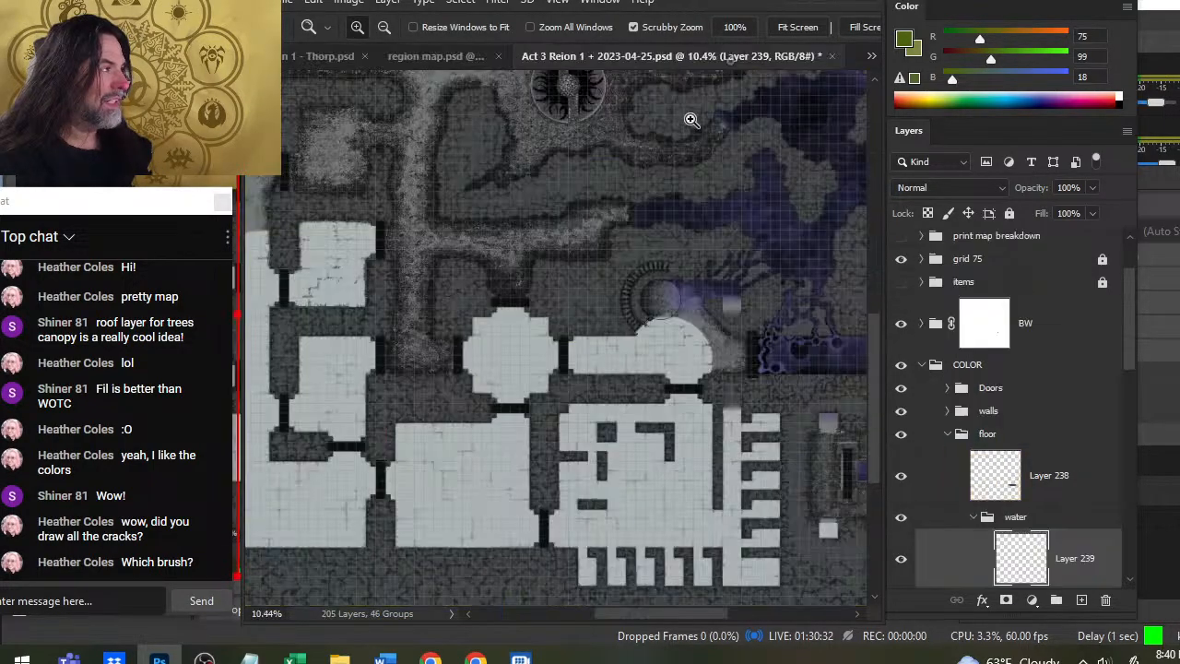
{"action": "left_click_drag", "start_coordinate": [309, 474], "coordinate": [517, 329]}
{"action": "left_click", "coordinate": [458, 363]}
{"action": "left_click", "coordinate": [458, 363]}
{"action": "left_click", "coordinate": [458, 362]}
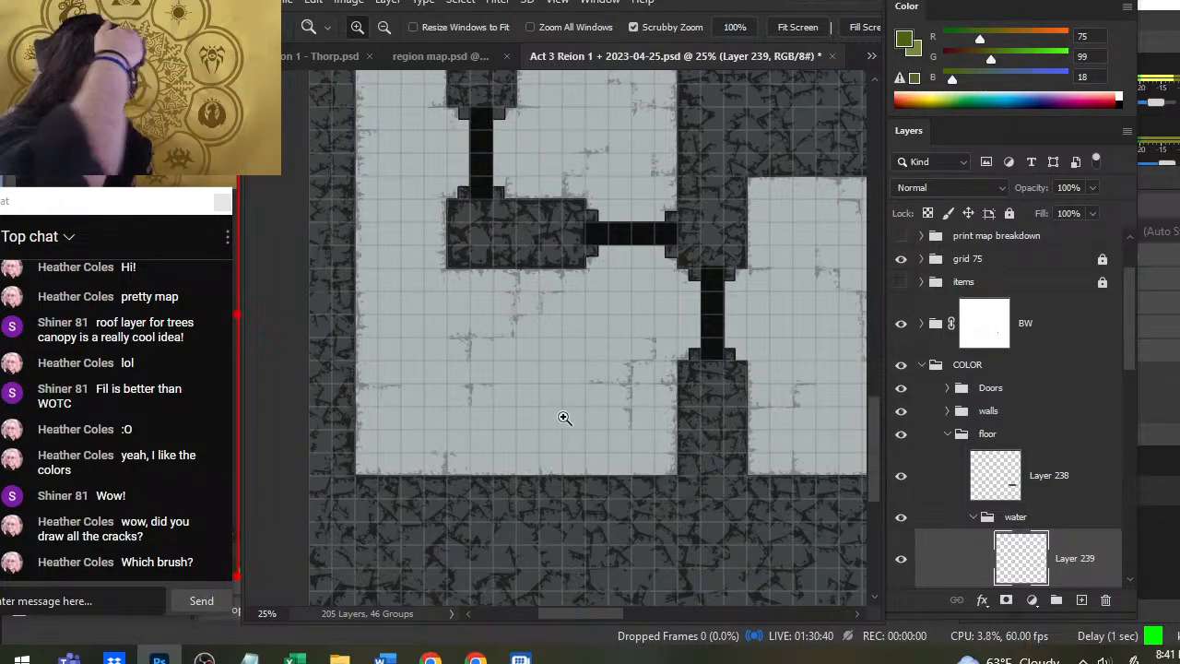
View the whole Act 3 map, then inspect the floor cracks and grid lines down to pixel level.
{"action": "key", "text": "ctrl+0"}
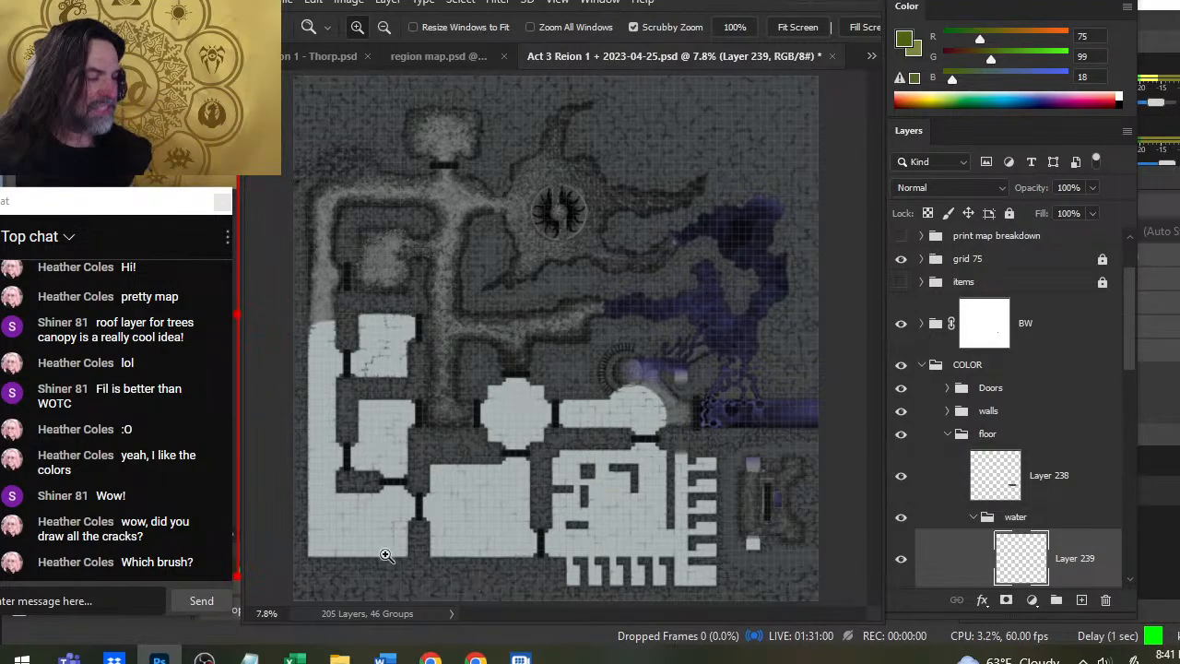
{"action": "left_click_drag", "start_coordinate": [486, 524], "coordinate": [448, 356]}
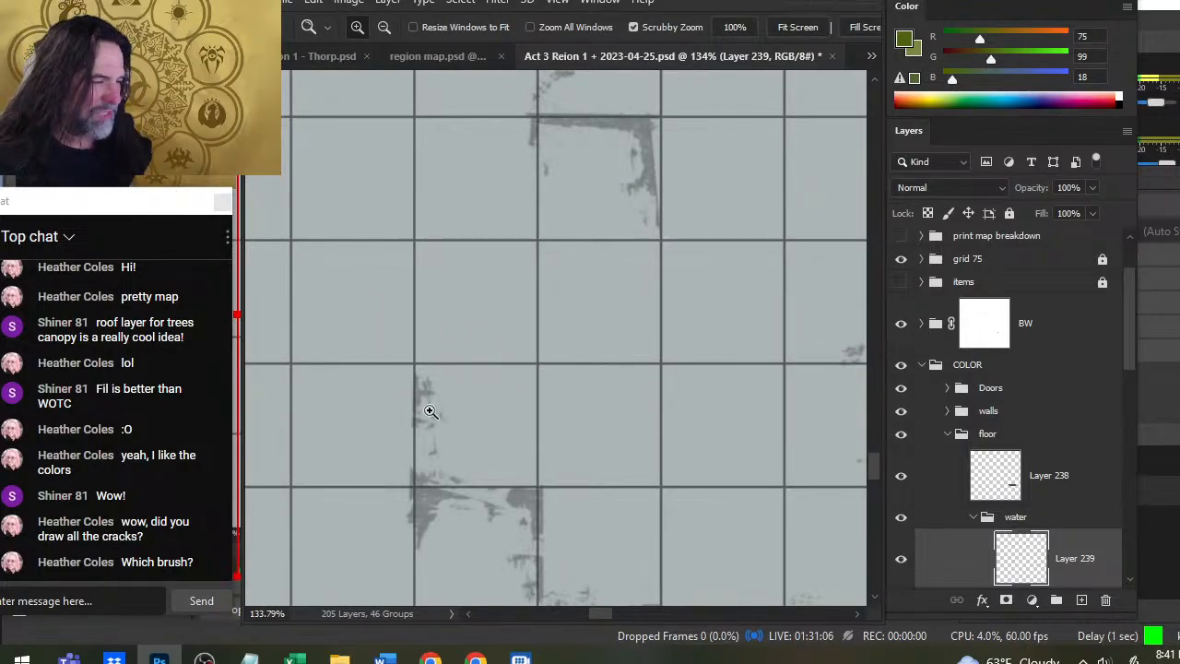
{"action": "left_click_drag", "start_coordinate": [448, 414], "coordinate": [584, 432]}
{"action": "left_click_drag", "start_coordinate": [367, 384], "coordinate": [492, 590]}
{"action": "left_click_drag", "start_coordinate": [664, 446], "coordinate": [614, 427]}
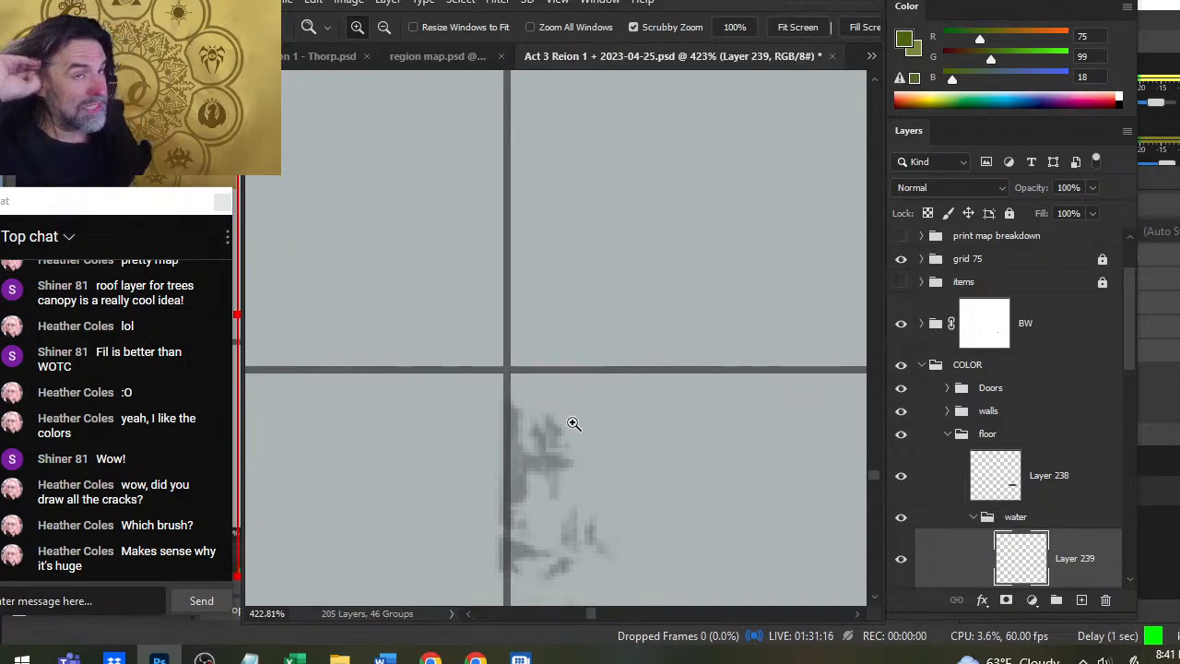
{"action": "left_click_drag", "start_coordinate": [684, 410], "coordinate": [580, 350]}
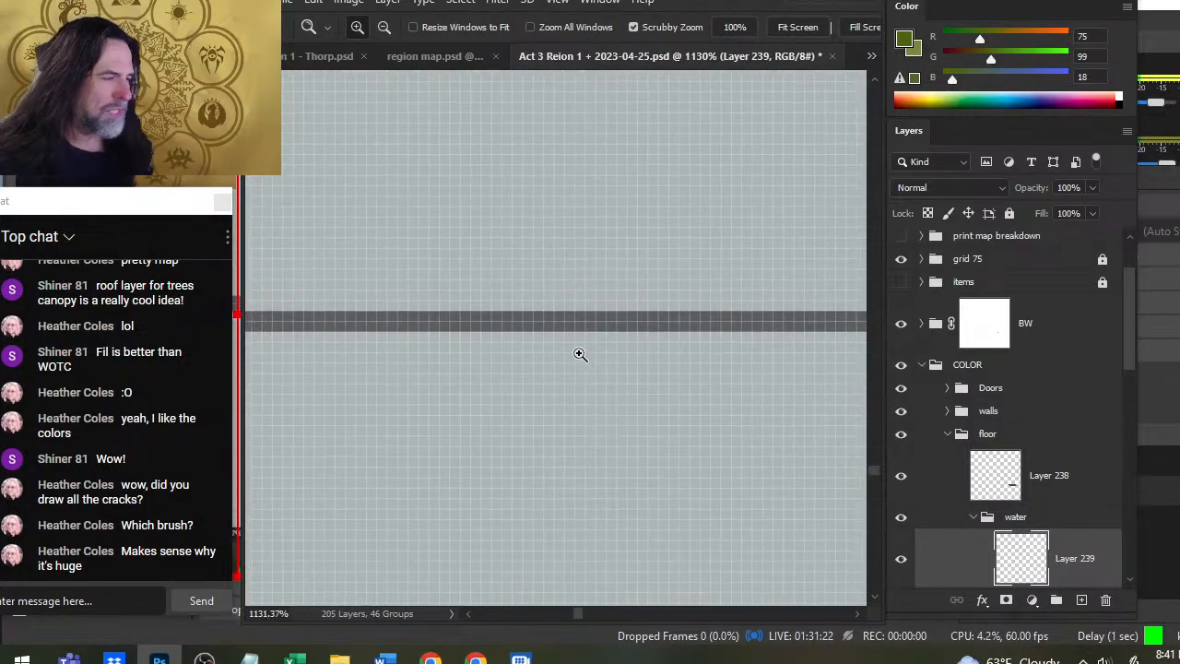
{"action": "left_click_drag", "start_coordinate": [658, 368], "coordinate": [522, 392]}
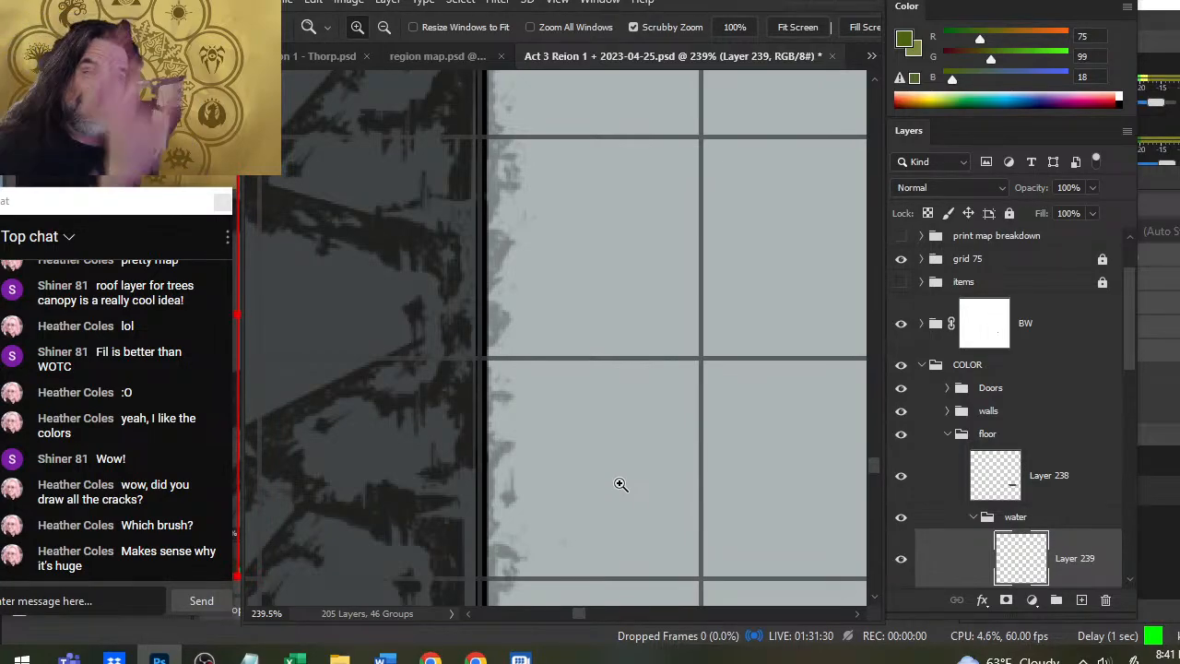
Examine the Act 3 map's dark walls, doorways and adjoining pale rooms, finishing with the full dungeon layout.
{"action": "left_click_drag", "start_coordinate": [601, 311], "coordinate": [502, 287]}
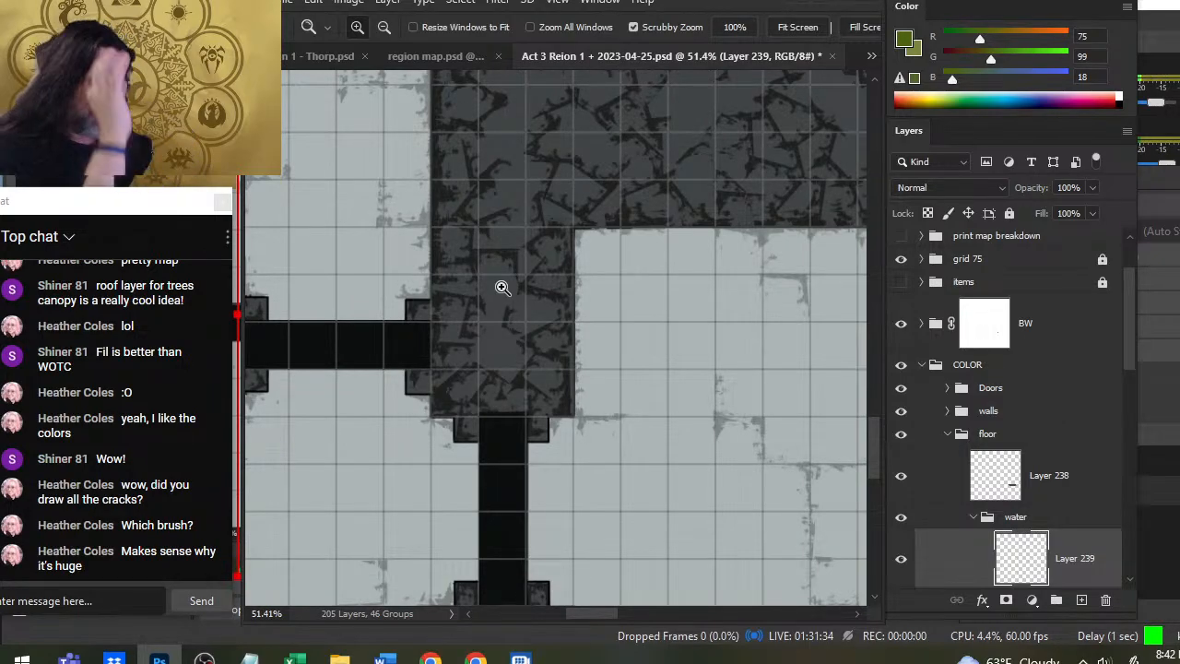
{"action": "scroll", "coordinate": [724, 359], "scroll_direction": "down", "scroll_amount": 3}
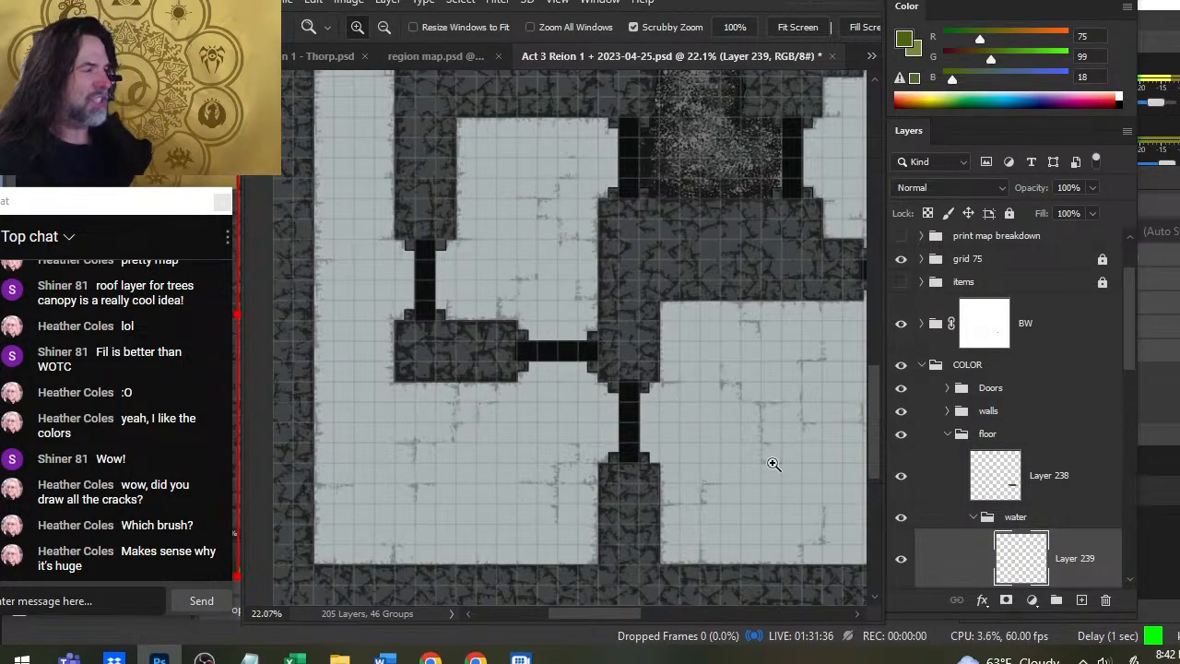
{"action": "left_click_drag", "start_coordinate": [733, 337], "coordinate": [501, 335]}
{"action": "scroll", "coordinate": [593, 342], "scroll_direction": "down", "scroll_amount": 2}
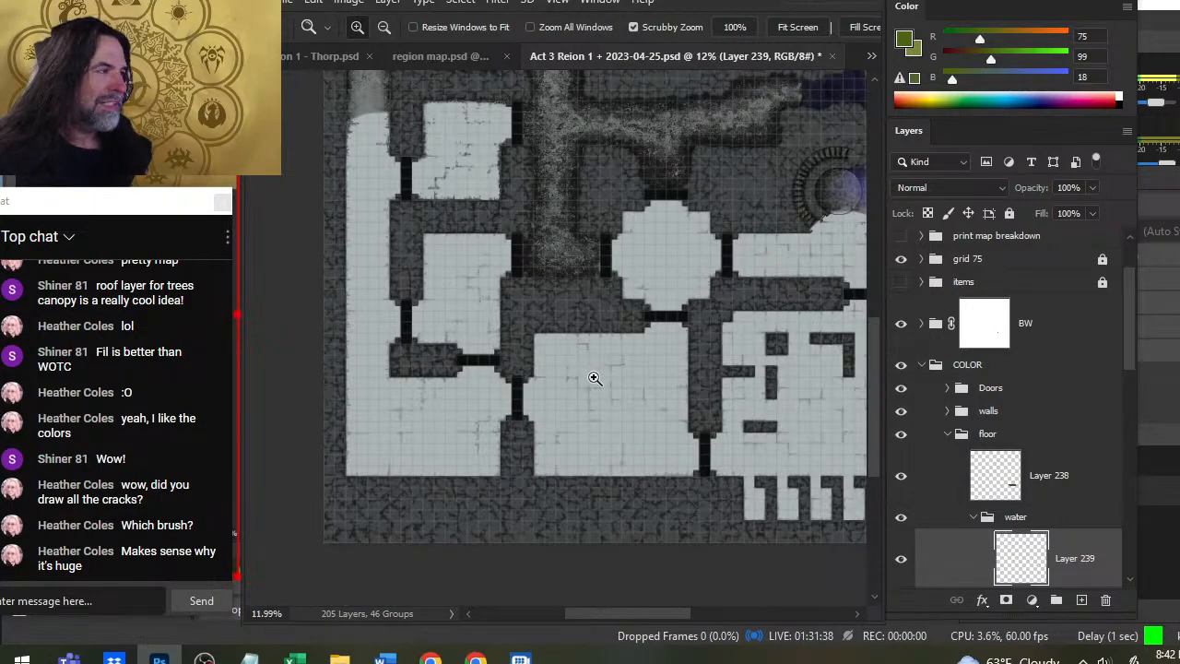
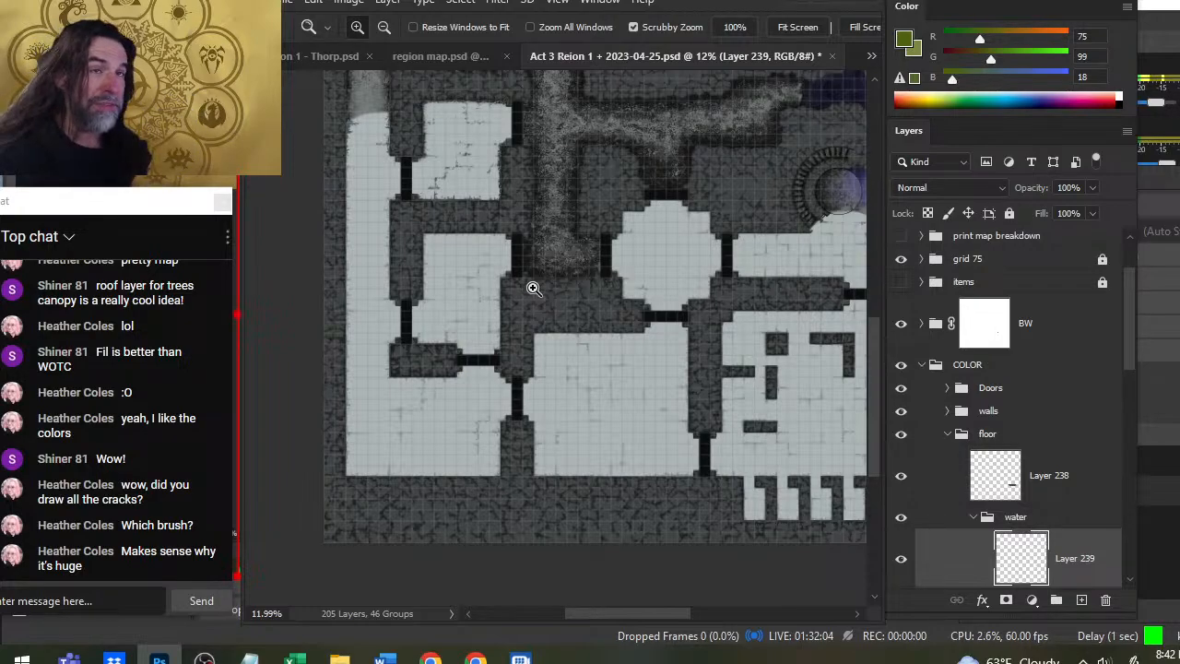
{"action": "scroll", "coordinate": [660, 301], "scroll_direction": "down", "scroll_amount": 2}
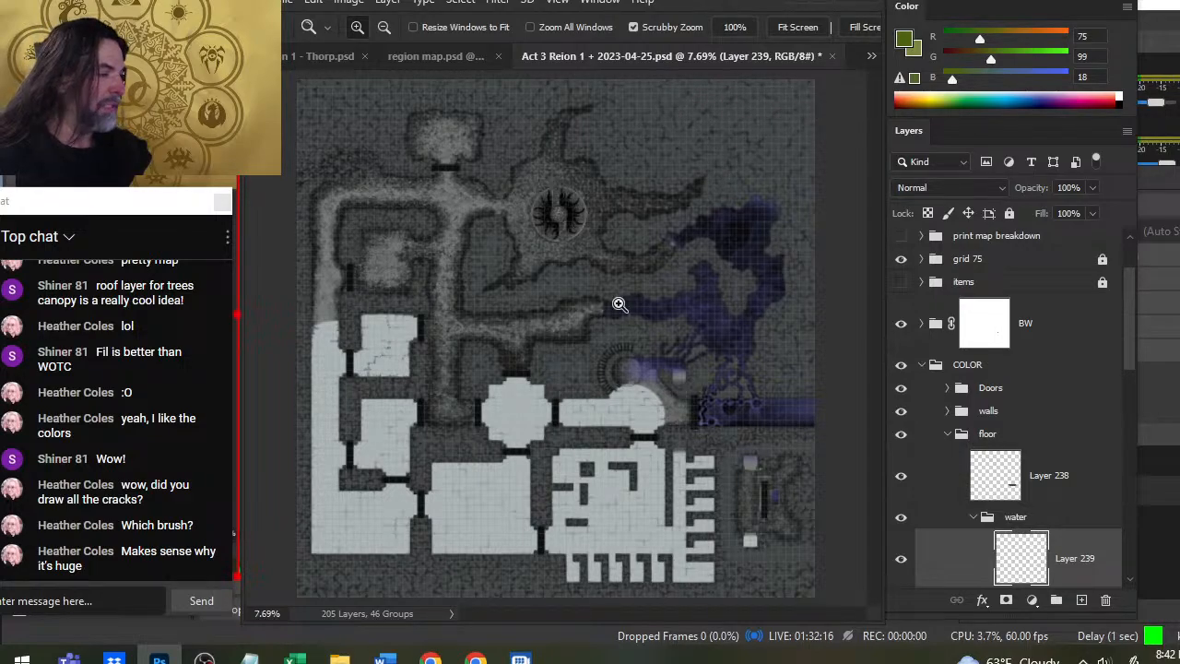
Return to the Thorp map and review the green coloring around its buildings and trees across the whole village.
{"action": "left_click", "coordinate": [318, 57]}
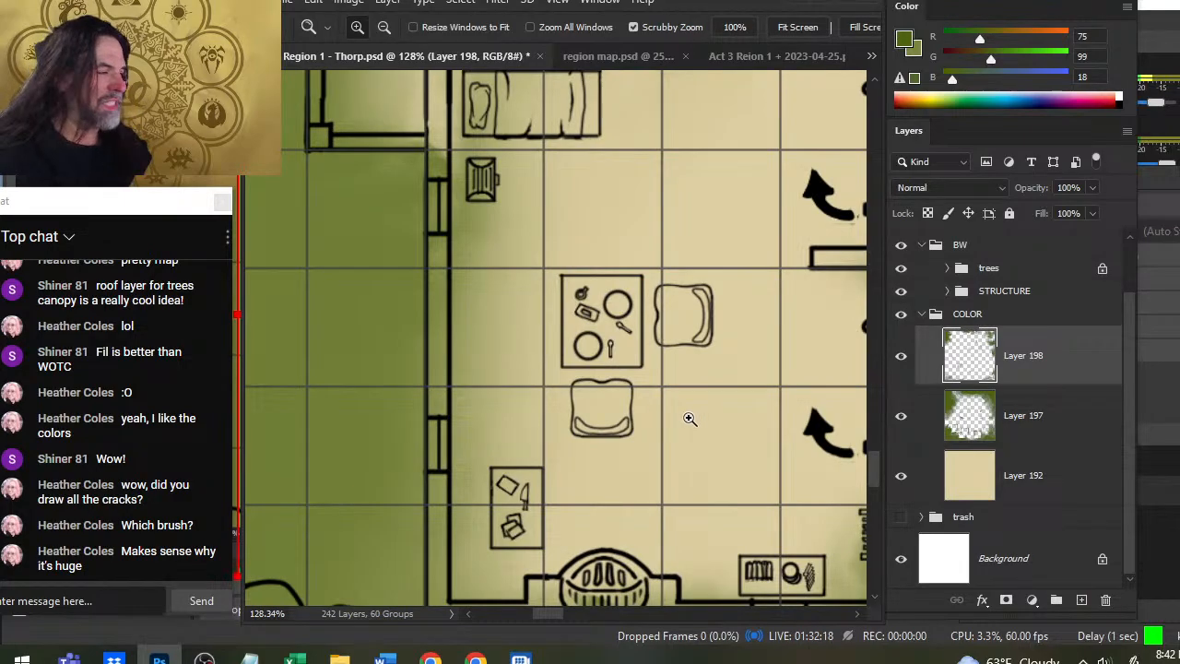
{"action": "left_click_drag", "start_coordinate": [728, 425], "coordinate": [571, 392]}
{"action": "left_click_drag", "start_coordinate": [772, 467], "coordinate": [451, 595]}
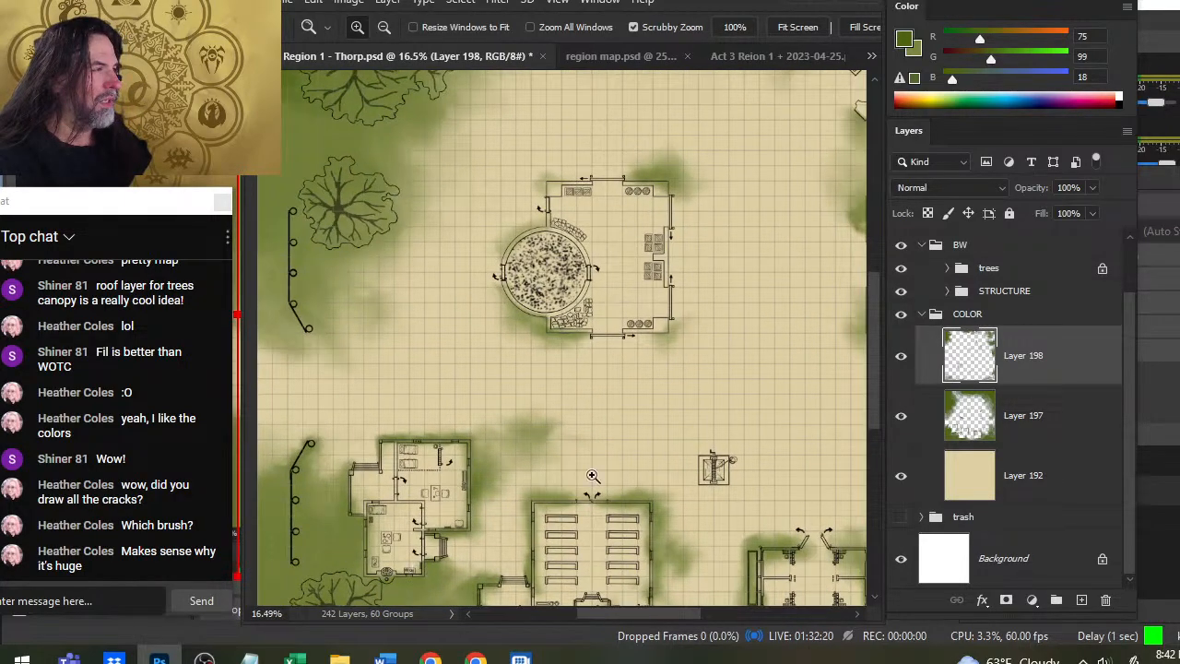
{"action": "left_click_drag", "start_coordinate": [593, 476], "coordinate": [526, 475]}
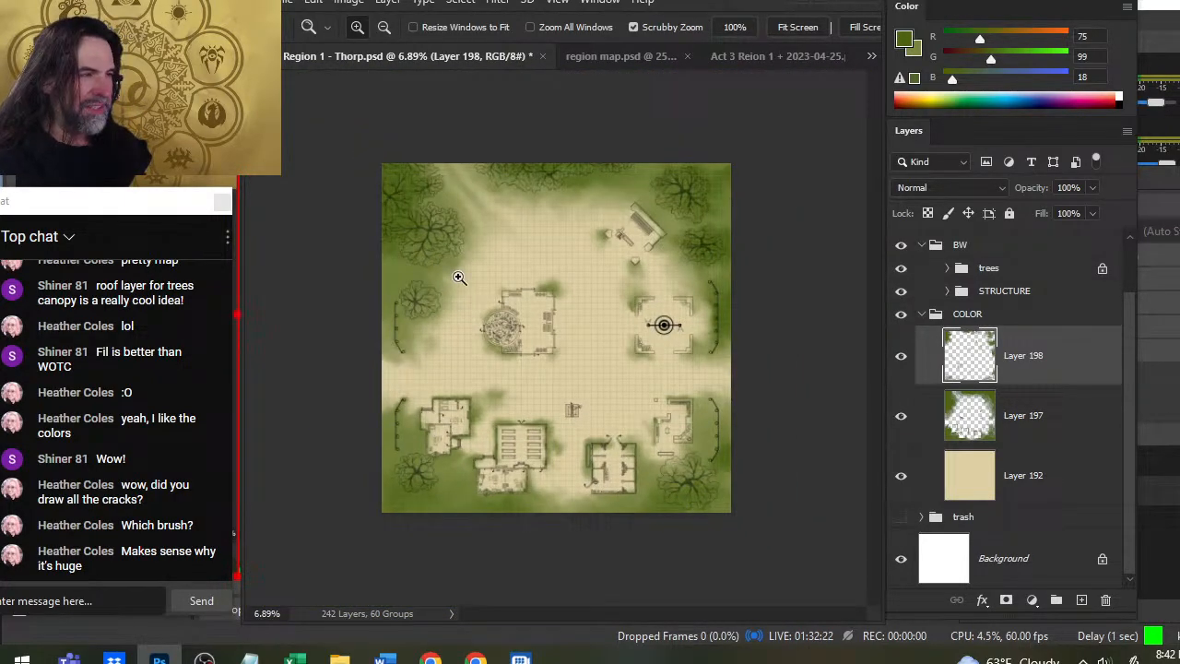
{"action": "left_click_drag", "start_coordinate": [458, 276], "coordinate": [466, 377]}
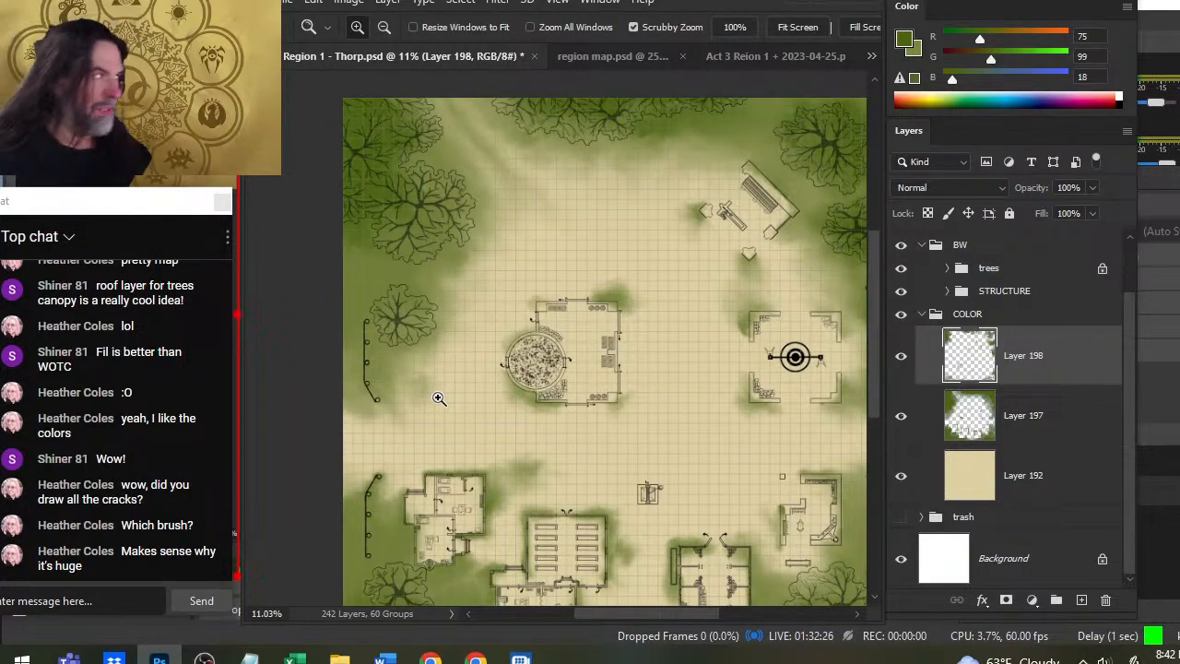
{"action": "left_click_drag", "start_coordinate": [666, 391], "coordinate": [496, 388]}
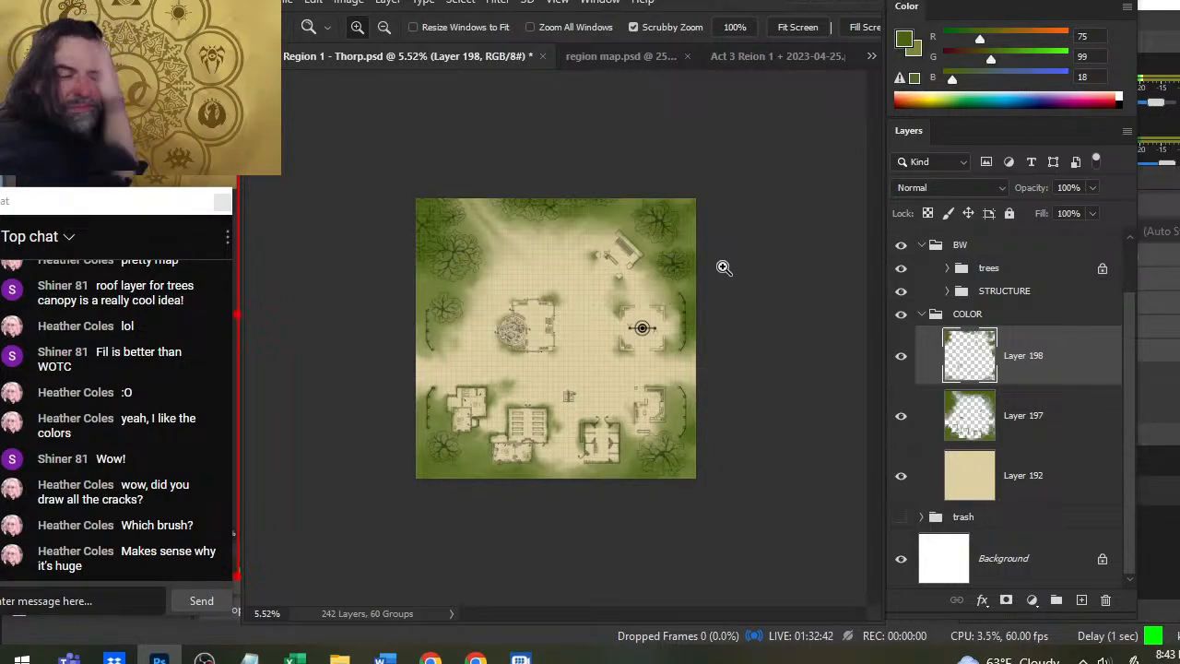
{"action": "left_click", "coordinate": [447, 233]}
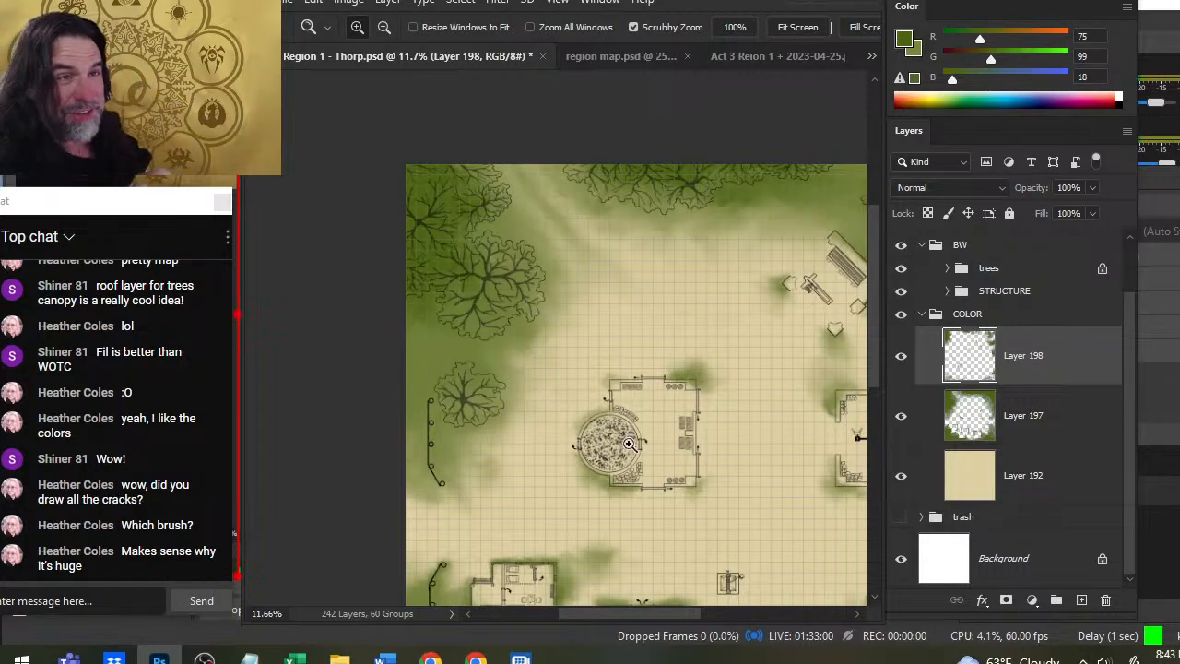
{"action": "scroll", "coordinate": [664, 355], "scroll_direction": "down", "scroll_amount": 3}
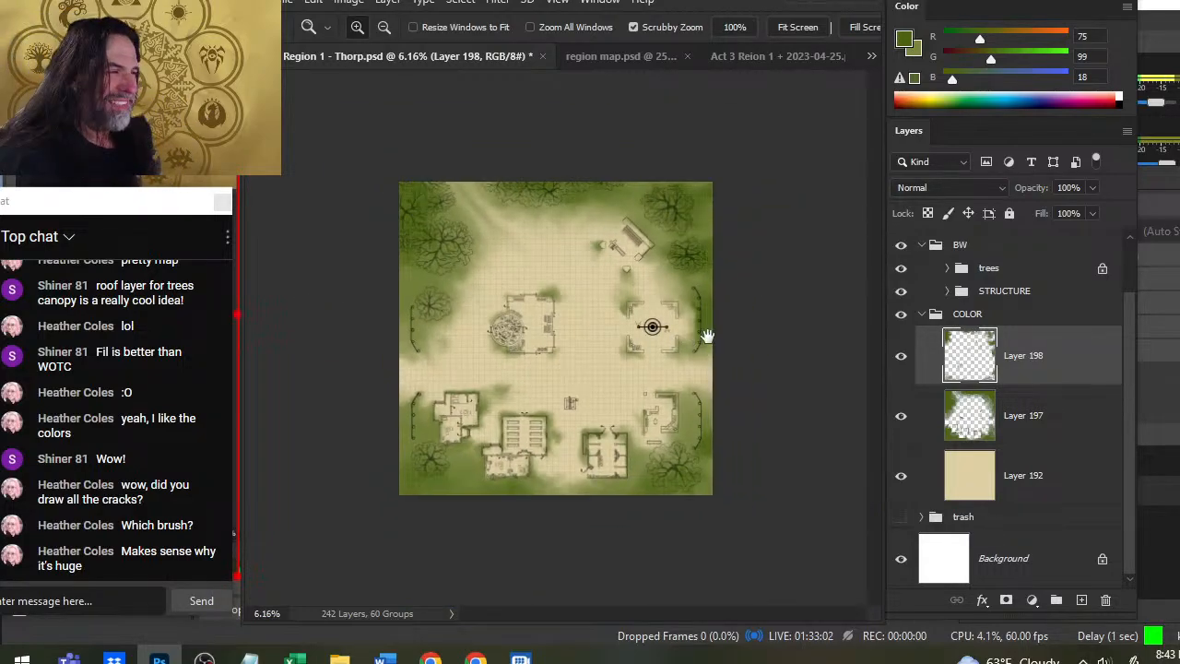
Touch up and smudge the darker green around the northeast trees and the eastern fence on Layer 198.
{"action": "scroll", "coordinate": [713, 252], "scroll_direction": "up", "scroll_amount": 2}
{"action": "key", "text": "b"}
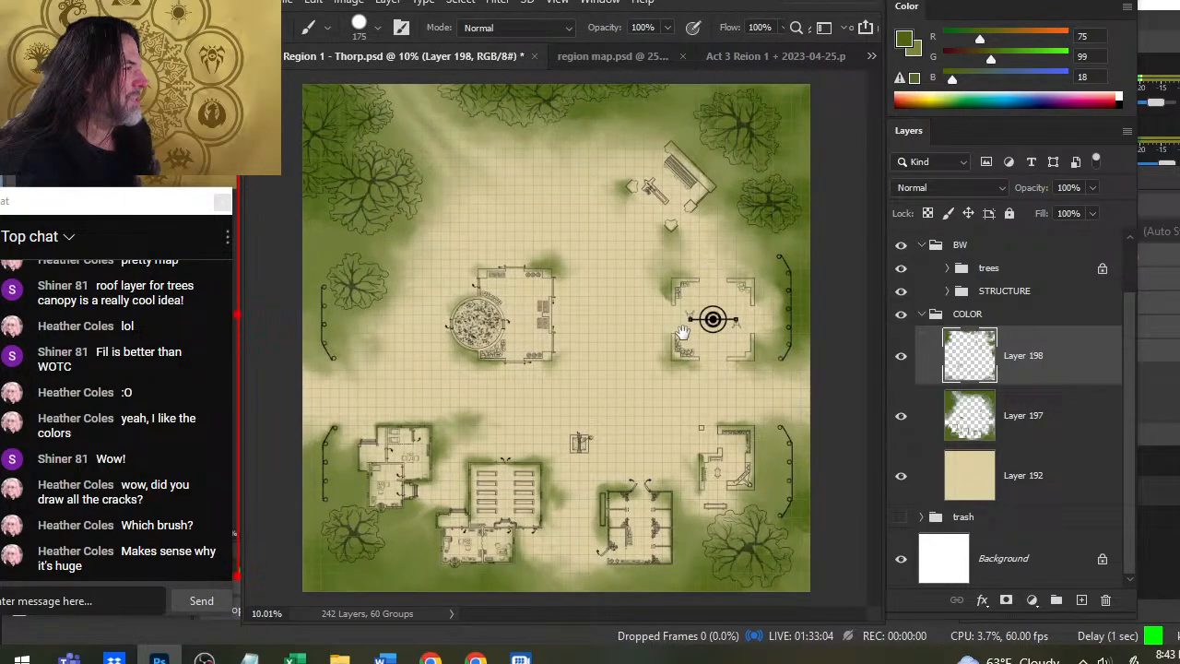
{"action": "scroll", "coordinate": [759, 172], "scroll_direction": "up", "scroll_amount": 2}
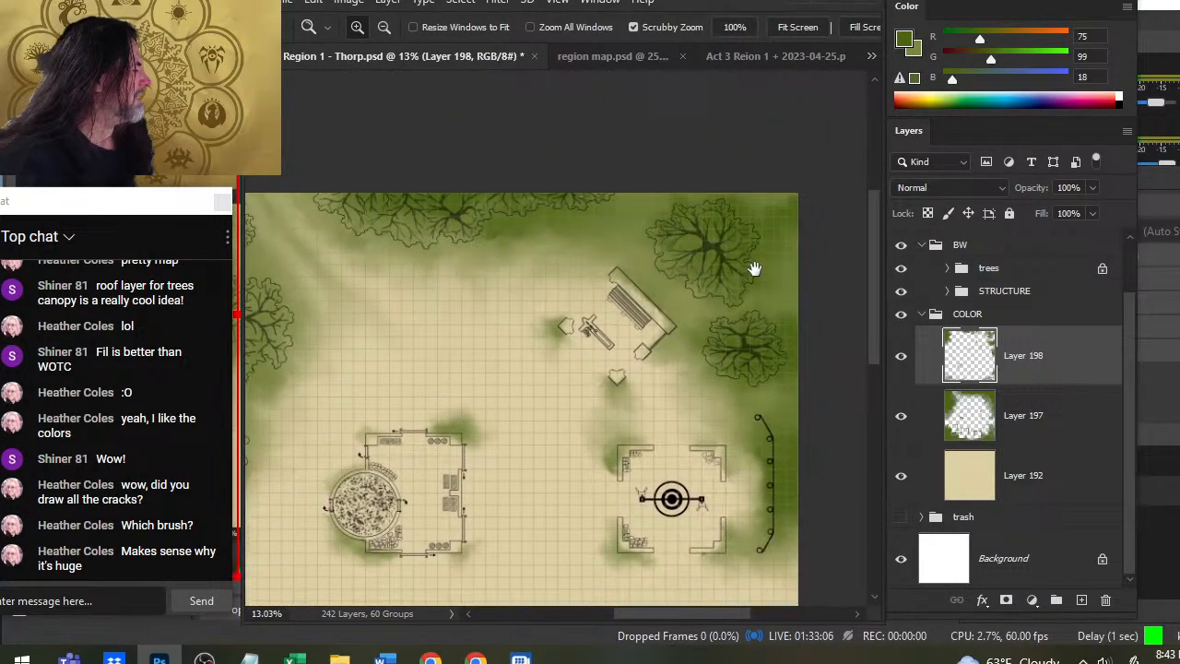
{"action": "key", "text": "r"}
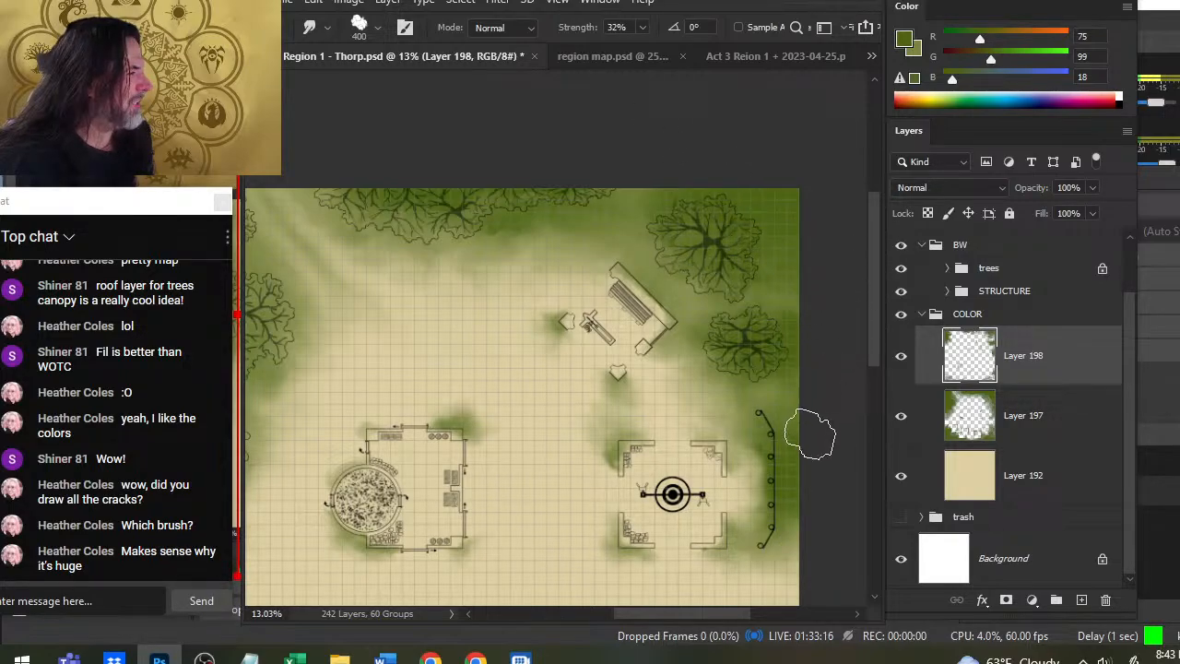
Paint darker green around the southeast tree and map corner, and smudge it into the surrounding grass.
{"action": "key", "text": "z"}
{"action": "left_click_drag", "start_coordinate": [817, 421], "coordinate": [623, 418]}
{"action": "left_click_drag", "start_coordinate": [674, 513], "coordinate": [771, 556]}
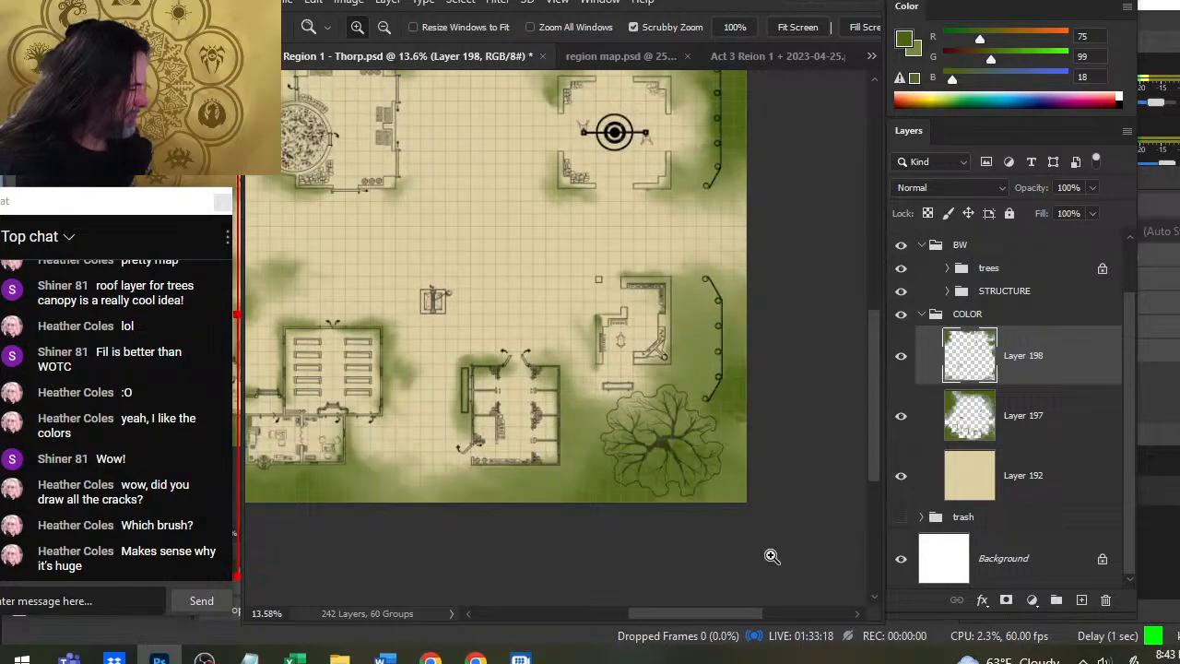
{"action": "key", "text": "b"}
{"action": "mouse_move", "coordinate": [700, 477]}
{"action": "left_mouse_down"}
{"action": "mouse_move", "coordinate": [672, 457]}
{"action": "mouse_move", "coordinate": [711, 486]}
{"action": "mouse_move", "coordinate": [762, 403]}
{"action": "mouse_move", "coordinate": [742, 494]}
{"action": "mouse_move", "coordinate": [661, 502]}
{"action": "mouse_move", "coordinate": [688, 512]}
{"action": "left_mouse_up"}
{"action": "key", "text": "r"}
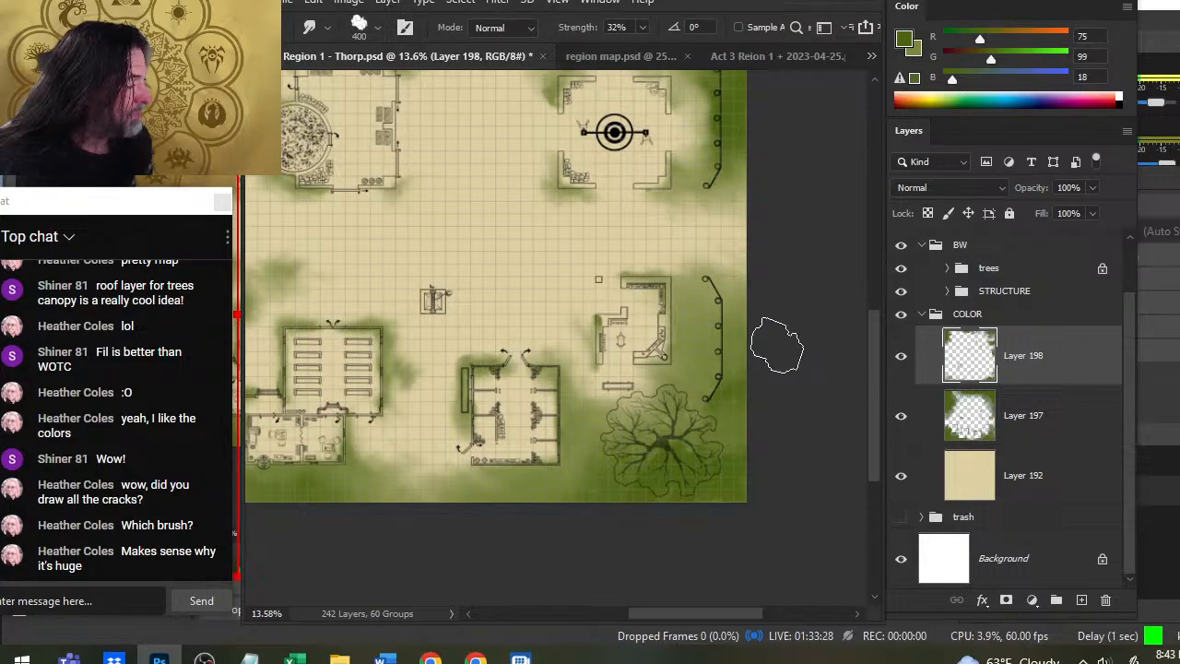
Paint darker green in the map's southwest corner around the tree, and smudge it into the lower edge.
{"action": "mouse_move", "coordinate": [498, 461]}
{"action": "left_mouse_down"}
{"action": "mouse_move", "coordinate": [581, 419]}
{"action": "mouse_move", "coordinate": [771, 392]}
{"action": "left_mouse_up"}
{"action": "key", "text": "b"}
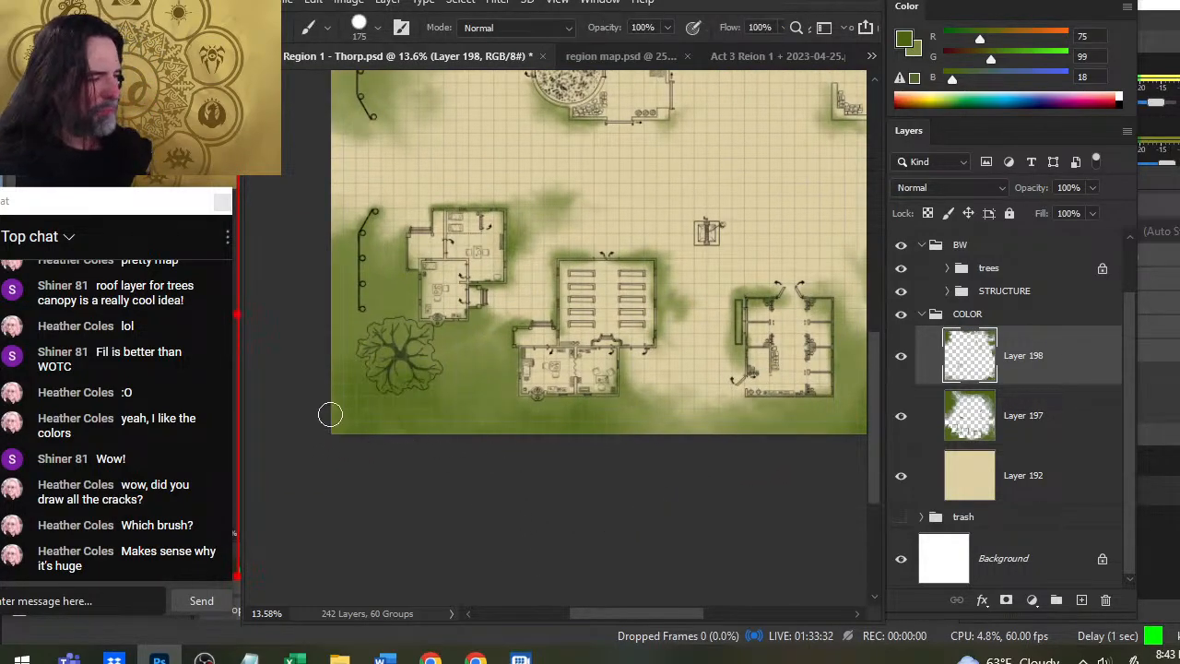
{"action": "key", "text": "r"}
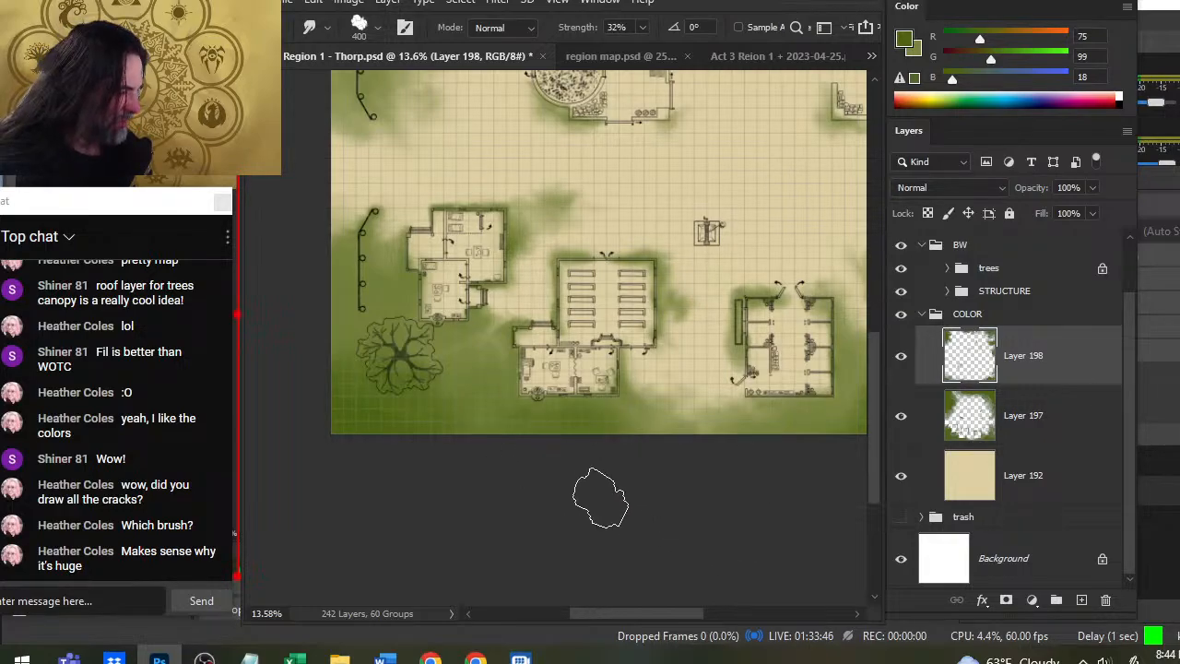
{"action": "left_click_drag", "start_coordinate": [403, 437], "coordinate": [519, 477]}
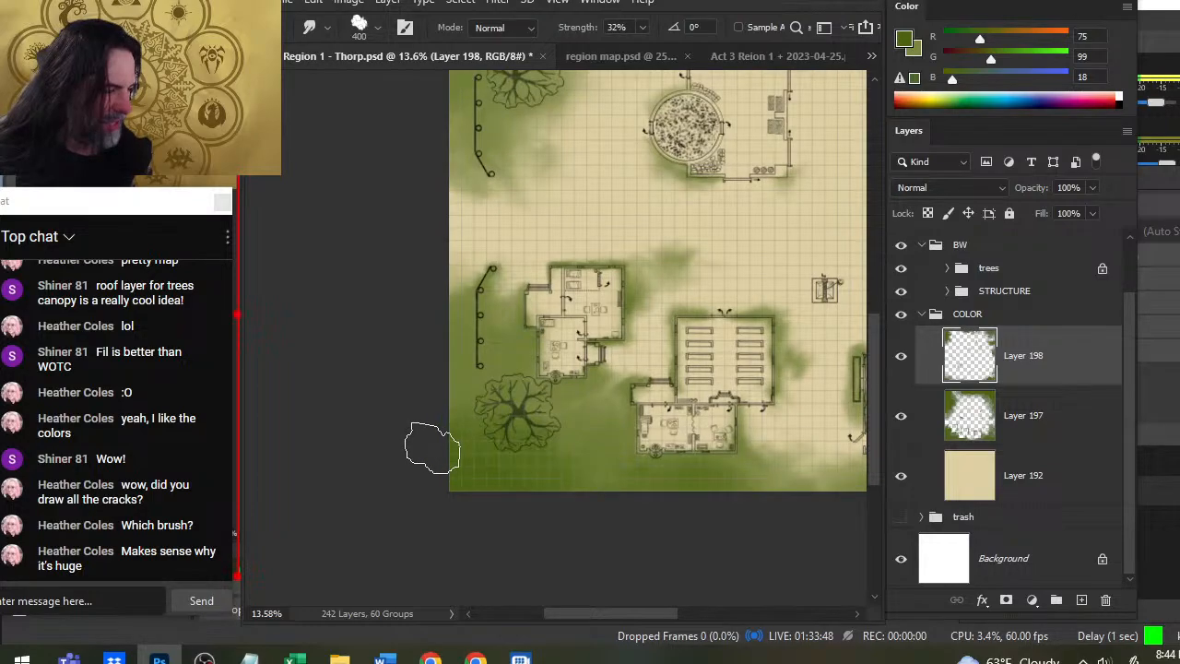
{"action": "key", "text": "b"}
{"action": "key", "text": "r"}
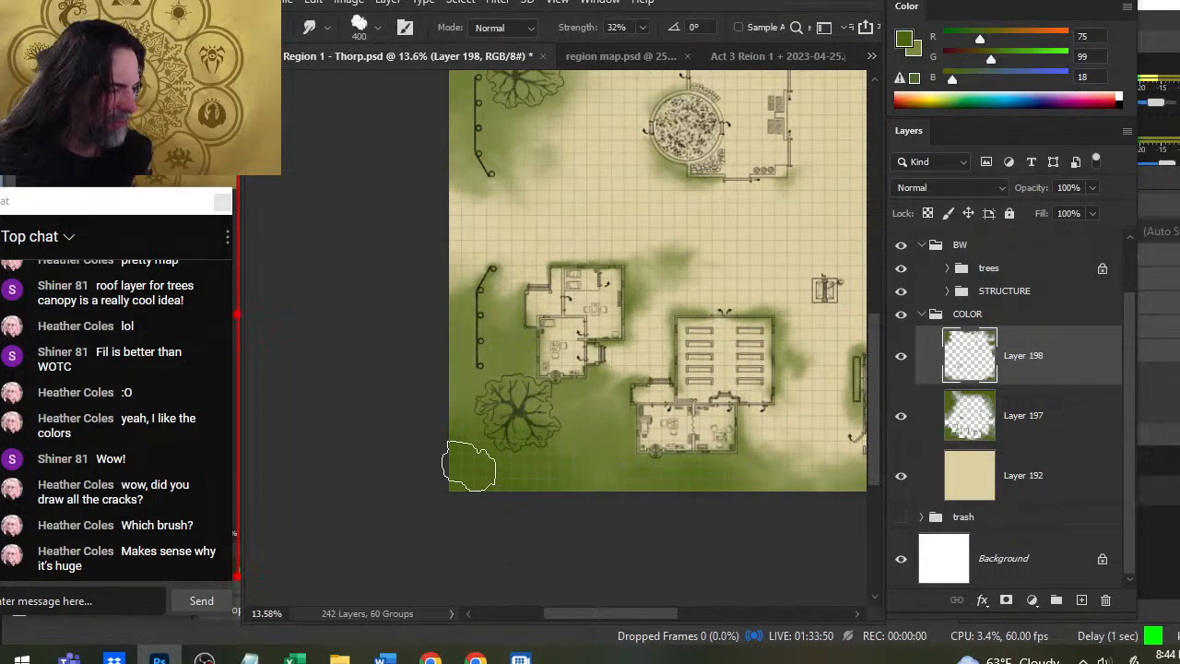
Paint darker green under the northwest corner trees and smudge it into the lighter grass.
{"action": "left_click_drag", "start_coordinate": [500, 322], "coordinate": [541, 606]}
{"action": "key", "text": "b"}
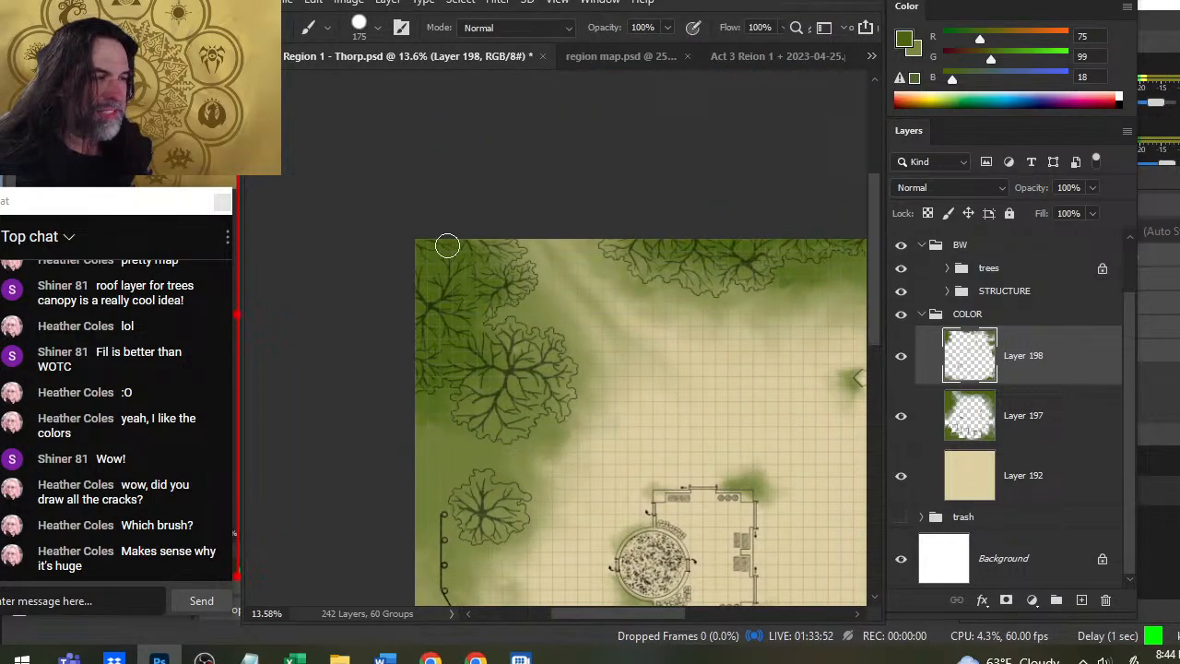
{"action": "key", "text": "r"}
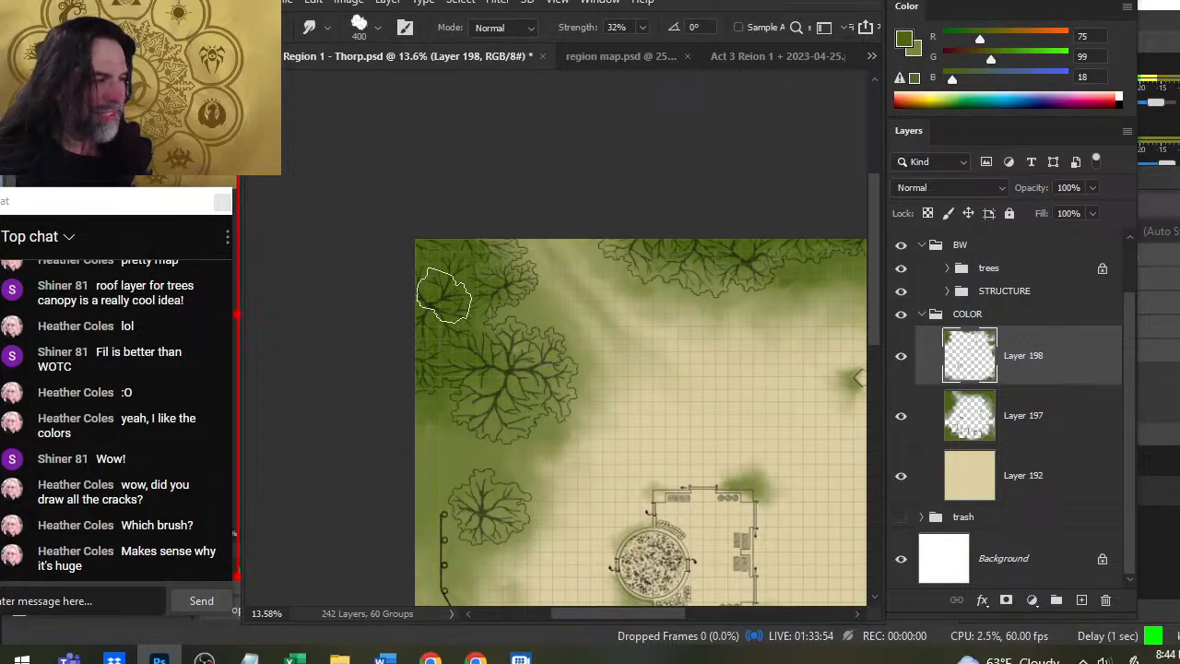
Paint darker green along the north edge beneath the tree canopy and smudge it toward the northeast tree.
{"action": "left_click_drag", "start_coordinate": [642, 363], "coordinate": [415, 424]}
{"action": "key", "text": "b"}
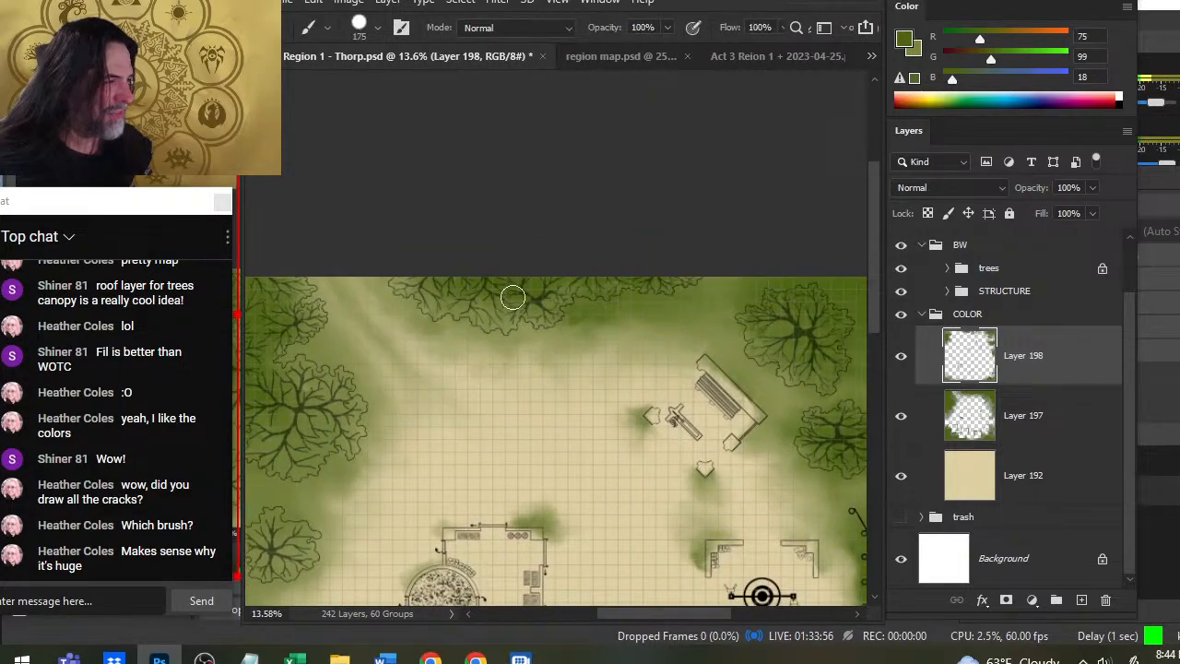
{"action": "left_click_drag", "start_coordinate": [508, 280], "coordinate": [698, 296]}
{"action": "key", "text": "r"}
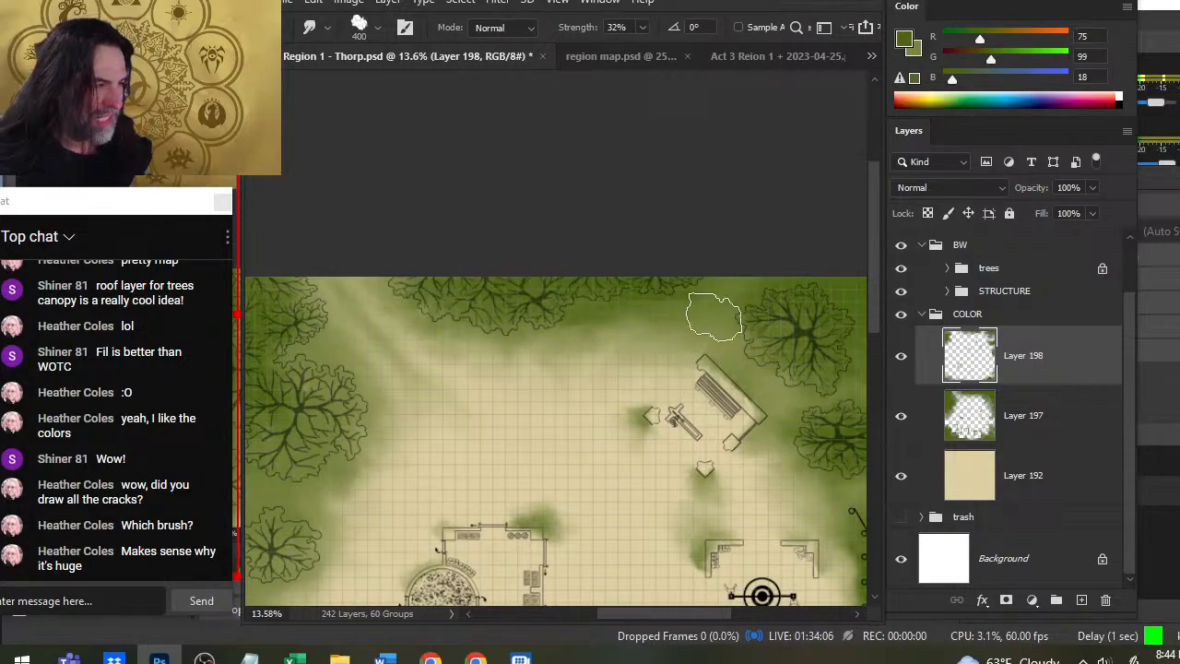
Paint and smudge darker green around the northeast trees, and check the coloring down the east side of the village.
{"action": "left_click_drag", "start_coordinate": [714, 316], "coordinate": [372, 309]}
{"action": "key", "text": "b"}
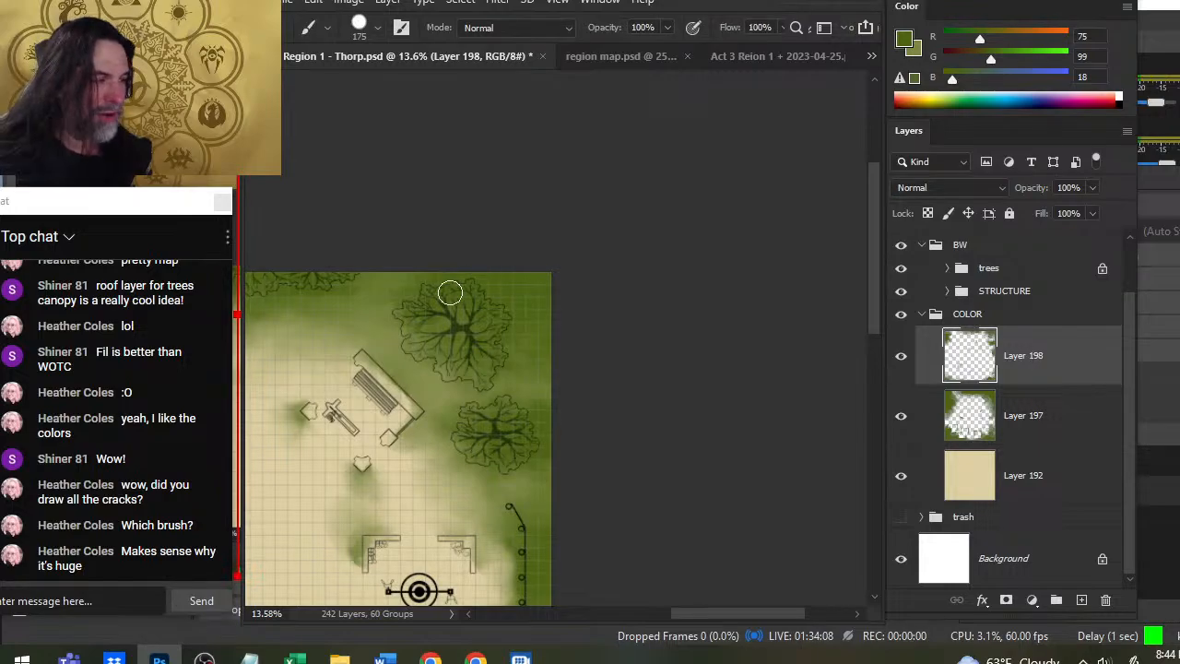
{"action": "key", "text": "r"}
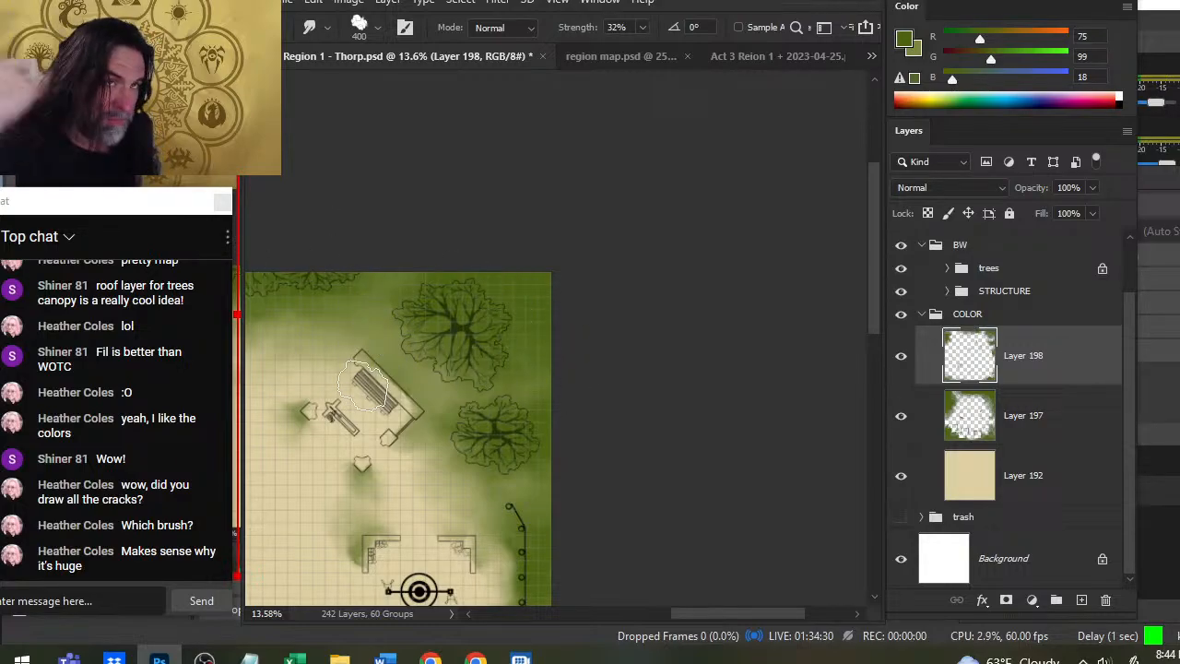
{"action": "left_click_drag", "start_coordinate": [588, 556], "coordinate": [697, 218]}
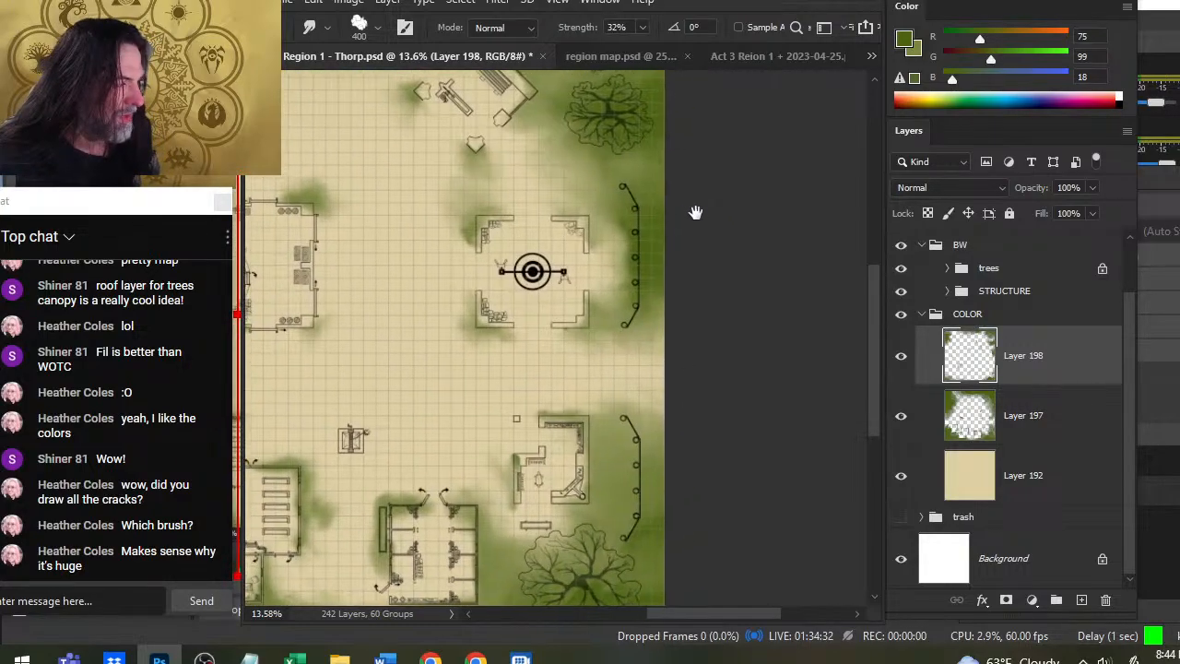
{"action": "left_click_drag", "start_coordinate": [696, 583], "coordinate": [724, 411]}
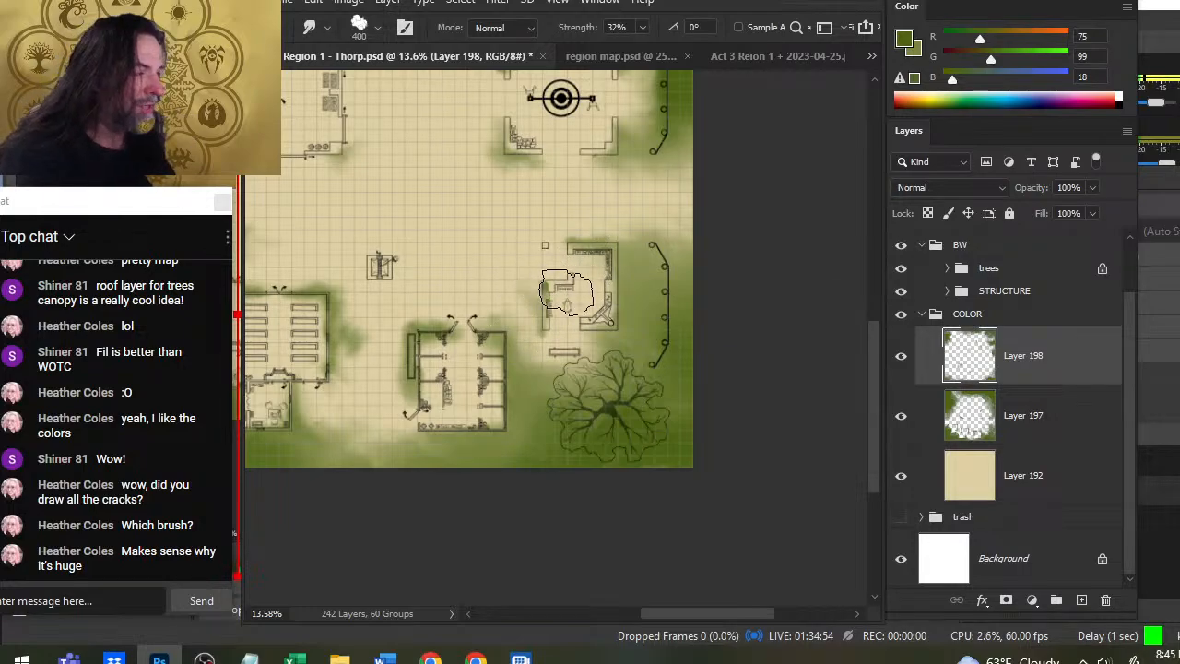
{"action": "left_click_drag", "start_coordinate": [519, 288], "coordinate": [658, 410]}
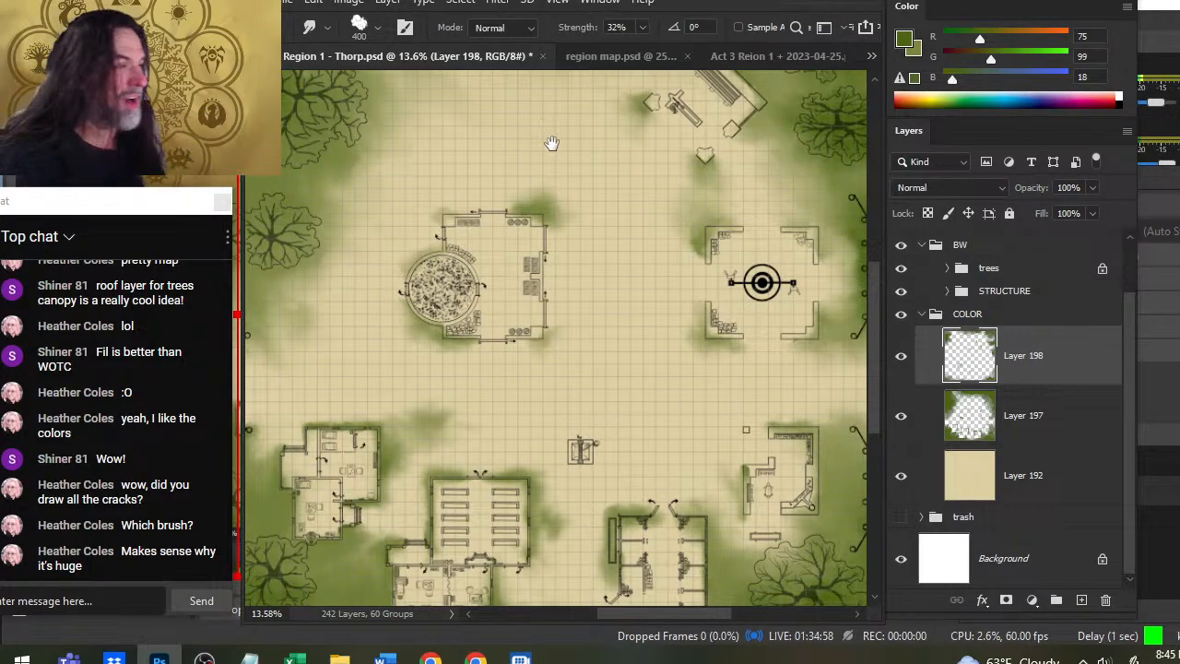
Reduce the smudge brush to 100 px and merge Layer 198 down into Layer 197.
{"action": "mouse_move", "coordinate": [617, 210]}
{"action": "left_mouse_down"}
{"action": "mouse_move", "coordinate": [661, 342]}
{"action": "mouse_move", "coordinate": [635, 317]}
{"action": "mouse_move", "coordinate": [623, 324]}
{"action": "left_mouse_up"}
{"action": "key", "text": "bracketleft"}
{"action": "key", "text": "bracketleft"}
{"action": "key", "text": "bracketleft"}
{"action": "key", "text": "bracketleft"}
{"action": "key", "text": "bracketleft"}
{"action": "key", "text": "bracketleft"}
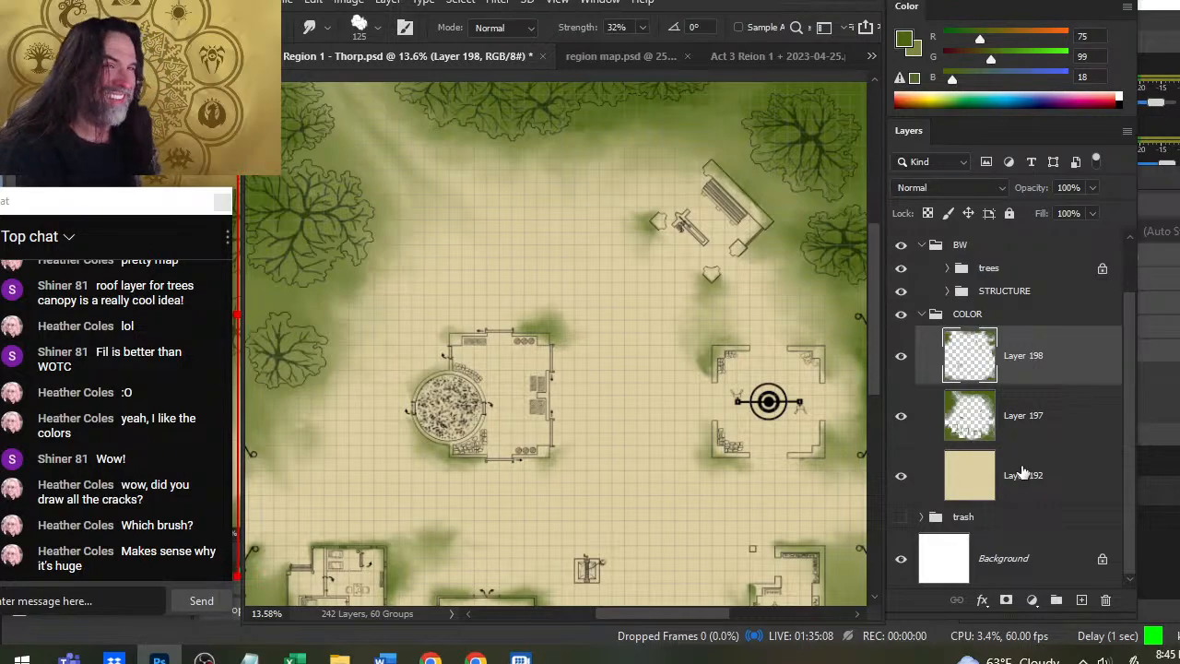
{"action": "right_click", "coordinate": [1095, 385]}
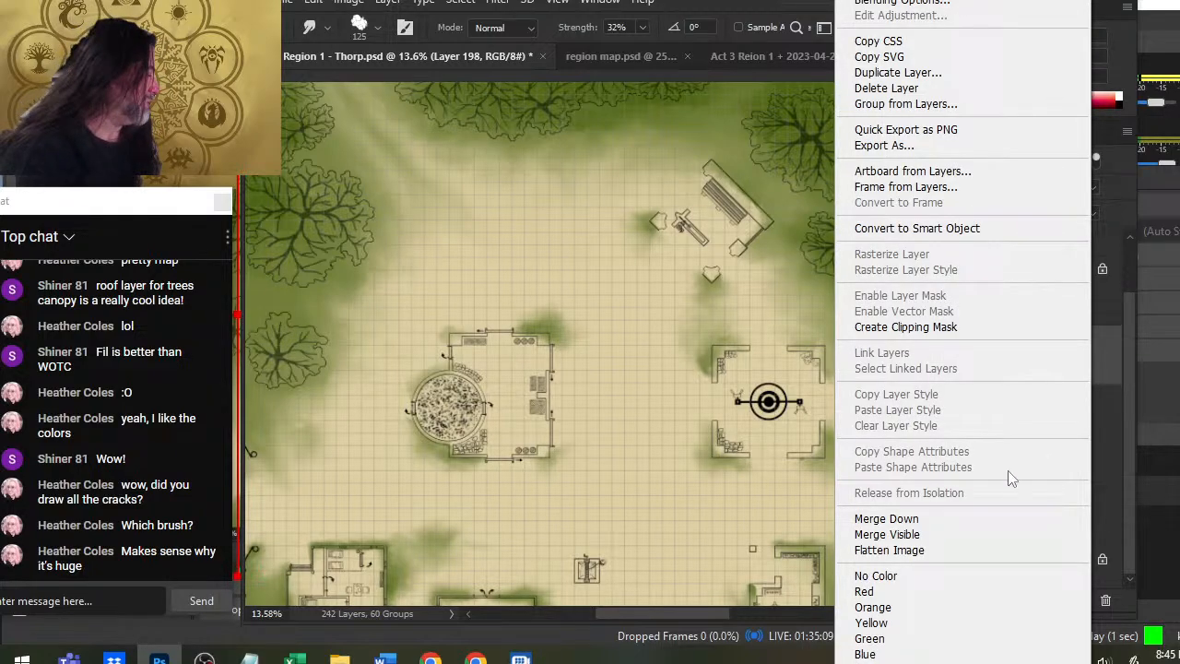
{"action": "left_click", "coordinate": [938, 519]}
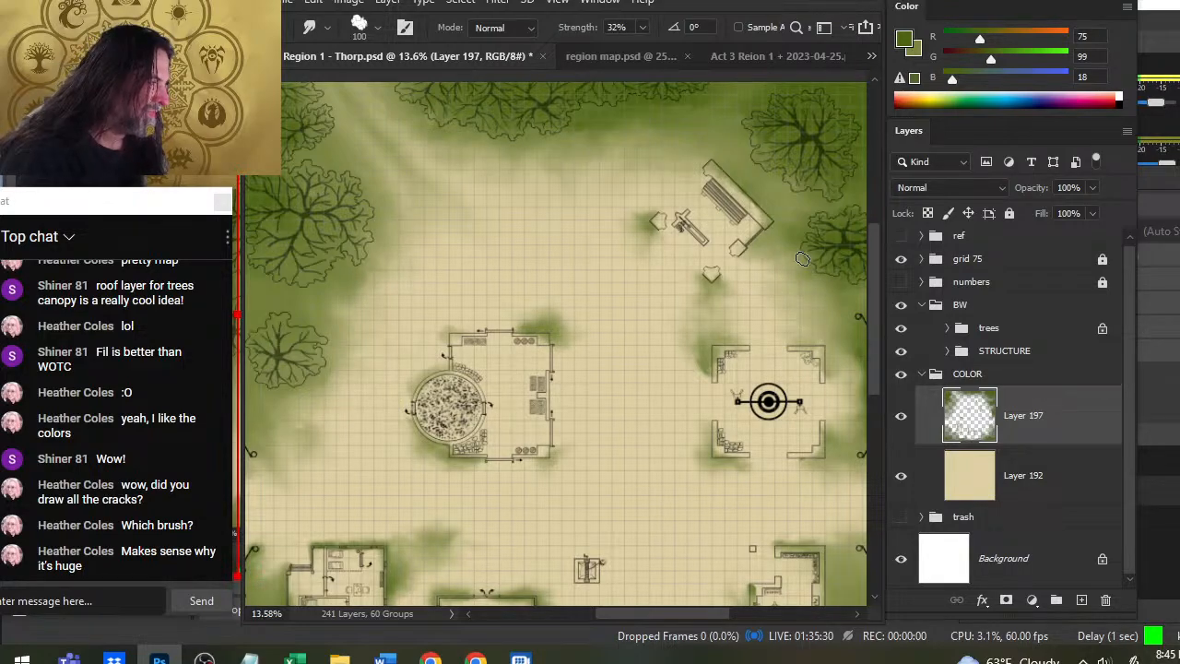
Smudge the green edges on Layer 197 across the north of the village, from the northeast bench to the northwest trees and path.
{"action": "scroll", "coordinate": [755, 235], "scroll_direction": "right", "scroll_amount": 3}
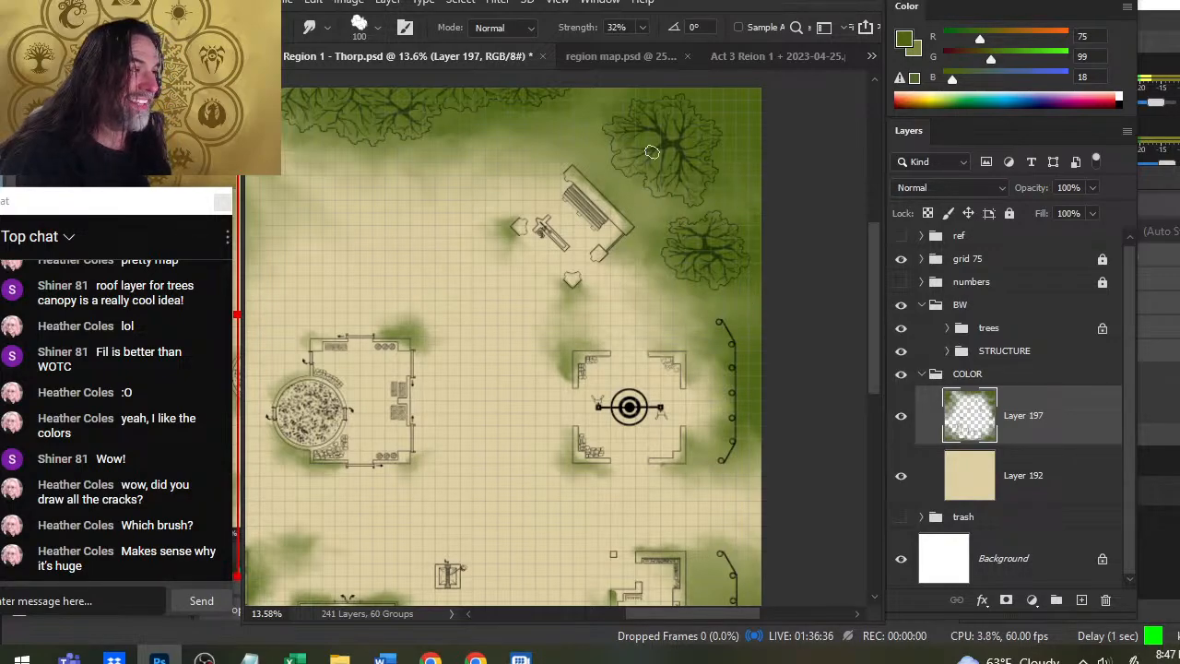
{"action": "mouse_move", "coordinate": [591, 194]}
{"action": "left_mouse_down"}
{"action": "mouse_move", "coordinate": [679, 333]}
{"action": "mouse_move", "coordinate": [678, 351]}
{"action": "left_mouse_up"}
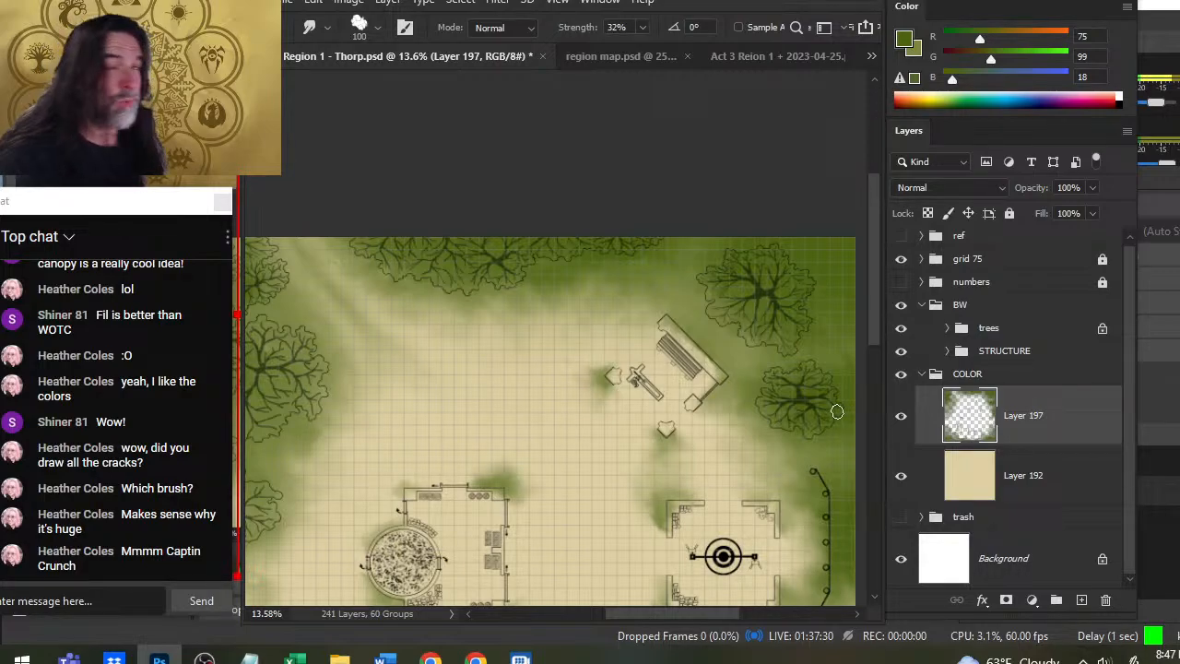
{"action": "left_click_drag", "start_coordinate": [479, 303], "coordinate": [658, 305]}
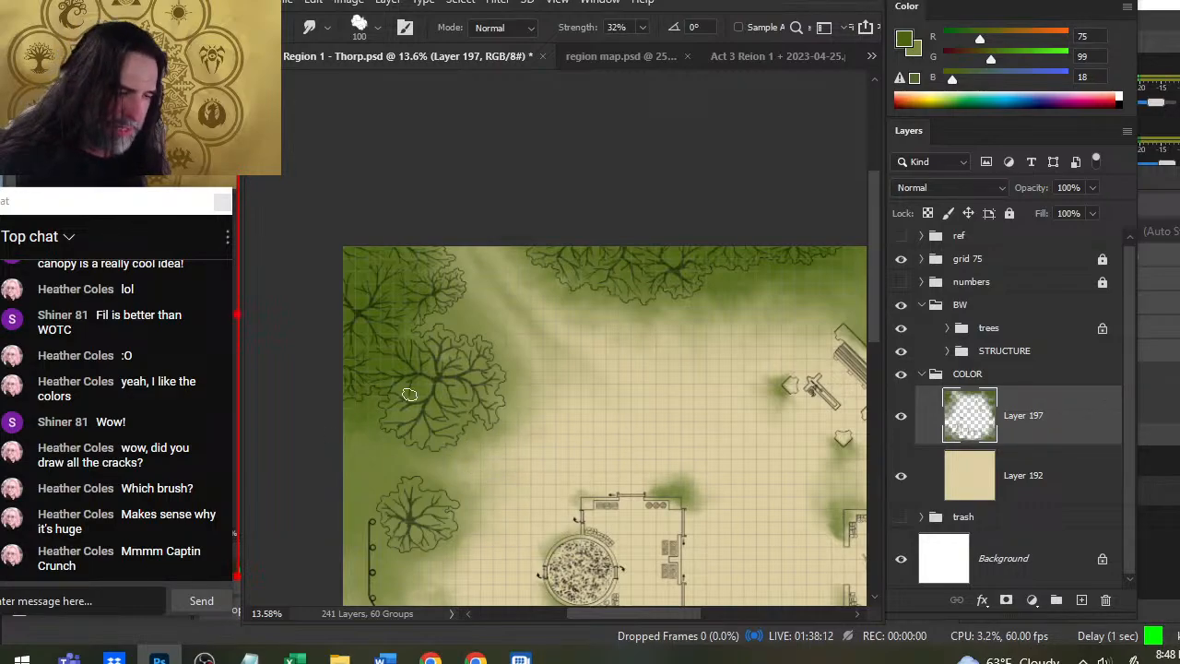
{"action": "left_click_drag", "start_coordinate": [441, 455], "coordinate": [520, 280]}
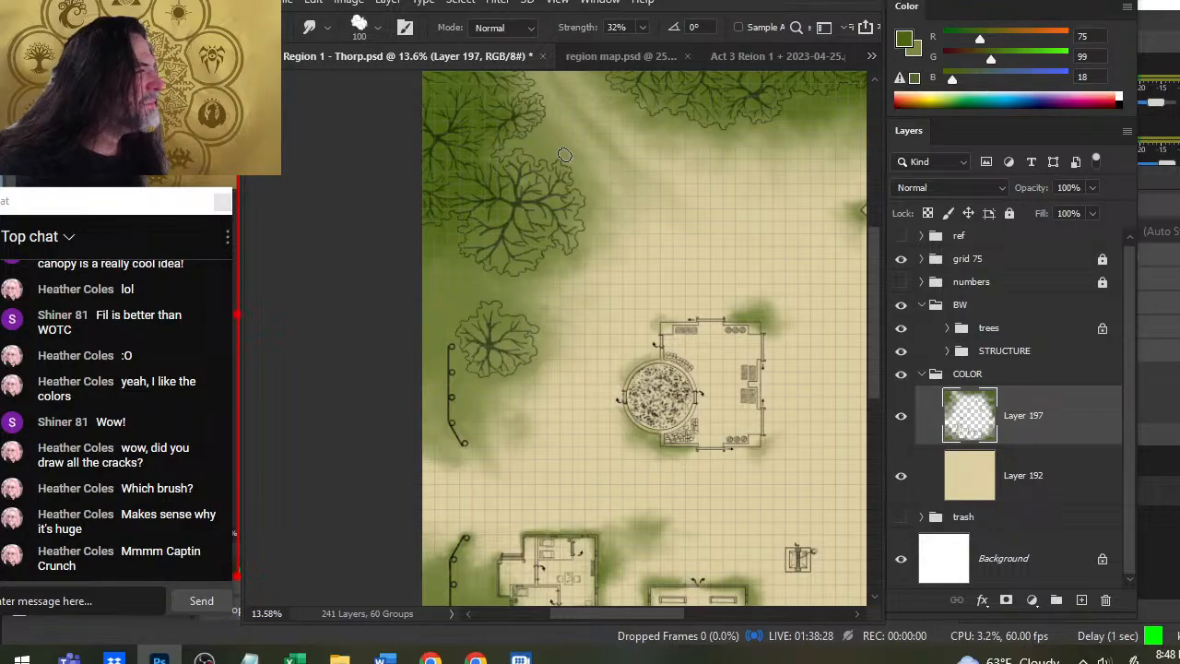
{"action": "left_click_drag", "start_coordinate": [541, 133], "coordinate": [560, 244]}
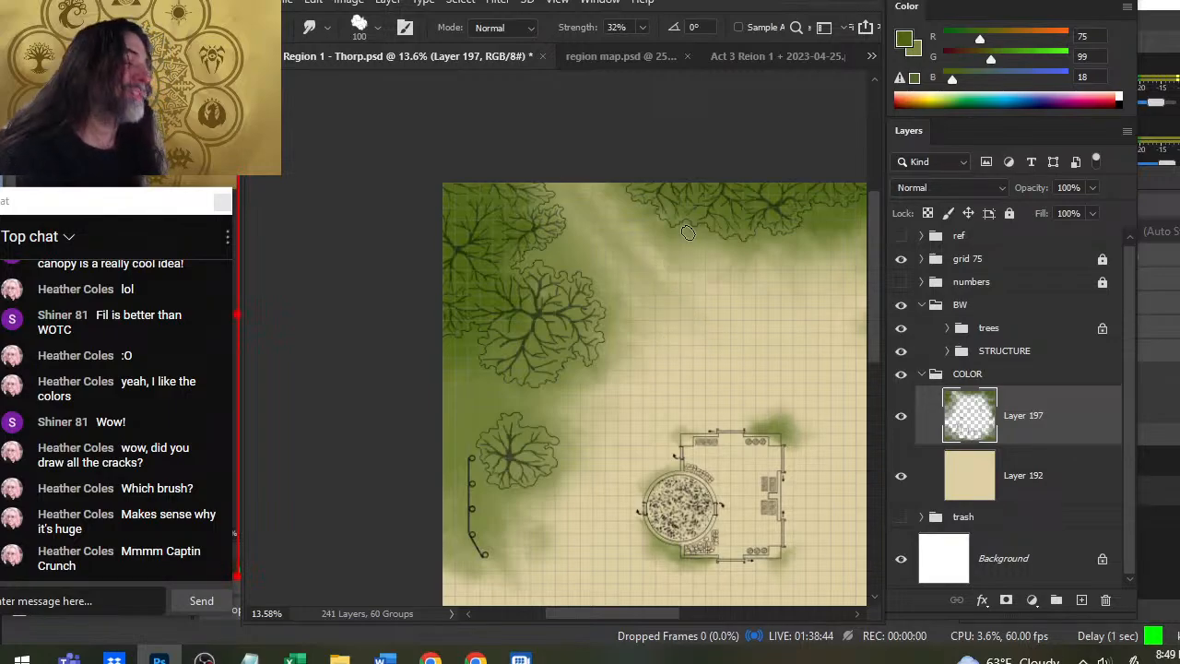
{"action": "mouse_move", "coordinate": [754, 279]}
{"action": "left_mouse_down"}
{"action": "mouse_move", "coordinate": [625, 344]}
{"action": "mouse_move", "coordinate": [626, 331]}
{"action": "left_mouse_up"}
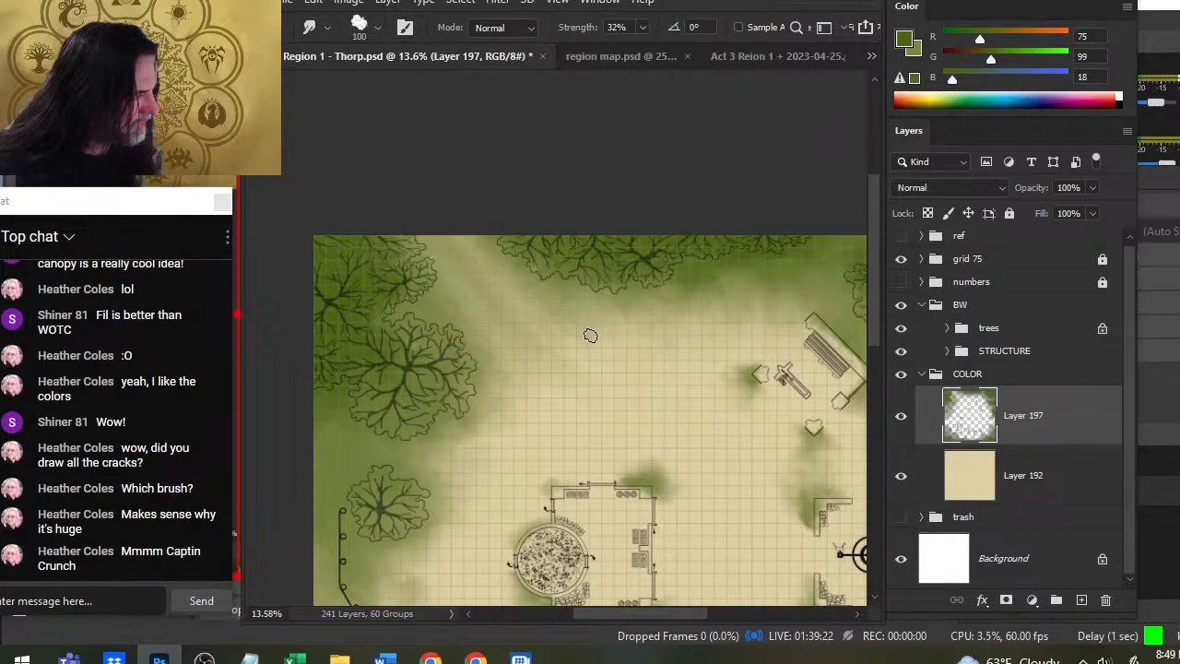
{"action": "left_click_drag", "start_coordinate": [427, 500], "coordinate": [520, 434]}
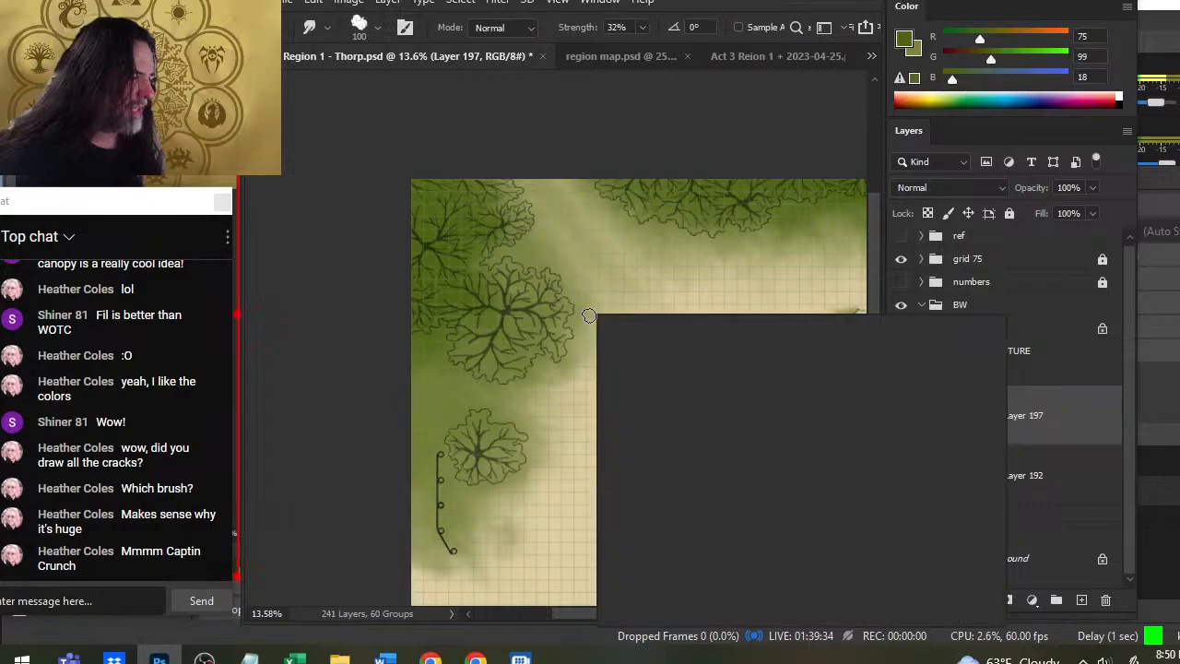
{"action": "right_click", "coordinate": [713, 368]}
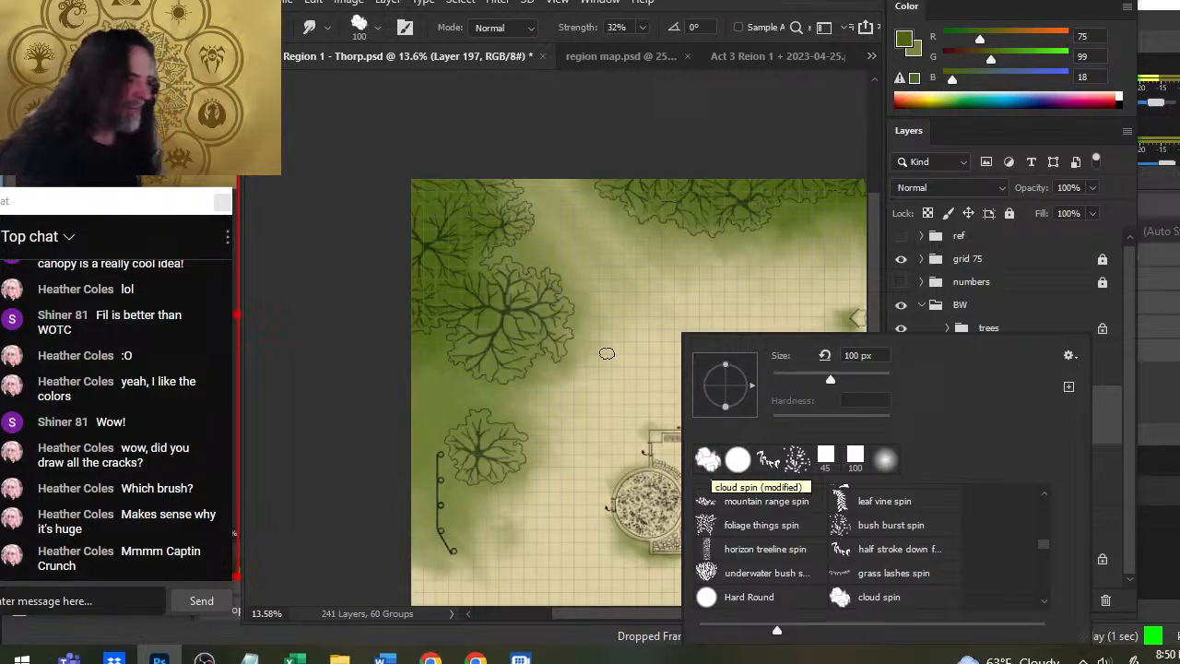
{"action": "left_click", "coordinate": [650, 112]}
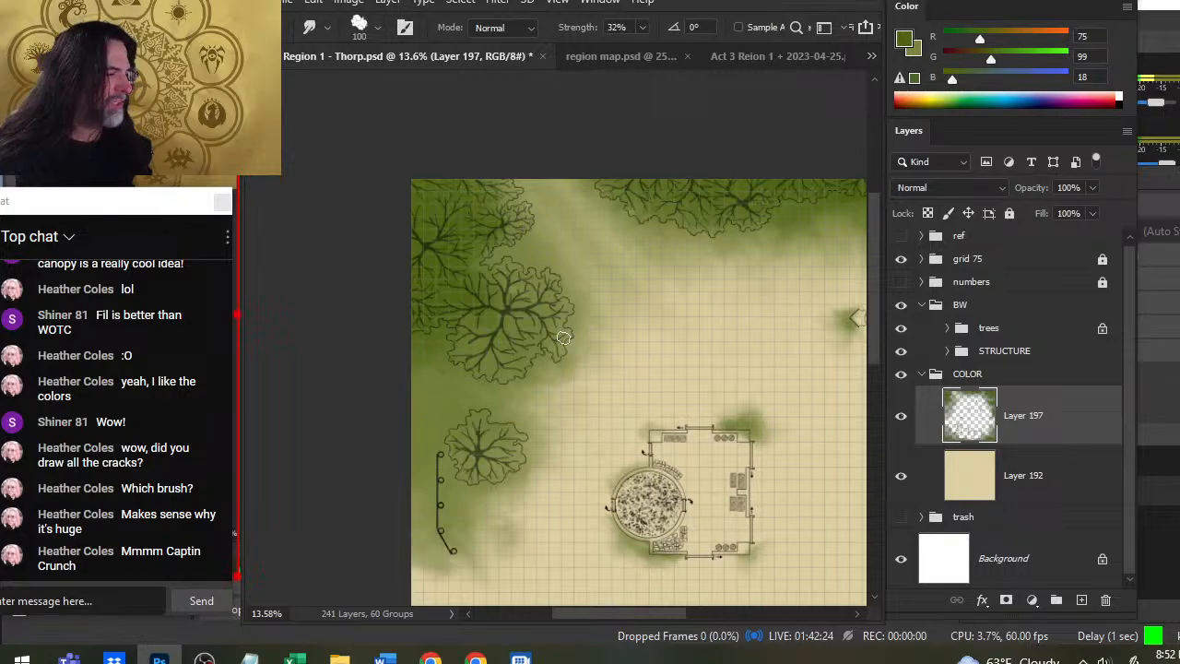
{"action": "key", "text": "alt+Tab"}
{"action": "key", "text": "alt+Tab"}
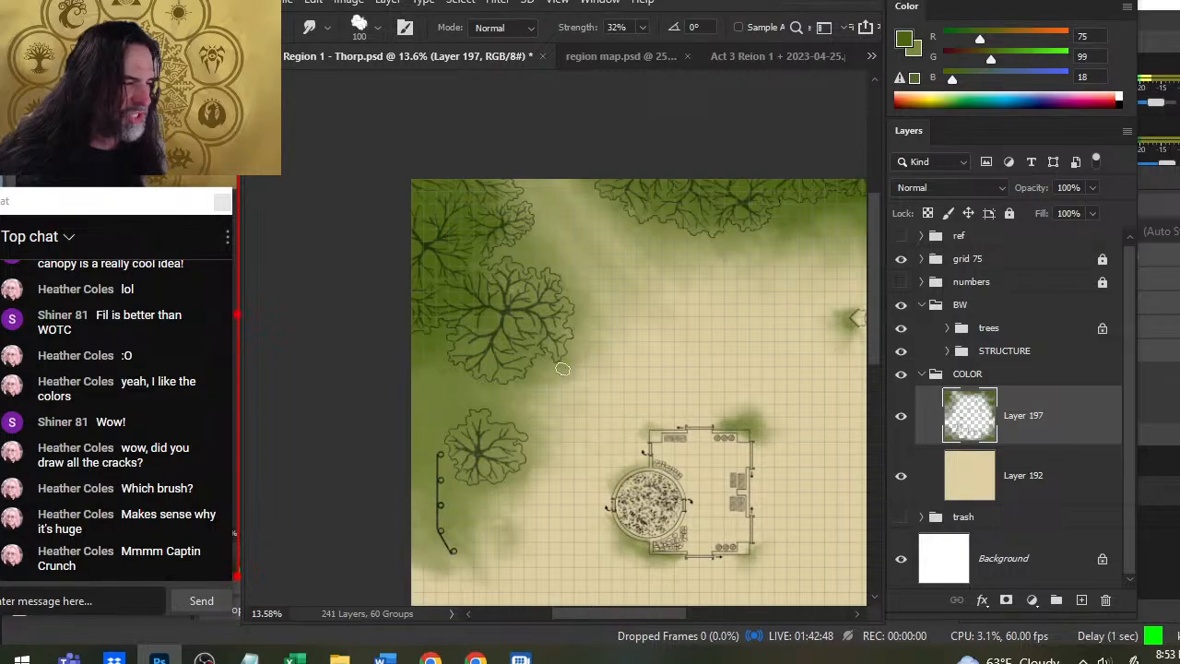
Examine the green ground shading along the map's east side, around the southern buildings and across the whole map.
{"action": "mouse_move", "coordinate": [673, 369]}
{"action": "left_mouse_down"}
{"action": "mouse_move", "coordinate": [524, 445]}
{"action": "mouse_move", "coordinate": [471, 335]}
{"action": "mouse_move", "coordinate": [418, 322]}
{"action": "left_mouse_up"}
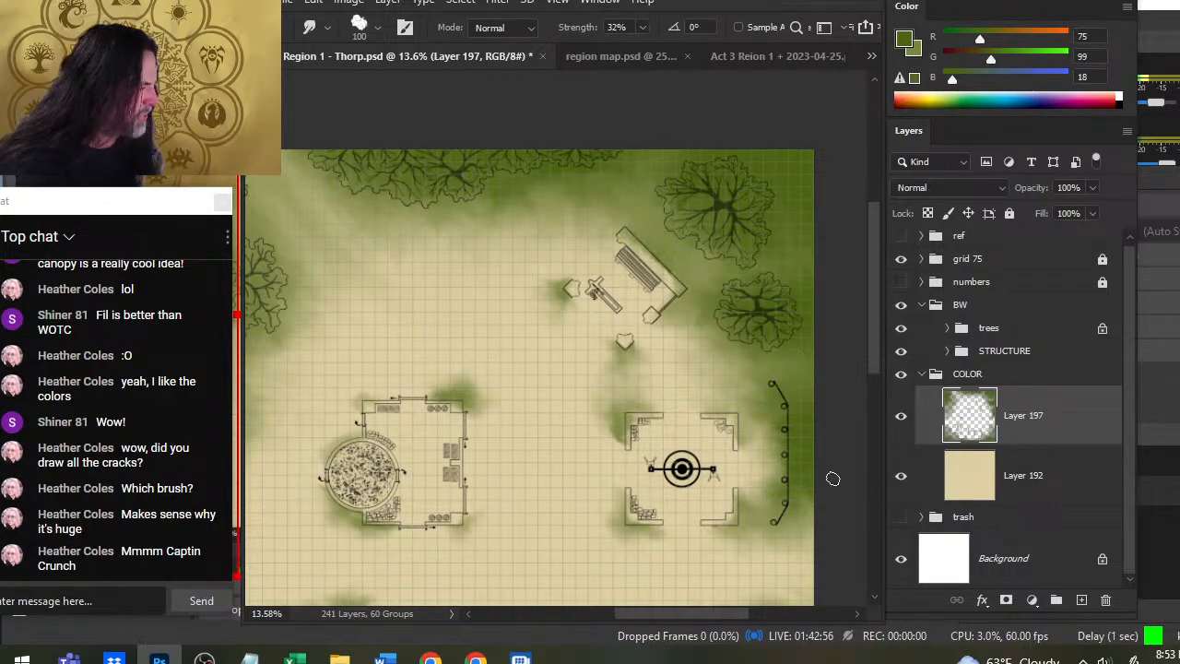
{"action": "left_click_drag", "start_coordinate": [776, 414], "coordinate": [700, 327]}
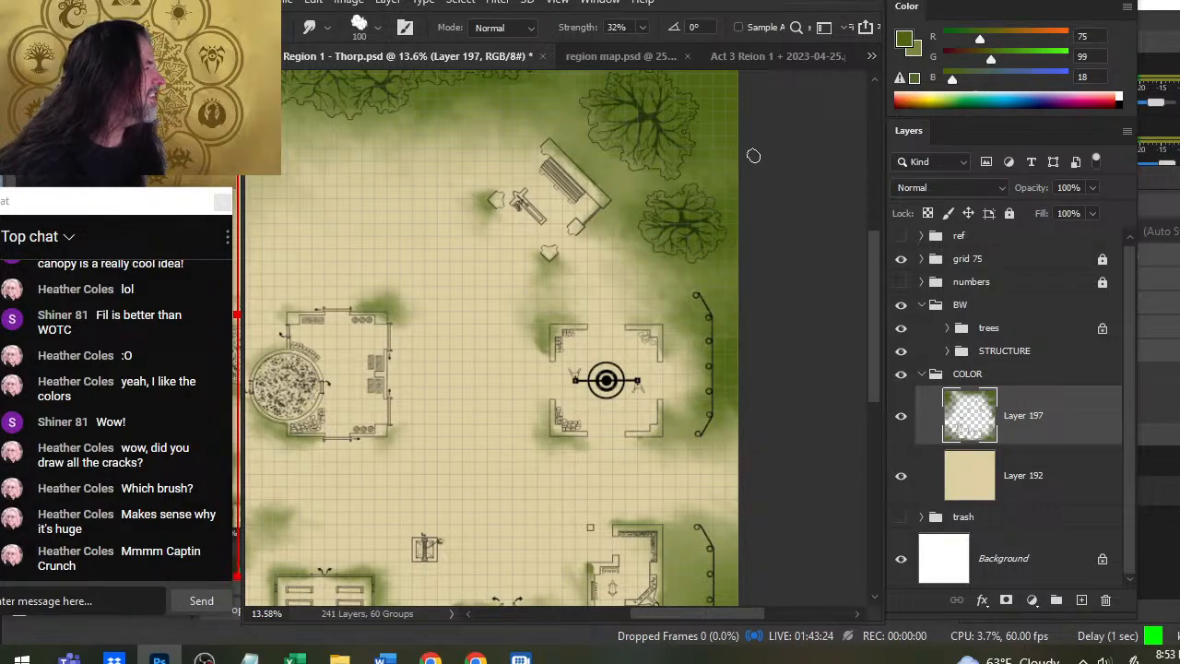
{"action": "left_click_drag", "start_coordinate": [691, 574], "coordinate": [691, 337]}
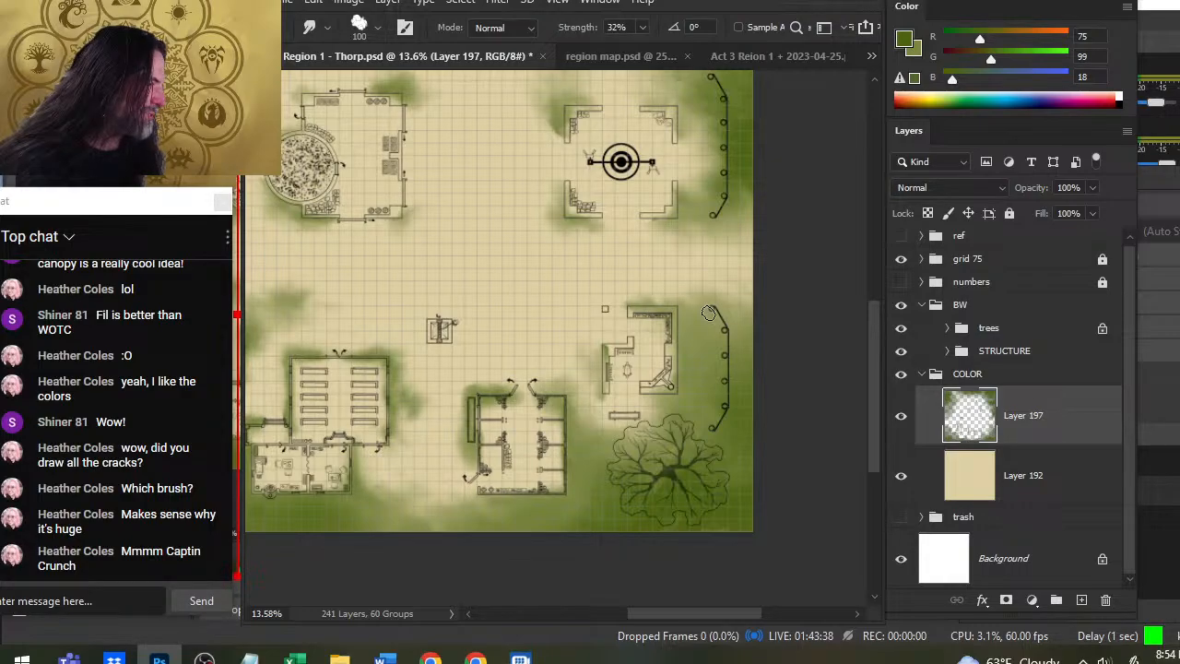
{"action": "key", "text": "z"}
{"action": "left_click_drag", "start_coordinate": [690, 434], "coordinate": [616, 413]}
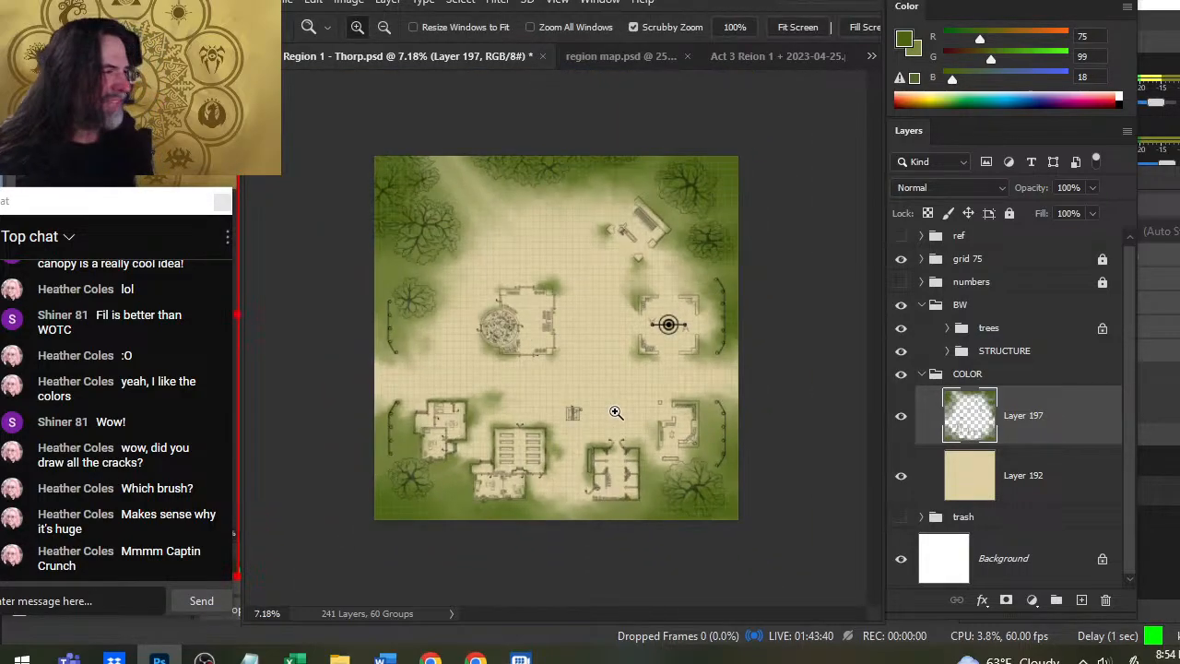
{"action": "left_click_drag", "start_coordinate": [517, 251], "coordinate": [556, 267]}
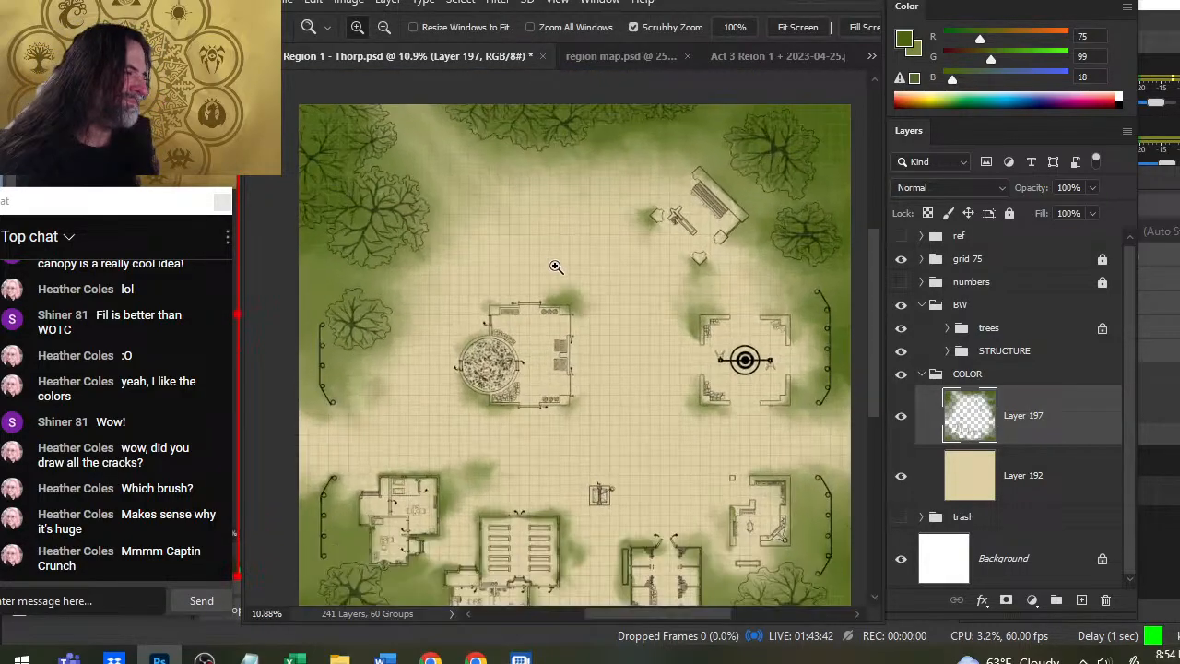
Add a new layer above the green shading in the COLOR group and paint a faint green patch north of the round-ended building.
{"action": "left_click", "coordinate": [1080, 600]}
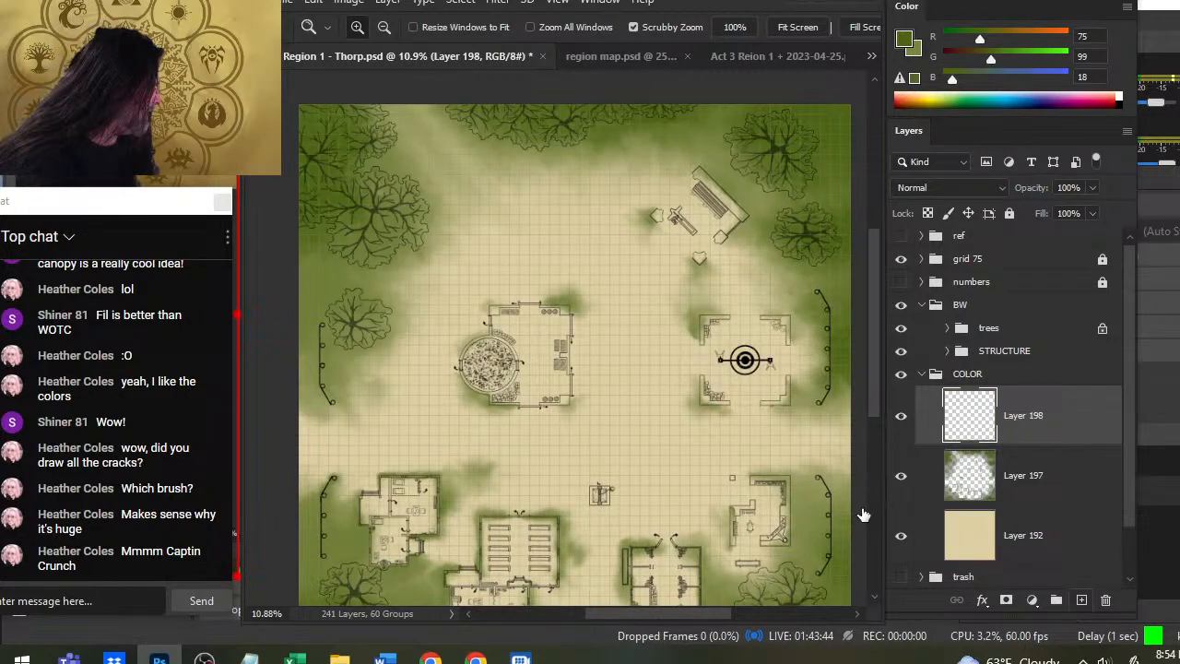
{"action": "key", "text": "b"}
{"action": "mouse_move", "coordinate": [511, 267]}
{"action": "left_mouse_down"}
{"action": "mouse_move", "coordinate": [482, 255]}
{"action": "mouse_move", "coordinate": [581, 253]}
{"action": "left_mouse_up"}
Enlarge the cloud-shaped Smudge brush to 175 px, set its strength to 60% and blend the painted patch into the ground.
{"action": "key", "text": "r"}
{"action": "key", "text": "bracketright"}
{"action": "key", "text": "bracketright"}
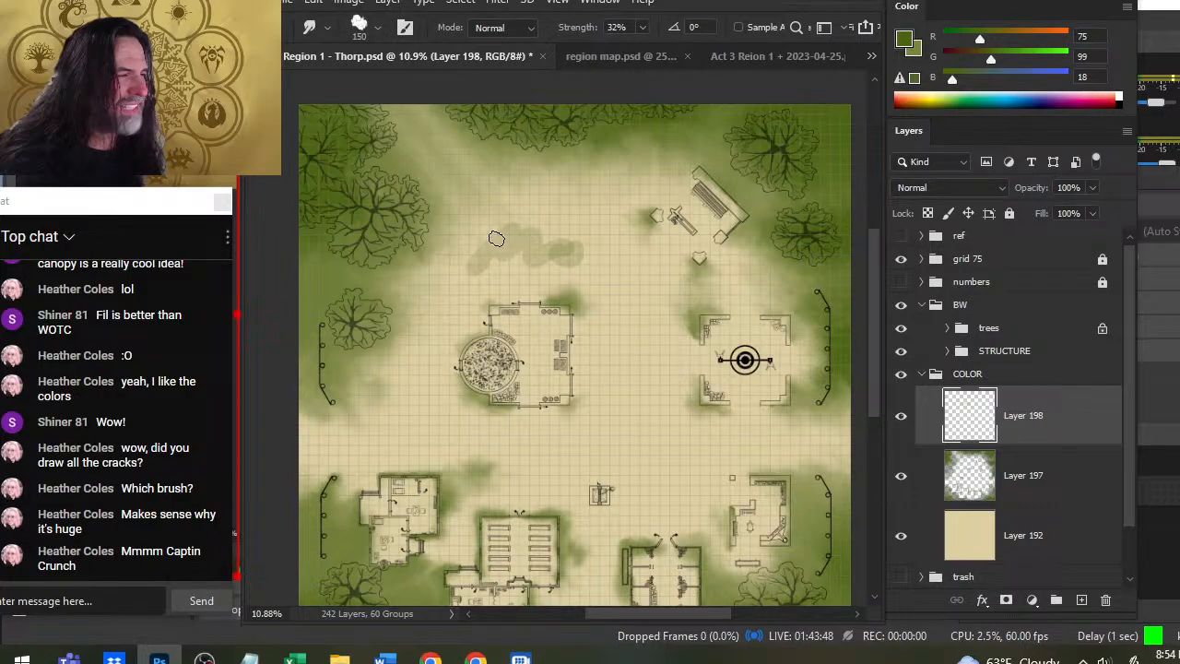
{"action": "right_click", "coordinate": [518, 238]}
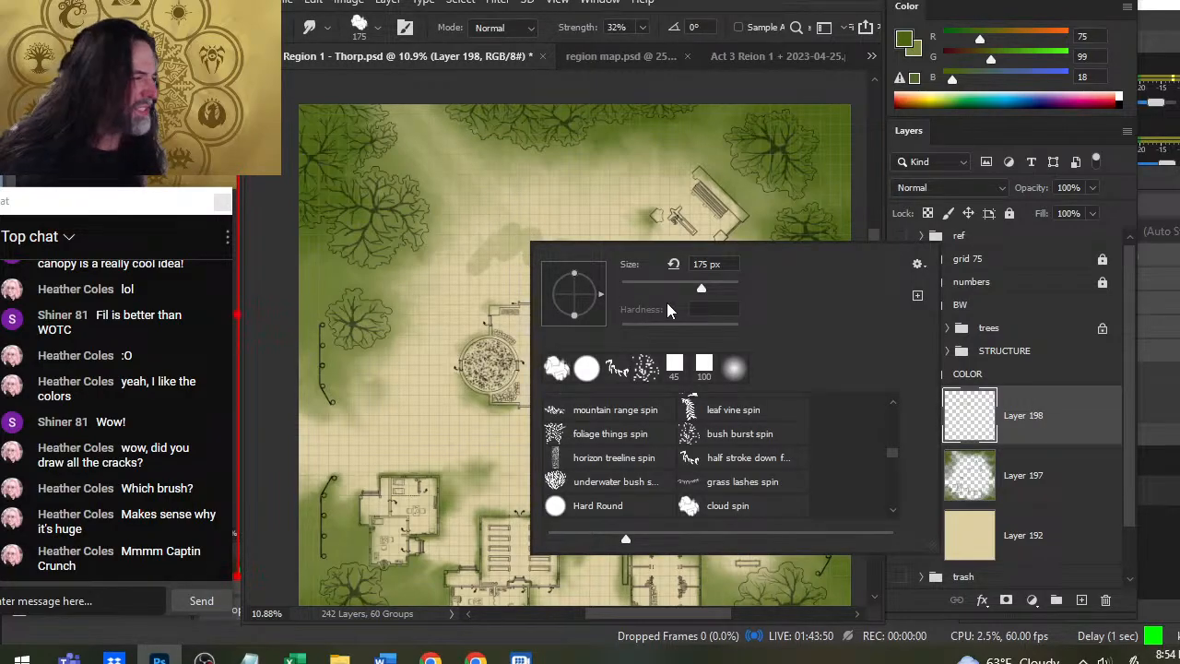
{"action": "key", "text": "Escape"}
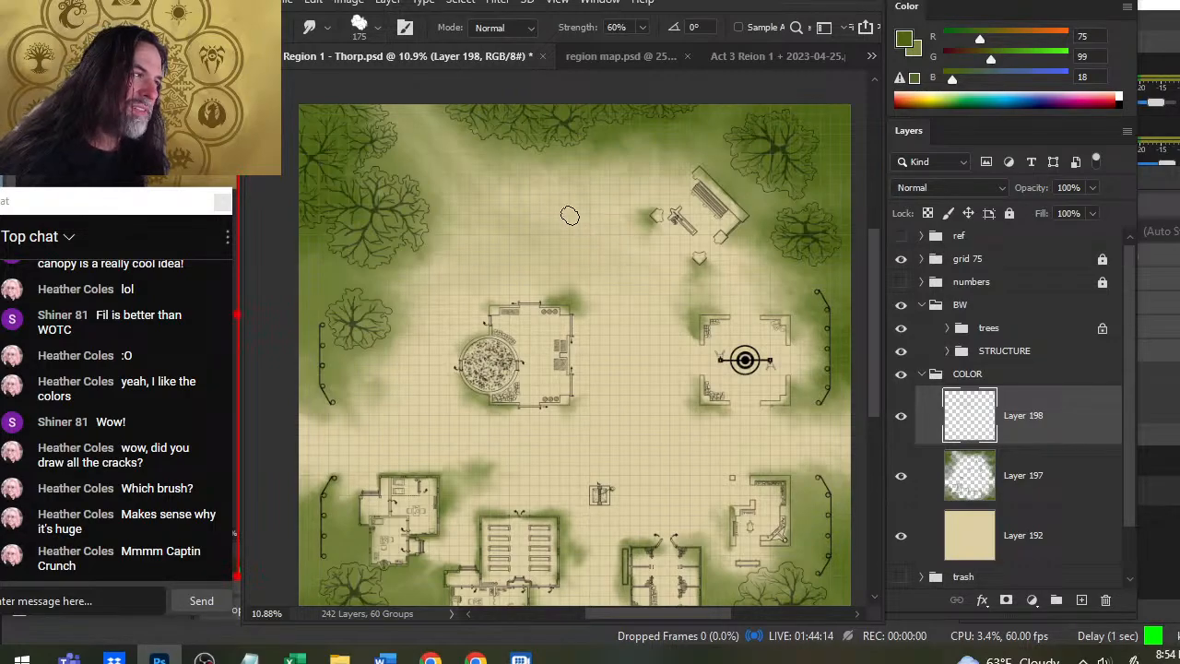
Give the Eraser the cloud spin brush tip.
{"action": "key", "text": "e"}
{"action": "right_click", "coordinate": [548, 217]}
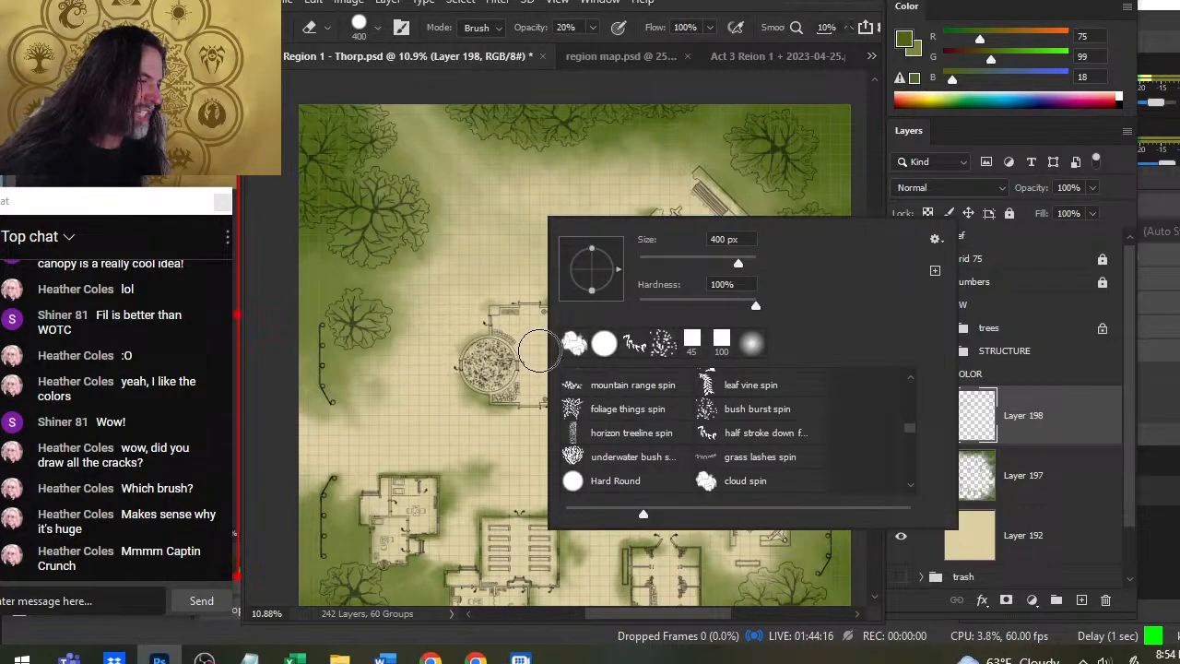
{"action": "left_click", "coordinate": [573, 343]}
{"action": "left_click", "coordinate": [738, 12]}
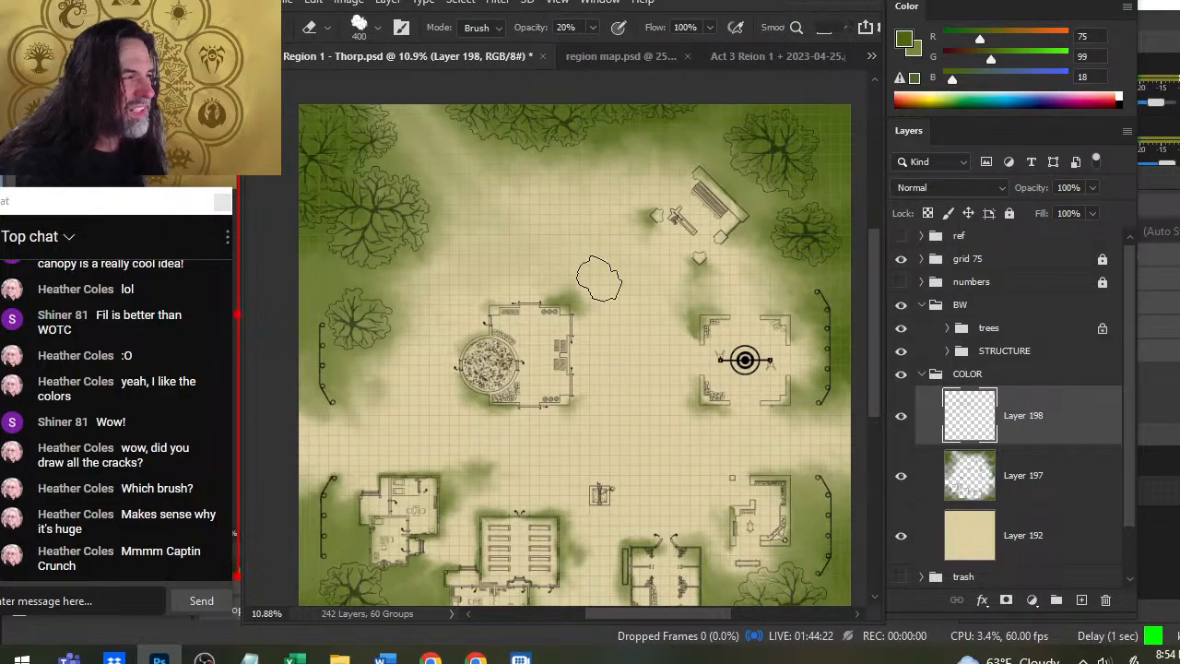
Paint faint green on the open ground around the small central structure with a 175 px brush at 20% opacity and smudge it.
{"action": "key", "text": "r"}
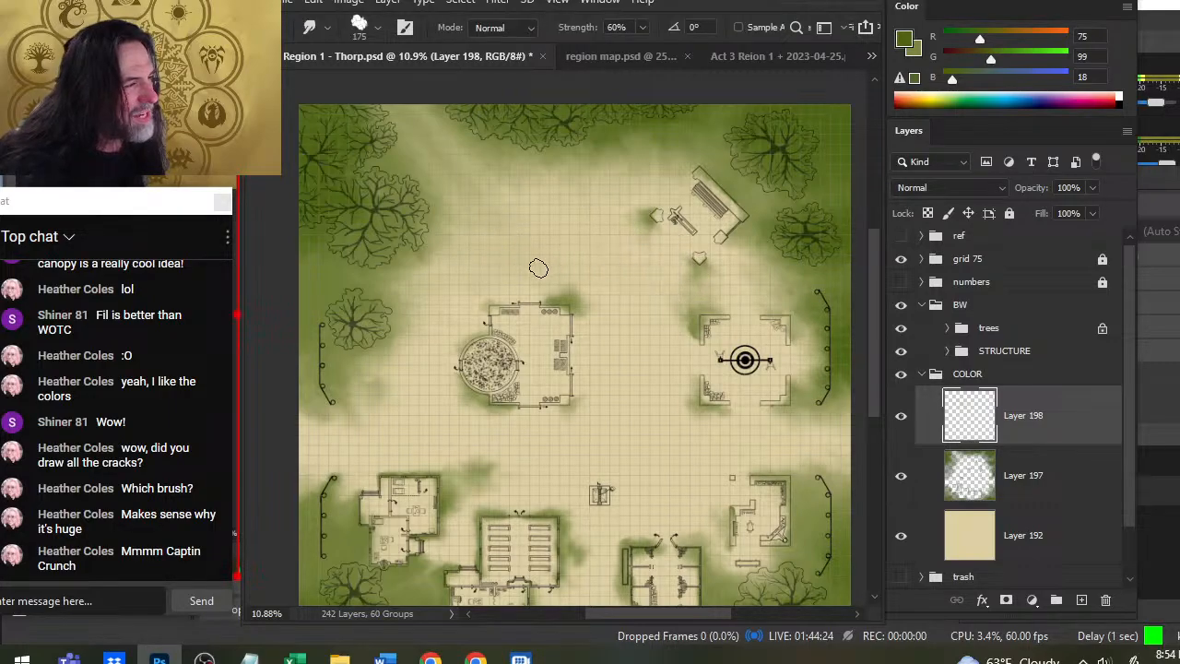
{"action": "key", "text": "b"}
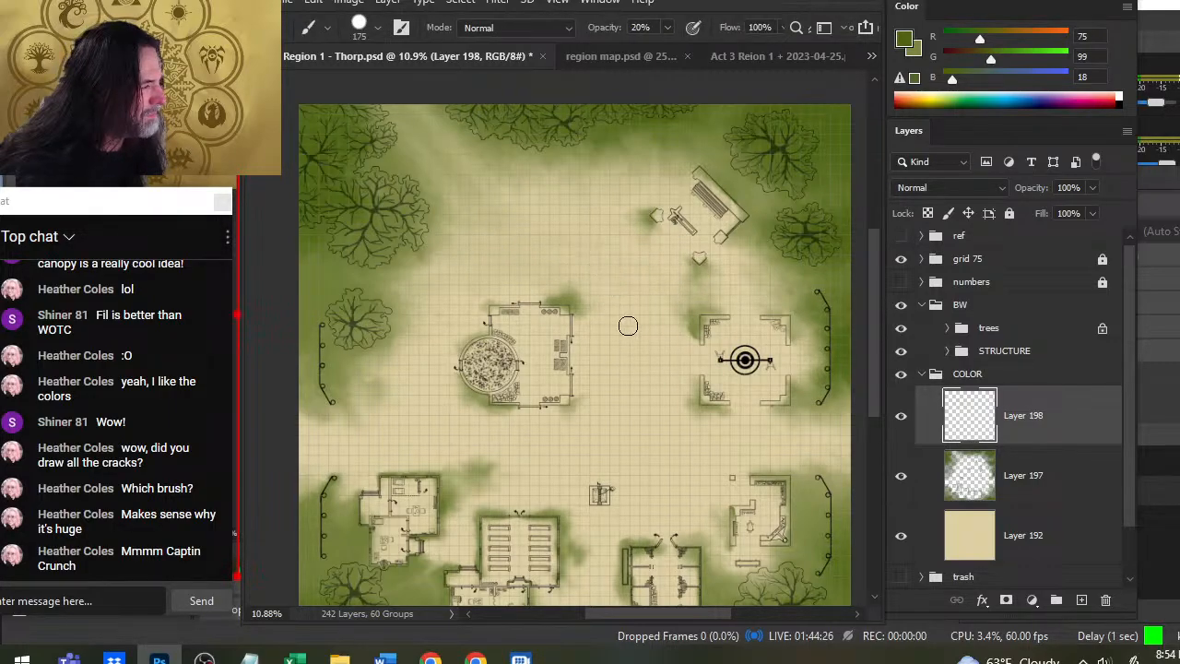
{"action": "left_click_drag", "start_coordinate": [698, 490], "coordinate": [659, 313]}
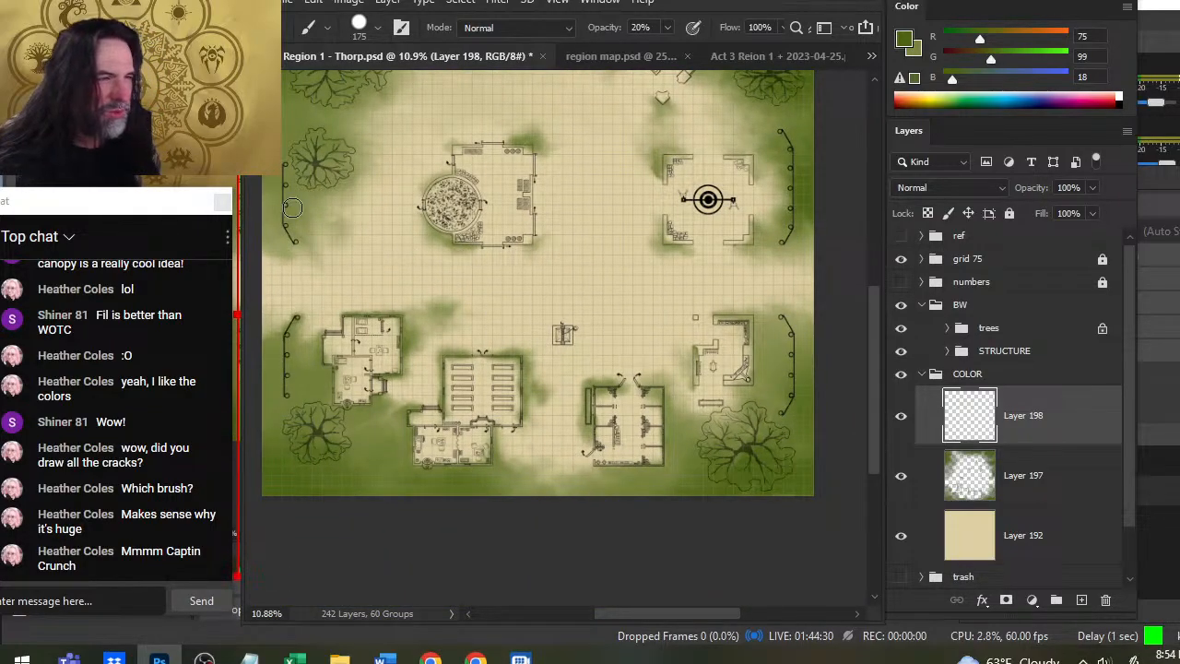
{"action": "key", "text": "r"}
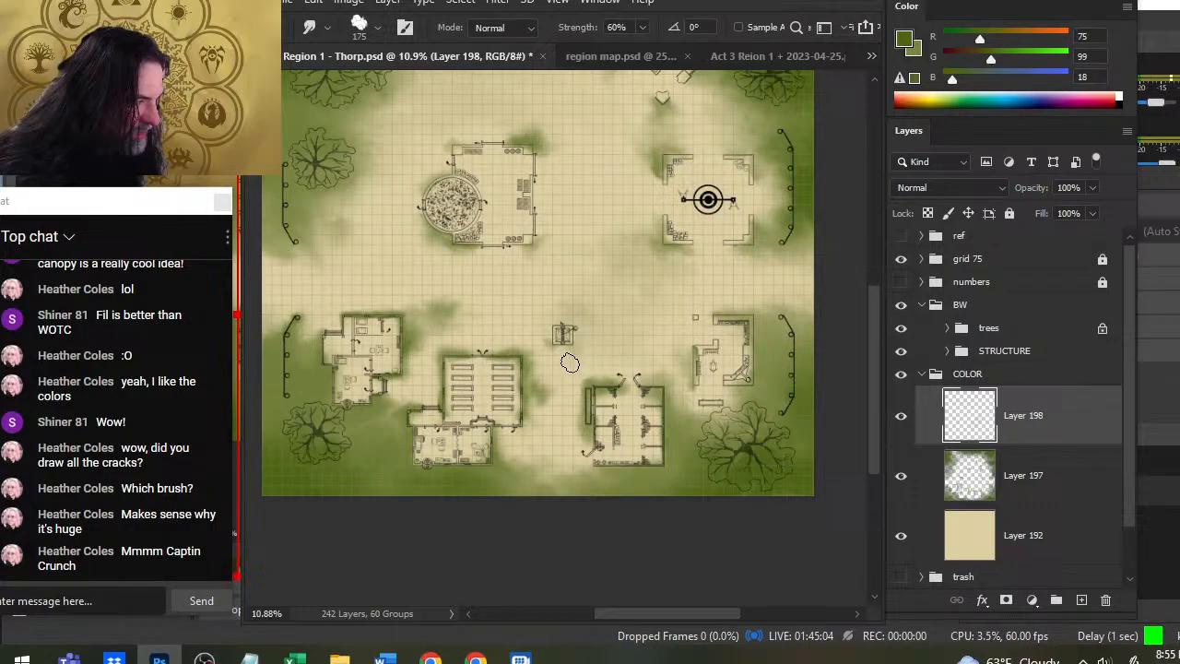
Paint and smudge soft green shading around the walls of the southwestern buildings.
{"action": "key", "text": "b"}
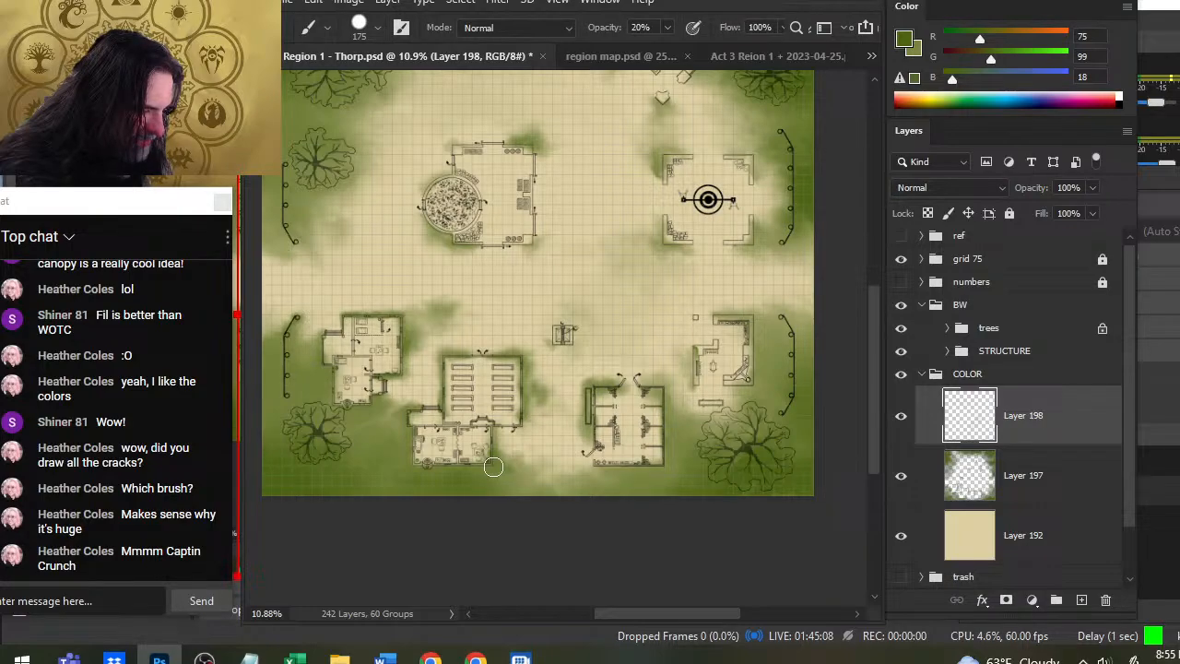
{"action": "key", "text": "r"}
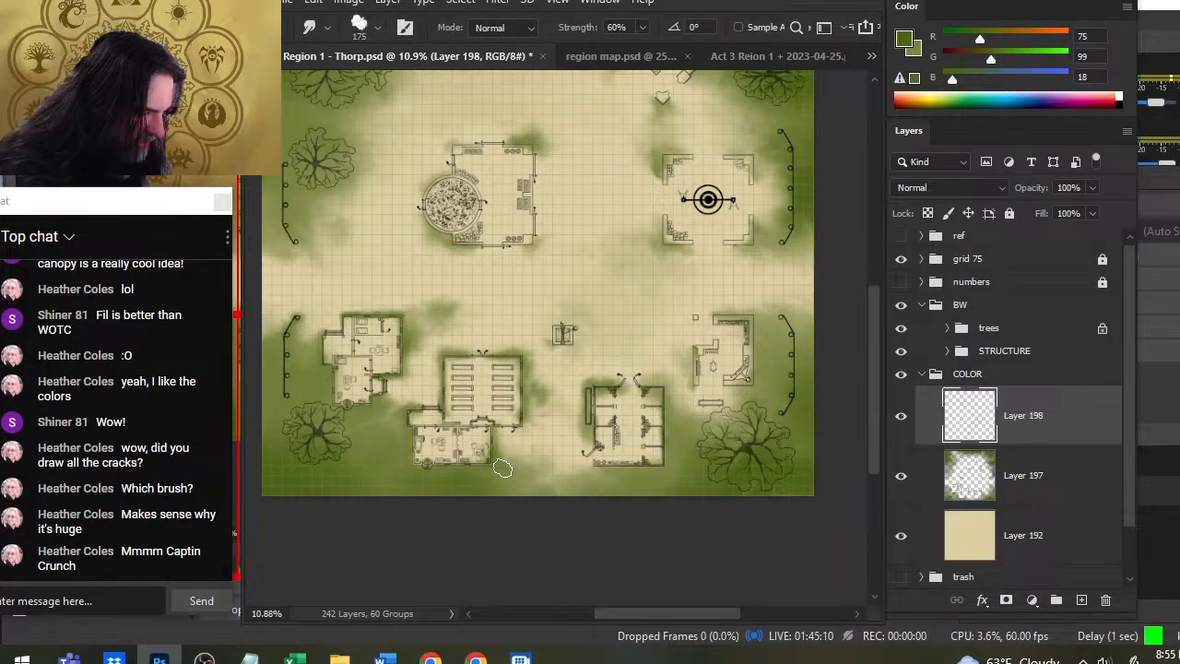
{"action": "left_click_drag", "start_coordinate": [402, 448], "coordinate": [492, 492]}
{"action": "key", "text": "b"}
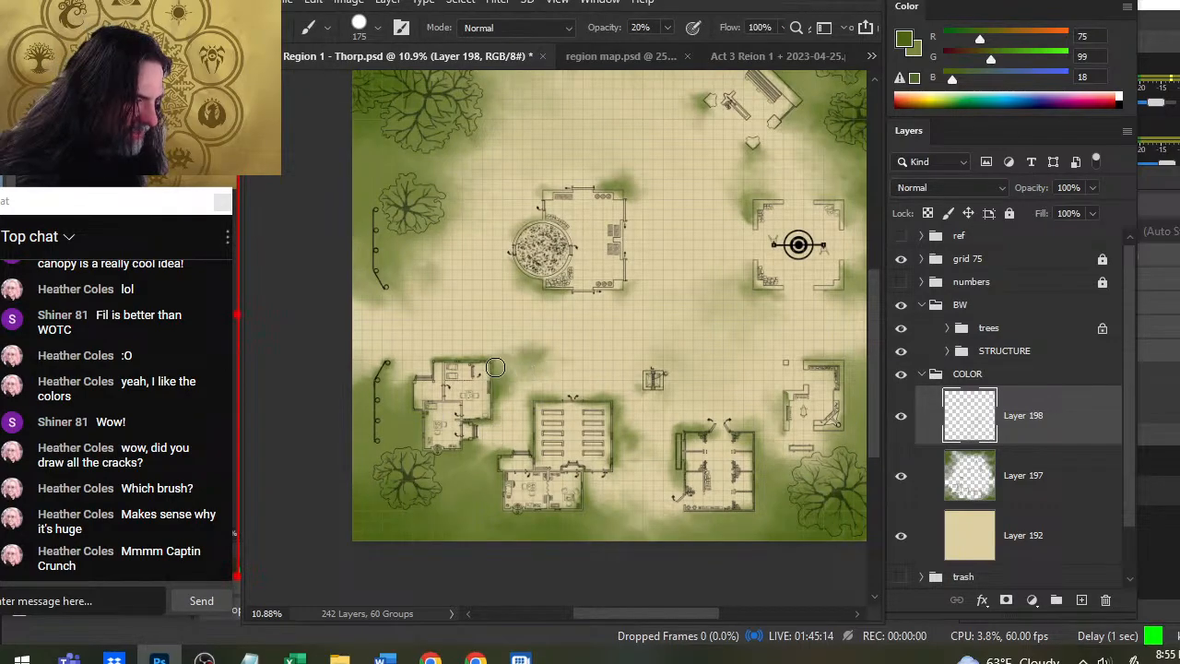
{"action": "key", "text": "r"}
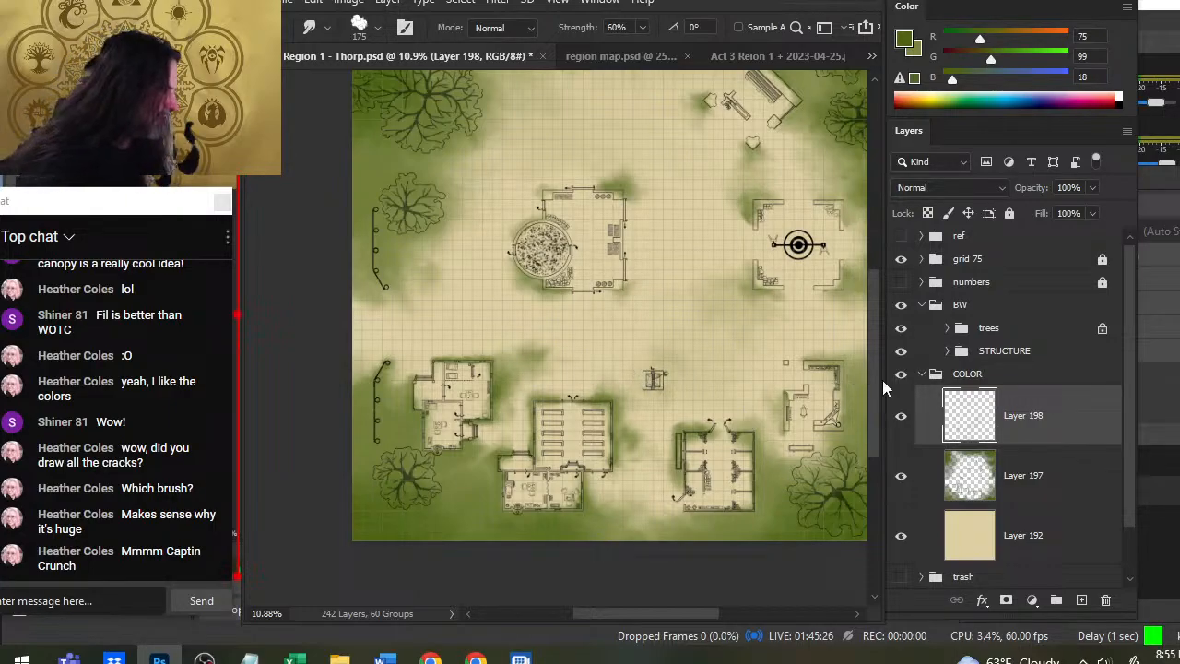
Paint and smudge soft green shading along the two fences on the map's east side.
{"action": "key", "text": "b"}
{"action": "scroll", "coordinate": [777, 289], "scroll_direction": "right", "scroll_amount": 2}
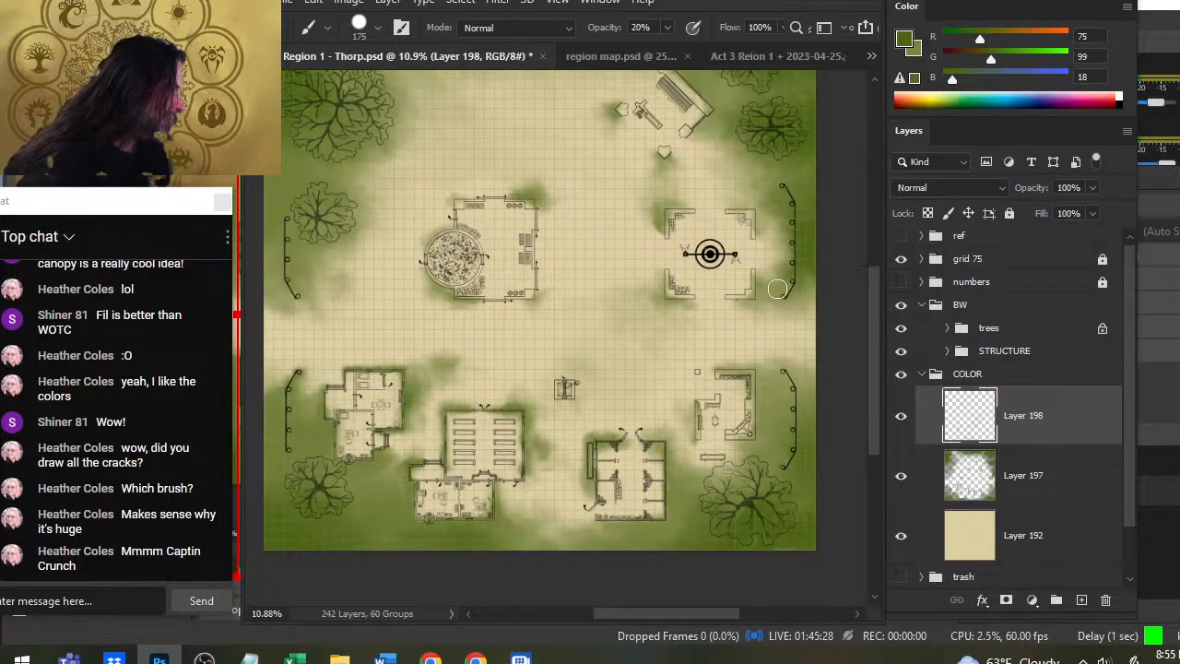
{"action": "key", "text": "r"}
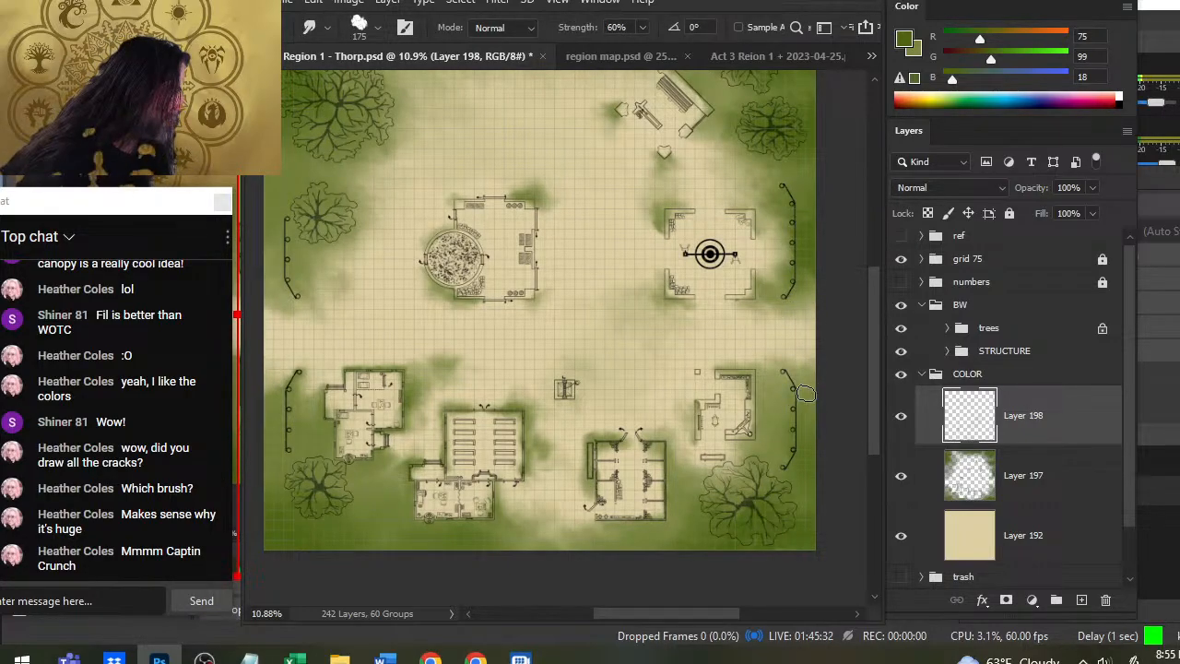
{"action": "key", "text": "b"}
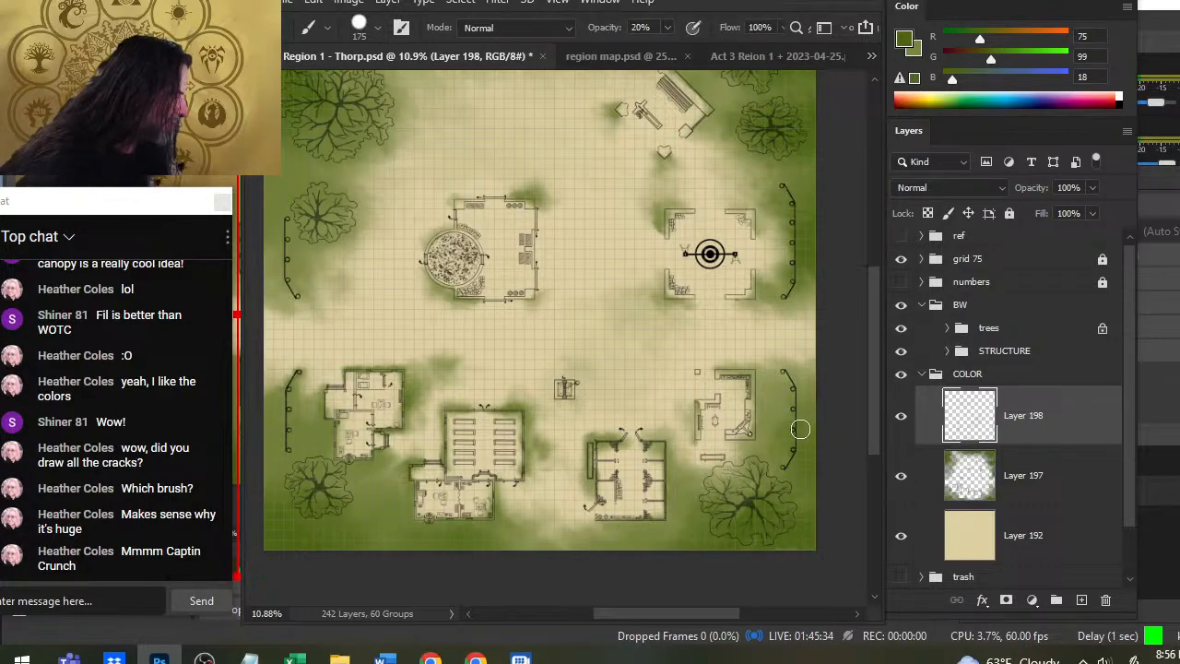
{"action": "key", "text": "r"}
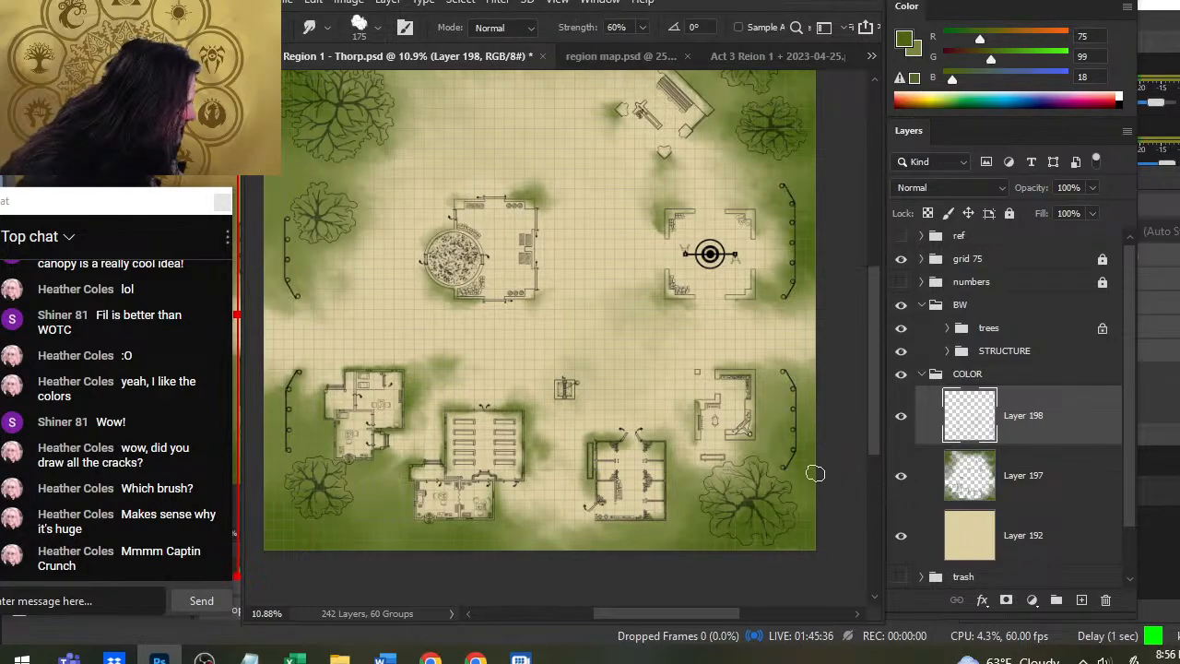
Darken the grass along the map's south edge below the buildings with soft green strokes and smudge them.
{"action": "key", "text": "b"}
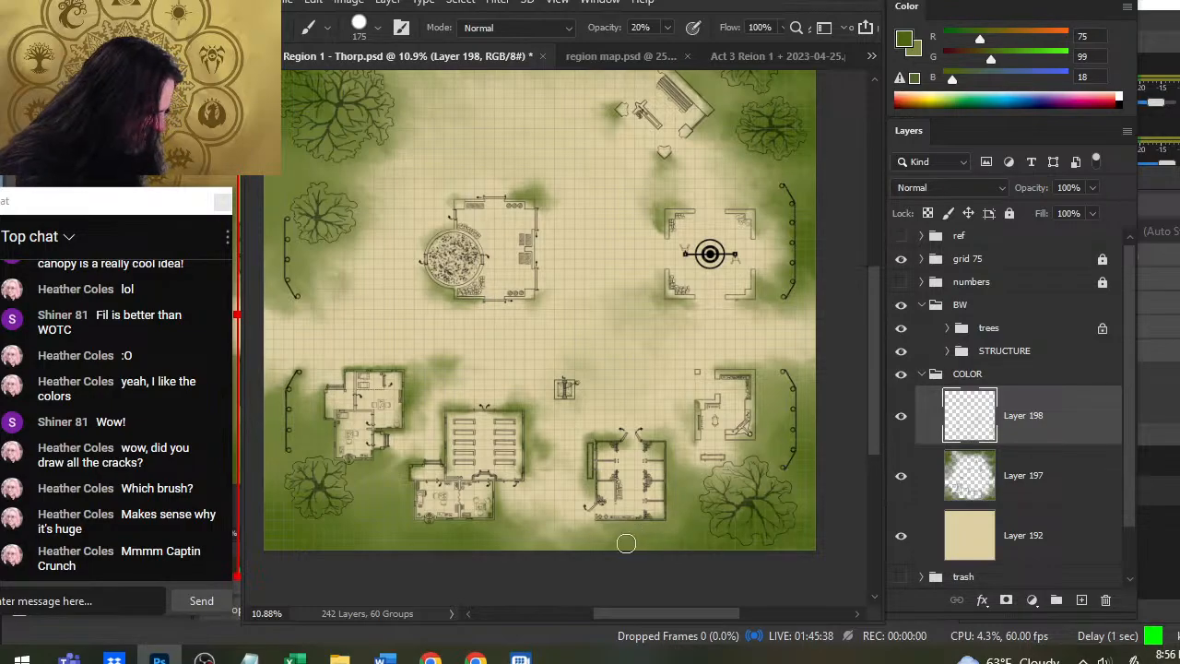
{"action": "key", "text": "r"}
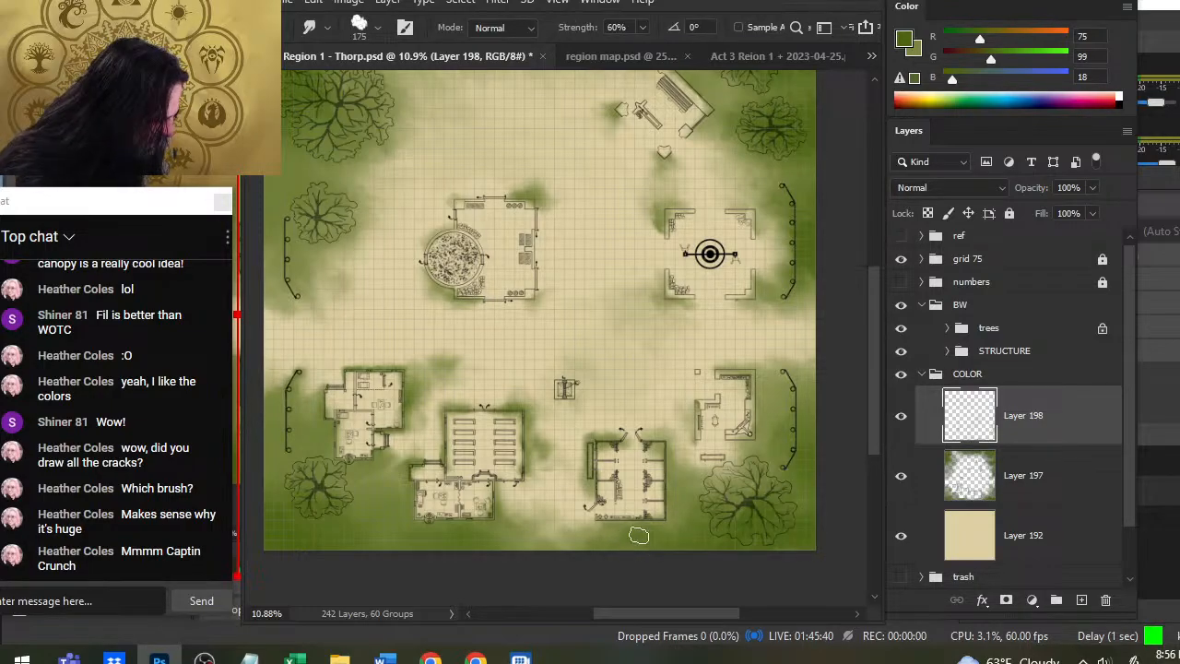
{"action": "key", "text": "b"}
{"action": "key", "text": "r"}
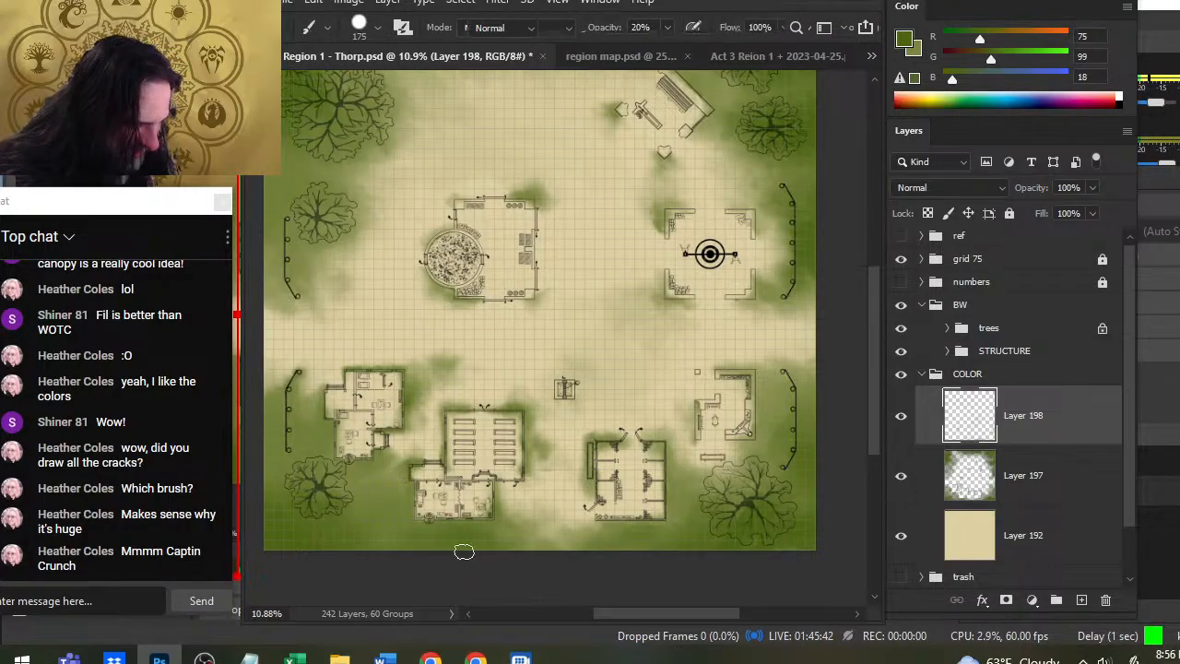
{"action": "key", "text": "b"}
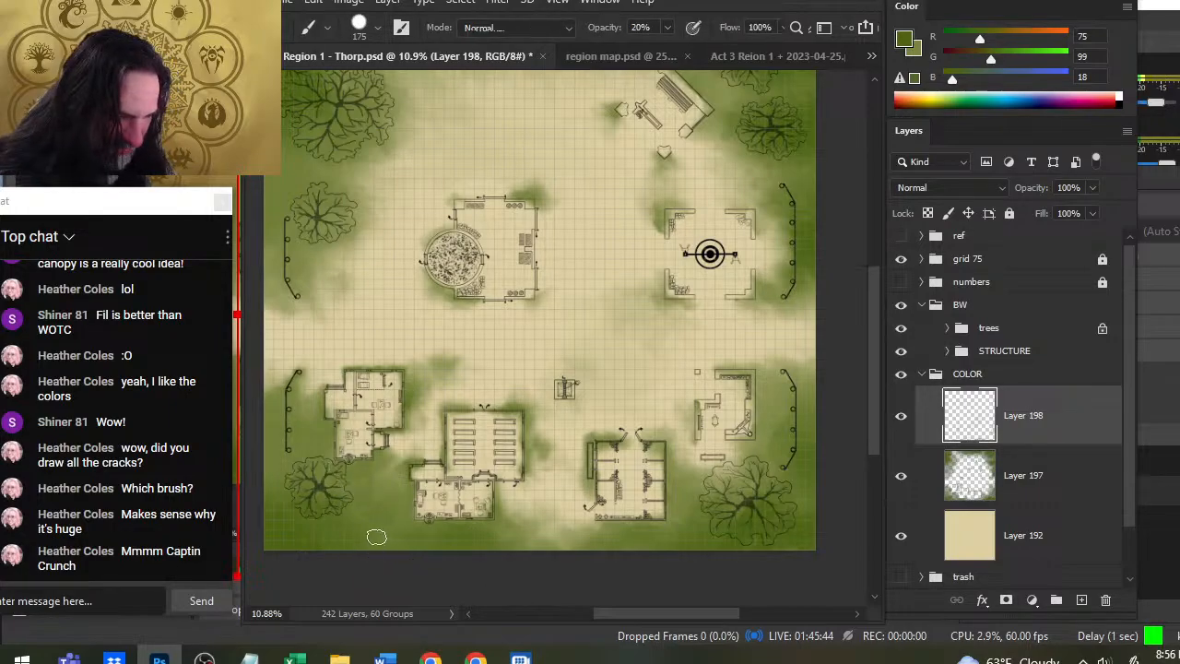
{"action": "key", "text": "r"}
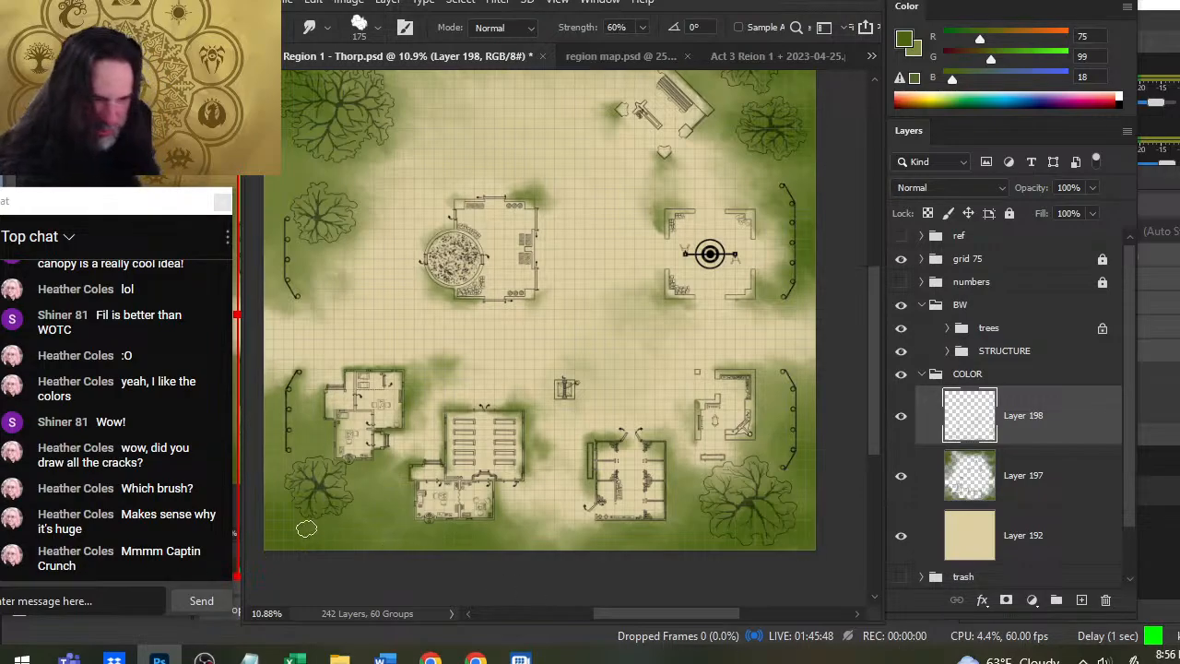
Deepen and blend the green around the tree in the map's southwest corner, then check the whole map.
{"action": "key", "text": "b"}
{"action": "key", "text": "r"}
{"action": "key", "text": "b"}
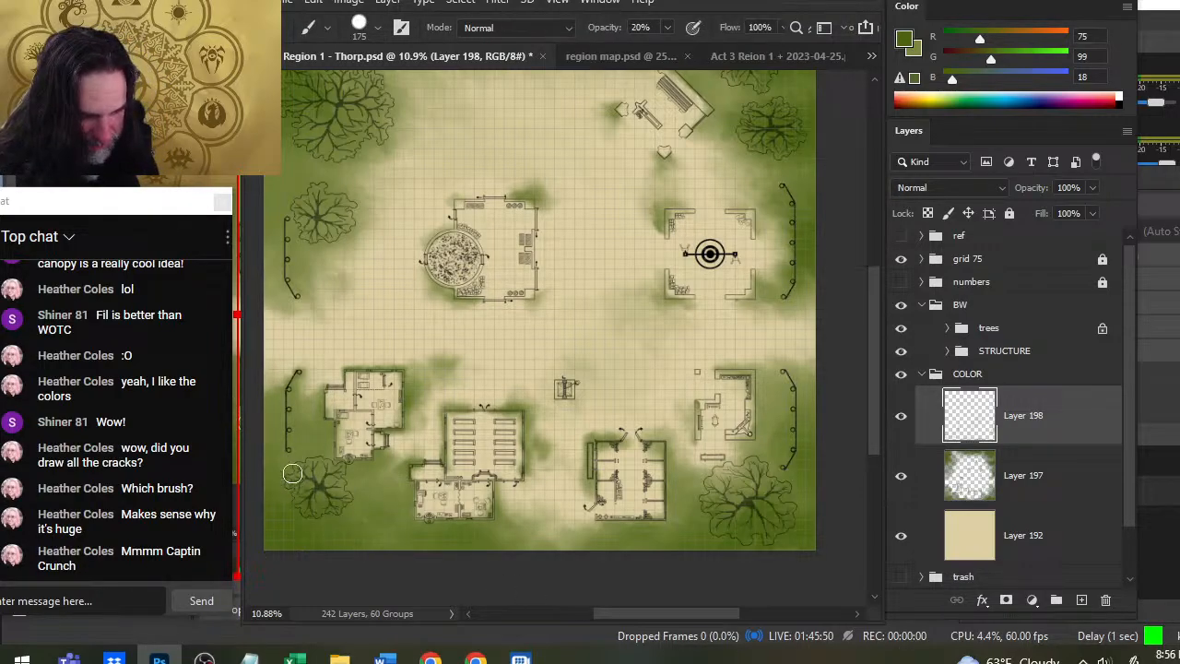
{"action": "key", "text": "r"}
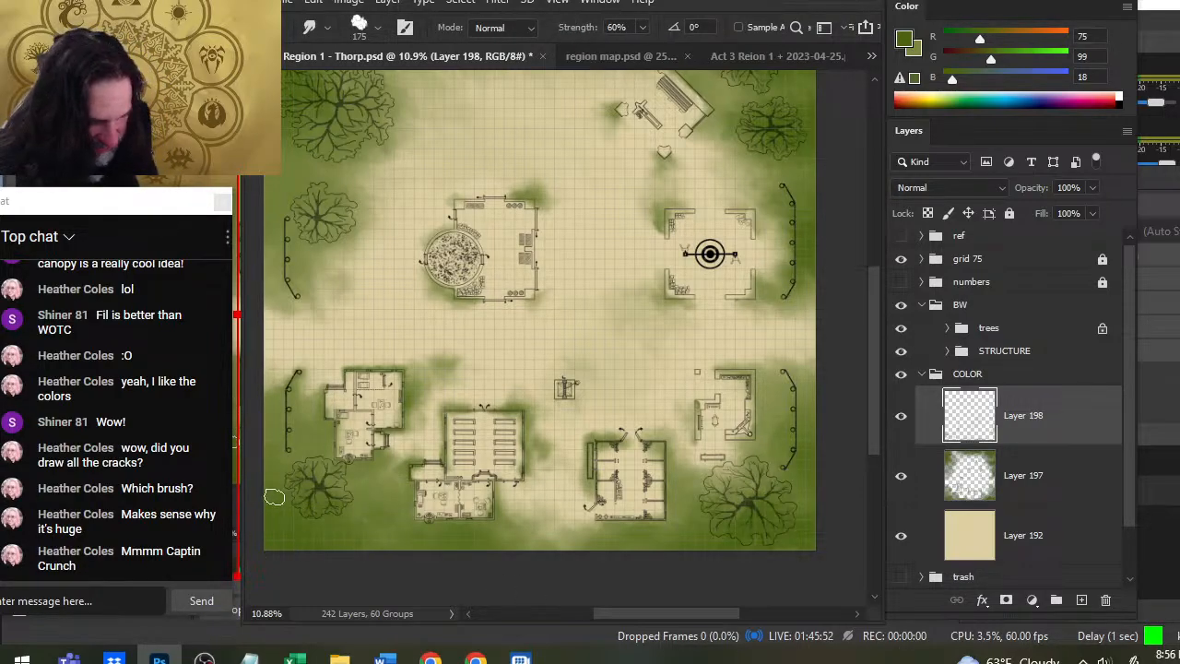
{"action": "key", "text": "b"}
{"action": "key", "text": "r"}
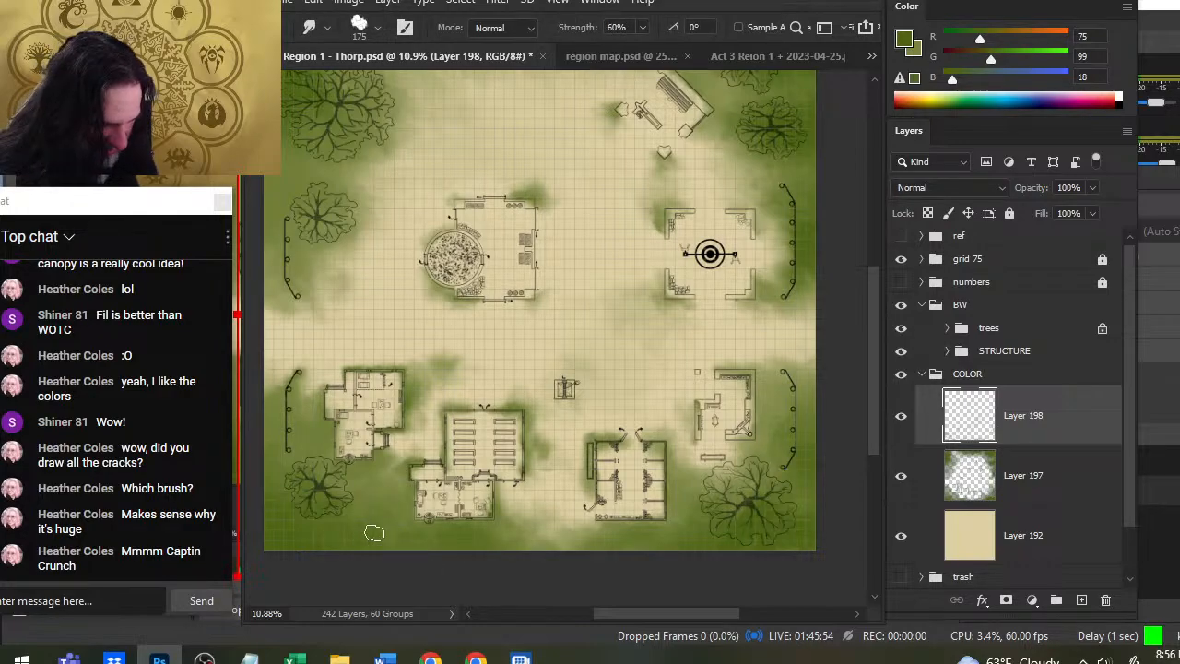
{"action": "key", "text": "z"}
{"action": "left_click_drag", "start_coordinate": [665, 396], "coordinate": [610, 392]}
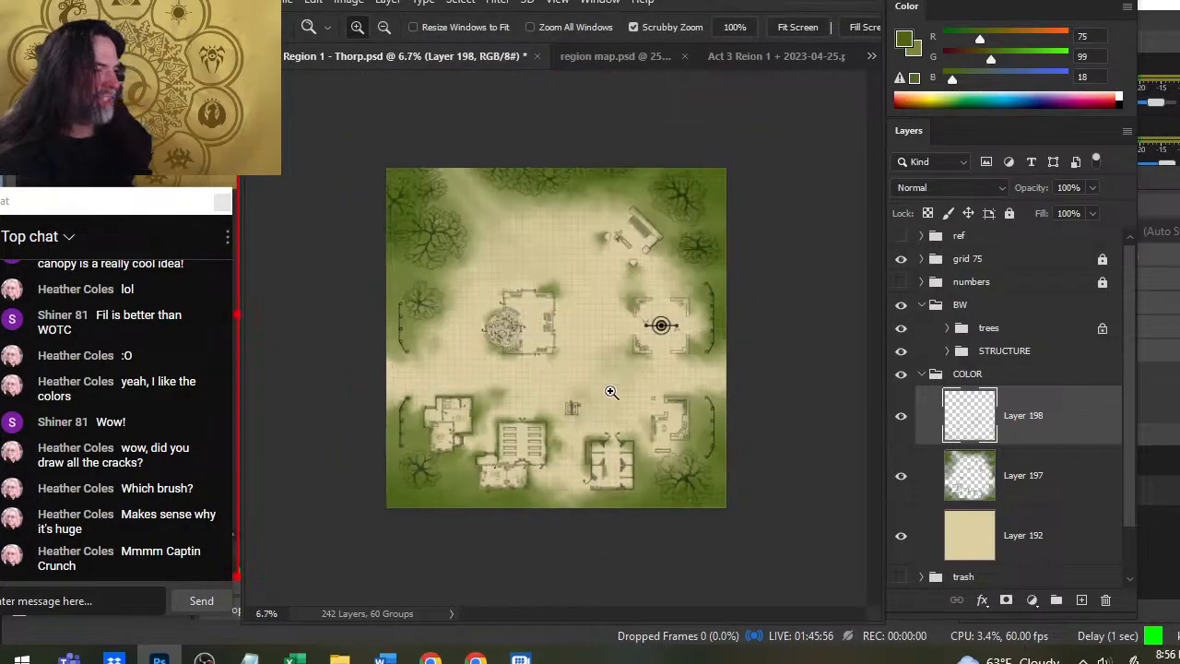
Activate the Smudge tool on Layer 197 and examine the grass shading around the buildings, trees and edges of the whole map.
{"action": "left_click_drag", "start_coordinate": [648, 479], "coordinate": [700, 478]}
{"action": "key", "text": "r"}
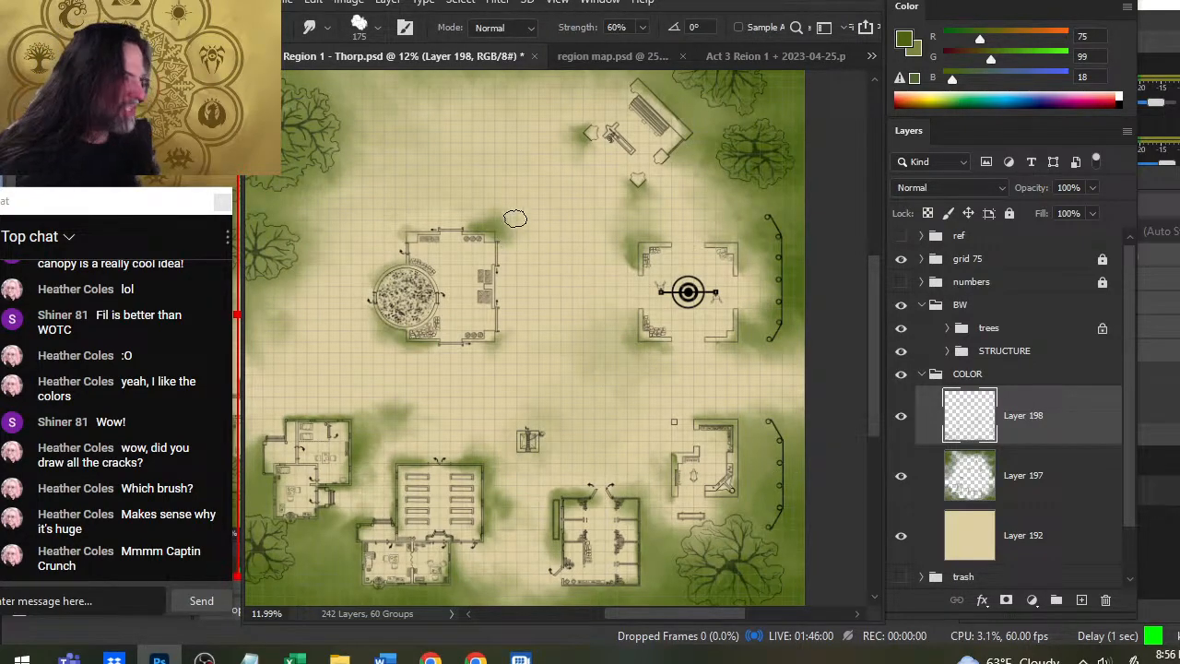
{"action": "left_click", "coordinate": [1044, 498]}
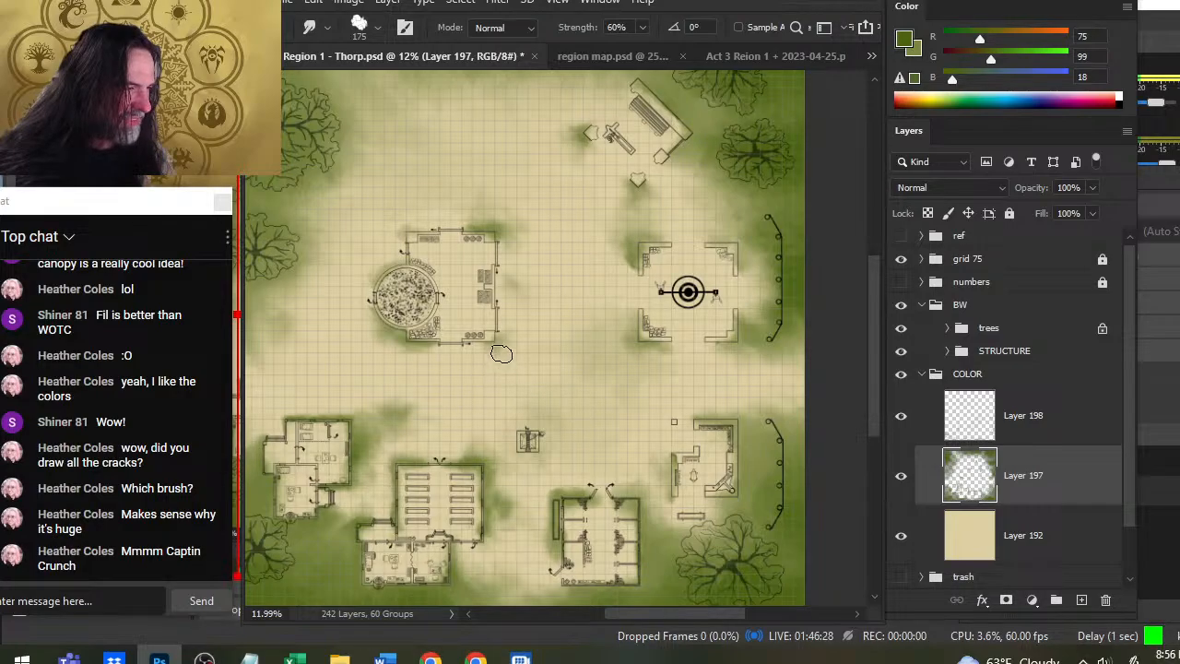
{"action": "left_click_drag", "start_coordinate": [374, 453], "coordinate": [516, 225]}
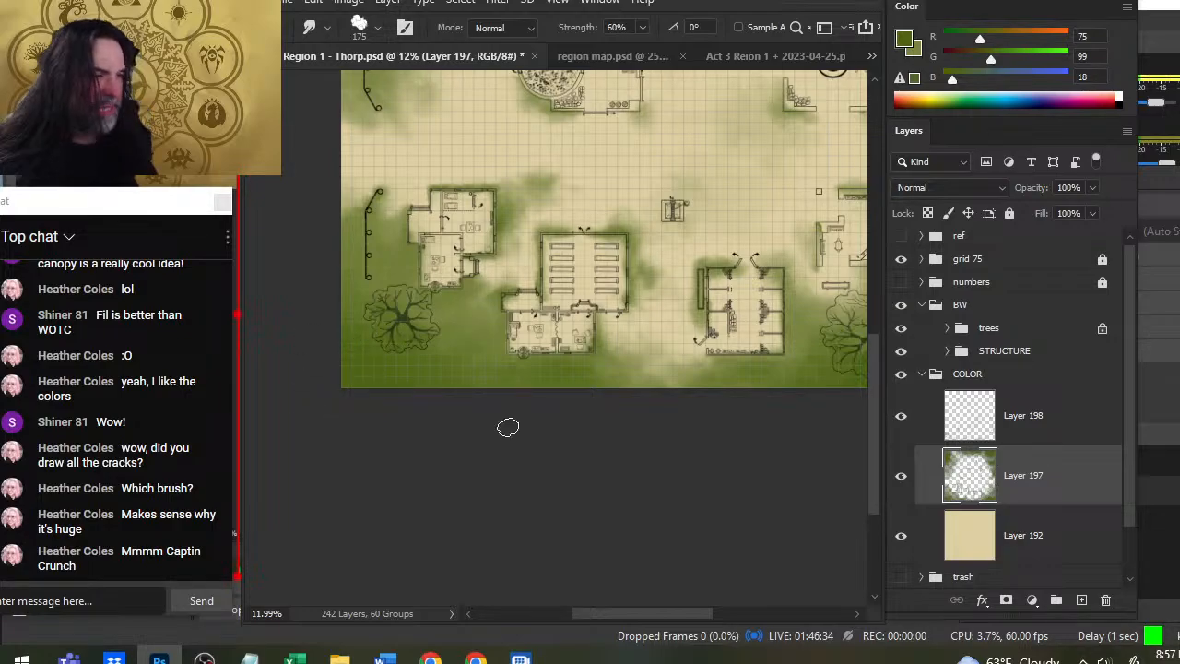
{"action": "left_click_drag", "start_coordinate": [646, 277], "coordinate": [590, 466]}
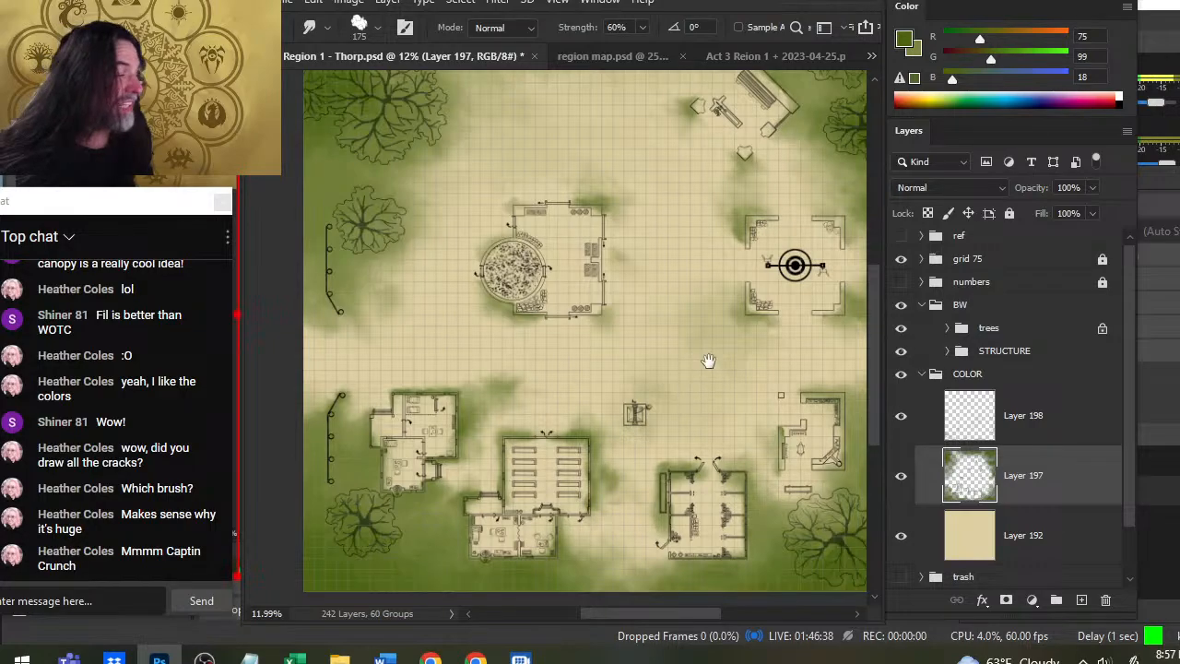
{"action": "left_click_drag", "start_coordinate": [708, 360], "coordinate": [500, 460]}
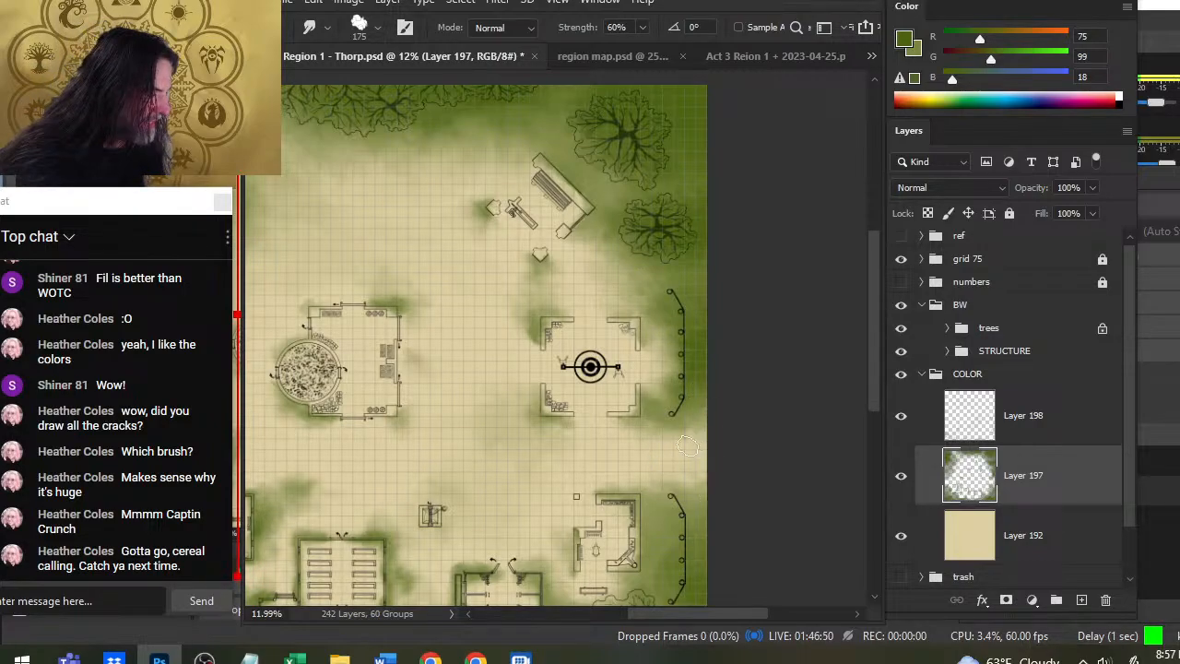
{"action": "left_click_drag", "start_coordinate": [619, 181], "coordinate": [667, 371]}
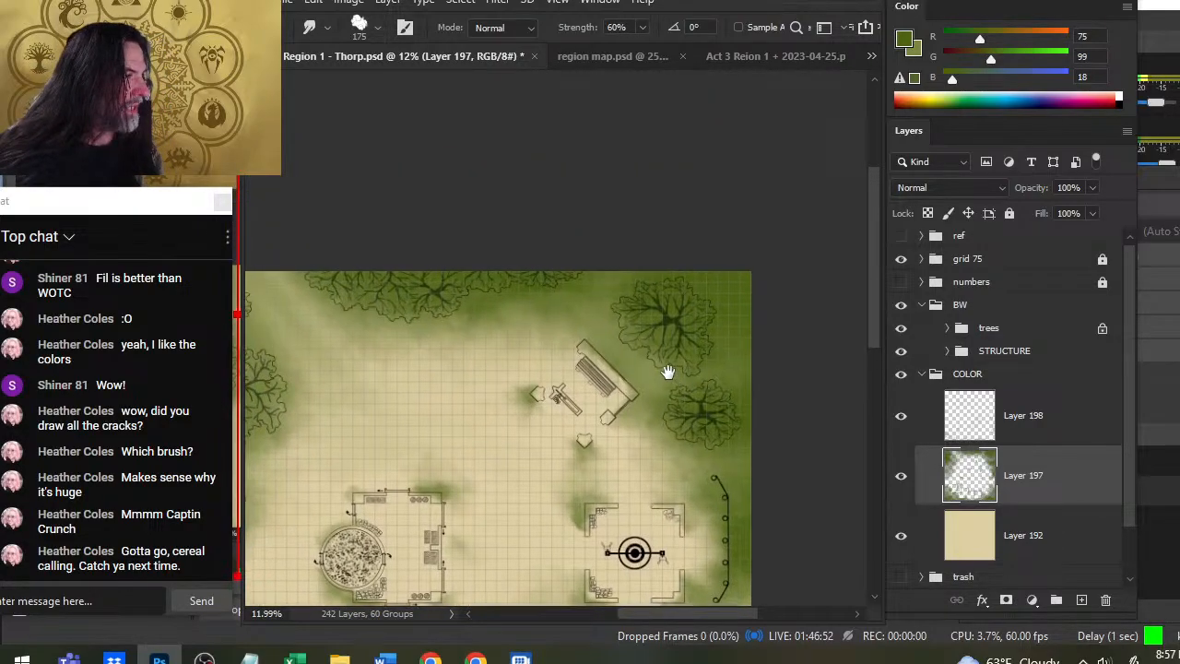
{"action": "left_click_drag", "start_coordinate": [411, 304], "coordinate": [676, 291]}
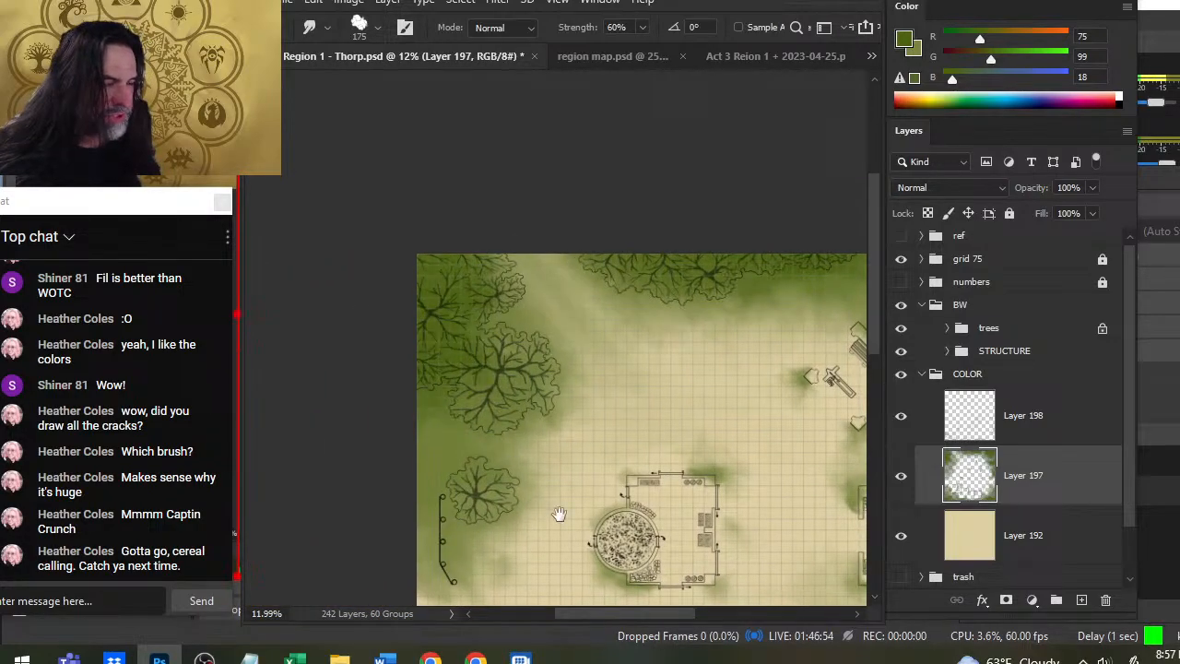
{"action": "left_click_drag", "start_coordinate": [559, 513], "coordinate": [554, 370]}
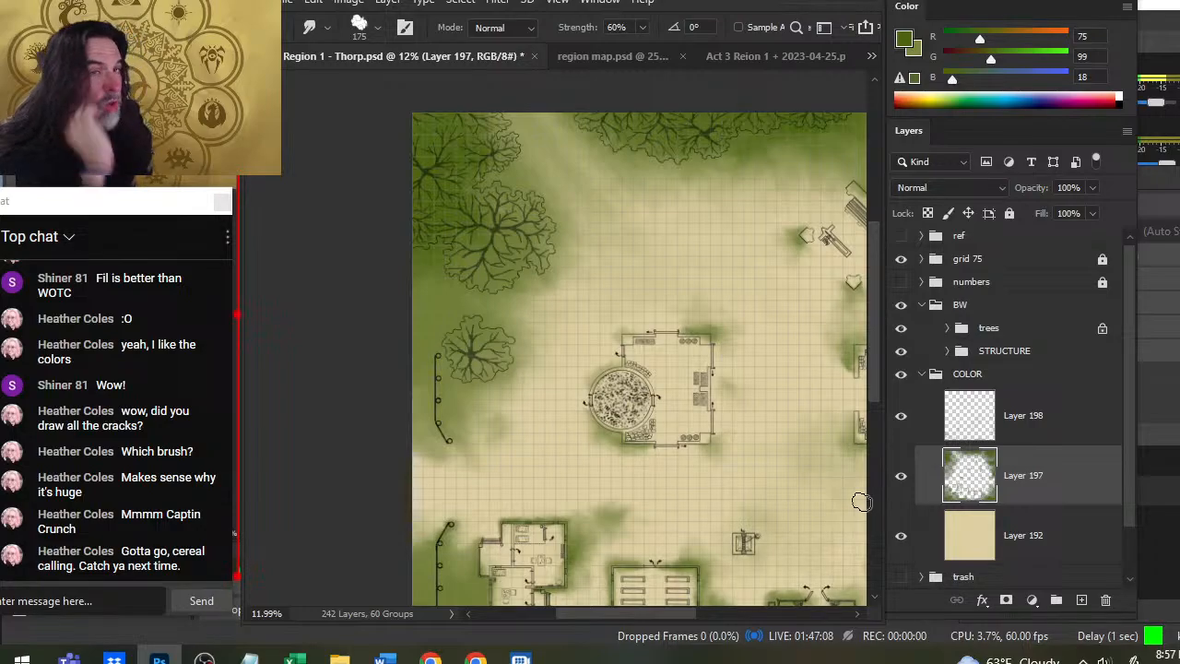
{"action": "left_click_drag", "start_coordinate": [689, 339], "coordinate": [476, 355]}
Merge Layer 198 down into Layer 197 and check the merged grass layer's visibility.
{"action": "right_click", "coordinate": [1053, 422]}
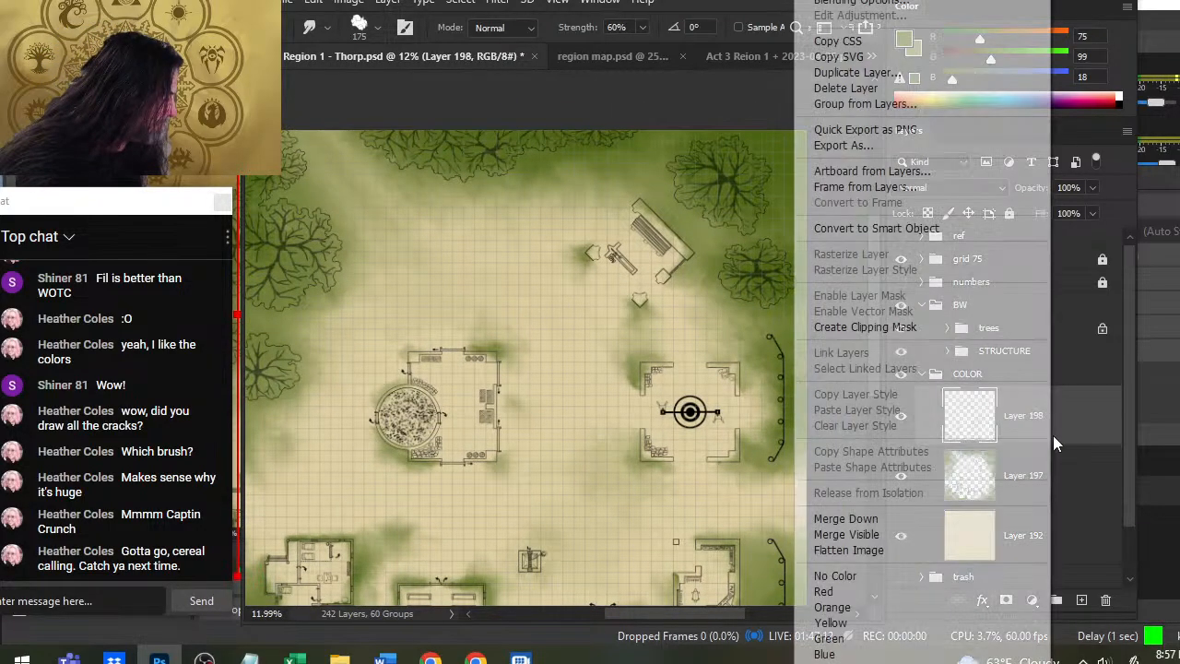
{"action": "left_click", "coordinate": [892, 517]}
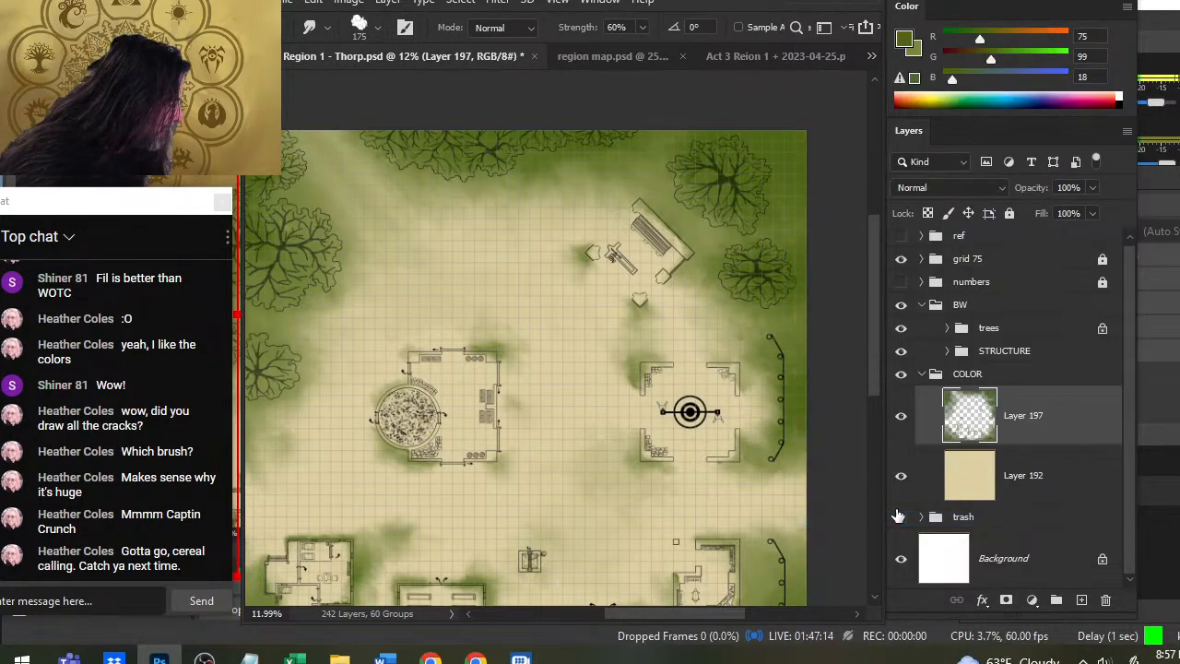
{"action": "left_click", "coordinate": [898, 425]}
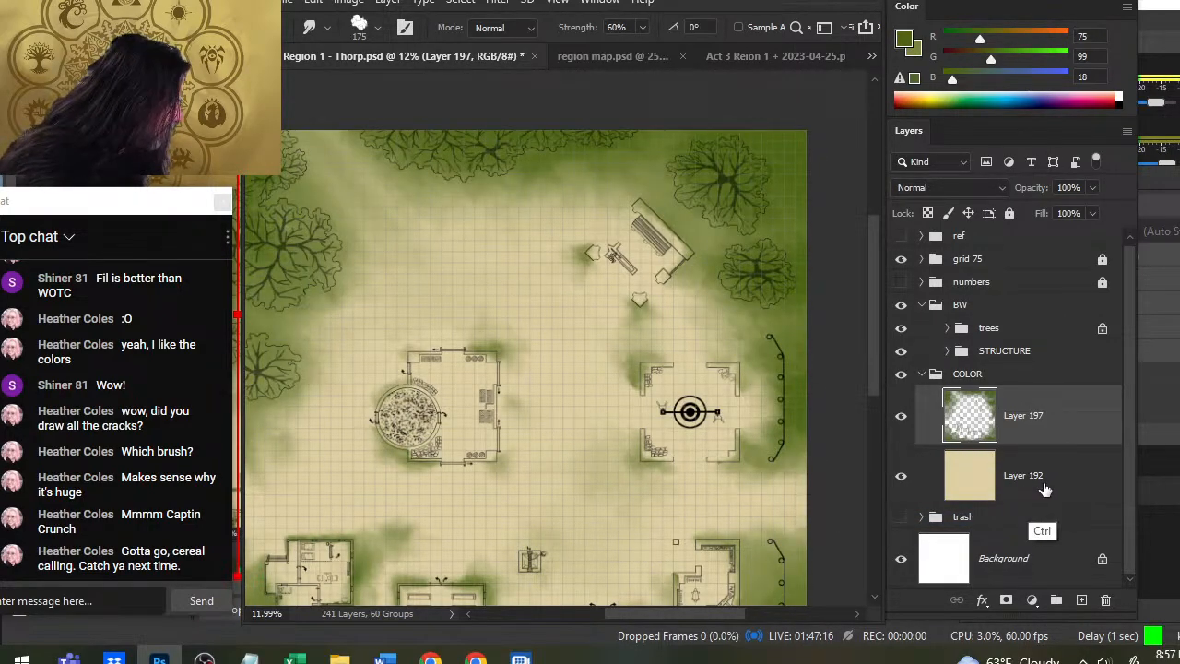
Group Layer 197 and Layer 192 inside COLOR and name the group "ground".
{"action": "left_click", "coordinate": [1044, 489], "text": "ctrl"}
{"action": "key", "text": "ctrl+g"}
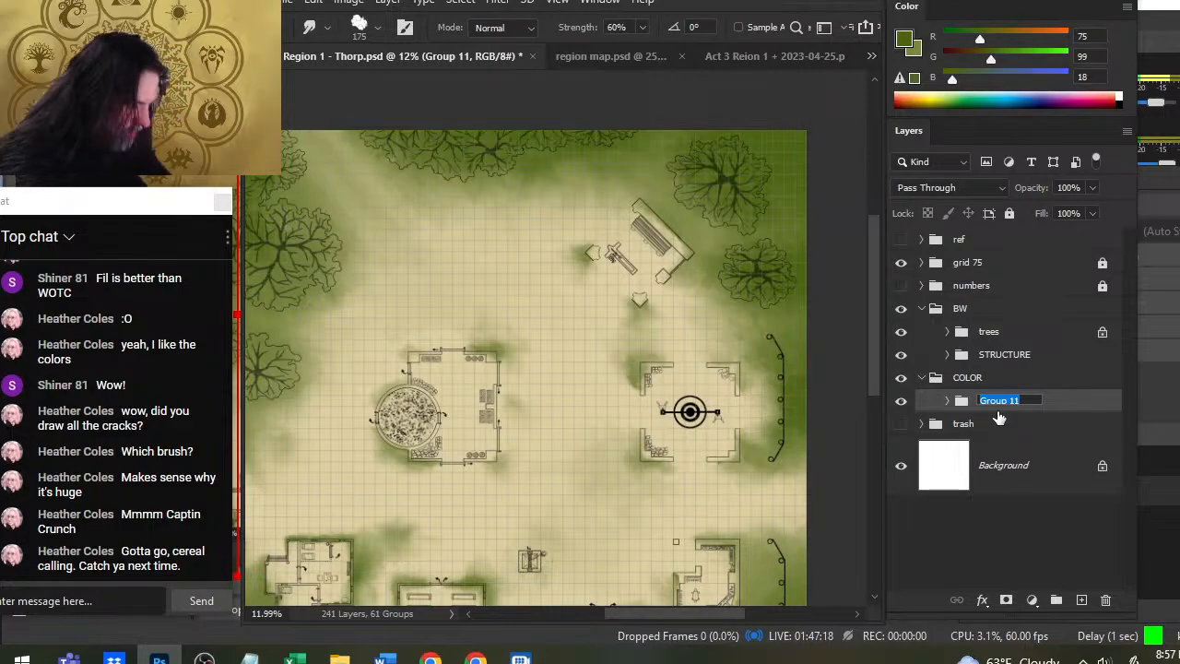
{"action": "type", "text": "ground"}
{"action": "key", "text": "Return"}
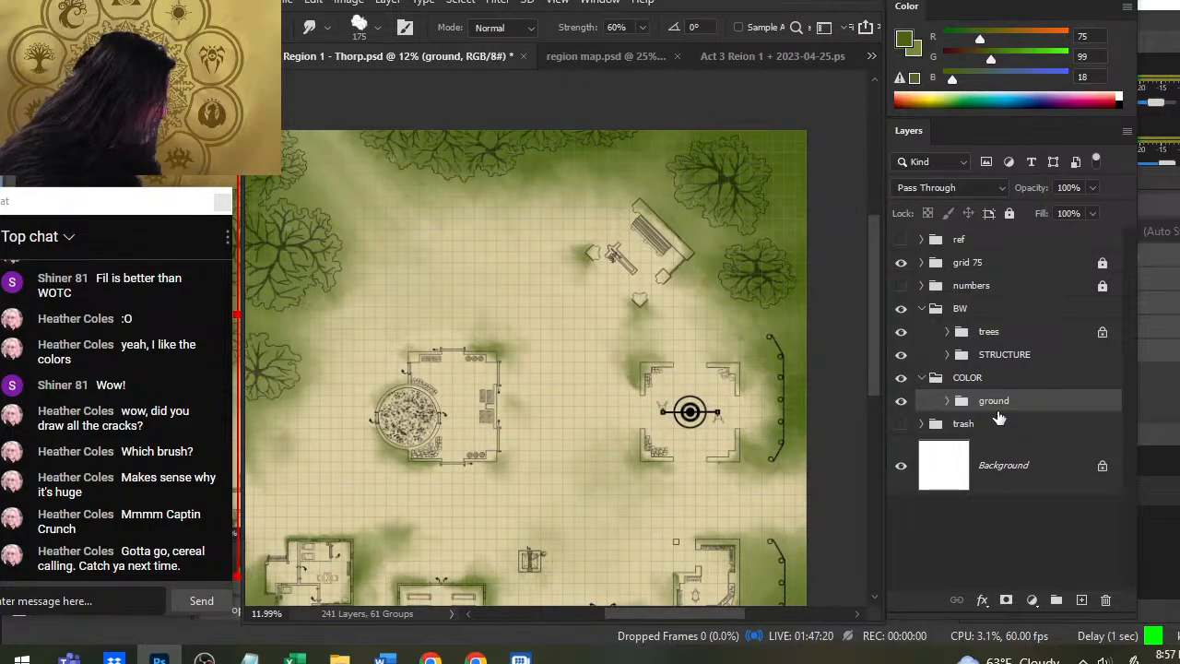
Add a new layer above the ground group and place it in a group named "canopy".
{"action": "left_click", "coordinate": [1081, 600]}
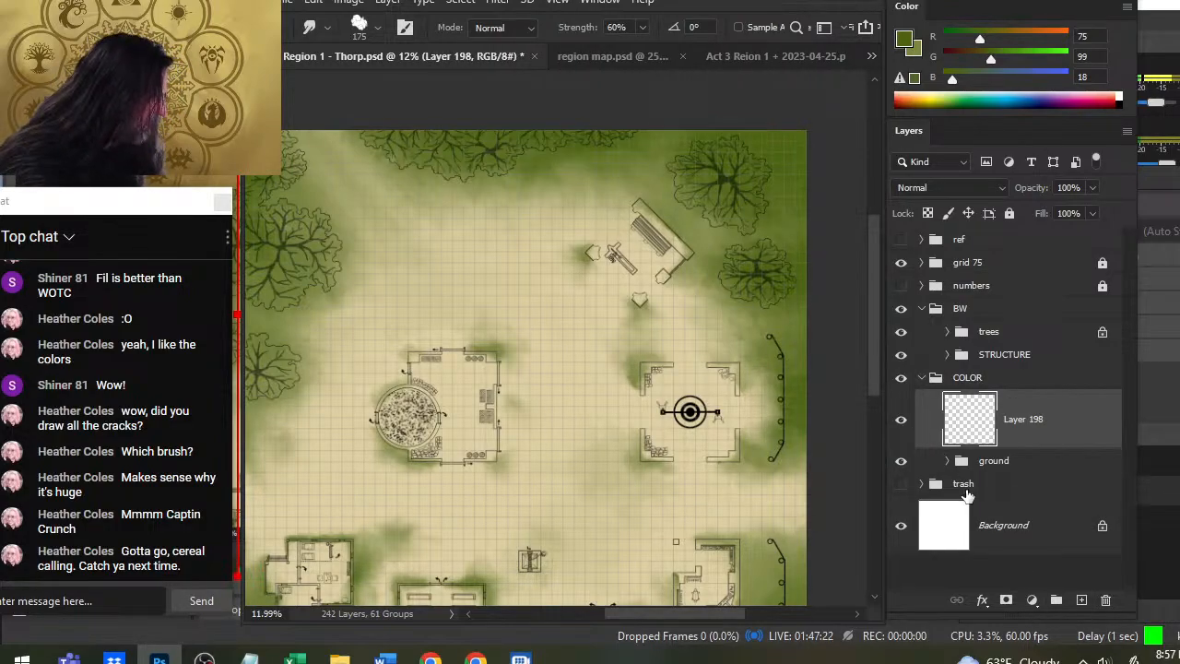
{"action": "key", "text": "ctrl+g"}
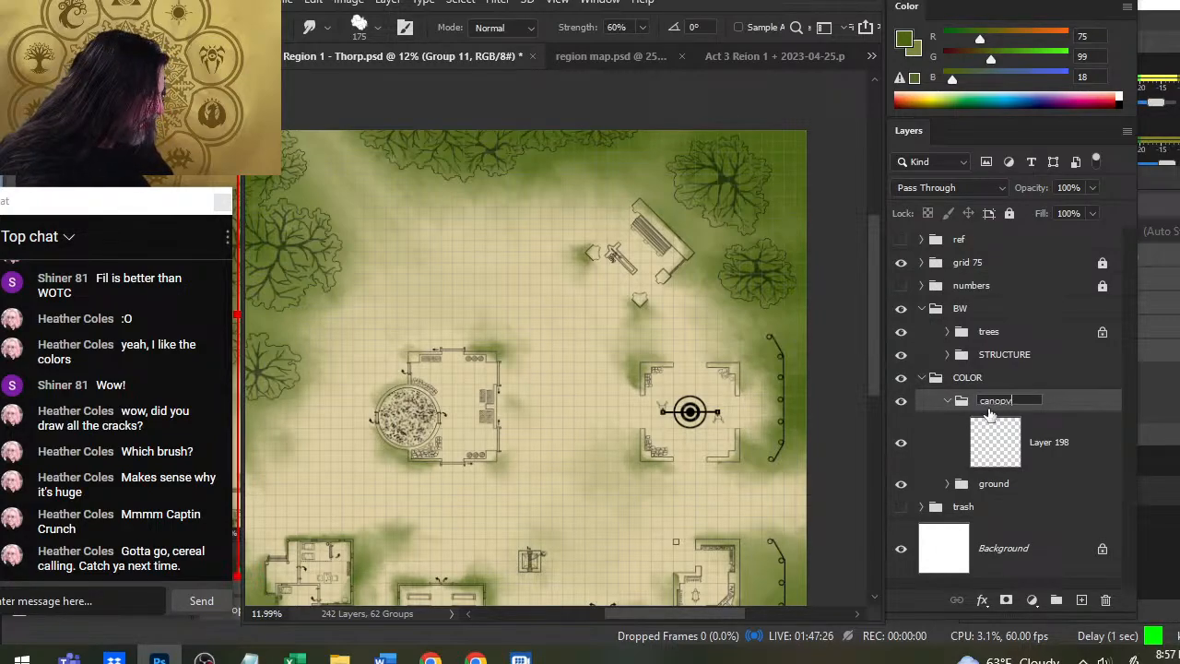
{"action": "left_click", "coordinate": [988, 412]}
{"action": "type", "text": "canopy"}
{"action": "key", "text": "Return"}
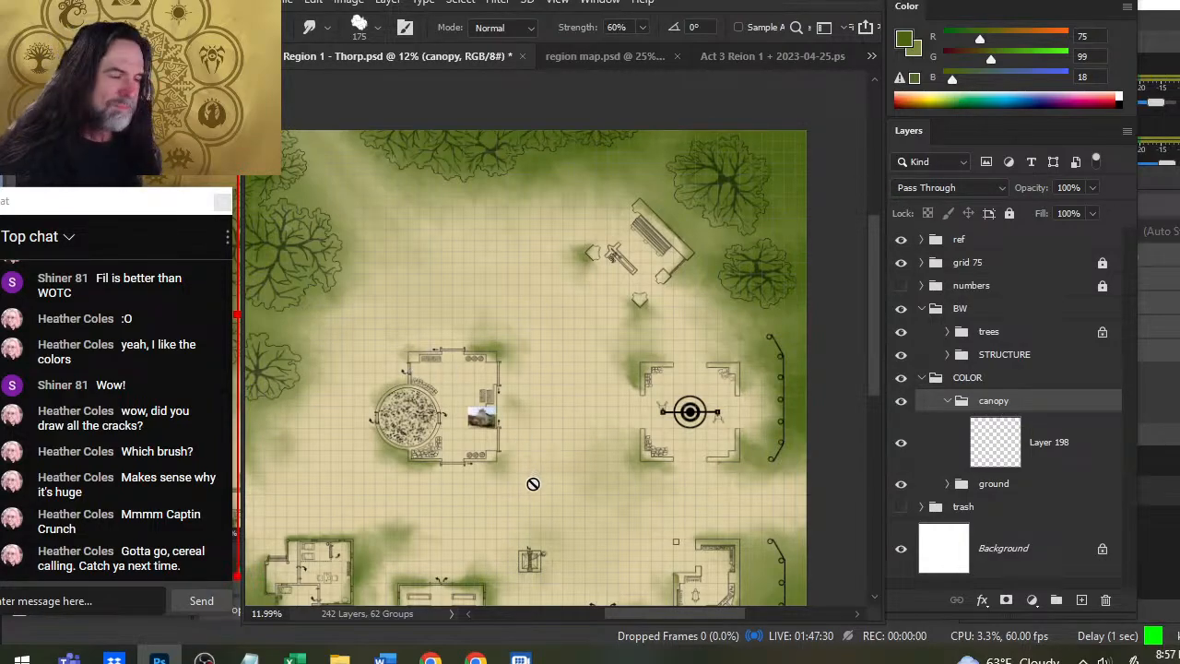
Sample and compare colours from the tree and the ground in the ROOMS building reference photo.
{"action": "key", "text": "z"}
{"action": "left_click_drag", "start_coordinate": [480, 417], "coordinate": [719, 493]}
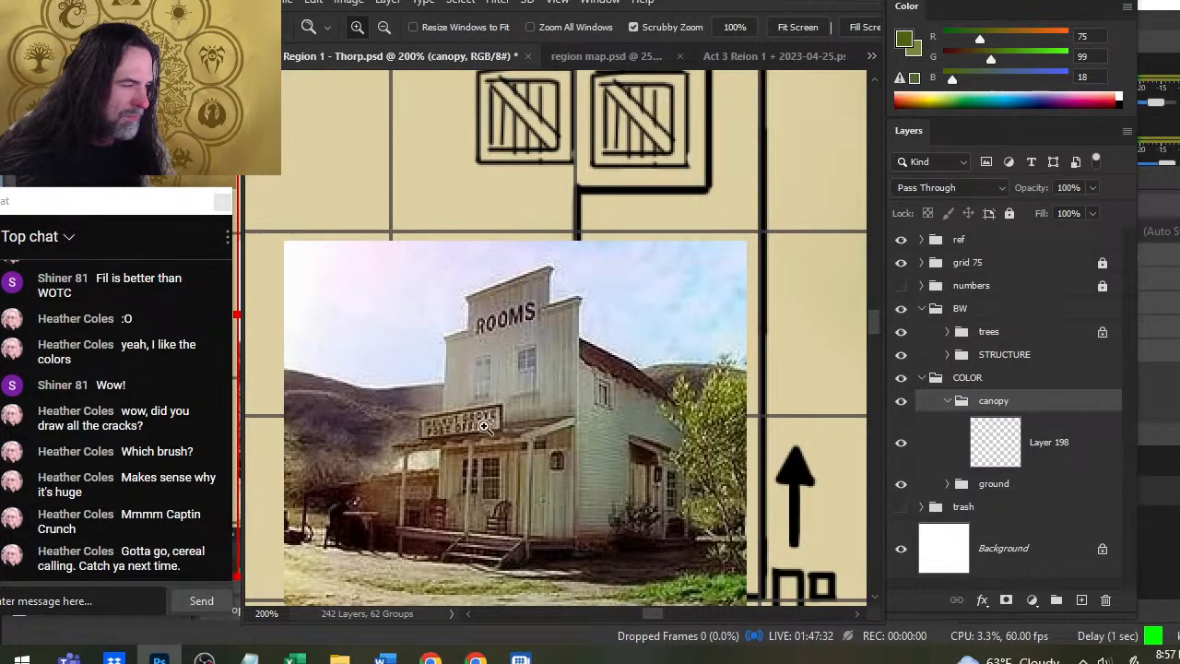
{"action": "left_click_drag", "start_coordinate": [637, 497], "coordinate": [707, 381]}
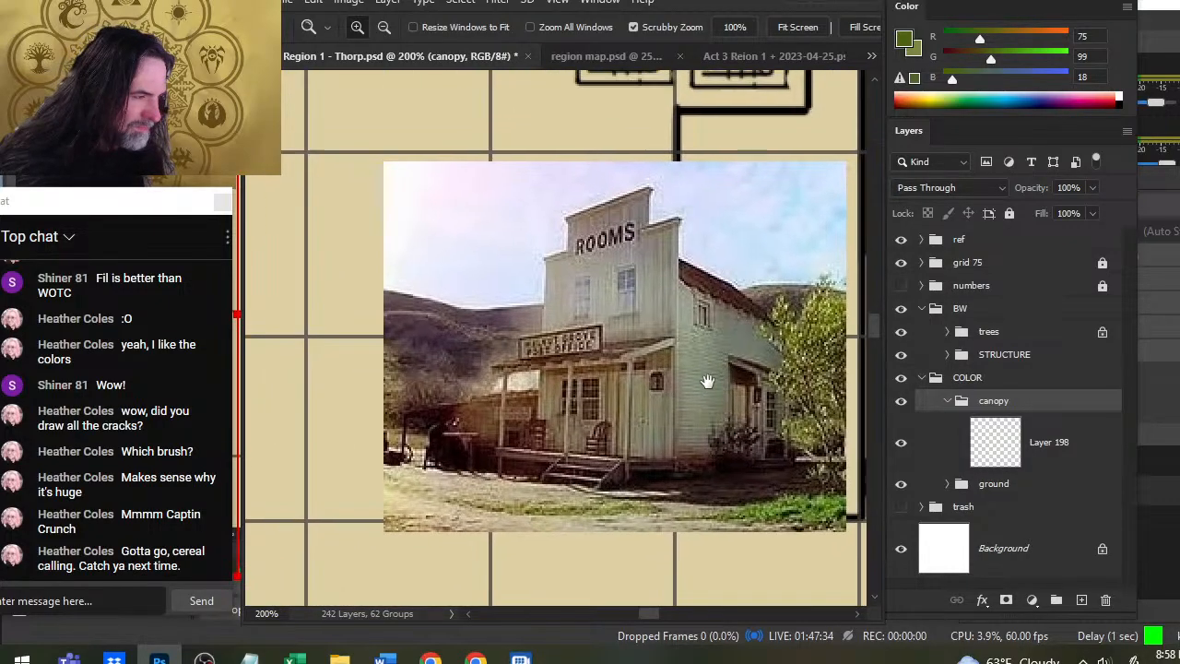
{"action": "mouse_move", "coordinate": [455, 385]}
{"action": "left_mouse_down"}
{"action": "mouse_move", "coordinate": [545, 387]}
{"action": "mouse_move", "coordinate": [394, 378]}
{"action": "left_mouse_up"}
{"action": "key", "text": "b"}
{"action": "left_click", "coordinate": [729, 304], "text": "alt"}
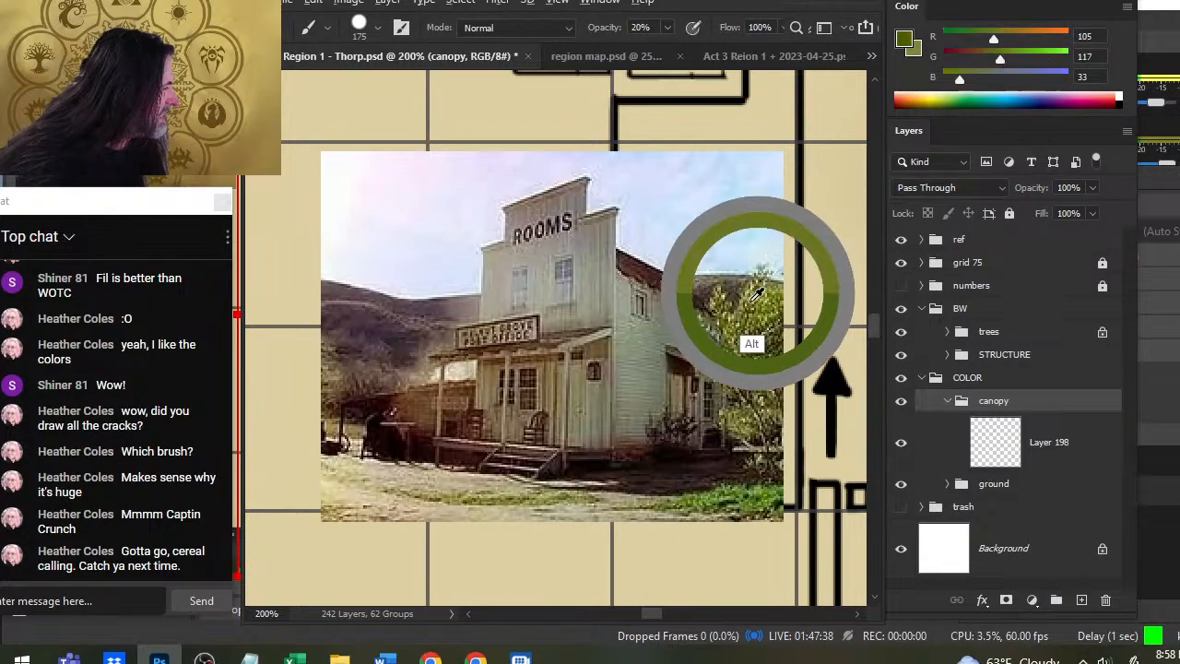
{"action": "left_click_drag", "start_coordinate": [729, 293], "coordinate": [759, 295]}
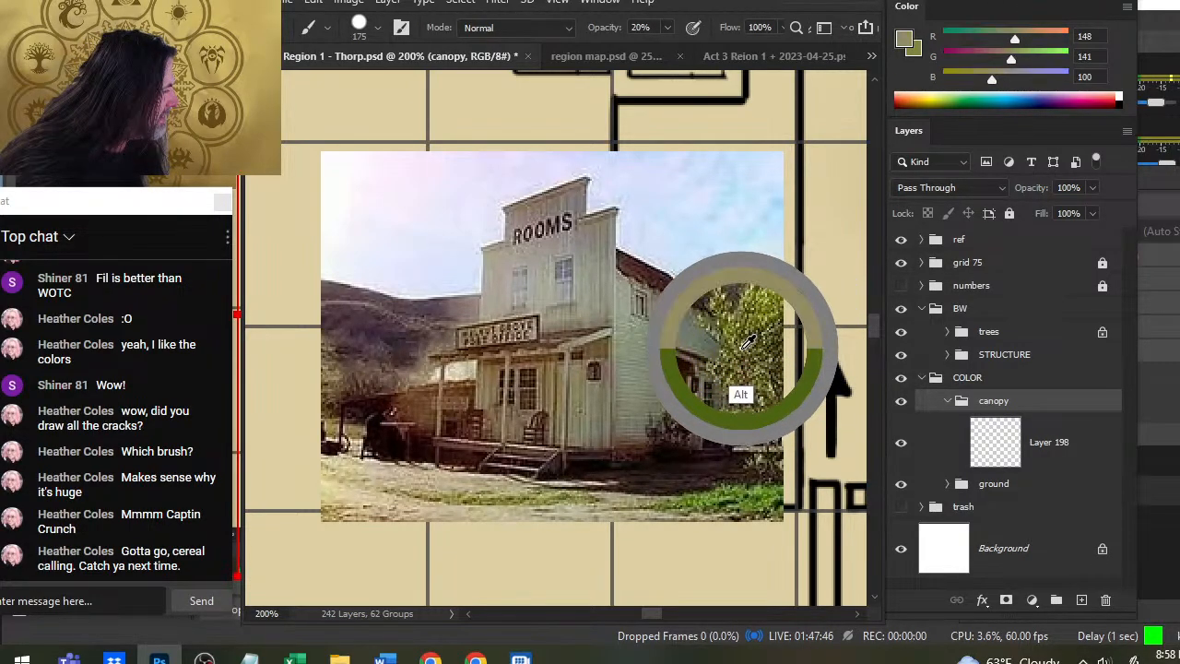
{"action": "mouse_move", "coordinate": [745, 350]}
{"action": "left_mouse_down"}
{"action": "mouse_move", "coordinate": [714, 348]}
{"action": "mouse_move", "coordinate": [714, 364]}
{"action": "mouse_move", "coordinate": [752, 355]}
{"action": "left_mouse_up"}
{"action": "left_click_drag", "start_coordinate": [484, 505], "coordinate": [769, 507]}
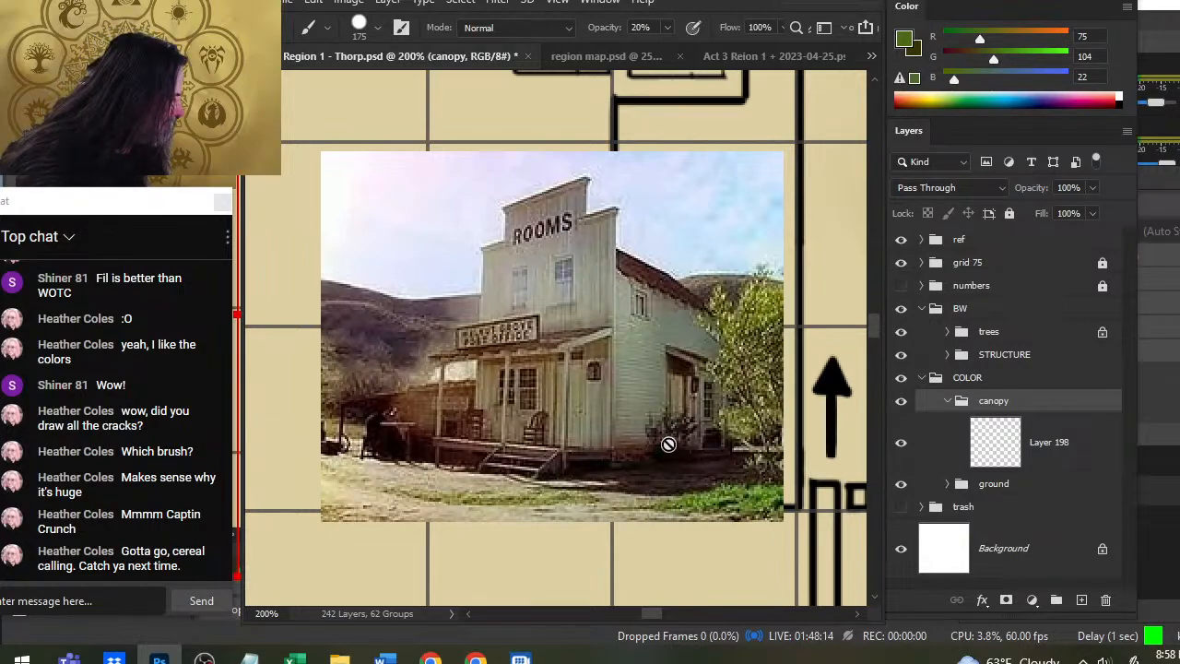
Sample a grey-brown (118, 114, 97) from the reference photo where the tree meets the hills, keeping olive (162, 159, 96) as background colour.
{"action": "left_click_drag", "start_coordinate": [728, 257], "coordinate": [685, 381]}
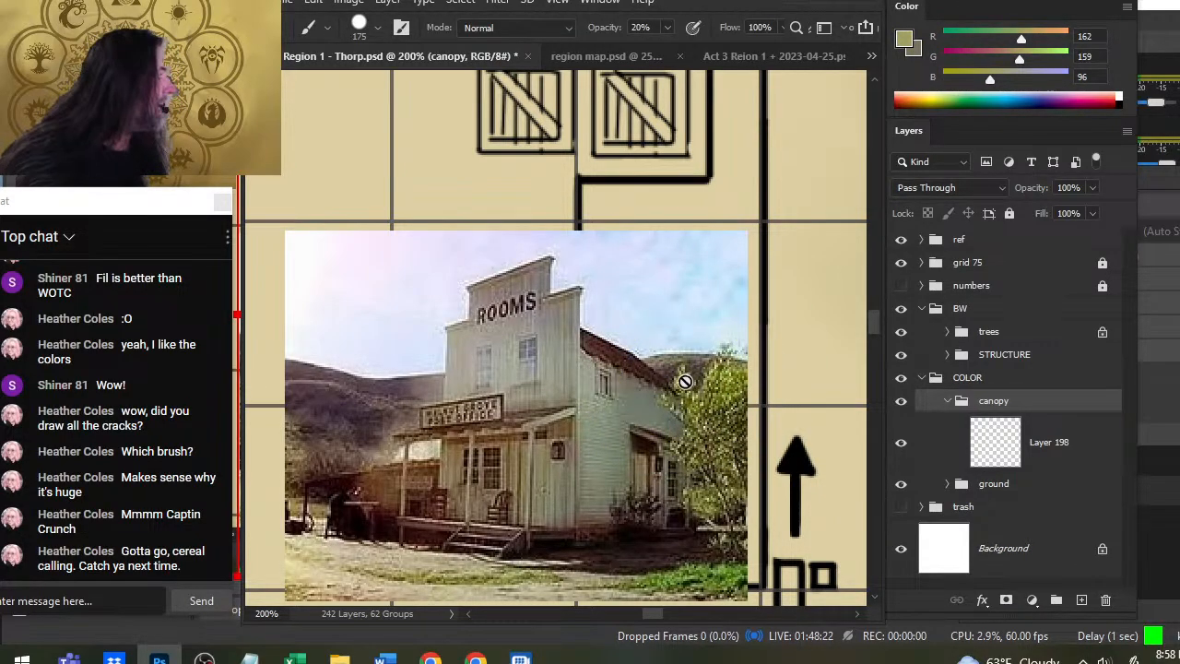
{"action": "left_click", "coordinate": [674, 381], "text": "alt"}
{"action": "left_click", "coordinate": [669, 382], "text": "alt"}
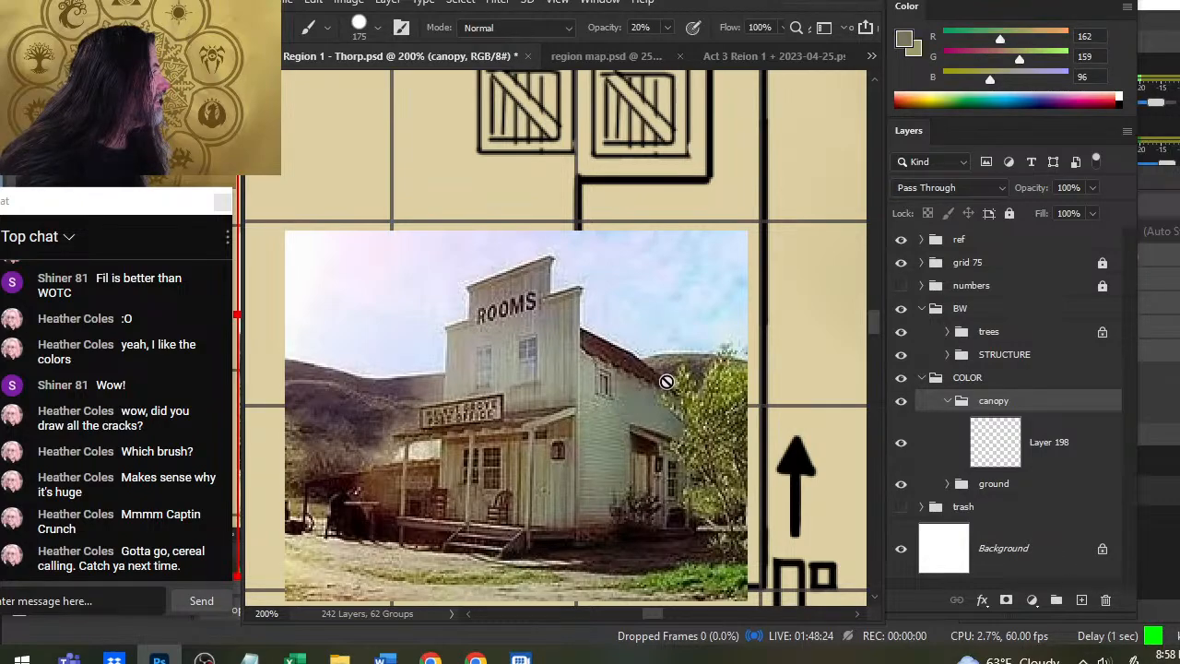
{"action": "left_click", "coordinate": [668, 381], "text": "alt"}
{"action": "left_click", "coordinate": [668, 382], "text": "alt"}
{"action": "left_click", "coordinate": [668, 382], "text": "alt"}
Hide the ref group and make Layer 198 in the canopy group the active layer.
{"action": "key", "text": "z"}
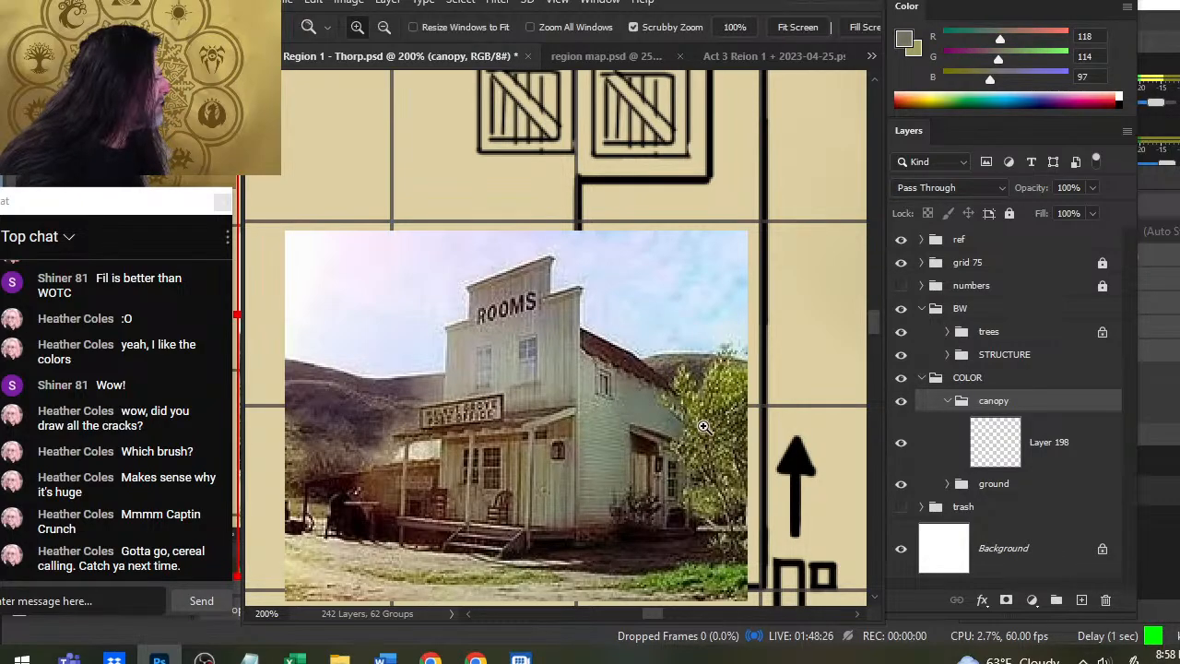
{"action": "left_click_drag", "start_coordinate": [704, 427], "coordinate": [643, 407]}
{"action": "left_click", "coordinate": [900, 241]}
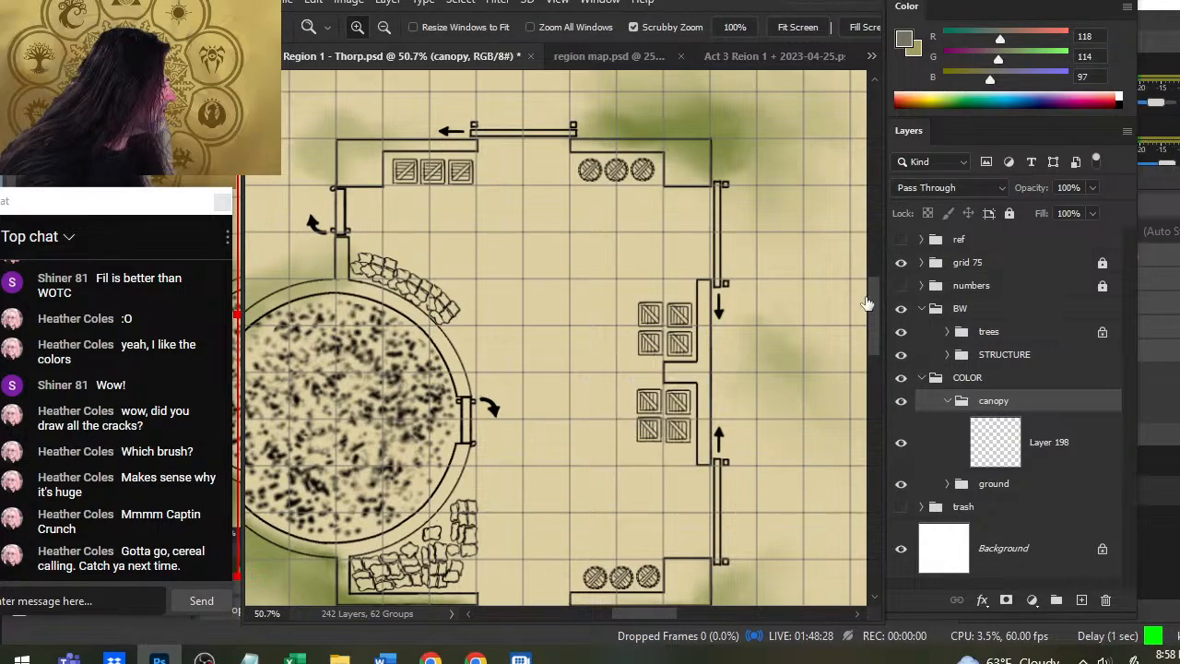
{"action": "left_click", "coordinate": [1051, 452]}
{"action": "left_click_drag", "start_coordinate": [579, 406], "coordinate": [455, 388]}
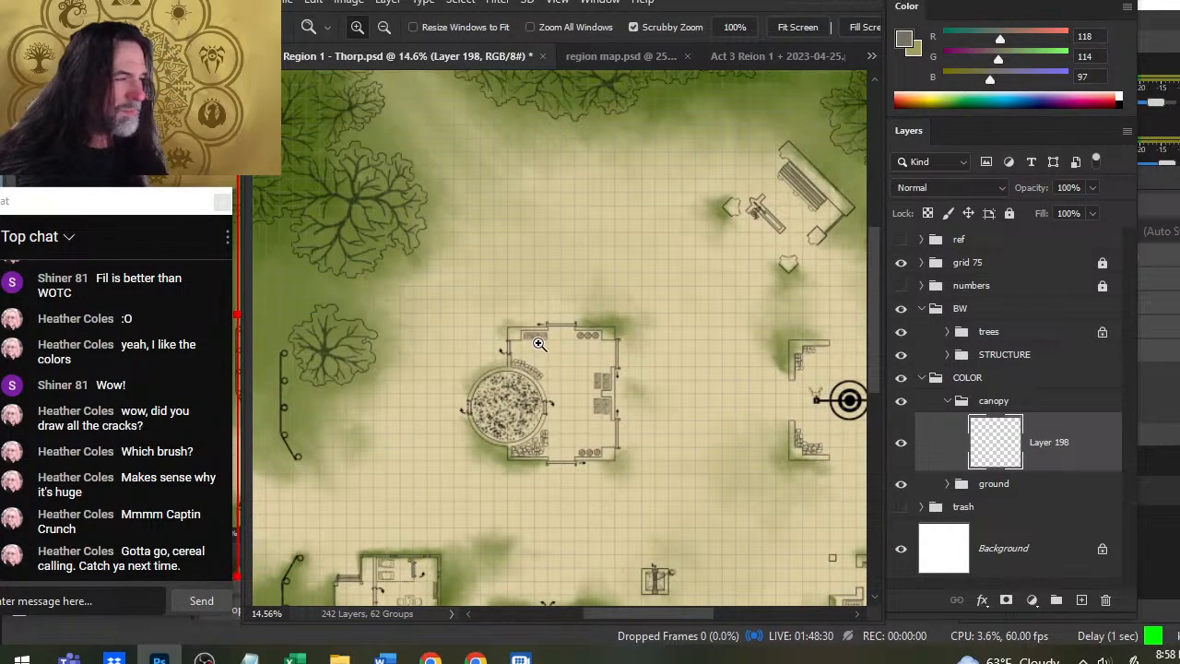
Try painting grey-brown over the tree in the map's northwest corner with the brush at 100% opacity, and undo it.
{"action": "key", "text": "b"}
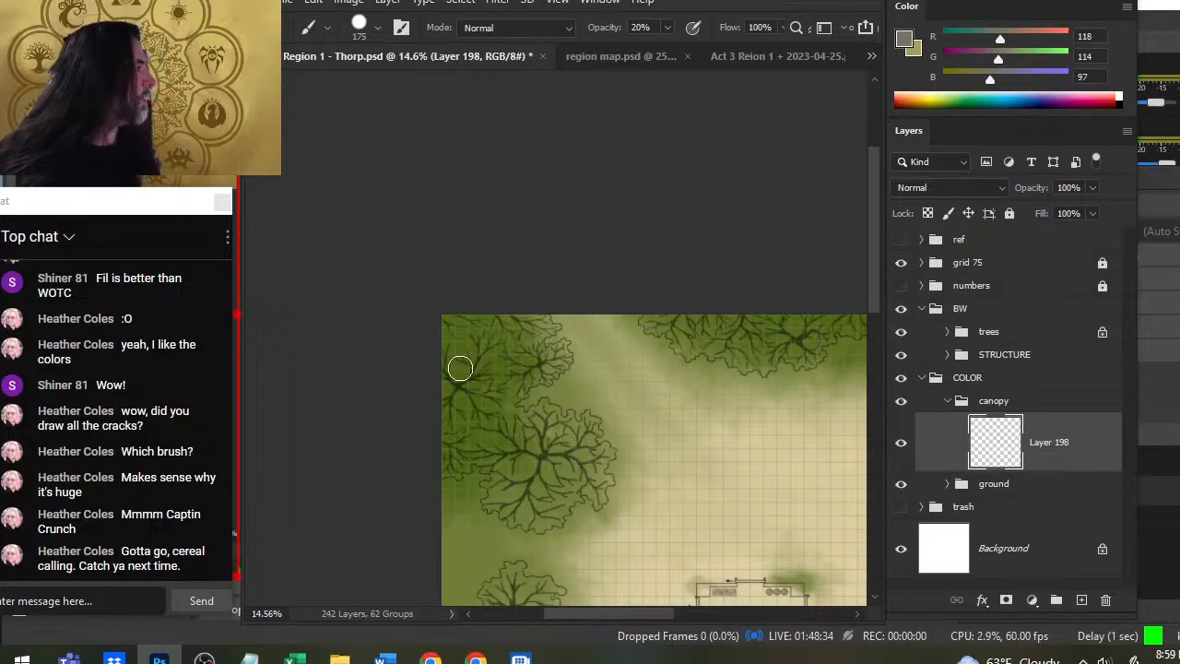
{"action": "left_click", "coordinate": [491, 352], "text": "alt"}
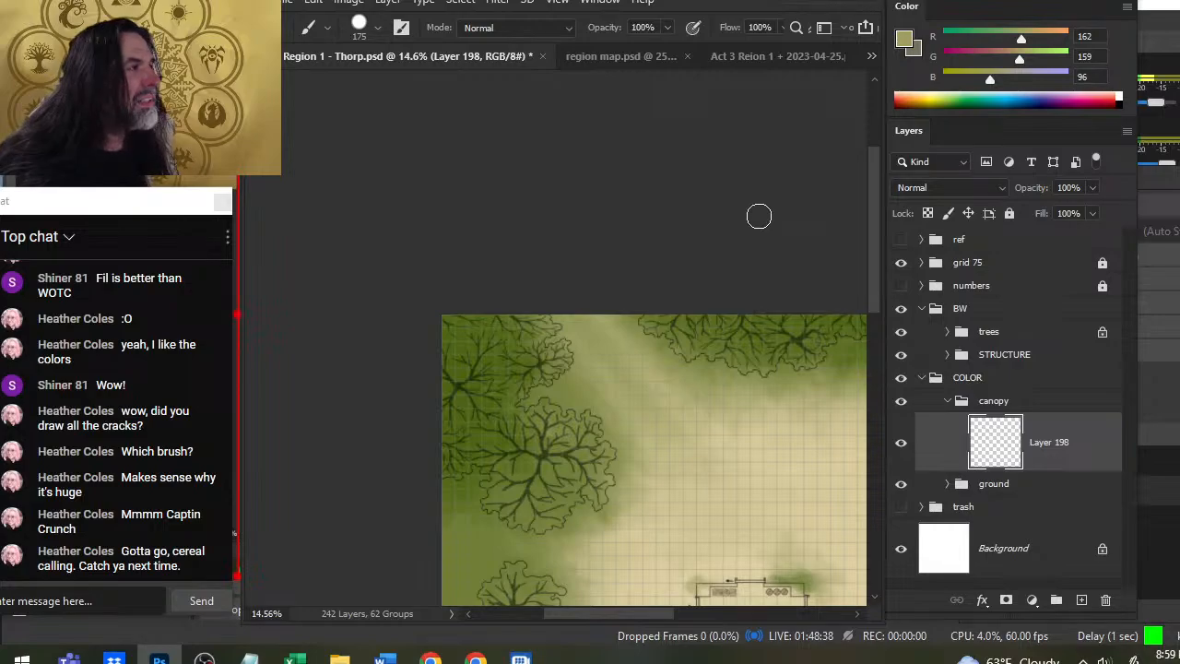
{"action": "left_click", "coordinate": [449, 297], "text": "alt"}
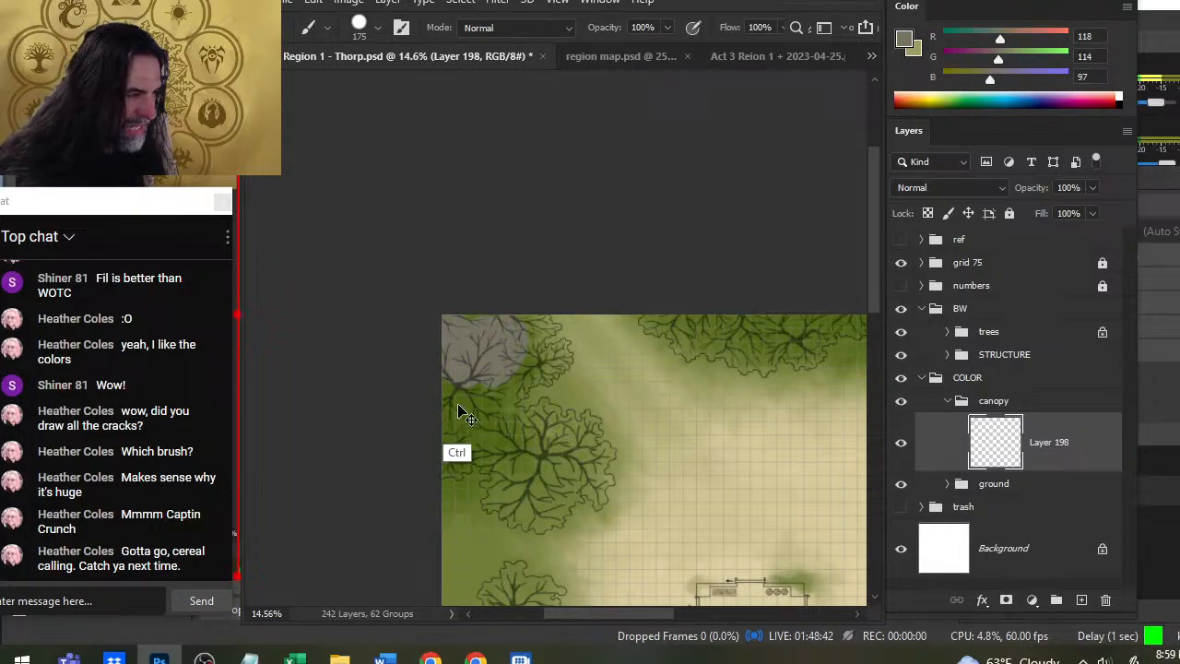
{"action": "key", "text": "ctrl+z"}
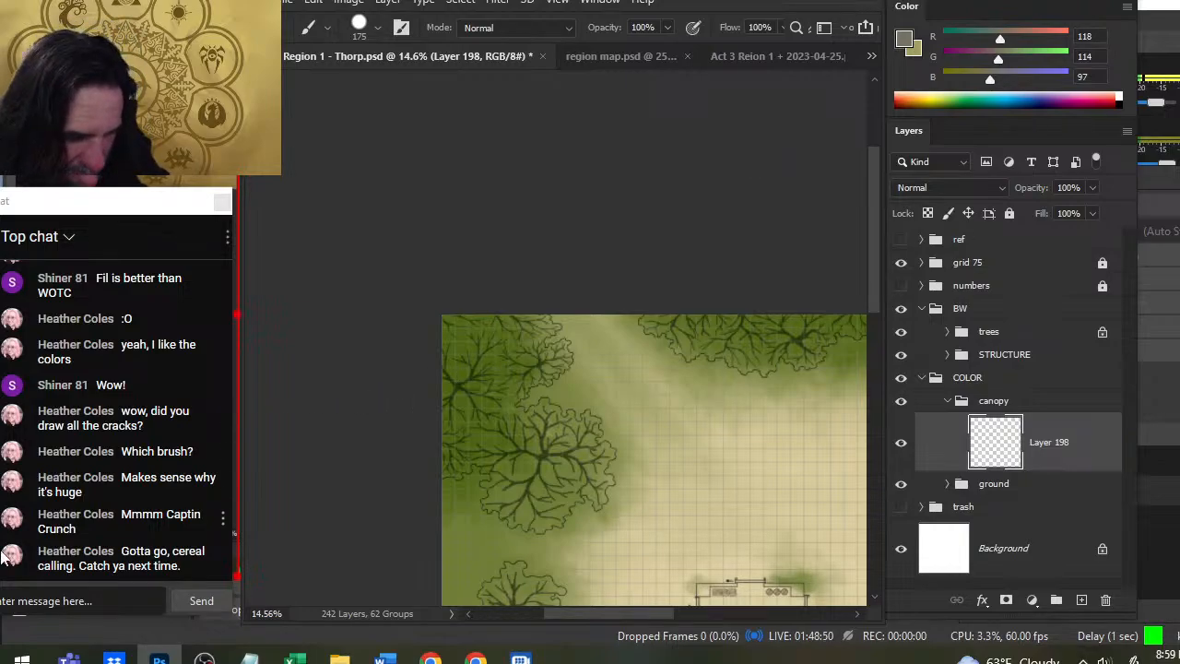
Switch to the browser's "little house on the prairie town" image results and copy the Facty Health photo of the white house with stone chimneys.
{"action": "key", "text": "alt+tab"}
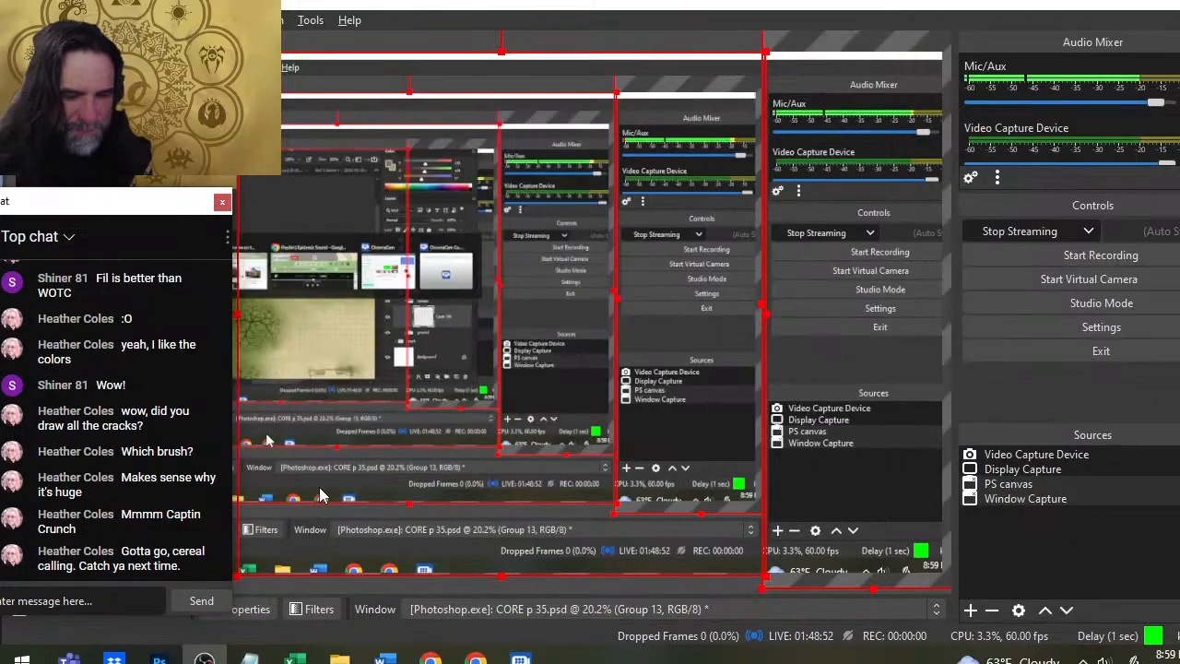
{"action": "key", "text": "alt+tab"}
{"action": "key", "text": "alt+tab"}
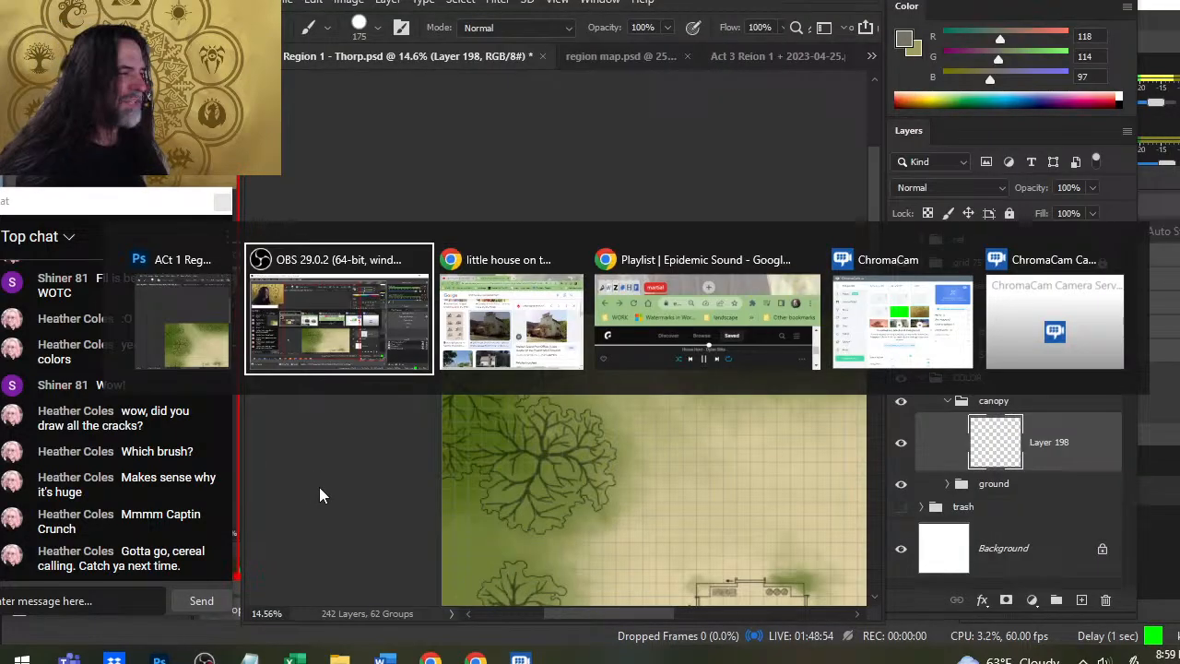
{"action": "key", "text": "alt+tab"}
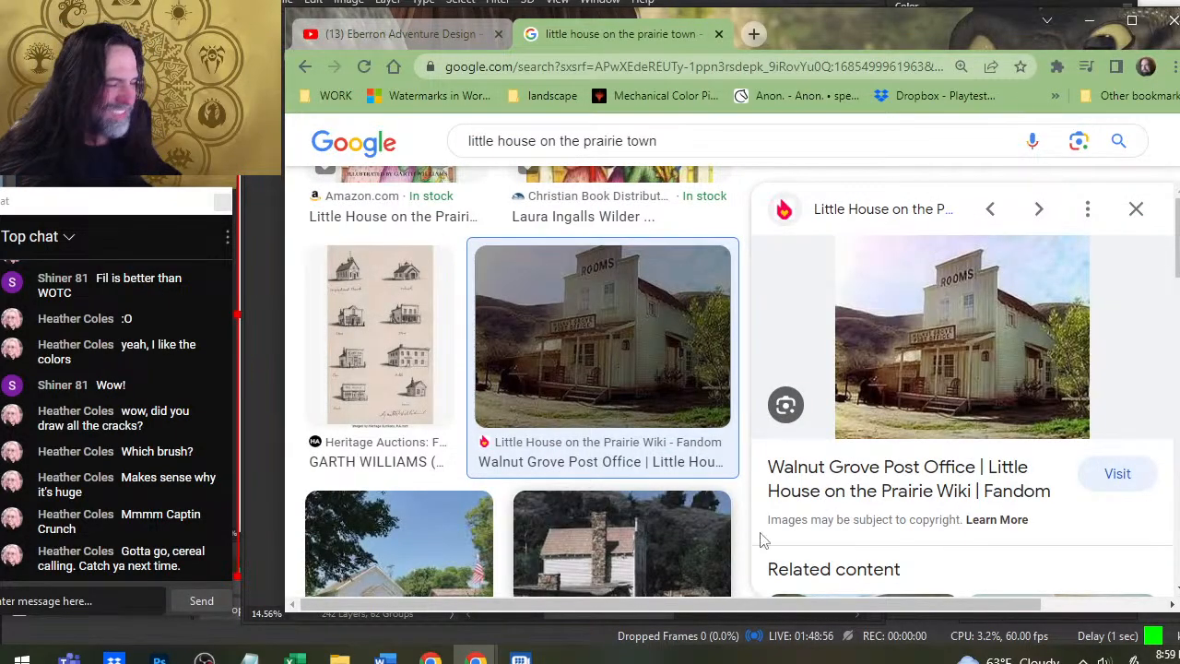
{"action": "scroll", "coordinate": [501, 430], "scroll_direction": "down", "scroll_amount": 2}
{"action": "left_click", "coordinate": [619, 413]}
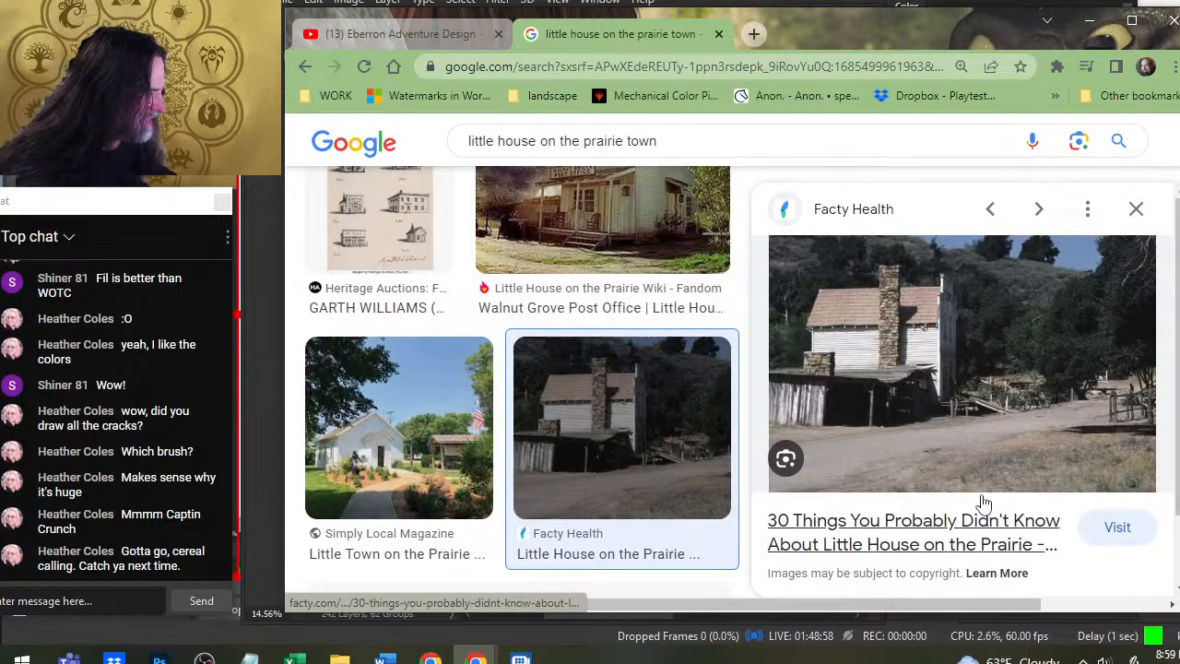
{"action": "right_click", "coordinate": [981, 358]}
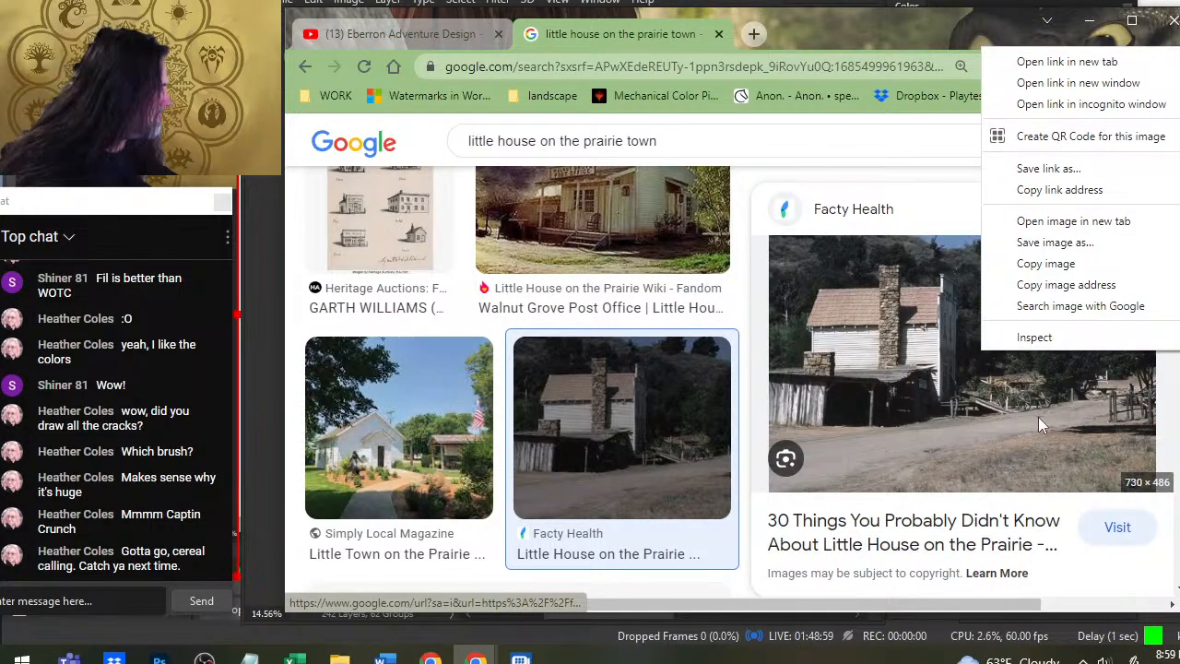
{"action": "left_click", "coordinate": [1074, 267]}
Return to the Thorp map in Photoshop and paste the copied photo above Layer 196 in the ref group.
{"action": "key", "text": "alt+Tab"}
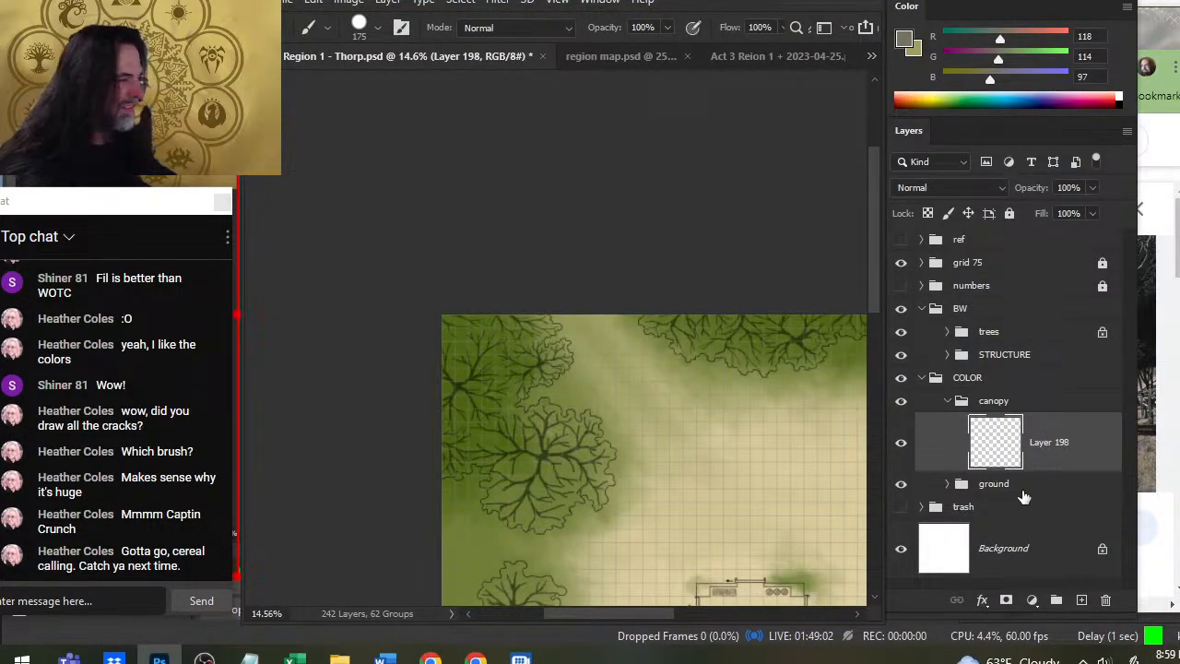
{"action": "left_click", "coordinate": [921, 240]}
{"action": "left_click", "coordinate": [1008, 297]}
{"action": "key", "text": "ctrl+v"}
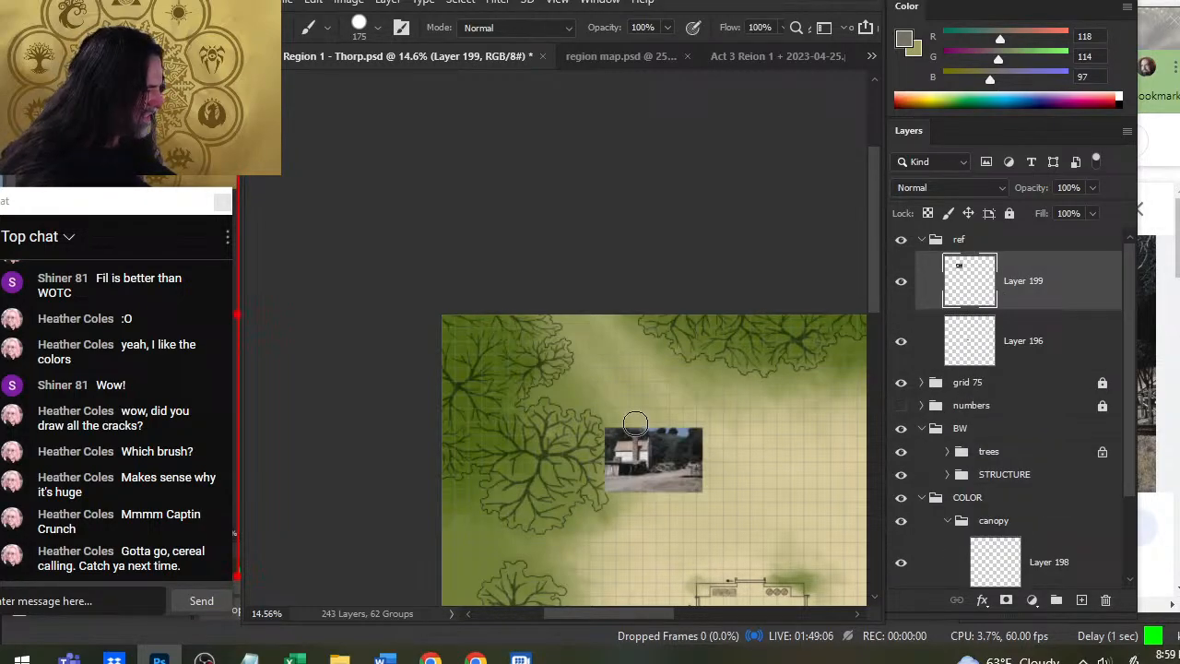
Sample and compare colours from the pasted photo's trees and buildings, ending on near-black (33, 34, 36) as foreground colour.
{"action": "left_click_drag", "start_coordinate": [635, 423], "coordinate": [784, 427]}
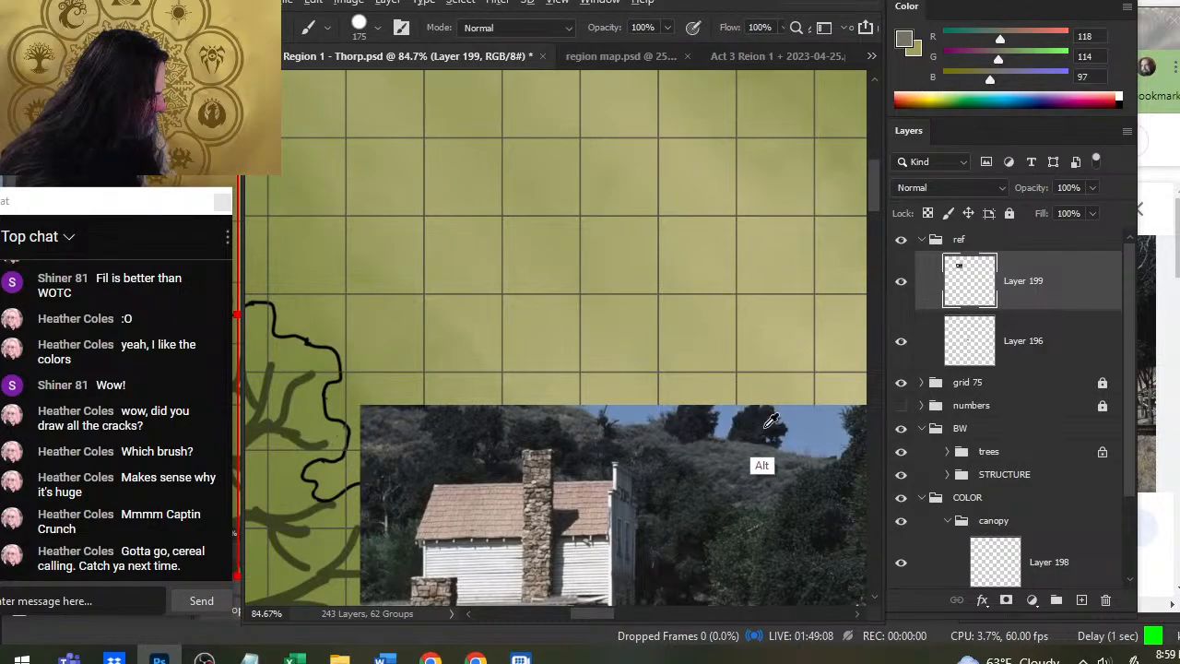
{"action": "left_click_drag", "start_coordinate": [650, 487], "coordinate": [423, 415]}
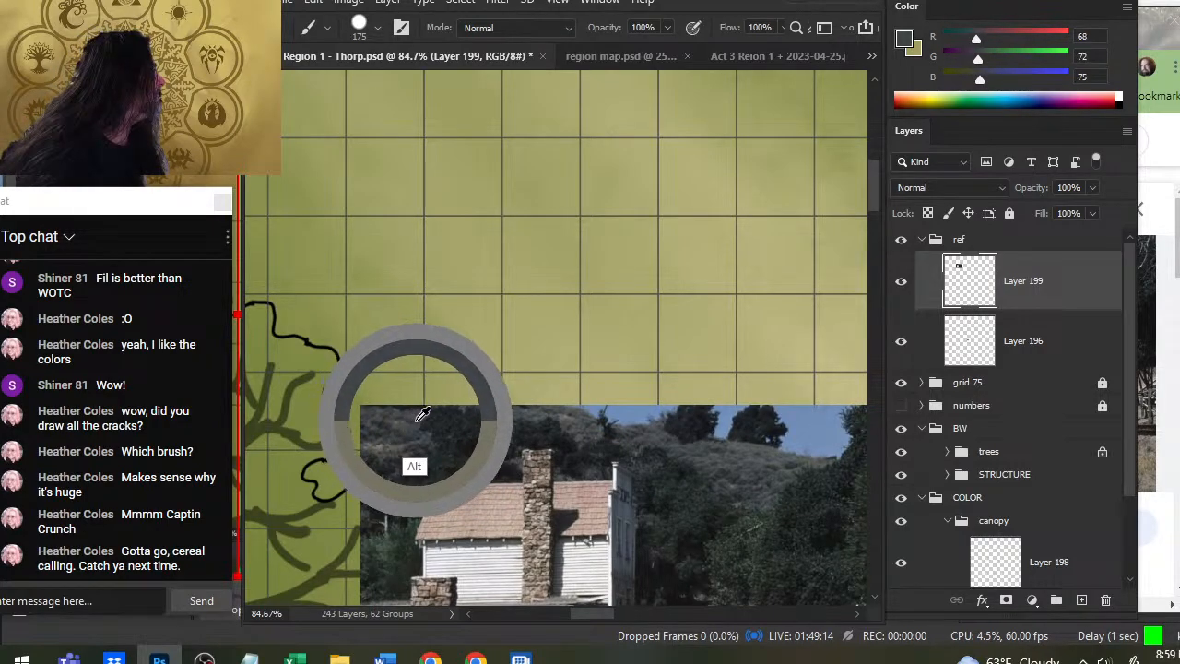
{"action": "left_click_drag", "start_coordinate": [538, 448], "coordinate": [495, 231]}
{"action": "left_click", "coordinate": [675, 373], "text": "alt"}
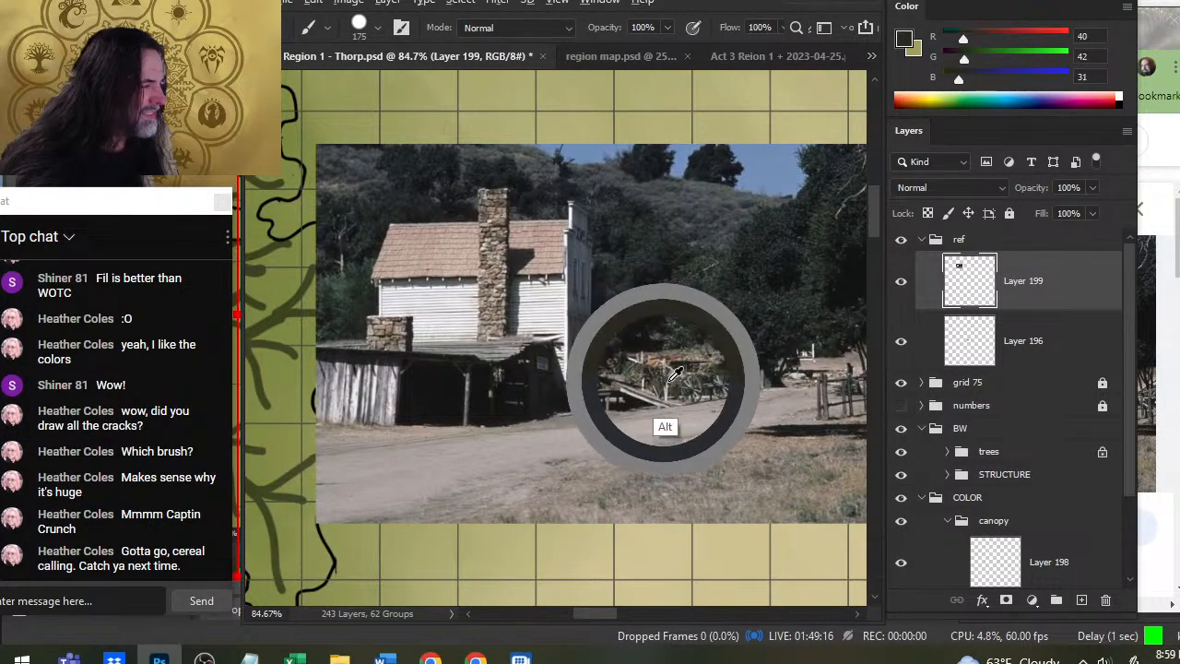
{"action": "mouse_move", "coordinate": [675, 373]}
{"action": "left_mouse_down"}
{"action": "mouse_move", "coordinate": [620, 424]}
{"action": "mouse_move", "coordinate": [701, 411]}
{"action": "mouse_move", "coordinate": [790, 424]}
{"action": "mouse_move", "coordinate": [786, 433]}
{"action": "mouse_move", "coordinate": [445, 337]}
{"action": "mouse_move", "coordinate": [453, 316]}
{"action": "mouse_move", "coordinate": [492, 342]}
{"action": "mouse_move", "coordinate": [434, 289]}
{"action": "mouse_move", "coordinate": [467, 255]}
{"action": "mouse_move", "coordinate": [449, 267]}
{"action": "left_mouse_up"}
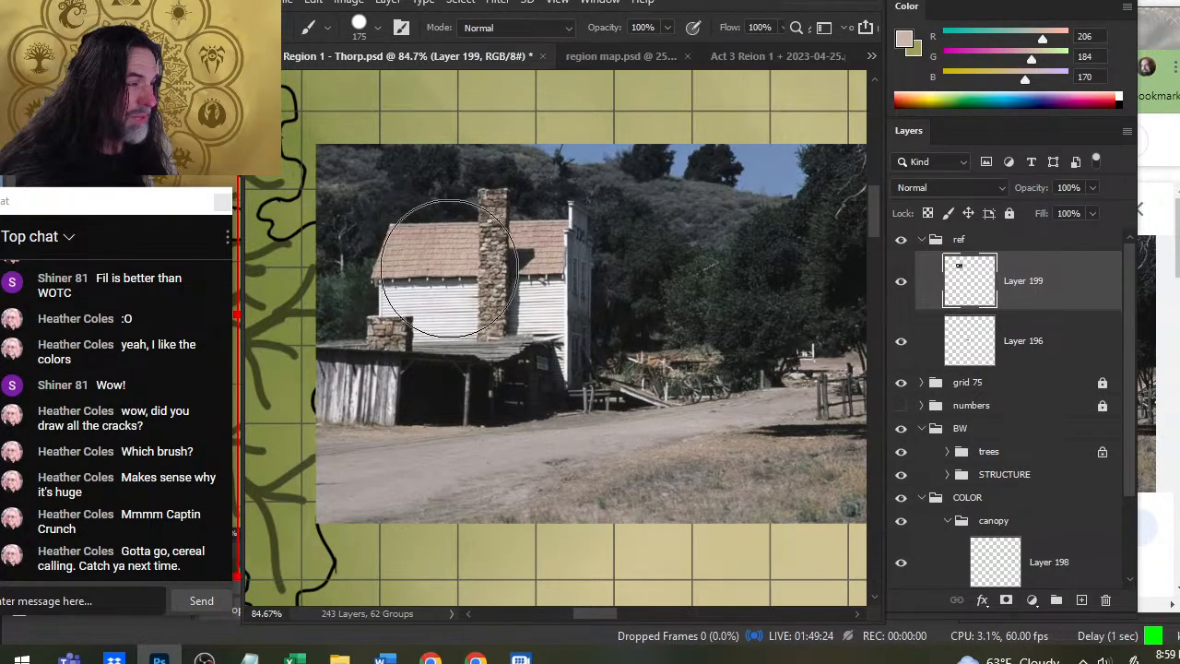
{"action": "left_click_drag", "start_coordinate": [412, 342], "coordinate": [341, 376]}
{"action": "mouse_move", "coordinate": [687, 286]}
{"action": "left_mouse_down"}
{"action": "mouse_move", "coordinate": [706, 277]}
{"action": "mouse_move", "coordinate": [772, 307]}
{"action": "mouse_move", "coordinate": [757, 194]}
{"action": "mouse_move", "coordinate": [662, 232]}
{"action": "mouse_move", "coordinate": [571, 183]}
{"action": "mouse_move", "coordinate": [548, 209]}
{"action": "mouse_move", "coordinate": [585, 374]}
{"action": "mouse_move", "coordinate": [640, 365]}
{"action": "mouse_move", "coordinate": [721, 413]}
{"action": "mouse_move", "coordinate": [643, 432]}
{"action": "mouse_move", "coordinate": [662, 514]}
{"action": "mouse_move", "coordinate": [695, 519]}
{"action": "mouse_move", "coordinate": [375, 373]}
{"action": "mouse_move", "coordinate": [313, 459]}
{"action": "mouse_move", "coordinate": [385, 378]}
{"action": "mouse_move", "coordinate": [348, 377]}
{"action": "mouse_move", "coordinate": [341, 369]}
{"action": "mouse_move", "coordinate": [355, 367]}
{"action": "mouse_move", "coordinate": [312, 328]}
{"action": "mouse_move", "coordinate": [283, 209]}
{"action": "mouse_move", "coordinate": [523, 360]}
{"action": "mouse_move", "coordinate": [470, 389]}
{"action": "mouse_move", "coordinate": [469, 420]}
{"action": "mouse_move", "coordinate": [439, 359]}
{"action": "mouse_move", "coordinate": [467, 350]}
{"action": "mouse_move", "coordinate": [488, 322]}
{"action": "mouse_move", "coordinate": [566, 347]}
{"action": "mouse_move", "coordinate": [577, 312]}
{"action": "left_mouse_up"}
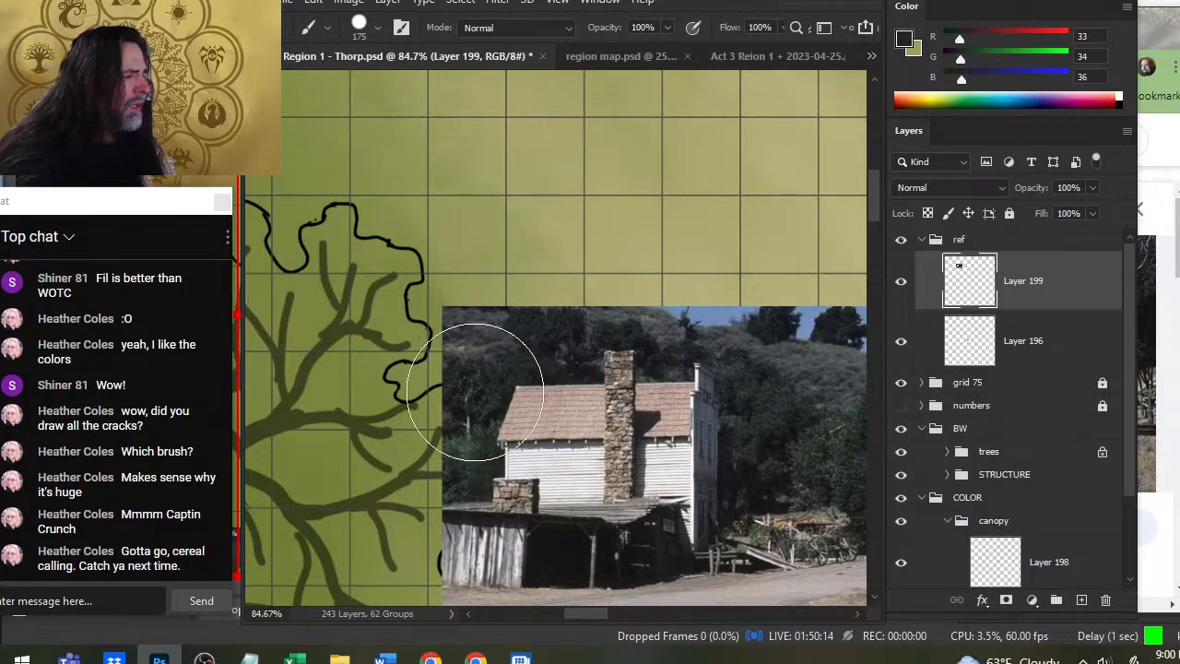
Hide the ref group and make Layer 198 in the canopy group the active layer.
{"action": "key", "text": "z"}
{"action": "left_click_drag", "start_coordinate": [719, 326], "coordinate": [627, 295]}
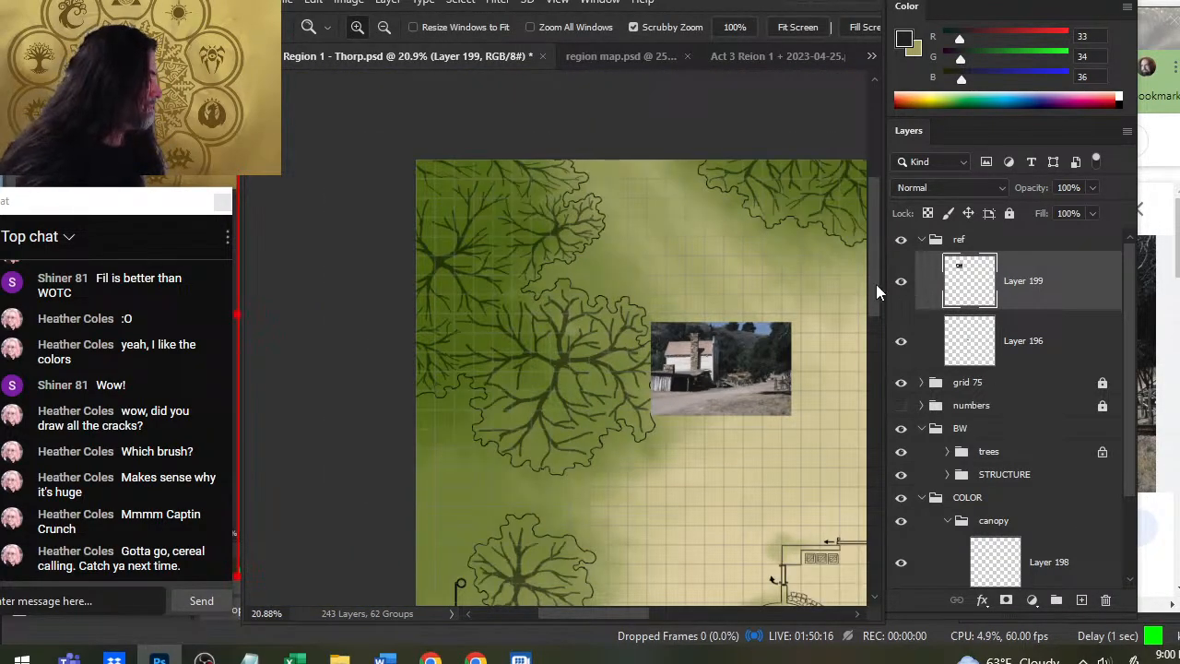
{"action": "left_click", "coordinate": [901, 240]}
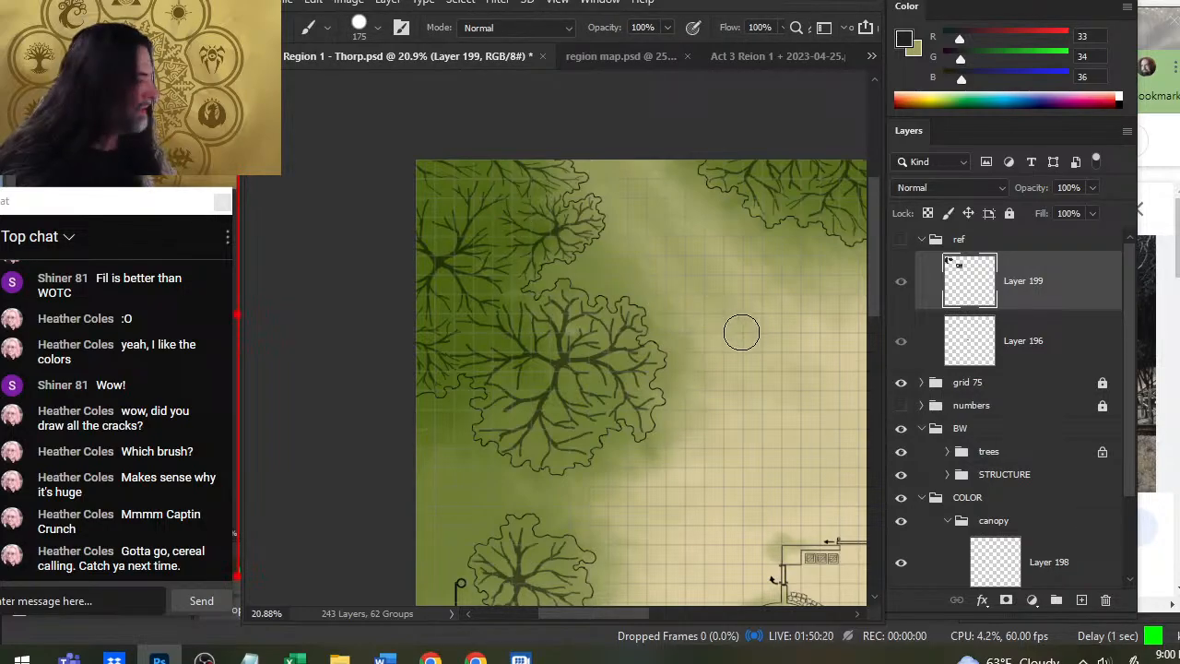
{"action": "key", "text": "ctrl"}
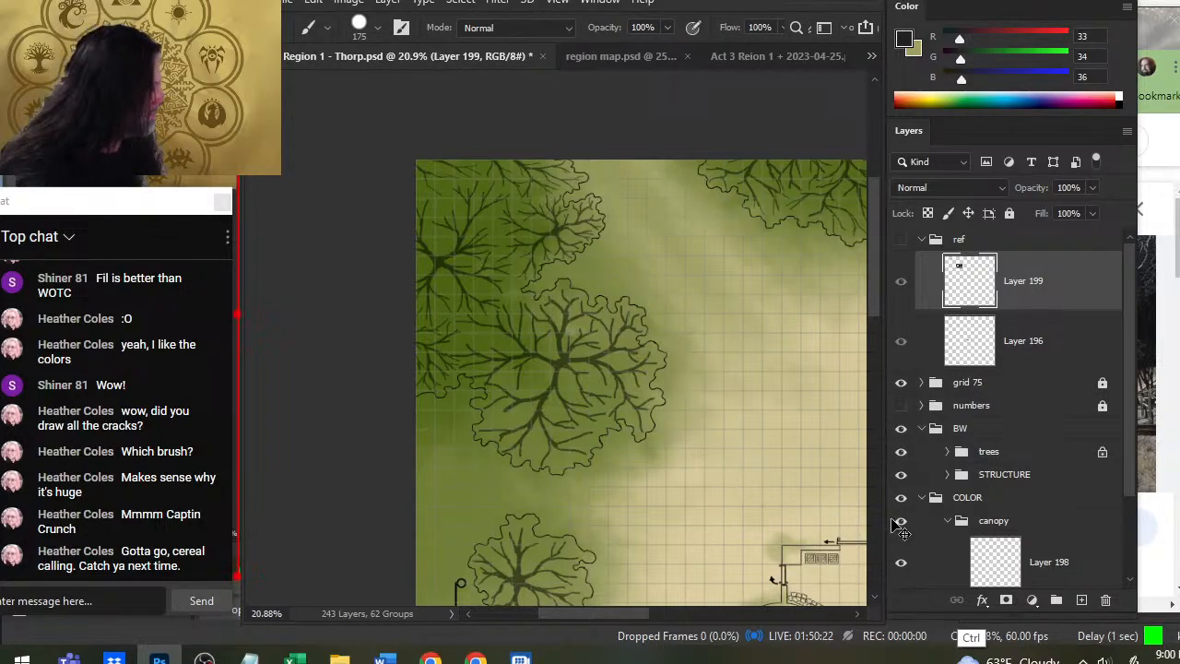
{"action": "left_click", "coordinate": [1044, 569]}
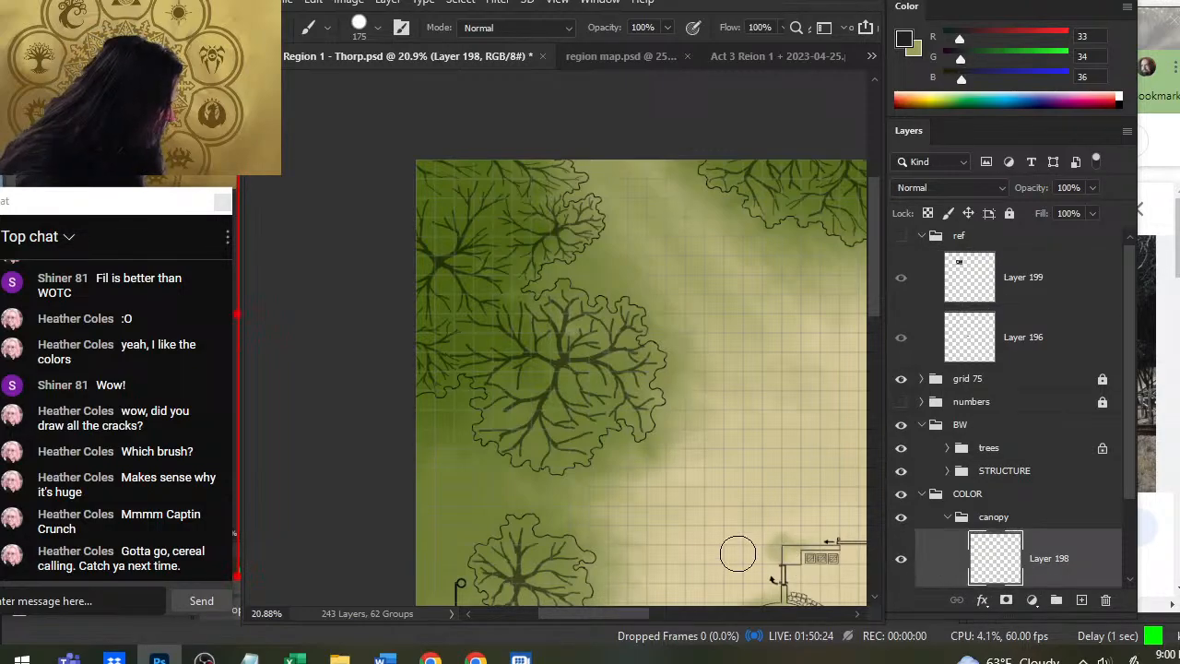
Paint near-black over the tree canopy in the map's northwest corner, reducing the brush to 70 and 45 towards its edges.
{"action": "mouse_move", "coordinate": [474, 250]}
{"action": "left_mouse_down"}
{"action": "mouse_move", "coordinate": [435, 175]}
{"action": "mouse_move", "coordinate": [525, 180]}
{"action": "left_mouse_up"}
{"action": "key", "text": "bracketleft"}
{"action": "key", "text": "bracketleft"}
{"action": "key", "text": "bracketleft"}
{"action": "key", "text": "bracketleft"}
{"action": "key", "text": "bracketleft"}
{"action": "key", "text": "bracketleft"}
{"action": "left_click_drag", "start_coordinate": [476, 256], "coordinate": [558, 167]}
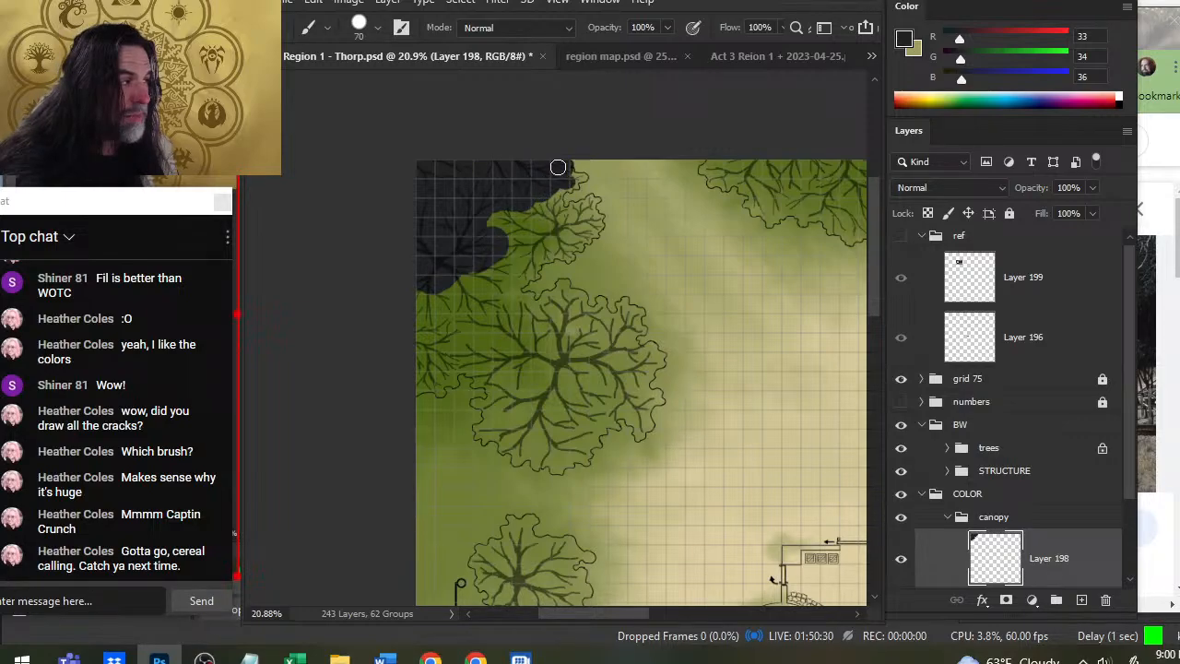
{"action": "mouse_move", "coordinate": [433, 287]}
{"action": "left_mouse_down"}
{"action": "mouse_move", "coordinate": [422, 332]}
{"action": "mouse_move", "coordinate": [457, 277]}
{"action": "mouse_move", "coordinate": [563, 187]}
{"action": "left_mouse_up"}
{"action": "key", "text": "bracketleft"}
{"action": "key", "text": "bracketleft"}
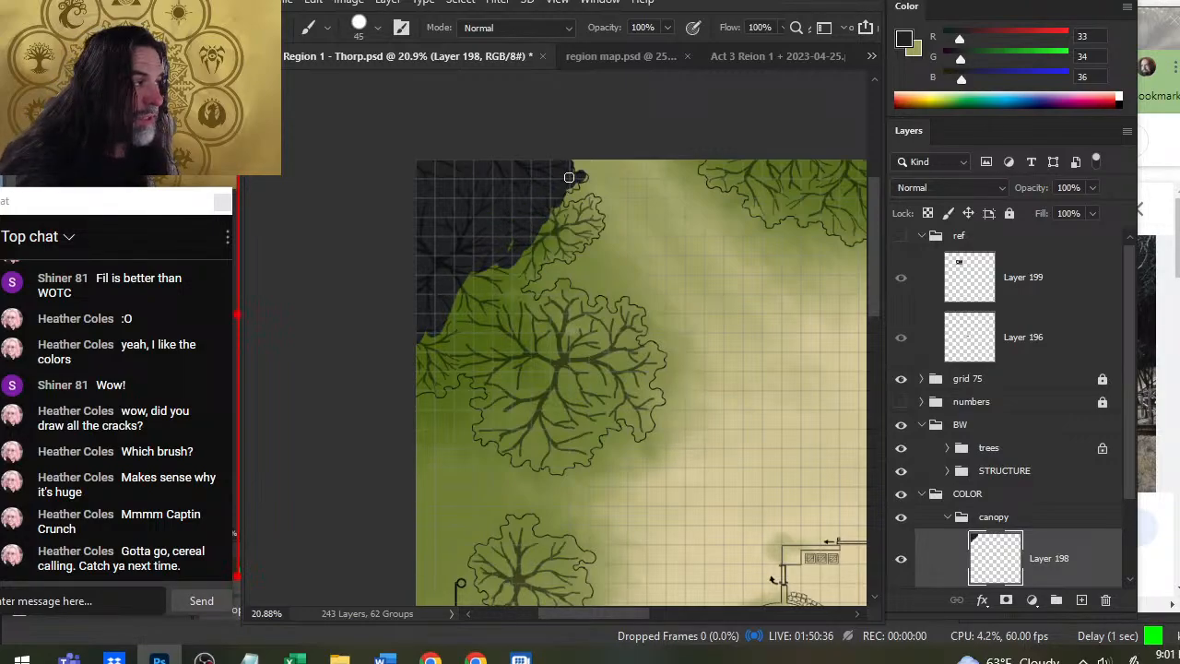
{"action": "left_click_drag", "start_coordinate": [558, 218], "coordinate": [542, 241]}
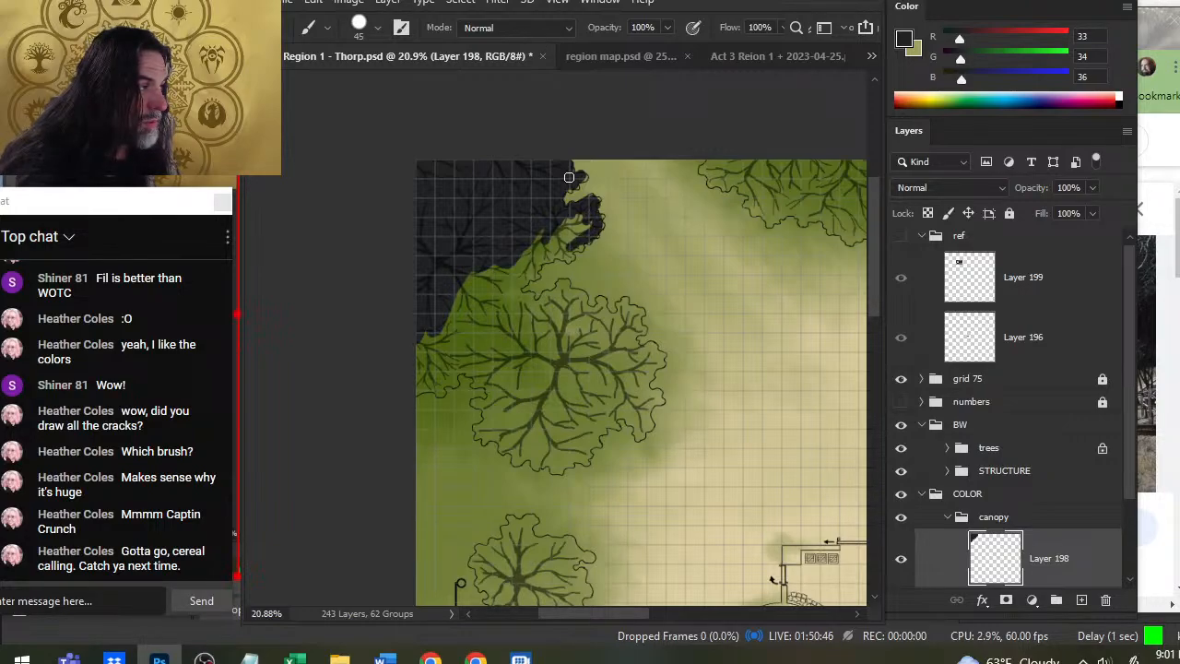
Fill the rest of the northwest tree cluster and the adjoining large tree with near-black, enlarging the brush to 175 for the interiors.
{"action": "mouse_move", "coordinate": [573, 224]}
{"action": "left_mouse_down"}
{"action": "mouse_move", "coordinate": [507, 275]}
{"action": "mouse_move", "coordinate": [540, 258]}
{"action": "mouse_move", "coordinate": [461, 299]}
{"action": "mouse_move", "coordinate": [434, 352]}
{"action": "mouse_move", "coordinate": [496, 281]}
{"action": "mouse_move", "coordinate": [426, 384]}
{"action": "mouse_move", "coordinate": [539, 341]}
{"action": "mouse_move", "coordinate": [489, 378]}
{"action": "mouse_move", "coordinate": [518, 373]}
{"action": "mouse_move", "coordinate": [525, 391]}
{"action": "mouse_move", "coordinate": [502, 414]}
{"action": "mouse_move", "coordinate": [574, 393]}
{"action": "mouse_move", "coordinate": [563, 336]}
{"action": "mouse_move", "coordinate": [615, 334]}
{"action": "mouse_move", "coordinate": [595, 410]}
{"action": "mouse_move", "coordinate": [554, 447]}
{"action": "mouse_move", "coordinate": [637, 378]}
{"action": "left_mouse_up"}
{"action": "key", "text": "bracketright"}
{"action": "key", "text": "bracketright"}
{"action": "key", "text": "bracketright"}
{"action": "key", "text": "bracketright"}
{"action": "key", "text": "bracketright"}
{"action": "key", "text": "bracketright"}
{"action": "key", "text": "bracketright"}
{"action": "key", "text": "bracketright"}
{"action": "key", "text": "bracketright"}
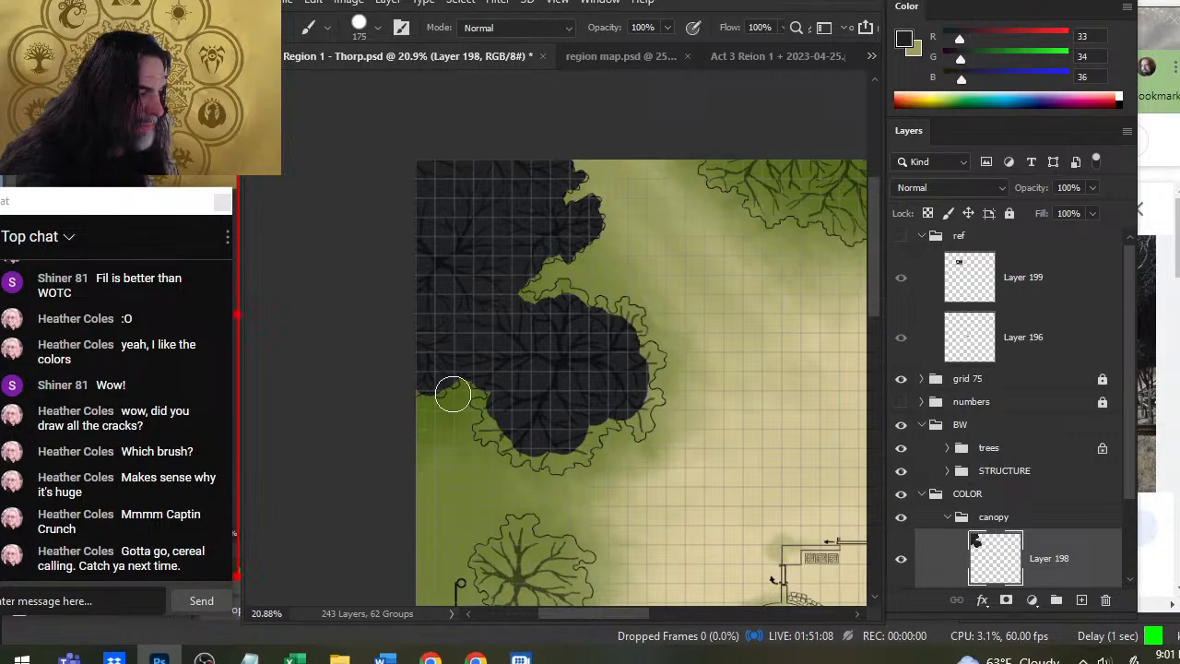
{"action": "mouse_move", "coordinate": [528, 420]}
{"action": "left_mouse_down"}
{"action": "mouse_move", "coordinate": [513, 433]}
{"action": "mouse_move", "coordinate": [590, 430]}
{"action": "left_mouse_up"}
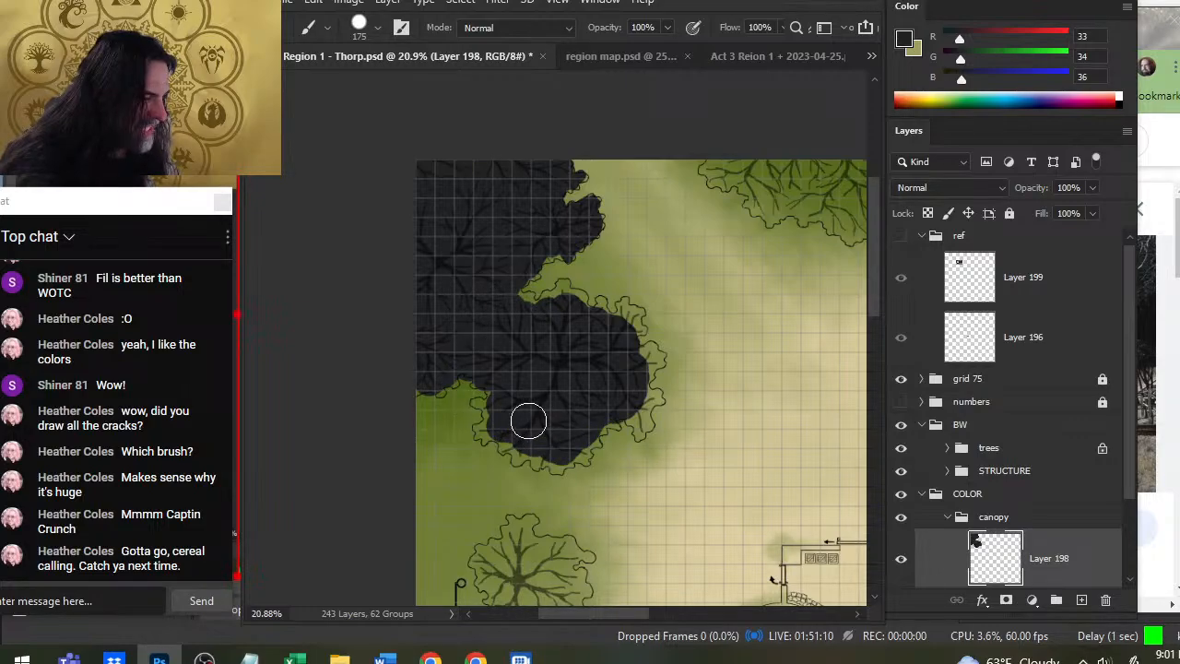
Paint near-black over the lone tree below the northwest cluster and the southwest corner tree, using brush size 100 for the latter.
{"action": "left_click_drag", "start_coordinate": [600, 494], "coordinate": [590, 311]}
{"action": "mouse_move", "coordinate": [528, 423]}
{"action": "left_mouse_down"}
{"action": "mouse_move", "coordinate": [475, 397]}
{"action": "mouse_move", "coordinate": [465, 404]}
{"action": "mouse_move", "coordinate": [544, 401]}
{"action": "mouse_move", "coordinate": [530, 438]}
{"action": "mouse_move", "coordinate": [552, 429]}
{"action": "mouse_move", "coordinate": [488, 452]}
{"action": "mouse_move", "coordinate": [497, 379]}
{"action": "mouse_move", "coordinate": [495, 396]}
{"action": "left_mouse_up"}
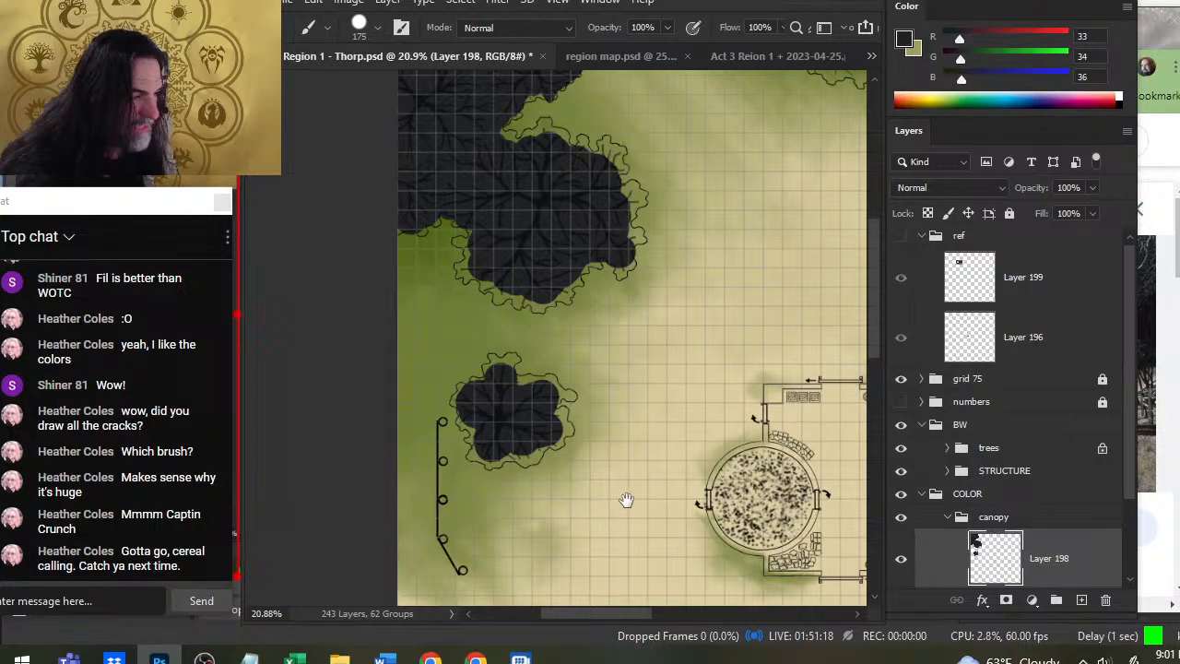
{"action": "key", "text": "z"}
{"action": "left_click_drag", "start_coordinate": [624, 443], "coordinate": [565, 452]}
{"action": "left_click_drag", "start_coordinate": [655, 495], "coordinate": [558, 252]}
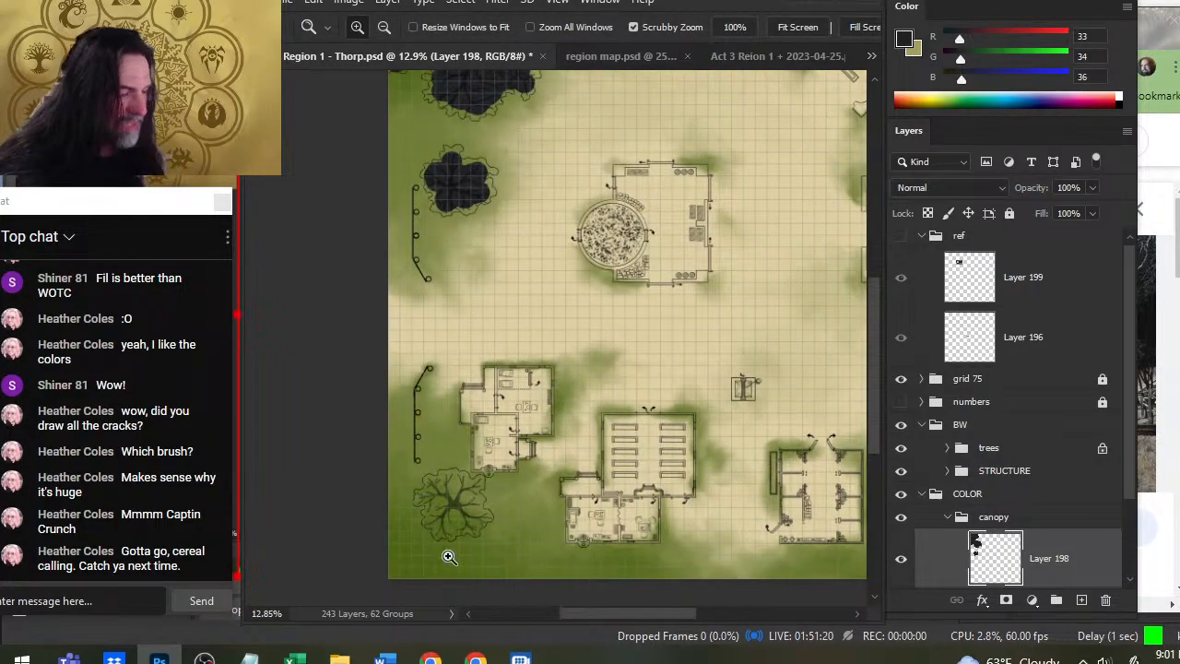
{"action": "mouse_move", "coordinate": [443, 517]}
{"action": "left_mouse_down"}
{"action": "mouse_move", "coordinate": [477, 519]}
{"action": "mouse_move", "coordinate": [482, 482]}
{"action": "mouse_move", "coordinate": [417, 473]}
{"action": "left_mouse_up"}
{"action": "key", "text": "b"}
{"action": "key", "text": "bracketleft"}
{"action": "key", "text": "bracketleft"}
{"action": "key", "text": "bracketleft"}
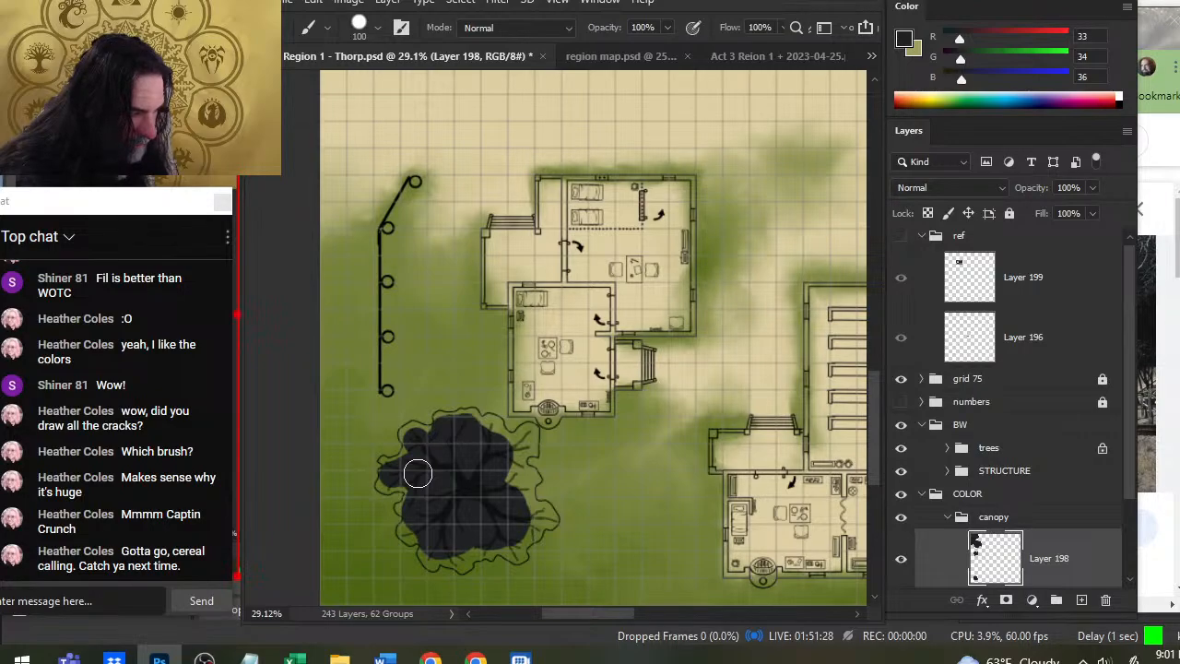
{"action": "left_click_drag", "start_coordinate": [417, 473], "coordinate": [416, 472]}
Paint near-black inside the outline of the large tree in the map's southeast corner with the brush reduced to size 70.
{"action": "key", "text": "z"}
{"action": "left_click_drag", "start_coordinate": [608, 521], "coordinate": [605, 449]}
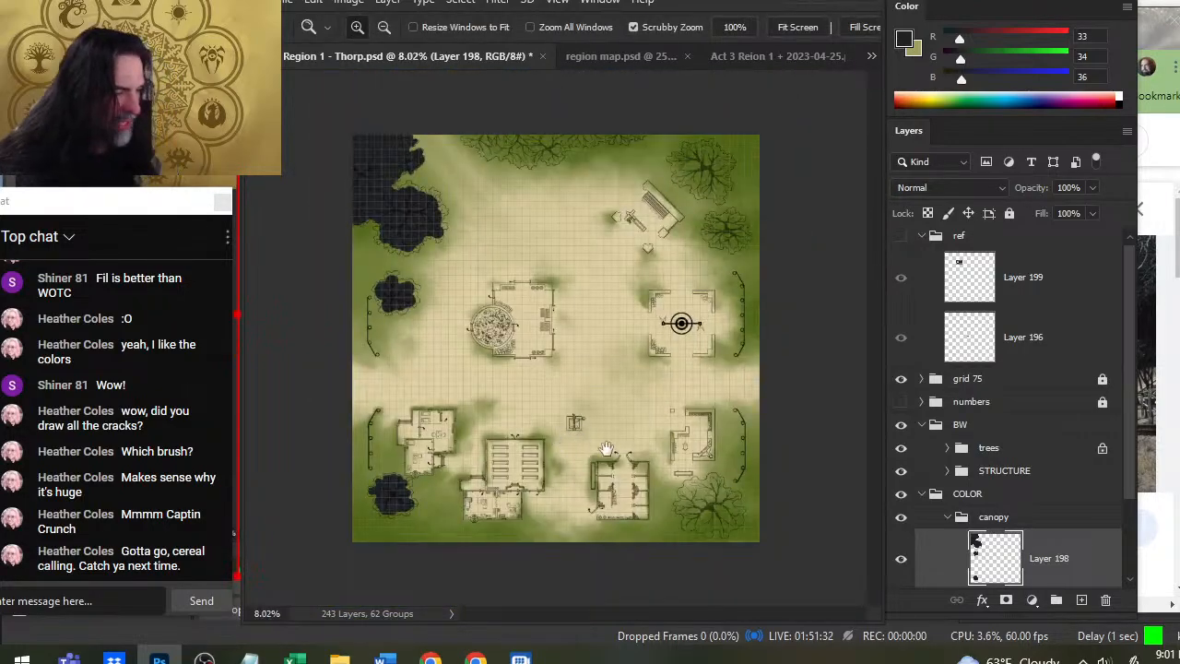
{"action": "left_click_drag", "start_coordinate": [725, 548], "coordinate": [784, 548]}
{"action": "scroll", "coordinate": [658, 415], "scroll_direction": "down", "scroll_amount": 3}
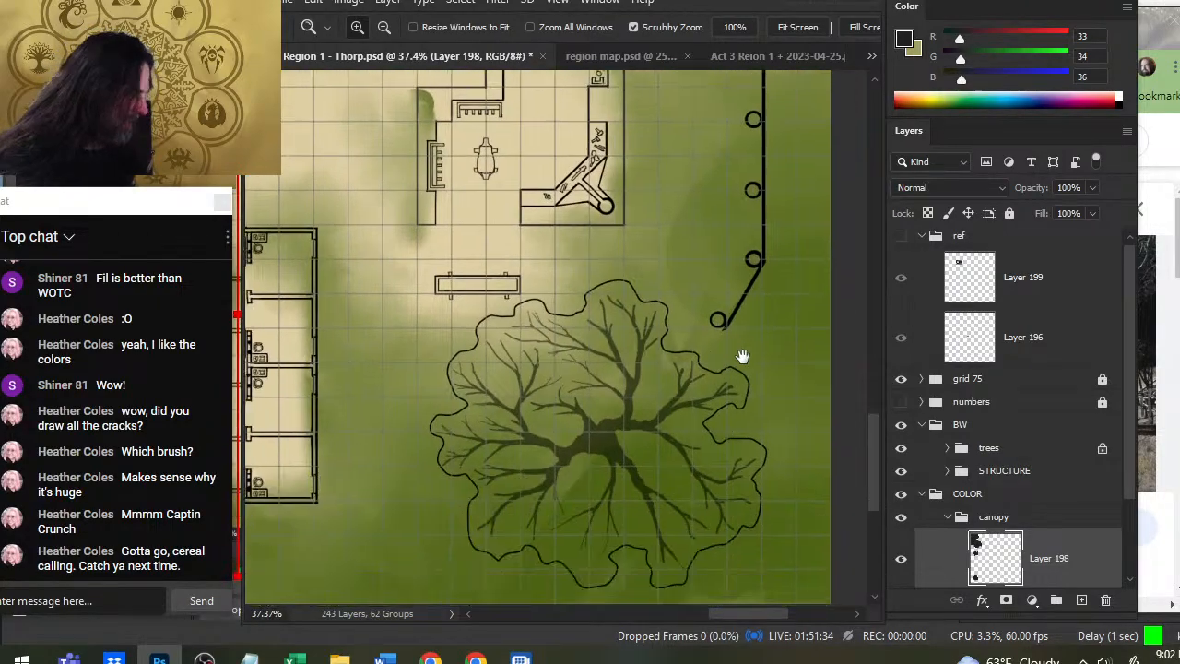
{"action": "key", "text": "b"}
{"action": "mouse_move", "coordinate": [593, 338]}
{"action": "left_mouse_down"}
{"action": "mouse_move", "coordinate": [566, 322]}
{"action": "mouse_move", "coordinate": [507, 337]}
{"action": "mouse_move", "coordinate": [501, 321]}
{"action": "mouse_move", "coordinate": [535, 410]}
{"action": "mouse_move", "coordinate": [527, 441]}
{"action": "mouse_move", "coordinate": [577, 405]}
{"action": "mouse_move", "coordinate": [581, 430]}
{"action": "mouse_move", "coordinate": [620, 457]}
{"action": "mouse_move", "coordinate": [636, 415]}
{"action": "mouse_move", "coordinate": [641, 433]}
{"action": "mouse_move", "coordinate": [590, 378]}
{"action": "mouse_move", "coordinate": [655, 397]}
{"action": "mouse_move", "coordinate": [627, 369]}
{"action": "mouse_move", "coordinate": [606, 304]}
{"action": "left_mouse_up"}
{"action": "key", "text": "bracketleft"}
{"action": "key", "text": "bracketleft"}
{"action": "key", "text": "bracketleft"}
{"action": "key", "text": "bracketleft"}
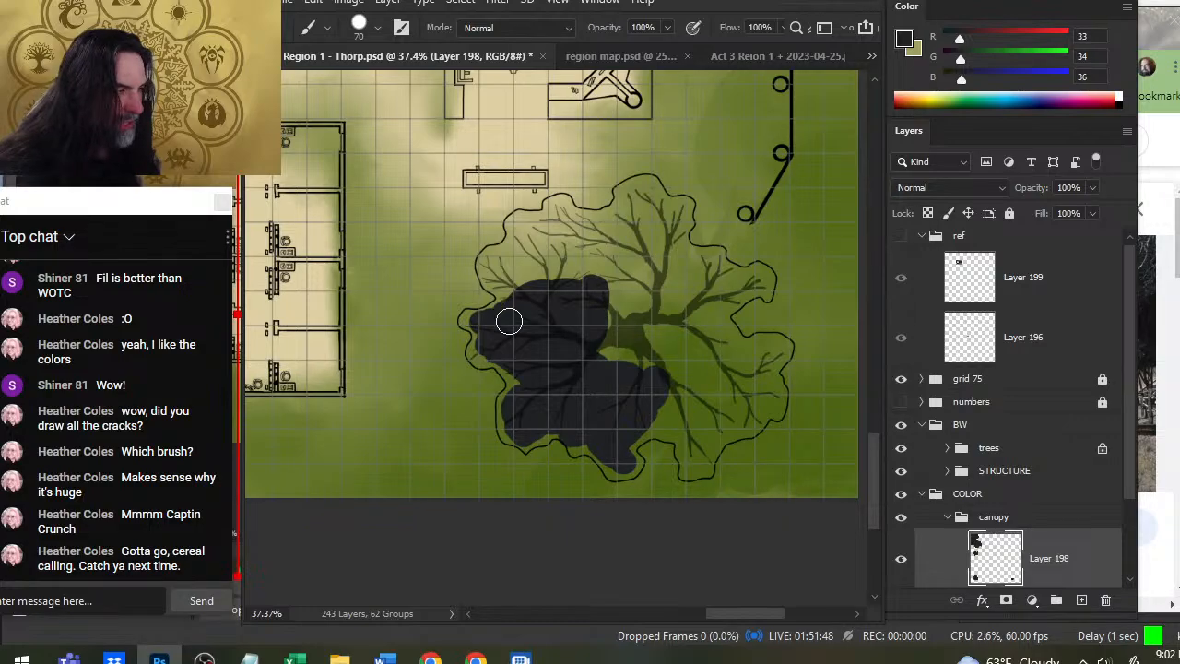
{"action": "mouse_move", "coordinate": [512, 292]}
{"action": "left_mouse_down"}
{"action": "mouse_move", "coordinate": [525, 263]}
{"action": "mouse_move", "coordinate": [493, 277]}
{"action": "mouse_move", "coordinate": [535, 251]}
{"action": "mouse_move", "coordinate": [524, 227]}
{"action": "mouse_move", "coordinate": [564, 220]}
{"action": "mouse_move", "coordinate": [592, 235]}
{"action": "mouse_move", "coordinate": [653, 195]}
{"action": "mouse_move", "coordinate": [680, 231]}
{"action": "mouse_move", "coordinate": [683, 268]}
{"action": "mouse_move", "coordinate": [702, 264]}
{"action": "mouse_move", "coordinate": [717, 287]}
{"action": "mouse_move", "coordinate": [751, 281]}
{"action": "mouse_move", "coordinate": [708, 330]}
{"action": "mouse_move", "coordinate": [737, 355]}
{"action": "mouse_move", "coordinate": [733, 334]}
{"action": "mouse_move", "coordinate": [764, 354]}
{"action": "mouse_move", "coordinate": [763, 394]}
{"action": "mouse_move", "coordinate": [700, 454]}
{"action": "mouse_move", "coordinate": [666, 426]}
{"action": "mouse_move", "coordinate": [702, 415]}
{"action": "mouse_move", "coordinate": [730, 380]}
{"action": "mouse_move", "coordinate": [645, 343]}
{"action": "mouse_move", "coordinate": [565, 274]}
{"action": "mouse_move", "coordinate": [571, 254]}
{"action": "mouse_move", "coordinate": [636, 268]}
{"action": "mouse_move", "coordinate": [618, 314]}
{"action": "mouse_move", "coordinate": [629, 324]}
{"action": "mouse_move", "coordinate": [669, 302]}
{"action": "mouse_move", "coordinate": [686, 349]}
{"action": "mouse_move", "coordinate": [621, 351]}
{"action": "left_mouse_up"}
Paint near-black over the middle of the smaller tree near the map's northeast corner with the size 70 brush.
{"action": "key", "text": "z"}
{"action": "scroll", "coordinate": [641, 231], "scroll_direction": "up", "scroll_amount": 10}
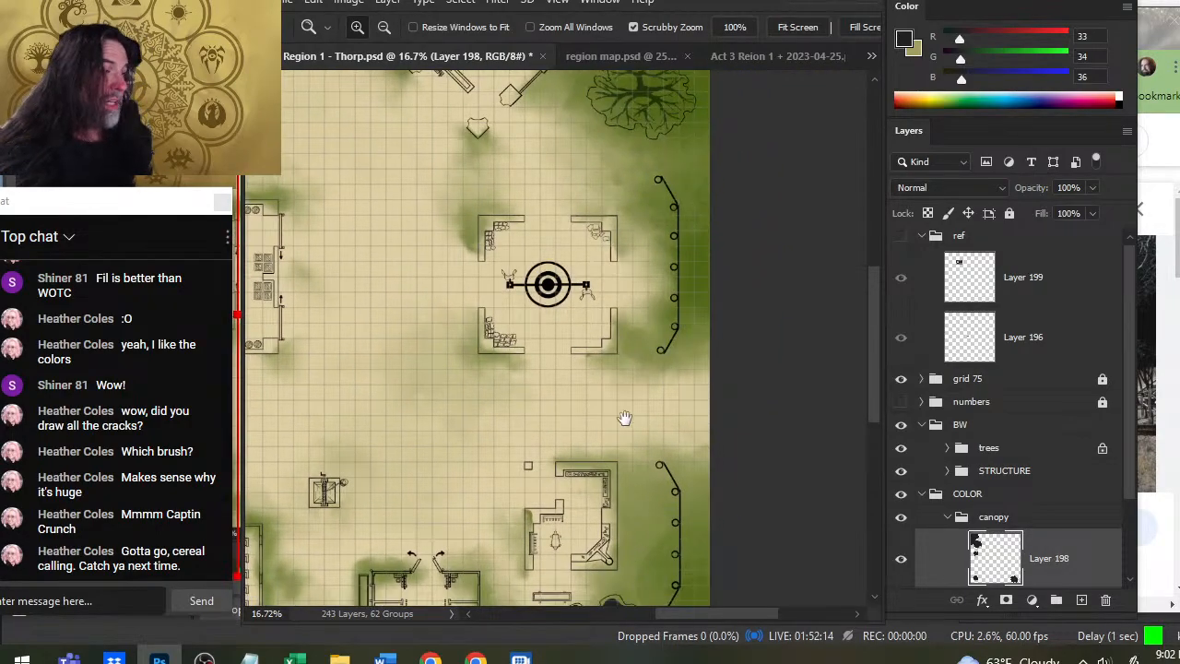
{"action": "key", "text": "b"}
{"action": "mouse_move", "coordinate": [612, 344]}
{"action": "left_mouse_down"}
{"action": "mouse_move", "coordinate": [578, 343]}
{"action": "mouse_move", "coordinate": [577, 332]}
{"action": "mouse_move", "coordinate": [646, 355]}
{"action": "left_mouse_up"}
{"action": "key", "text": "b"}
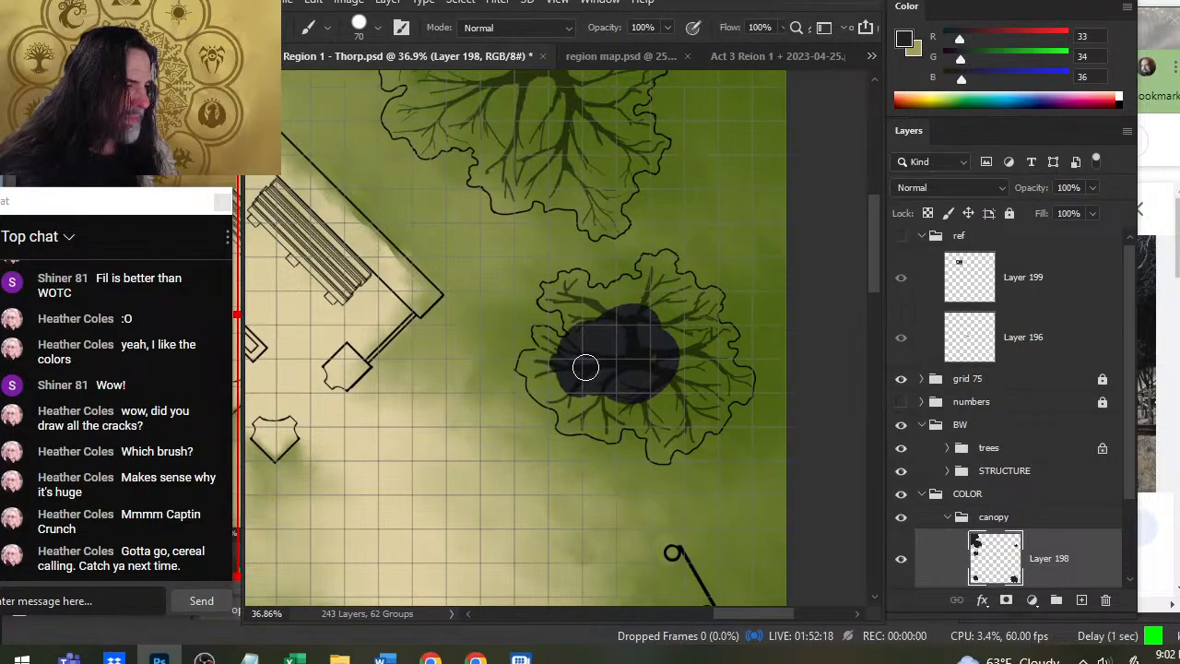
Set the eraser to a smaller hard round tip at 100% opacity and trim the paint on the smaller northeast tree.
{"action": "key", "text": "l"}
{"action": "mouse_move", "coordinate": [558, 290]}
{"action": "left_mouse_down"}
{"action": "mouse_move", "coordinate": [654, 318]}
{"action": "mouse_move", "coordinate": [659, 378]}
{"action": "mouse_move", "coordinate": [603, 431]}
{"action": "mouse_move", "coordinate": [558, 290]}
{"action": "left_mouse_up"}
{"action": "key", "text": "e"}
{"action": "key", "text": "ctrl+d"}
{"action": "right_click", "coordinate": [610, 289]}
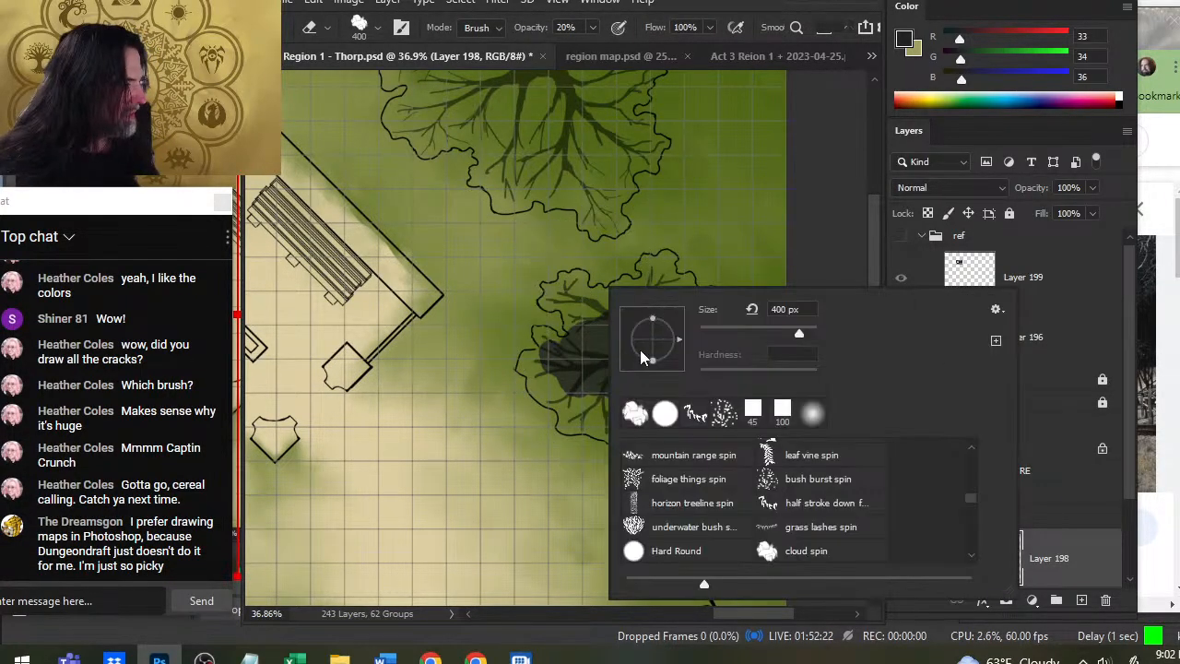
{"action": "key", "text": "Escape"}
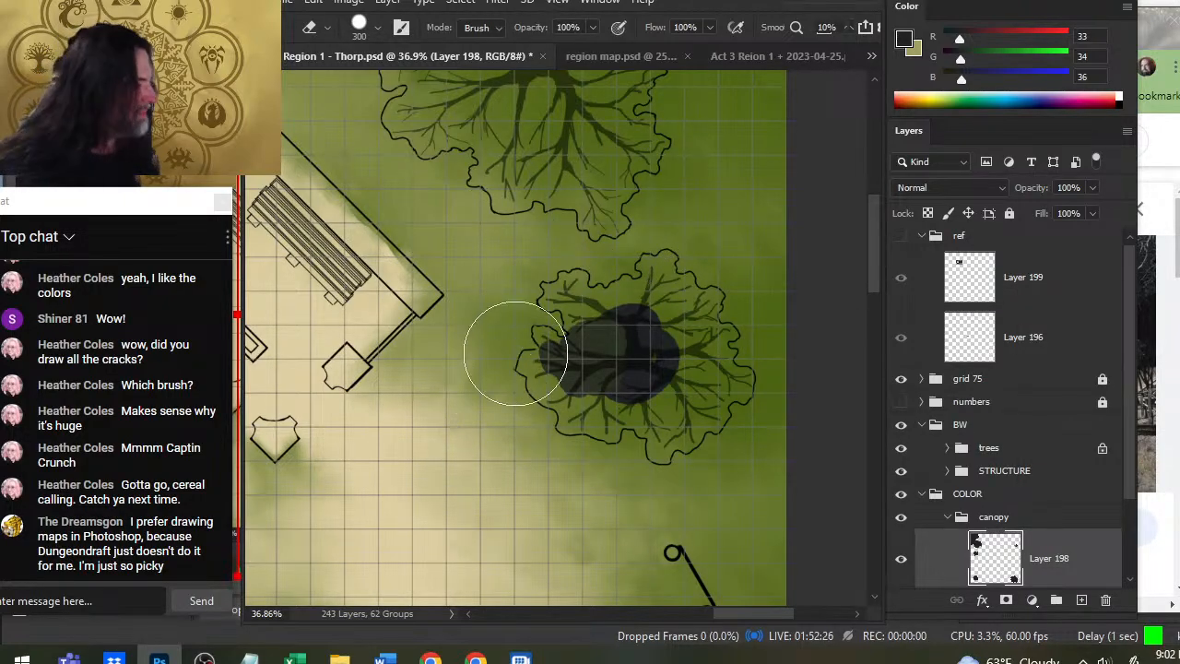
{"action": "key", "text": "bracketleft"}
{"action": "key", "text": "bracketleft"}
{"action": "key", "text": "bracketleft"}
{"action": "key", "text": "bracketleft"}
{"action": "key", "text": "bracketleft"}
{"action": "key", "text": "bracketleft"}
{"action": "key", "text": "bracketleft"}
{"action": "key", "text": "bracketleft"}
{"action": "key", "text": "bracketleft"}
{"action": "key", "text": "bracketleft"}
{"action": "key", "text": "bracketleft"}
{"action": "key", "text": "bracketleft"}
{"action": "key", "text": "bracketleft"}
{"action": "key", "text": "bracketleft"}
{"action": "mouse_move", "coordinate": [574, 320]}
{"action": "left_mouse_down"}
{"action": "mouse_move", "coordinate": [584, 341]}
{"action": "mouse_move", "coordinate": [586, 300]}
{"action": "mouse_move", "coordinate": [560, 291]}
{"action": "mouse_move", "coordinate": [671, 288]}
{"action": "mouse_move", "coordinate": [662, 268]}
{"action": "left_mouse_up"}
Fill the remaining lobes of the smaller northeast tree with near-black out towards its outline, using brush size 70.
{"action": "key", "text": "b"}
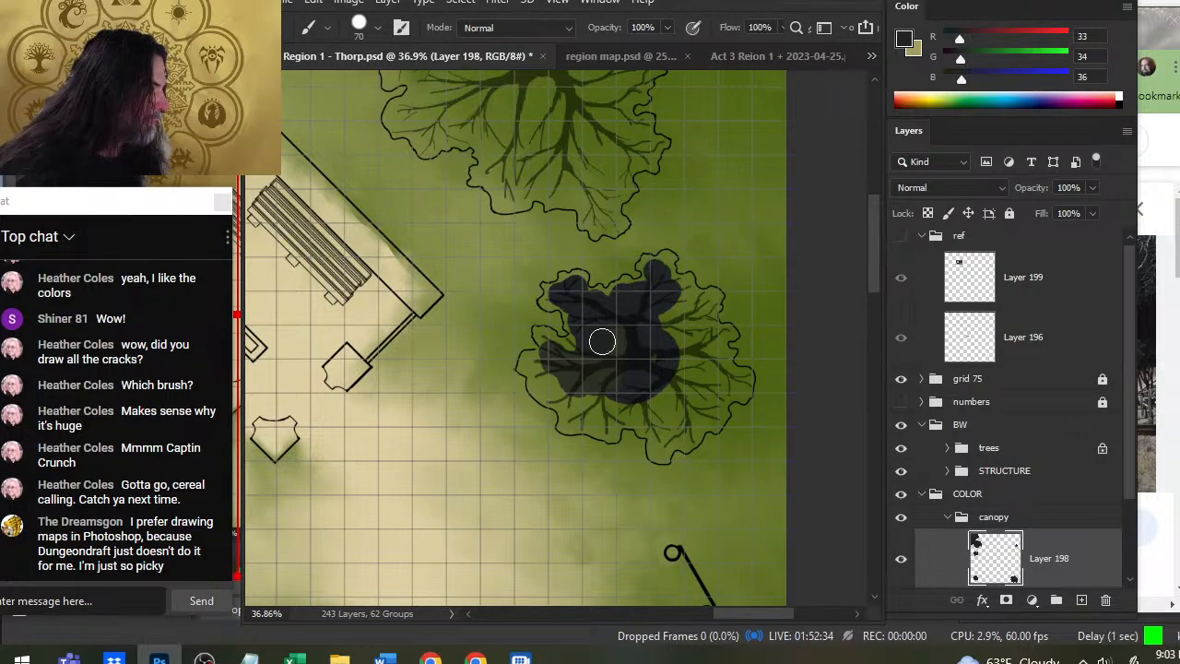
{"action": "mouse_move", "coordinate": [682, 308]}
{"action": "left_mouse_down"}
{"action": "mouse_move", "coordinate": [705, 308]}
{"action": "mouse_move", "coordinate": [673, 327]}
{"action": "mouse_move", "coordinate": [699, 355]}
{"action": "mouse_move", "coordinate": [688, 391]}
{"action": "mouse_move", "coordinate": [716, 364]}
{"action": "mouse_move", "coordinate": [736, 391]}
{"action": "mouse_move", "coordinate": [649, 413]}
{"action": "left_mouse_up"}
{"action": "mouse_move", "coordinate": [617, 369]}
{"action": "left_mouse_down"}
{"action": "mouse_move", "coordinate": [564, 354]}
{"action": "mouse_move", "coordinate": [542, 390]}
{"action": "mouse_move", "coordinate": [599, 429]}
{"action": "mouse_move", "coordinate": [590, 392]}
{"action": "left_mouse_up"}
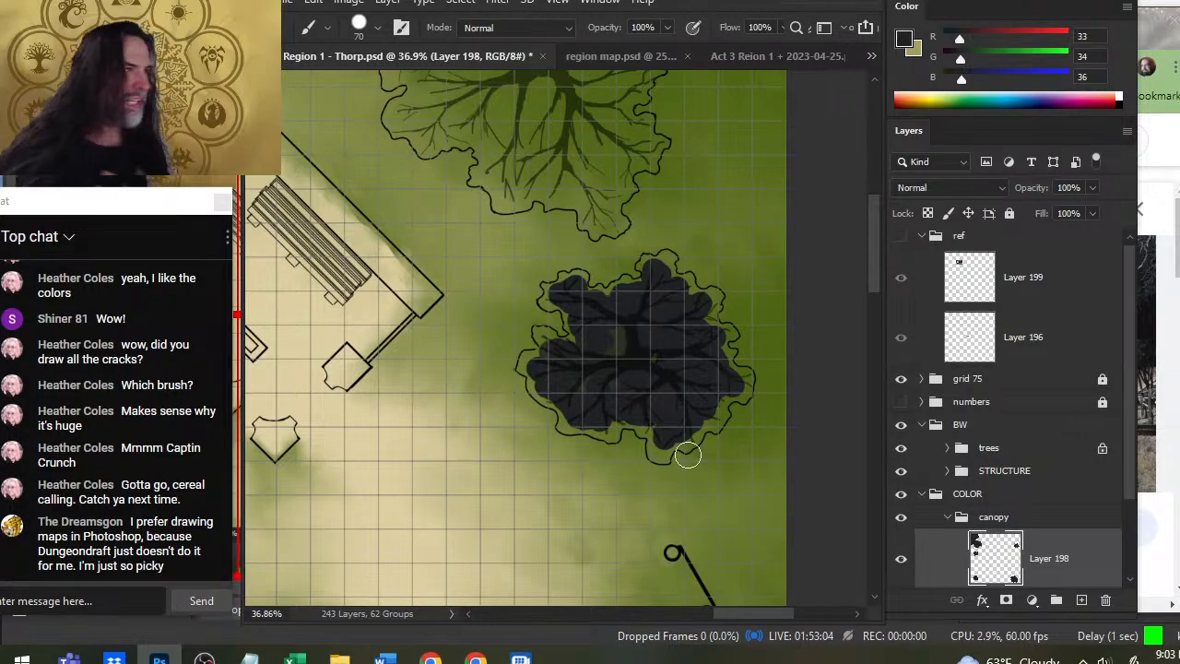
Fill the large tree near the map's northeast corner with near-black inside its outline, using the size 70 brush.
{"action": "key", "text": "z"}
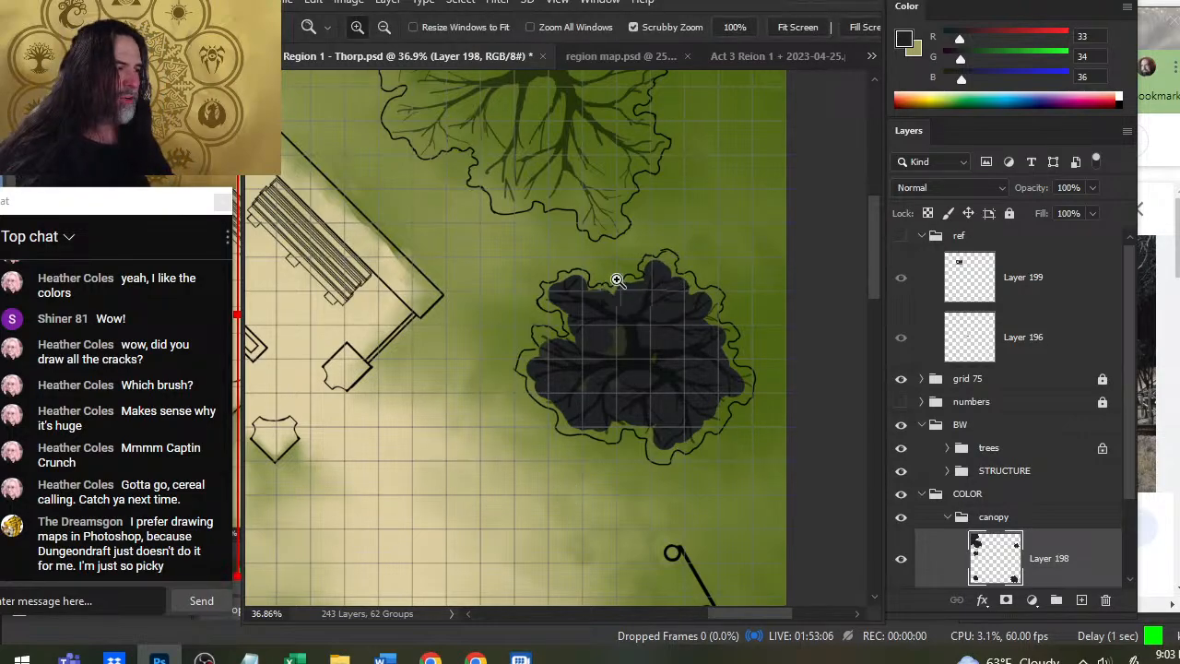
{"action": "left_click_drag", "start_coordinate": [617, 276], "coordinate": [573, 307]}
{"action": "left_click_drag", "start_coordinate": [672, 185], "coordinate": [723, 185]}
{"action": "key", "text": "b"}
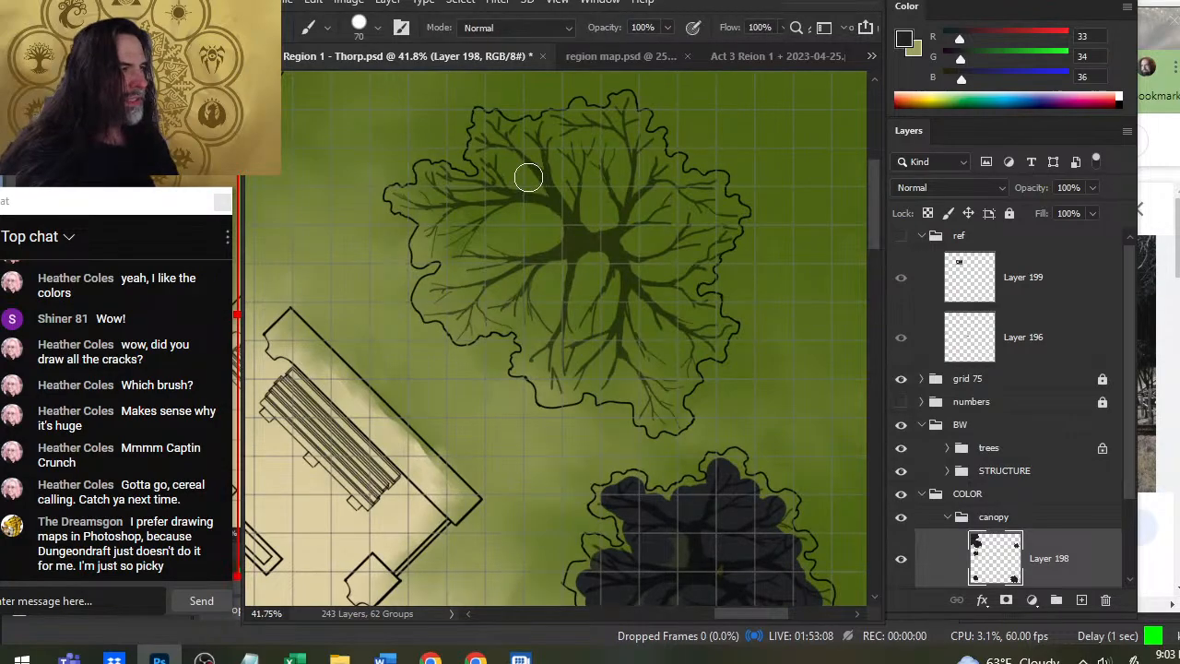
{"action": "left_click_drag", "start_coordinate": [526, 177], "coordinate": [526, 176]}
{"action": "mouse_move", "coordinate": [613, 150]}
{"action": "left_mouse_down"}
{"action": "mouse_move", "coordinate": [649, 147]}
{"action": "mouse_move", "coordinate": [660, 184]}
{"action": "mouse_move", "coordinate": [687, 208]}
{"action": "mouse_move", "coordinate": [710, 198]}
{"action": "mouse_move", "coordinate": [700, 217]}
{"action": "mouse_move", "coordinate": [718, 235]}
{"action": "mouse_move", "coordinate": [664, 297]}
{"action": "mouse_move", "coordinate": [705, 345]}
{"action": "mouse_move", "coordinate": [664, 355]}
{"action": "mouse_move", "coordinate": [646, 276]}
{"action": "mouse_move", "coordinate": [687, 216]}
{"action": "mouse_move", "coordinate": [626, 277]}
{"action": "mouse_move", "coordinate": [599, 152]}
{"action": "mouse_move", "coordinate": [530, 180]}
{"action": "left_mouse_up"}
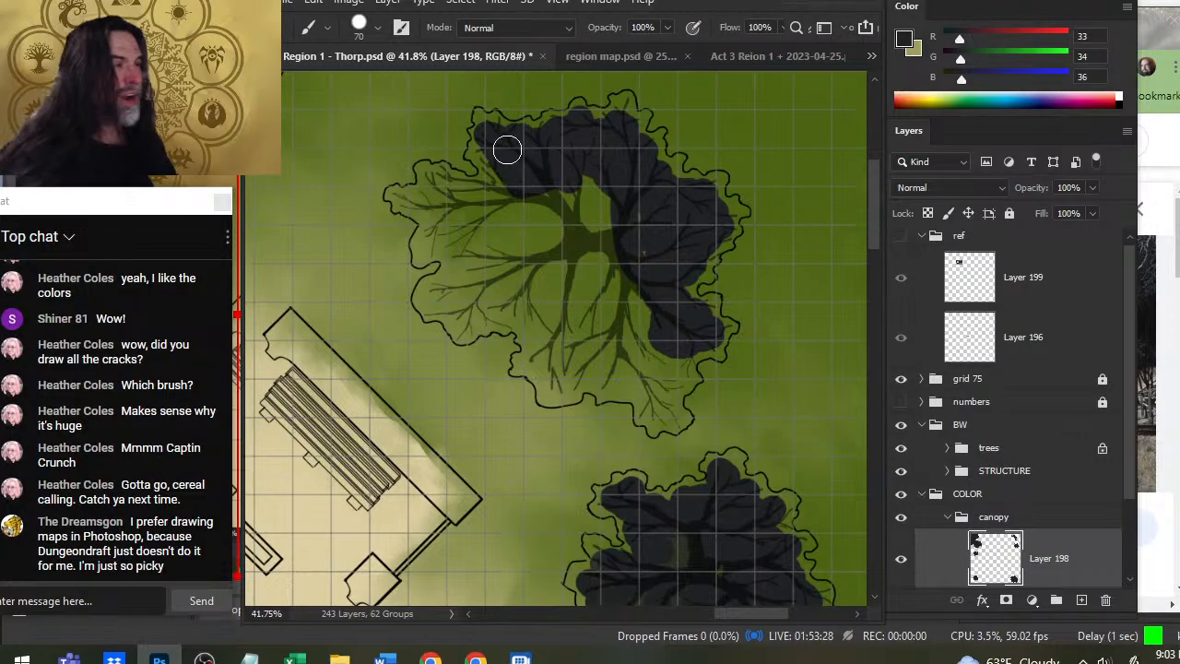
{"action": "mouse_move", "coordinate": [505, 177]}
{"action": "left_mouse_down"}
{"action": "mouse_move", "coordinate": [488, 198]}
{"action": "mouse_move", "coordinate": [442, 198]}
{"action": "mouse_move", "coordinate": [475, 183]}
{"action": "mouse_move", "coordinate": [432, 222]}
{"action": "mouse_move", "coordinate": [415, 195]}
{"action": "mouse_move", "coordinate": [452, 225]}
{"action": "mouse_move", "coordinate": [432, 245]}
{"action": "mouse_move", "coordinate": [566, 194]}
{"action": "mouse_move", "coordinate": [599, 198]}
{"action": "mouse_move", "coordinate": [613, 285]}
{"action": "left_mouse_up"}
{"action": "mouse_move", "coordinate": [540, 222]}
{"action": "left_mouse_down"}
{"action": "mouse_move", "coordinate": [507, 252]}
{"action": "mouse_move", "coordinate": [456, 245]}
{"action": "mouse_move", "coordinate": [472, 277]}
{"action": "mouse_move", "coordinate": [429, 302]}
{"action": "mouse_move", "coordinate": [489, 309]}
{"action": "mouse_move", "coordinate": [487, 269]}
{"action": "mouse_move", "coordinate": [563, 238]}
{"action": "mouse_move", "coordinate": [546, 291]}
{"action": "mouse_move", "coordinate": [489, 328]}
{"action": "mouse_move", "coordinate": [553, 309]}
{"action": "mouse_move", "coordinate": [527, 332]}
{"action": "mouse_move", "coordinate": [531, 367]}
{"action": "mouse_move", "coordinate": [553, 373]}
{"action": "mouse_move", "coordinate": [562, 394]}
{"action": "mouse_move", "coordinate": [595, 364]}
{"action": "mouse_move", "coordinate": [572, 318]}
{"action": "mouse_move", "coordinate": [606, 303]}
{"action": "mouse_move", "coordinate": [627, 318]}
{"action": "mouse_move", "coordinate": [619, 387]}
{"action": "mouse_move", "coordinate": [651, 383]}
{"action": "mouse_move", "coordinate": [570, 399]}
{"action": "mouse_move", "coordinate": [659, 329]}
{"action": "left_mouse_up"}
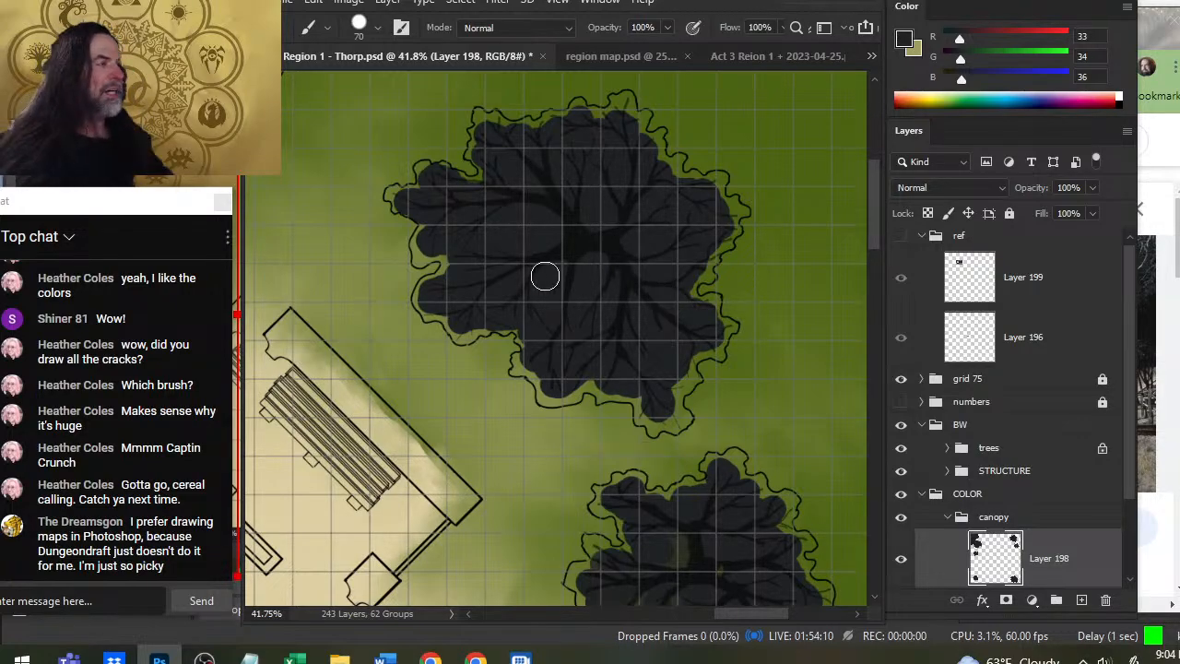
Fill the remaining unpainted canopy along the map's north edge with near-black, using the size 70 brush.
{"action": "key", "text": "space"}
{"action": "left_click_drag", "start_coordinate": [571, 214], "coordinate": [625, 308]}
{"action": "key", "text": "ctrl+space"}
{"action": "mouse_move", "coordinate": [595, 258]}
{"action": "left_mouse_down"}
{"action": "mouse_move", "coordinate": [715, 311]}
{"action": "mouse_move", "coordinate": [482, 318]}
{"action": "mouse_move", "coordinate": [548, 344]}
{"action": "mouse_move", "coordinate": [472, 289]}
{"action": "mouse_move", "coordinate": [536, 167]}
{"action": "mouse_move", "coordinate": [613, 201]}
{"action": "mouse_move", "coordinate": [563, 151]}
{"action": "mouse_move", "coordinate": [601, 411]}
{"action": "mouse_move", "coordinate": [515, 340]}
{"action": "left_mouse_up"}
{"action": "left_click", "coordinate": [540, 163]}
{"action": "scroll", "coordinate": [600, 411], "scroll_direction": "up", "scroll_amount": 5}
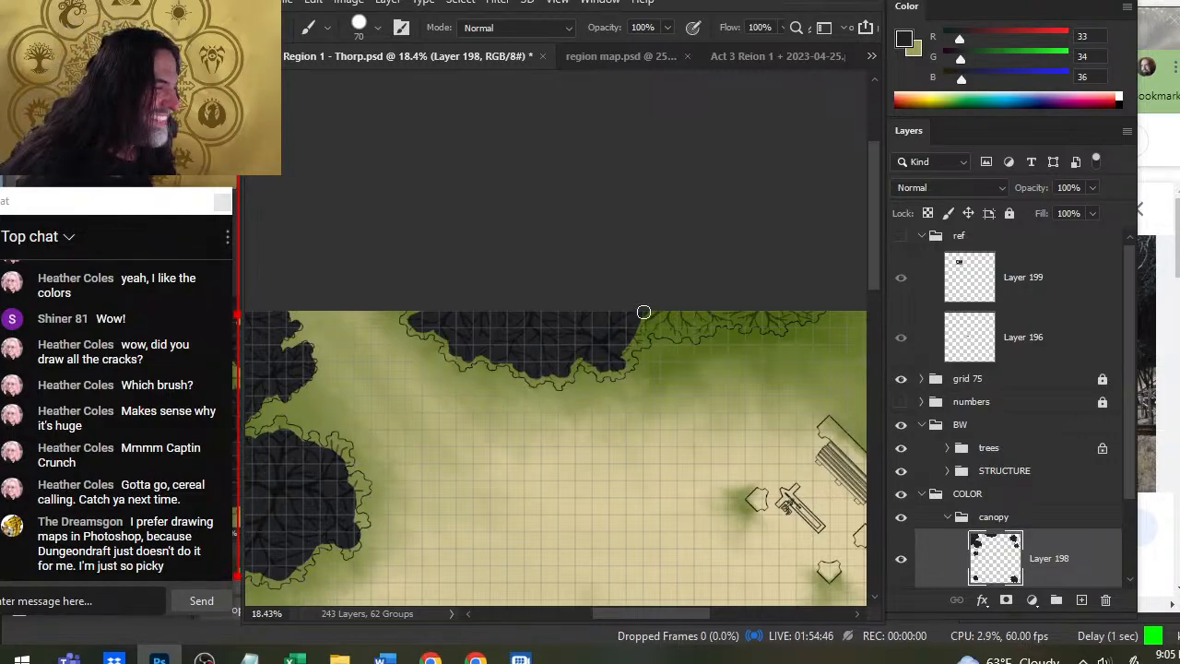
{"action": "mouse_move", "coordinate": [643, 312]}
{"action": "left_mouse_down"}
{"action": "mouse_move", "coordinate": [647, 325]}
{"action": "mouse_move", "coordinate": [791, 314]}
{"action": "left_mouse_up"}
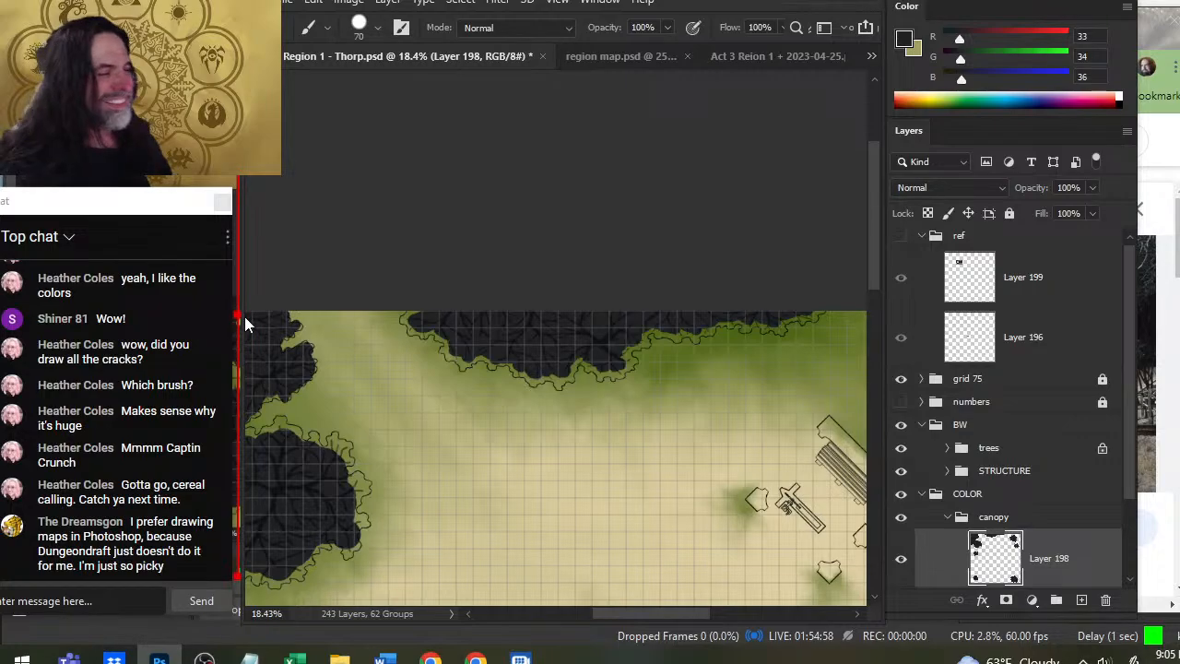
Fit the northwest tree cluster's paint to its southern outline beside the map's west border, using a size 45 brush and size 40 eraser.
{"action": "key", "text": "z"}
{"action": "left_click_drag", "start_coordinate": [661, 421], "coordinate": [613, 426]}
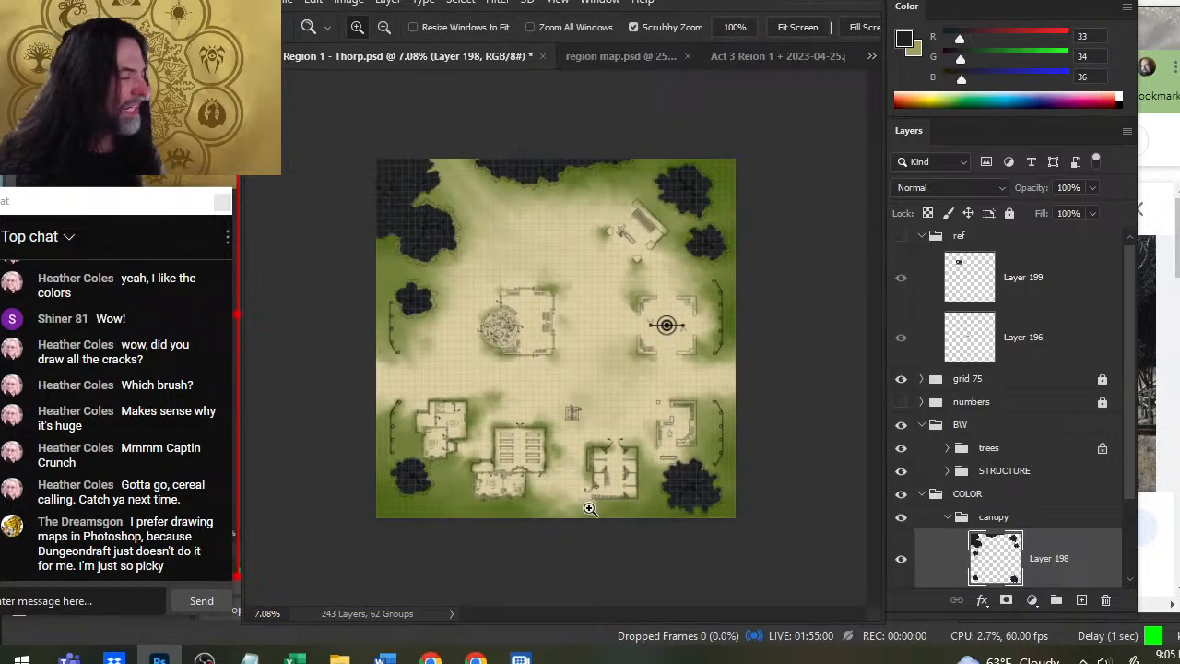
{"action": "left_click_drag", "start_coordinate": [408, 193], "coordinate": [469, 211]}
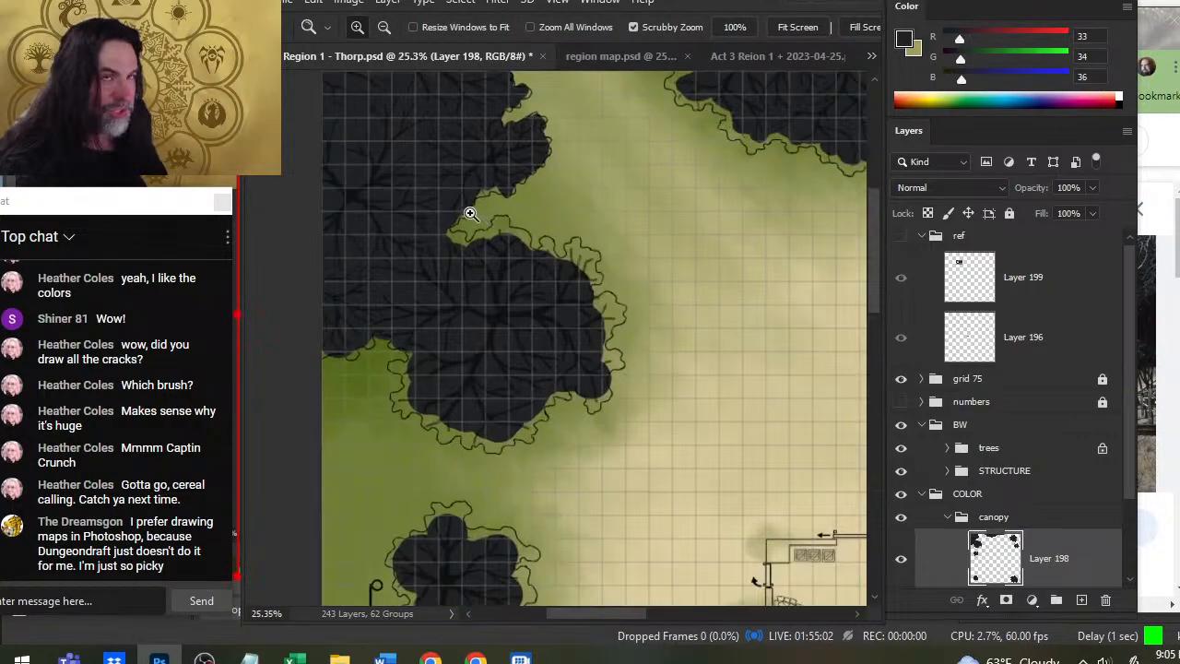
{"action": "mouse_move", "coordinate": [409, 330]}
{"action": "left_mouse_down"}
{"action": "mouse_move", "coordinate": [523, 307]}
{"action": "mouse_move", "coordinate": [526, 347]}
{"action": "left_mouse_up"}
{"action": "key", "text": "e"}
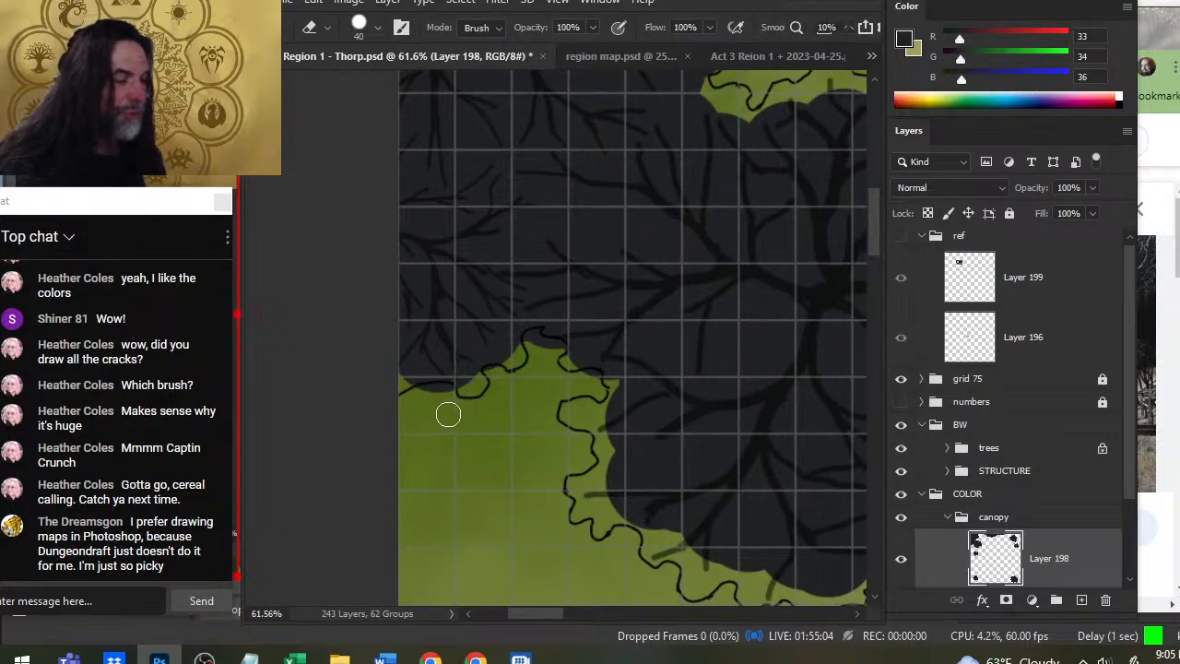
{"action": "key", "text": "b"}
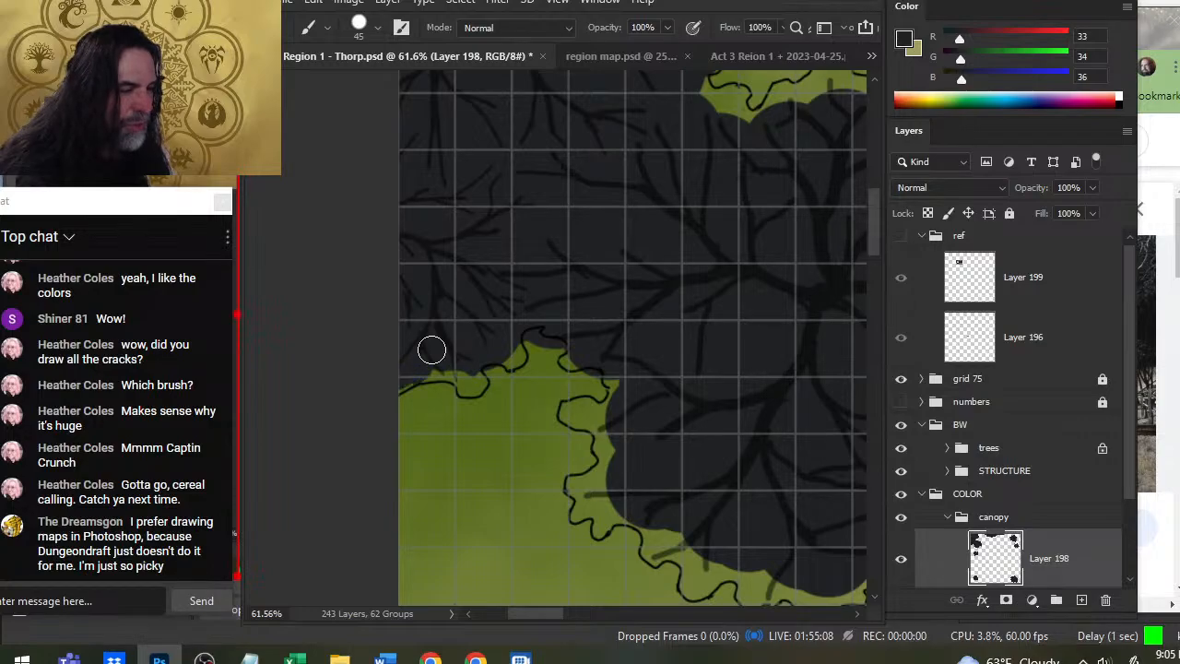
{"action": "key", "text": "bracketleft"}
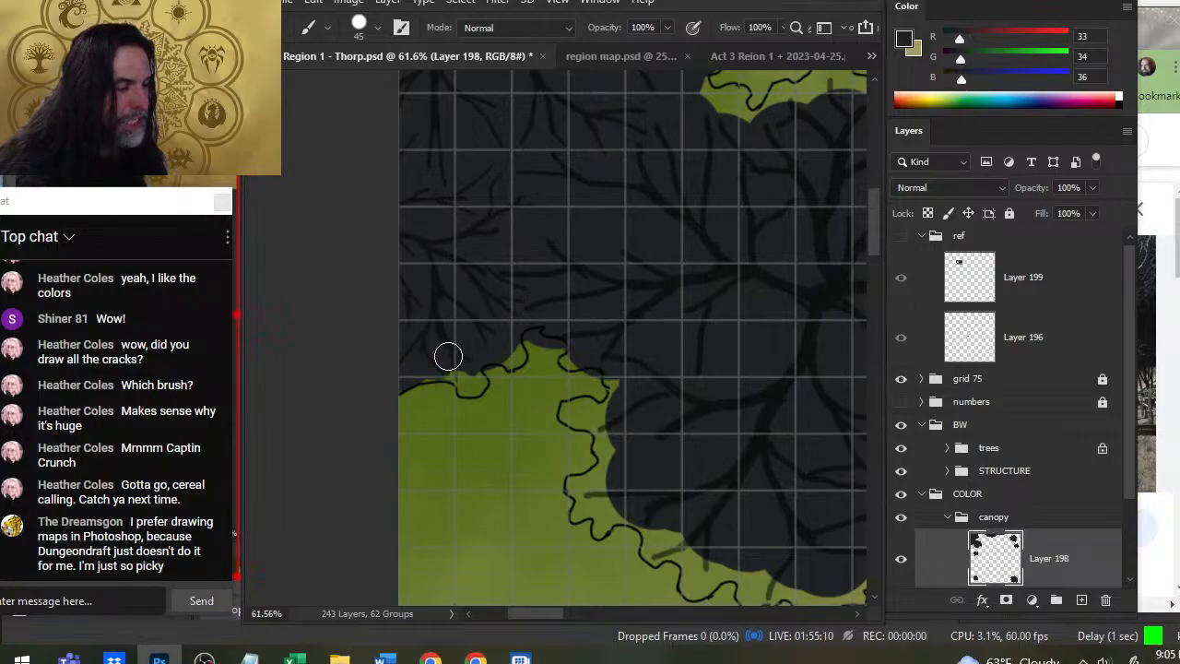
{"action": "key", "text": "bracketleft"}
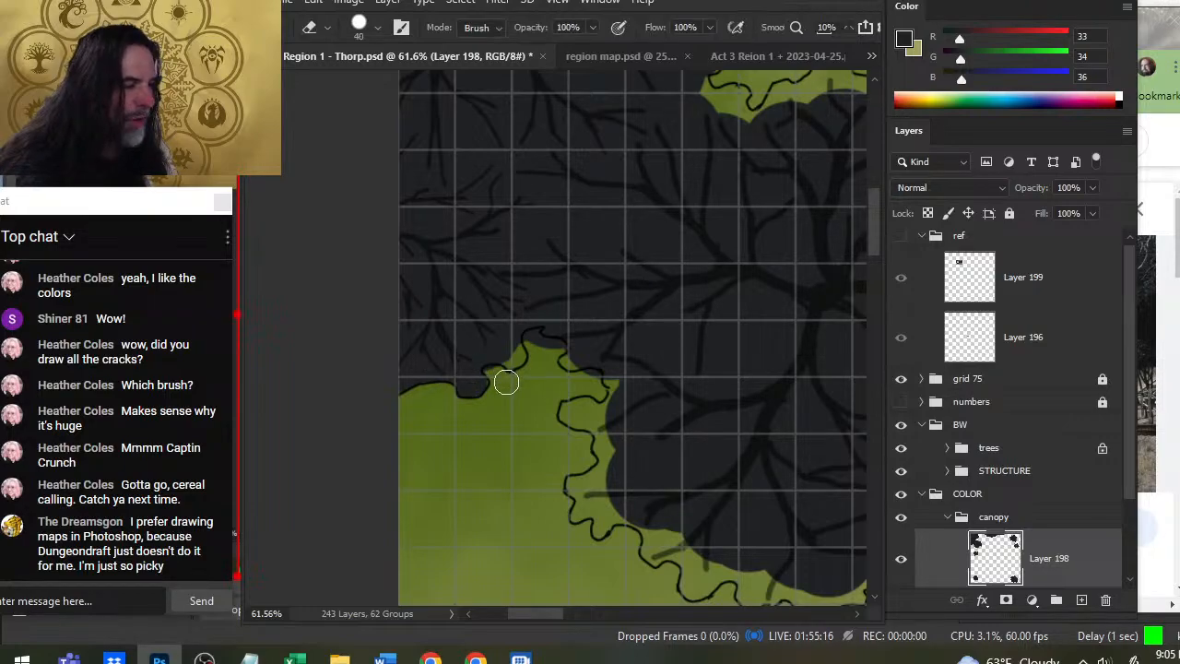
{"action": "left_click_drag", "start_coordinate": [506, 382], "coordinate": [516, 389]}
Clean up the paint around the narrow notch on the northwest cluster's south side with the eraser and a size 25 brush.
{"action": "key", "text": "bracketleft"}
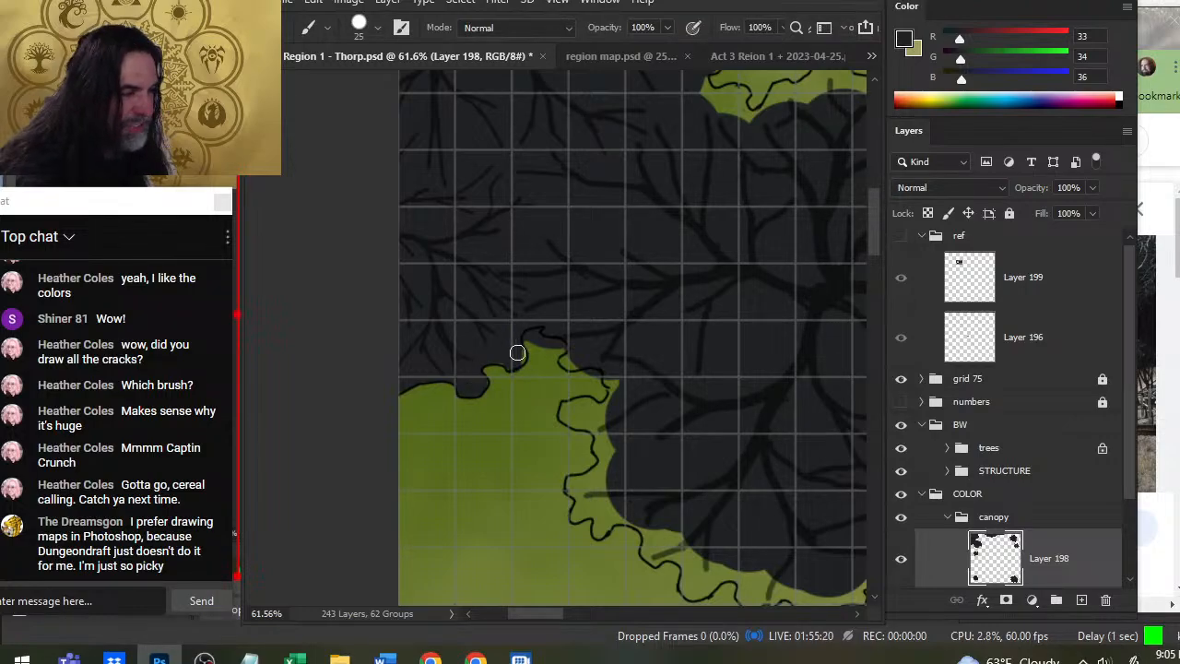
{"action": "key", "text": "e"}
{"action": "mouse_move", "coordinate": [533, 343]}
{"action": "left_mouse_down"}
{"action": "mouse_move", "coordinate": [553, 366]}
{"action": "mouse_move", "coordinate": [559, 353]}
{"action": "mouse_move", "coordinate": [498, 335]}
{"action": "left_mouse_up"}
{"action": "key", "text": "b"}
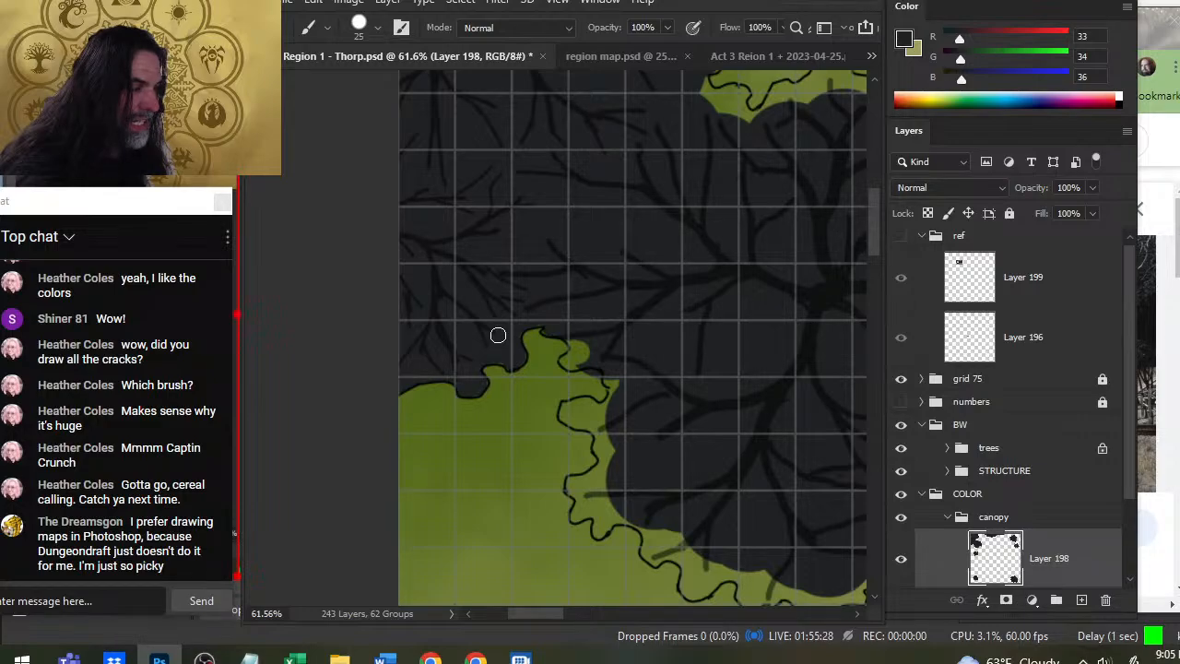
{"action": "key", "text": "e"}
{"action": "left_click_drag", "start_coordinate": [541, 342], "coordinate": [534, 345]}
{"action": "key", "text": "b"}
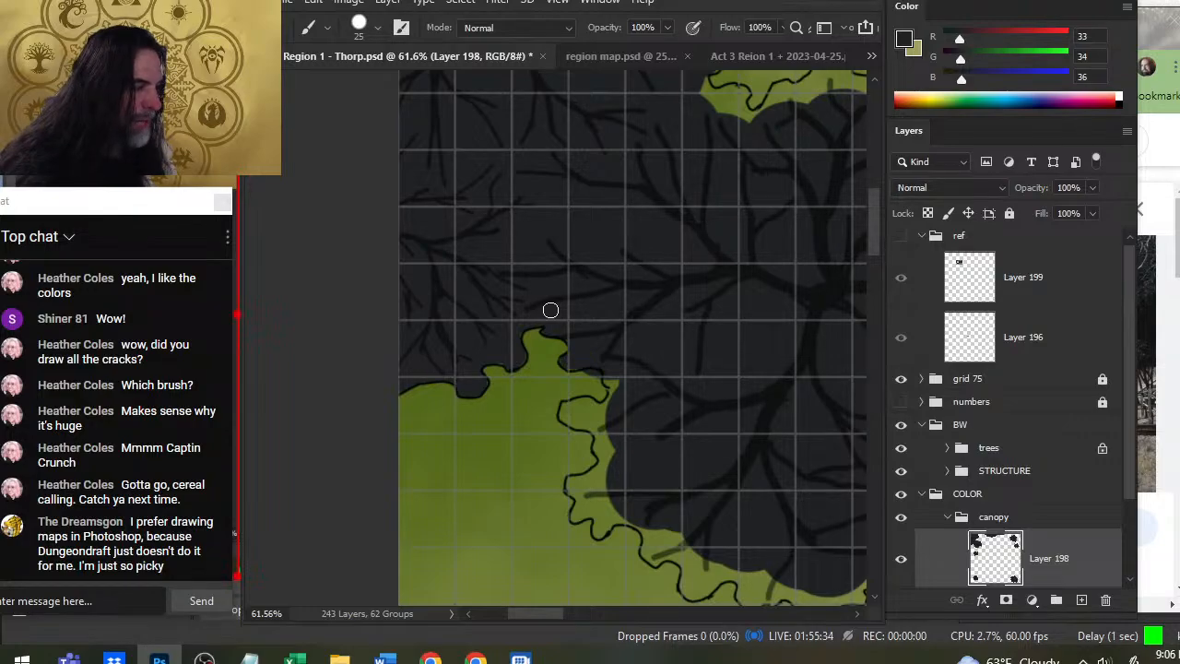
Extend the near-black to the wavy outline just southeast of the notch, reducing the brush to size 20.
{"action": "key", "text": "e"}
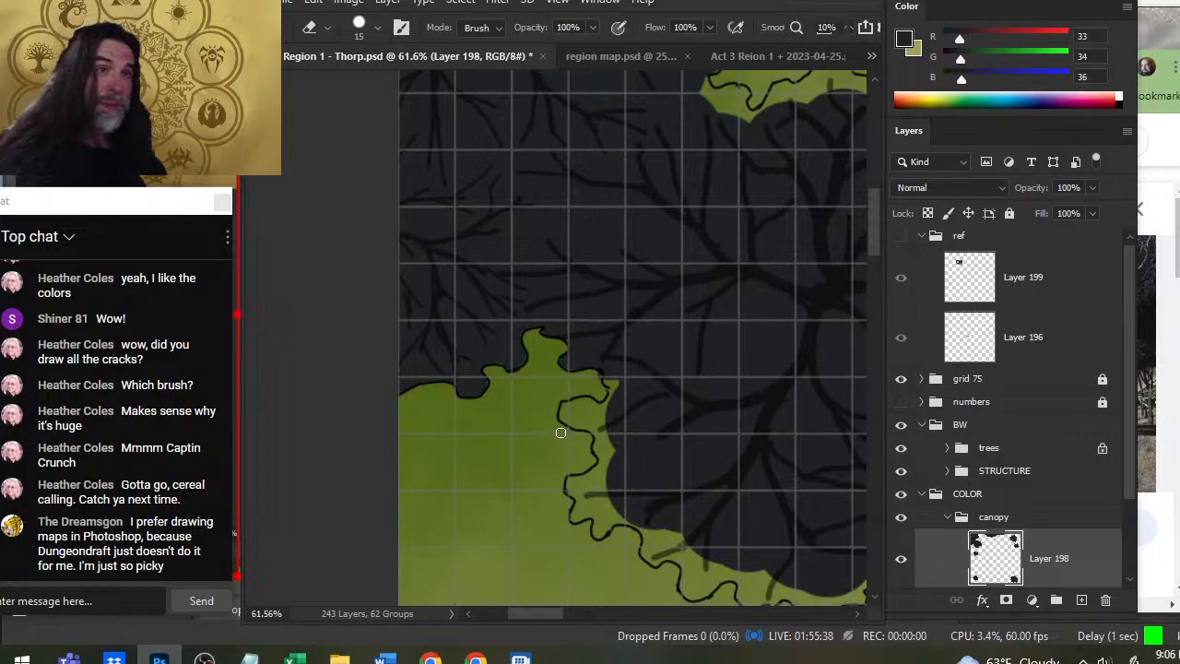
{"action": "key", "text": "b"}
{"action": "left_click_drag", "start_coordinate": [583, 402], "coordinate": [636, 367]}
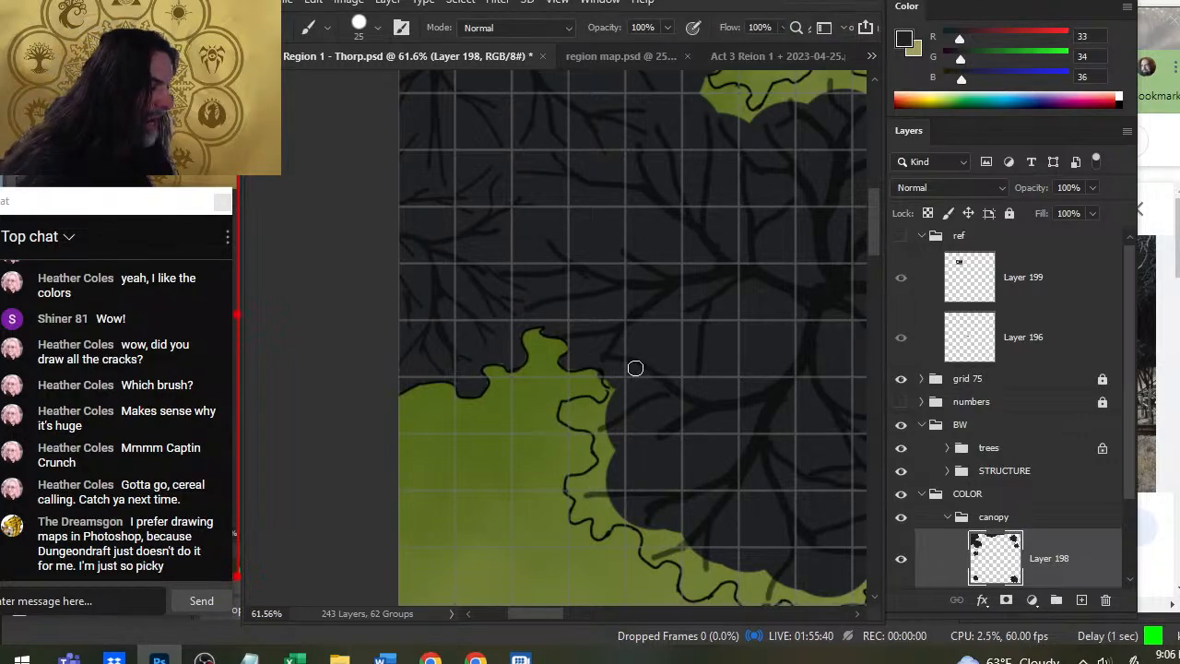
{"action": "key", "text": "bracketleft"}
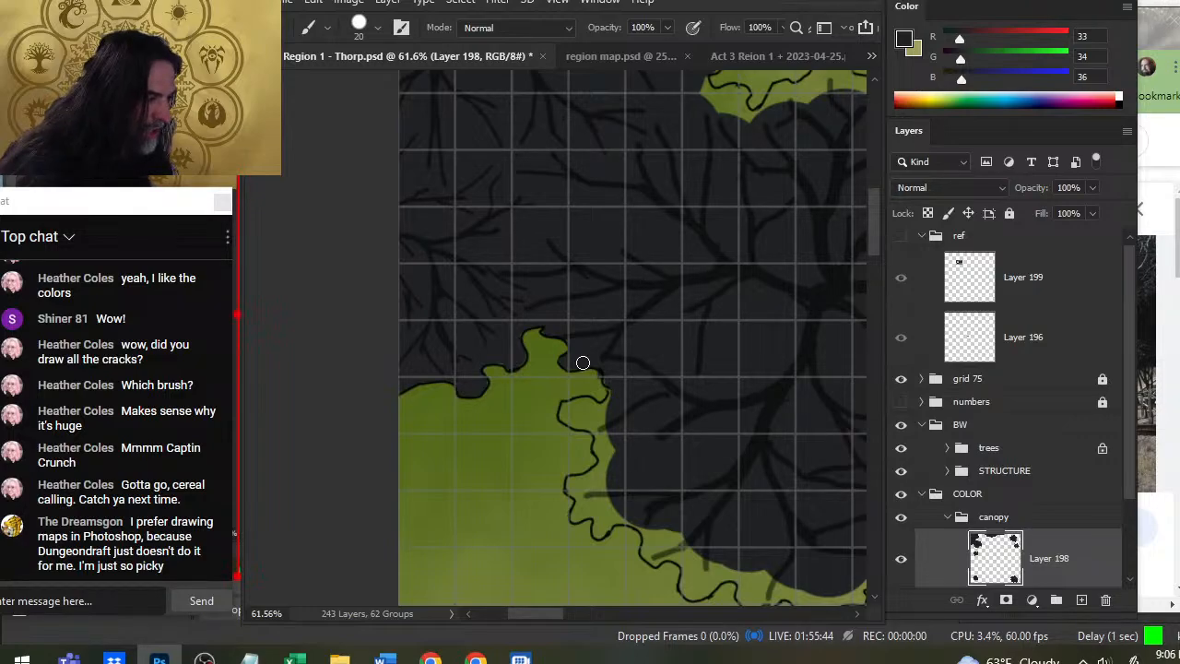
{"action": "key", "text": "e"}
{"action": "key", "text": "b"}
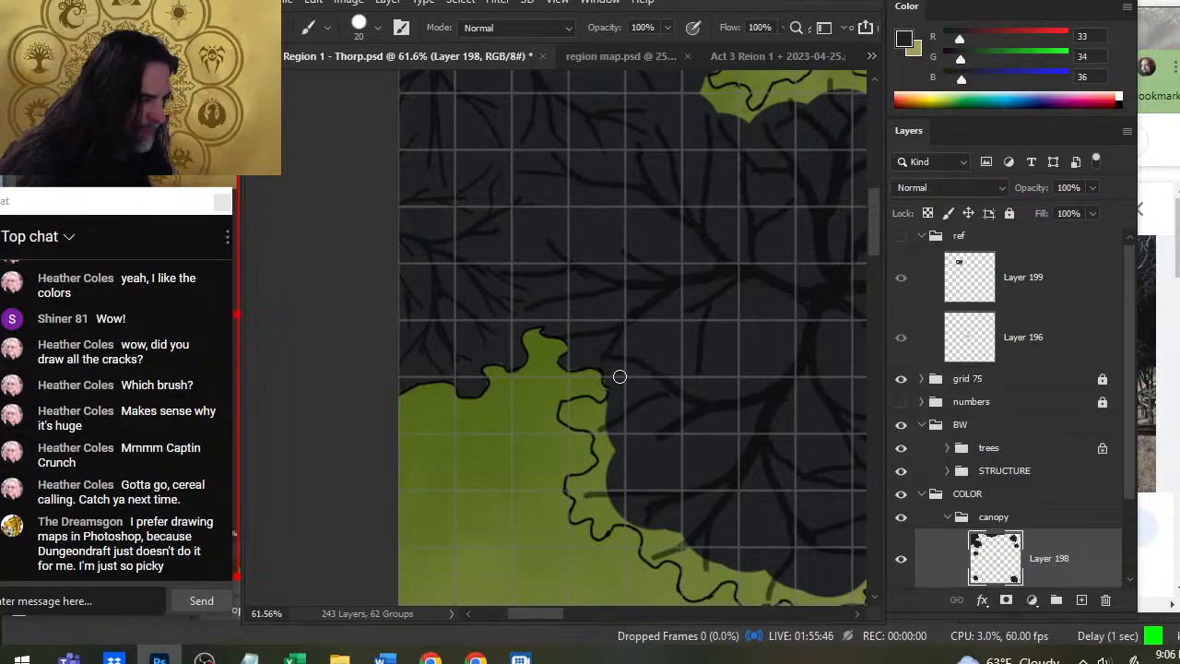
{"action": "mouse_move", "coordinate": [605, 409]}
{"action": "left_mouse_down"}
{"action": "mouse_move", "coordinate": [562, 406]}
{"action": "mouse_move", "coordinate": [603, 457]}
{"action": "mouse_move", "coordinate": [611, 444]}
{"action": "left_mouse_up"}
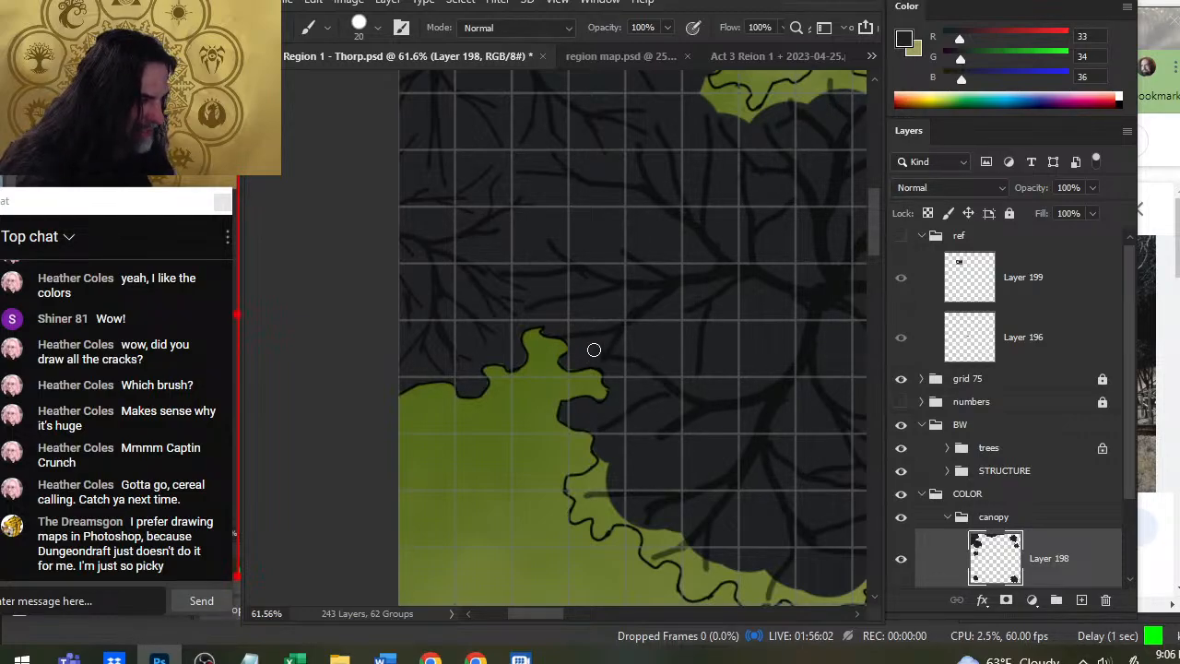
Reduce the brush to size 10 and erase paint spilling past the northwest cluster's east outline with a size 15 eraser.
{"action": "key", "text": "bracketleft"}
{"action": "key", "text": "bracketleft"}
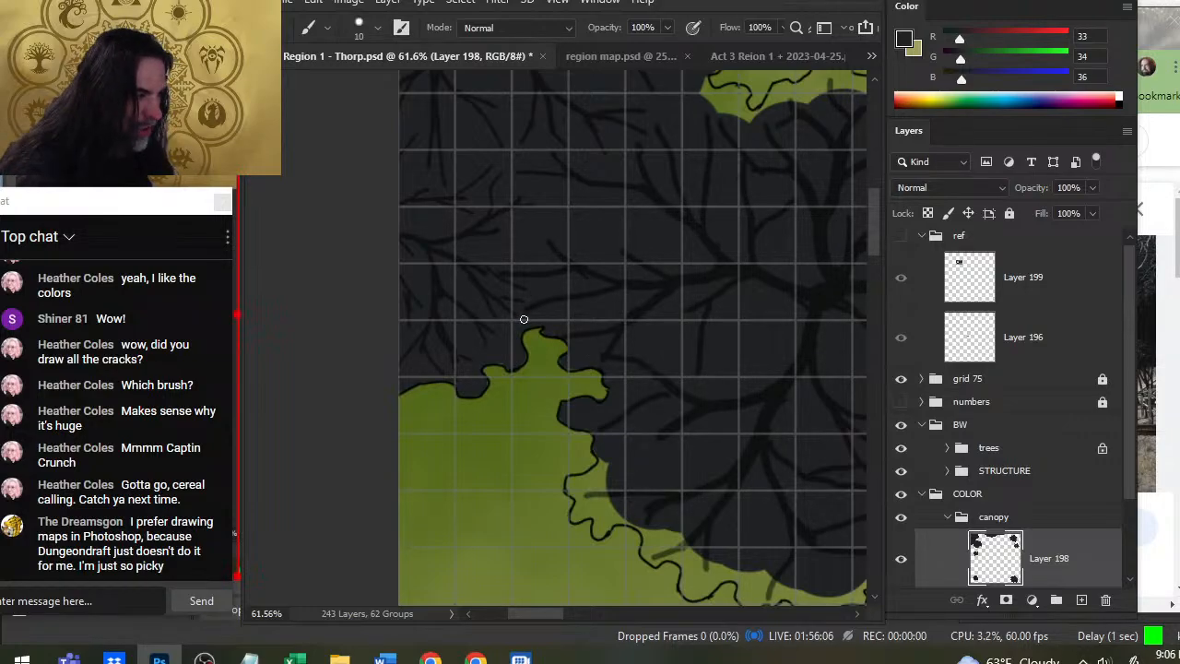
{"action": "mouse_move", "coordinate": [558, 249]}
{"action": "left_mouse_down"}
{"action": "mouse_move", "coordinate": [626, 461]}
{"action": "mouse_move", "coordinate": [642, 361]}
{"action": "mouse_move", "coordinate": [560, 371]}
{"action": "left_mouse_up"}
{"action": "key", "text": "e"}
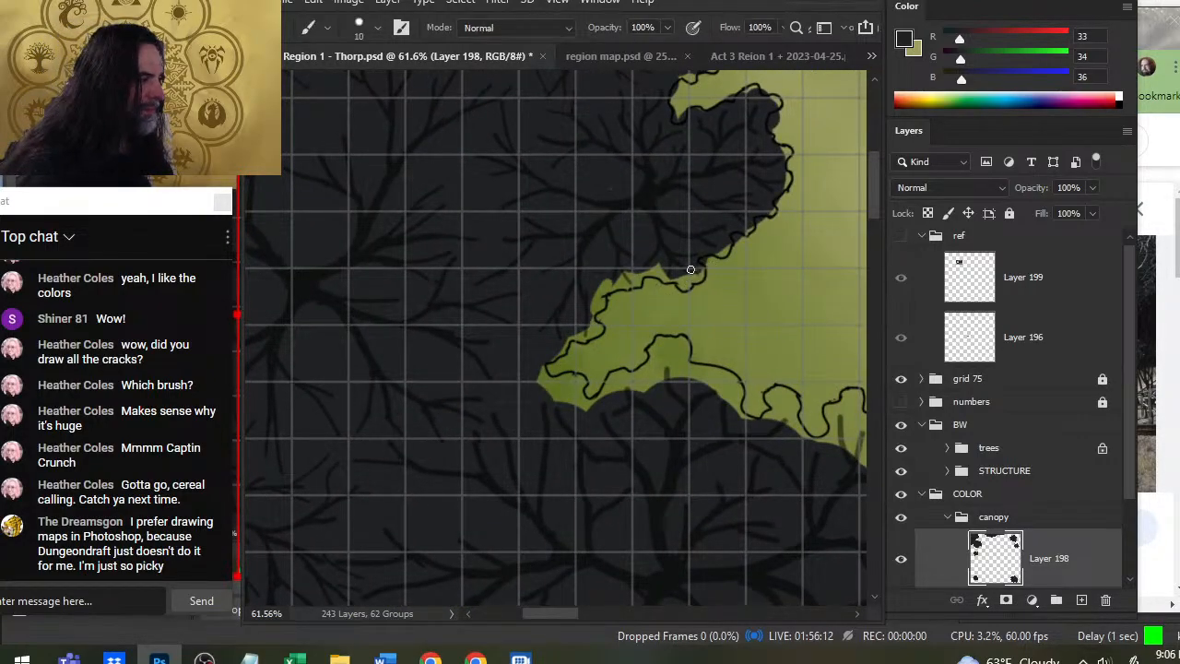
{"action": "mouse_move", "coordinate": [723, 266]}
{"action": "left_mouse_down"}
{"action": "mouse_move", "coordinate": [770, 233]}
{"action": "mouse_move", "coordinate": [793, 152]}
{"action": "left_mouse_up"}
{"action": "mouse_move", "coordinate": [793, 152]}
{"action": "left_mouse_down"}
{"action": "mouse_move", "coordinate": [750, 231]}
{"action": "mouse_move", "coordinate": [700, 253]}
{"action": "mouse_move", "coordinate": [686, 308]}
{"action": "mouse_move", "coordinate": [671, 247]}
{"action": "mouse_move", "coordinate": [617, 231]}
{"action": "mouse_move", "coordinate": [582, 258]}
{"action": "mouse_move", "coordinate": [599, 275]}
{"action": "mouse_move", "coordinate": [625, 252]}
{"action": "mouse_move", "coordinate": [636, 269]}
{"action": "mouse_move", "coordinate": [668, 241]}
{"action": "mouse_move", "coordinate": [666, 257]}
{"action": "left_mouse_up"}
{"action": "mouse_move", "coordinate": [667, 203]}
{"action": "left_mouse_down"}
{"action": "mouse_move", "coordinate": [640, 323]}
{"action": "mouse_move", "coordinate": [586, 297]}
{"action": "mouse_move", "coordinate": [608, 315]}
{"action": "left_mouse_up"}
{"action": "mouse_move", "coordinate": [587, 275]}
{"action": "left_mouse_down"}
{"action": "mouse_move", "coordinate": [626, 324]}
{"action": "mouse_move", "coordinate": [590, 335]}
{"action": "mouse_move", "coordinate": [627, 328]}
{"action": "mouse_move", "coordinate": [586, 360]}
{"action": "mouse_move", "coordinate": [605, 358]}
{"action": "left_mouse_up"}
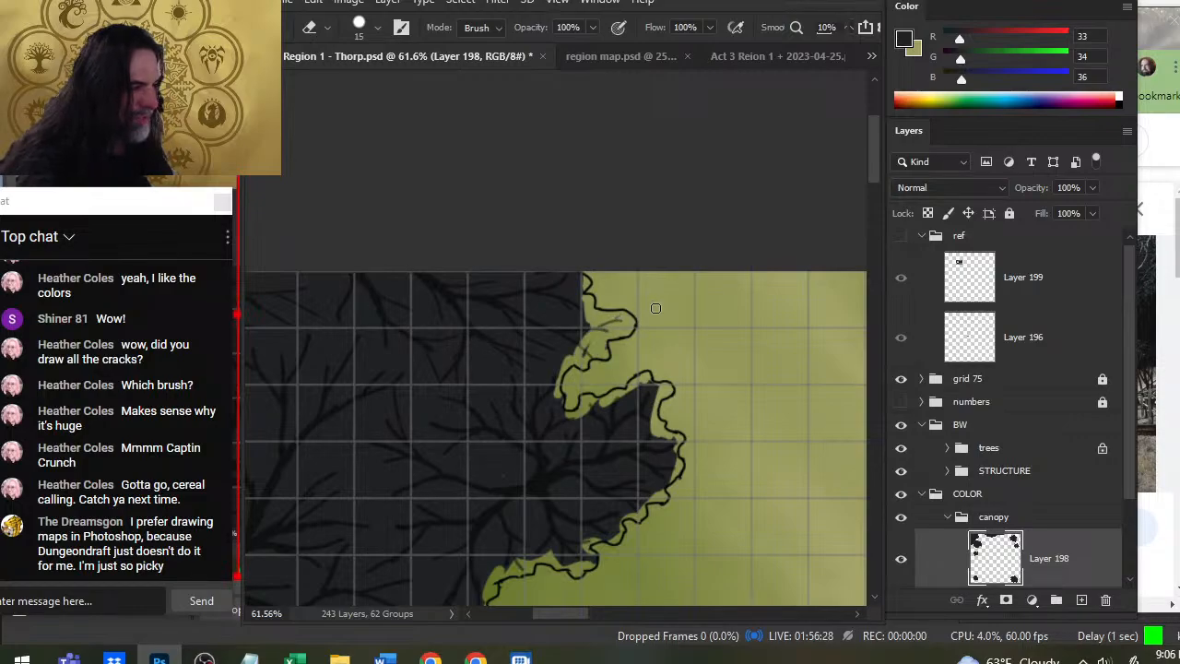
Fill the northwest cluster's northernmost east lobe, beside the map's north border, out to its outline with the size 10 brush.
{"action": "key", "text": "b"}
{"action": "left_click_drag", "start_coordinate": [558, 398], "coordinate": [572, 346]}
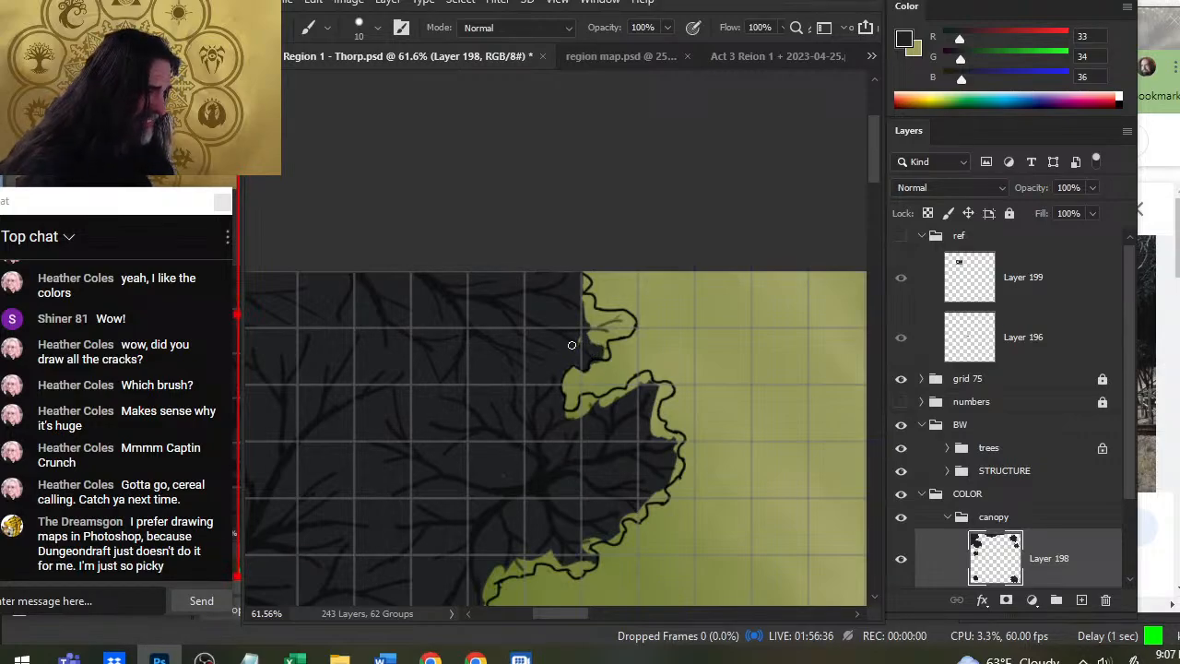
{"action": "key", "text": "e"}
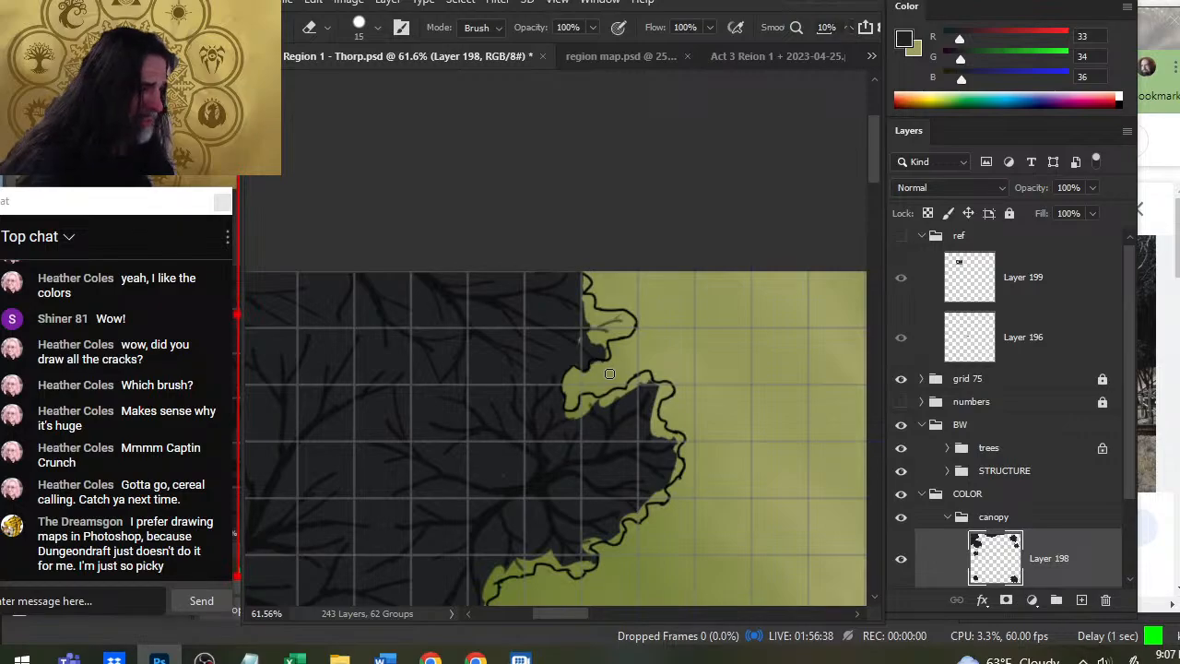
{"action": "key", "text": "b"}
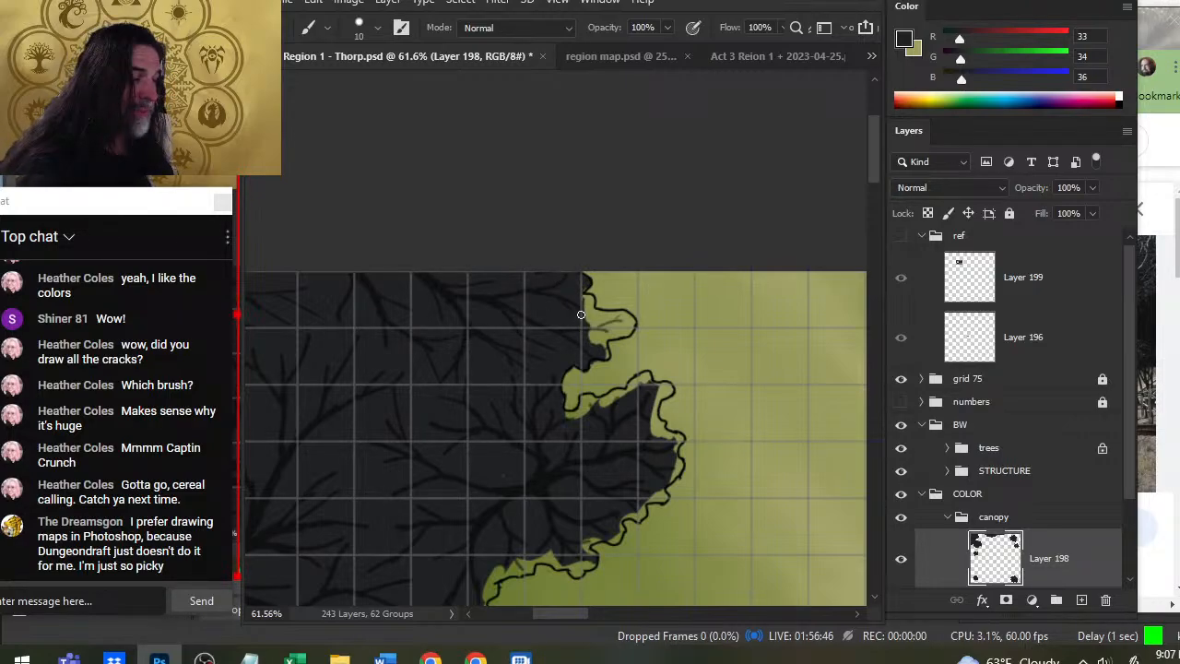
{"action": "mouse_move", "coordinate": [583, 308]}
{"action": "left_mouse_down"}
{"action": "mouse_move", "coordinate": [608, 336]}
{"action": "mouse_move", "coordinate": [607, 326]}
{"action": "mouse_move", "coordinate": [610, 351]}
{"action": "mouse_move", "coordinate": [619, 300]}
{"action": "mouse_move", "coordinate": [614, 317]}
{"action": "mouse_move", "coordinate": [629, 330]}
{"action": "mouse_move", "coordinate": [616, 312]}
{"action": "mouse_move", "coordinate": [608, 334]}
{"action": "left_mouse_up"}
{"action": "key", "text": "e"}
{"action": "key", "text": "b"}
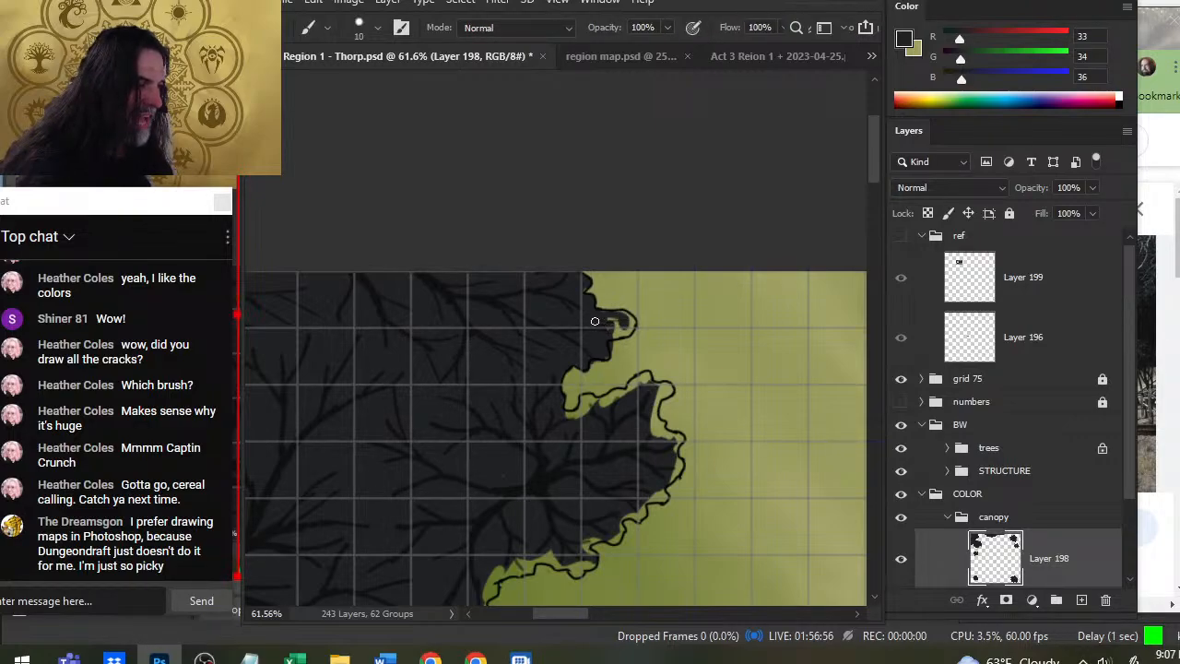
{"action": "mouse_move", "coordinate": [629, 314]}
{"action": "left_mouse_down"}
{"action": "mouse_move", "coordinate": [623, 334]}
{"action": "mouse_move", "coordinate": [612, 321]}
{"action": "left_mouse_up"}
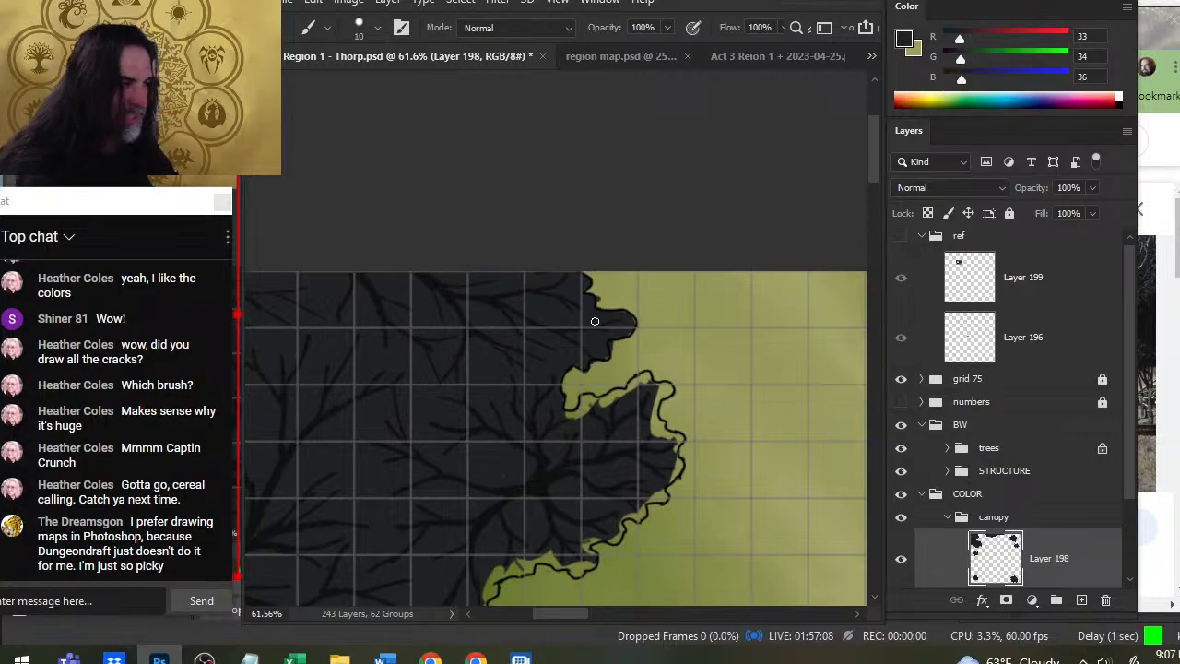
Refine the paint around the notch below the northernmost east lobe with the eraser and size 10 brush, filling the next lobe's upper tip.
{"action": "mouse_move", "coordinate": [469, 319]}
{"action": "left_mouse_down"}
{"action": "mouse_move", "coordinate": [704, 394]}
{"action": "mouse_move", "coordinate": [737, 377]}
{"action": "mouse_move", "coordinate": [508, 271]}
{"action": "mouse_move", "coordinate": [471, 322]}
{"action": "left_mouse_up"}
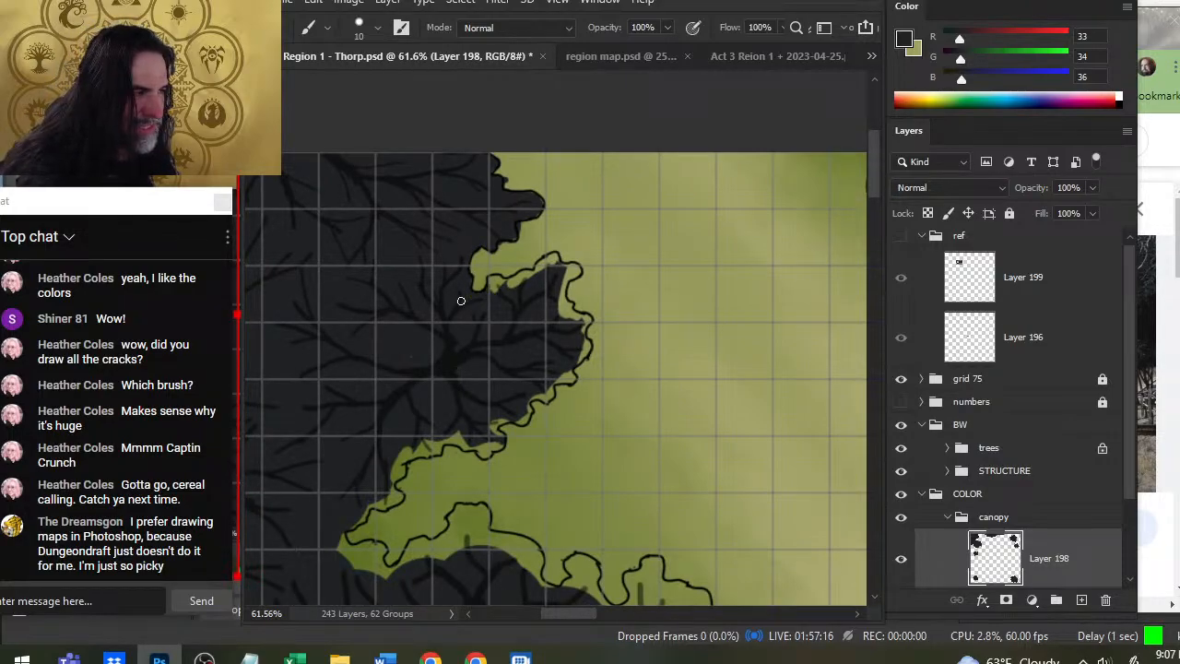
{"action": "key", "text": "e"}
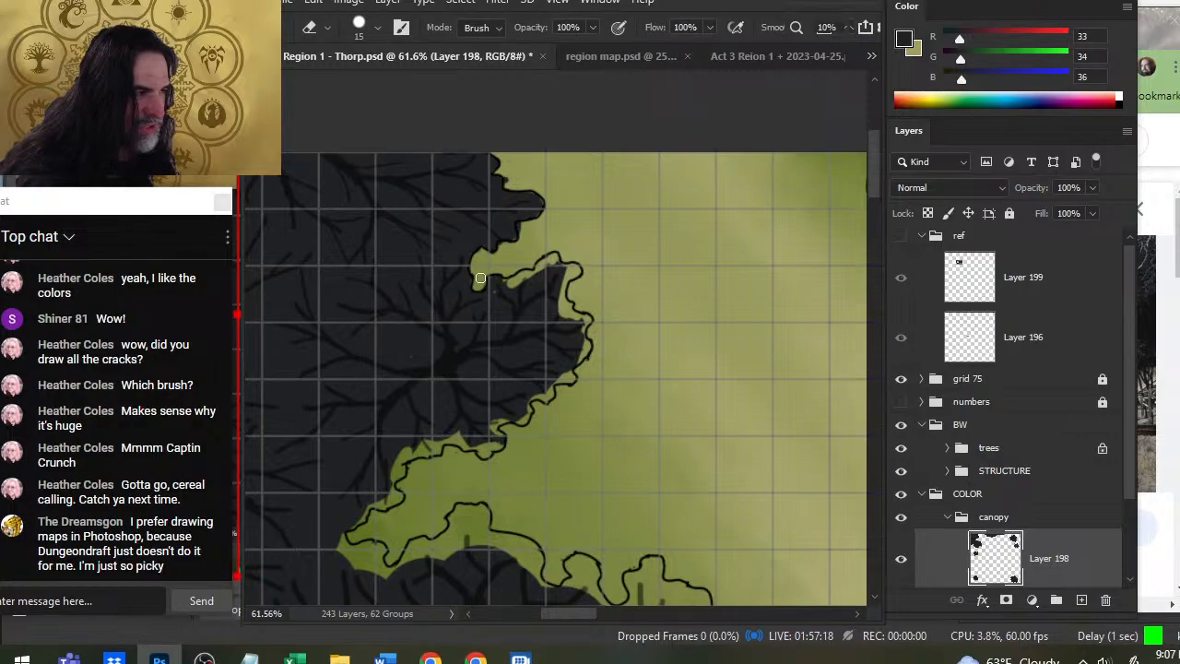
{"action": "left_click", "coordinate": [481, 278]}
{"action": "key", "text": "b"}
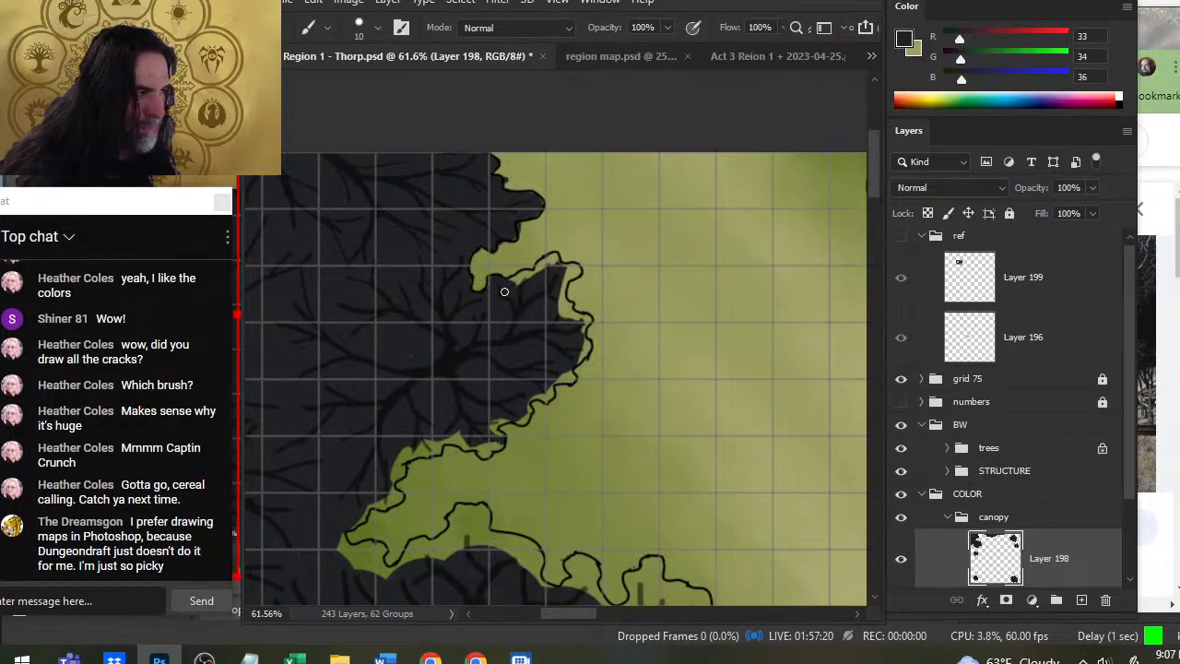
{"action": "key", "text": "e"}
{"action": "key", "text": "b"}
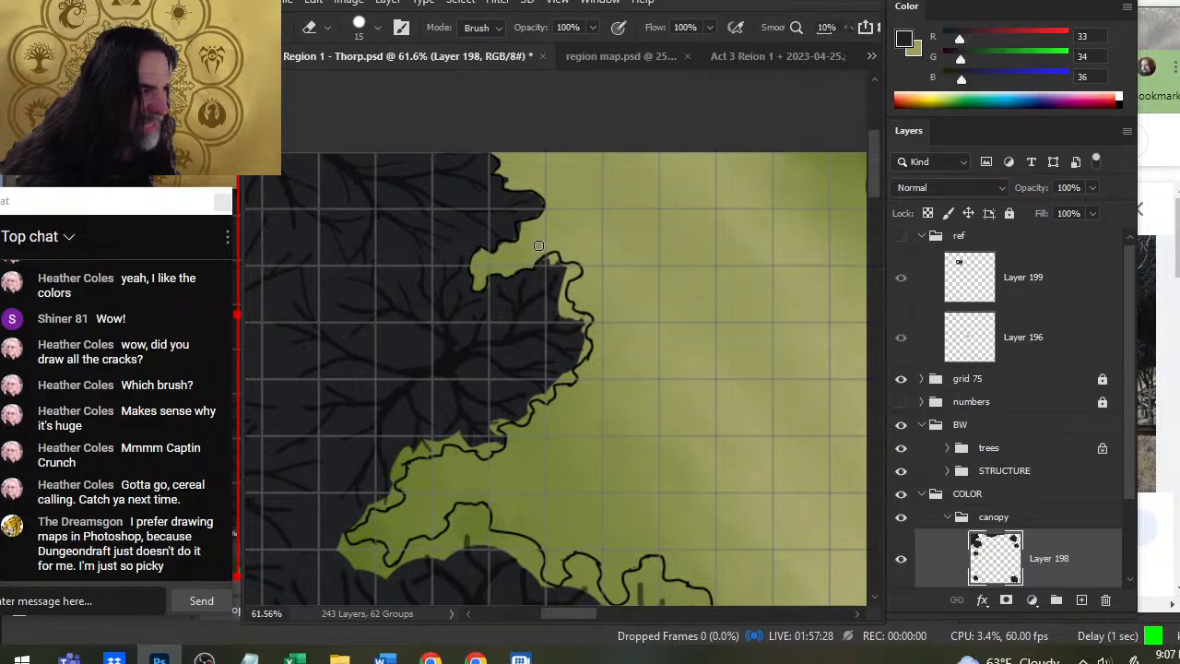
{"action": "left_click_drag", "start_coordinate": [552, 258], "coordinate": [545, 269]}
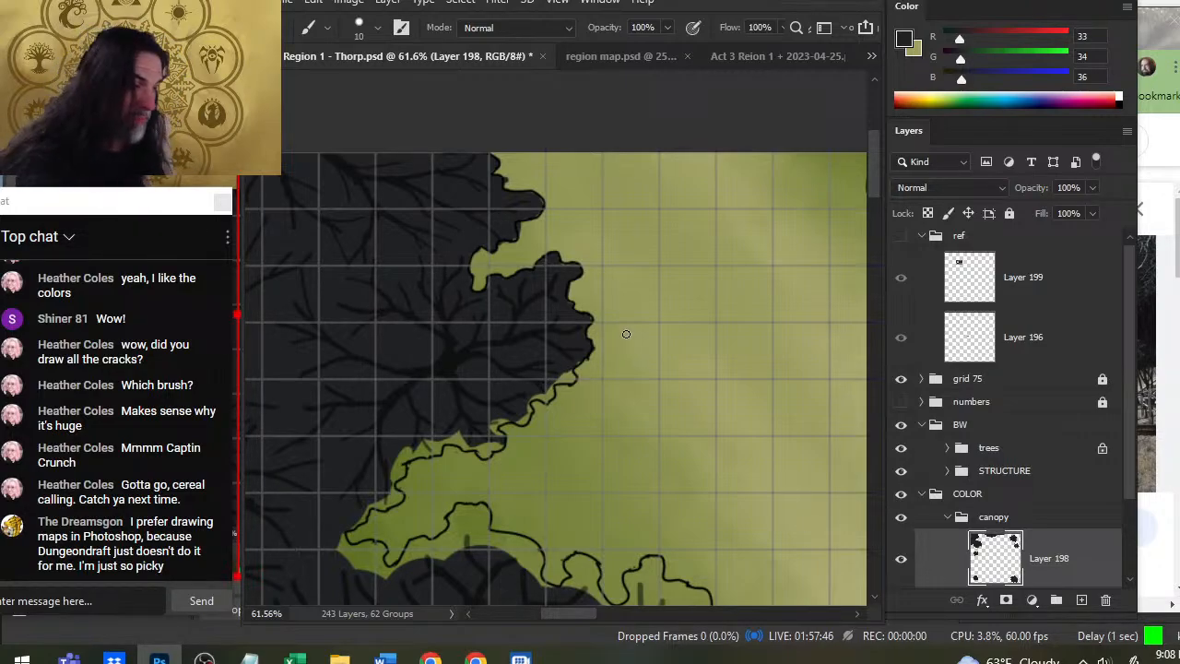
Extend the near-black along that second lobe's east and southeast outline, trimming overspill with the size 15 eraser.
{"action": "key", "text": "e"}
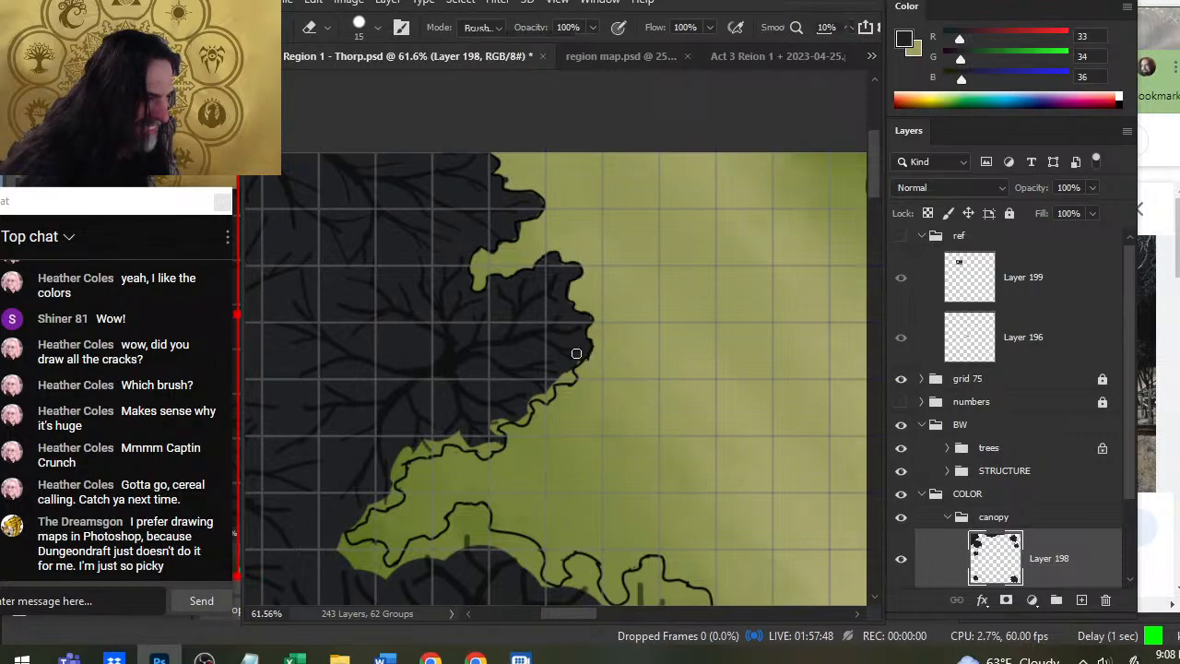
{"action": "key", "text": "b"}
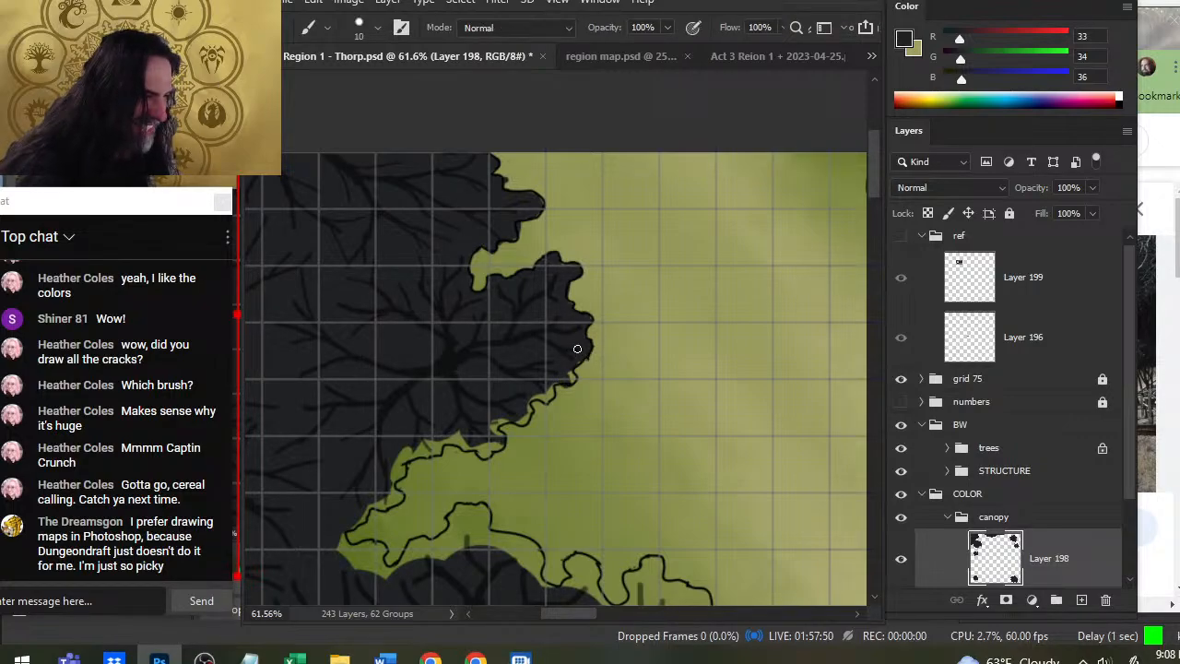
{"action": "key", "text": "e"}
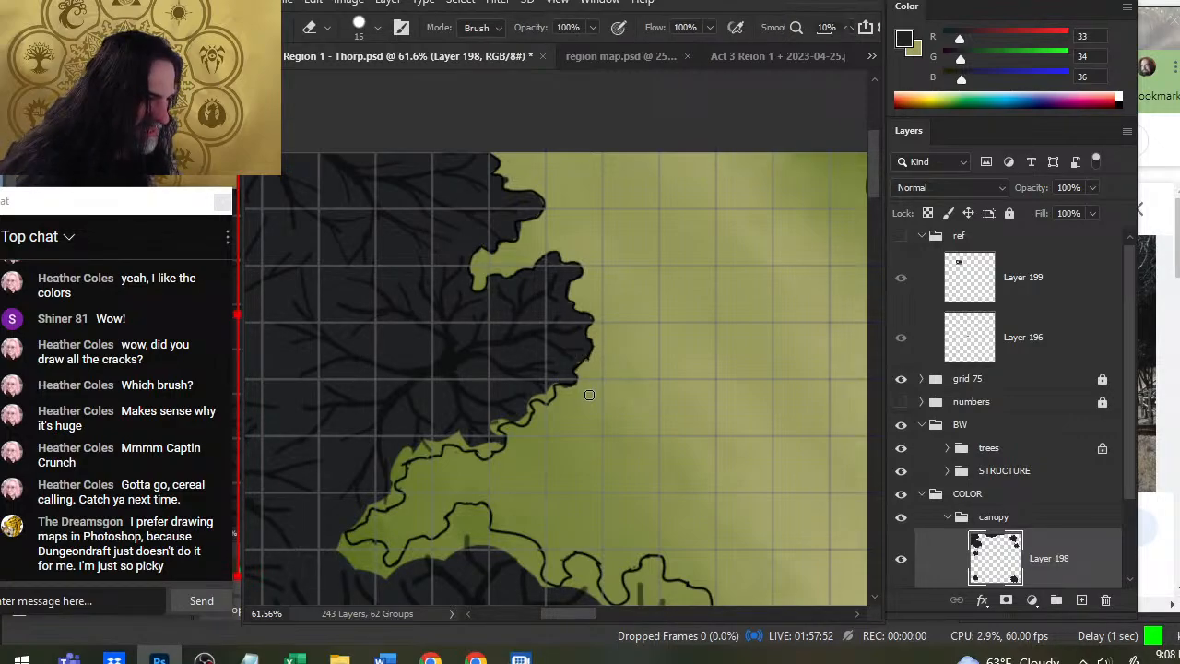
{"action": "key", "text": "b"}
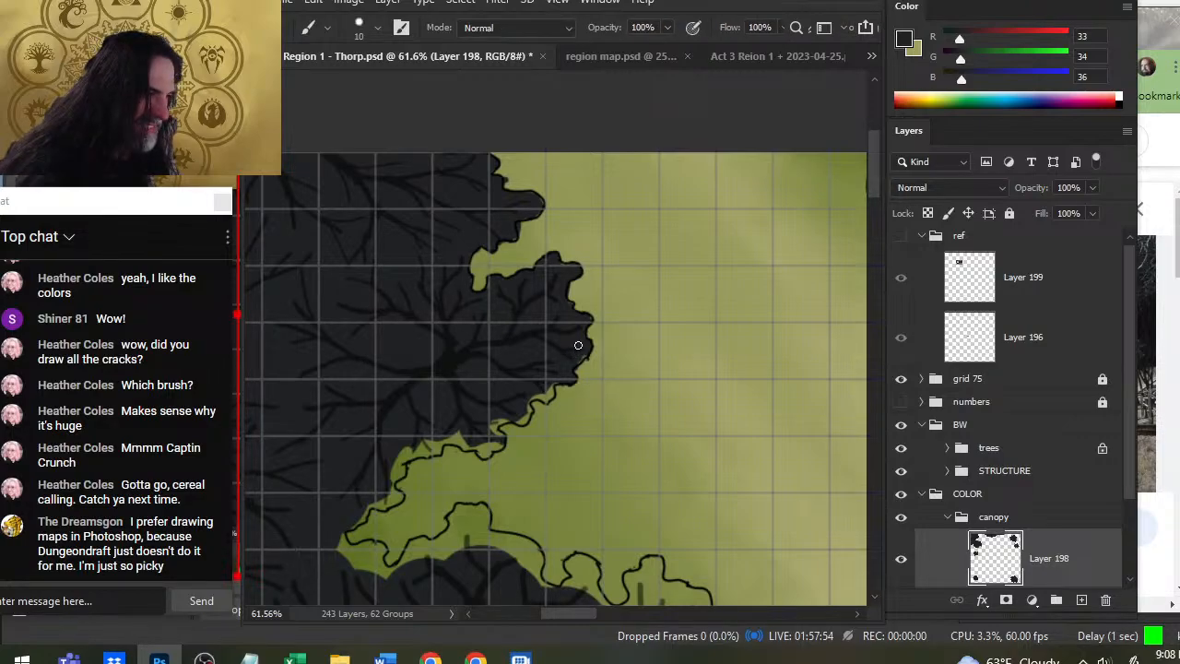
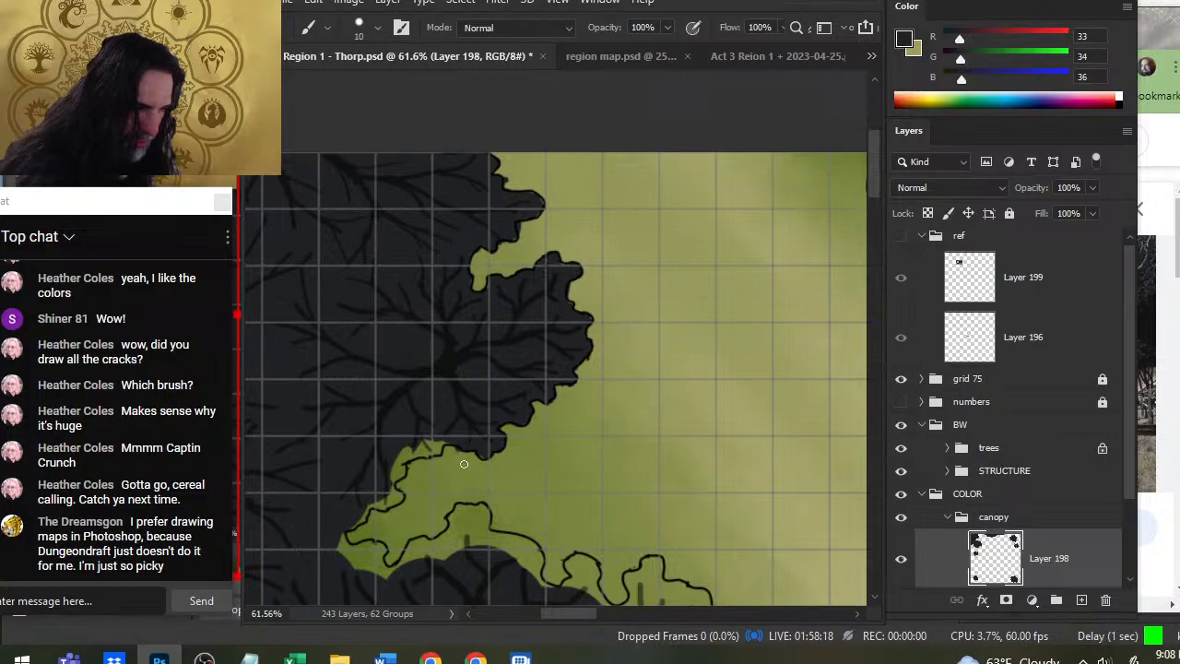
{"action": "key", "text": "e"}
{"action": "key", "text": "b"}
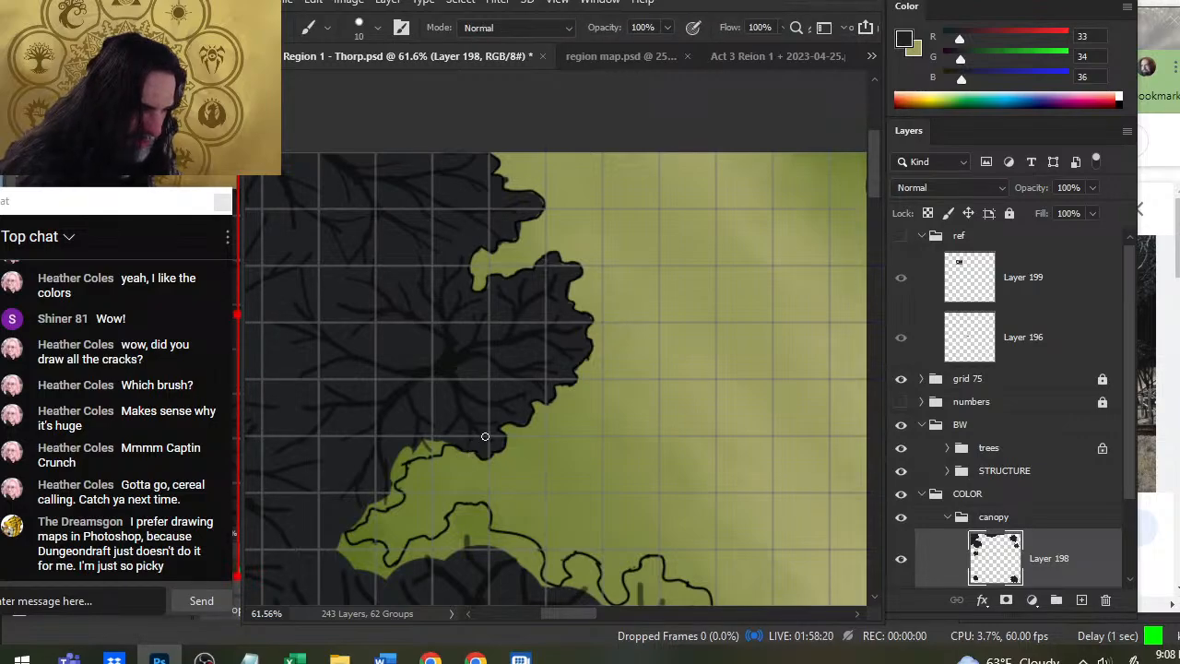
Fill the green gap along the second lobe's south outline down to the pointed inlet and trim the edge.
{"action": "mouse_move", "coordinate": [489, 447]}
{"action": "left_mouse_down"}
{"action": "mouse_move", "coordinate": [412, 457]}
{"action": "mouse_move", "coordinate": [424, 445]}
{"action": "mouse_move", "coordinate": [397, 465]}
{"action": "mouse_move", "coordinate": [424, 445]}
{"action": "mouse_move", "coordinate": [436, 466]}
{"action": "mouse_move", "coordinate": [421, 448]}
{"action": "mouse_move", "coordinate": [412, 458]}
{"action": "mouse_move", "coordinate": [421, 448]}
{"action": "left_mouse_up"}
{"action": "left_click_drag", "start_coordinate": [392, 488], "coordinate": [355, 526]}
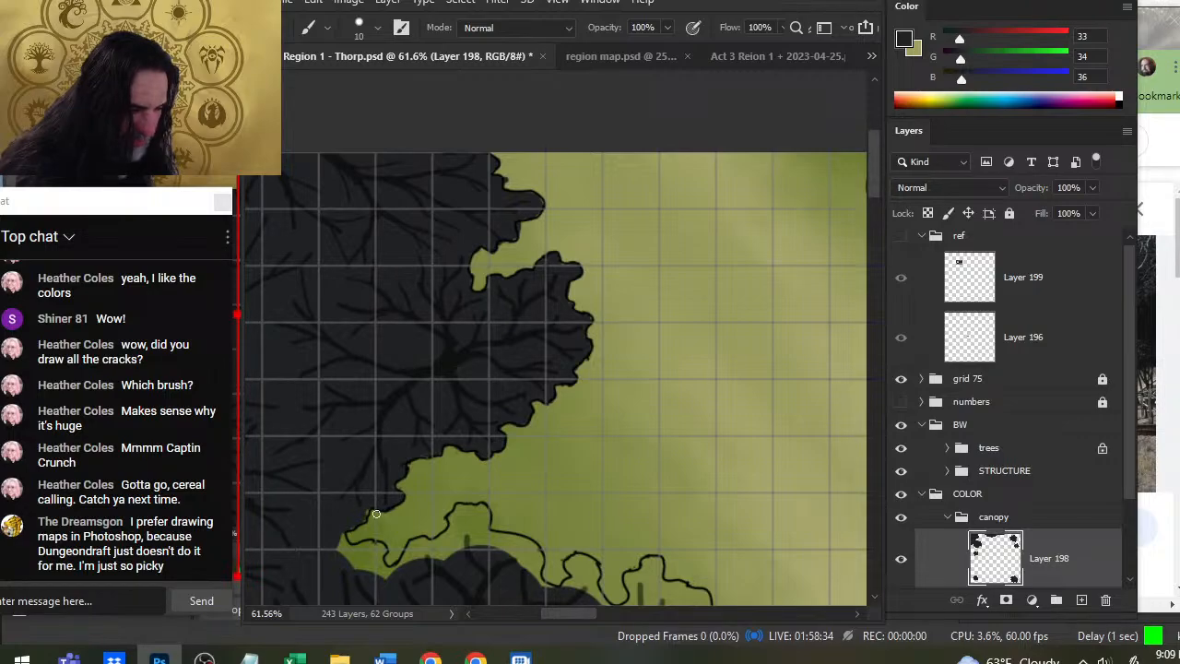
{"action": "key", "text": "e"}
{"action": "key", "text": "b"}
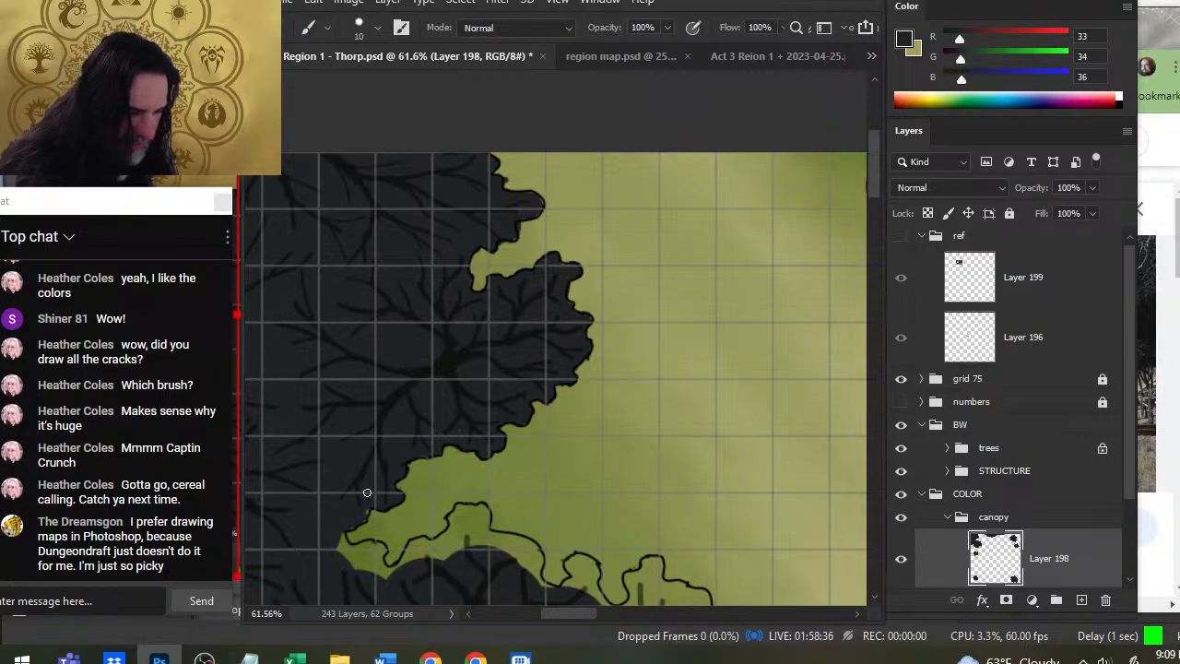
{"action": "left_click_drag", "start_coordinate": [337, 540], "coordinate": [372, 572]}
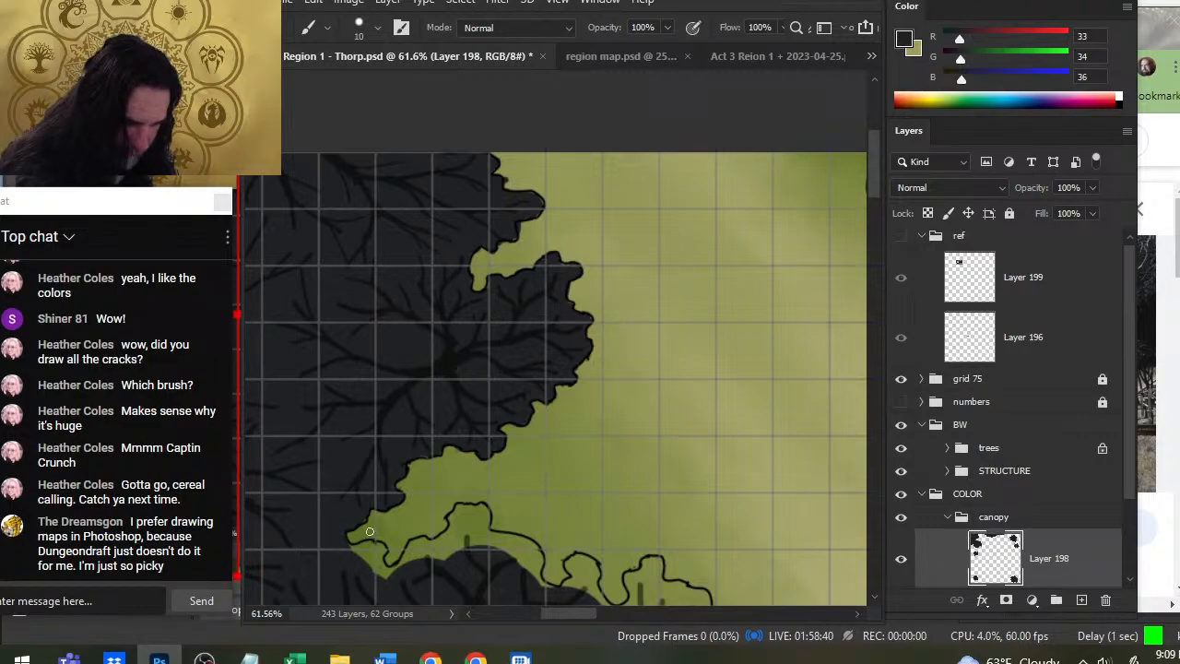
Clean up the inlet's pointed tip and paint its south bank out to the outline with the size 10 brush.
{"action": "key", "text": "e"}
{"action": "key", "text": "b"}
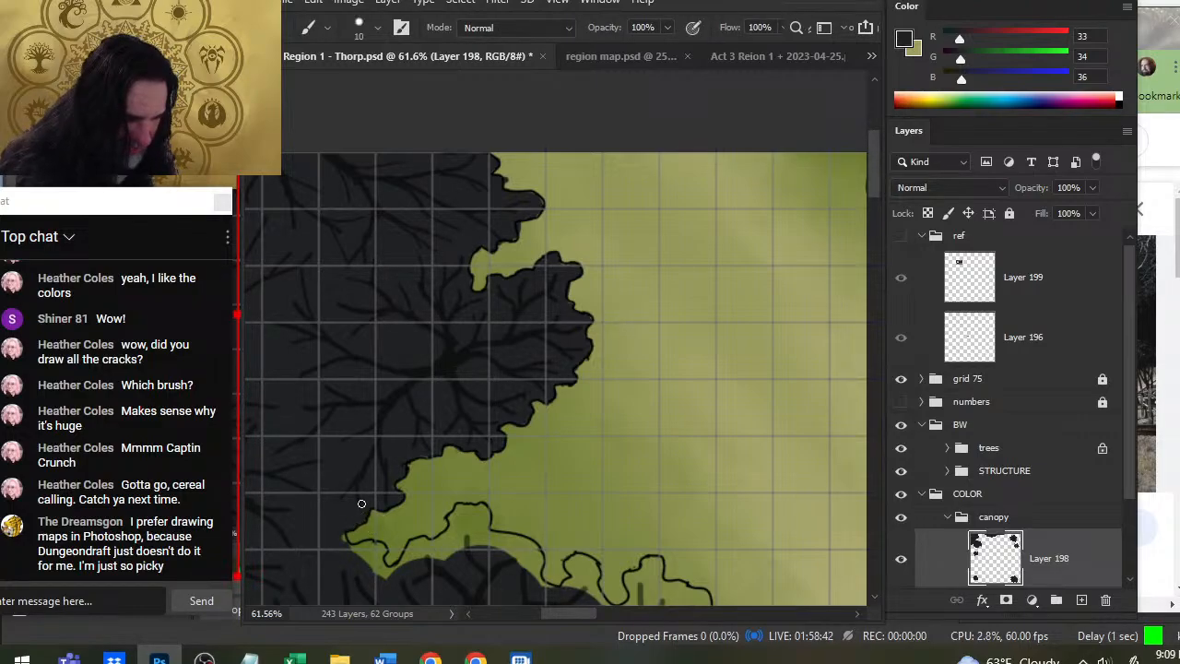
{"action": "mouse_move", "coordinate": [343, 534]}
{"action": "left_mouse_down"}
{"action": "mouse_move", "coordinate": [356, 552]}
{"action": "mouse_move", "coordinate": [379, 546]}
{"action": "mouse_move", "coordinate": [382, 573]}
{"action": "mouse_move", "coordinate": [373, 564]}
{"action": "mouse_move", "coordinate": [385, 577]}
{"action": "mouse_move", "coordinate": [386, 559]}
{"action": "mouse_move", "coordinate": [389, 577]}
{"action": "mouse_move", "coordinate": [426, 539]}
{"action": "mouse_move", "coordinate": [416, 557]}
{"action": "mouse_move", "coordinate": [430, 552]}
{"action": "left_mouse_up"}
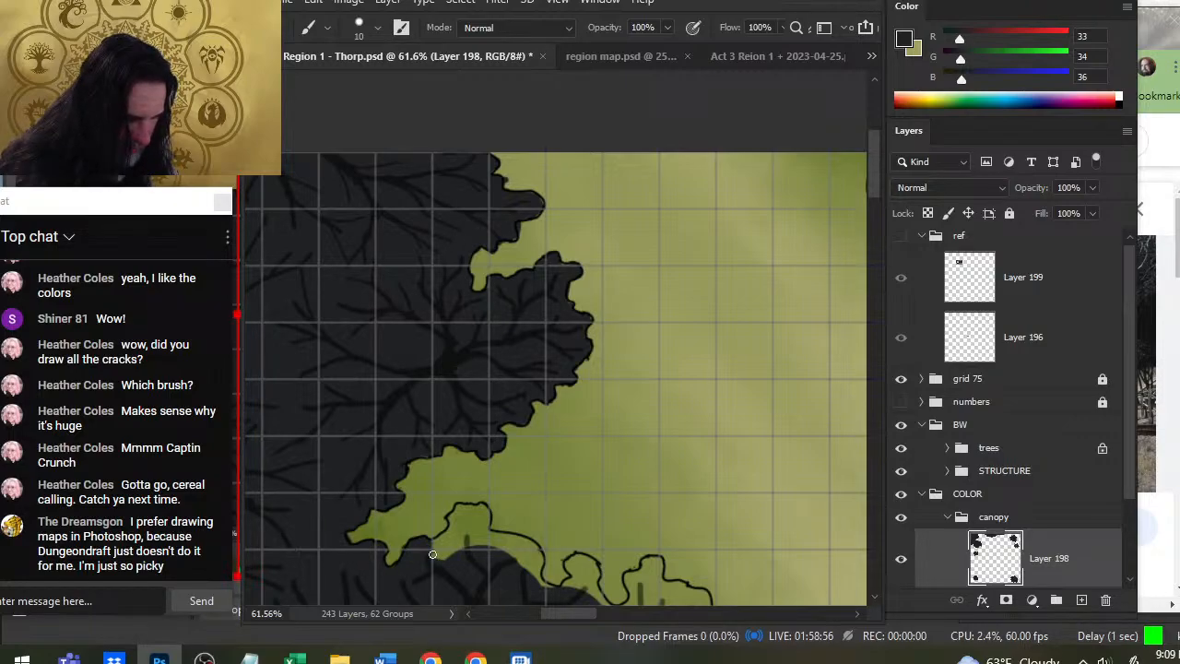
{"action": "mouse_move", "coordinate": [434, 553]}
{"action": "left_mouse_down"}
{"action": "mouse_move", "coordinate": [446, 529]}
{"action": "mouse_move", "coordinate": [451, 553]}
{"action": "mouse_move", "coordinate": [448, 513]}
{"action": "mouse_move", "coordinate": [480, 505]}
{"action": "mouse_move", "coordinate": [485, 544]}
{"action": "mouse_move", "coordinate": [468, 516]}
{"action": "mouse_move", "coordinate": [456, 551]}
{"action": "mouse_move", "coordinate": [463, 516]}
{"action": "mouse_move", "coordinate": [493, 558]}
{"action": "mouse_move", "coordinate": [509, 543]}
{"action": "mouse_move", "coordinate": [482, 551]}
{"action": "mouse_move", "coordinate": [527, 542]}
{"action": "mouse_move", "coordinate": [538, 560]}
{"action": "mouse_move", "coordinate": [530, 574]}
{"action": "mouse_move", "coordinate": [515, 568]}
{"action": "mouse_move", "coordinate": [544, 588]}
{"action": "mouse_move", "coordinate": [466, 443]}
{"action": "mouse_move", "coordinate": [497, 433]}
{"action": "mouse_move", "coordinate": [478, 419]}
{"action": "mouse_move", "coordinate": [489, 411]}
{"action": "mouse_move", "coordinate": [493, 435]}
{"action": "mouse_move", "coordinate": [502, 413]}
{"action": "mouse_move", "coordinate": [511, 426]}
{"action": "mouse_move", "coordinate": [493, 435]}
{"action": "mouse_move", "coordinate": [549, 463]}
{"action": "left_mouse_up"}
Refine the gap between the small rounded lobes on the lower tree's north edge and fill the easternmost one to its outline.
{"action": "key", "text": "e"}
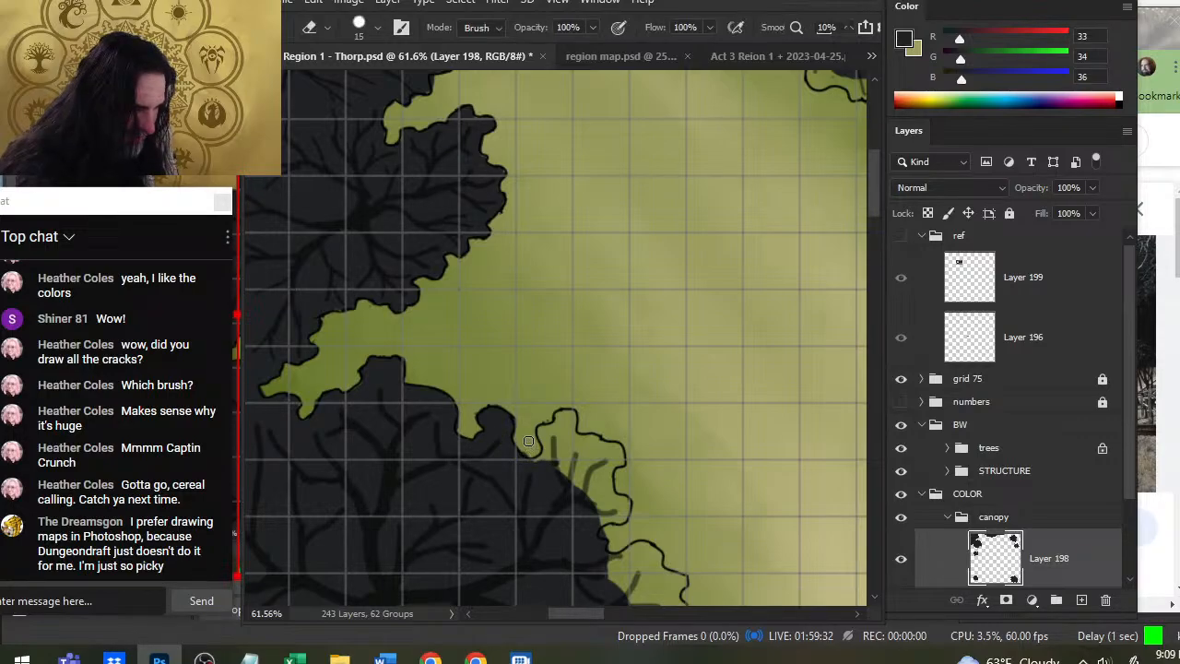
{"action": "key", "text": "b"}
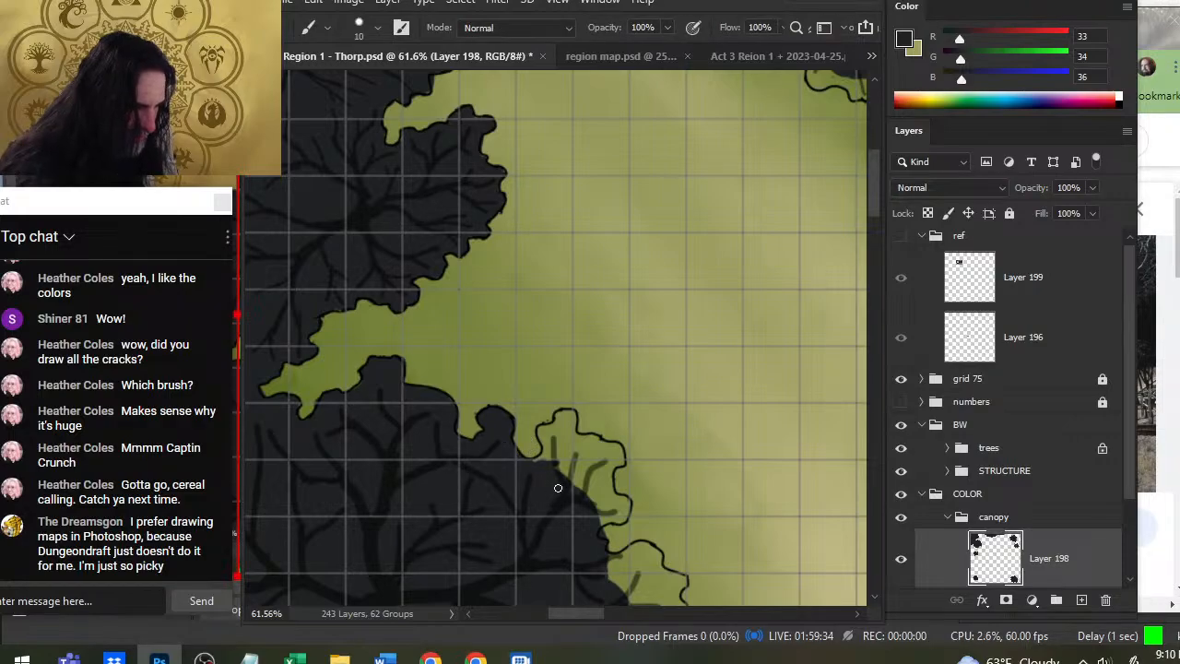
{"action": "left_click_drag", "start_coordinate": [546, 453], "coordinate": [557, 446]}
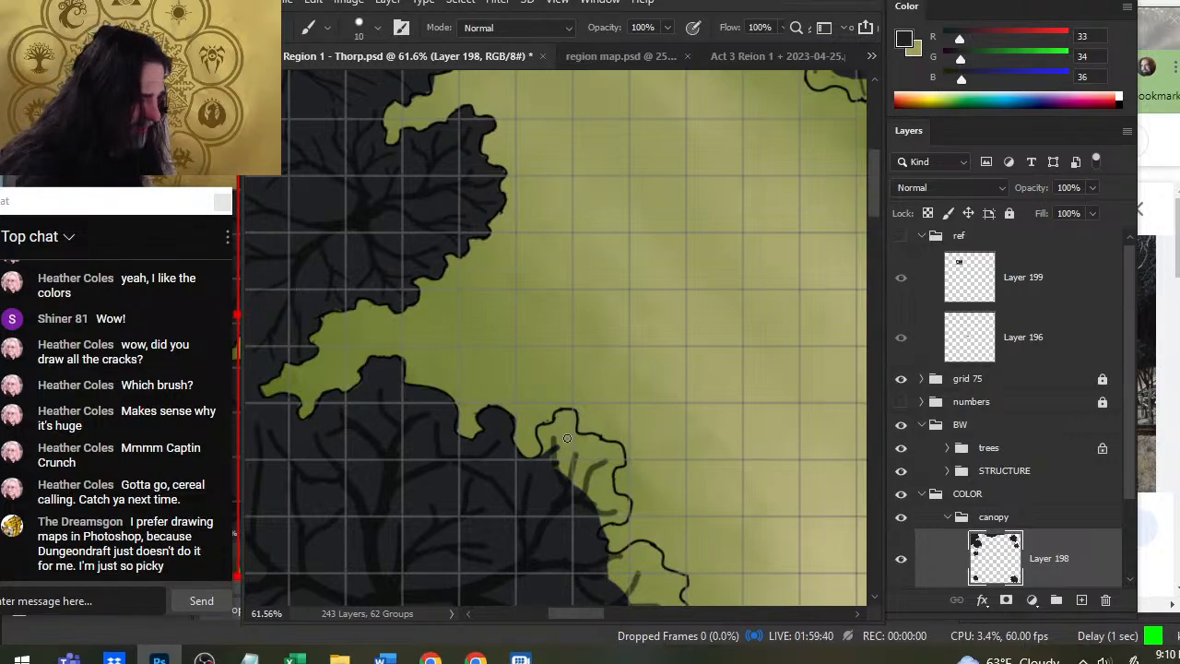
{"action": "mouse_move", "coordinate": [555, 455]}
{"action": "left_mouse_down"}
{"action": "mouse_move", "coordinate": [565, 436]}
{"action": "mouse_move", "coordinate": [540, 433]}
{"action": "mouse_move", "coordinate": [565, 436]}
{"action": "mouse_move", "coordinate": [570, 417]}
{"action": "mouse_move", "coordinate": [575, 429]}
{"action": "mouse_move", "coordinate": [565, 436]}
{"action": "mouse_move", "coordinate": [563, 418]}
{"action": "mouse_move", "coordinate": [558, 472]}
{"action": "mouse_move", "coordinate": [574, 440]}
{"action": "mouse_move", "coordinate": [580, 456]}
{"action": "mouse_move", "coordinate": [579, 441]}
{"action": "mouse_move", "coordinate": [596, 443]}
{"action": "mouse_move", "coordinate": [583, 445]}
{"action": "left_mouse_up"}
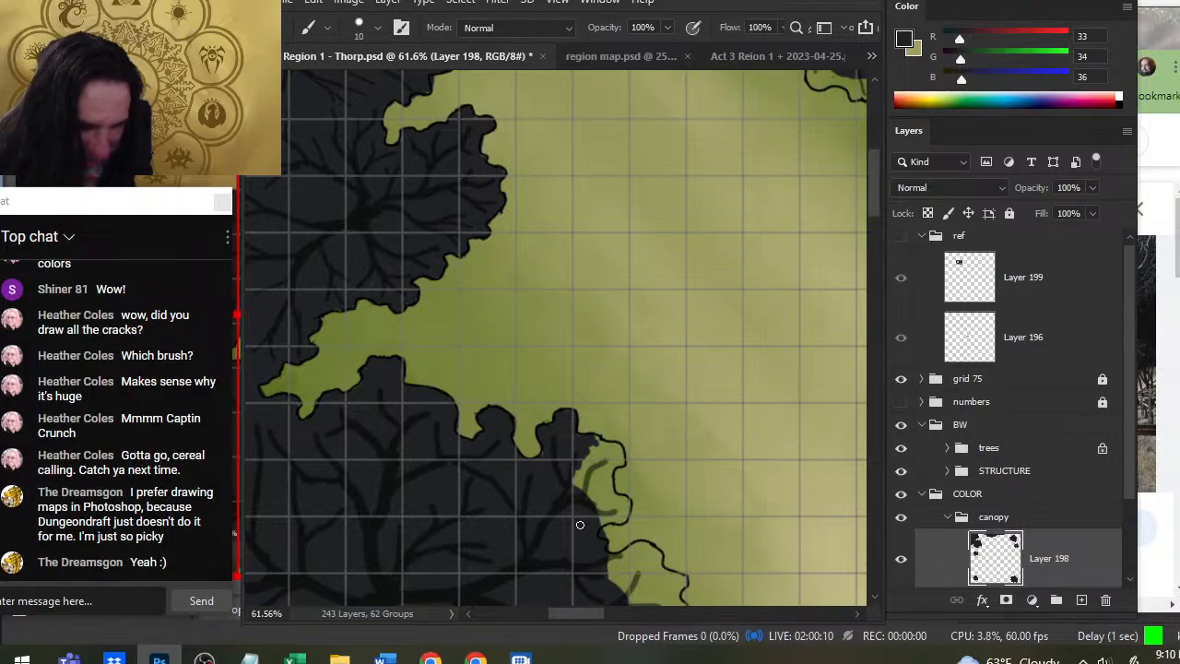
Fill the lower tree's northeast corner lobe out to its outline with a size 15 brush and undo the stray last stroke.
{"action": "key", "text": "z"}
{"action": "scroll", "coordinate": [522, 434], "scroll_direction": "down", "scroll_amount": 5}
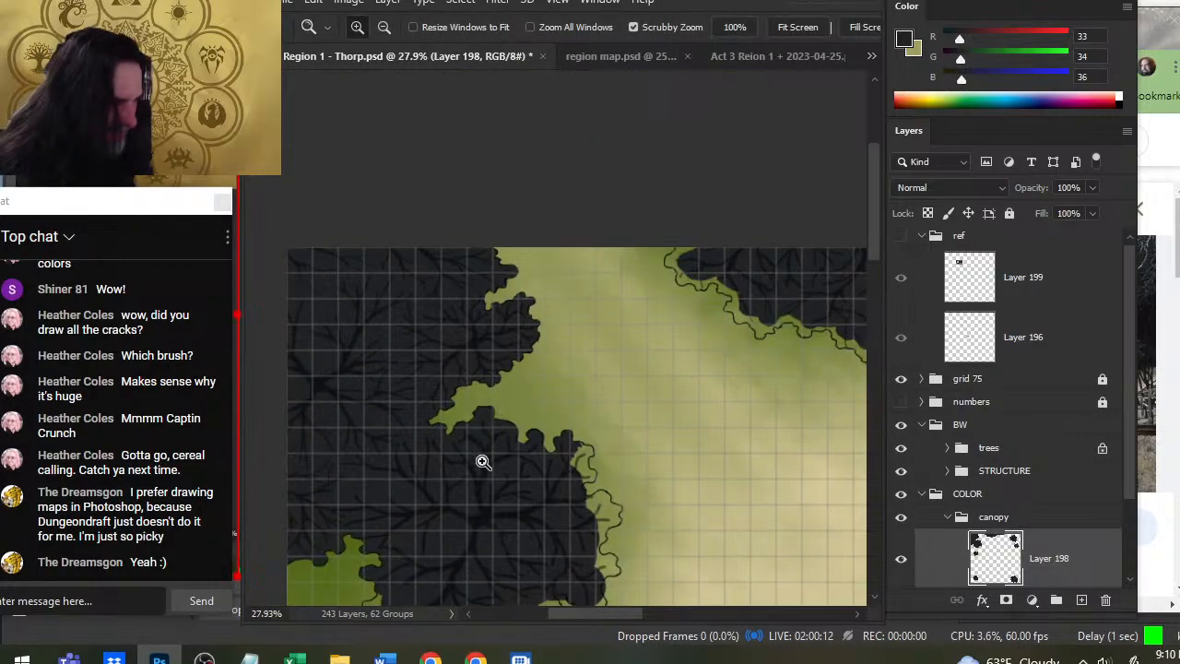
{"action": "scroll", "coordinate": [553, 369], "scroll_direction": "up", "scroll_amount": 3}
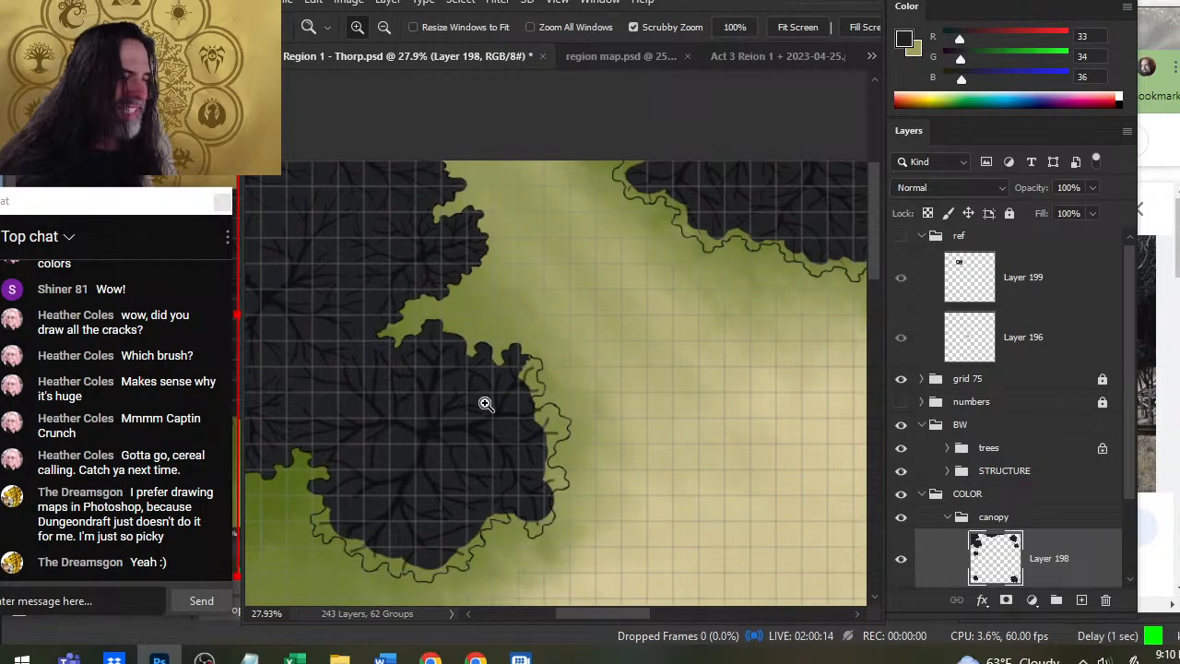
{"action": "scroll", "coordinate": [471, 362], "scroll_direction": "up", "scroll_amount": 3}
{"action": "key", "text": "b"}
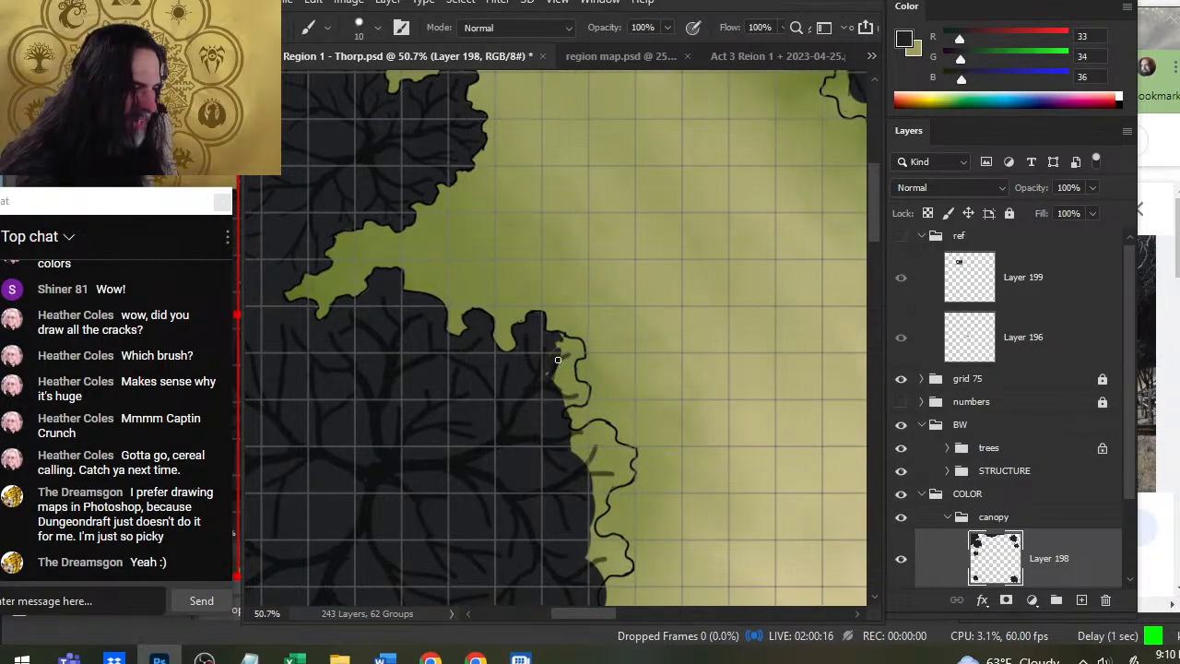
{"action": "key", "text": "z"}
{"action": "scroll", "coordinate": [526, 404], "scroll_direction": "down", "scroll_amount": 4}
{"action": "left_click_drag", "start_coordinate": [770, 526], "coordinate": [551, 213]}
{"action": "left_click_drag", "start_coordinate": [728, 427], "coordinate": [738, 581]}
{"action": "left_click_drag", "start_coordinate": [479, 349], "coordinate": [587, 377]}
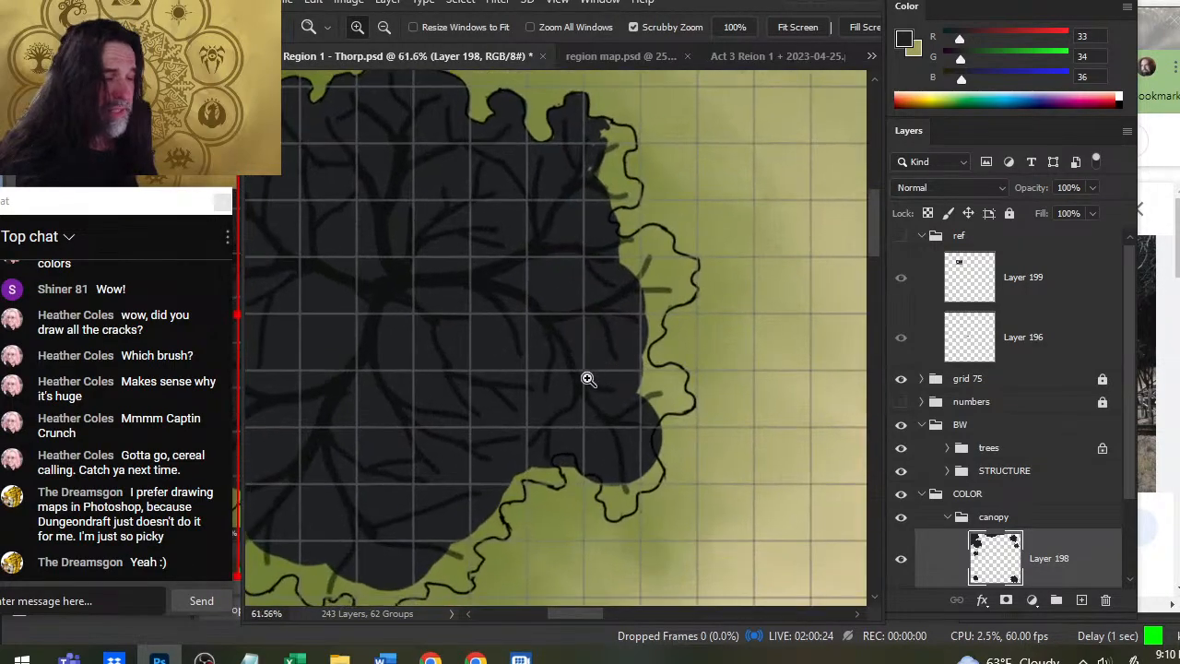
{"action": "left_click_drag", "start_coordinate": [617, 337], "coordinate": [556, 477]}
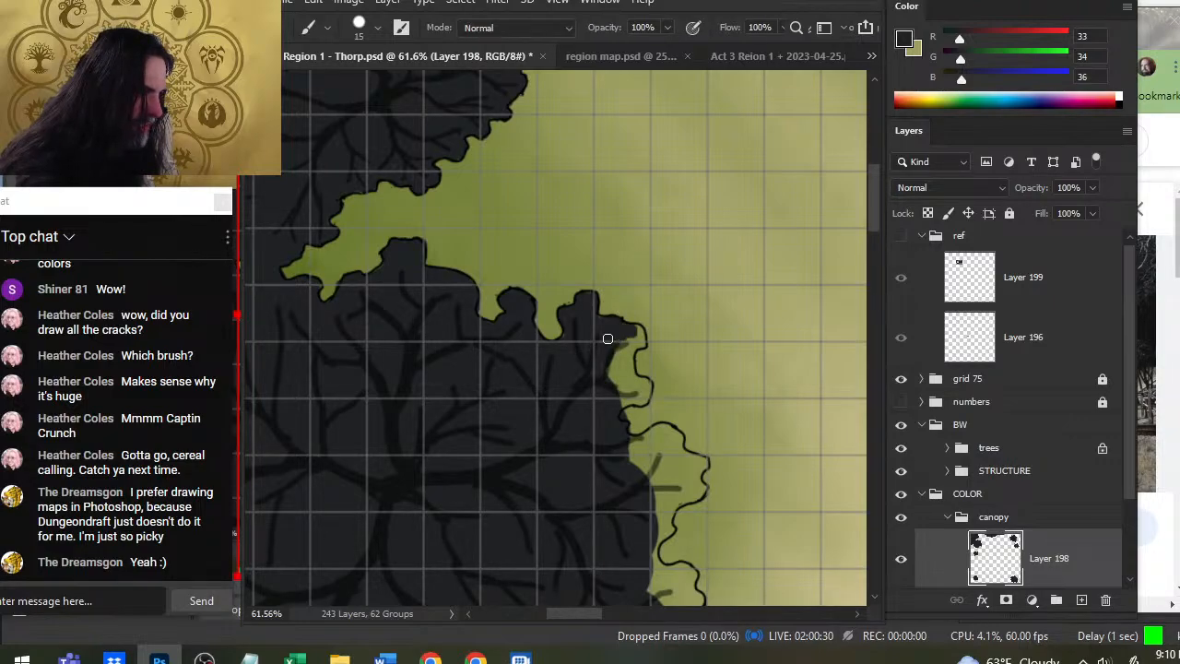
{"action": "left_click_drag", "start_coordinate": [631, 348], "coordinate": [610, 378]}
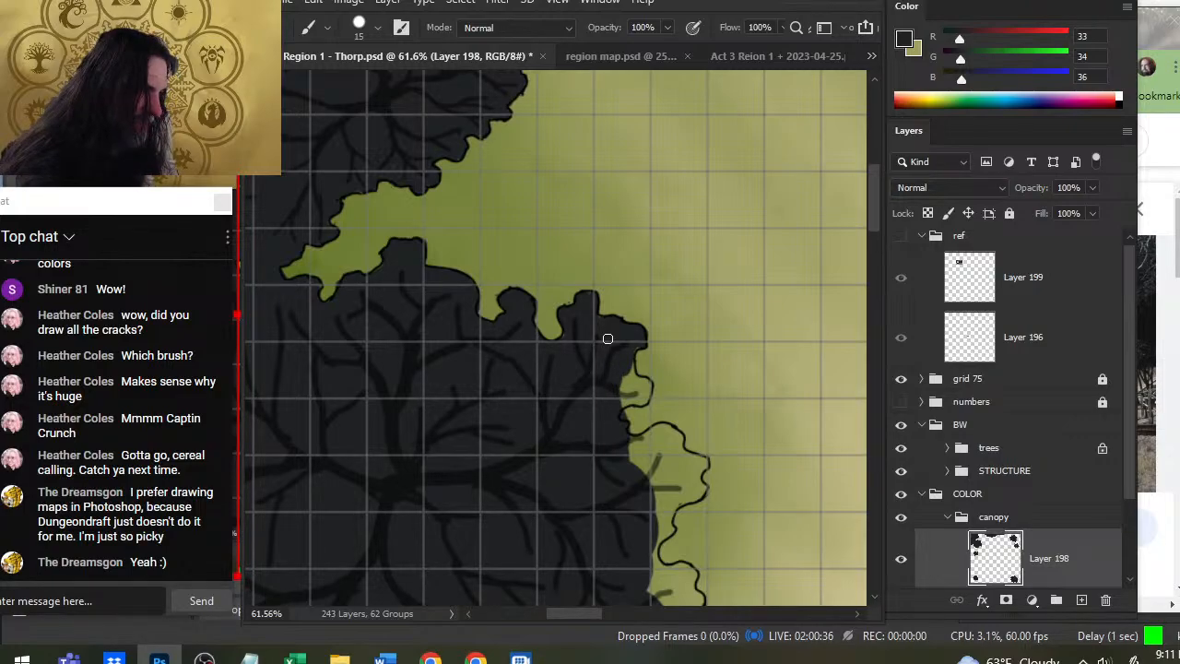
{"action": "mouse_move", "coordinate": [623, 376]}
{"action": "left_mouse_down"}
{"action": "mouse_move", "coordinate": [623, 405]}
{"action": "mouse_move", "coordinate": [636, 394]}
{"action": "mouse_move", "coordinate": [647, 409]}
{"action": "left_mouse_up"}
{"action": "left_click_drag", "start_coordinate": [479, 309], "coordinate": [866, 330]}
{"action": "key", "text": "ctrl+z"}
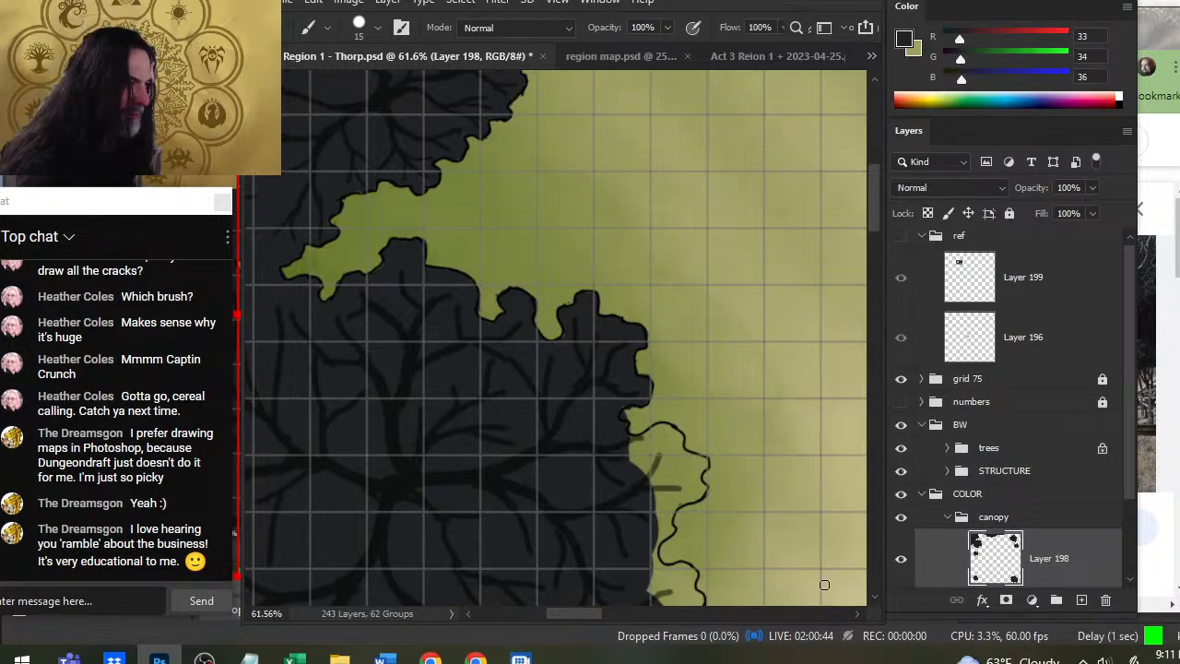
Erase spill in the notch below the northeast corner lobe and paint the near-black along its south side.
{"action": "key", "text": "e"}
{"action": "key", "text": "b"}
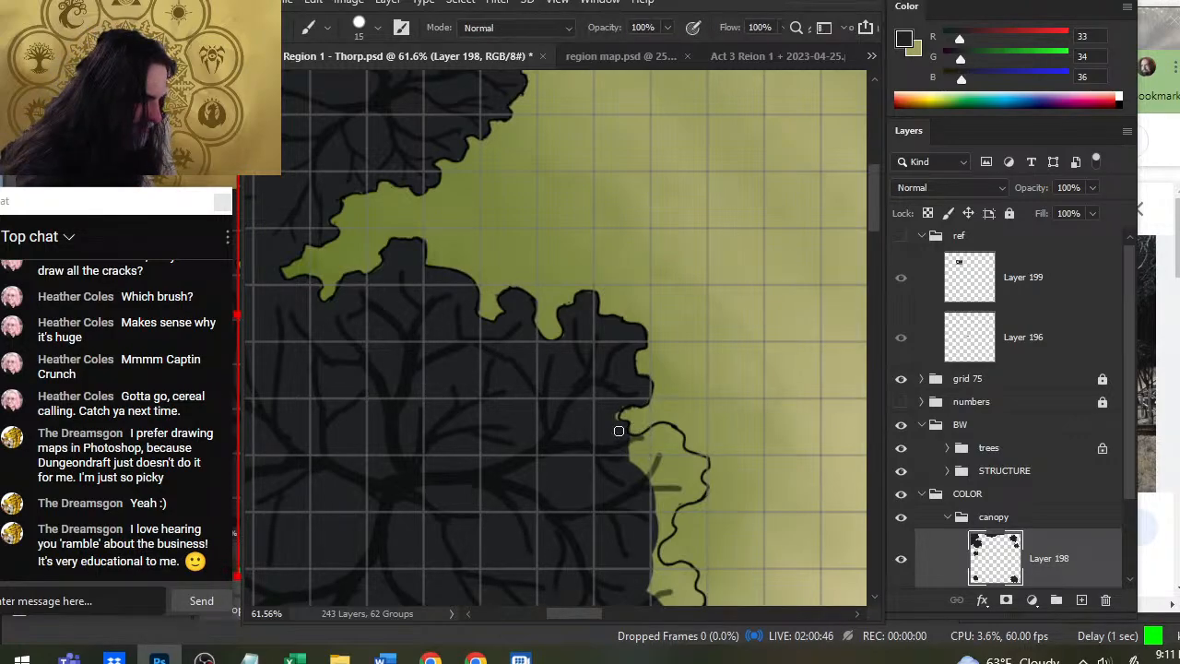
{"action": "left_click_drag", "start_coordinate": [631, 433], "coordinate": [644, 461]}
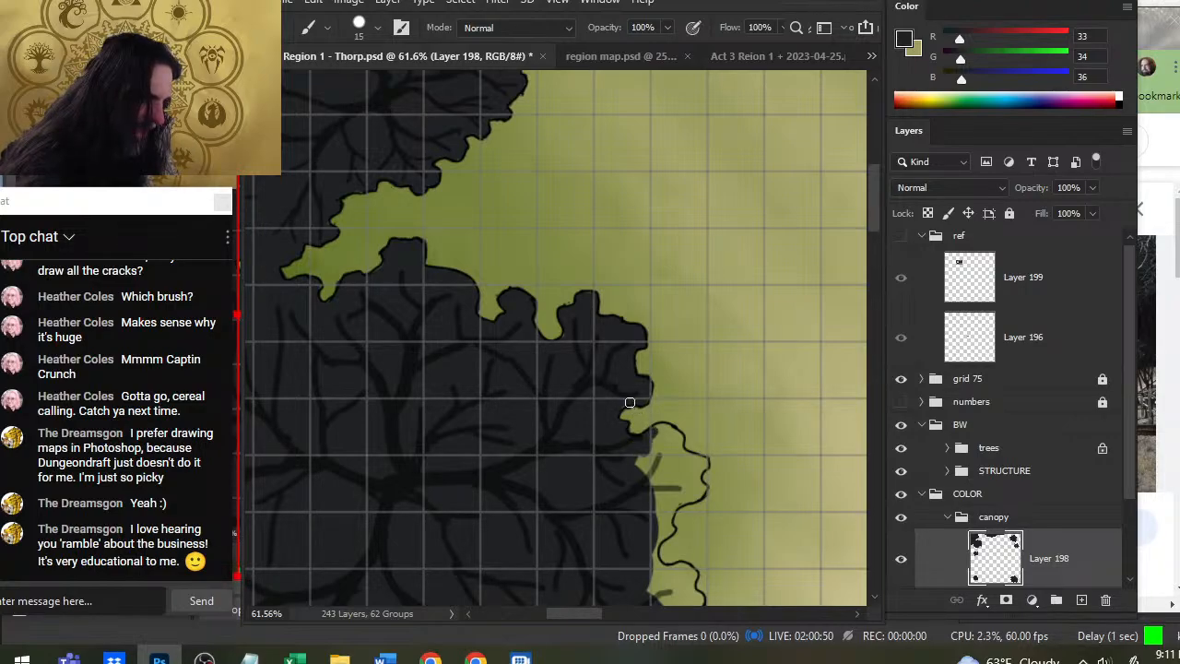
{"action": "key", "text": "e"}
{"action": "key", "text": "b"}
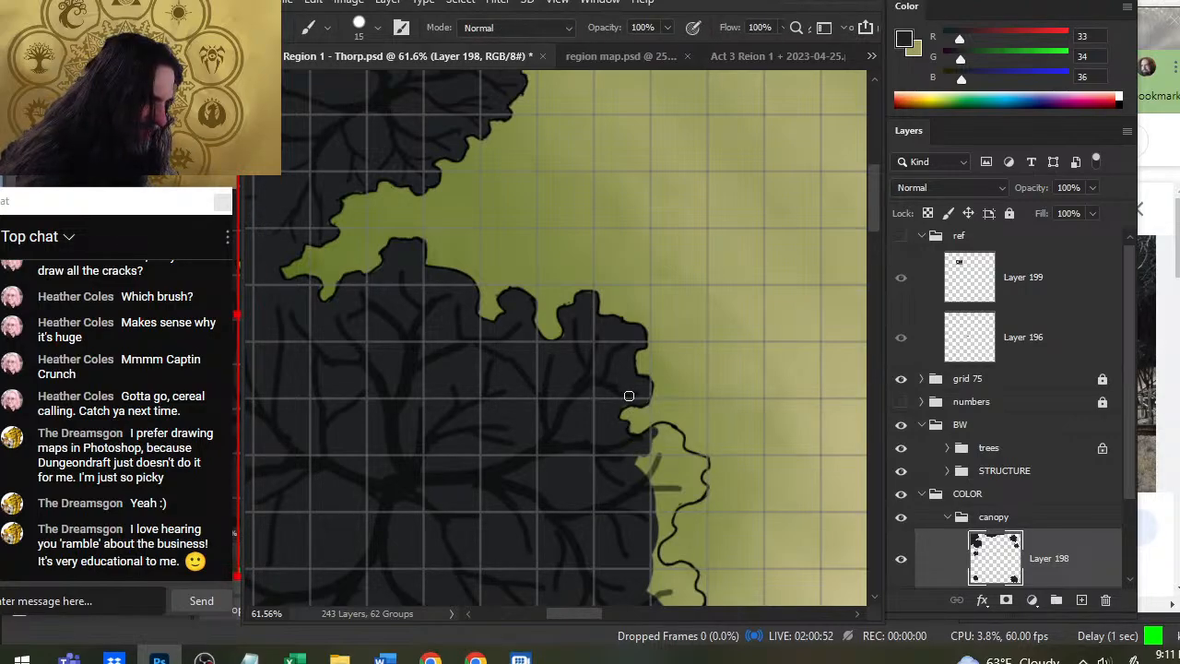
{"action": "key", "text": "e"}
{"action": "key", "text": "b"}
{"action": "left_click", "coordinate": [611, 434]}
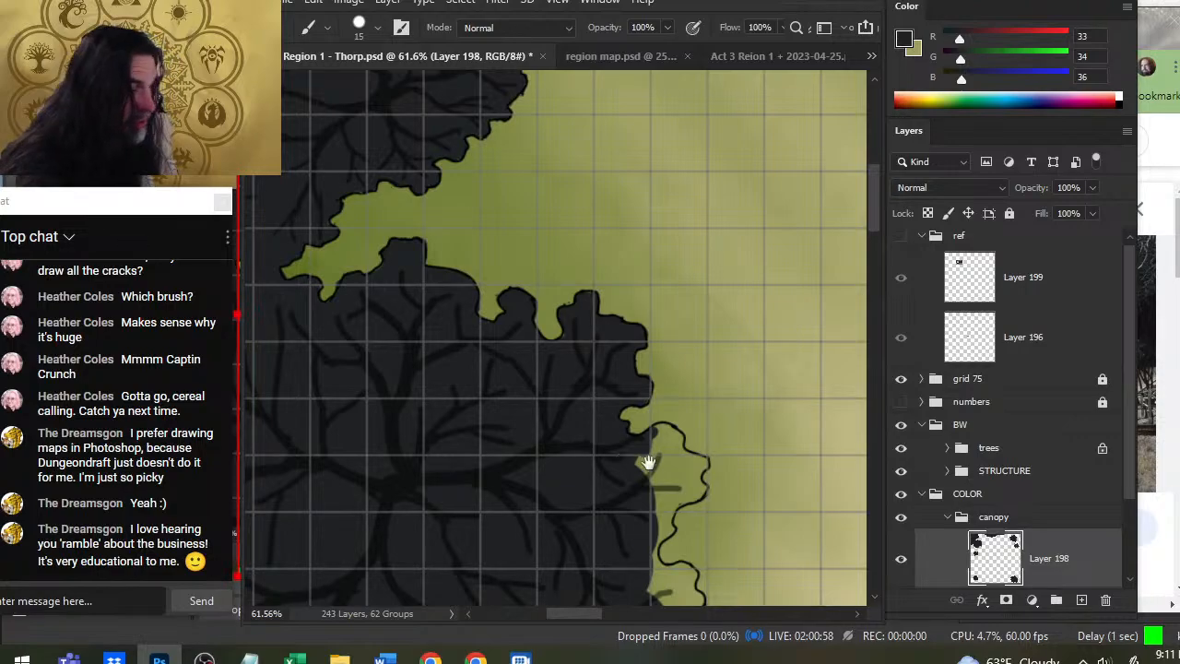
Fill the rounded lobe on the lower tree's east edge, south of the notch, with near-black out to its outline and trim the spill.
{"action": "mouse_move", "coordinate": [648, 463]}
{"action": "left_mouse_down"}
{"action": "mouse_move", "coordinate": [527, 388]}
{"action": "mouse_move", "coordinate": [632, 482]}
{"action": "mouse_move", "coordinate": [626, 499]}
{"action": "left_mouse_up"}
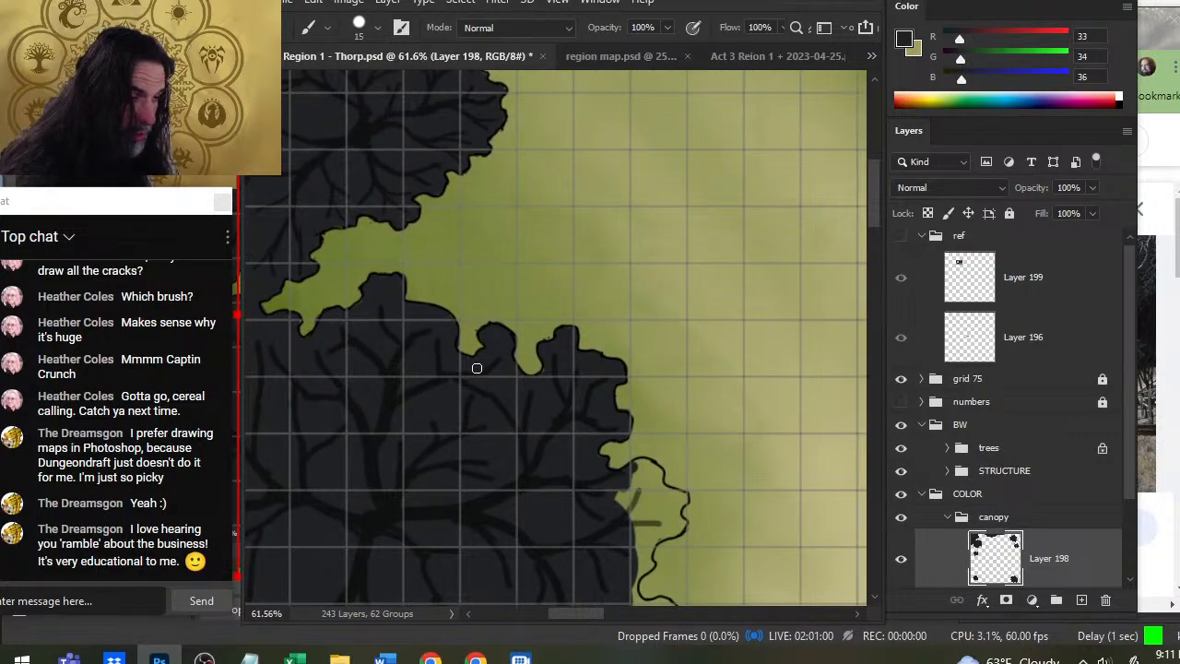
{"action": "left_click_drag", "start_coordinate": [690, 527], "coordinate": [614, 377]}
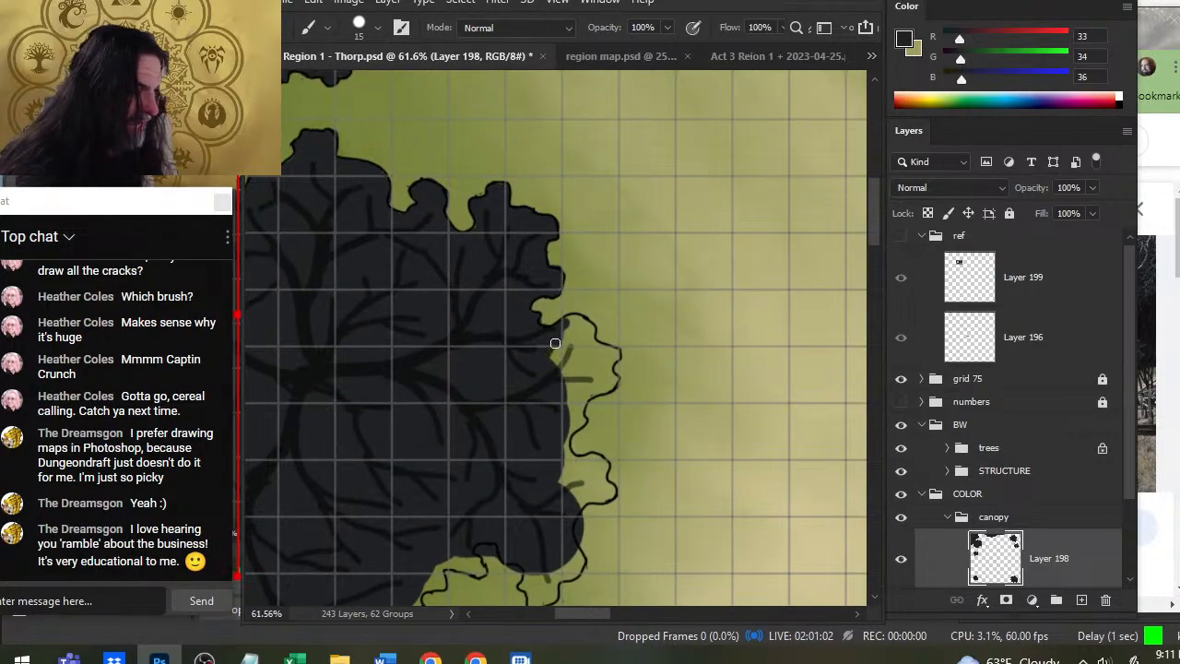
{"action": "mouse_move", "coordinate": [555, 343]}
{"action": "left_mouse_down"}
{"action": "mouse_move", "coordinate": [574, 327]}
{"action": "mouse_move", "coordinate": [573, 373]}
{"action": "mouse_move", "coordinate": [562, 341]}
{"action": "left_mouse_up"}
{"action": "key", "text": "e"}
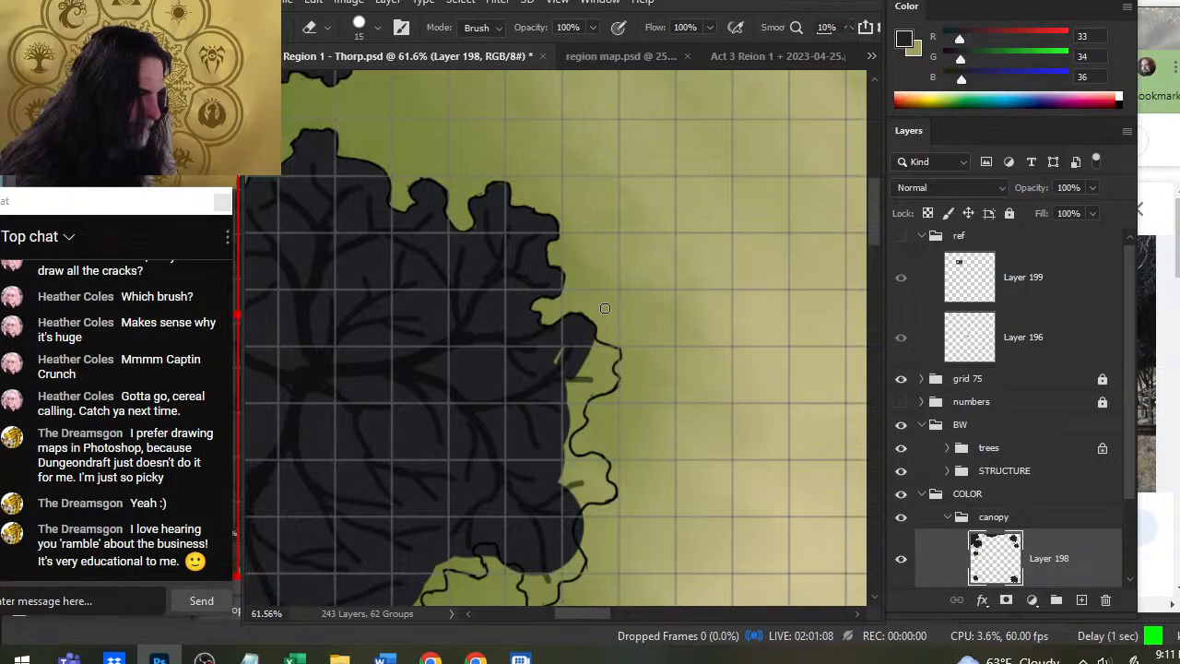
{"action": "key", "text": "b"}
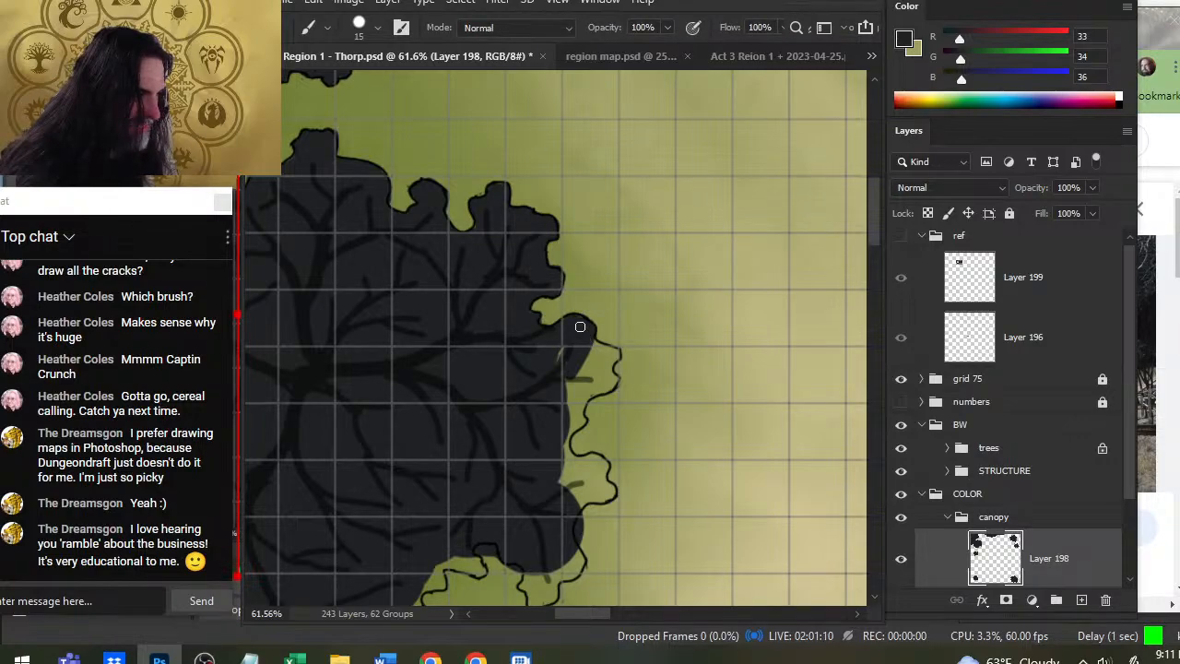
{"action": "mouse_move", "coordinate": [580, 327]}
{"action": "left_mouse_down"}
{"action": "mouse_move", "coordinate": [593, 353]}
{"action": "mouse_move", "coordinate": [618, 361]}
{"action": "mouse_move", "coordinate": [579, 380]}
{"action": "mouse_move", "coordinate": [587, 368]}
{"action": "mouse_move", "coordinate": [588, 395]}
{"action": "mouse_move", "coordinate": [608, 374]}
{"action": "mouse_move", "coordinate": [576, 411]}
{"action": "left_mouse_up"}
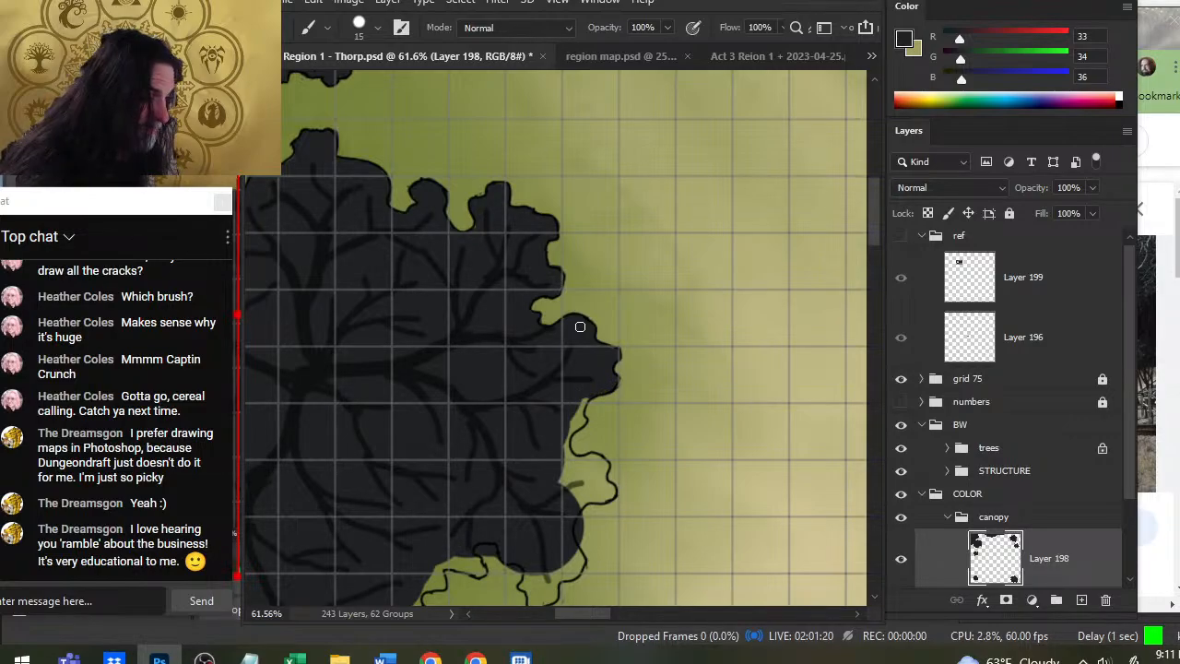
{"action": "left_click_drag", "start_coordinate": [580, 326], "coordinate": [608, 359]}
{"action": "key", "text": "e"}
{"action": "key", "text": "b"}
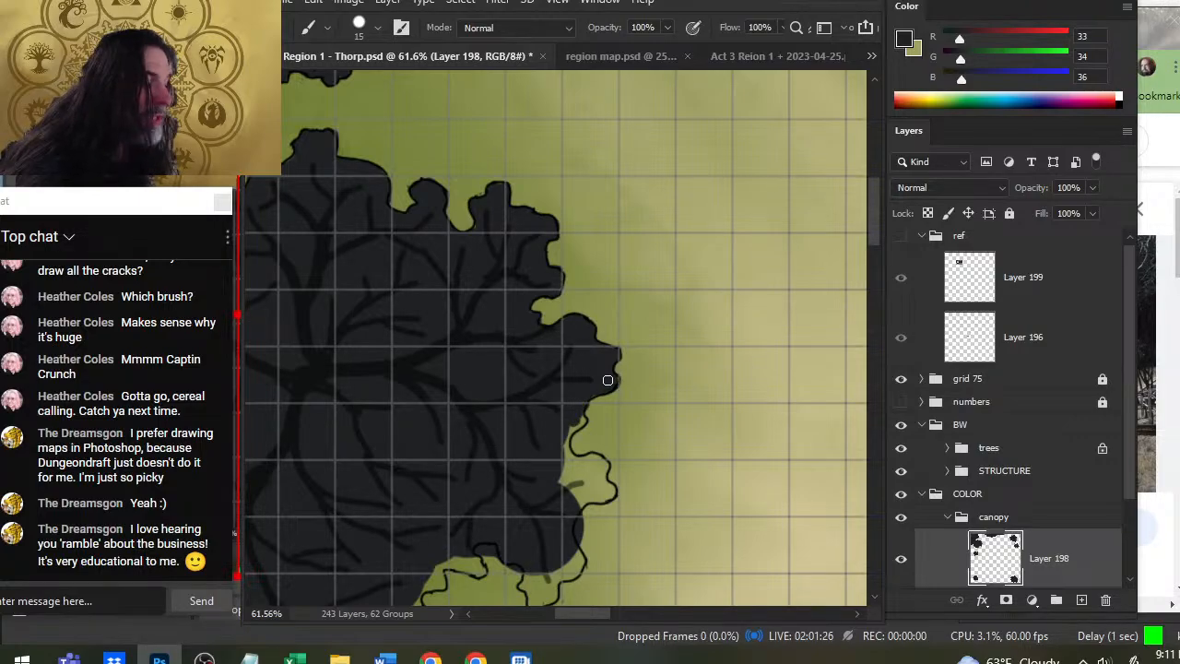
Paint the recess below the east lobe and fill the small lobe south of it to the outline, erasing any spill.
{"action": "left_click_drag", "start_coordinate": [608, 380], "coordinate": [597, 415]}
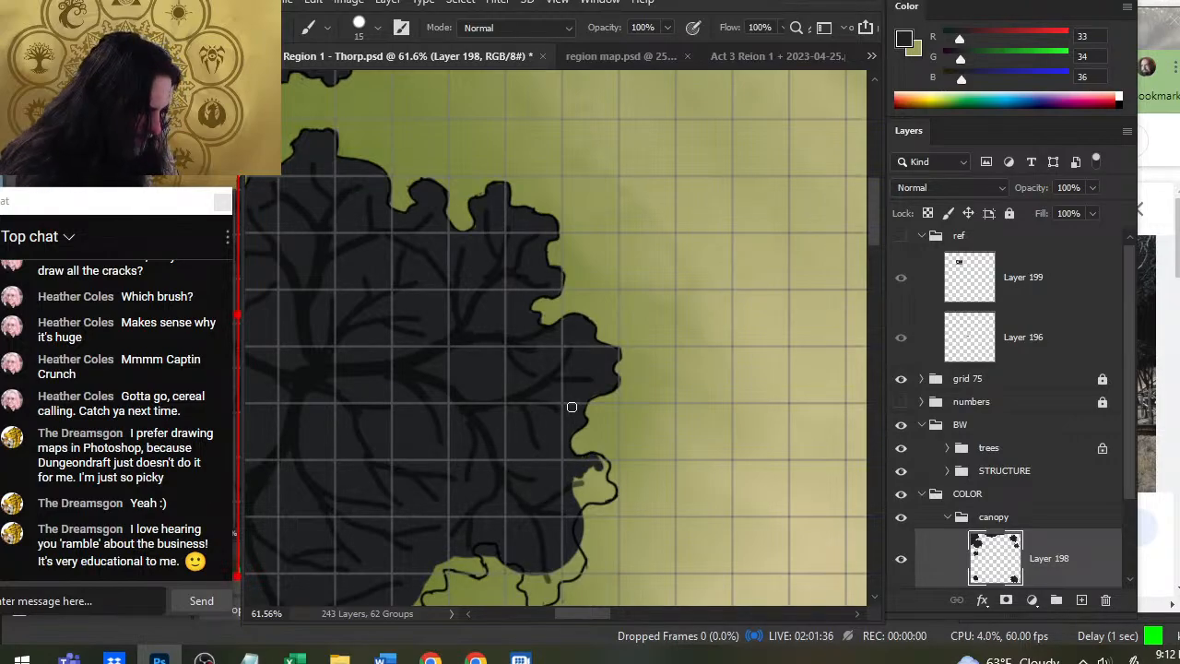
{"action": "key", "text": "e"}
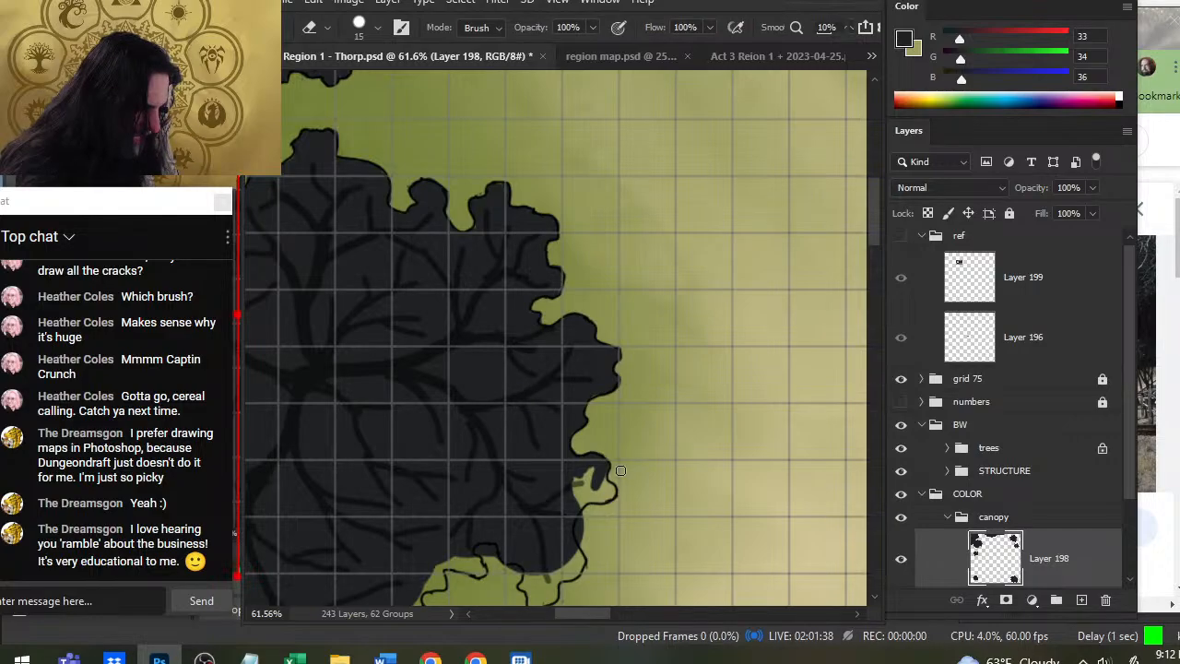
{"action": "key", "text": "b"}
{"action": "mouse_move", "coordinate": [586, 477]}
{"action": "left_mouse_down"}
{"action": "mouse_move", "coordinate": [581, 494]}
{"action": "mouse_move", "coordinate": [590, 480]}
{"action": "left_mouse_up"}
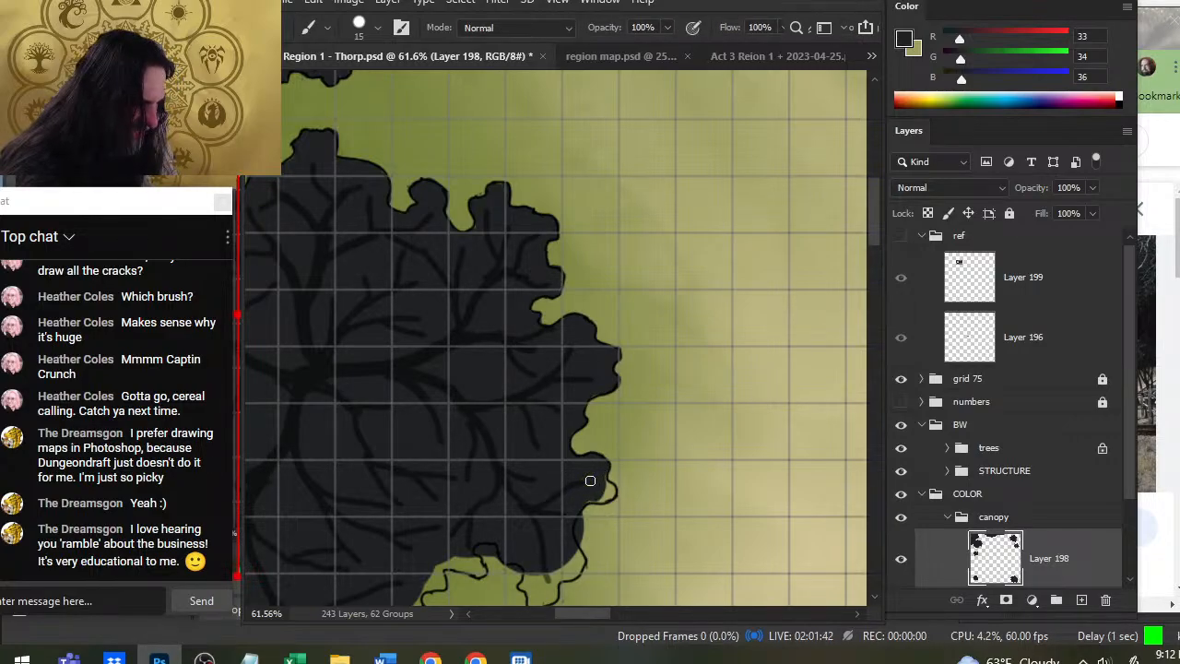
{"action": "key", "text": "e"}
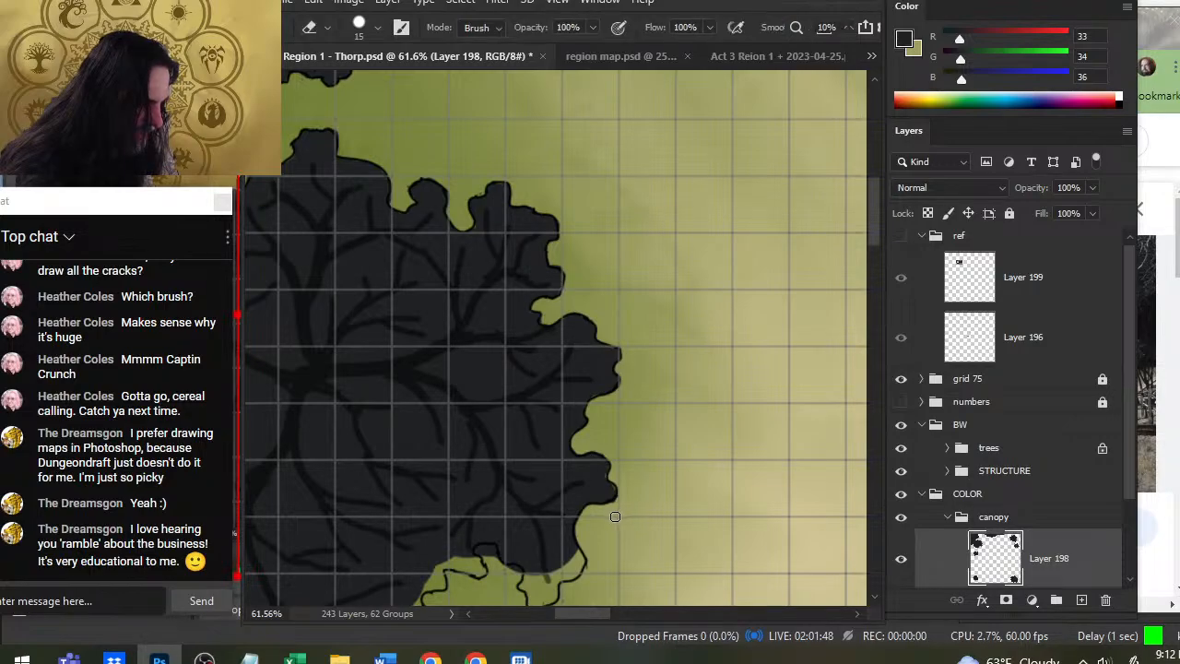
{"action": "key", "text": "b"}
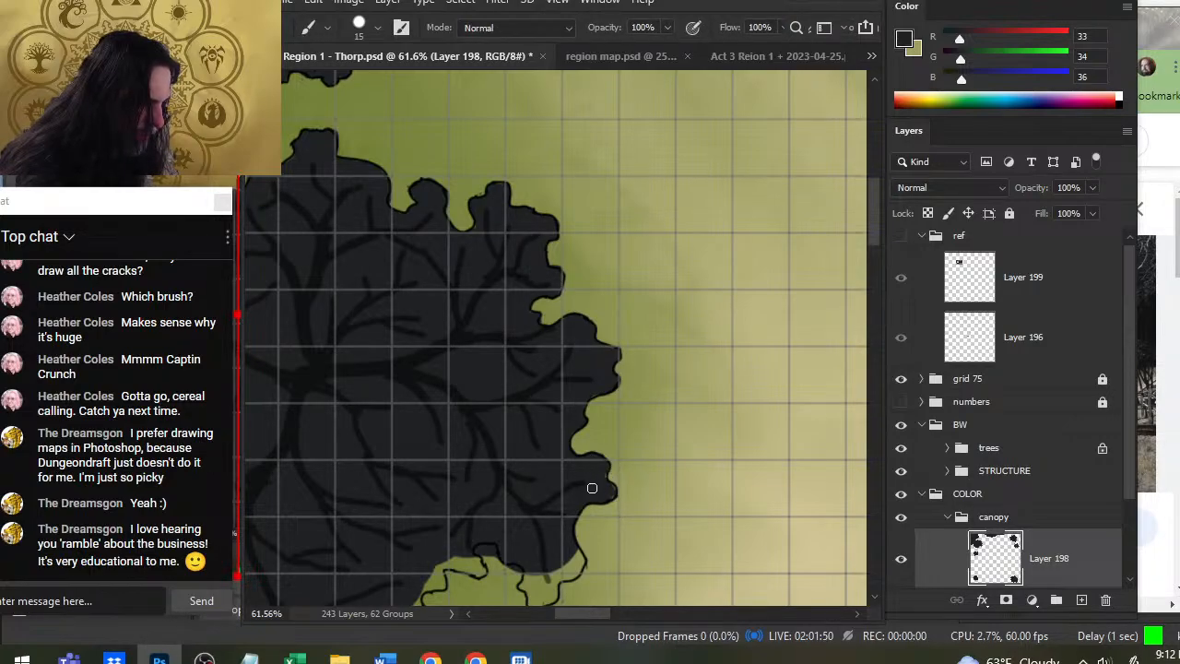
{"action": "key", "text": "e"}
{"action": "key", "text": "b"}
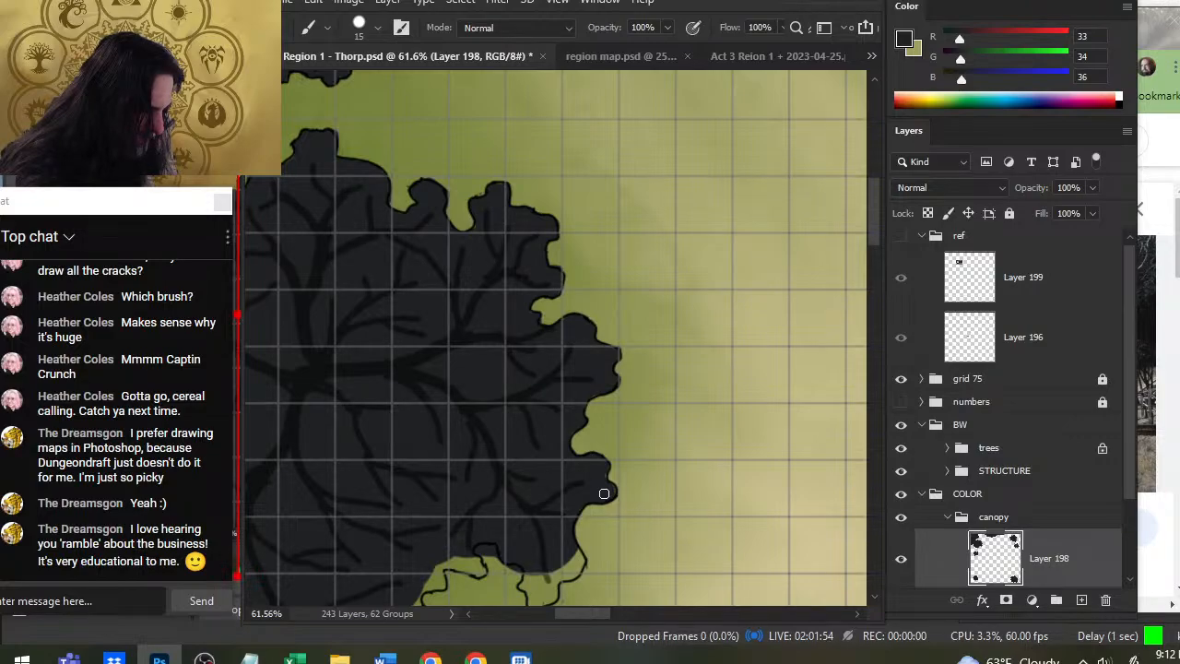
{"action": "key", "text": "e"}
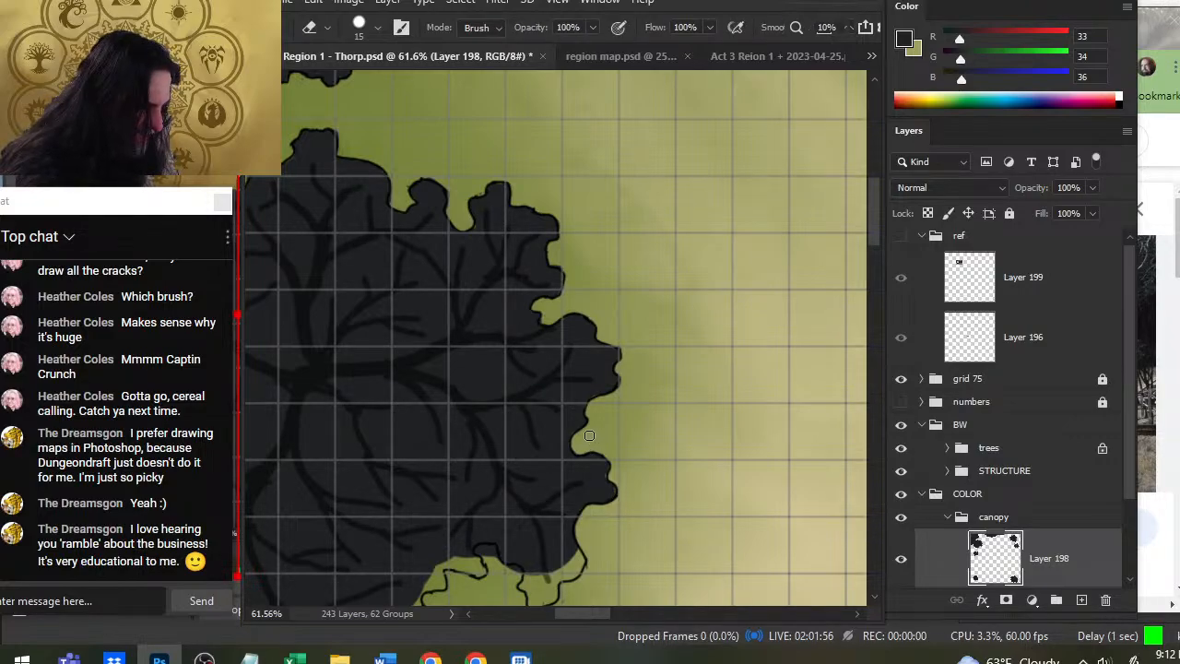
Erase the near-black from the notch on the lower tree's southeast side and fill the lobe east of it to its outline.
{"action": "key", "text": "z"}
{"action": "left_click_drag", "start_coordinate": [635, 429], "coordinate": [620, 419]}
{"action": "left_click_drag", "start_coordinate": [637, 459], "coordinate": [592, 430]}
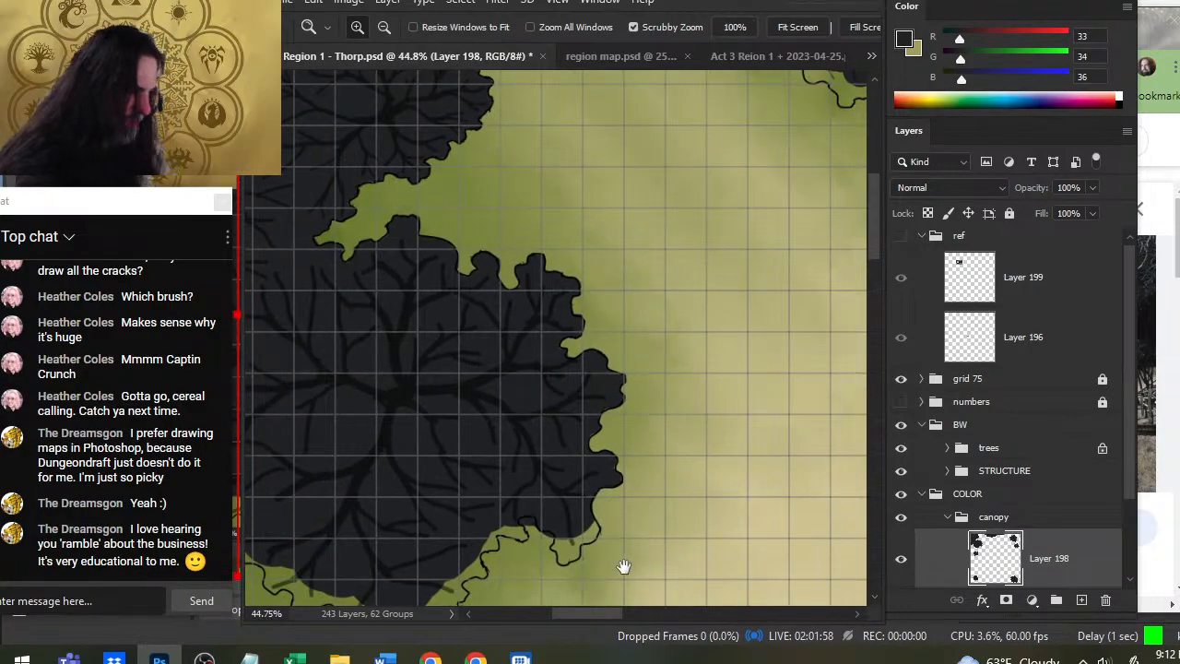
{"action": "left_click_drag", "start_coordinate": [624, 566], "coordinate": [690, 300]}
{"action": "left_click", "coordinate": [633, 271]}
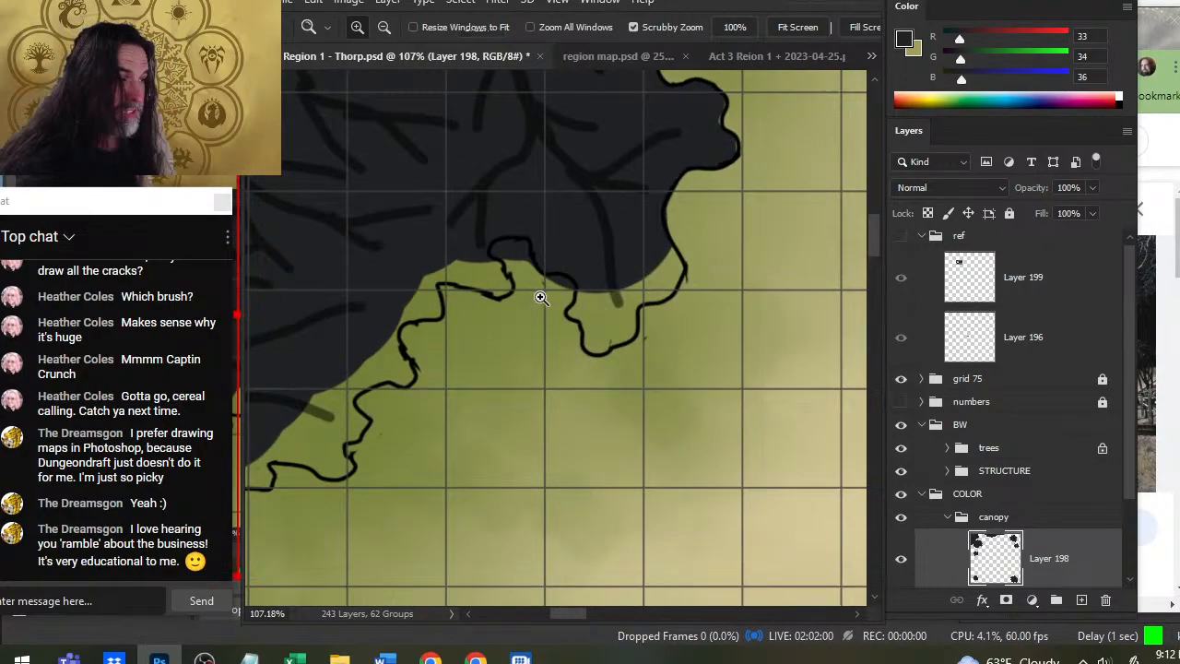
{"action": "key", "text": "e"}
{"action": "mouse_move", "coordinate": [502, 242]}
{"action": "left_mouse_down"}
{"action": "mouse_move", "coordinate": [595, 293]}
{"action": "mouse_move", "coordinate": [574, 317]}
{"action": "mouse_move", "coordinate": [615, 321]}
{"action": "left_mouse_up"}
{"action": "key", "text": "b"}
{"action": "mouse_move", "coordinate": [605, 280]}
{"action": "left_mouse_down"}
{"action": "mouse_move", "coordinate": [590, 320]}
{"action": "mouse_move", "coordinate": [598, 343]}
{"action": "mouse_move", "coordinate": [592, 324]}
{"action": "mouse_move", "coordinate": [616, 343]}
{"action": "mouse_move", "coordinate": [645, 339]}
{"action": "mouse_move", "coordinate": [614, 279]}
{"action": "mouse_move", "coordinate": [646, 273]}
{"action": "mouse_move", "coordinate": [655, 286]}
{"action": "mouse_move", "coordinate": [671, 259]}
{"action": "mouse_move", "coordinate": [681, 276]}
{"action": "left_mouse_up"}
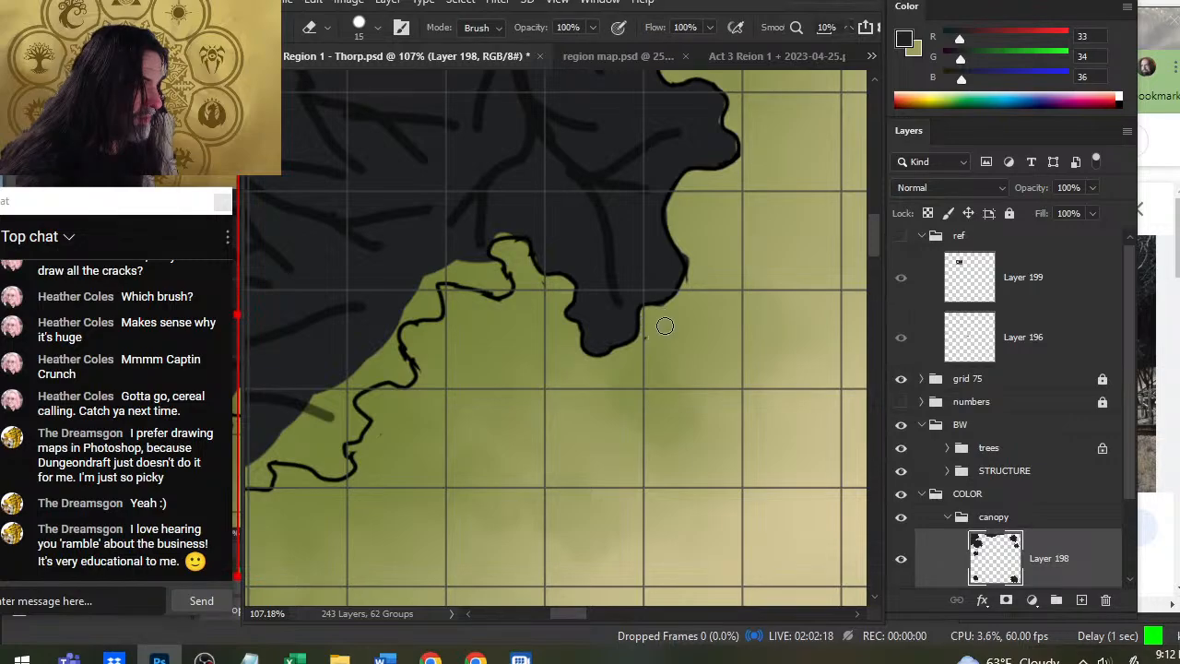
{"action": "key", "text": "e"}
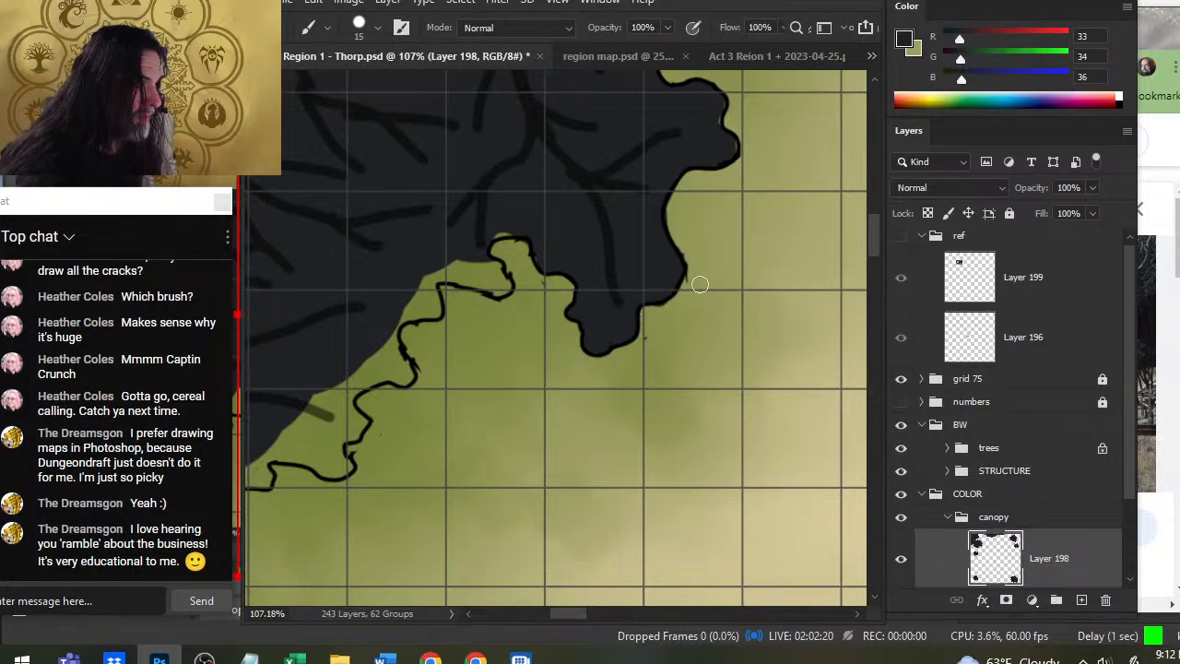
Paint the near-black out to the stepped outline from west of the southeast notch down to the lobes at the lower tree's southern tip.
{"action": "key", "text": "b"}
{"action": "mouse_move", "coordinate": [512, 235]}
{"action": "left_mouse_down"}
{"action": "mouse_move", "coordinate": [480, 268]}
{"action": "mouse_move", "coordinate": [493, 281]}
{"action": "mouse_move", "coordinate": [500, 266]}
{"action": "mouse_move", "coordinate": [484, 277]}
{"action": "mouse_move", "coordinate": [442, 271]}
{"action": "mouse_move", "coordinate": [415, 306]}
{"action": "mouse_move", "coordinate": [434, 317]}
{"action": "mouse_move", "coordinate": [408, 308]}
{"action": "left_mouse_up"}
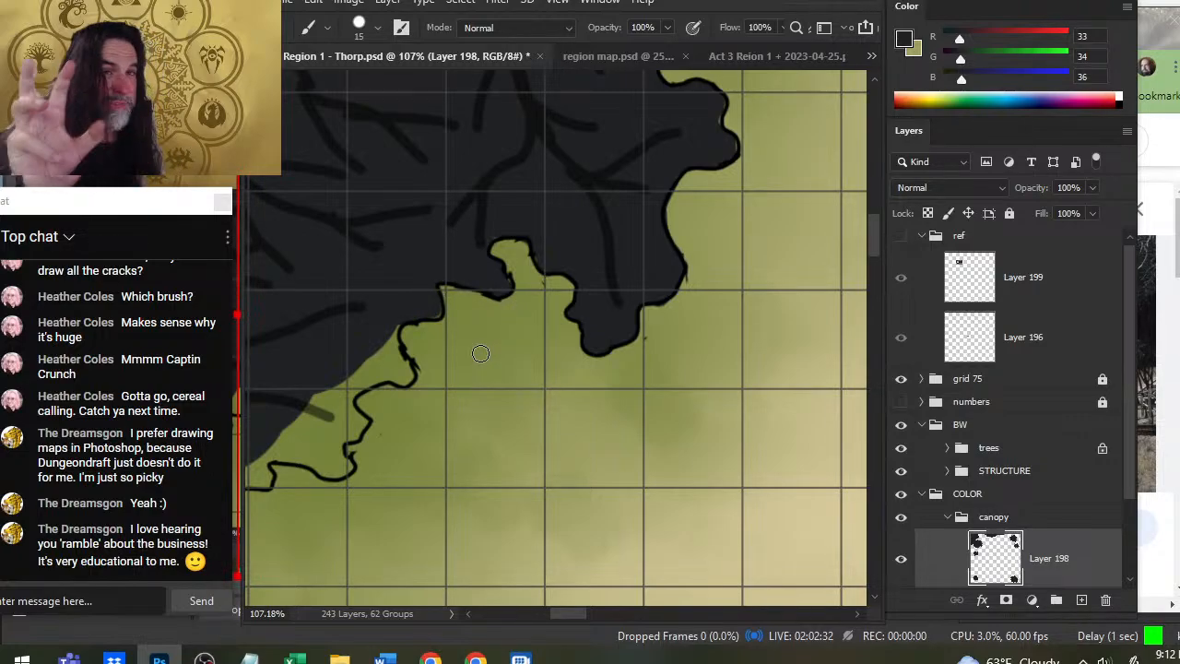
{"action": "mouse_move", "coordinate": [485, 414]}
{"action": "left_mouse_down"}
{"action": "mouse_move", "coordinate": [603, 387]}
{"action": "mouse_move", "coordinate": [603, 401]}
{"action": "left_mouse_up"}
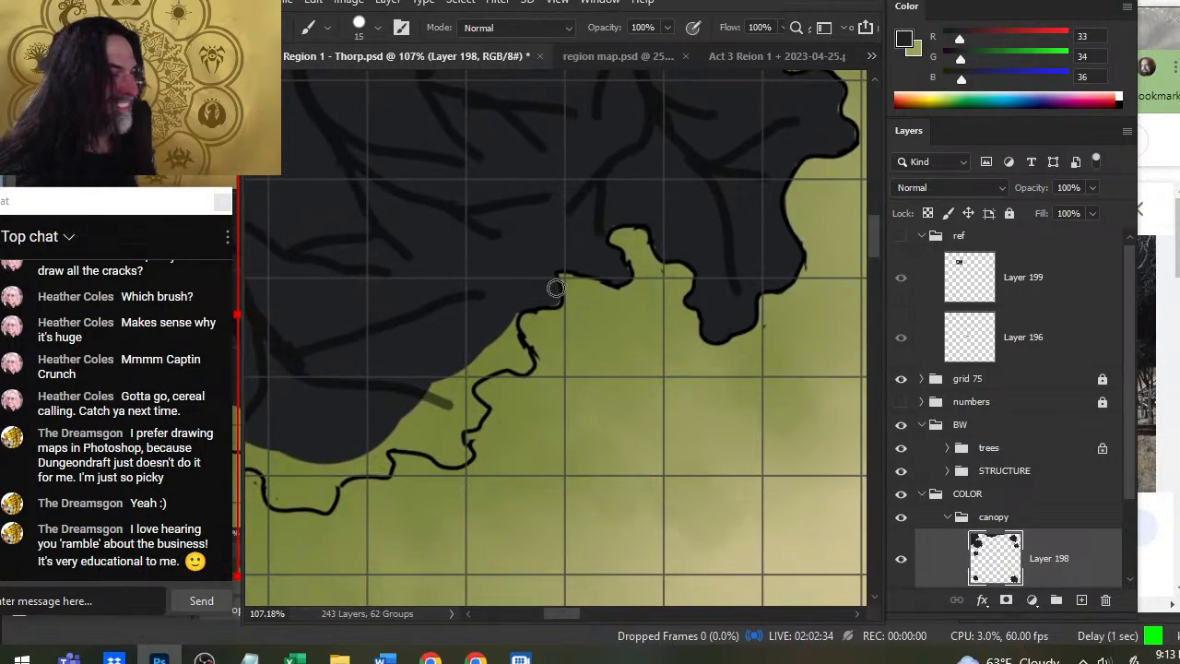
{"action": "mouse_move", "coordinate": [531, 274]}
{"action": "left_mouse_down"}
{"action": "mouse_move", "coordinate": [515, 348]}
{"action": "mouse_move", "coordinate": [526, 364]}
{"action": "mouse_move", "coordinate": [470, 369]}
{"action": "mouse_move", "coordinate": [419, 405]}
{"action": "mouse_move", "coordinate": [426, 438]}
{"action": "mouse_move", "coordinate": [456, 391]}
{"action": "mouse_move", "coordinate": [475, 422]}
{"action": "mouse_move", "coordinate": [401, 438]}
{"action": "mouse_move", "coordinate": [459, 462]}
{"action": "mouse_move", "coordinate": [455, 435]}
{"action": "left_mouse_up"}
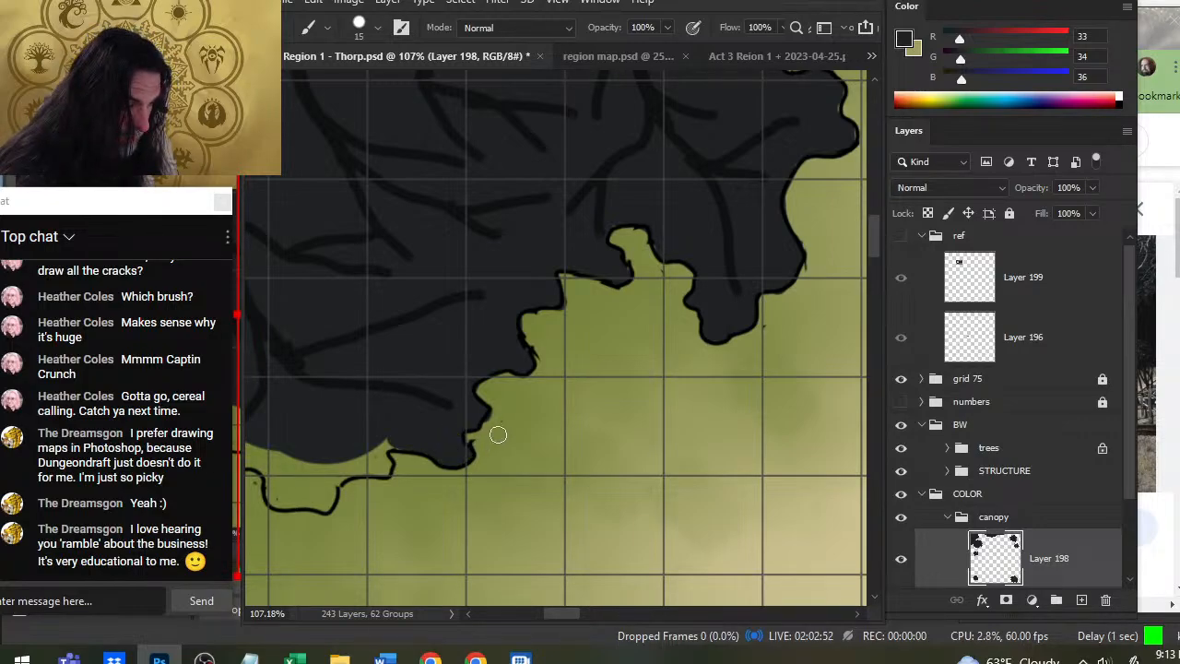
{"action": "mouse_move", "coordinate": [498, 433]}
{"action": "left_mouse_down"}
{"action": "mouse_move", "coordinate": [462, 409]}
{"action": "mouse_move", "coordinate": [590, 316]}
{"action": "mouse_move", "coordinate": [544, 341]}
{"action": "mouse_move", "coordinate": [566, 354]}
{"action": "mouse_move", "coordinate": [505, 368]}
{"action": "mouse_move", "coordinate": [505, 395]}
{"action": "mouse_move", "coordinate": [480, 329]}
{"action": "mouse_move", "coordinate": [504, 359]}
{"action": "mouse_move", "coordinate": [479, 364]}
{"action": "mouse_move", "coordinate": [499, 407]}
{"action": "mouse_move", "coordinate": [492, 372]}
{"action": "mouse_move", "coordinate": [426, 337]}
{"action": "mouse_move", "coordinate": [415, 332]}
{"action": "mouse_move", "coordinate": [411, 359]}
{"action": "mouse_move", "coordinate": [407, 343]}
{"action": "mouse_move", "coordinate": [389, 348]}
{"action": "mouse_move", "coordinate": [395, 315]}
{"action": "mouse_move", "coordinate": [379, 372]}
{"action": "mouse_move", "coordinate": [353, 352]}
{"action": "mouse_move", "coordinate": [362, 373]}
{"action": "mouse_move", "coordinate": [359, 318]}
{"action": "mouse_move", "coordinate": [330, 306]}
{"action": "left_mouse_up"}
{"action": "key", "text": "e"}
{"action": "key", "text": "b"}
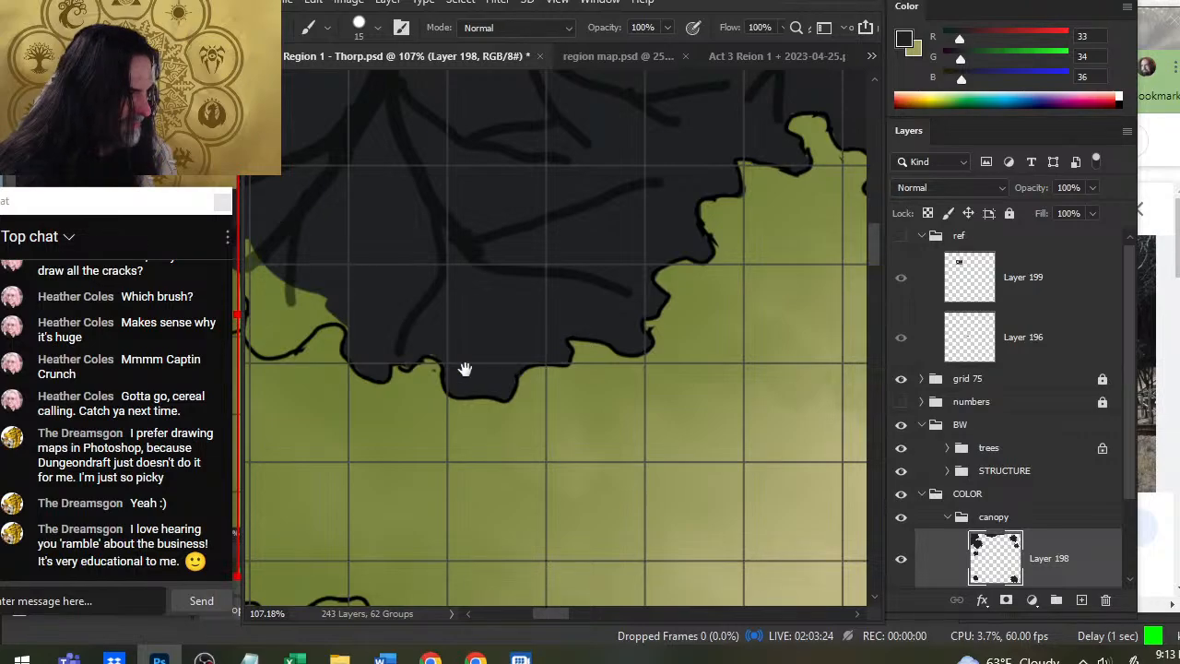
Fill the lobes along the lower tree's south-southwest edge out to the outline and clean the gap between them.
{"action": "mouse_move", "coordinate": [467, 368]}
{"action": "left_mouse_down"}
{"action": "mouse_move", "coordinate": [713, 430]}
{"action": "mouse_move", "coordinate": [421, 480]}
{"action": "mouse_move", "coordinate": [724, 501]}
{"action": "left_mouse_up"}
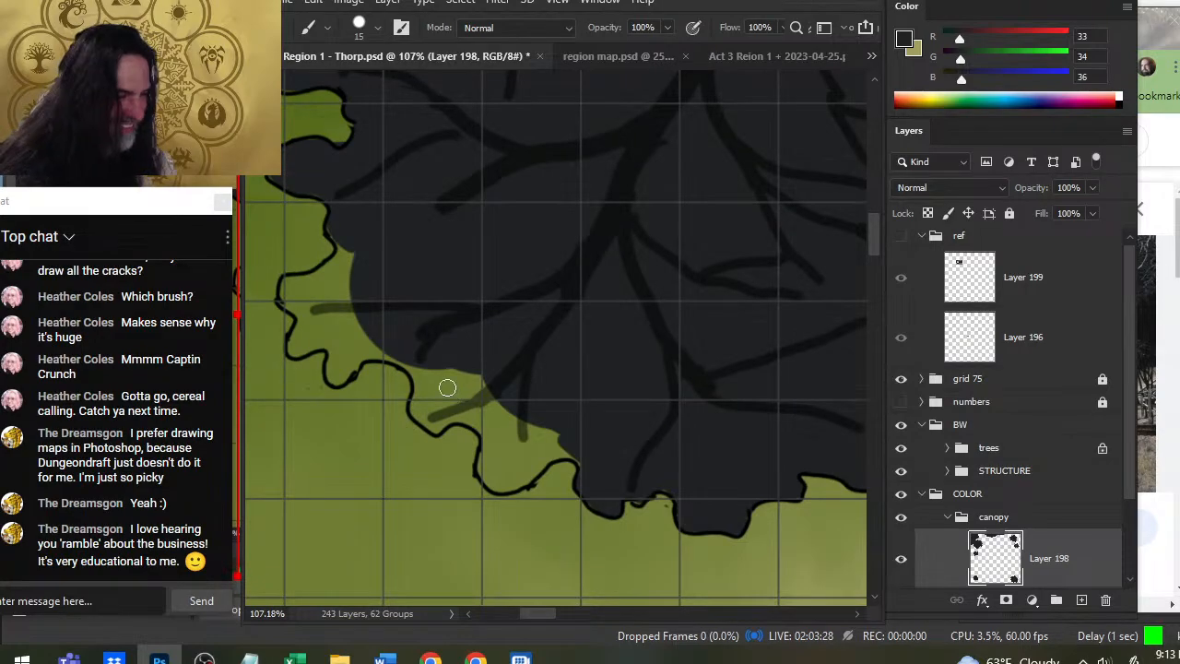
{"action": "mouse_move", "coordinate": [445, 383]}
{"action": "left_mouse_down"}
{"action": "mouse_move", "coordinate": [417, 415]}
{"action": "mouse_move", "coordinate": [433, 420]}
{"action": "mouse_move", "coordinate": [417, 373]}
{"action": "mouse_move", "coordinate": [484, 402]}
{"action": "mouse_move", "coordinate": [447, 392]}
{"action": "mouse_move", "coordinate": [441, 406]}
{"action": "mouse_move", "coordinate": [445, 382]}
{"action": "mouse_move", "coordinate": [502, 434]}
{"action": "mouse_move", "coordinate": [445, 383]}
{"action": "left_mouse_up"}
{"action": "mouse_move", "coordinate": [490, 439]}
{"action": "left_mouse_down"}
{"action": "mouse_move", "coordinate": [495, 486]}
{"action": "mouse_move", "coordinate": [558, 450]}
{"action": "mouse_move", "coordinate": [509, 454]}
{"action": "mouse_move", "coordinate": [544, 426]}
{"action": "left_mouse_up"}
{"action": "key", "text": "e"}
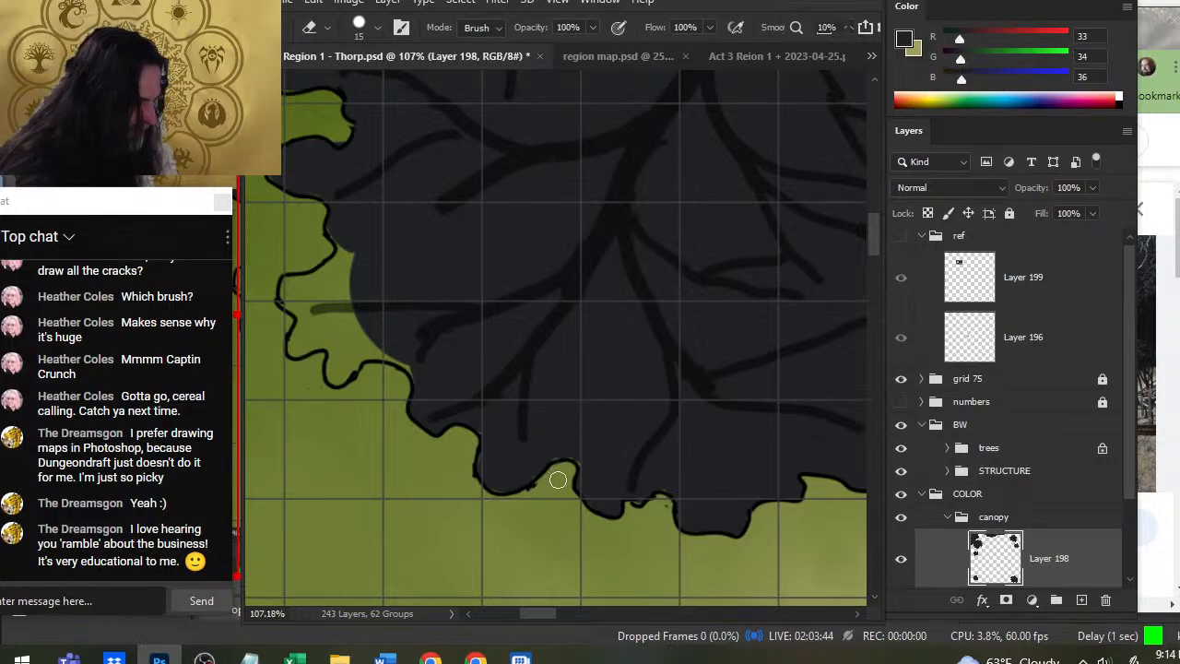
{"action": "key", "text": "b"}
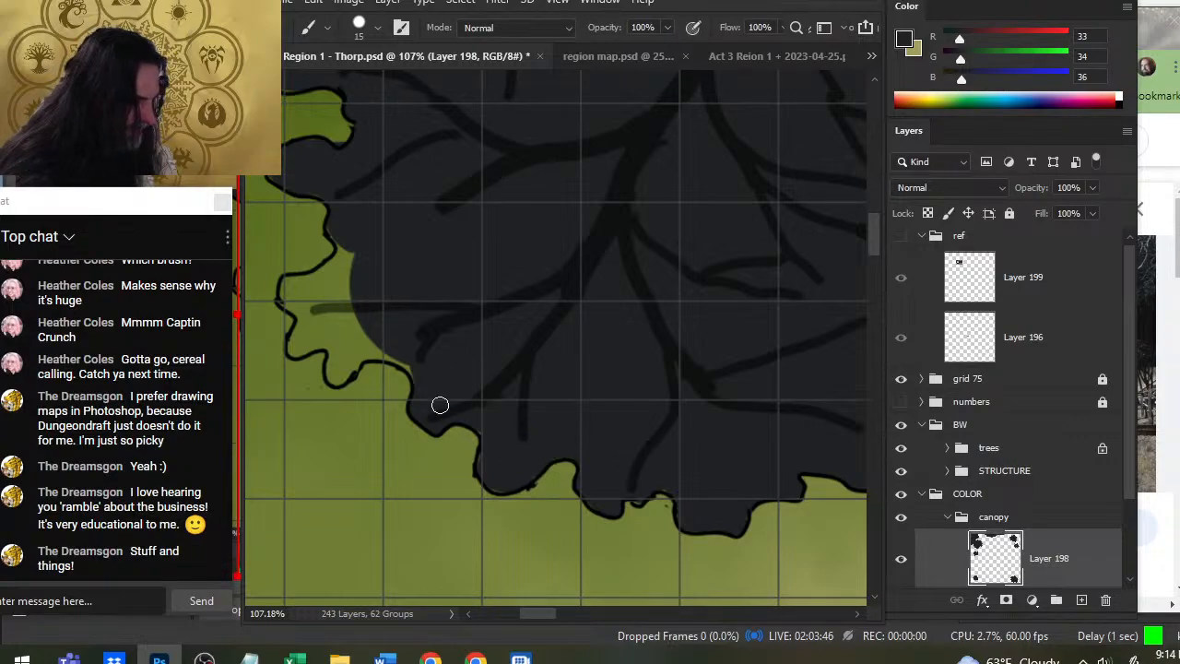
Fill the remaining small lobes on the lower tree's west-southwest edge out to the outline with the size 15 brush.
{"action": "mouse_move", "coordinate": [405, 369]}
{"action": "left_mouse_down"}
{"action": "mouse_move", "coordinate": [364, 351]}
{"action": "mouse_move", "coordinate": [392, 359]}
{"action": "mouse_move", "coordinate": [350, 350]}
{"action": "mouse_move", "coordinate": [341, 369]}
{"action": "mouse_move", "coordinate": [334, 350]}
{"action": "mouse_move", "coordinate": [408, 345]}
{"action": "left_mouse_up"}
{"action": "key", "text": "e"}
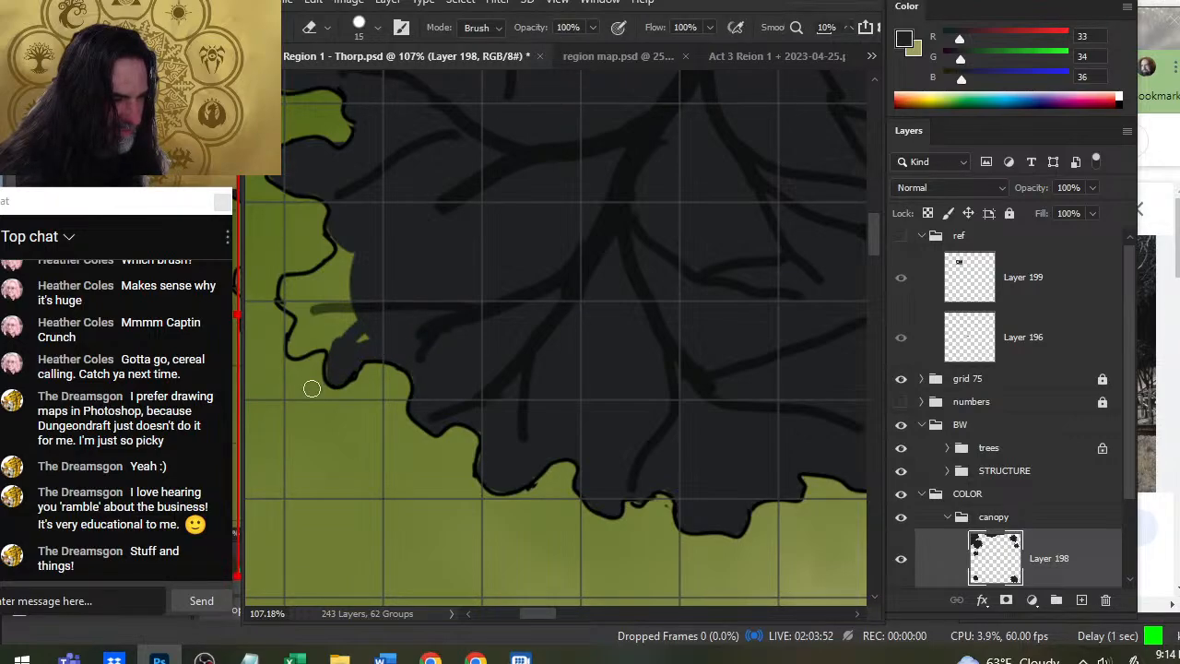
{"action": "left_click_drag", "start_coordinate": [345, 471], "coordinate": [451, 495]}
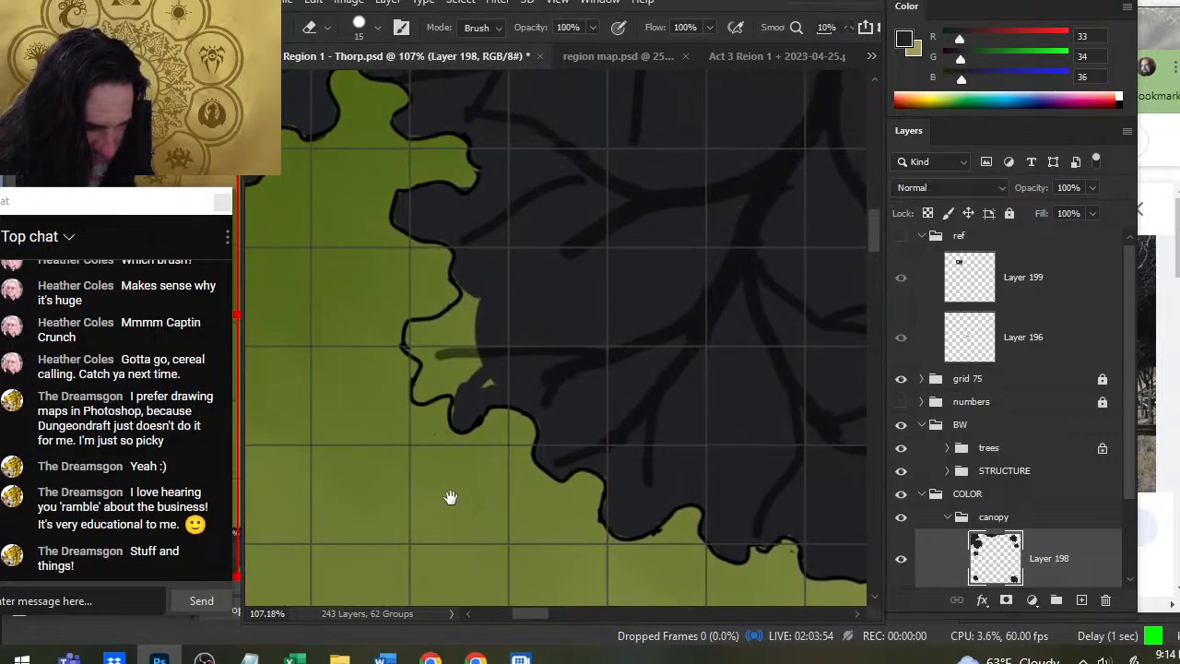
{"action": "key", "text": "b"}
{"action": "mouse_move", "coordinate": [513, 377]}
{"action": "left_mouse_down"}
{"action": "mouse_move", "coordinate": [498, 421]}
{"action": "mouse_move", "coordinate": [455, 353]}
{"action": "mouse_move", "coordinate": [448, 371]}
{"action": "mouse_move", "coordinate": [415, 350]}
{"action": "mouse_move", "coordinate": [422, 324]}
{"action": "mouse_move", "coordinate": [439, 343]}
{"action": "mouse_move", "coordinate": [471, 299]}
{"action": "left_mouse_up"}
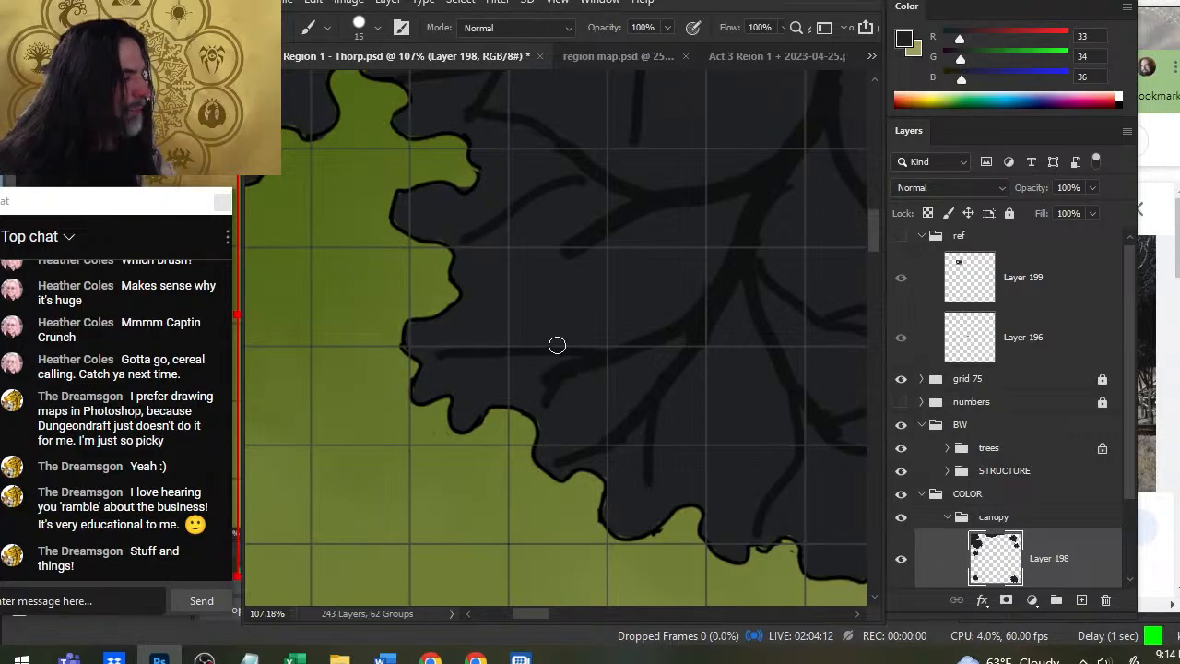
Reduce the brush to size 8 at the green inlet between the lower tree and its western neighbour.
{"action": "left_click_drag", "start_coordinate": [556, 342], "coordinate": [680, 416]}
{"action": "key", "text": "z"}
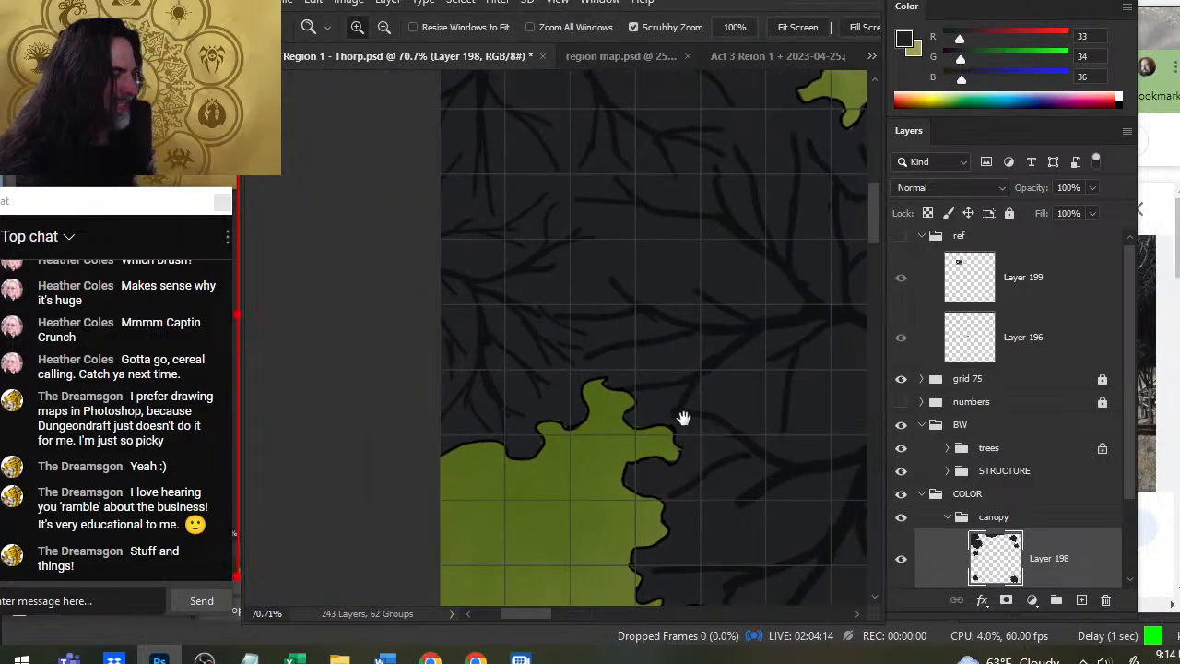
{"action": "left_click_drag", "start_coordinate": [538, 388], "coordinate": [590, 427]}
{"action": "key", "text": "b"}
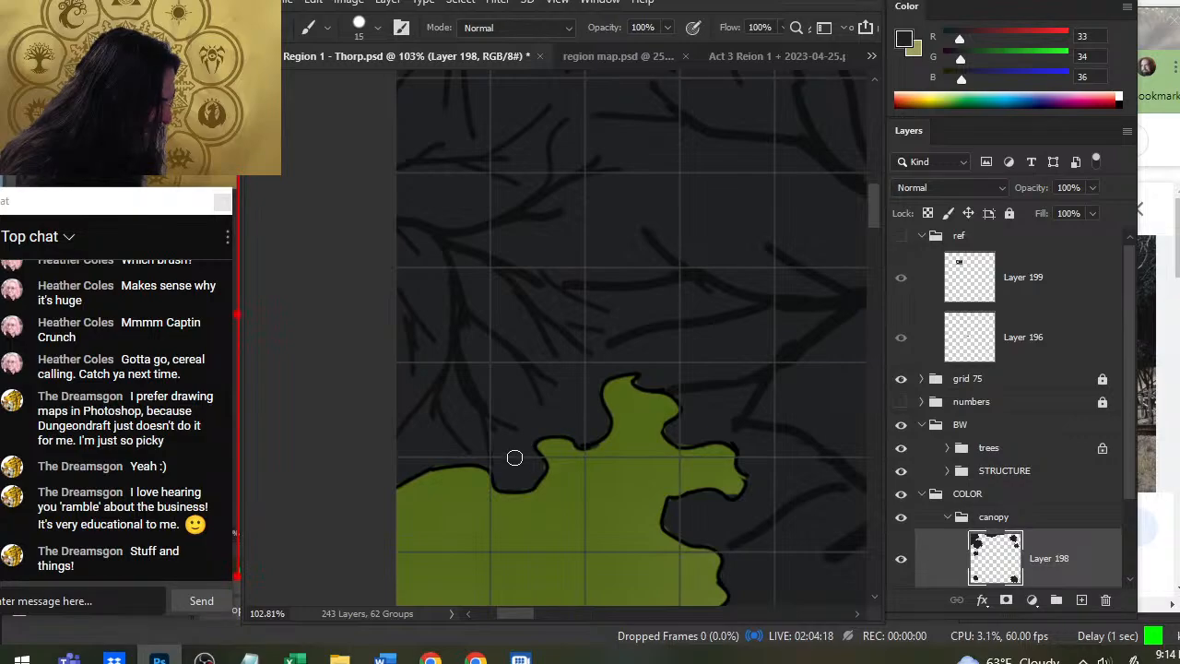
{"action": "key", "text": "bracketleft"}
{"action": "key", "text": "bracketleft"}
{"action": "key", "text": "bracketleft"}
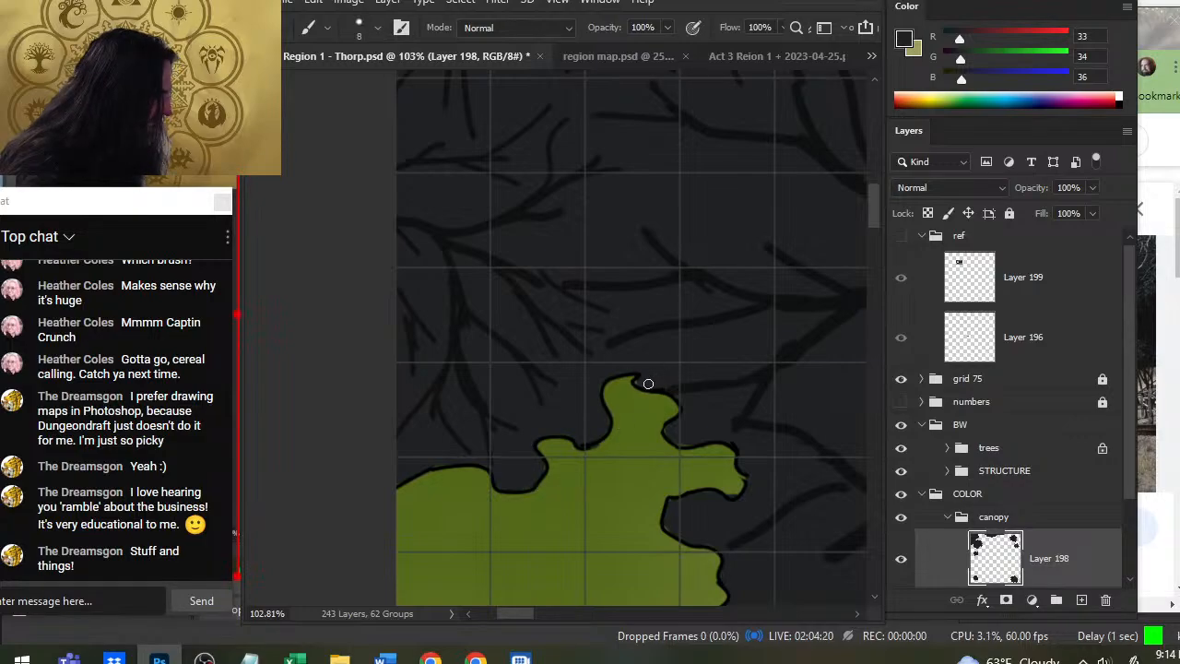
Using a size 20 brush, fill the small tree beside the northern fence out to its outline from the west lobe to the north lobe.
{"action": "mouse_move", "coordinate": [679, 348]}
{"action": "left_mouse_down"}
{"action": "mouse_move", "coordinate": [593, 437]}
{"action": "mouse_move", "coordinate": [571, 369]}
{"action": "left_mouse_up"}
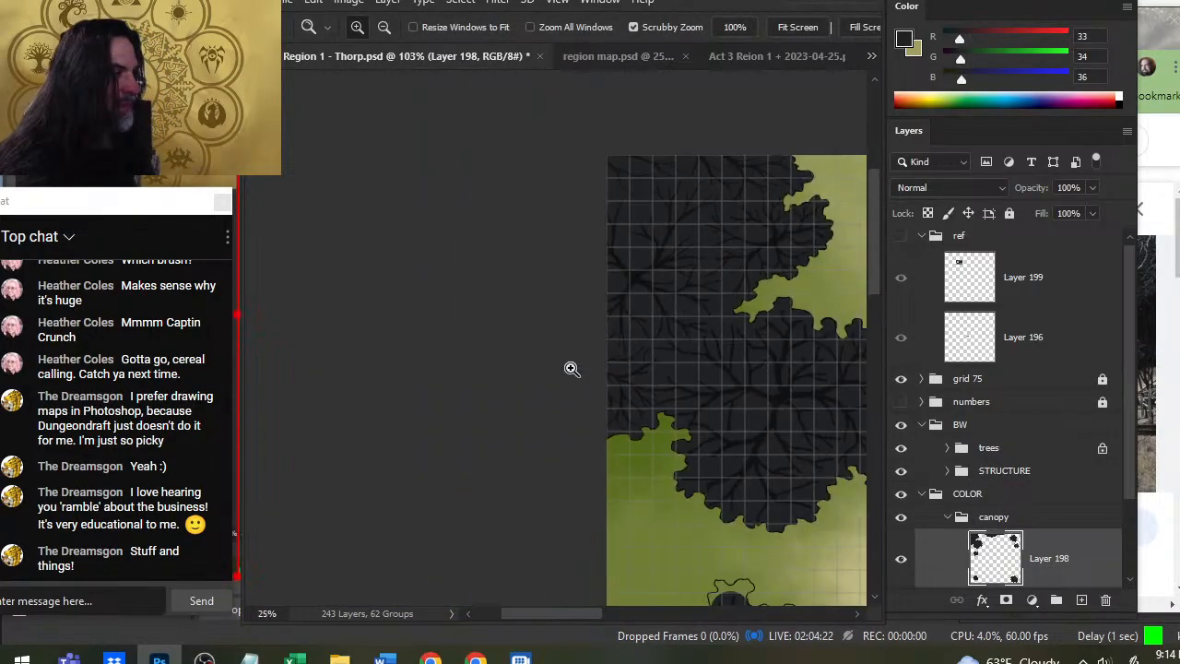
{"action": "left_click_drag", "start_coordinate": [745, 485], "coordinate": [454, 301]}
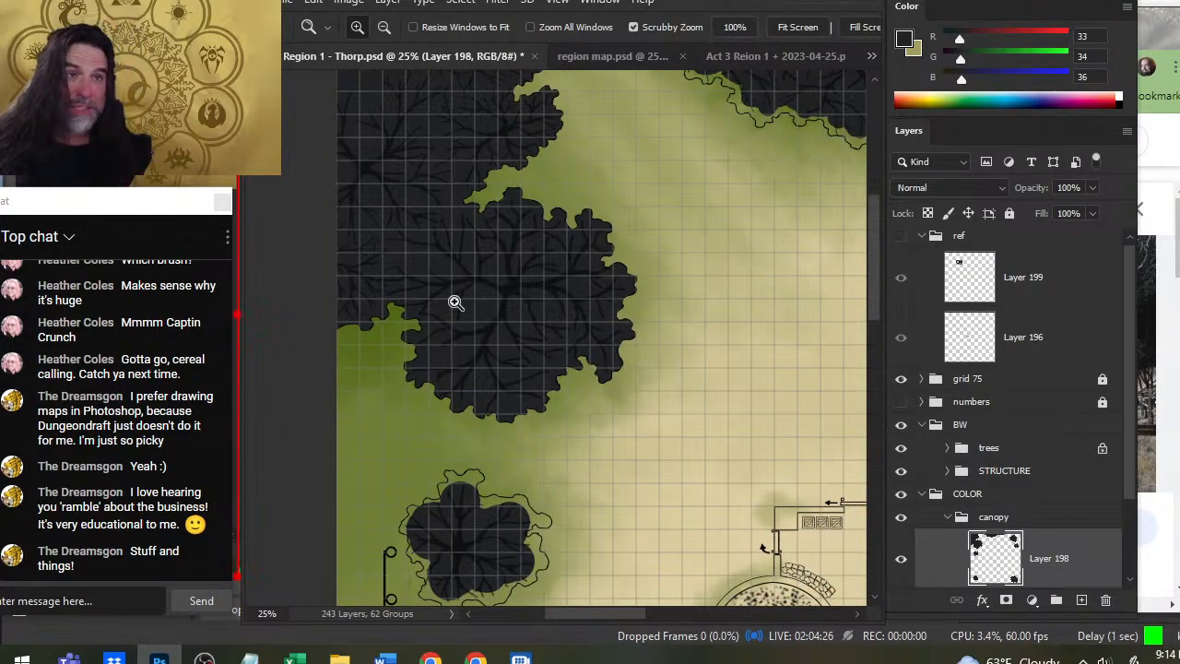
{"action": "left_click_drag", "start_coordinate": [534, 541], "coordinate": [614, 298]}
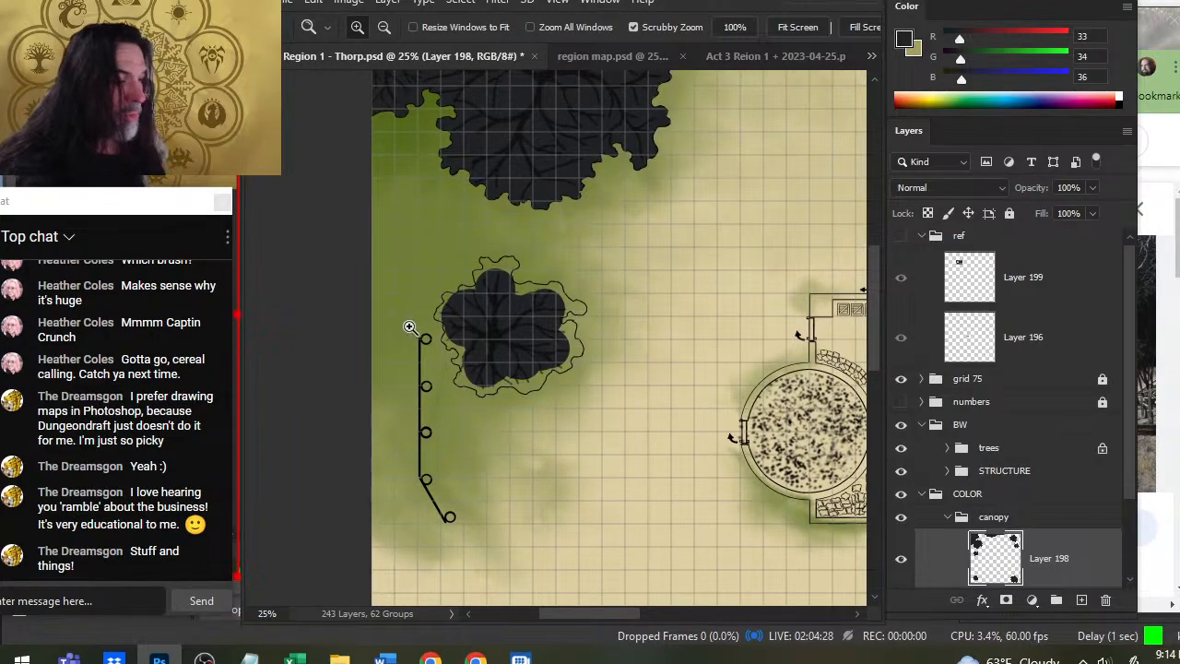
{"action": "left_click_drag", "start_coordinate": [409, 327], "coordinate": [489, 342]}
{"action": "key", "text": "b"}
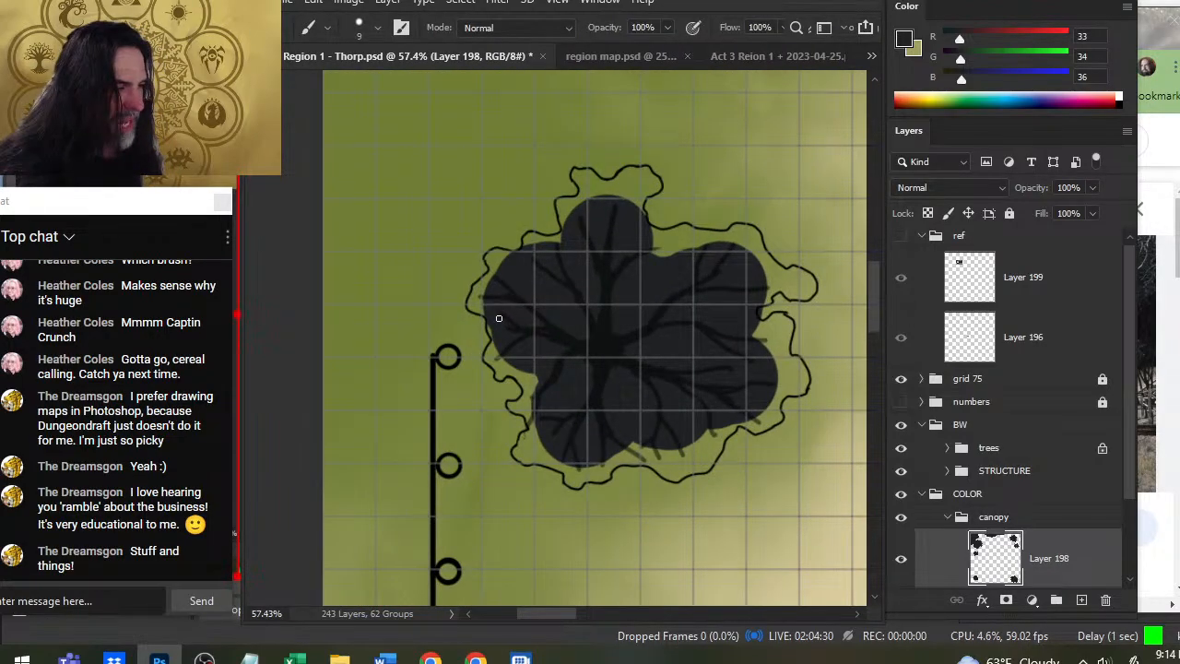
{"action": "key", "text": "bracketright"}
{"action": "key", "text": "bracketright"}
{"action": "key", "text": "bracketright"}
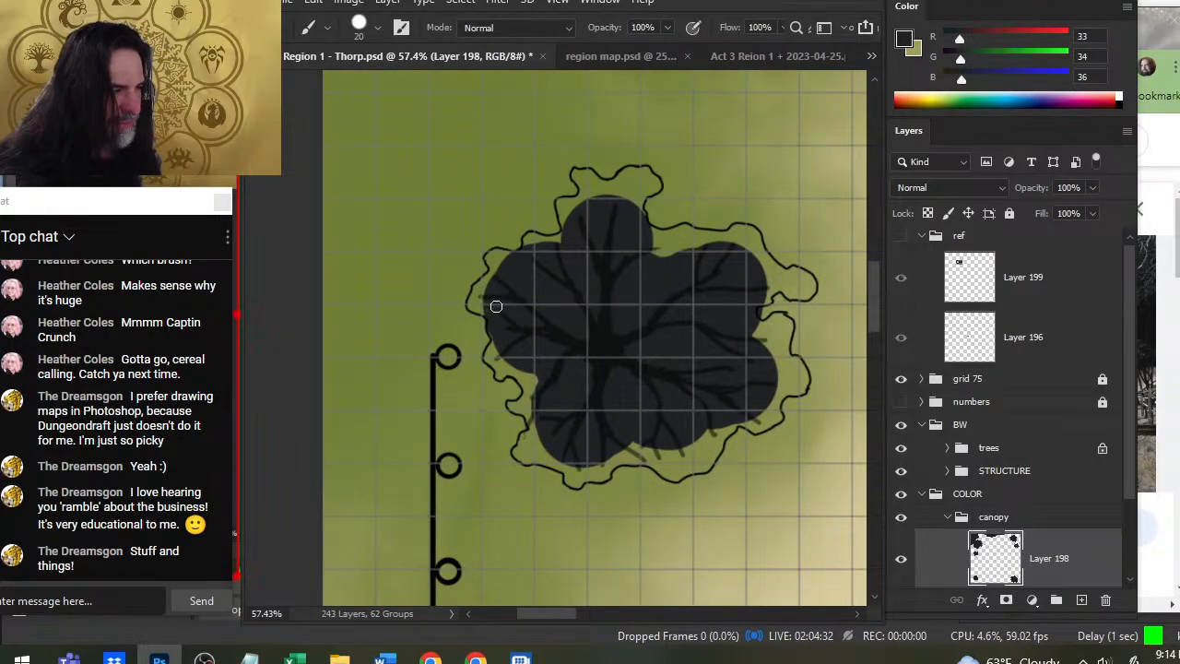
{"action": "mouse_move", "coordinate": [495, 306]}
{"action": "left_mouse_down"}
{"action": "mouse_move", "coordinate": [474, 307]}
{"action": "mouse_move", "coordinate": [502, 252]}
{"action": "mouse_move", "coordinate": [548, 239]}
{"action": "mouse_move", "coordinate": [567, 208]}
{"action": "mouse_move", "coordinate": [559, 198]}
{"action": "mouse_move", "coordinate": [593, 195]}
{"action": "mouse_move", "coordinate": [575, 170]}
{"action": "mouse_move", "coordinate": [597, 188]}
{"action": "mouse_move", "coordinate": [630, 172]}
{"action": "mouse_move", "coordinate": [638, 190]}
{"action": "mouse_move", "coordinate": [651, 180]}
{"action": "mouse_move", "coordinate": [656, 190]}
{"action": "mouse_move", "coordinate": [631, 196]}
{"action": "mouse_move", "coordinate": [640, 203]}
{"action": "left_mouse_up"}
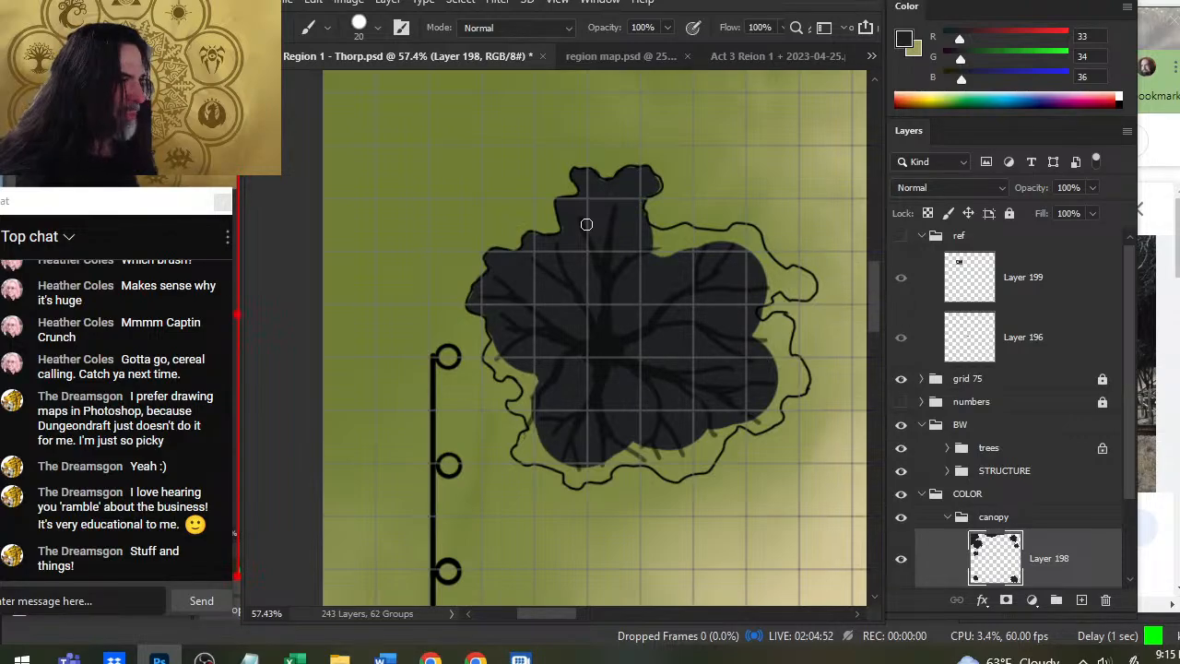
Extend the small tree's near-black fill to the outline along its northeast edge and around the two east lobes.
{"action": "mouse_move", "coordinate": [656, 253]}
{"action": "left_mouse_down"}
{"action": "mouse_move", "coordinate": [673, 246]}
{"action": "mouse_move", "coordinate": [657, 228]}
{"action": "mouse_move", "coordinate": [688, 230]}
{"action": "mouse_move", "coordinate": [682, 245]}
{"action": "mouse_move", "coordinate": [725, 232]}
{"action": "mouse_move", "coordinate": [767, 271]}
{"action": "left_mouse_up"}
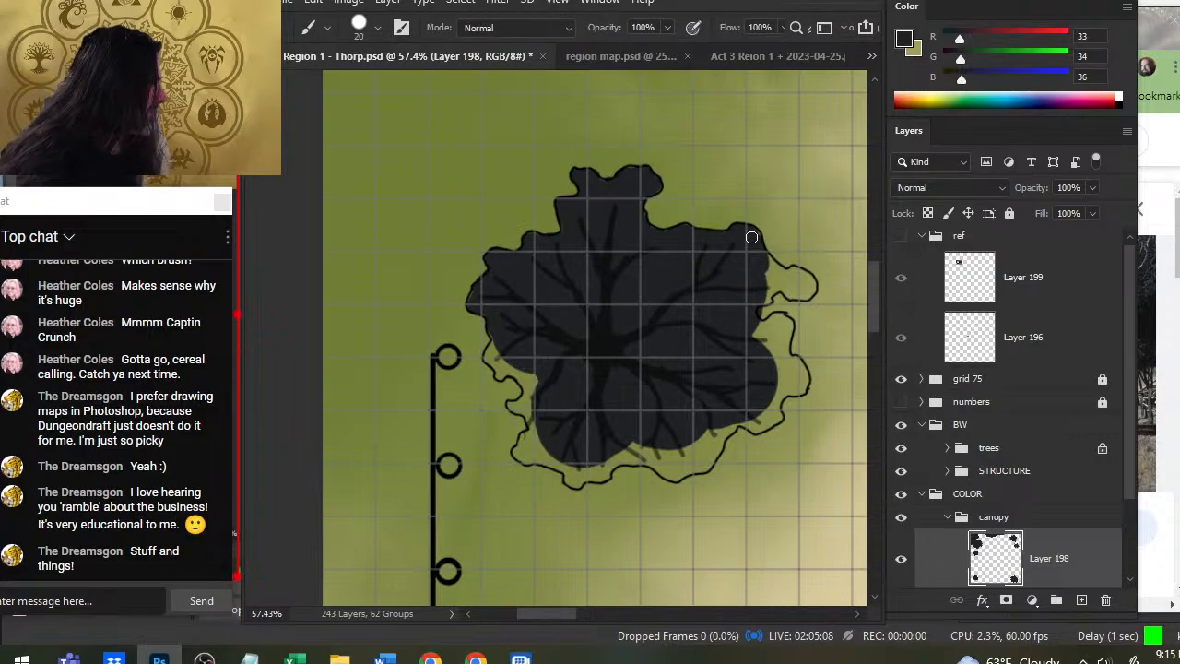
{"action": "mouse_move", "coordinate": [765, 267]}
{"action": "left_mouse_down"}
{"action": "mouse_move", "coordinate": [772, 277]}
{"action": "mouse_move", "coordinate": [774, 259]}
{"action": "mouse_move", "coordinate": [782, 280]}
{"action": "mouse_move", "coordinate": [794, 267]}
{"action": "mouse_move", "coordinate": [807, 278]}
{"action": "mouse_move", "coordinate": [798, 286]}
{"action": "mouse_move", "coordinate": [815, 282]}
{"action": "mouse_move", "coordinate": [767, 295]}
{"action": "left_mouse_up"}
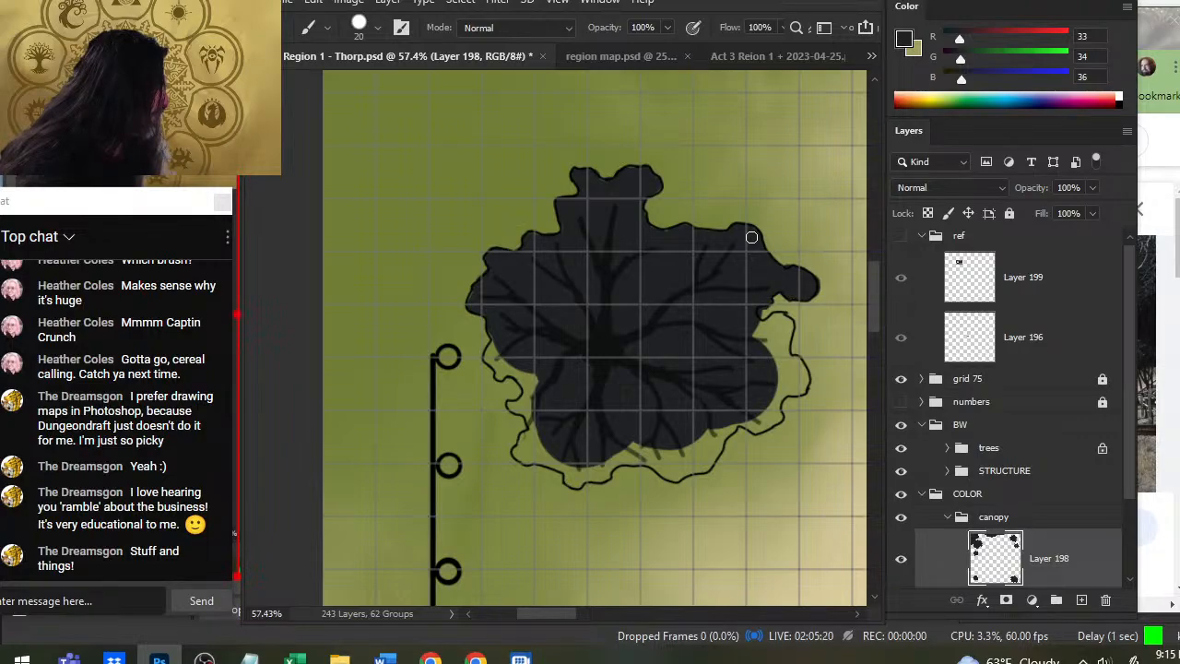
{"action": "mouse_move", "coordinate": [756, 330]}
{"action": "left_mouse_down"}
{"action": "mouse_move", "coordinate": [769, 341]}
{"action": "mouse_move", "coordinate": [774, 323]}
{"action": "mouse_move", "coordinate": [760, 323]}
{"action": "mouse_move", "coordinate": [780, 321]}
{"action": "mouse_move", "coordinate": [785, 333]}
{"action": "mouse_move", "coordinate": [787, 318]}
{"action": "mouse_move", "coordinate": [774, 406]}
{"action": "mouse_move", "coordinate": [800, 369]}
{"action": "mouse_move", "coordinate": [802, 395]}
{"action": "mouse_move", "coordinate": [804, 368]}
{"action": "left_mouse_up"}
{"action": "key", "text": "e"}
{"action": "key", "text": "b"}
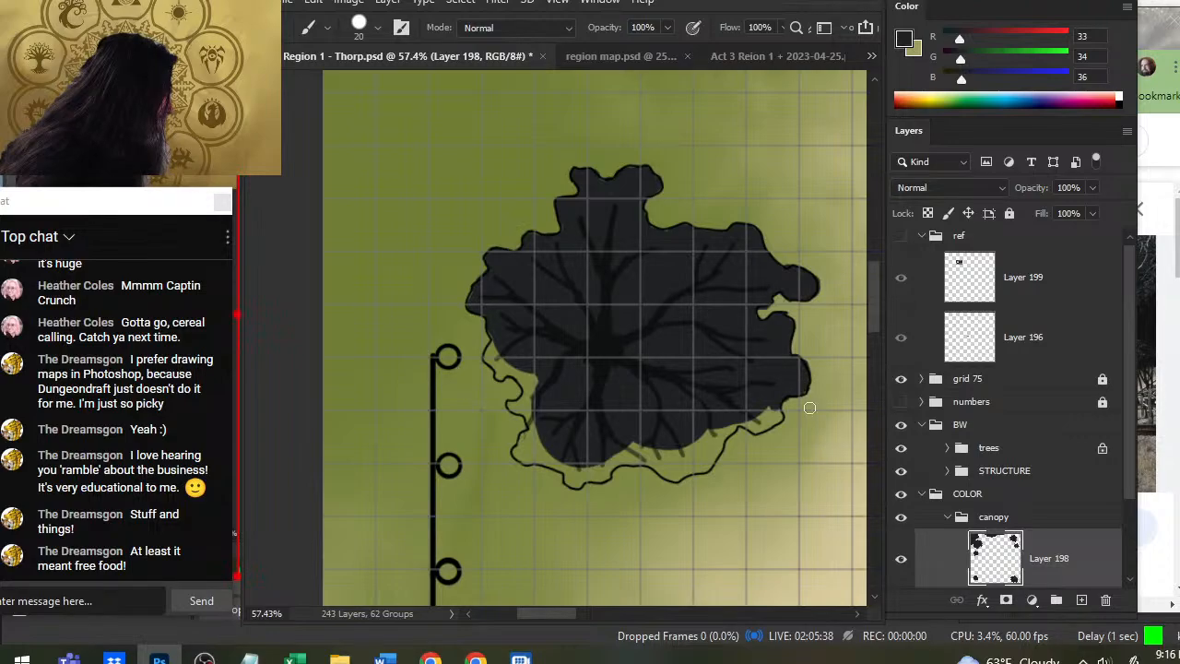
Fill the small tree's southeast lobe and its west-southwest edge out to the outline, trimming the spill with the size 15 eraser.
{"action": "key", "text": "e"}
{"action": "key", "text": "b"}
{"action": "mouse_move", "coordinate": [766, 402]}
{"action": "left_mouse_down"}
{"action": "mouse_move", "coordinate": [775, 422]}
{"action": "mouse_move", "coordinate": [736, 429]}
{"action": "mouse_move", "coordinate": [765, 430]}
{"action": "left_mouse_up"}
{"action": "key", "text": "e"}
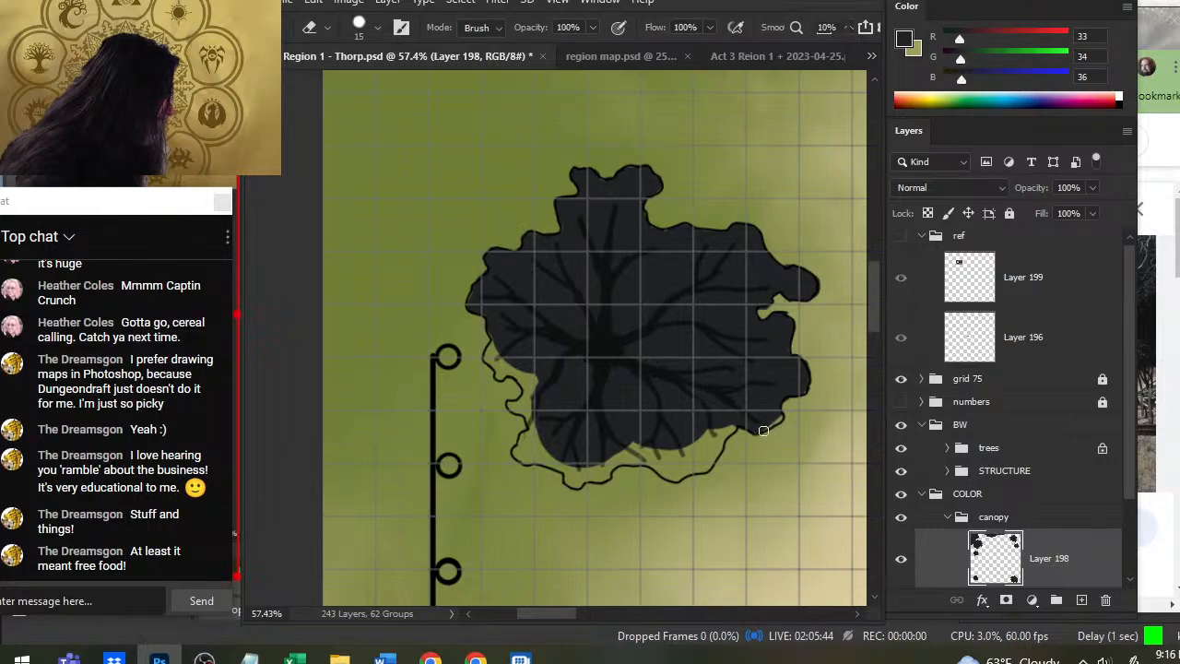
{"action": "key", "text": "b"}
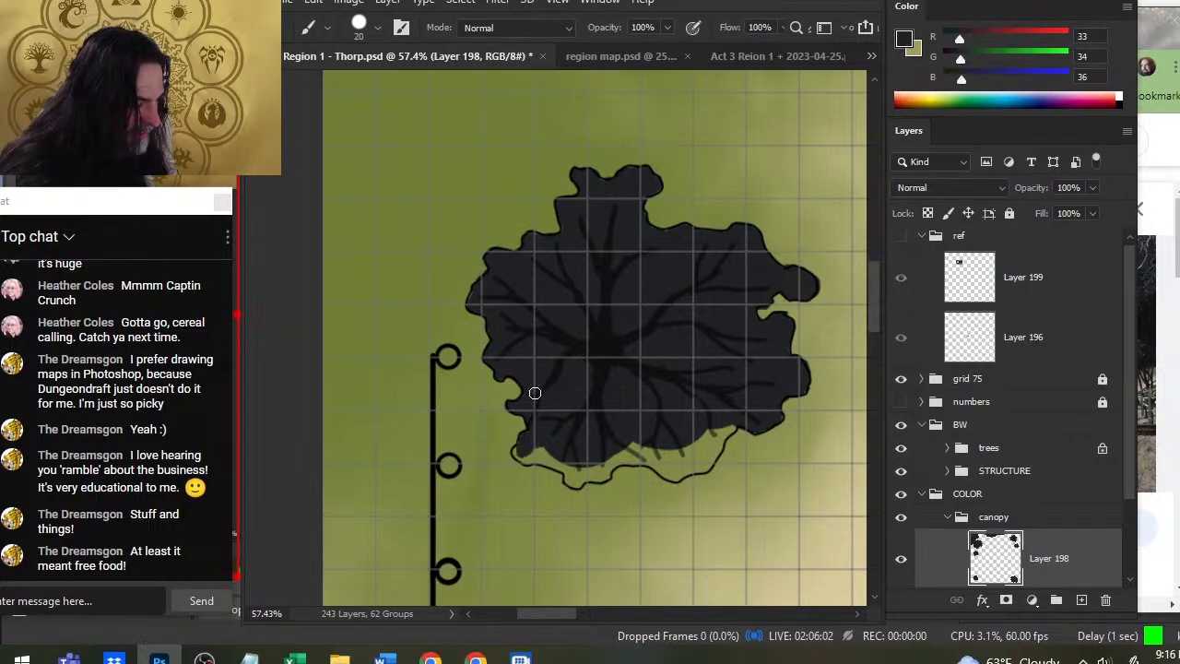
Fill the small tree's whole southern edge out to the outline, from the southwest lobe across to the southeast lobe.
{"action": "left_click_drag", "start_coordinate": [518, 454], "coordinate": [576, 468]}
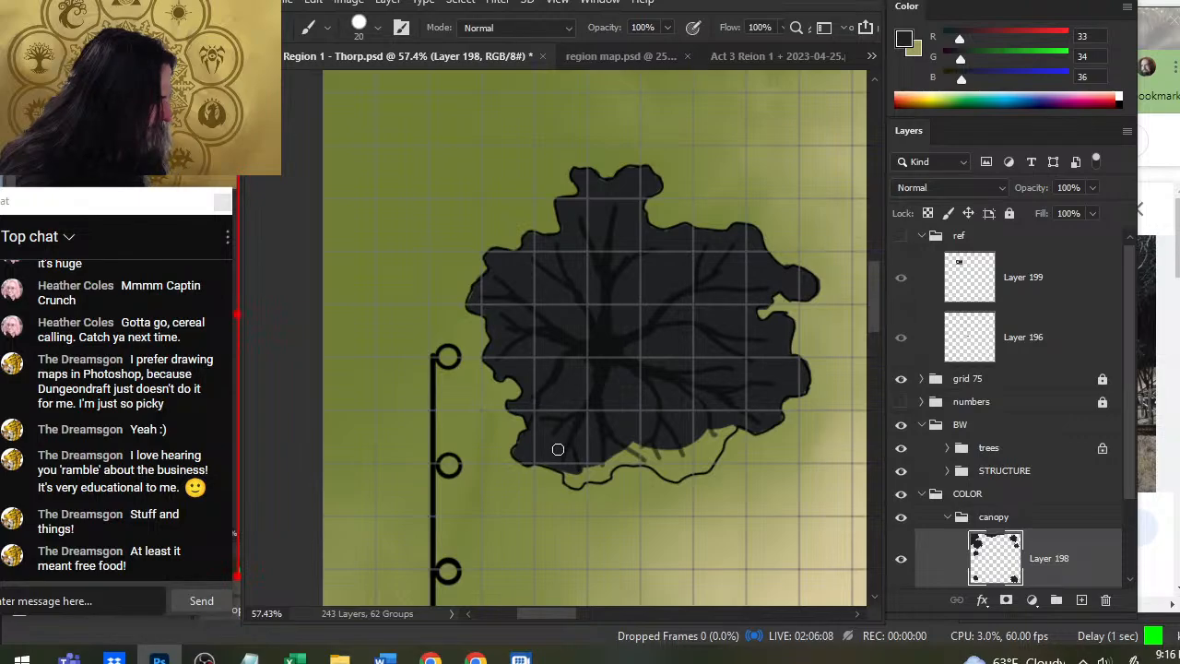
{"action": "mouse_move", "coordinate": [571, 455]}
{"action": "left_mouse_down"}
{"action": "mouse_move", "coordinate": [569, 481]}
{"action": "mouse_move", "coordinate": [585, 479]}
{"action": "mouse_move", "coordinate": [567, 448]}
{"action": "mouse_move", "coordinate": [608, 477]}
{"action": "mouse_move", "coordinate": [594, 481]}
{"action": "mouse_move", "coordinate": [636, 445]}
{"action": "mouse_move", "coordinate": [626, 456]}
{"action": "mouse_move", "coordinate": [671, 457]}
{"action": "mouse_move", "coordinate": [666, 476]}
{"action": "mouse_move", "coordinate": [687, 459]}
{"action": "left_mouse_up"}
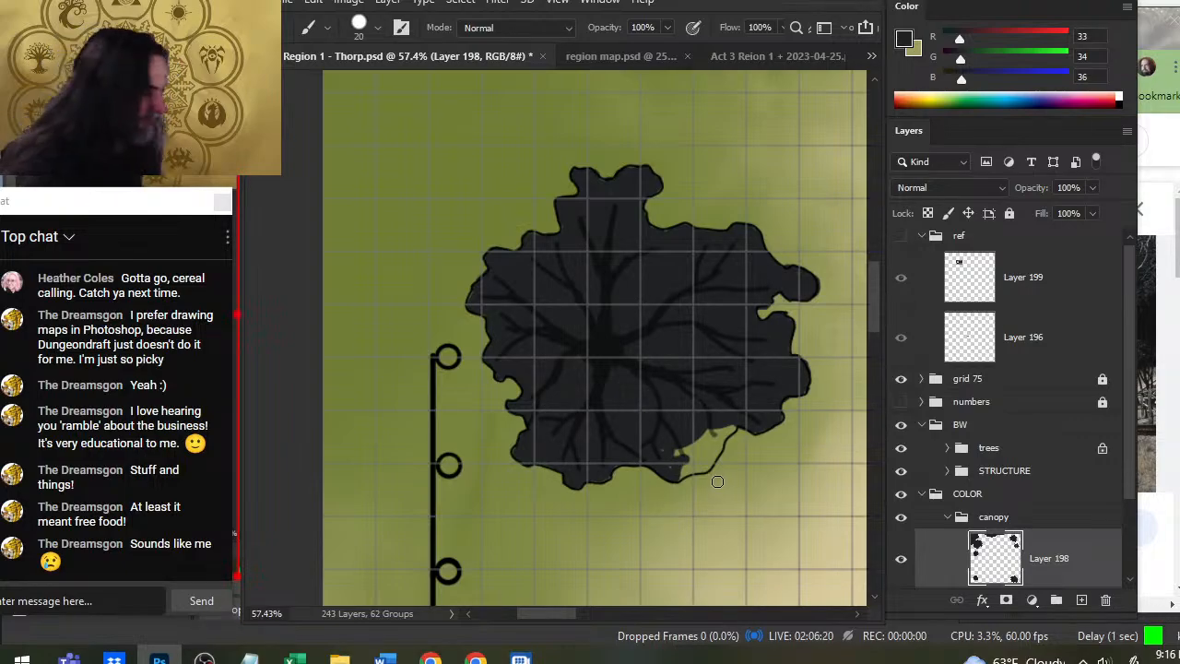
{"action": "mouse_move", "coordinate": [733, 423]}
{"action": "left_mouse_down"}
{"action": "mouse_move", "coordinate": [684, 451]}
{"action": "mouse_move", "coordinate": [732, 424]}
{"action": "mouse_move", "coordinate": [680, 476]}
{"action": "mouse_move", "coordinate": [695, 472]}
{"action": "left_mouse_up"}
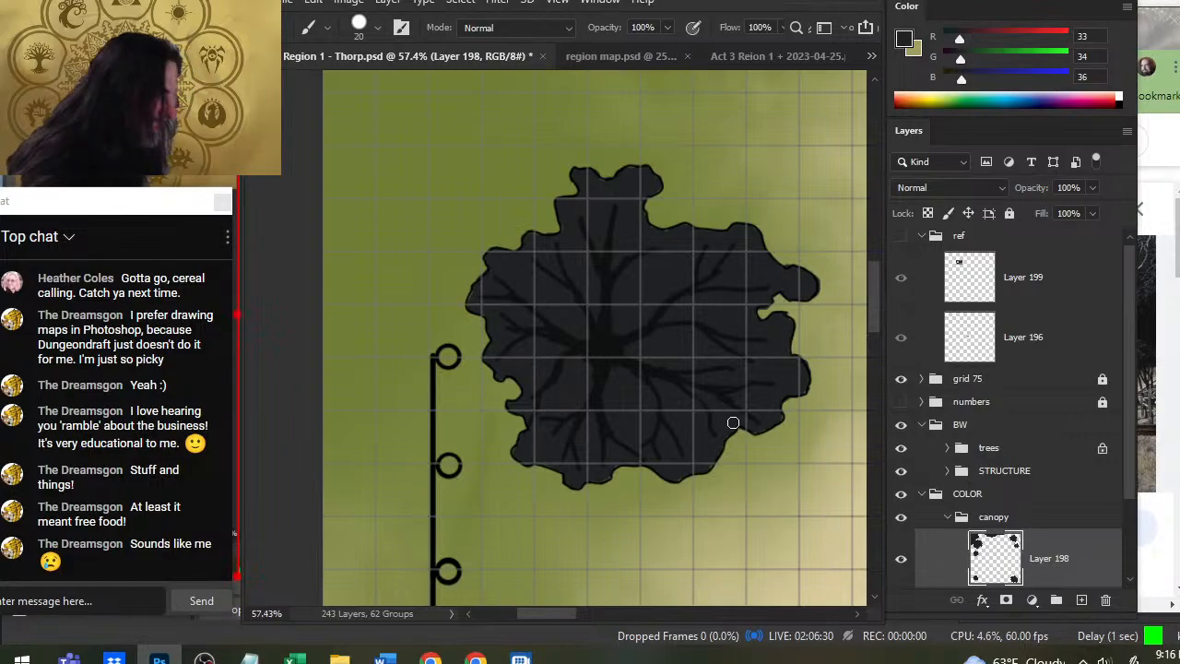
On the tree in the map's southwest corner, fill the northwest and west lobes out to the outline and clean their edges.
{"action": "key", "text": "z"}
{"action": "scroll", "coordinate": [565, 387], "scroll_direction": "down", "scroll_amount": 5}
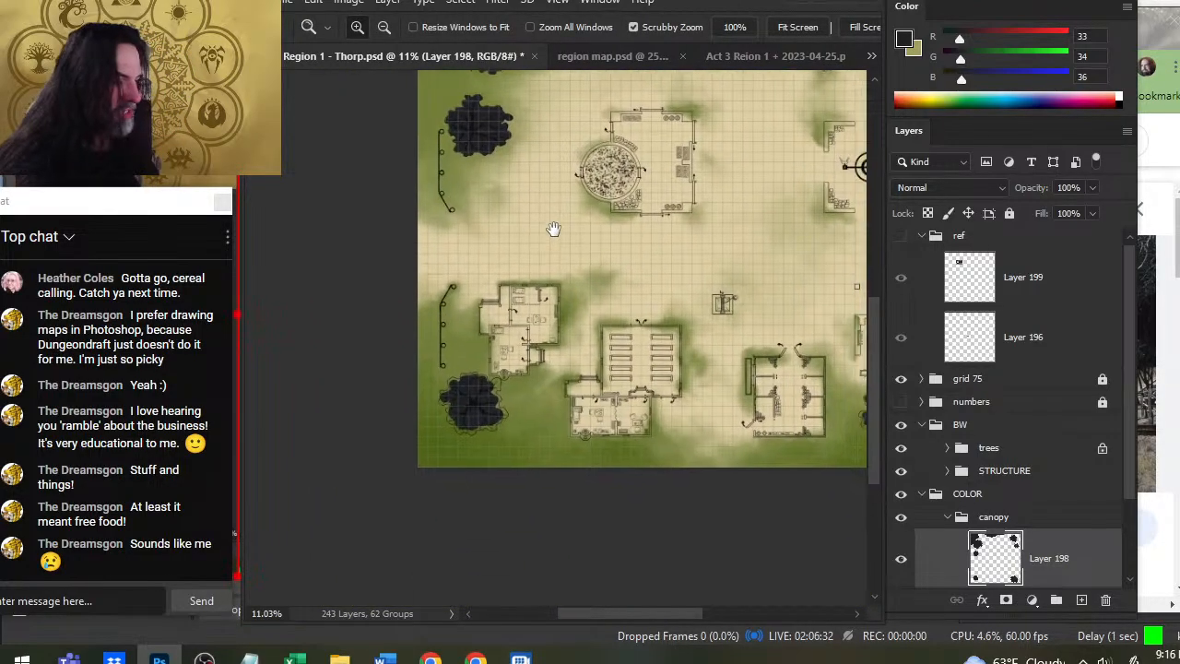
{"action": "scroll", "coordinate": [553, 470], "scroll_direction": "up", "scroll_amount": 4}
{"action": "key", "text": "b"}
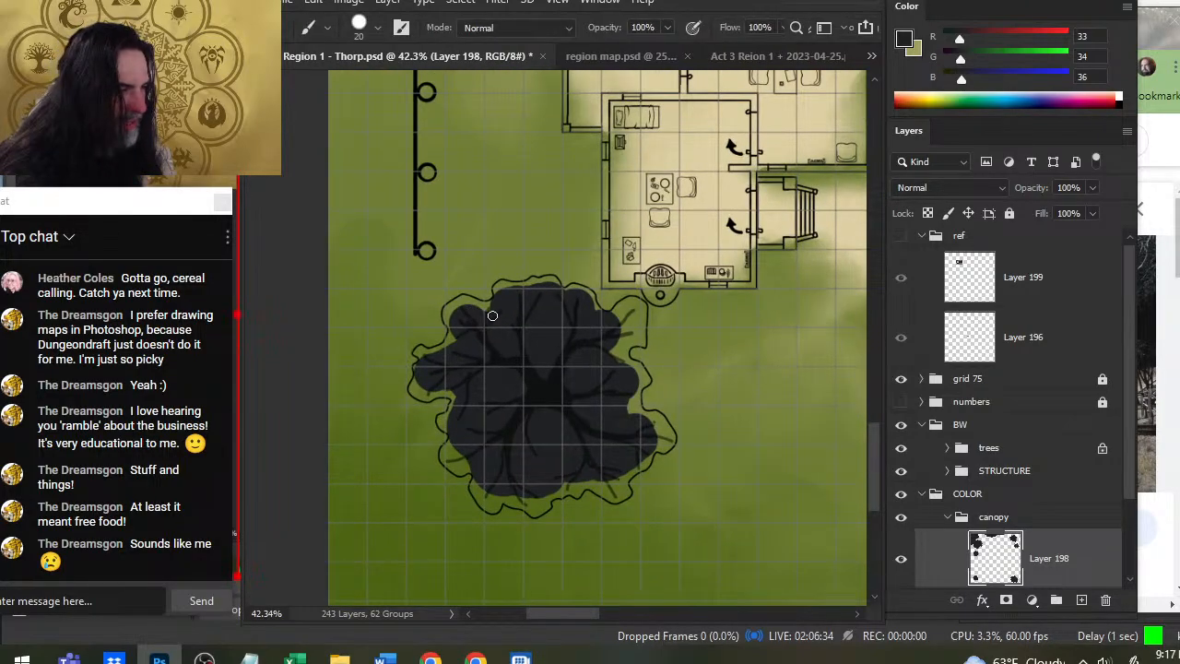
{"action": "left_click_drag", "start_coordinate": [472, 298], "coordinate": [450, 310]}
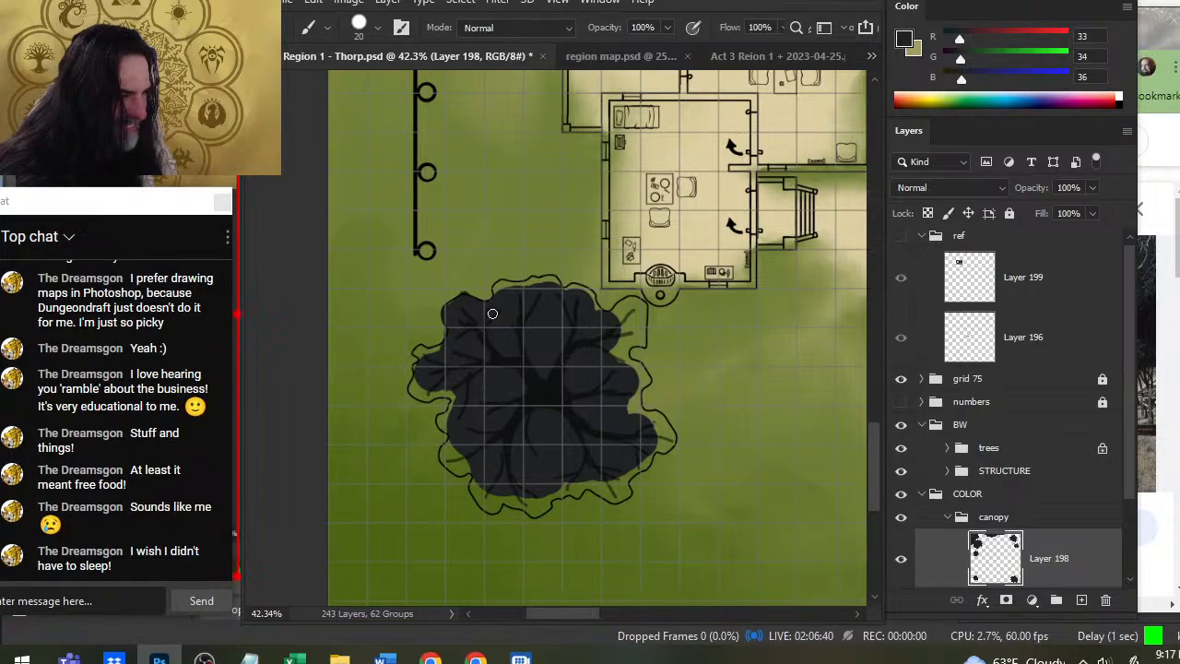
{"action": "key", "text": "e"}
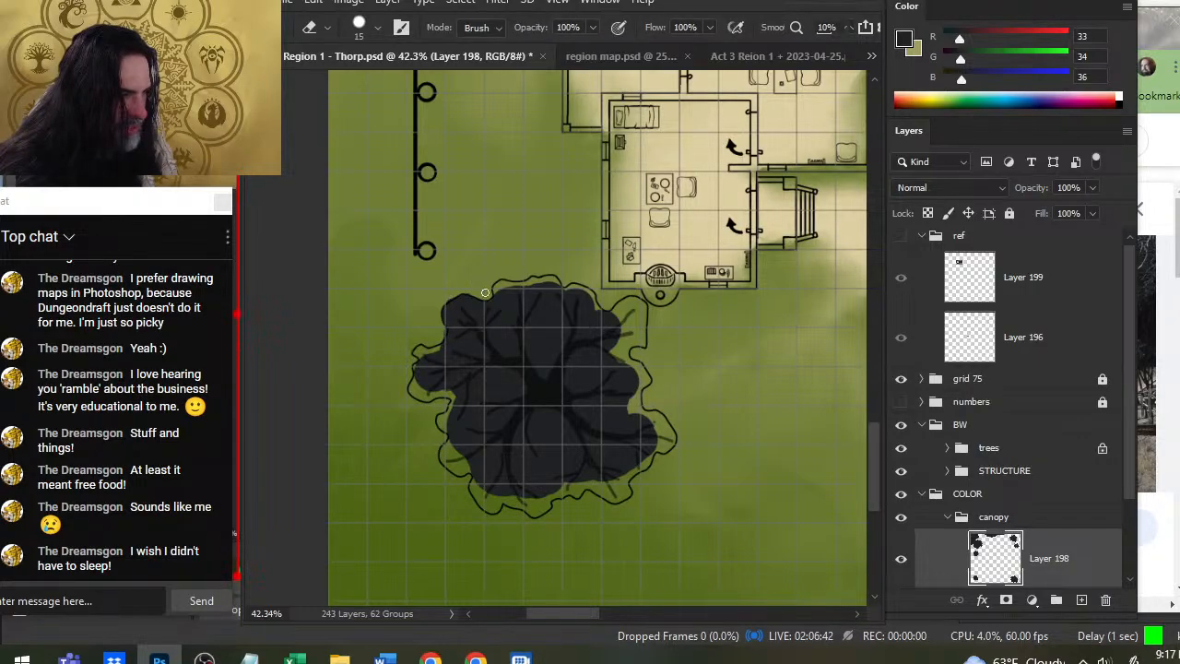
{"action": "key", "text": "b"}
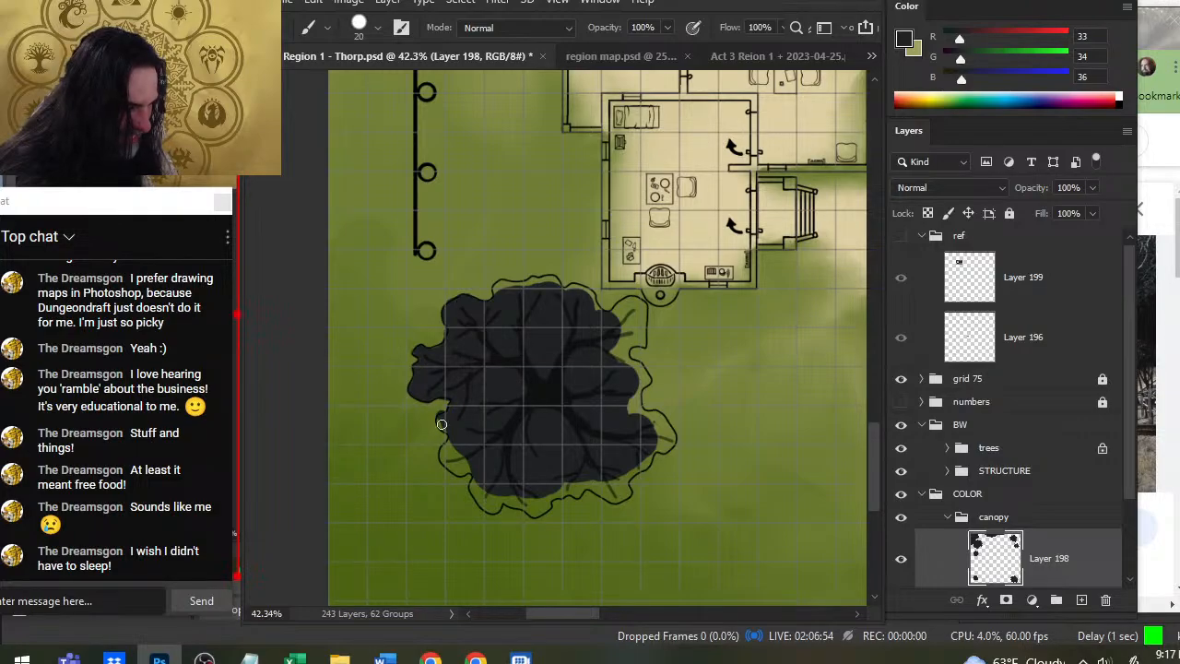
Fill the southwest corner tree out to the outline along its southwest, south and southeast edges and its northern edge.
{"action": "key", "text": "e"}
{"action": "key", "text": "b"}
{"action": "left_click_drag", "start_coordinate": [438, 423], "coordinate": [454, 421]}
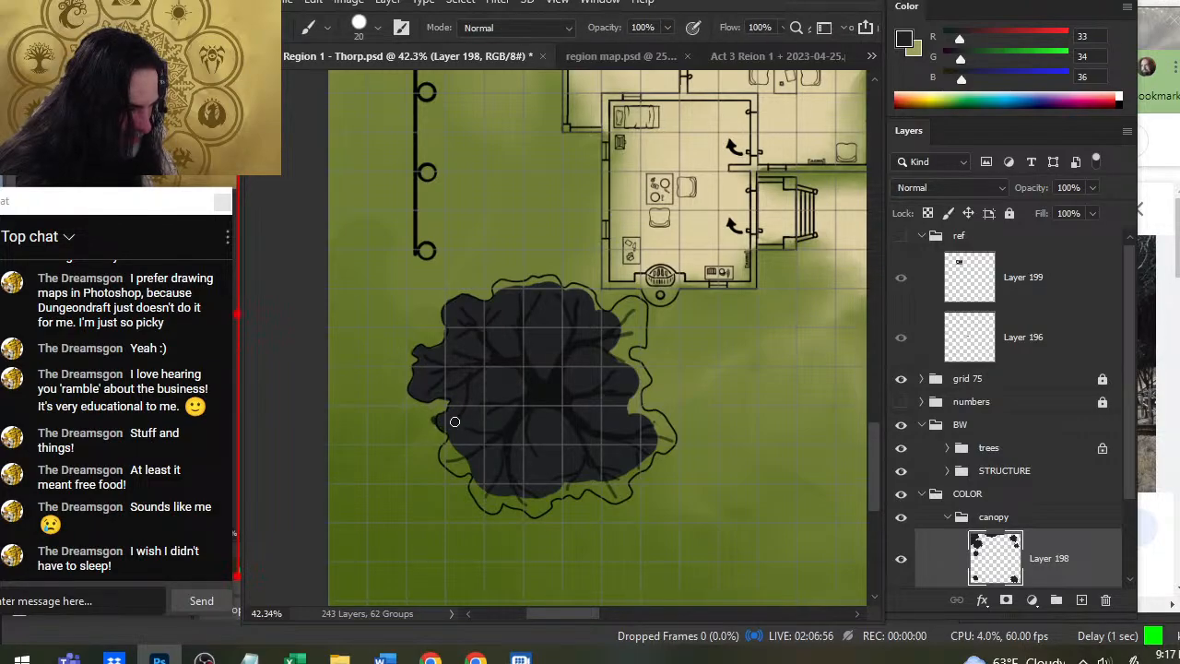
{"action": "key", "text": "e"}
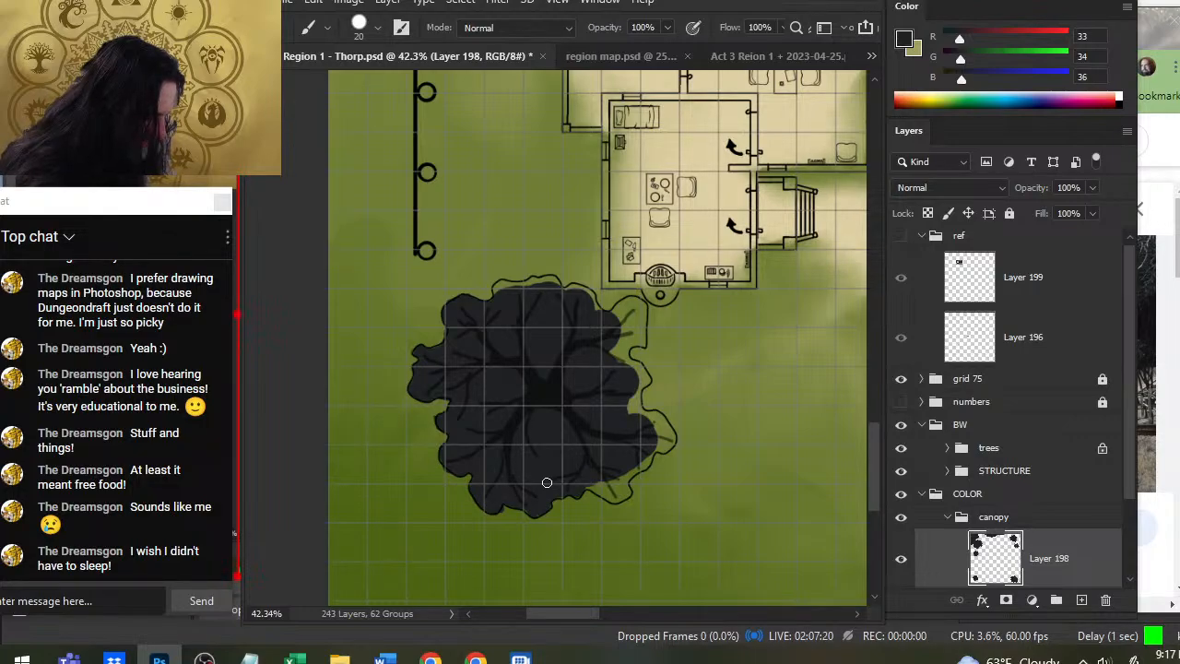
{"action": "mouse_move", "coordinate": [582, 489]}
{"action": "left_mouse_down"}
{"action": "mouse_move", "coordinate": [627, 496]}
{"action": "mouse_move", "coordinate": [618, 485]}
{"action": "mouse_move", "coordinate": [651, 455]}
{"action": "left_mouse_up"}
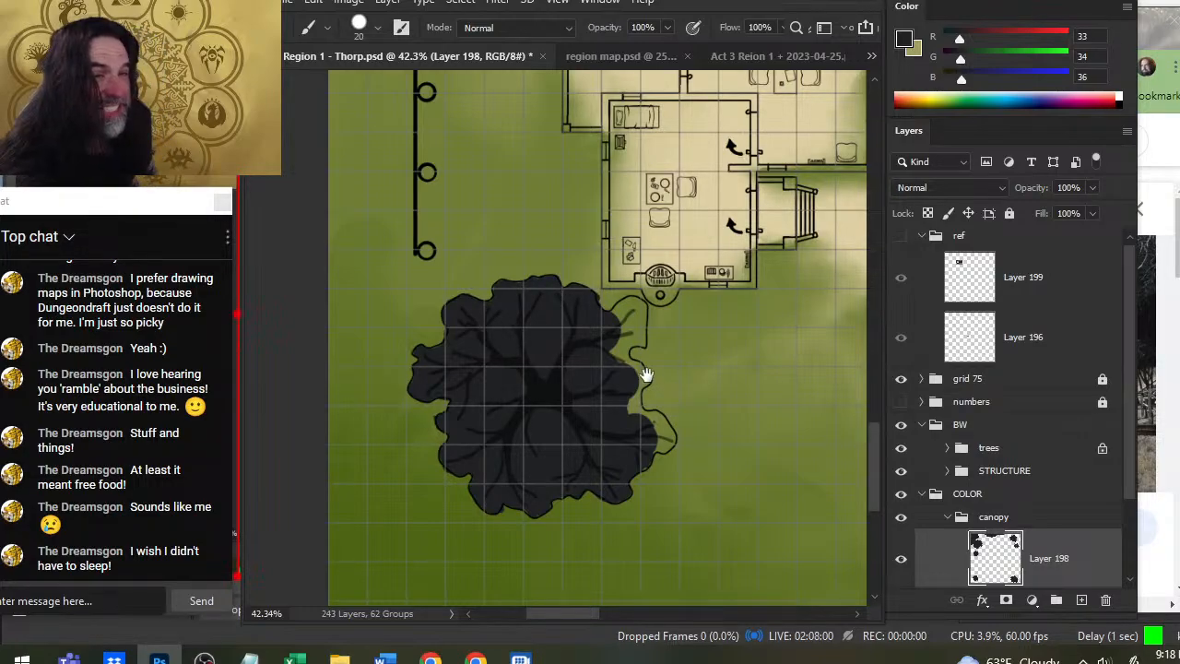
Fill the southwest corner tree's eastern side out to the outline, from the lobe beside the building down to the pointed east lobe.
{"action": "scroll", "coordinate": [609, 368], "scroll_direction": "up", "scroll_amount": 2}
{"action": "scroll", "coordinate": [608, 369], "scroll_direction": "right", "scroll_amount": 2}
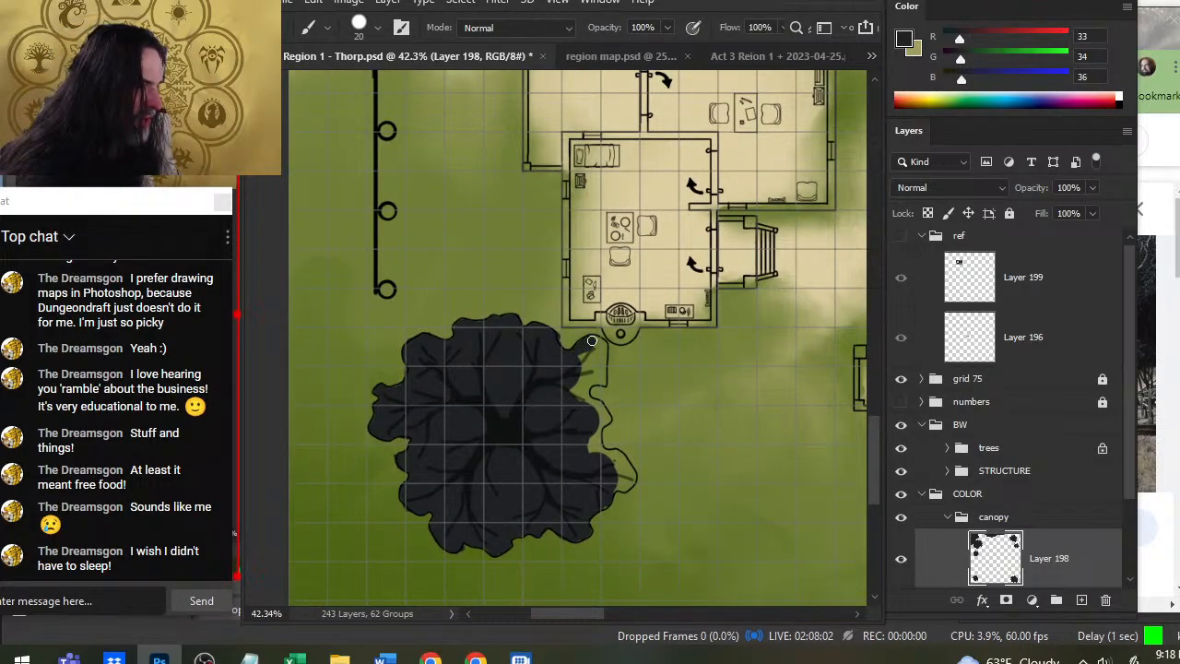
{"action": "mouse_move", "coordinate": [592, 340]}
{"action": "left_mouse_down"}
{"action": "mouse_move", "coordinate": [594, 367]}
{"action": "mouse_move", "coordinate": [604, 364]}
{"action": "mouse_move", "coordinate": [581, 391]}
{"action": "left_mouse_up"}
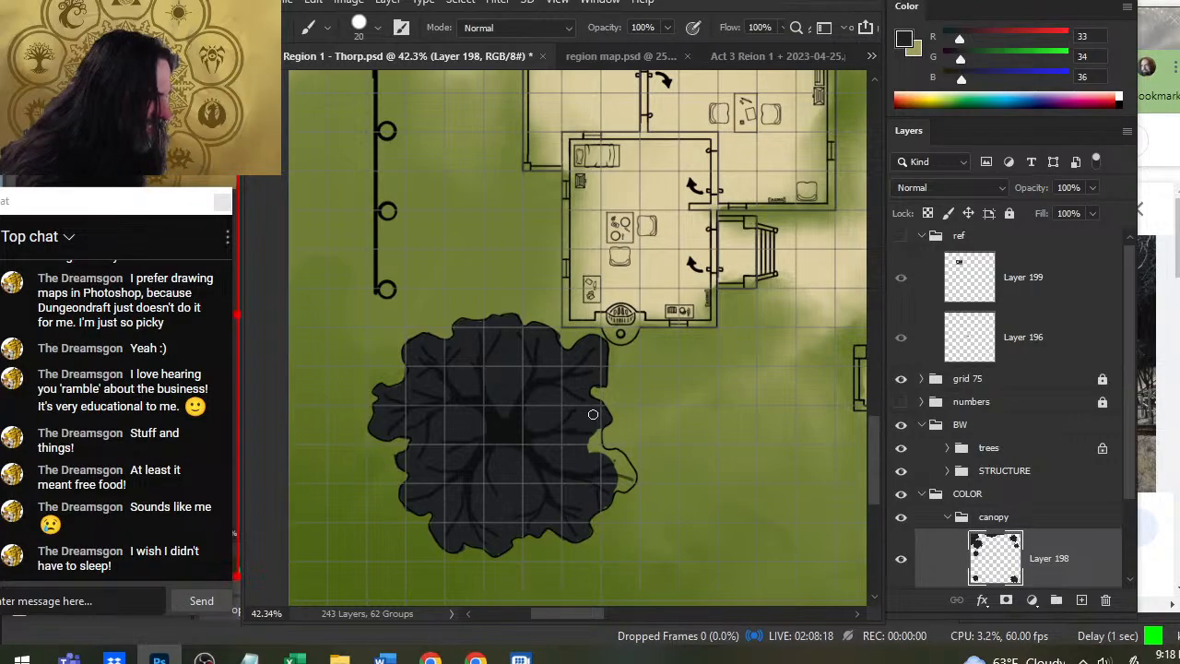
{"action": "key", "text": "e"}
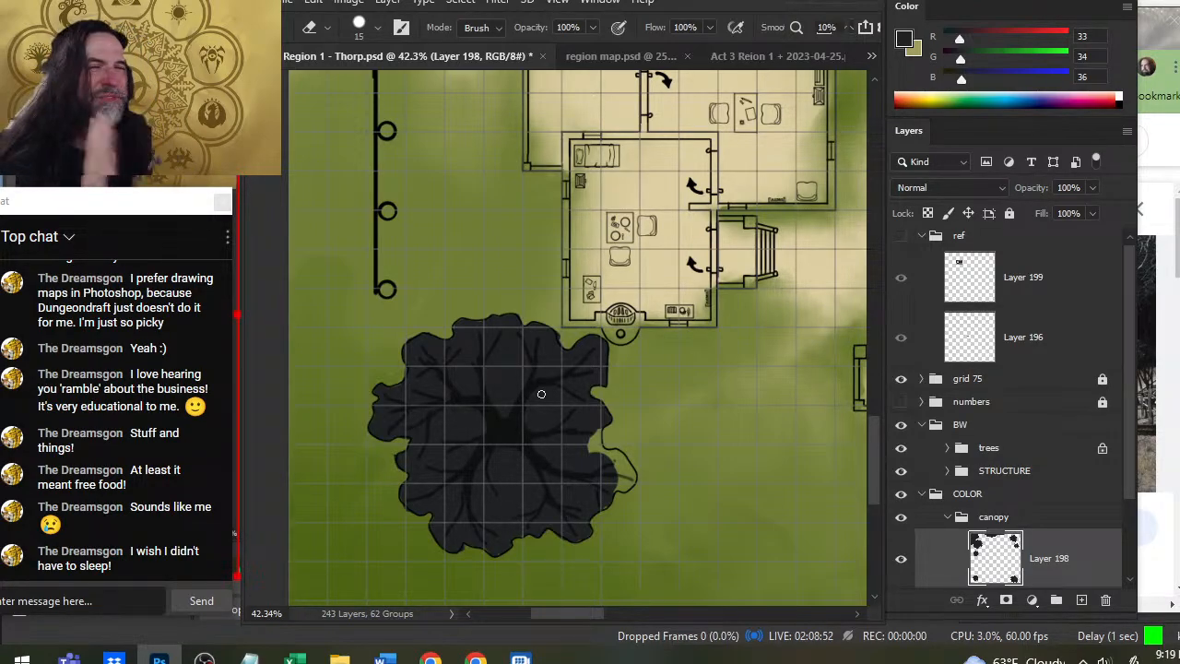
{"action": "key", "text": "b"}
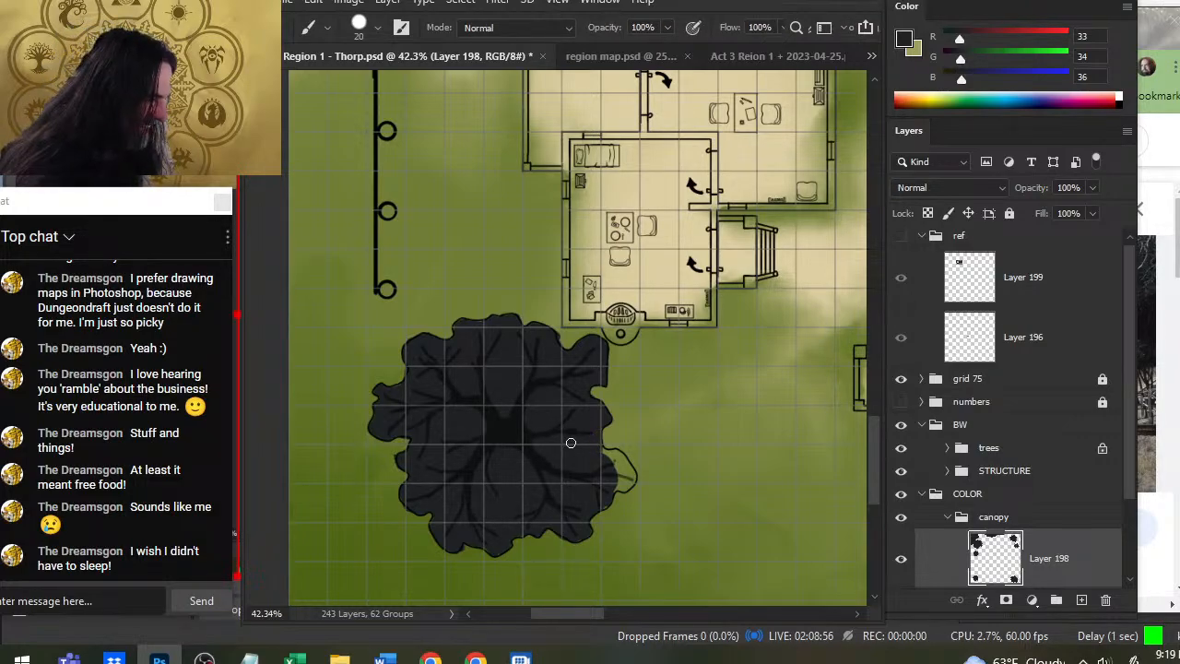
{"action": "mouse_move", "coordinate": [605, 454]}
{"action": "left_mouse_down"}
{"action": "mouse_move", "coordinate": [634, 474]}
{"action": "mouse_move", "coordinate": [623, 483]}
{"action": "left_mouse_up"}
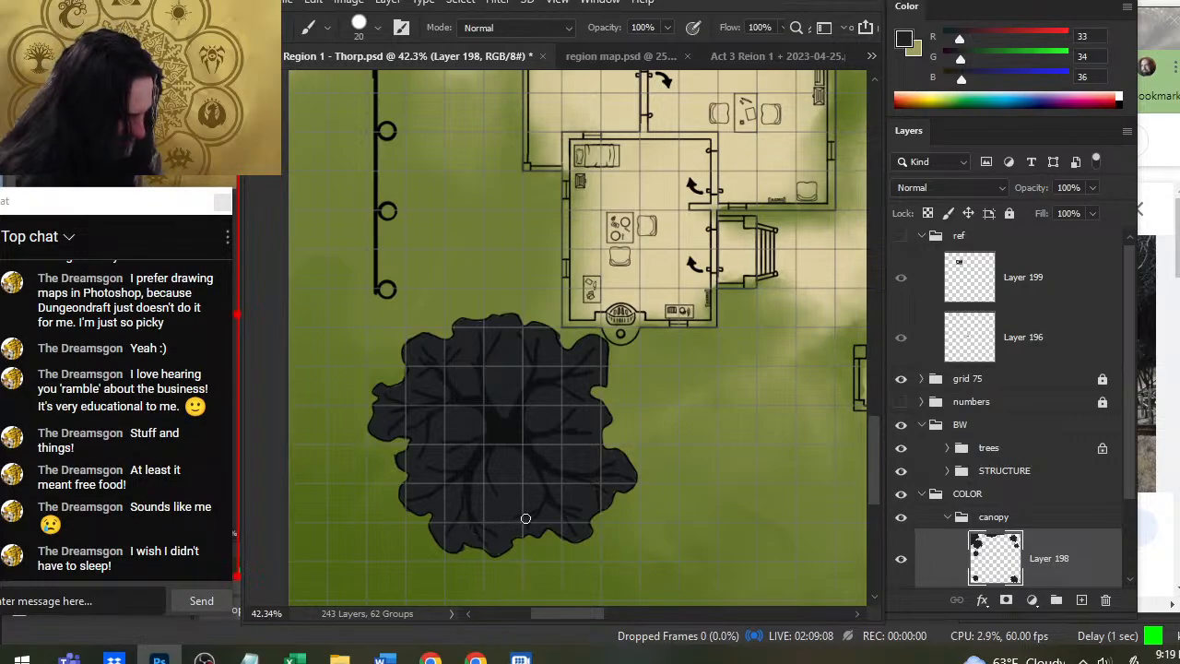
On the tree in the map's southeast corner, fill the northern lobes below the trough out to the outline with the size 20 brush.
{"action": "left_click_drag", "start_coordinate": [748, 471], "coordinate": [598, 452]}
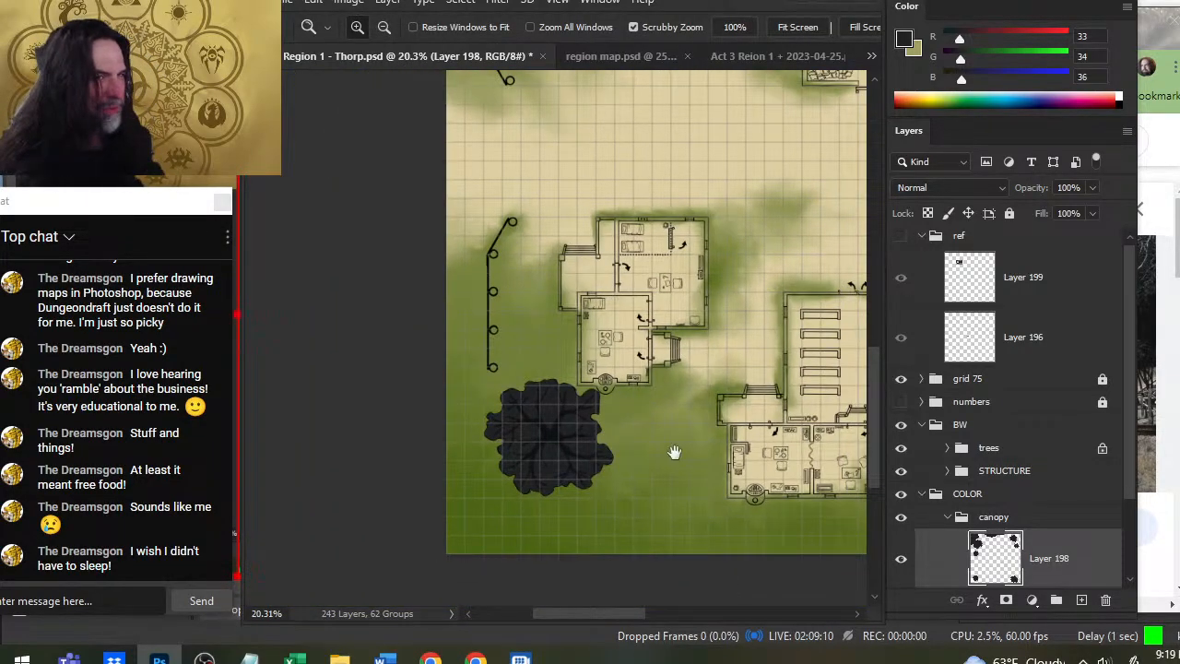
{"action": "scroll", "coordinate": [674, 452], "scroll_direction": "right", "scroll_amount": 5}
{"action": "left_click_drag", "start_coordinate": [767, 513], "coordinate": [293, 495]}
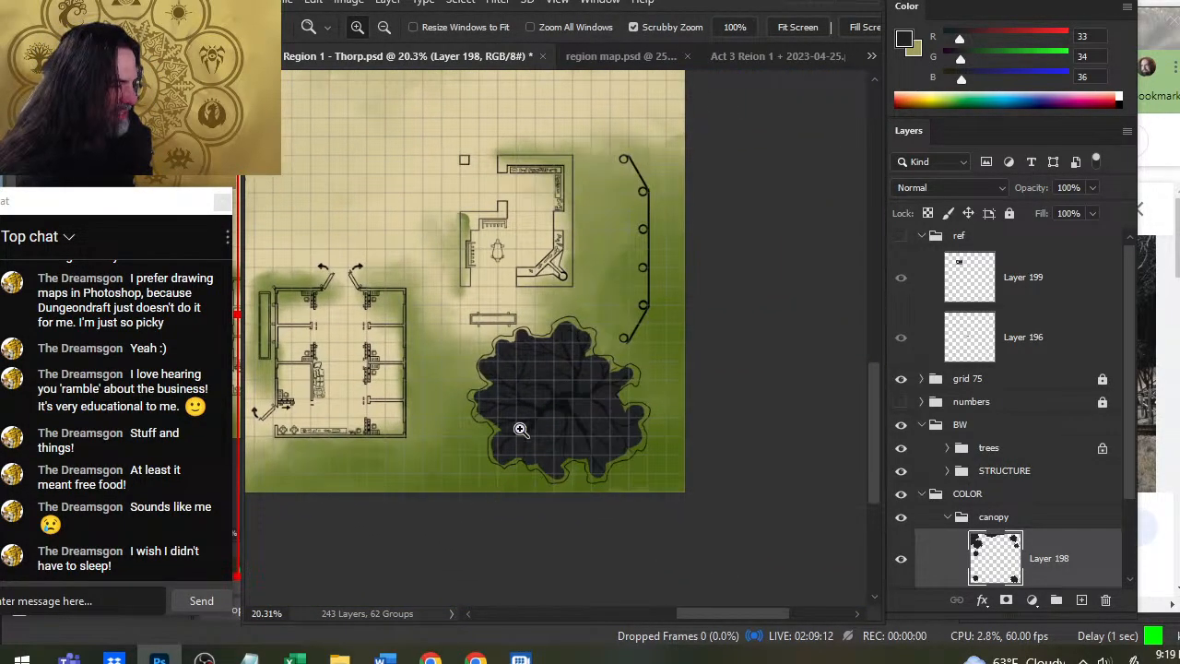
{"action": "left_click_drag", "start_coordinate": [505, 406], "coordinate": [530, 393]}
{"action": "mouse_move", "coordinate": [567, 321]}
{"action": "left_mouse_down"}
{"action": "mouse_move", "coordinate": [536, 311]}
{"action": "mouse_move", "coordinate": [569, 305]}
{"action": "mouse_move", "coordinate": [568, 317]}
{"action": "mouse_move", "coordinate": [579, 289]}
{"action": "mouse_move", "coordinate": [593, 286]}
{"action": "mouse_move", "coordinate": [651, 308]}
{"action": "mouse_move", "coordinate": [697, 264]}
{"action": "left_mouse_up"}
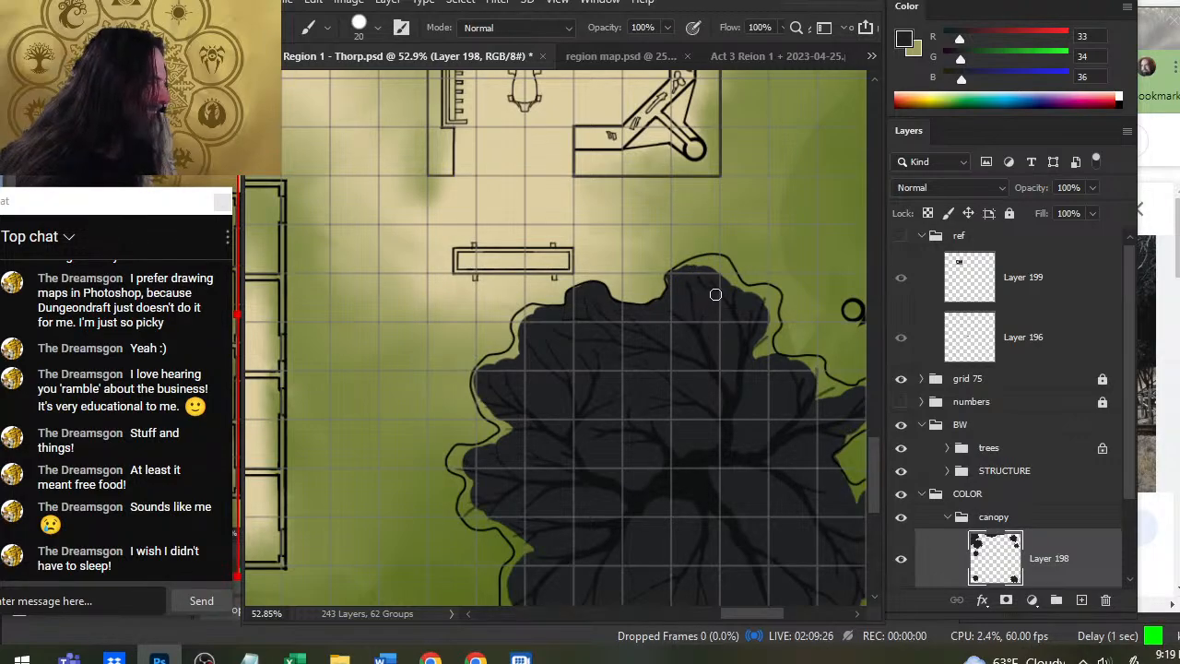
{"action": "mouse_move", "coordinate": [671, 269]}
{"action": "left_mouse_down"}
{"action": "mouse_move", "coordinate": [723, 256]}
{"action": "mouse_move", "coordinate": [745, 287]}
{"action": "mouse_move", "coordinate": [767, 289]}
{"action": "left_mouse_up"}
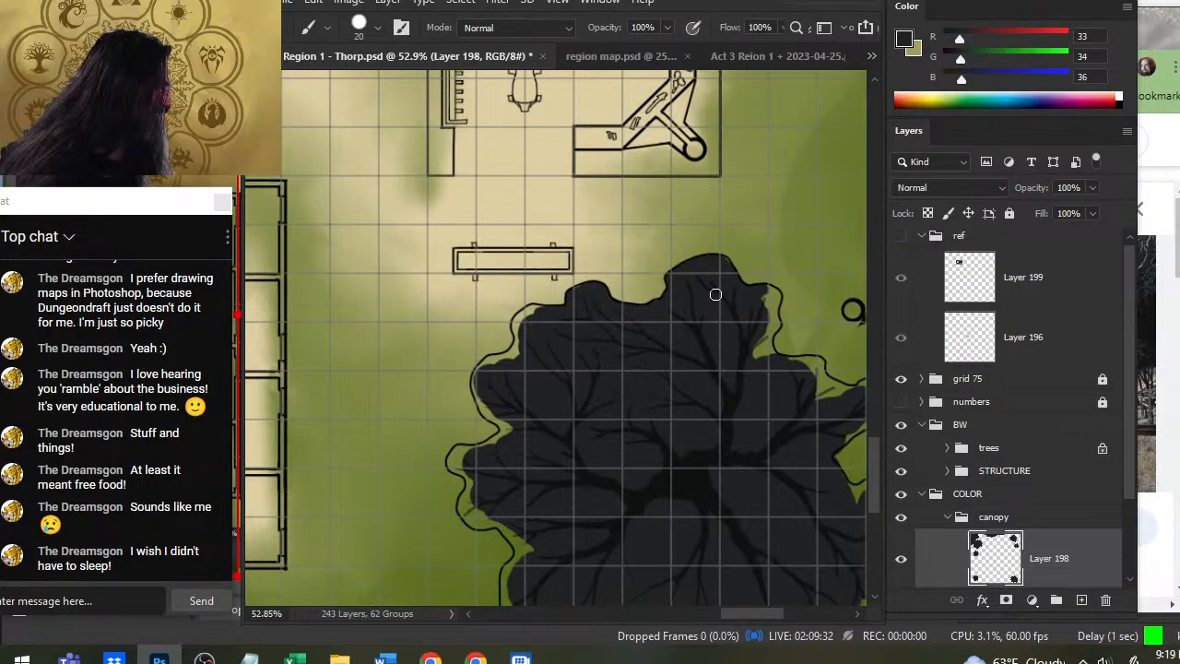
Fill the southeast corner tree's stepped northeast edge out to the outline, erasing the spill beyond the line.
{"action": "key", "text": "e"}
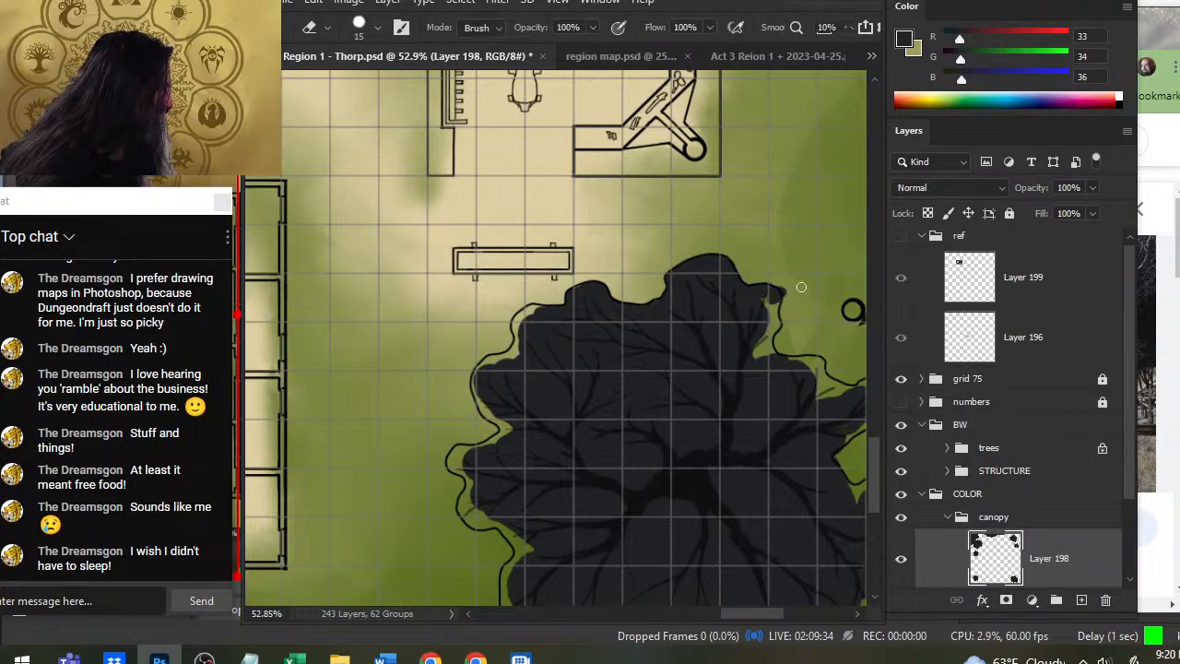
{"action": "key", "text": "b"}
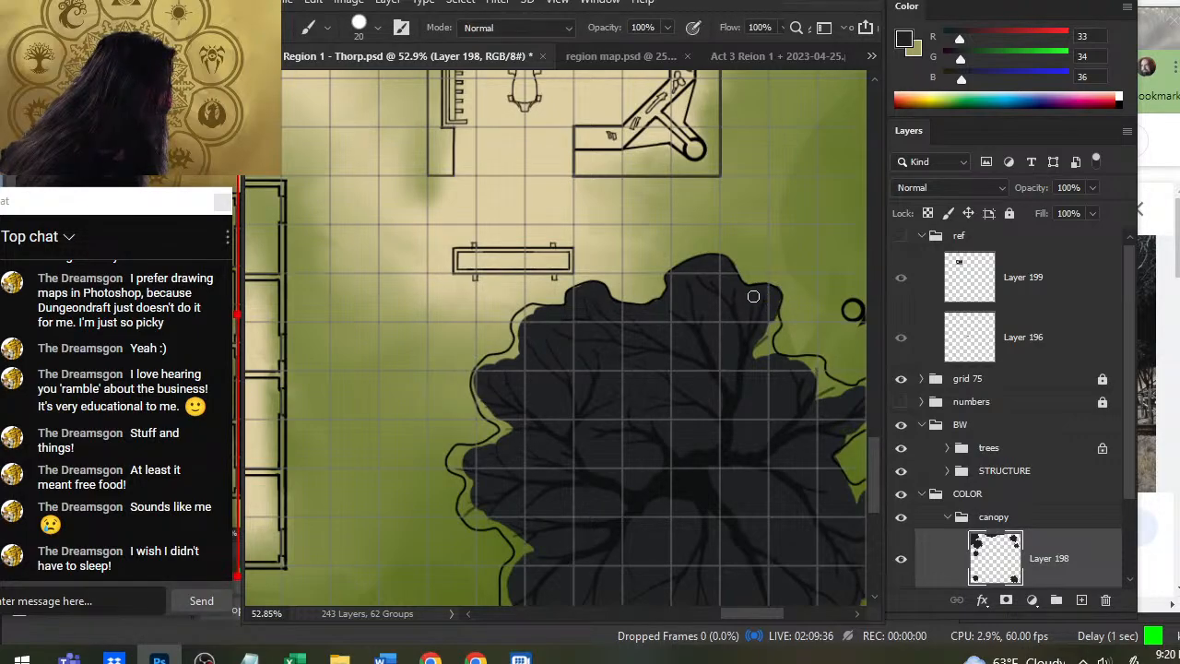
{"action": "left_click_drag", "start_coordinate": [770, 318], "coordinate": [774, 332]}
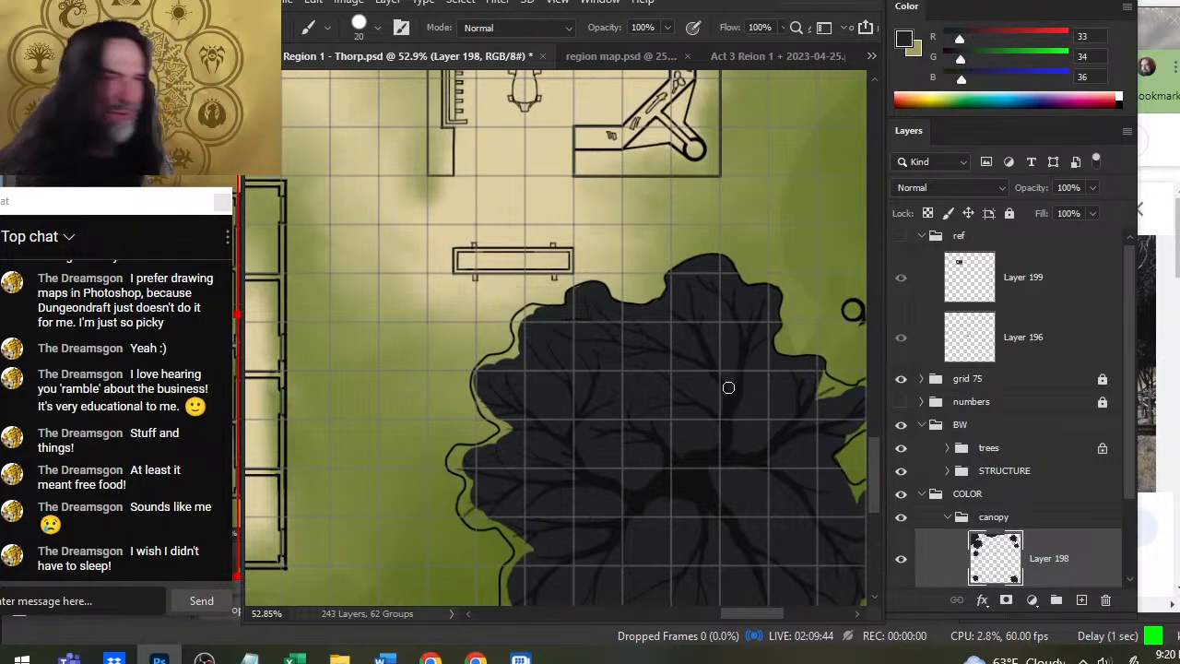
{"action": "left_click_drag", "start_coordinate": [713, 519], "coordinate": [640, 382]}
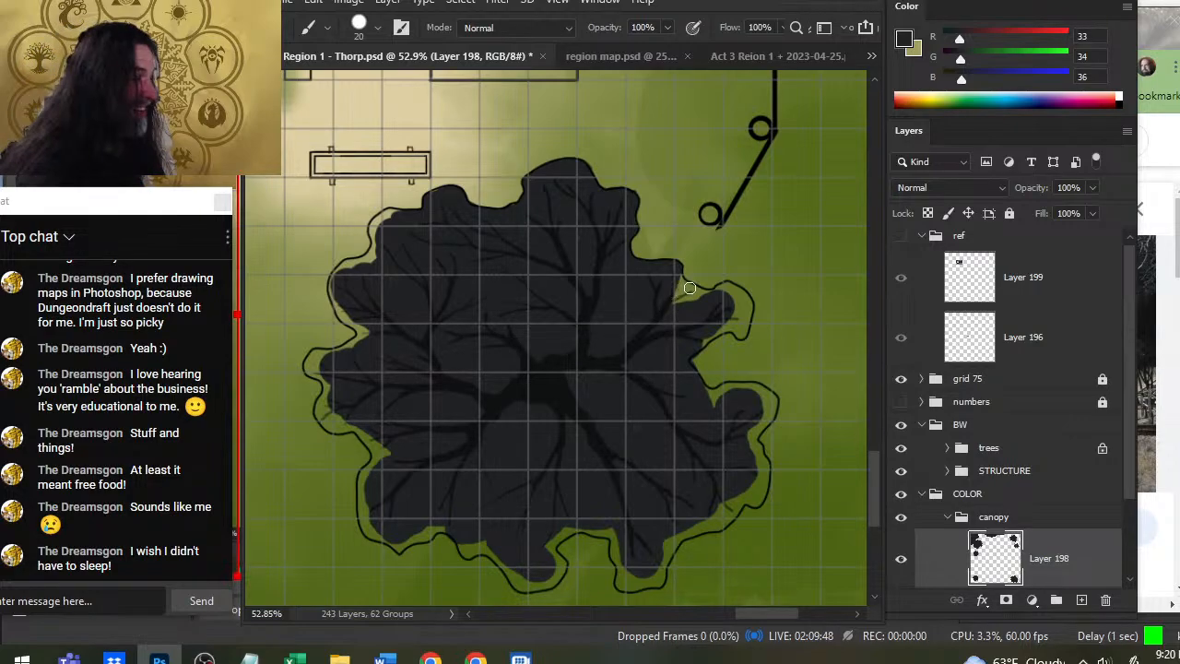
Fill the southeast corner tree's hooked northeast lobe out to the outline, erasing the spill beyond its tip.
{"action": "left_click_drag", "start_coordinate": [691, 288], "coordinate": [670, 285]}
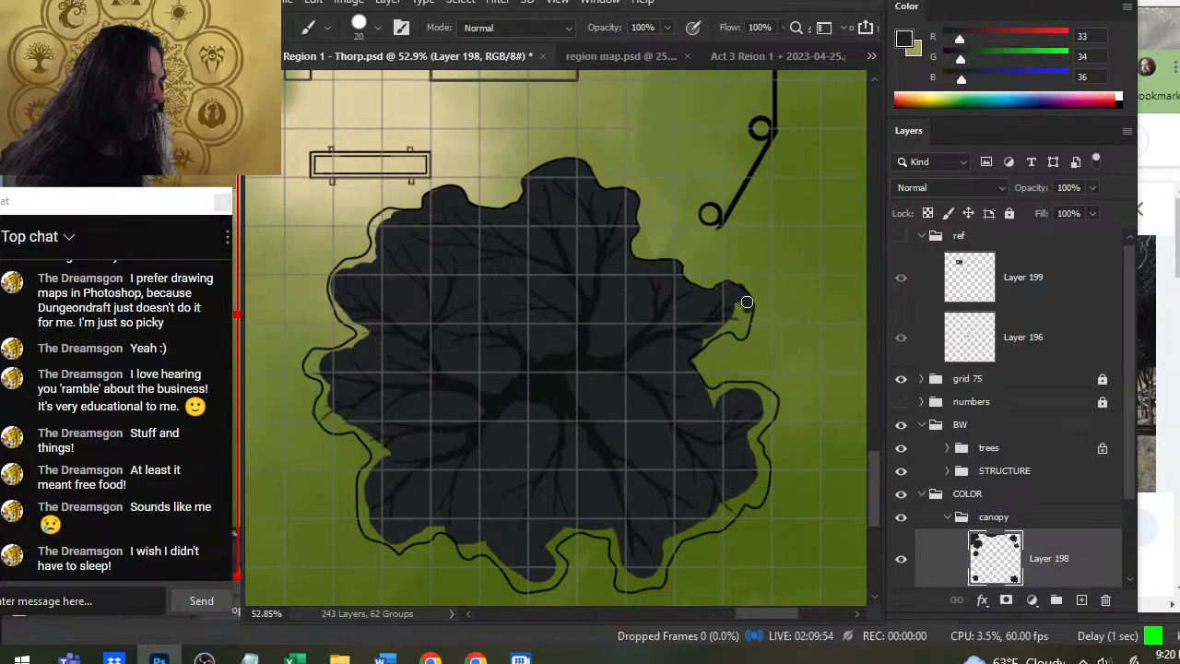
{"action": "key", "text": "e"}
{"action": "left_click_drag", "start_coordinate": [748, 292], "coordinate": [756, 316]}
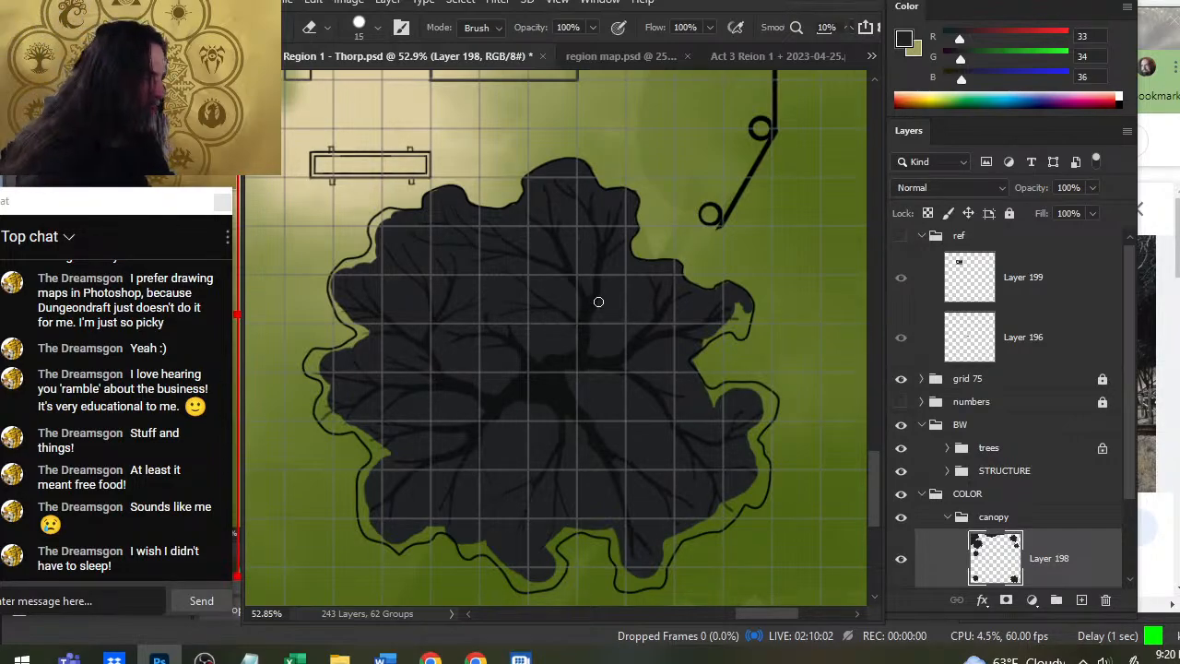
{"action": "key", "text": "b"}
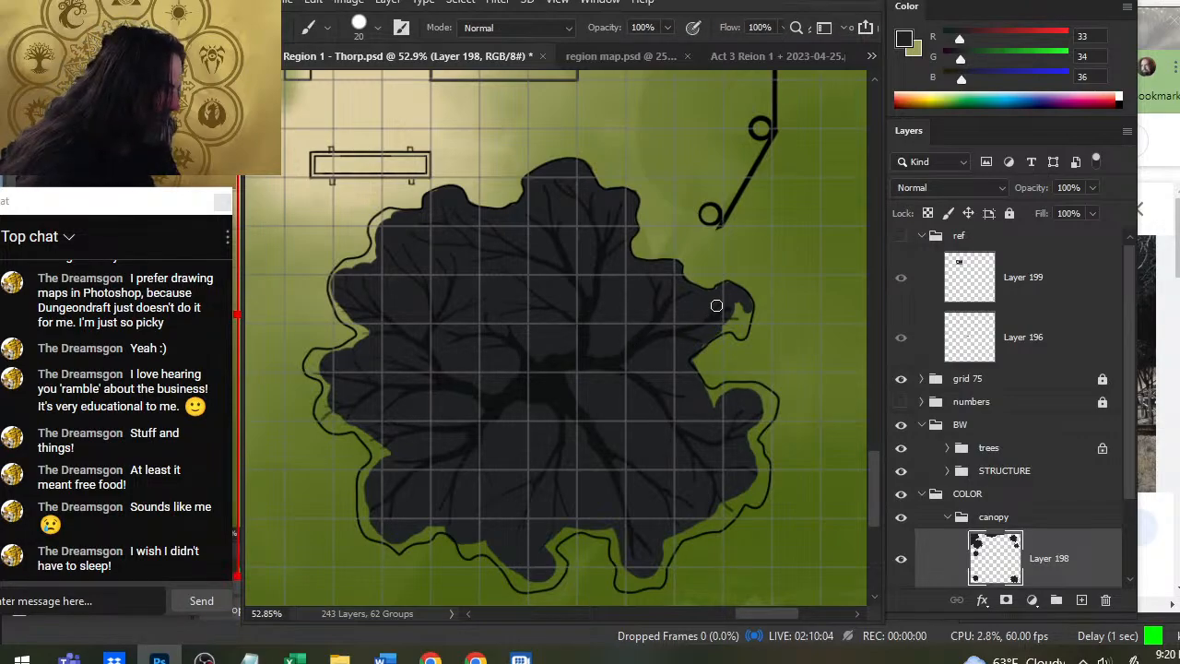
{"action": "mouse_move", "coordinate": [735, 316]}
{"action": "left_mouse_down"}
{"action": "mouse_move", "coordinate": [740, 337]}
{"action": "mouse_move", "coordinate": [745, 319]}
{"action": "mouse_move", "coordinate": [749, 332]}
{"action": "left_mouse_up"}
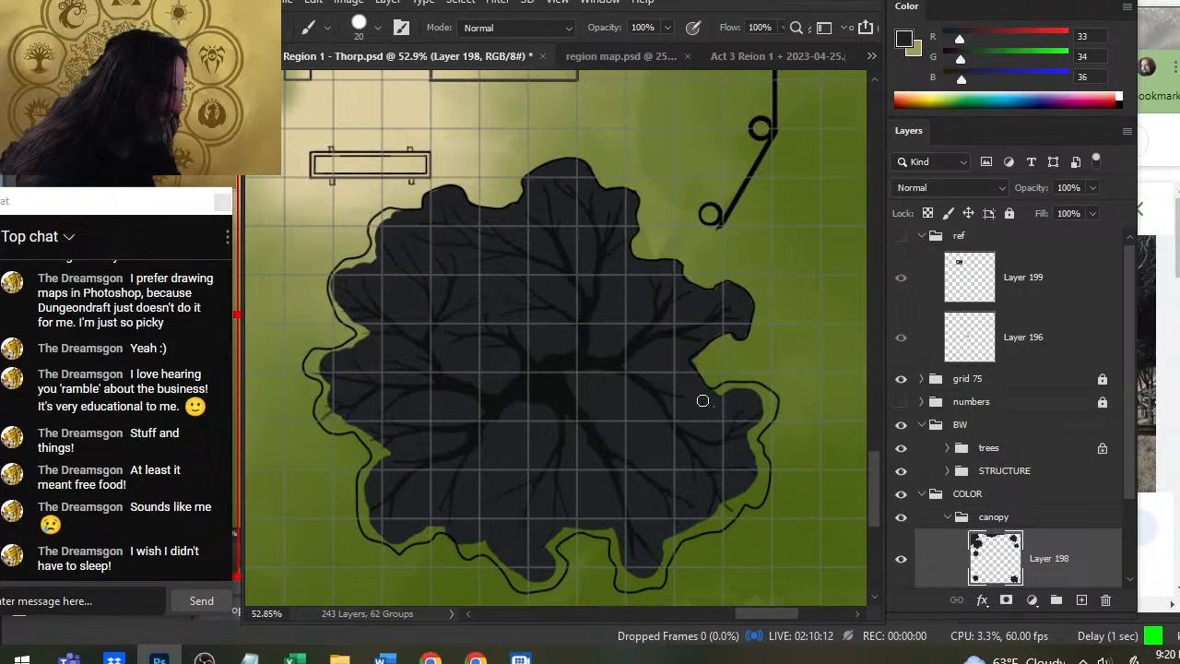
Fill the southeast corner tree's eastern lobes and southeast edge out to the outline, down to the southern lobes.
{"action": "left_click_drag", "start_coordinate": [712, 387], "coordinate": [756, 387]}
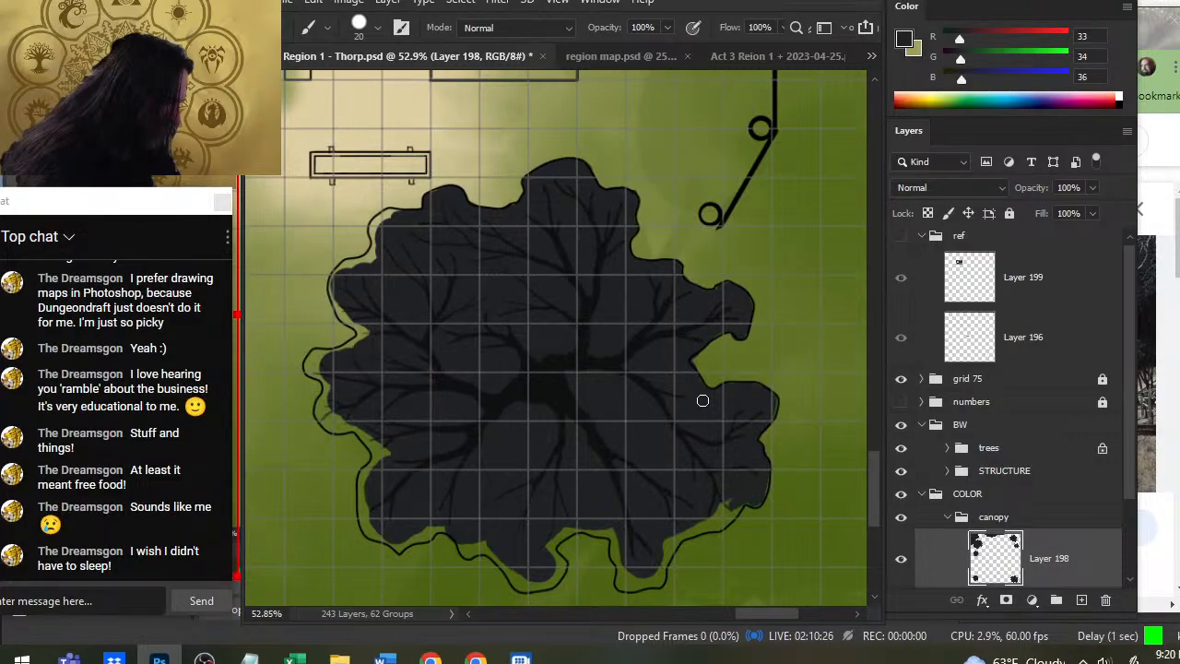
{"action": "mouse_move", "coordinate": [722, 507]}
{"action": "left_mouse_down"}
{"action": "mouse_move", "coordinate": [693, 371]}
{"action": "mouse_move", "coordinate": [660, 412]}
{"action": "mouse_move", "coordinate": [701, 396]}
{"action": "left_mouse_up"}
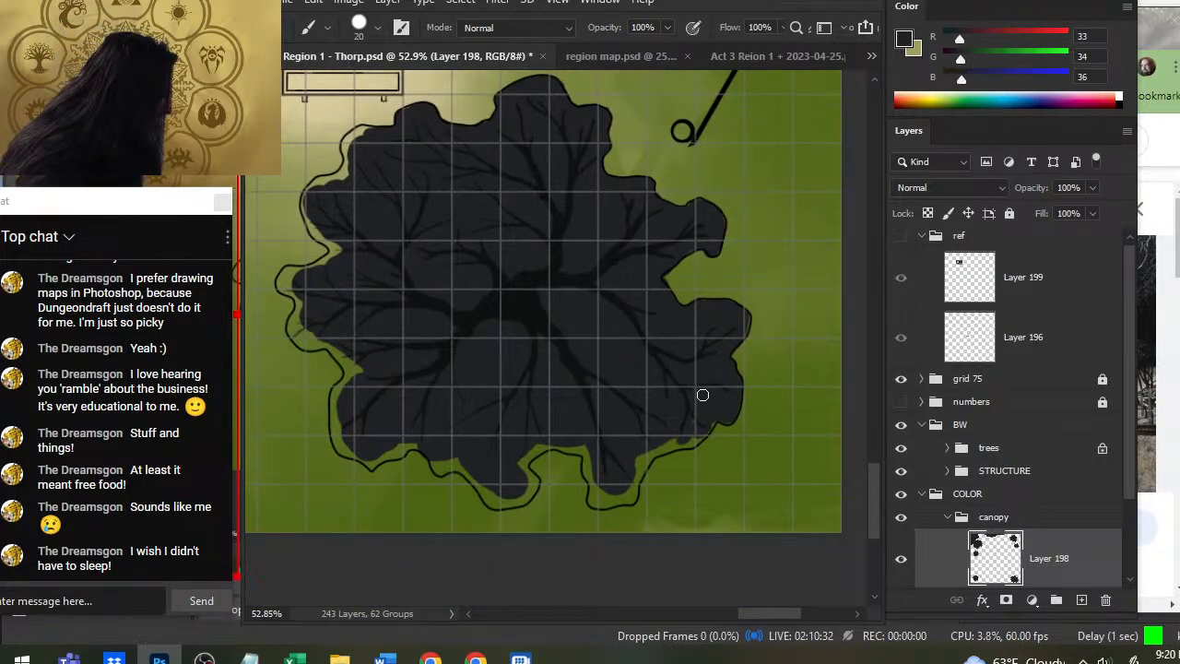
{"action": "mouse_move", "coordinate": [702, 437]}
{"action": "left_mouse_down"}
{"action": "mouse_move", "coordinate": [645, 456]}
{"action": "mouse_move", "coordinate": [644, 472]}
{"action": "mouse_move", "coordinate": [679, 467]}
{"action": "mouse_move", "coordinate": [668, 477]}
{"action": "left_mouse_up"}
{"action": "key", "text": "e"}
{"action": "key", "text": "b"}
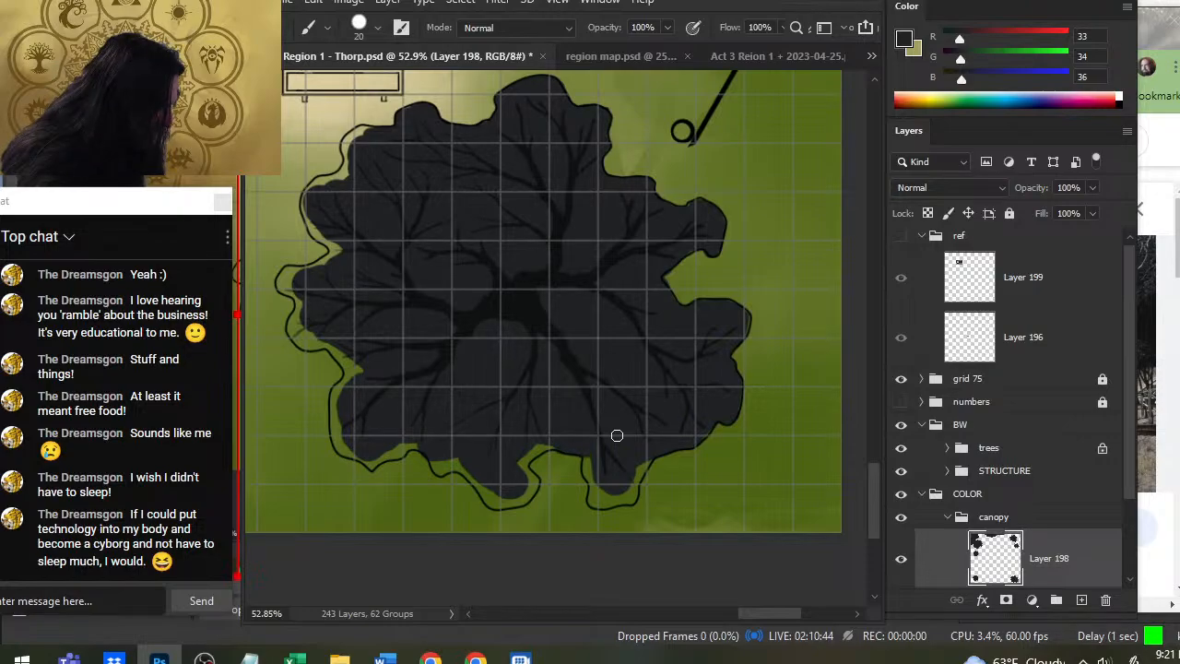
Fill the southeast corner tree's two southern lobes and the notch between them out to the outline.
{"action": "mouse_move", "coordinate": [589, 459]}
{"action": "left_mouse_down"}
{"action": "mouse_move", "coordinate": [604, 501]}
{"action": "mouse_move", "coordinate": [592, 502]}
{"action": "mouse_move", "coordinate": [617, 504]}
{"action": "mouse_move", "coordinate": [637, 475]}
{"action": "mouse_move", "coordinate": [635, 495]}
{"action": "mouse_move", "coordinate": [643, 470]}
{"action": "mouse_move", "coordinate": [635, 489]}
{"action": "left_mouse_up"}
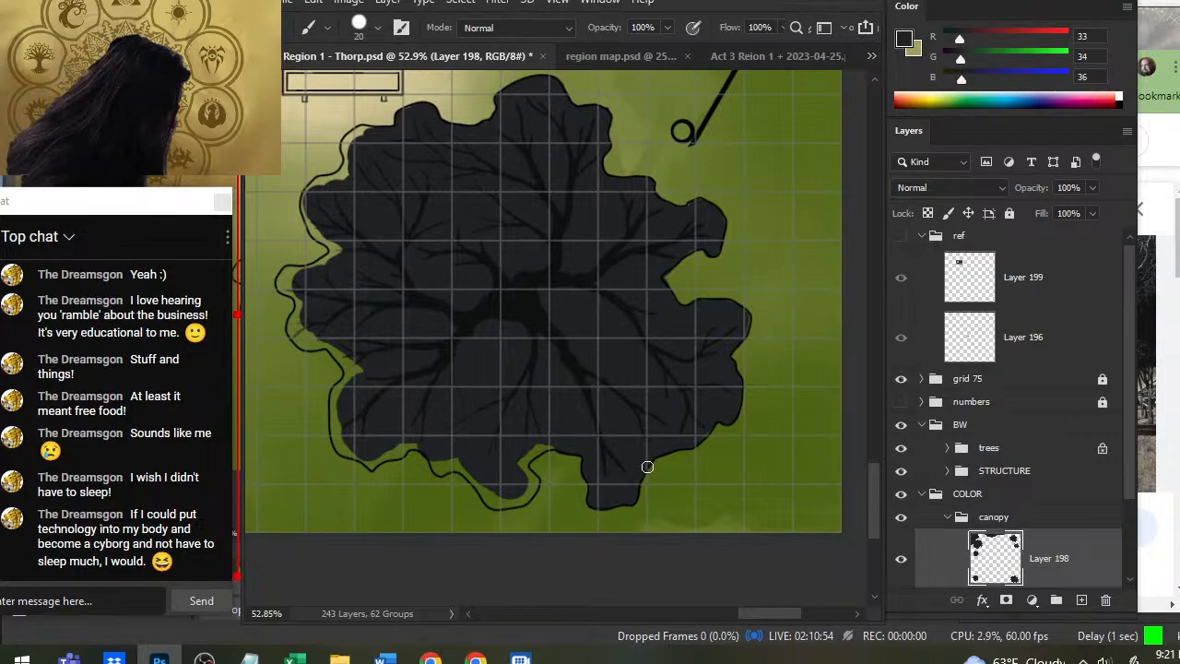
{"action": "key", "text": "e"}
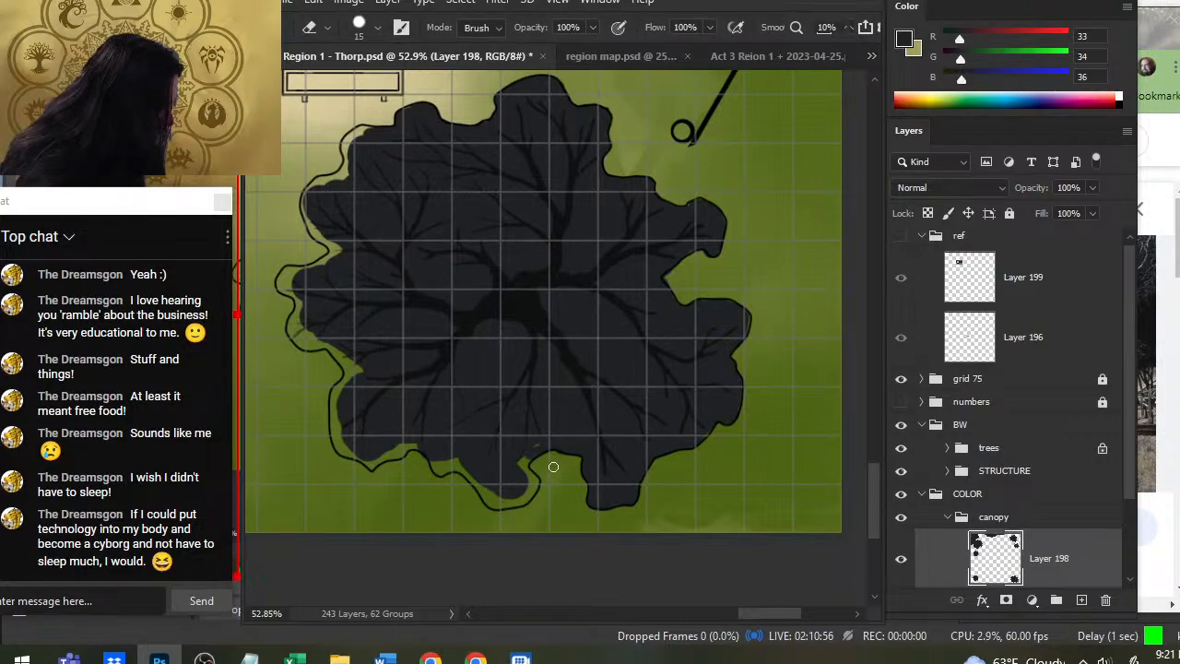
{"action": "key", "text": "b"}
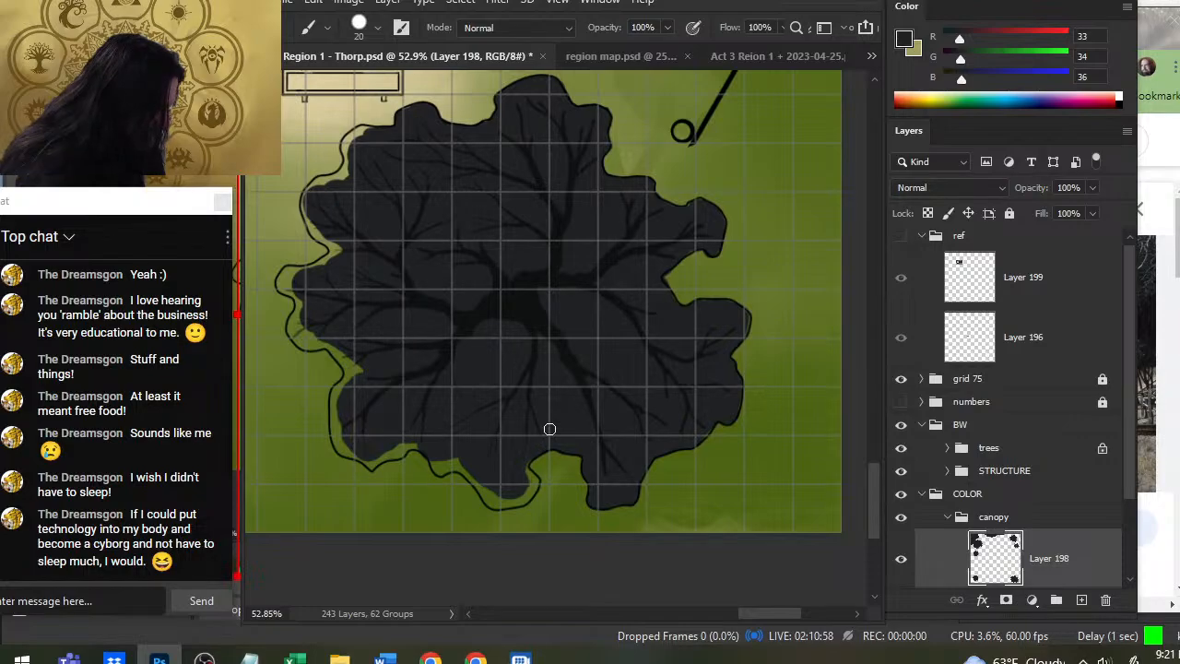
{"action": "mouse_move", "coordinate": [530, 470]}
{"action": "left_mouse_down"}
{"action": "mouse_move", "coordinate": [521, 499]}
{"action": "mouse_move", "coordinate": [536, 485]}
{"action": "mouse_move", "coordinate": [494, 504]}
{"action": "mouse_move", "coordinate": [525, 500]}
{"action": "mouse_move", "coordinate": [455, 464]}
{"action": "mouse_move", "coordinate": [442, 473]}
{"action": "mouse_move", "coordinate": [453, 469]}
{"action": "left_mouse_up"}
{"action": "key", "text": "e"}
{"action": "key", "text": "b"}
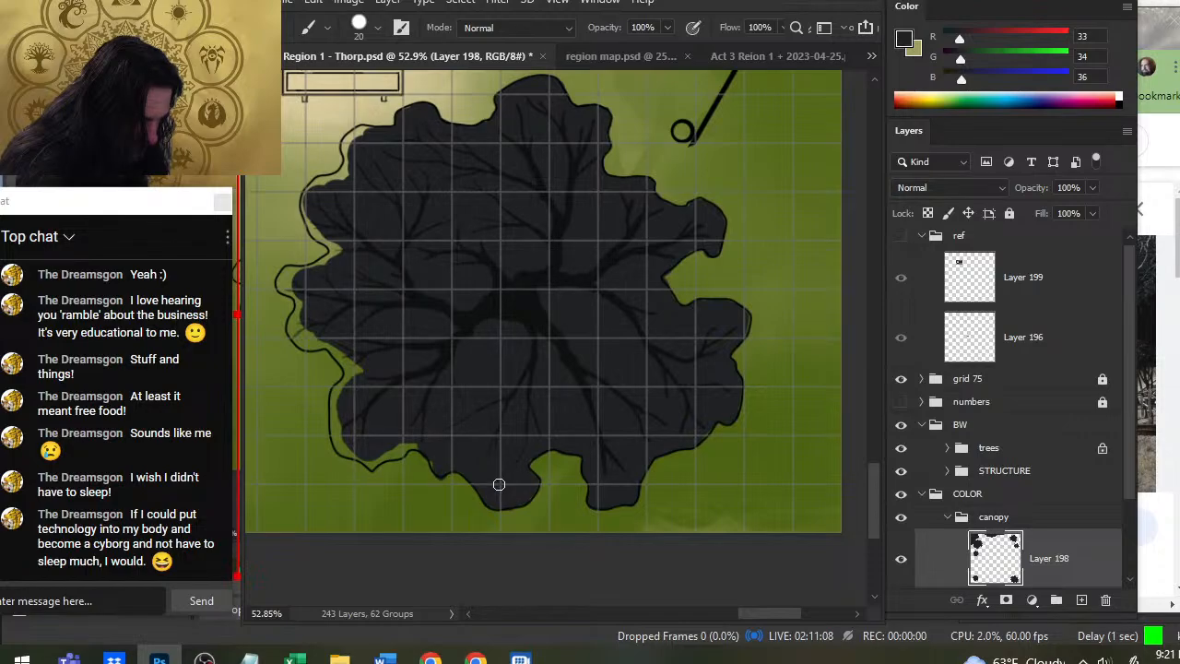
Fill the southeast corner tree's southwest lobe out to the outline along its southern and western edges.
{"action": "key", "text": "e"}
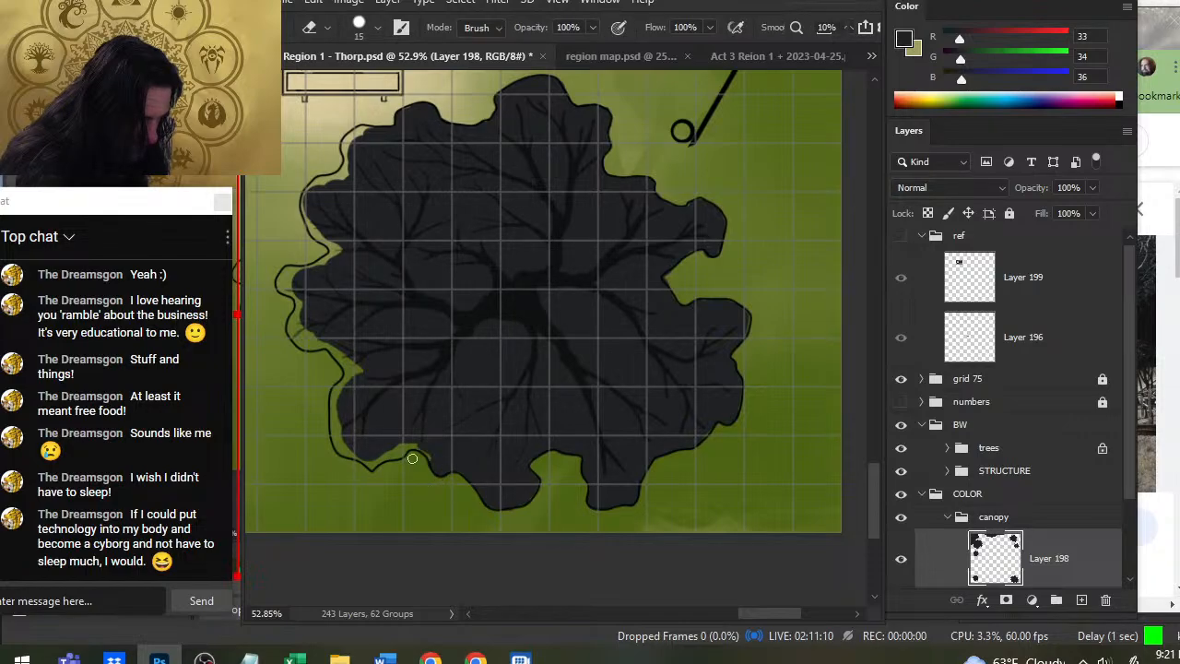
{"action": "key", "text": "b"}
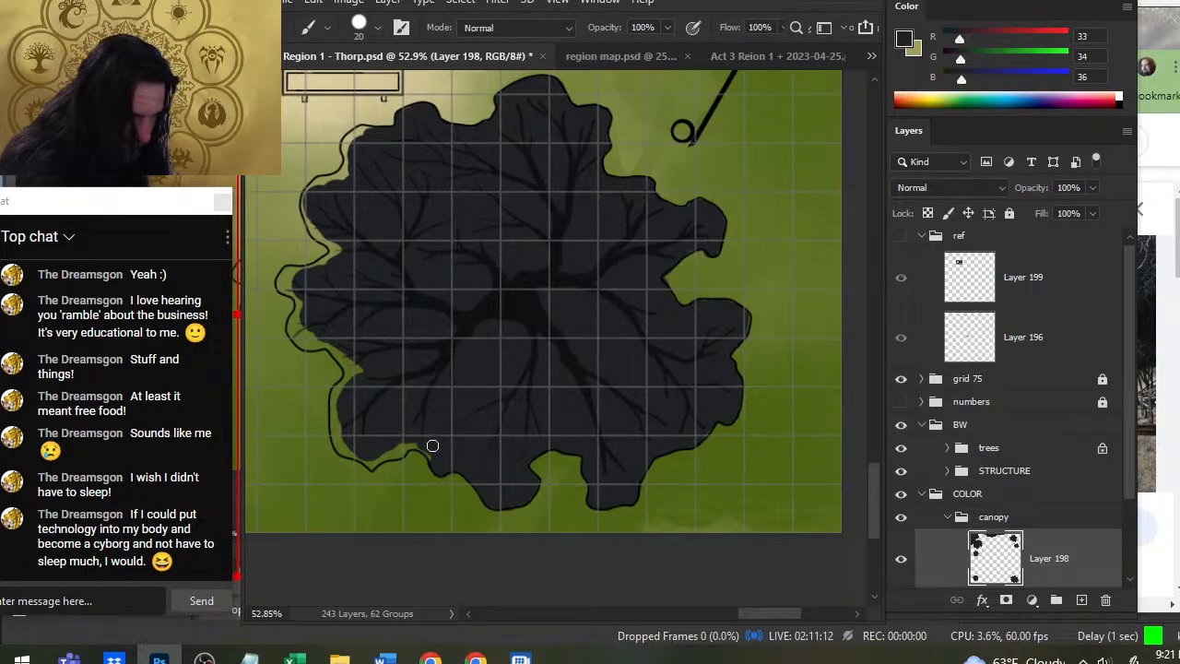
{"action": "left_click_drag", "start_coordinate": [432, 446], "coordinate": [432, 445]}
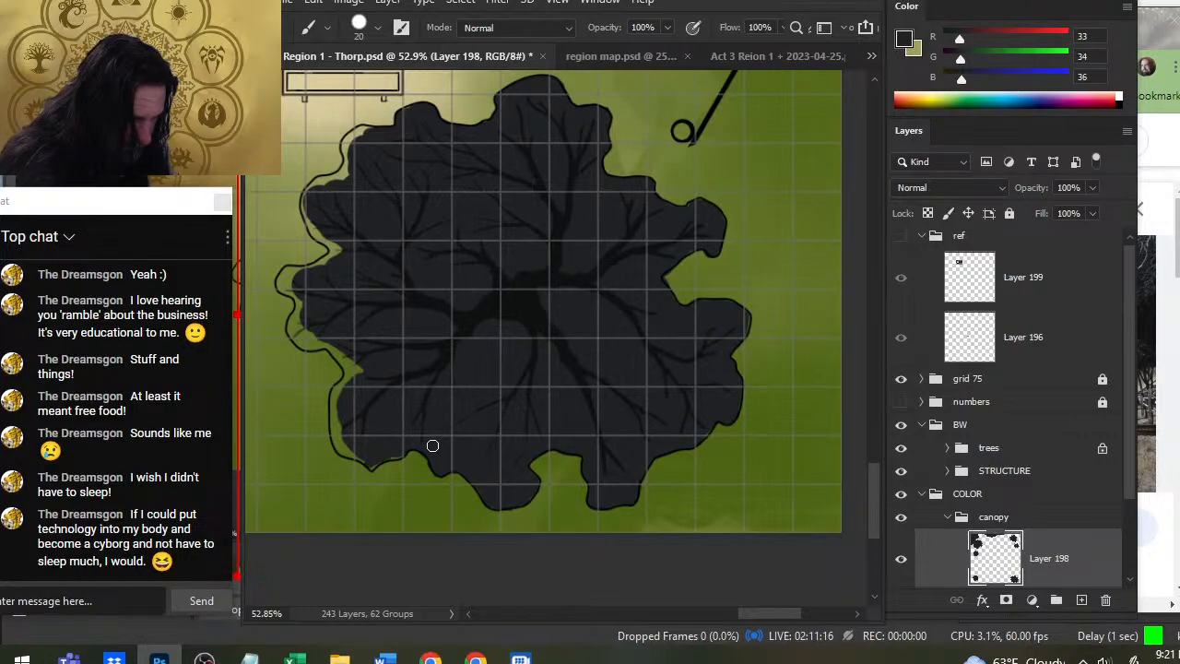
{"action": "left_click_drag", "start_coordinate": [433, 445], "coordinate": [432, 445]}
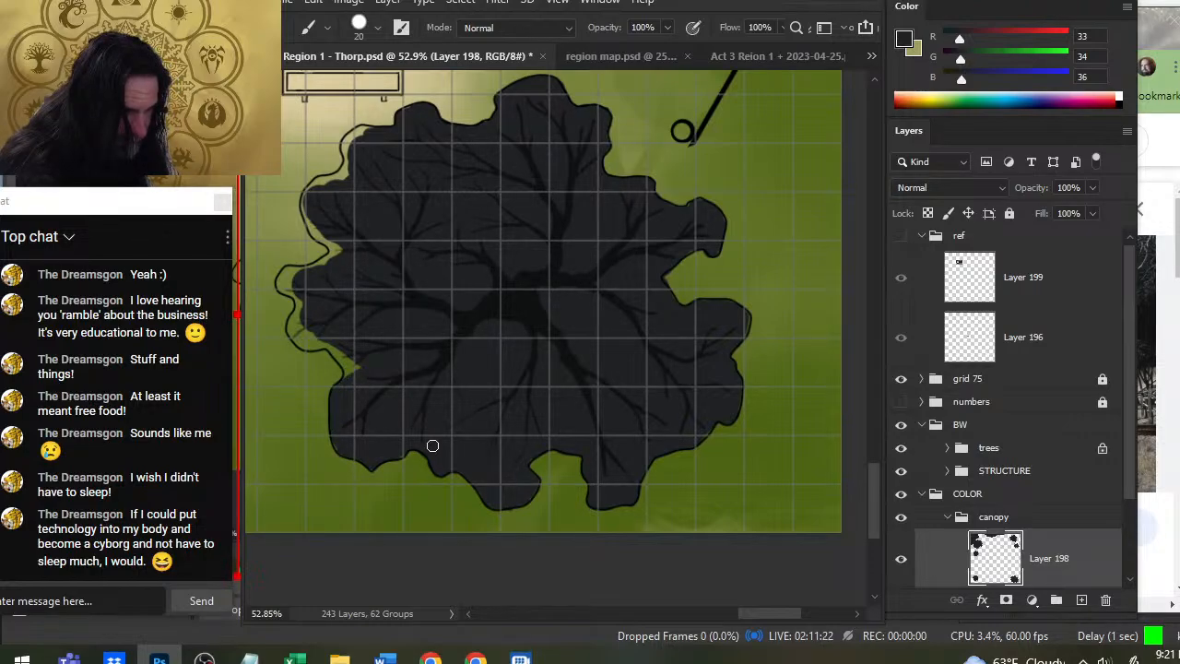
Fill the southeast corner tree's western and northwestern lobes out to the outline, completing its canopy.
{"action": "left_click_drag", "start_coordinate": [366, 363], "coordinate": [356, 354]}
{"action": "key", "text": "e"}
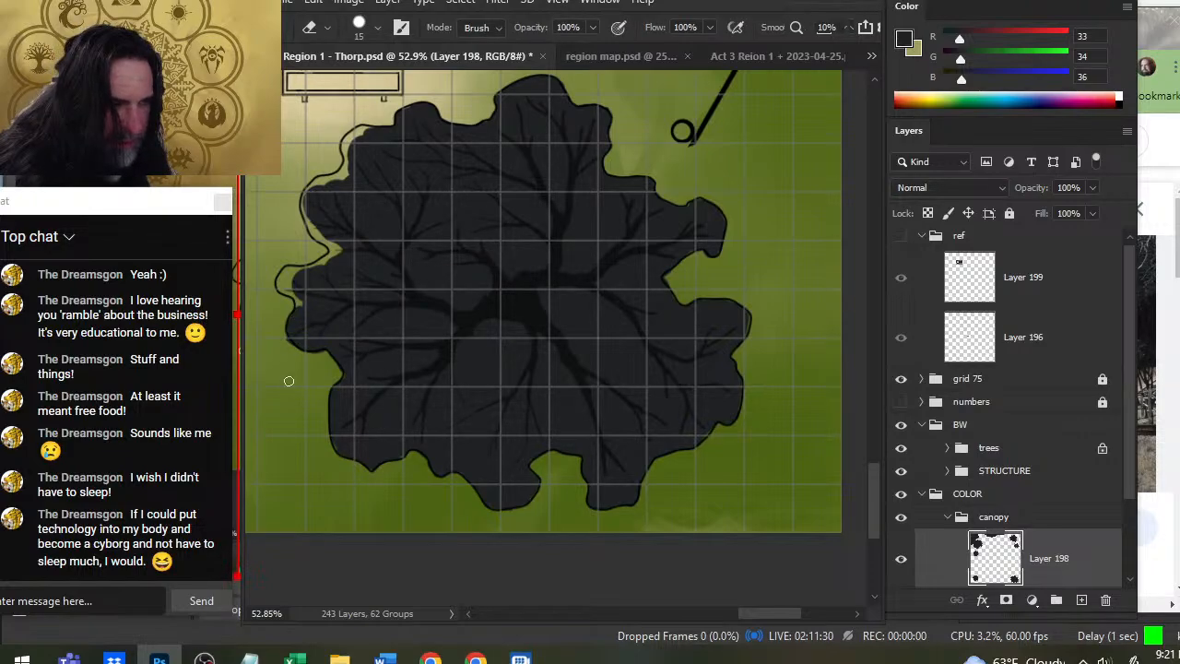
{"action": "left_click_drag", "start_coordinate": [350, 409], "coordinate": [409, 482]}
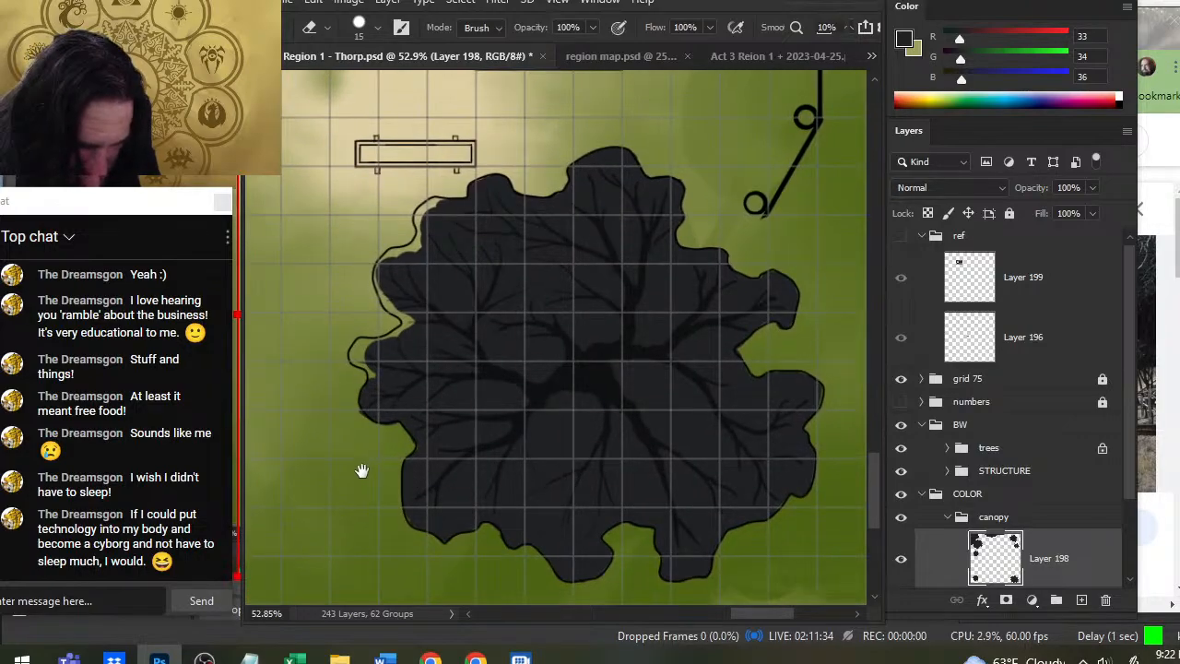
{"action": "key", "text": "b"}
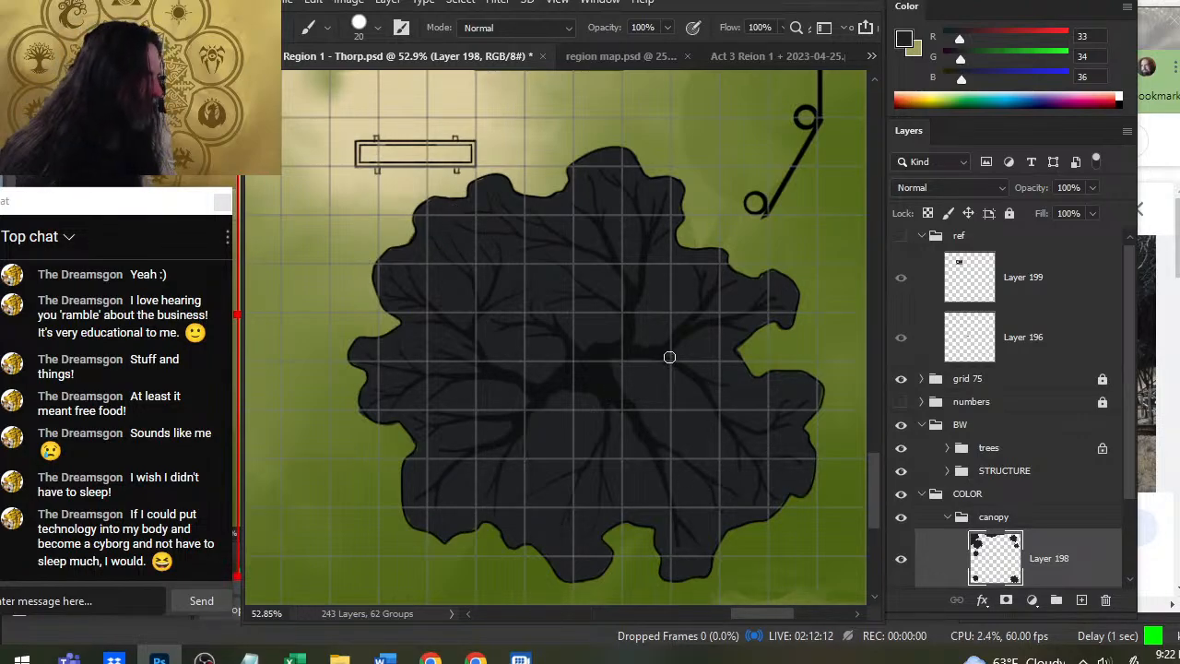
On the smaller tree south of the large northeast tree, fill the scalloped dip between its two northern lobes with the size 20 brush.
{"action": "key", "text": "z"}
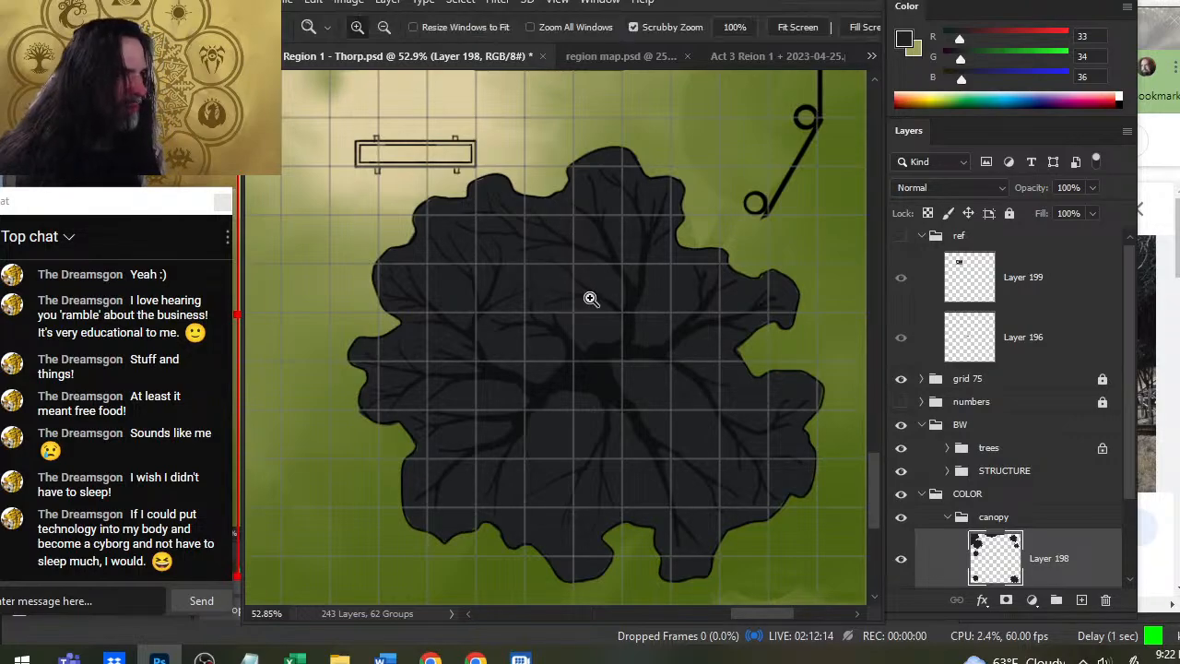
{"action": "scroll", "coordinate": [592, 298], "scroll_direction": "down", "scroll_amount": 3}
{"action": "left_click_drag", "start_coordinate": [559, 342], "coordinate": [558, 634]}
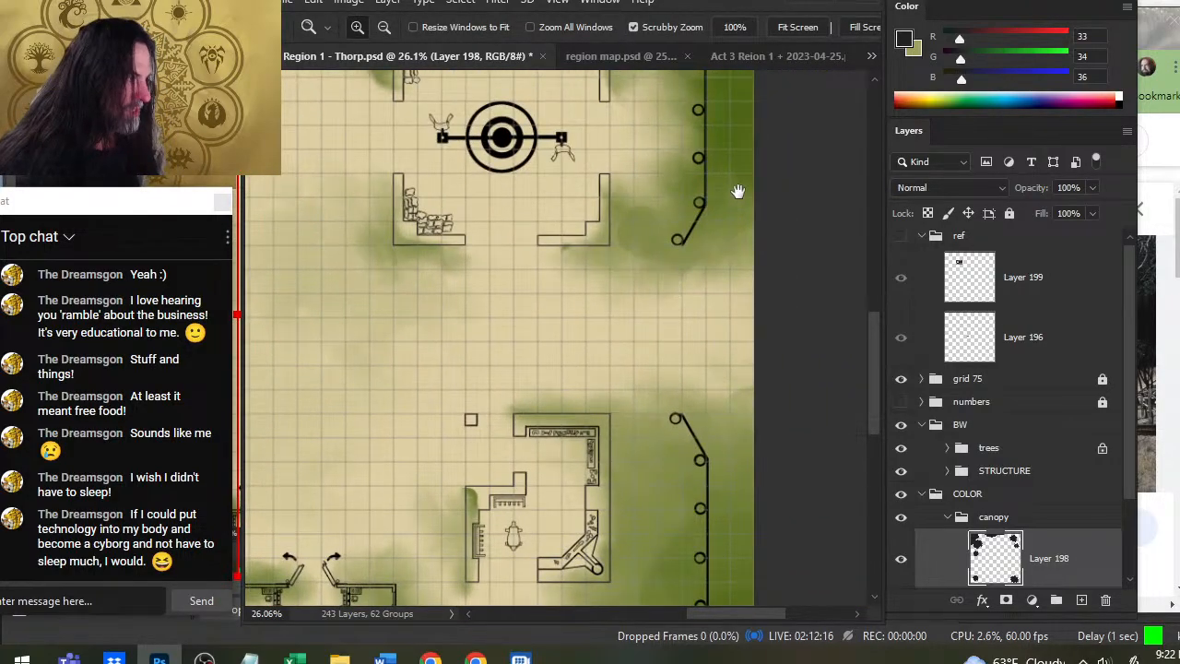
{"action": "left_click_drag", "start_coordinate": [738, 190], "coordinate": [609, 482]}
{"action": "mouse_move", "coordinate": [600, 256]}
{"action": "left_mouse_down"}
{"action": "mouse_move", "coordinate": [565, 430]}
{"action": "mouse_move", "coordinate": [535, 365]}
{"action": "mouse_move", "coordinate": [543, 381]}
{"action": "left_mouse_up"}
{"action": "scroll", "coordinate": [566, 470], "scroll_direction": "up", "scroll_amount": 2}
{"action": "key", "text": "b"}
{"action": "left_click", "coordinate": [543, 381]}
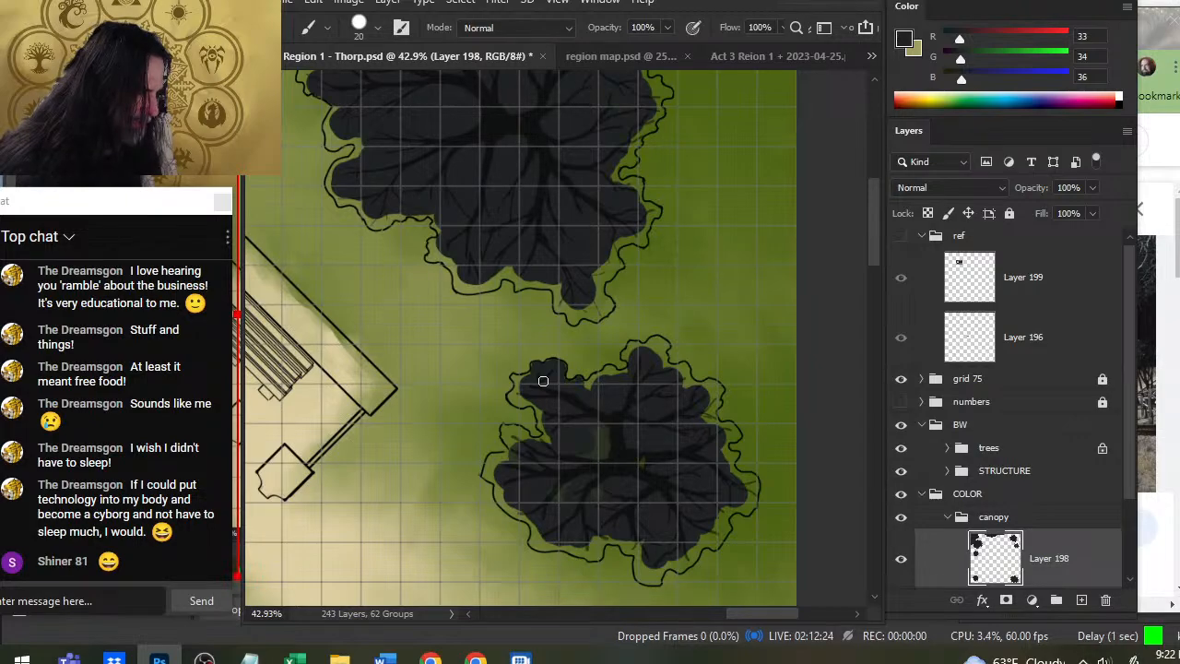
{"action": "left_click", "coordinate": [543, 380]}
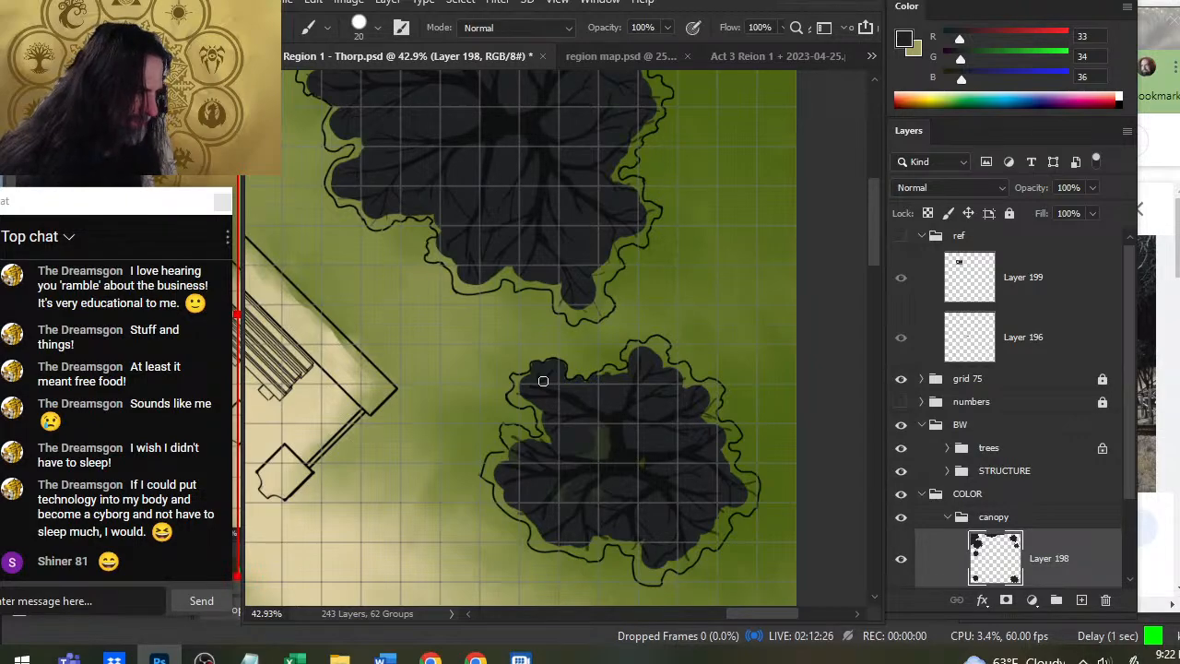
{"action": "left_click", "coordinate": [543, 381]}
{"action": "left_click", "coordinate": [543, 381]}
{"action": "left_click", "coordinate": [543, 381]}
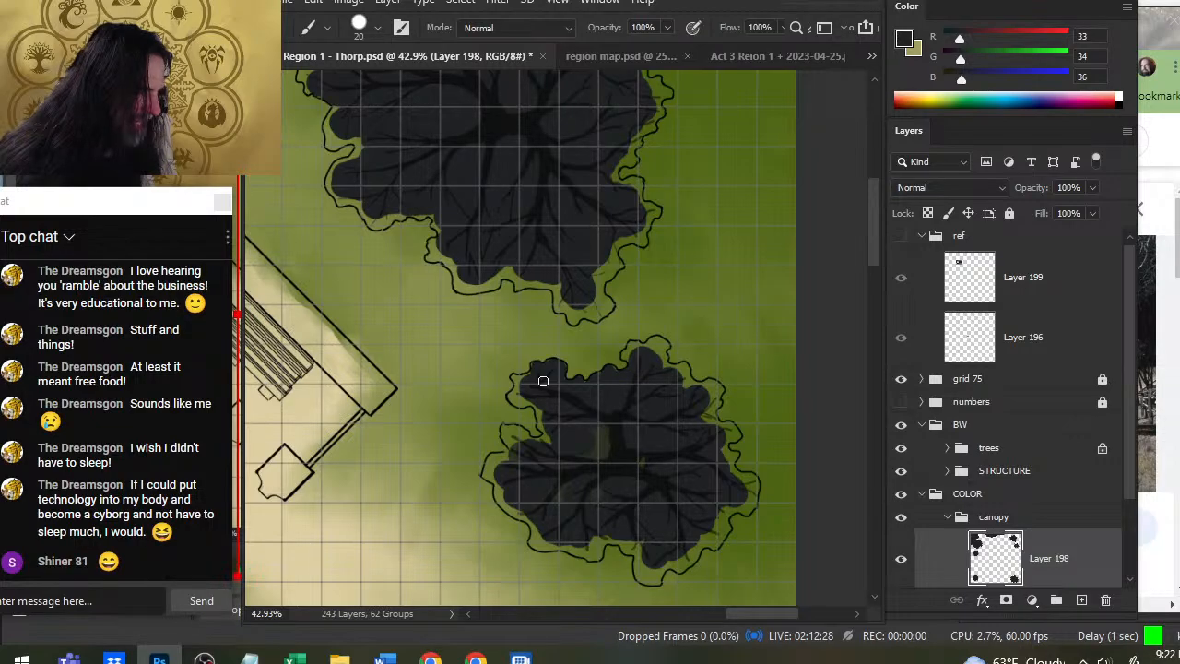
{"action": "left_click", "coordinate": [543, 381]}
{"action": "left_click", "coordinate": [543, 380]}
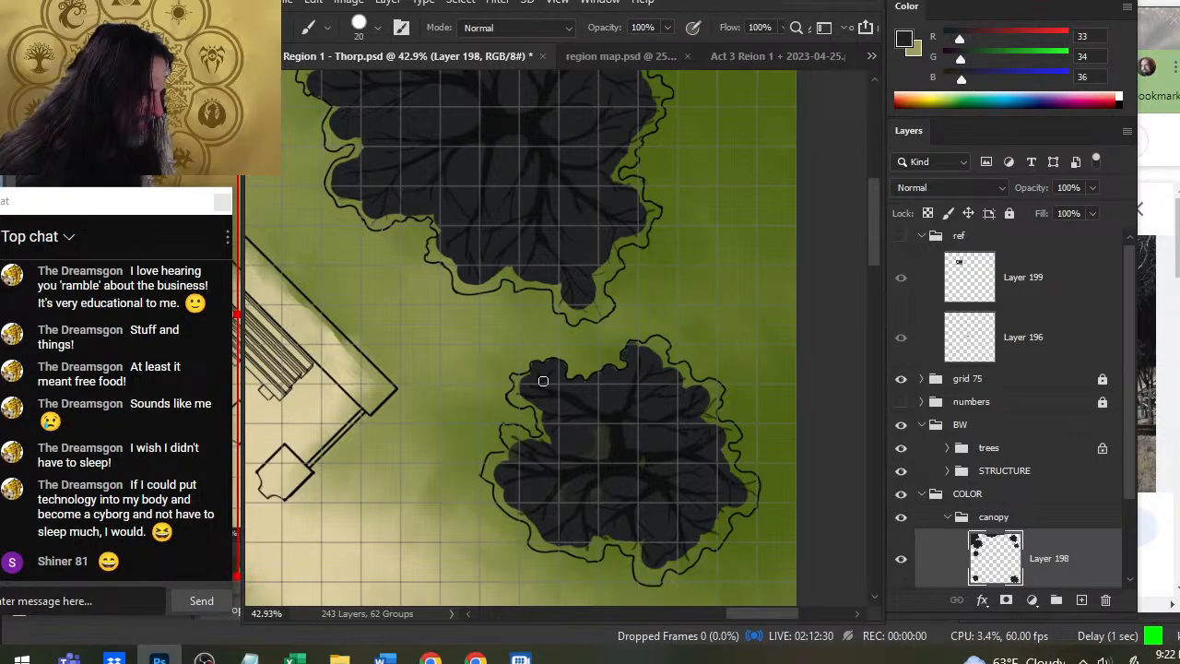
Fill the smaller northeast tree's northernmost lobe out to the outline.
{"action": "left_click", "coordinate": [643, 359]}
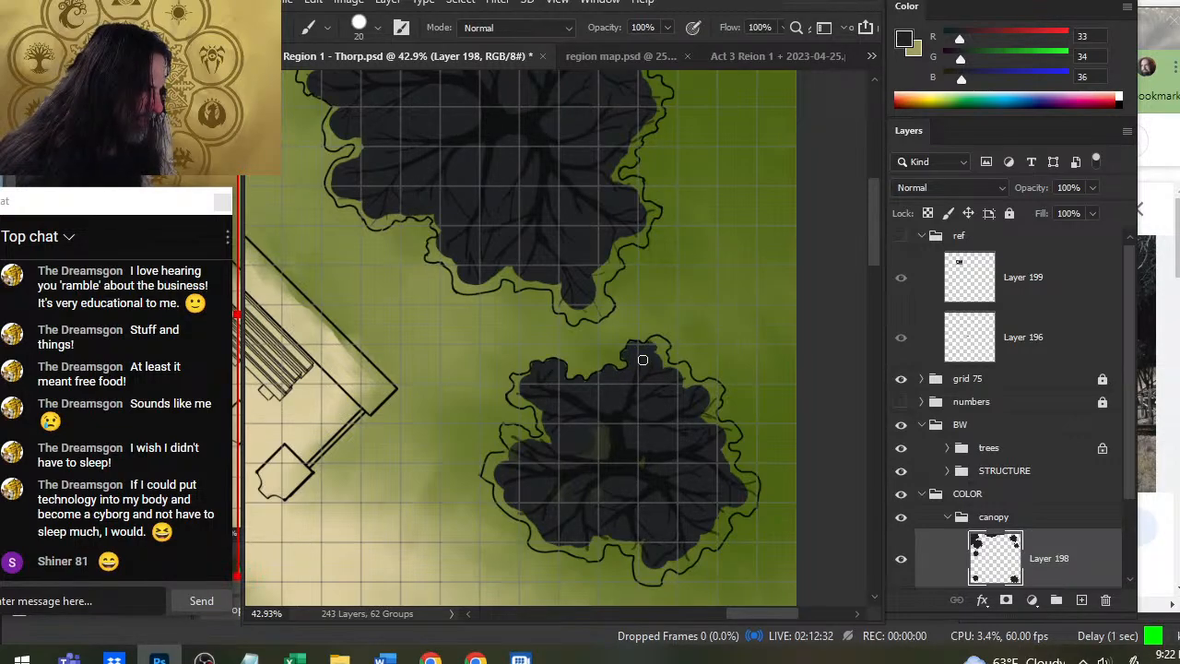
{"action": "left_click", "coordinate": [642, 359]}
{"action": "left_click", "coordinate": [642, 360]}
{"action": "left_click", "coordinate": [642, 360]}
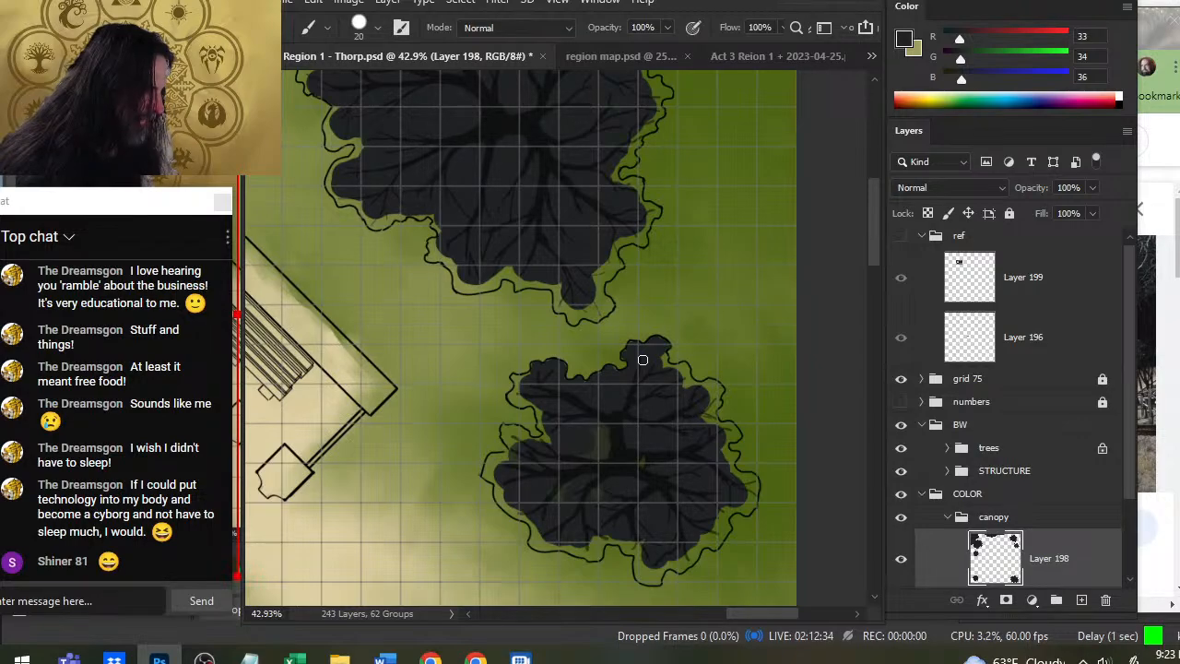
{"action": "left_click", "coordinate": [642, 360]}
{"action": "left_click", "coordinate": [642, 359]}
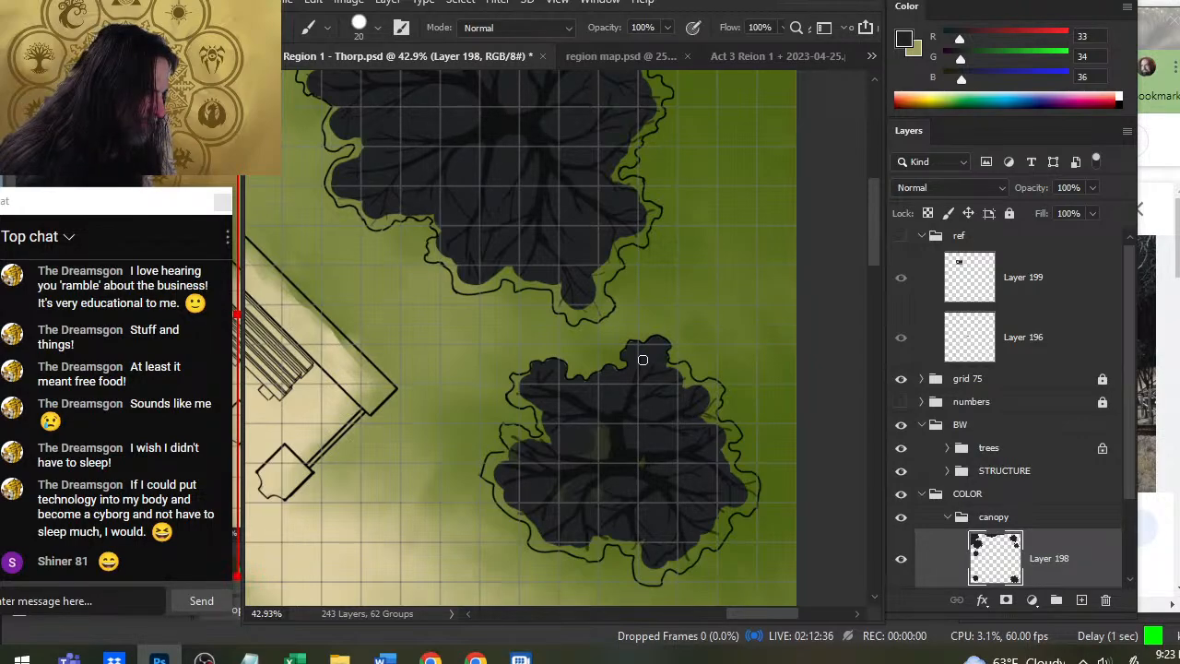
Fill the smaller northeast tree's northwest lobe out to the outline along its western and lower edges.
{"action": "left_click", "coordinate": [550, 392]}
{"action": "left_click", "coordinate": [550, 392]}
{"action": "left_click", "coordinate": [551, 392]}
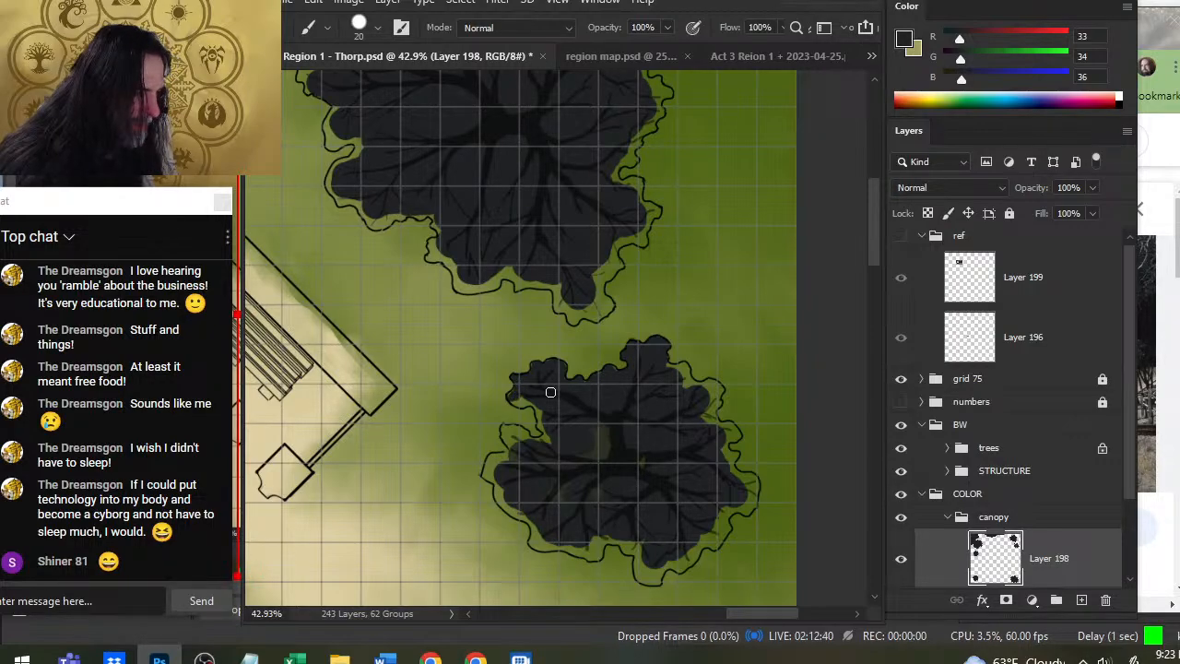
{"action": "left_click", "coordinate": [550, 392]}
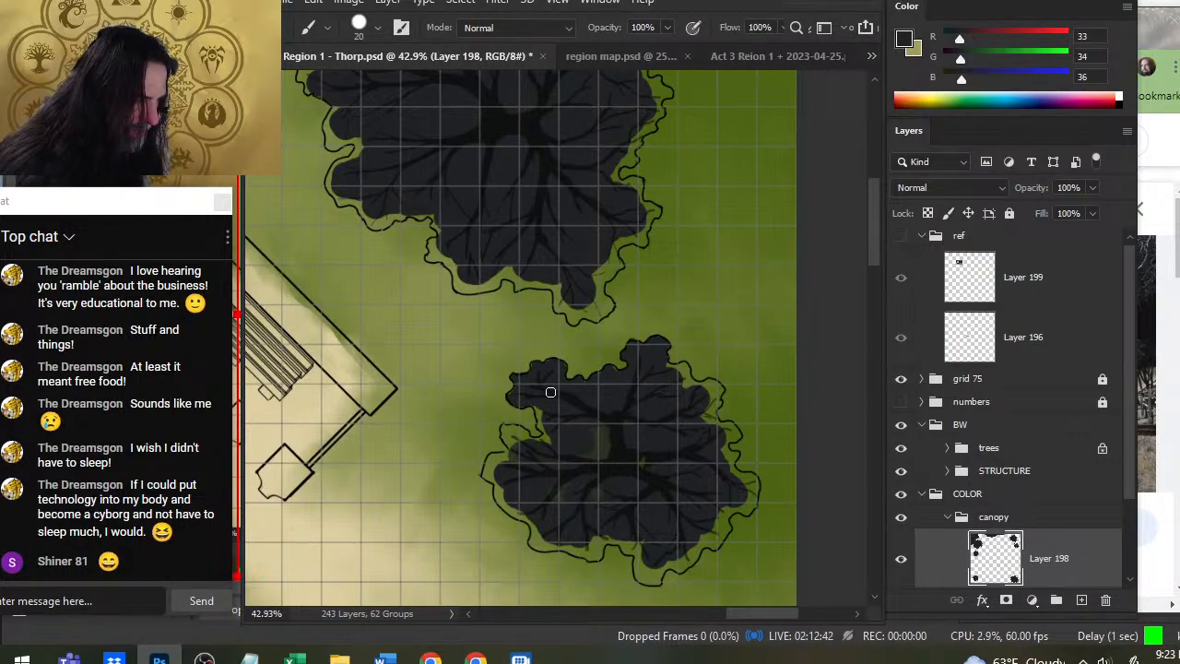
{"action": "left_click", "coordinate": [550, 392]}
{"action": "left_click", "coordinate": [551, 391]}
{"action": "left_click", "coordinate": [551, 392]}
{"action": "left_click", "coordinate": [550, 392]}
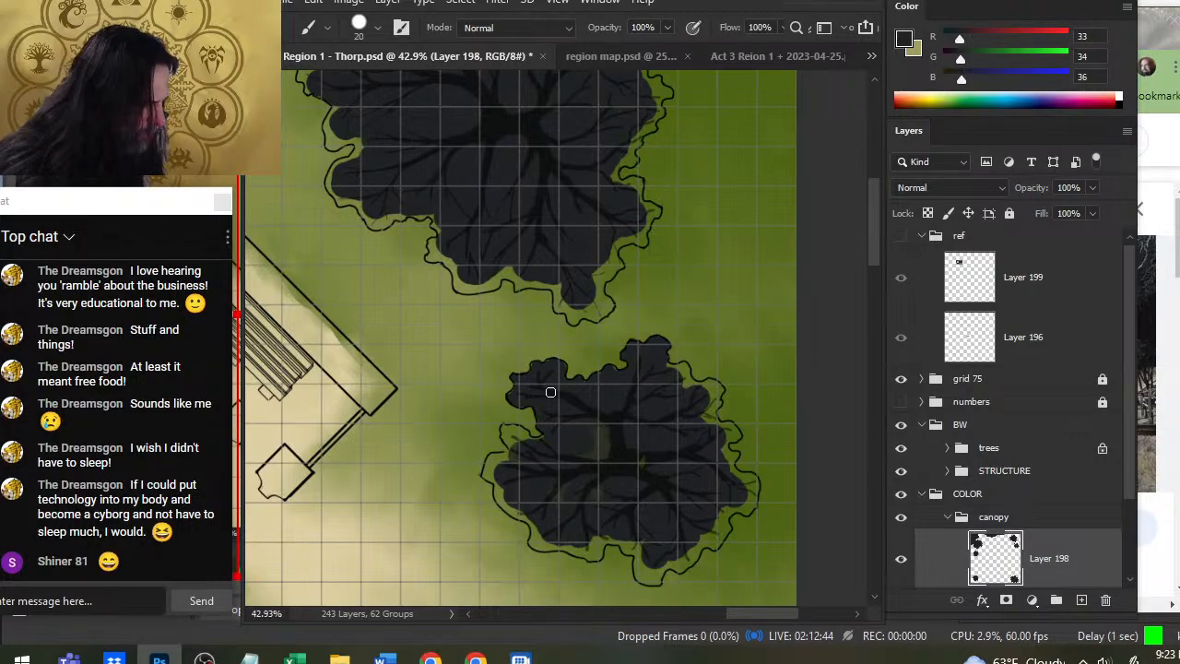
Fill the smaller northeast tree's small western knob and the pointed west lobe below it out to the outline.
{"action": "left_click", "coordinate": [550, 392]}
{"action": "left_click", "coordinate": [551, 392]}
{"action": "left_click", "coordinate": [550, 392]}
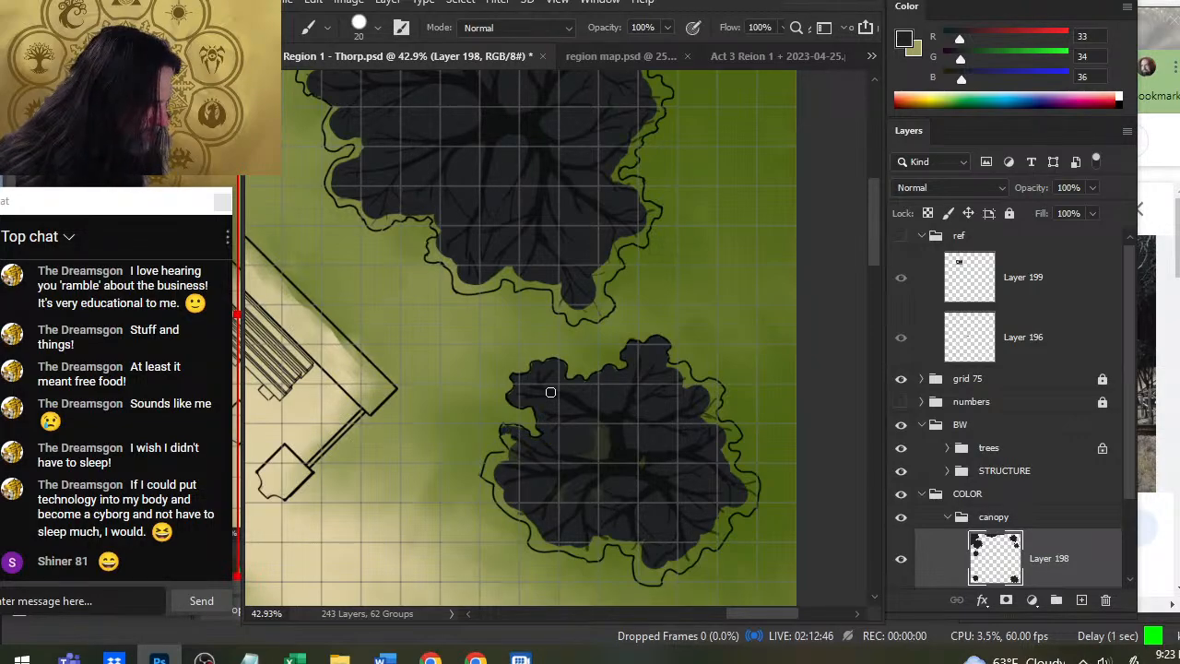
{"action": "left_click", "coordinate": [550, 392]}
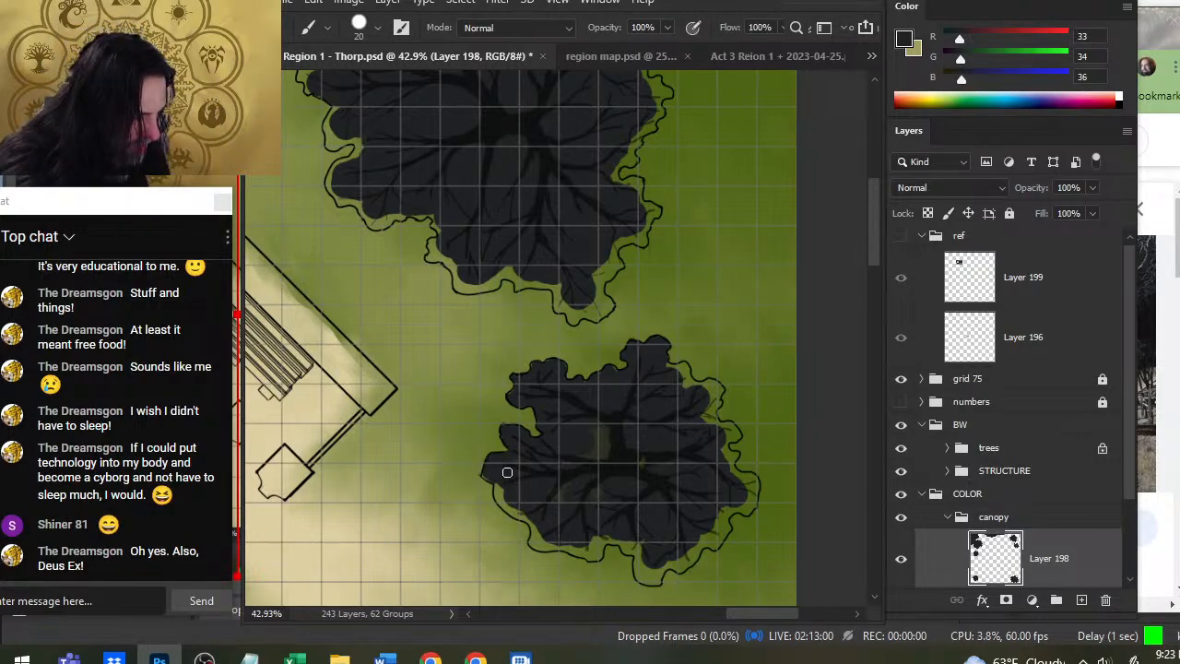
Fill the smaller northeast tree's southwest edge, southern edge up to the southernmost lobe, and northeast edge out to the outline.
{"action": "mouse_move", "coordinate": [507, 472]}
{"action": "left_mouse_down"}
{"action": "mouse_move", "coordinate": [499, 497]}
{"action": "mouse_move", "coordinate": [542, 535]}
{"action": "left_mouse_up"}
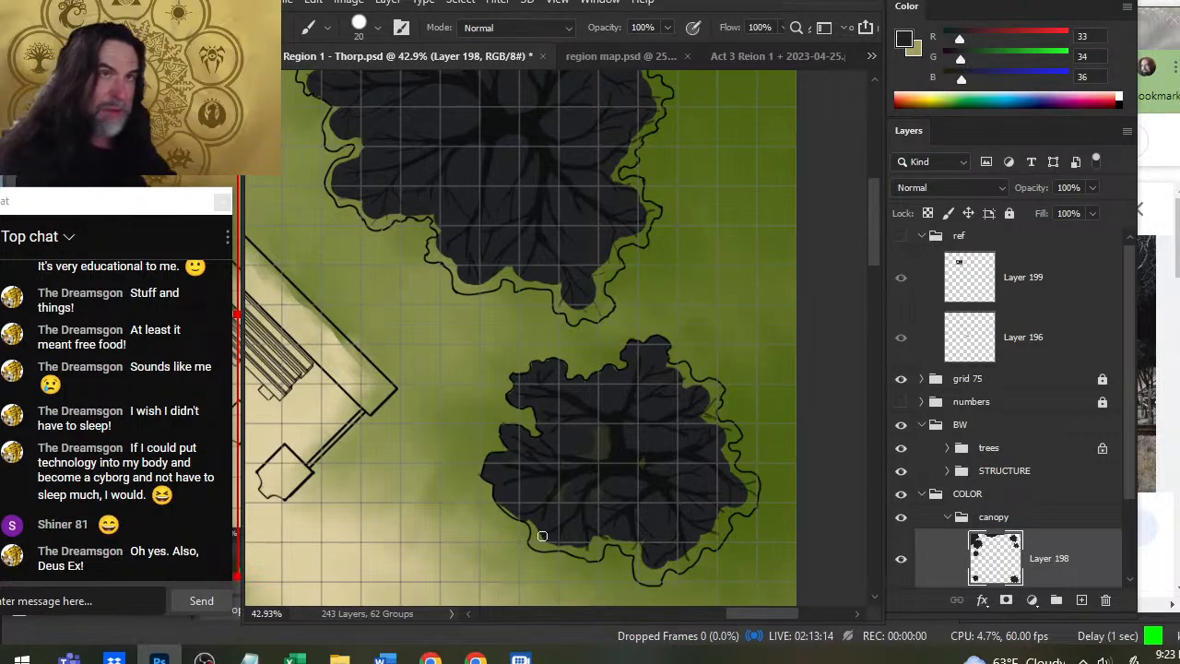
{"action": "left_click_drag", "start_coordinate": [541, 476], "coordinate": [532, 406]}
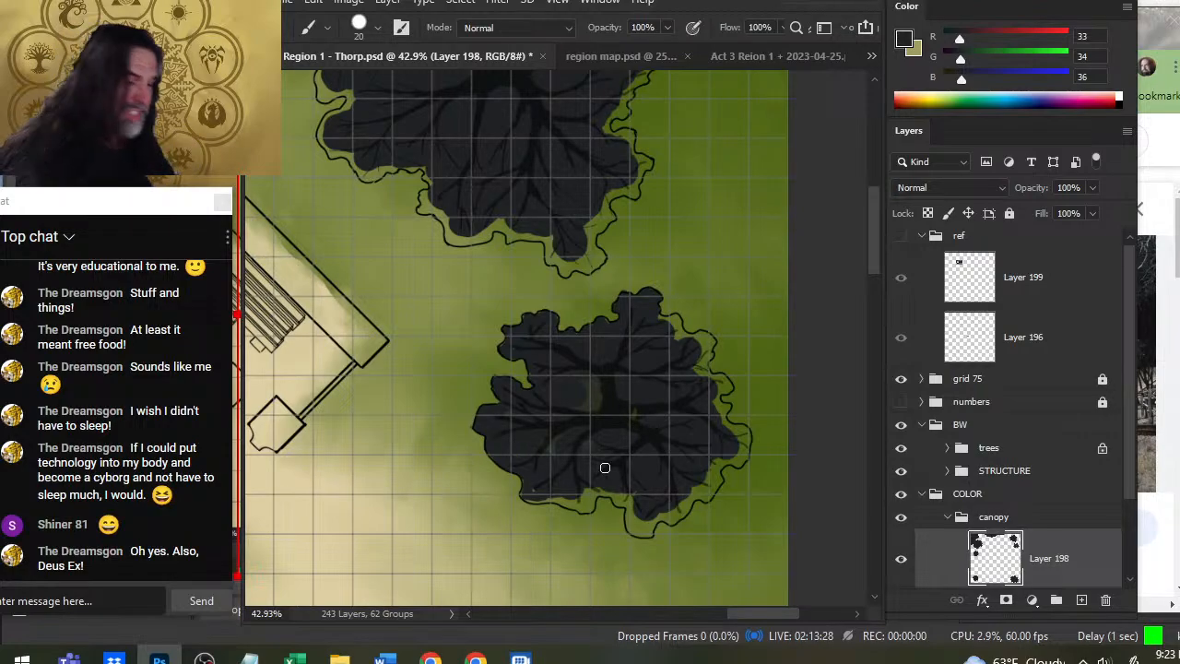
{"action": "scroll", "coordinate": [635, 365], "scroll_direction": "down", "scroll_amount": 3}
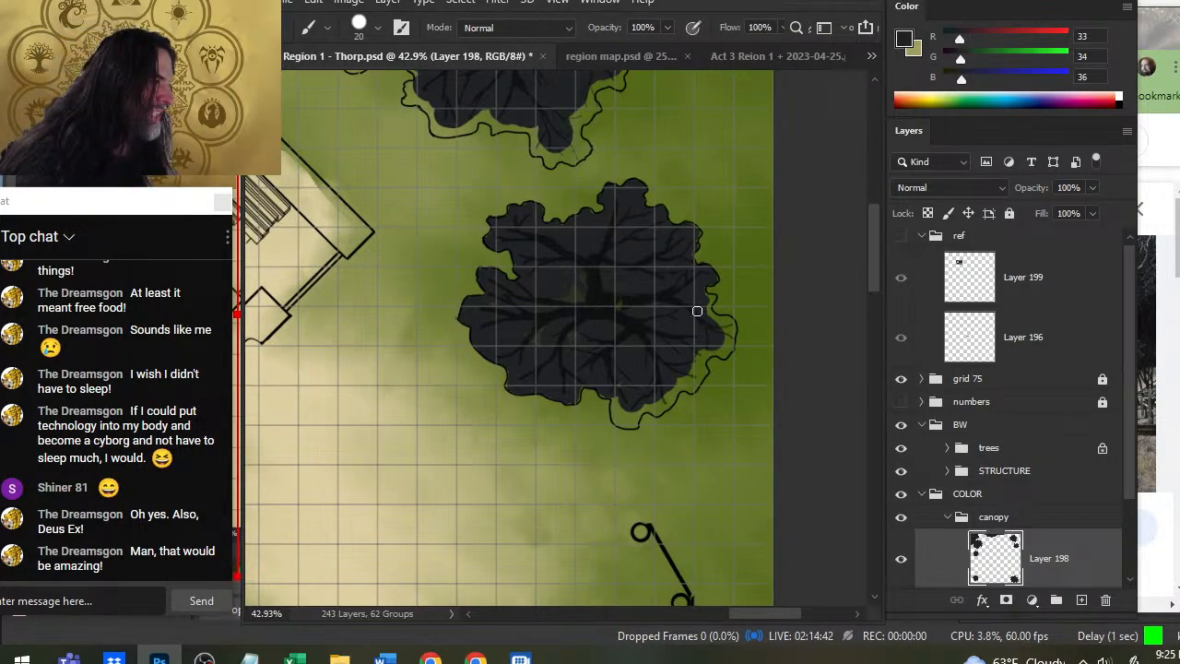
Fill the smaller northeast tree's east lobe, southeast edge and southernmost lobe out to the outline with a size 10 brush.
{"action": "key", "text": "bracketleft"}
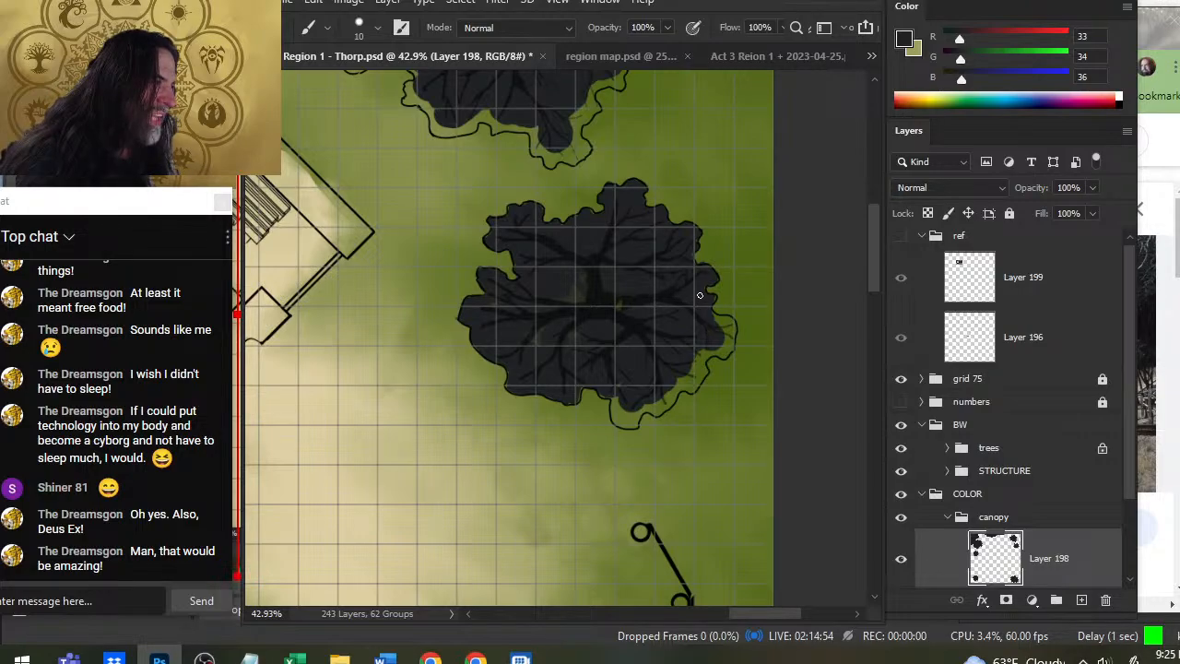
{"action": "key", "text": "e"}
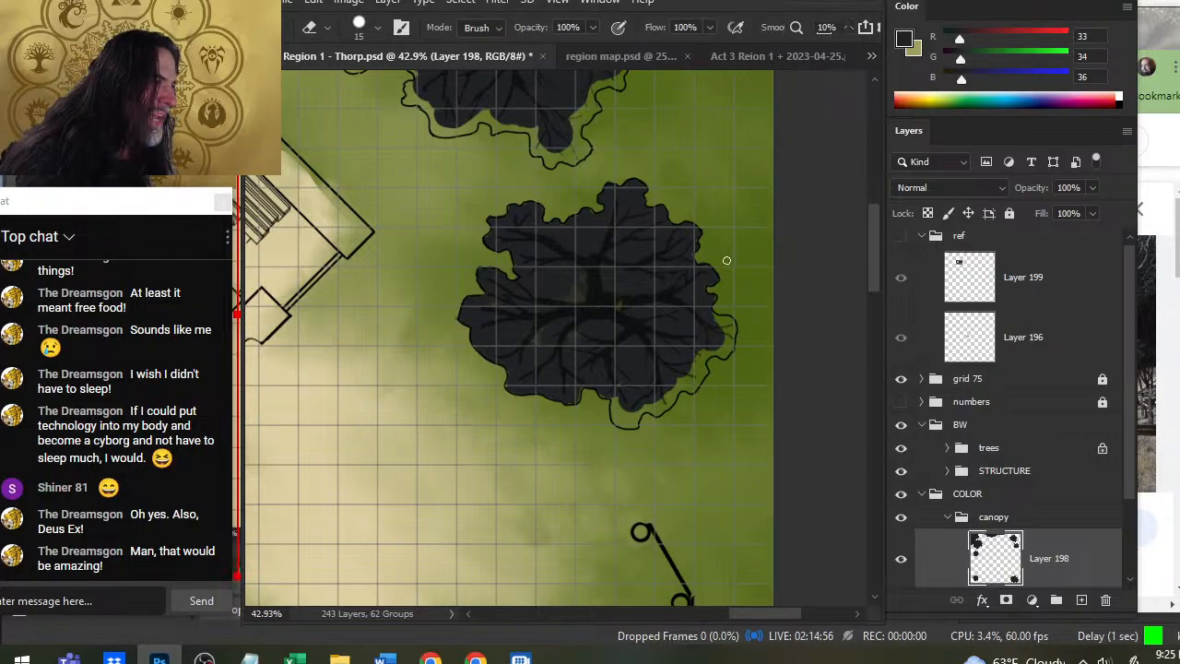
{"action": "key", "text": "b"}
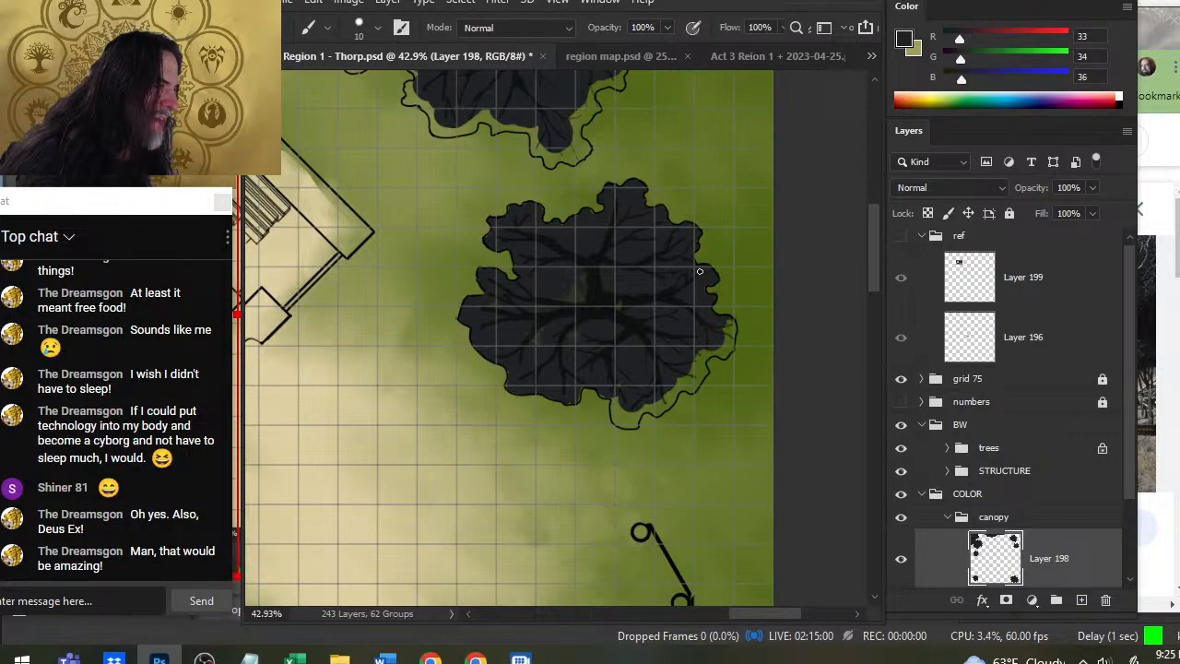
{"action": "left_click_drag", "start_coordinate": [734, 325], "coordinate": [722, 355]}
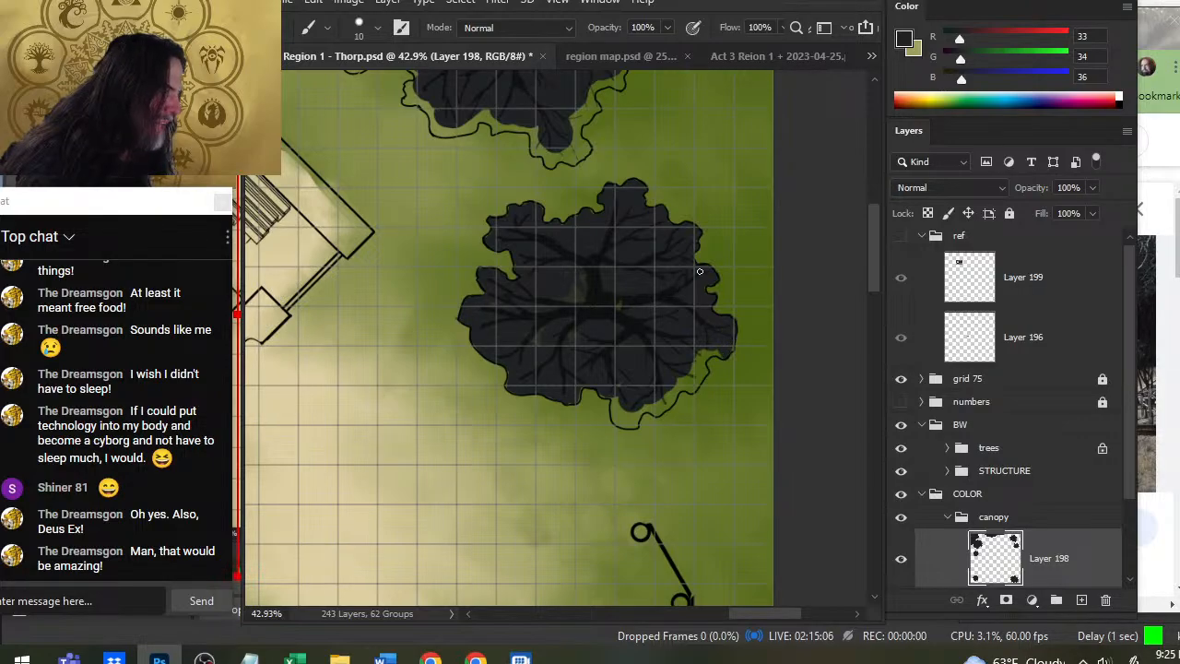
{"action": "left_click_drag", "start_coordinate": [718, 352], "coordinate": [701, 361]}
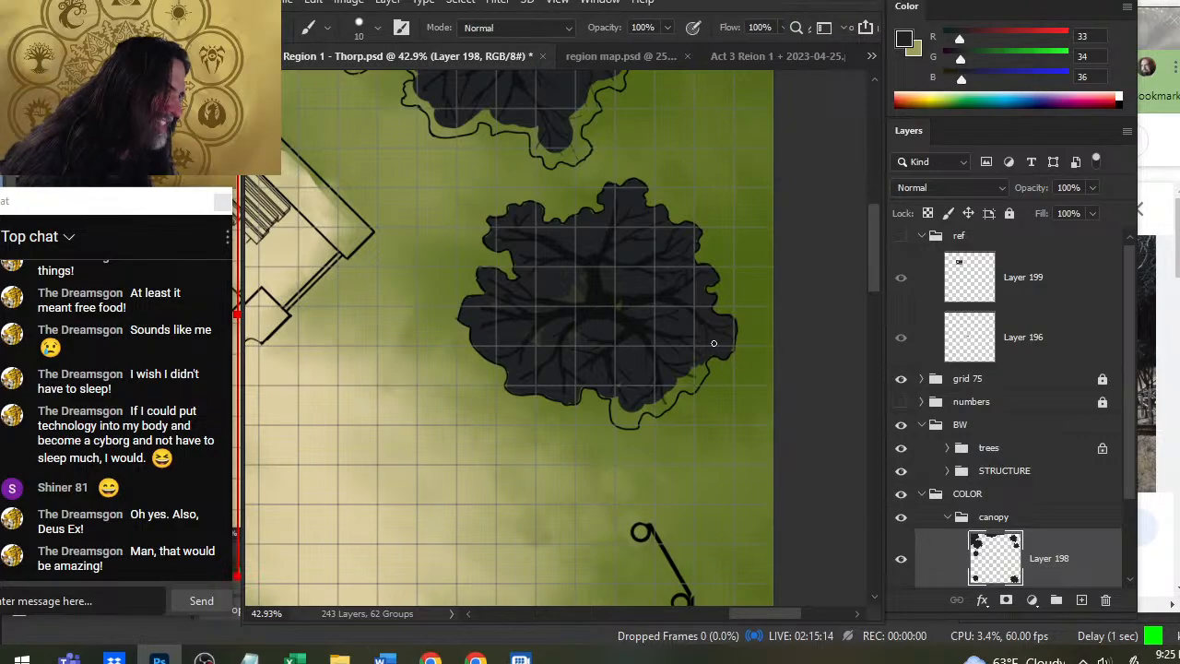
{"action": "mouse_move", "coordinate": [705, 364]}
{"action": "left_mouse_down"}
{"action": "mouse_move", "coordinate": [692, 389]}
{"action": "mouse_move", "coordinate": [677, 387]}
{"action": "left_mouse_up"}
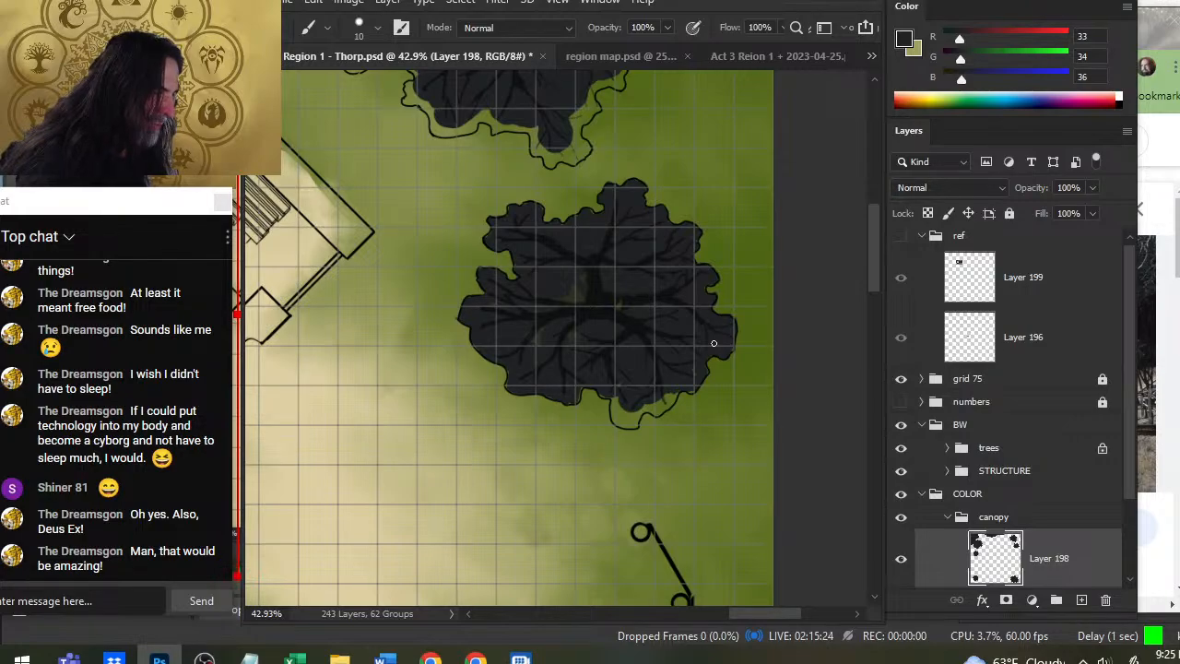
{"action": "left_click_drag", "start_coordinate": [675, 388], "coordinate": [644, 409]}
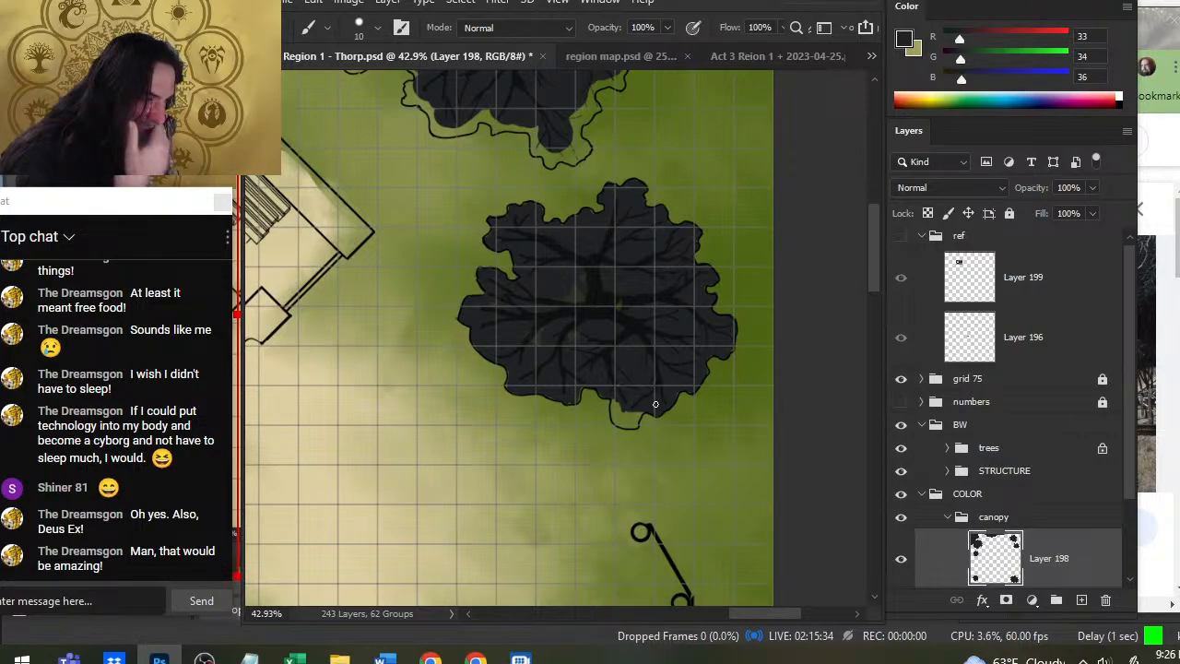
{"action": "mouse_move", "coordinate": [614, 400]}
{"action": "left_mouse_down"}
{"action": "mouse_move", "coordinate": [621, 424]}
{"action": "mouse_move", "coordinate": [640, 414]}
{"action": "left_mouse_up"}
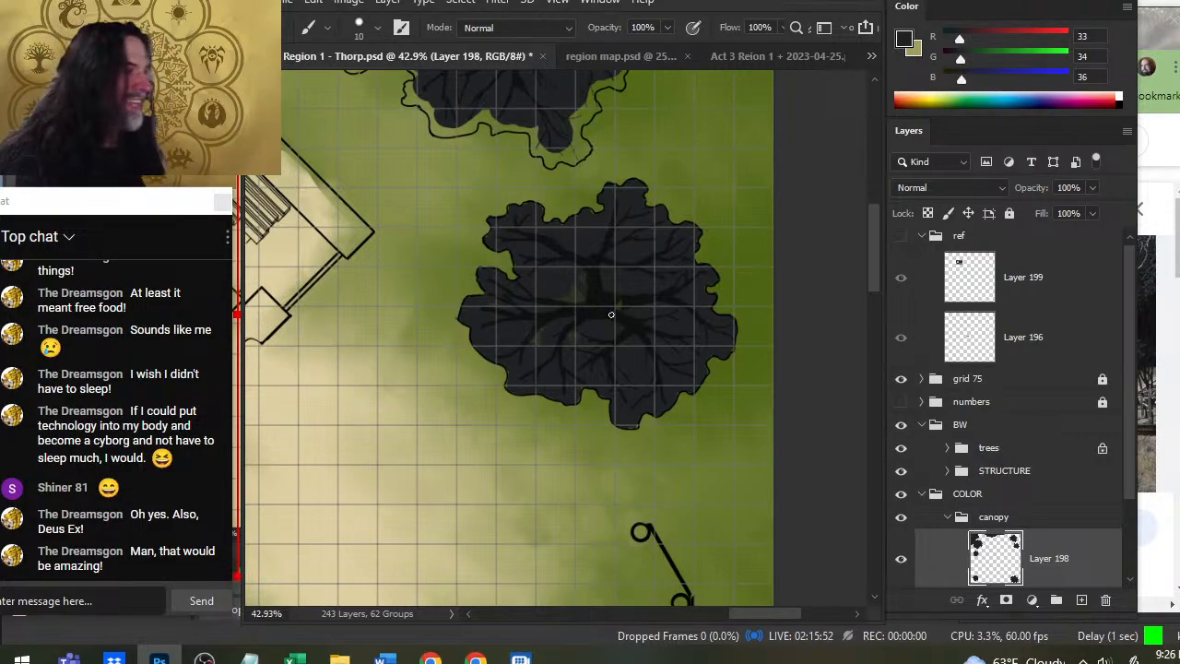
Cover the remaining green gaps around the smaller northeast tree's center with a size 35 brush.
{"action": "key", "text": "bracketright"}
{"action": "key", "text": "bracketright"}
{"action": "key", "text": "bracketright"}
{"action": "key", "text": "bracketright"}
{"action": "key", "text": "bracketright"}
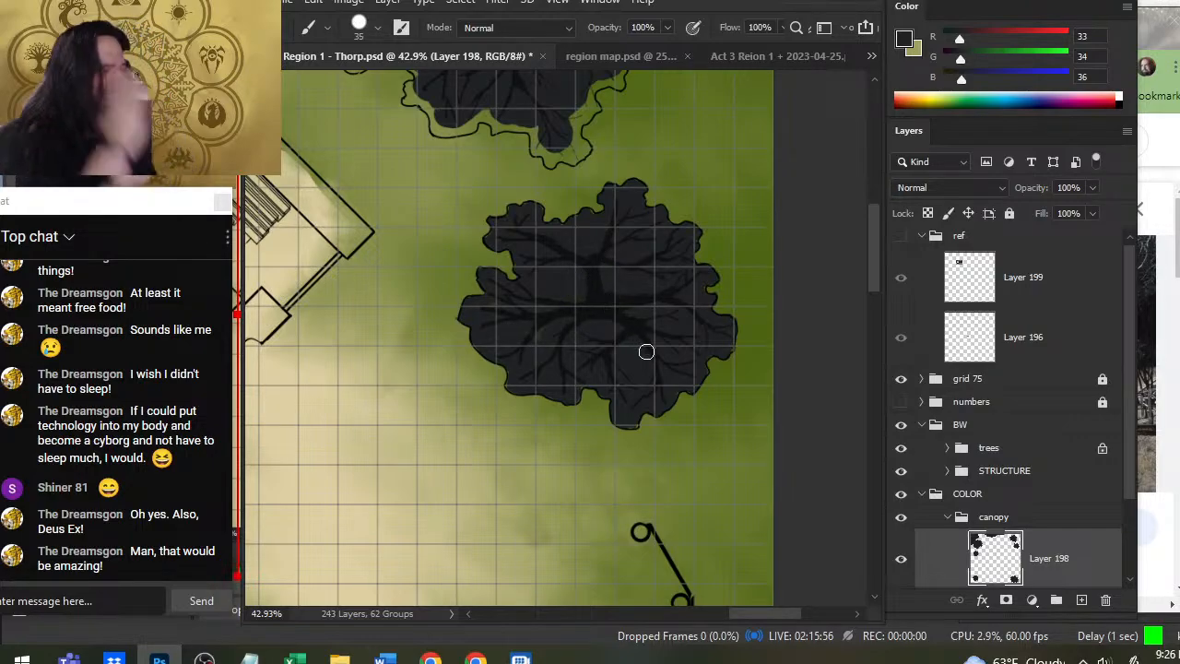
Fill the larger northeast tree's northwest lobe and westernmost knob out to the outline with a size 20 brush.
{"action": "left_click_drag", "start_coordinate": [569, 246], "coordinate": [584, 489]}
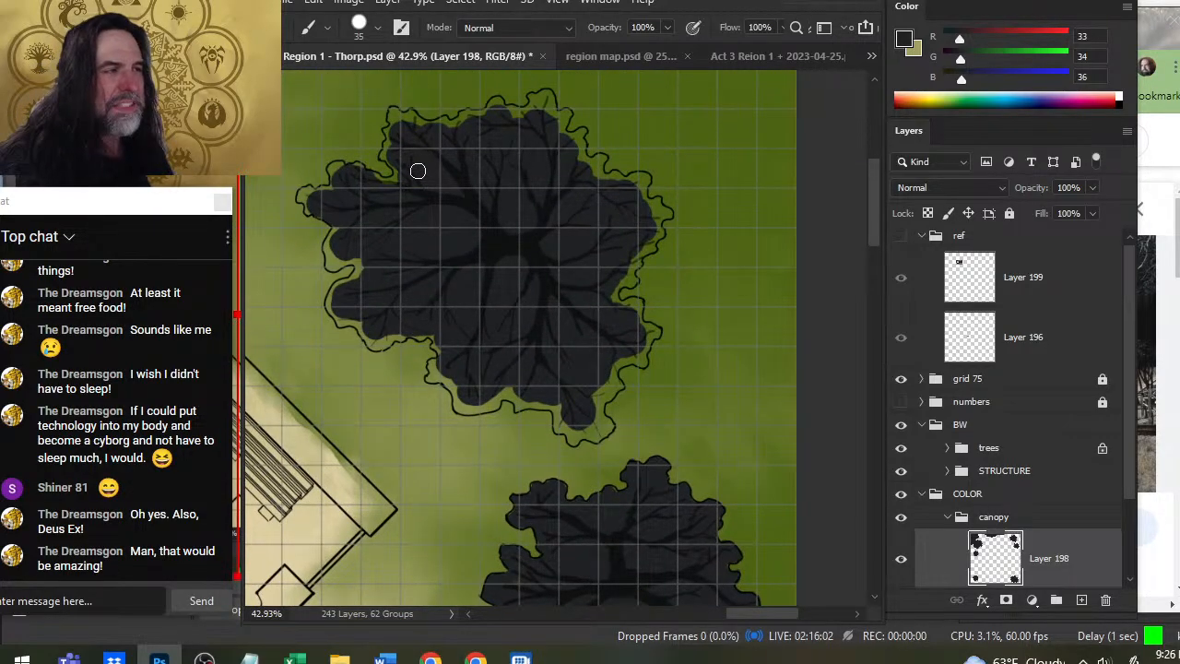
{"action": "key", "text": "bracketleft"}
{"action": "key", "text": "bracketleft"}
{"action": "key", "text": "bracketleft"}
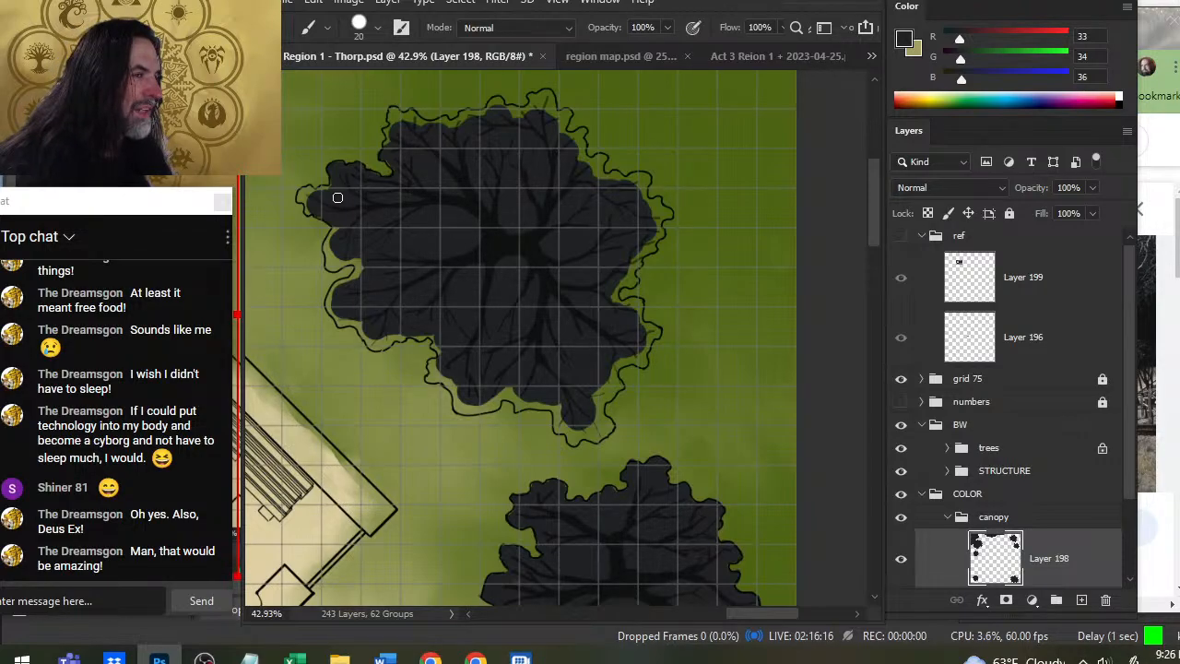
{"action": "left_click_drag", "start_coordinate": [327, 188], "coordinate": [297, 201]}
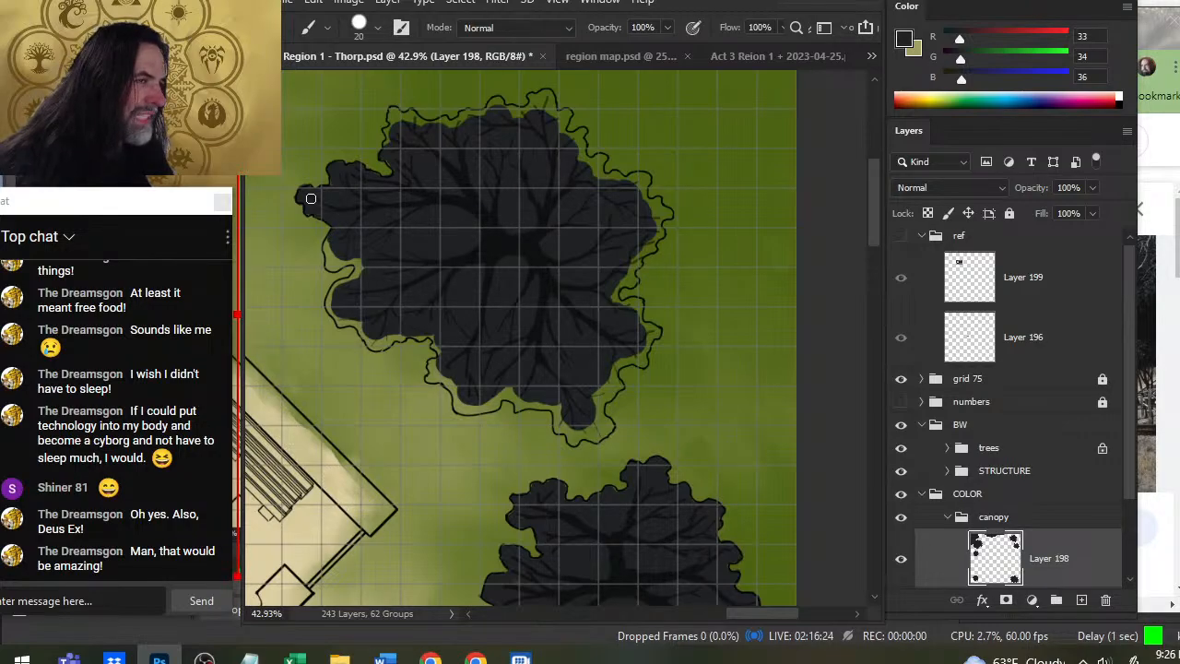
{"action": "left_click_drag", "start_coordinate": [310, 198], "coordinate": [300, 201]}
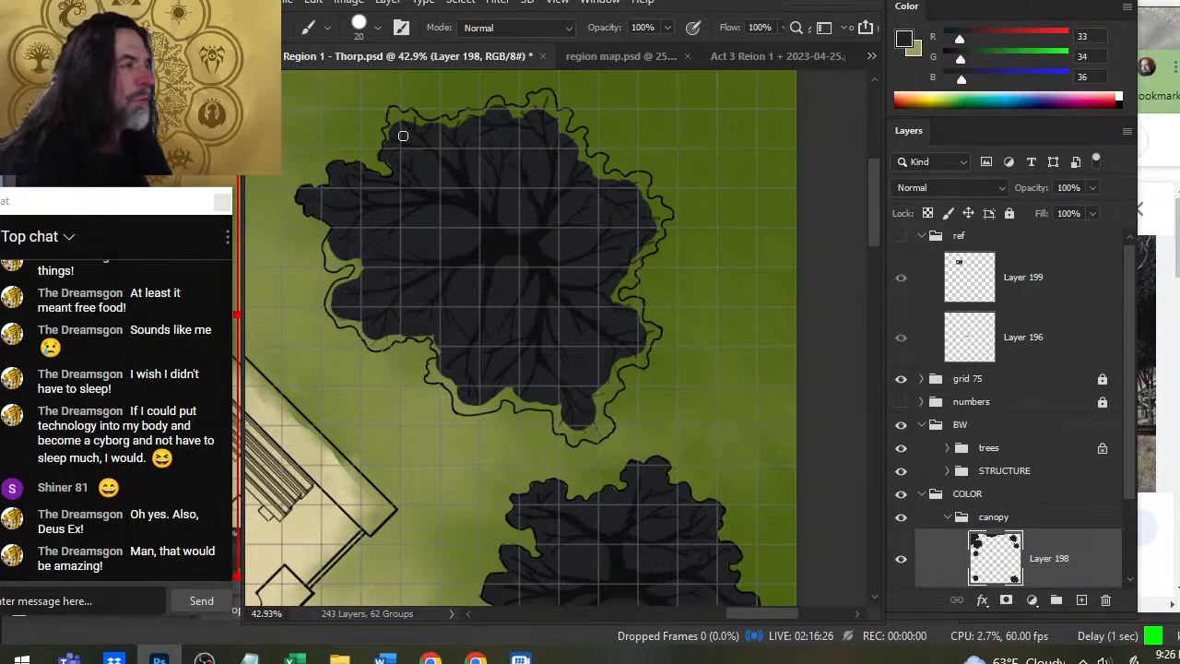
Fill the larger northeast tree's northern edge and northeast side out to the outline.
{"action": "mouse_move", "coordinate": [402, 135]}
{"action": "left_mouse_down"}
{"action": "mouse_move", "coordinate": [385, 141]}
{"action": "mouse_move", "coordinate": [398, 119]}
{"action": "mouse_move", "coordinate": [403, 135]}
{"action": "mouse_move", "coordinate": [396, 114]}
{"action": "mouse_move", "coordinate": [452, 122]}
{"action": "left_mouse_up"}
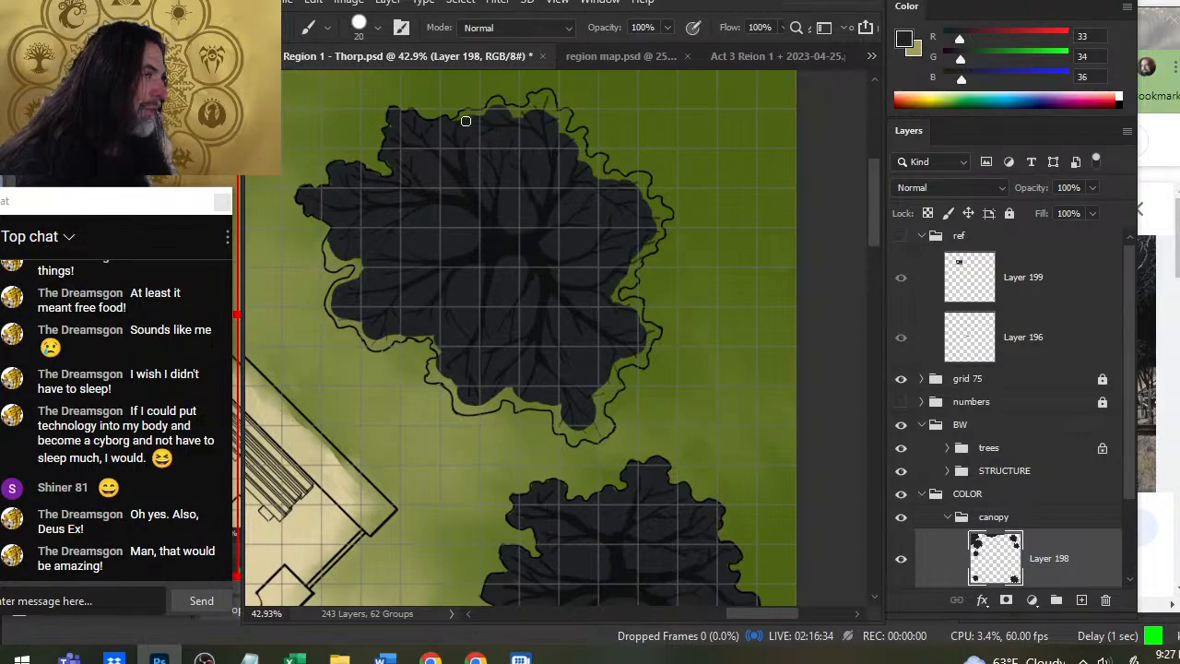
{"action": "left_click_drag", "start_coordinate": [465, 121], "coordinate": [494, 100]}
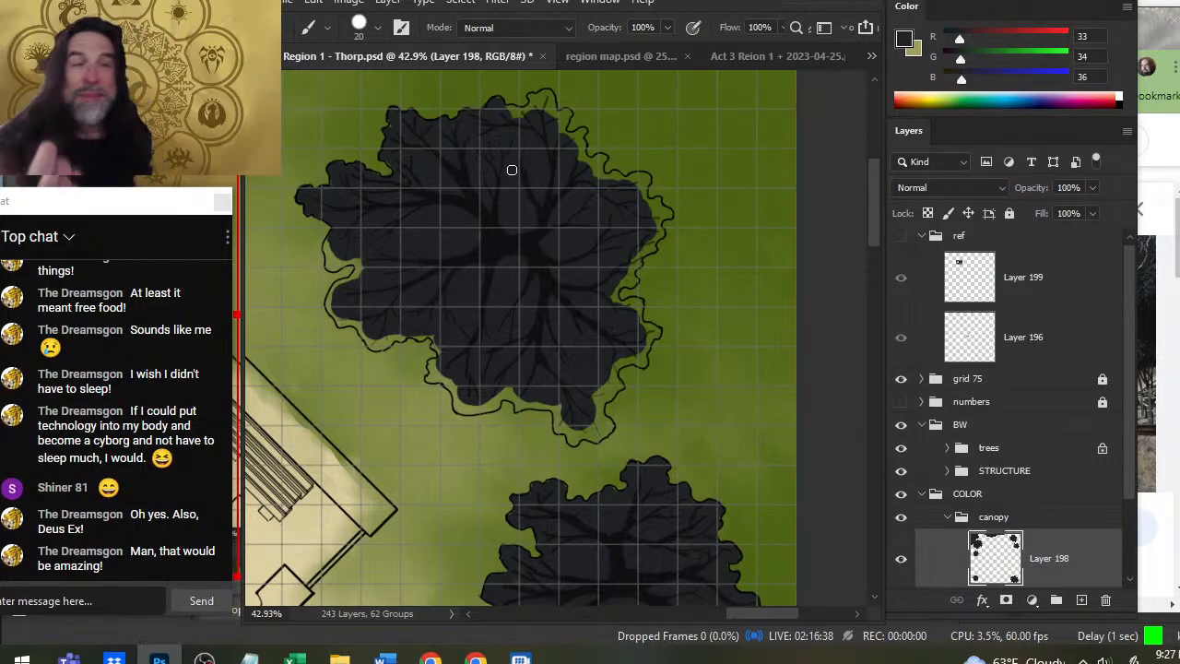
{"action": "scroll", "coordinate": [571, 277], "scroll_direction": "up", "scroll_amount": 3}
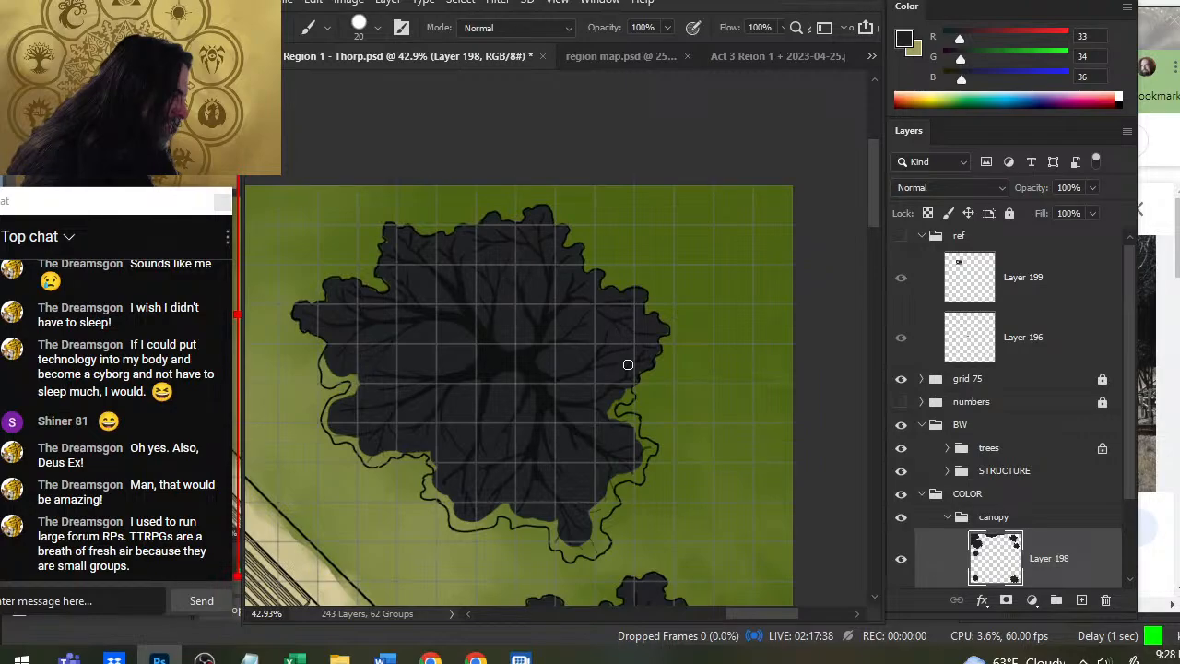
Fill the larger northeast tree's eastern notch, southeast edge and southernmost lobe out to the outline, trimming overspill with the Eraser.
{"action": "key", "text": "e"}
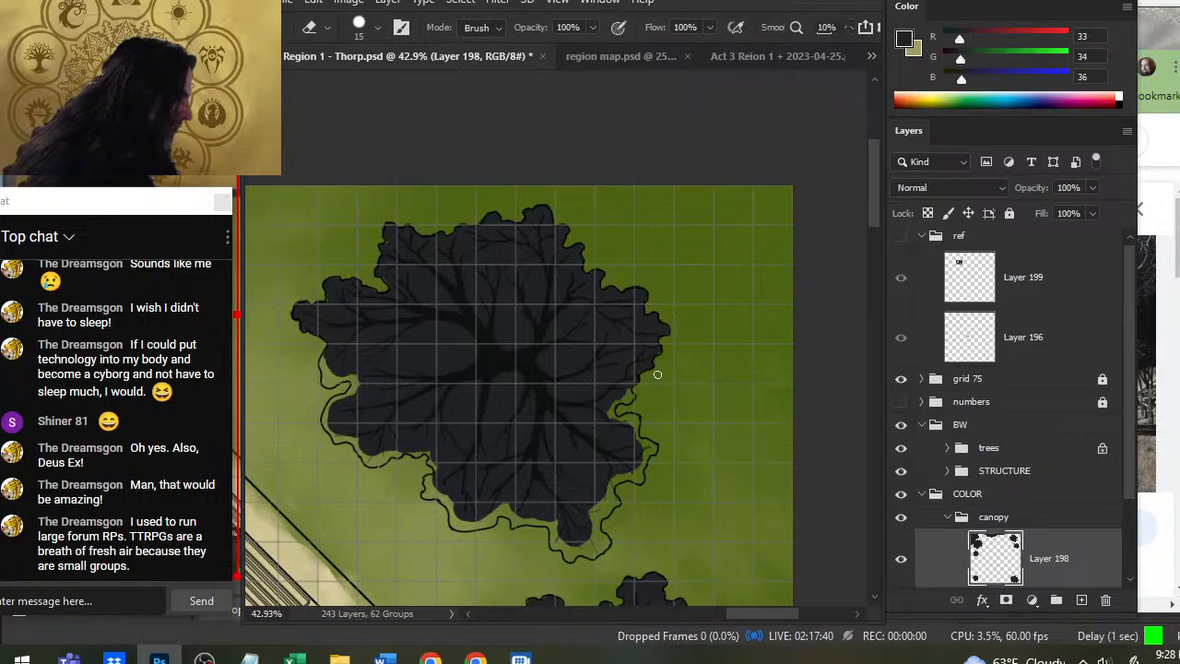
{"action": "key", "text": "b"}
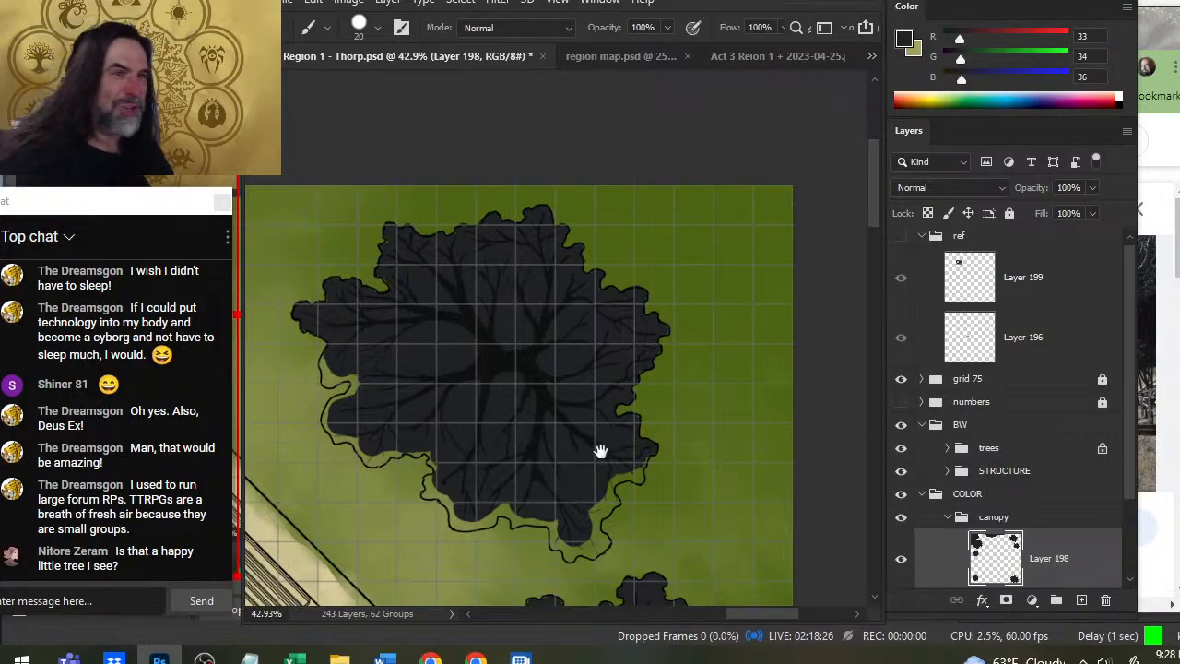
{"action": "scroll", "coordinate": [600, 454], "scroll_direction": "down", "scroll_amount": 3}
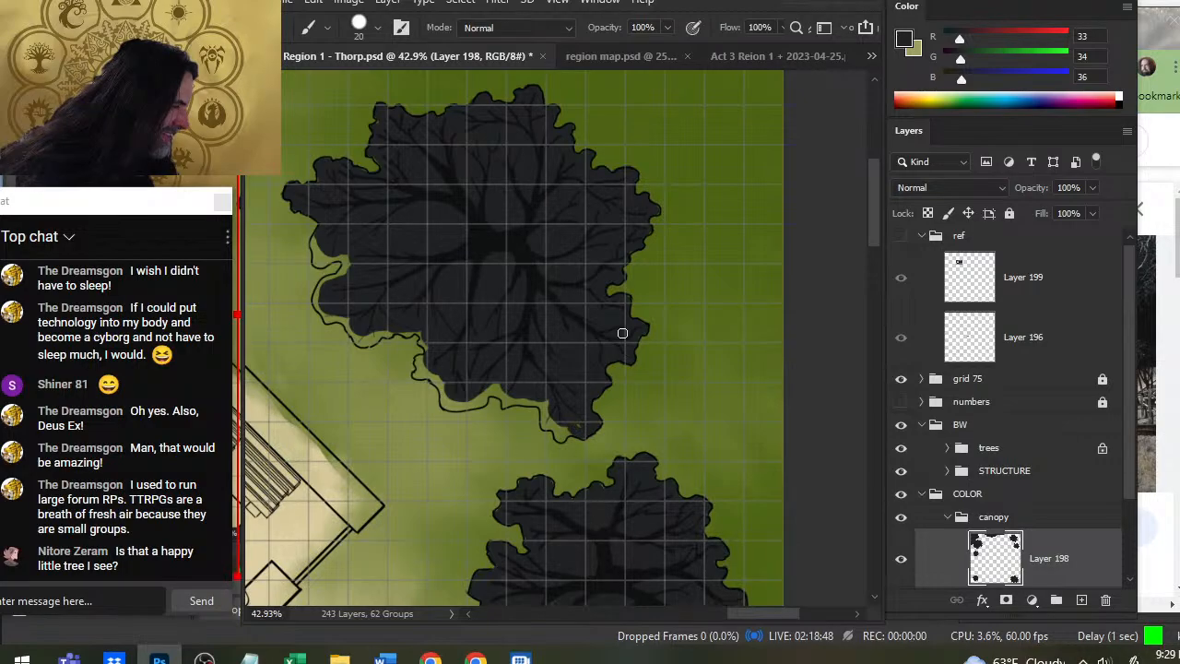
{"action": "left_click_drag", "start_coordinate": [563, 435], "coordinate": [526, 402]}
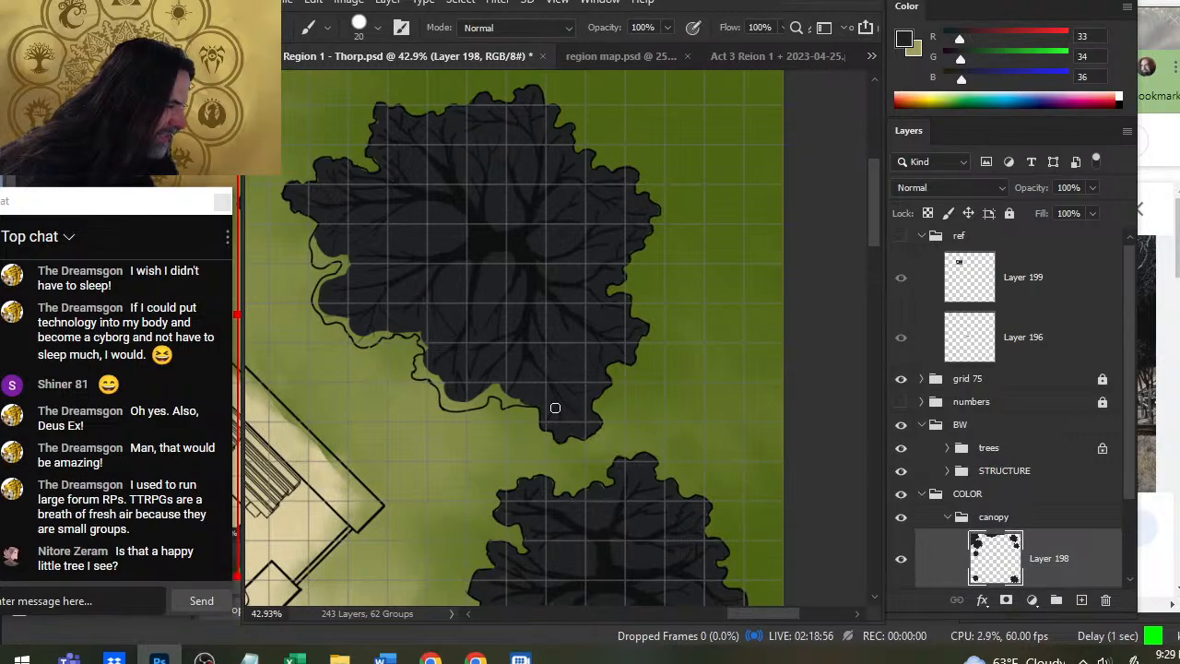
{"action": "key", "text": "e"}
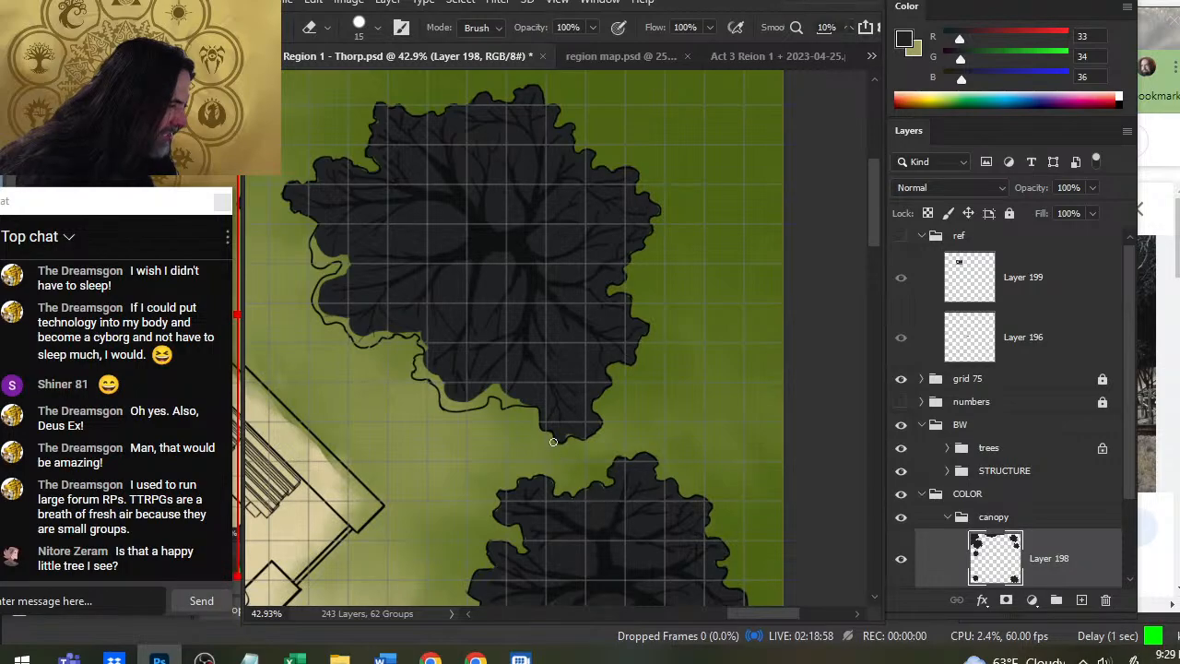
{"action": "key", "text": "b"}
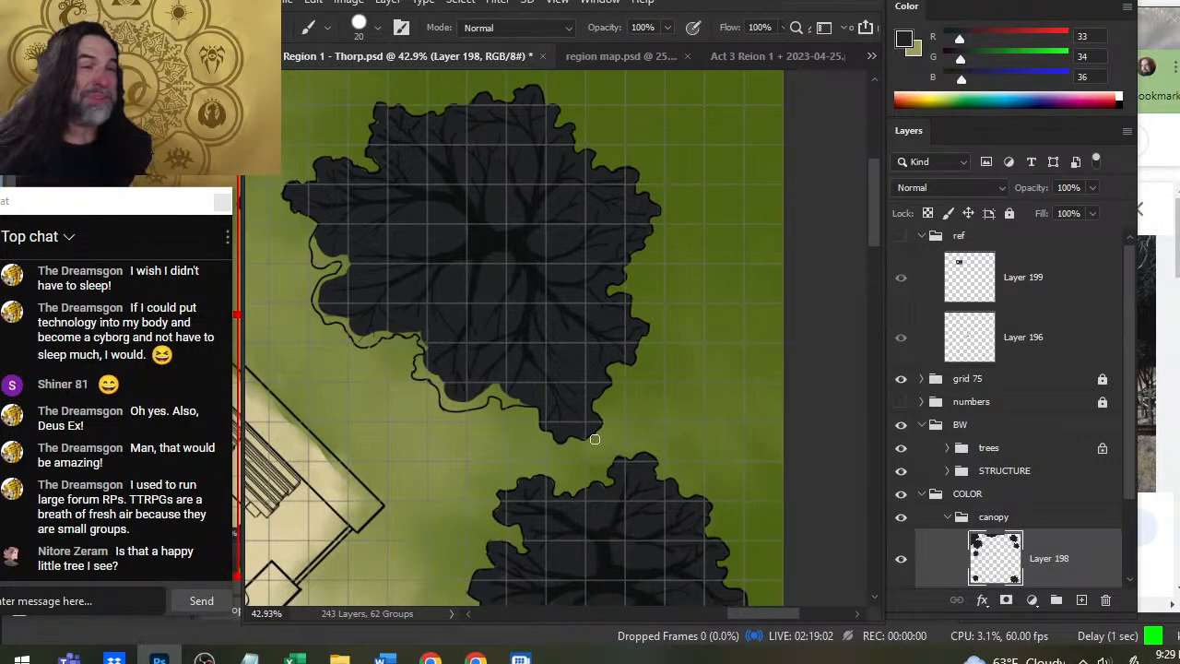
Fill the larger northeast tree's lower west lobes, southwest side and southern edge out to the outline, cleaning up the border.
{"action": "mouse_move", "coordinate": [395, 256]}
{"action": "left_mouse_down"}
{"action": "mouse_move", "coordinate": [526, 369]}
{"action": "mouse_move", "coordinate": [516, 359]}
{"action": "mouse_move", "coordinate": [472, 367]}
{"action": "mouse_move", "coordinate": [480, 392]}
{"action": "mouse_move", "coordinate": [498, 387]}
{"action": "mouse_move", "coordinate": [489, 398]}
{"action": "mouse_move", "coordinate": [529, 389]}
{"action": "mouse_move", "coordinate": [477, 438]}
{"action": "mouse_move", "coordinate": [492, 485]}
{"action": "mouse_move", "coordinate": [515, 481]}
{"action": "mouse_move", "coordinate": [542, 516]}
{"action": "mouse_move", "coordinate": [632, 503]}
{"action": "mouse_move", "coordinate": [649, 529]}
{"action": "mouse_move", "coordinate": [630, 551]}
{"action": "mouse_move", "coordinate": [649, 568]}
{"action": "mouse_move", "coordinate": [636, 566]}
{"action": "mouse_move", "coordinate": [673, 592]}
{"action": "mouse_move", "coordinate": [614, 414]}
{"action": "left_mouse_up"}
{"action": "key", "text": "ctrl+space"}
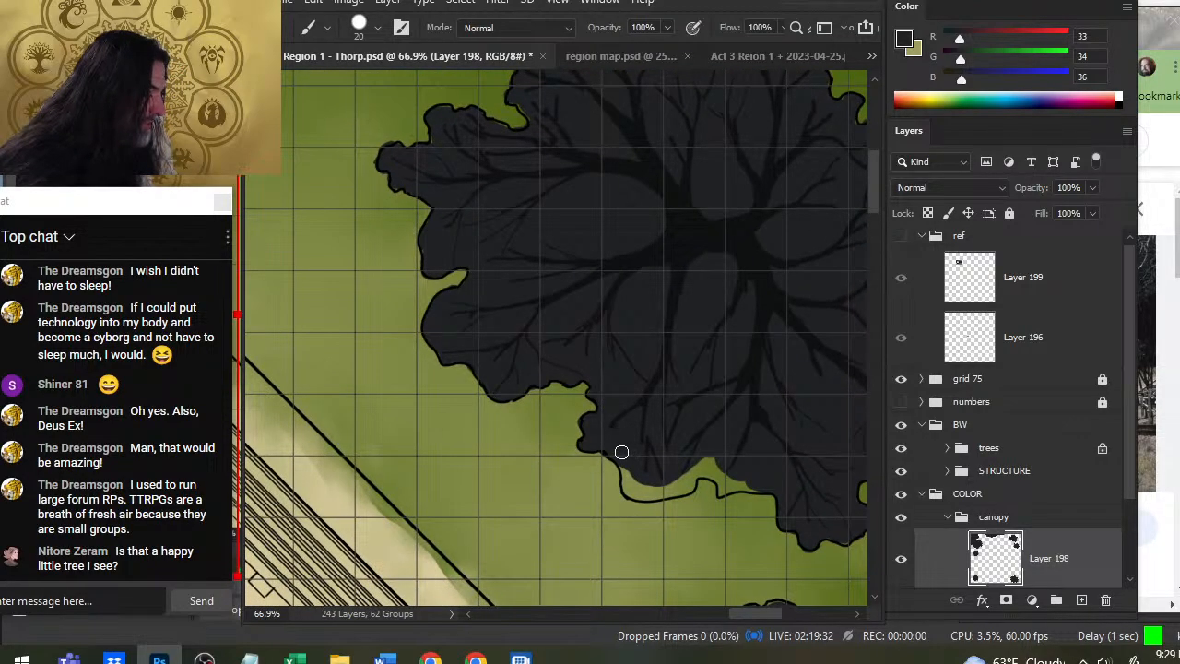
{"action": "key", "text": "e"}
{"action": "mouse_move", "coordinate": [635, 479]}
{"action": "left_mouse_down"}
{"action": "mouse_move", "coordinate": [648, 485]}
{"action": "mouse_move", "coordinate": [636, 492]}
{"action": "mouse_move", "coordinate": [670, 494]}
{"action": "mouse_move", "coordinate": [717, 463]}
{"action": "mouse_move", "coordinate": [732, 476]}
{"action": "mouse_move", "coordinate": [715, 473]}
{"action": "mouse_move", "coordinate": [732, 479]}
{"action": "mouse_move", "coordinate": [721, 489]}
{"action": "mouse_move", "coordinate": [754, 489]}
{"action": "mouse_move", "coordinate": [726, 496]}
{"action": "left_mouse_up"}
{"action": "key", "text": "b"}
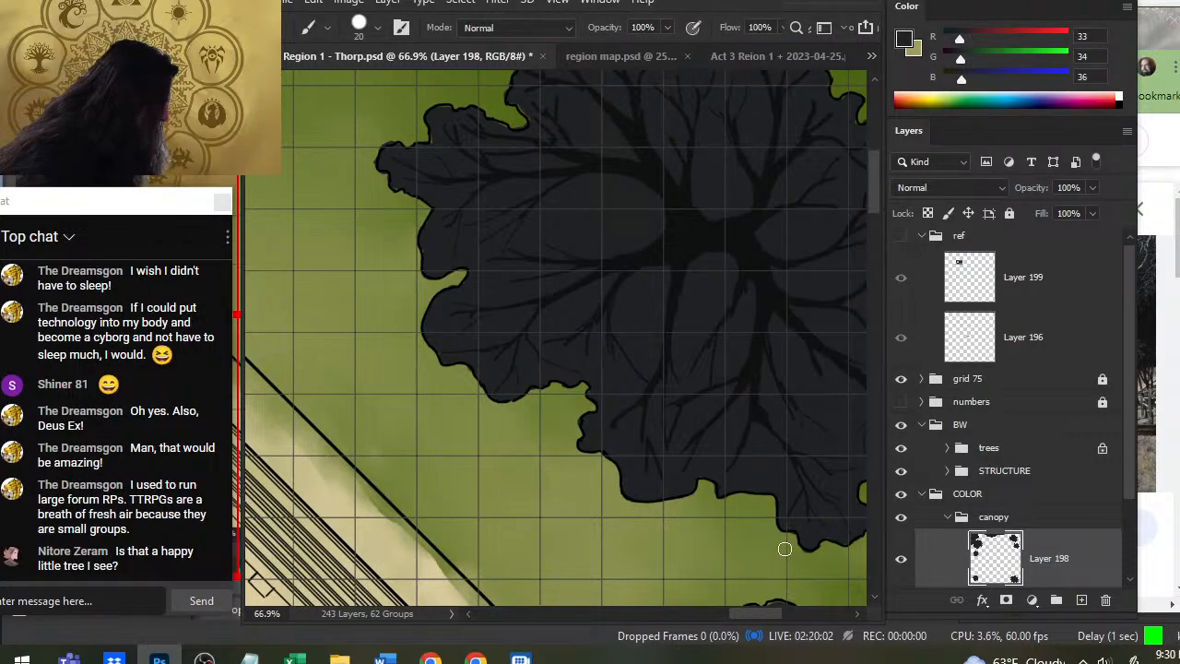
{"action": "key", "text": "e"}
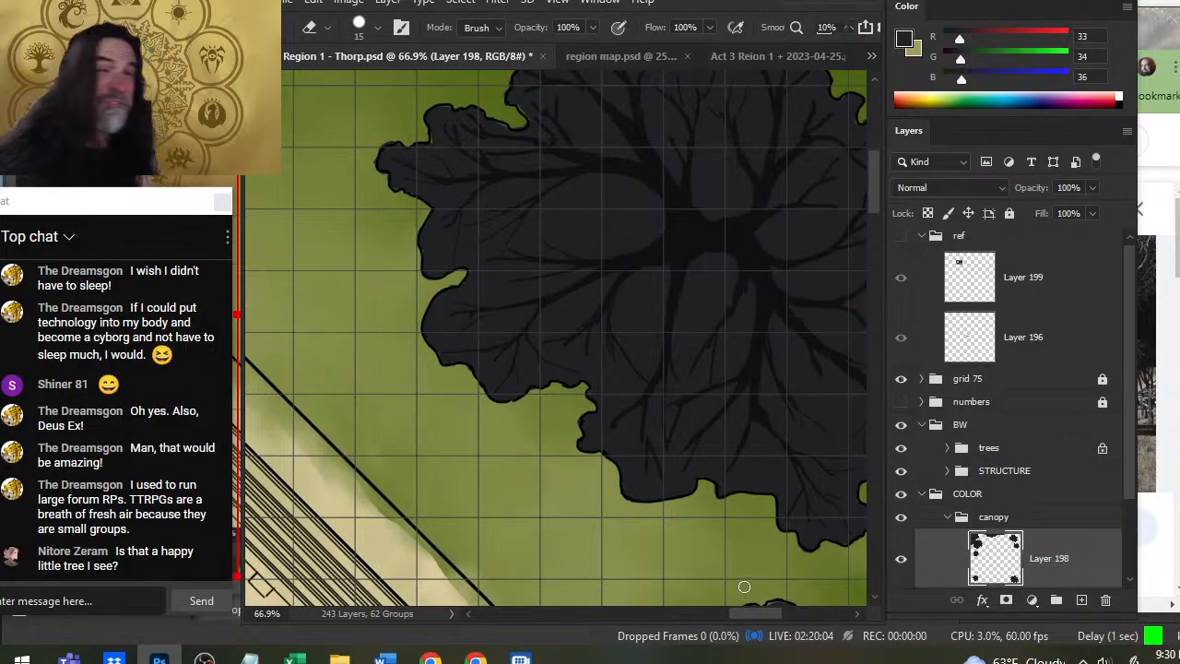
{"action": "mouse_move", "coordinate": [582, 344]}
{"action": "left_mouse_down"}
{"action": "mouse_move", "coordinate": [643, 559]}
{"action": "mouse_move", "coordinate": [633, 516]}
{"action": "left_mouse_up"}
{"action": "key", "text": "b"}
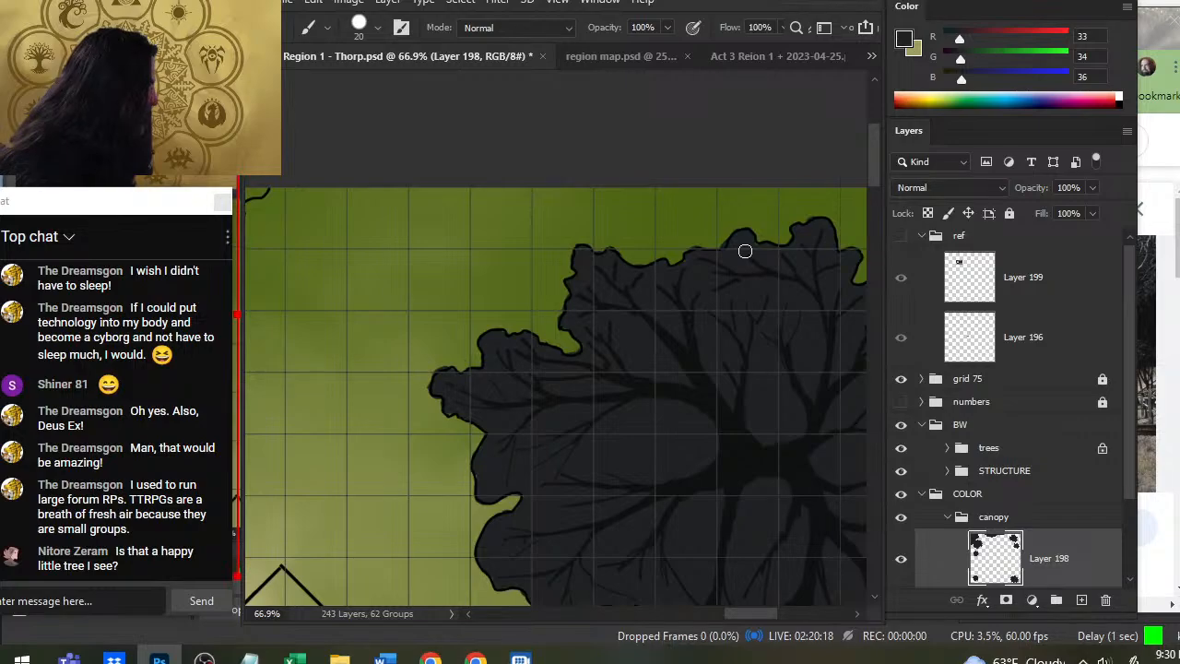
Fill the western tip of the large canopy along the map's north edge out to the outline.
{"action": "key", "text": "z"}
{"action": "left_click_drag", "start_coordinate": [774, 526], "coordinate": [640, 332]}
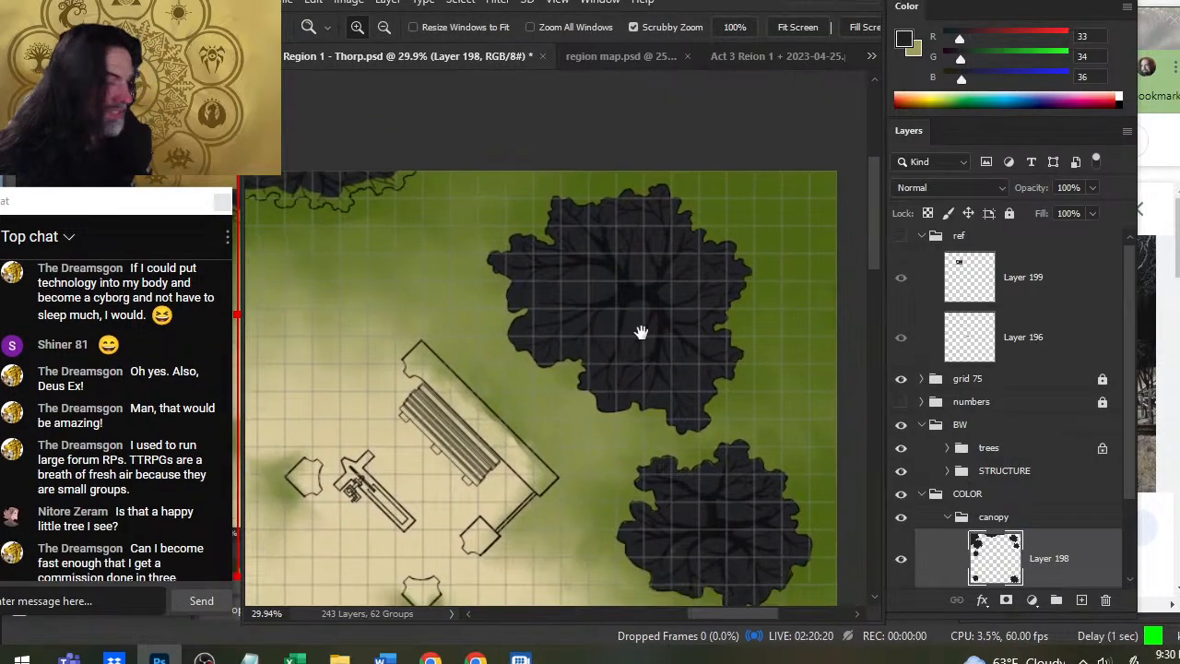
{"action": "left_click_drag", "start_coordinate": [745, 387], "coordinate": [990, 560]}
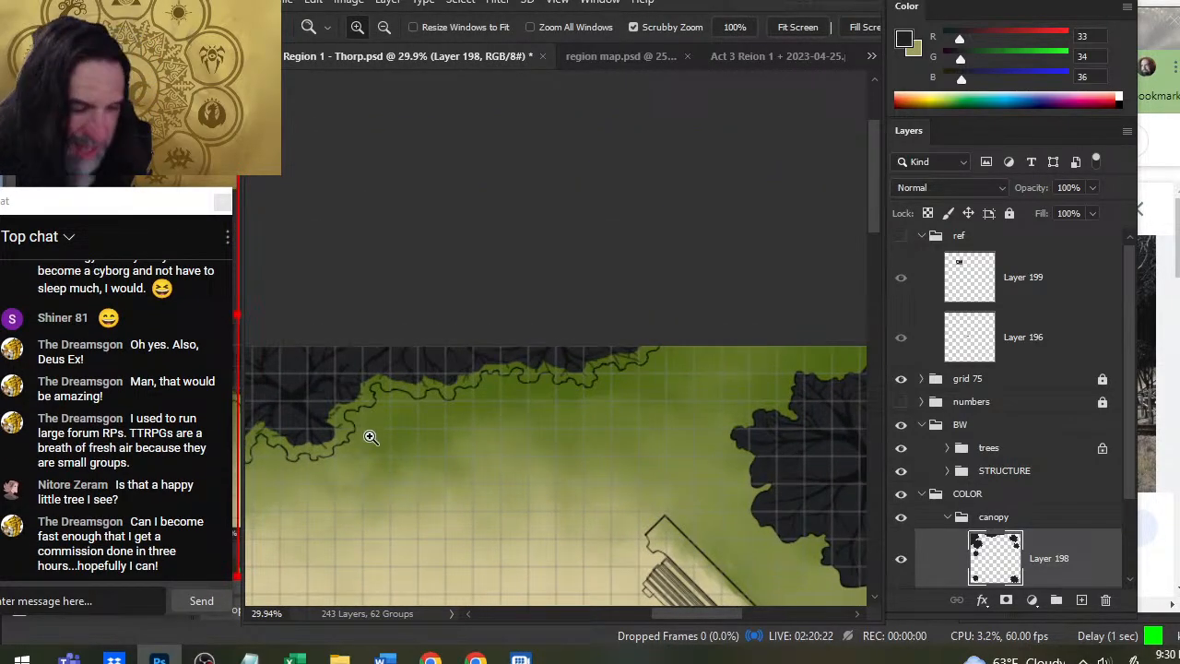
{"action": "mouse_move", "coordinate": [370, 437]}
{"action": "left_mouse_down"}
{"action": "mouse_move", "coordinate": [492, 500]}
{"action": "mouse_move", "coordinate": [432, 521]}
{"action": "mouse_move", "coordinate": [680, 495]}
{"action": "mouse_move", "coordinate": [672, 487]}
{"action": "mouse_move", "coordinate": [814, 526]}
{"action": "mouse_move", "coordinate": [651, 495]}
{"action": "left_mouse_up"}
{"action": "key", "text": "b"}
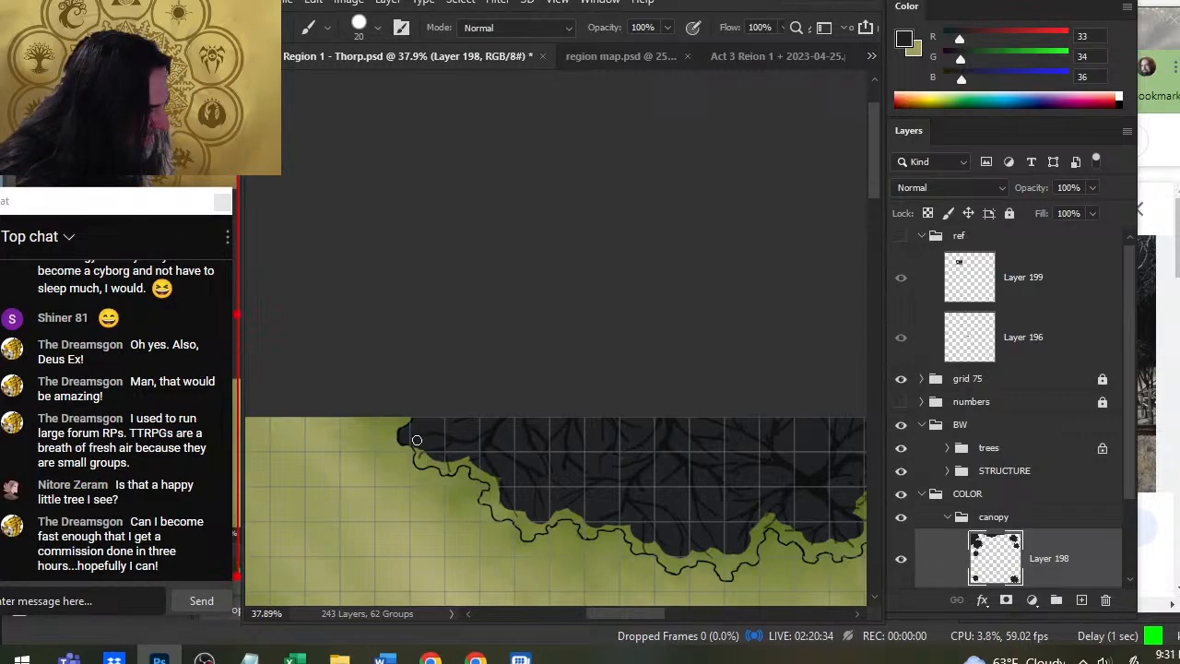
{"action": "left_click_drag", "start_coordinate": [417, 440], "coordinate": [427, 464]}
Fill the small lobes just southeast of the north-edge canopy's western tip out to the outline with a size 20 brush.
{"action": "key", "text": "ctrl+space"}
{"action": "left_click_drag", "start_coordinate": [562, 488], "coordinate": [539, 526]}
{"action": "left_click_drag", "start_coordinate": [642, 553], "coordinate": [434, 297]}
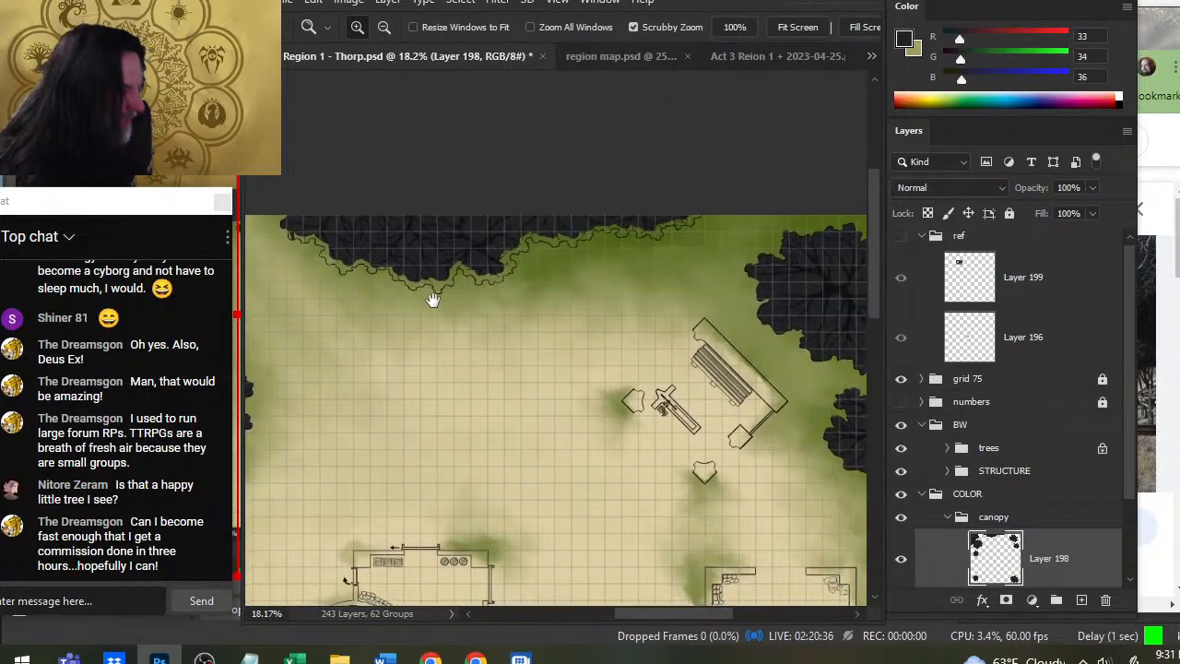
{"action": "scroll", "coordinate": [514, 360], "scroll_direction": "down", "scroll_amount": 2}
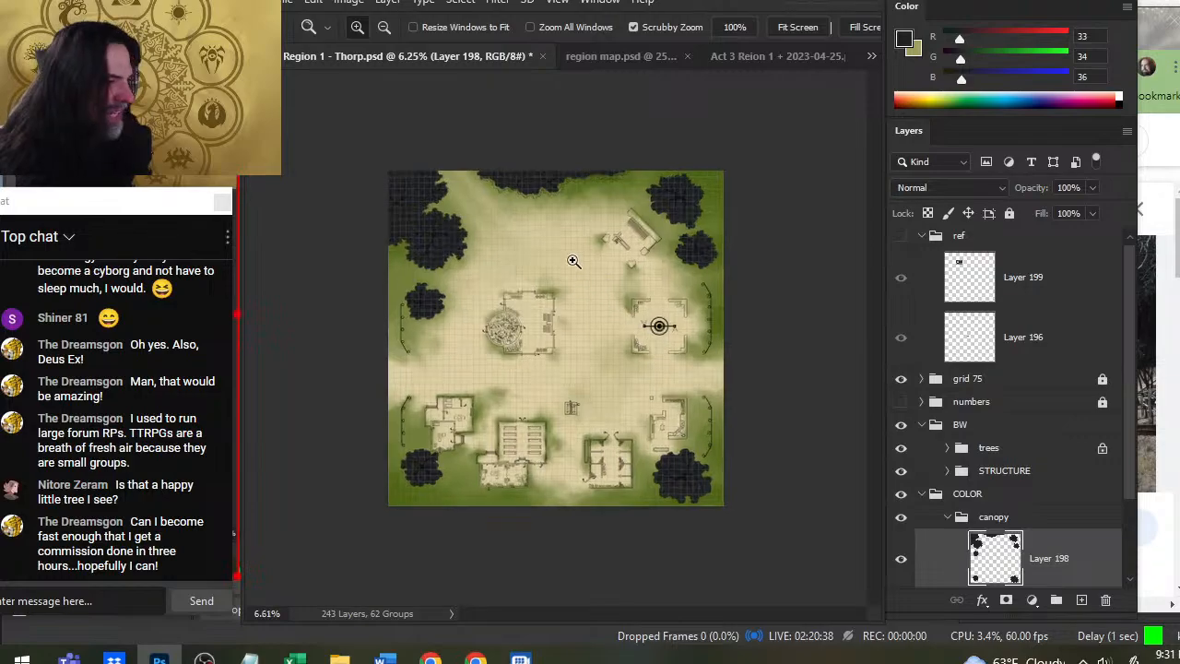
{"action": "scroll", "coordinate": [571, 256], "scroll_direction": "up", "scroll_amount": 2}
{"action": "scroll", "coordinate": [408, 414], "scroll_direction": "up", "scroll_amount": 5}
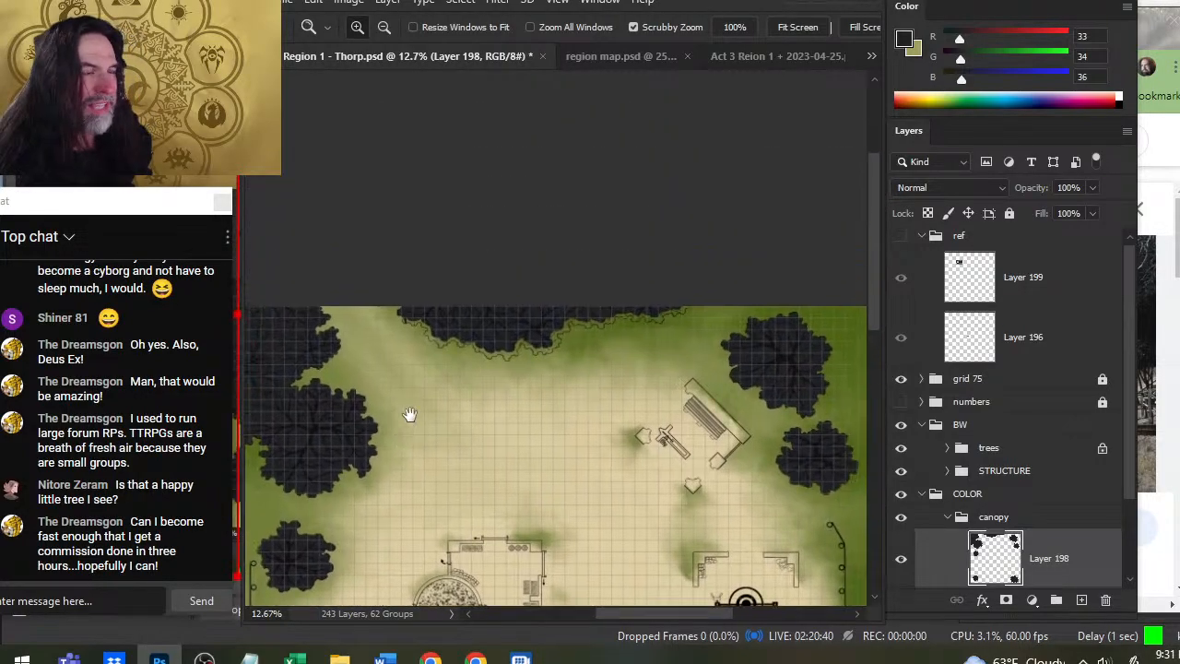
{"action": "left_click_drag", "start_coordinate": [482, 387], "coordinate": [595, 440]}
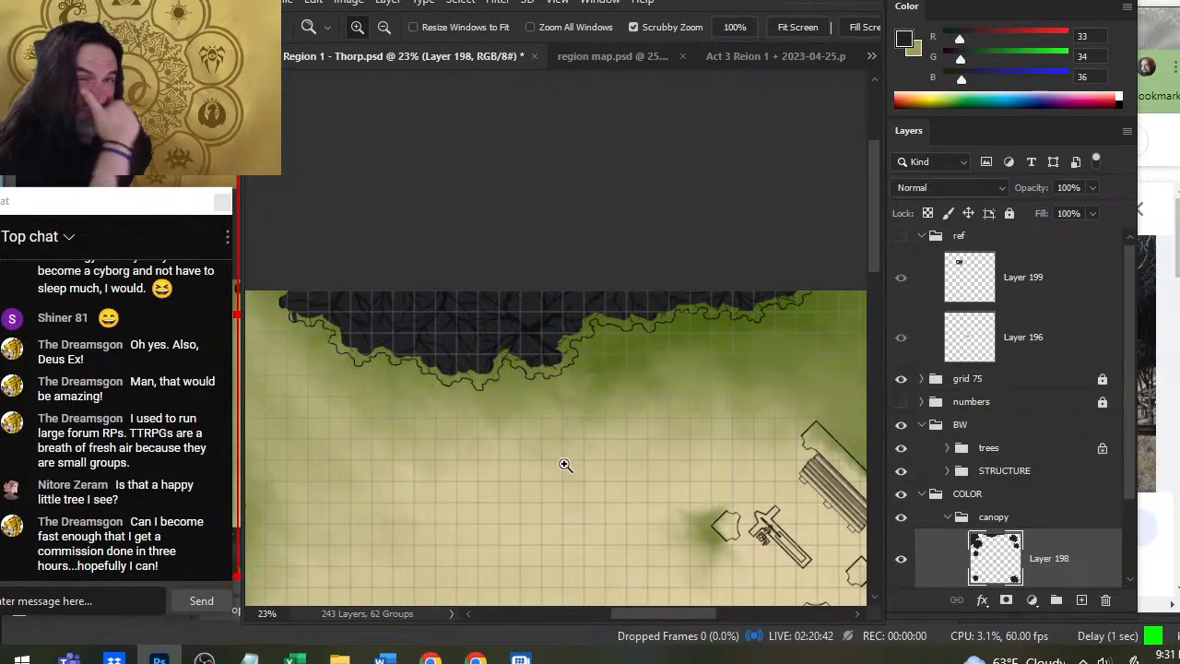
{"action": "scroll", "coordinate": [369, 353], "scroll_direction": "up", "scroll_amount": 3}
{"action": "left_click_drag", "start_coordinate": [421, 371], "coordinate": [603, 427]}
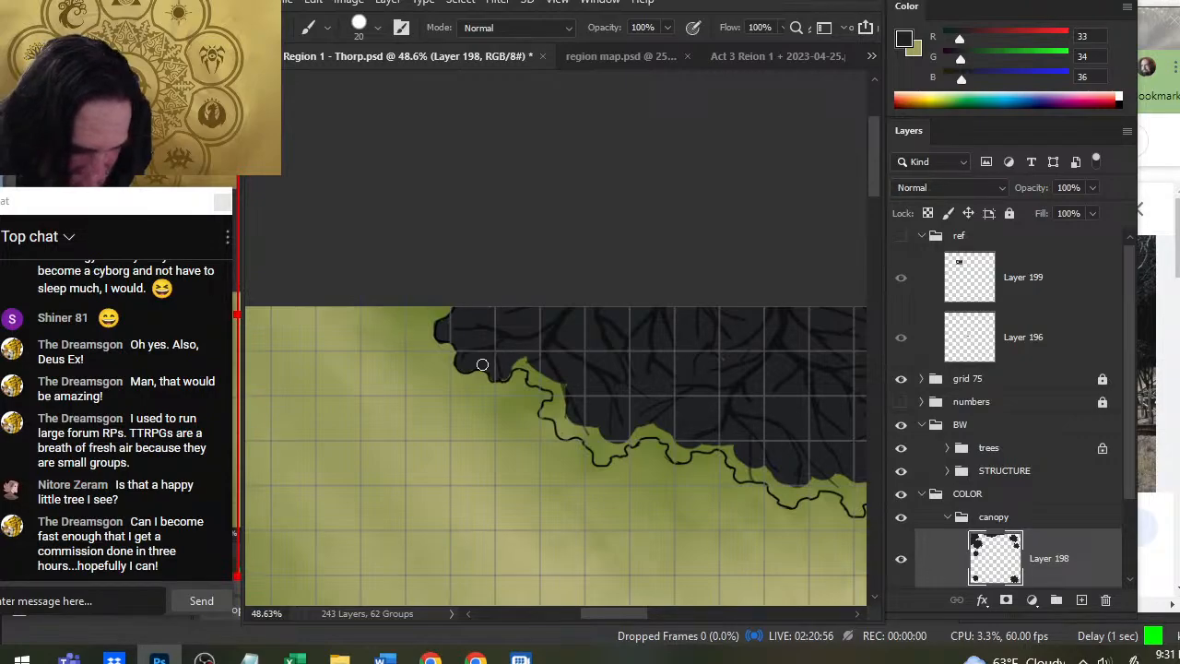
{"action": "scroll", "coordinate": [472, 470], "scroll_direction": "down", "scroll_amount": 2}
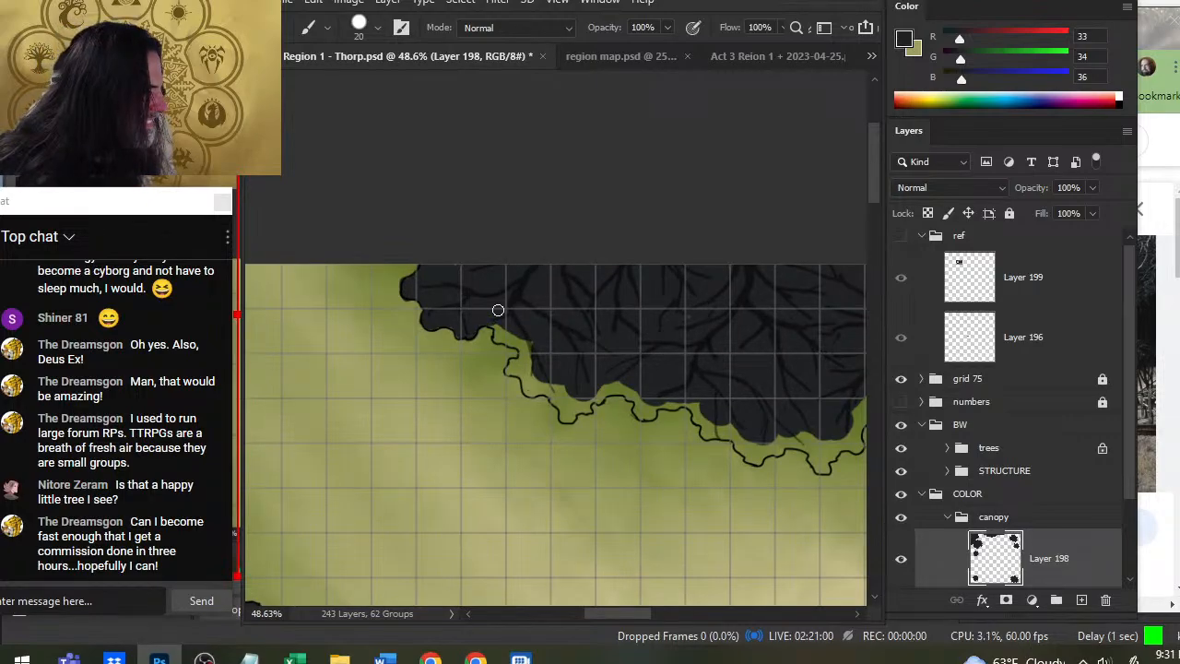
Fill the north-edge canopy's southwest side and its first southern lobes in near-black out to the outline, covering the leftover gap inside.
{"action": "mouse_move", "coordinate": [497, 309]}
{"action": "left_mouse_down"}
{"action": "mouse_move", "coordinate": [500, 338]}
{"action": "mouse_move", "coordinate": [530, 352]}
{"action": "mouse_move", "coordinate": [509, 373]}
{"action": "mouse_move", "coordinate": [562, 404]}
{"action": "left_mouse_up"}
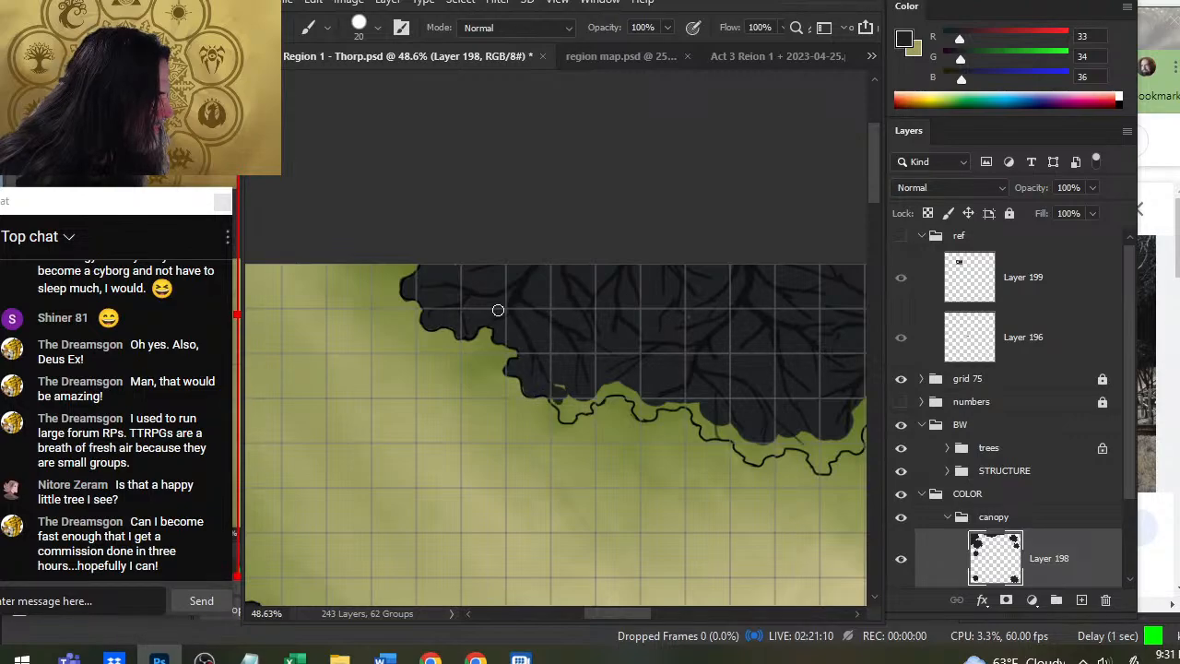
{"action": "key", "text": "e"}
{"action": "key", "text": "b"}
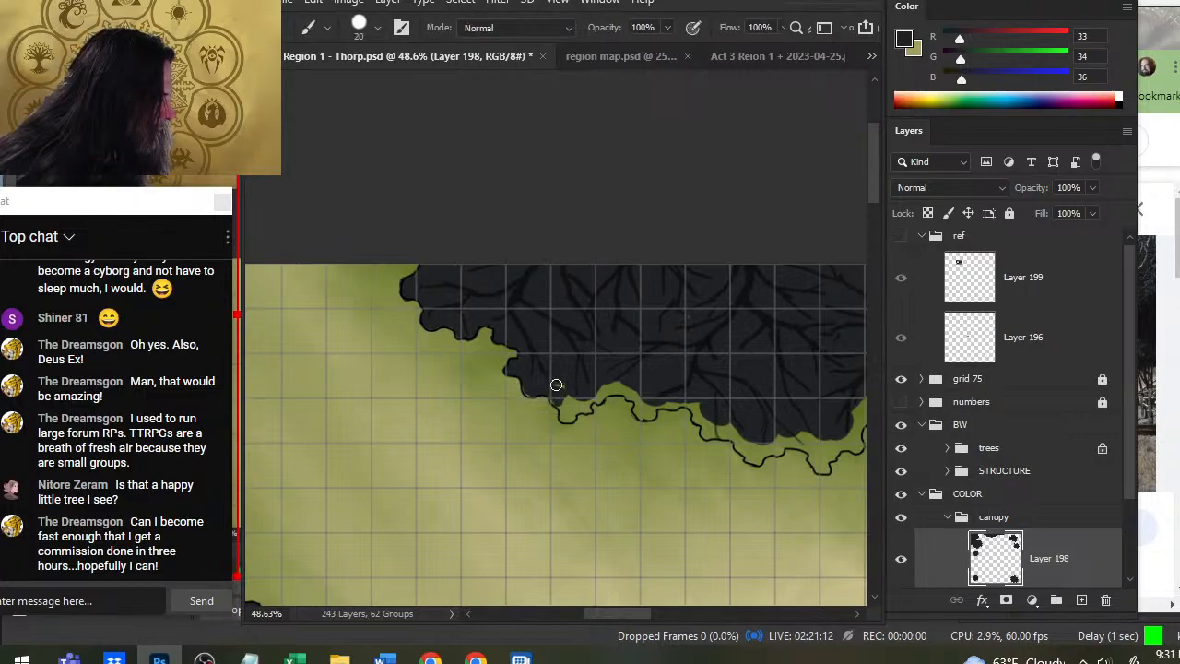
{"action": "left_click", "coordinate": [557, 385]}
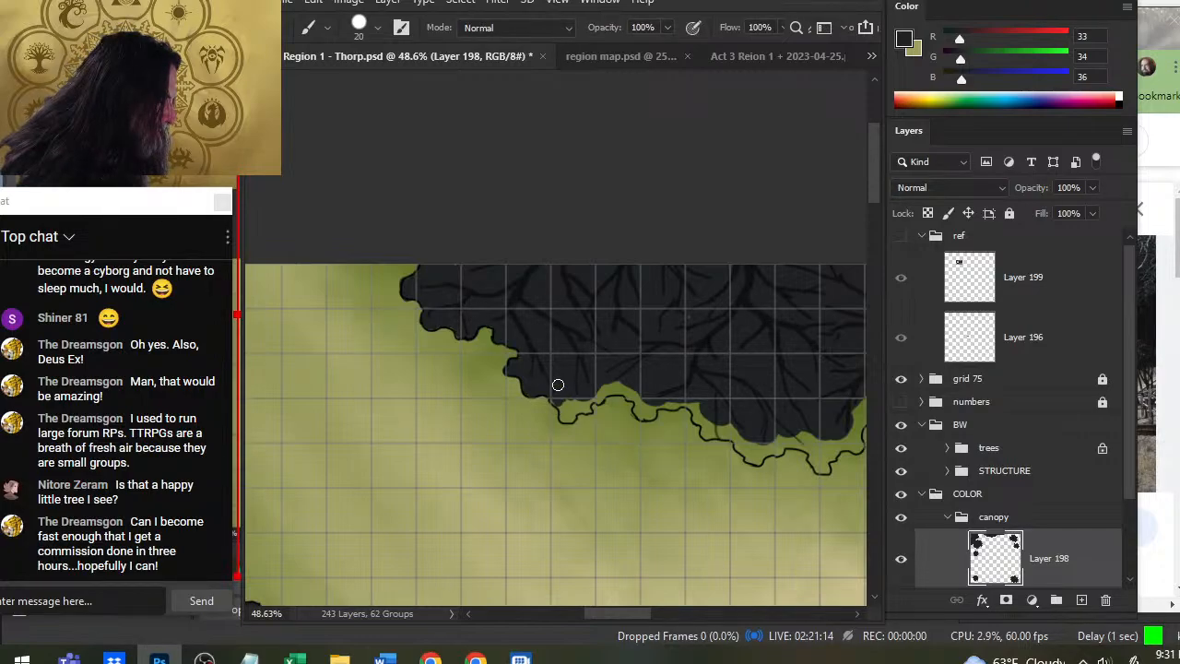
{"action": "mouse_move", "coordinate": [559, 402]}
{"action": "left_mouse_down"}
{"action": "mouse_move", "coordinate": [568, 422]}
{"action": "mouse_move", "coordinate": [581, 406]}
{"action": "mouse_move", "coordinate": [595, 425]}
{"action": "left_mouse_up"}
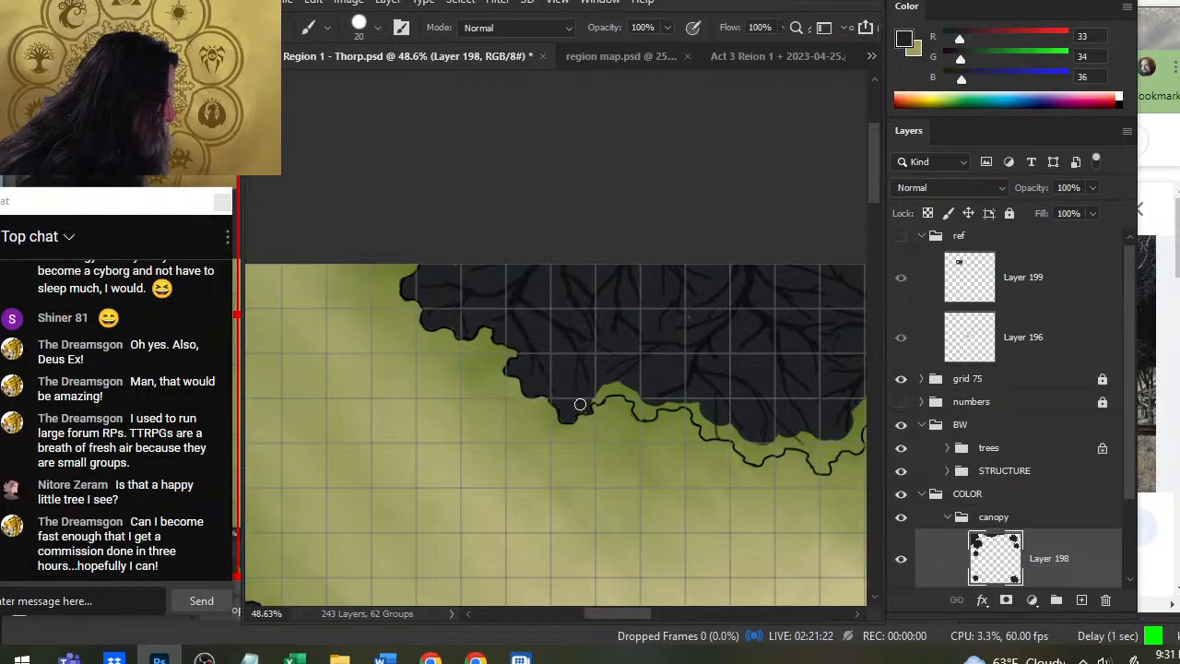
{"action": "mouse_move", "coordinate": [605, 395]}
{"action": "left_mouse_down"}
{"action": "mouse_move", "coordinate": [617, 384]}
{"action": "mouse_move", "coordinate": [633, 393]}
{"action": "left_mouse_up"}
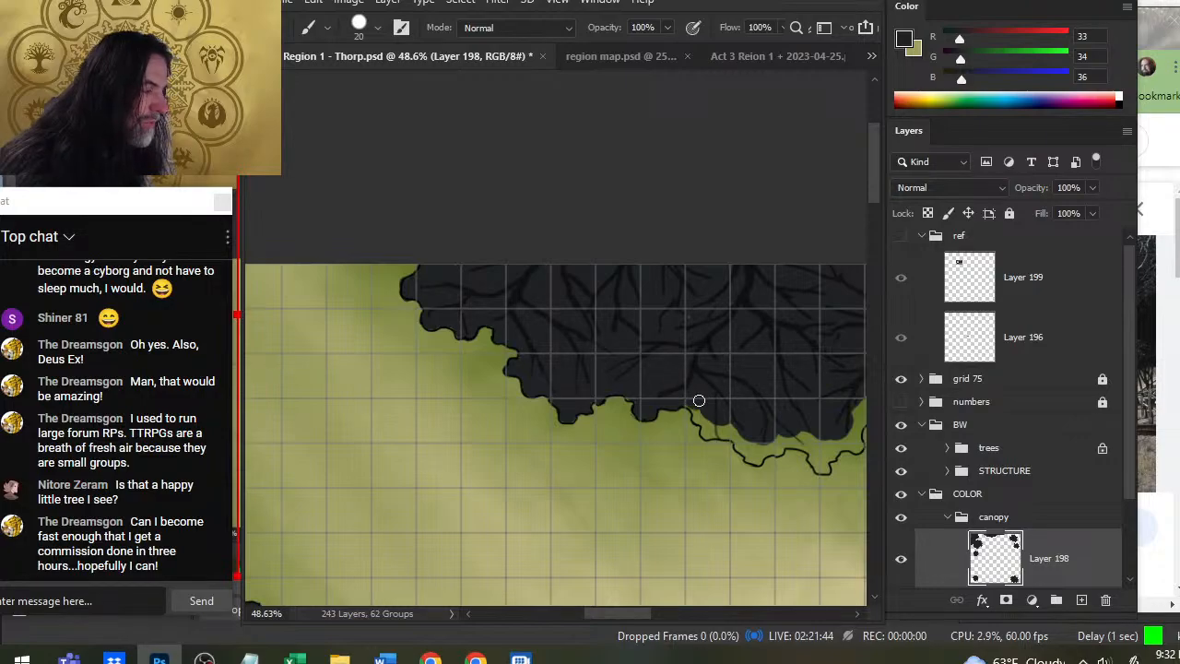
Fill the north-edge canopy's southern lobes out to the outline through its southernmost tip, cleaning up the border there.
{"action": "left_click_drag", "start_coordinate": [698, 419], "coordinate": [724, 433]}
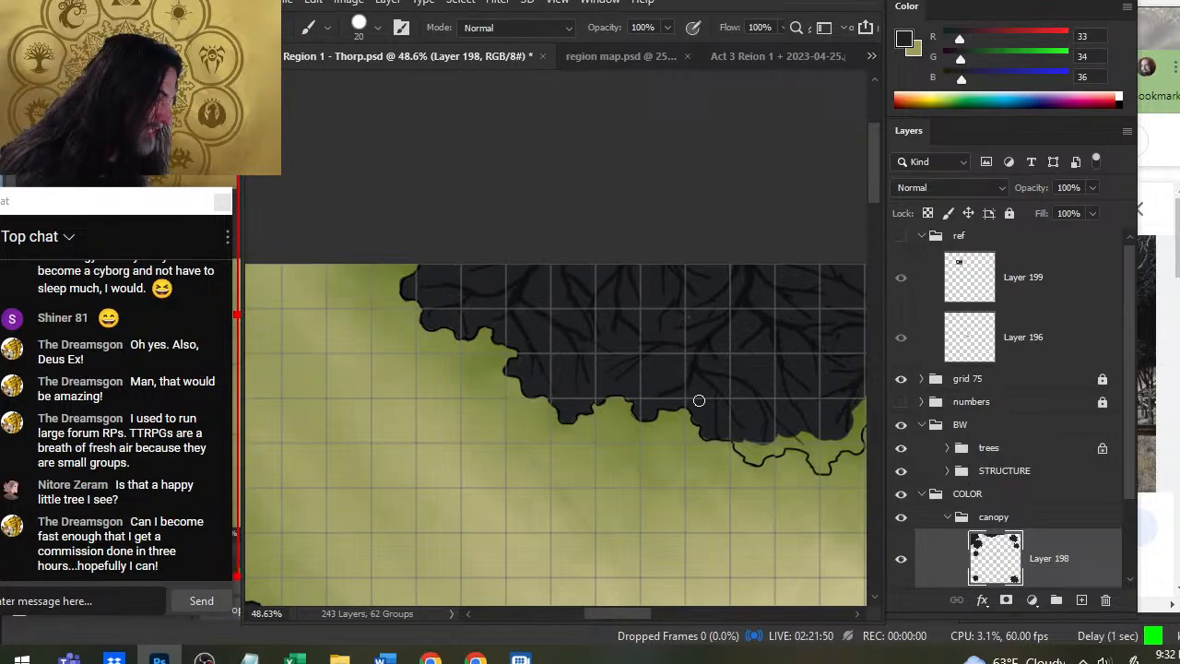
{"action": "mouse_move", "coordinate": [737, 441]}
{"action": "left_mouse_down"}
{"action": "mouse_move", "coordinate": [748, 451]}
{"action": "mouse_move", "coordinate": [722, 454]}
{"action": "left_mouse_up"}
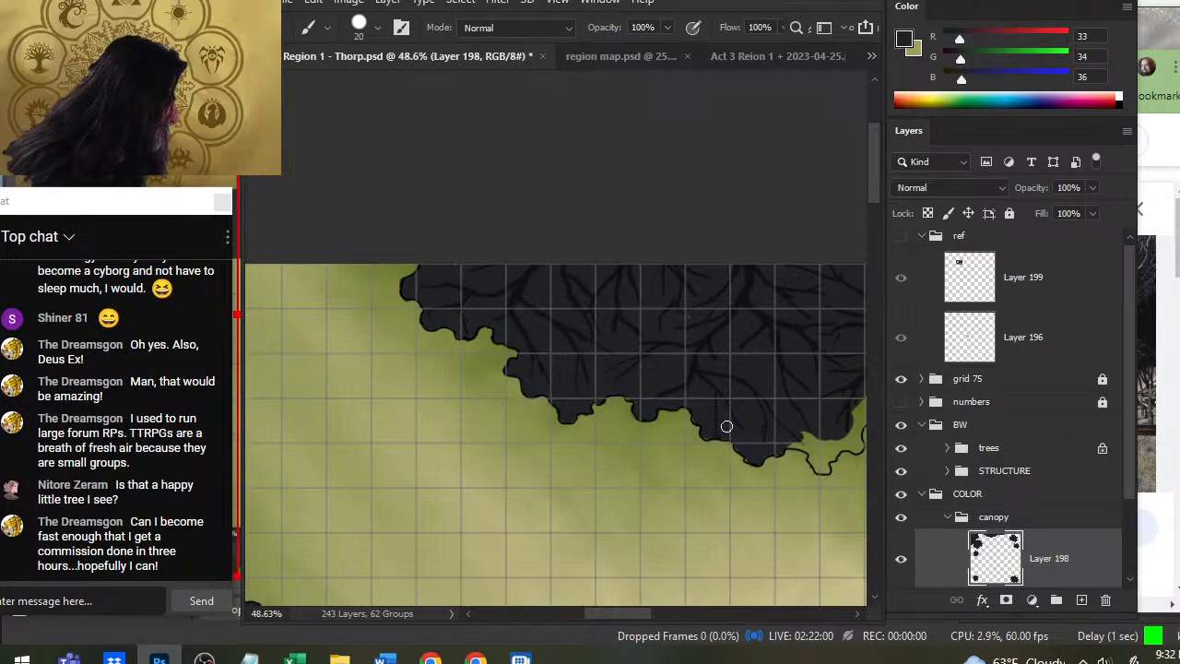
{"action": "left_click_drag", "start_coordinate": [726, 426], "coordinate": [750, 434]}
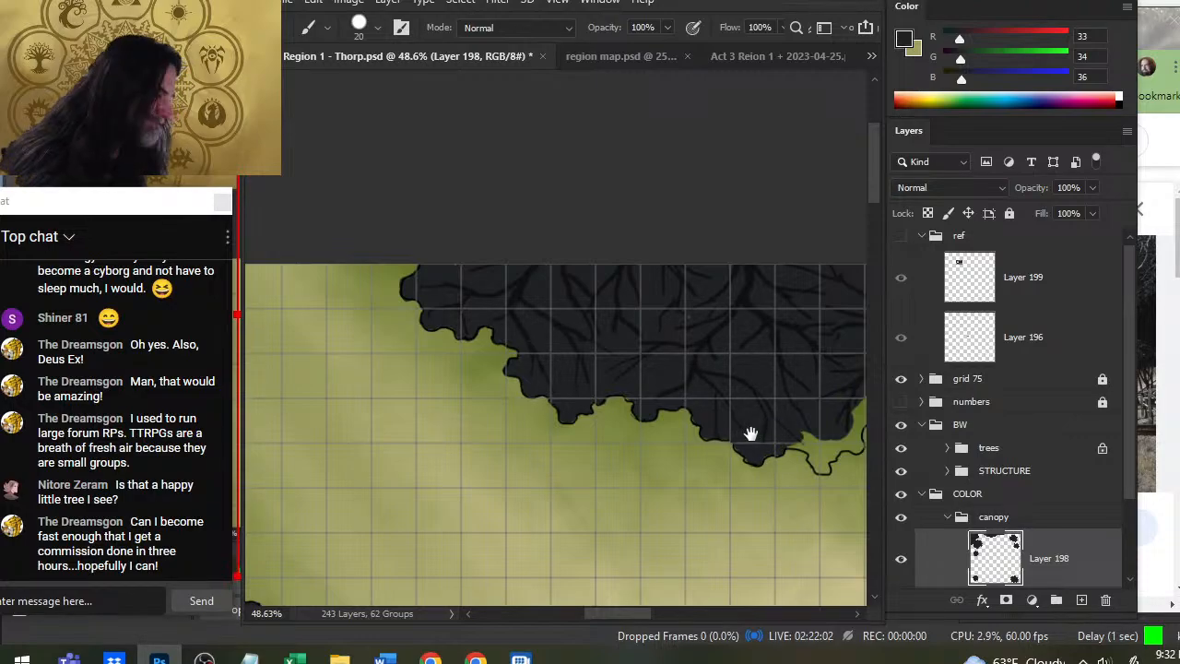
{"action": "scroll", "coordinate": [750, 434], "scroll_direction": "down", "scroll_amount": 2}
{"action": "mouse_move", "coordinate": [671, 365]}
{"action": "left_mouse_down"}
{"action": "mouse_move", "coordinate": [654, 380]}
{"action": "mouse_move", "coordinate": [665, 394]}
{"action": "left_mouse_up"}
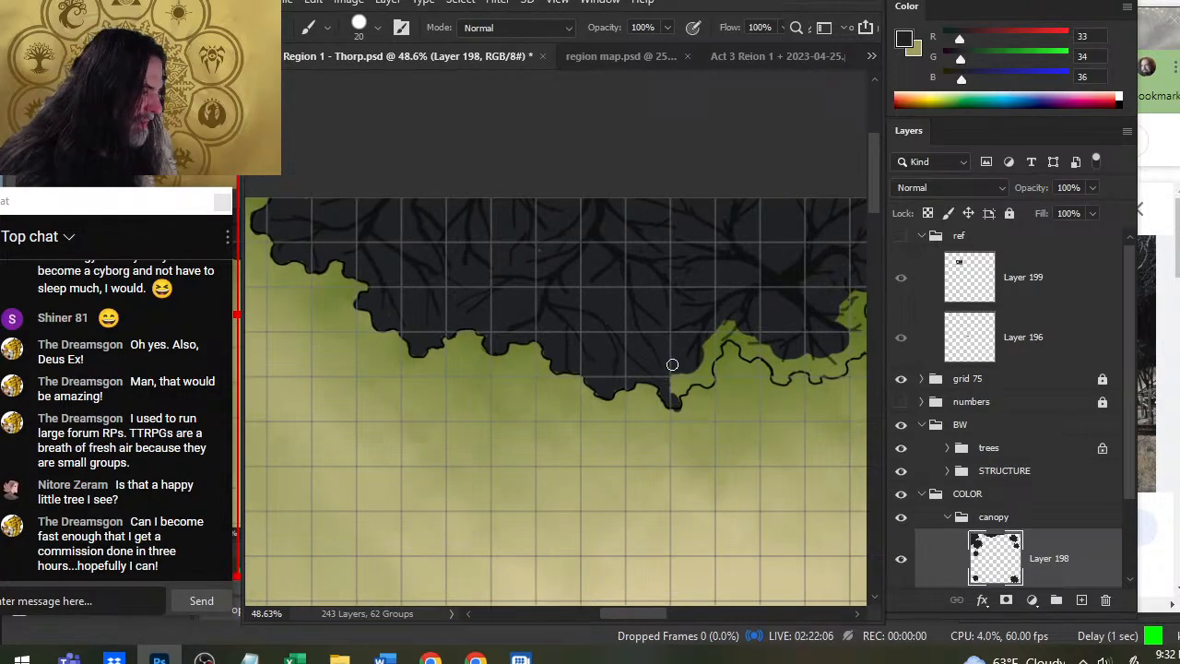
{"action": "key", "text": "e"}
{"action": "key", "text": "b"}
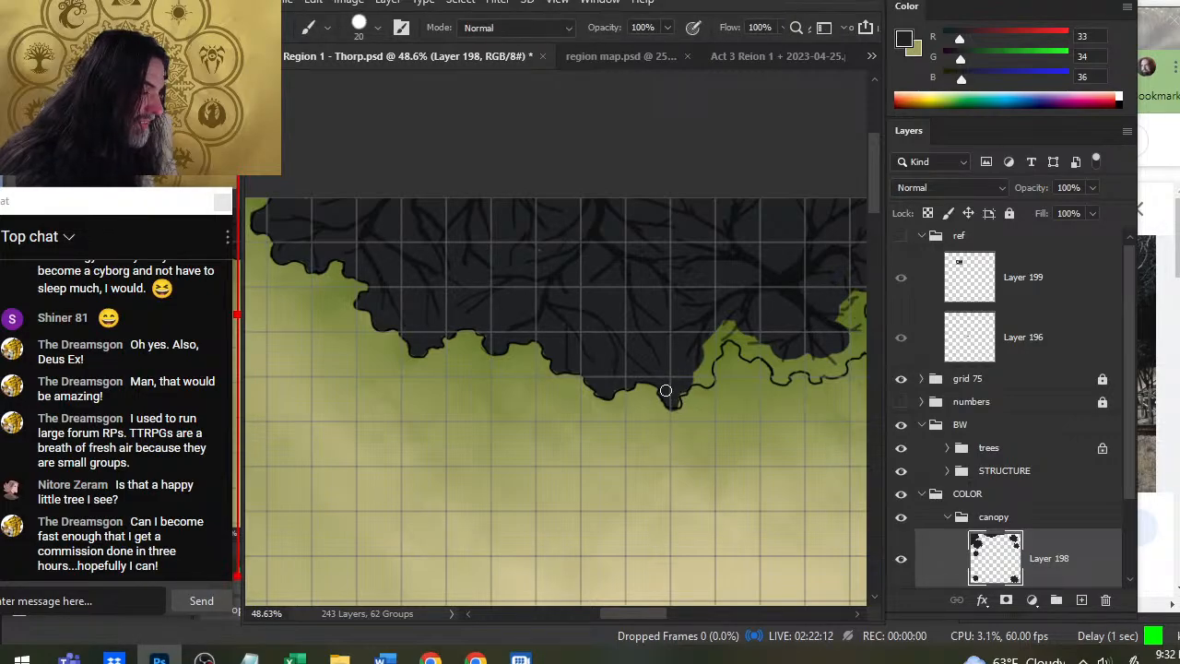
{"action": "key", "text": "e"}
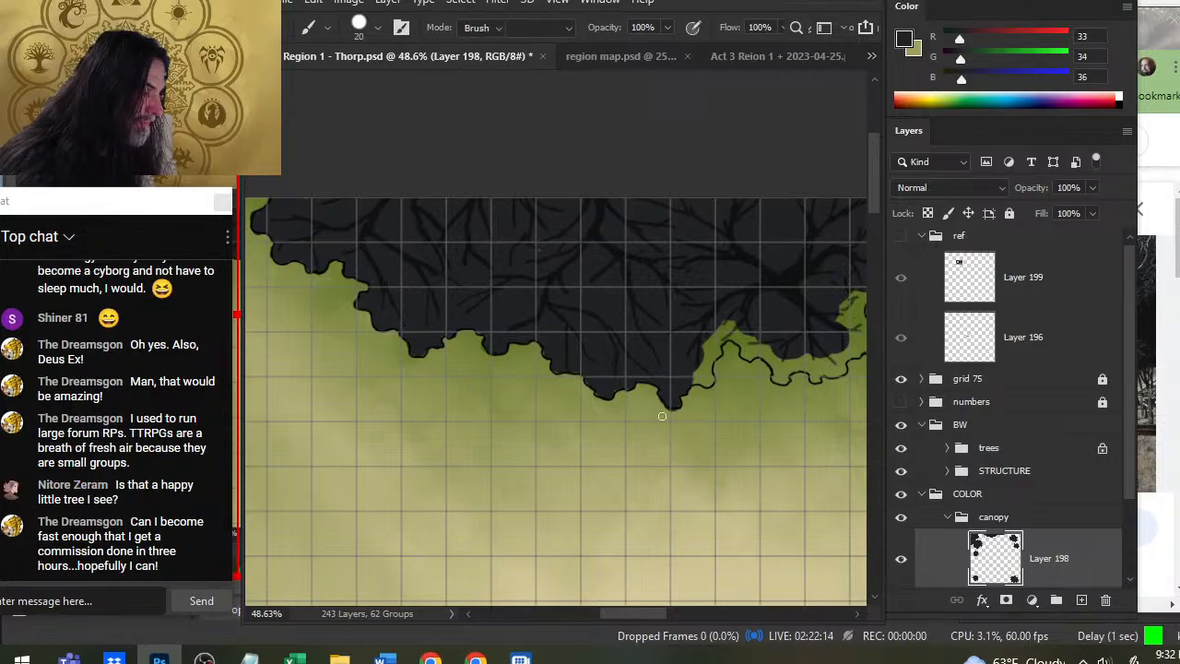
{"action": "key", "text": "b"}
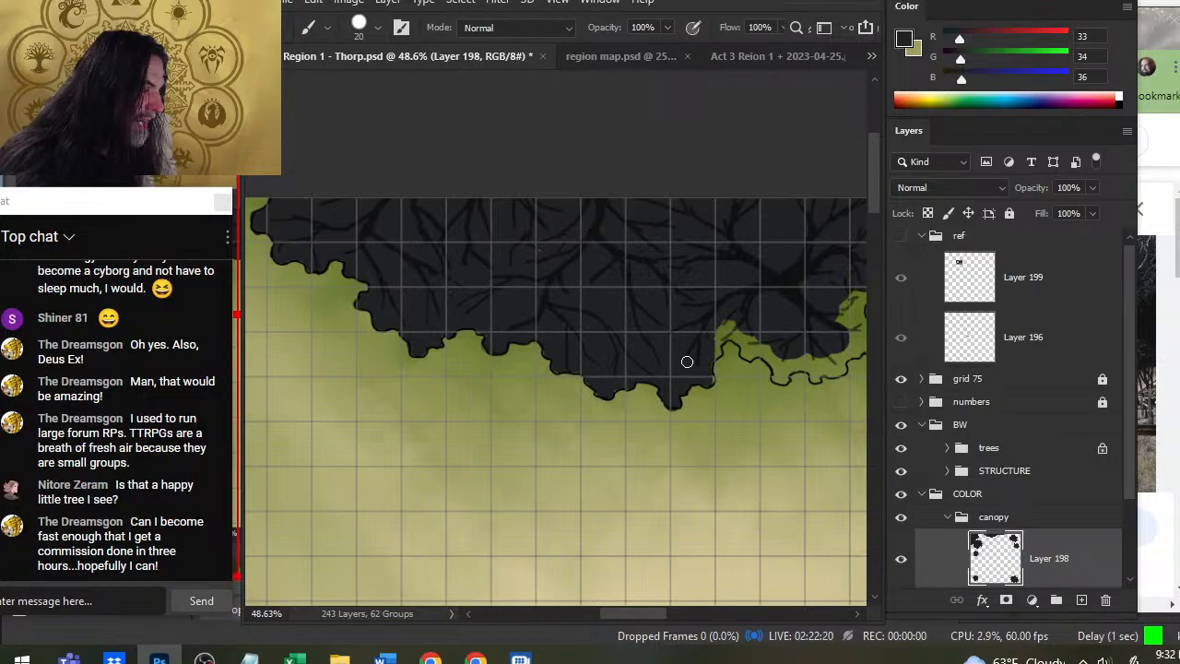
Fill the notch east of the north-edge canopy's southernmost tip and the neighbouring southeast lobes out to the outline.
{"action": "mouse_move", "coordinate": [717, 355]}
{"action": "left_mouse_down"}
{"action": "mouse_move", "coordinate": [721, 324]}
{"action": "mouse_move", "coordinate": [756, 346]}
{"action": "left_mouse_up"}
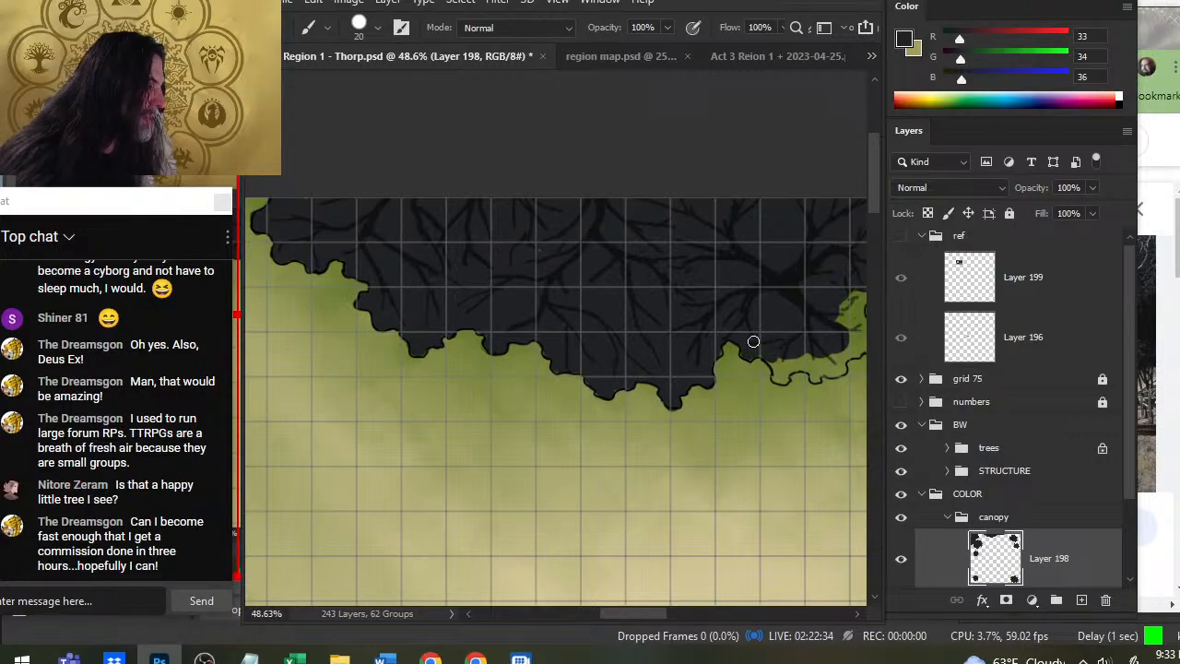
{"action": "left_click_drag", "start_coordinate": [771, 362], "coordinate": [754, 345]}
{"action": "key", "text": "e"}
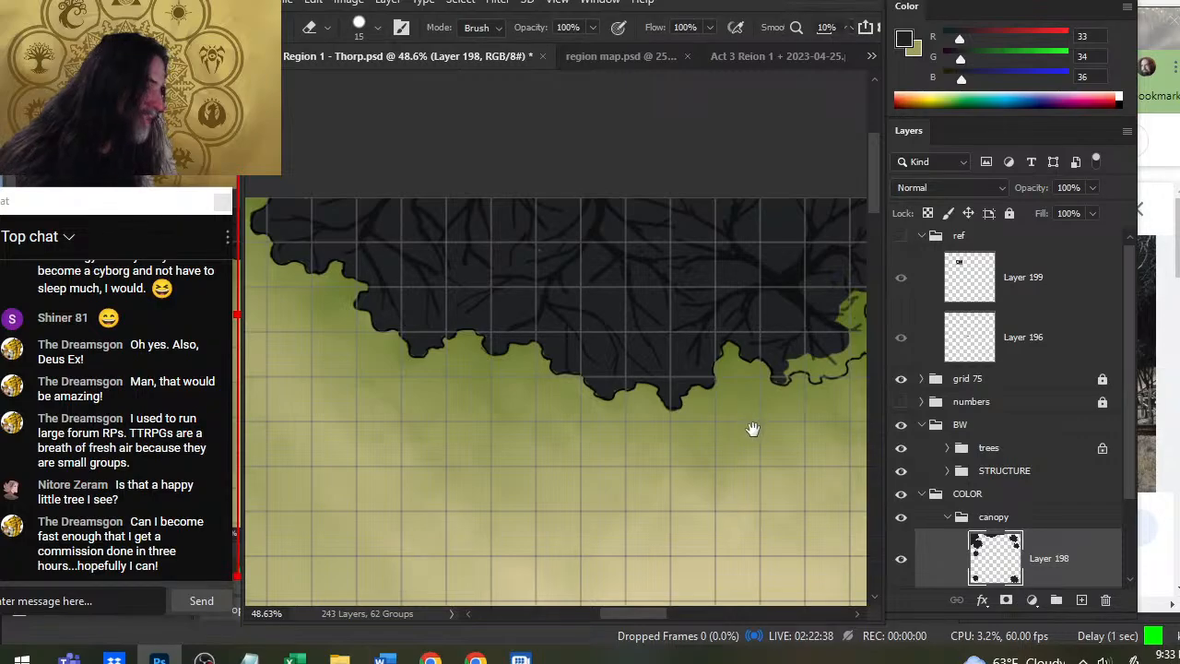
{"action": "mouse_move", "coordinate": [750, 426]}
{"action": "left_mouse_down"}
{"action": "mouse_move", "coordinate": [603, 424]}
{"action": "mouse_move", "coordinate": [580, 408]}
{"action": "mouse_move", "coordinate": [535, 458]}
{"action": "mouse_move", "coordinate": [545, 474]}
{"action": "left_mouse_up"}
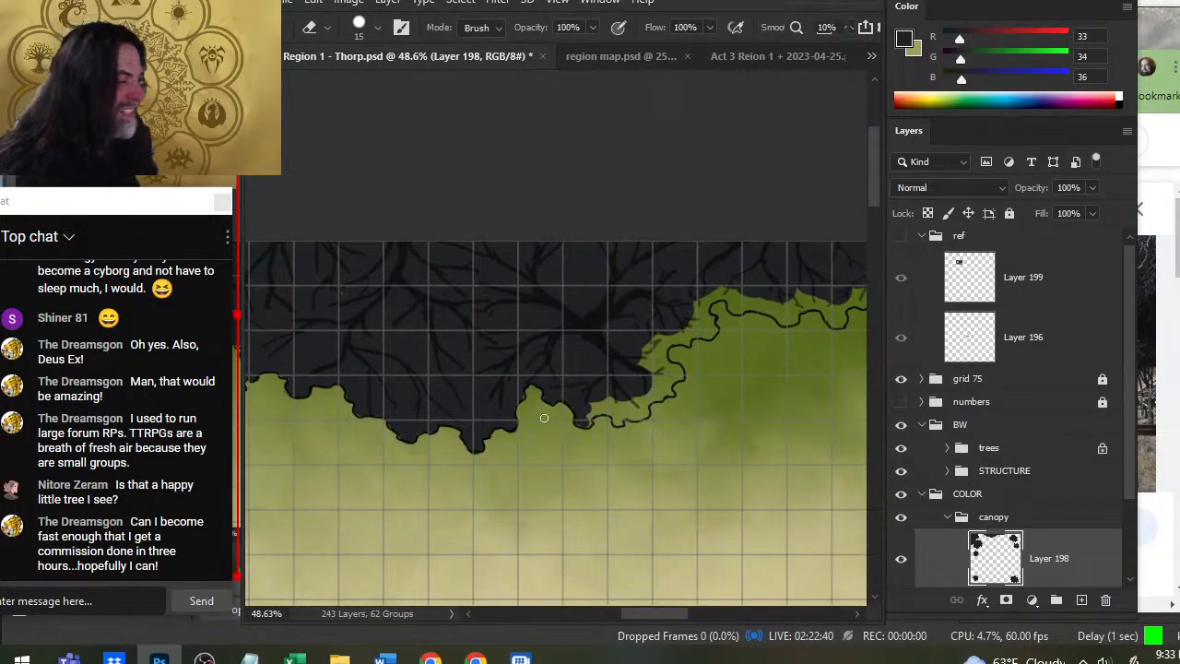
{"action": "key", "text": "b"}
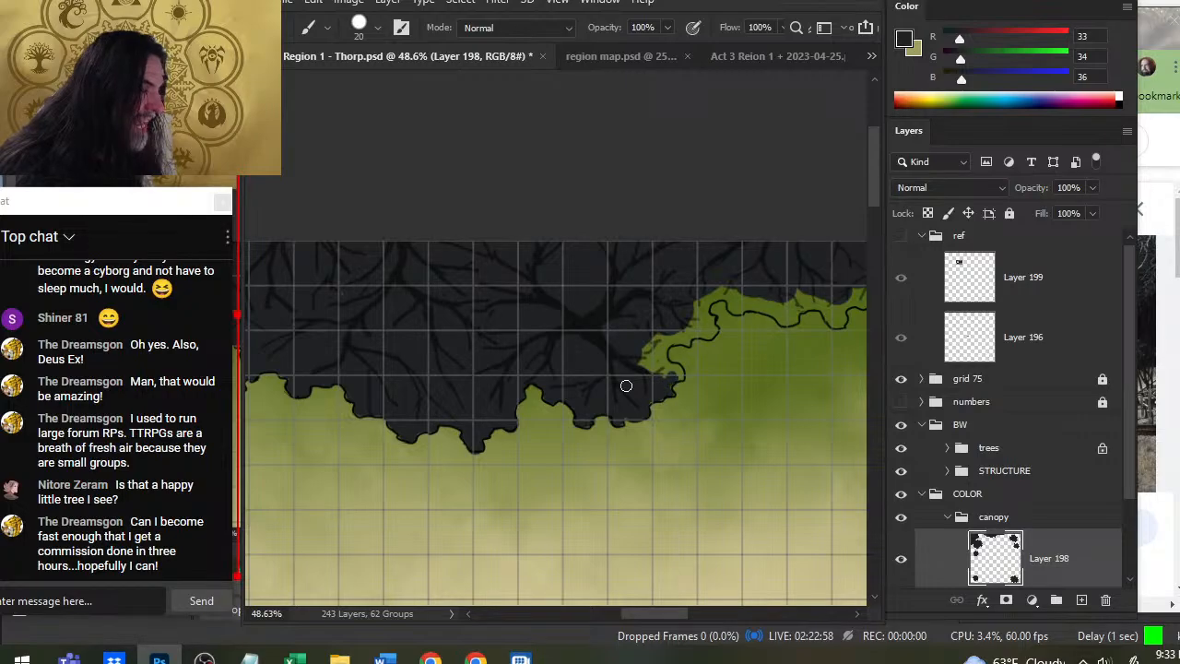
{"action": "mouse_move", "coordinate": [686, 374]}
{"action": "left_mouse_down"}
{"action": "mouse_move", "coordinate": [656, 369]}
{"action": "mouse_move", "coordinate": [641, 343]}
{"action": "mouse_move", "coordinate": [658, 334]}
{"action": "left_mouse_up"}
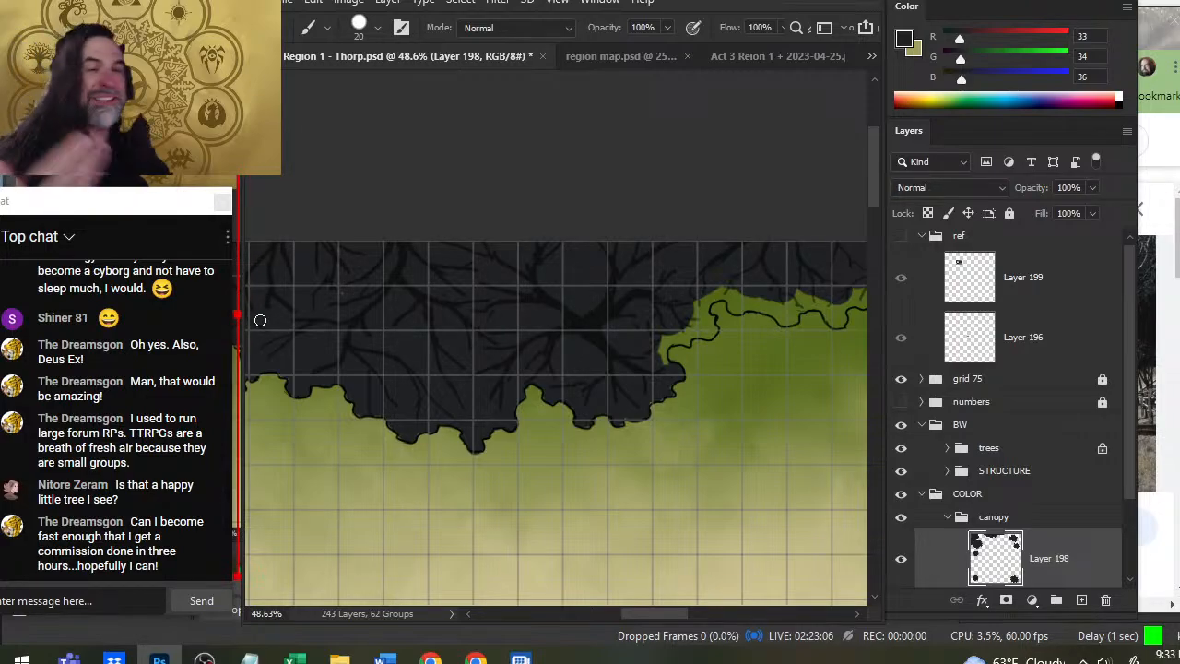
Fill the stepped rise and the shallow lobes along the north-edge canopy's eastern half out to the outline.
{"action": "left_click_drag", "start_coordinate": [646, 345], "coordinate": [553, 403]}
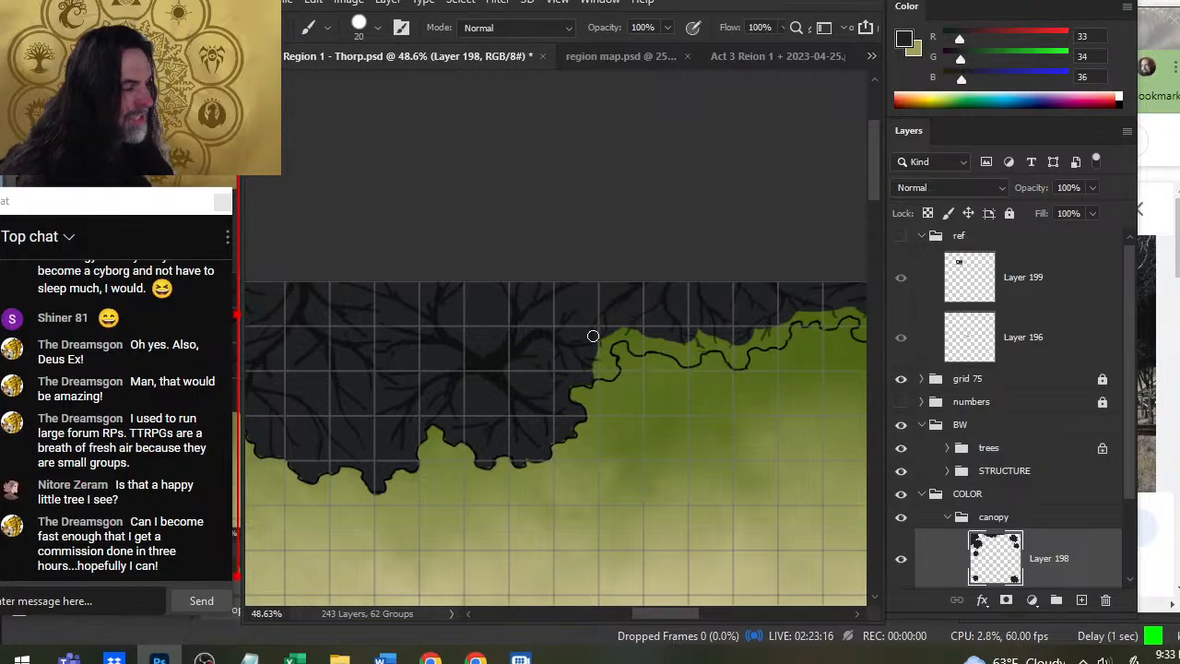
{"action": "left_click_drag", "start_coordinate": [590, 337], "coordinate": [592, 336]}
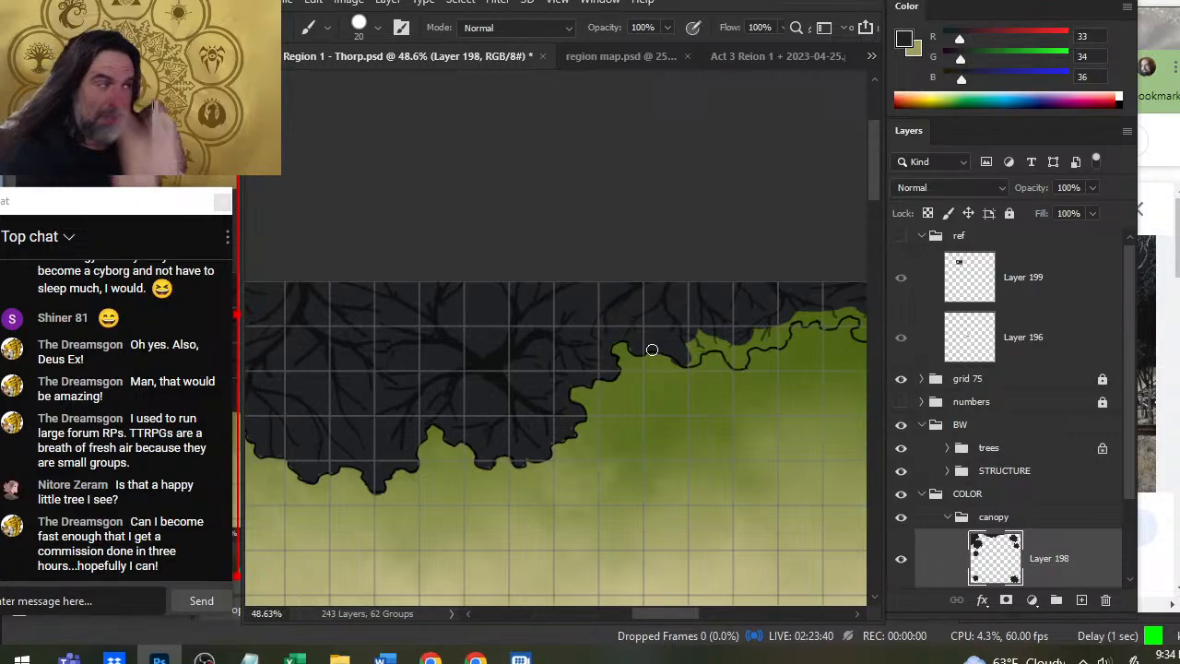
{"action": "scroll", "coordinate": [614, 347], "scroll_direction": "right", "scroll_amount": 5}
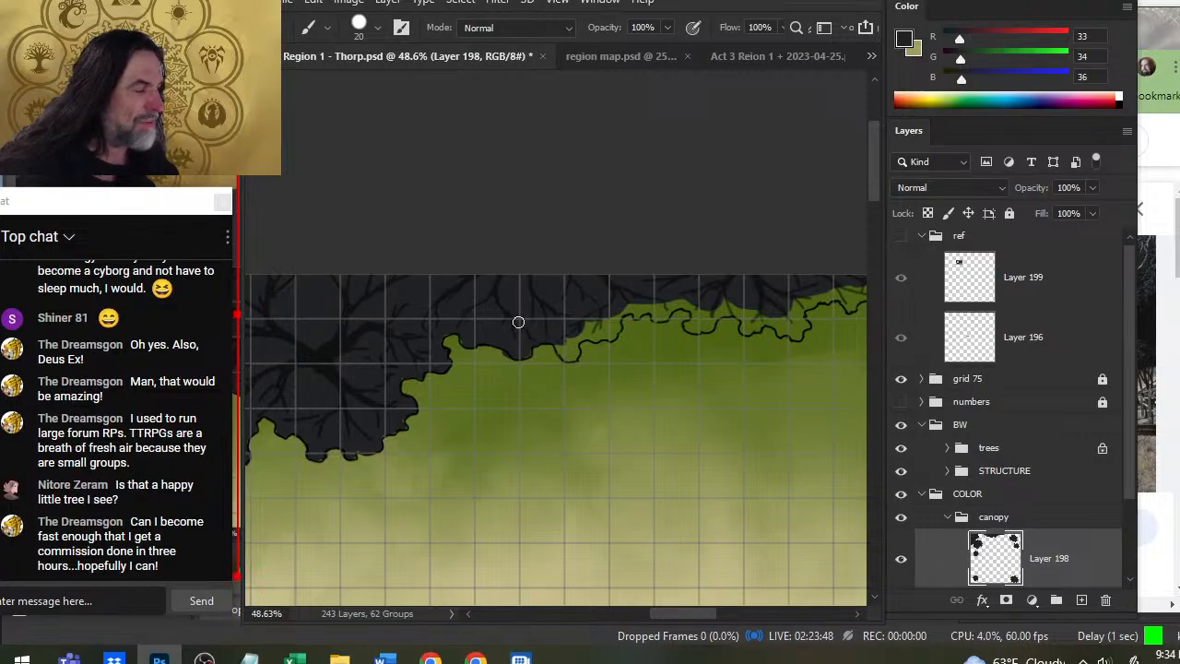
{"action": "mouse_move", "coordinate": [560, 343]}
{"action": "left_mouse_down"}
{"action": "mouse_move", "coordinate": [578, 356]}
{"action": "mouse_move", "coordinate": [629, 306]}
{"action": "mouse_move", "coordinate": [647, 306]}
{"action": "mouse_move", "coordinate": [636, 319]}
{"action": "mouse_move", "coordinate": [656, 306]}
{"action": "mouse_move", "coordinate": [652, 322]}
{"action": "mouse_move", "coordinate": [677, 302]}
{"action": "mouse_move", "coordinate": [665, 317]}
{"action": "mouse_move", "coordinate": [710, 314]}
{"action": "mouse_move", "coordinate": [688, 312]}
{"action": "mouse_move", "coordinate": [702, 327]}
{"action": "mouse_move", "coordinate": [686, 328]}
{"action": "mouse_move", "coordinate": [723, 304]}
{"action": "left_mouse_up"}
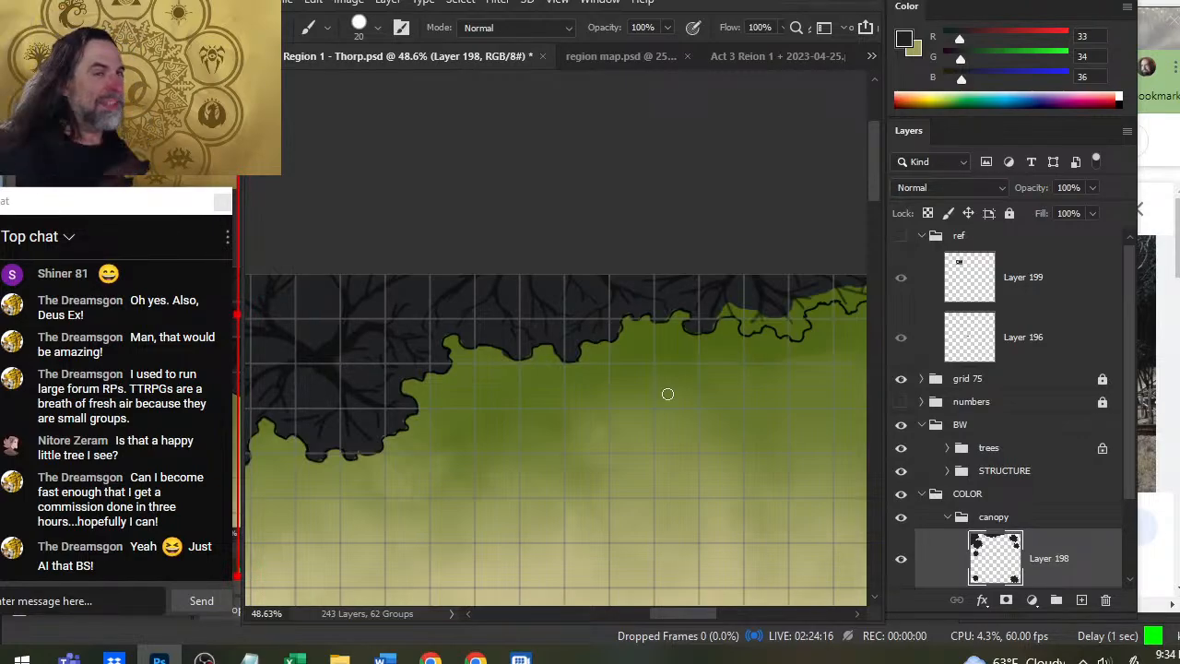
Fill the last lobes at the north-edge canopy's eastern end out to where the outline meets the map border.
{"action": "left_click_drag", "start_coordinate": [720, 310], "coordinate": [533, 330]}
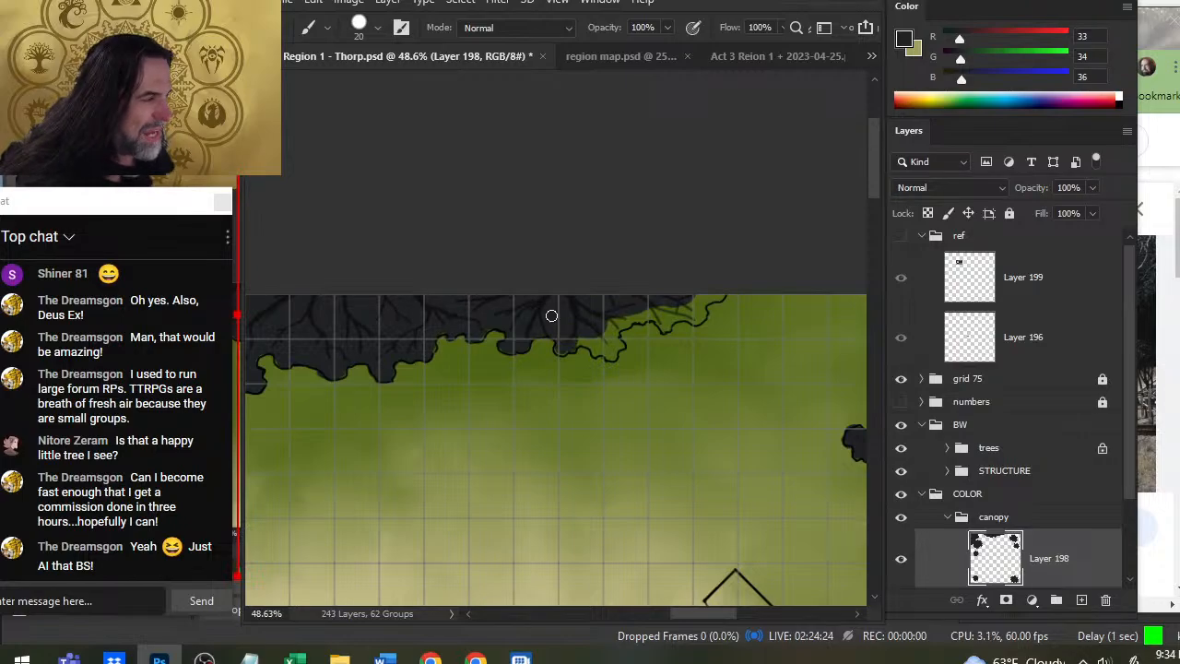
{"action": "mouse_move", "coordinate": [580, 337]}
{"action": "left_mouse_down"}
{"action": "mouse_move", "coordinate": [616, 359]}
{"action": "mouse_move", "coordinate": [619, 319]}
{"action": "left_mouse_up"}
{"action": "mouse_move", "coordinate": [628, 360]}
{"action": "left_mouse_down"}
{"action": "mouse_move", "coordinate": [636, 318]}
{"action": "mouse_move", "coordinate": [667, 332]}
{"action": "mouse_move", "coordinate": [675, 307]}
{"action": "mouse_move", "coordinate": [677, 323]}
{"action": "mouse_move", "coordinate": [702, 321]}
{"action": "mouse_move", "coordinate": [691, 326]}
{"action": "mouse_move", "coordinate": [706, 295]}
{"action": "mouse_move", "coordinate": [727, 297]}
{"action": "left_mouse_up"}
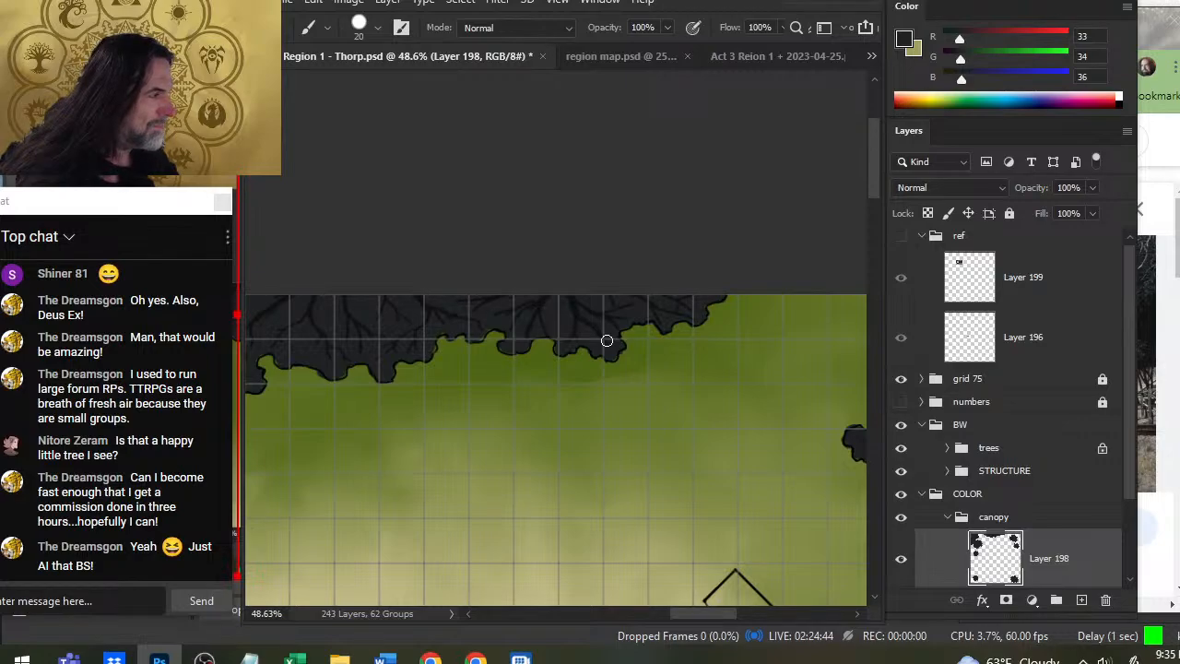
Examine the filled canopies across the whole map and the furniture details of the southwest house up close.
{"action": "key", "text": "z"}
{"action": "mouse_move", "coordinate": [722, 364]}
{"action": "left_mouse_down"}
{"action": "mouse_move", "coordinate": [659, 355]}
{"action": "mouse_move", "coordinate": [596, 379]}
{"action": "left_mouse_up"}
{"action": "left_click_drag", "start_coordinate": [700, 414], "coordinate": [516, 285]}
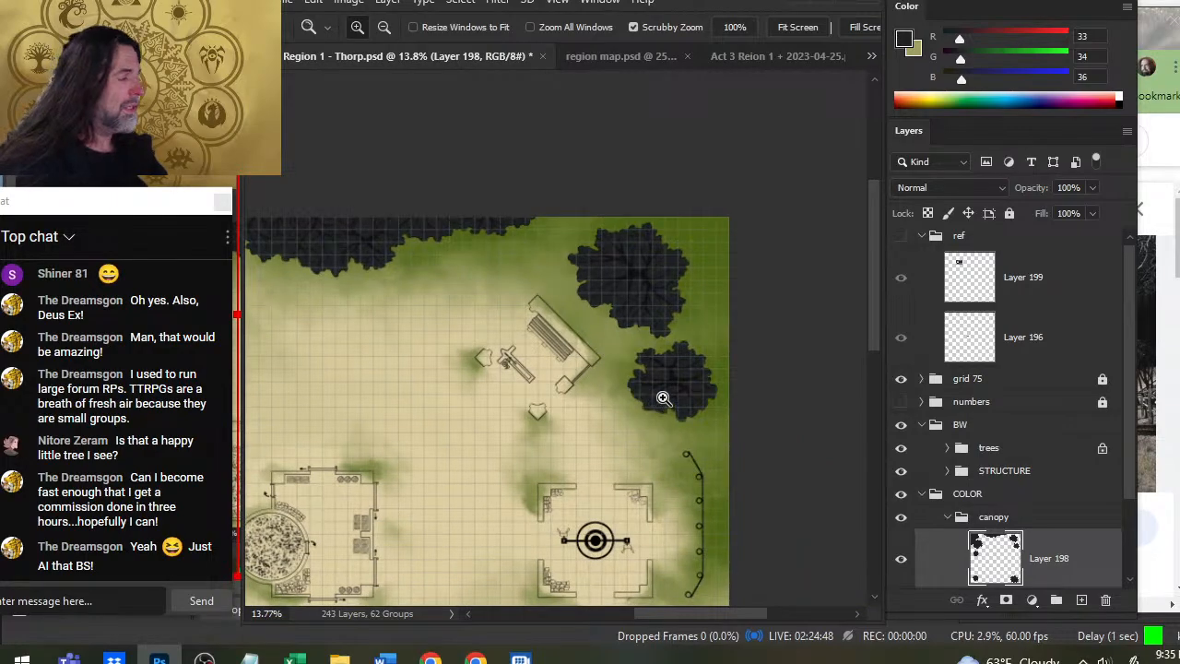
{"action": "left_click_drag", "start_coordinate": [663, 398], "coordinate": [557, 392]}
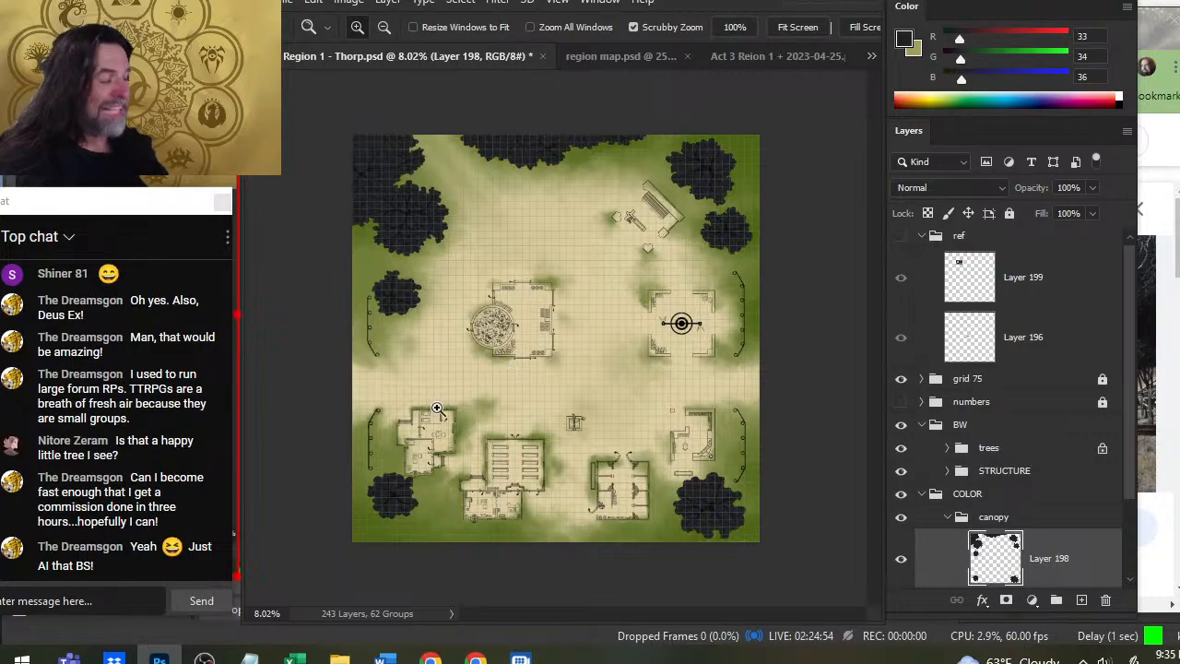
{"action": "left_click_drag", "start_coordinate": [446, 461], "coordinate": [551, 467]}
{"action": "left_click_drag", "start_coordinate": [501, 499], "coordinate": [532, 316]}
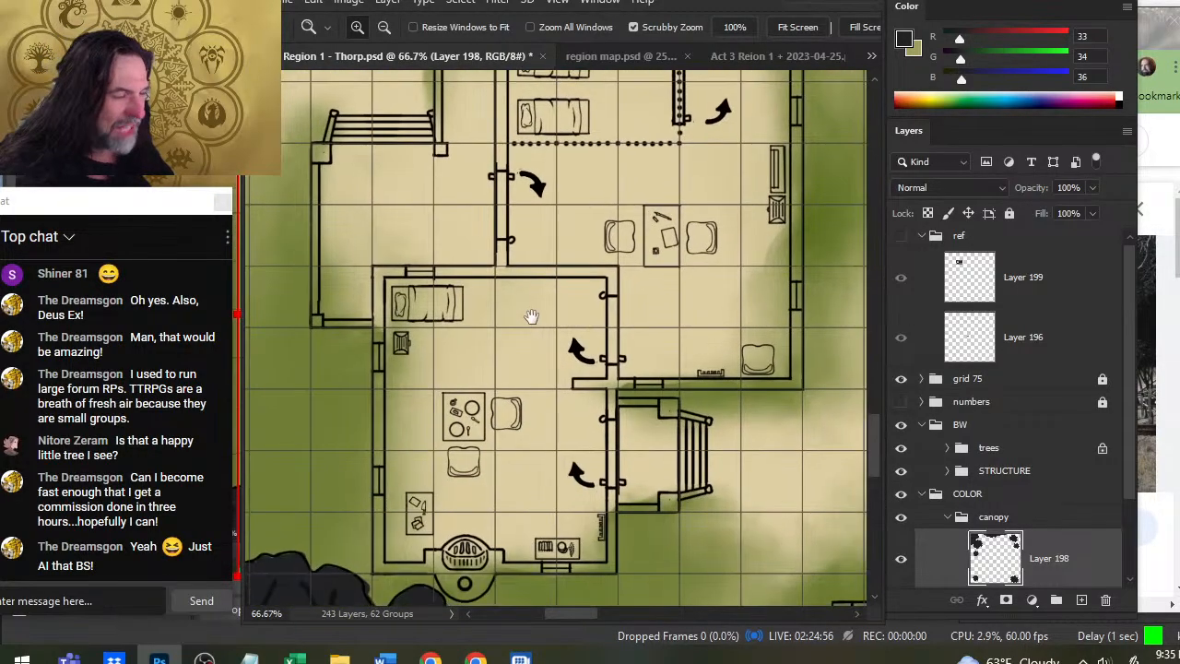
{"action": "left_click_drag", "start_coordinate": [461, 429], "coordinate": [462, 425]}
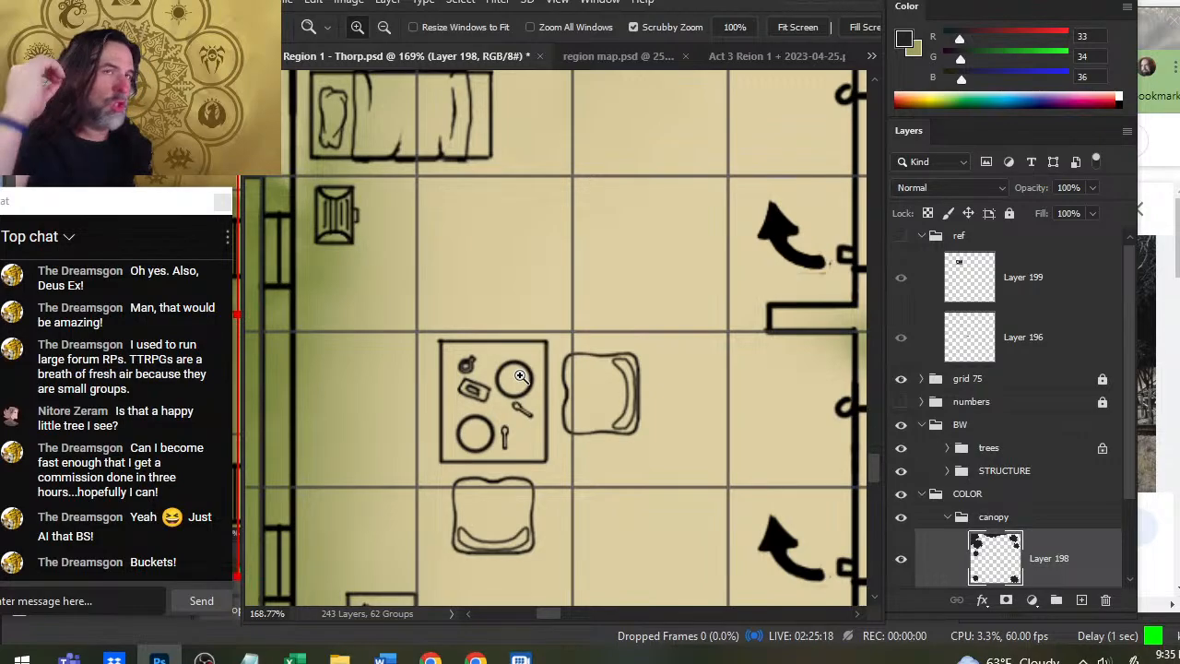
{"action": "scroll", "coordinate": [521, 376], "scroll_direction": "down", "scroll_amount": 7}
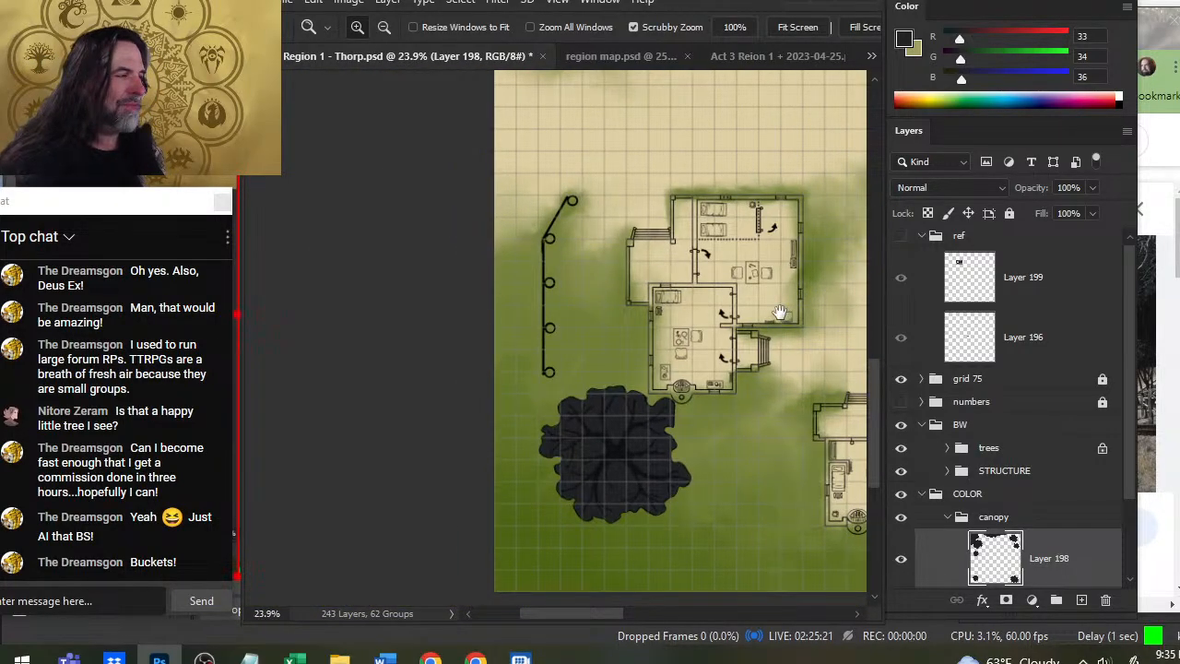
{"action": "left_click_drag", "start_coordinate": [778, 314], "coordinate": [584, 357]}
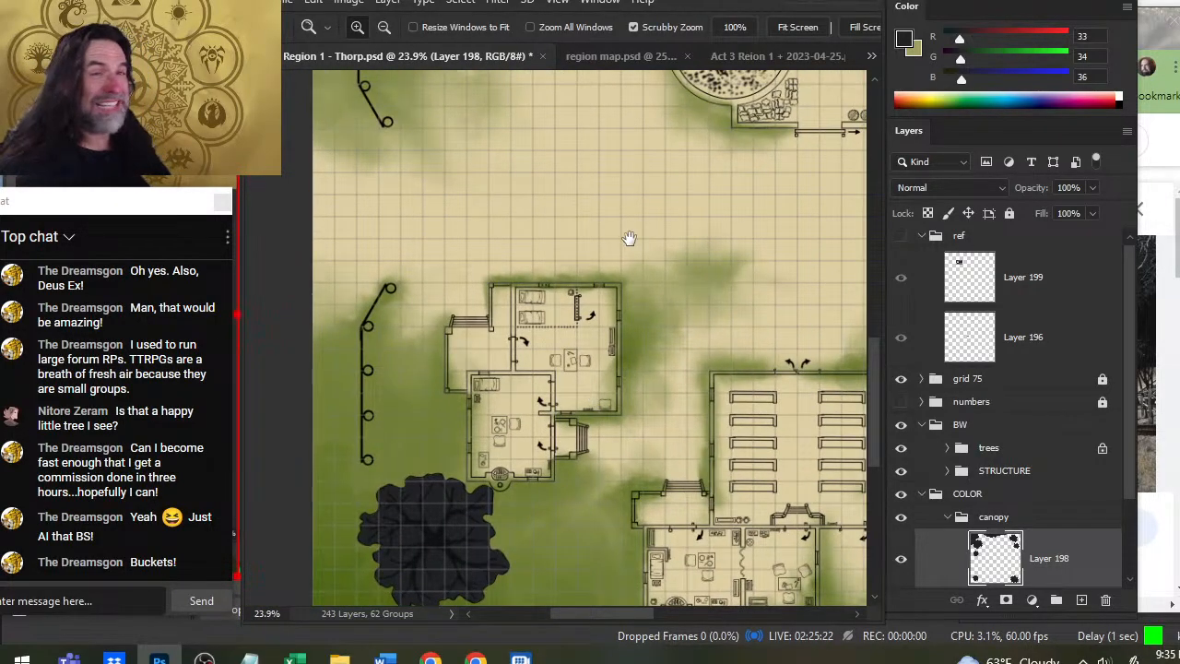
Inspect the filled edges of the northwest tree cluster and the north-edge canopy for gaps.
{"action": "left_click_drag", "start_coordinate": [626, 240], "coordinate": [539, 584]}
{"action": "left_click_drag", "start_coordinate": [474, 241], "coordinate": [679, 571]}
{"action": "scroll", "coordinate": [501, 303], "scroll_direction": "up", "scroll_amount": 4}
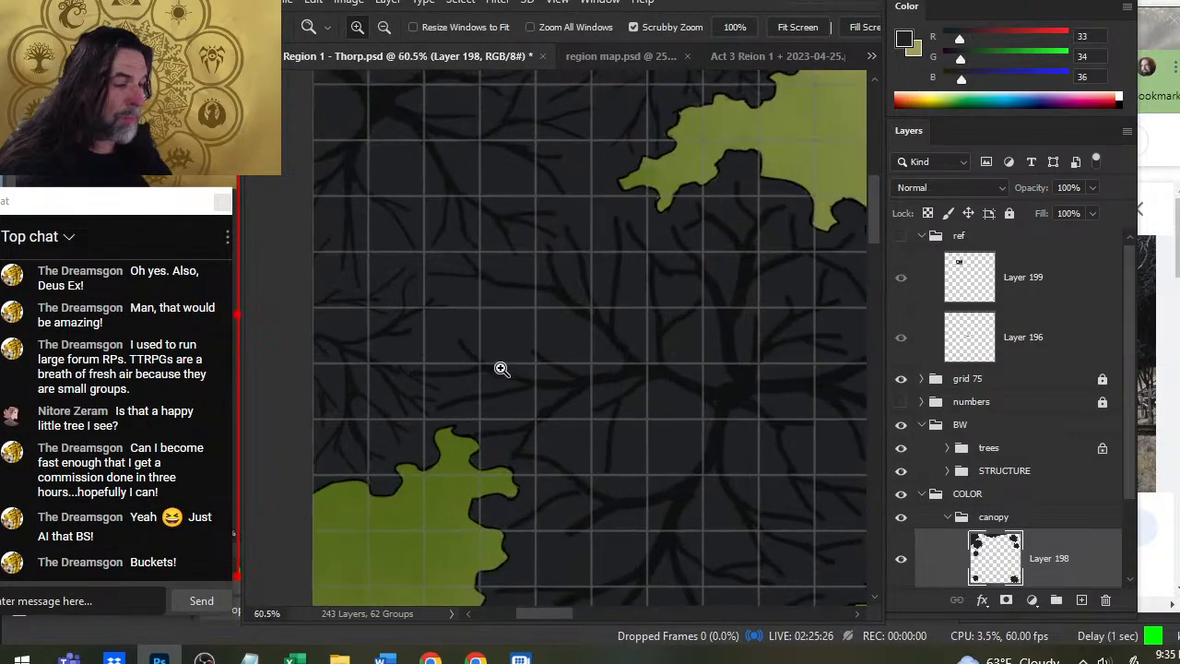
{"action": "scroll", "coordinate": [680, 308], "scroll_direction": "down", "scroll_amount": 3}
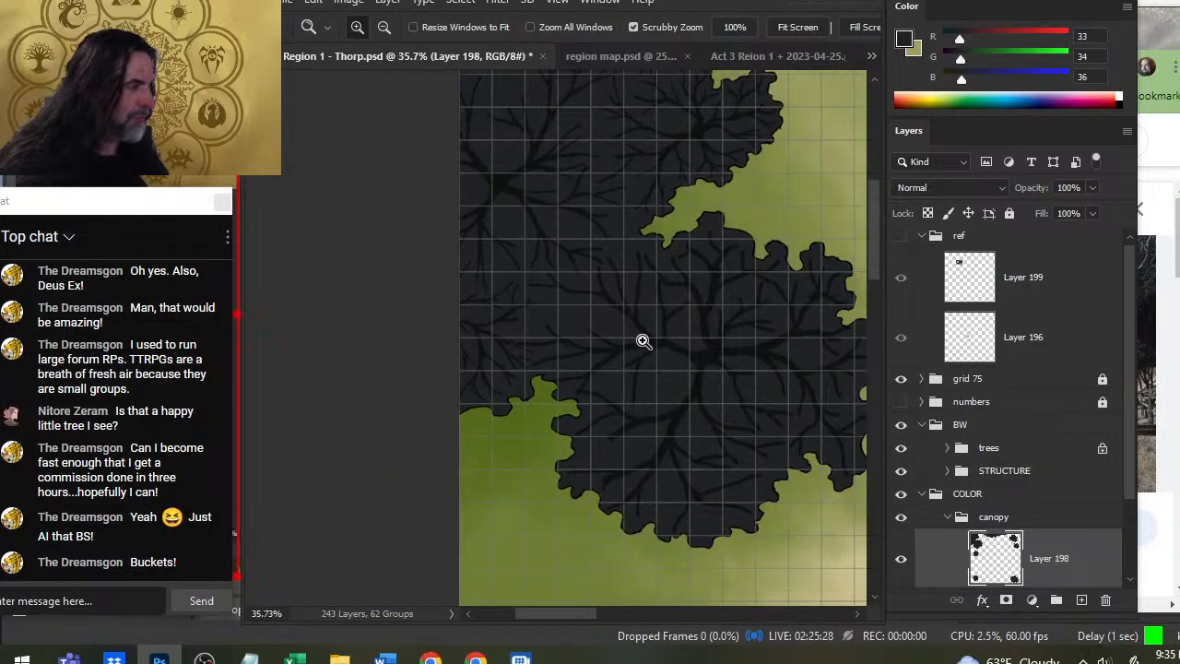
{"action": "left_click_drag", "start_coordinate": [718, 281], "coordinate": [619, 550]}
{"action": "key", "text": "b"}
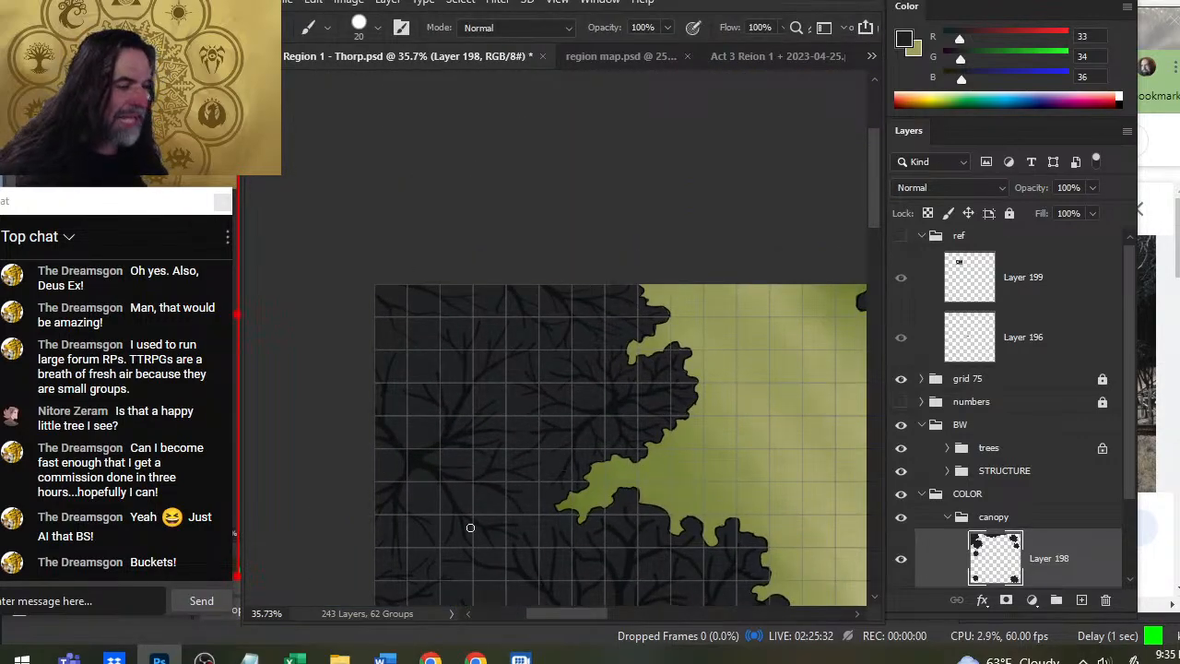
{"action": "left_click_drag", "start_coordinate": [469, 527], "coordinate": [632, 258]}
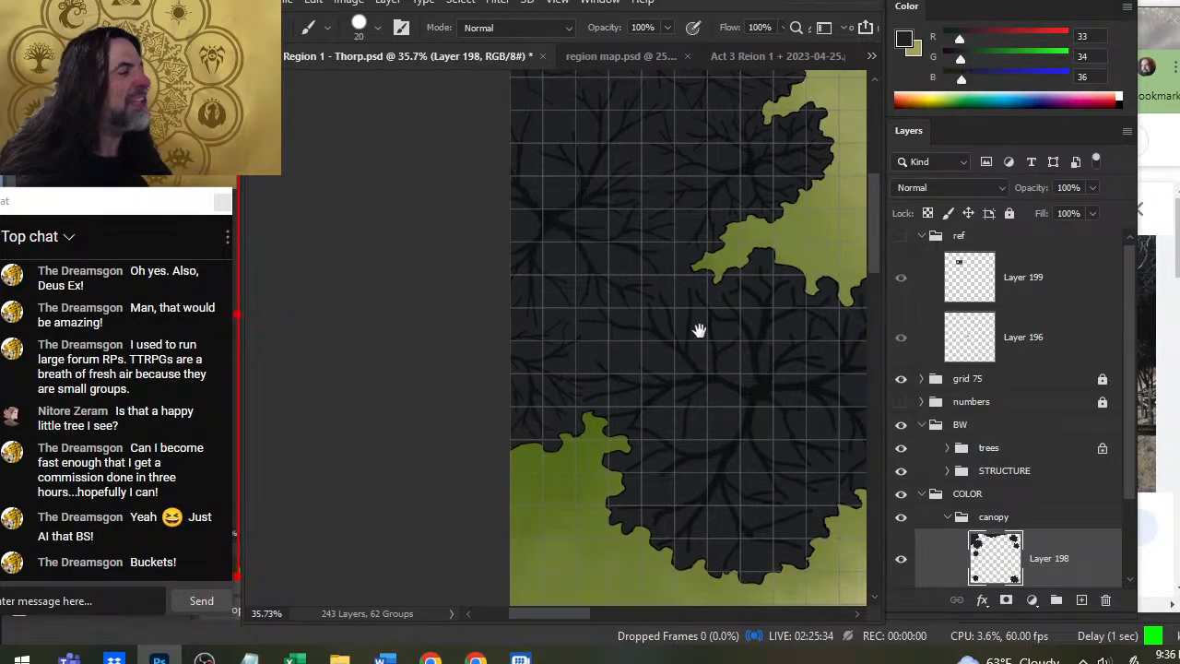
{"action": "left_click_drag", "start_coordinate": [728, 332], "coordinate": [369, 580]}
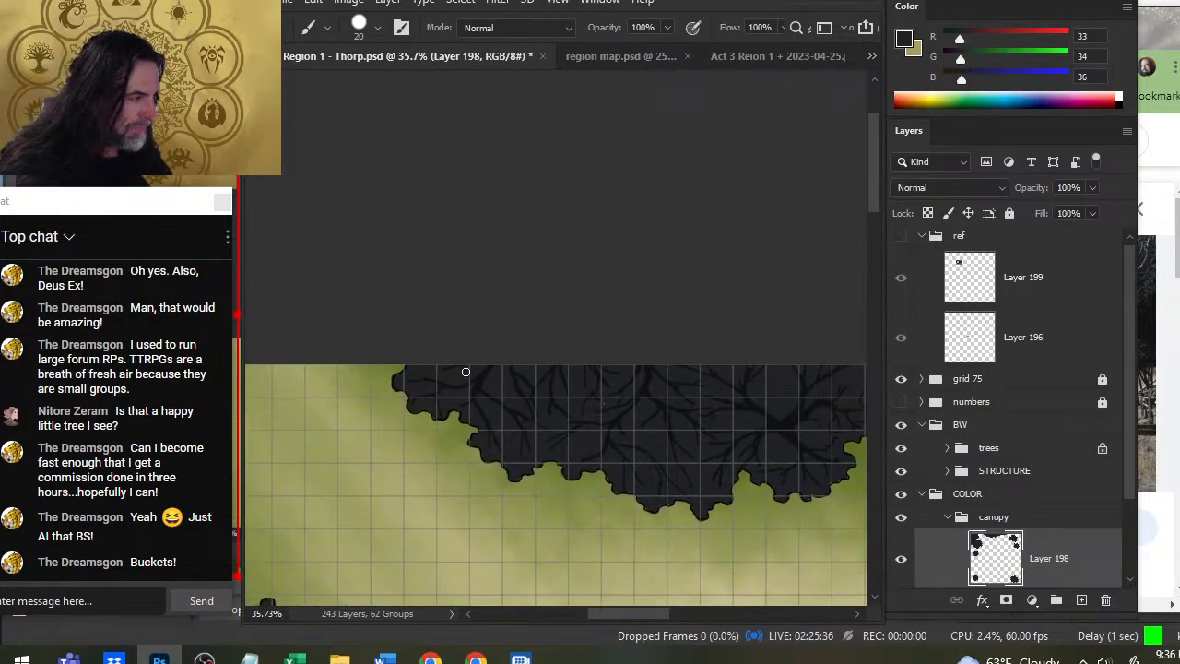
{"action": "scroll", "coordinate": [463, 369], "scroll_direction": "right", "scroll_amount": 3}
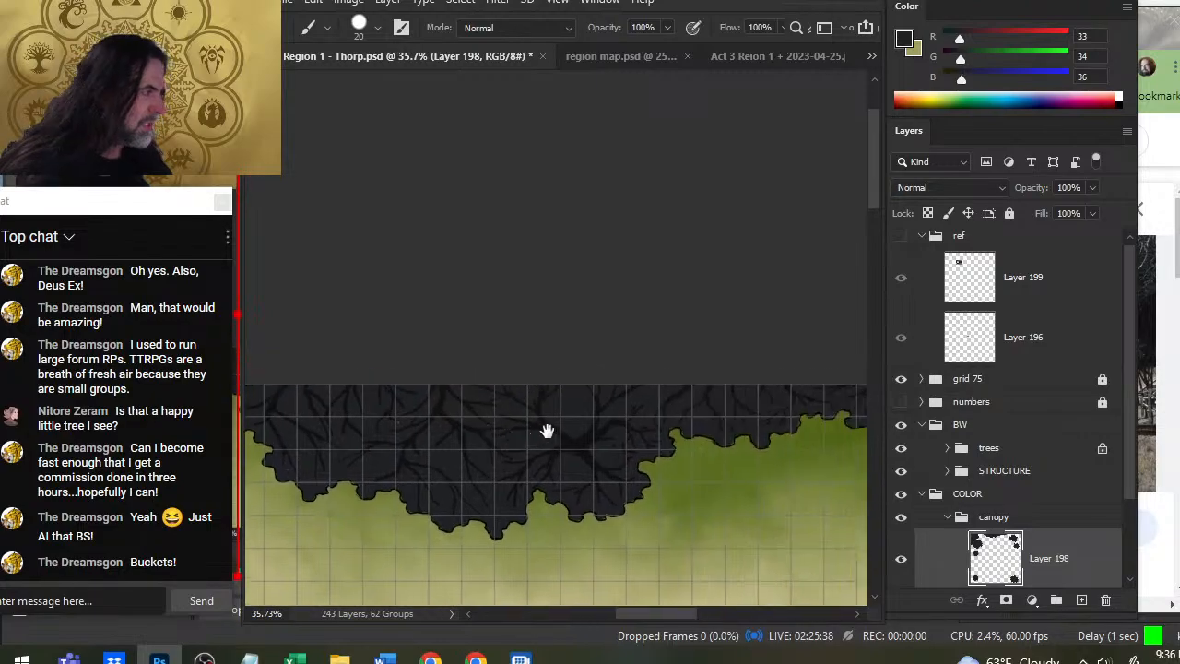
Inspect the filled edges of the north-edge canopy's eastern end and the two northeast trees.
{"action": "scroll", "coordinate": [512, 393], "scroll_direction": "right", "scroll_amount": 3}
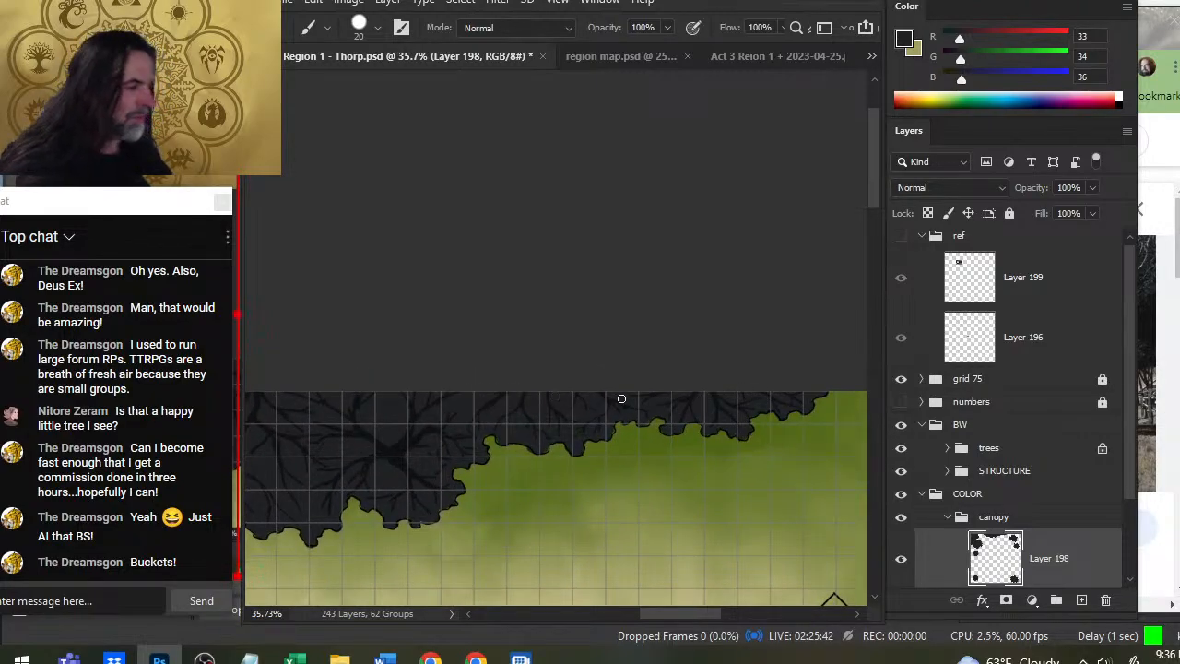
{"action": "mouse_move", "coordinate": [418, 369]}
{"action": "left_mouse_down"}
{"action": "mouse_move", "coordinate": [525, 340]}
{"action": "mouse_move", "coordinate": [411, 334]}
{"action": "mouse_move", "coordinate": [625, 281]}
{"action": "left_mouse_up"}
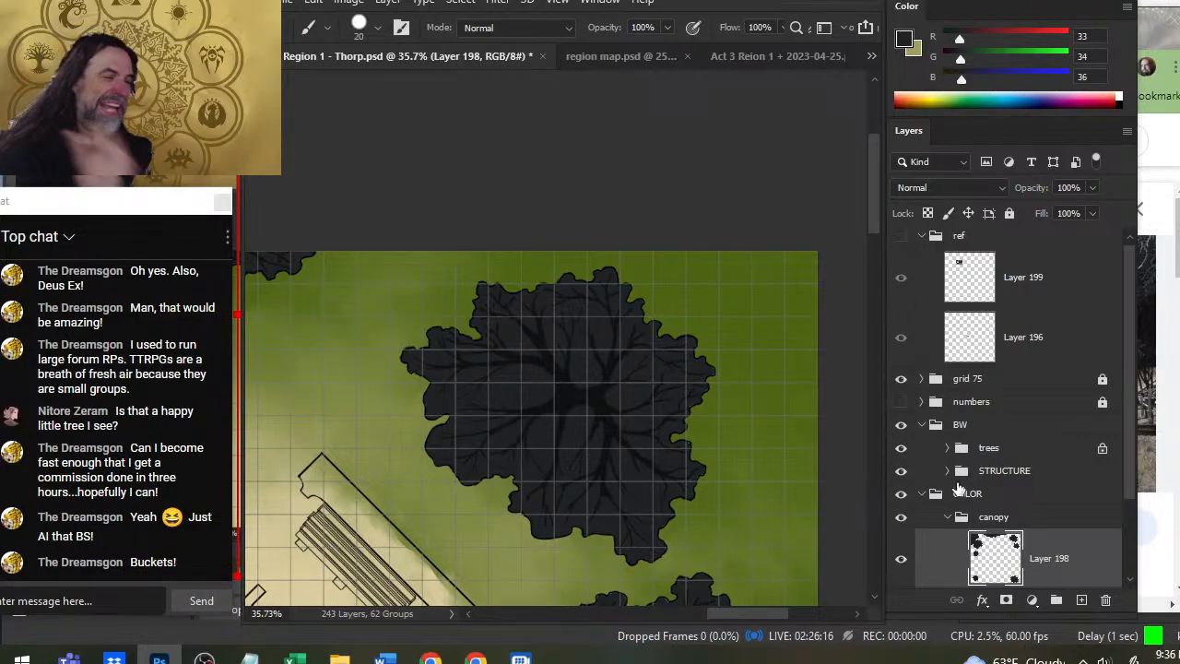
{"action": "key", "text": "z"}
{"action": "mouse_move", "coordinate": [769, 493]}
{"action": "left_mouse_down"}
{"action": "mouse_move", "coordinate": [728, 487]}
{"action": "mouse_move", "coordinate": [732, 574]}
{"action": "left_mouse_up"}
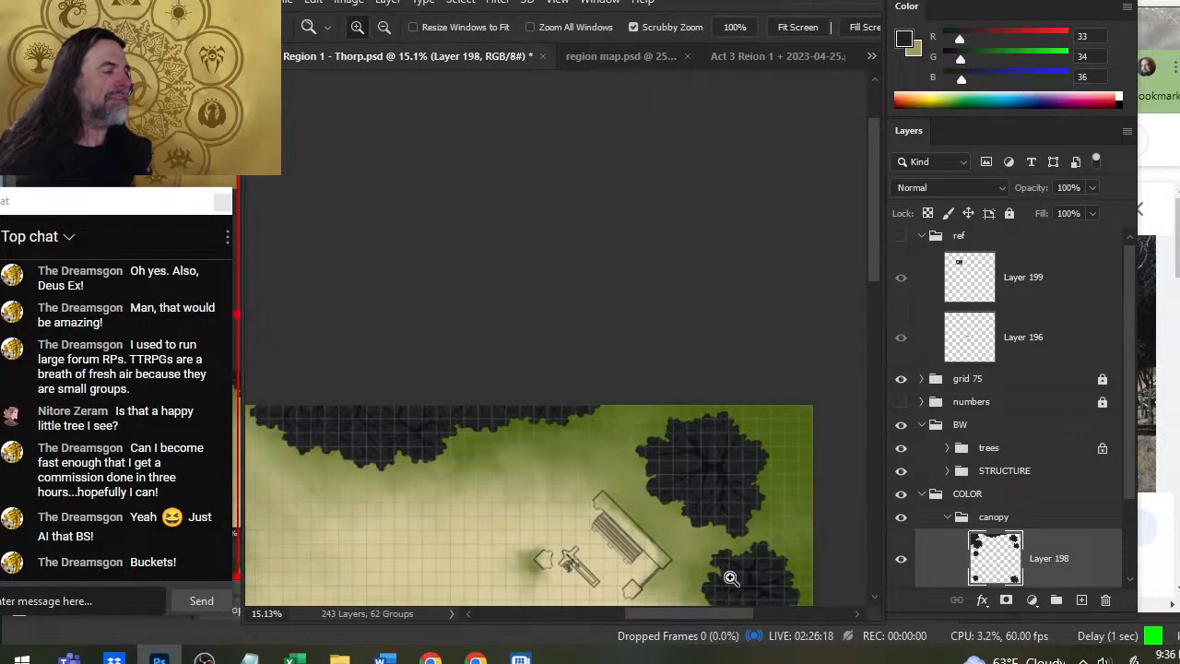
{"action": "left_click_drag", "start_coordinate": [781, 605], "coordinate": [666, 395]}
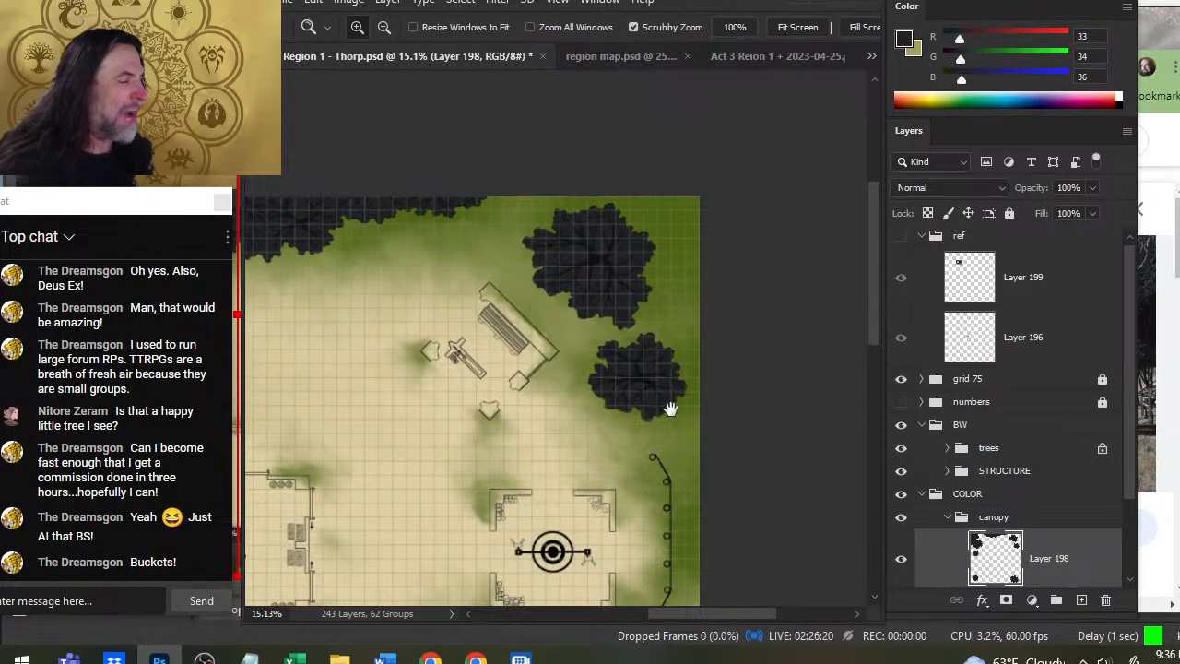
{"action": "scroll", "coordinate": [687, 527], "scroll_direction": "down", "scroll_amount": 2}
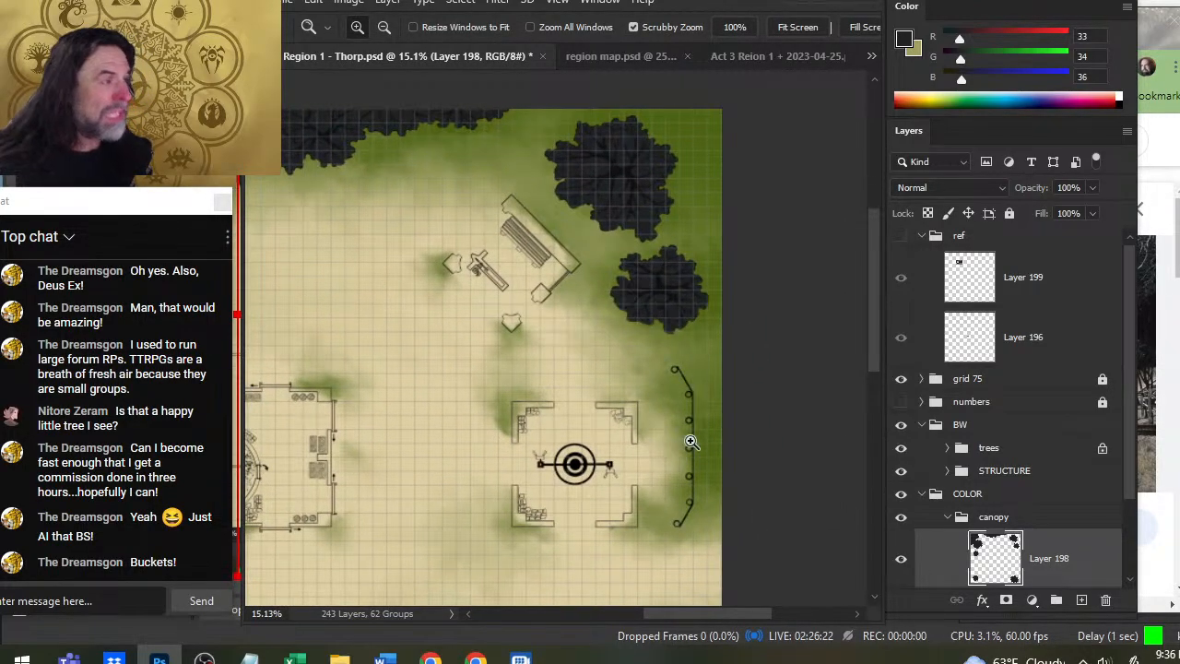
Save the Region 1 - Thorp map and fit the whole map in view.
{"action": "key", "text": "ctrl+s"}
{"action": "key", "text": "ctrl+minus"}
{"action": "key", "text": "ctrl+minus"}
{"action": "key", "text": "ctrl+minus"}
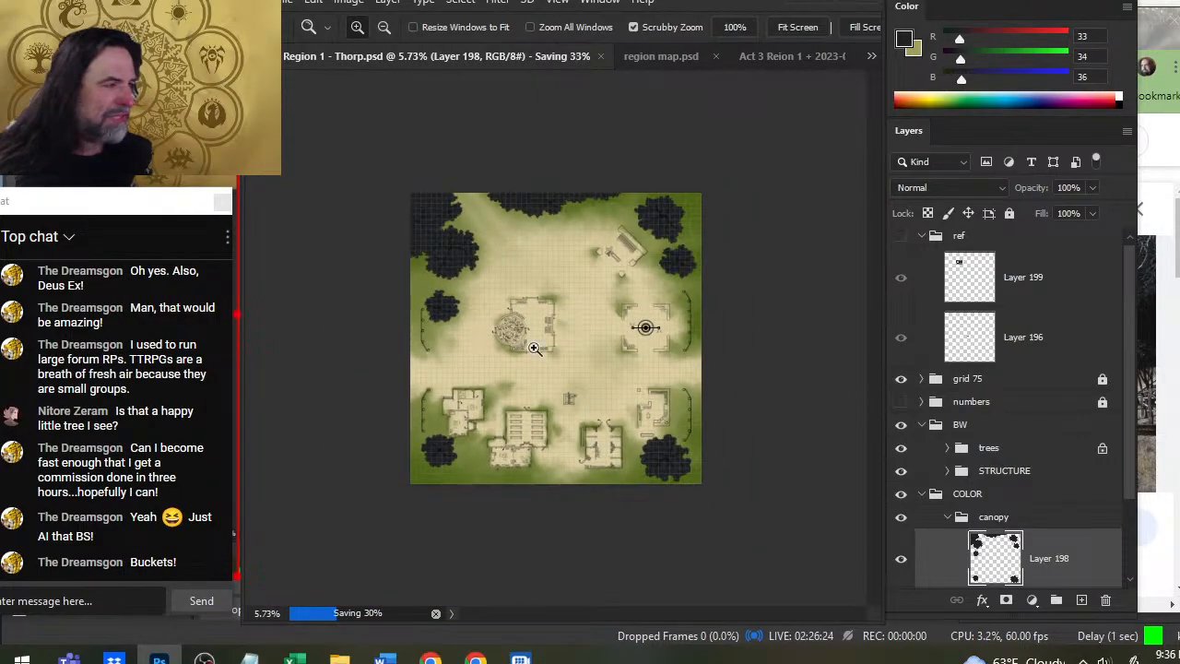
{"action": "key", "text": "ctrl+0"}
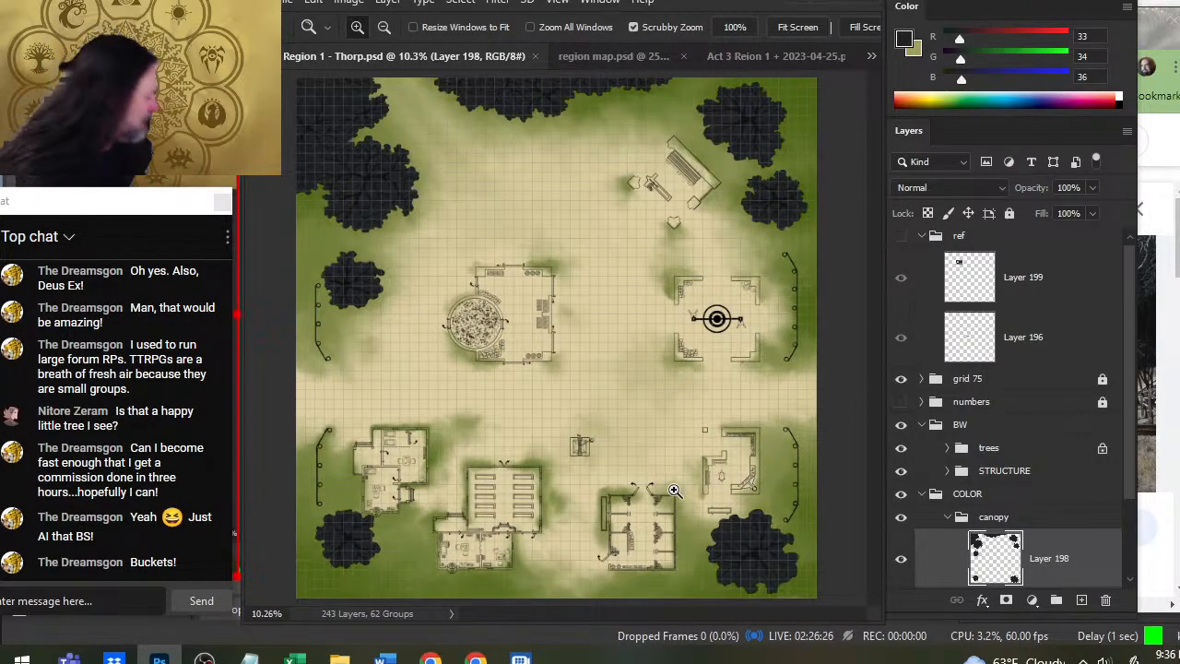